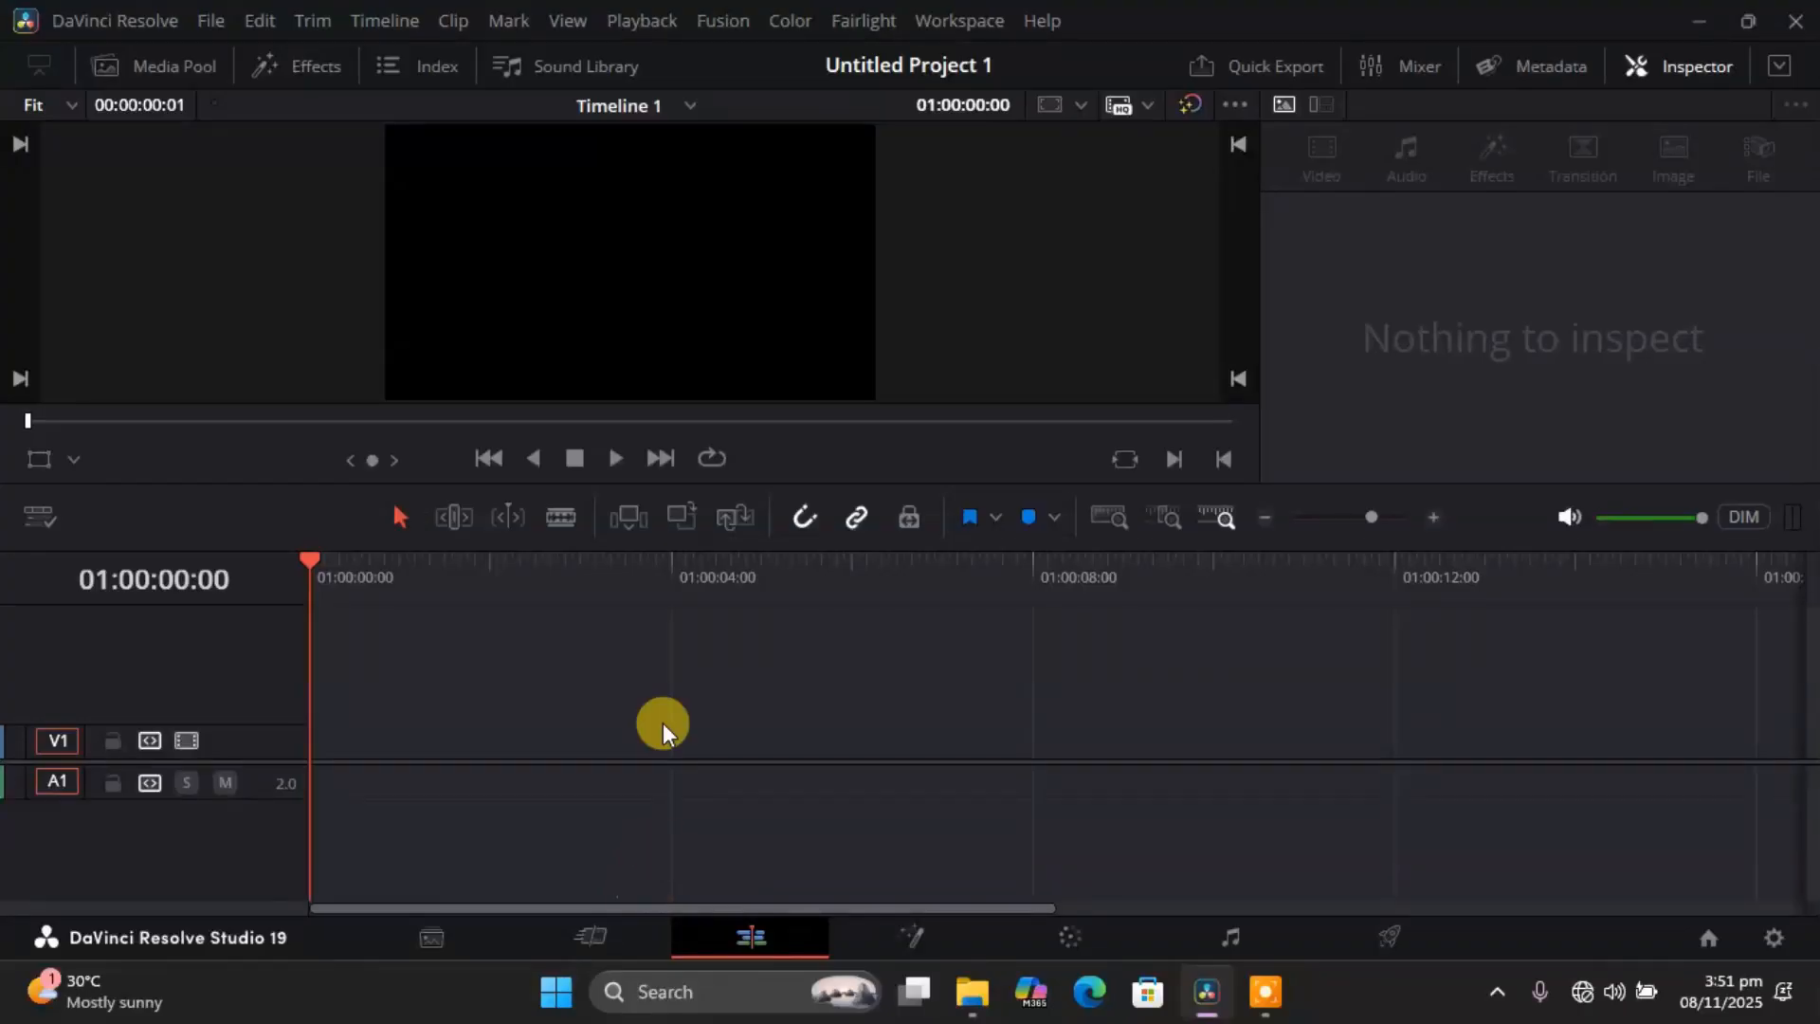
Find the Fusion Composition effect by searching "fusion compo" and place it at the start of video track V1.
{"action": "left_click", "coordinate": [320, 76]}
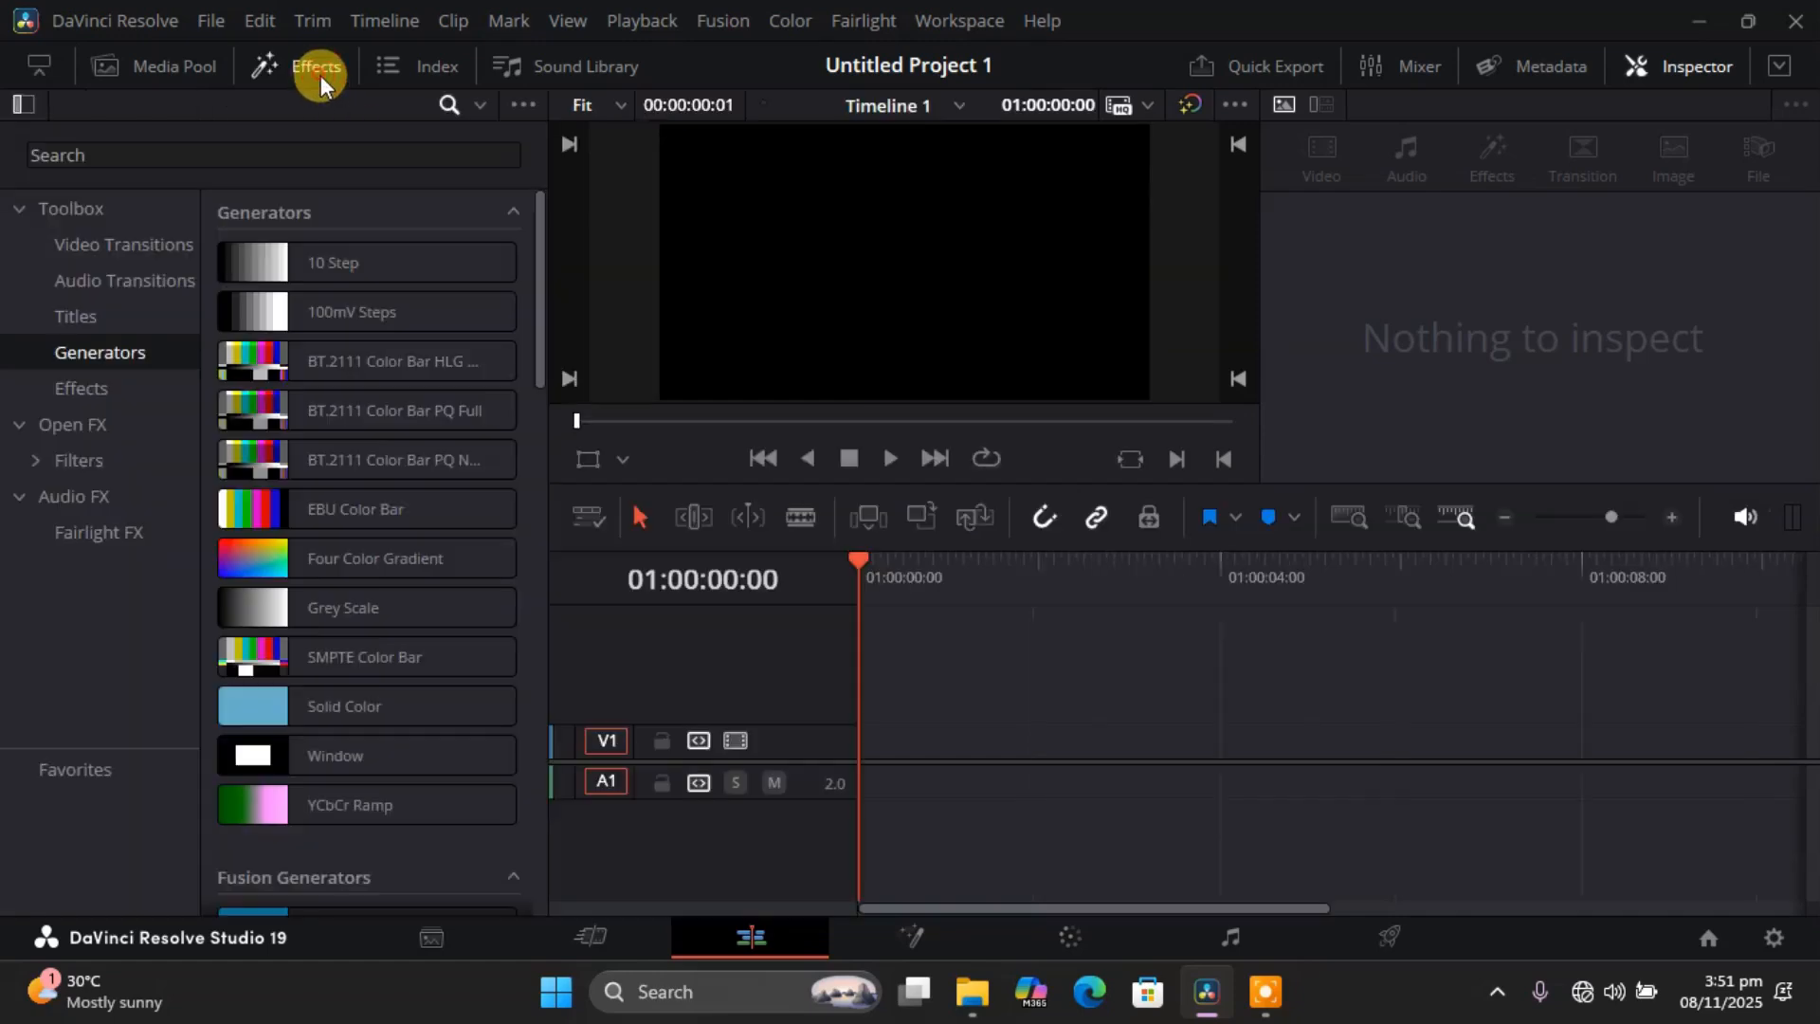
{"action": "left_click", "coordinate": [339, 157]}
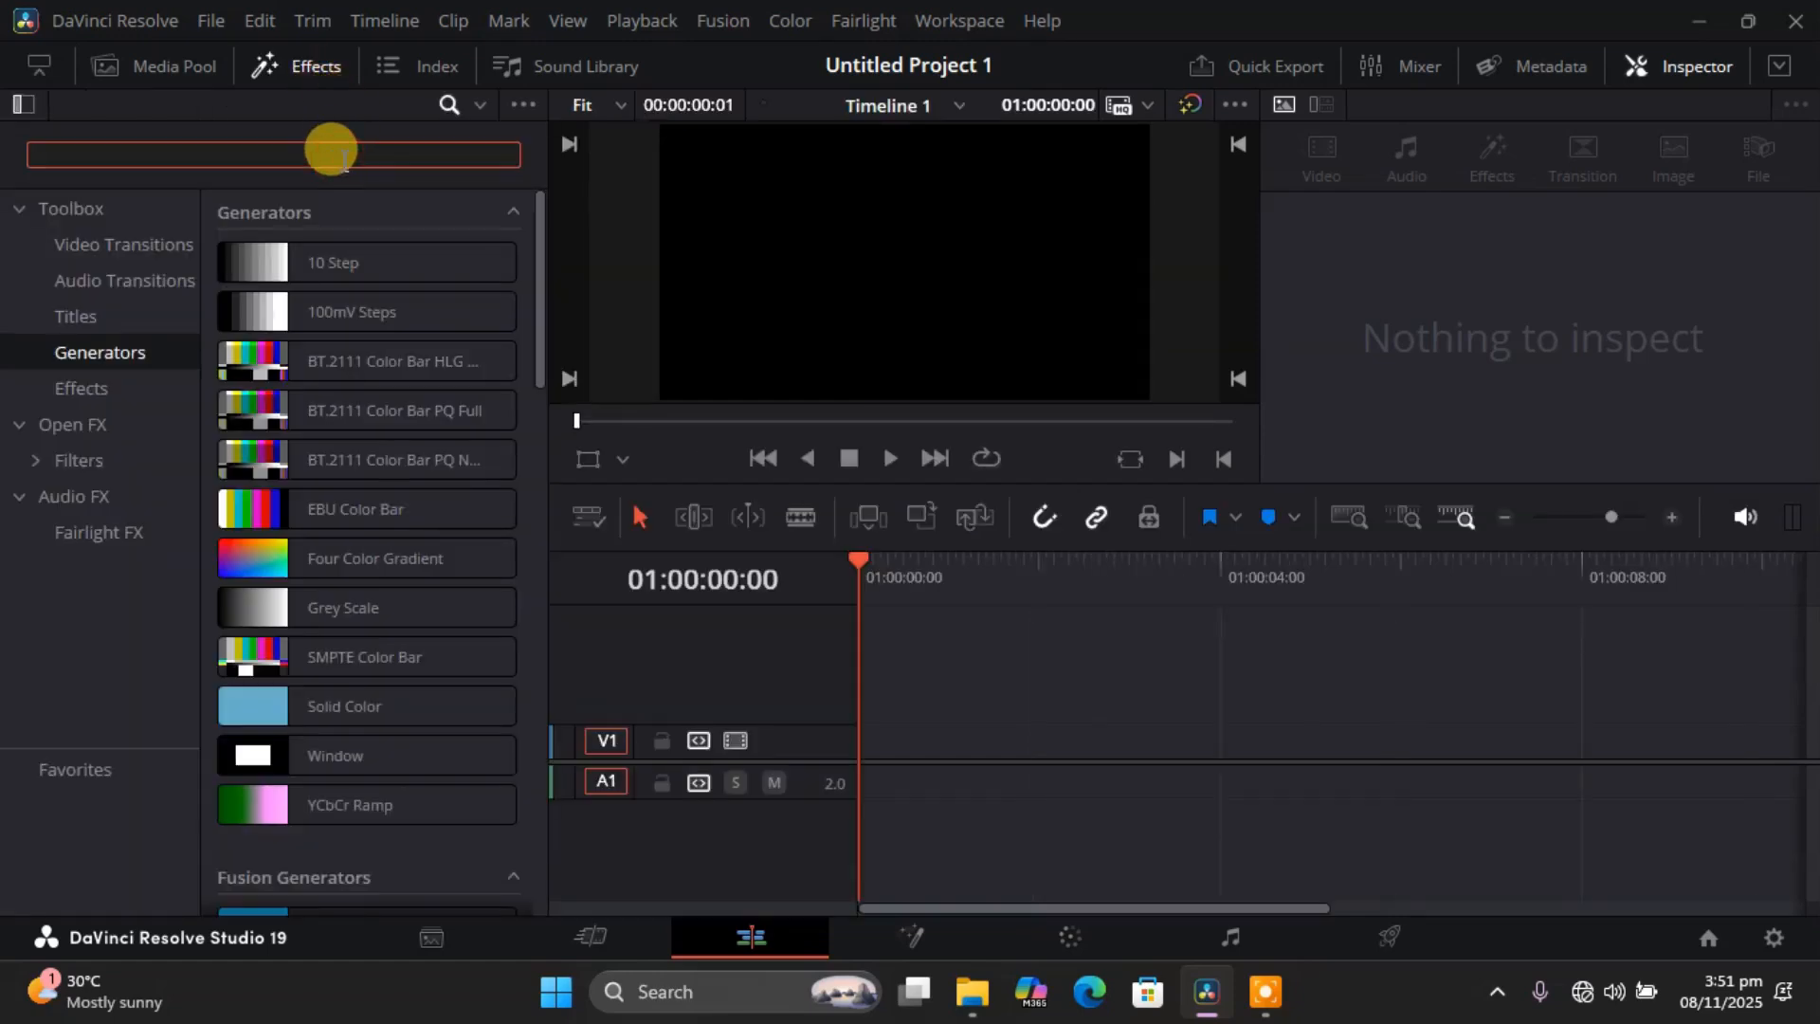
{"action": "type", "text": "fusion"}
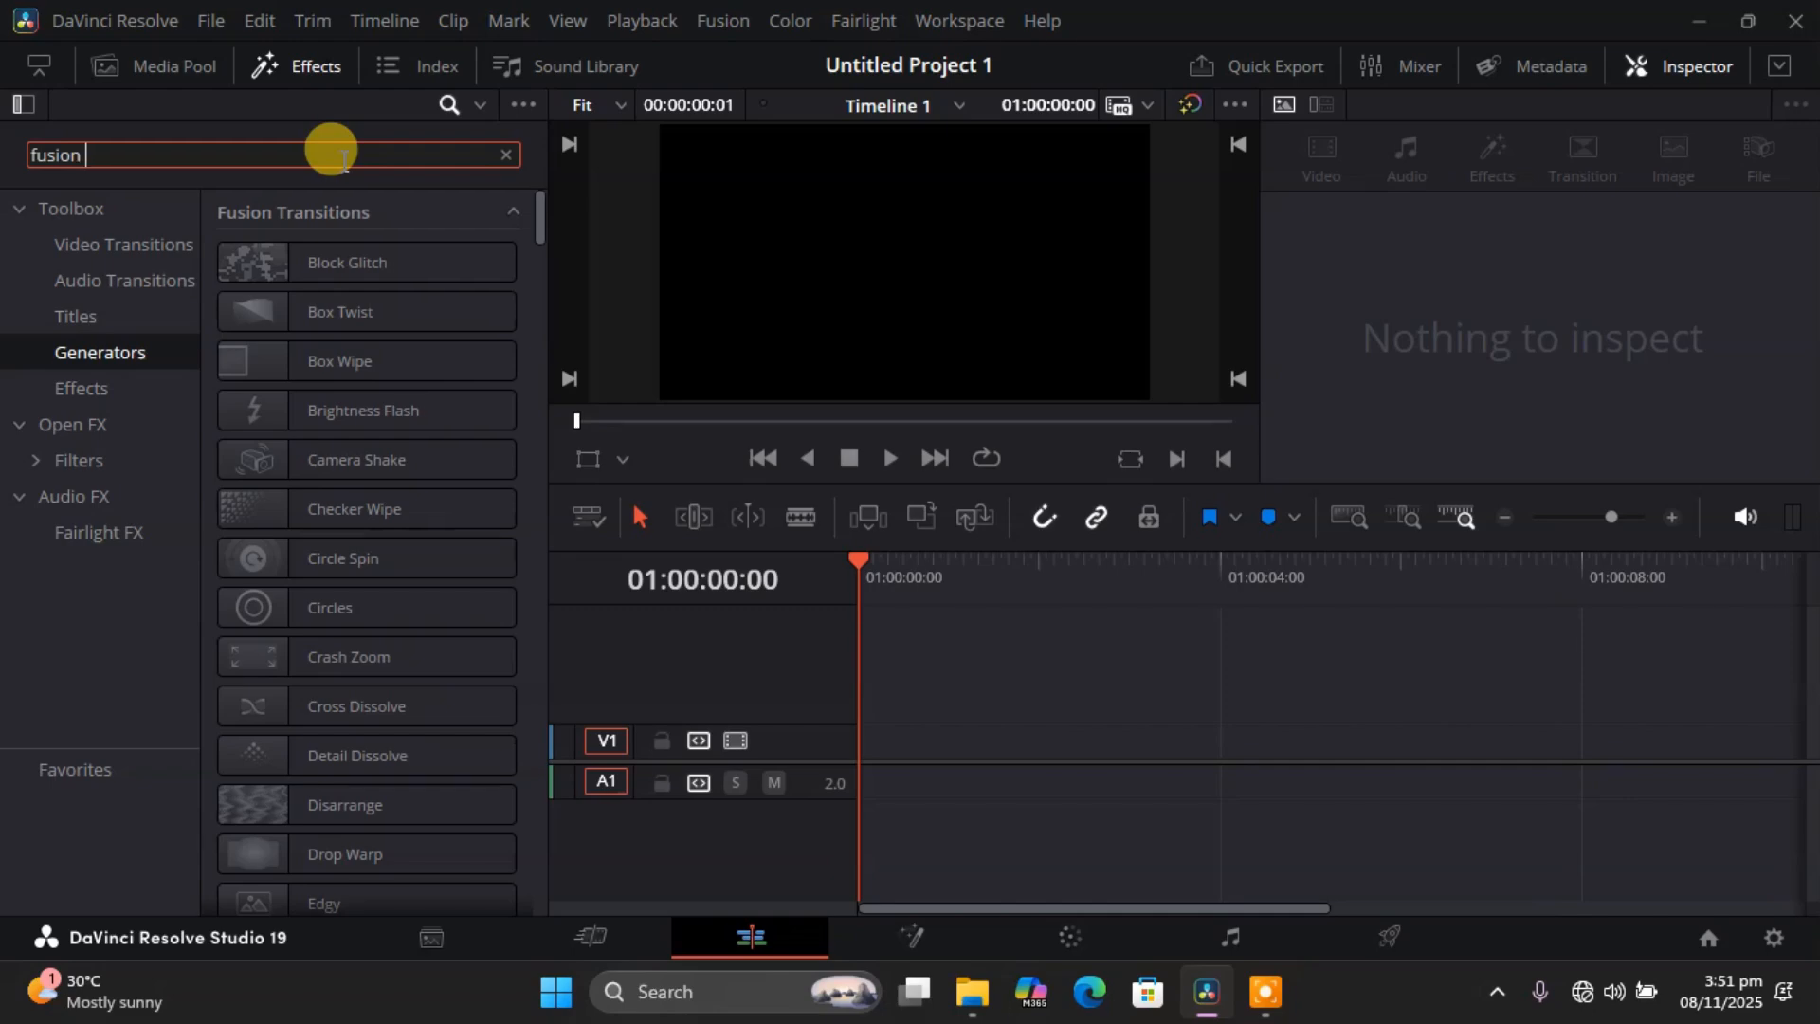
{"action": "type", "text": " compo"}
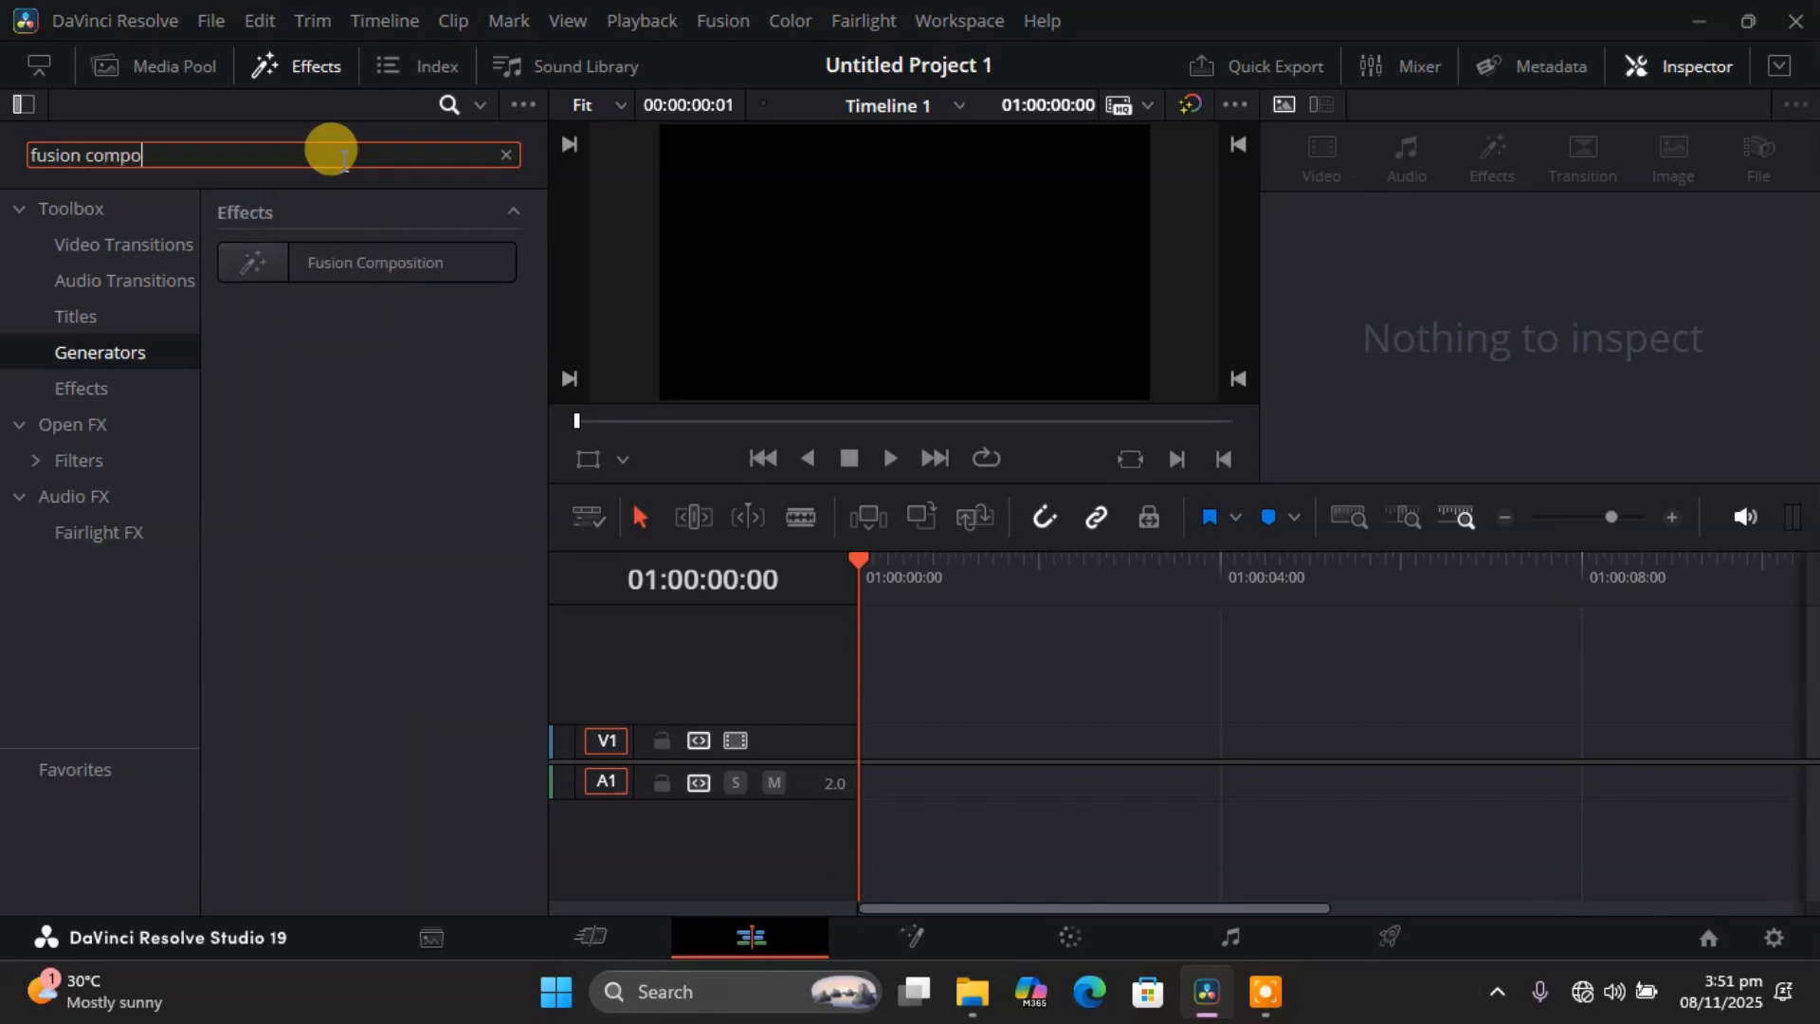
{"action": "left_click", "coordinate": [481, 104]}
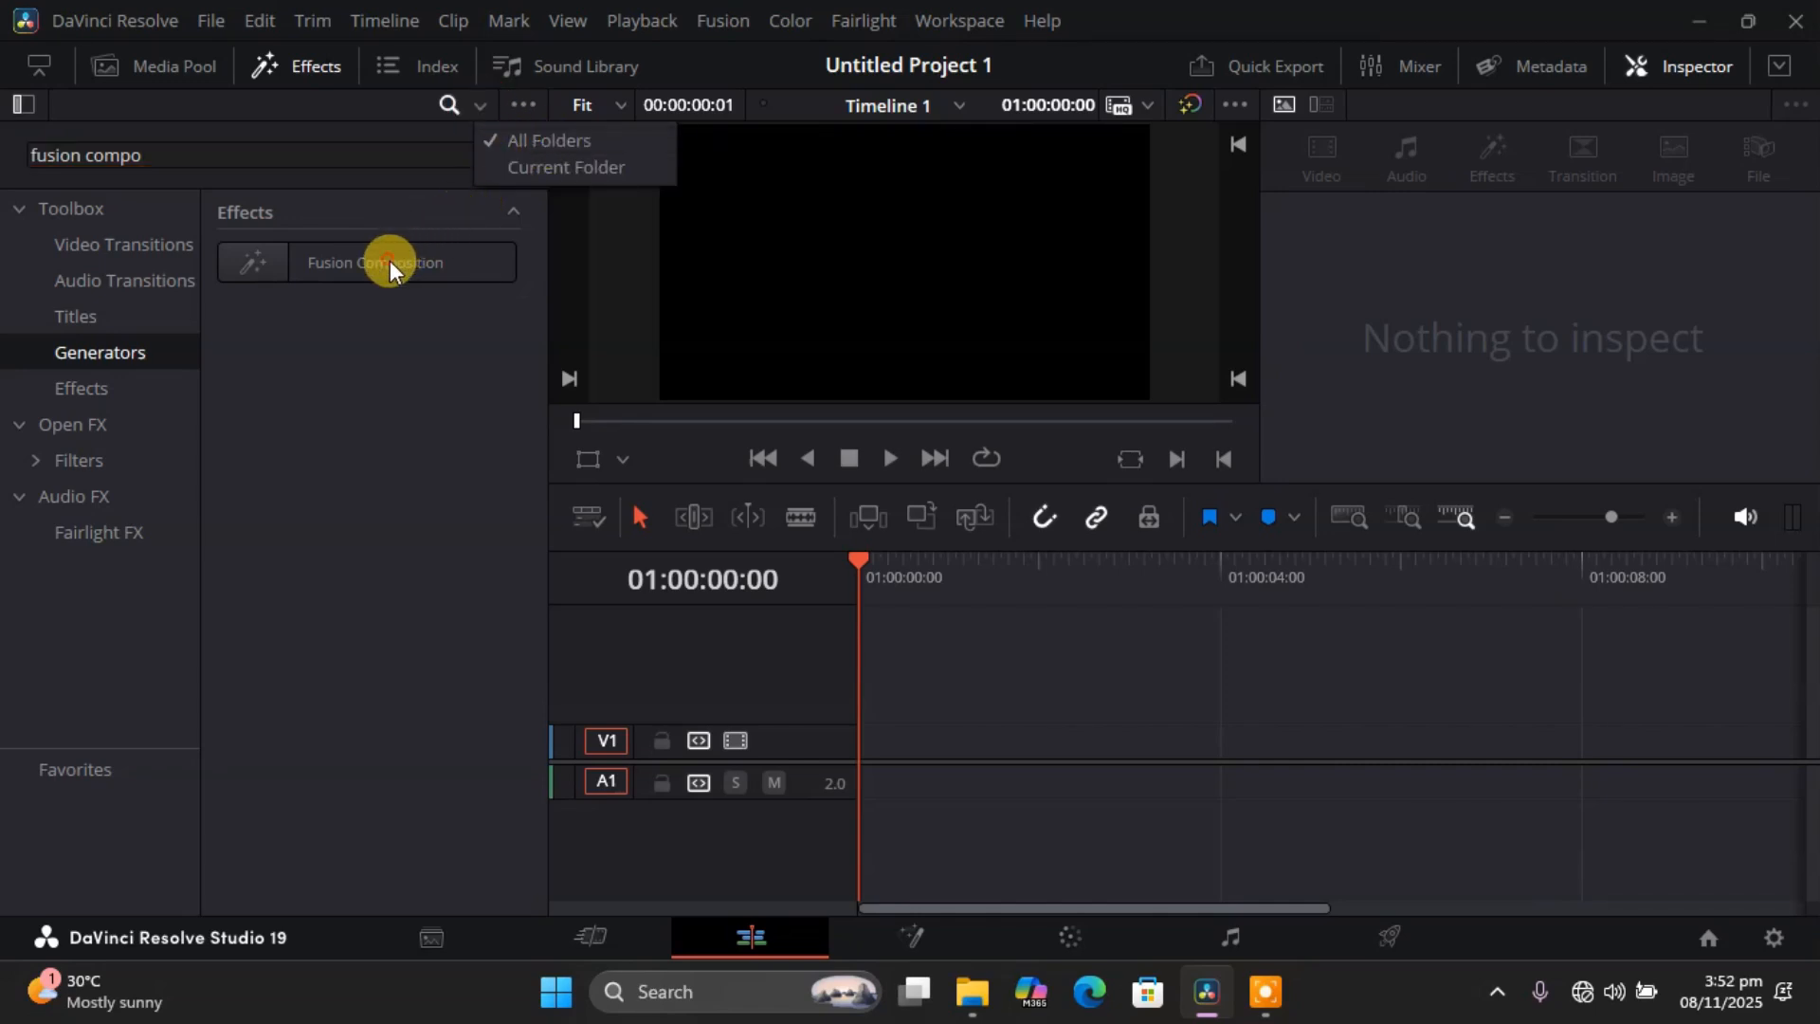
{"action": "left_click_drag", "start_coordinate": [389, 260], "coordinate": [1026, 758]}
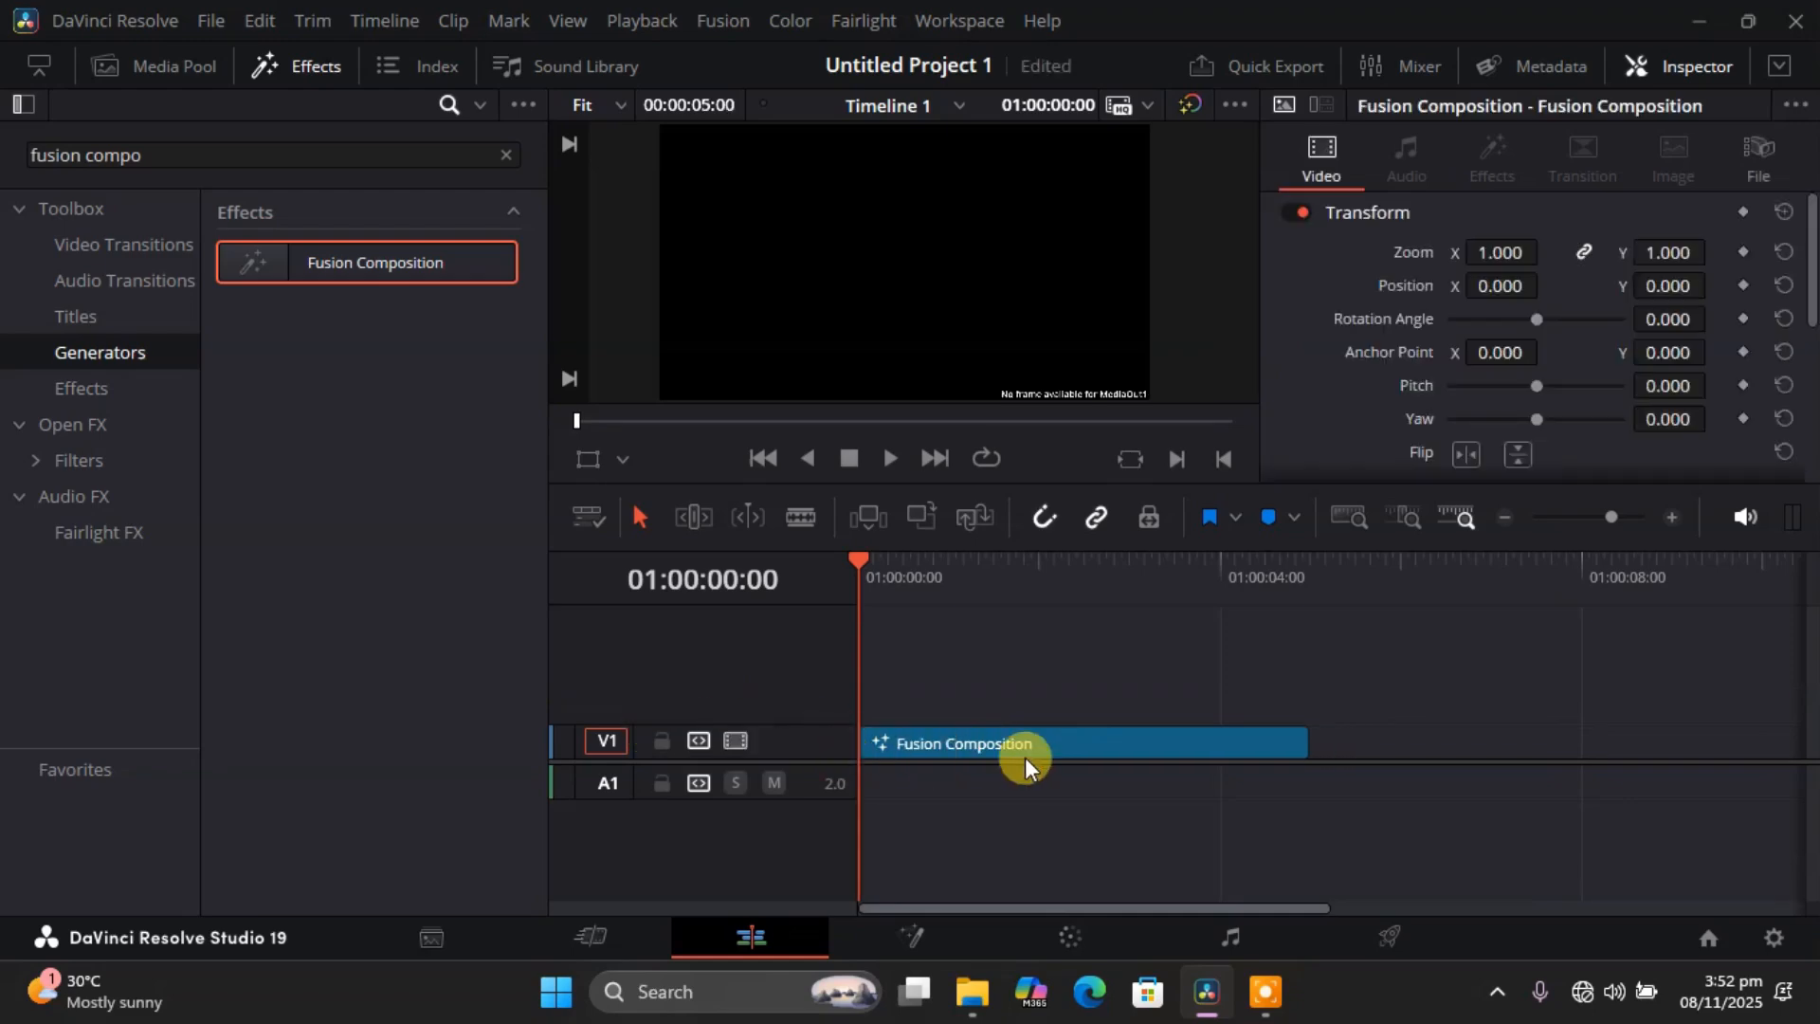
{"action": "left_click", "coordinate": [311, 62]}
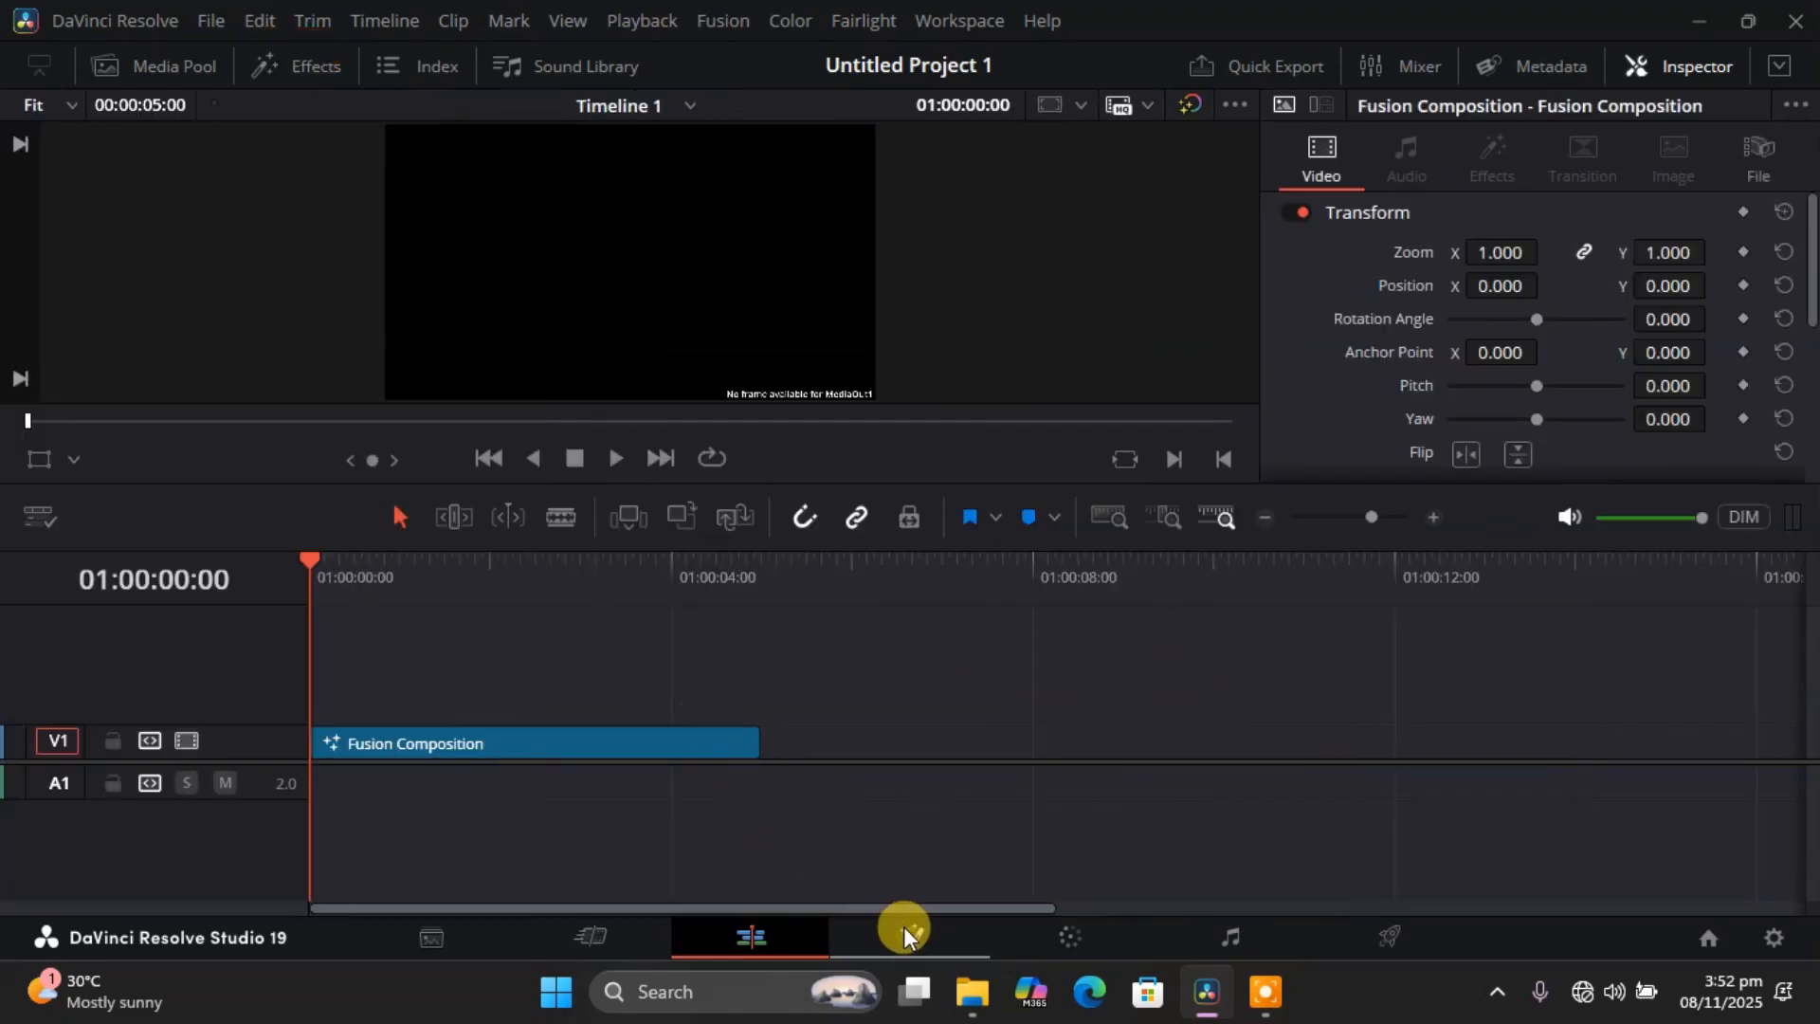
In the Fusion page, move MediaOut1 well away, add a Background node and connect it to MediaOut1.
{"action": "left_click", "coordinate": [906, 930]}
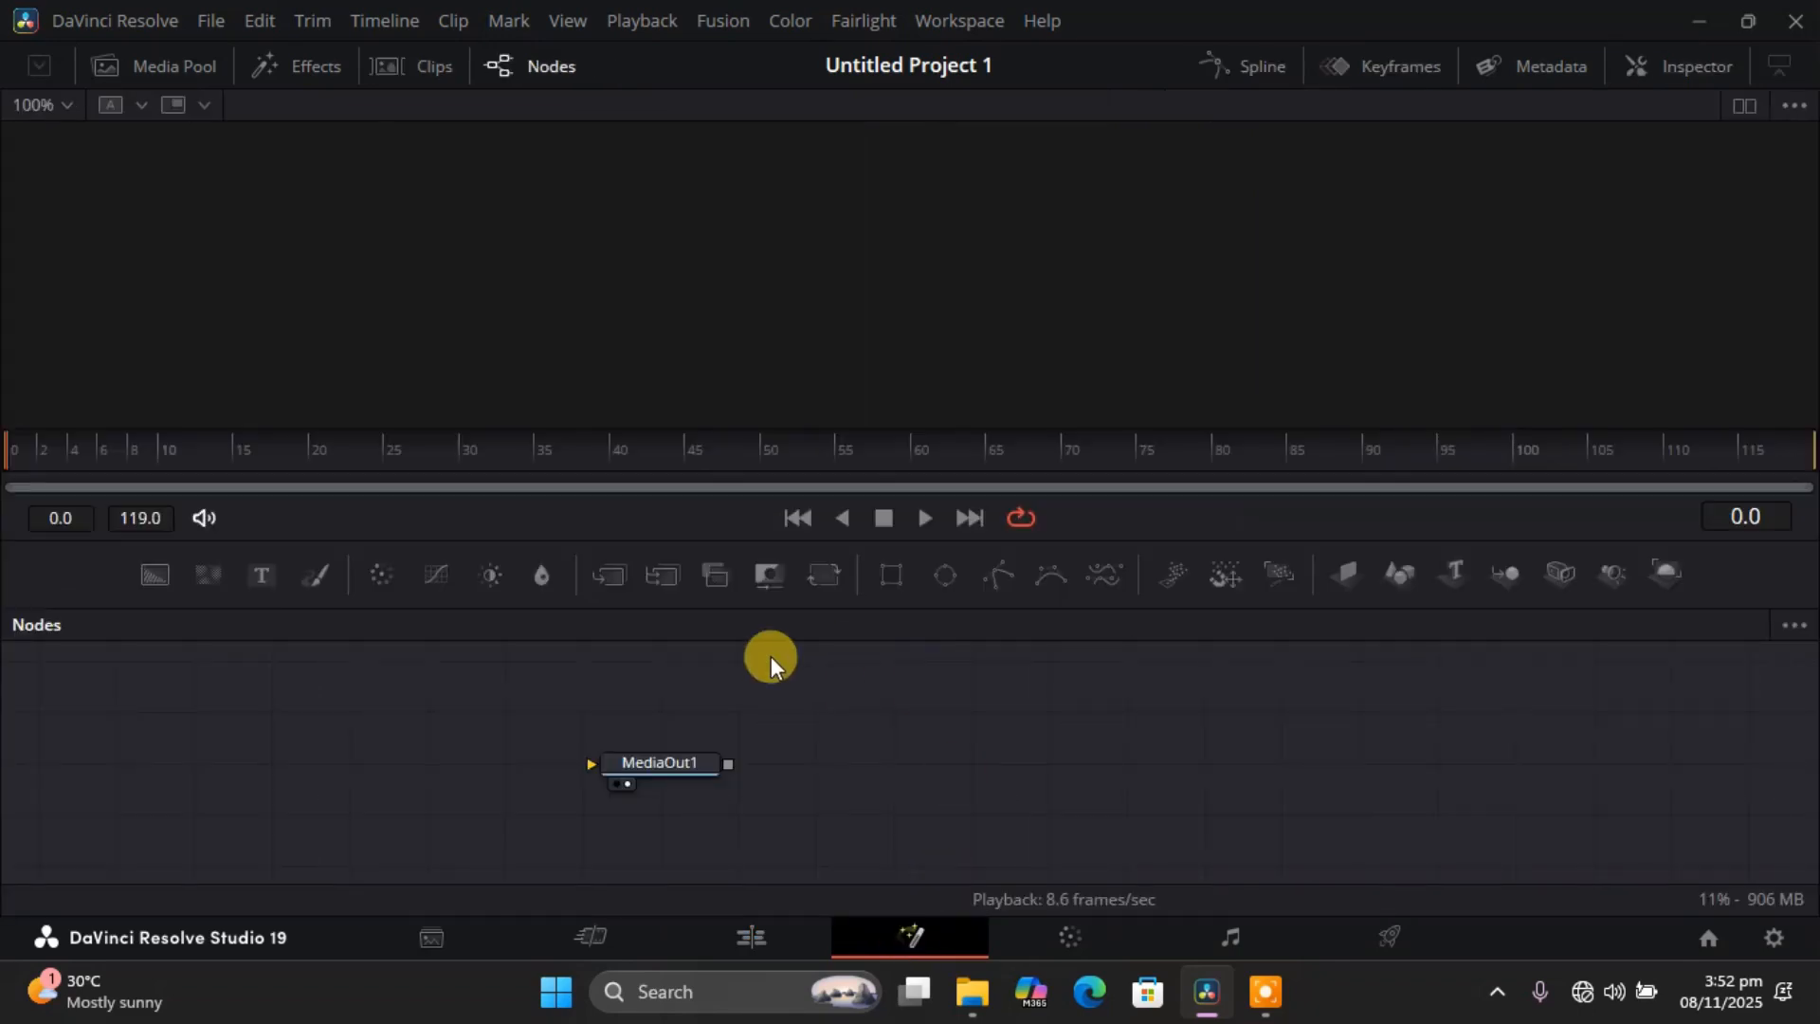
{"action": "left_click_drag", "start_coordinate": [667, 759], "coordinate": [1297, 787]}
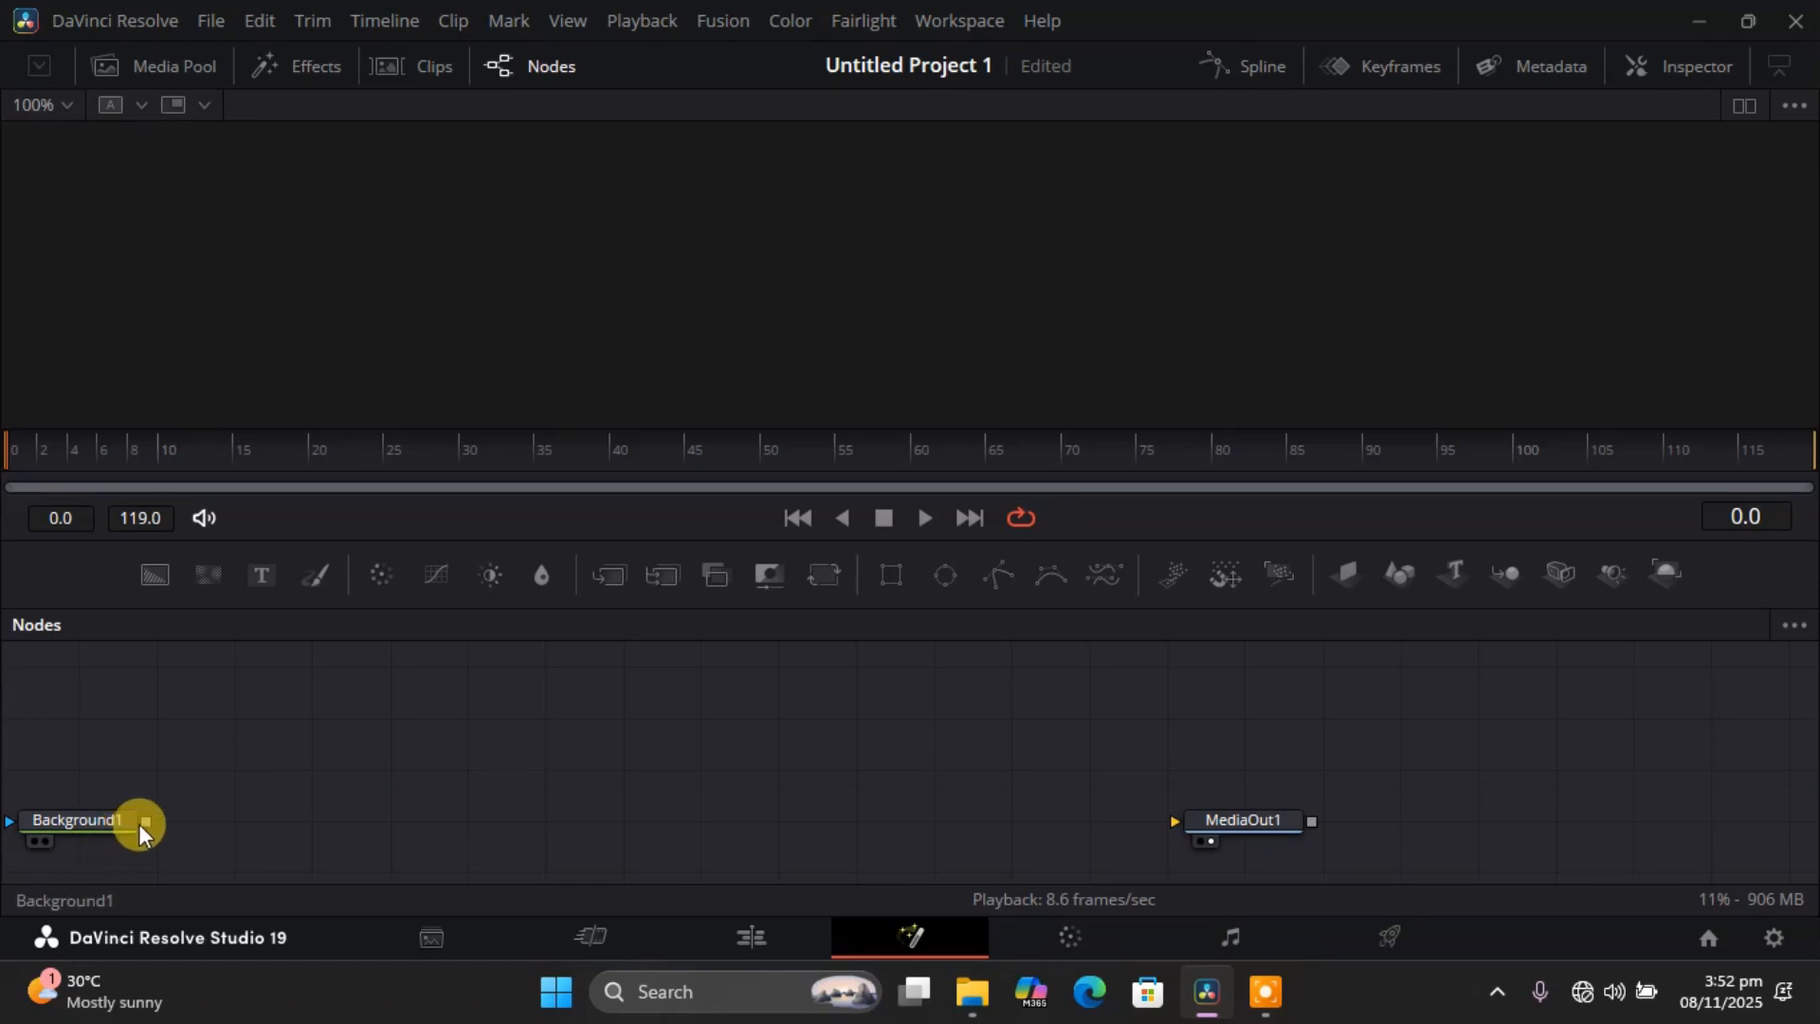
{"action": "left_click_drag", "start_coordinate": [144, 821], "coordinate": [1181, 822]}
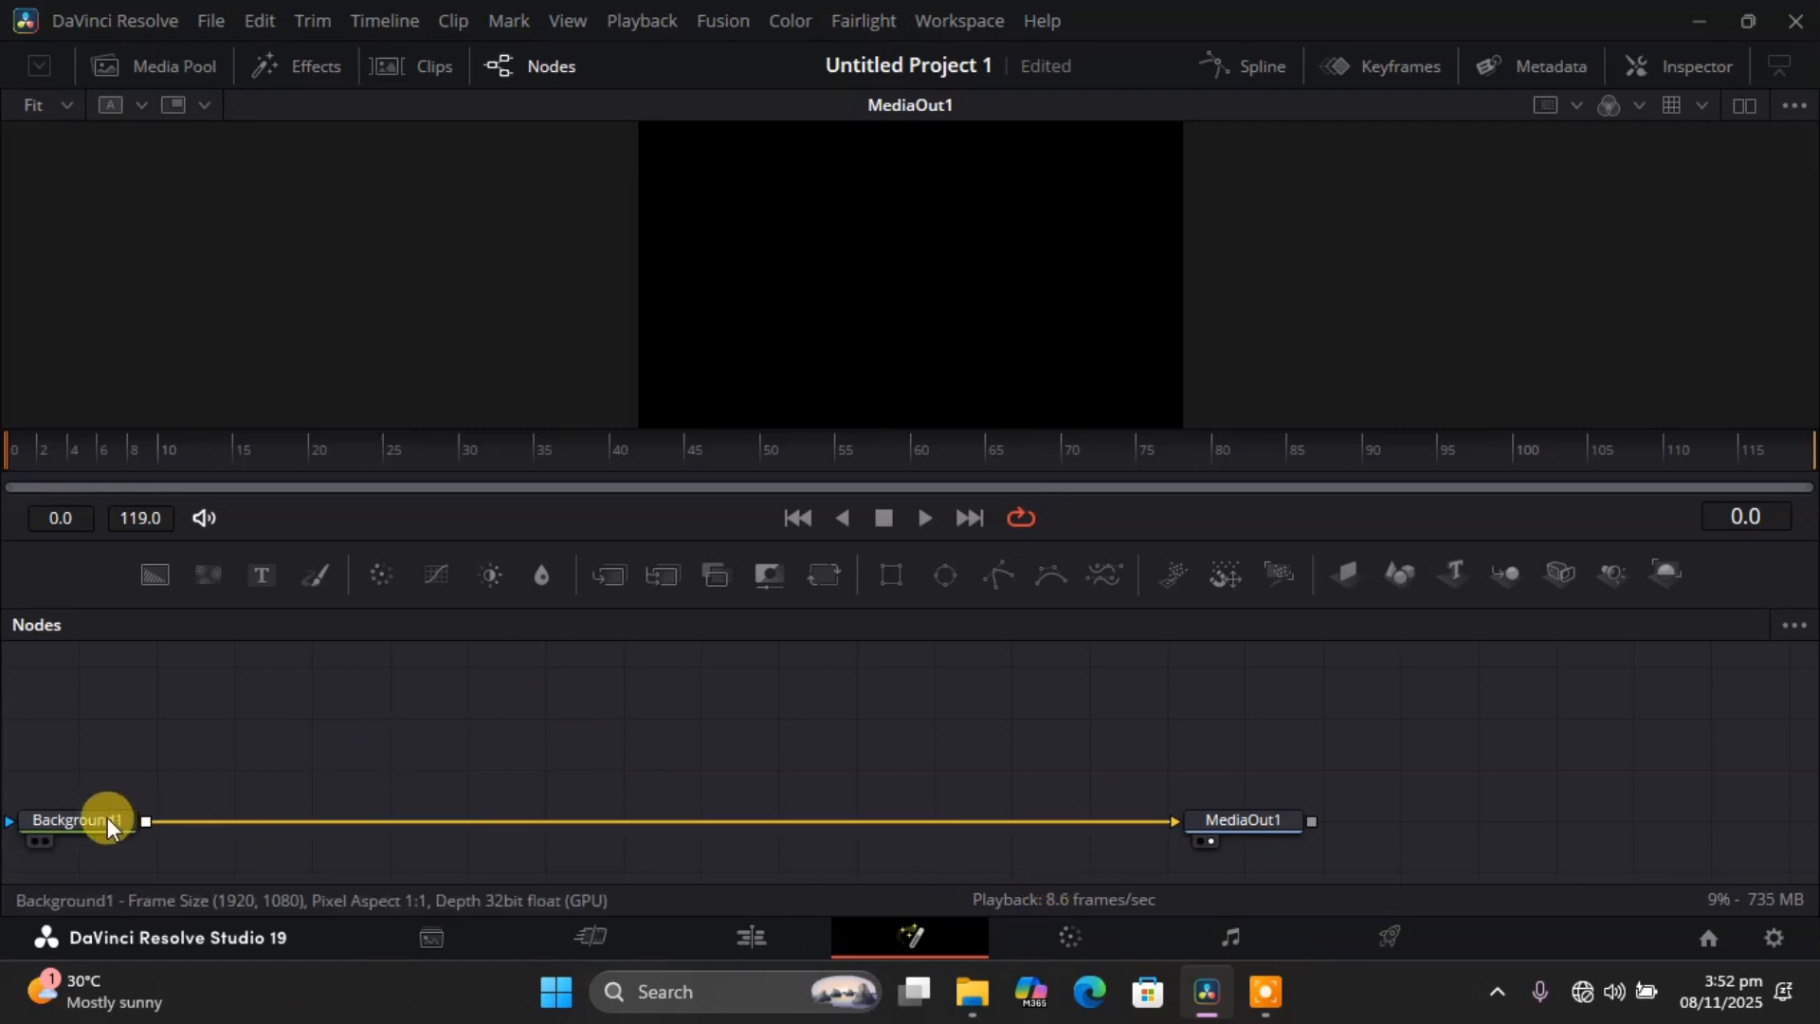
{"action": "left_click_drag", "start_coordinate": [107, 817], "coordinate": [186, 819]}
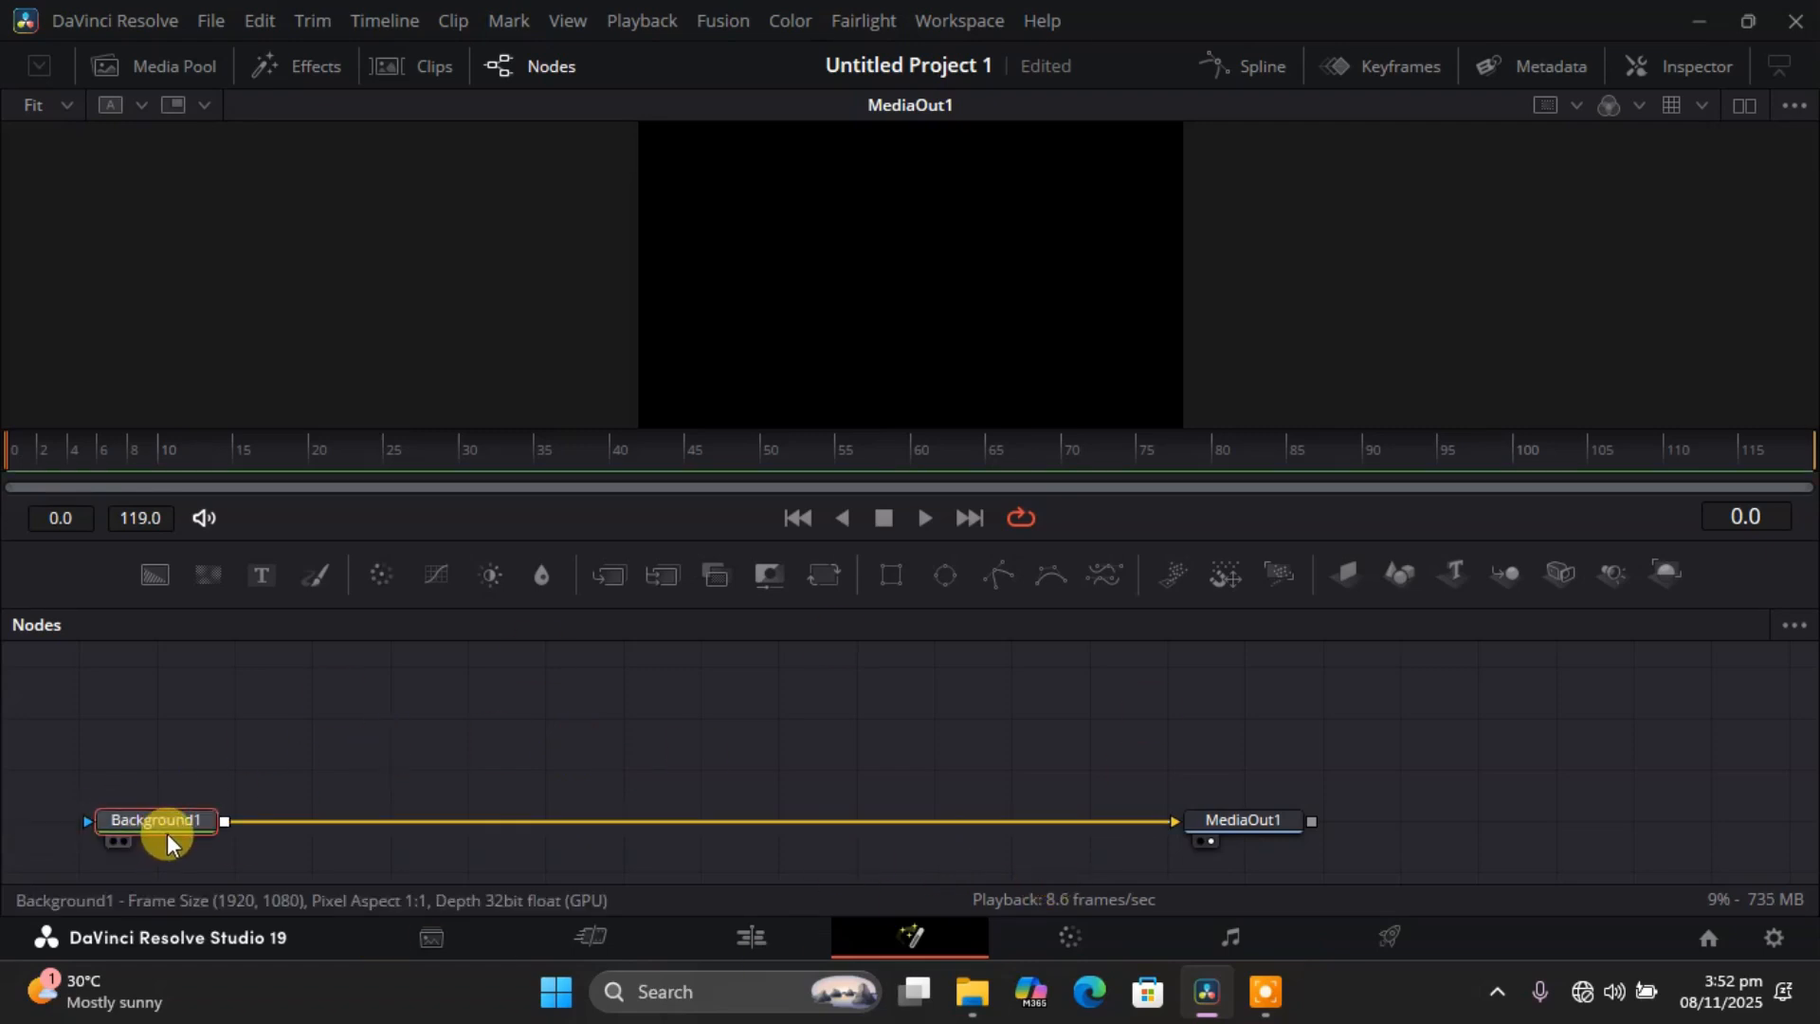
{"action": "left_click", "coordinate": [347, 751]}
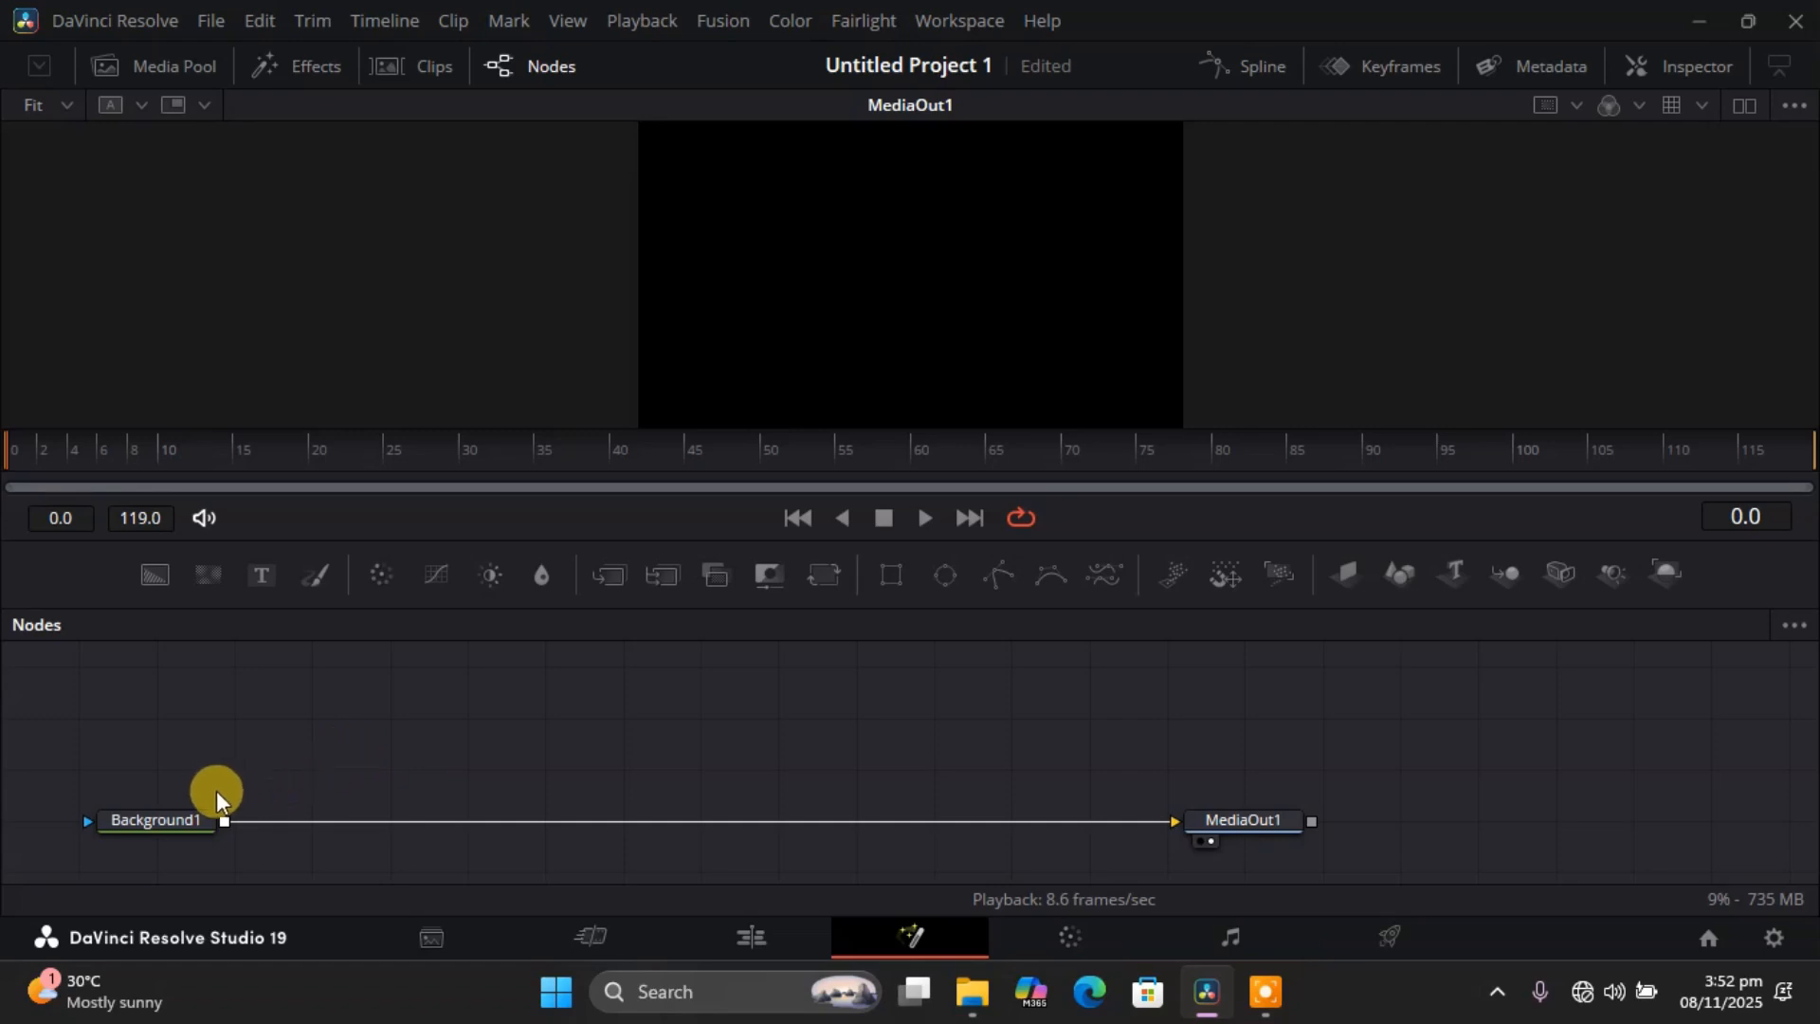
Add a Grid node and insert it on the connection between Background1 and MediaOut1.
{"action": "key", "text": "shift+space"}
{"action": "type", "text": "ba"}
{"action": "key", "text": "BackSpace"}
{"action": "key", "text": "BackSpace"}
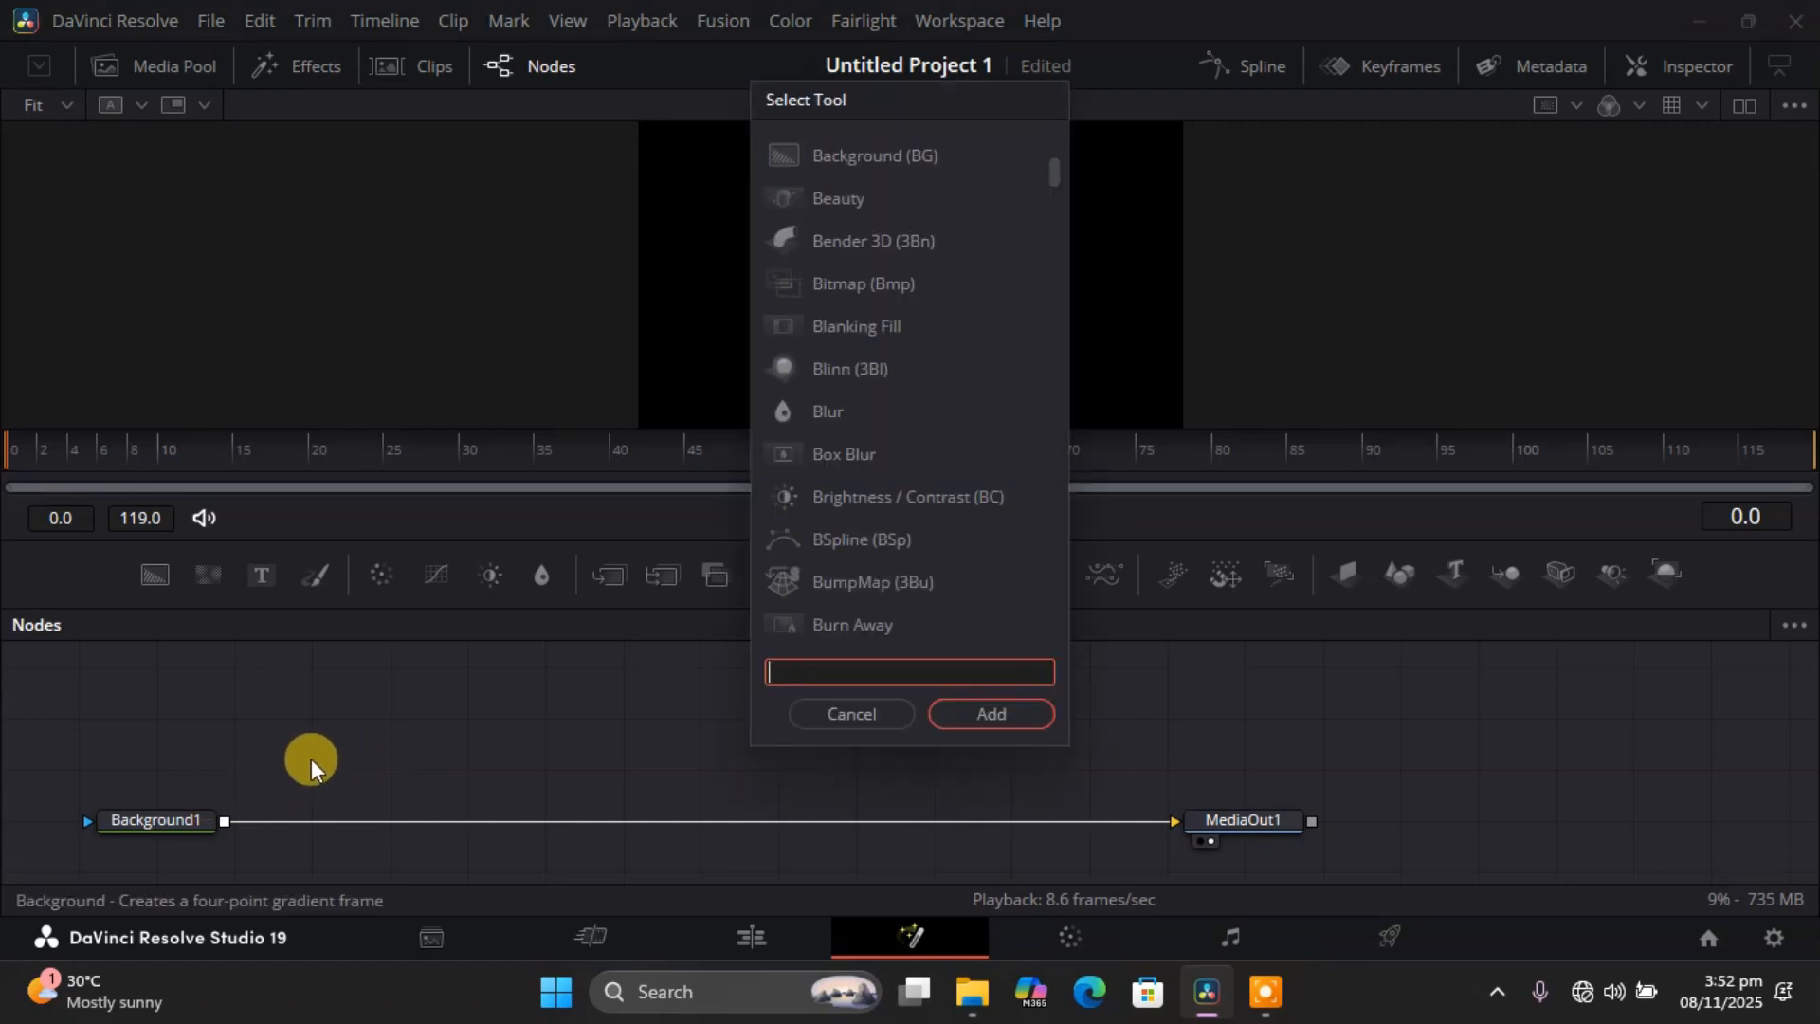
{"action": "type", "text": "grid"}
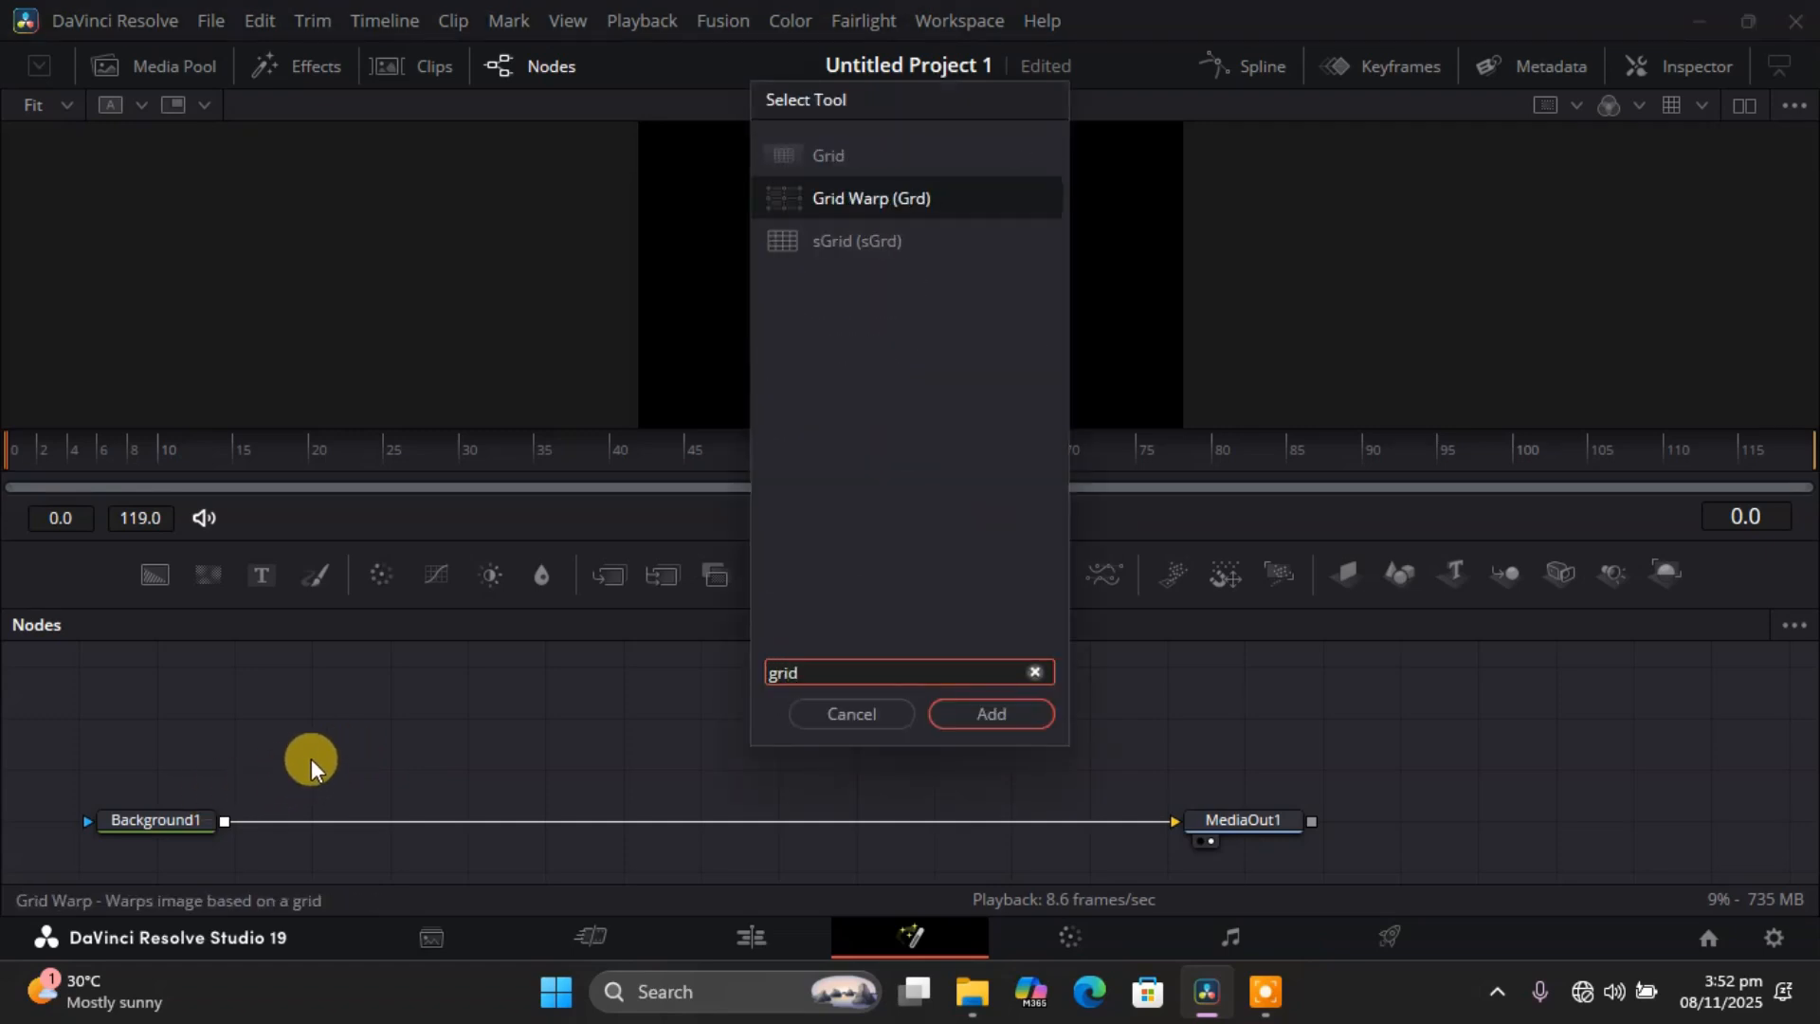
{"action": "left_click", "coordinate": [915, 154]}
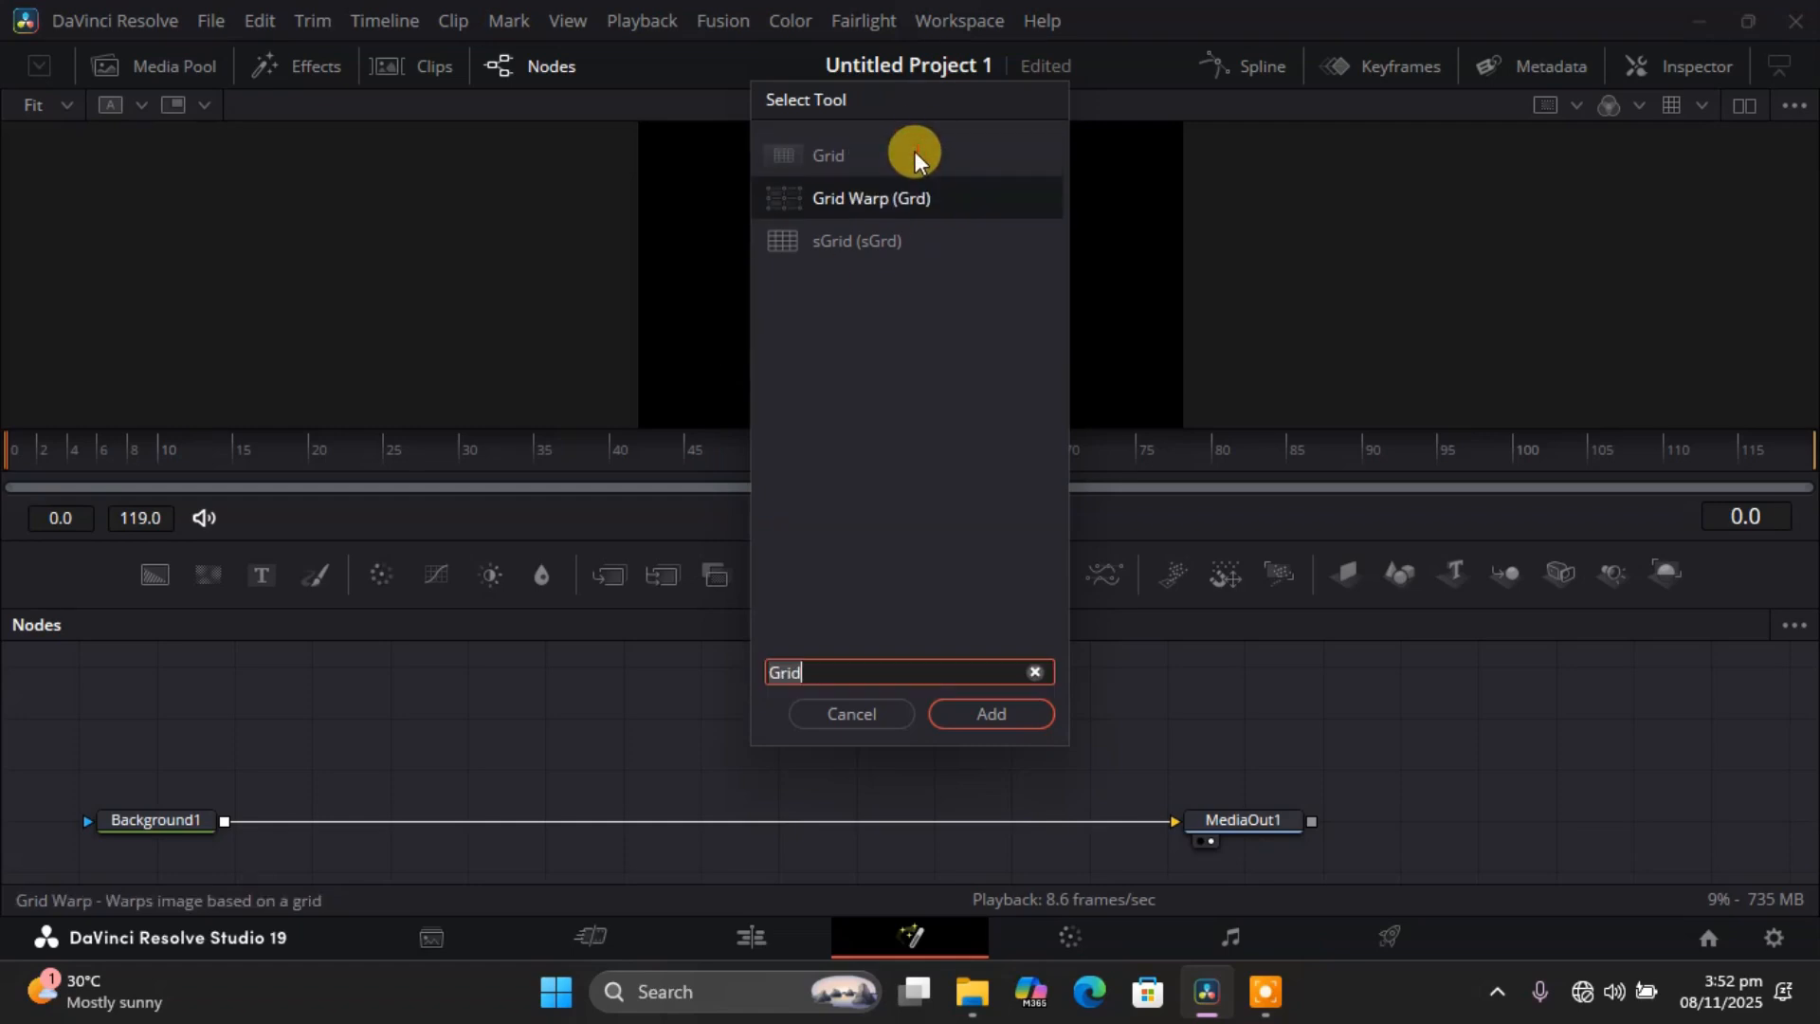
{"action": "left_click", "coordinate": [915, 154]}
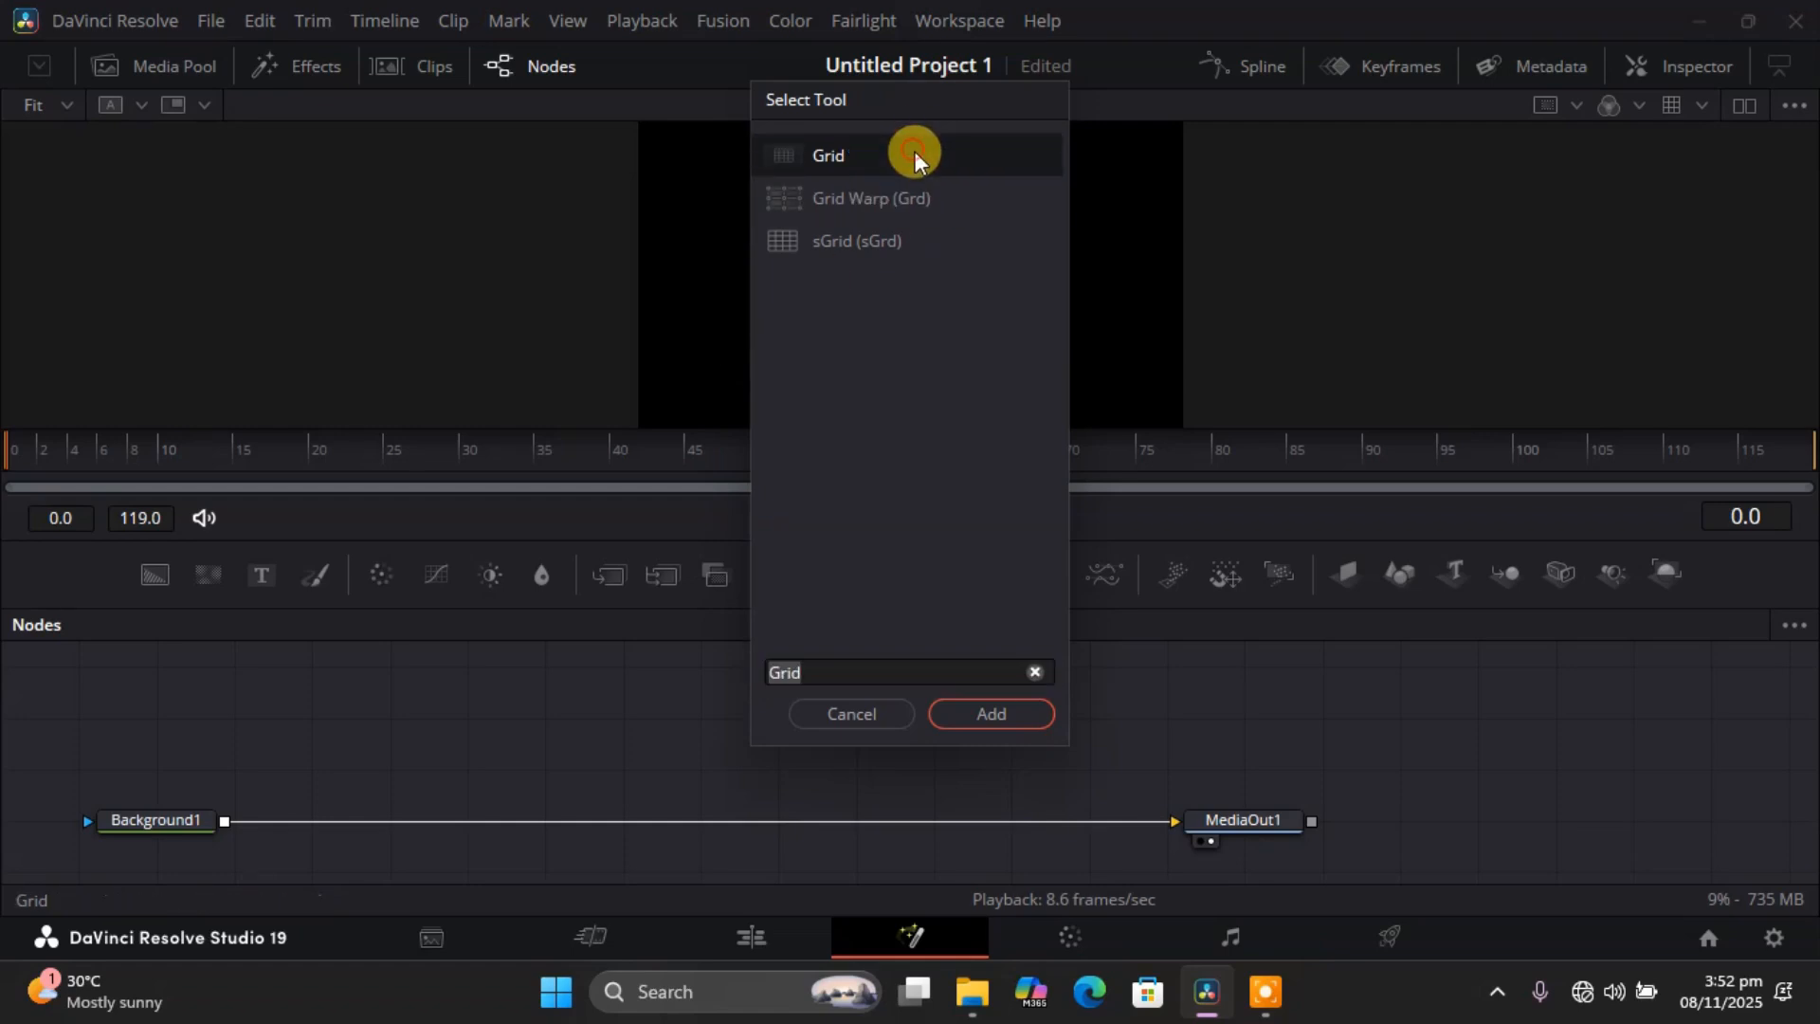
{"action": "left_click", "coordinate": [992, 714]}
{"action": "left_click_drag", "start_coordinate": [305, 771], "coordinate": [332, 813]}
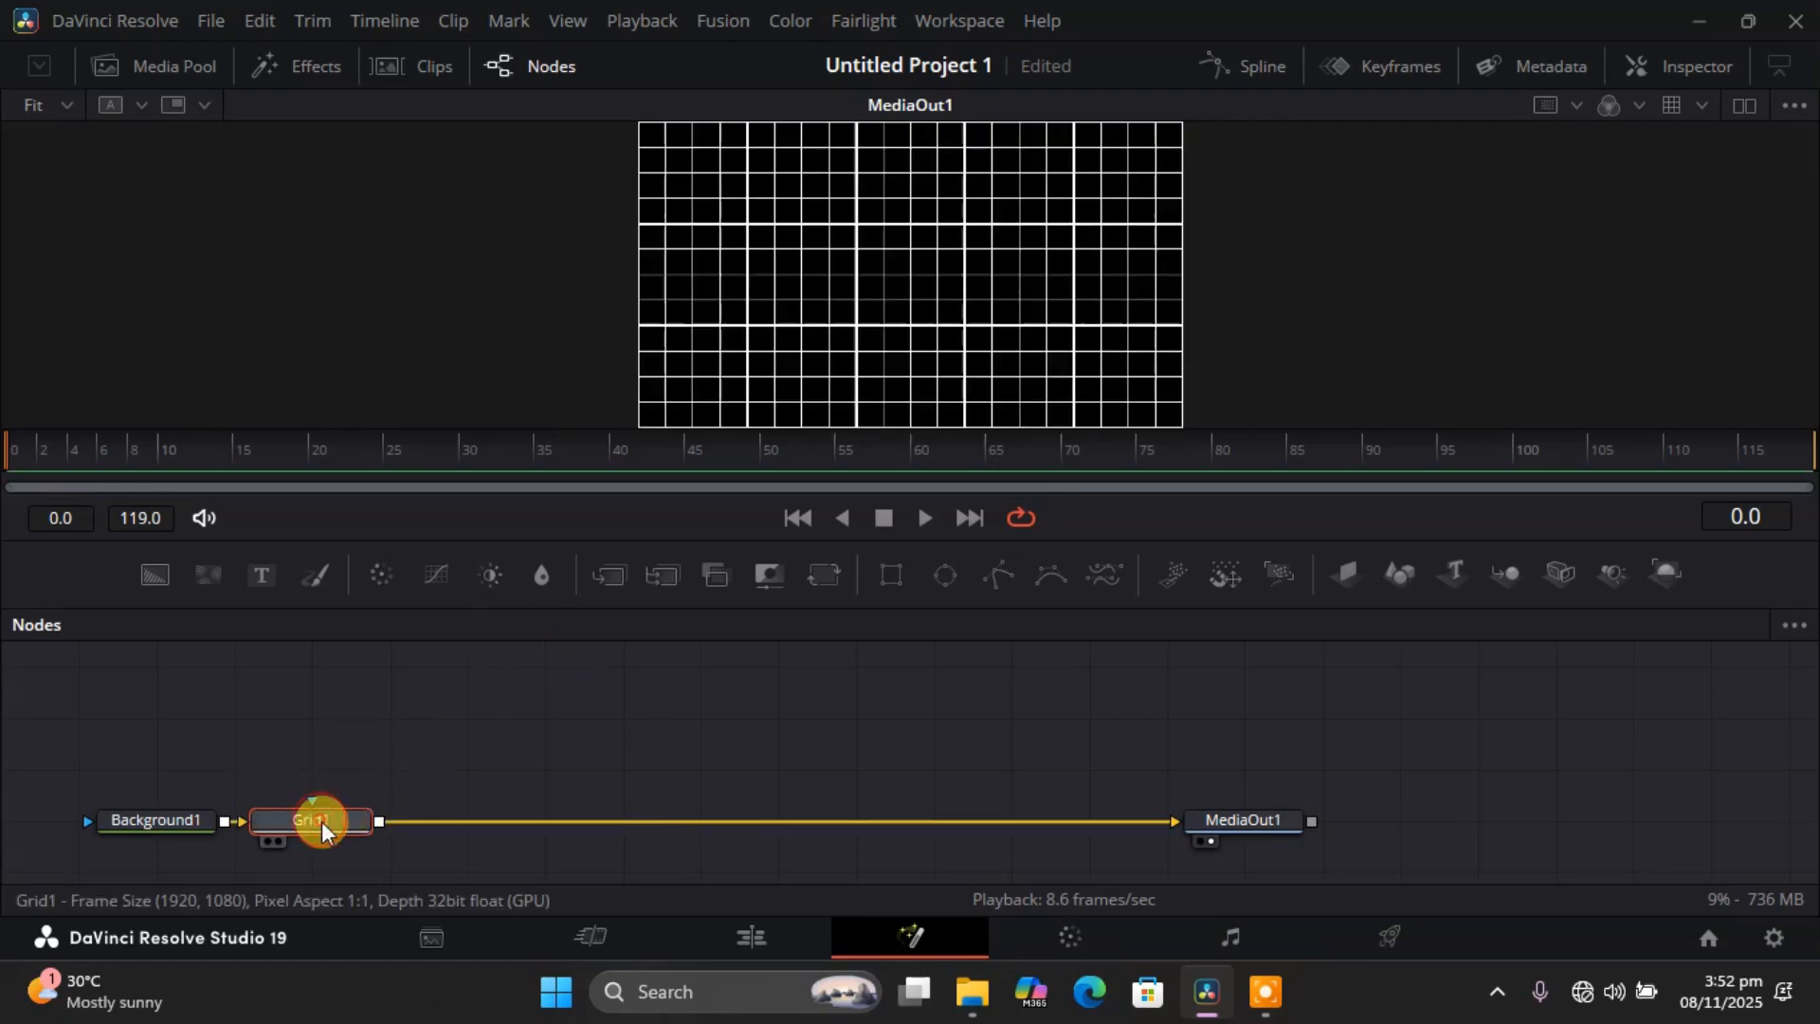
Set the grid to 20 row cells, 31 column cells, major line spacing 3 and major line width 1.882.
{"action": "left_click", "coordinate": [1678, 63]}
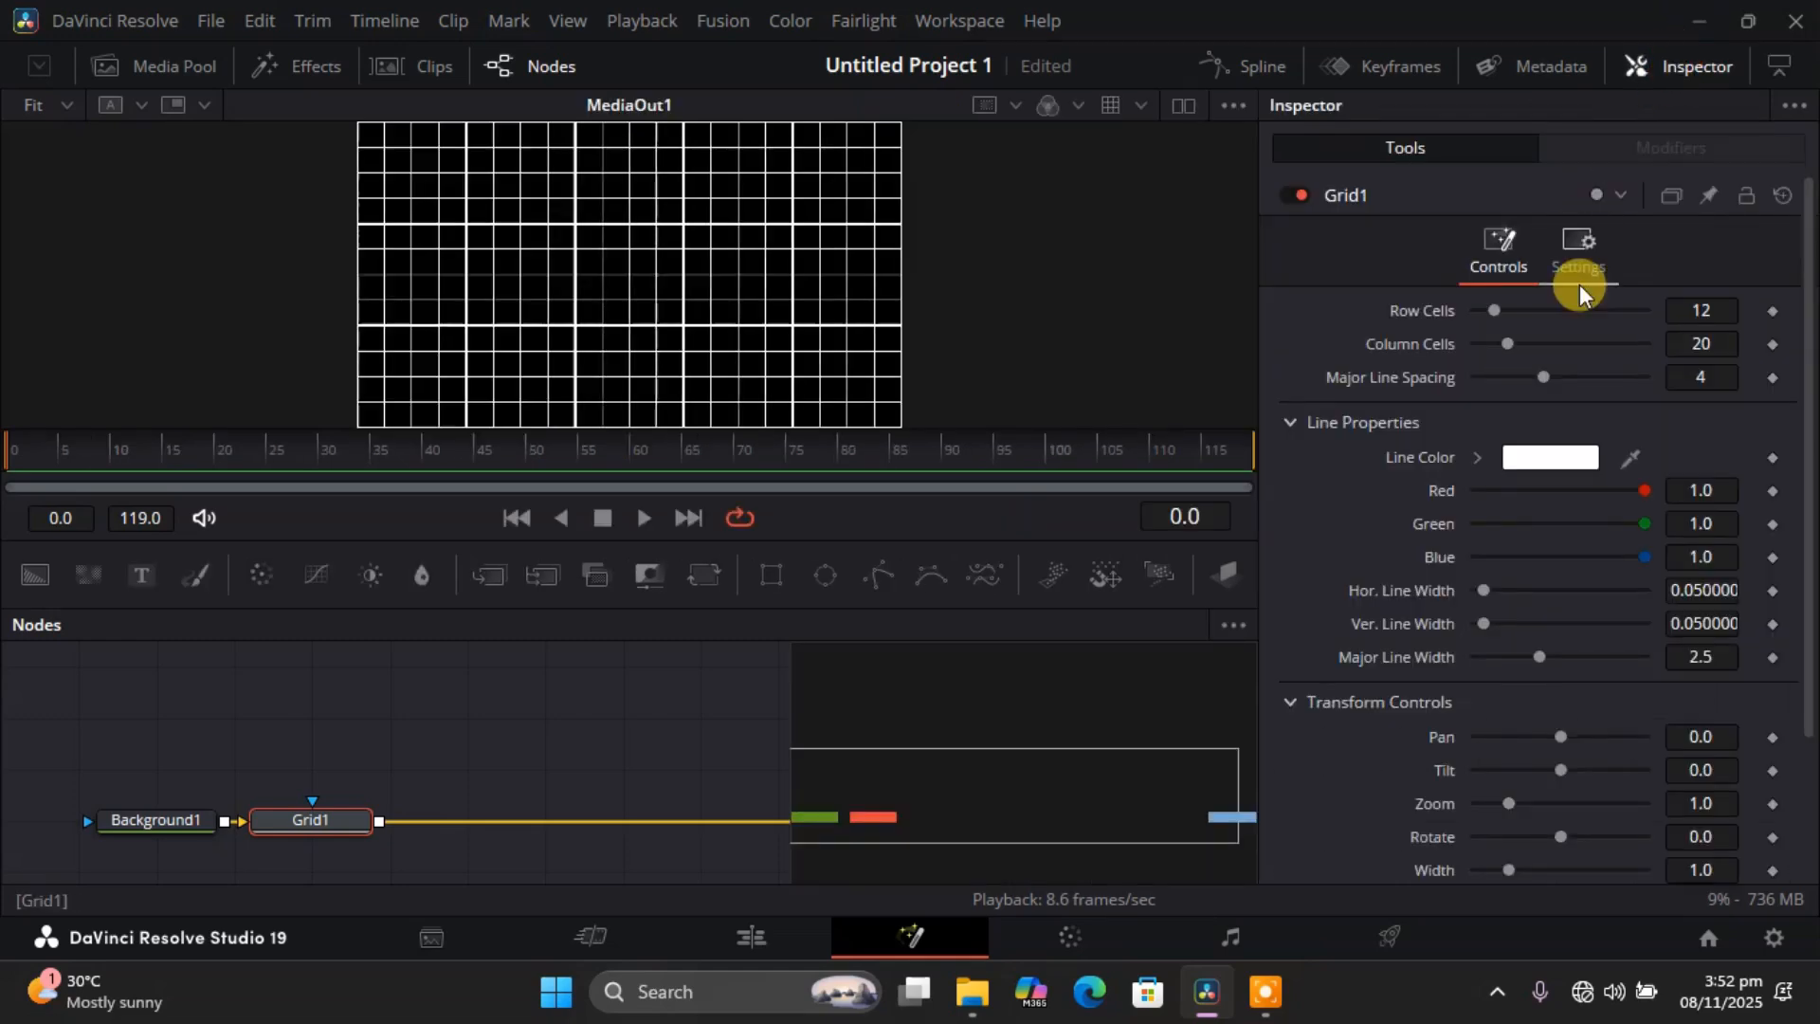
{"action": "left_click_drag", "start_coordinate": [1498, 306], "coordinate": [1531, 373]}
{"action": "left_click", "coordinate": [1544, 374]}
{"action": "left_click", "coordinate": [1521, 652]}
{"action": "mouse_move", "coordinate": [1521, 653]}
{"action": "left_mouse_down"}
{"action": "mouse_move", "coordinate": [1568, 657]}
{"action": "mouse_move", "coordinate": [1513, 659]}
{"action": "left_mouse_up"}
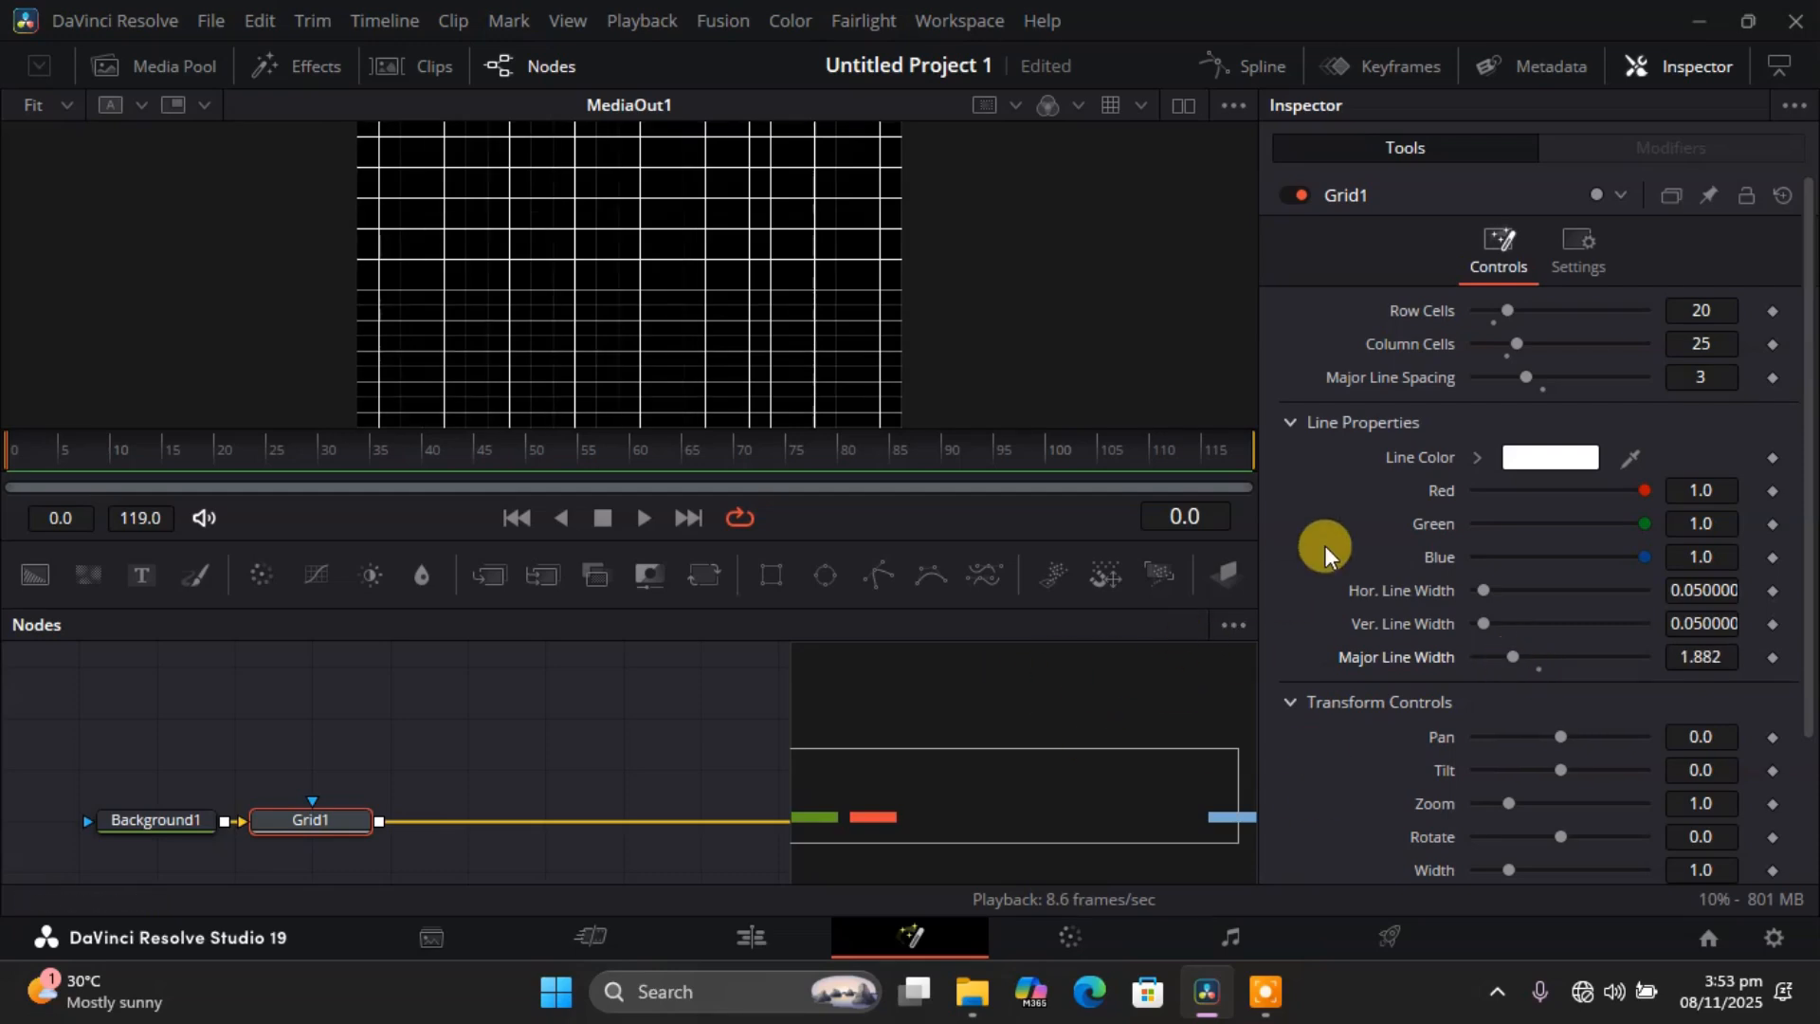
{"action": "left_click_drag", "start_coordinate": [1520, 344], "coordinate": [1530, 347]}
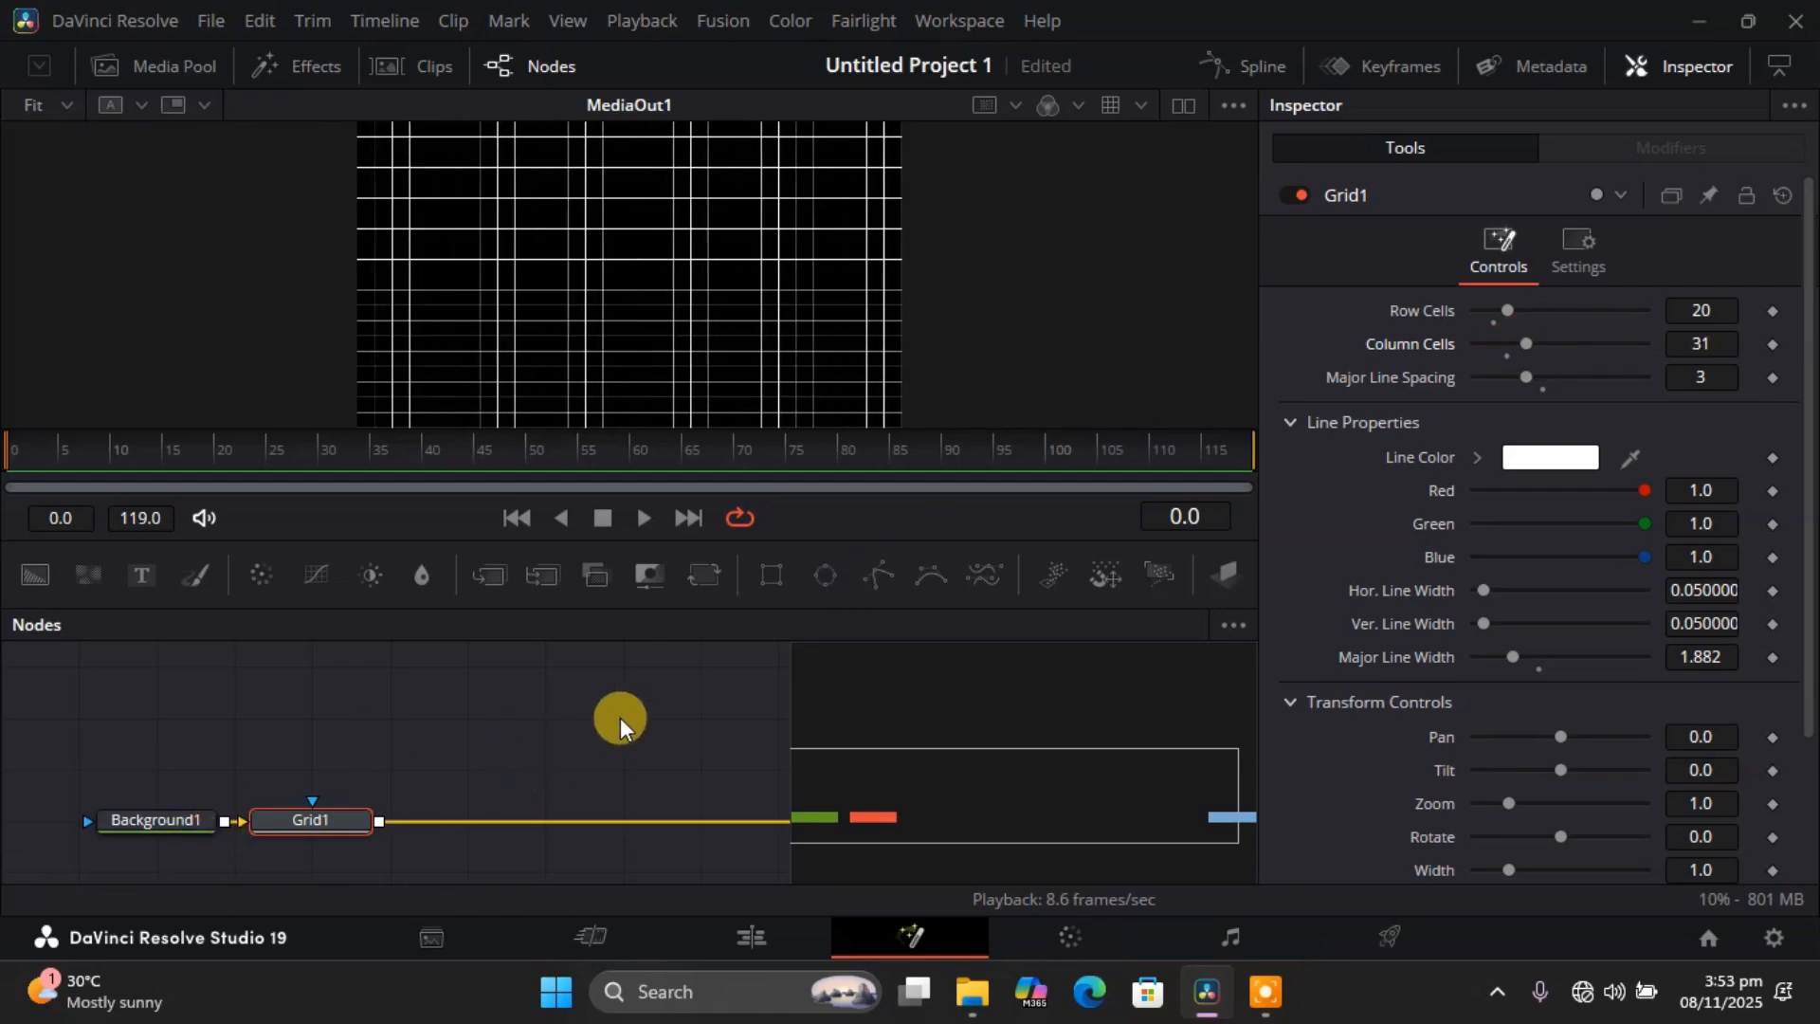
Change the grid's line color to a near-black grey, #0b0b0b.
{"action": "left_click", "coordinate": [1555, 458]}
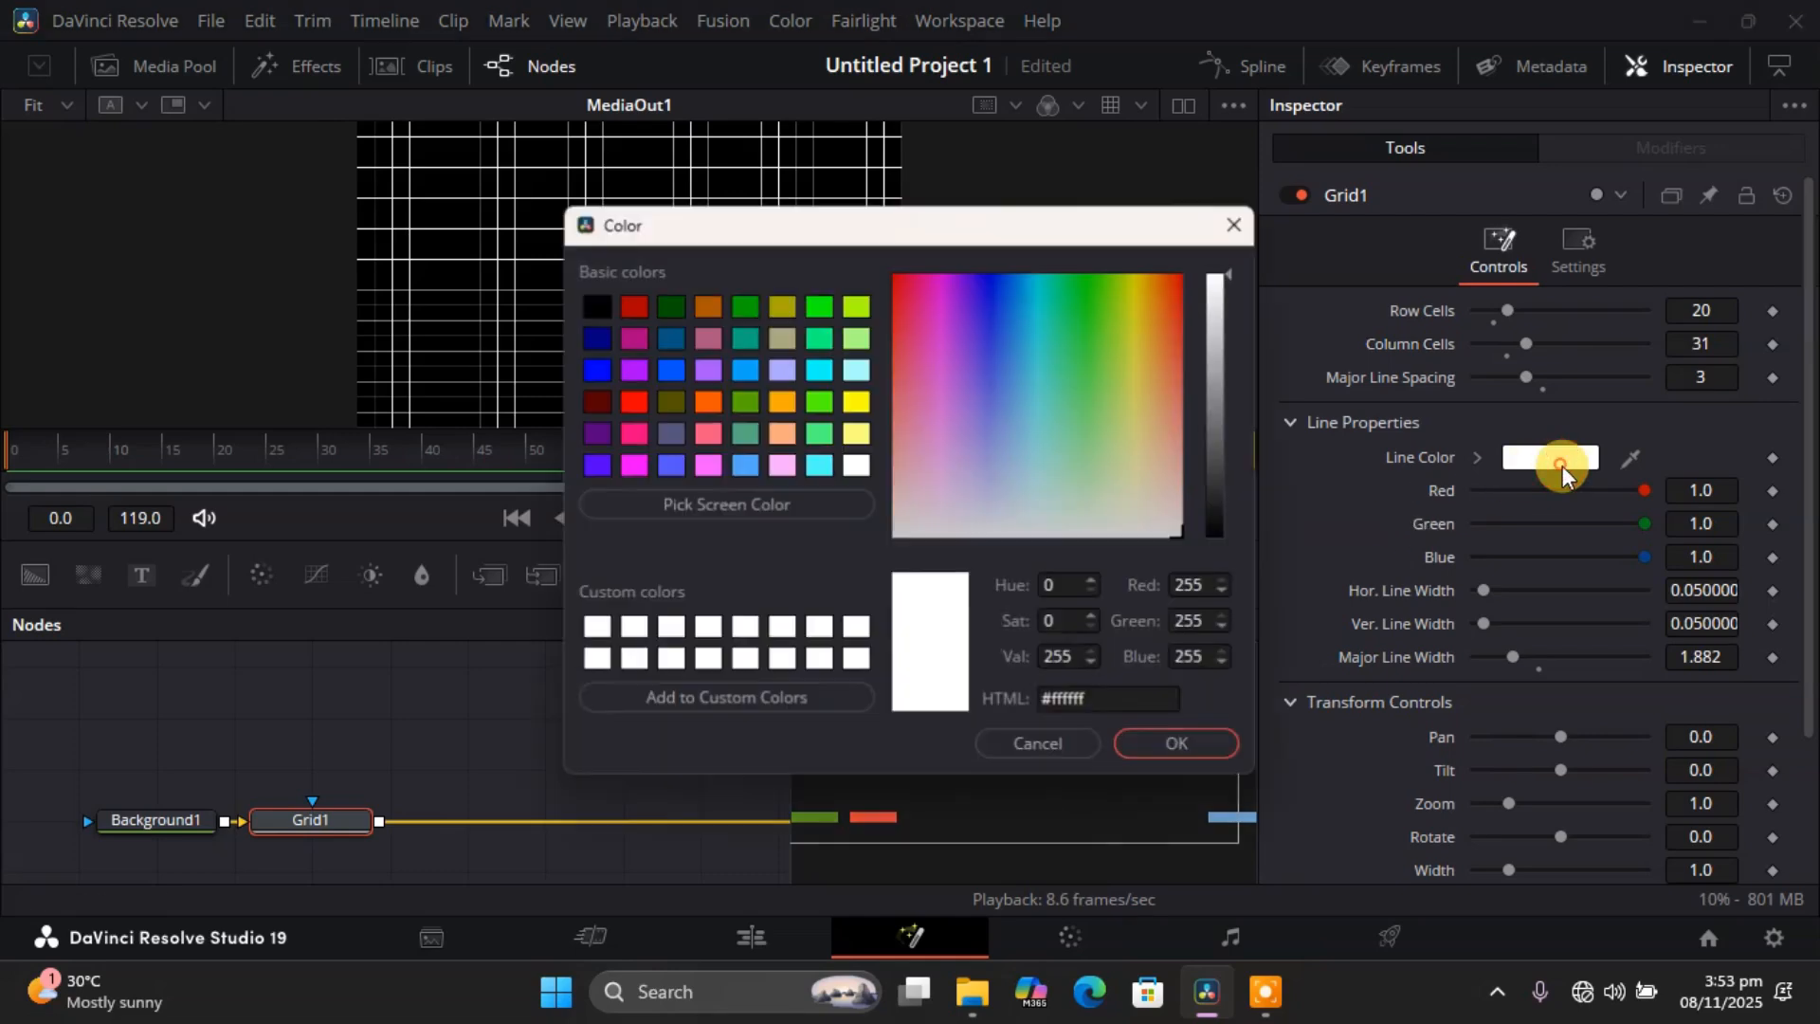
{"action": "left_click_drag", "start_coordinate": [1142, 220], "coordinate": [1622, 214]}
{"action": "left_click_drag", "start_coordinate": [1694, 467], "coordinate": [1698, 518]}
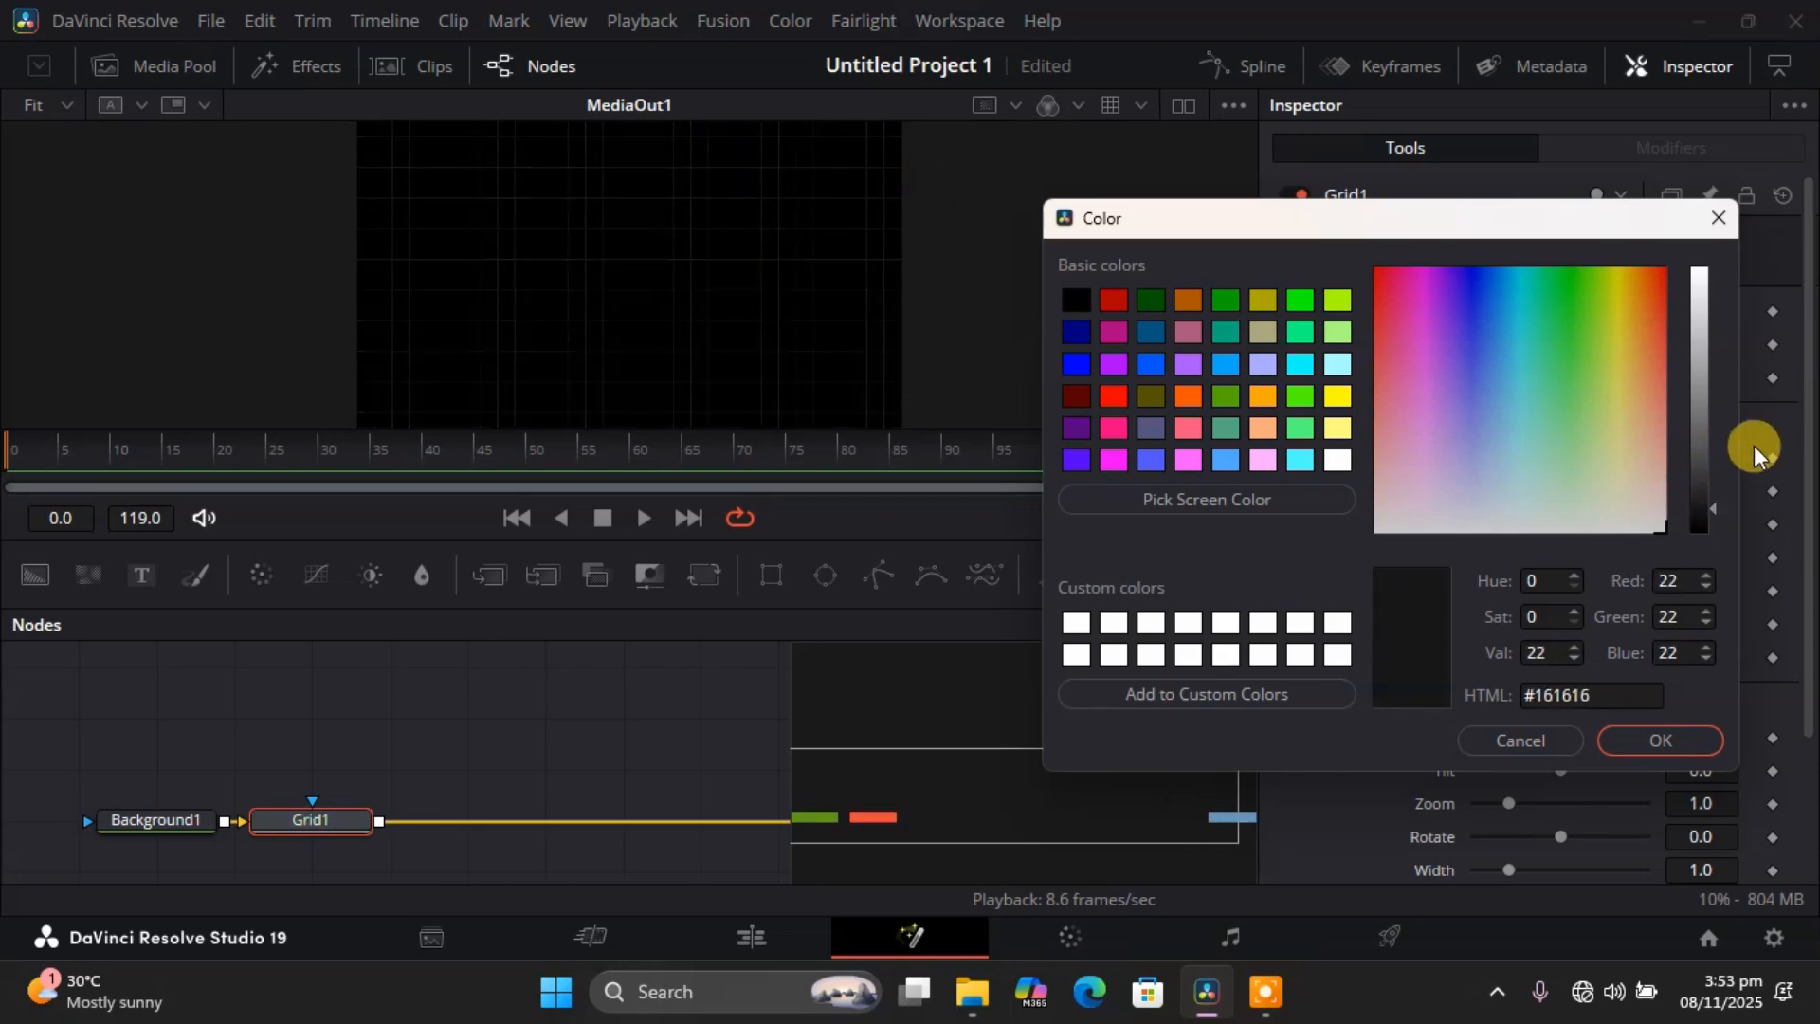
{"action": "left_click_drag", "start_coordinate": [1701, 513], "coordinate": [1694, 532]}
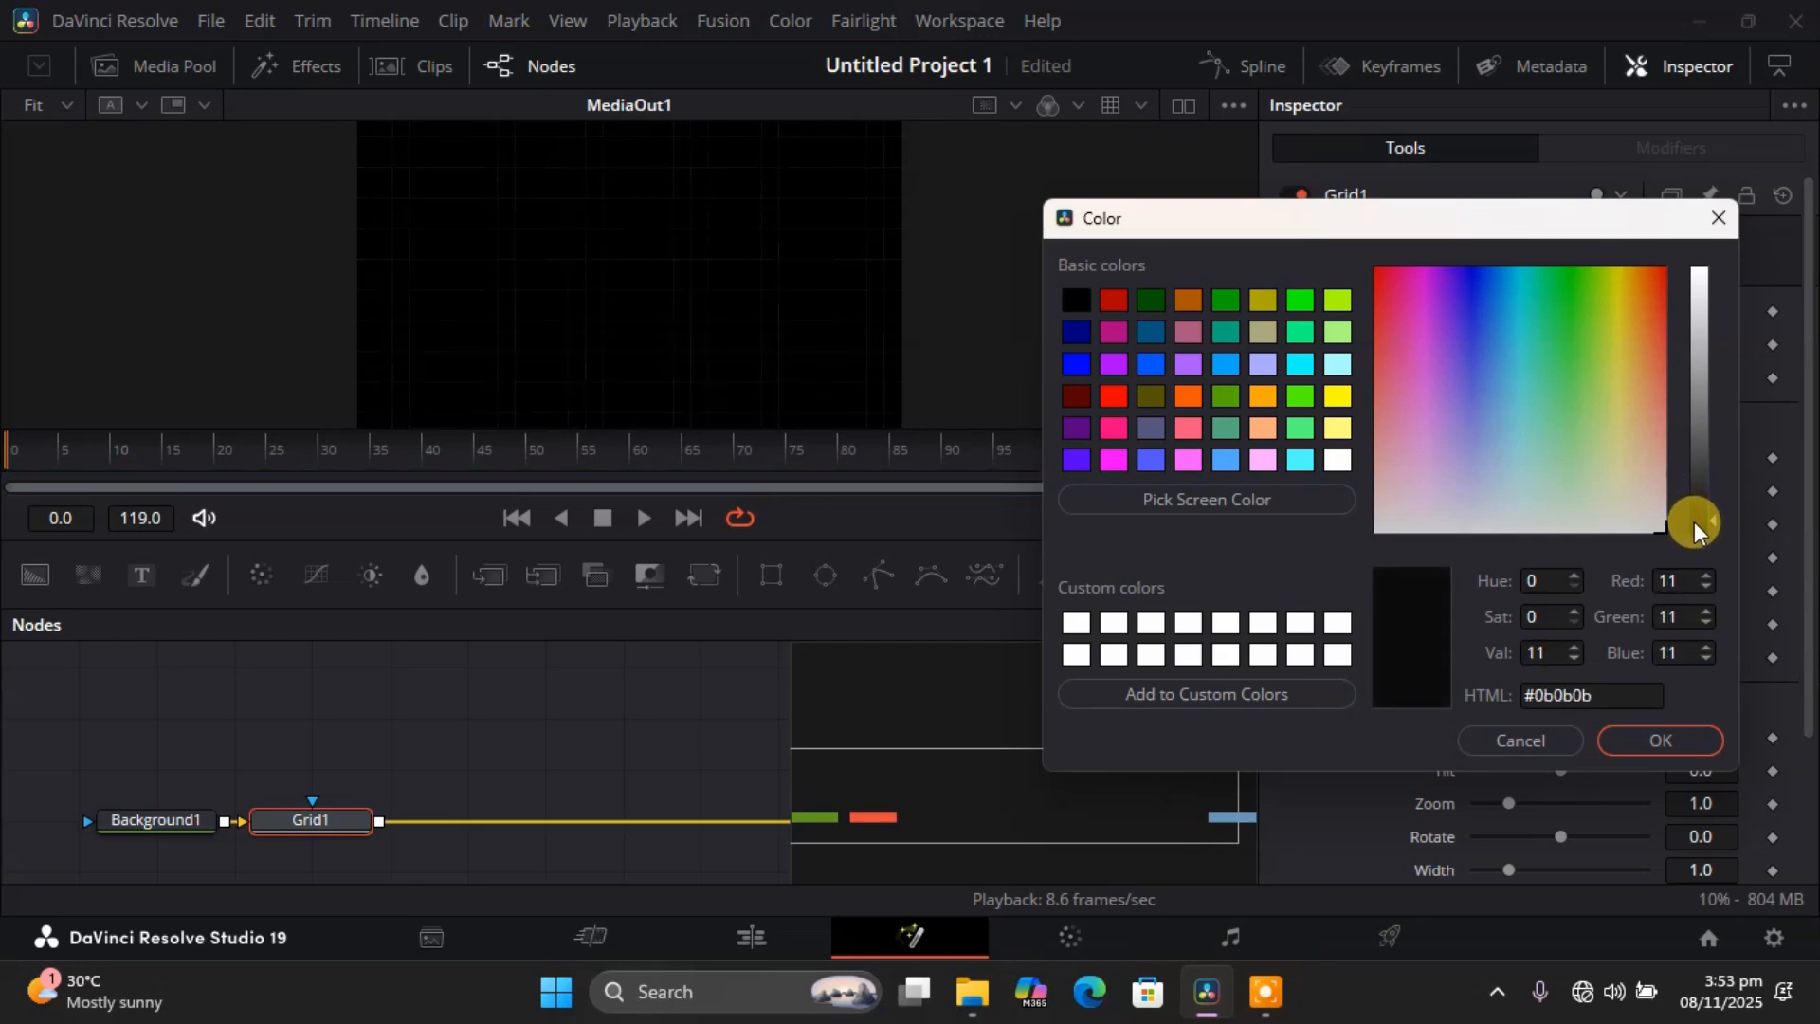
{"action": "left_click", "coordinate": [1652, 740]}
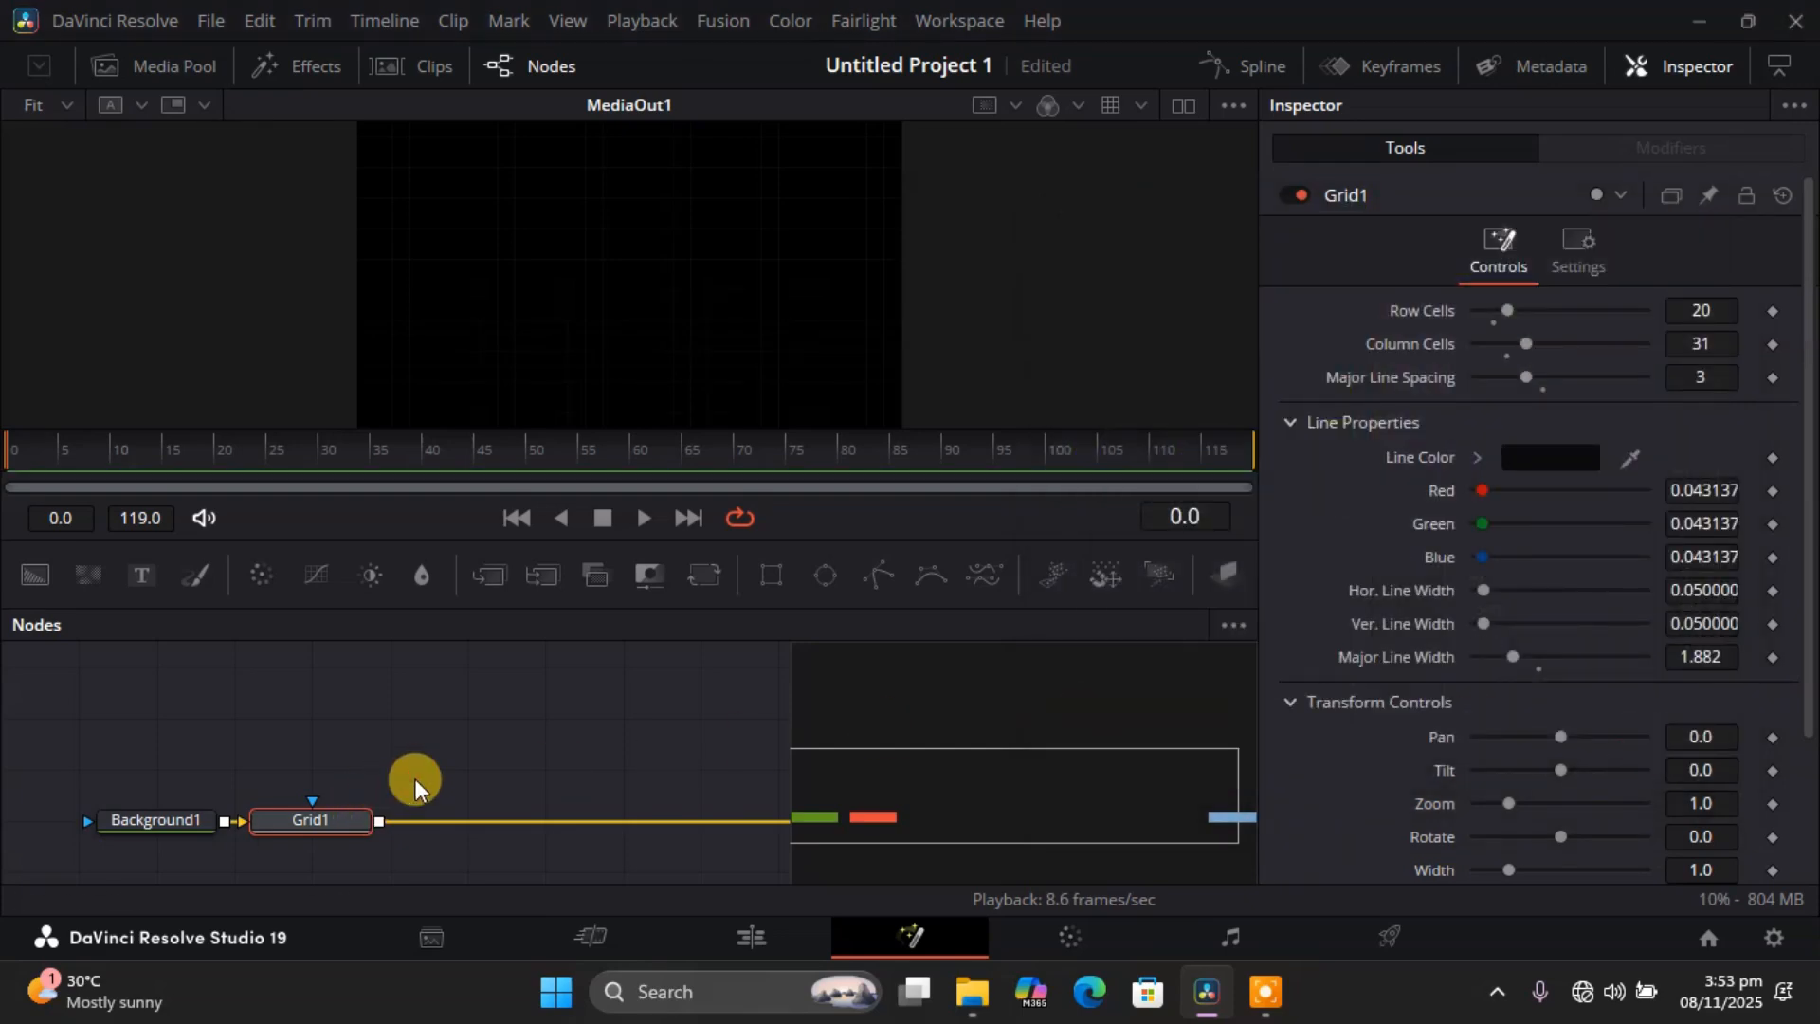
Insert a Vignette node between Grid1 and MediaOut1 and set its softness to 0.874.
{"action": "left_click", "coordinate": [391, 732]}
{"action": "key", "text": "shift+space"}
{"action": "type", "text": "Grid"}
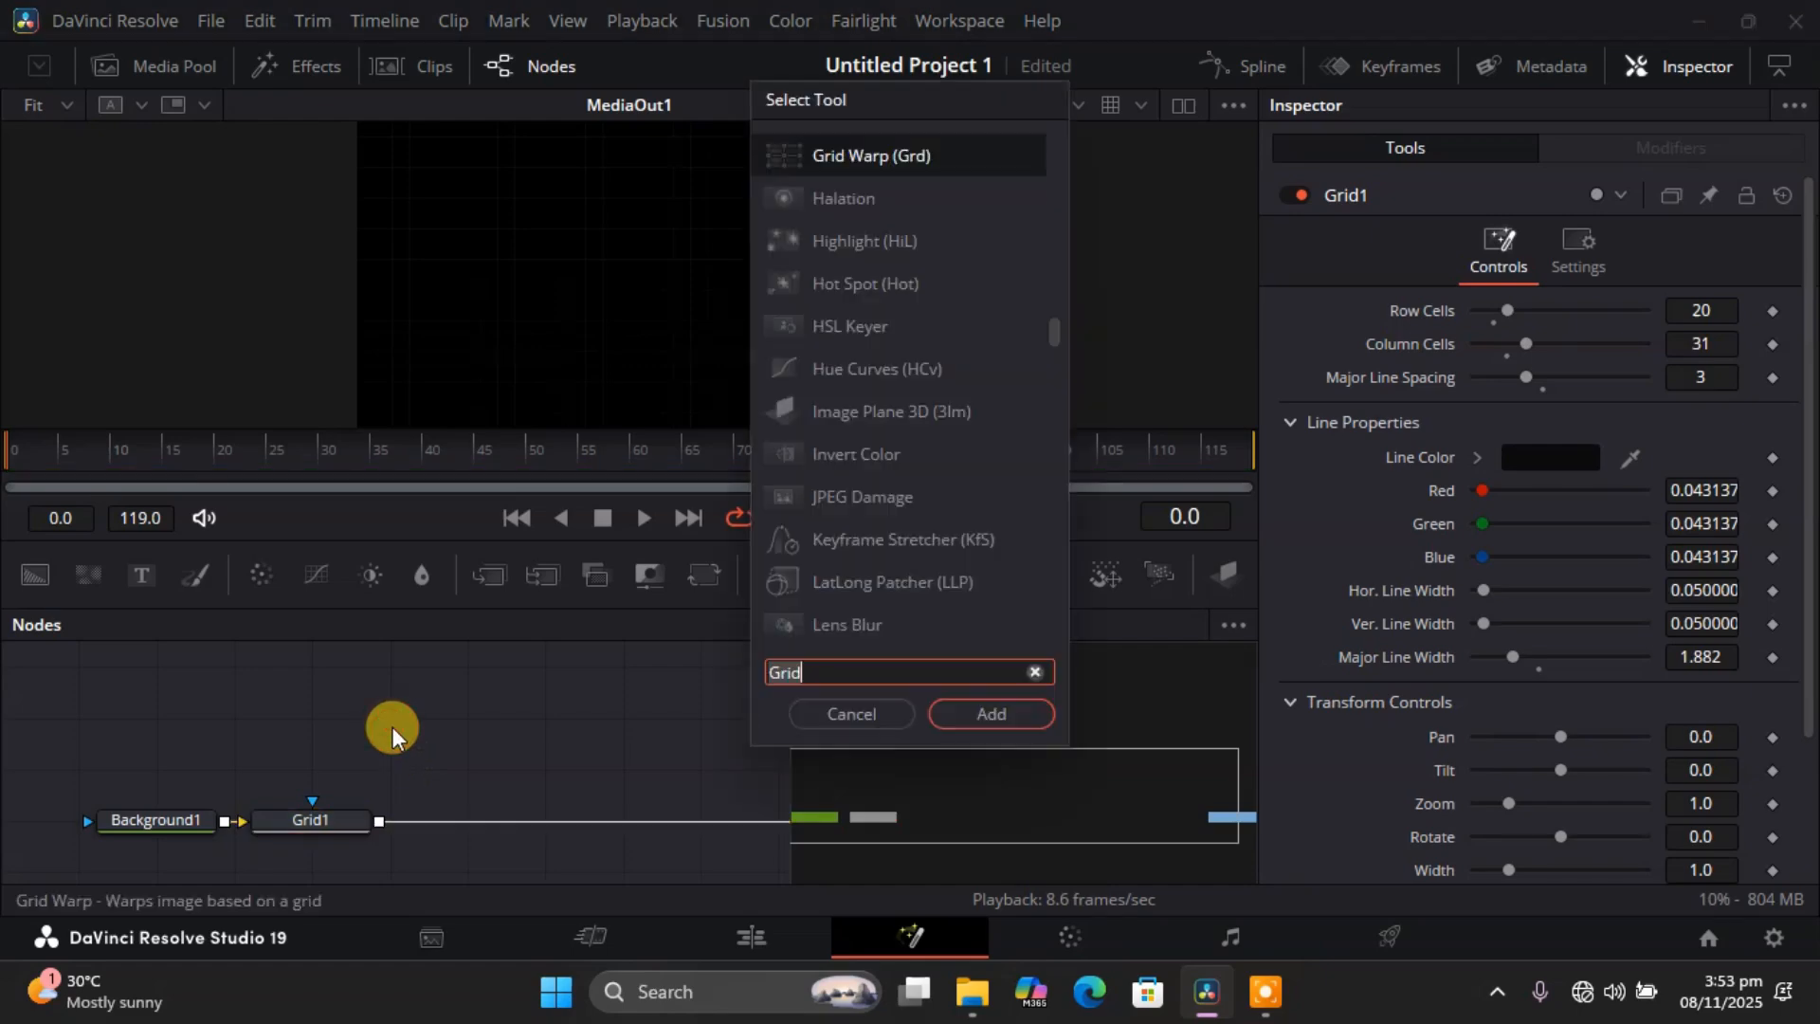
{"action": "key", "text": "BackSpace"}
{"action": "type", "text": "vin"}
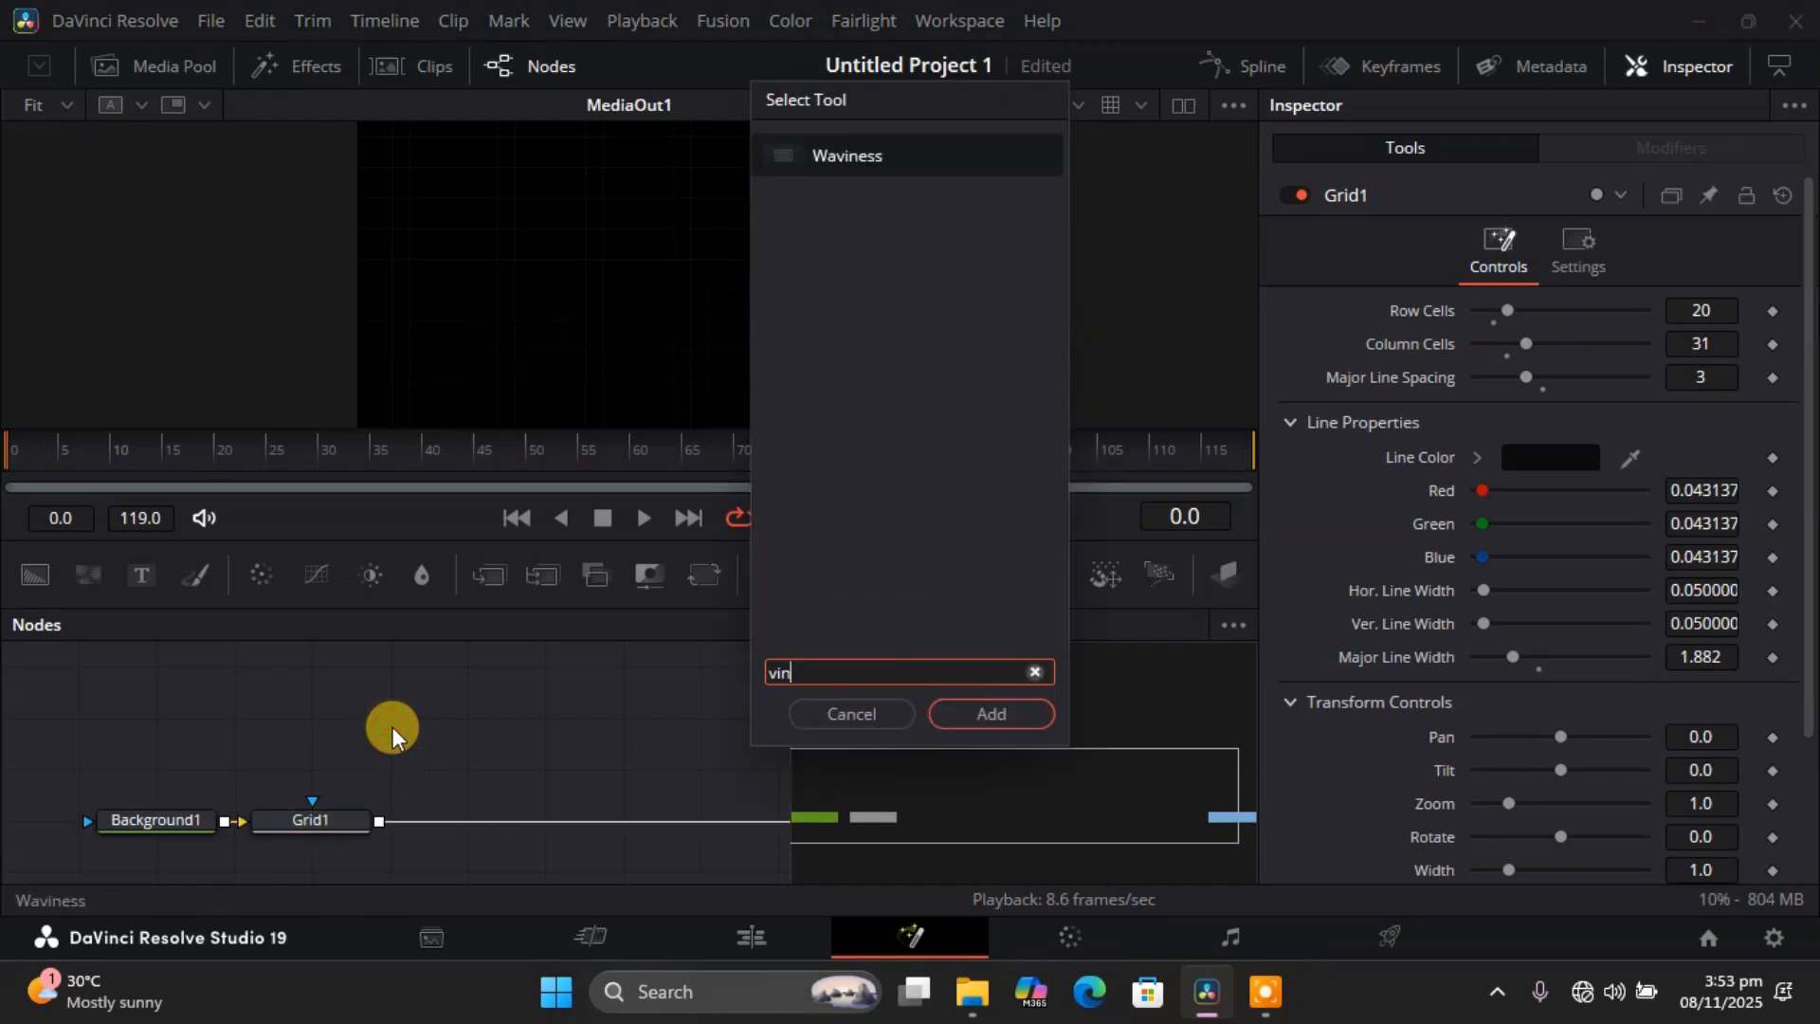
{"action": "key", "text": "BackSpace"}
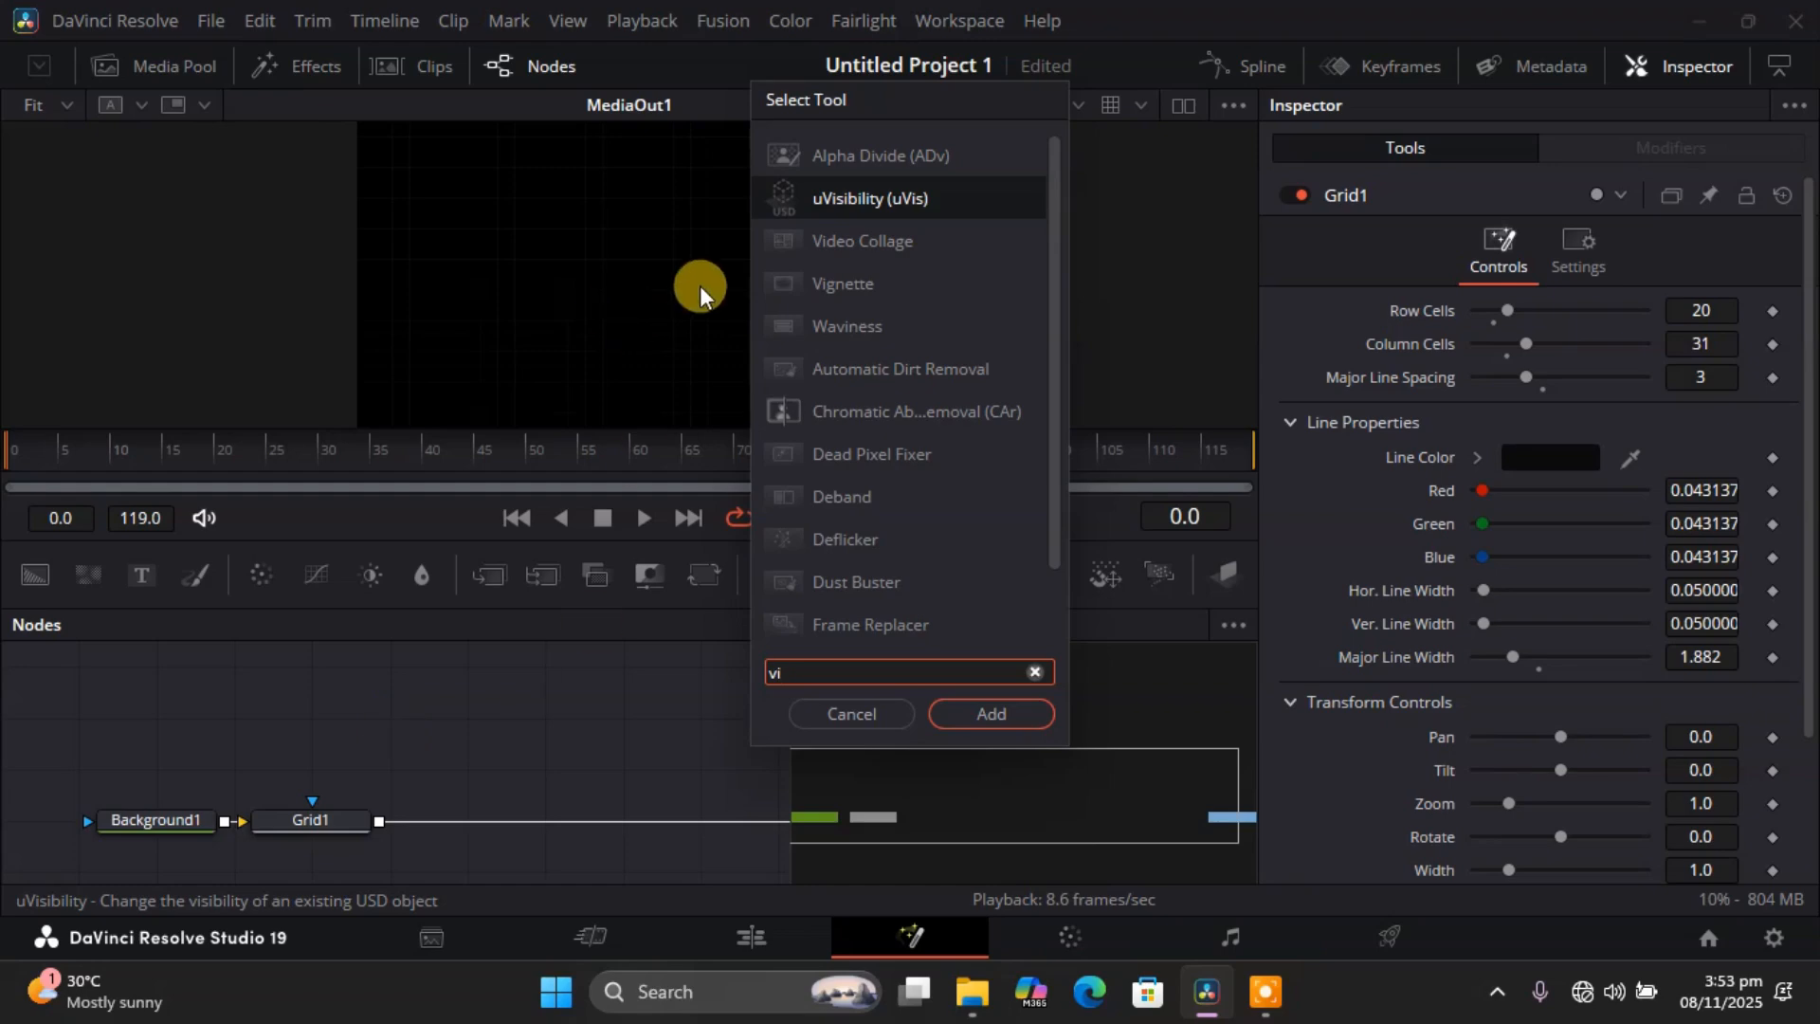
{"action": "left_click", "coordinate": [880, 284]}
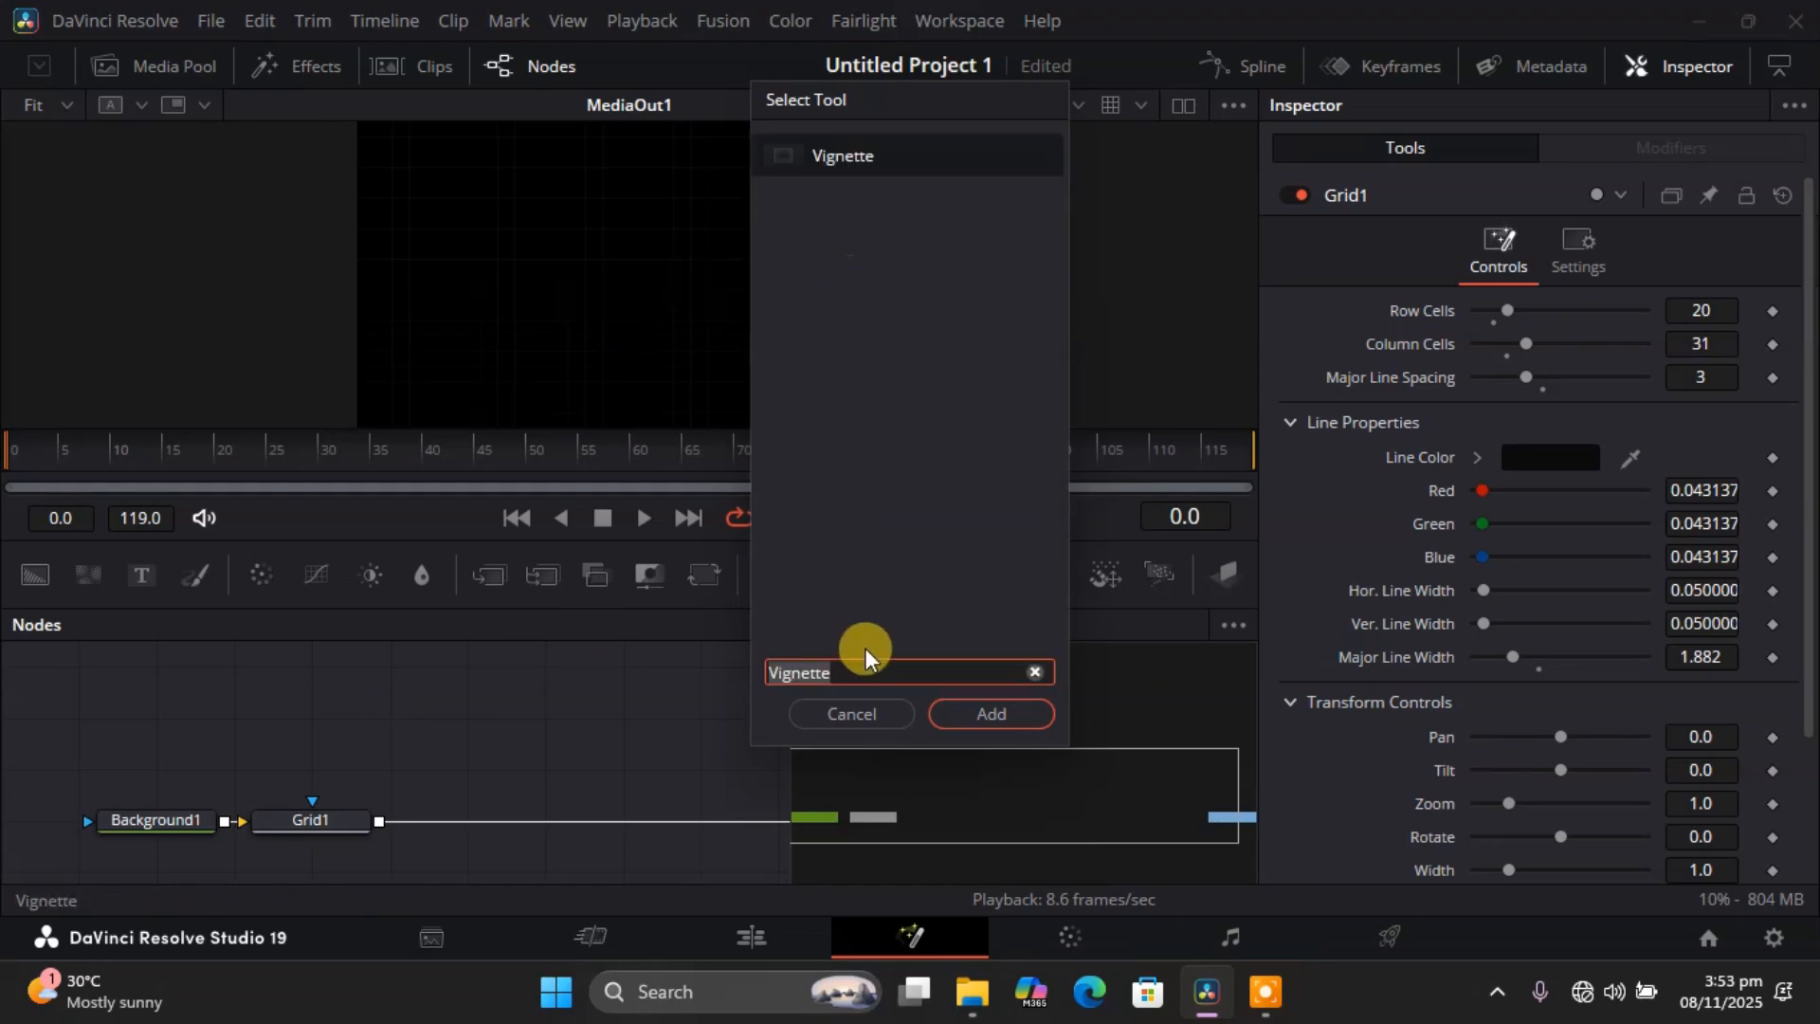
{"action": "left_click", "coordinate": [951, 713]}
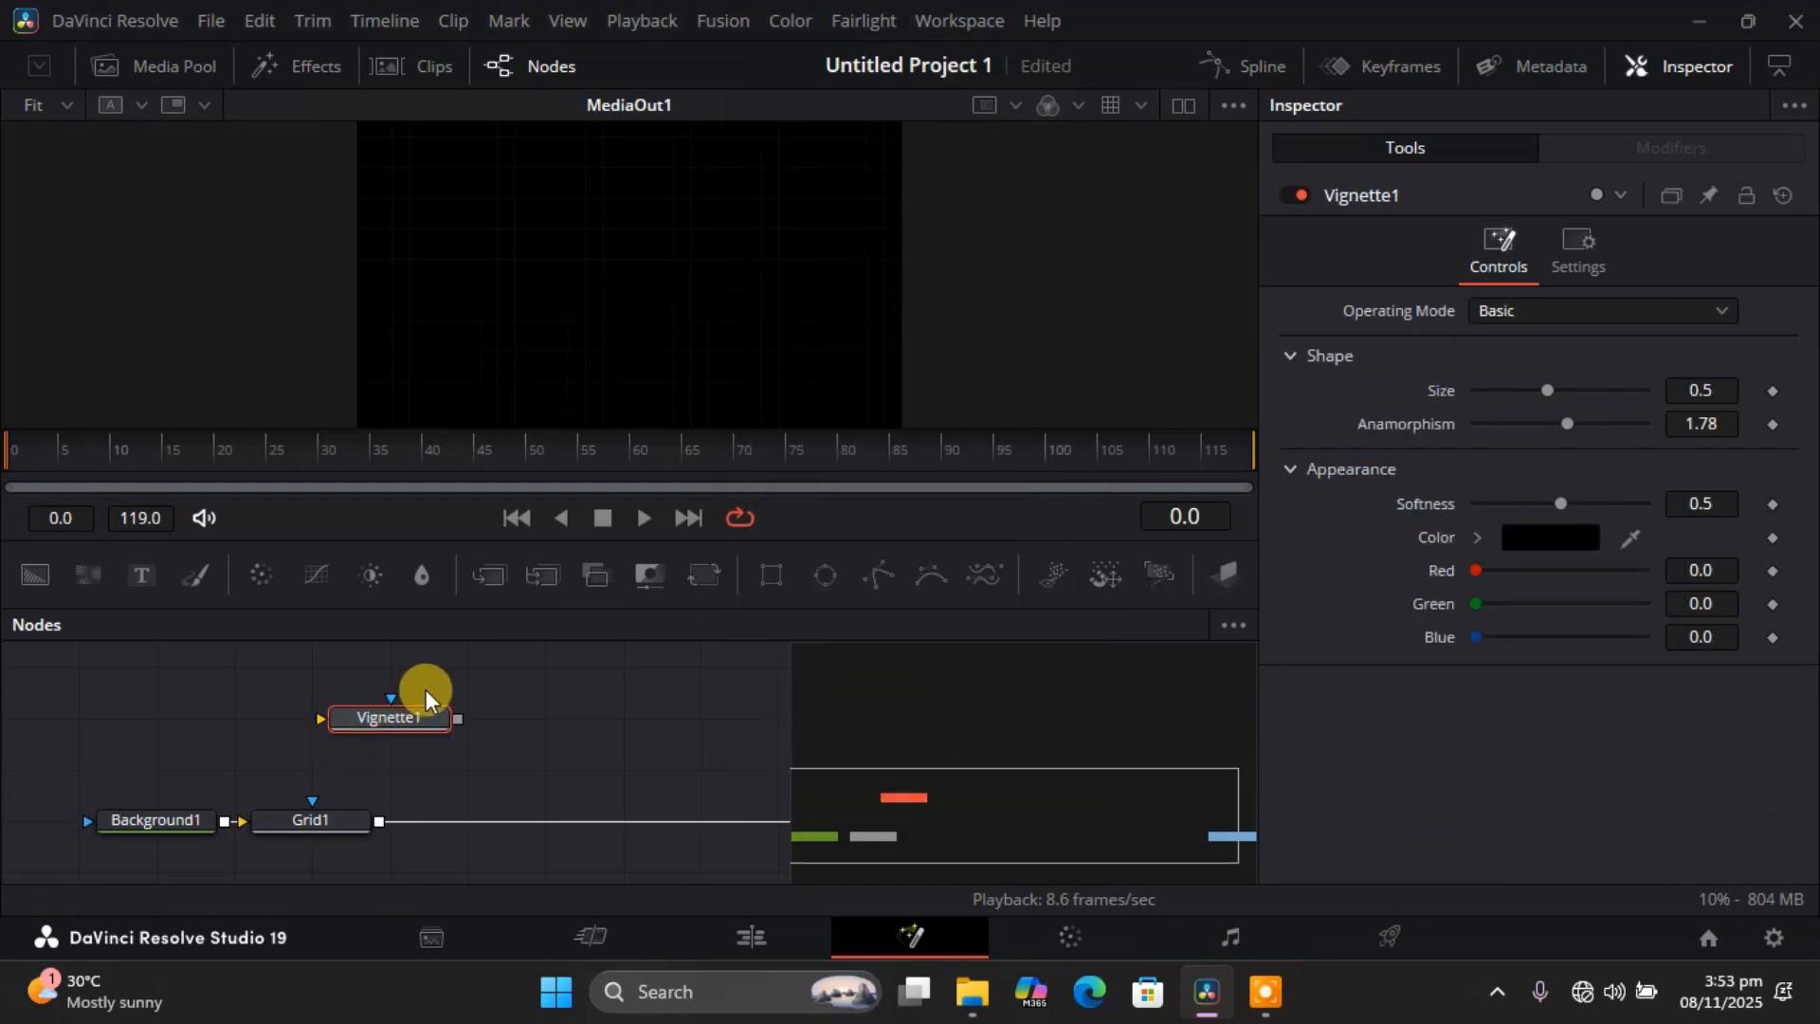
{"action": "left_click_drag", "start_coordinate": [419, 716], "coordinate": [492, 816]}
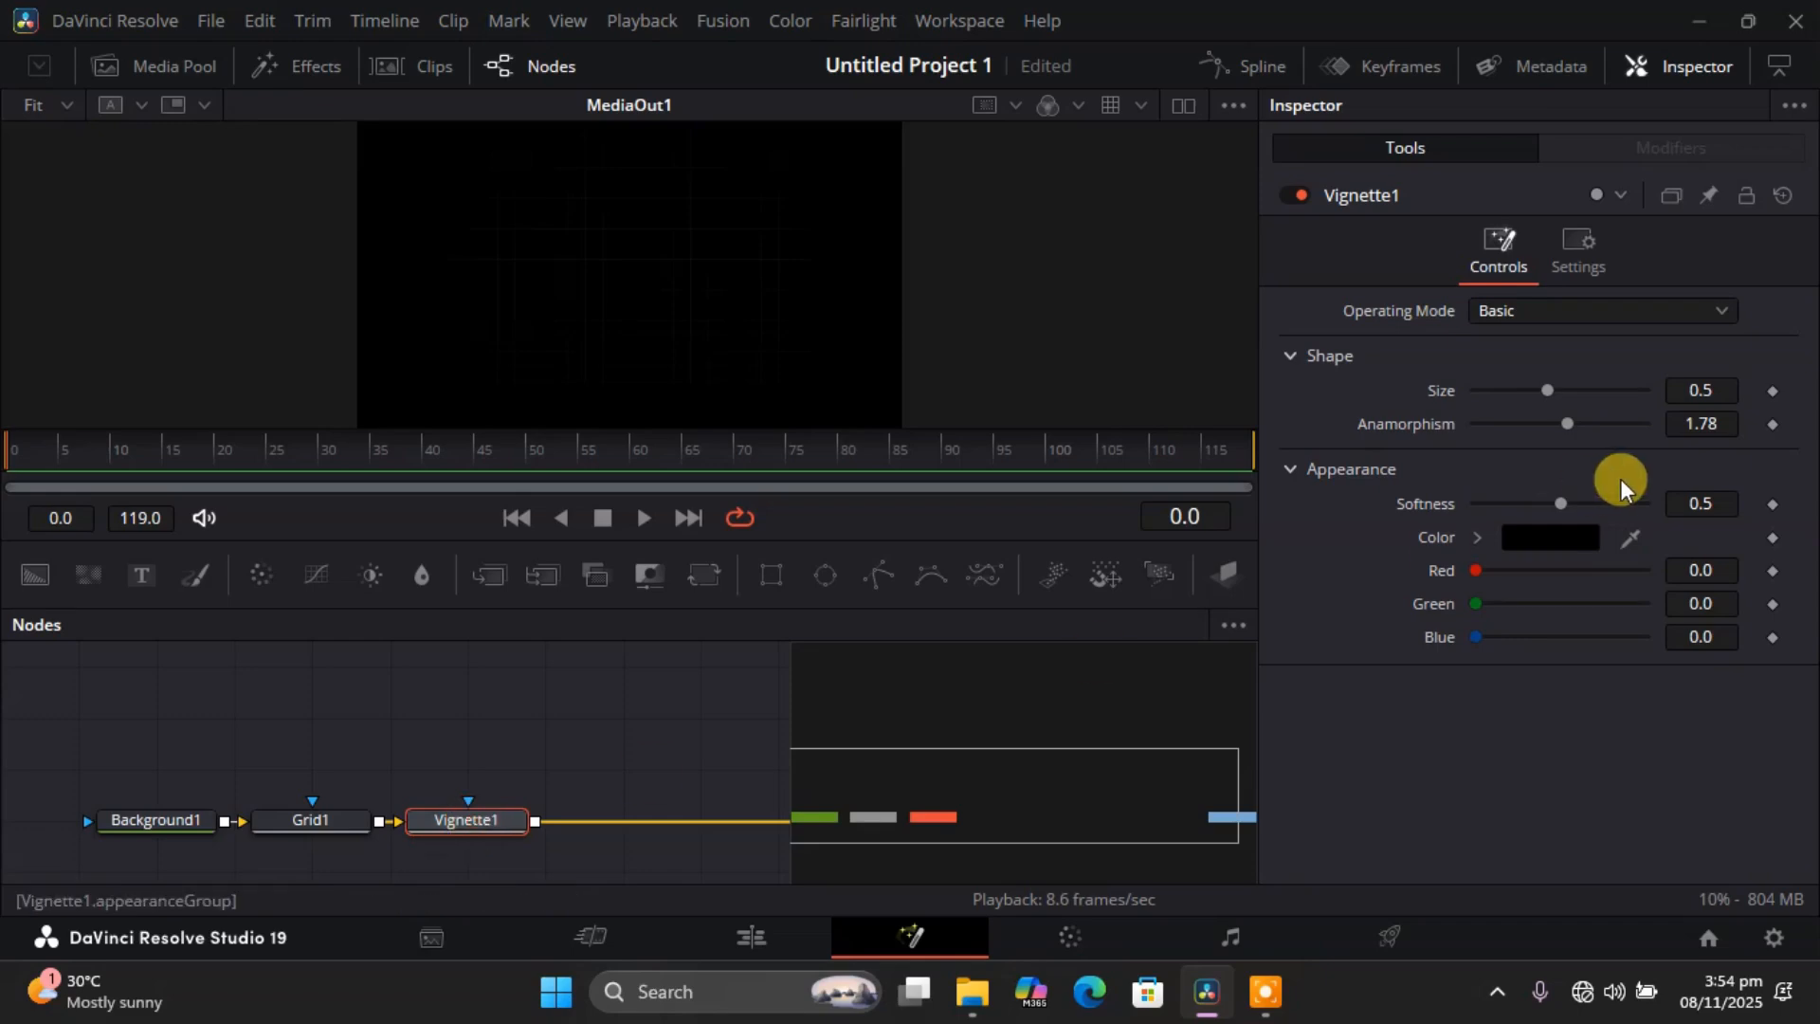
{"action": "left_click_drag", "start_coordinate": [1562, 498], "coordinate": [1624, 495]}
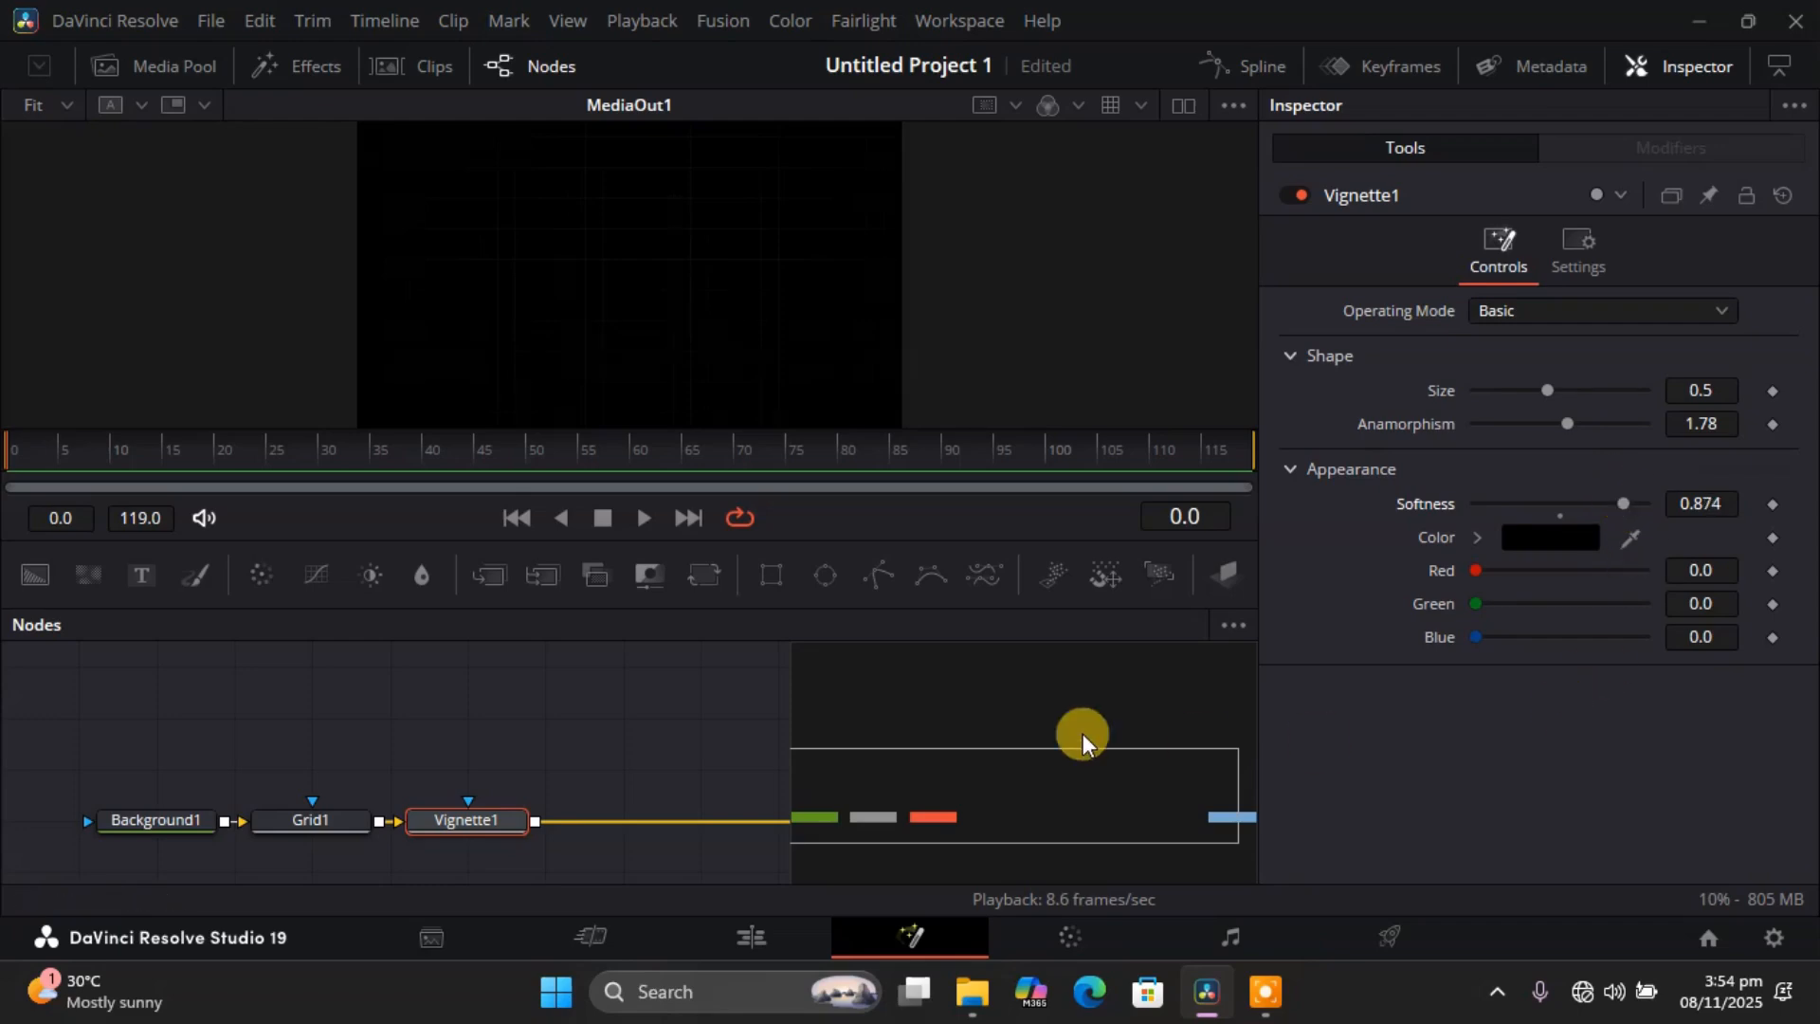
Bring the colorful gradient video clip from the media pool into the node graph as a separate node above Vignette1.
{"action": "left_click_drag", "start_coordinate": [920, 787], "coordinate": [1024, 806]}
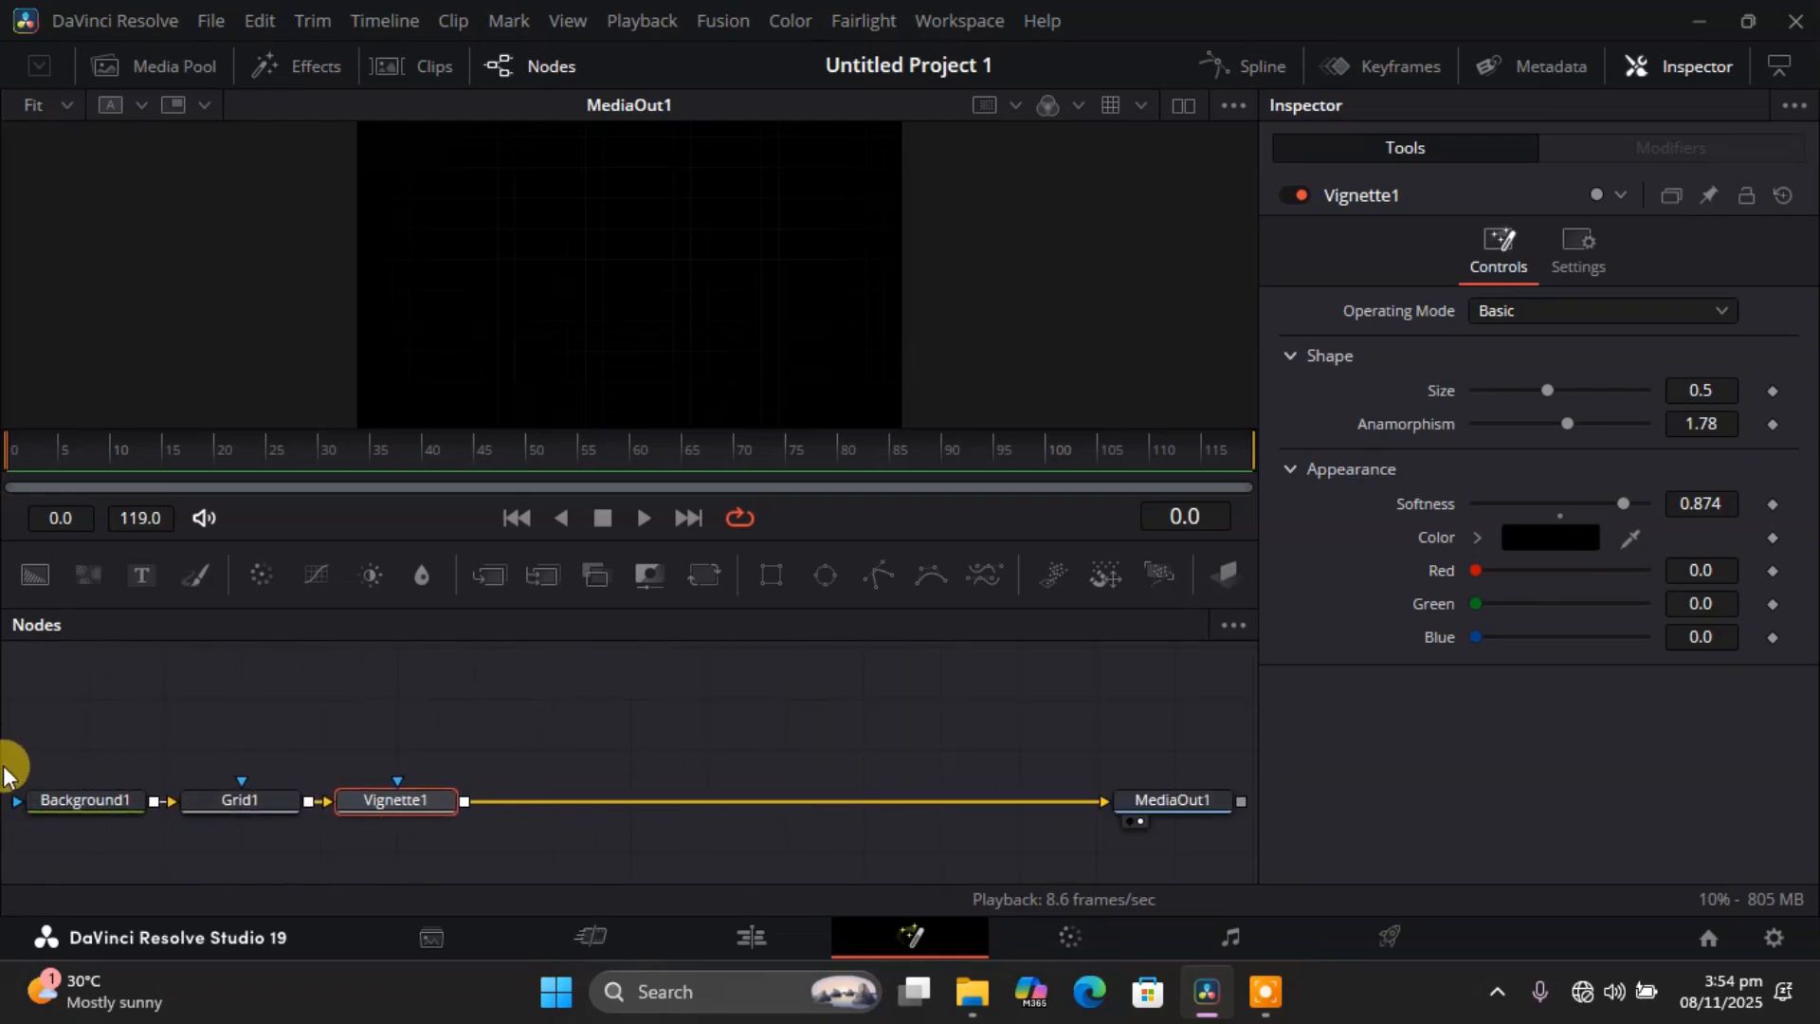
{"action": "left_click", "coordinate": [605, 675]}
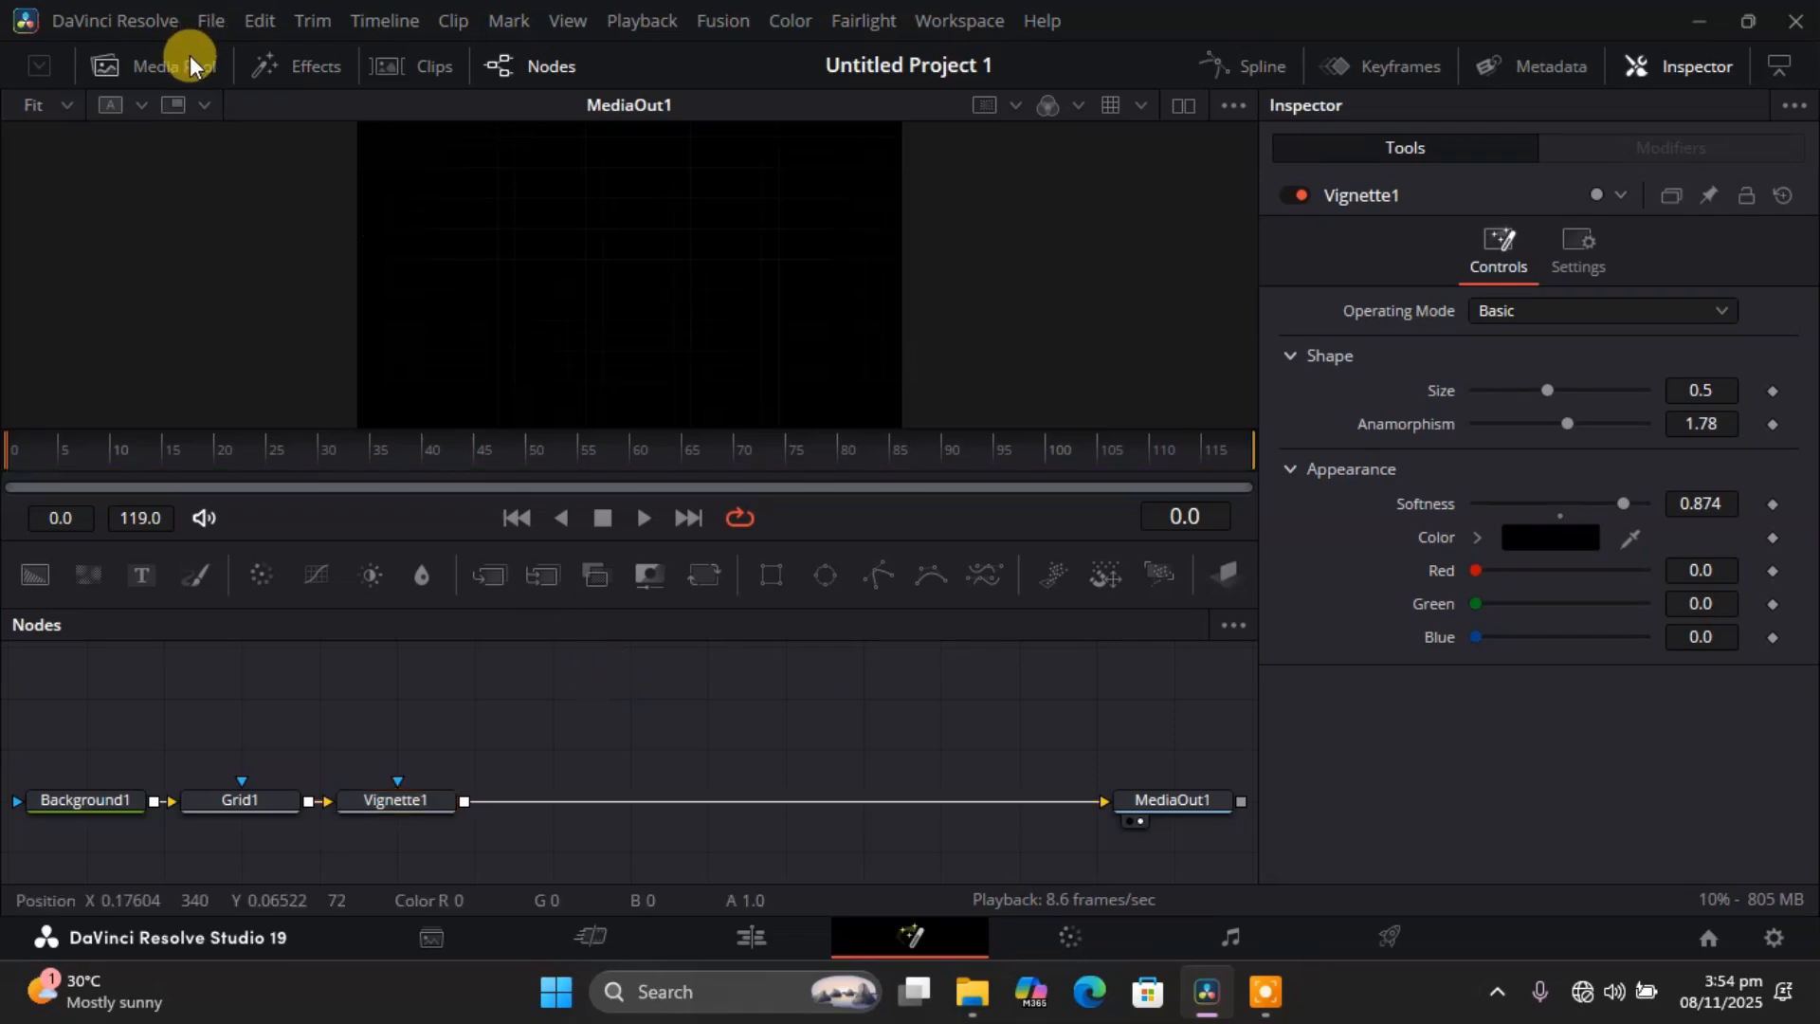
{"action": "left_click", "coordinate": [189, 57]}
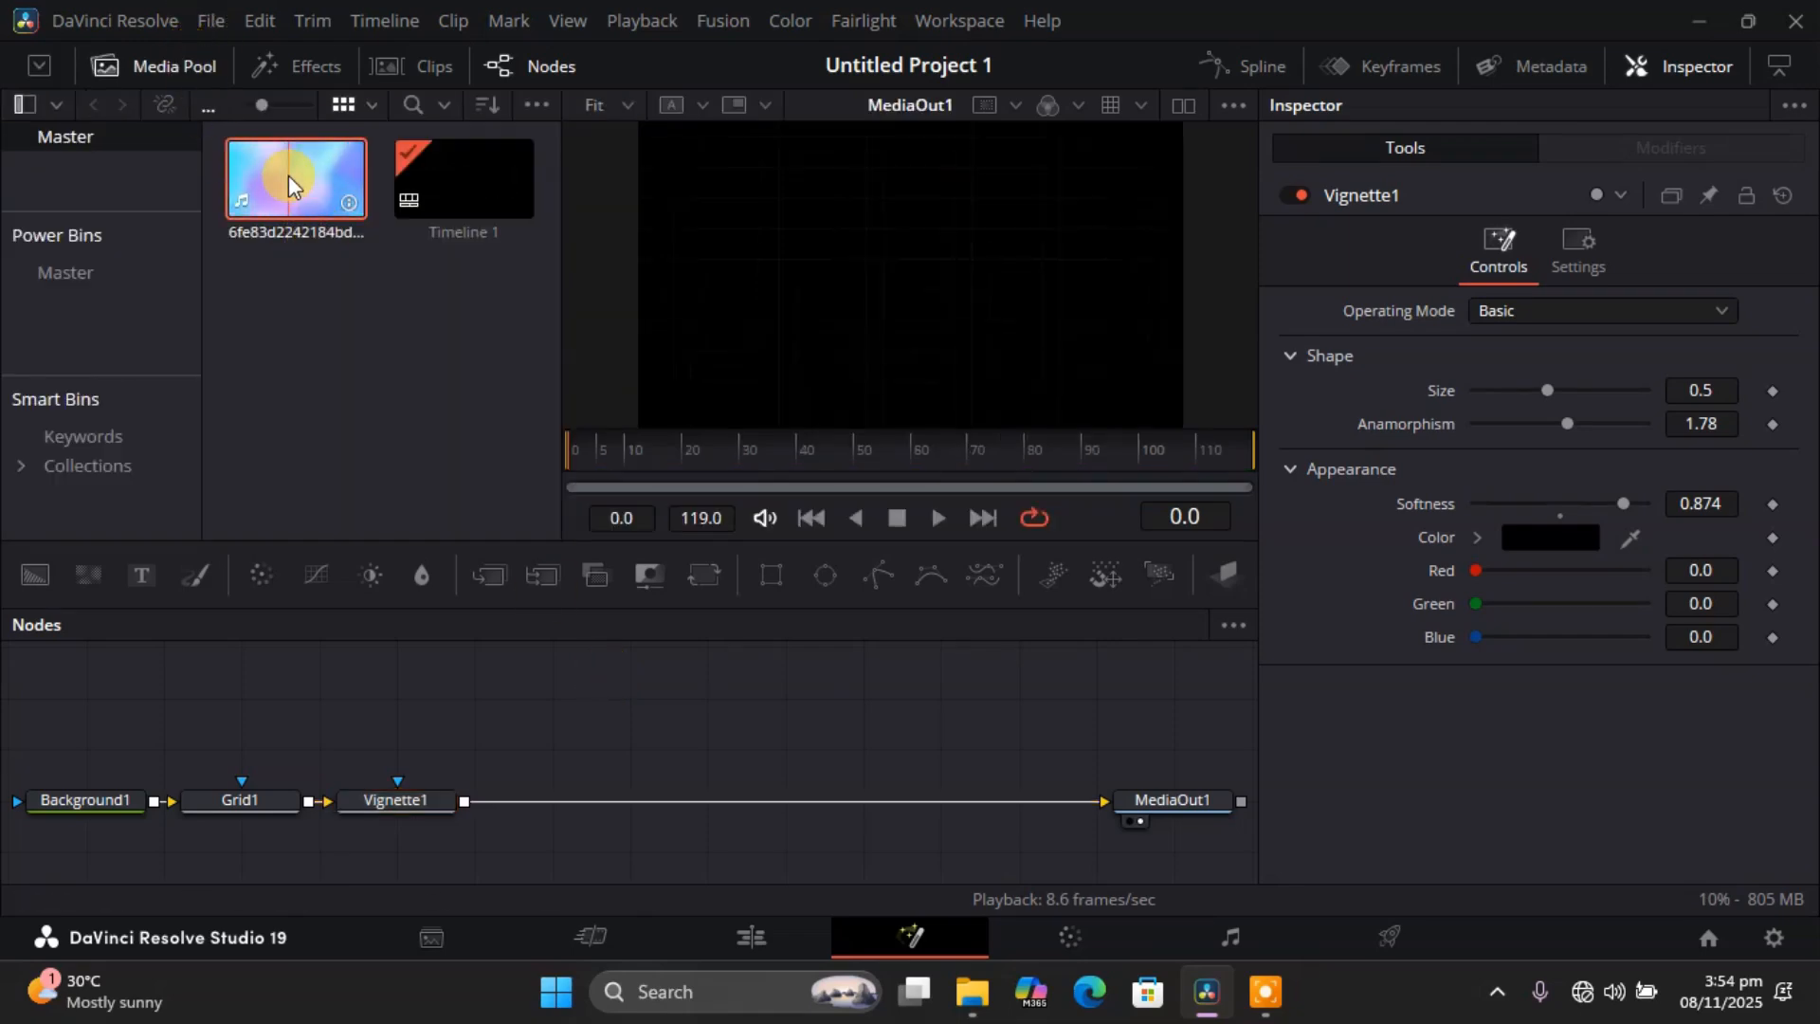
{"action": "left_click_drag", "start_coordinate": [288, 174], "coordinate": [538, 694]}
{"action": "left_click", "coordinate": [755, 709]}
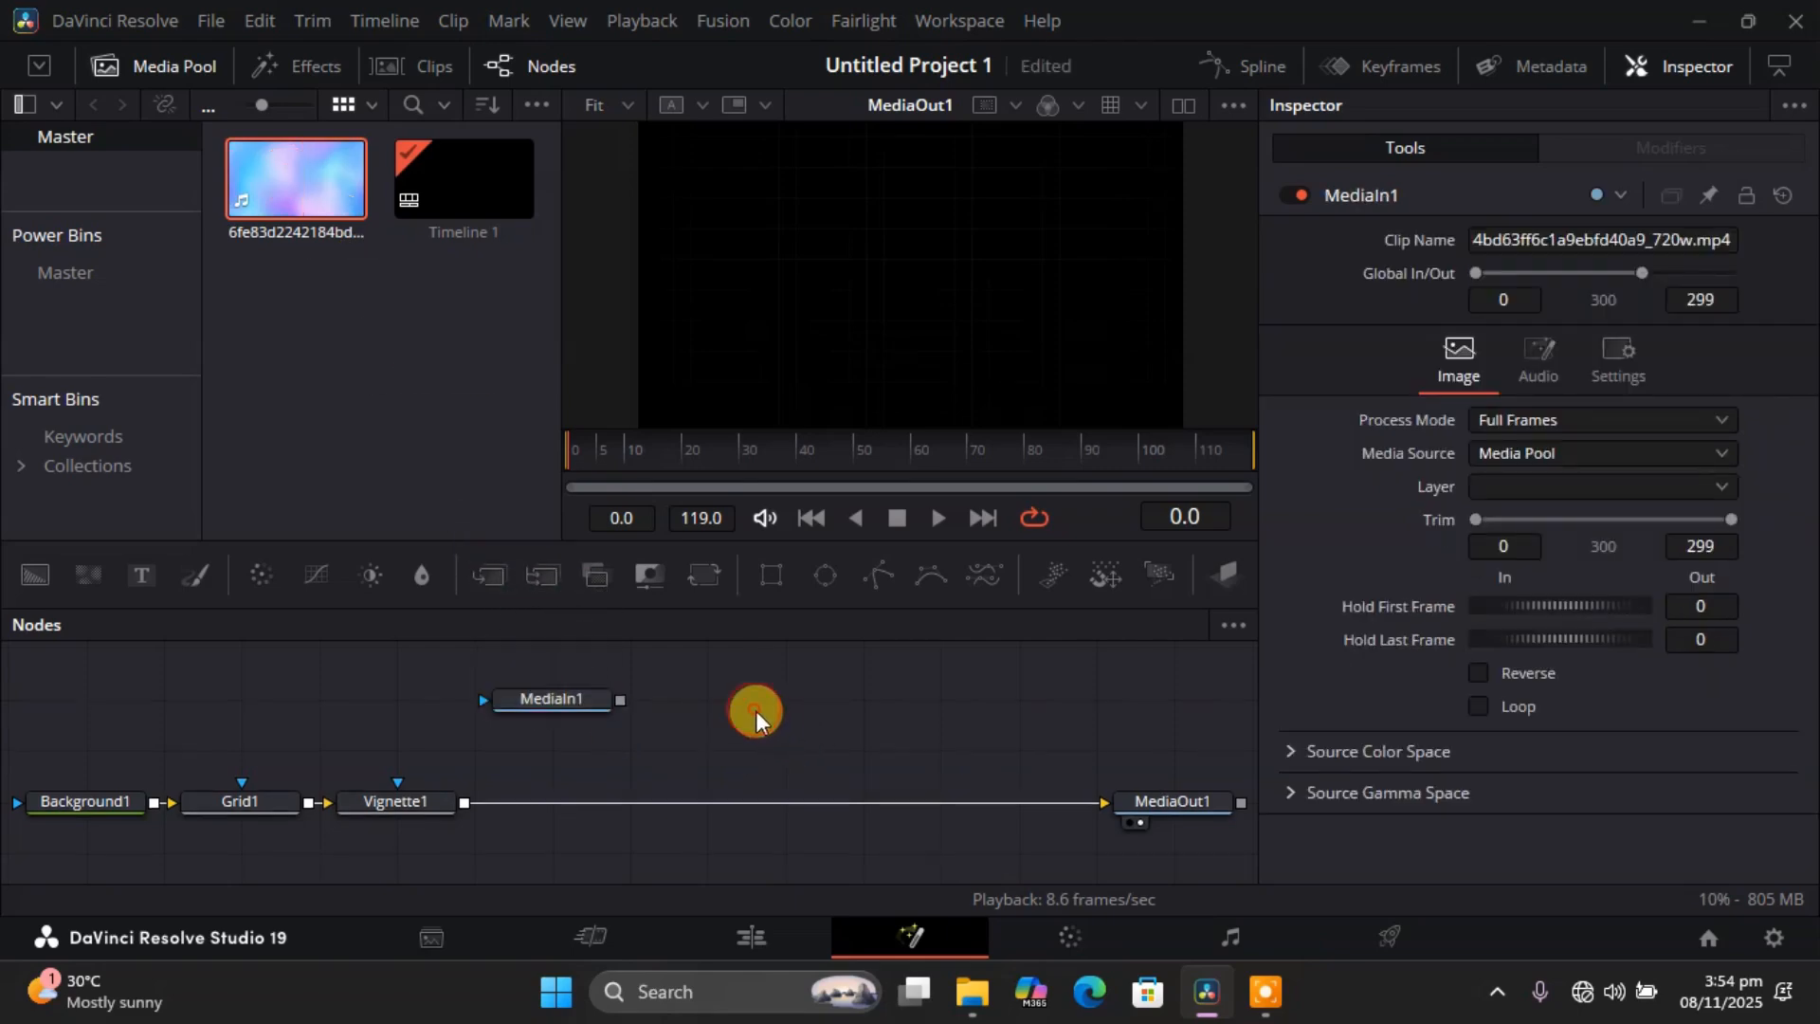
Insert a Merge node between Vignette1 and MediaOut1 and connect MediaIn1 to its foreground input.
{"action": "key", "text": "shift+space"}
{"action": "type", "text": "Vignette"}
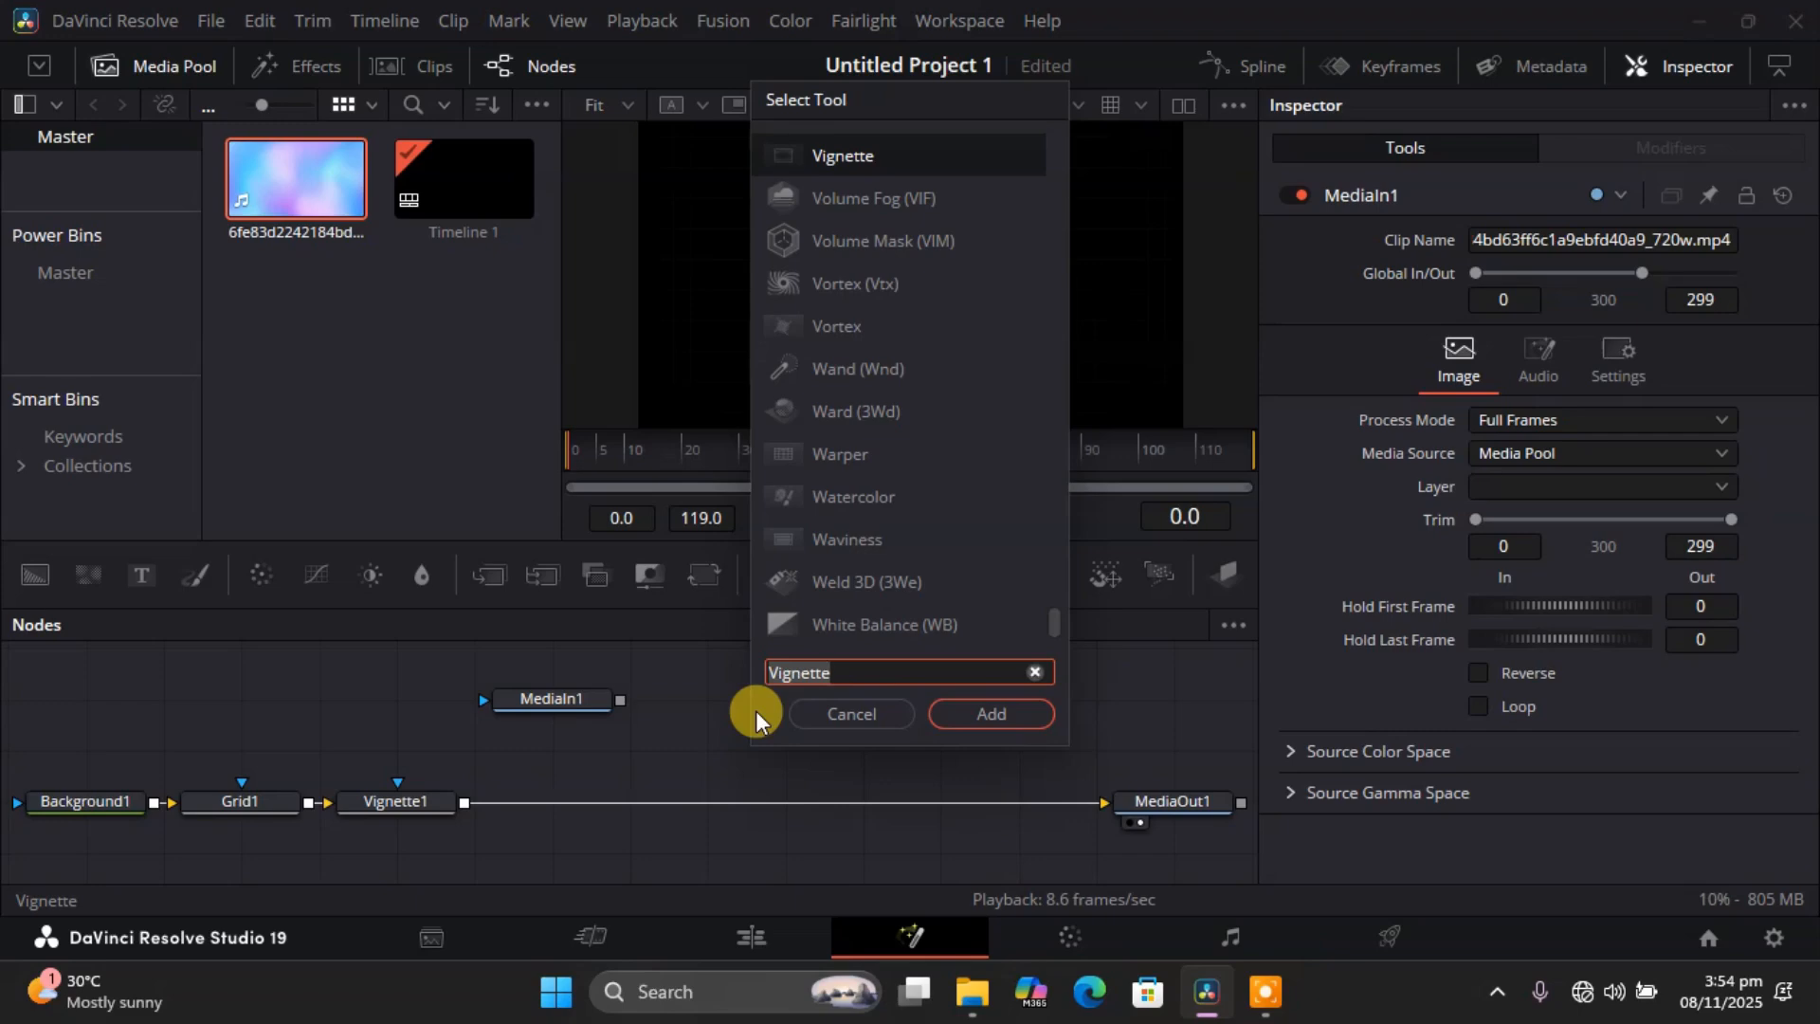
{"action": "key", "text": "ctrl+BackSpace"}
{"action": "type", "text": "merge"}
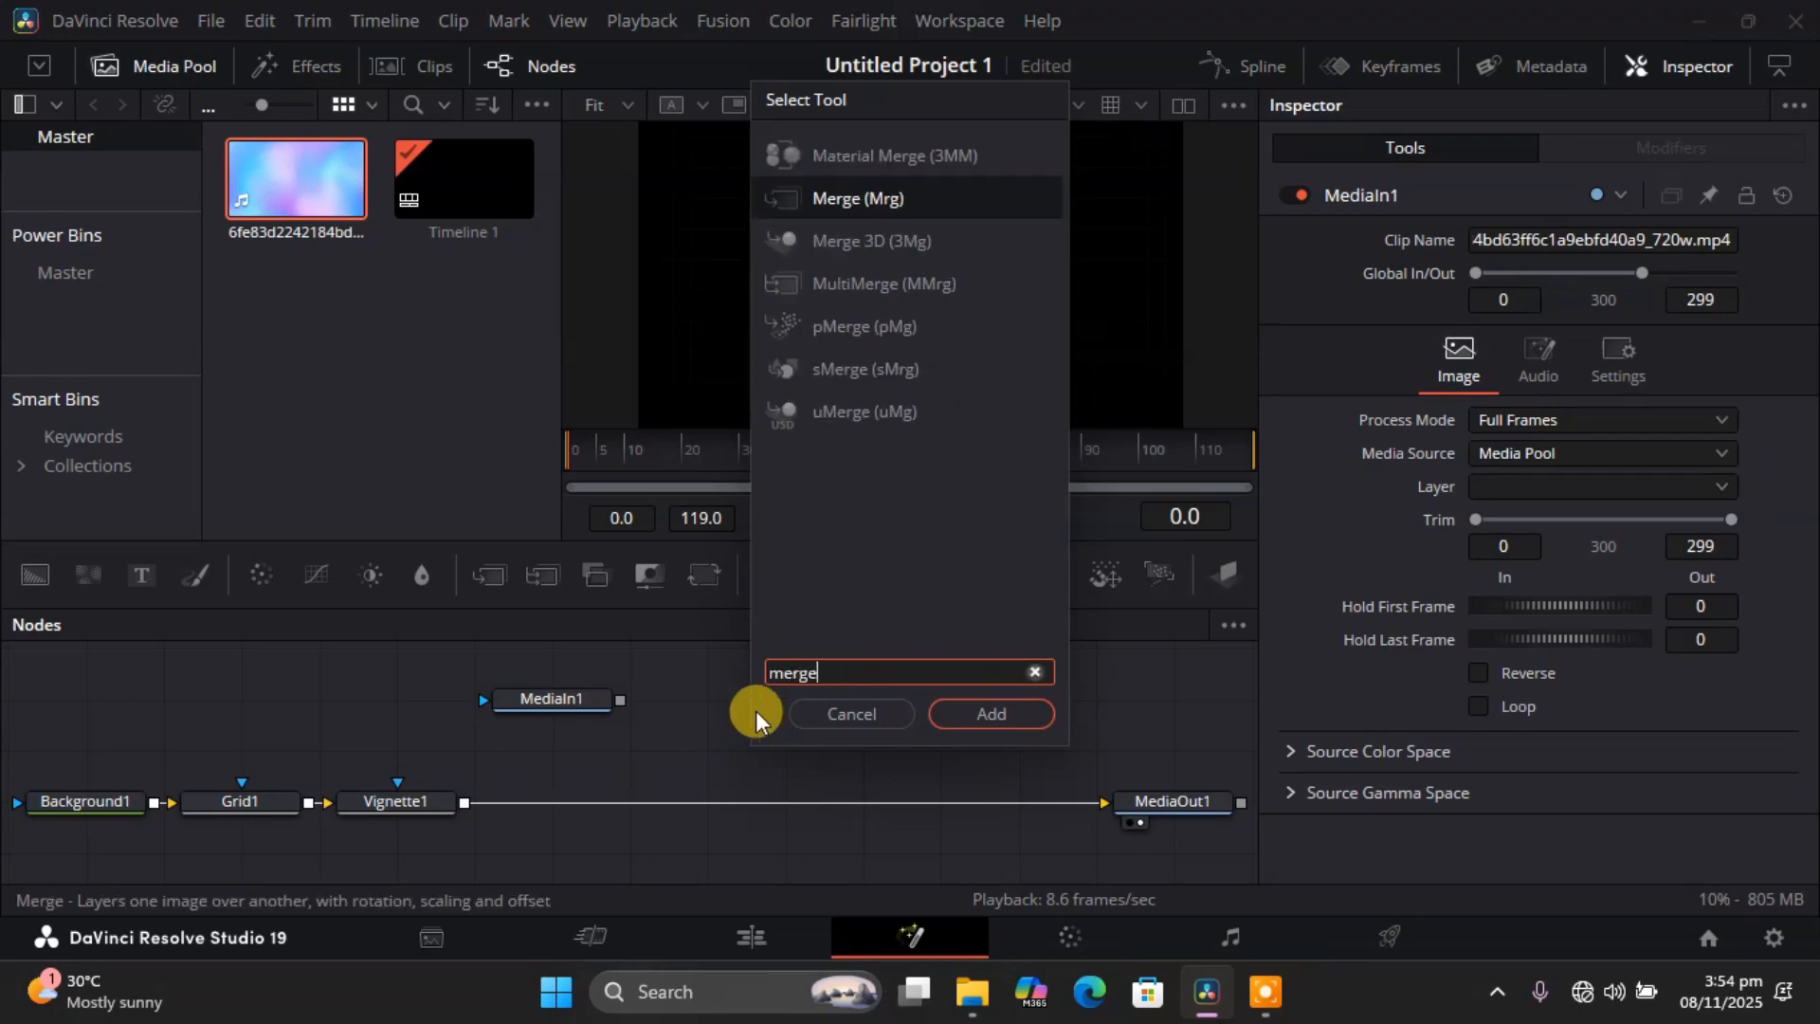
{"action": "key", "text": "Return"}
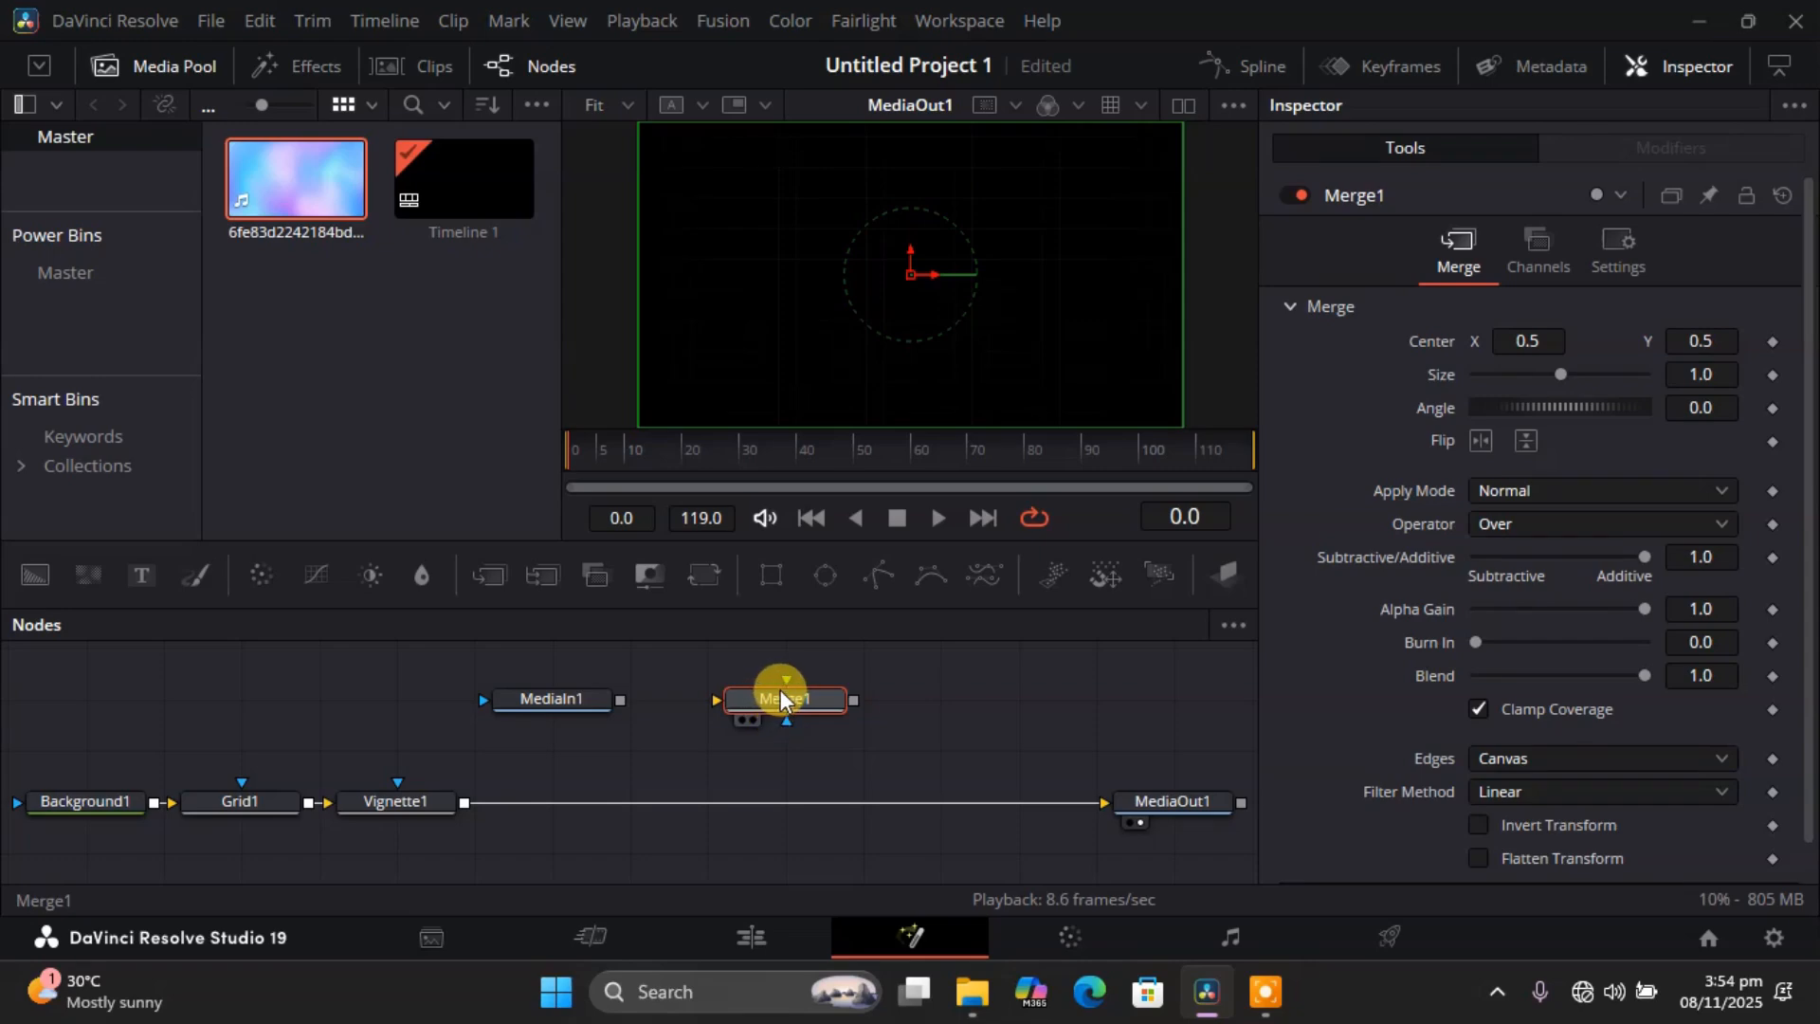
{"action": "left_click_drag", "start_coordinate": [783, 706], "coordinate": [603, 806]}
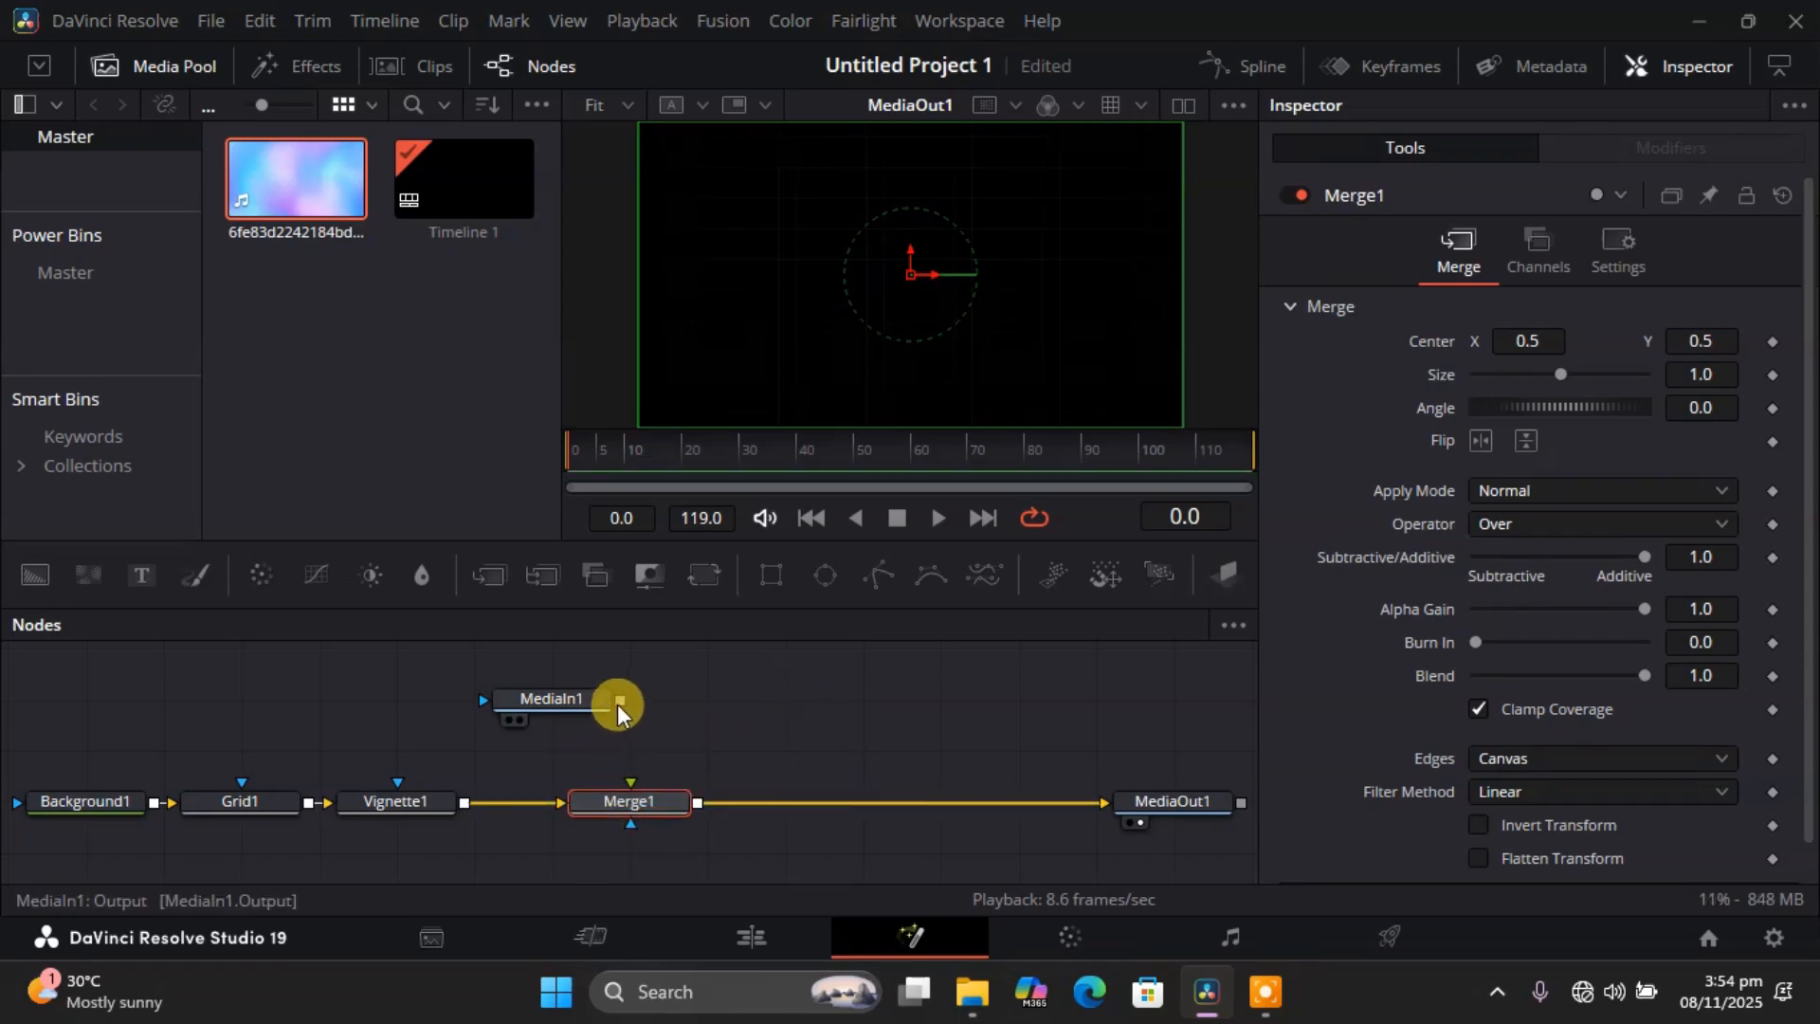
{"action": "left_click_drag", "start_coordinate": [618, 702], "coordinate": [631, 782]}
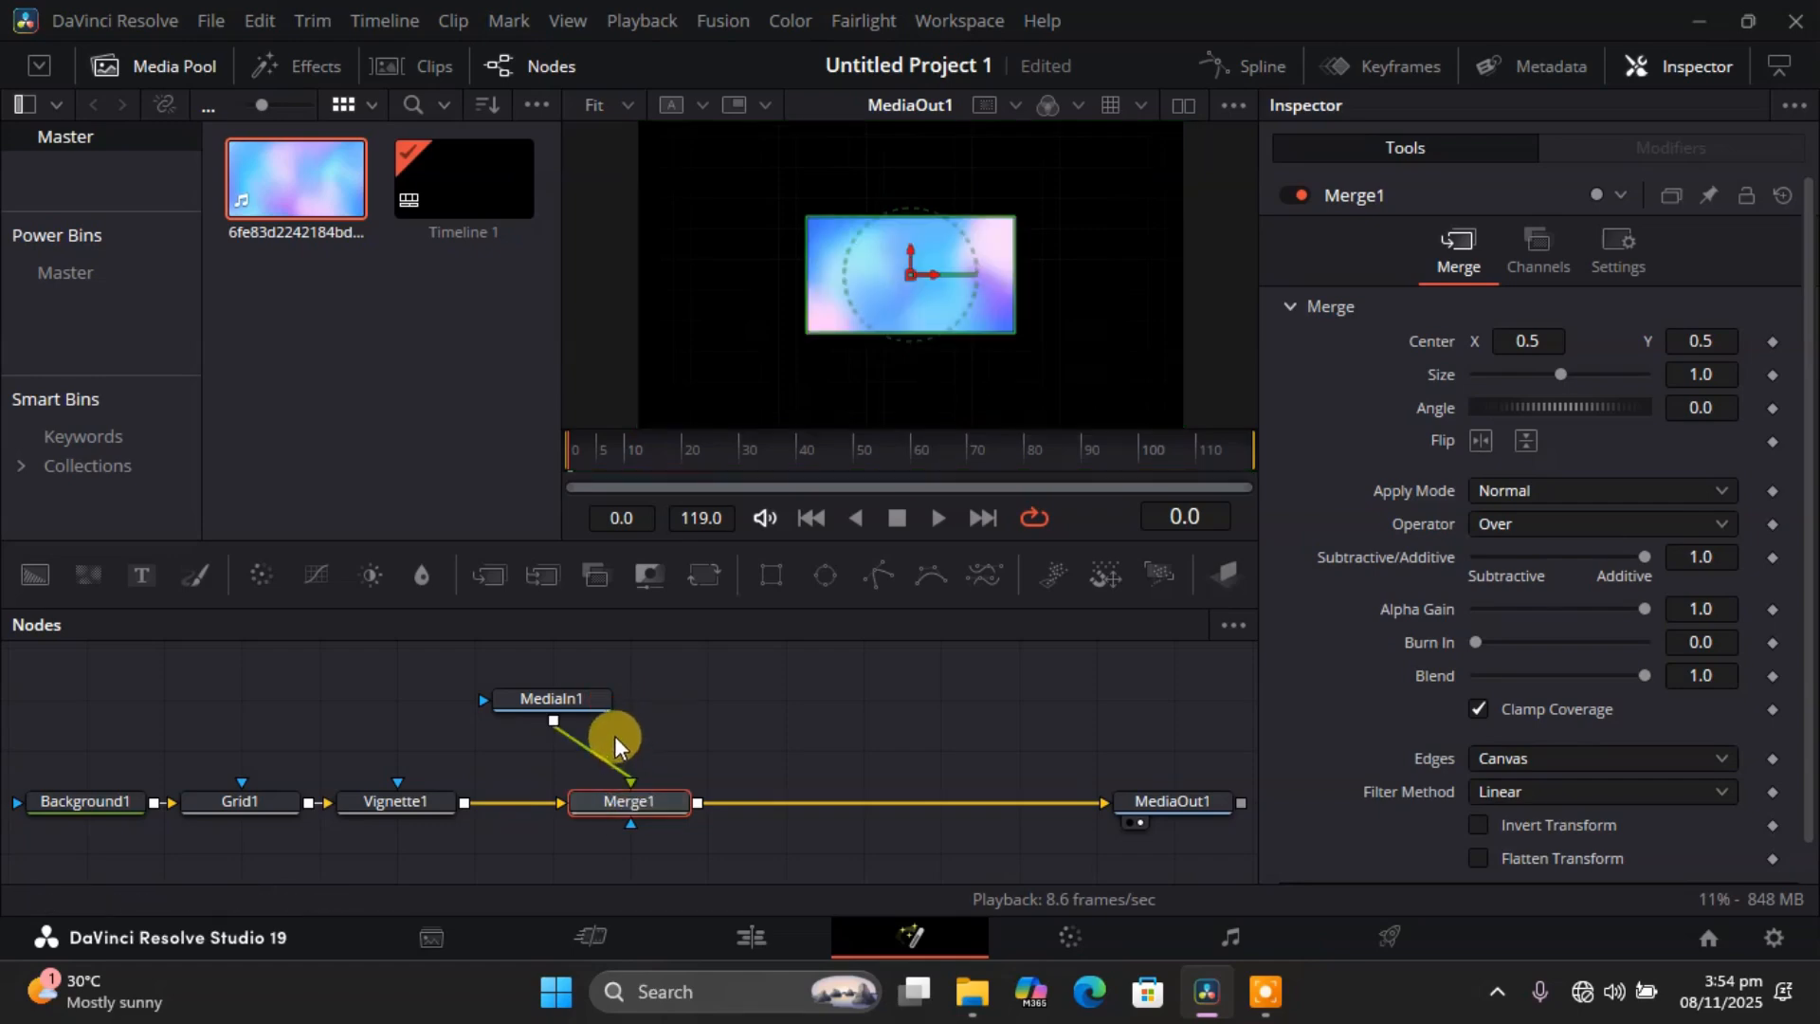
Place MediaIn1 directly above Merge1, insert a Transform node between them and set its size to 2.65 to fill the frame.
{"action": "left_click_drag", "start_coordinate": [572, 702], "coordinate": [645, 638]}
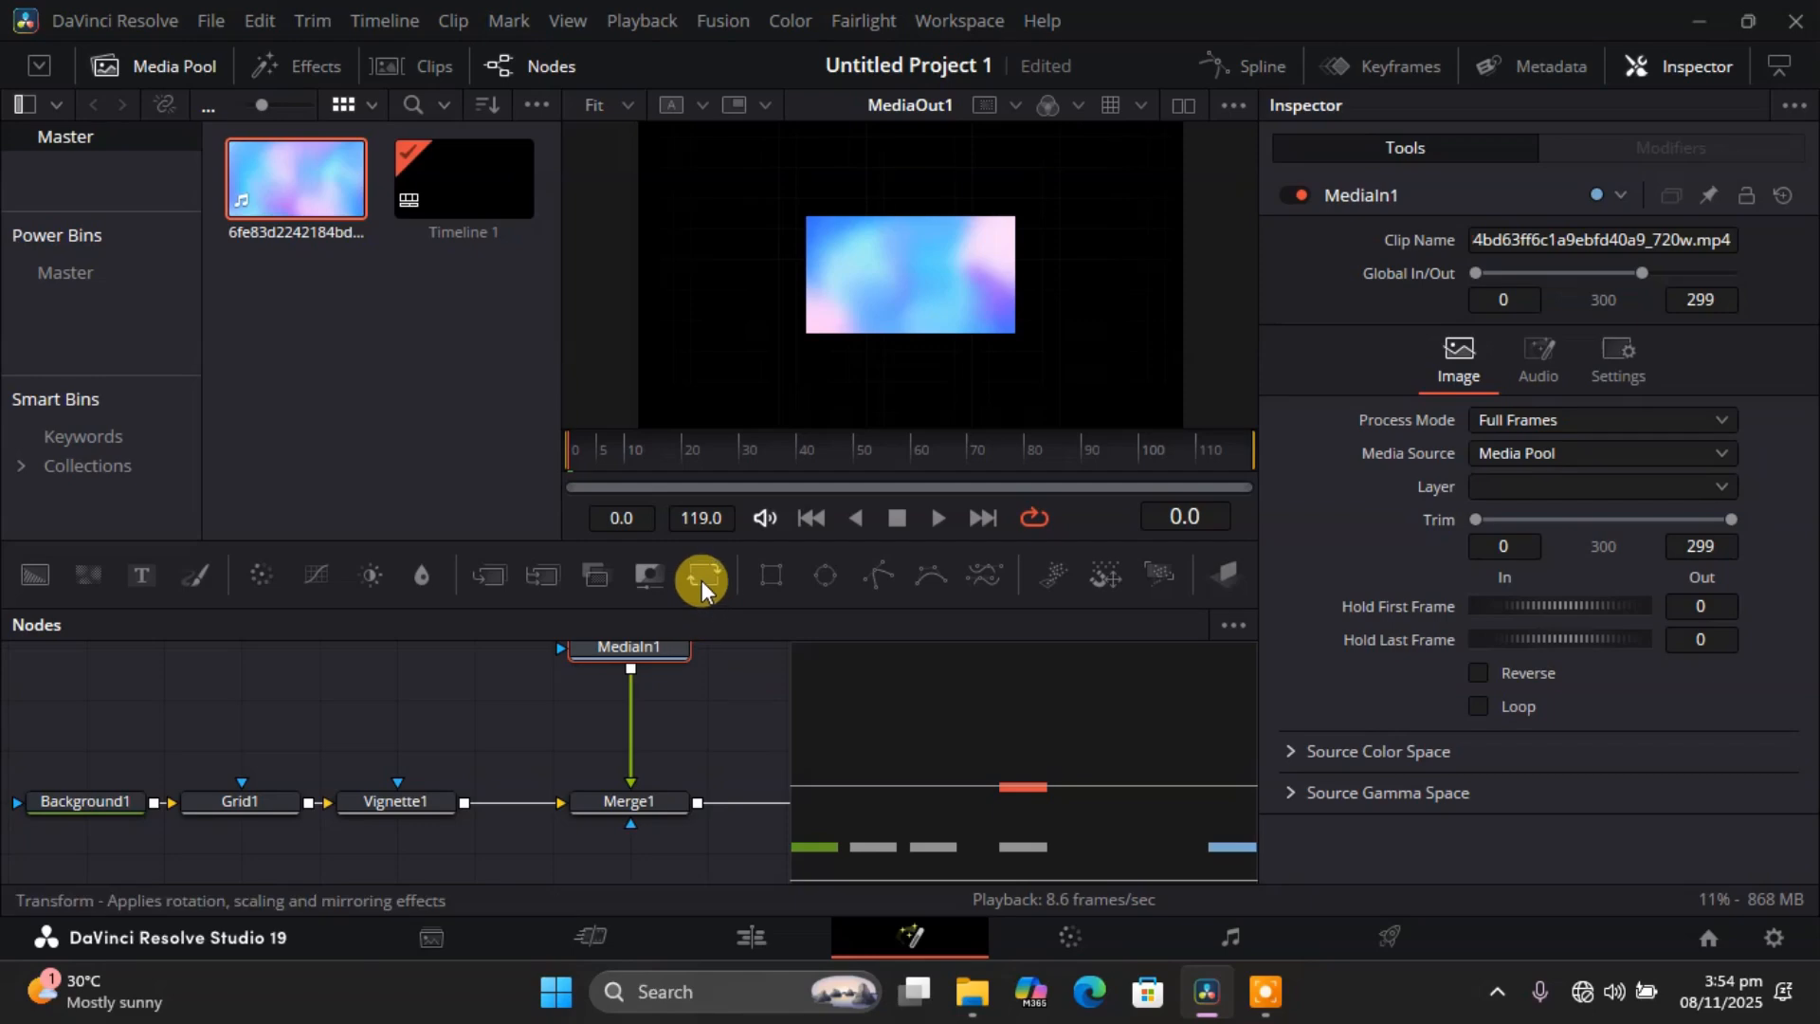
{"action": "left_click_drag", "start_coordinate": [701, 577], "coordinate": [629, 723]}
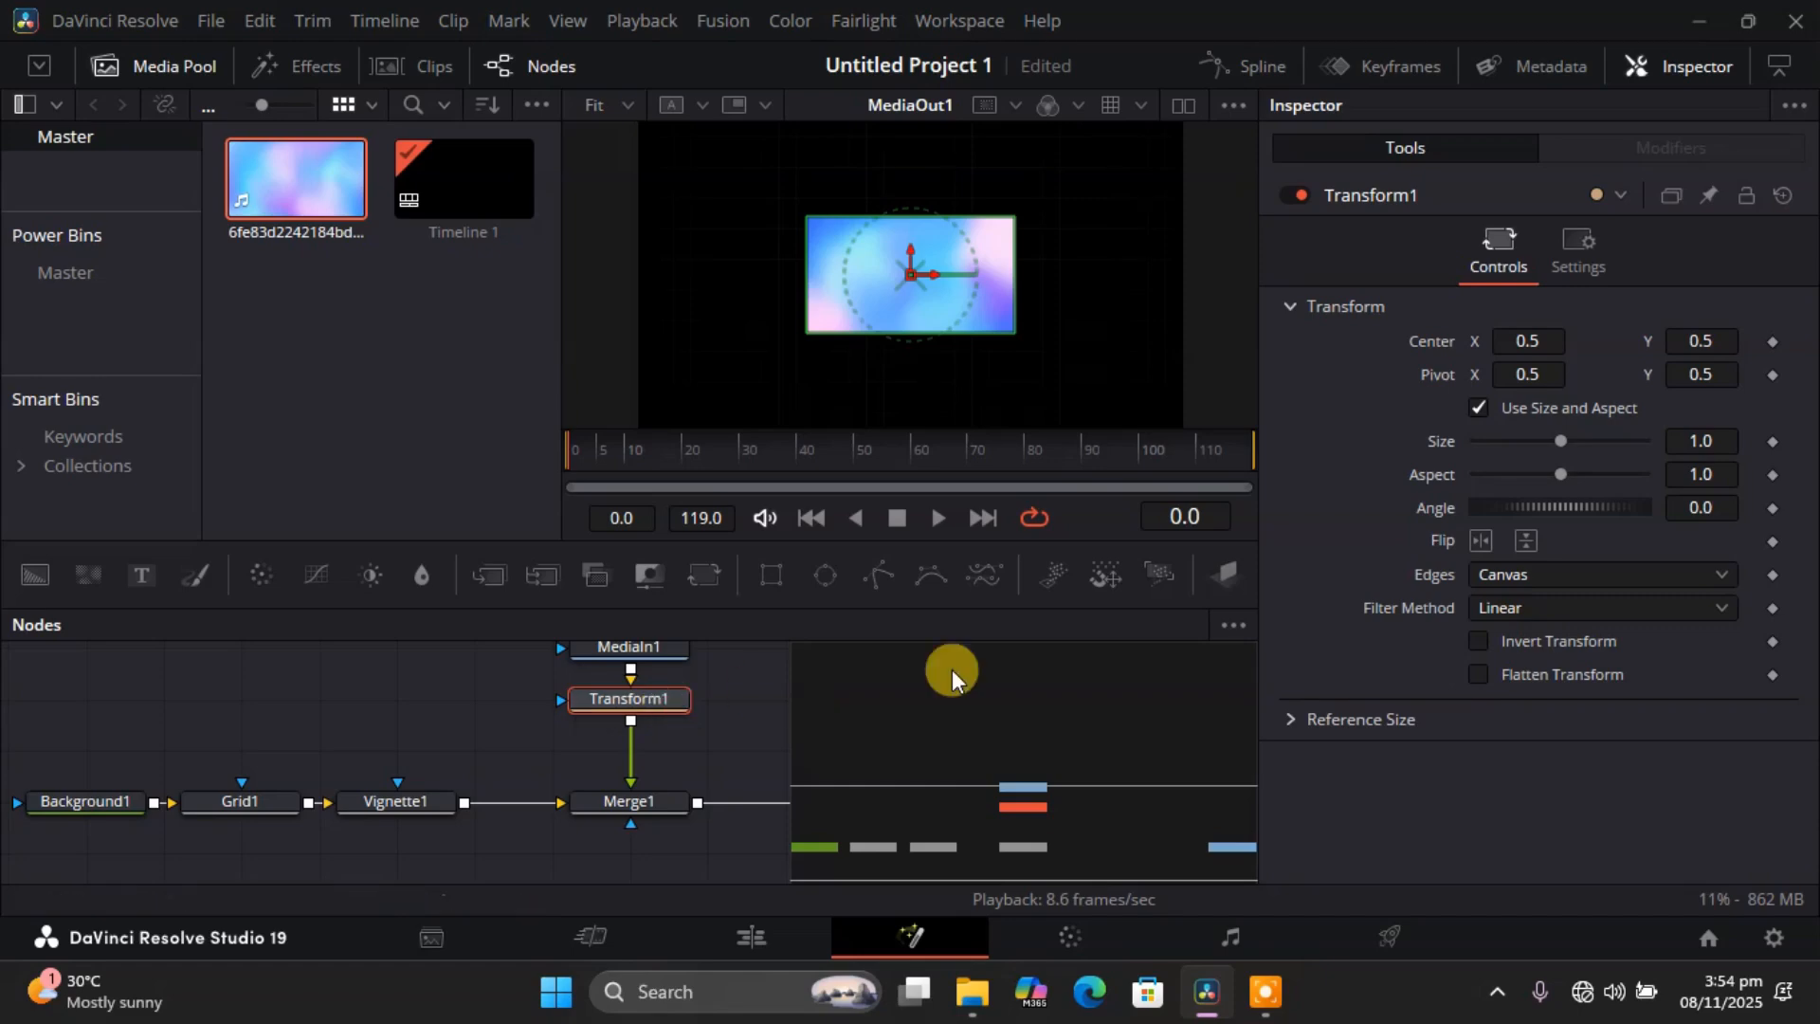
{"action": "left_click_drag", "start_coordinate": [1552, 444], "coordinate": [1599, 440]}
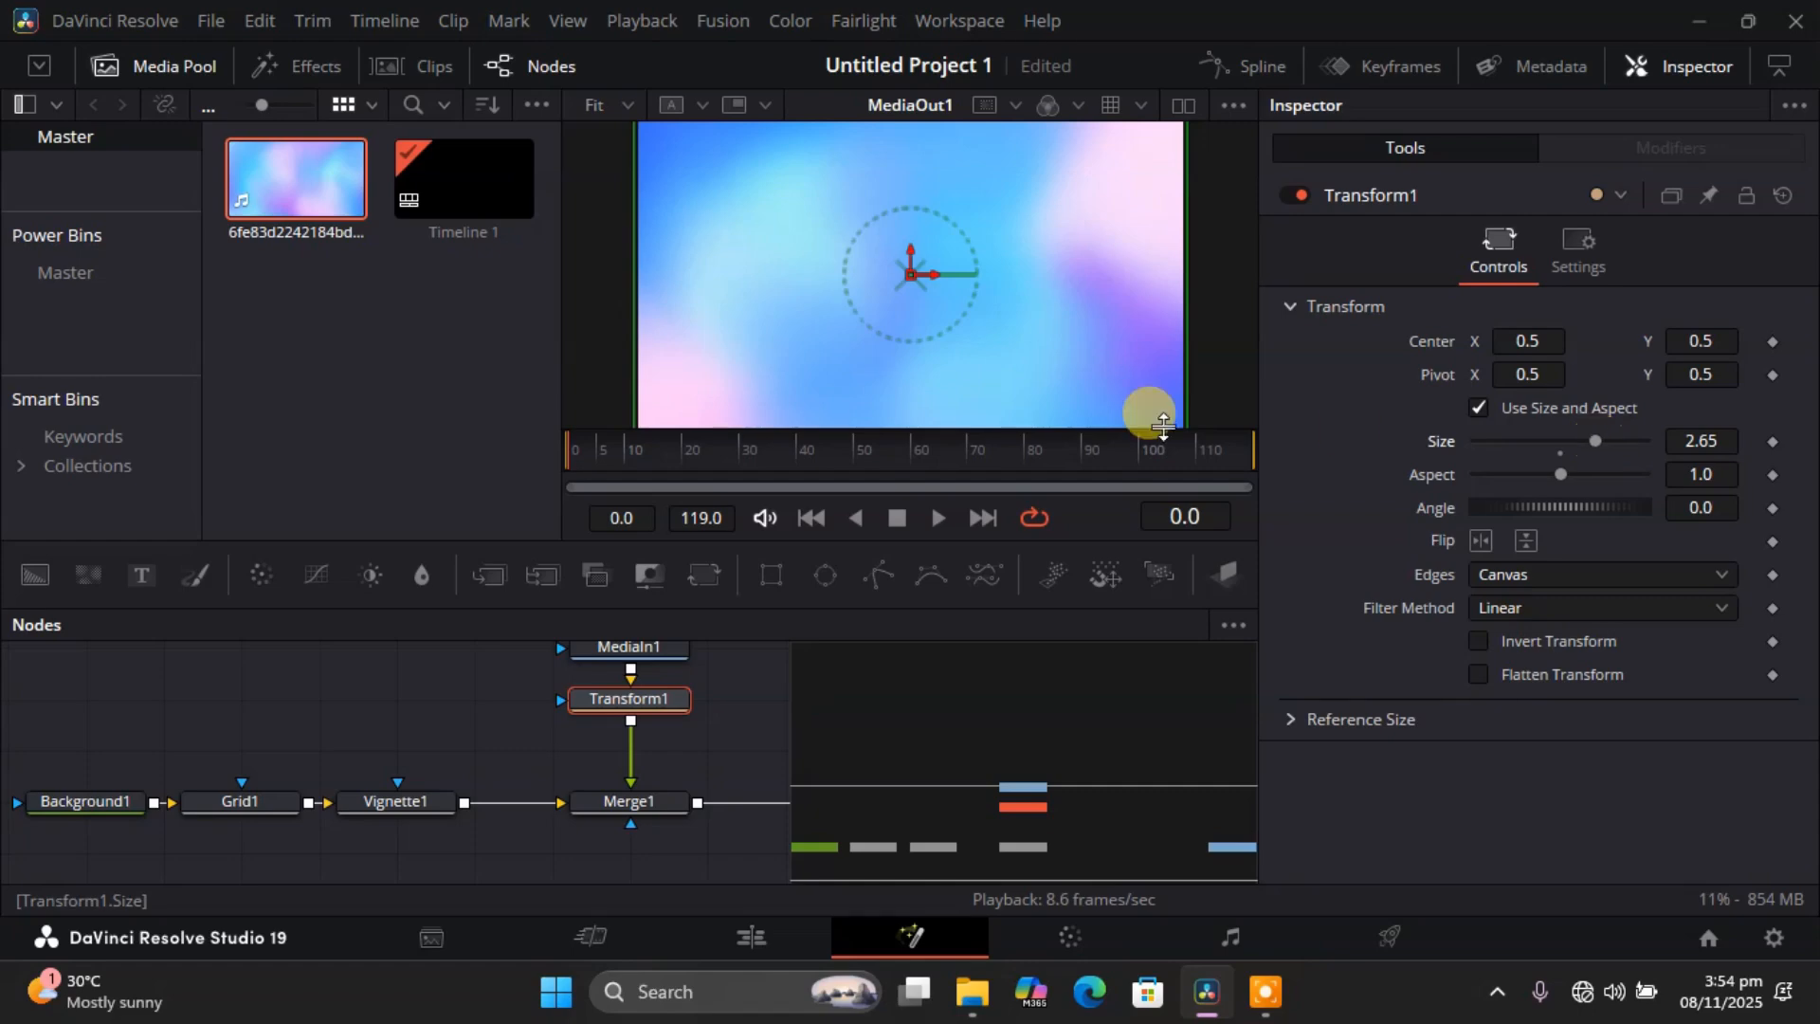
{"action": "left_click", "coordinate": [759, 736]}
{"action": "left_click_drag", "start_coordinate": [1038, 811], "coordinate": [1086, 821]}
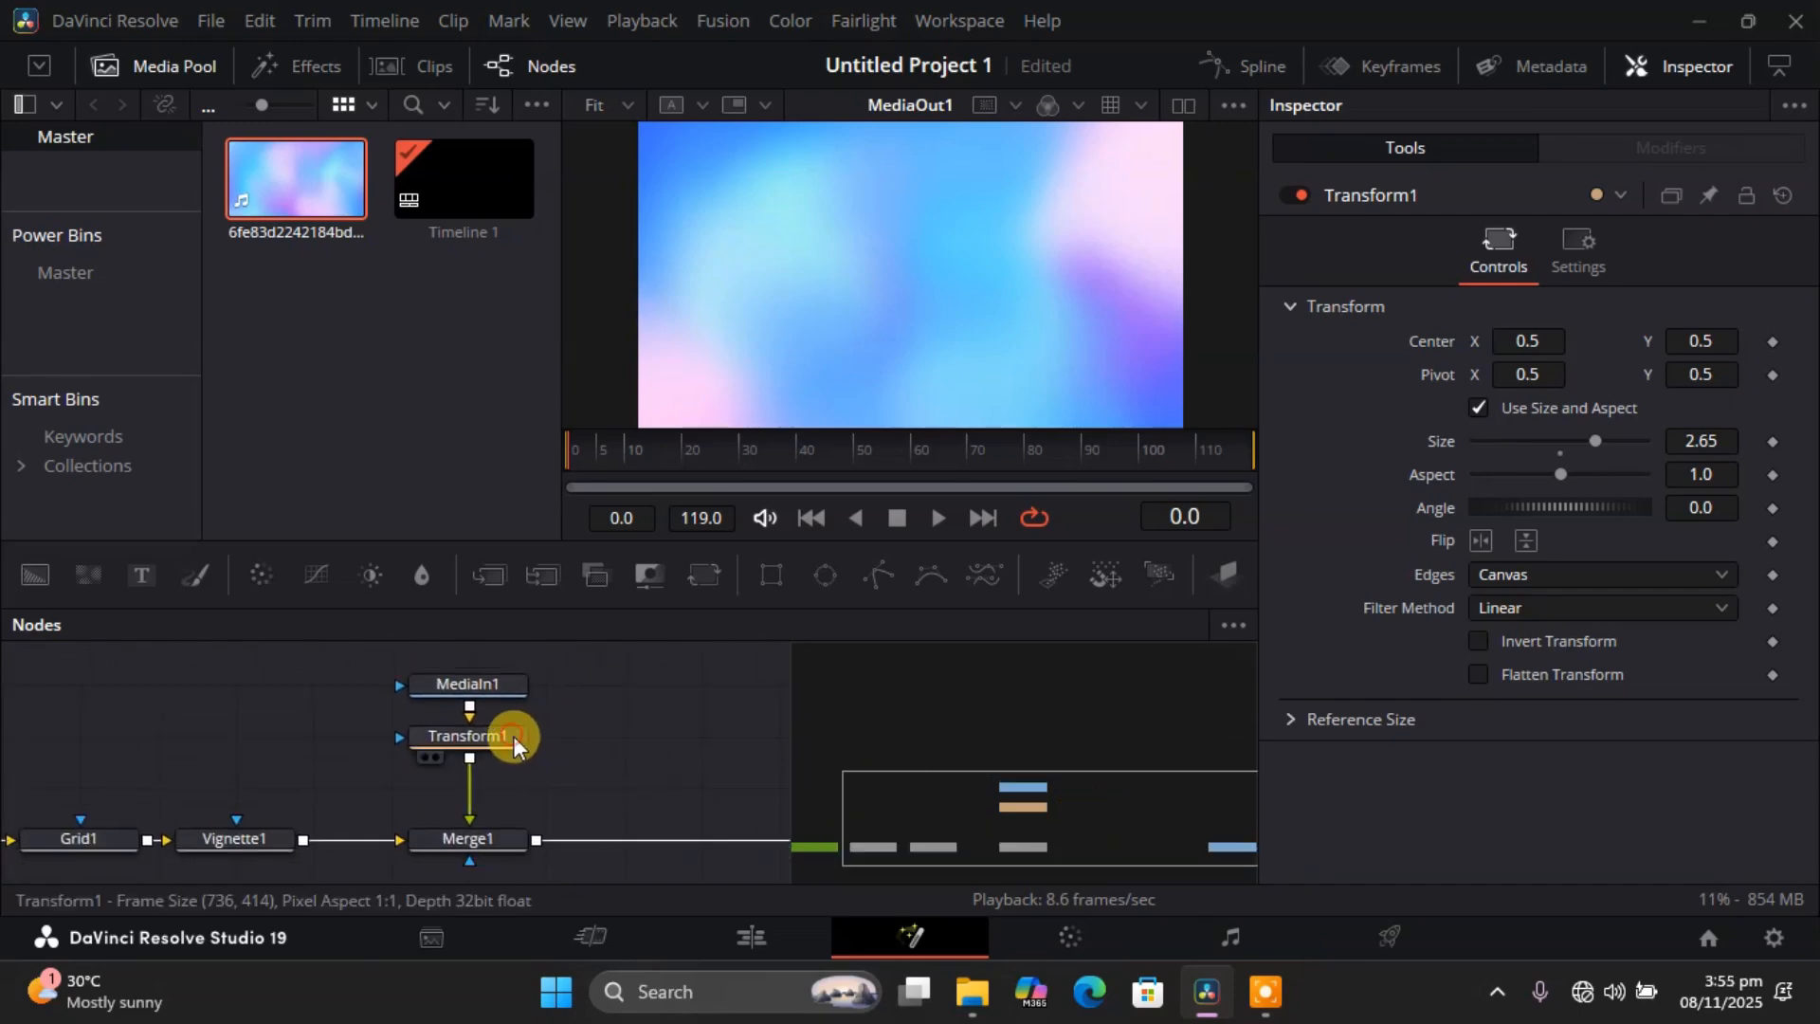
Widen the gap between MediaIn1 and Transform1, and make room for the node graph by hiding the media pool and shrinking the viewer.
{"action": "left_click_drag", "start_coordinate": [514, 735], "coordinate": [502, 783]}
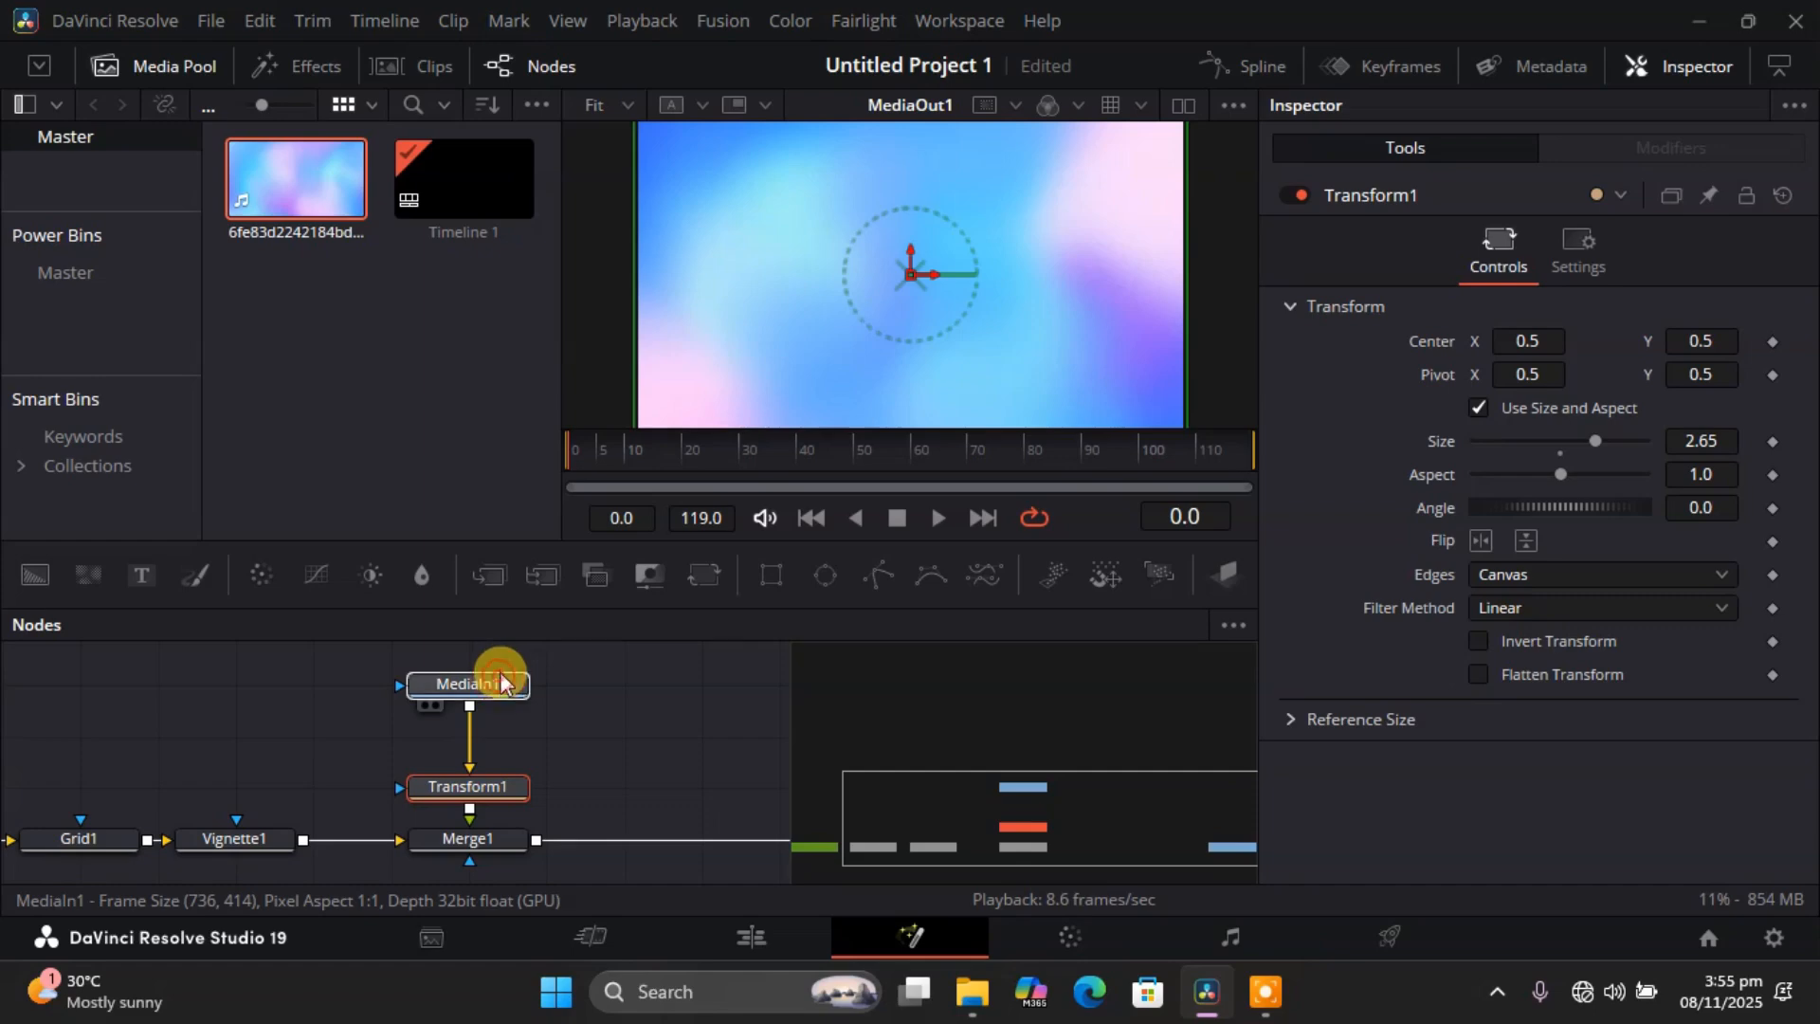
{"action": "left_click_drag", "start_coordinate": [498, 658], "coordinate": [502, 647]}
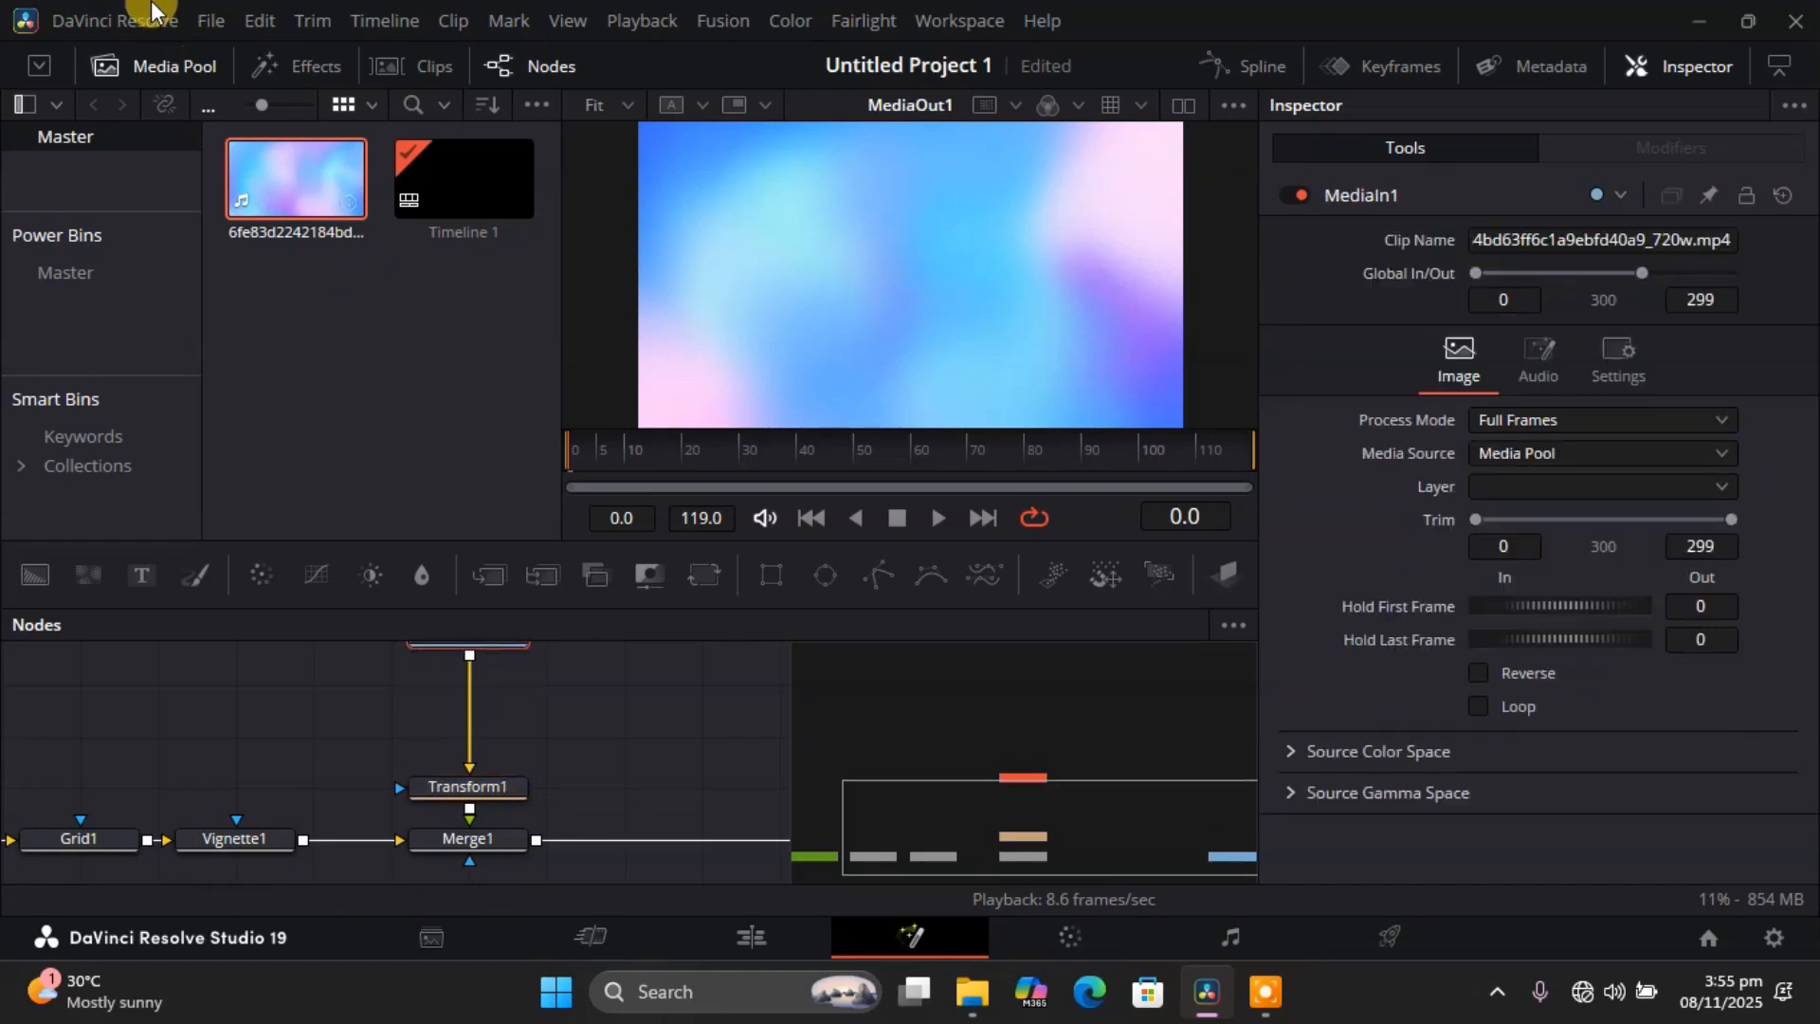
{"action": "left_click", "coordinate": [166, 76]}
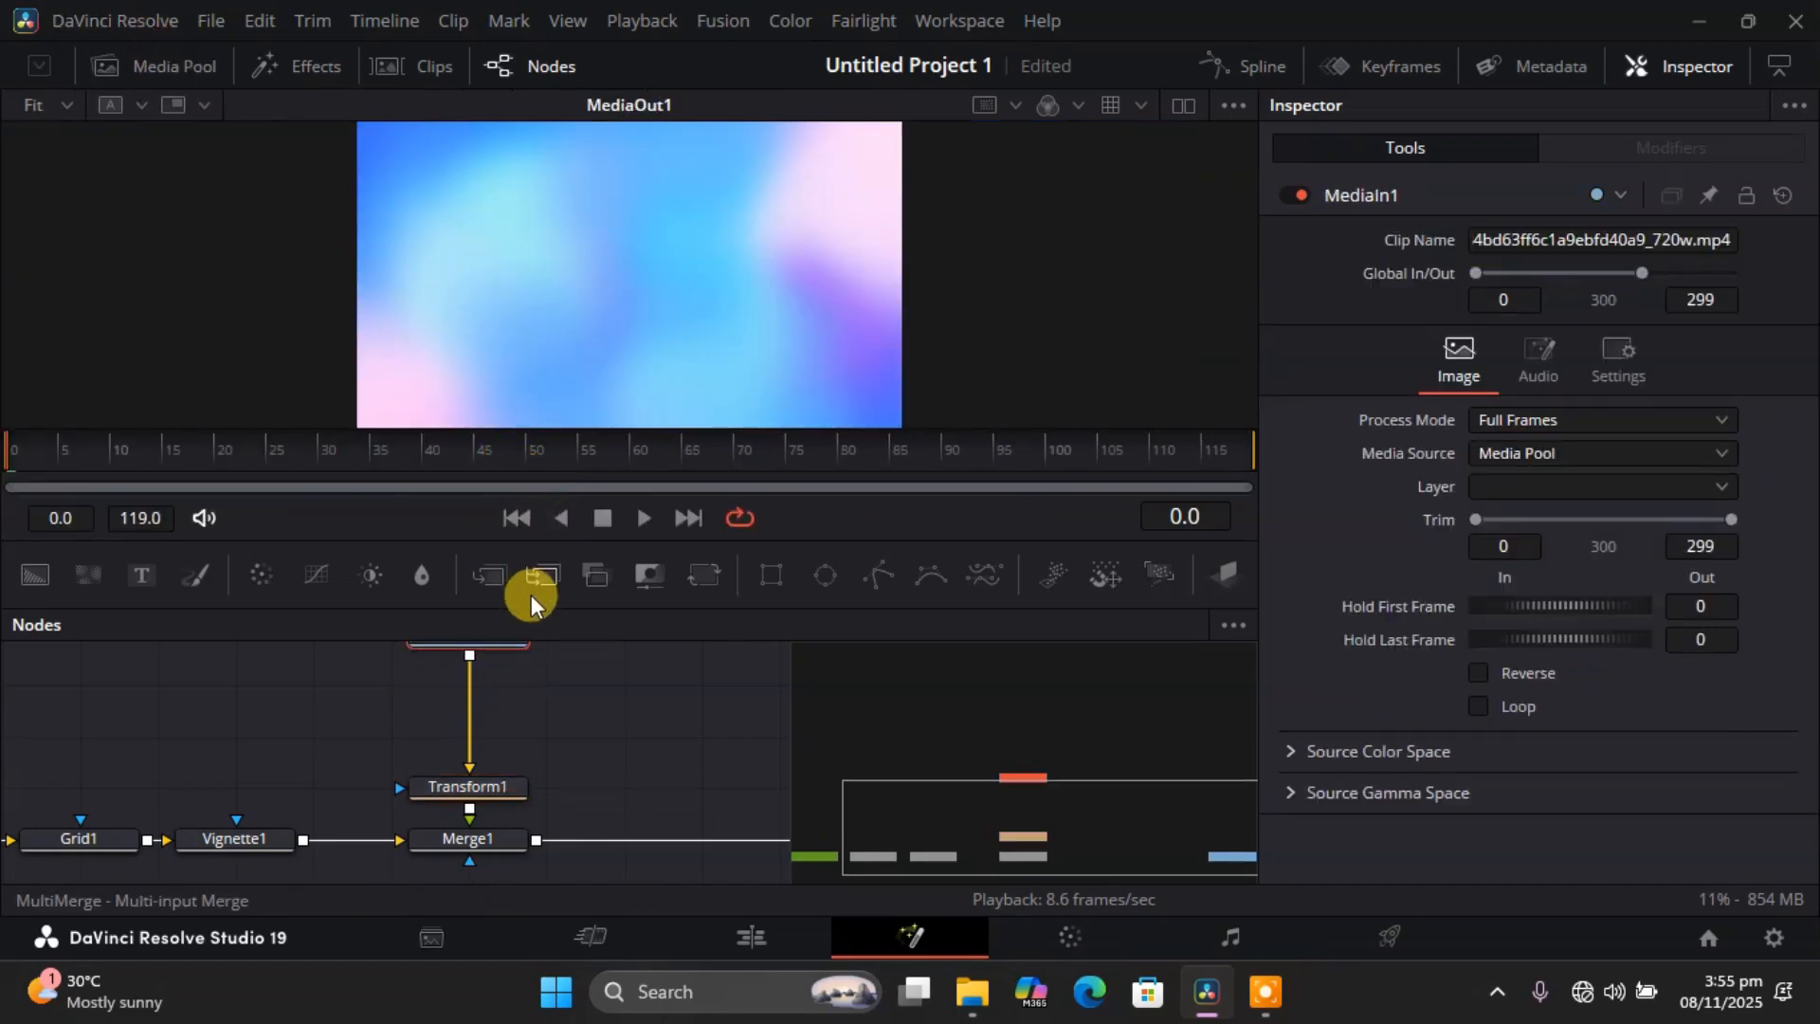
{"action": "left_click_drag", "start_coordinate": [530, 607], "coordinate": [521, 481]}
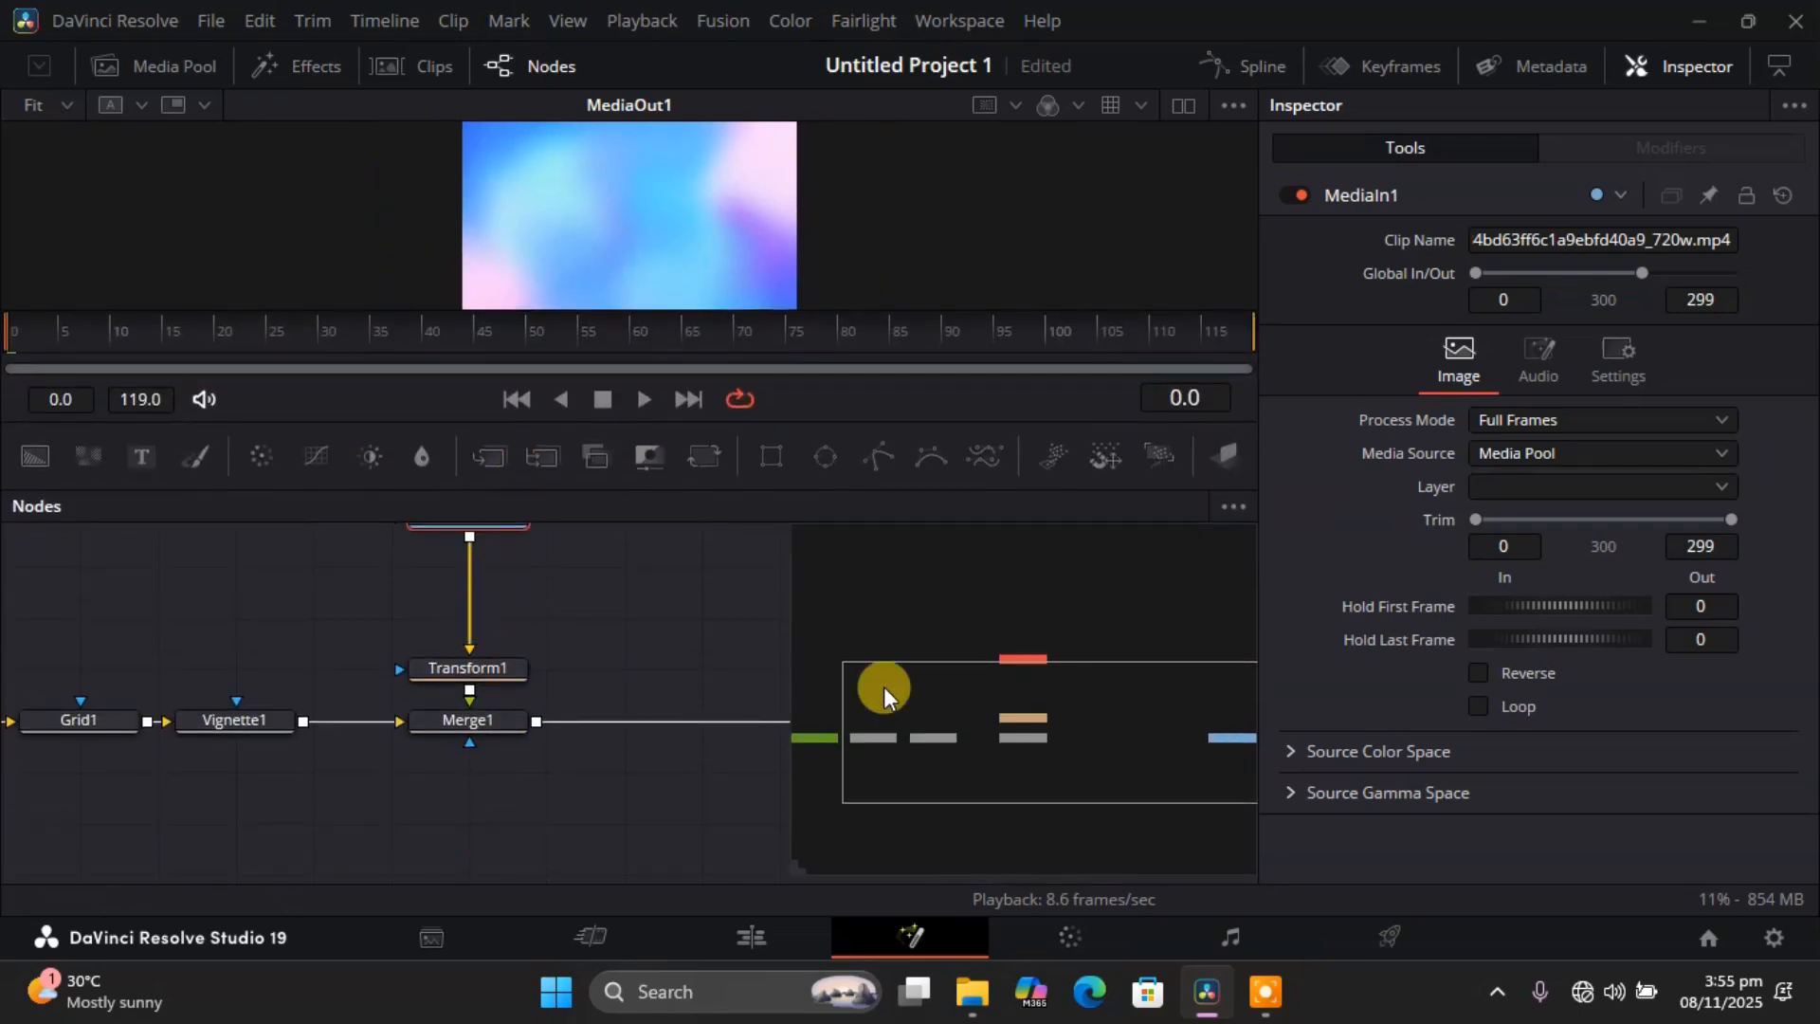
{"action": "left_click_drag", "start_coordinate": [911, 692], "coordinate": [1041, 687]}
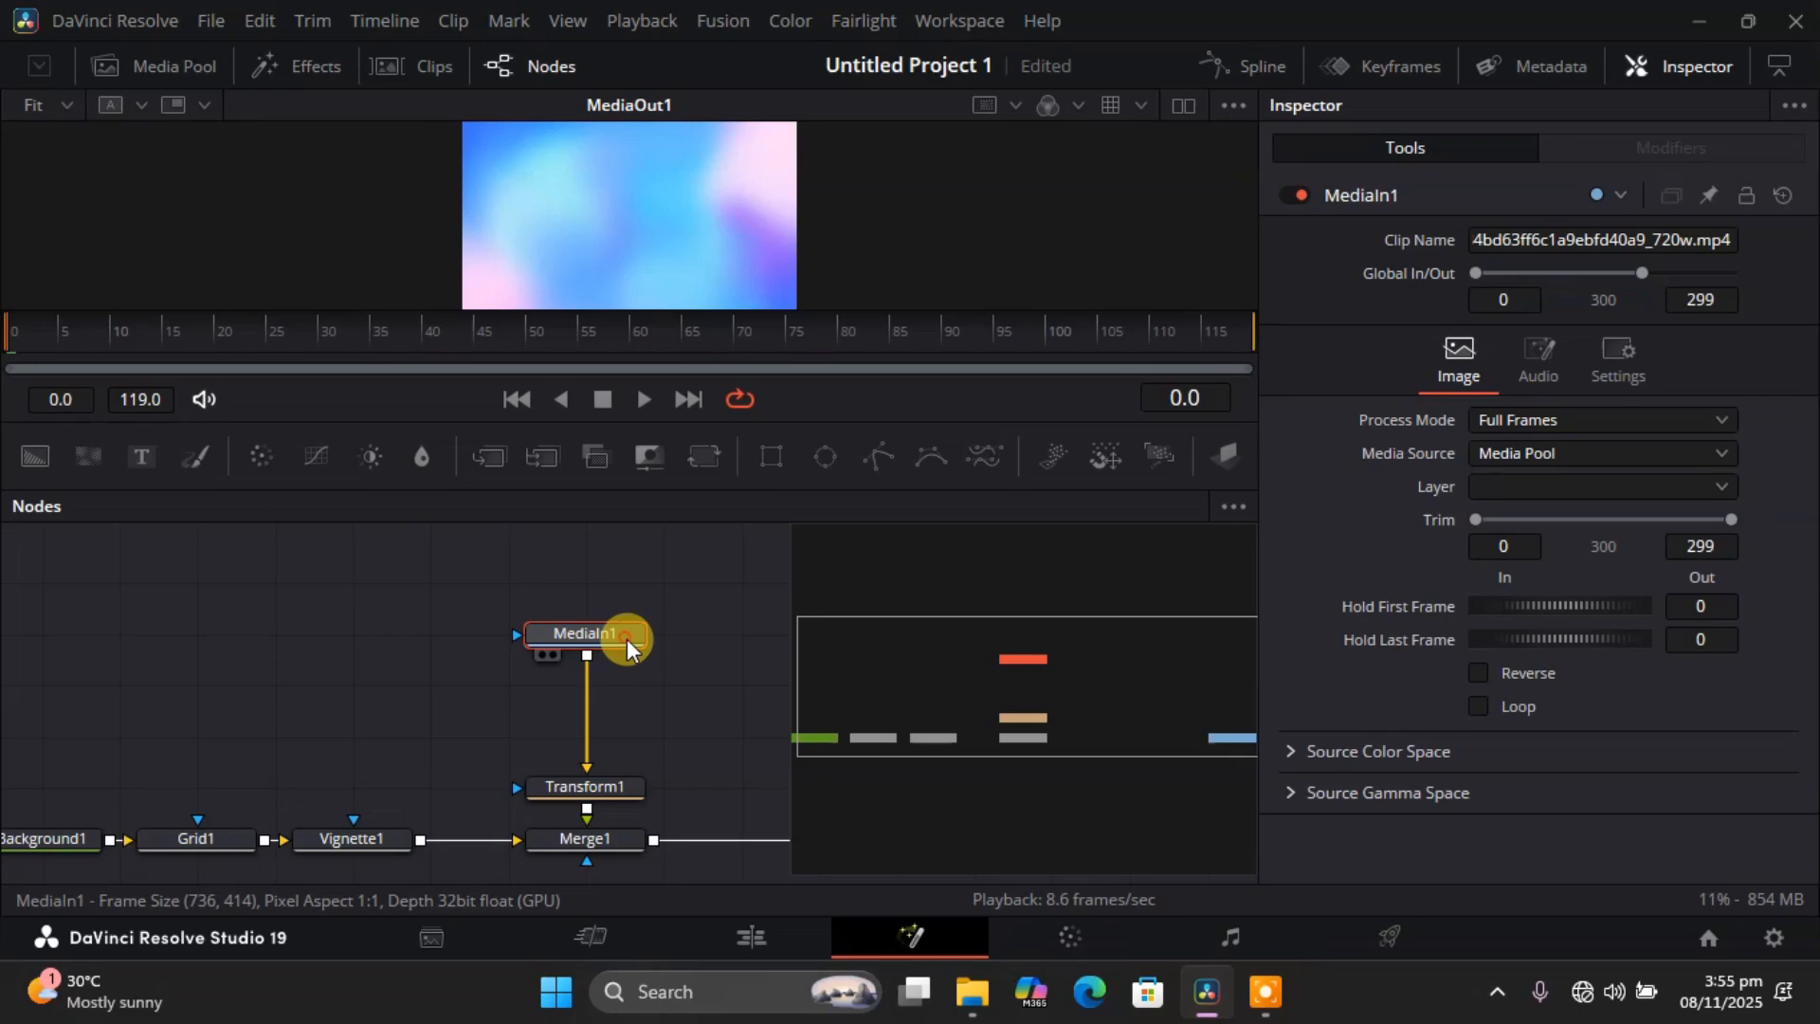
Insert a Blur node between MediaIn1 and Transform1 and set its blur size to 81.
{"action": "key", "text": "shift+space"}
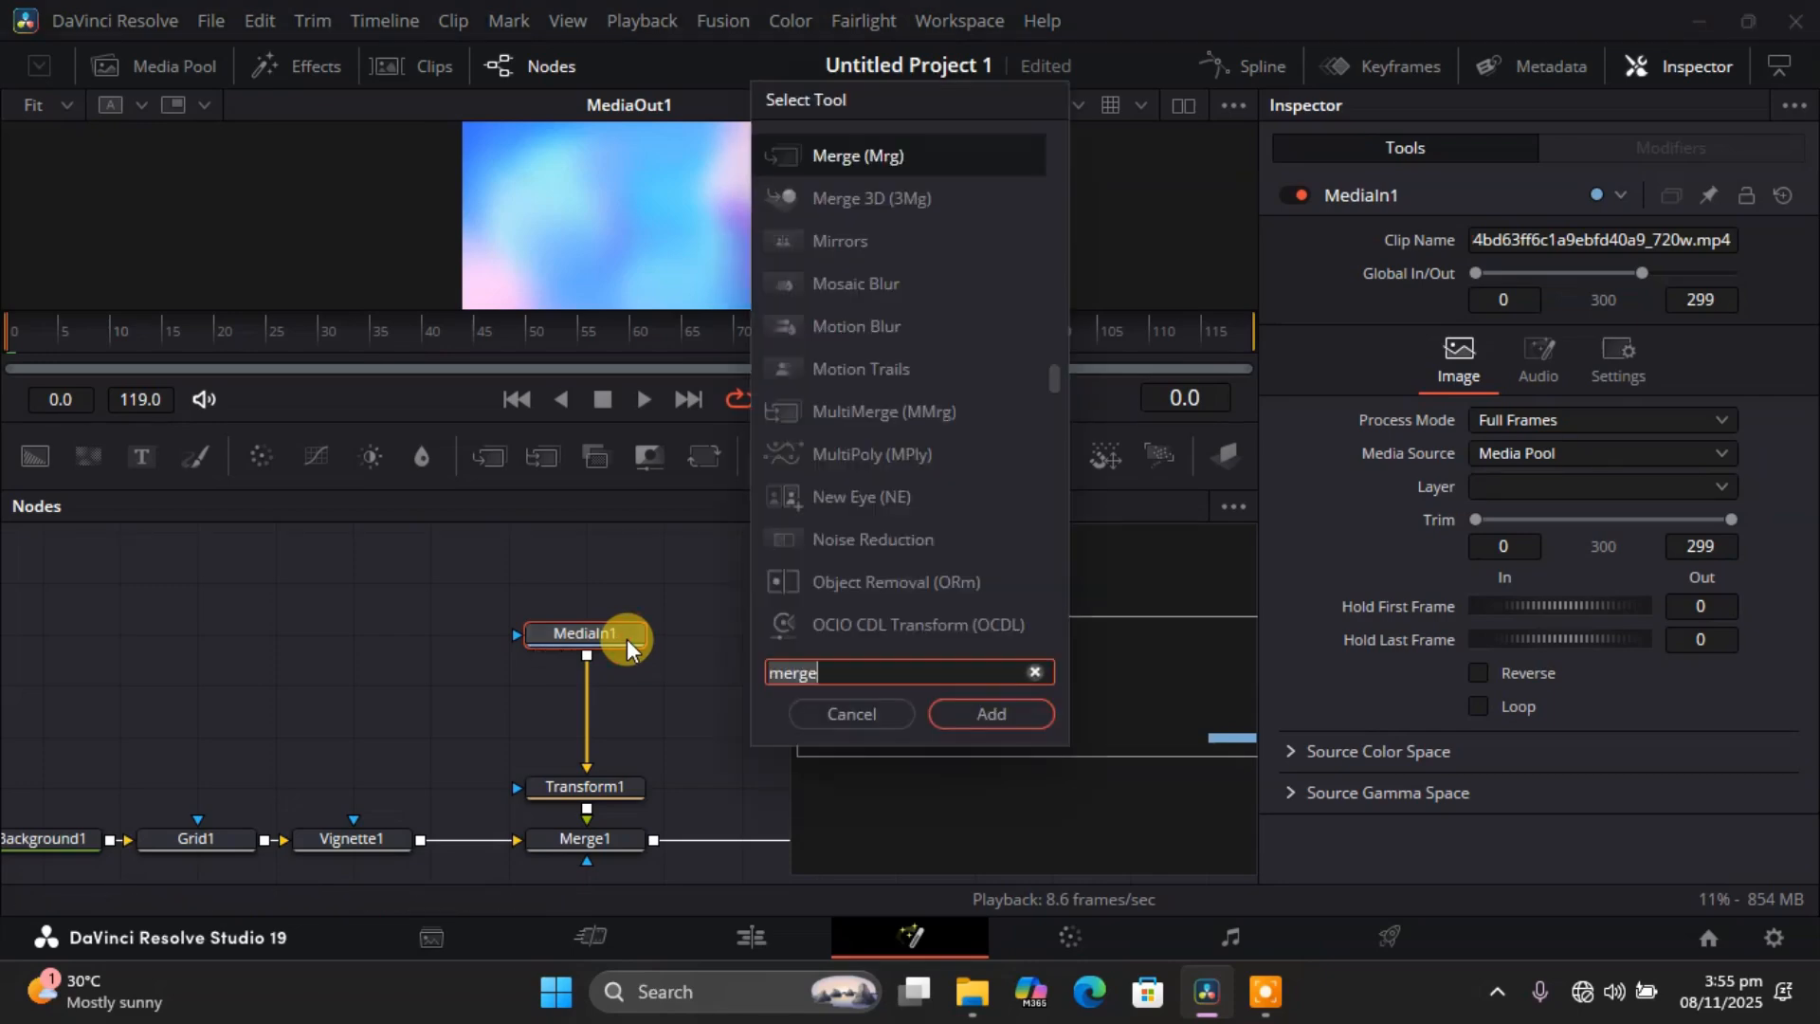
{"action": "key", "text": "BackSpace"}
{"action": "type", "text": "blu"}
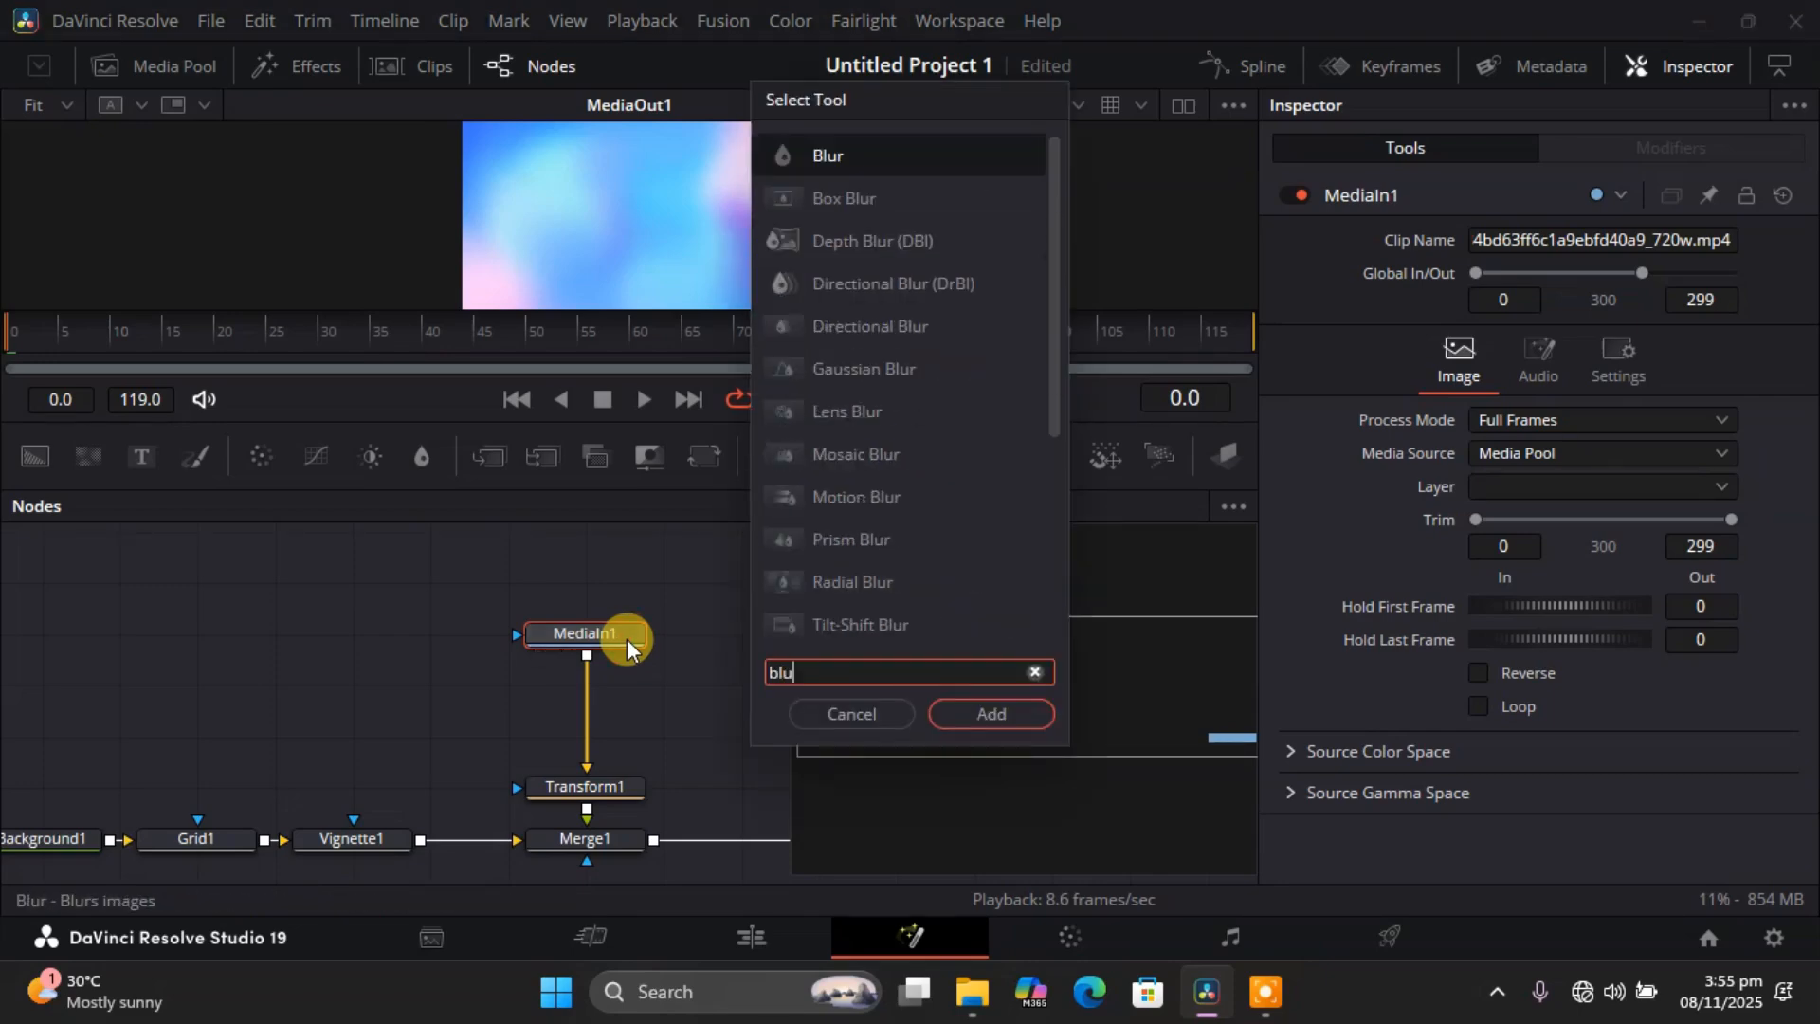
{"action": "key", "text": "Return"}
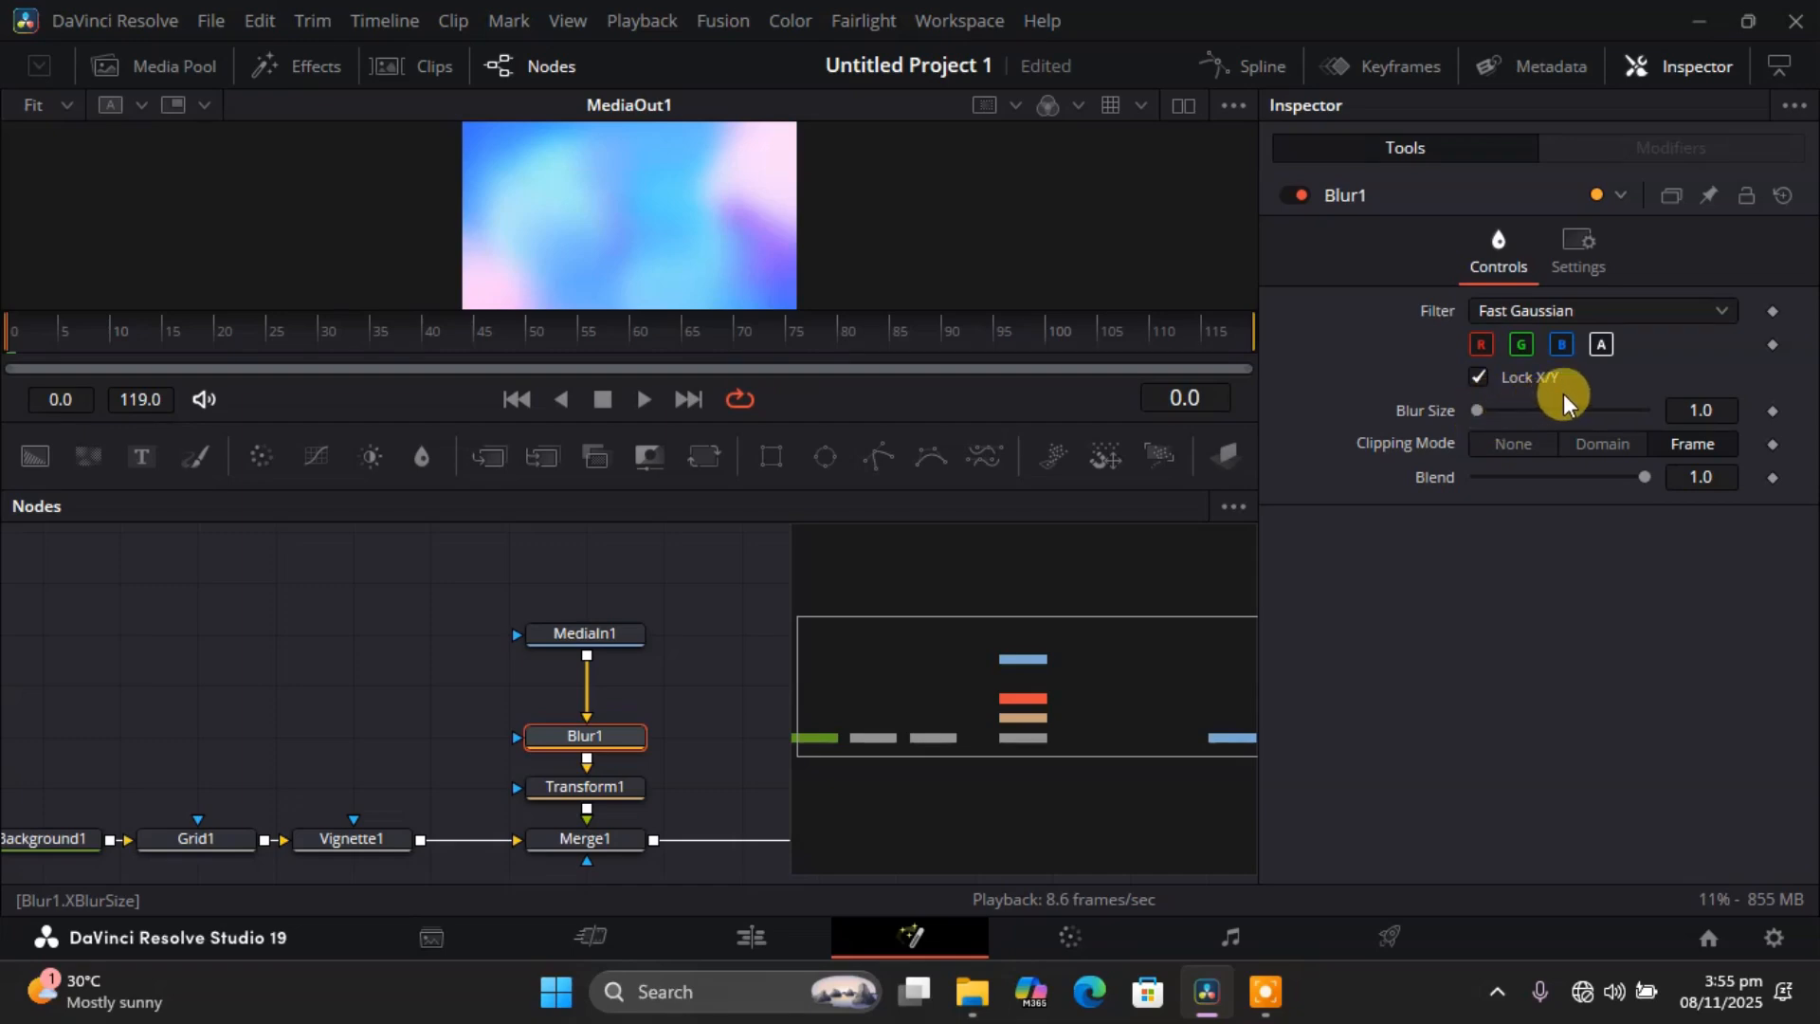
{"action": "left_click_drag", "start_coordinate": [1539, 410], "coordinate": [1613, 412]}
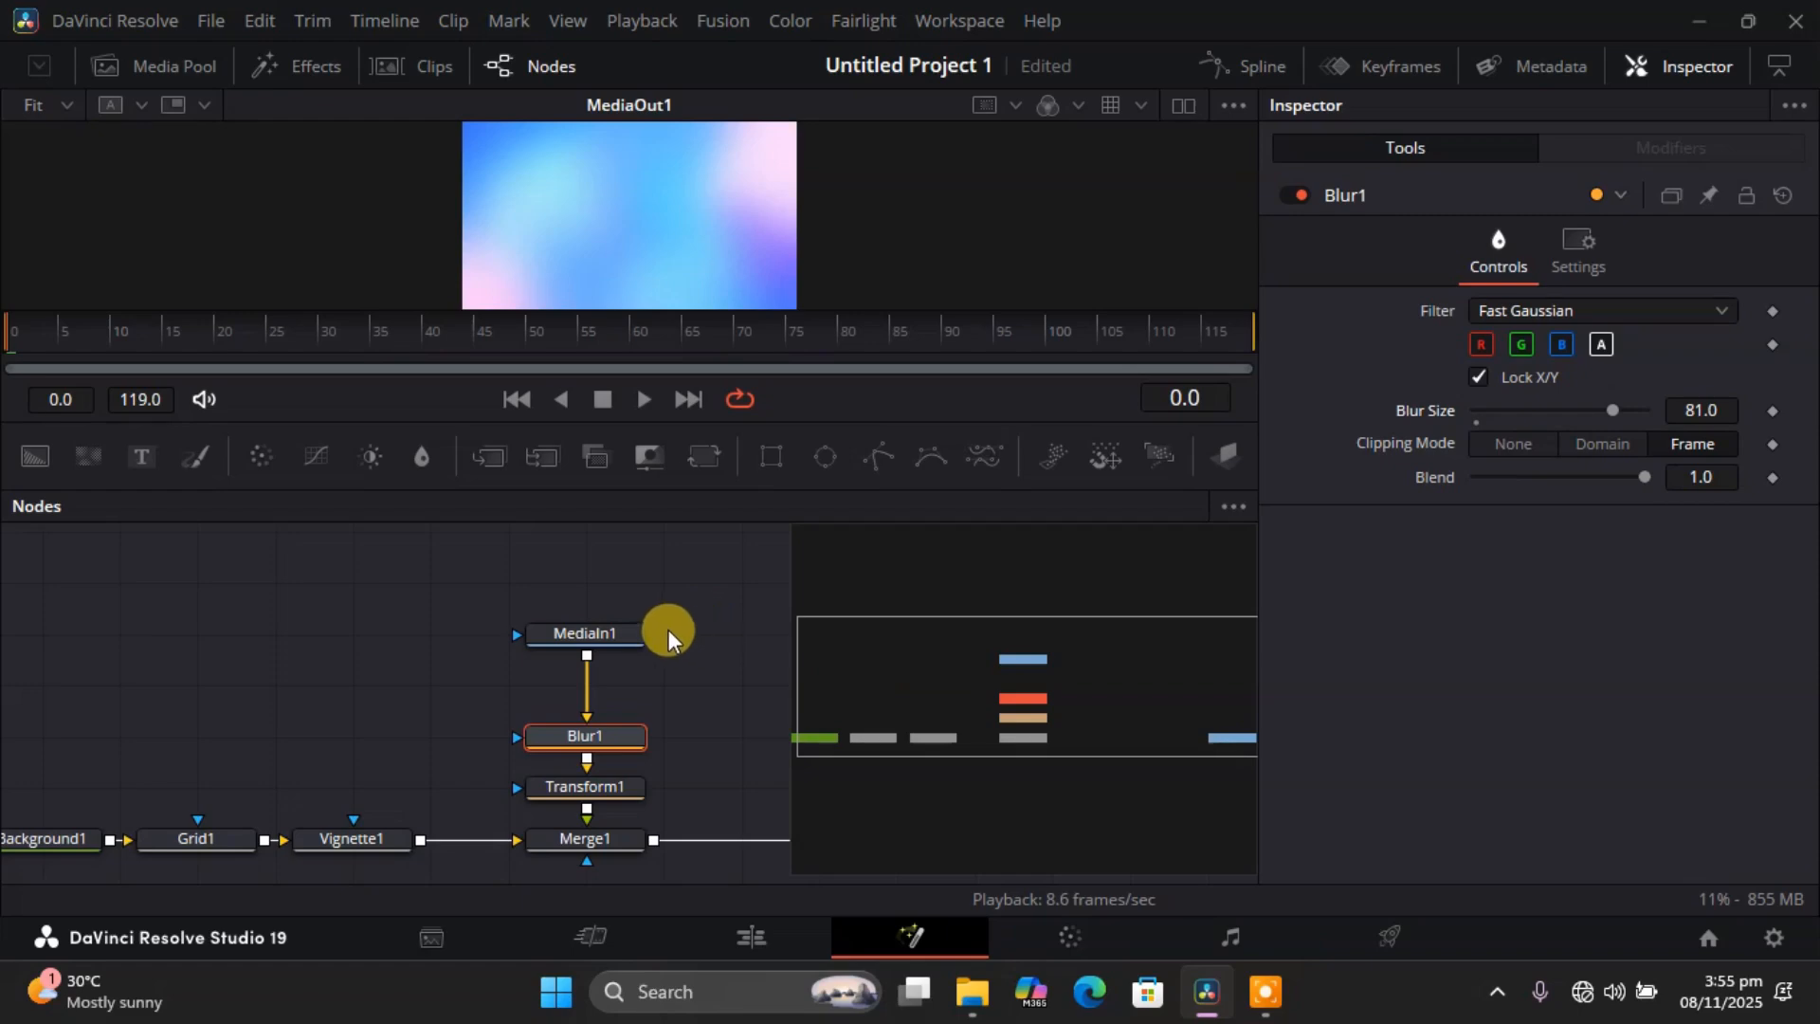
Mask MediaIn1 with a Rectangle of corner radius 1.0, width 0.709 and height 0.394, and enlarge the viewer.
{"action": "left_click", "coordinate": [614, 635]}
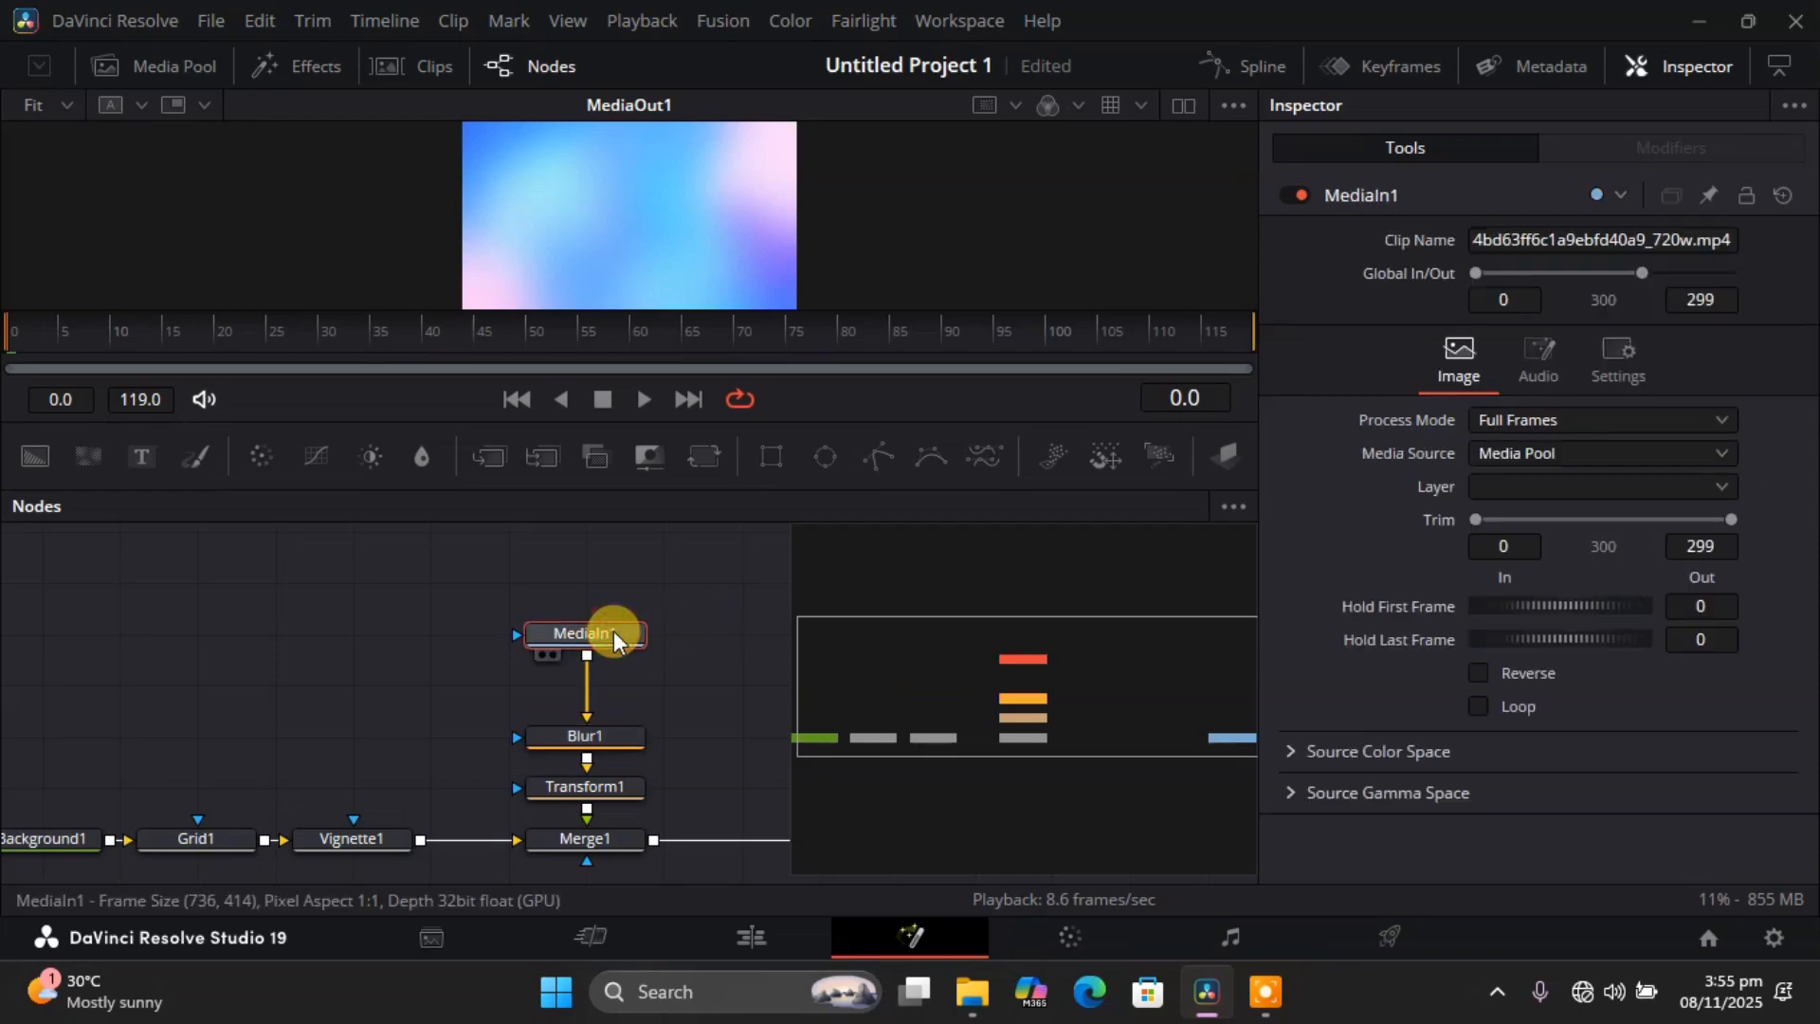
{"action": "left_click", "coordinate": [774, 455]}
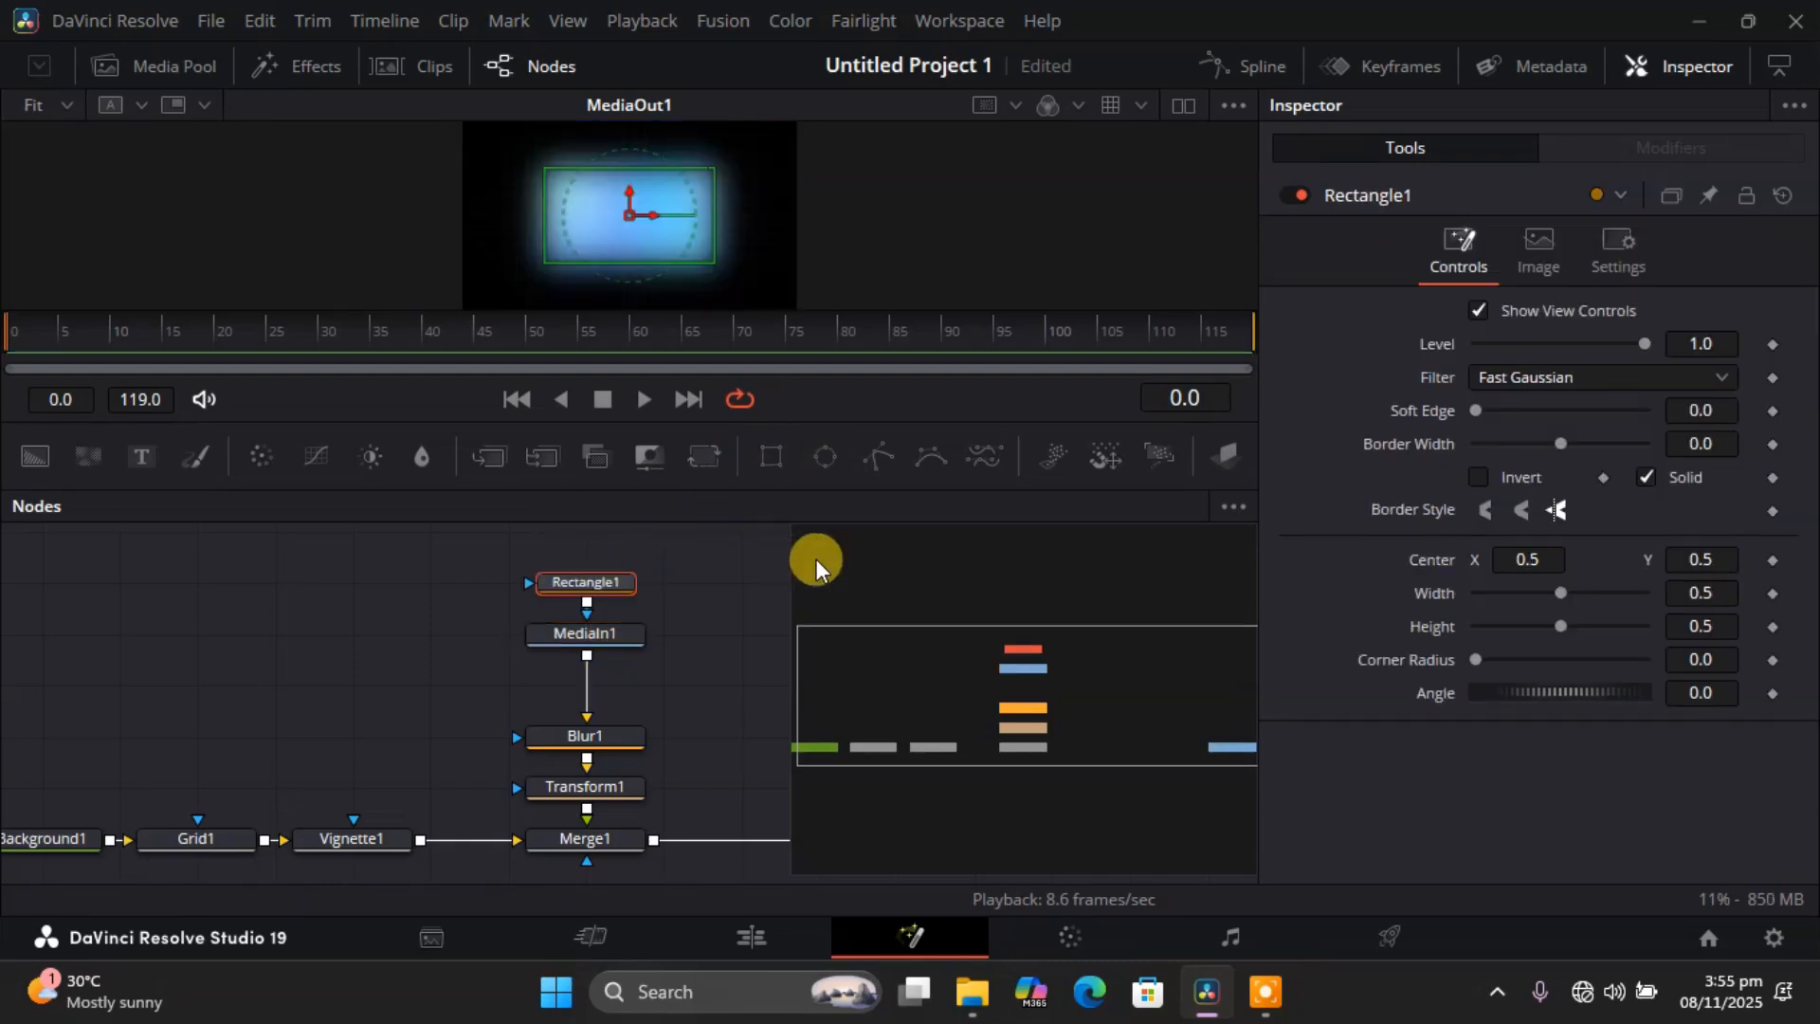
{"action": "left_click_drag", "start_coordinate": [1479, 654], "coordinate": [1704, 652]}
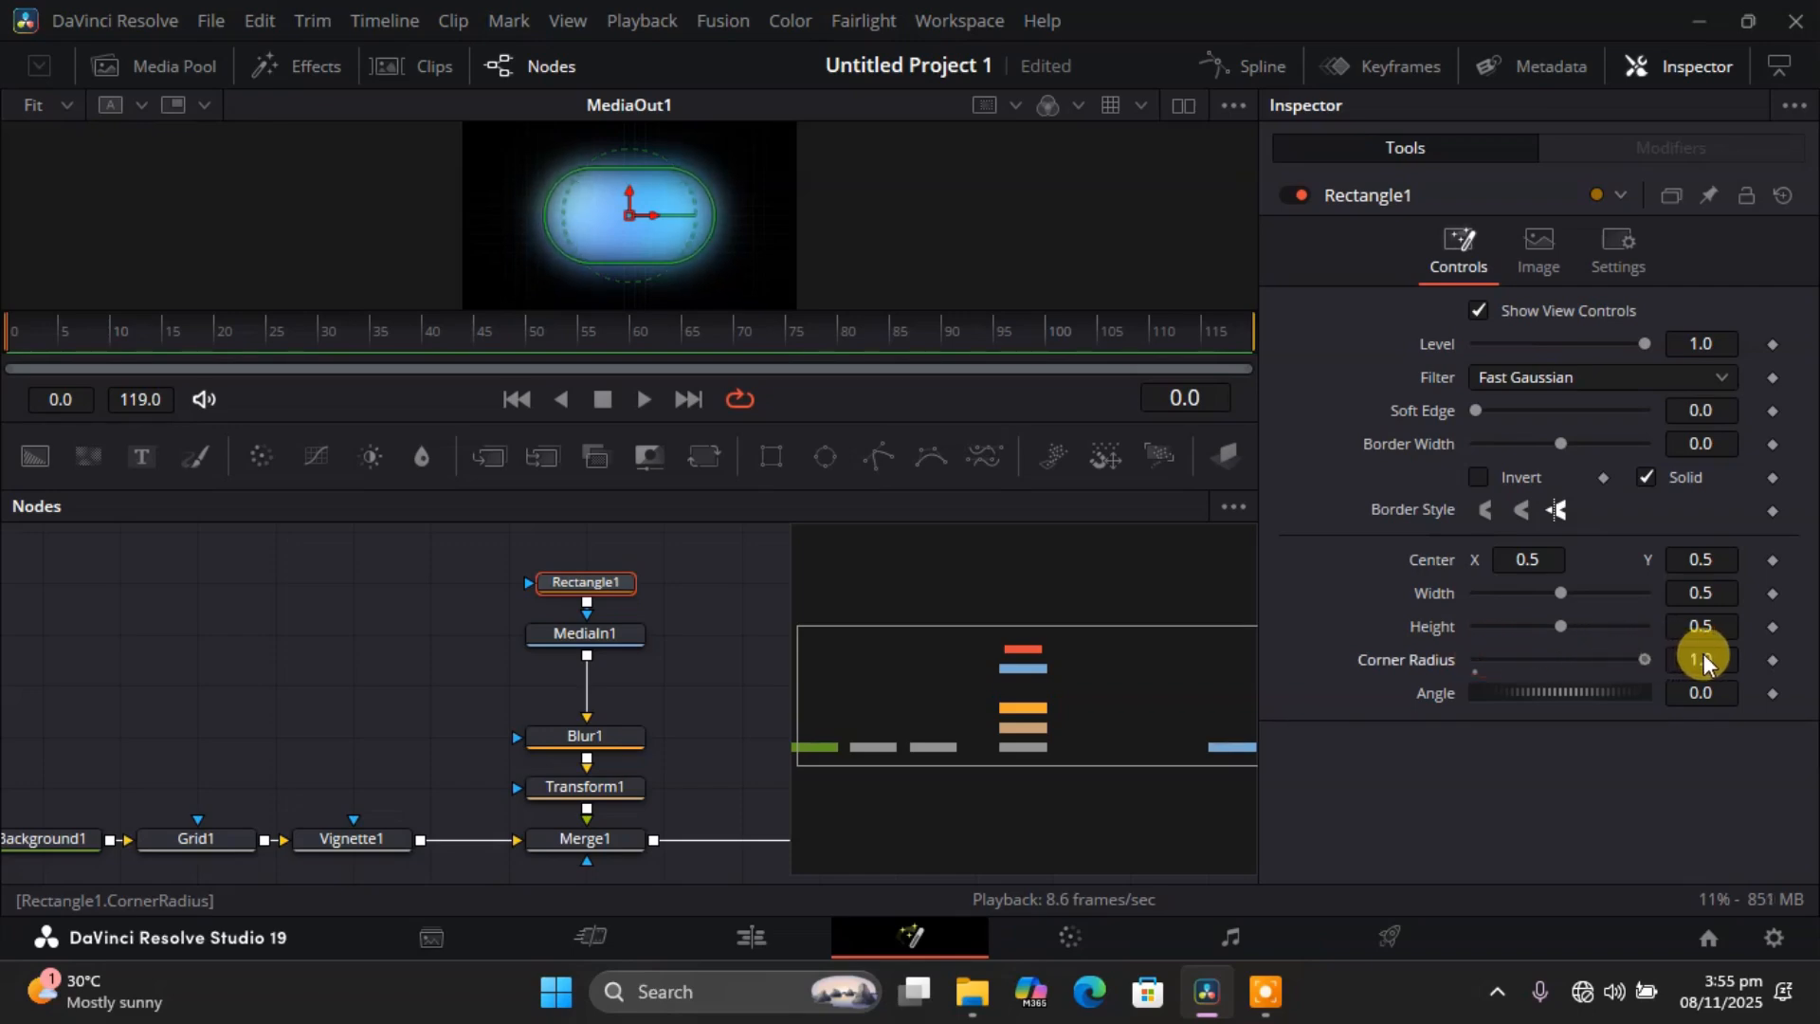
{"action": "left_click_drag", "start_coordinate": [1567, 622], "coordinate": [1603, 585]}
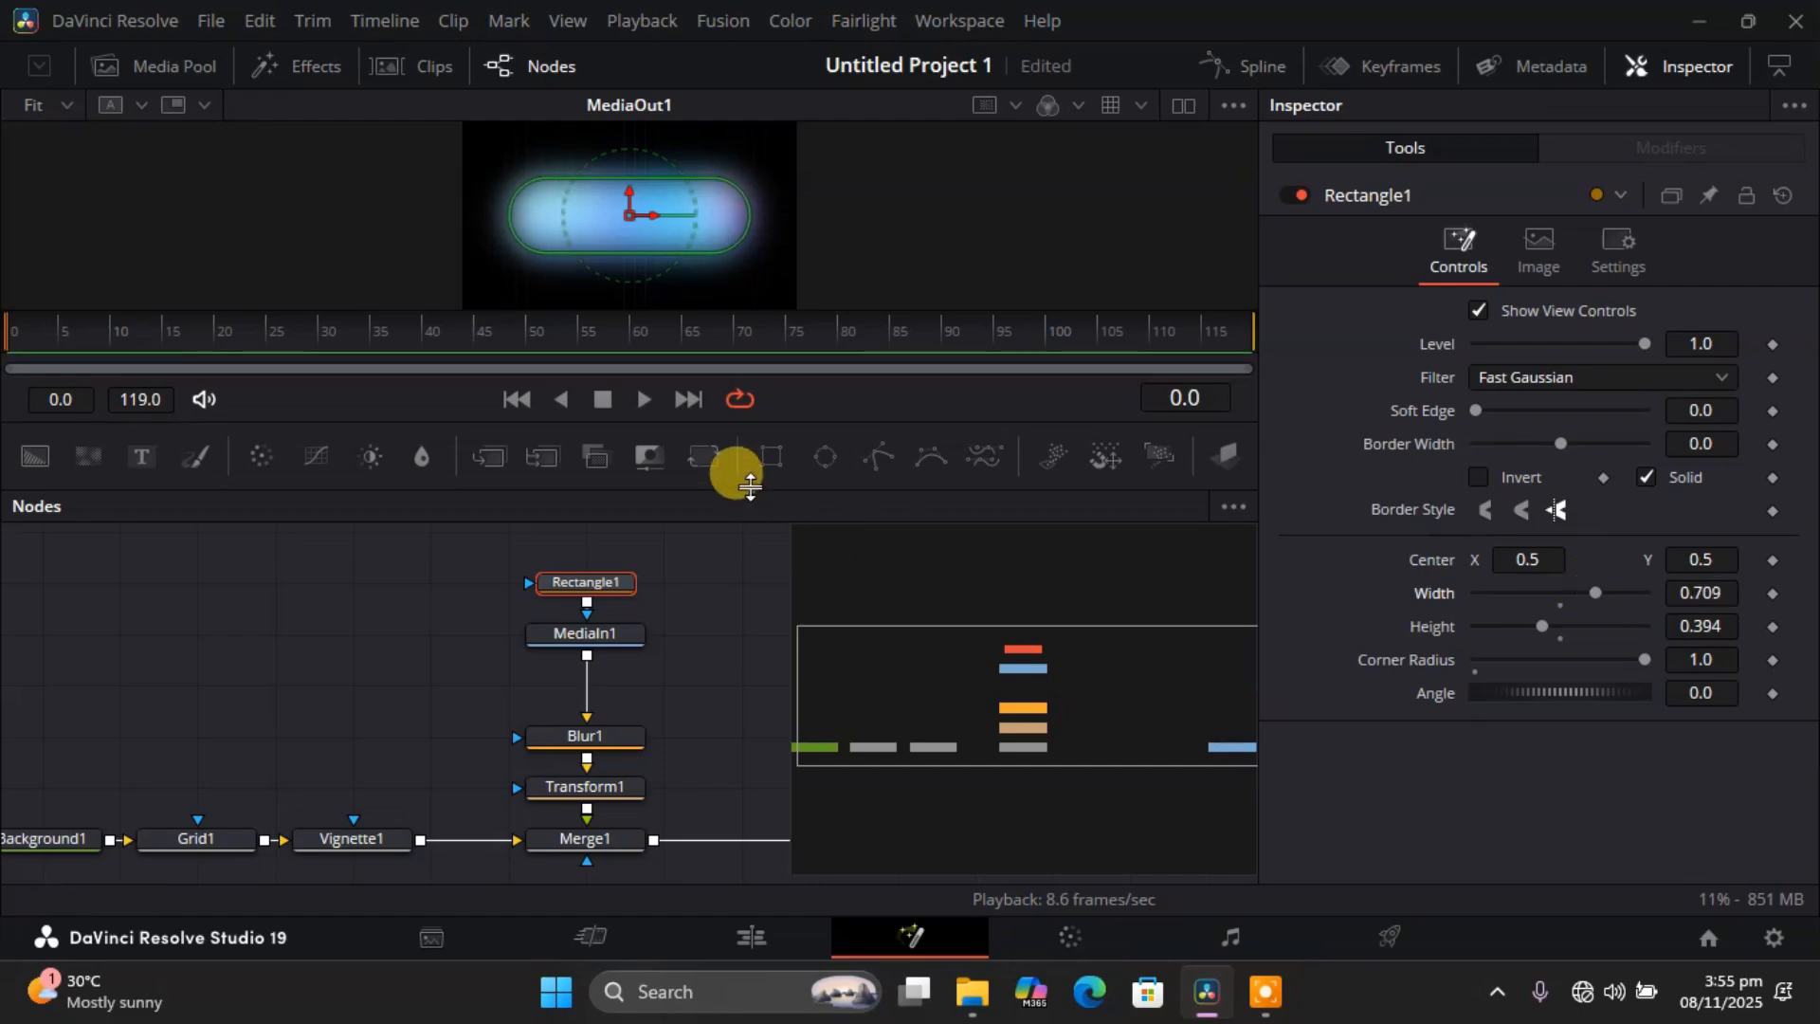
{"action": "left_click_drag", "start_coordinate": [735, 418], "coordinate": [715, 528]}
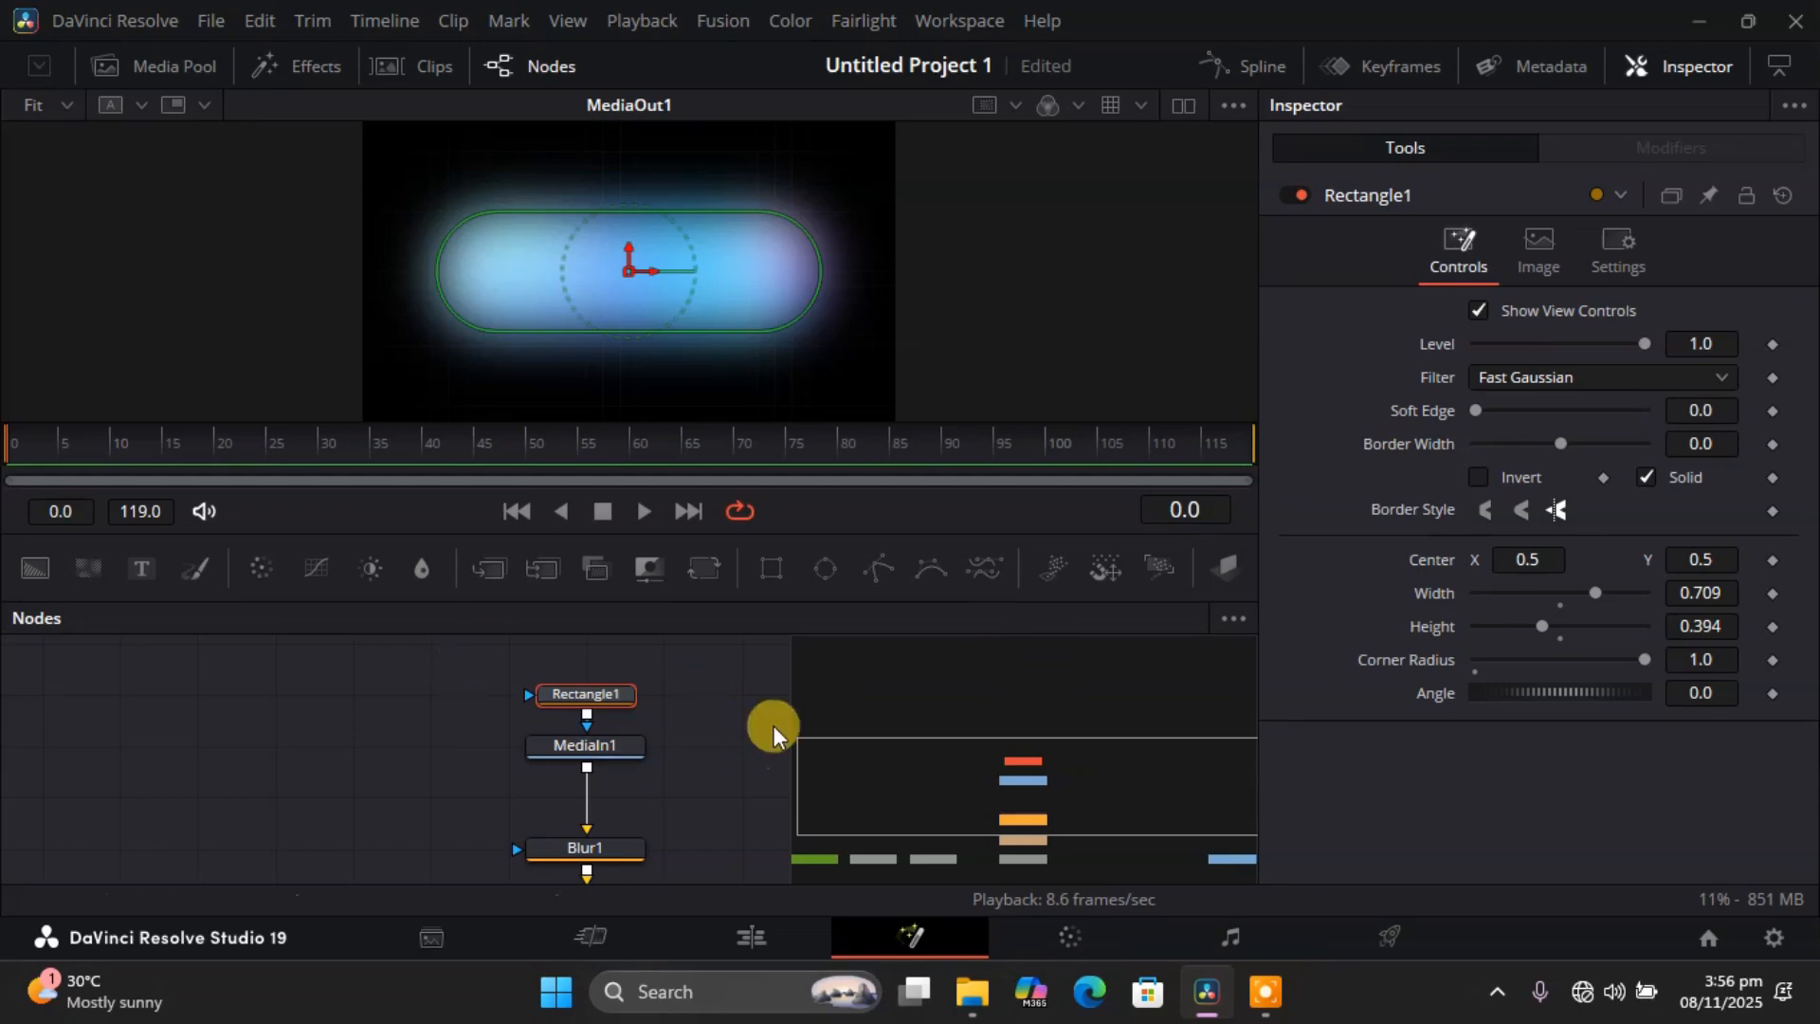
{"action": "left_click_drag", "start_coordinate": [1021, 782], "coordinate": [1149, 817]}
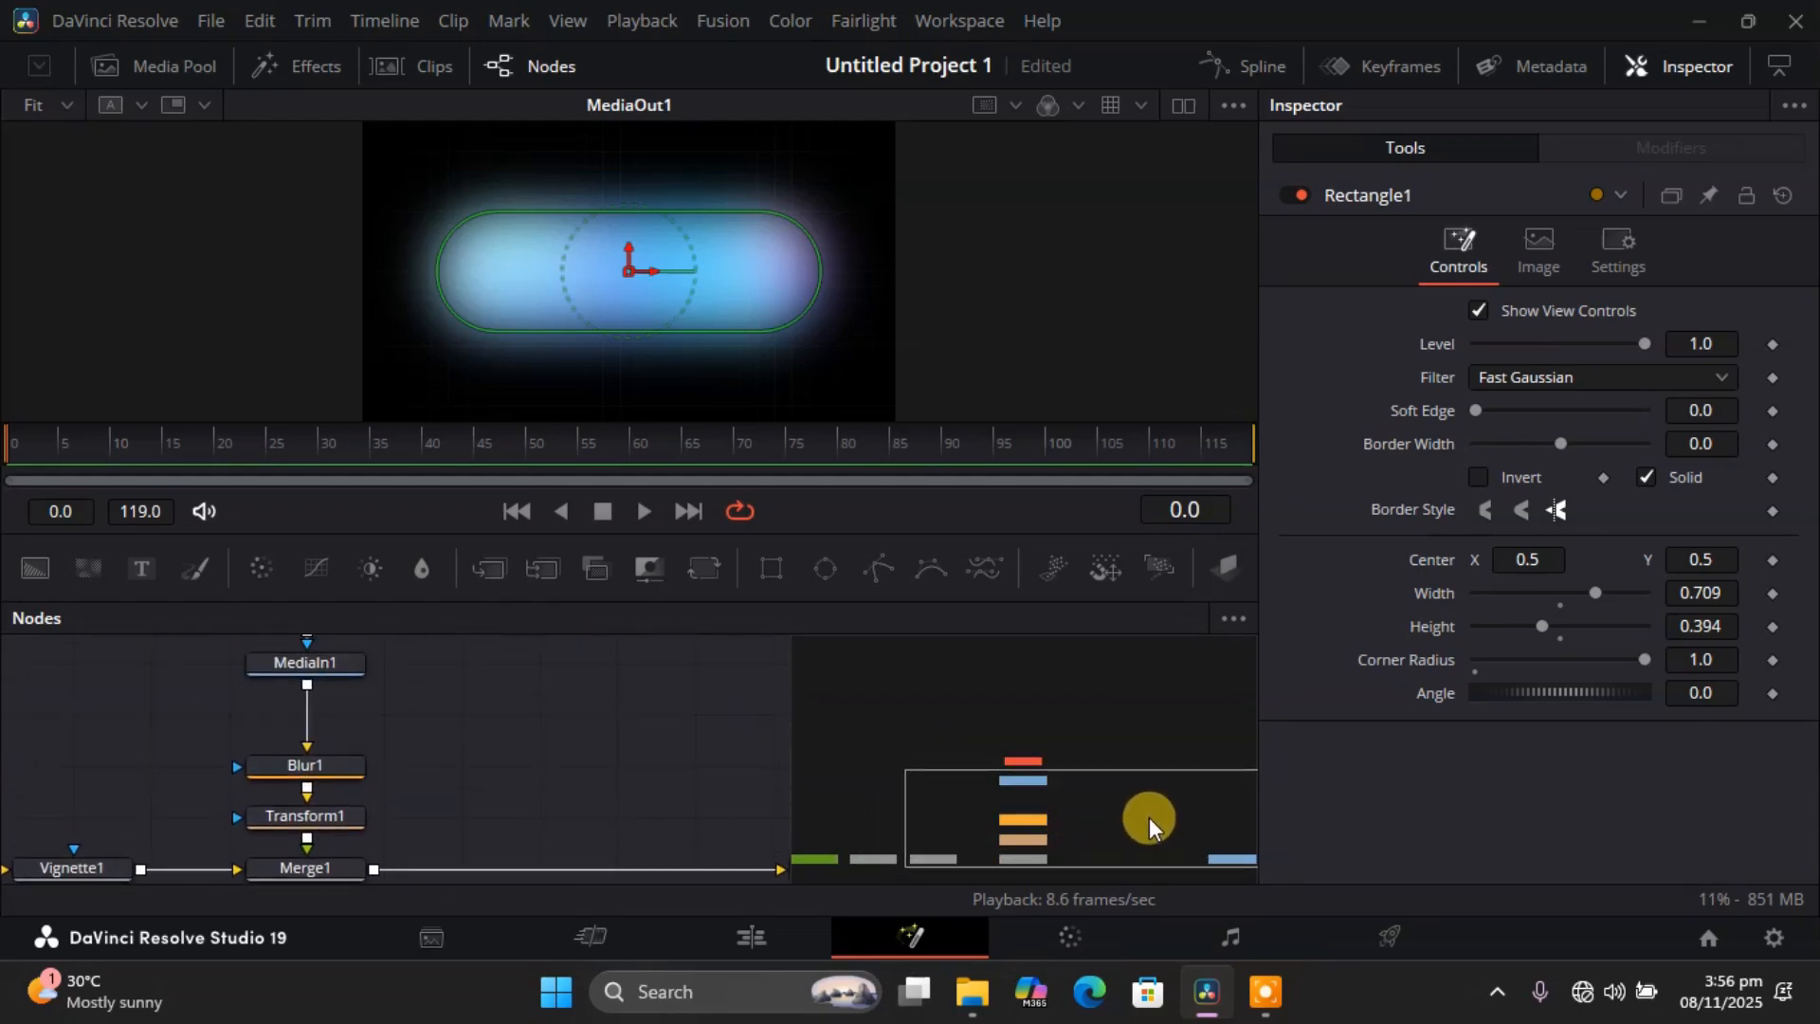
{"action": "left_click", "coordinate": [639, 763]}
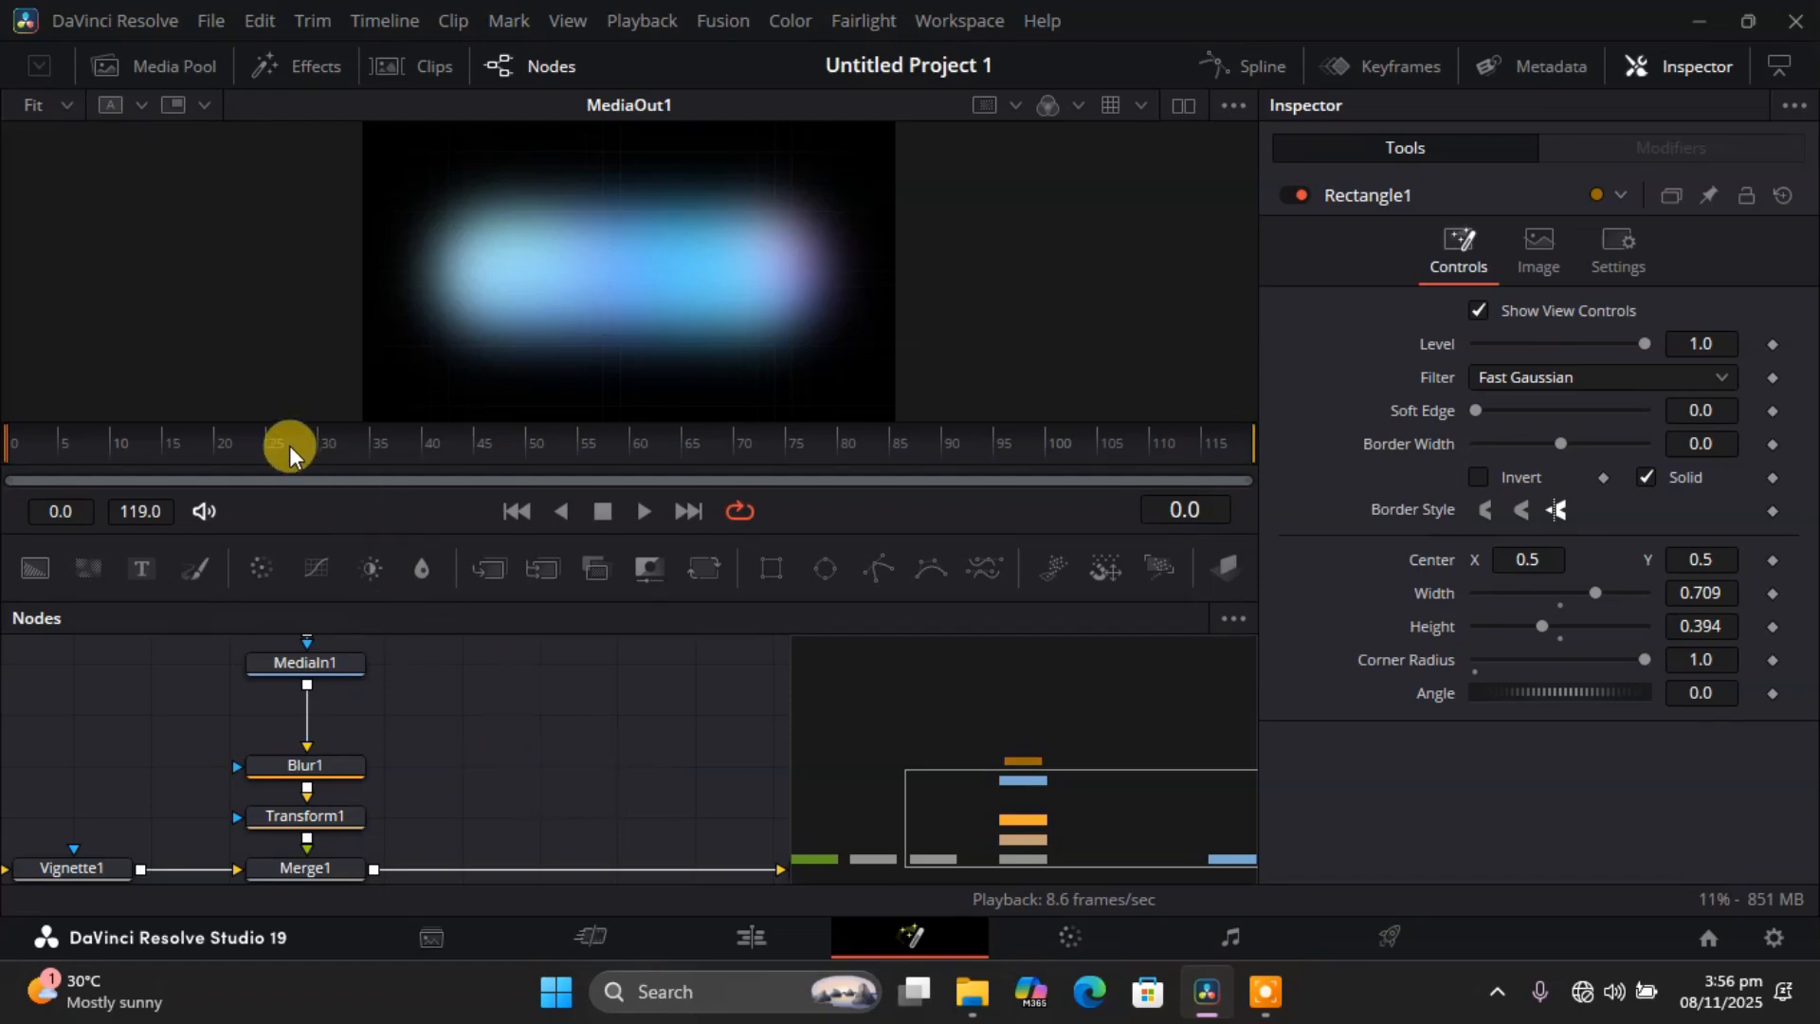
Scrub back to frame 1 and increase Transform1's size to 2.84.
{"action": "left_click_drag", "start_coordinate": [288, 442], "coordinate": [29, 491]}
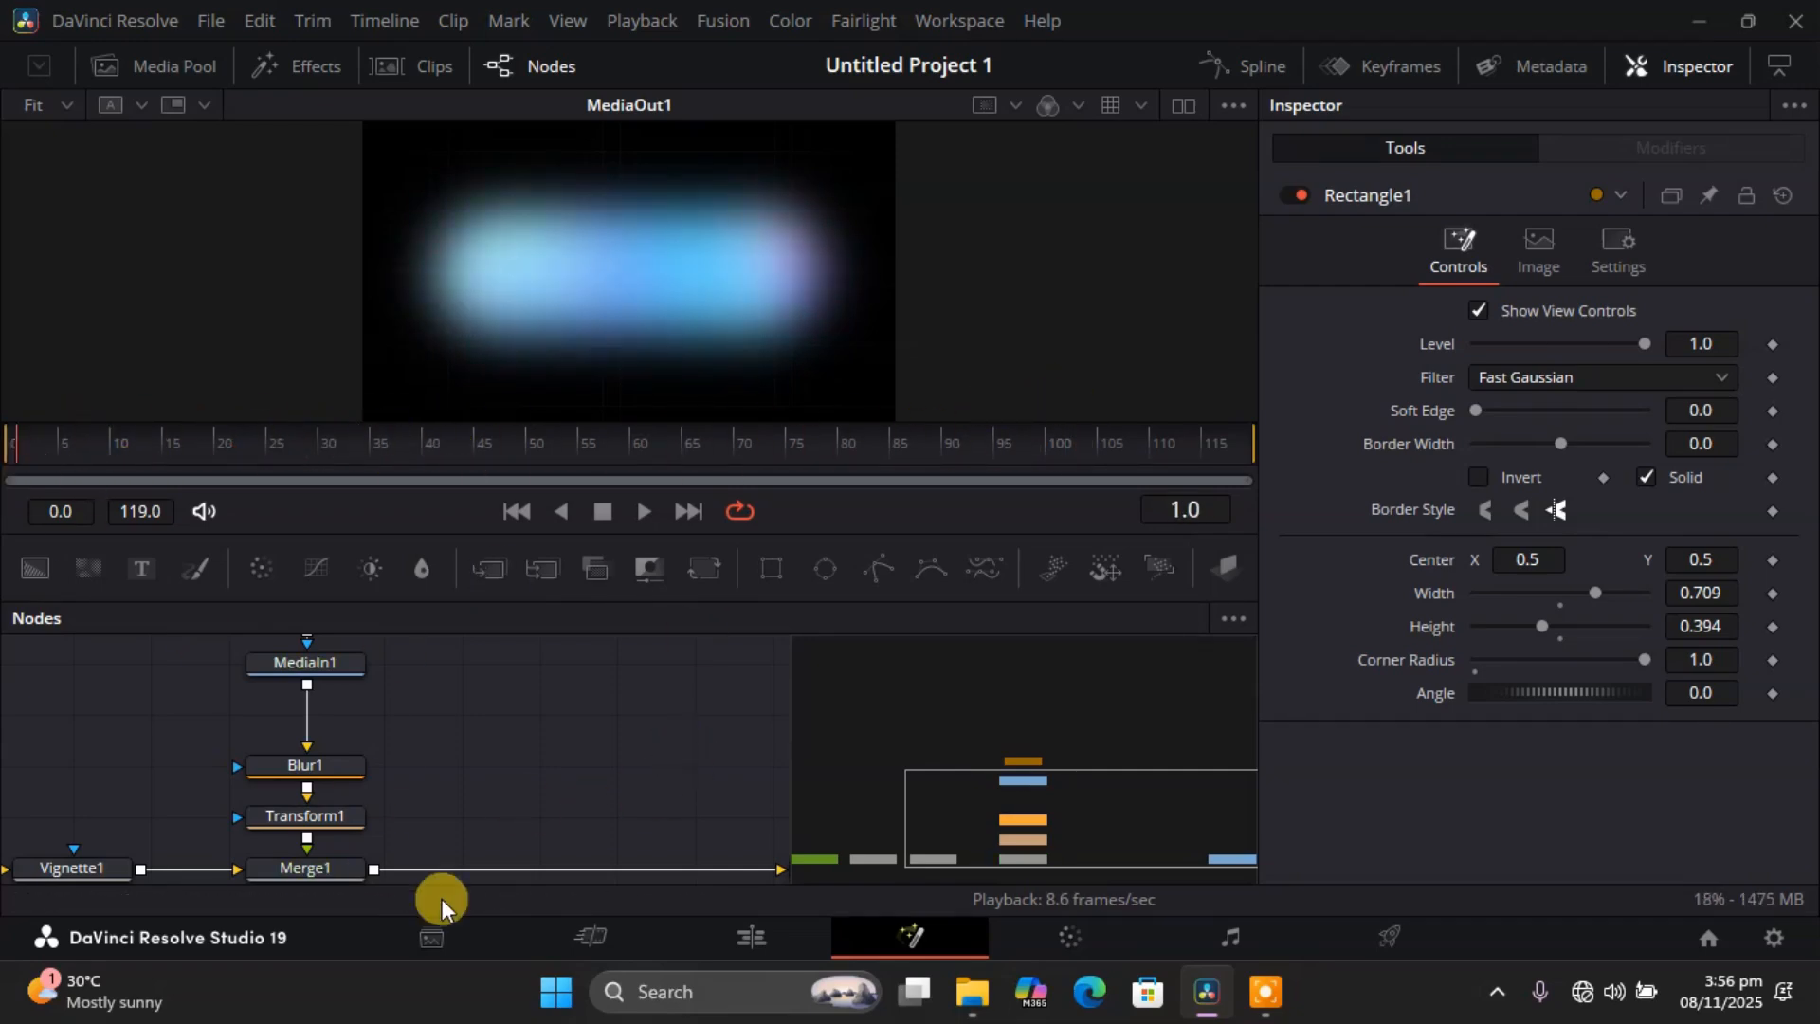
{"action": "left_click", "coordinate": [323, 821]}
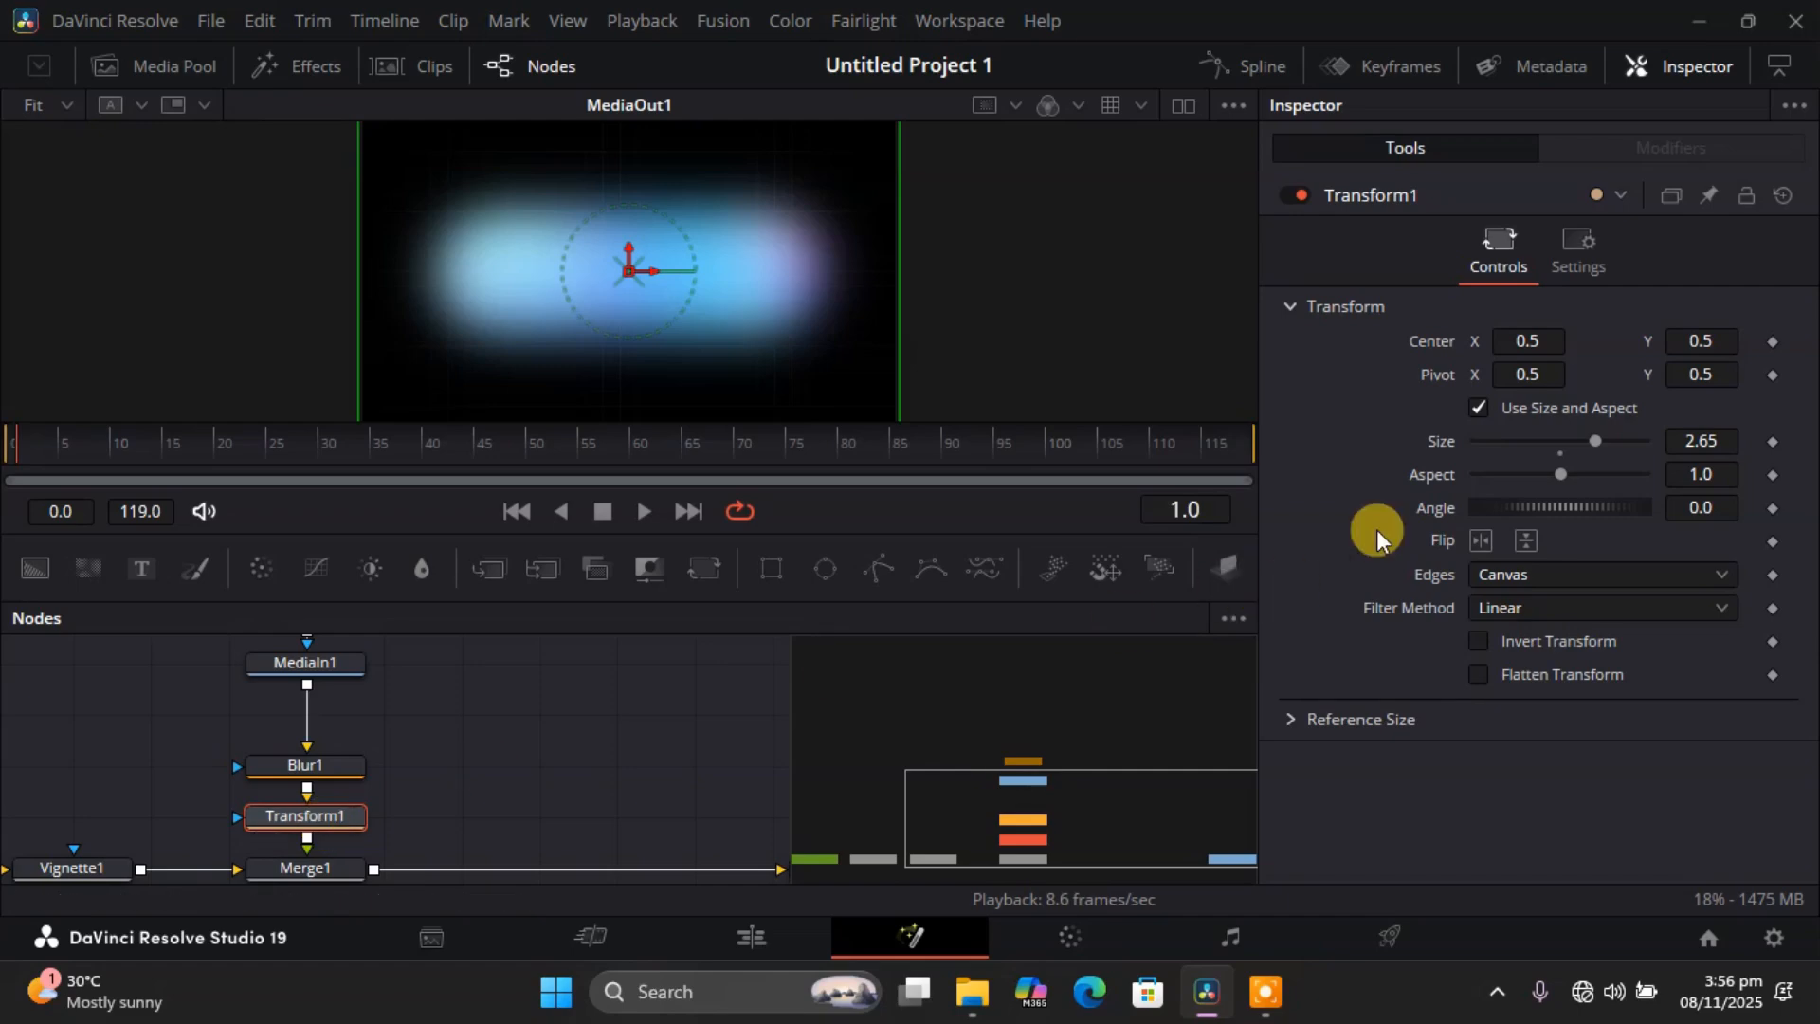
{"action": "left_click_drag", "start_coordinate": [1596, 443], "coordinate": [1599, 446]}
{"action": "left_click", "coordinate": [567, 766]}
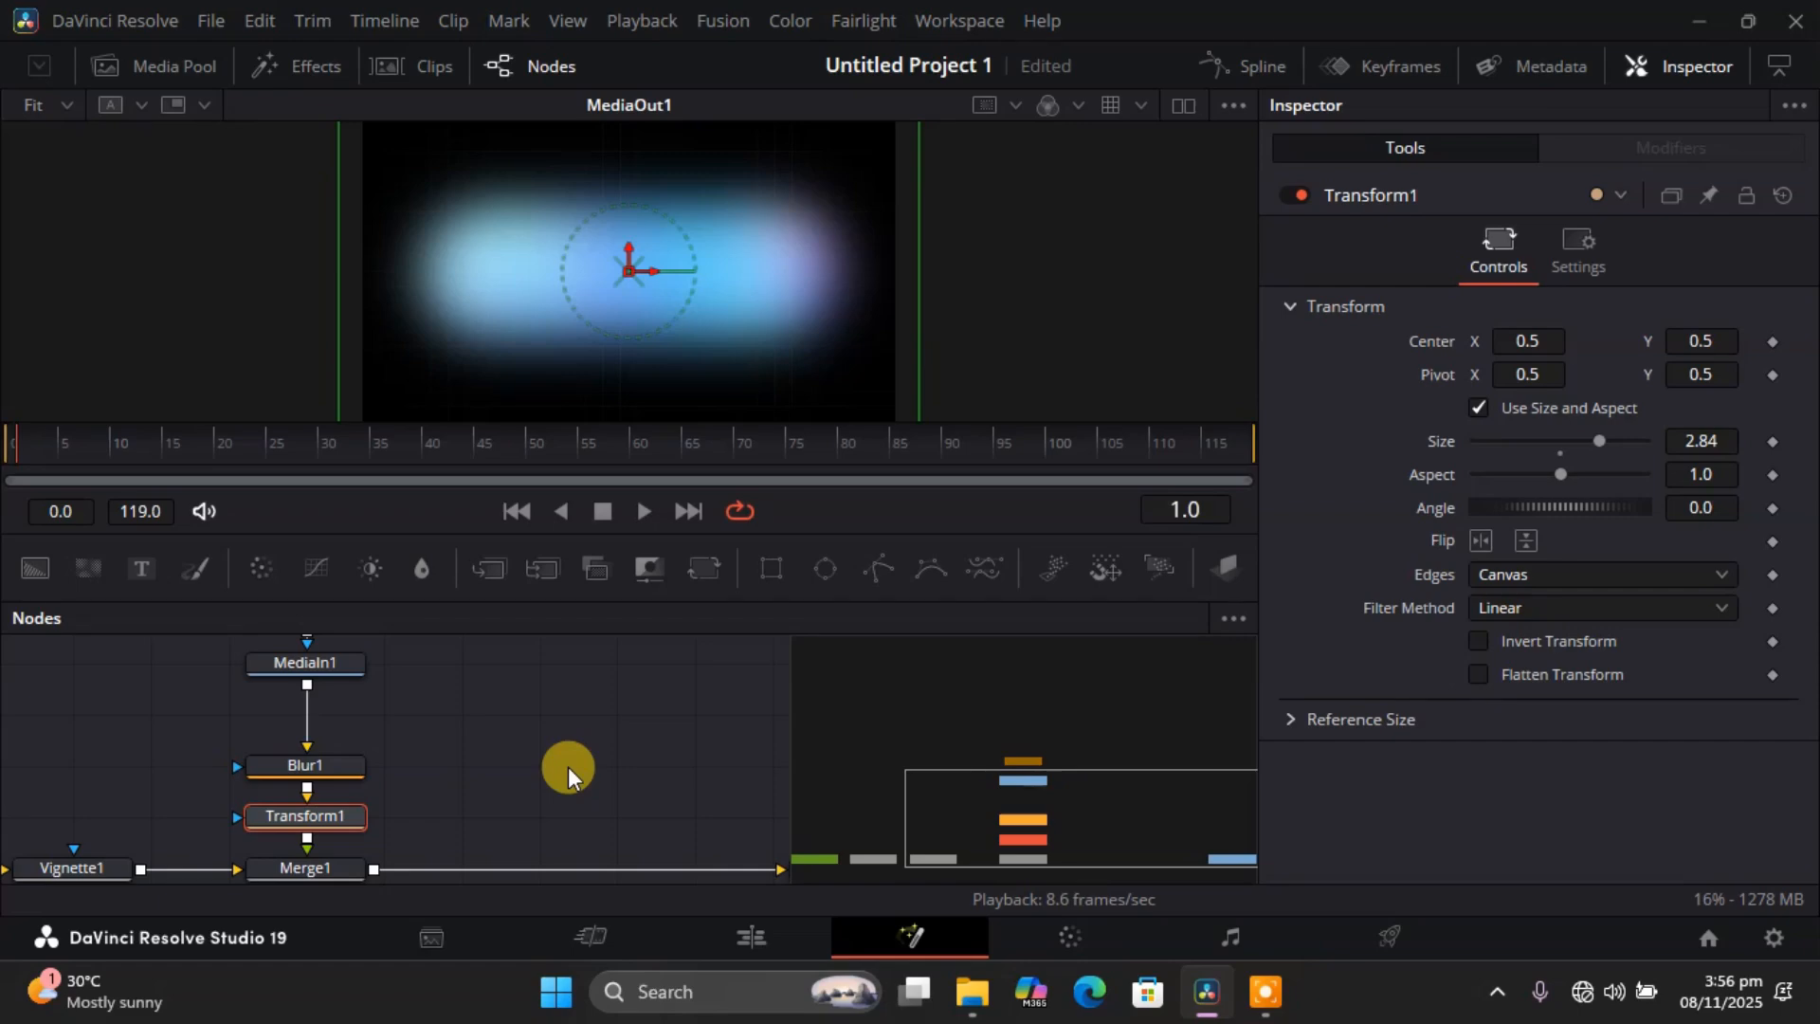
{"action": "left_click", "coordinate": [567, 766]}
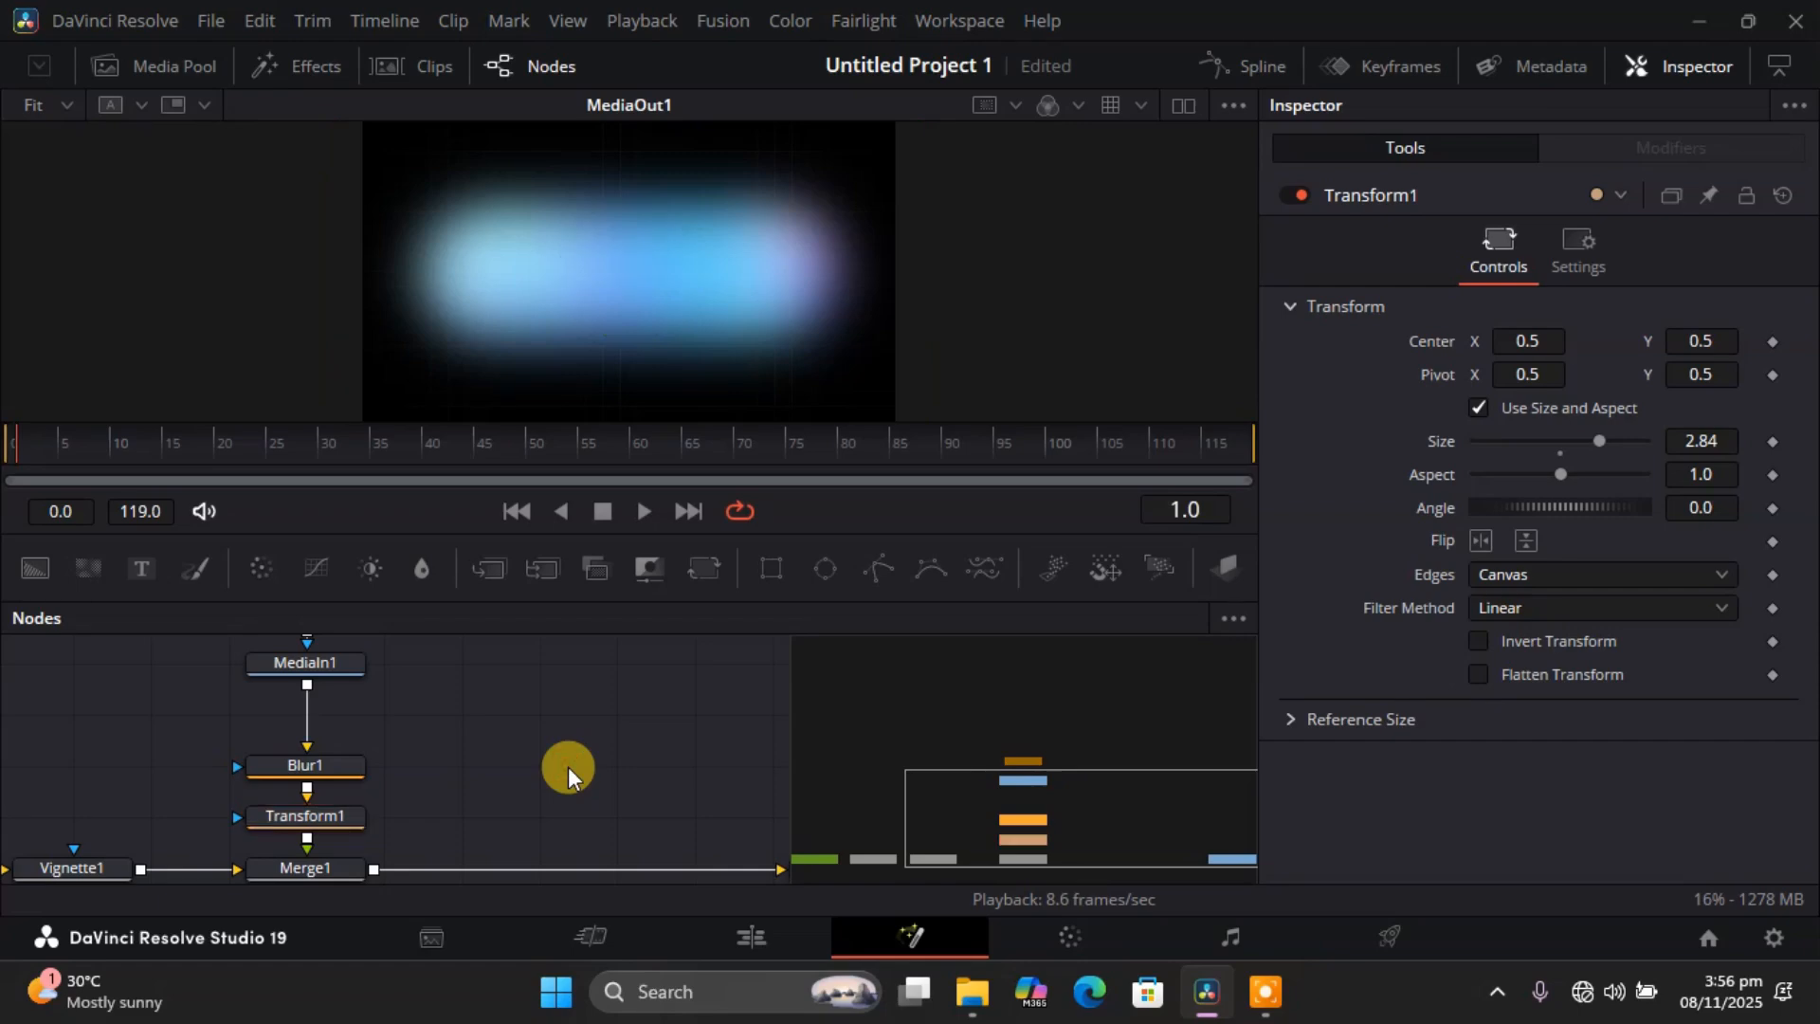
Insert a second Merge node between Merge1 and MediaOut1, spaced slightly away from Merge1.
{"action": "left_click", "coordinate": [340, 863]}
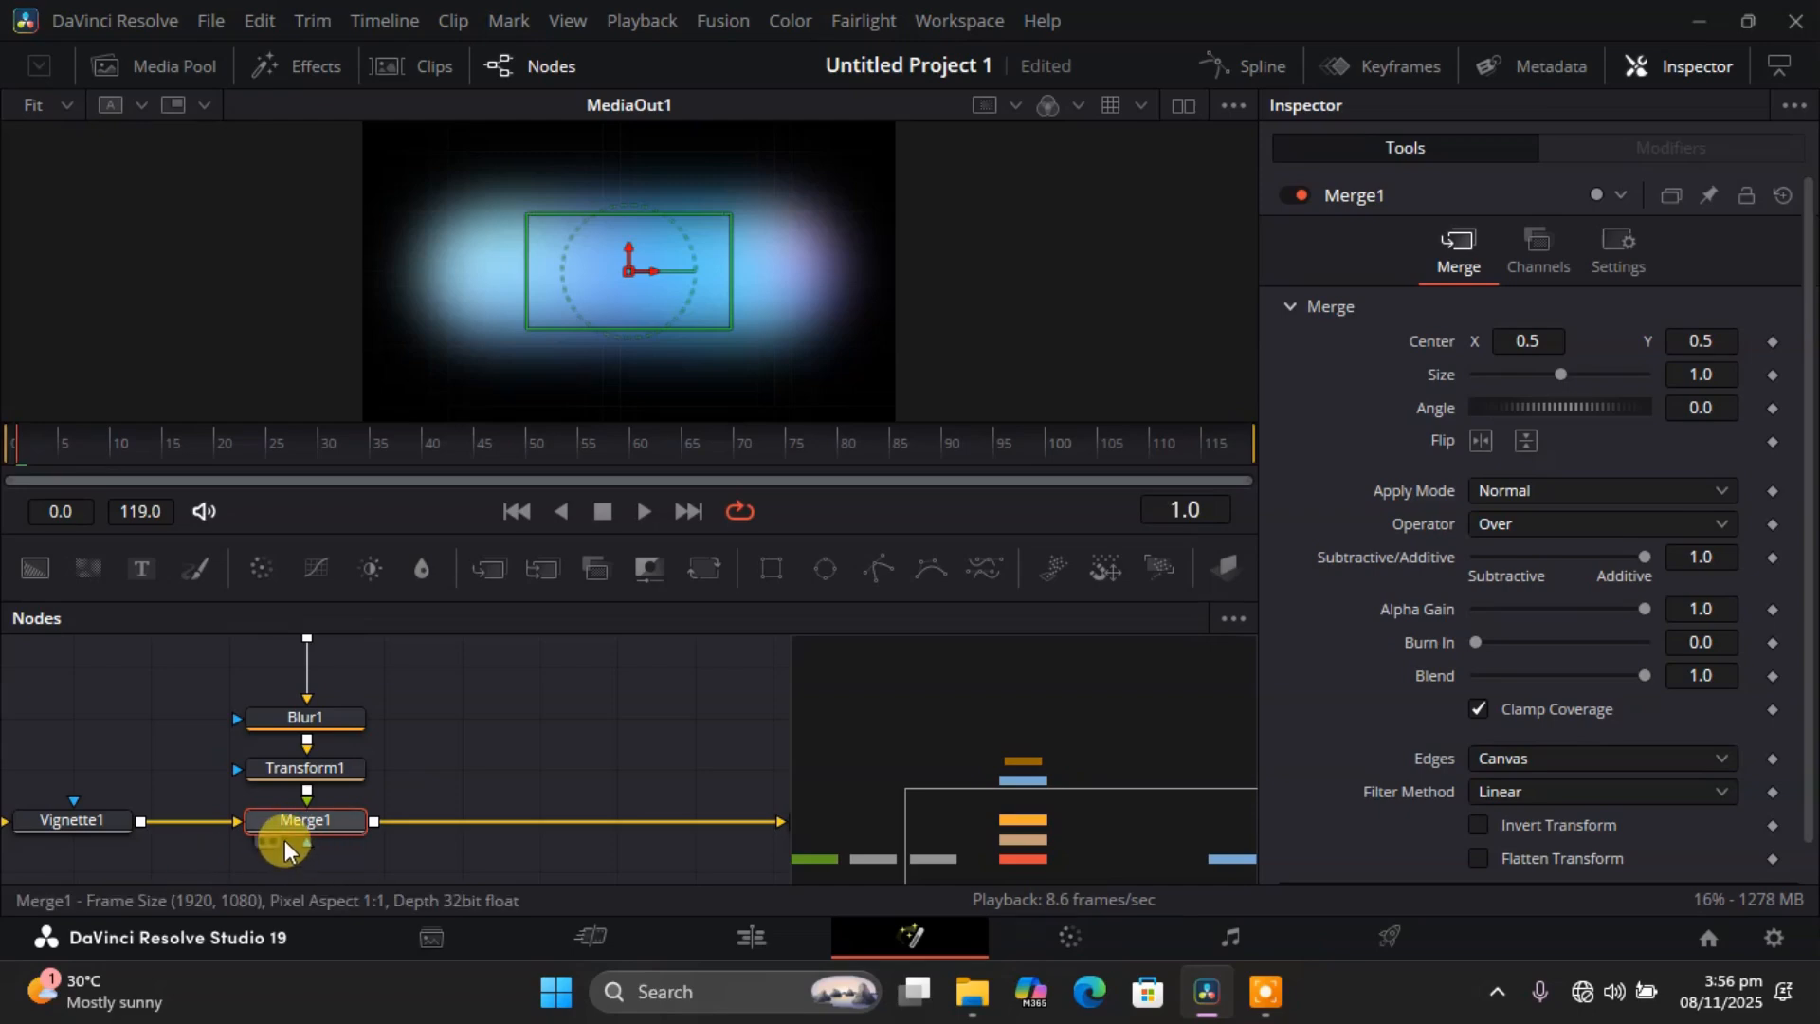
{"action": "key", "text": "shift+space"}
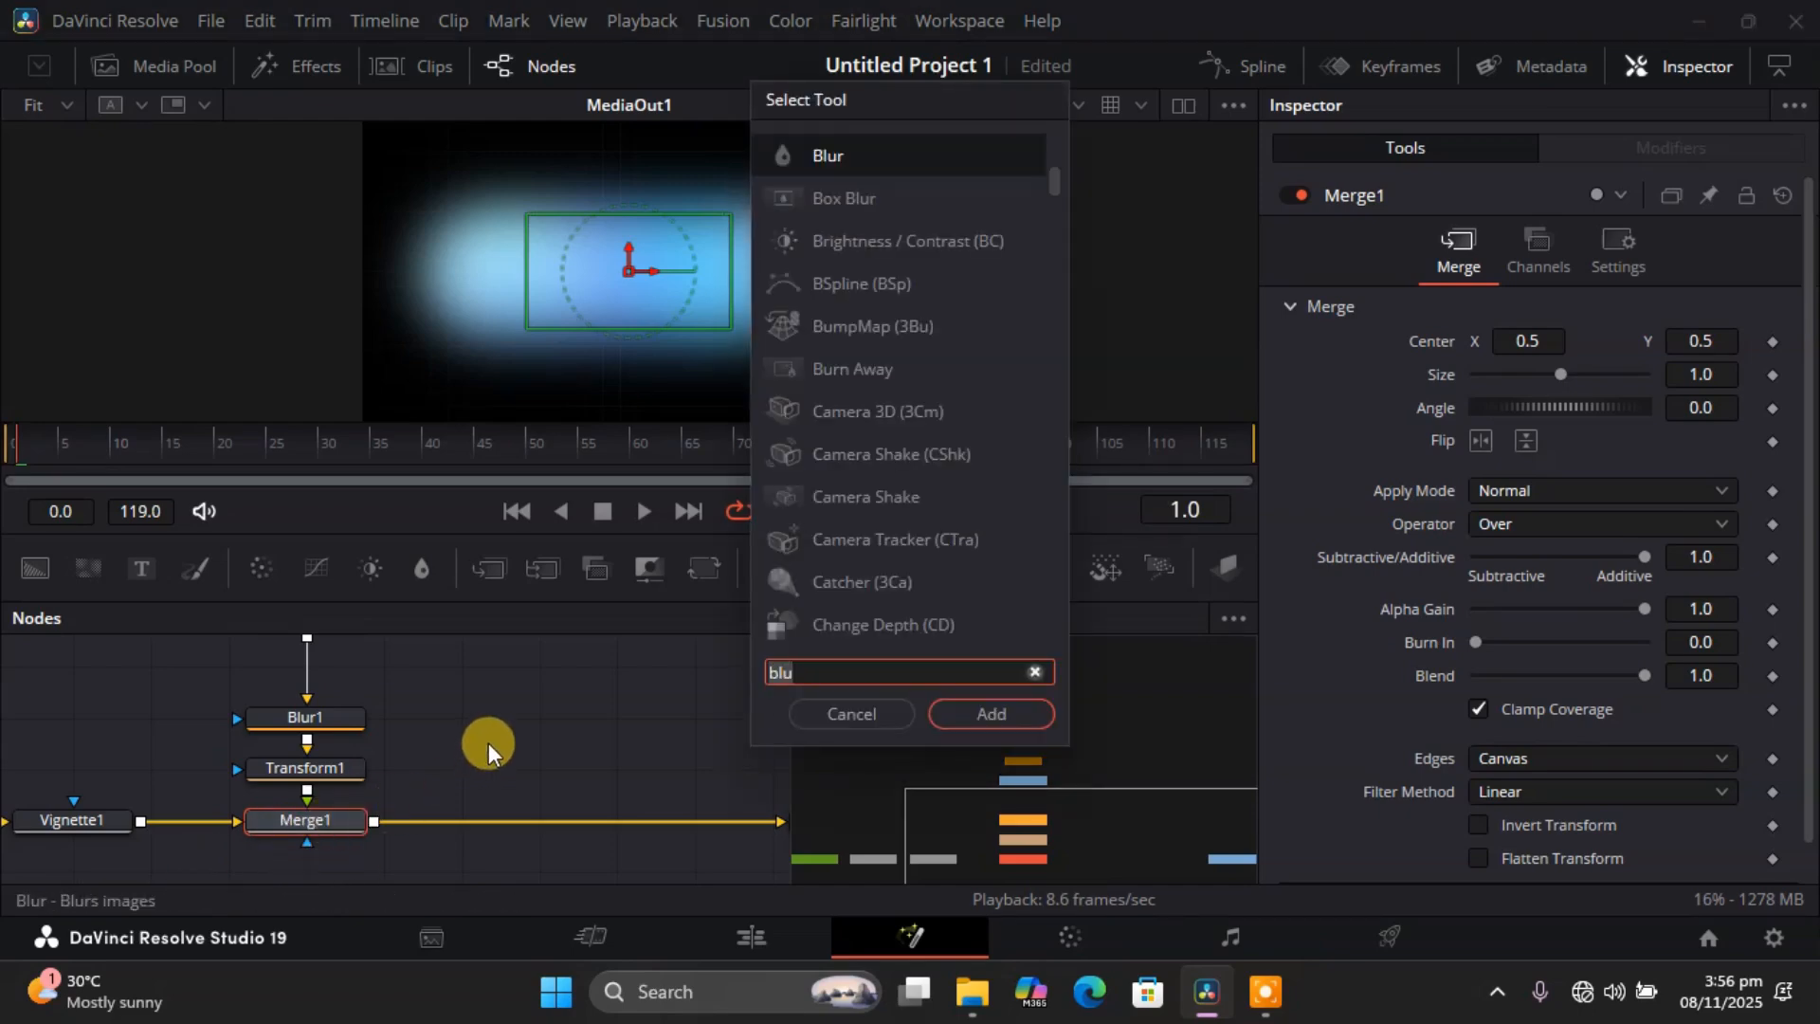
{"action": "key", "text": "BackSpace"}
{"action": "type", "text": "merg"}
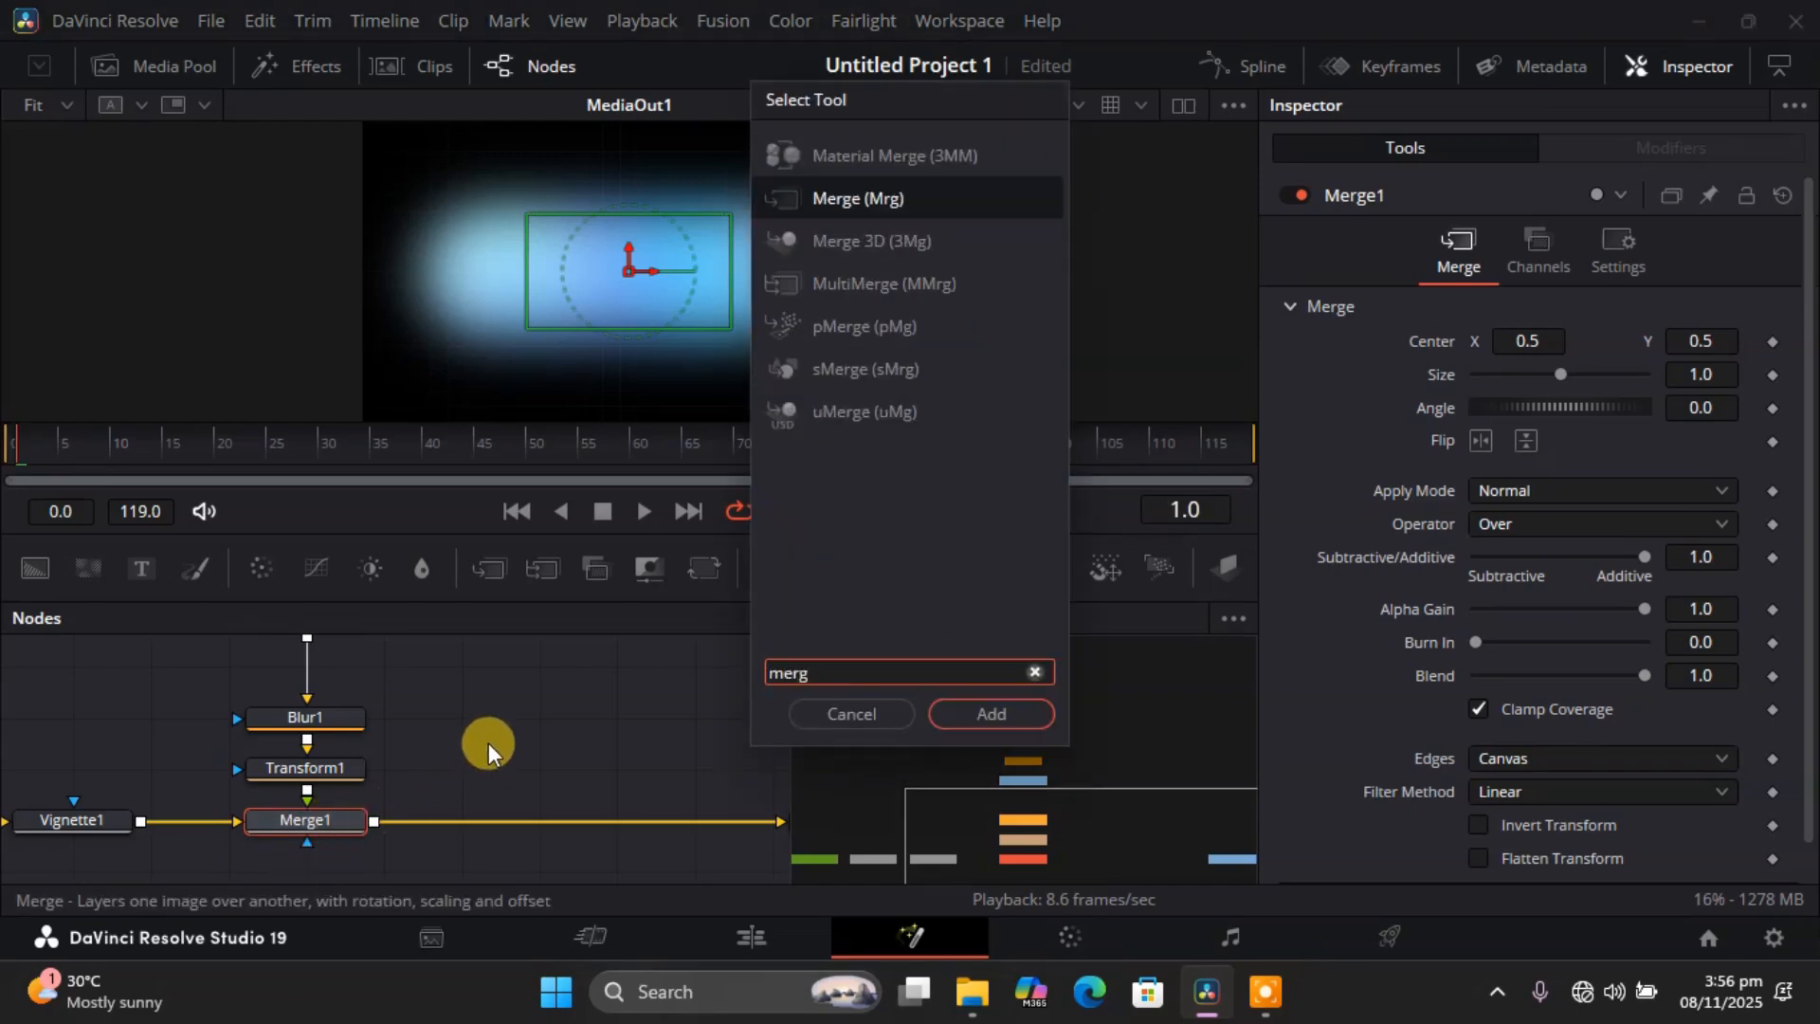
{"action": "key", "text": "Return"}
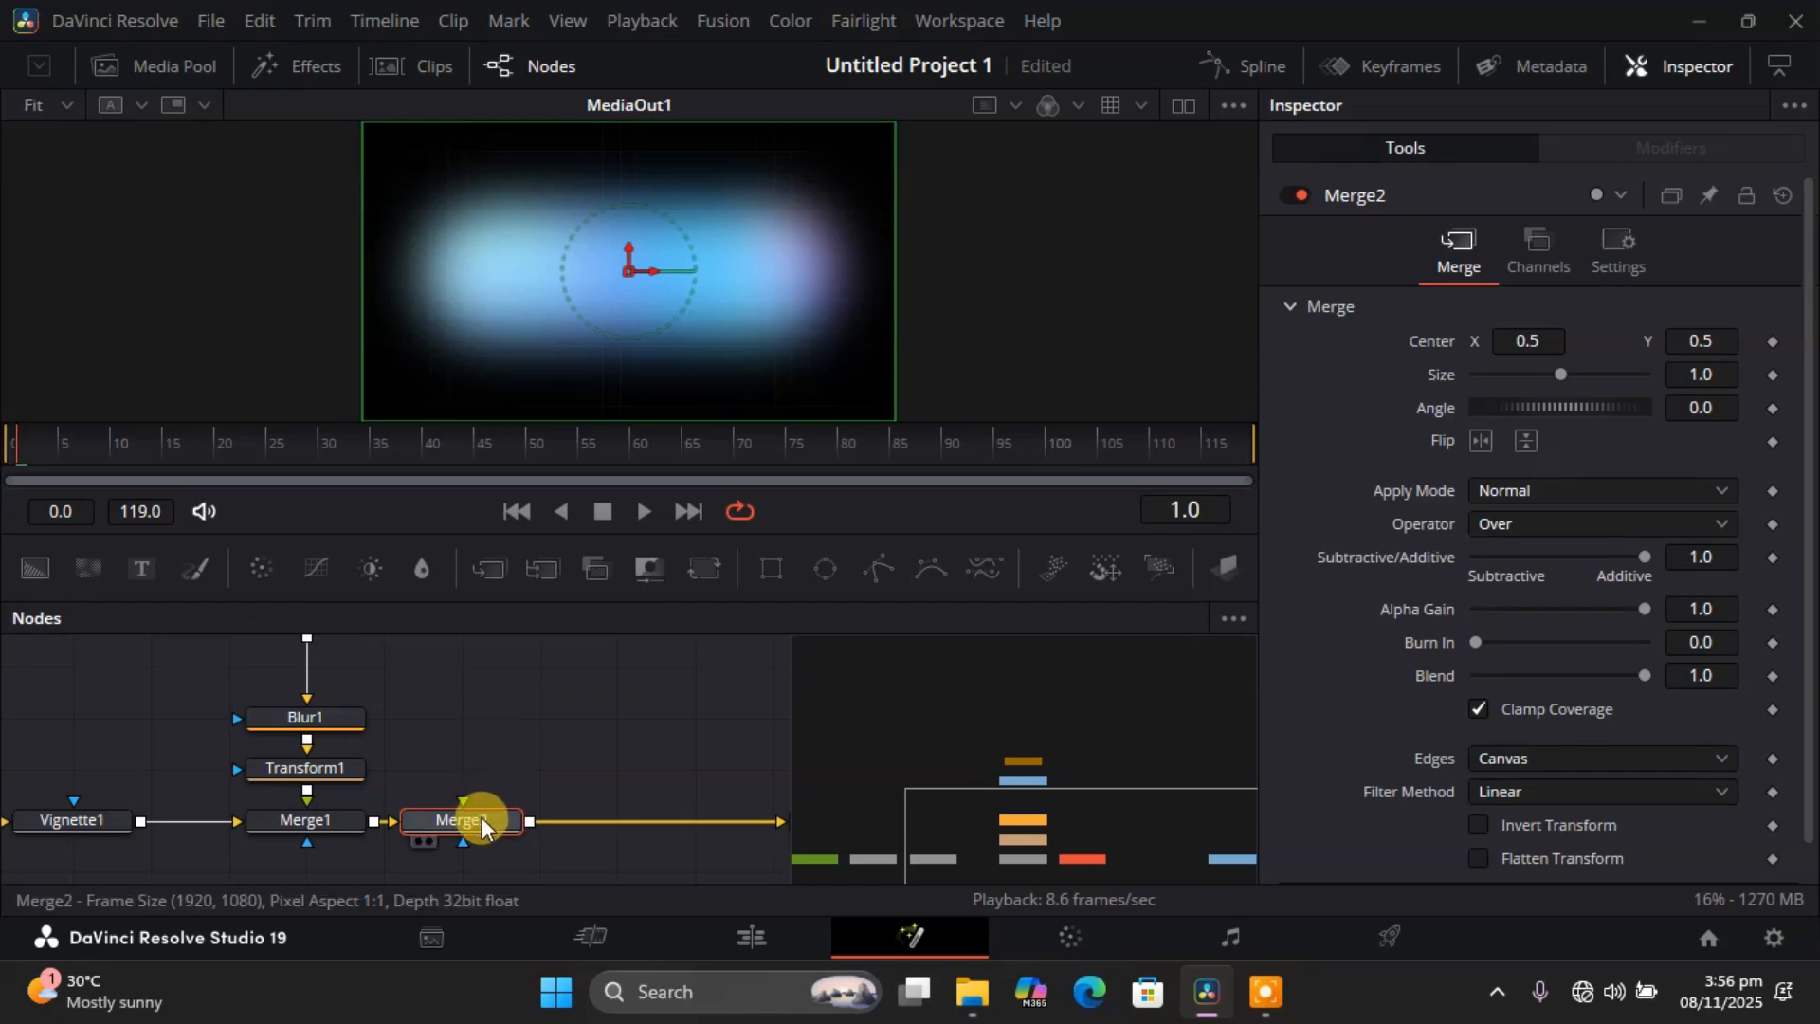
{"action": "left_click_drag", "start_coordinate": [481, 817], "coordinate": [531, 820]}
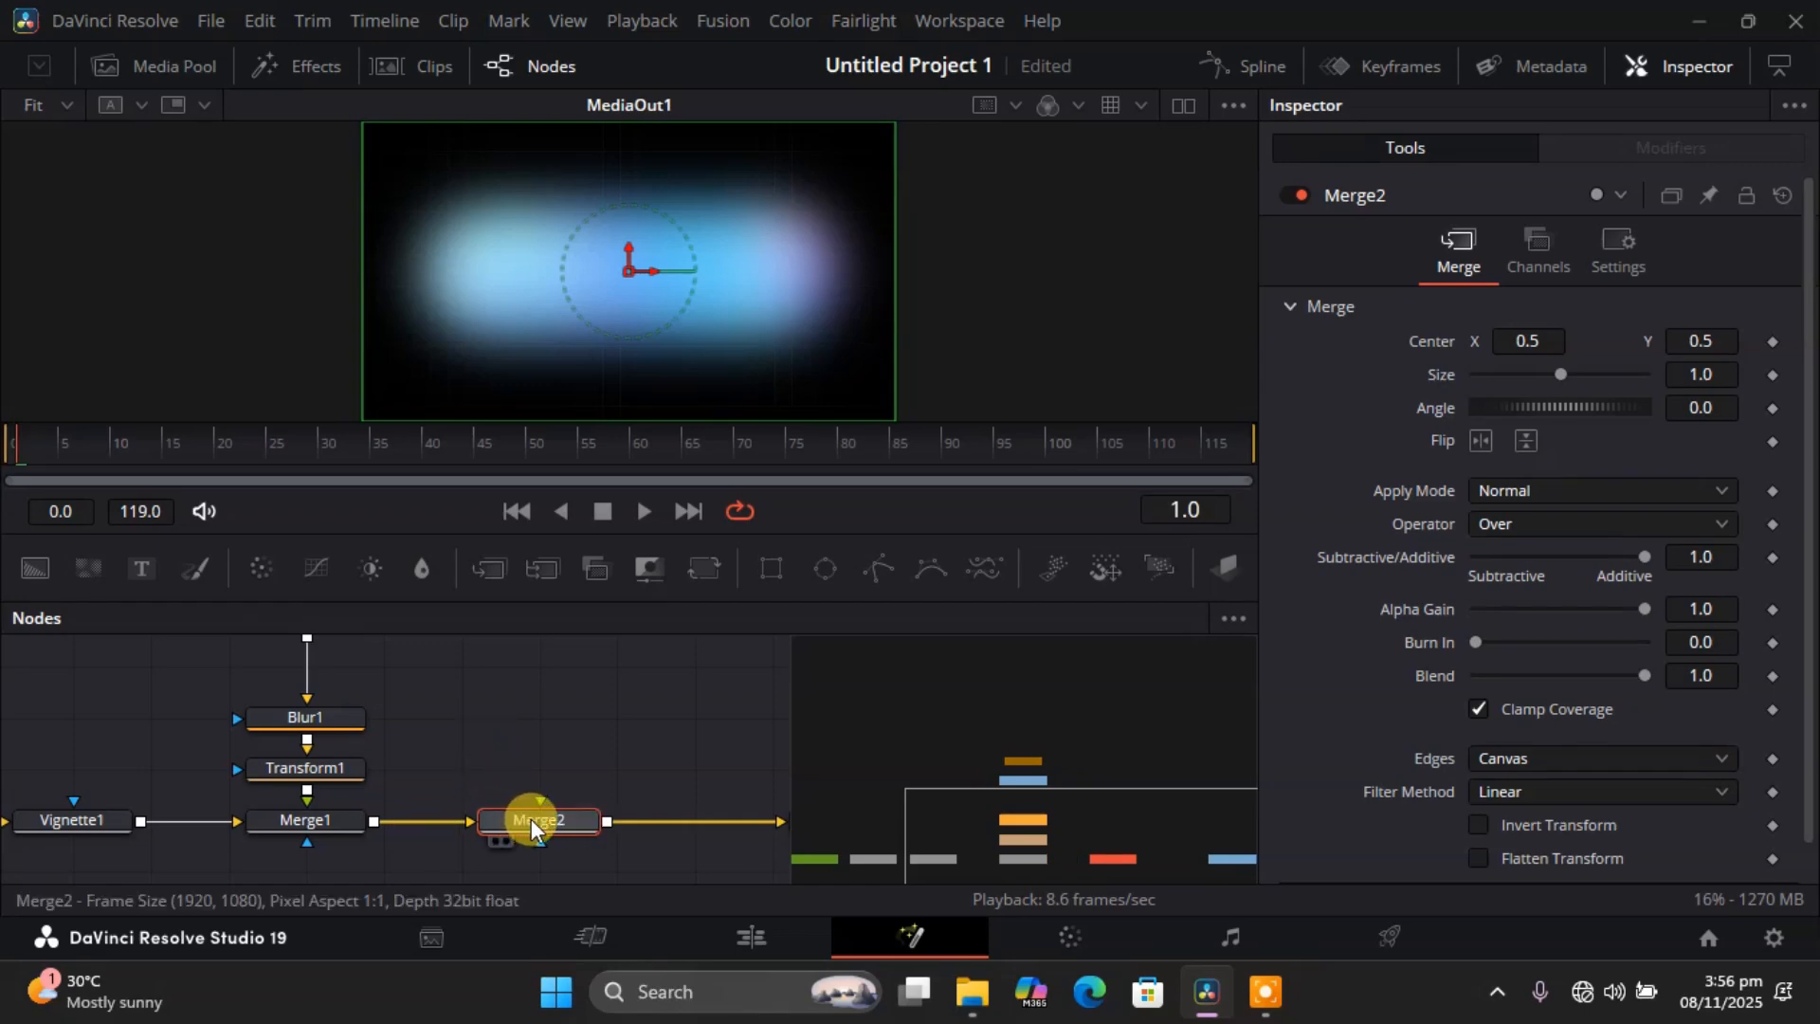
{"action": "left_click", "coordinate": [542, 730]}
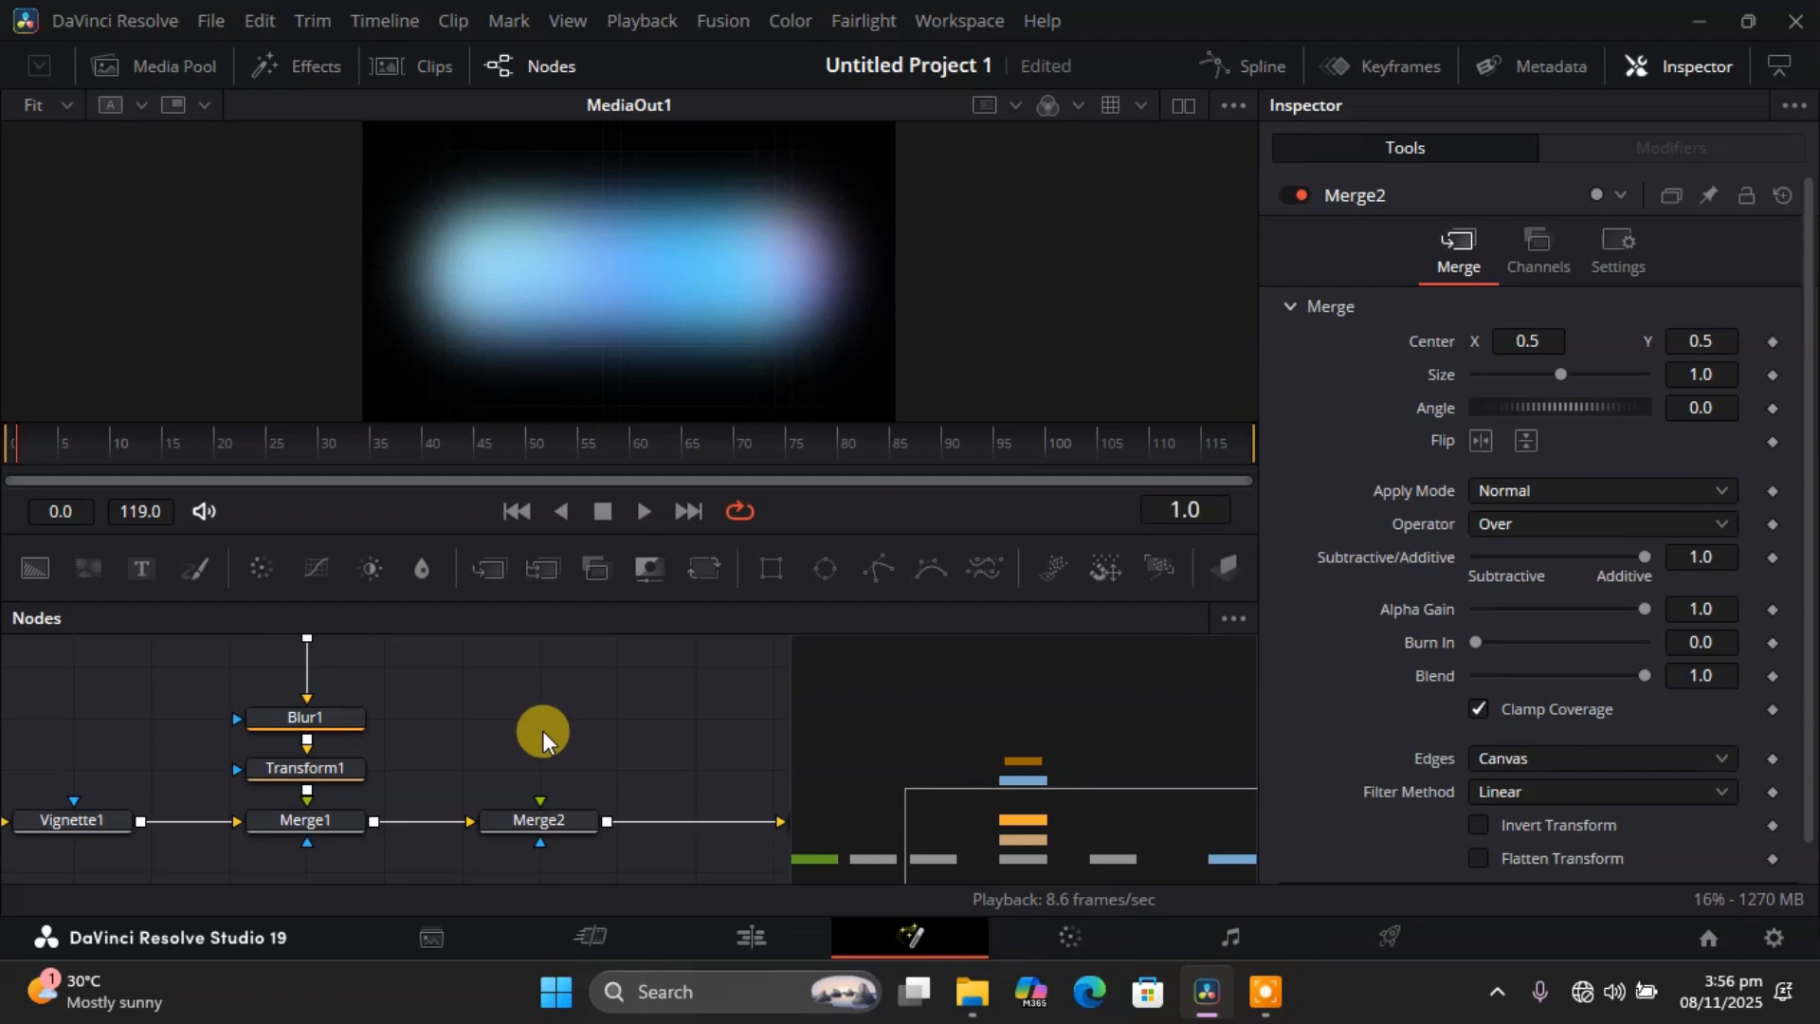
Add a Displace node above Merge2, feed it from Merge1's output and connect it to Merge2's foreground.
{"action": "key", "text": "shift+space"}
{"action": "key", "text": "BackSpace"}
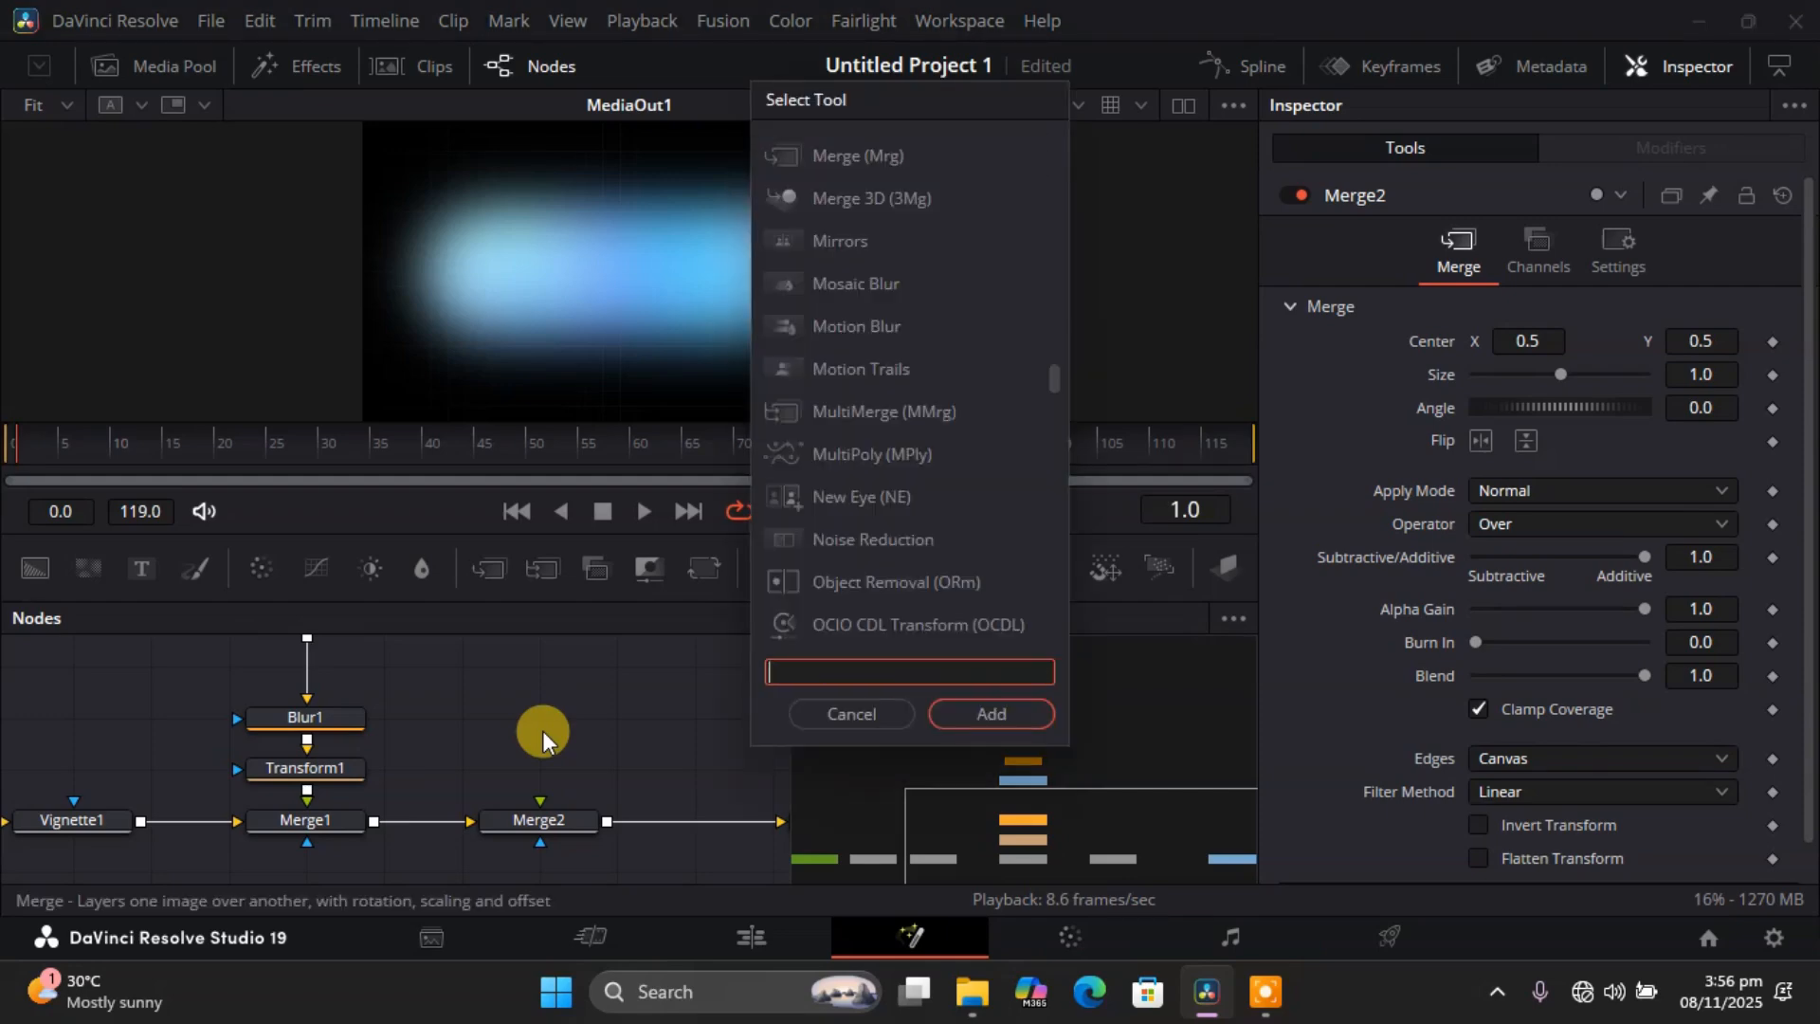
{"action": "type", "text": "displ"}
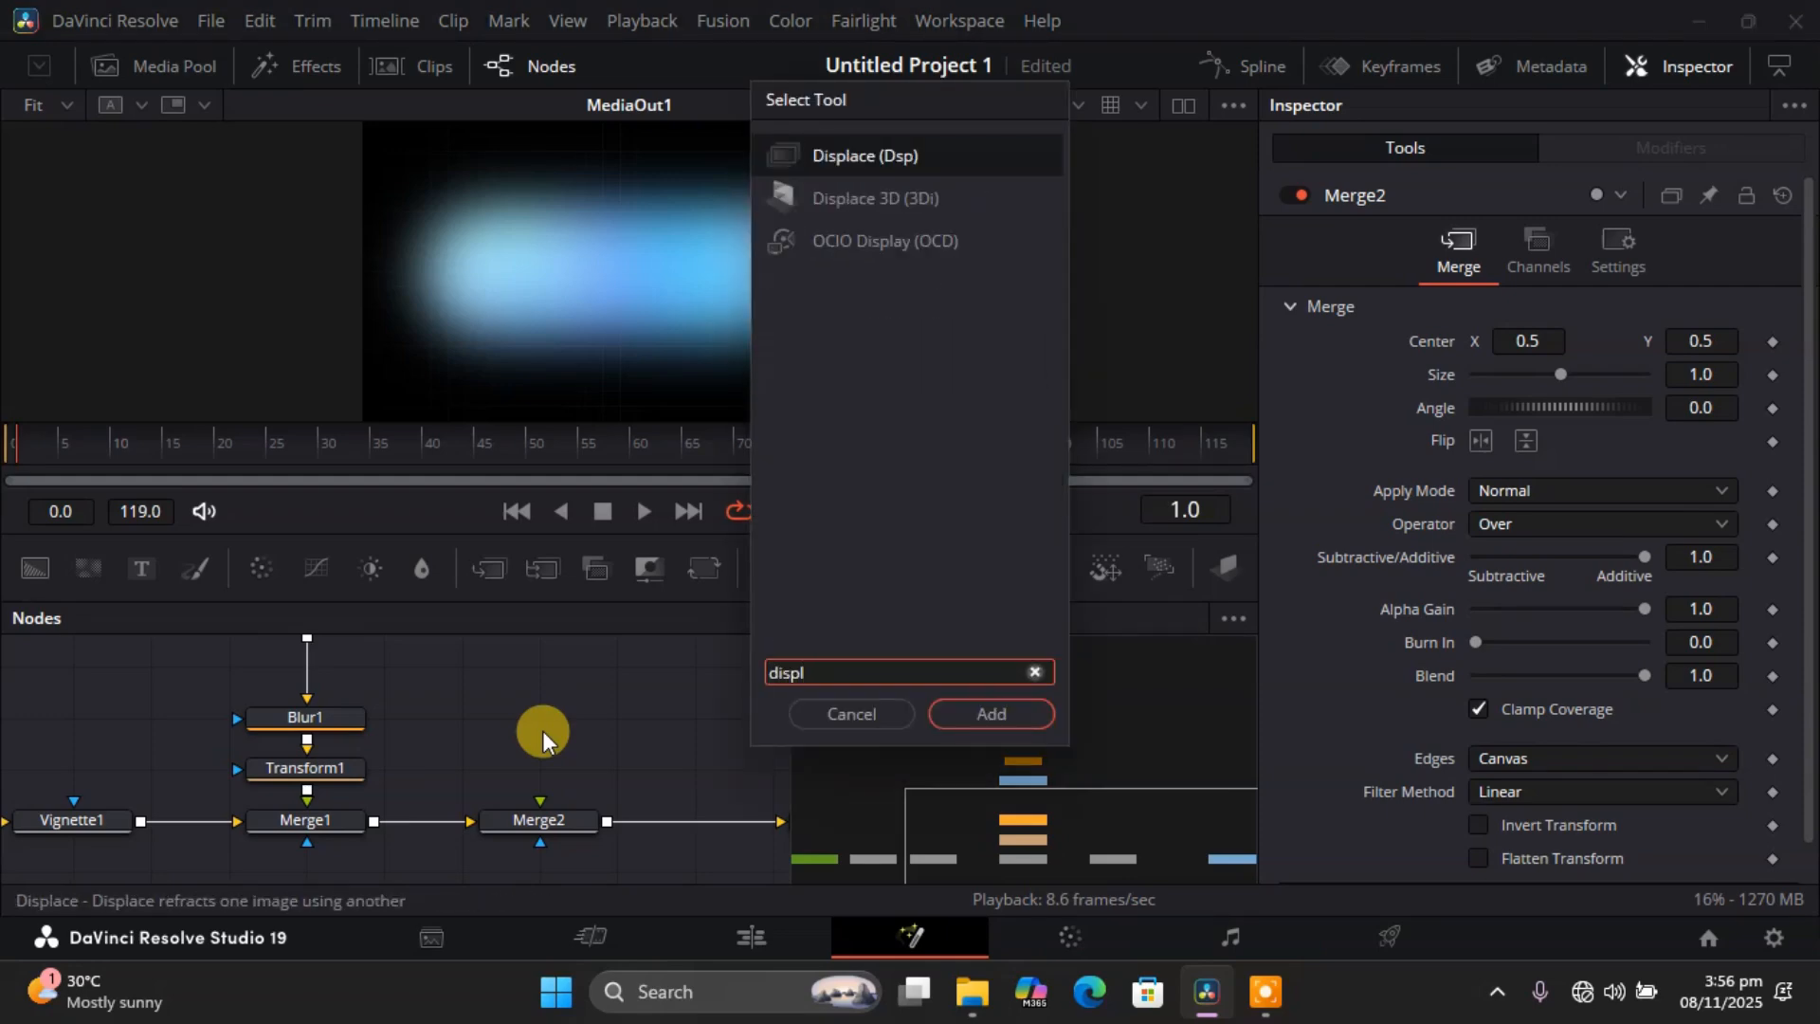
{"action": "left_click", "coordinate": [953, 711]}
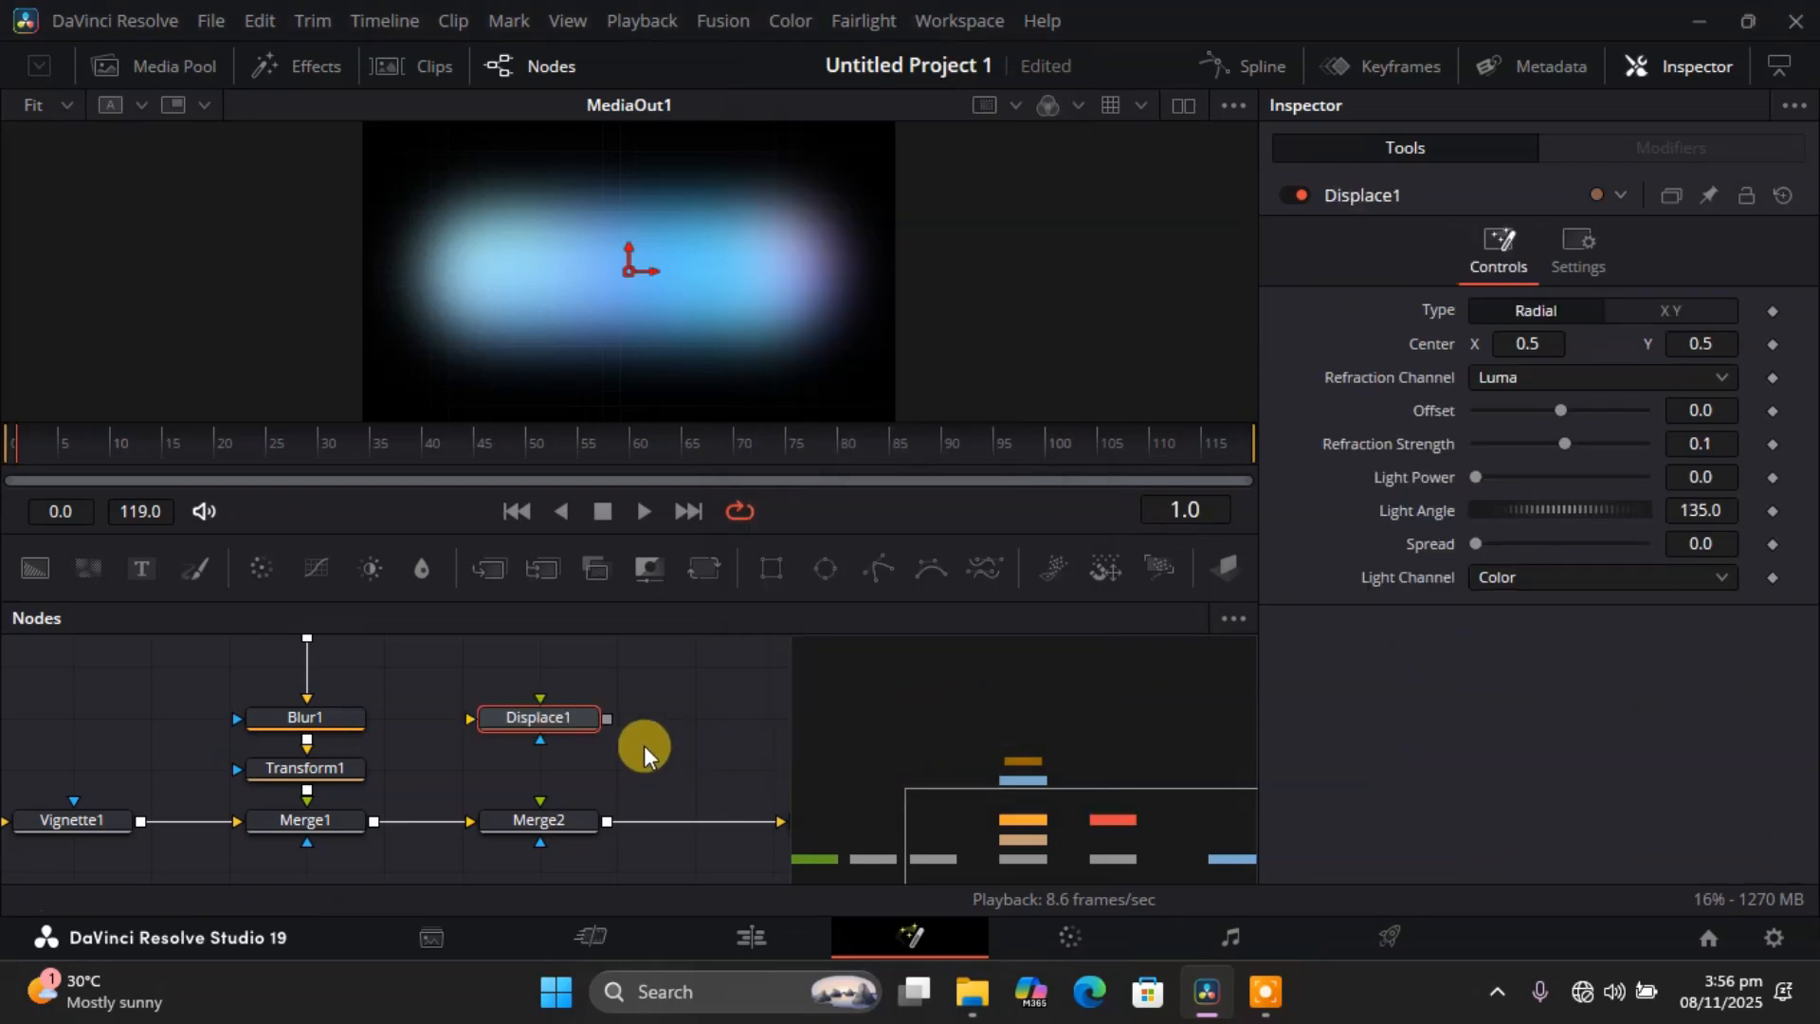
{"action": "left_click_drag", "start_coordinate": [605, 718], "coordinate": [538, 804]}
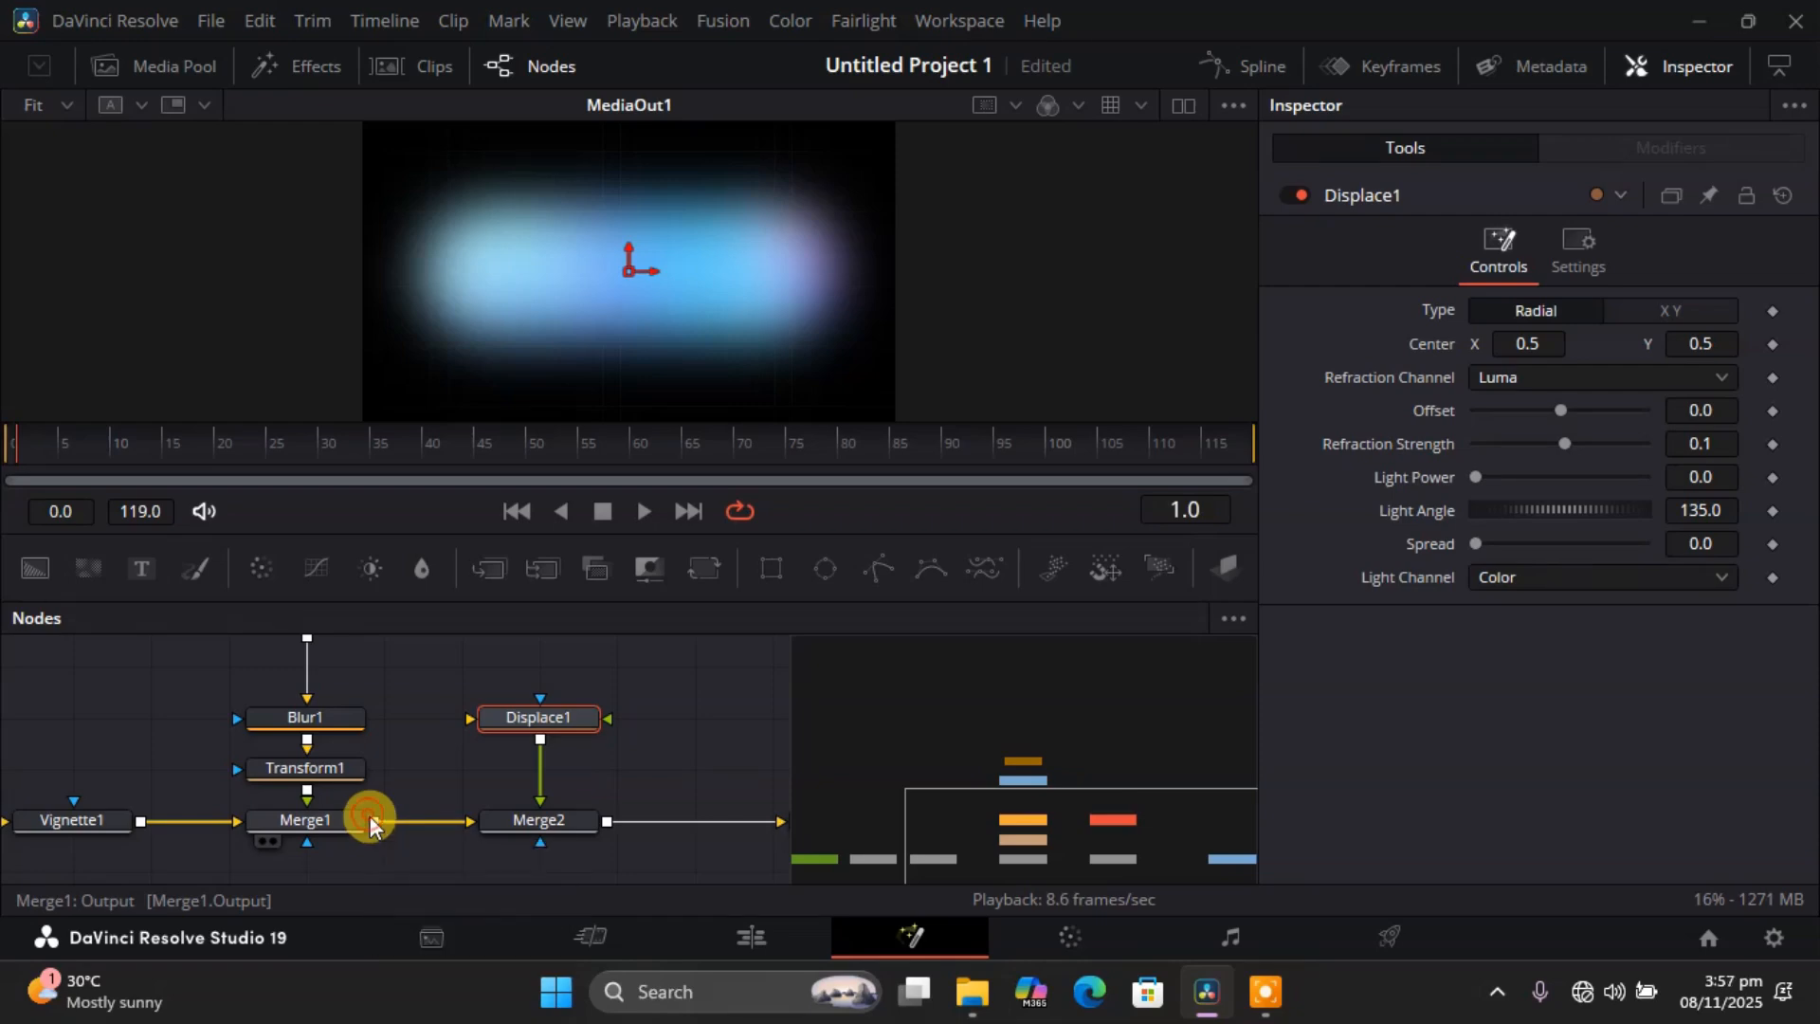
{"action": "left_click_drag", "start_coordinate": [370, 816], "coordinate": [472, 718]}
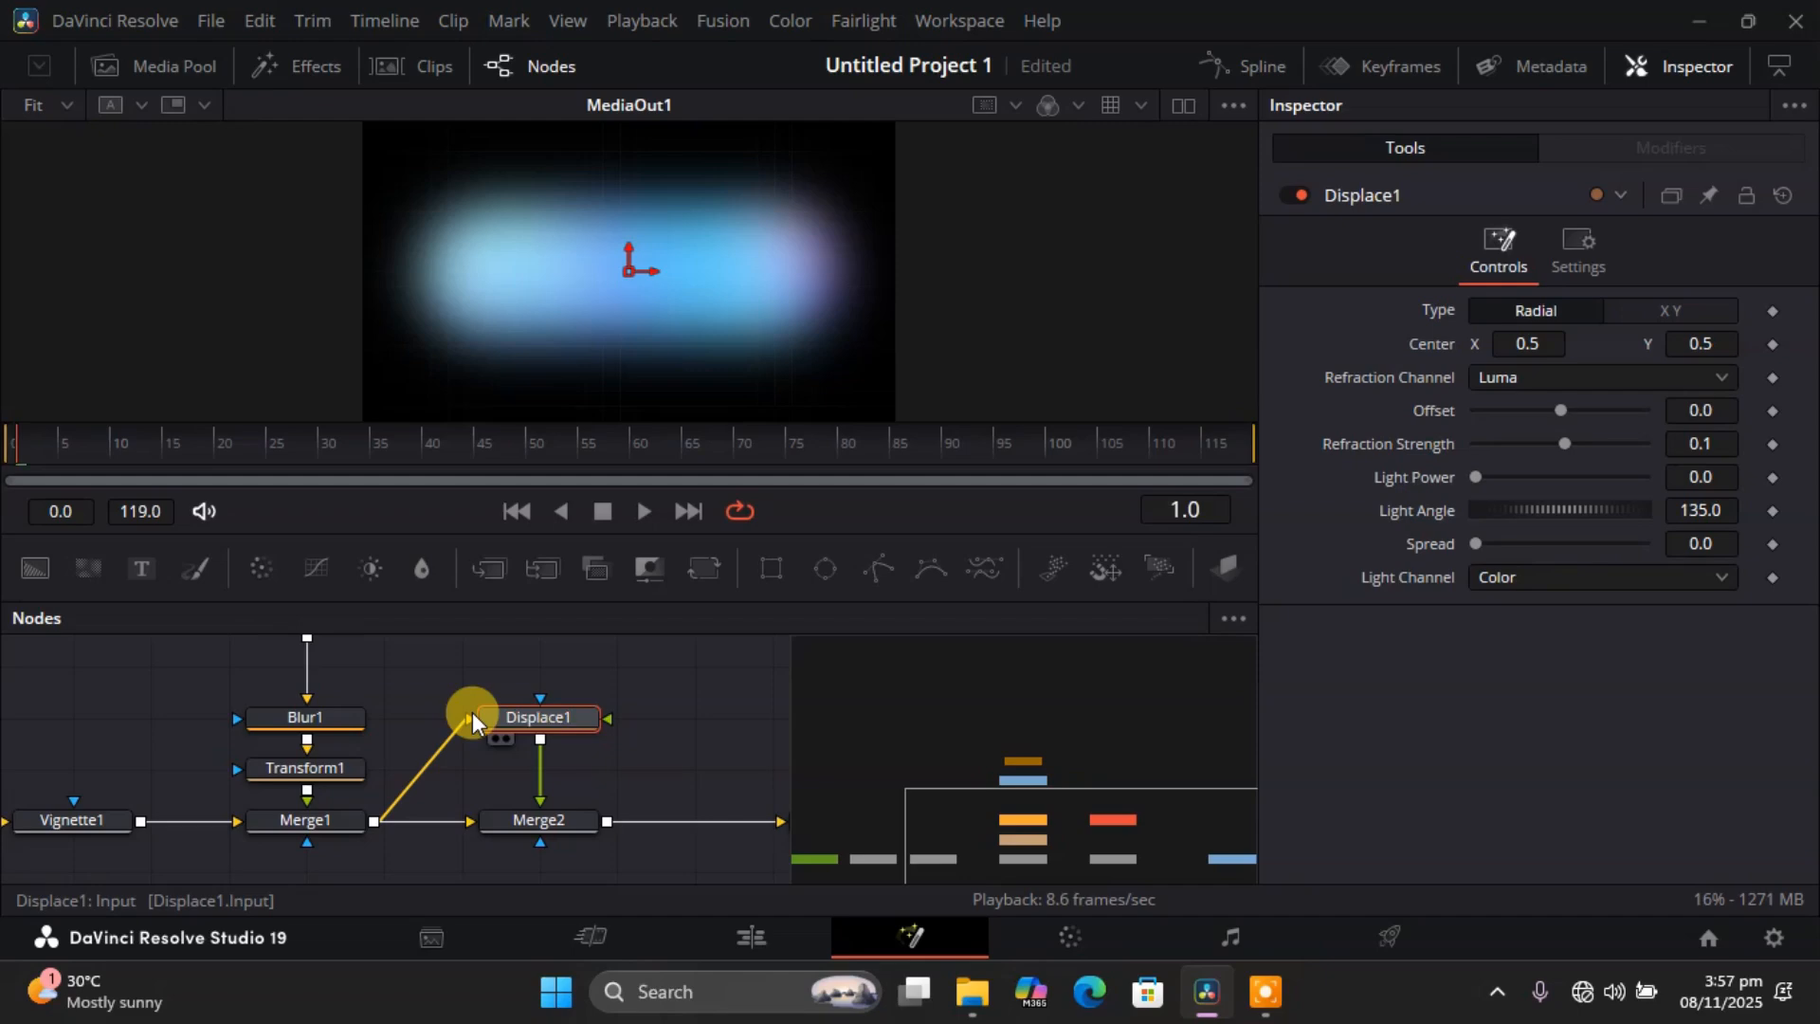
Add a Rectangle mask beside Displace1 and connect it to Displace1's foreground and Merge2's effect mask.
{"action": "left_click", "coordinate": [681, 785]}
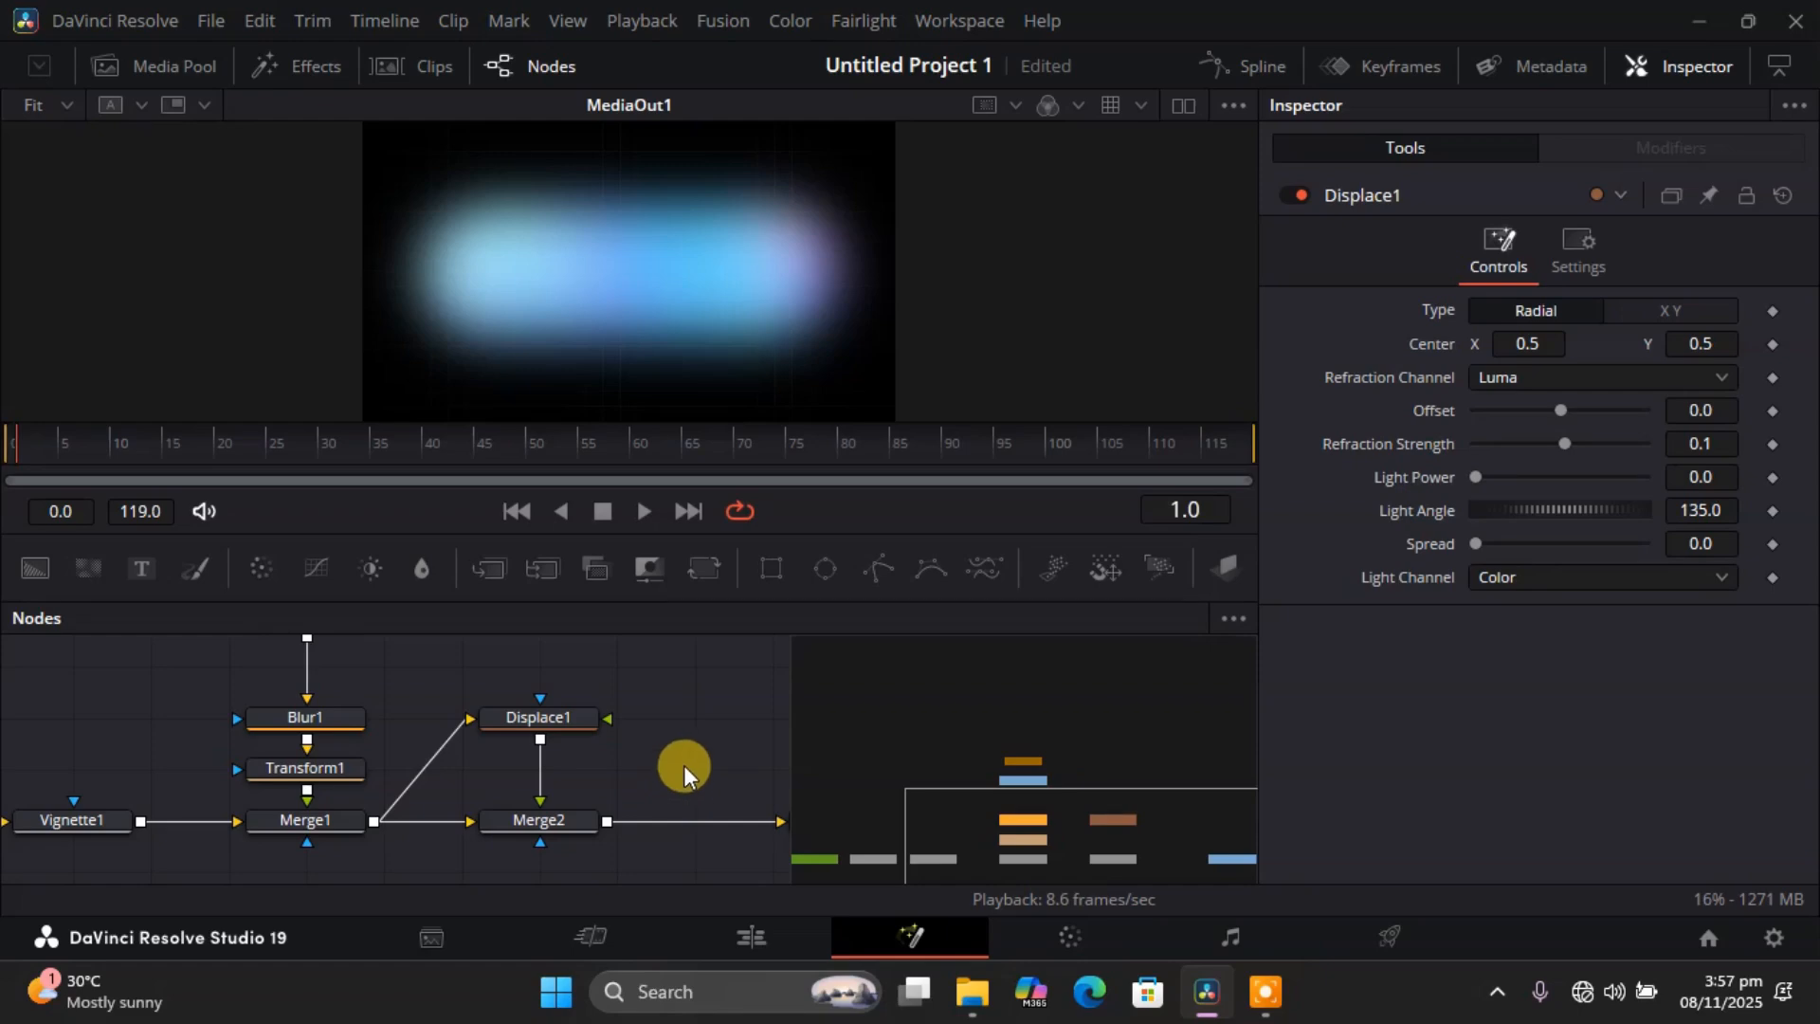
{"action": "left_click", "coordinate": [770, 566]}
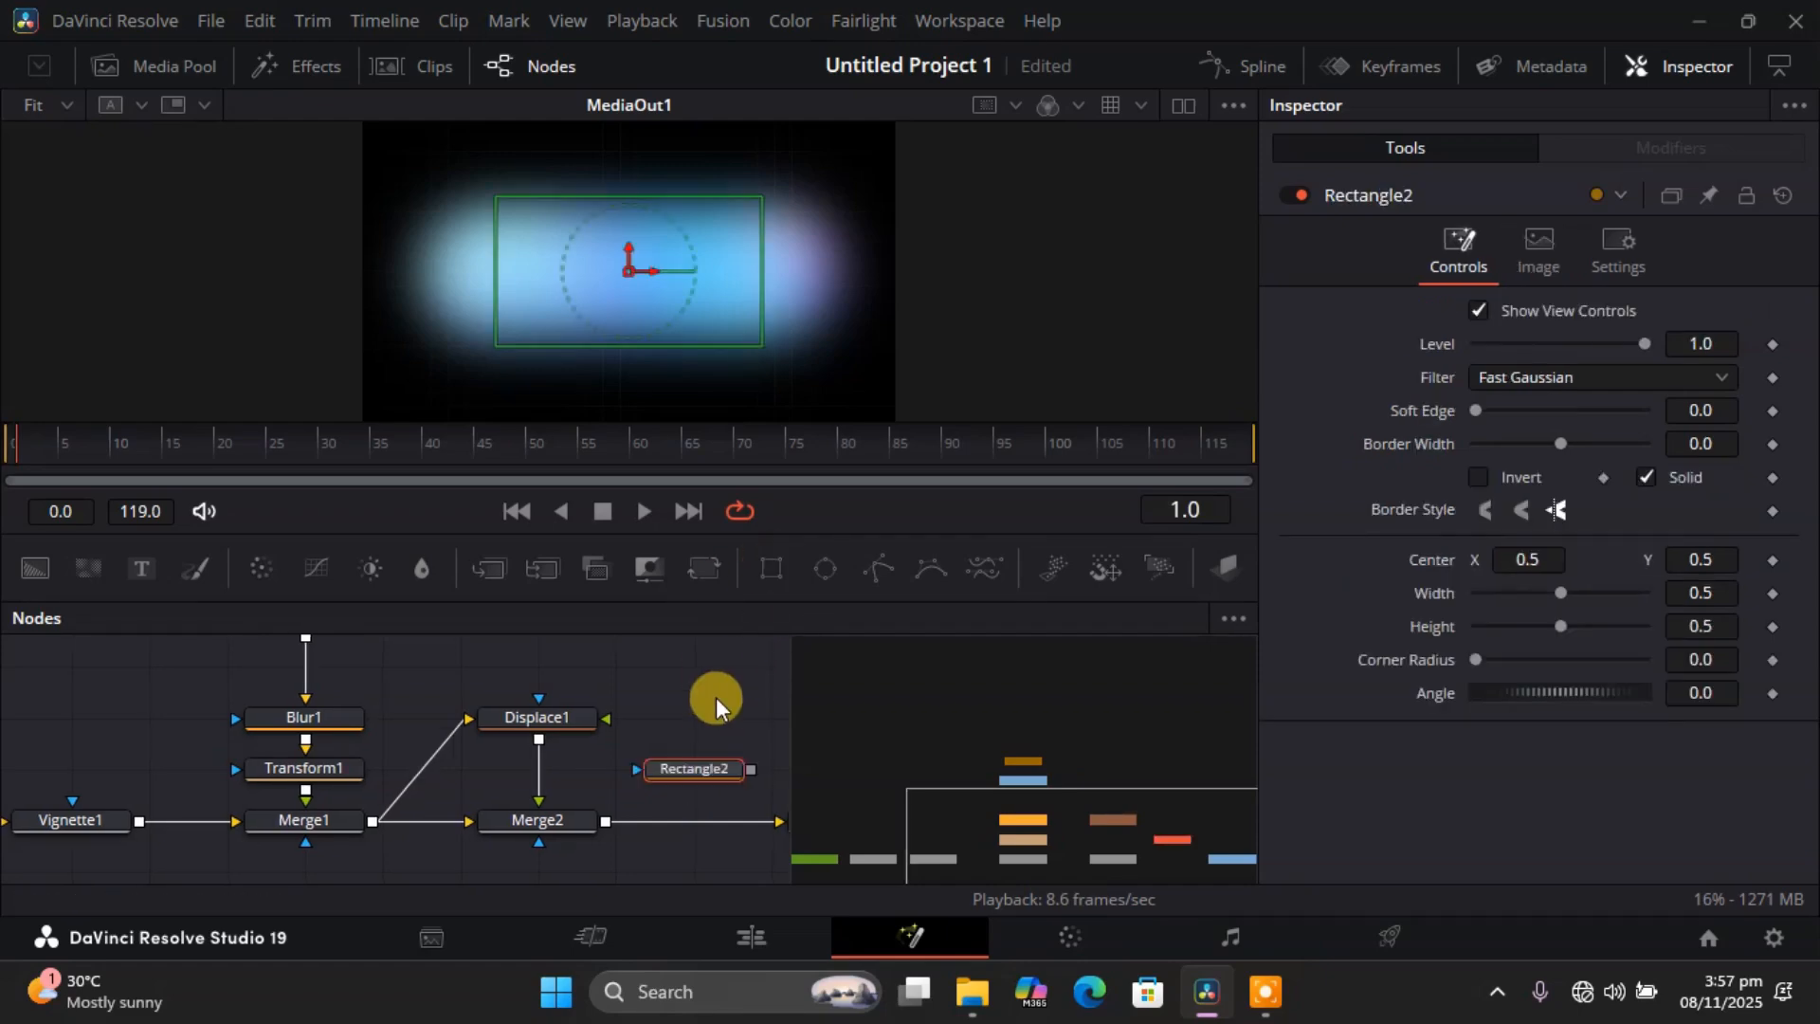
{"action": "left_click_drag", "start_coordinate": [690, 771], "coordinate": [699, 739]}
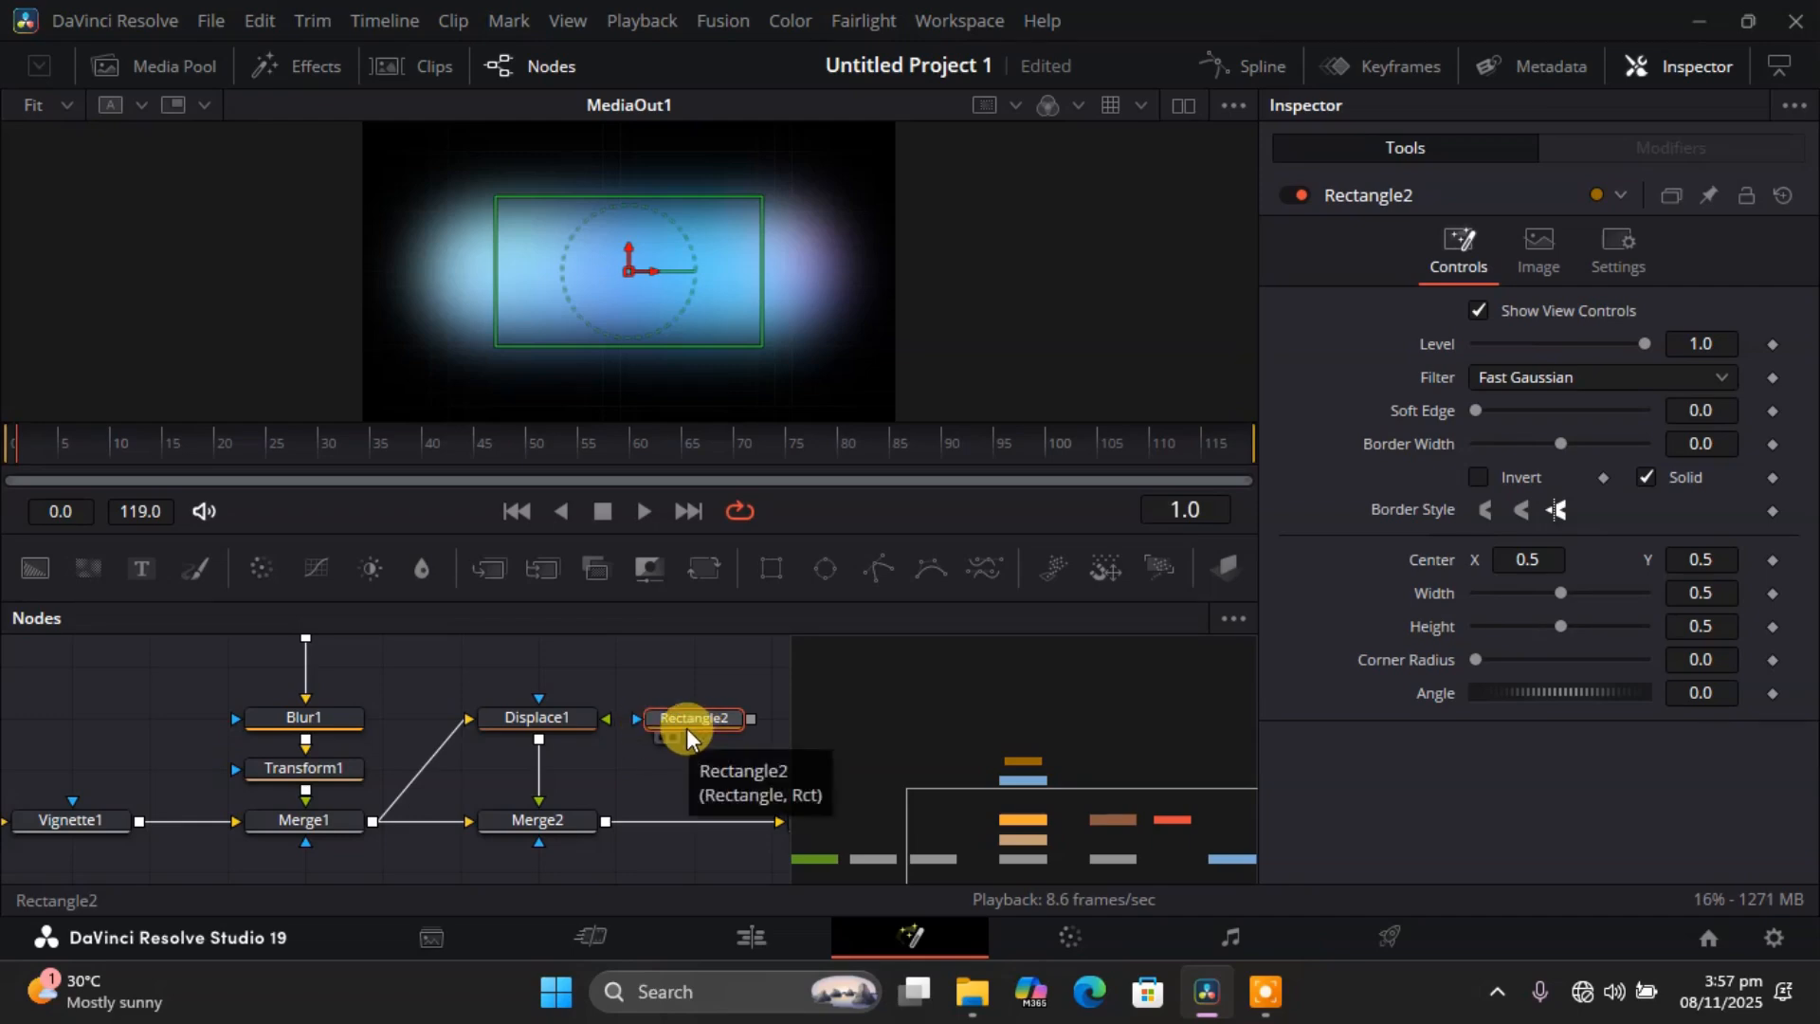
{"action": "left_click_drag", "start_coordinate": [687, 728], "coordinate": [600, 718]}
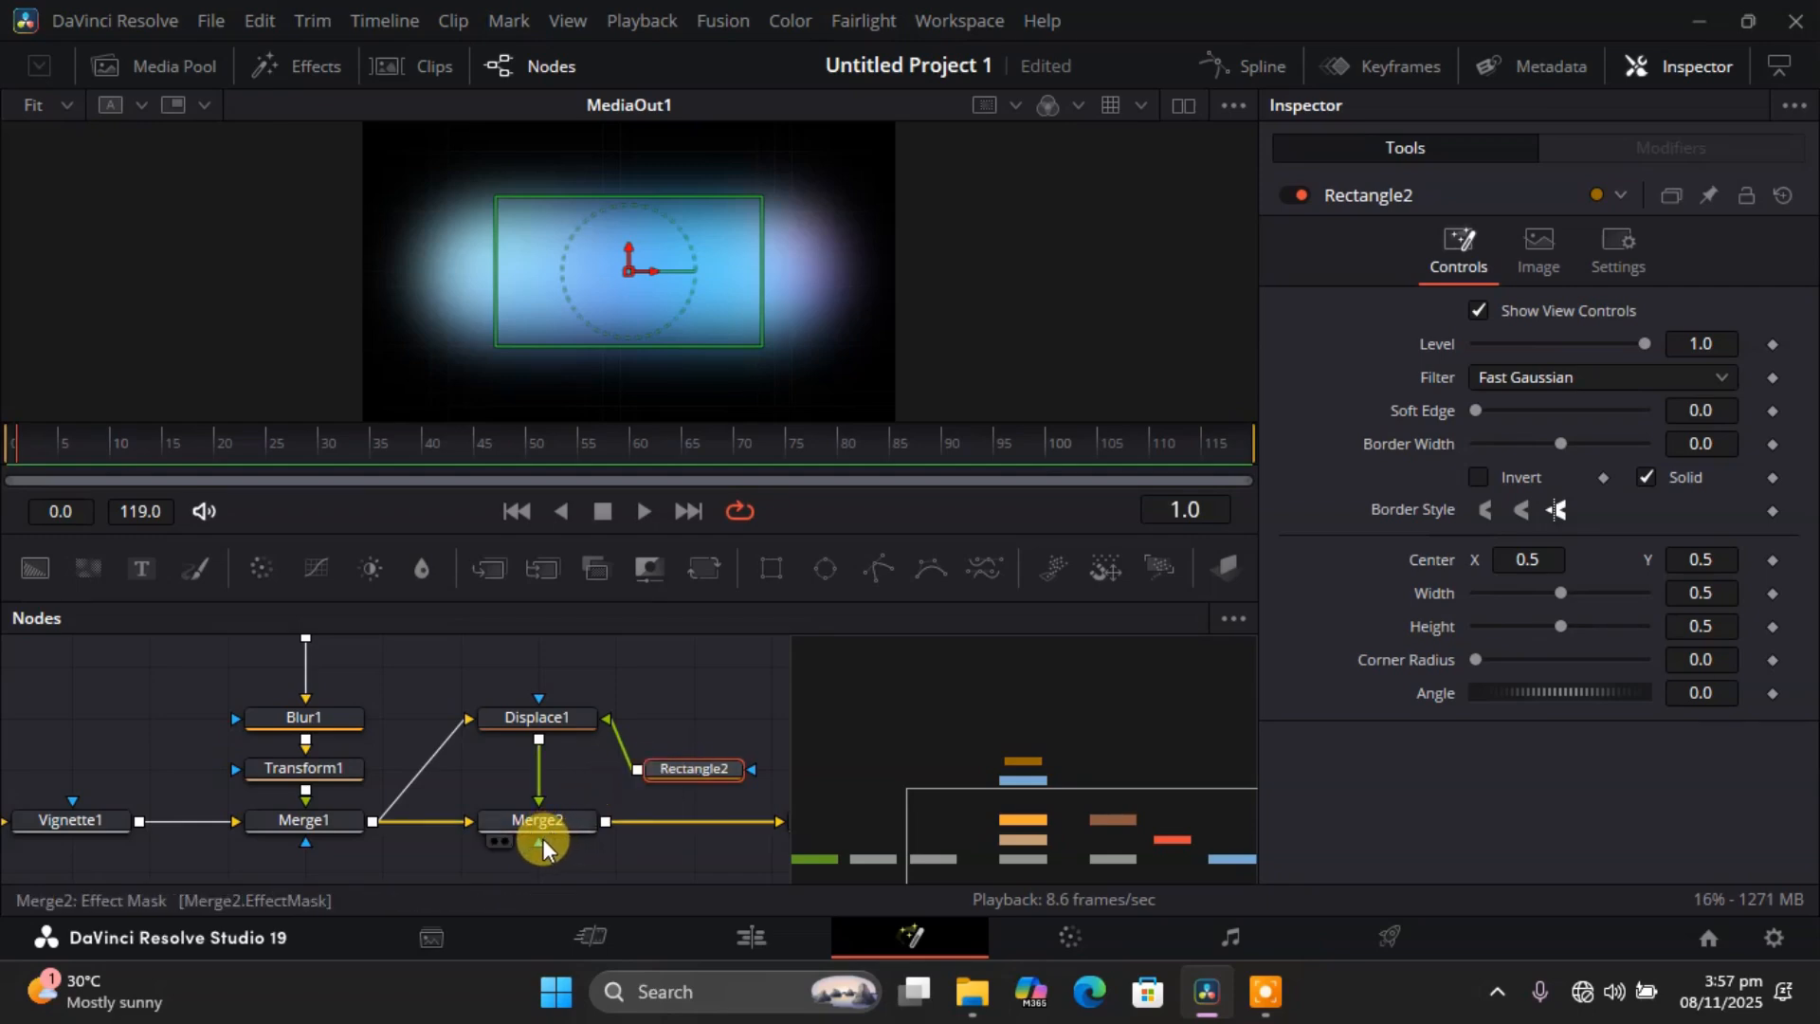
{"action": "left_click_drag", "start_coordinate": [541, 840], "coordinate": [644, 770]}
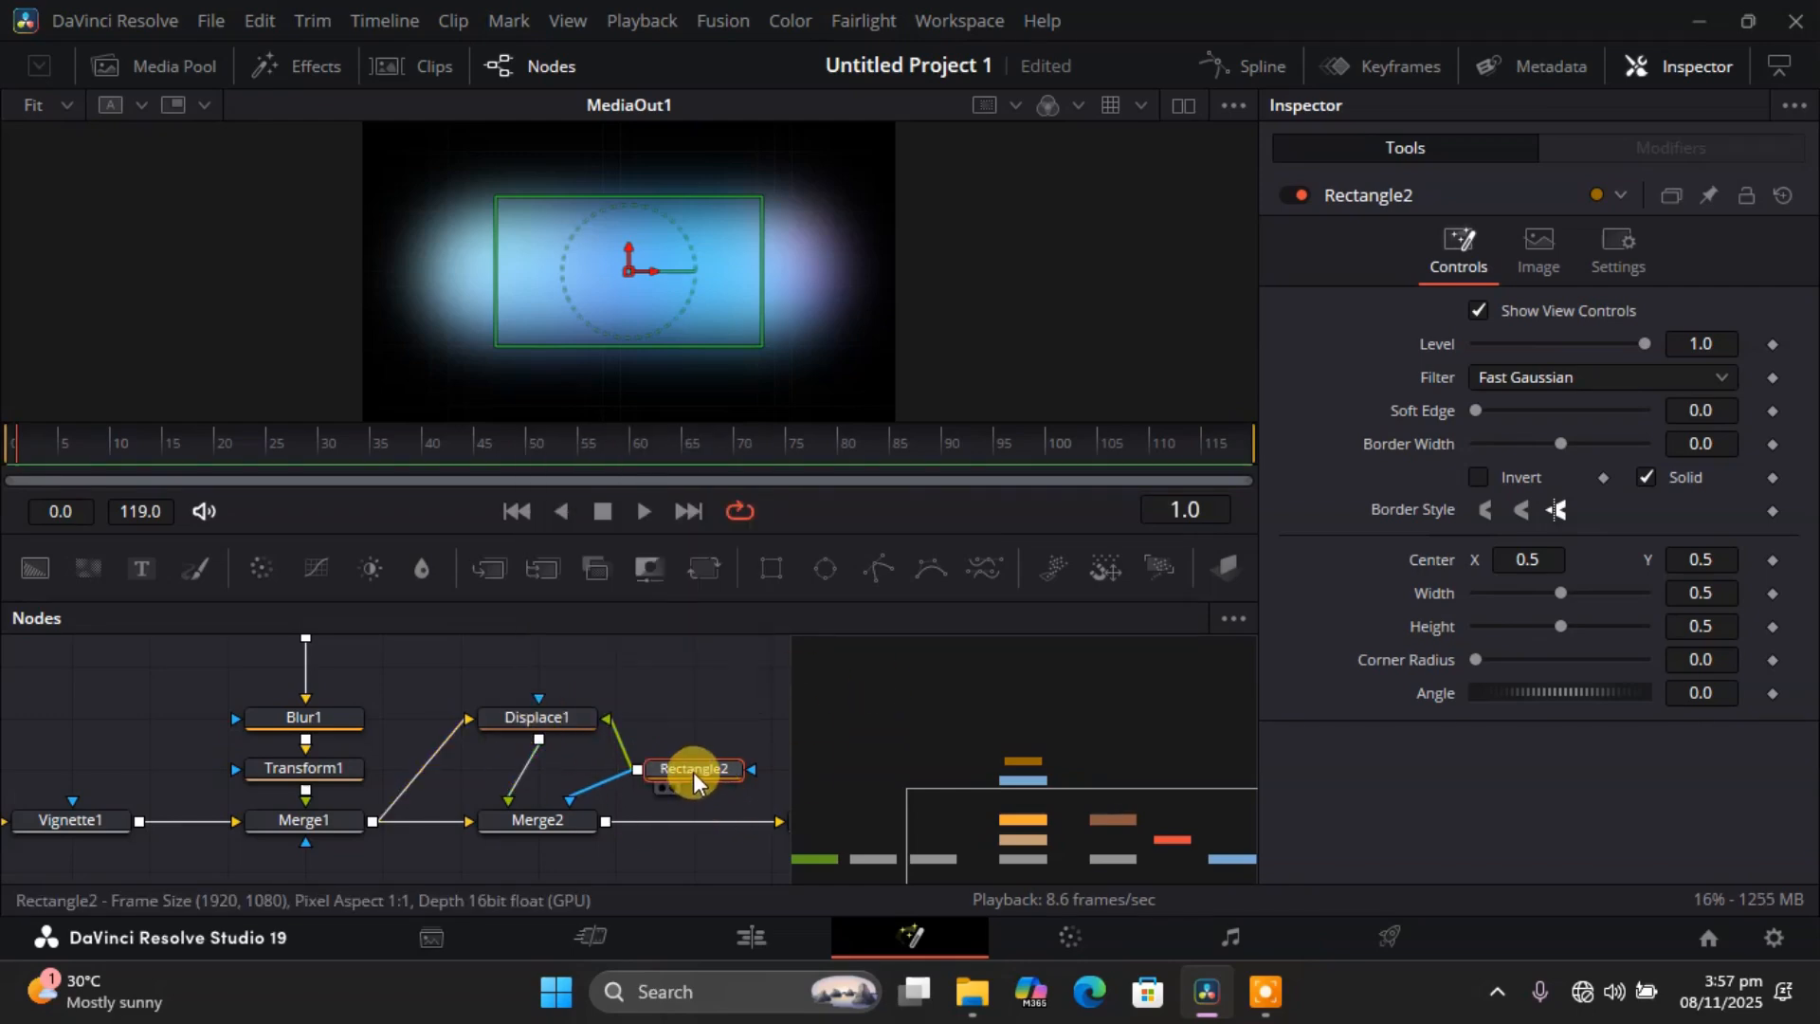
Set Displace1's offset to -1.
{"action": "left_click", "coordinate": [567, 722]}
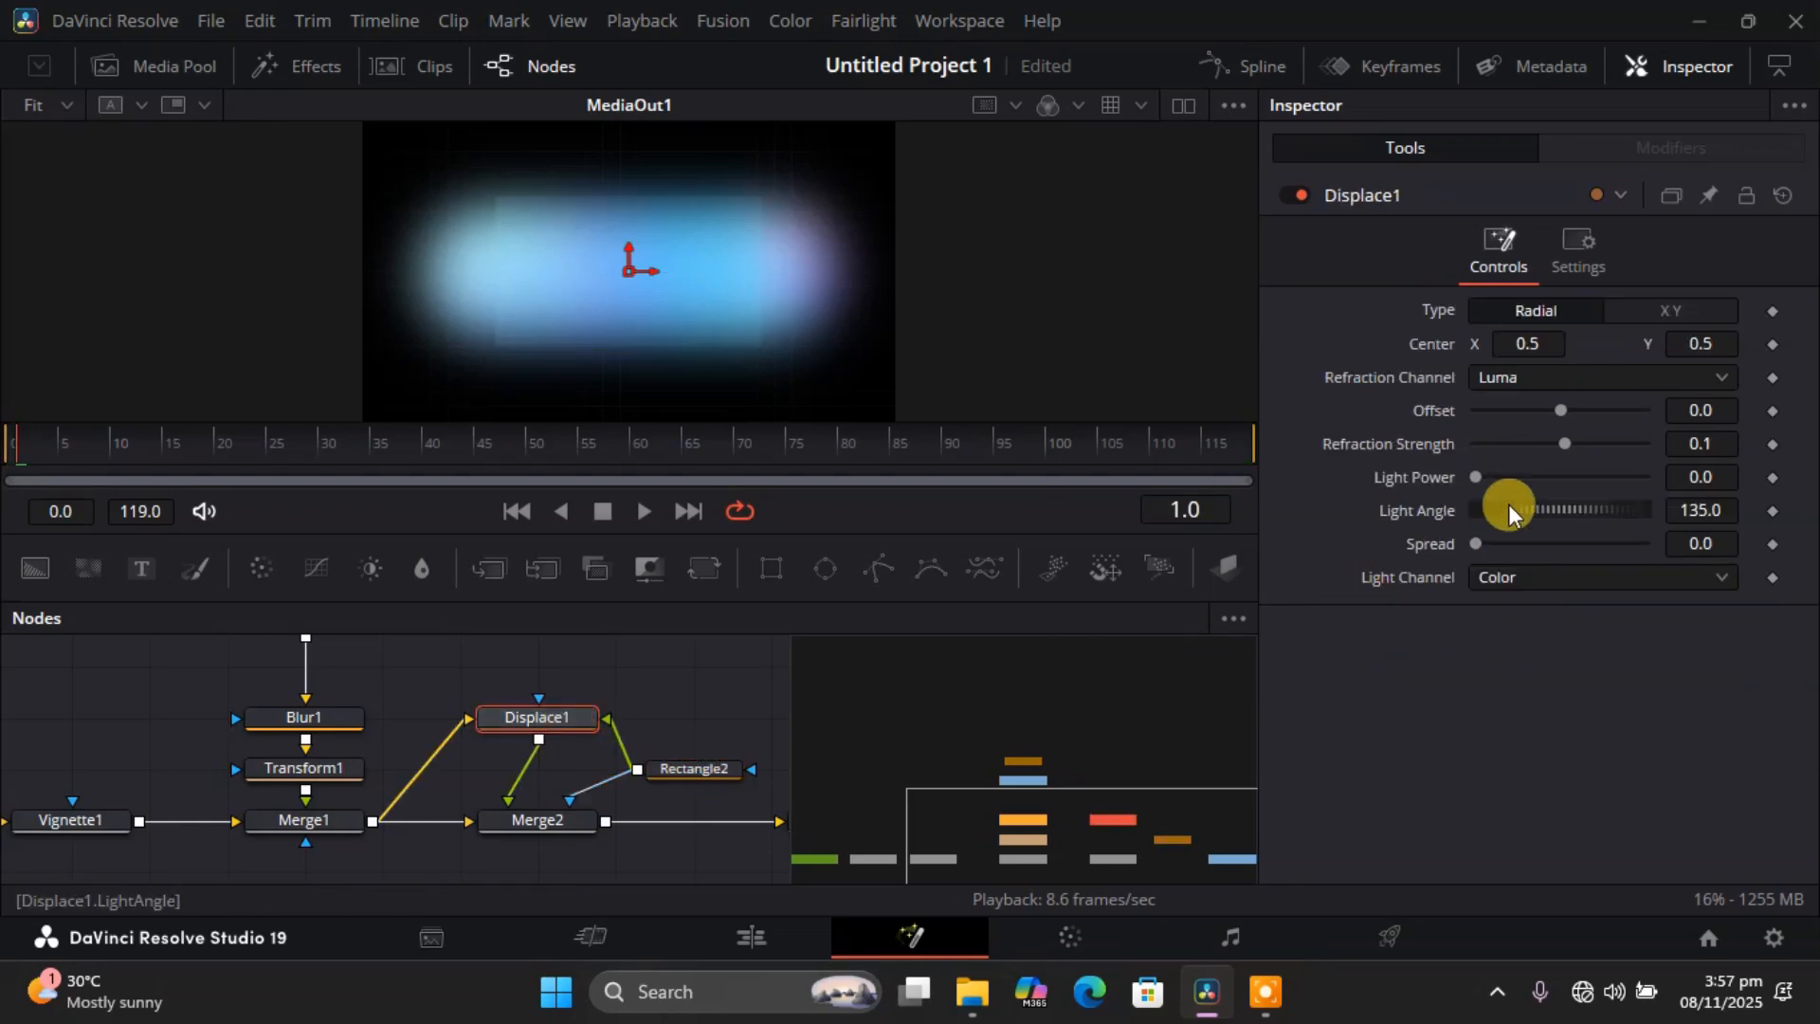
{"action": "left_click", "coordinate": [1720, 409]}
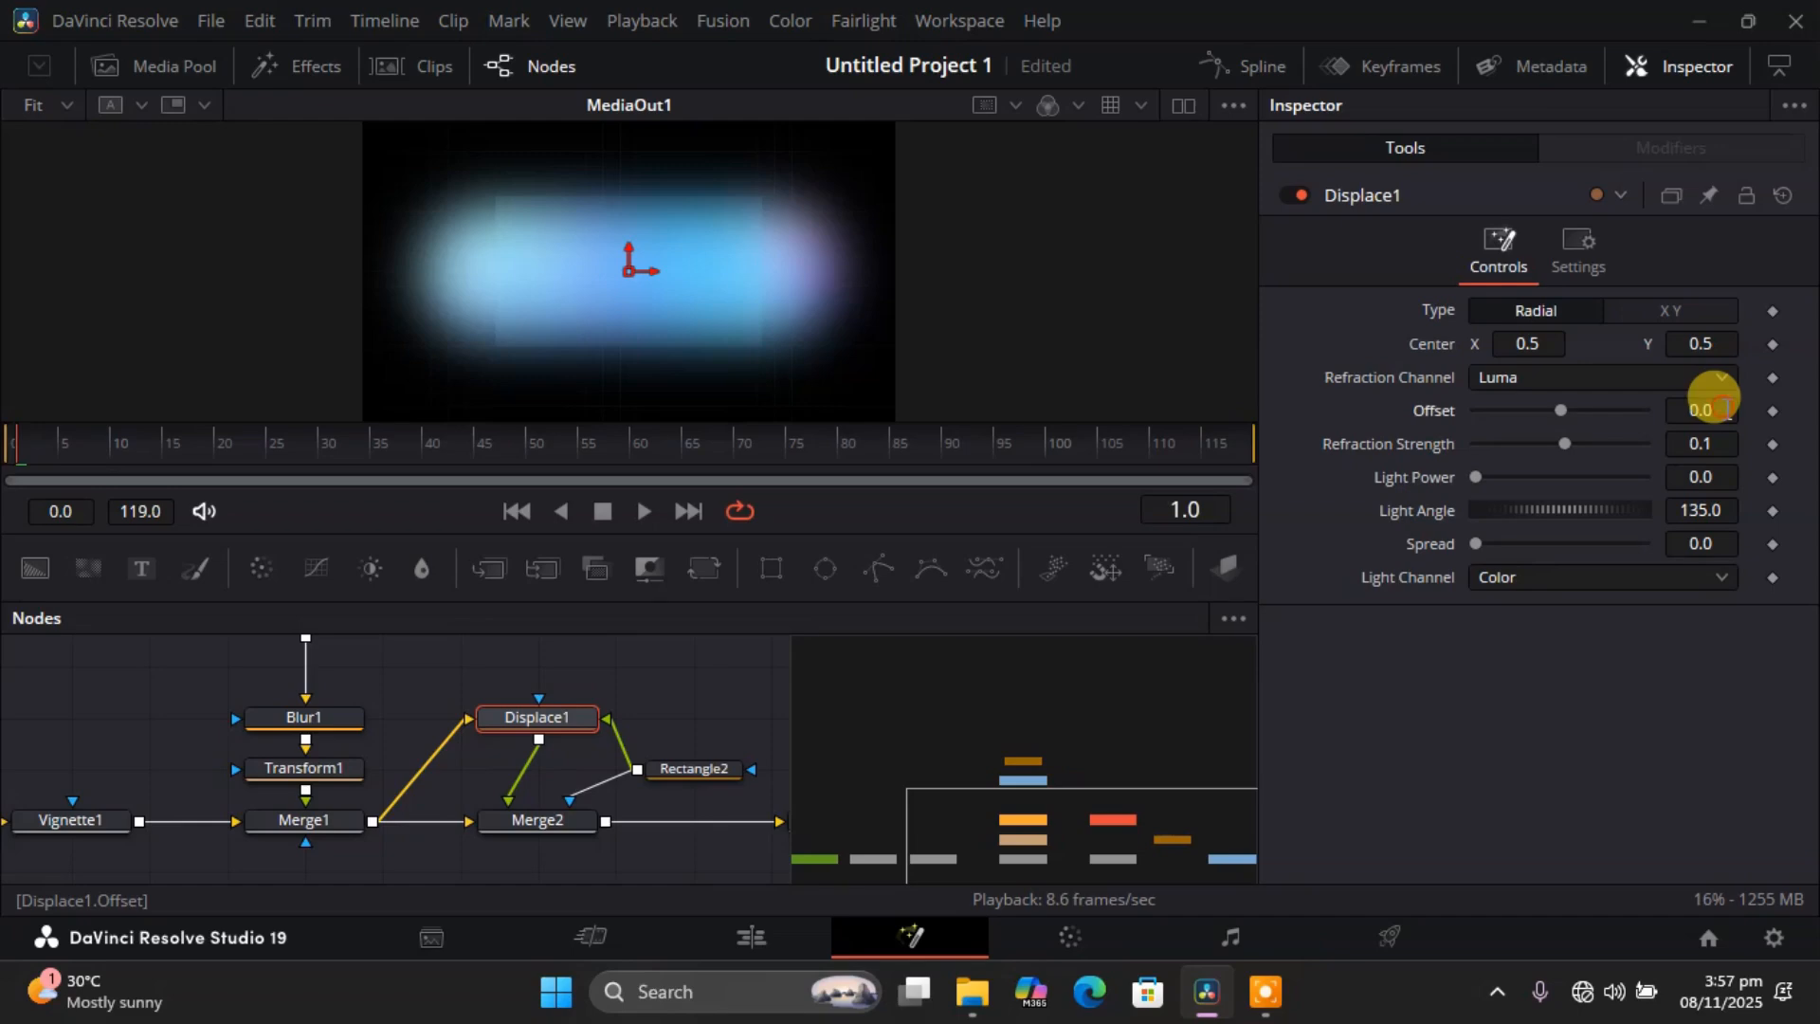
{"action": "key", "text": "BackSpace"}
{"action": "type", "text": "-1"}
{"action": "key", "text": "Tab"}
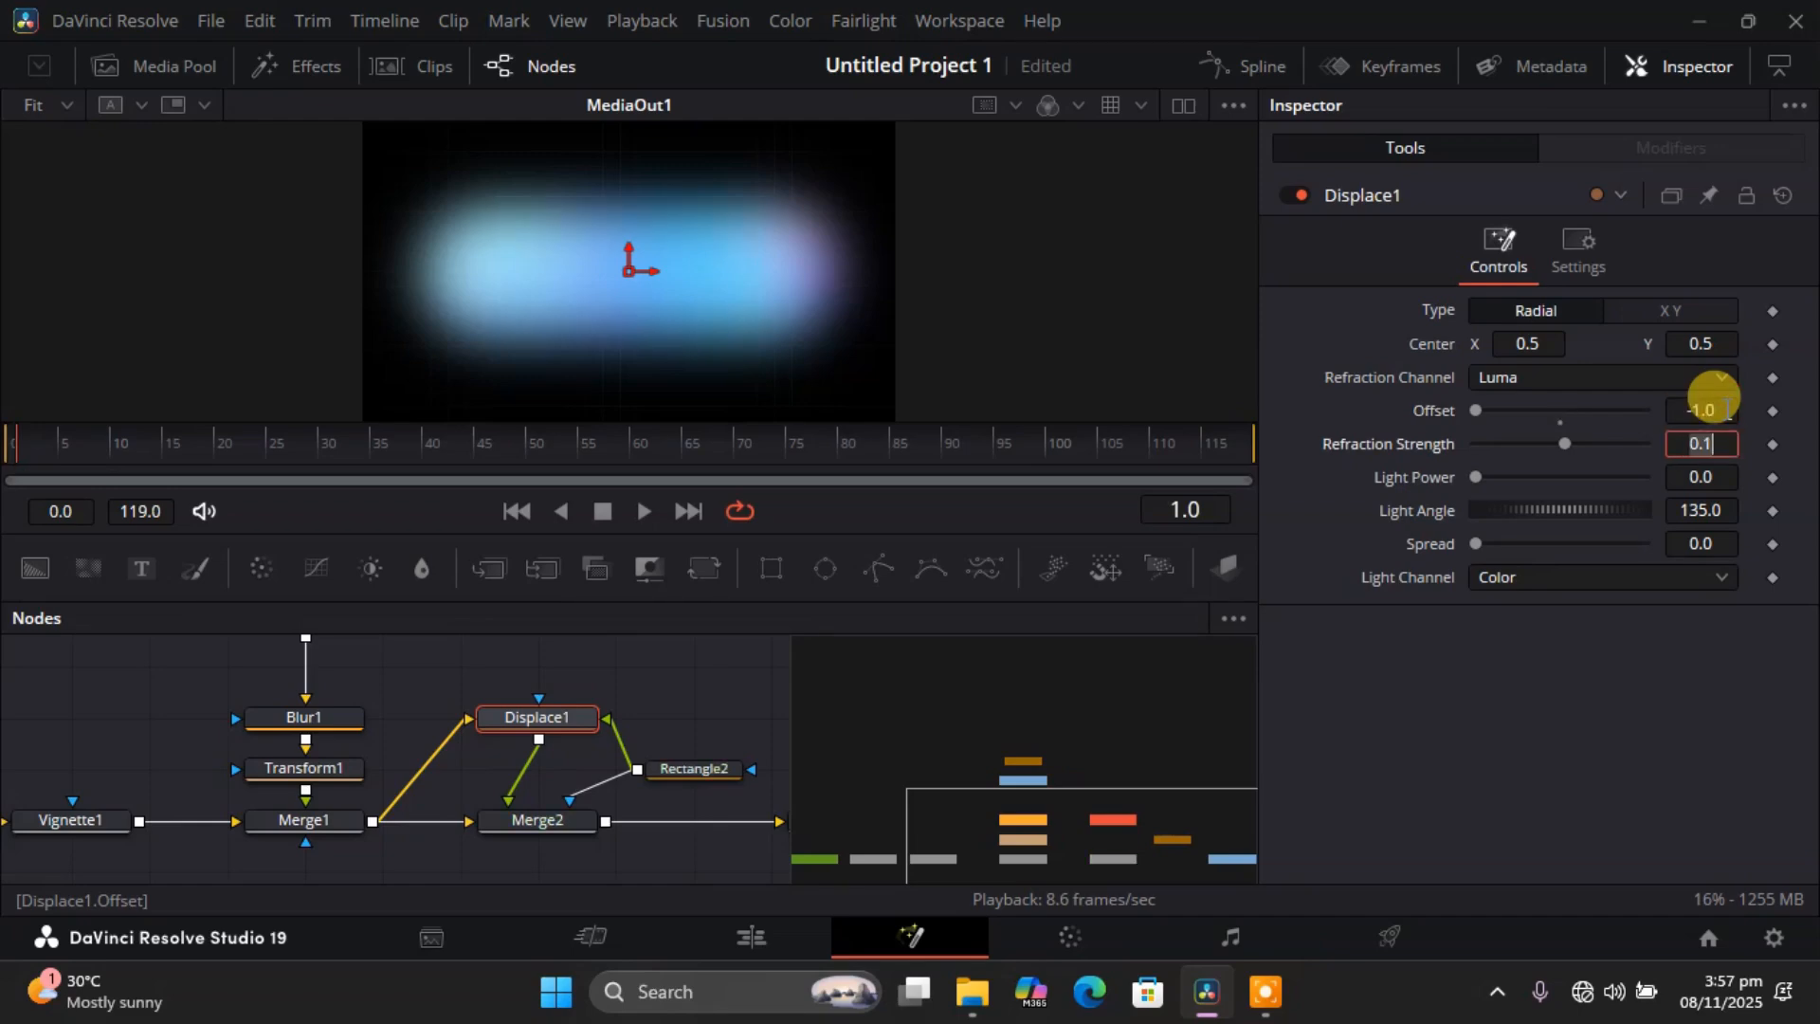
Shape Rectangle2 into a pill with corner radius 1.0, width 0.748 and height 0.346.
{"action": "left_click", "coordinate": [680, 768]}
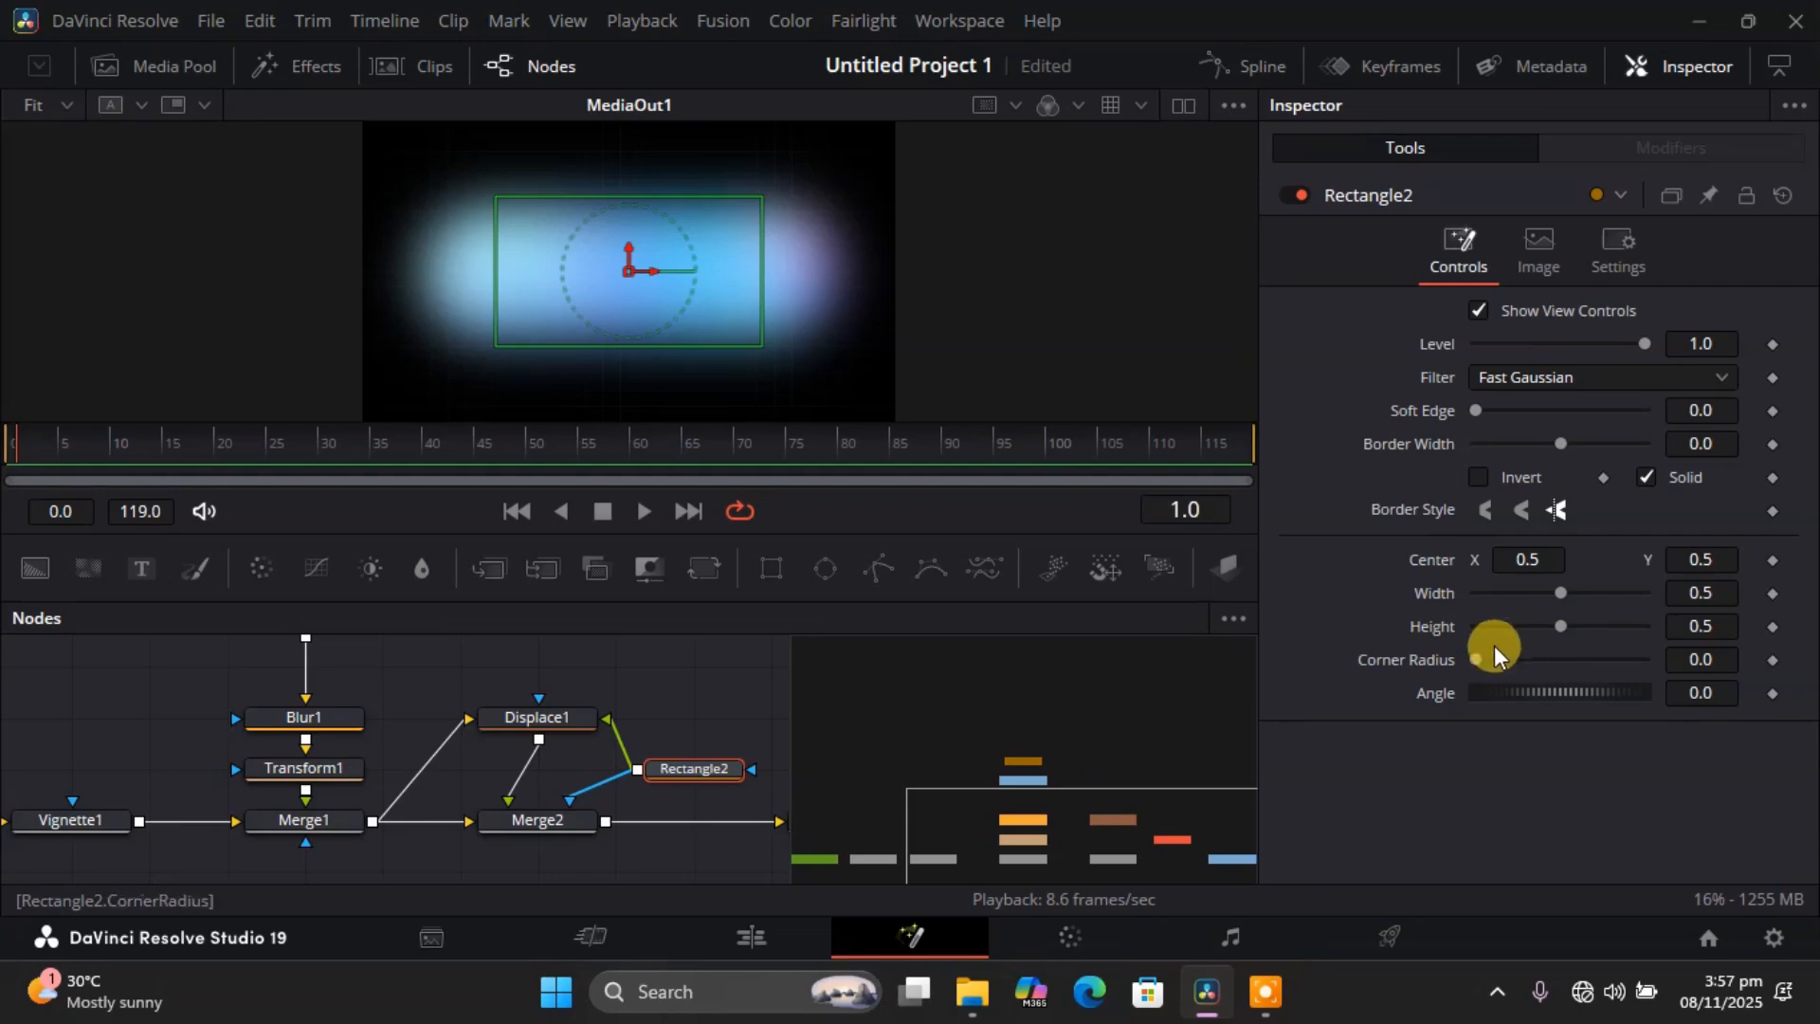
{"action": "left_click_drag", "start_coordinate": [1481, 656], "coordinate": [1701, 652]}
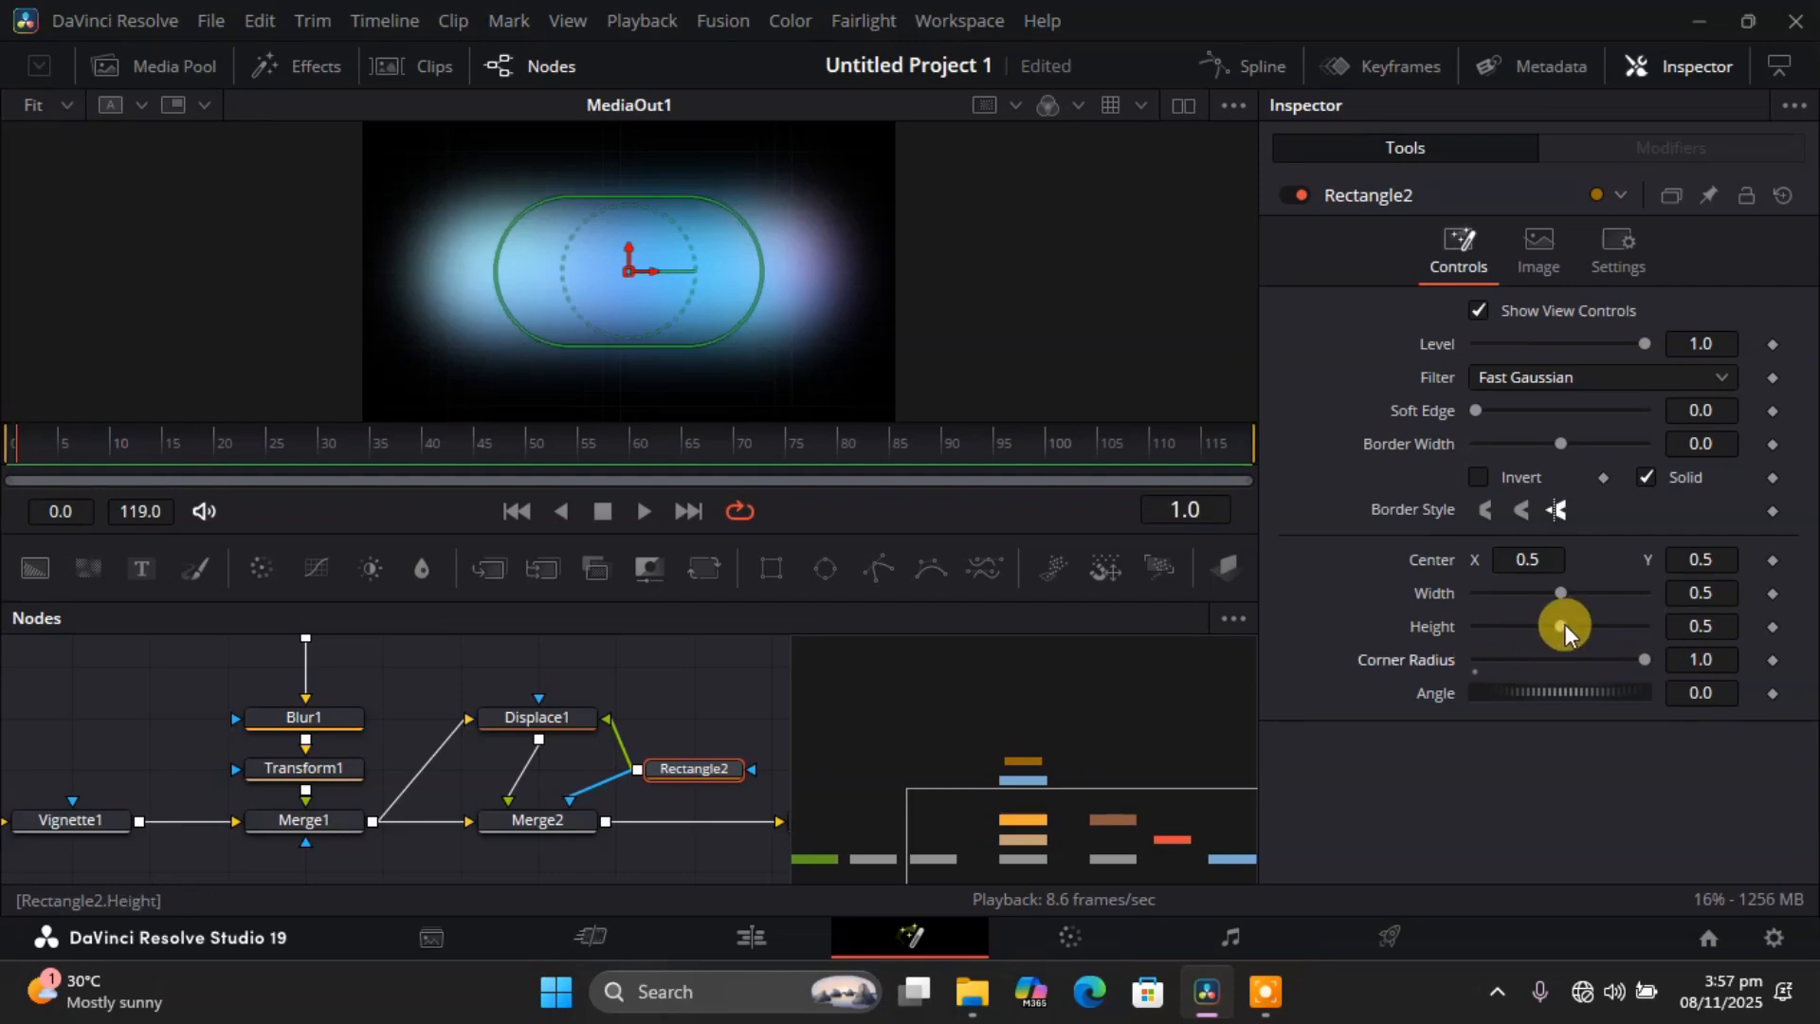
{"action": "mouse_move", "coordinate": [1565, 626]}
{"action": "left_mouse_down"}
{"action": "mouse_move", "coordinate": [1543, 628]}
{"action": "mouse_move", "coordinate": [1566, 590]}
{"action": "mouse_move", "coordinate": [1606, 593]}
{"action": "mouse_move", "coordinate": [1538, 622]}
{"action": "left_mouse_up"}
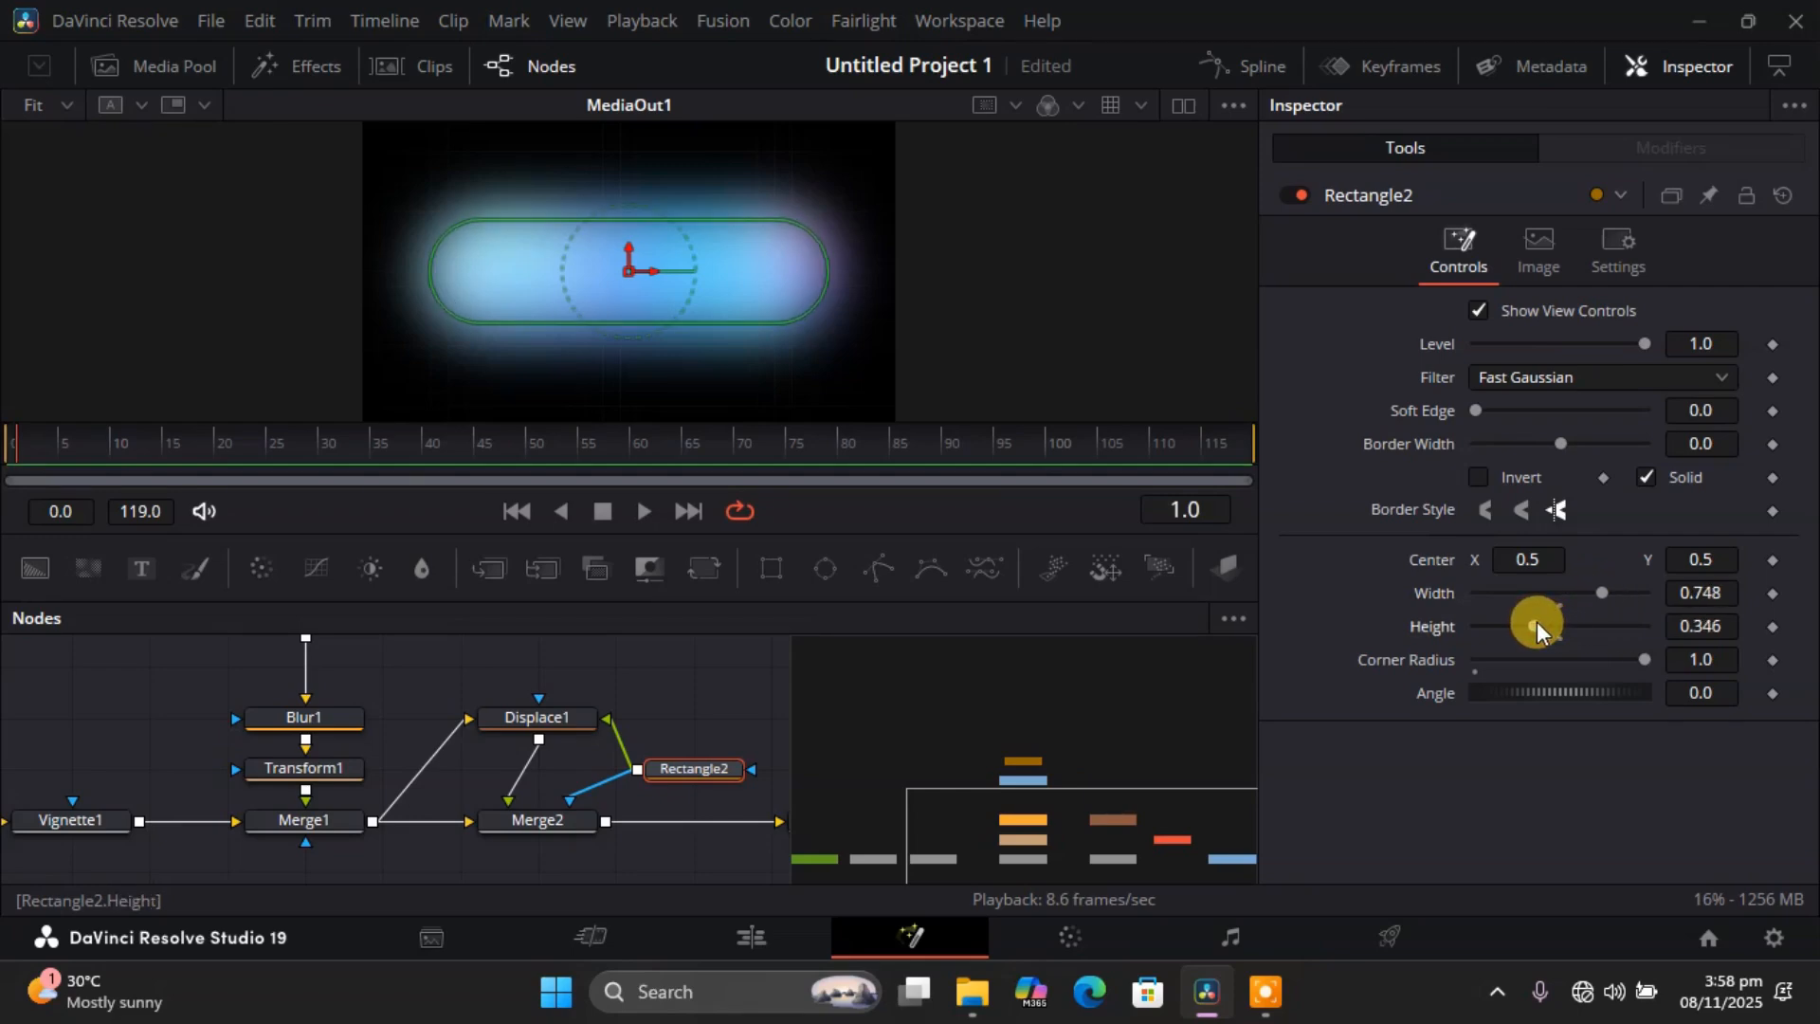
Set Displace1's refraction strength to -4 and raise its spread to 1.512.
{"action": "left_click", "coordinate": [536, 718]}
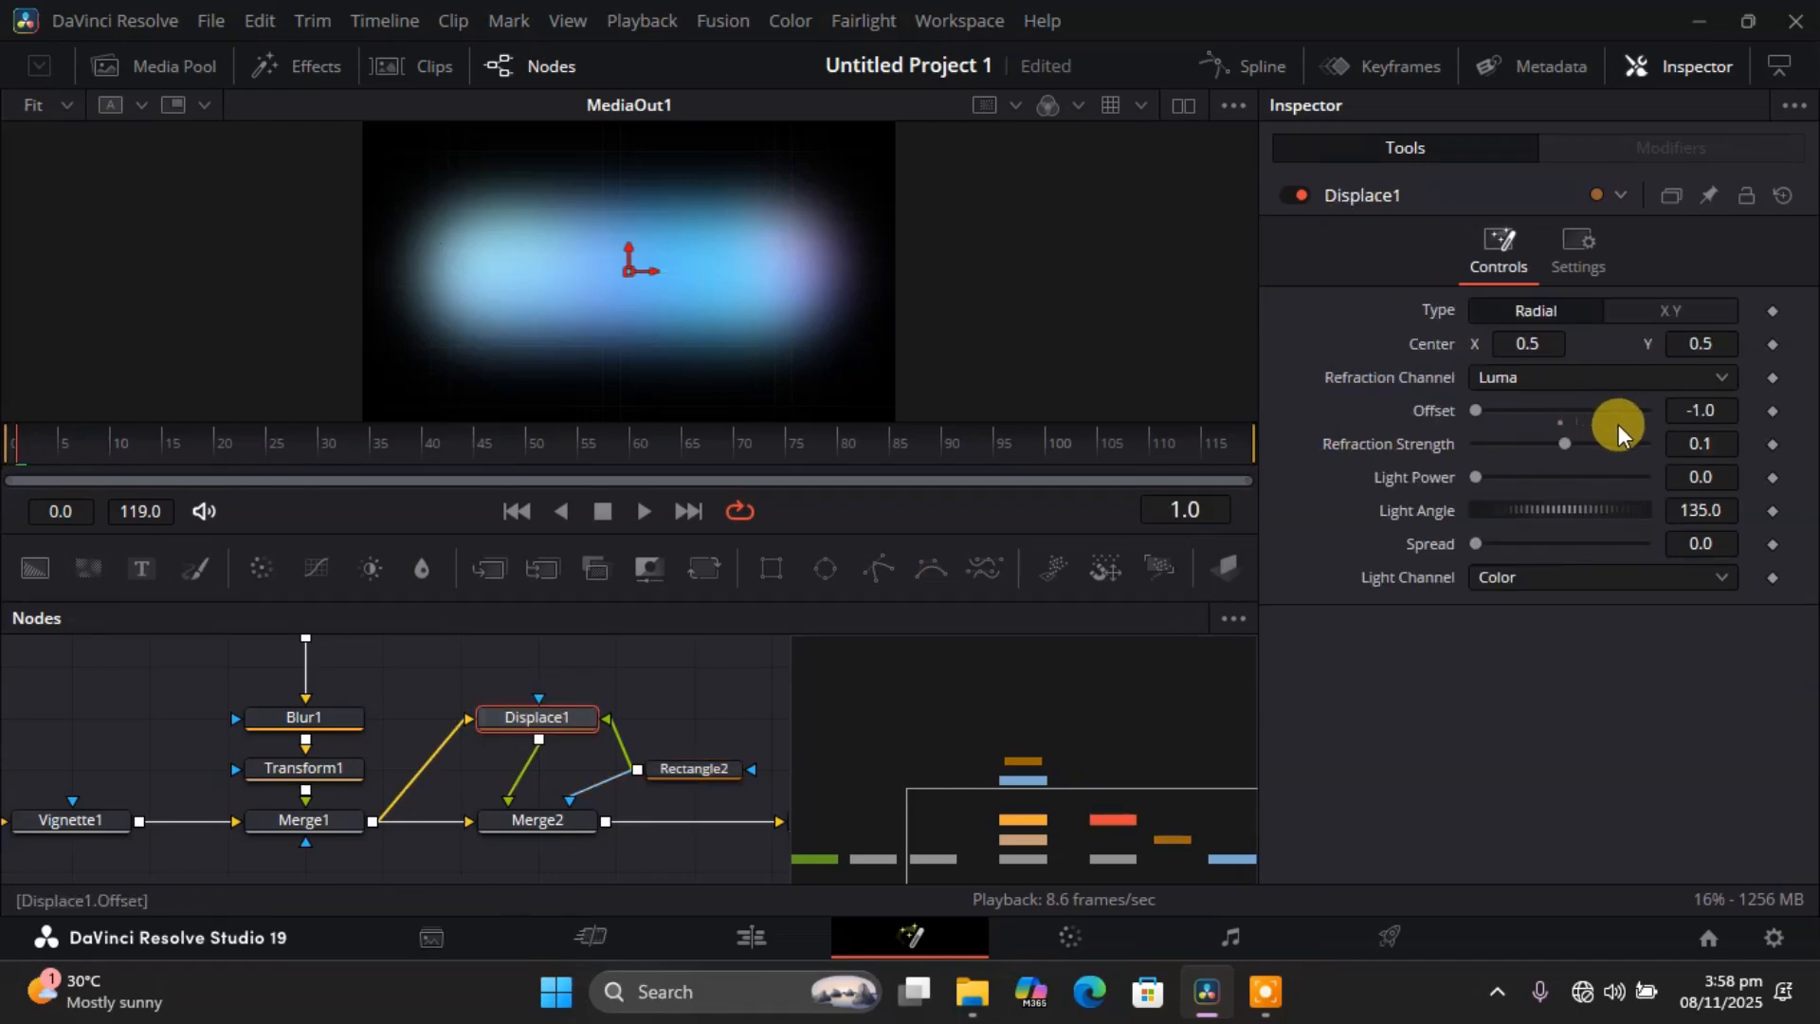
{"action": "left_click_drag", "start_coordinate": [1711, 436], "coordinate": [1716, 442]}
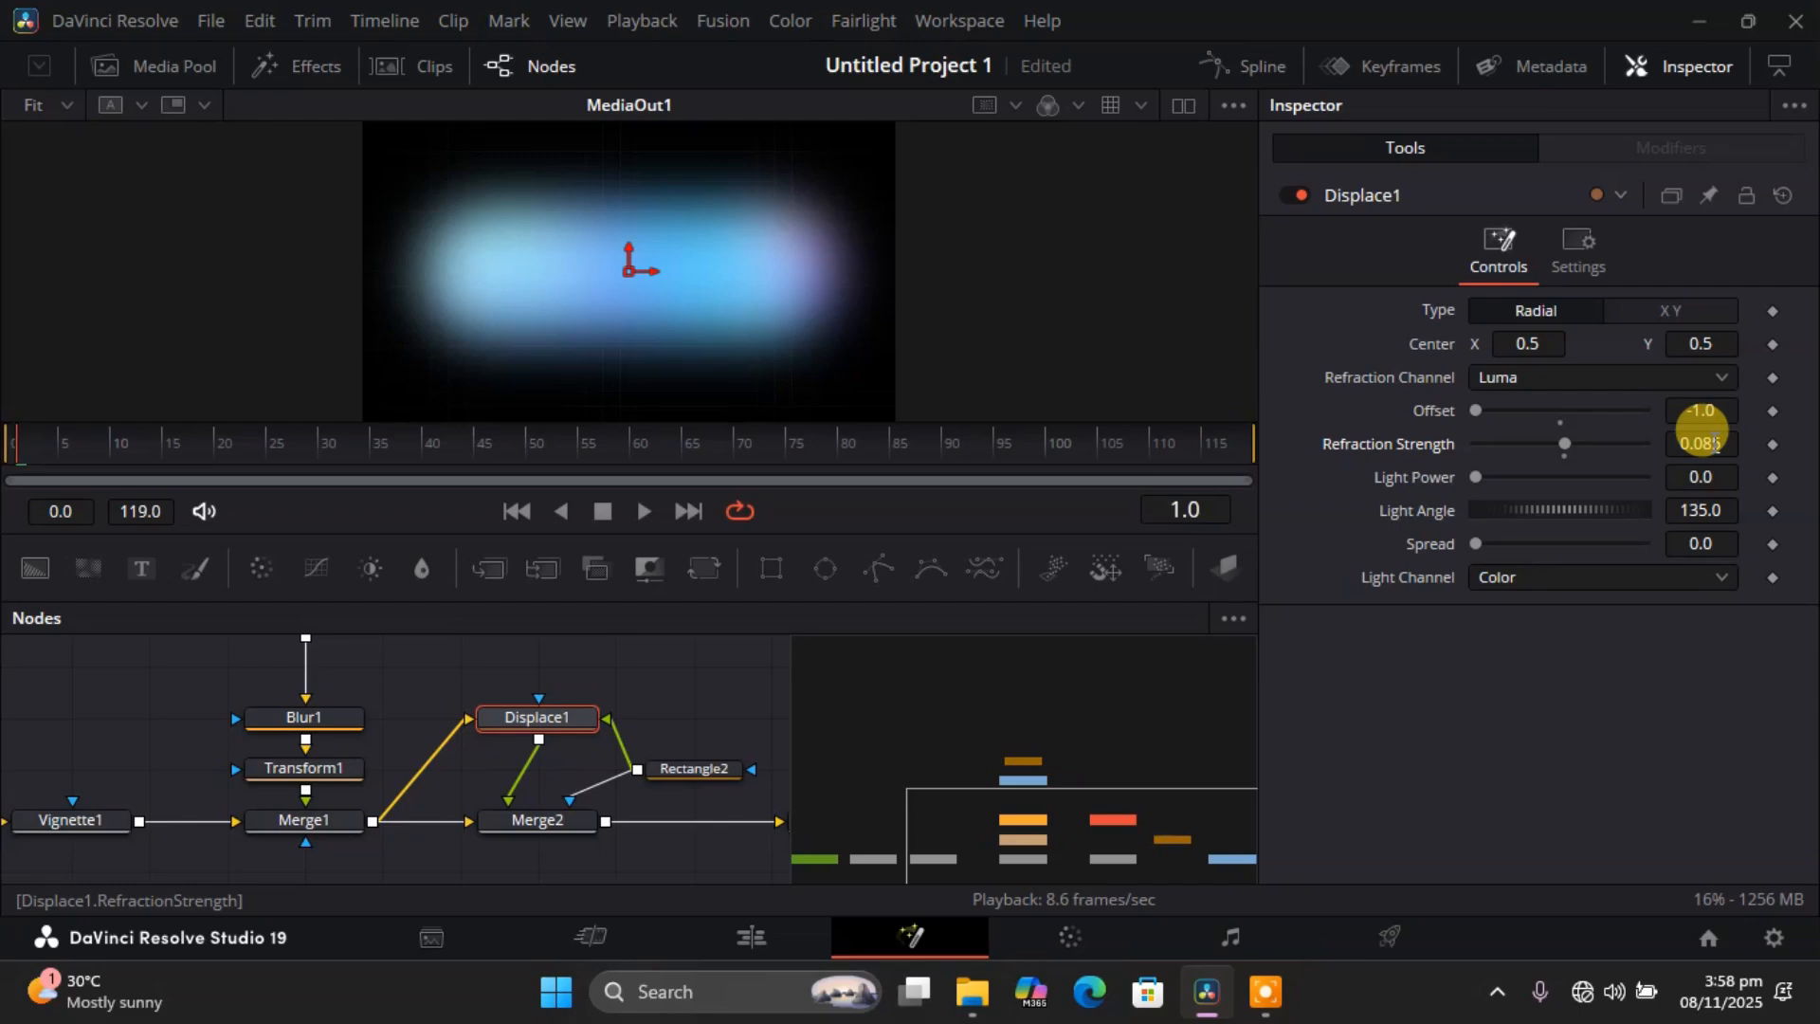
{"action": "double_click", "coordinate": [1715, 443]}
{"action": "type", "text": "0."}
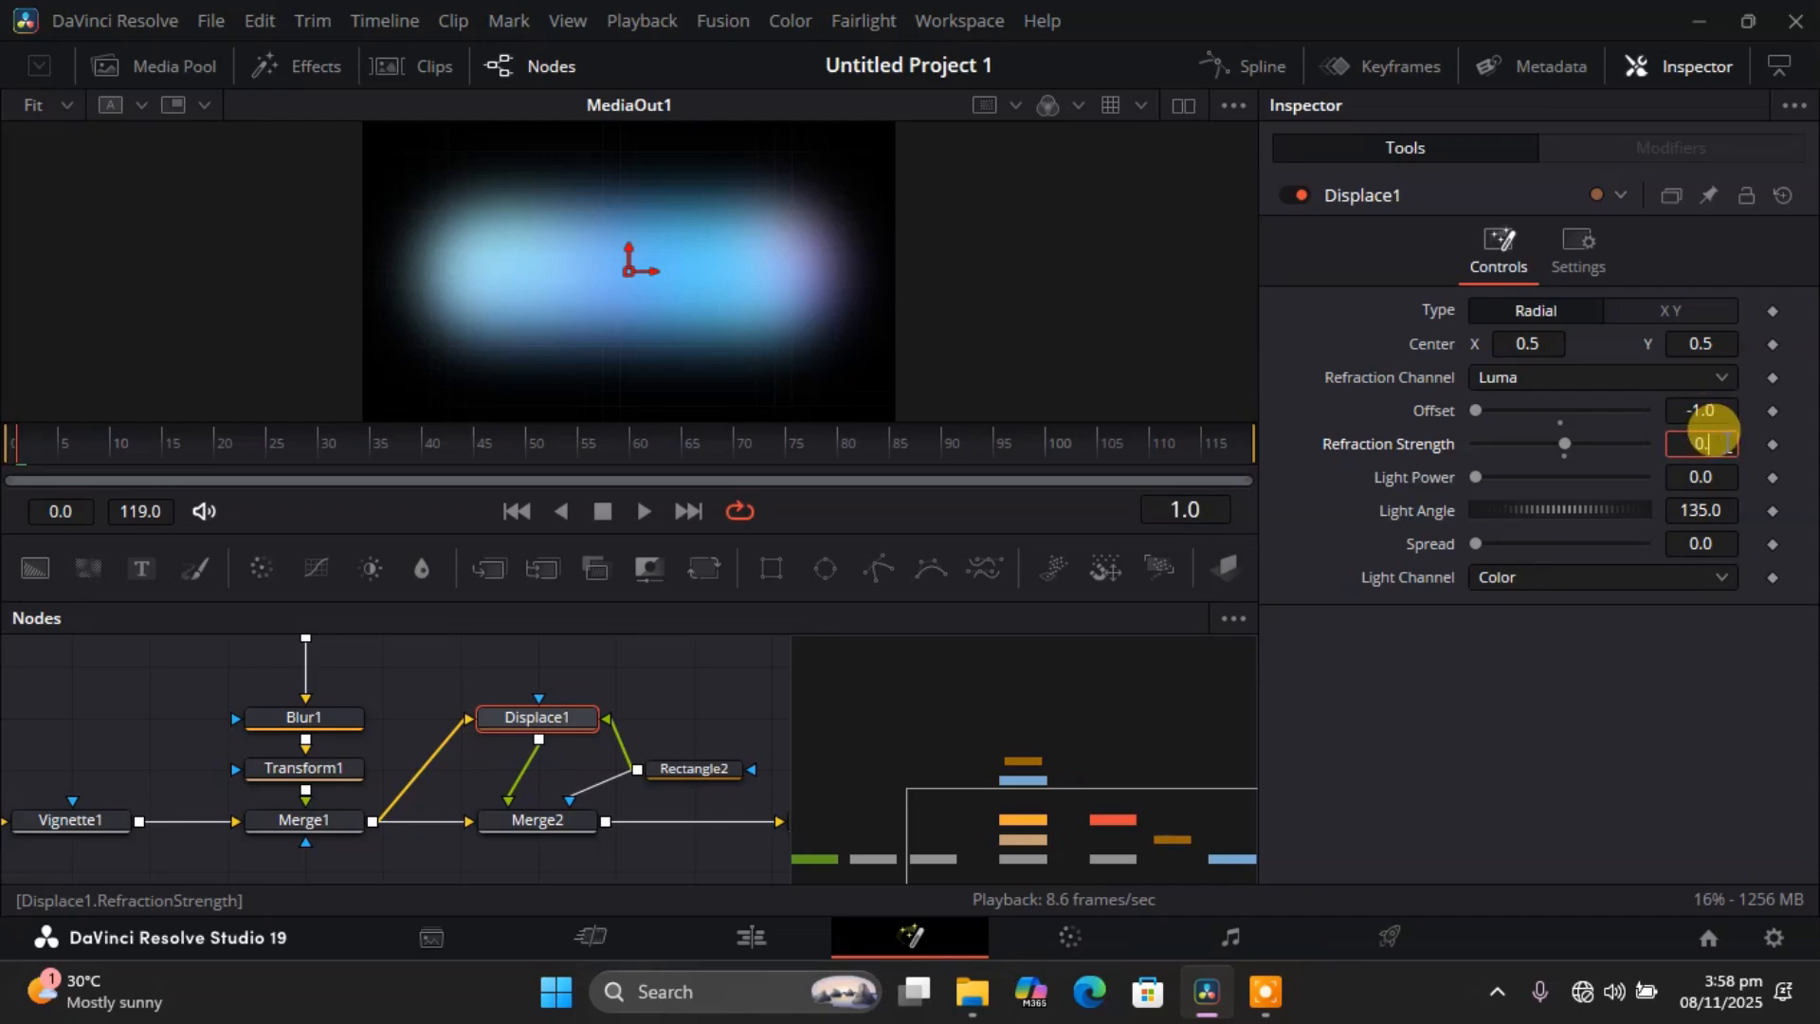
{"action": "key", "text": "BackSpace"}
{"action": "key", "text": "BackSpace"}
{"action": "type", "text": "-4"}
{"action": "key", "text": "Tab"}
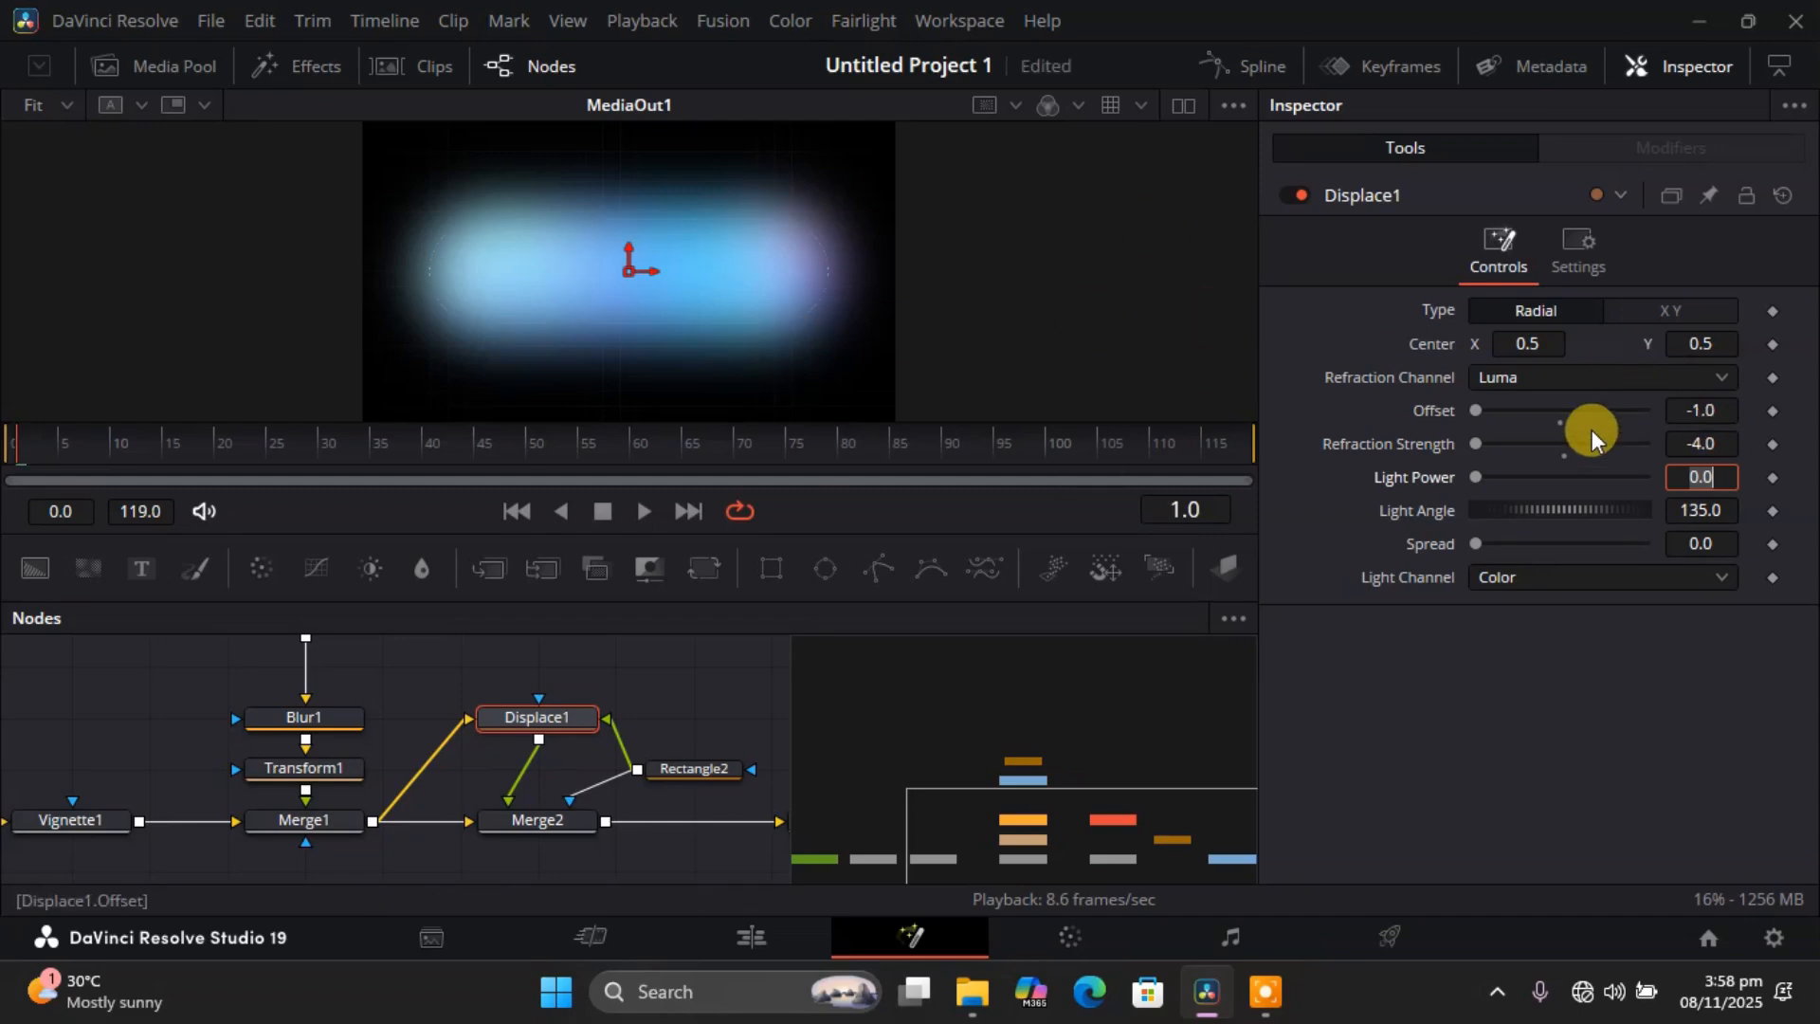
{"action": "left_click_drag", "start_coordinate": [1477, 539], "coordinate": [1560, 542]}
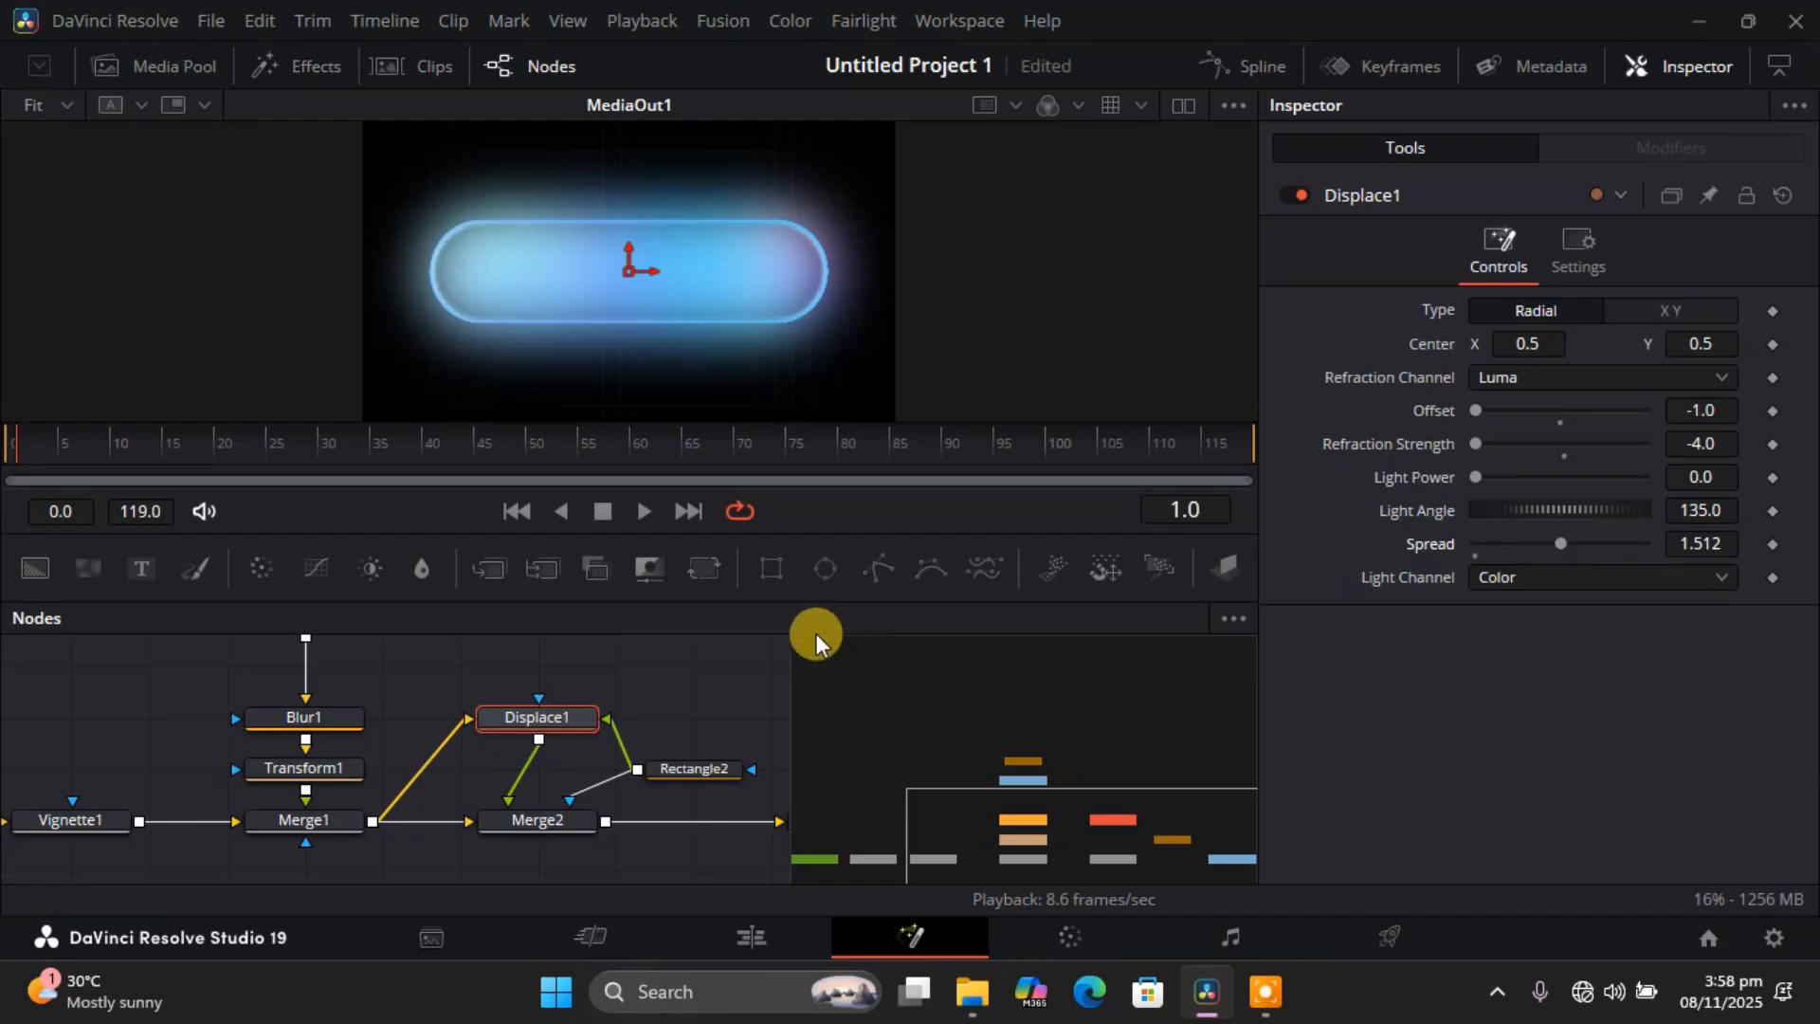
{"action": "left_click", "coordinate": [707, 674]}
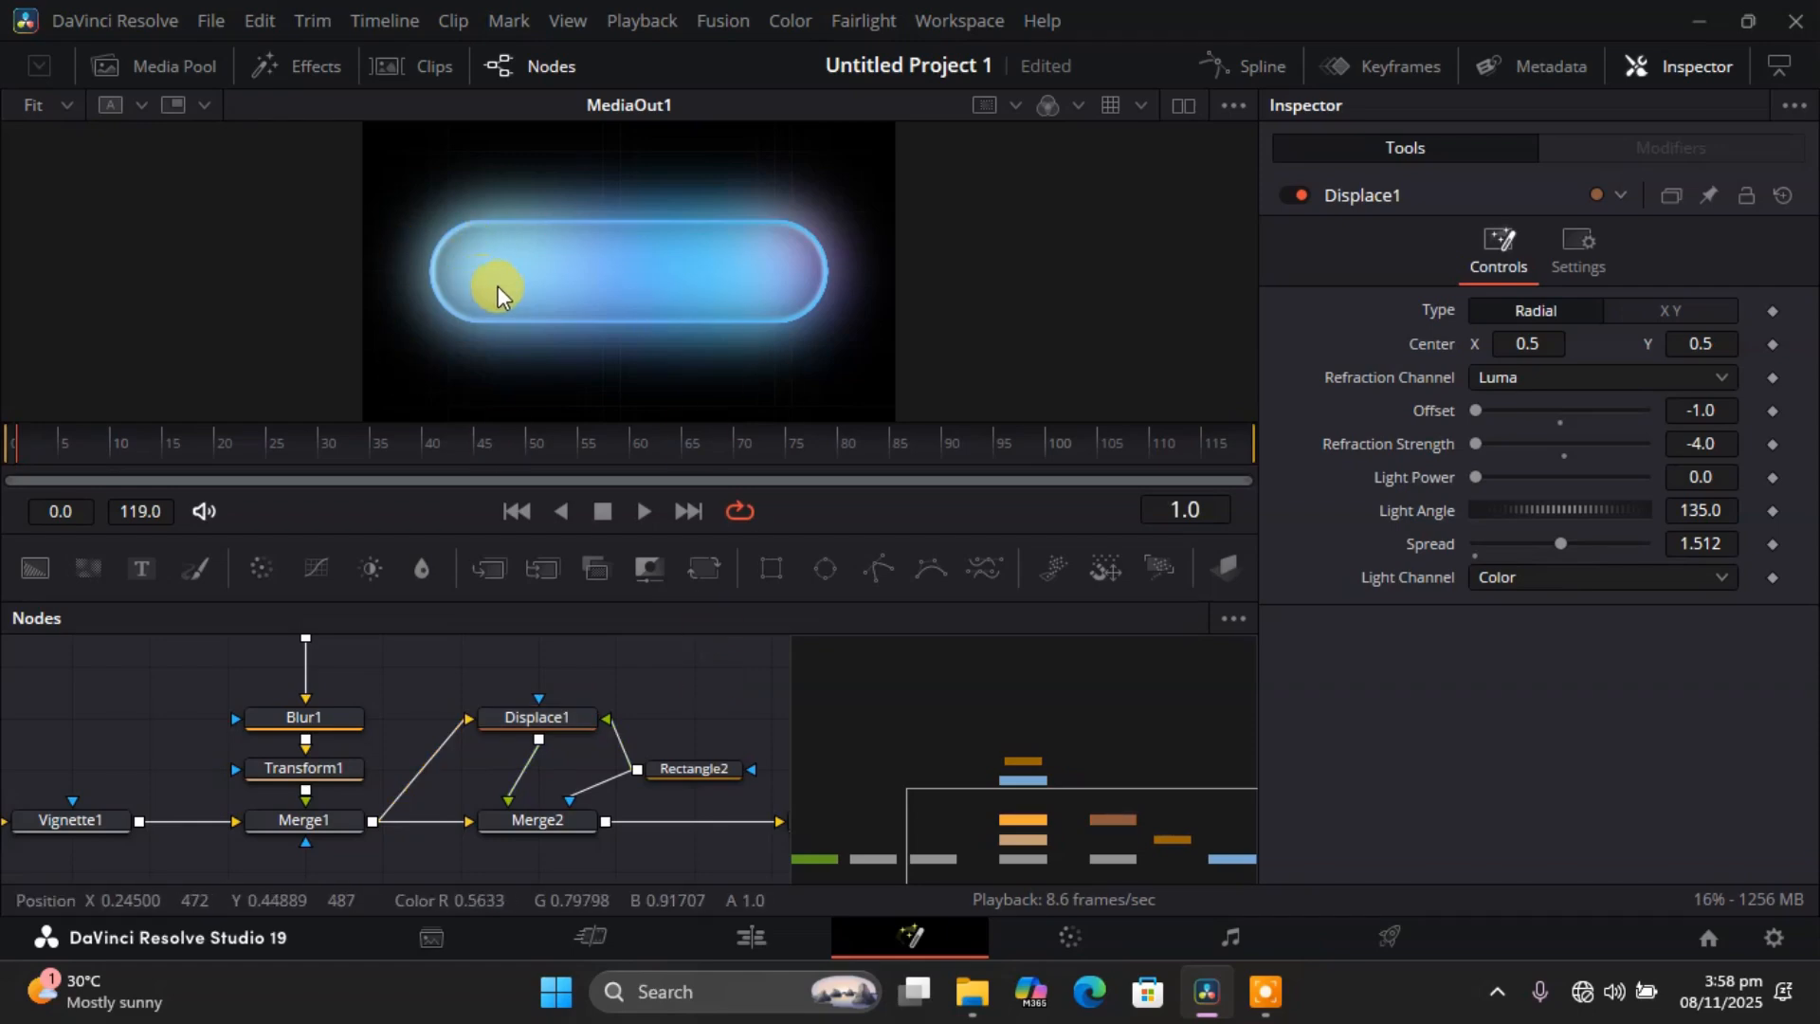
Move all nodes from Merge1 back through the glow and background branches away from Displace1 and Merge2 to free up space.
{"action": "left_click", "coordinate": [997, 803]}
{"action": "mouse_move", "coordinate": [1092, 858]}
{"action": "left_mouse_down"}
{"action": "mouse_move", "coordinate": [1070, 813]}
{"action": "mouse_move", "coordinate": [1090, 833]}
{"action": "left_mouse_up"}
{"action": "left_click_drag", "start_coordinate": [528, 878], "coordinate": [121, 628]}
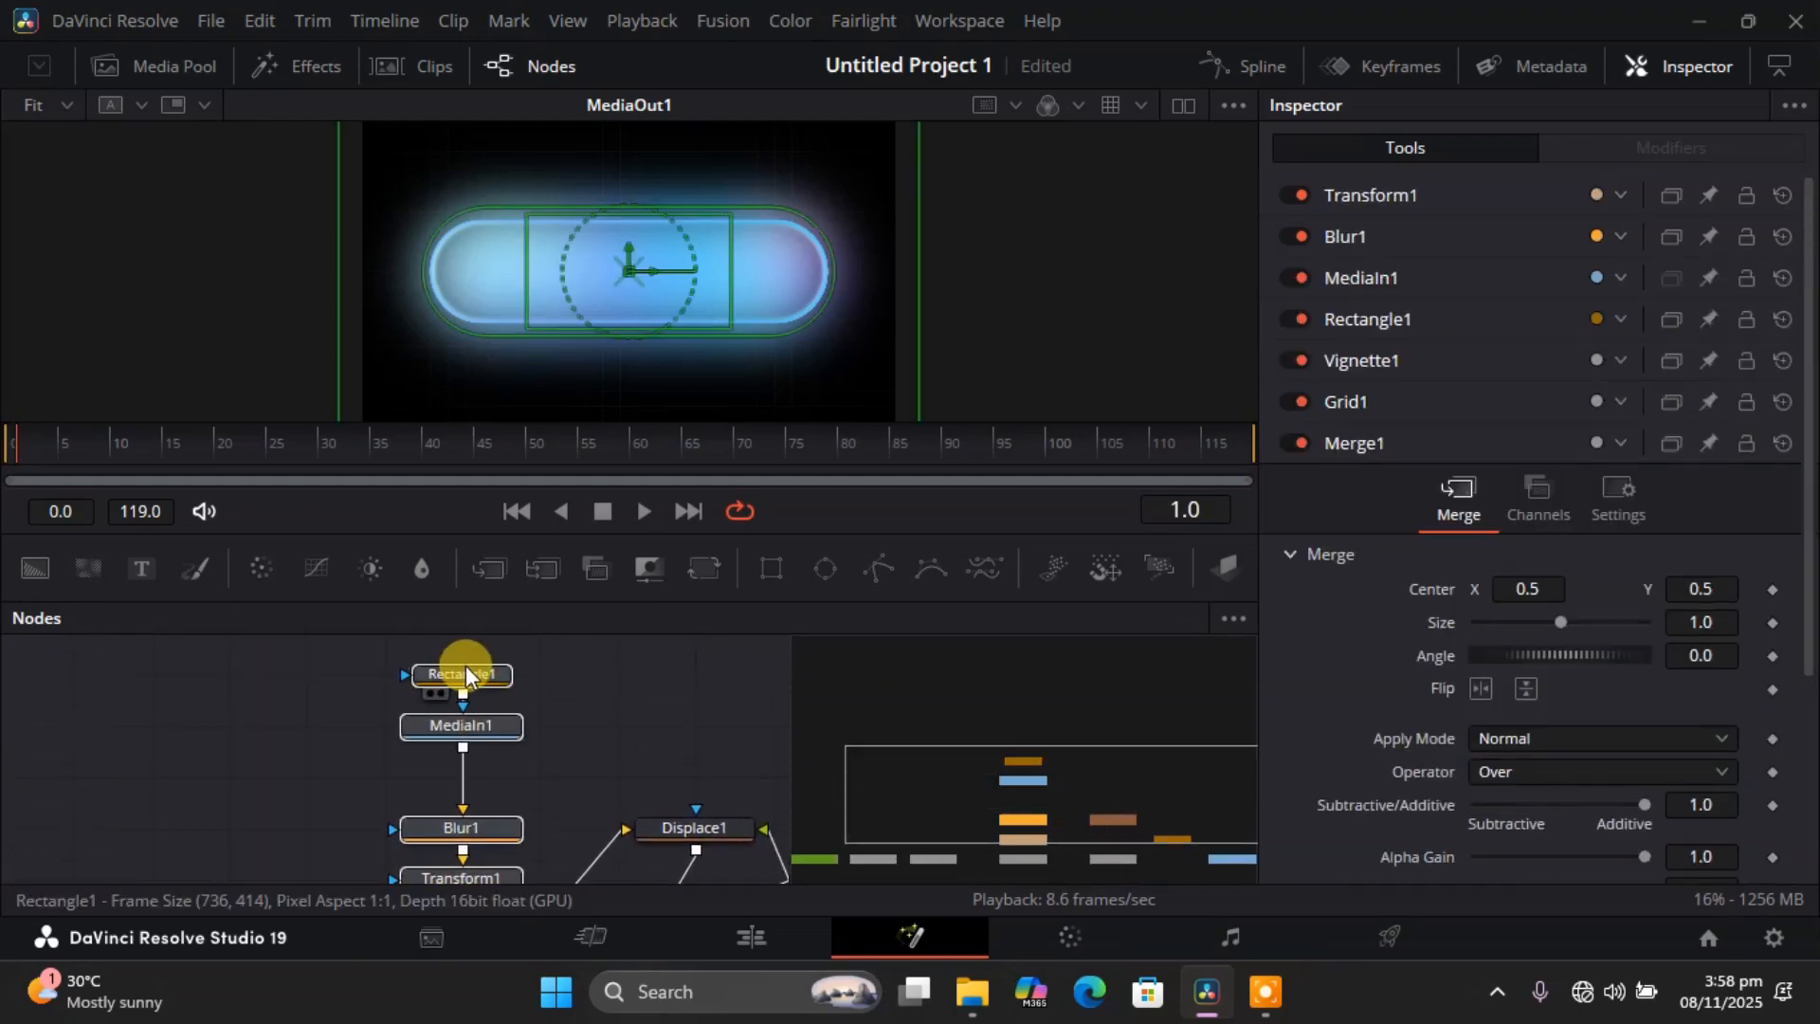
{"action": "left_click_drag", "start_coordinate": [464, 671], "coordinate": [220, 689]}
{"action": "mouse_move", "coordinate": [1032, 805]}
{"action": "left_mouse_down"}
{"action": "mouse_move", "coordinate": [1033, 828]}
{"action": "mouse_move", "coordinate": [1054, 810]}
{"action": "mouse_move", "coordinate": [1051, 830]}
{"action": "left_mouse_up"}
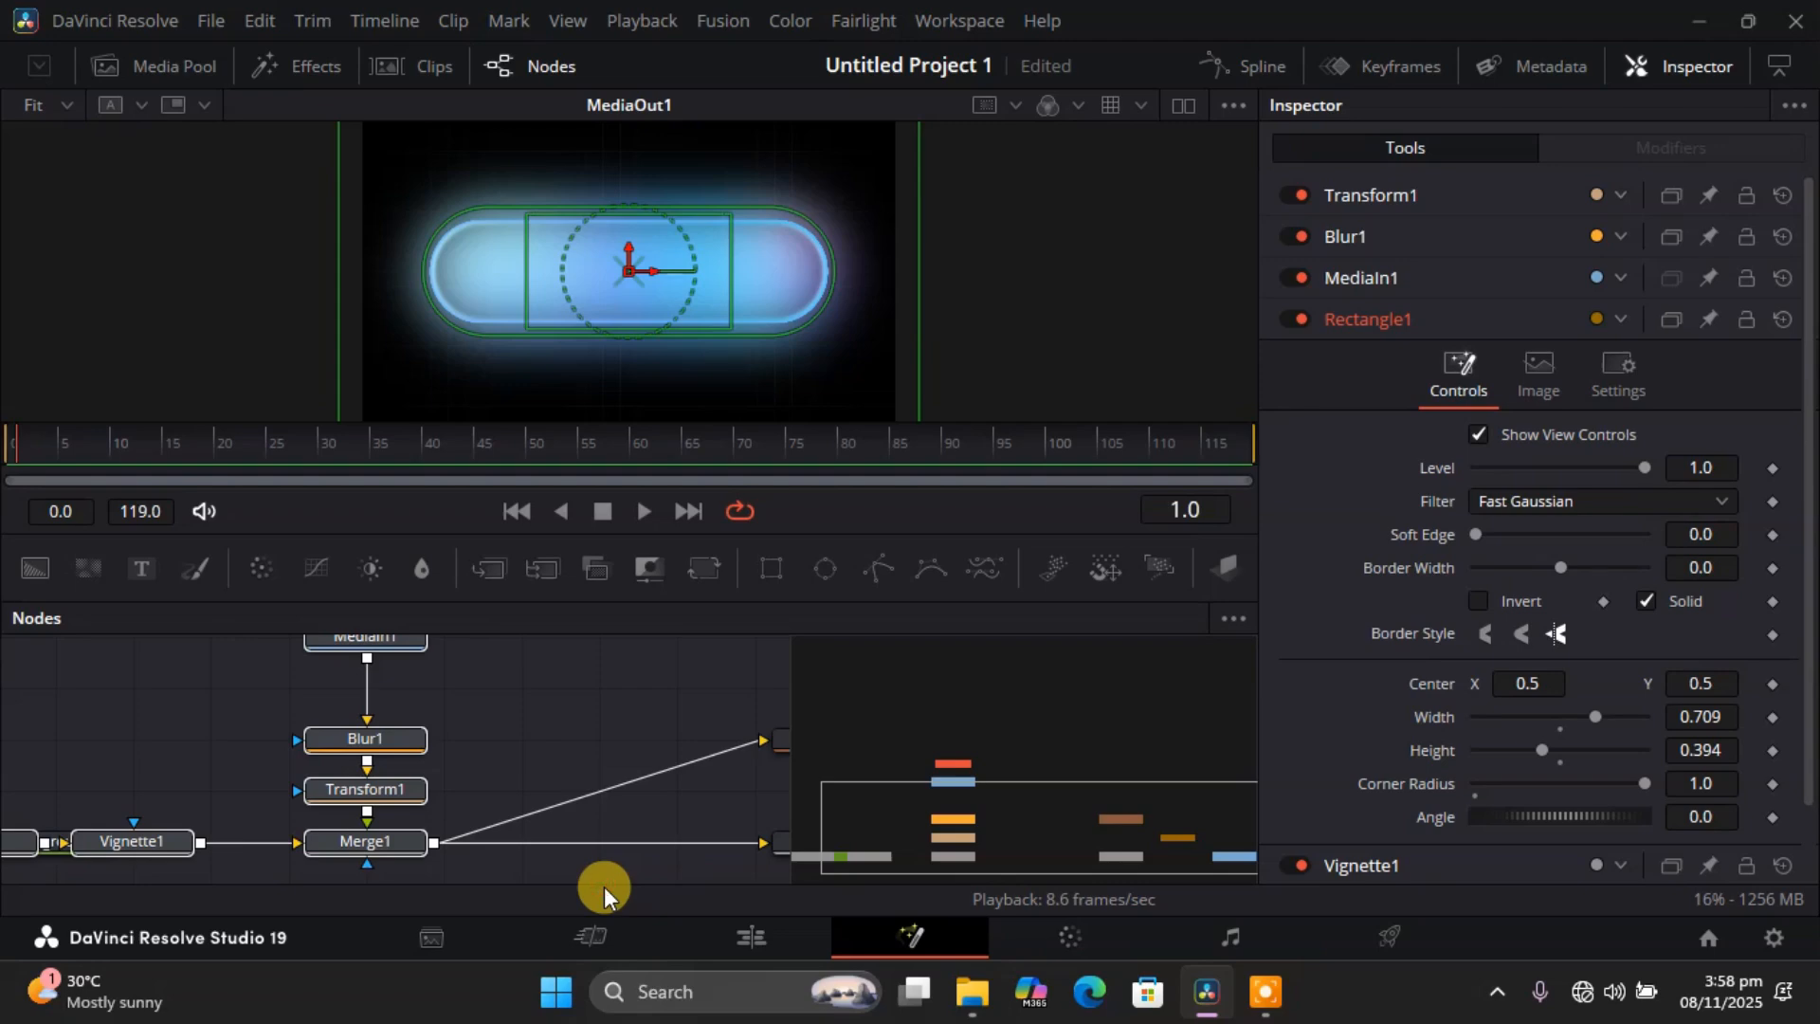
Insert another Merge node directly after Merge1, ahead of Displace1 and Merge2.
{"action": "left_click", "coordinate": [399, 843]}
{"action": "scroll", "coordinate": [399, 847], "scroll_direction": "down", "scroll_amount": 1}
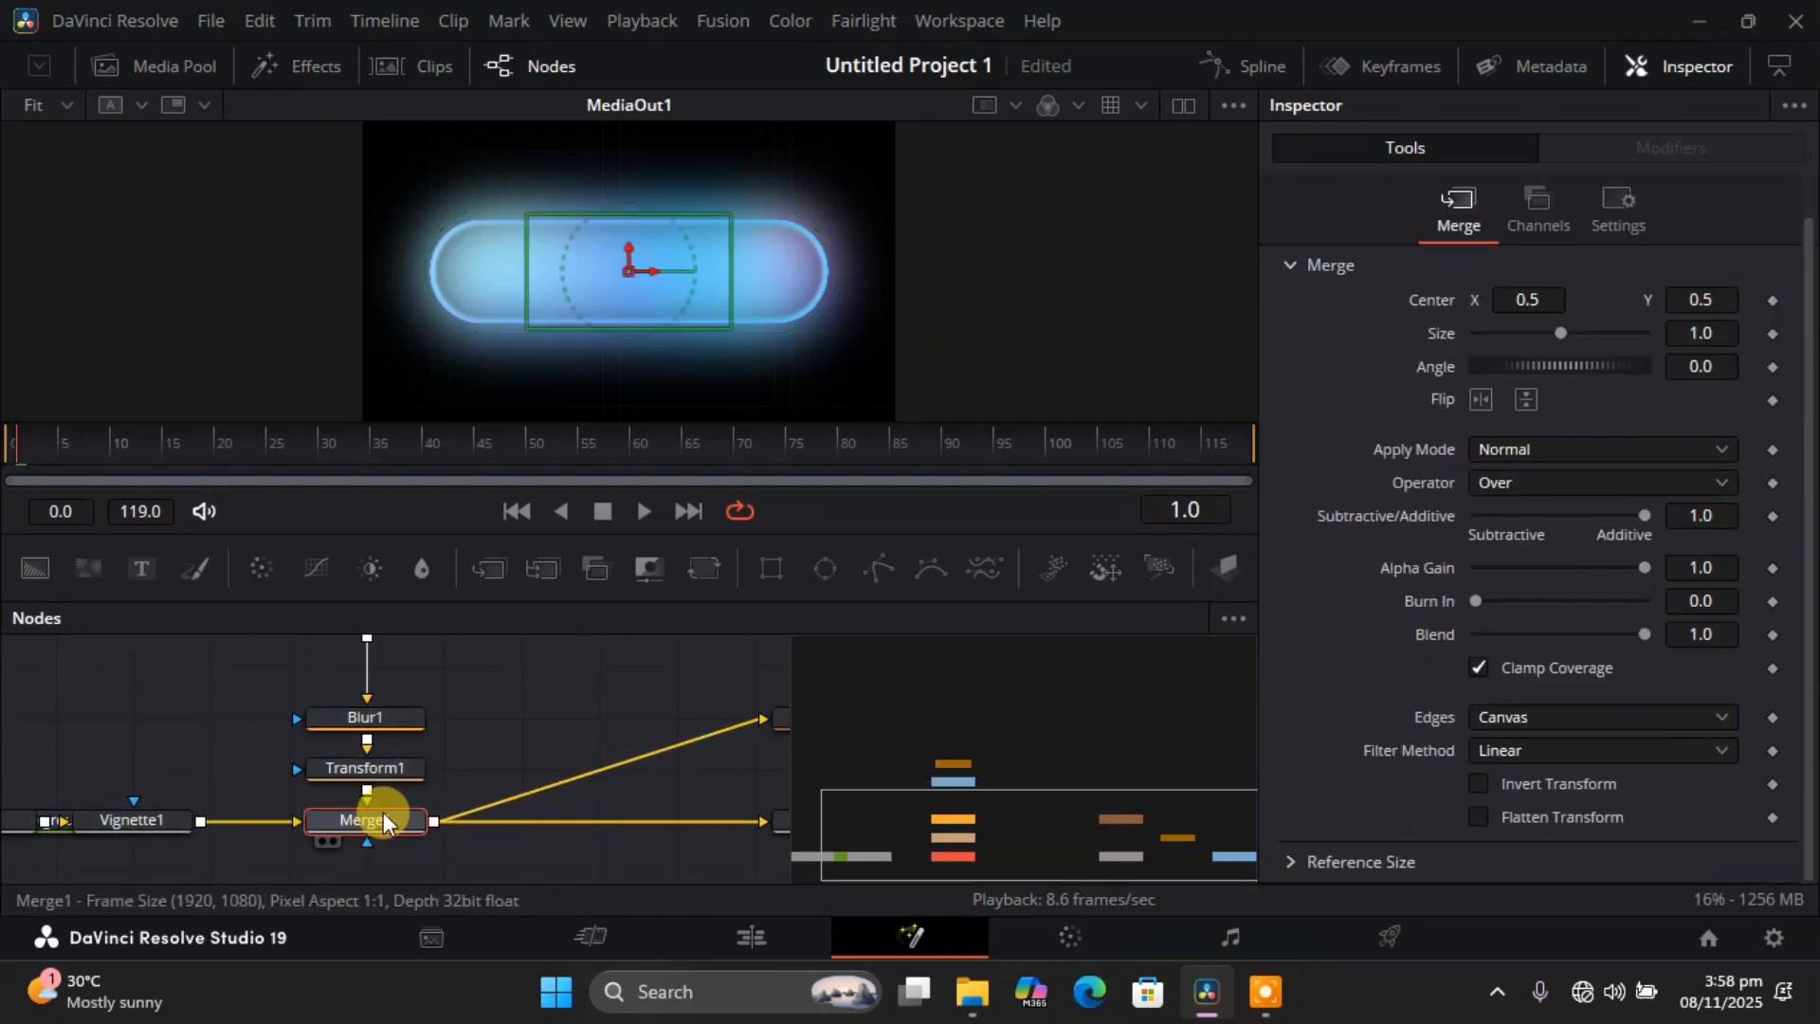
{"action": "mouse_move", "coordinate": [383, 819]}
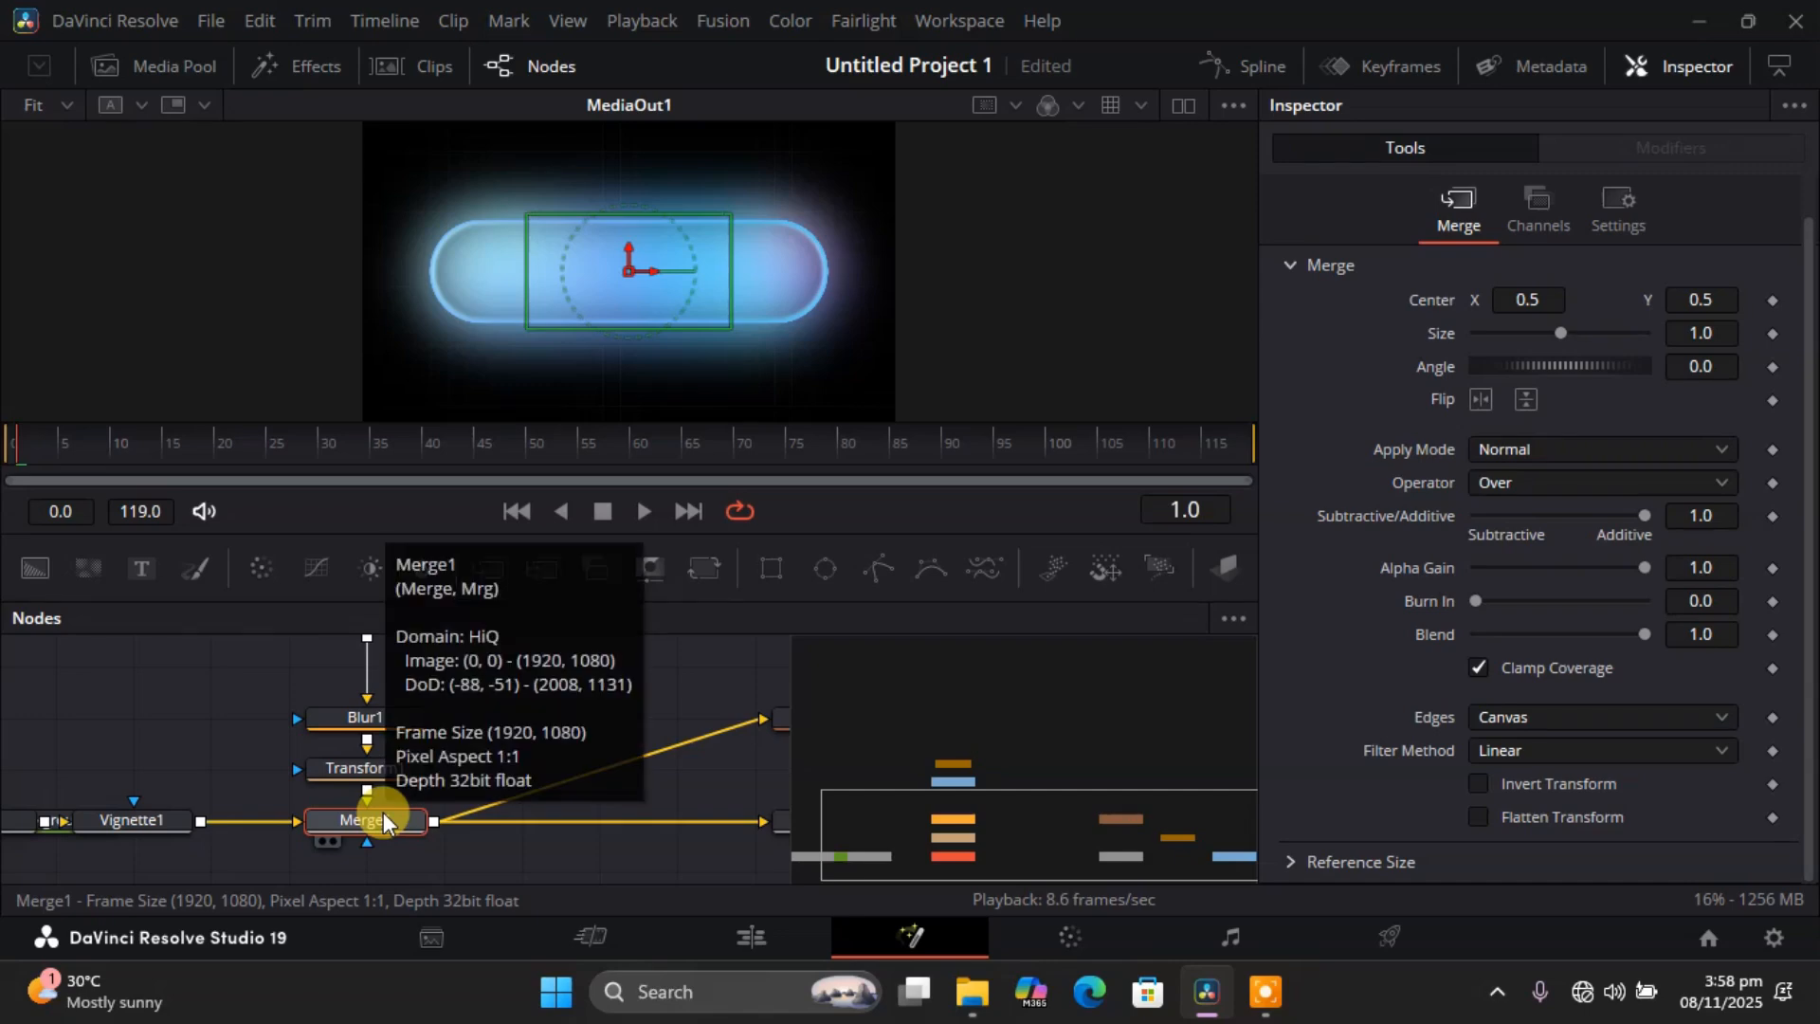
{"action": "key", "text": "shift+space"}
{"action": "type", "text": "displ"}
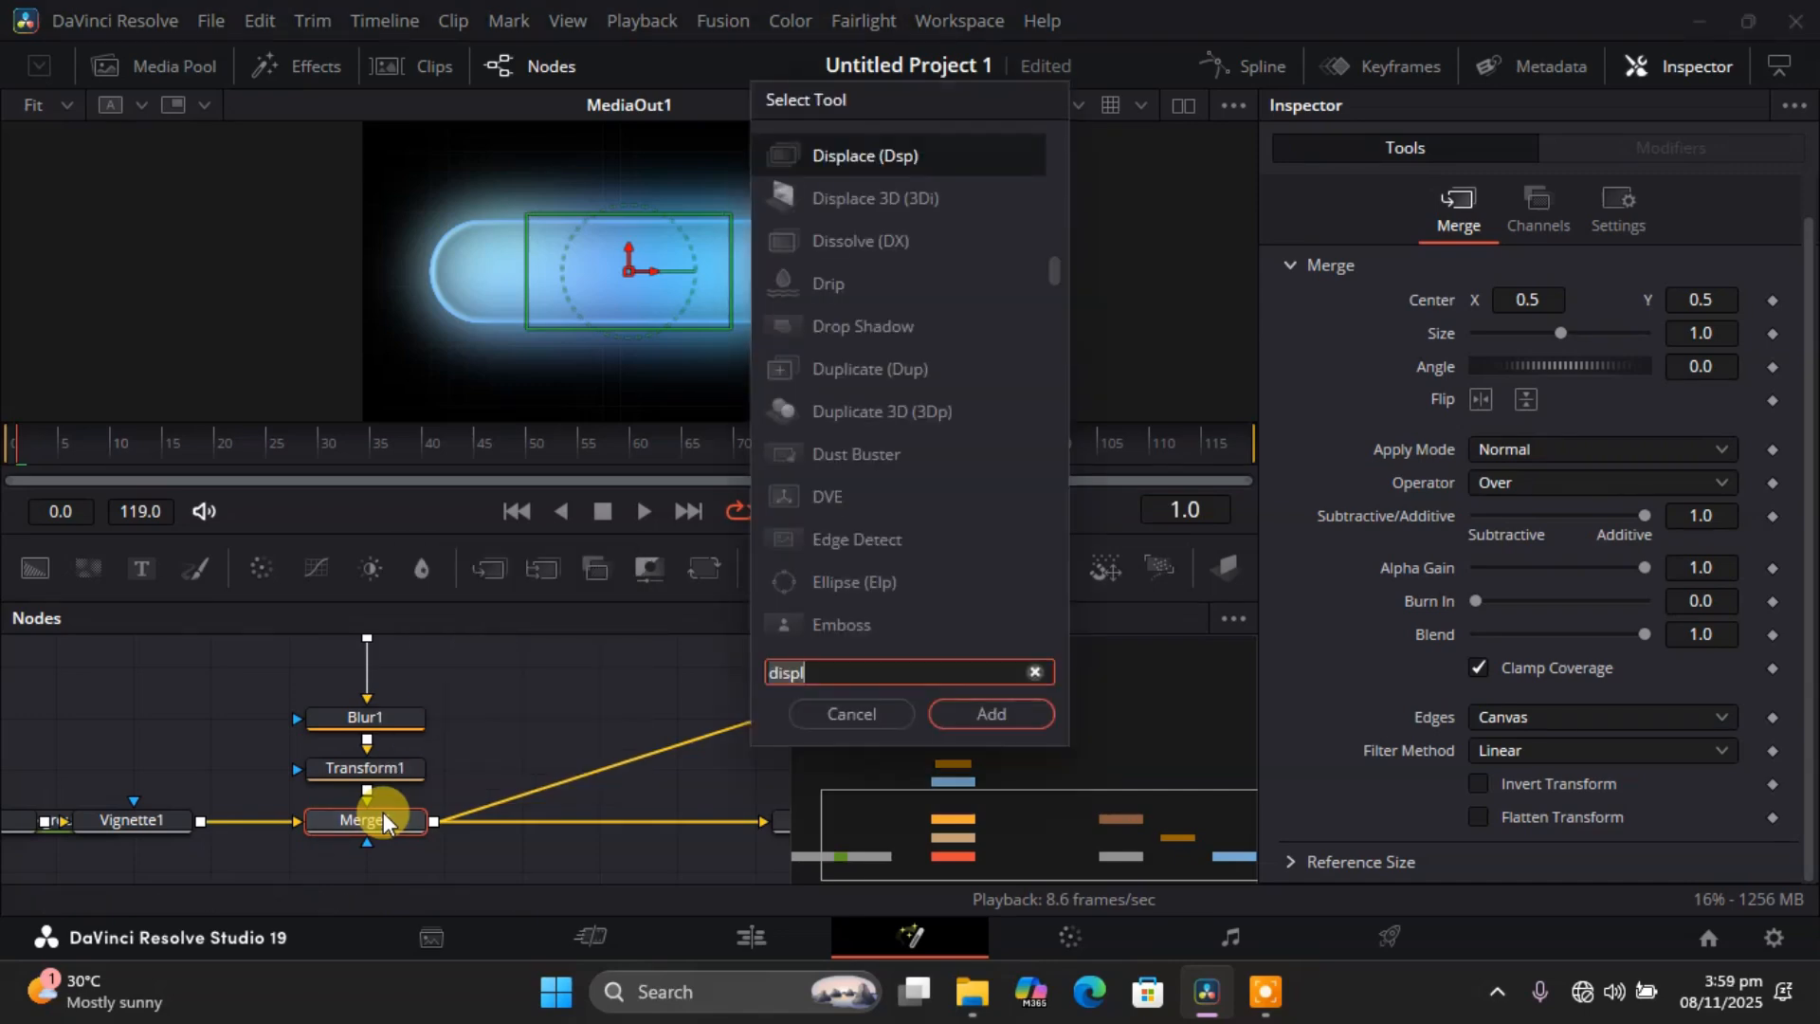
{"action": "key", "text": "BackSpace"}
{"action": "key", "text": "BackSpace"}
{"action": "key", "text": "BackSpace"}
{"action": "key", "text": "BackSpace"}
{"action": "key", "text": "BackSpace"}
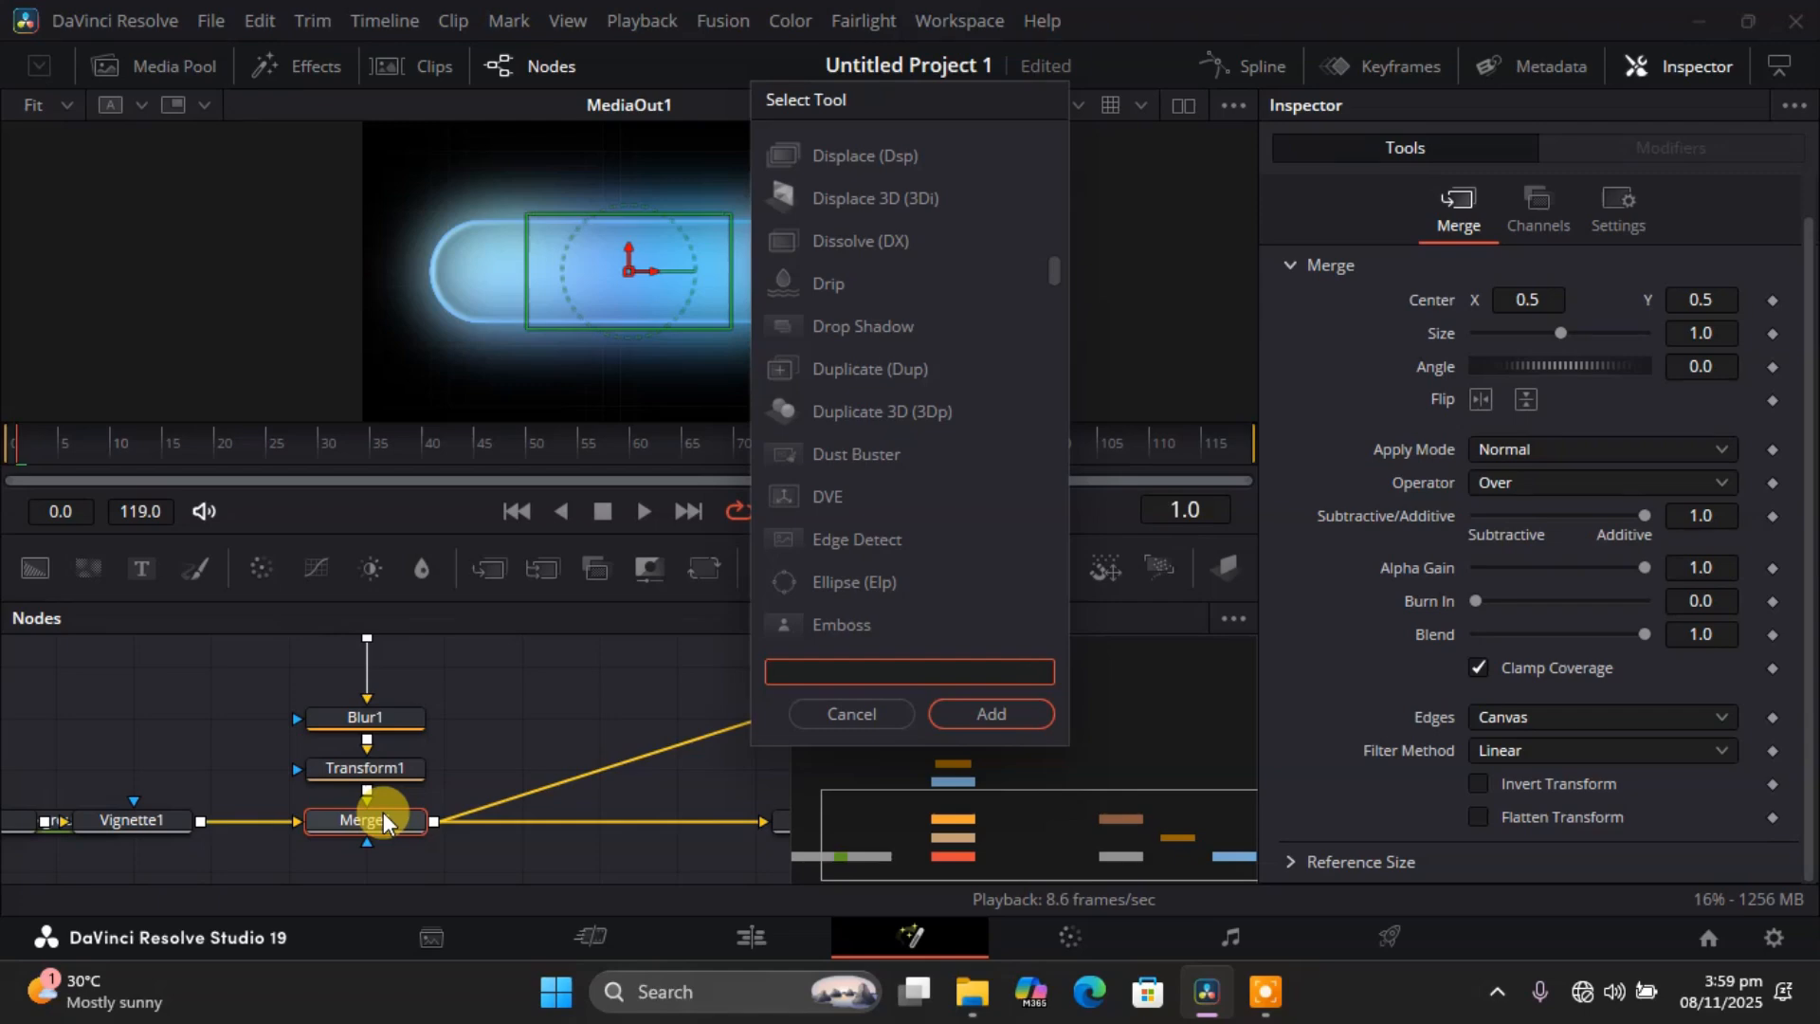
{"action": "type", "text": "merge"}
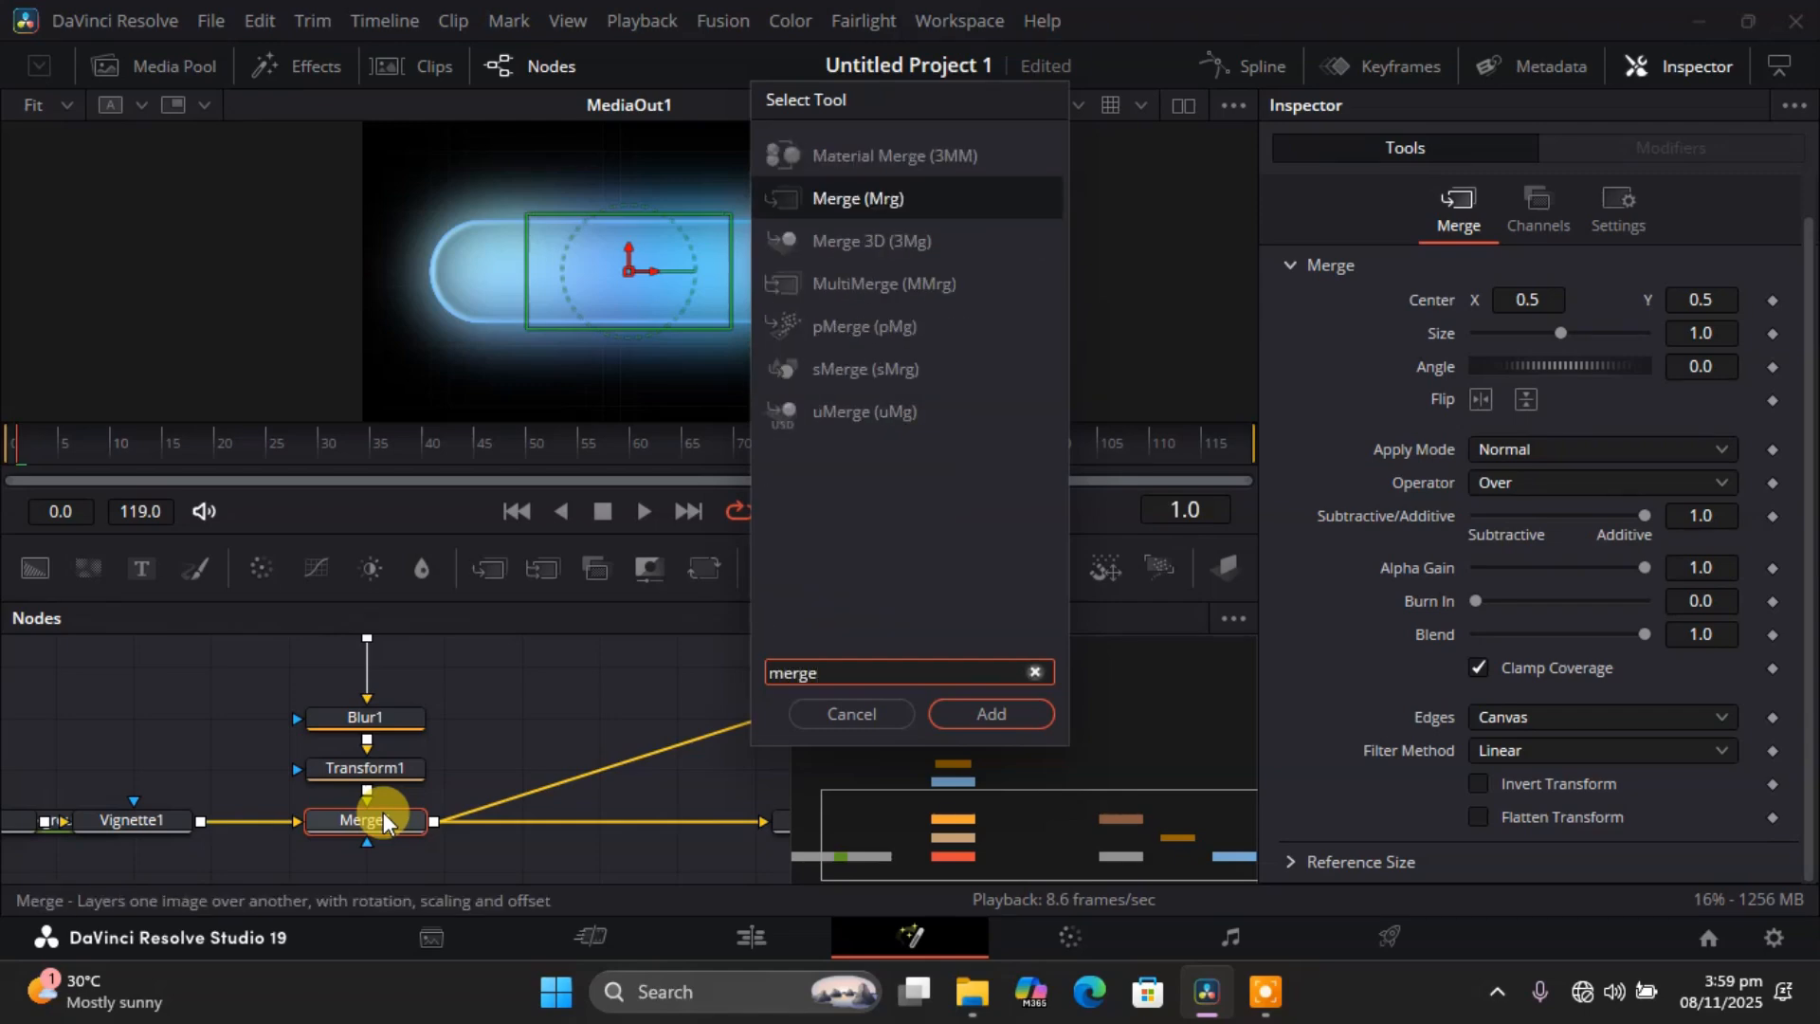
{"action": "key", "text": "Return"}
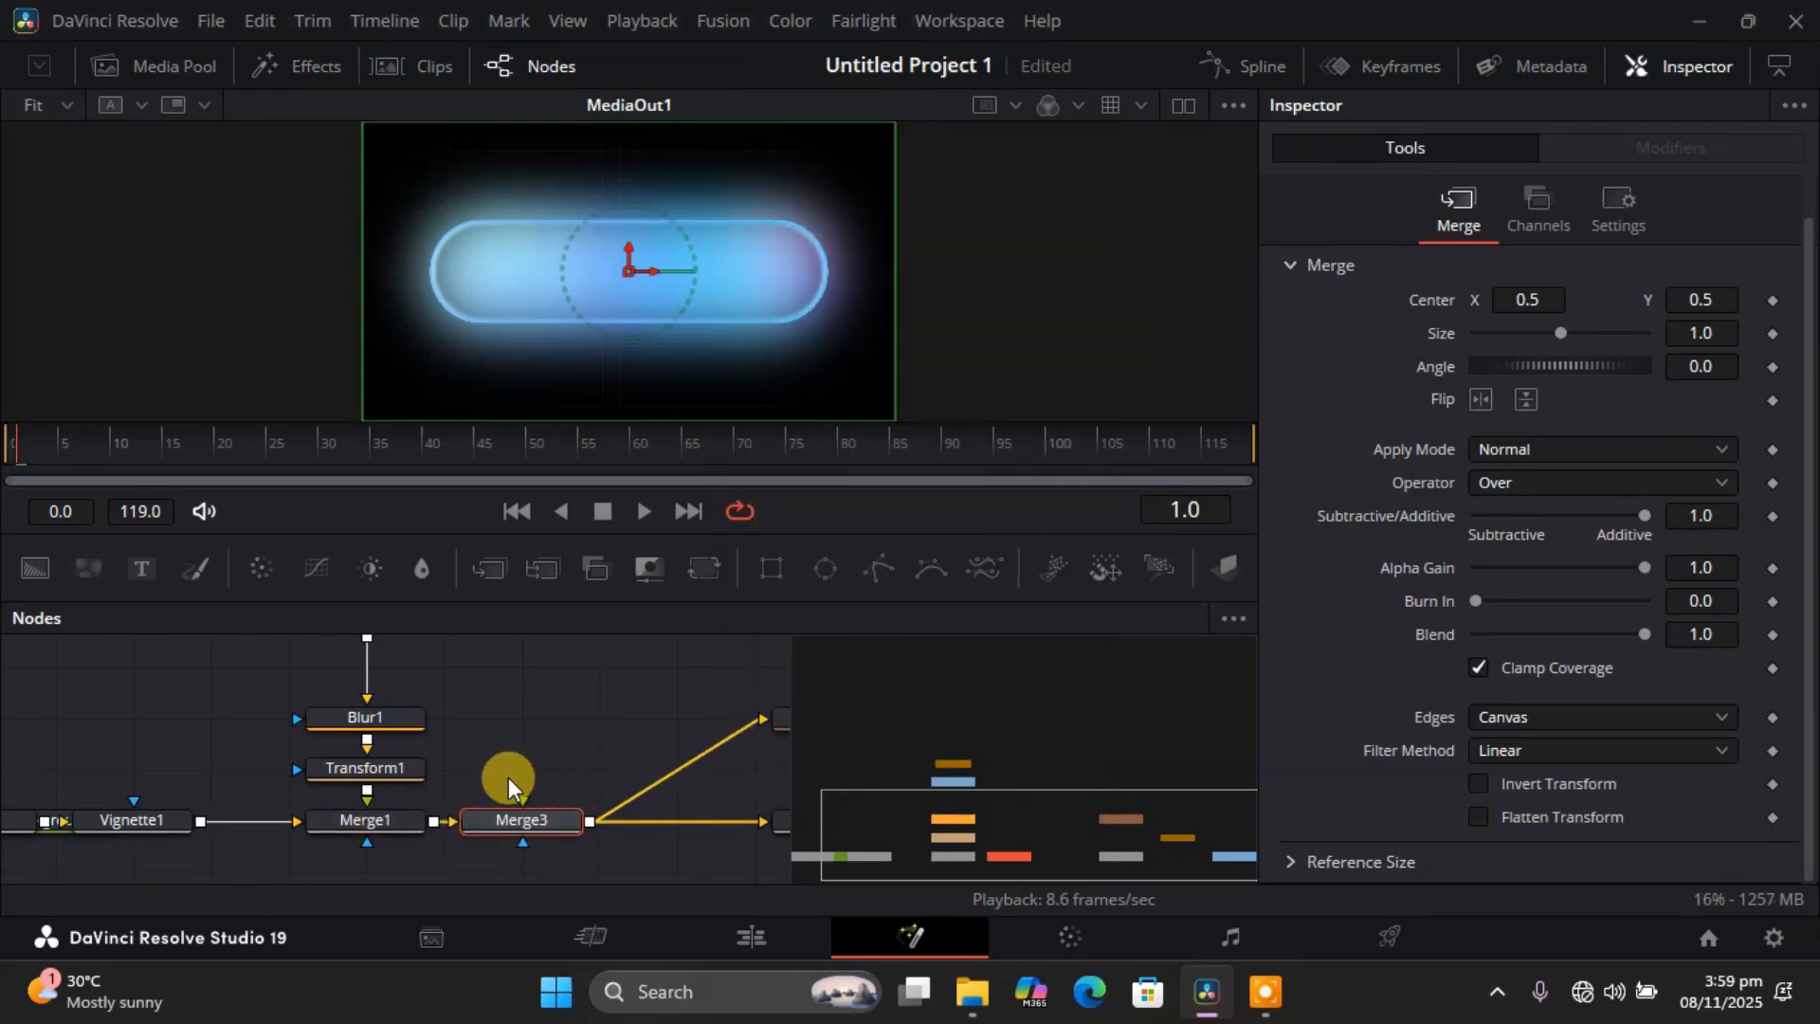
{"action": "left_click", "coordinate": [531, 728]}
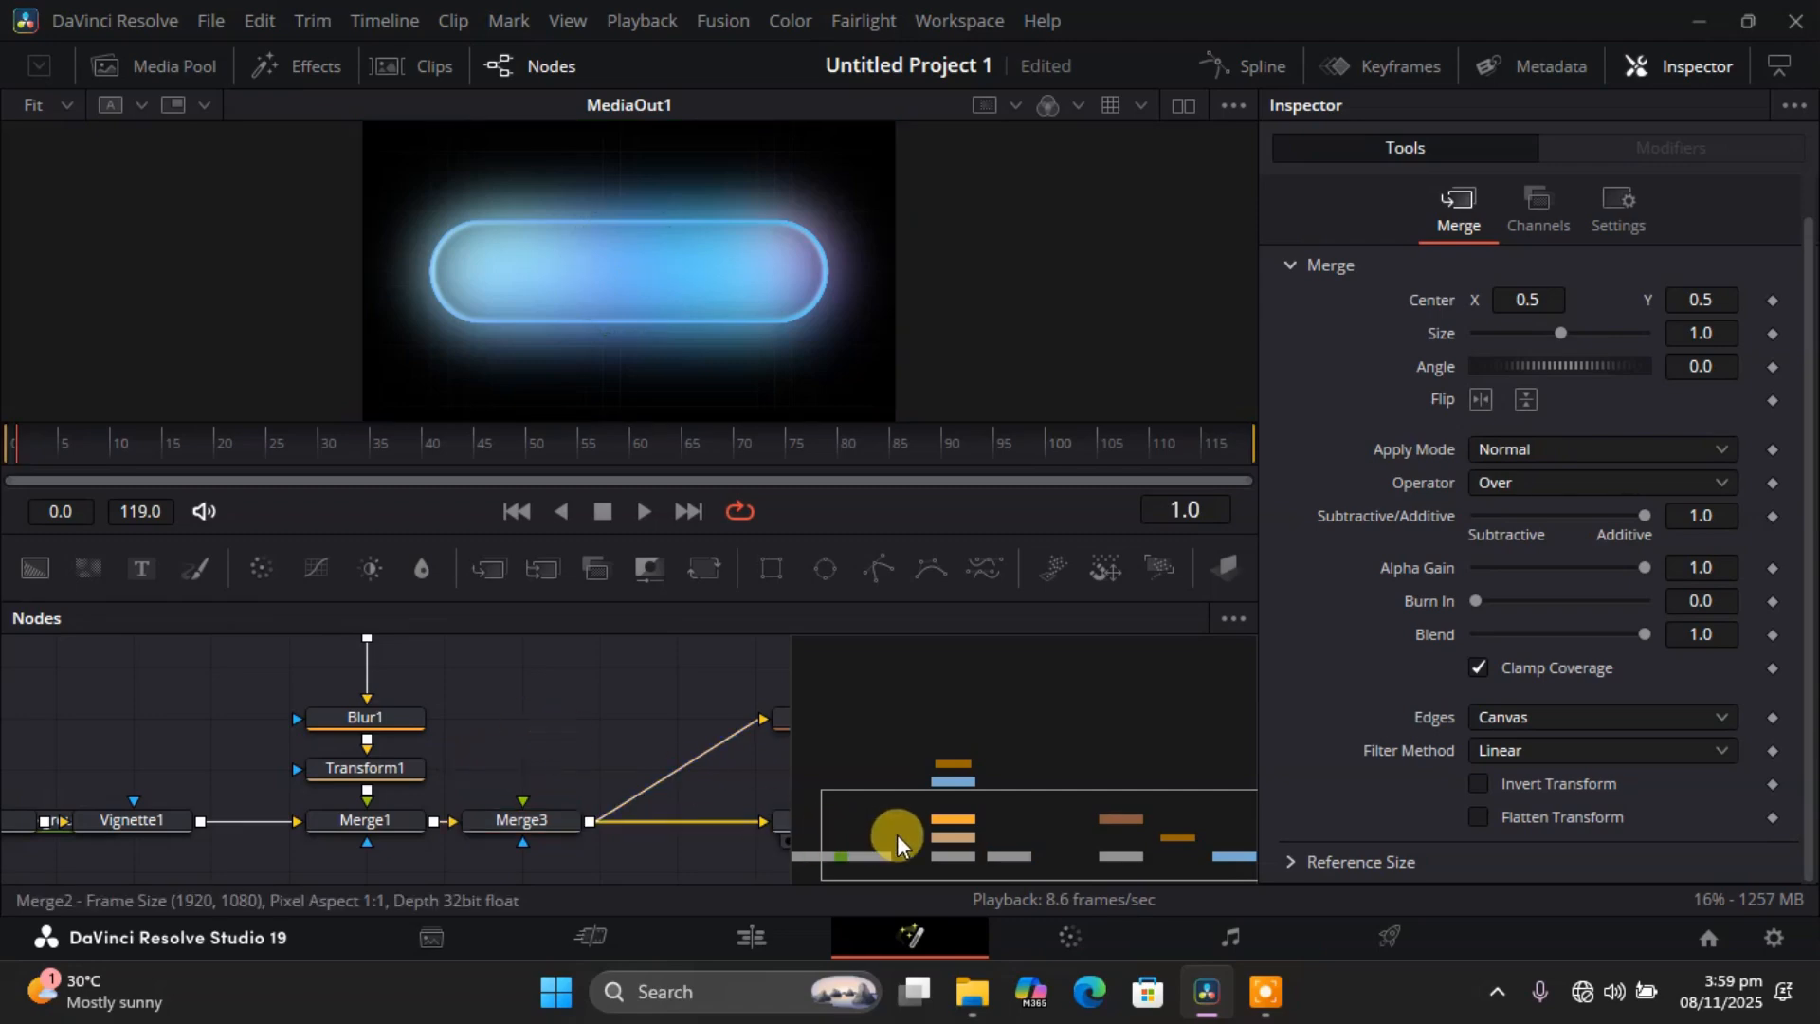
Duplicate the MediaIn1 node and place the copy beside the original.
{"action": "left_click_drag", "start_coordinate": [897, 835], "coordinate": [1022, 788]}
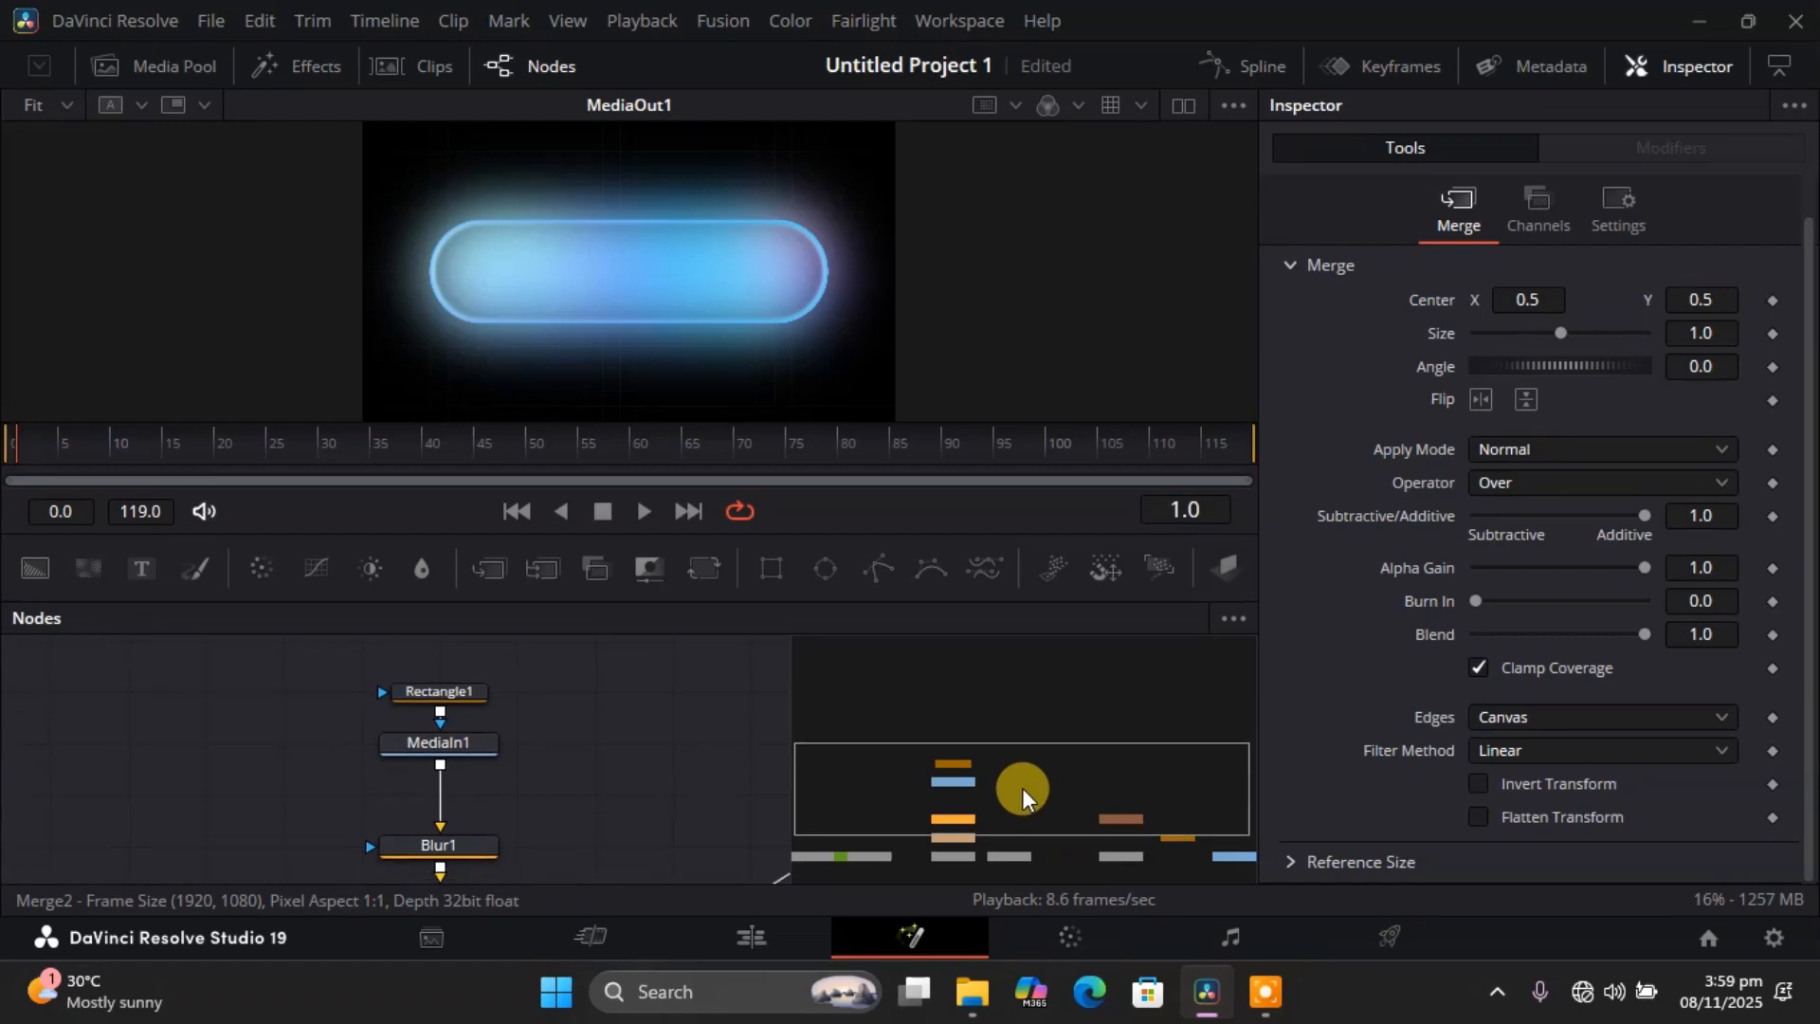
{"action": "left_click", "coordinate": [486, 755]}
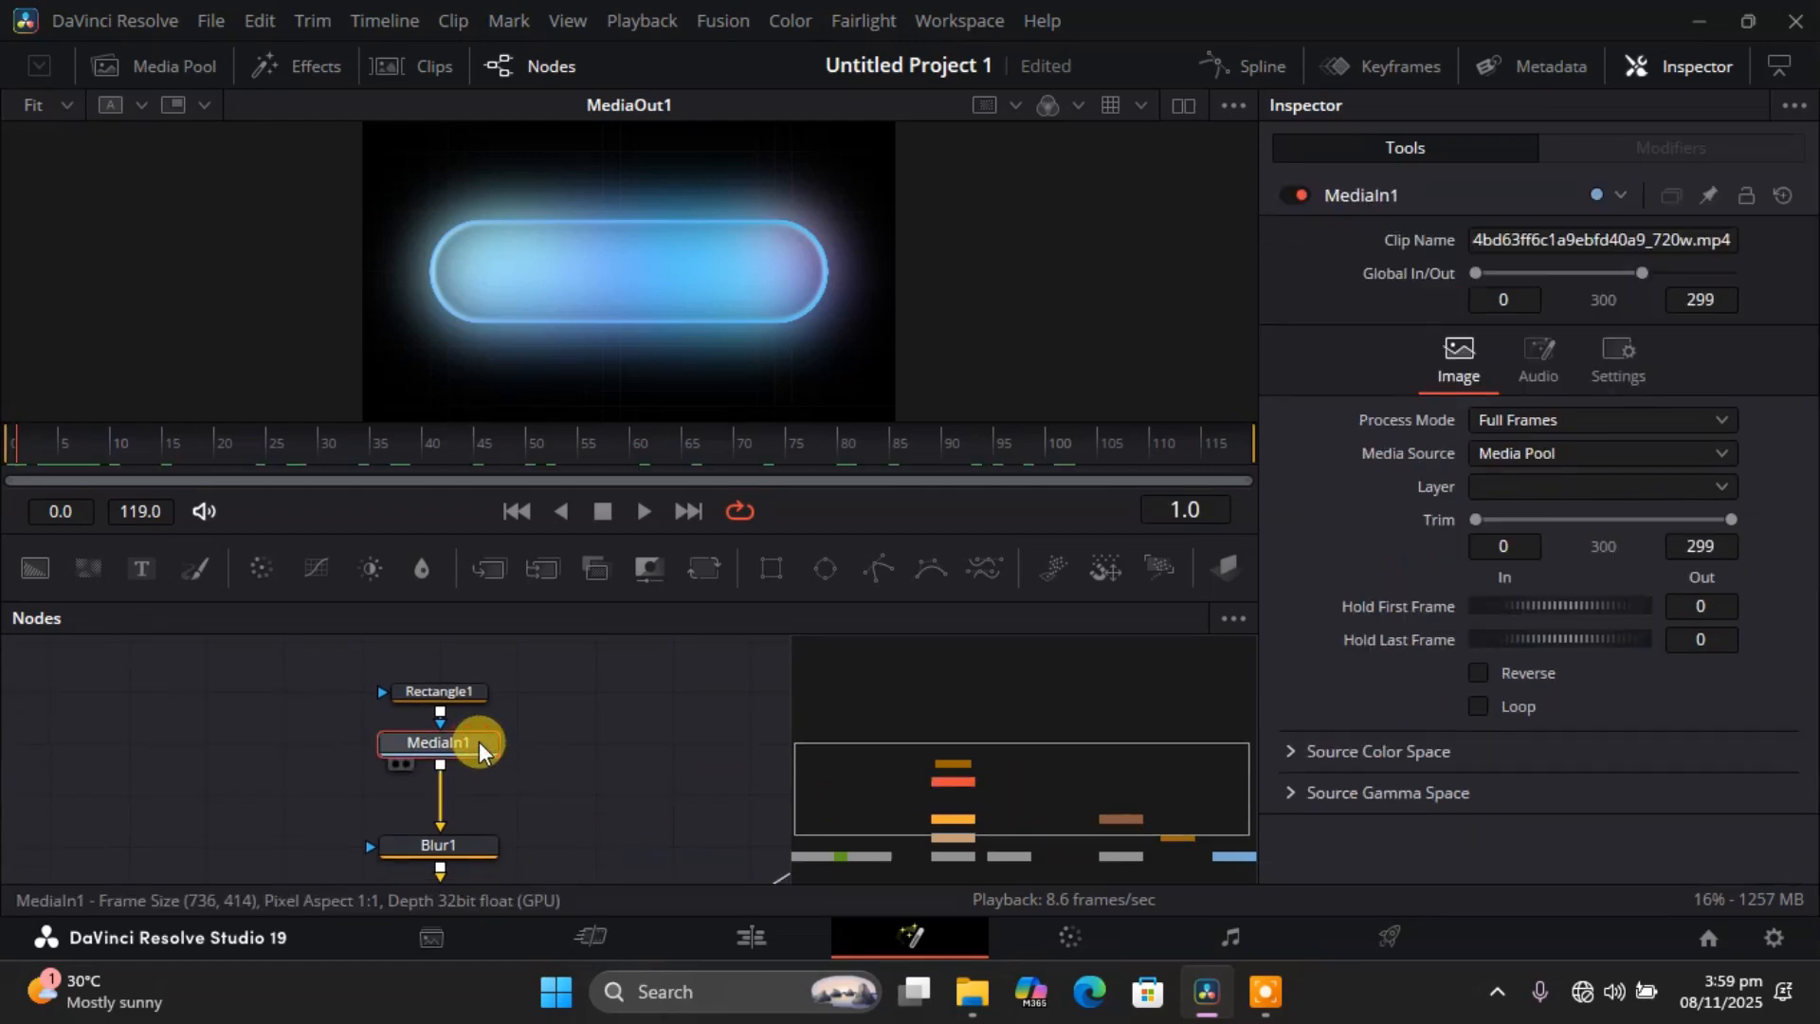
{"action": "left_click", "coordinate": [634, 766]}
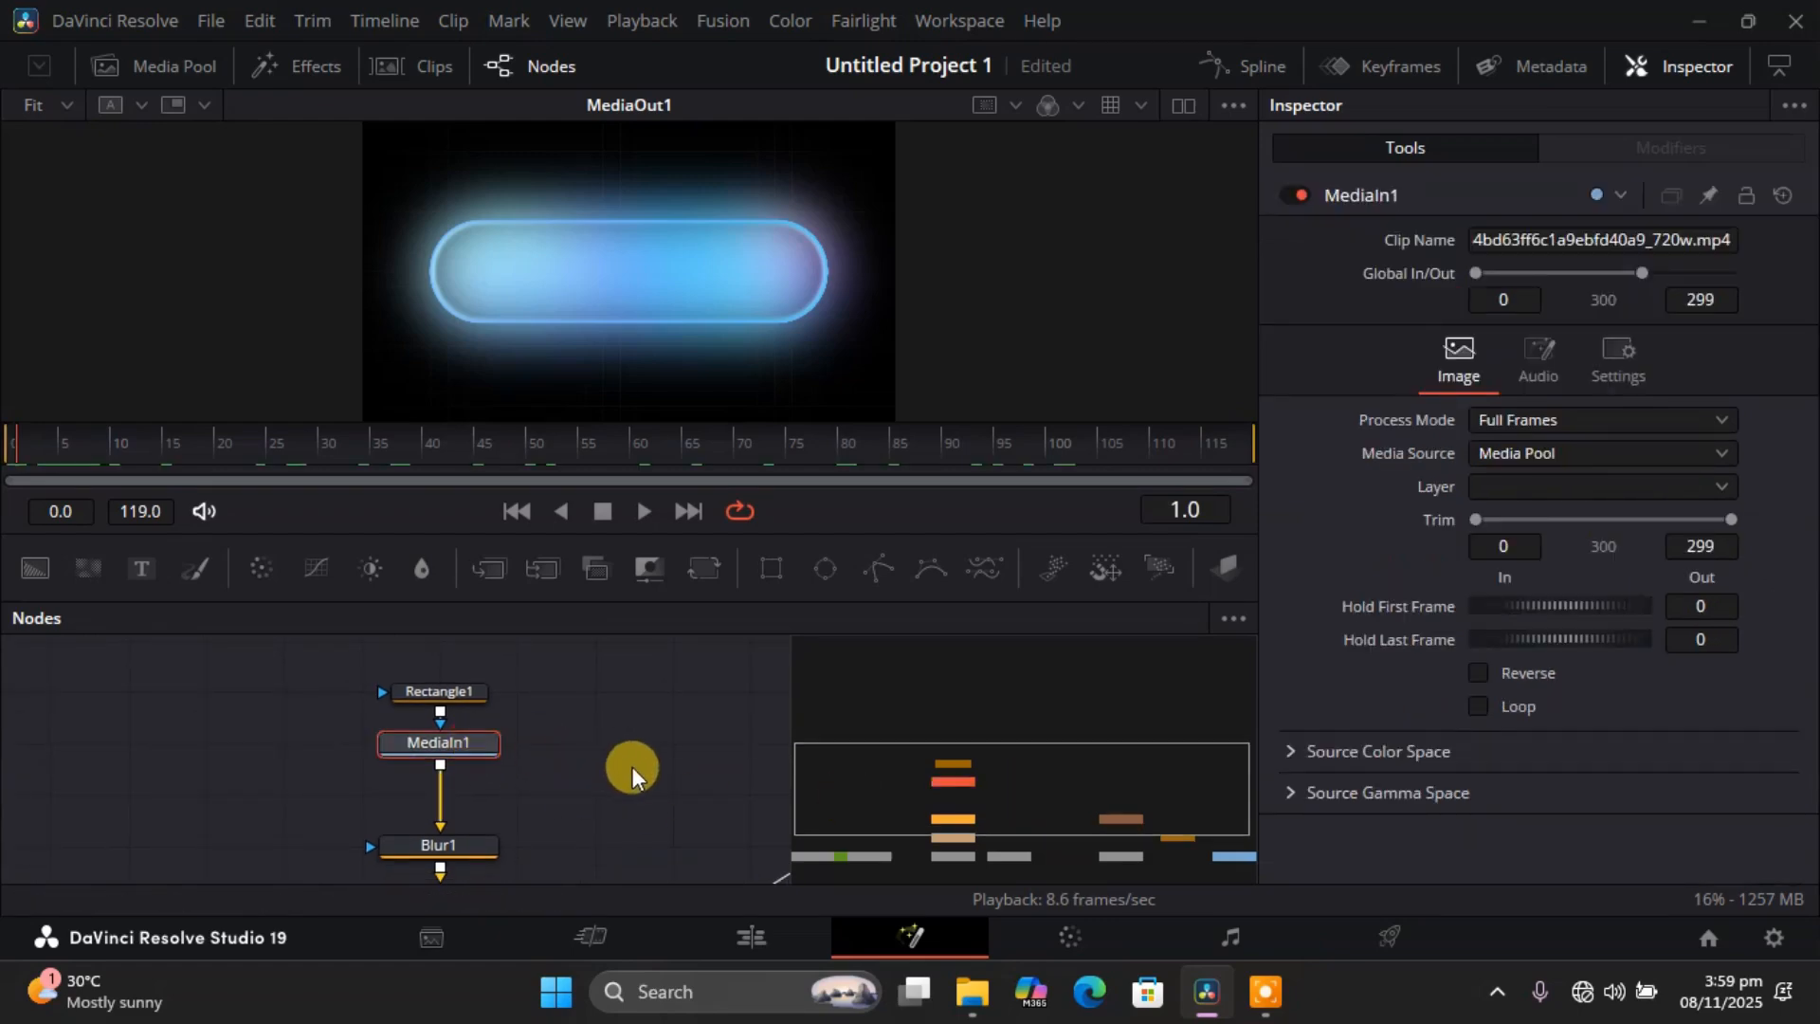
{"action": "key", "text": "ctrl+v"}
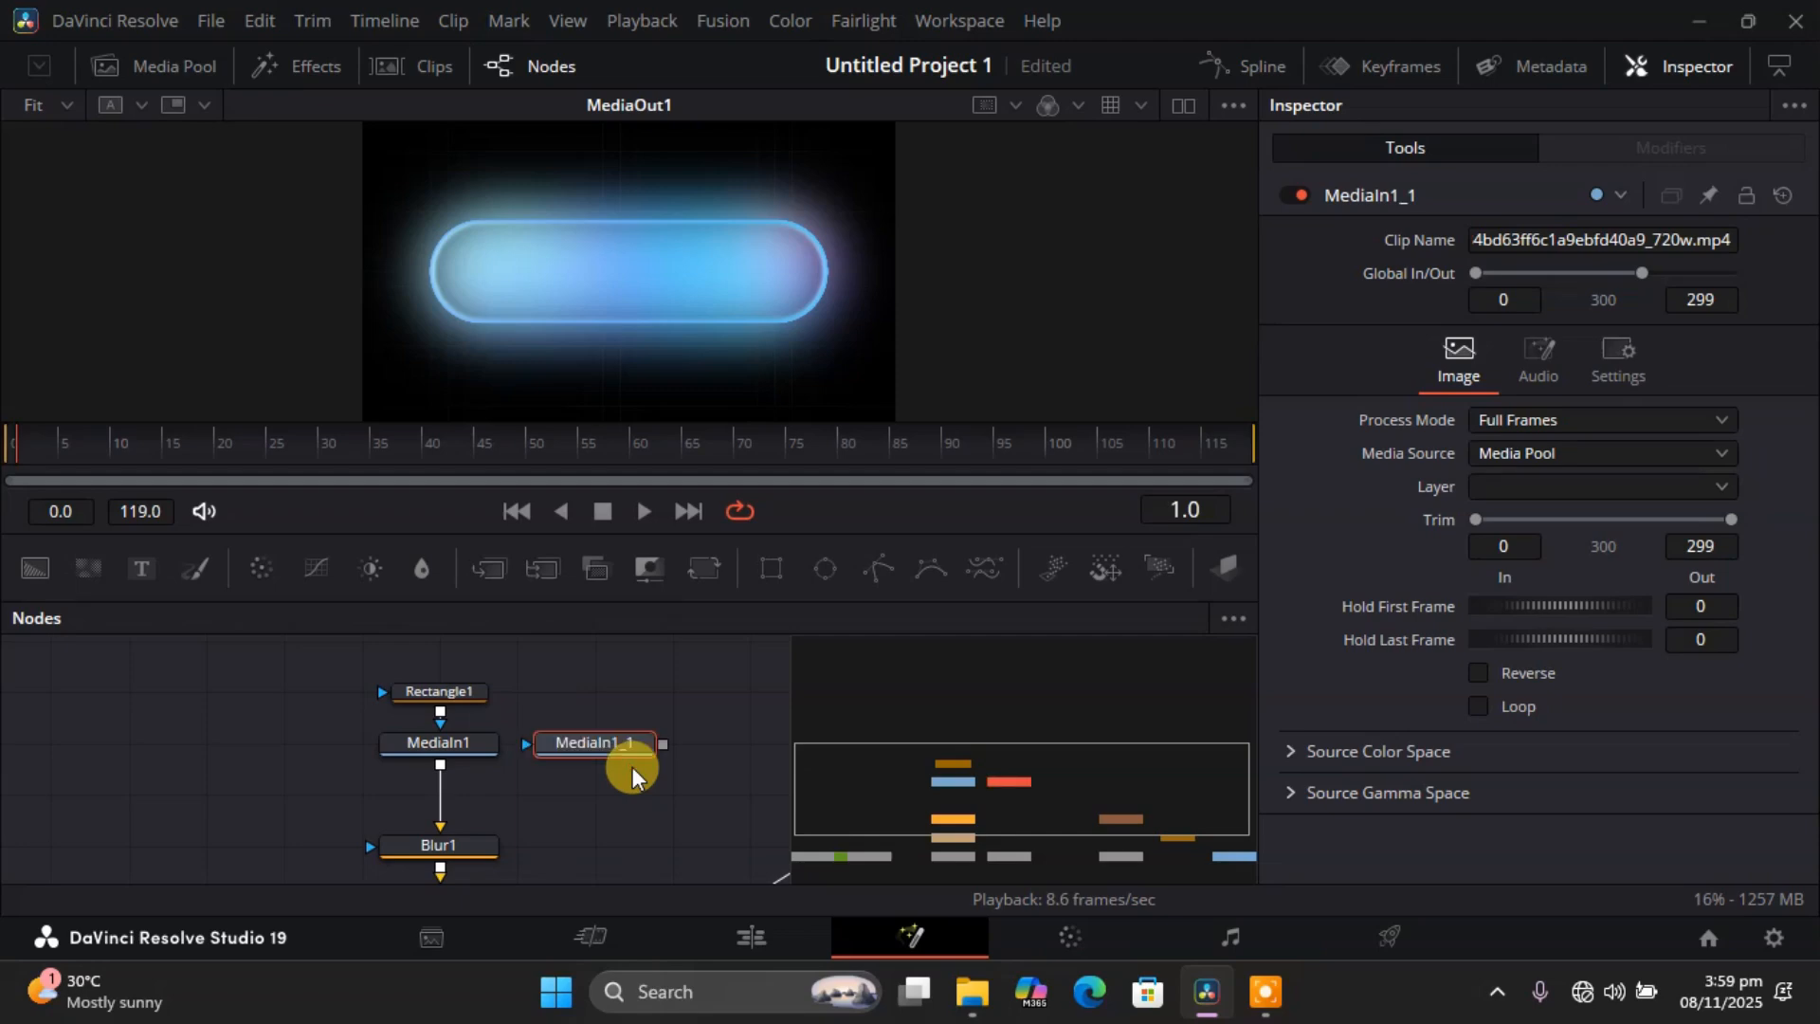
Connect MediaIn1_1 to Merge3's foreground input and place it directly above Merge3, level with Blur1.
{"action": "left_click_drag", "start_coordinate": [946, 741], "coordinate": [1056, 815]}
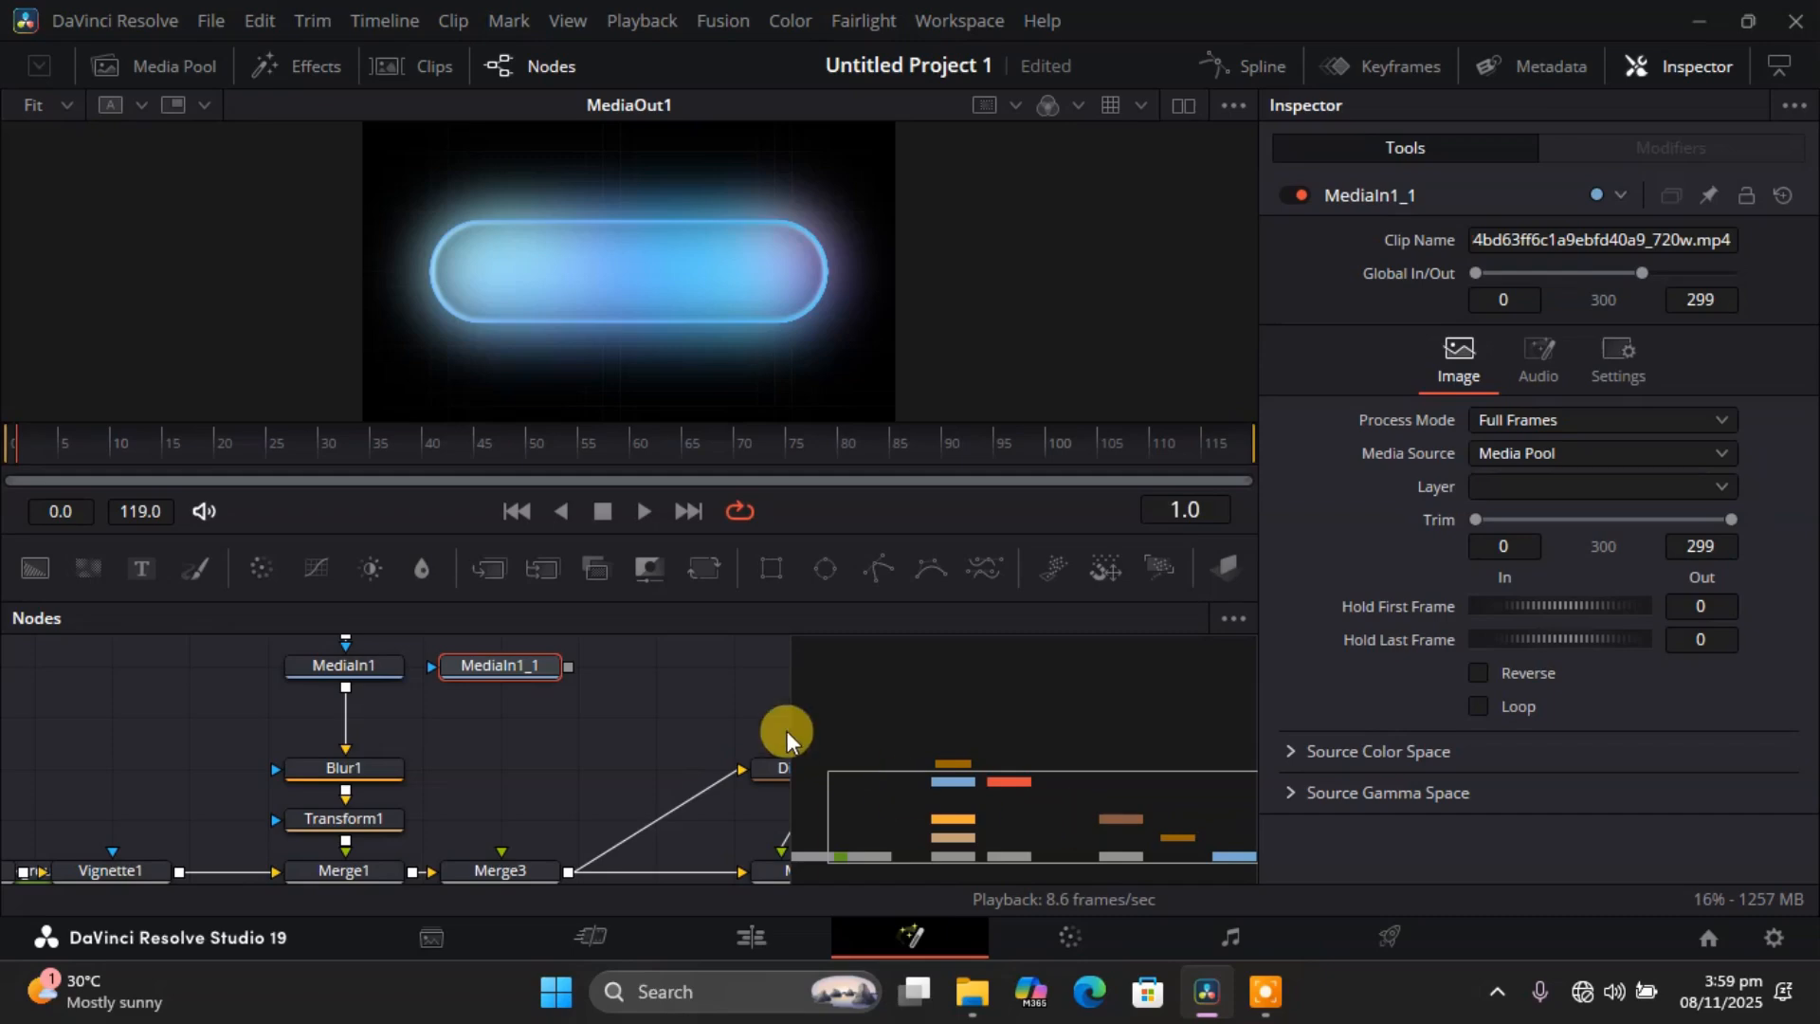
{"action": "left_click_drag", "start_coordinate": [567, 663], "coordinate": [504, 870]}
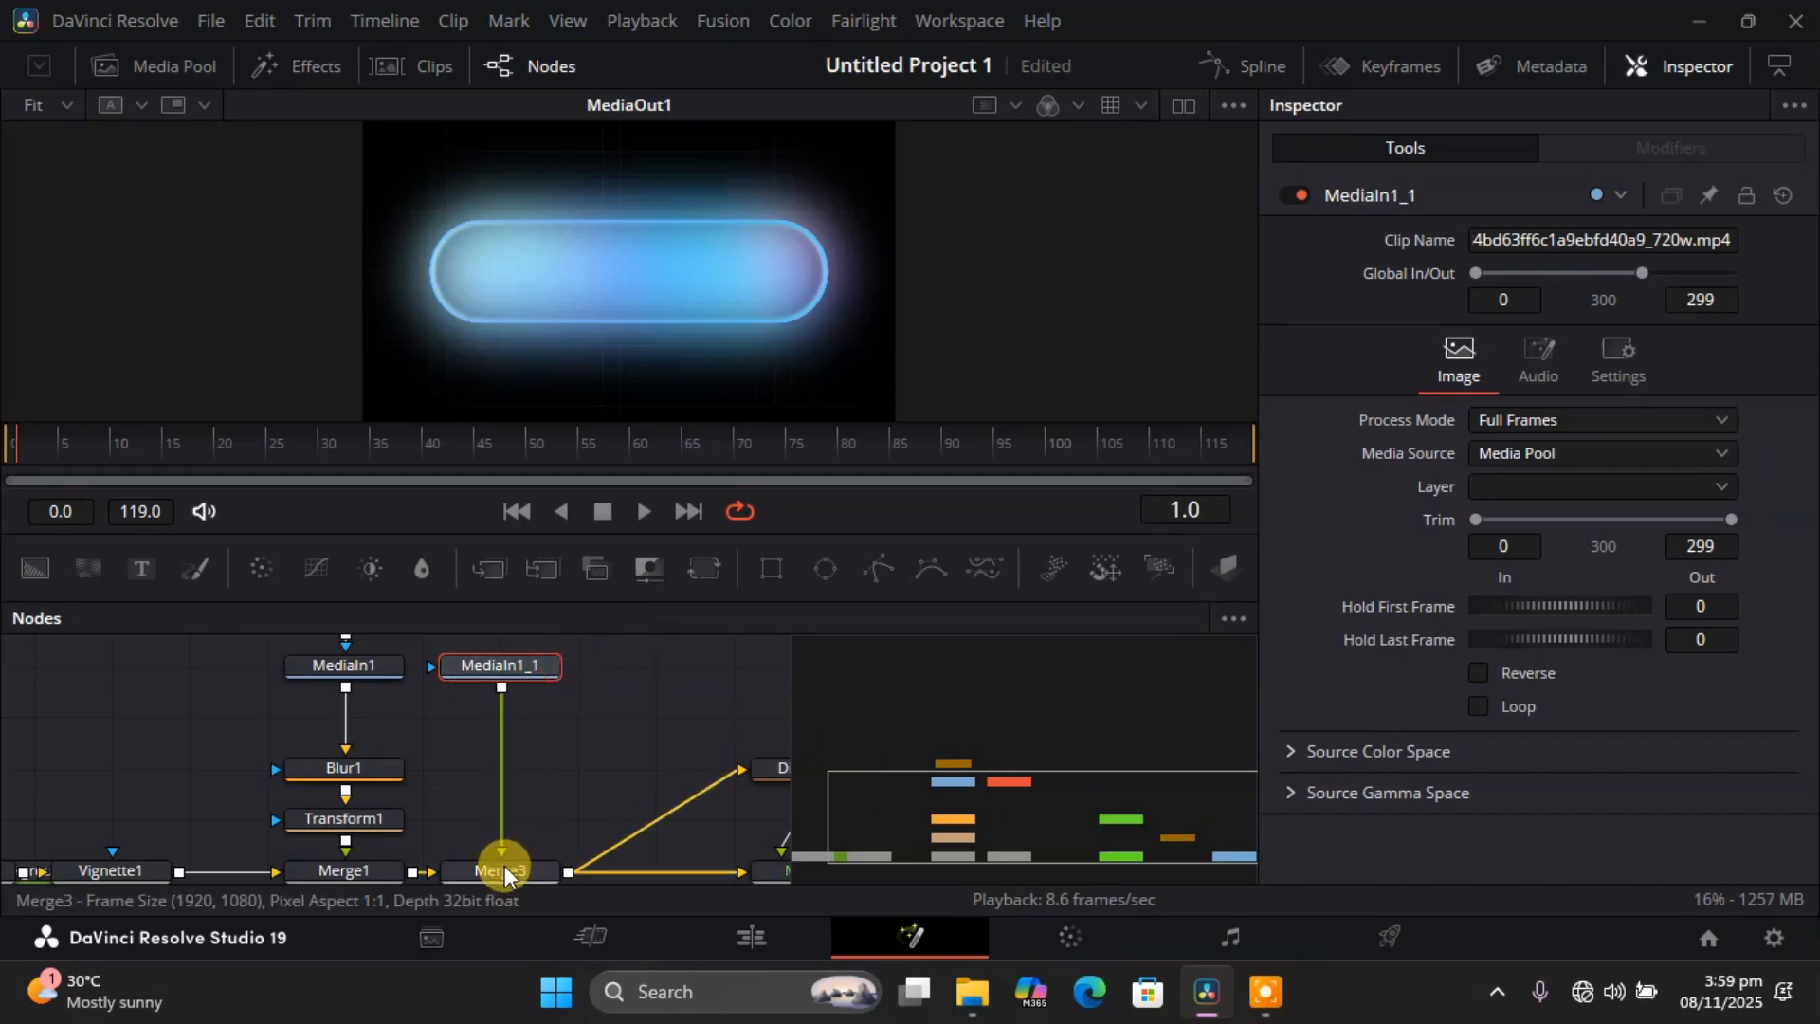
{"action": "left_click", "coordinate": [534, 665]}
{"action": "left_click_drag", "start_coordinate": [536, 700], "coordinate": [542, 778]}
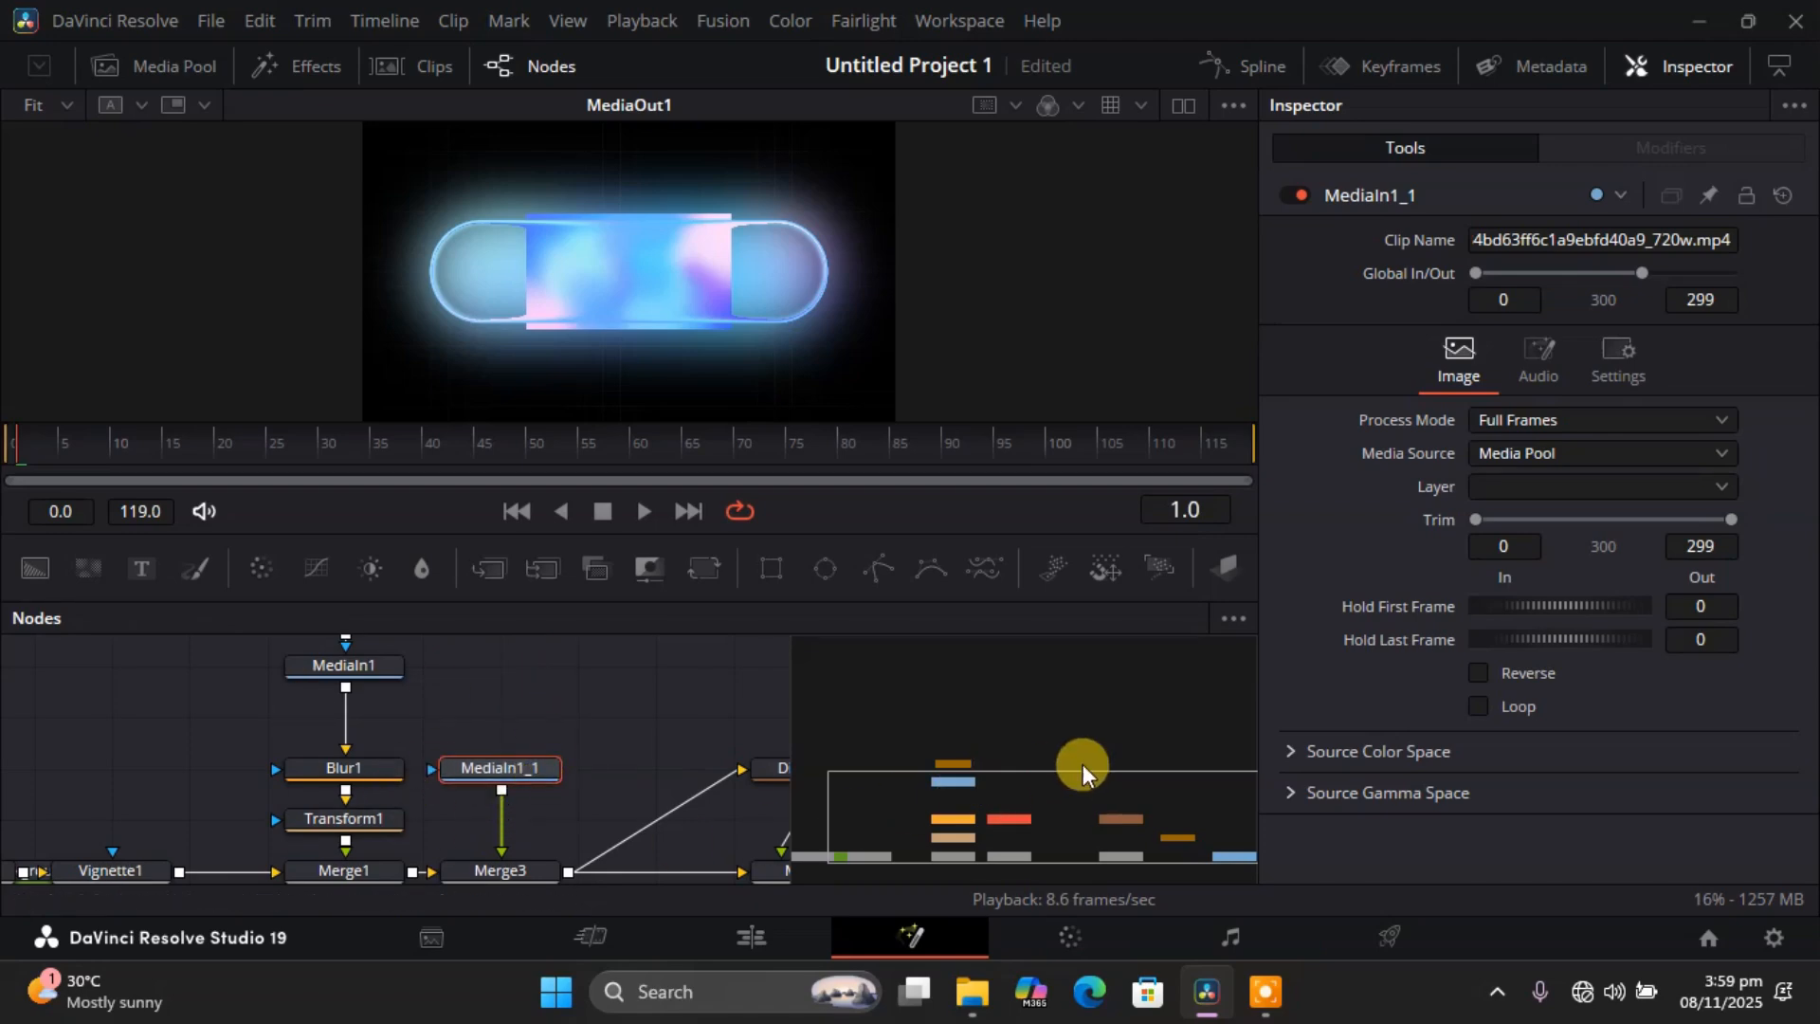
Duplicate Rectangle2, connect the copy to MediaIn1_1 as its mask, and place it directly above that node.
{"action": "left_click_drag", "start_coordinate": [1083, 764], "coordinate": [1226, 831]}
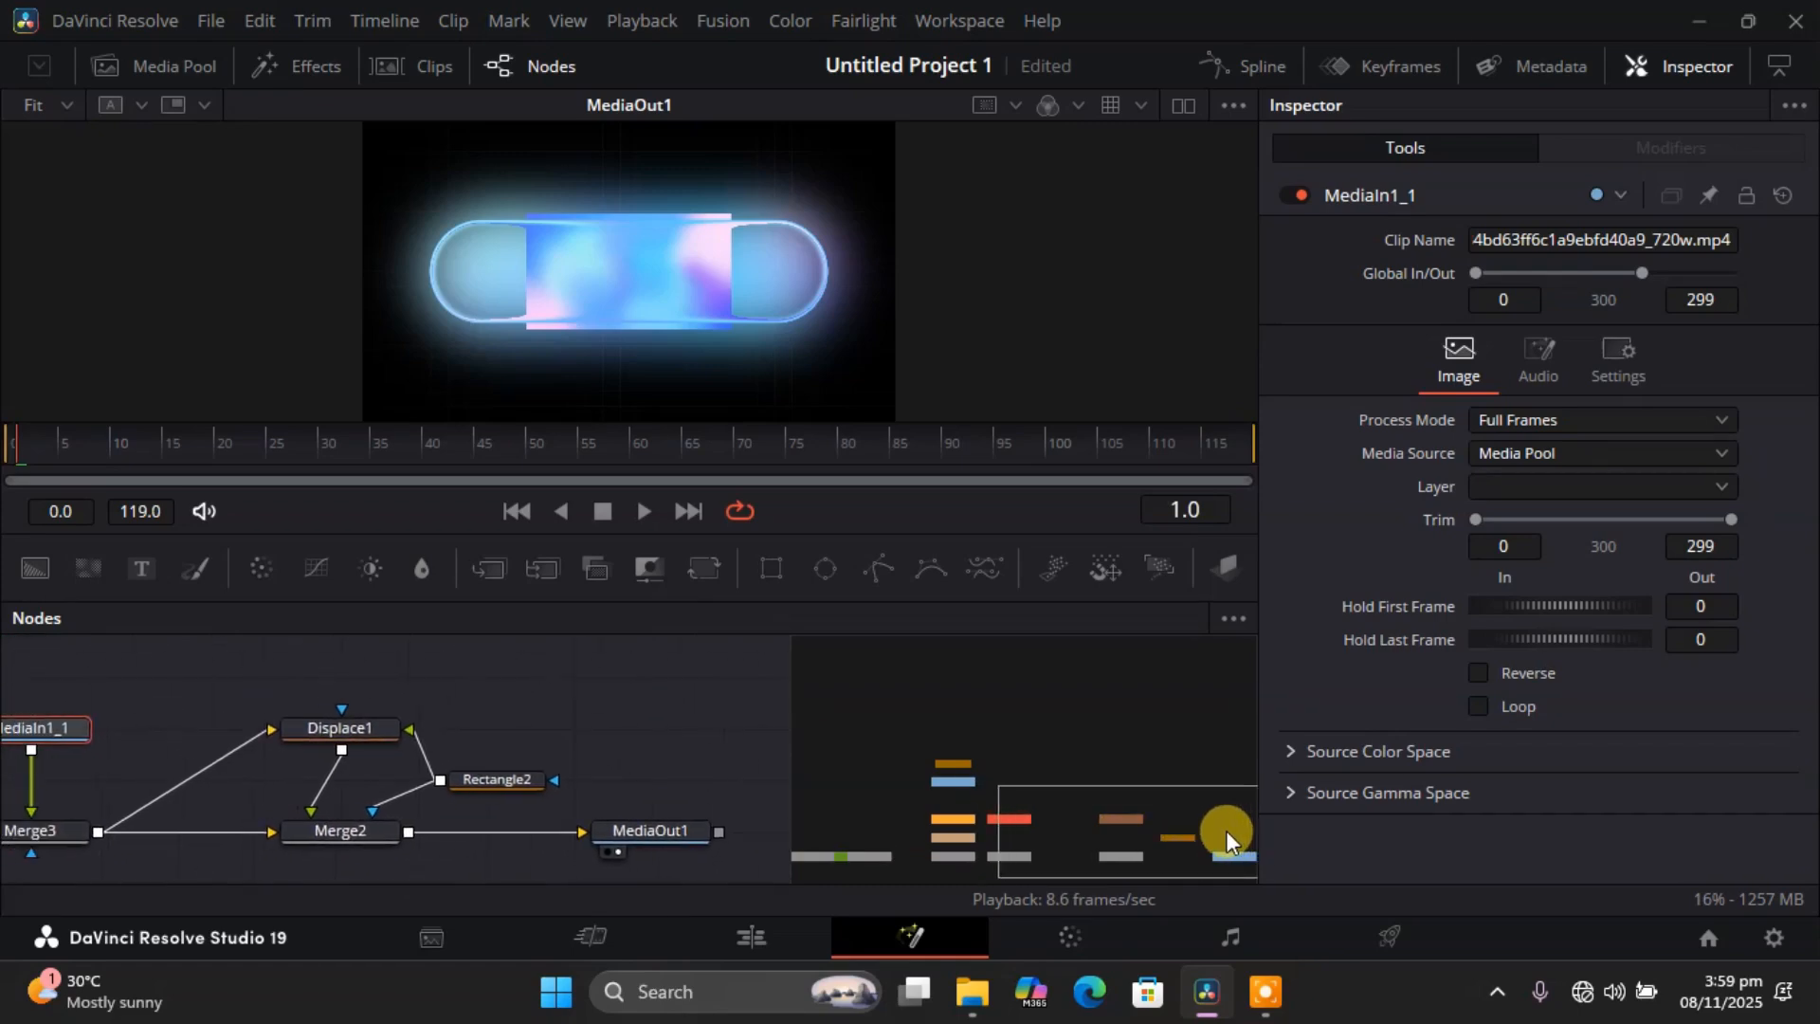
{"action": "left_click", "coordinate": [515, 777]}
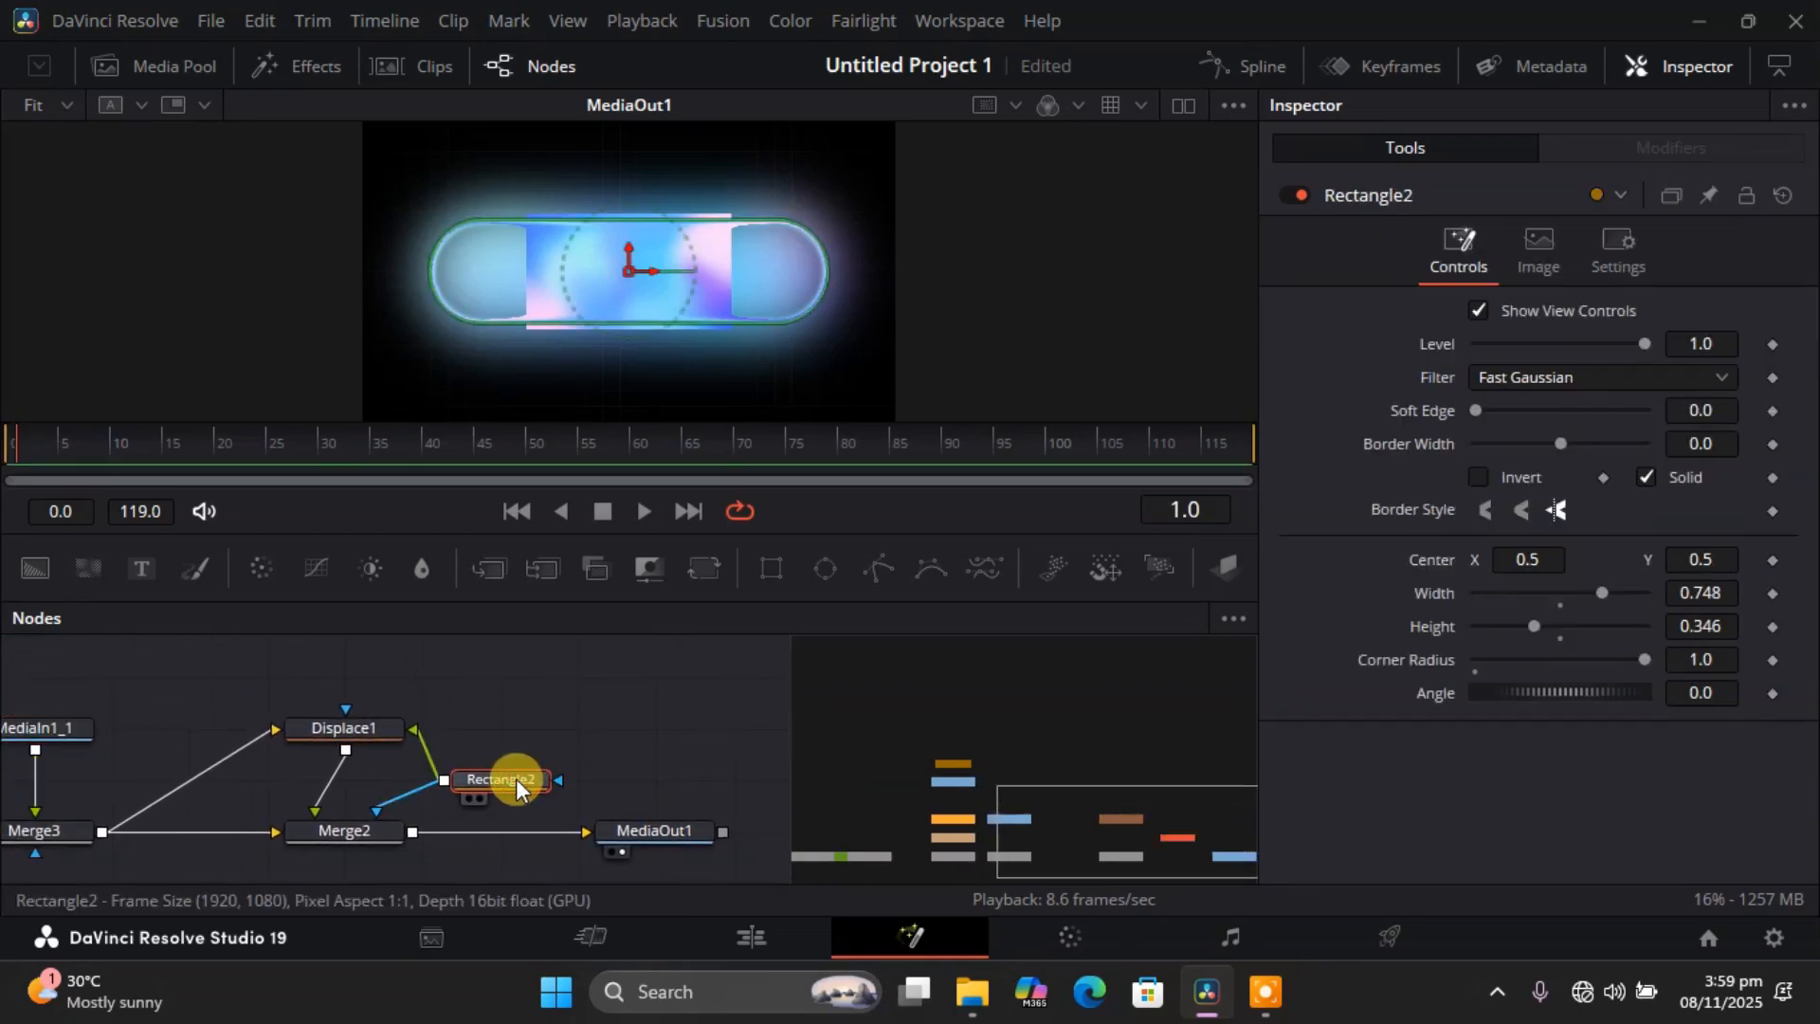
{"action": "left_click_drag", "start_coordinate": [1031, 807], "coordinate": [1062, 825]}
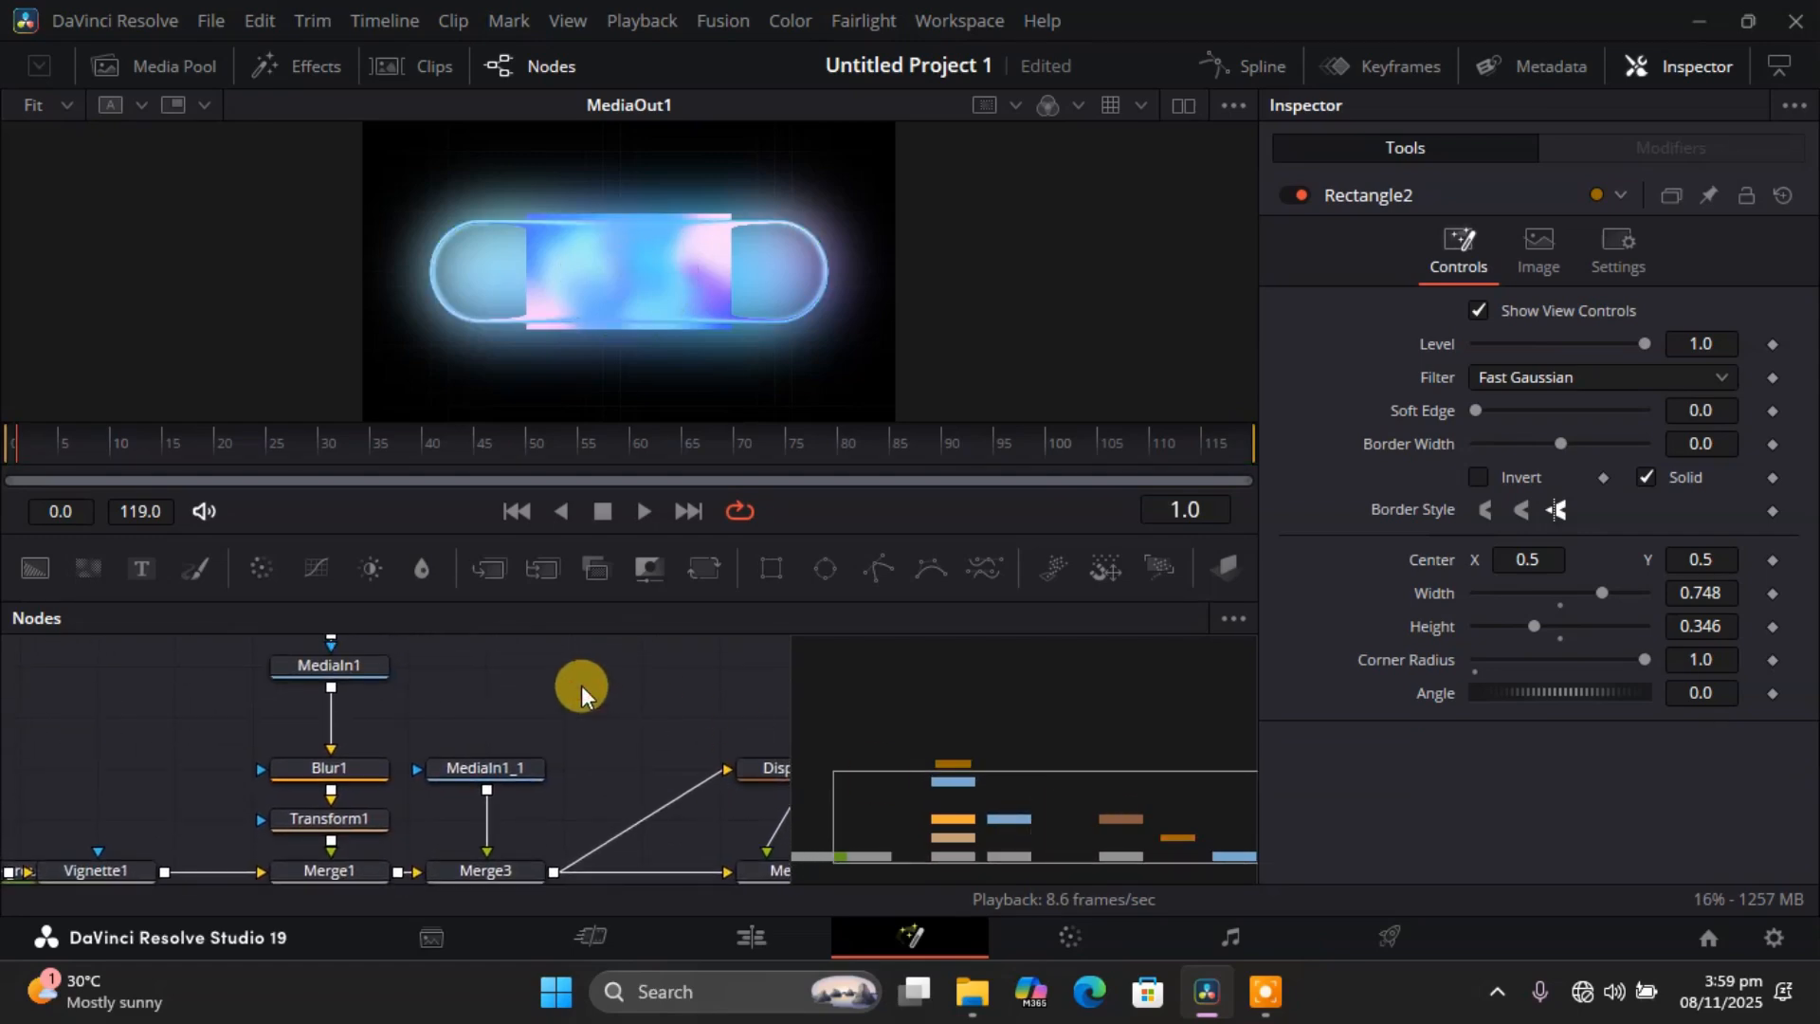
{"action": "key", "text": "ctrl+v"}
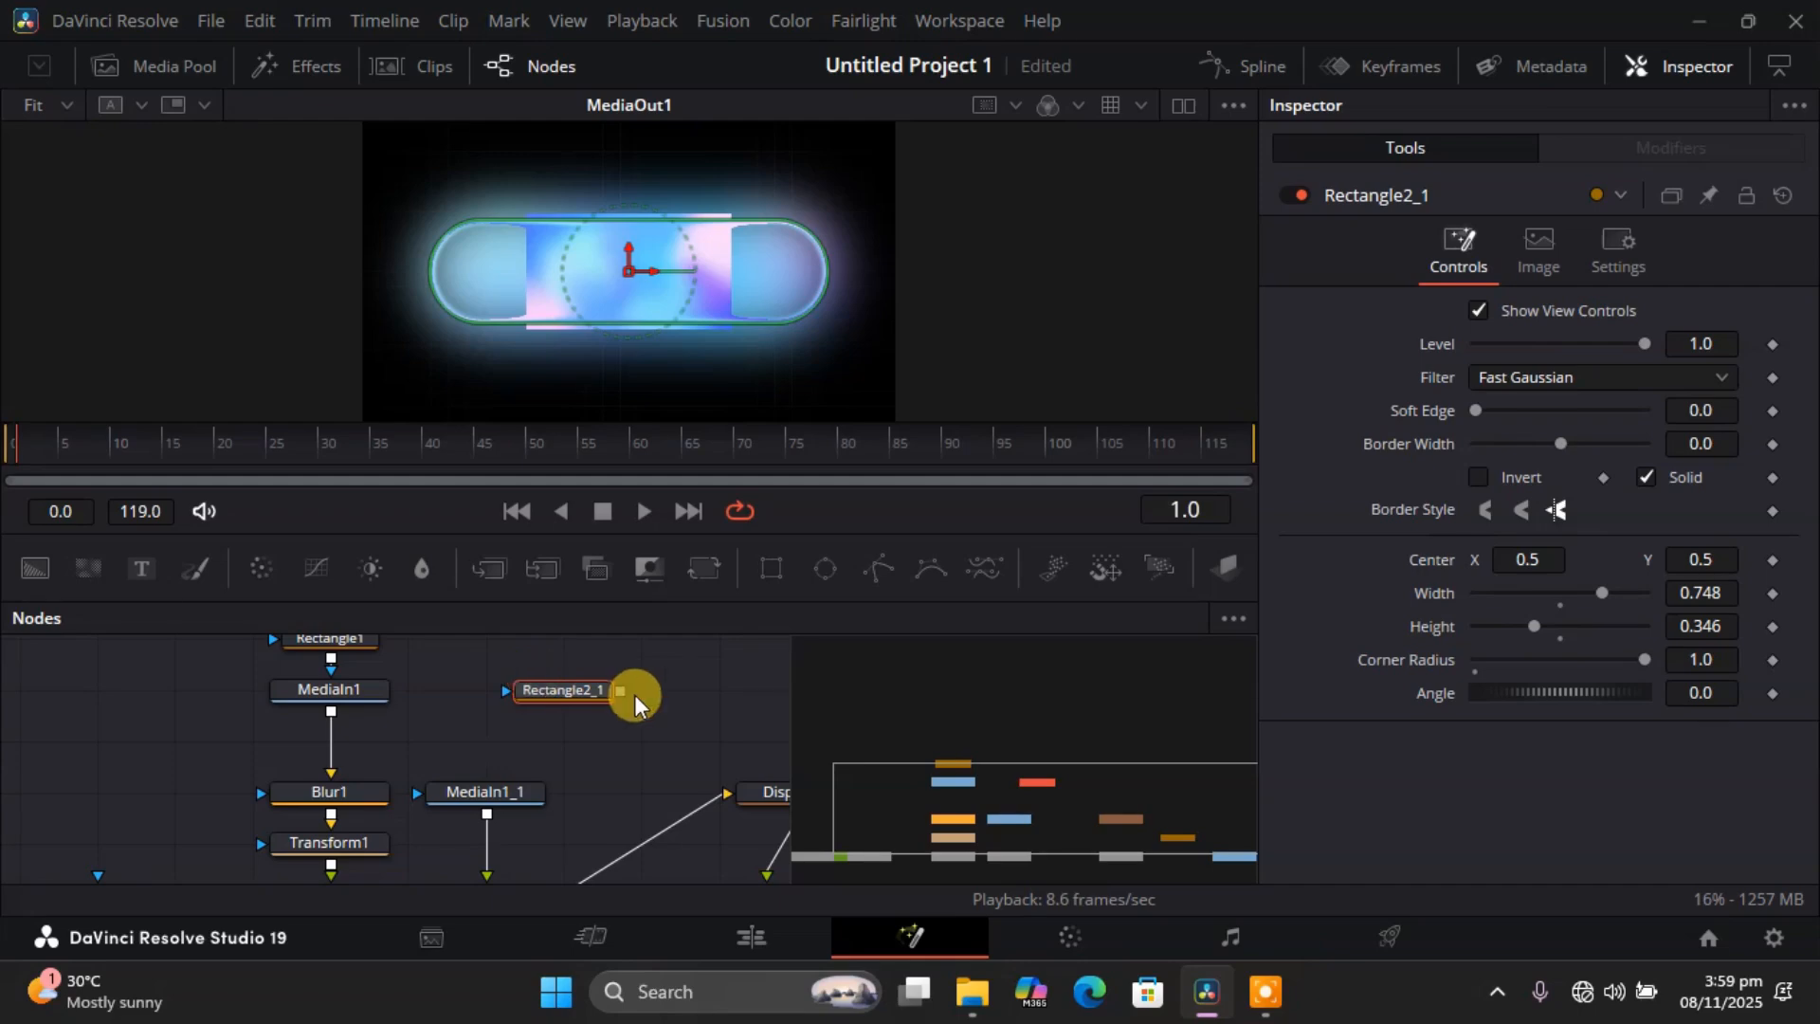
{"action": "left_click_drag", "start_coordinate": [634, 694], "coordinate": [469, 793]}
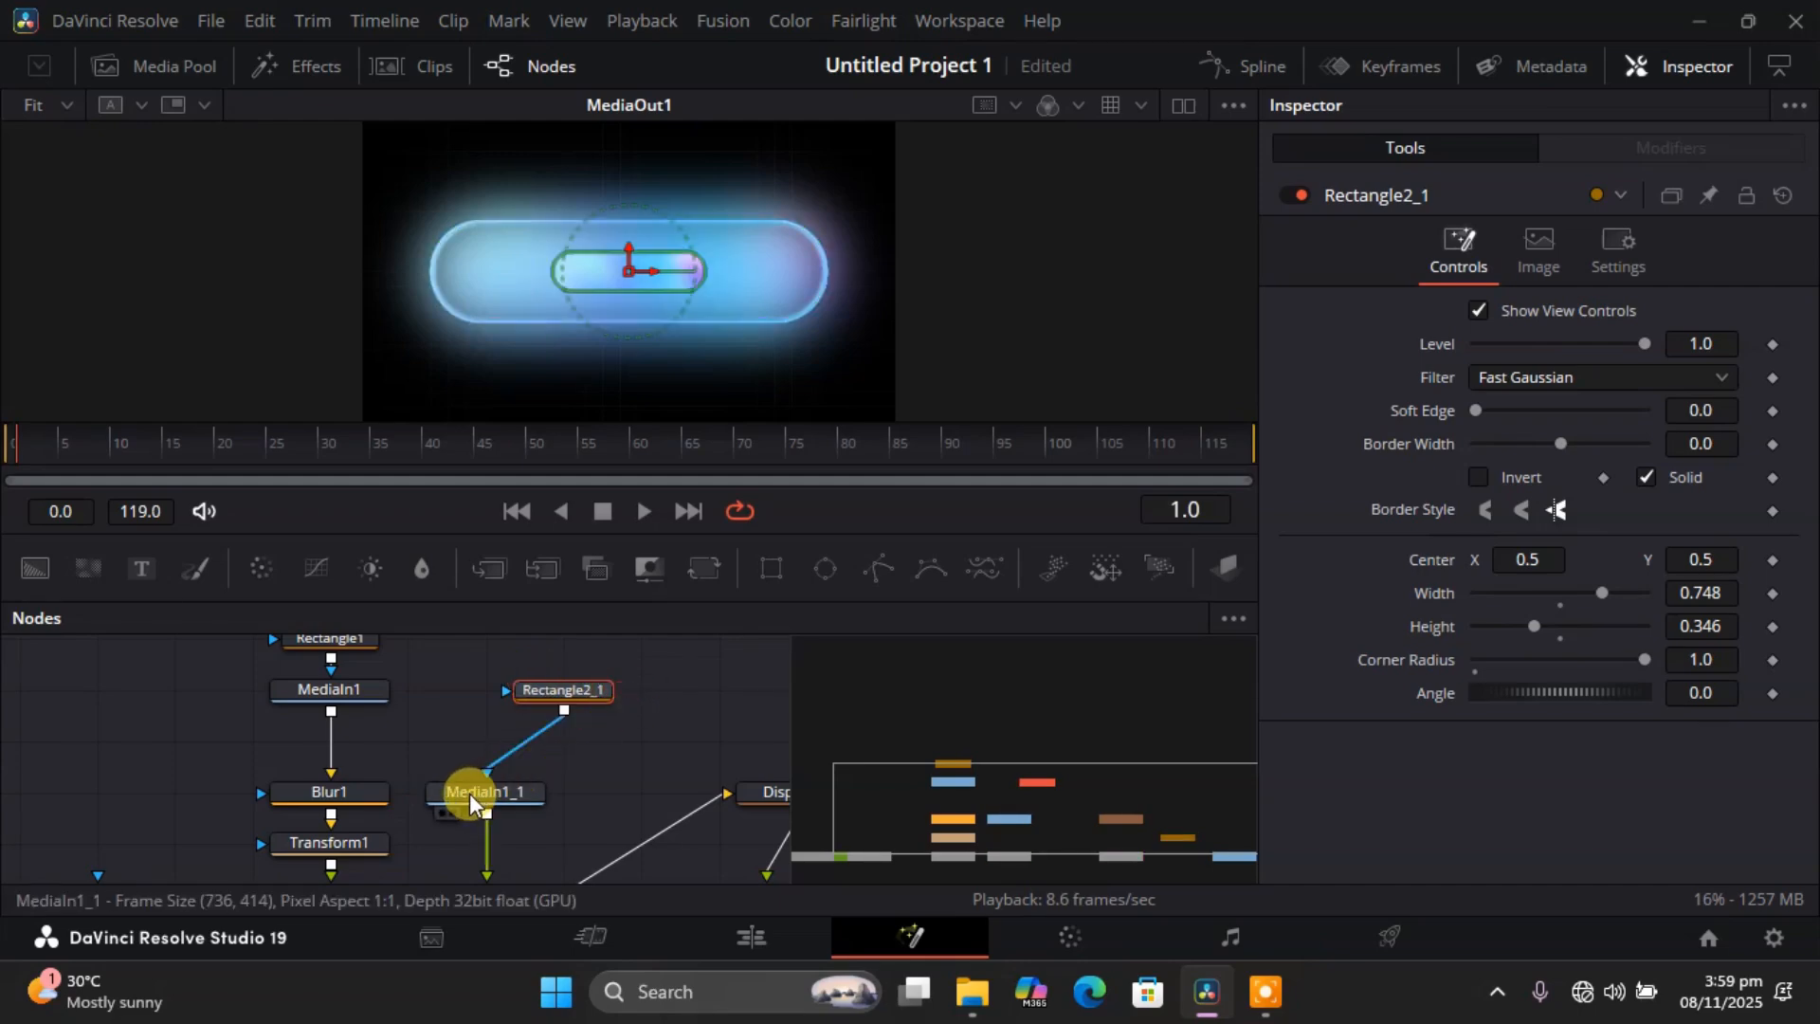
{"action": "left_click_drag", "start_coordinate": [594, 688], "coordinate": [533, 699]}
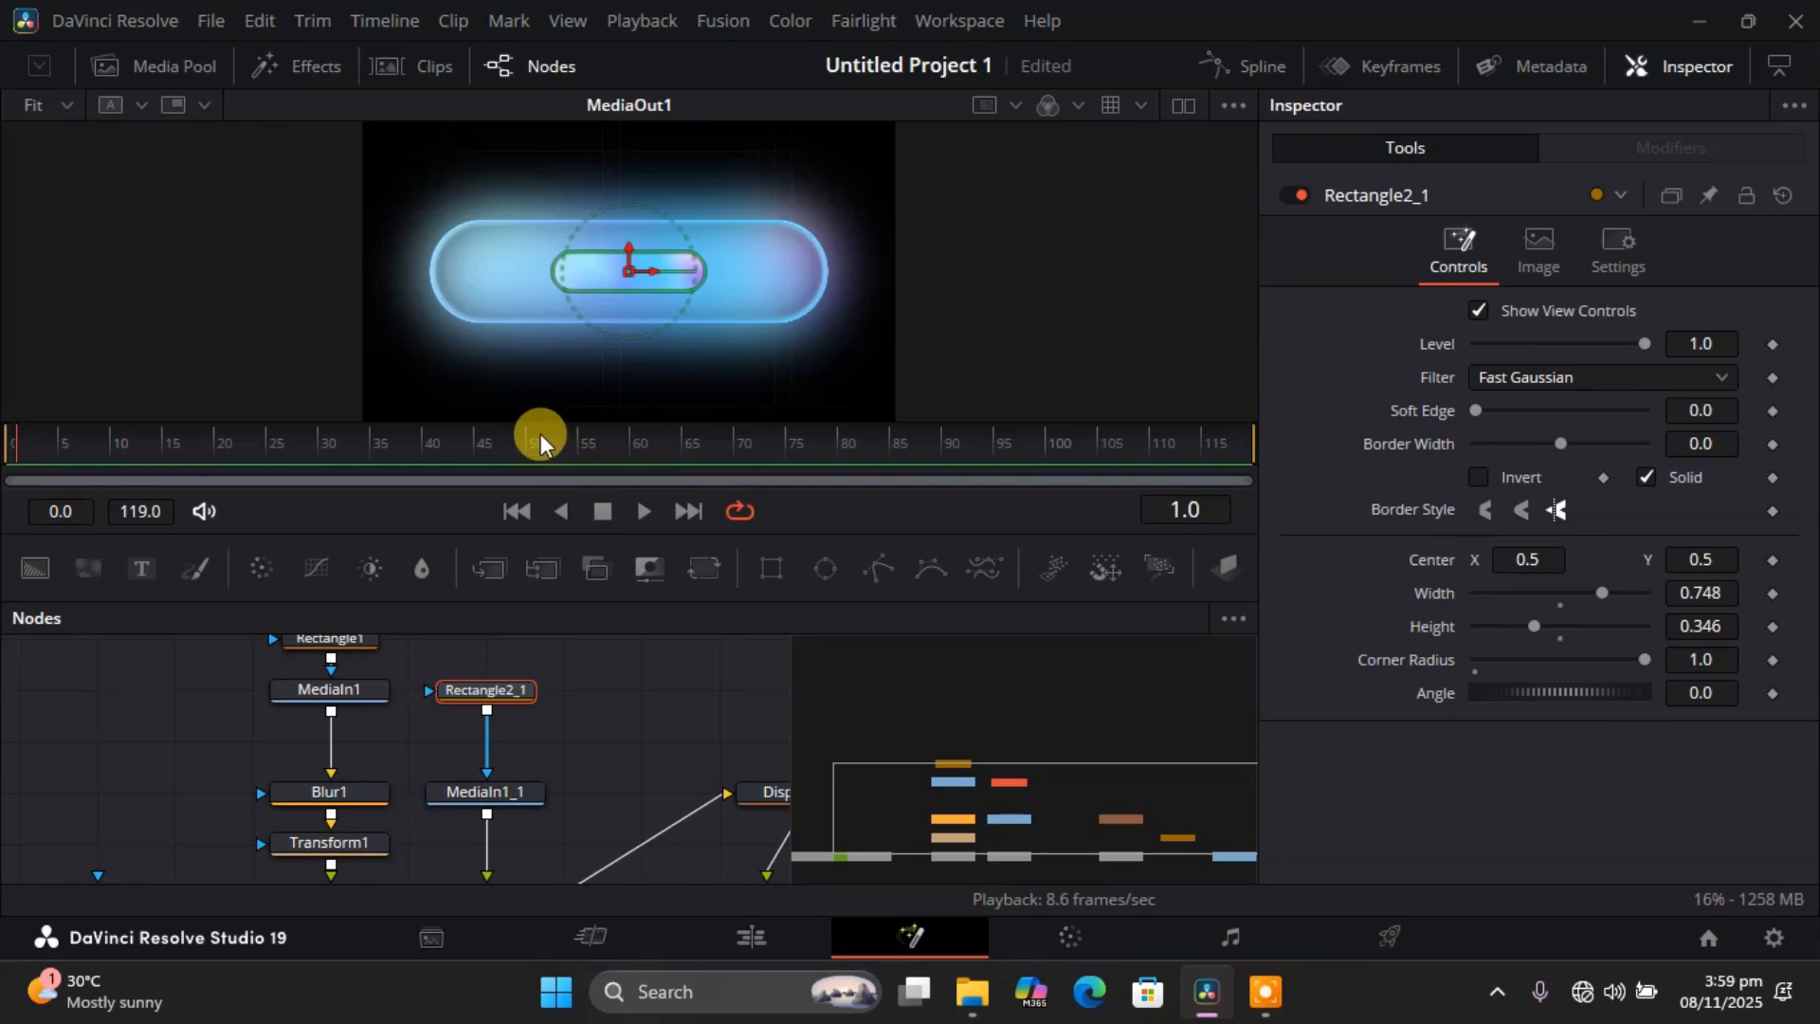
{"action": "left_click_drag", "start_coordinate": [540, 434], "coordinate": [440, 442]}
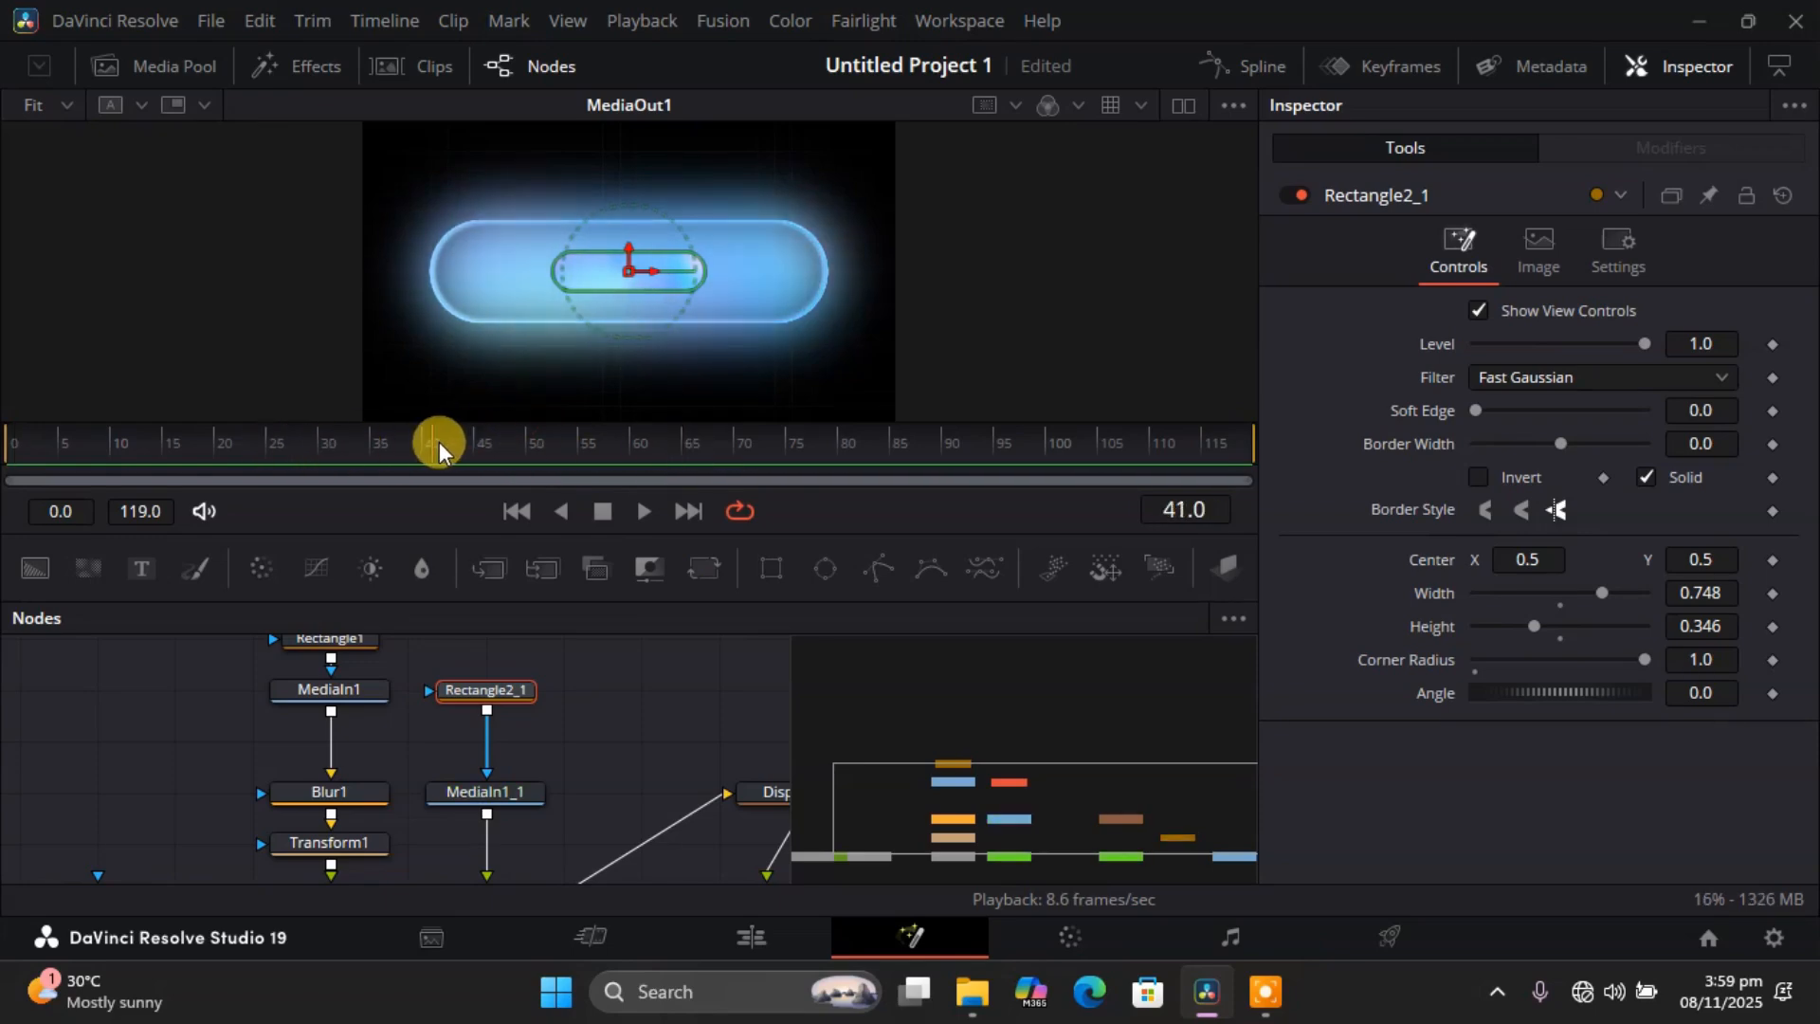
{"action": "left_click", "coordinate": [630, 711]}
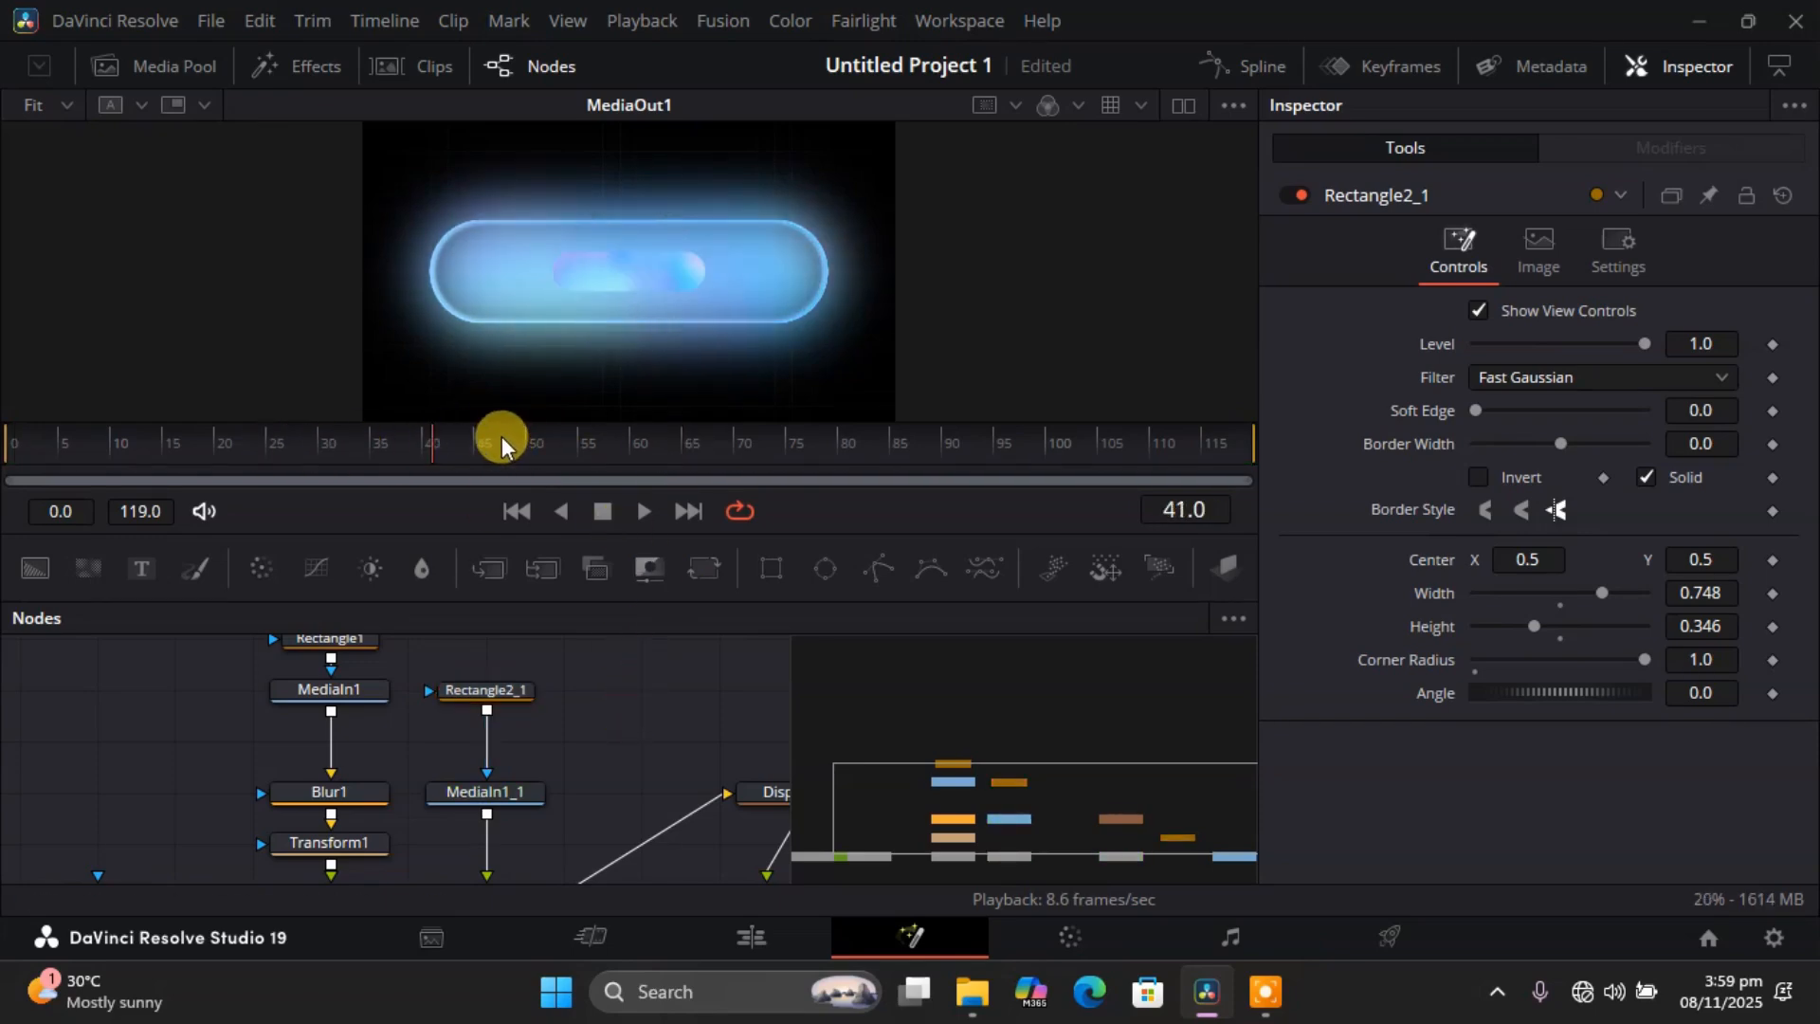
{"action": "left_click_drag", "start_coordinate": [502, 436], "coordinate": [400, 446]}
Duplicate Transform1 and insert the copy between MediaIn1_1 and Merge3, then scrub the timeline to check the enlarged pill.
{"action": "left_click_drag", "start_coordinate": [965, 828], "coordinate": [1027, 811]}
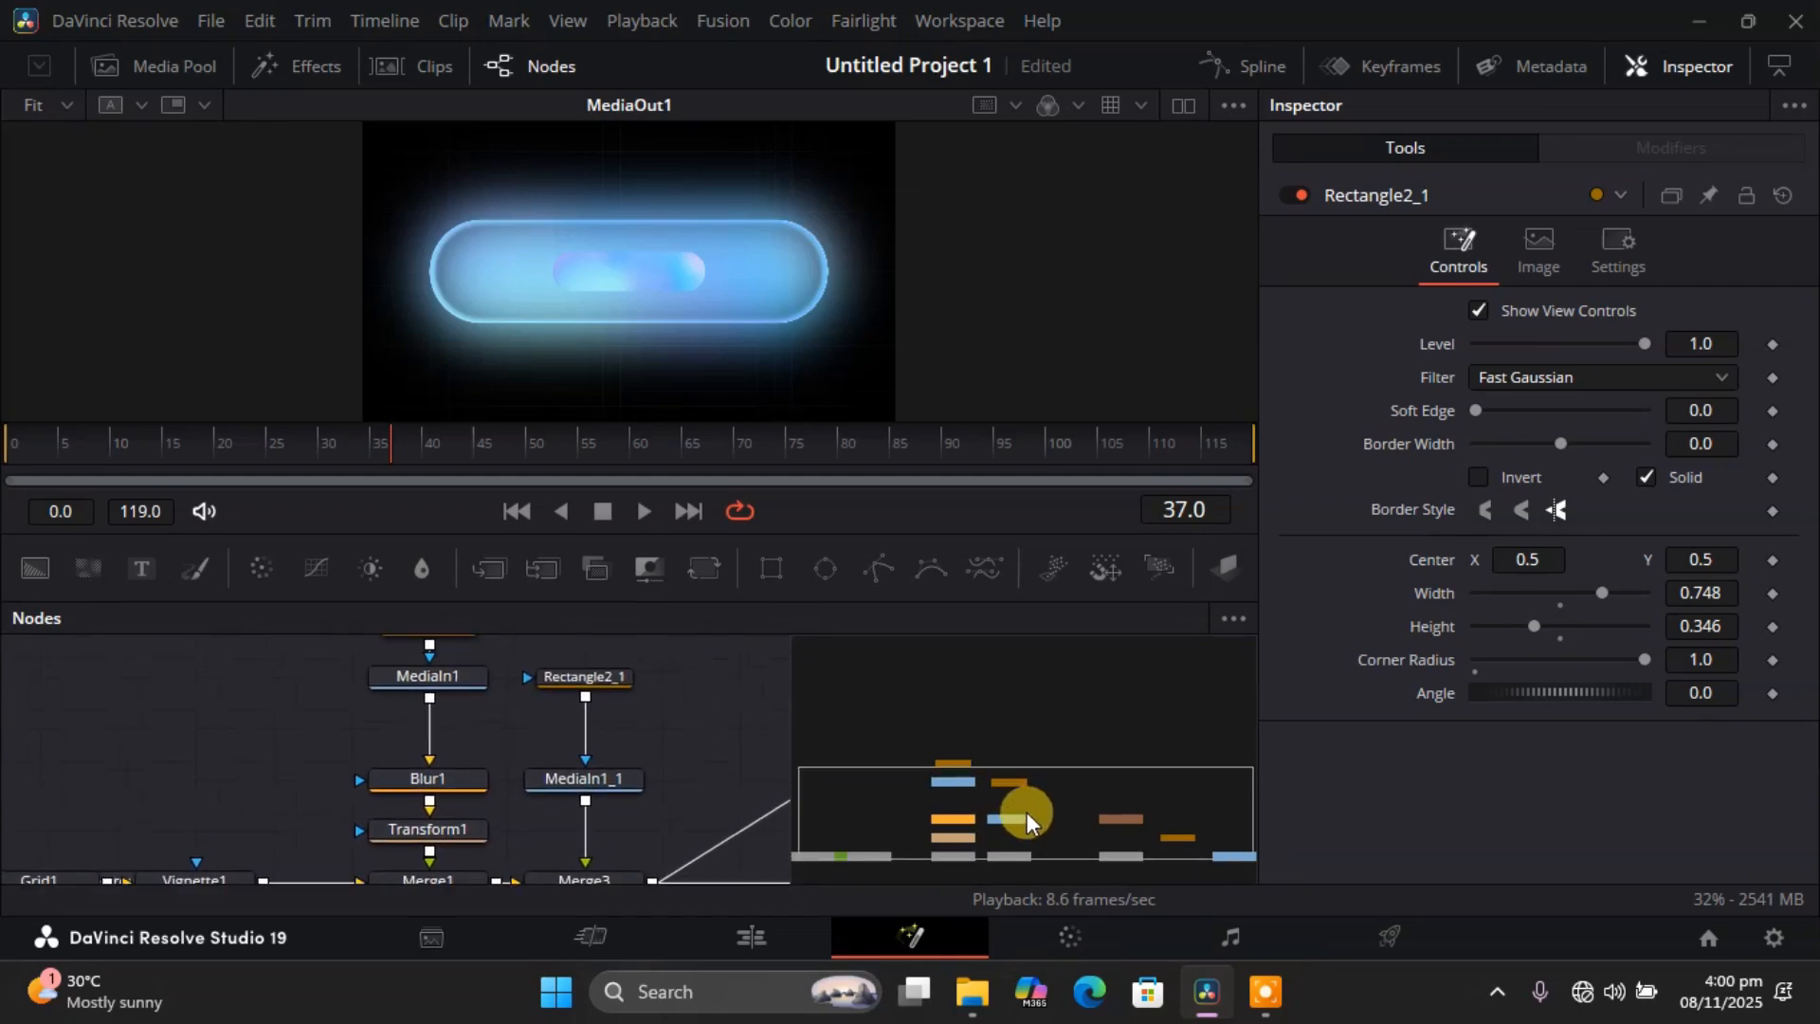
{"action": "left_click", "coordinate": [443, 822]}
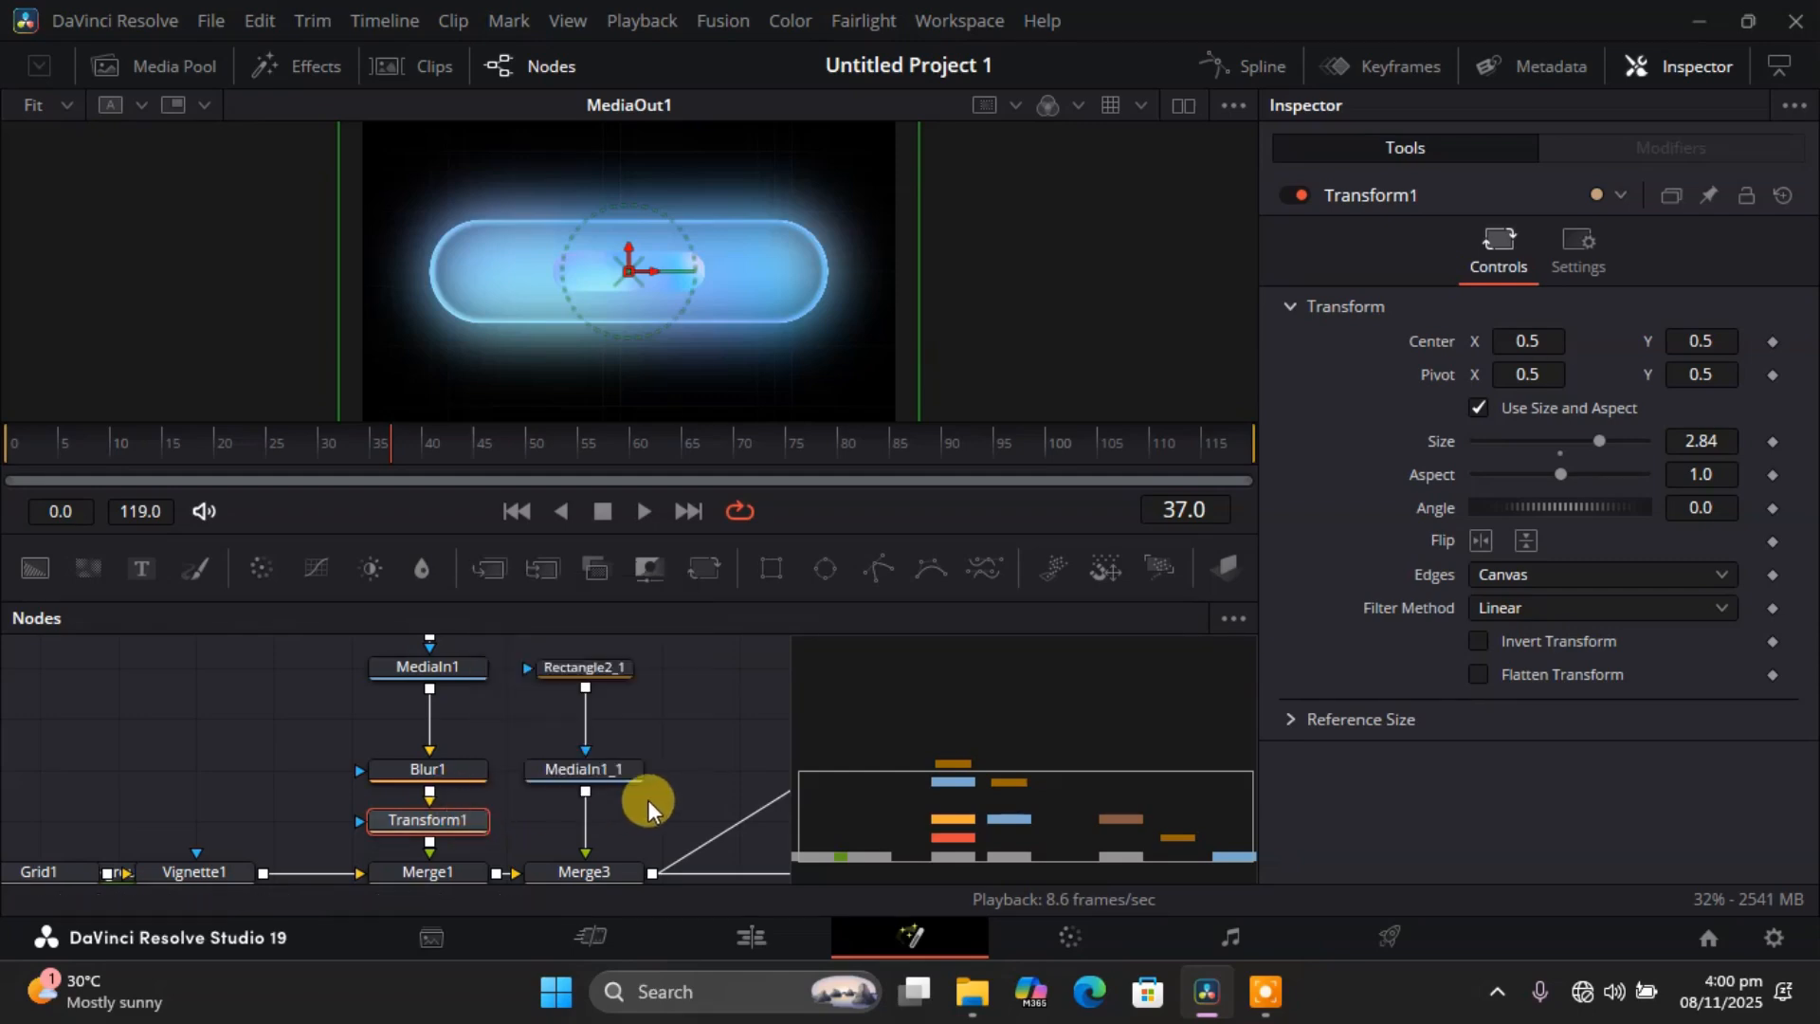
{"action": "left_click", "coordinate": [680, 772]}
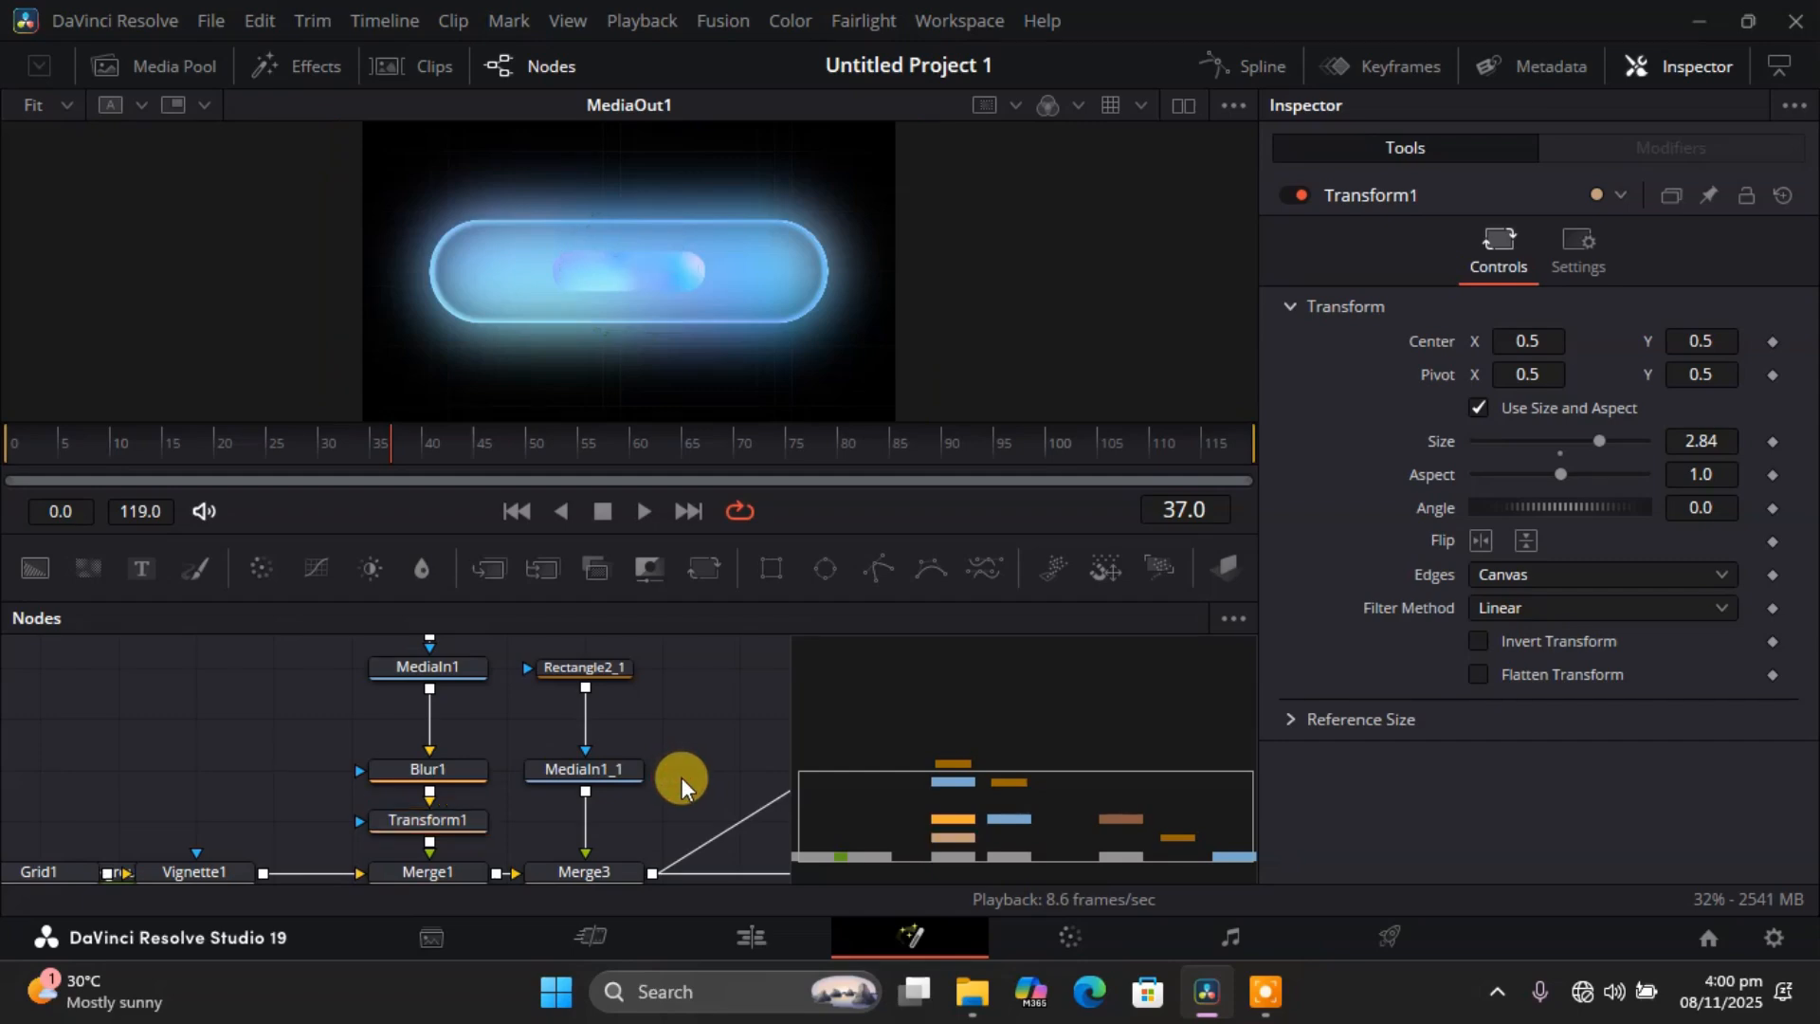
{"action": "key", "text": "ctrl+v"}
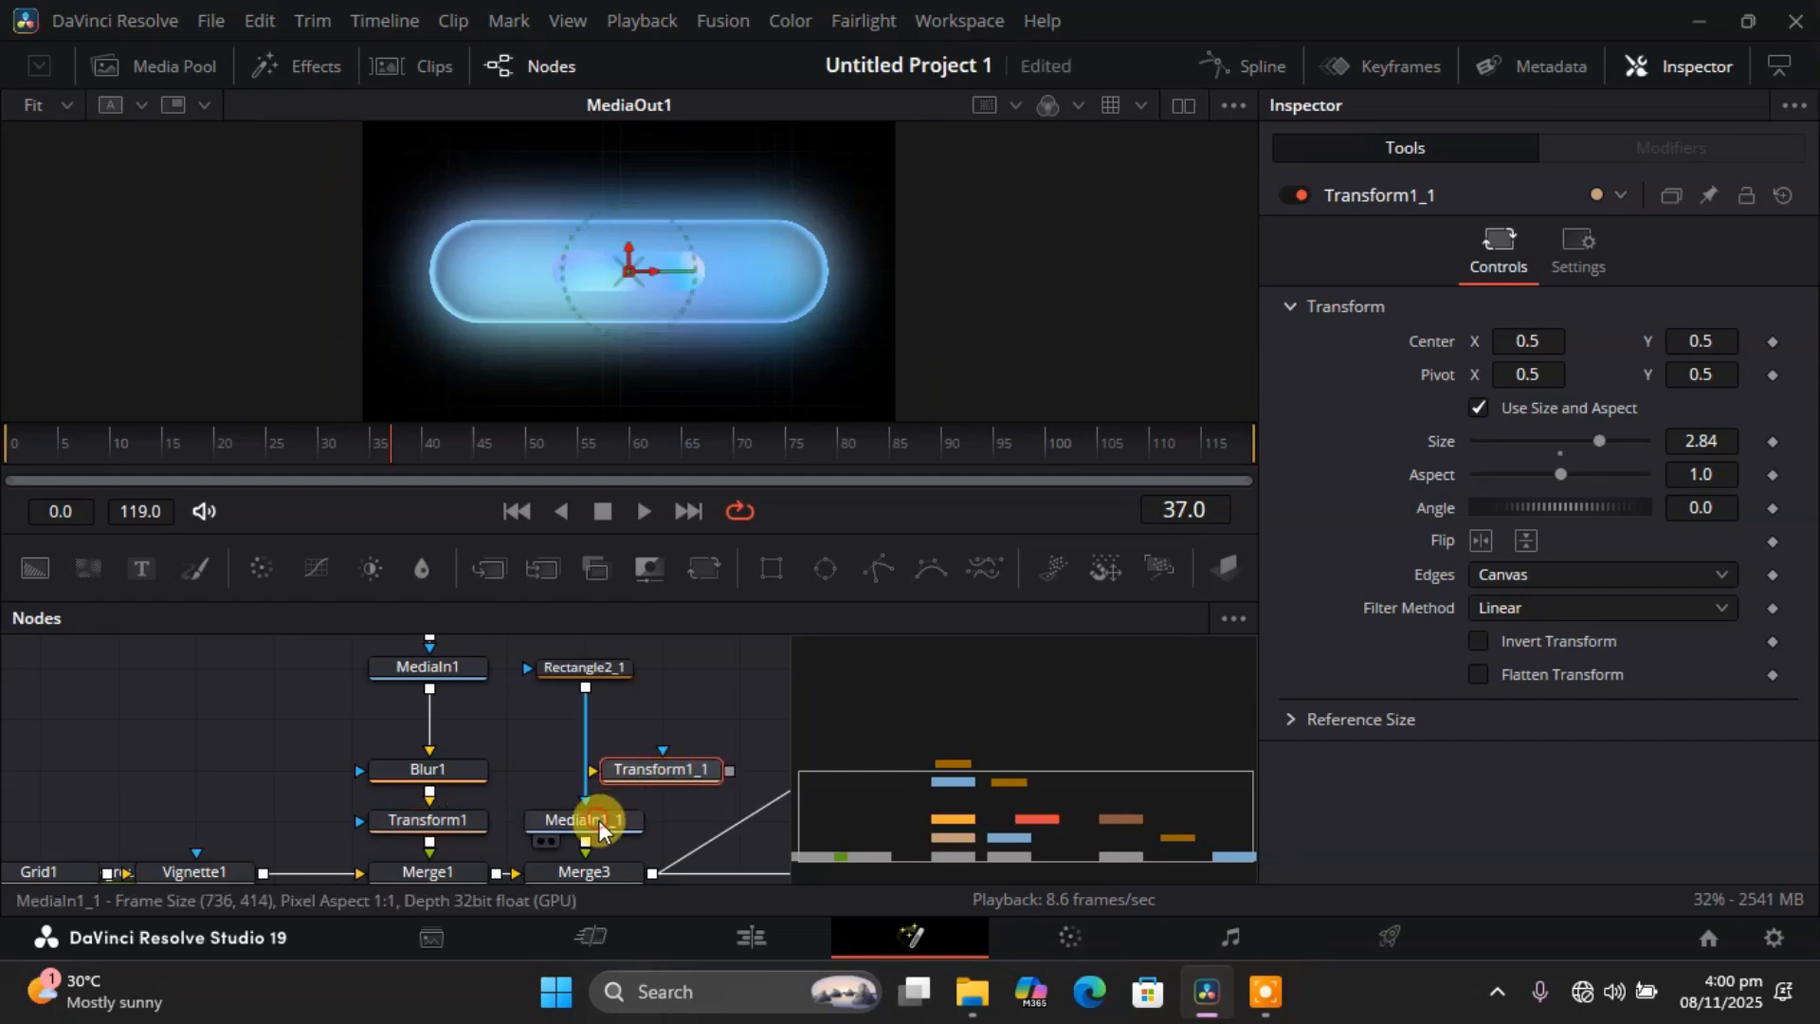
{"action": "mouse_move", "coordinate": [599, 821]}
{"action": "left_mouse_down"}
{"action": "mouse_move", "coordinate": [594, 735]}
{"action": "mouse_move", "coordinate": [635, 783]}
{"action": "mouse_move", "coordinate": [584, 811]}
{"action": "left_mouse_up"}
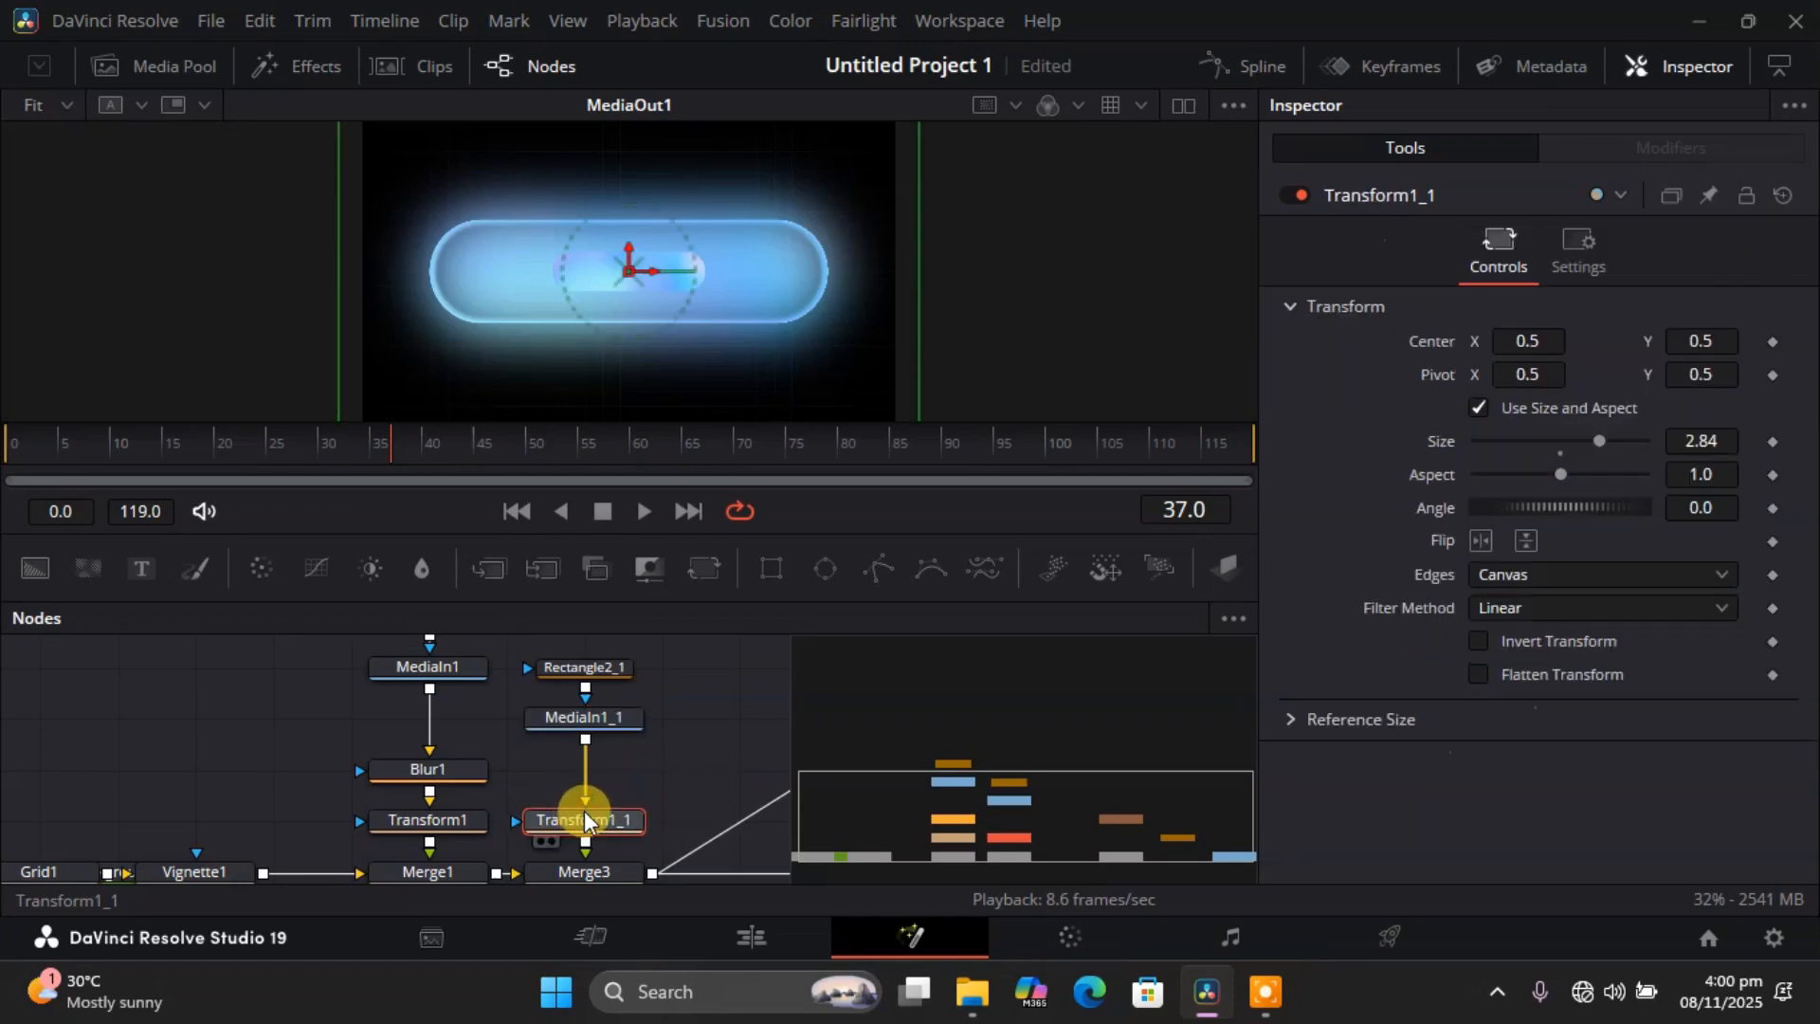
{"action": "left_click", "coordinate": [709, 719]}
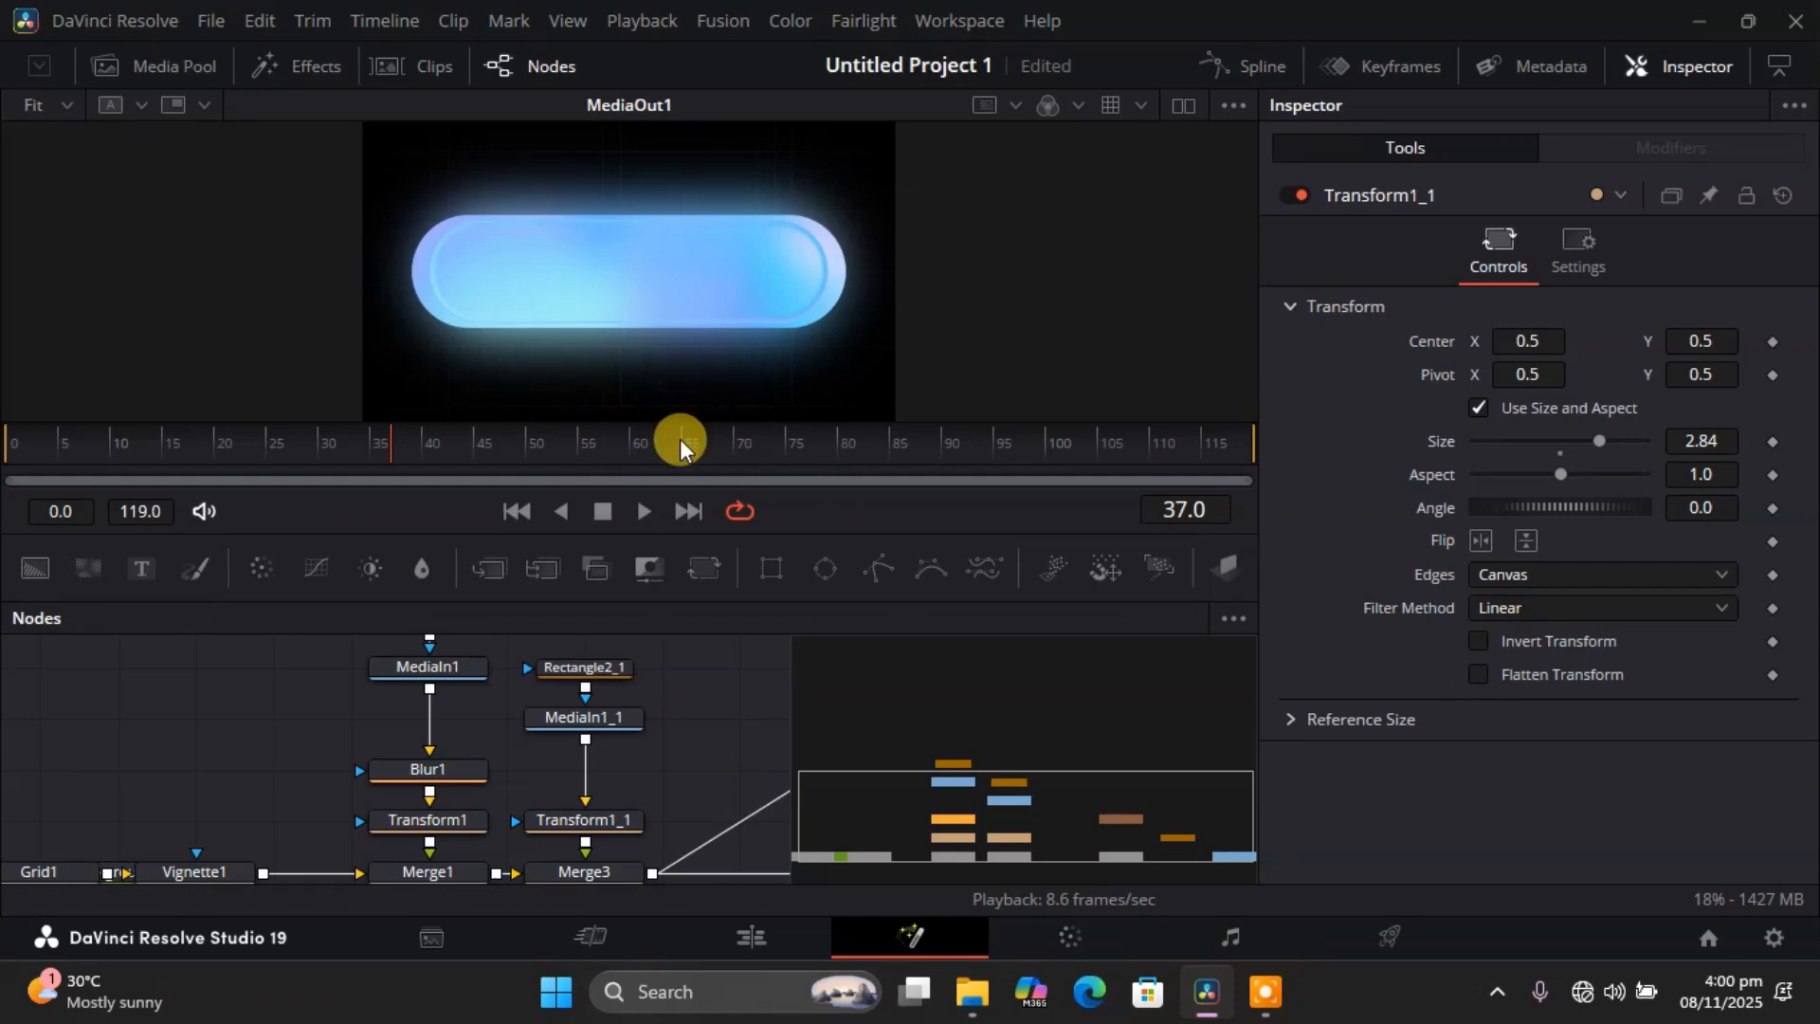
{"action": "left_click_drag", "start_coordinate": [679, 440], "coordinate": [485, 466]}
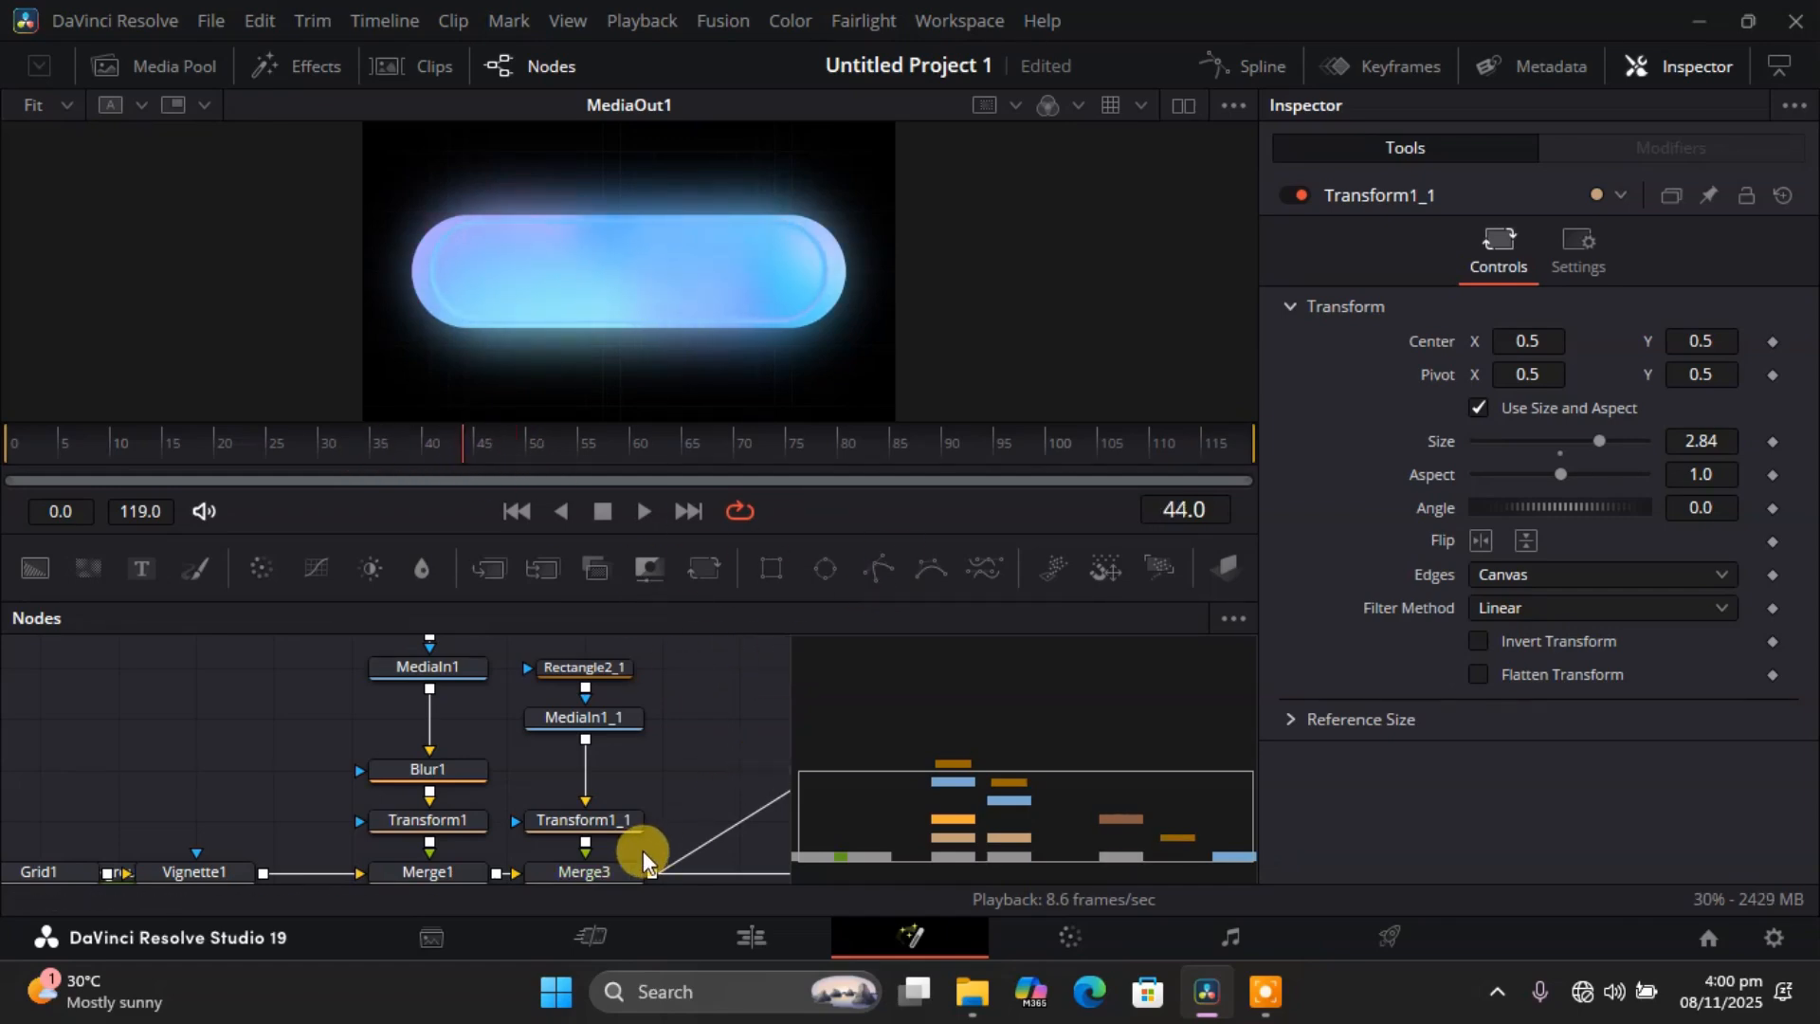
Reduce Transform1_1's size to 2.52 so the sharp gradient pill fits inside the glass outline.
{"action": "left_click", "coordinate": [594, 821]}
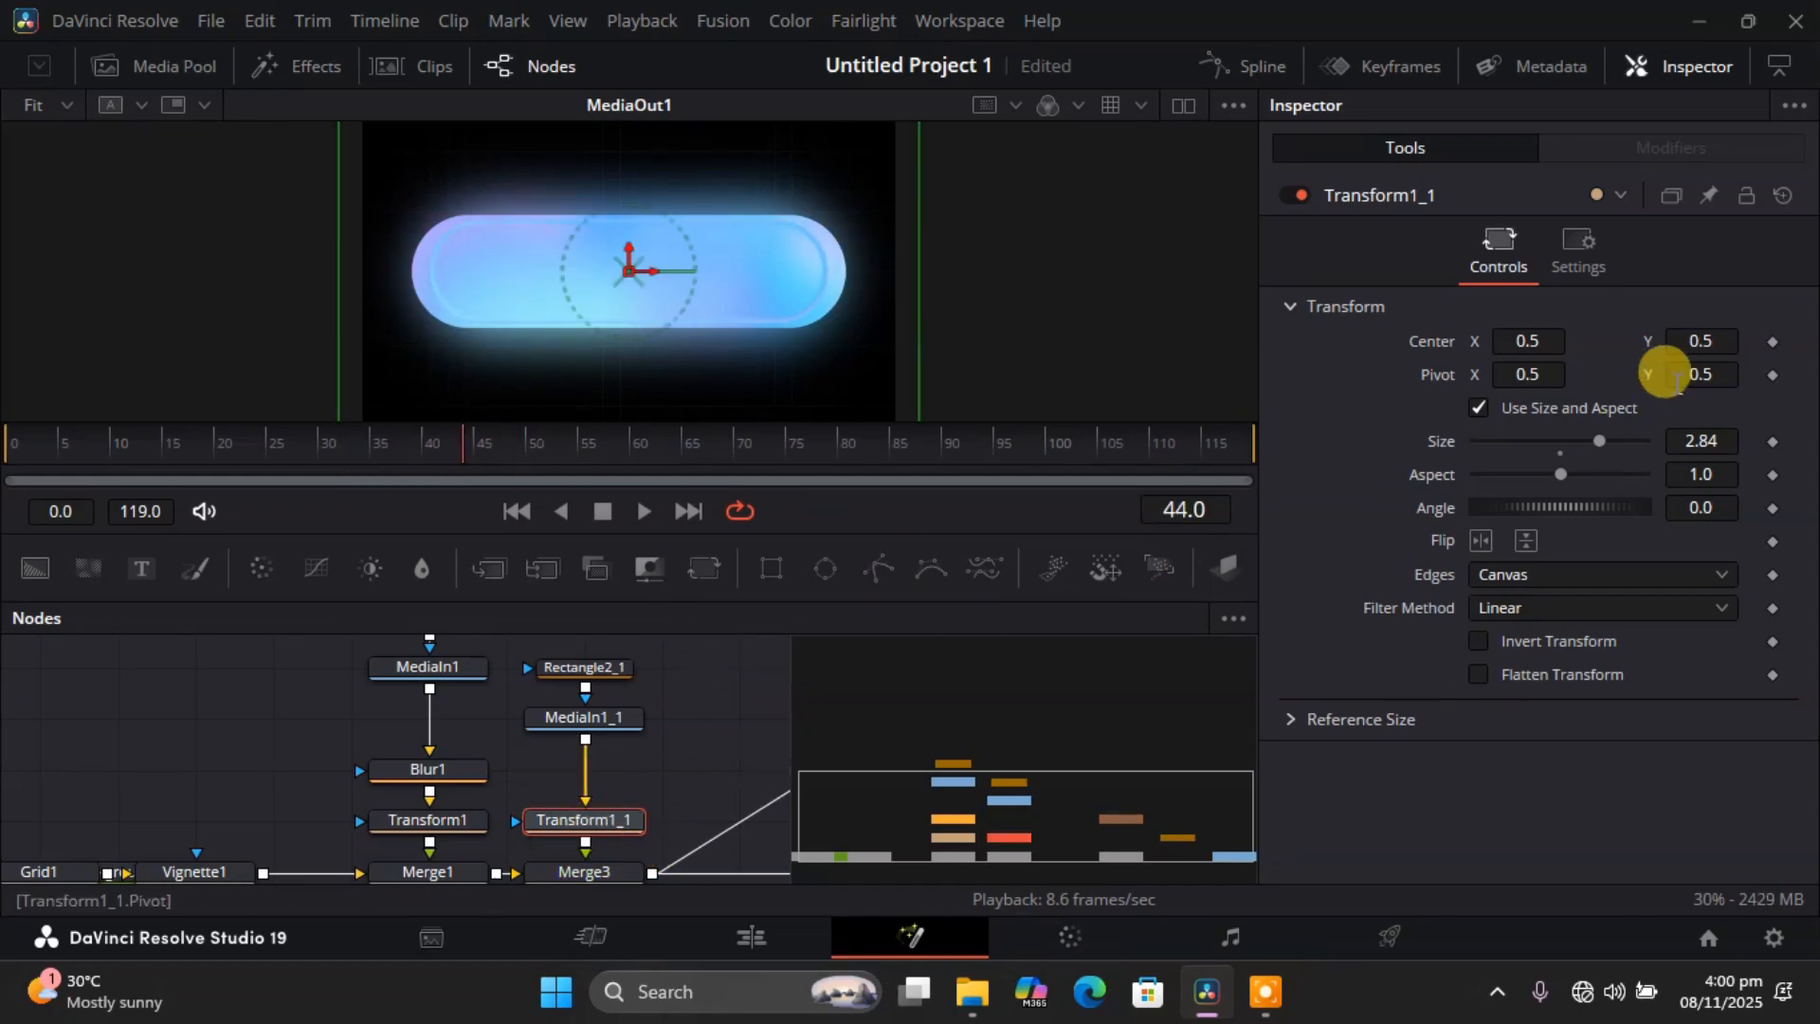
{"action": "left_click_drag", "start_coordinate": [1594, 434], "coordinate": [1588, 436]}
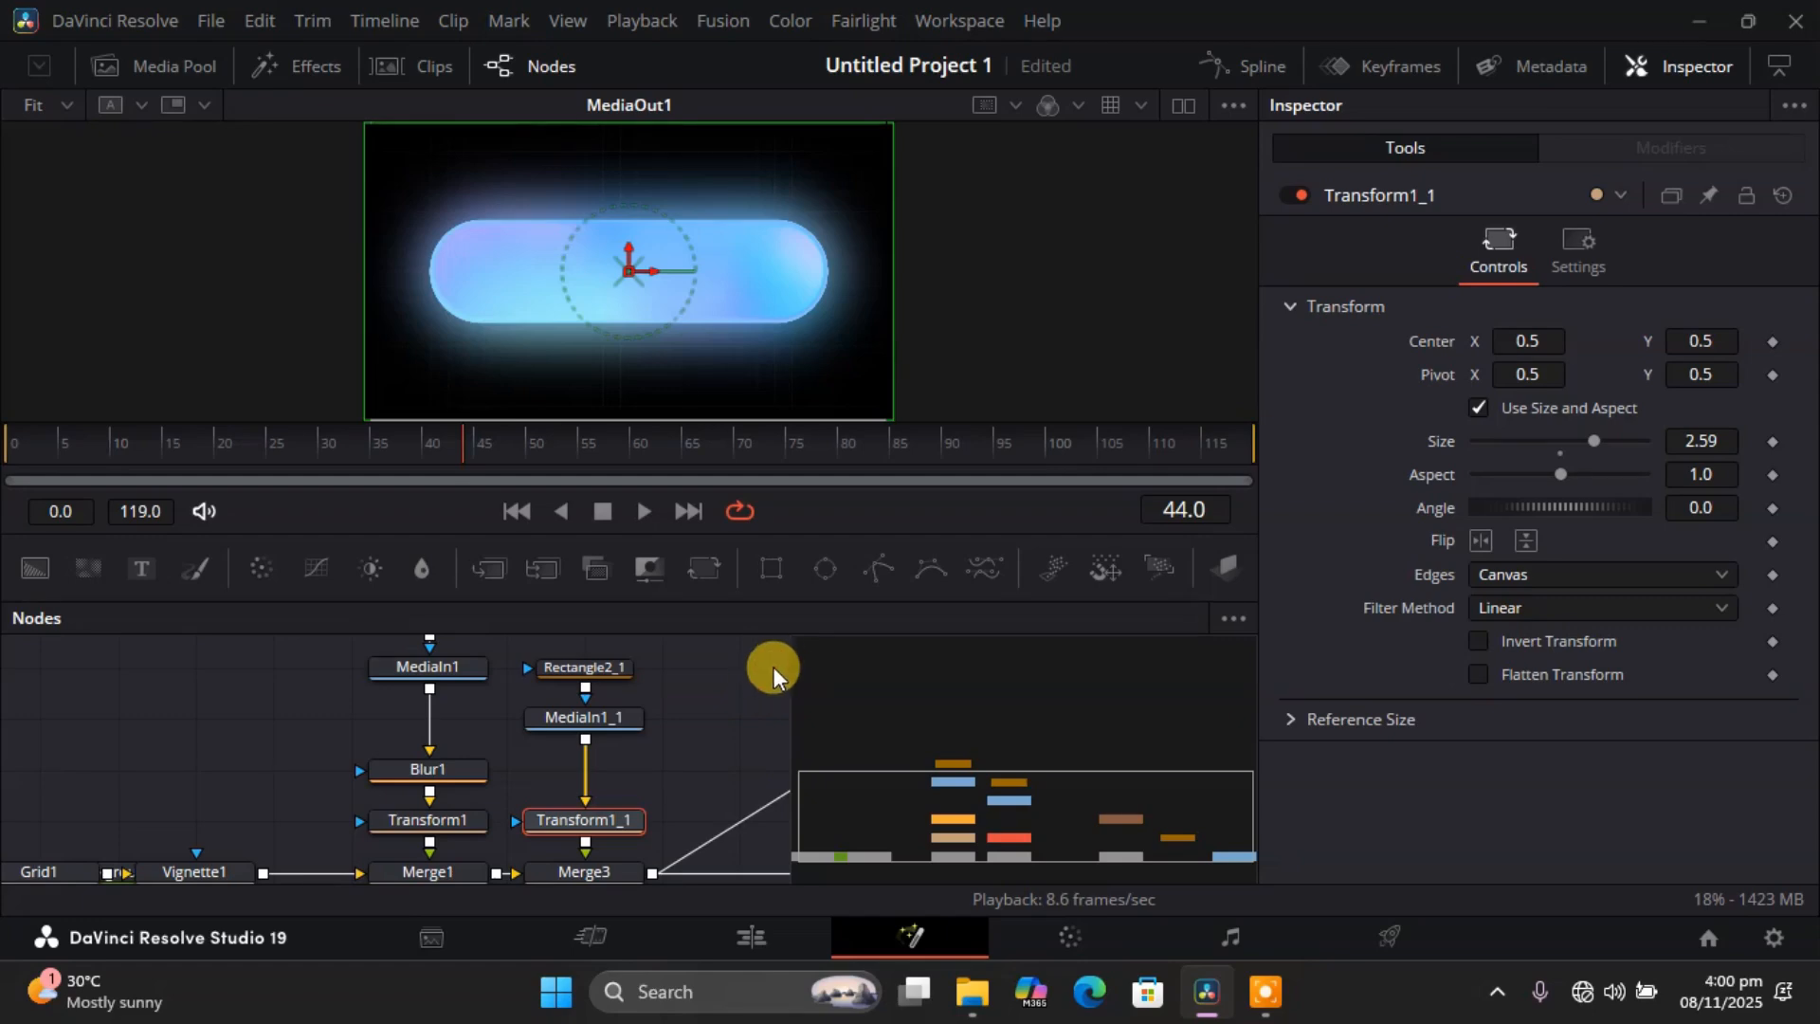
{"action": "left_click", "coordinate": [664, 726]}
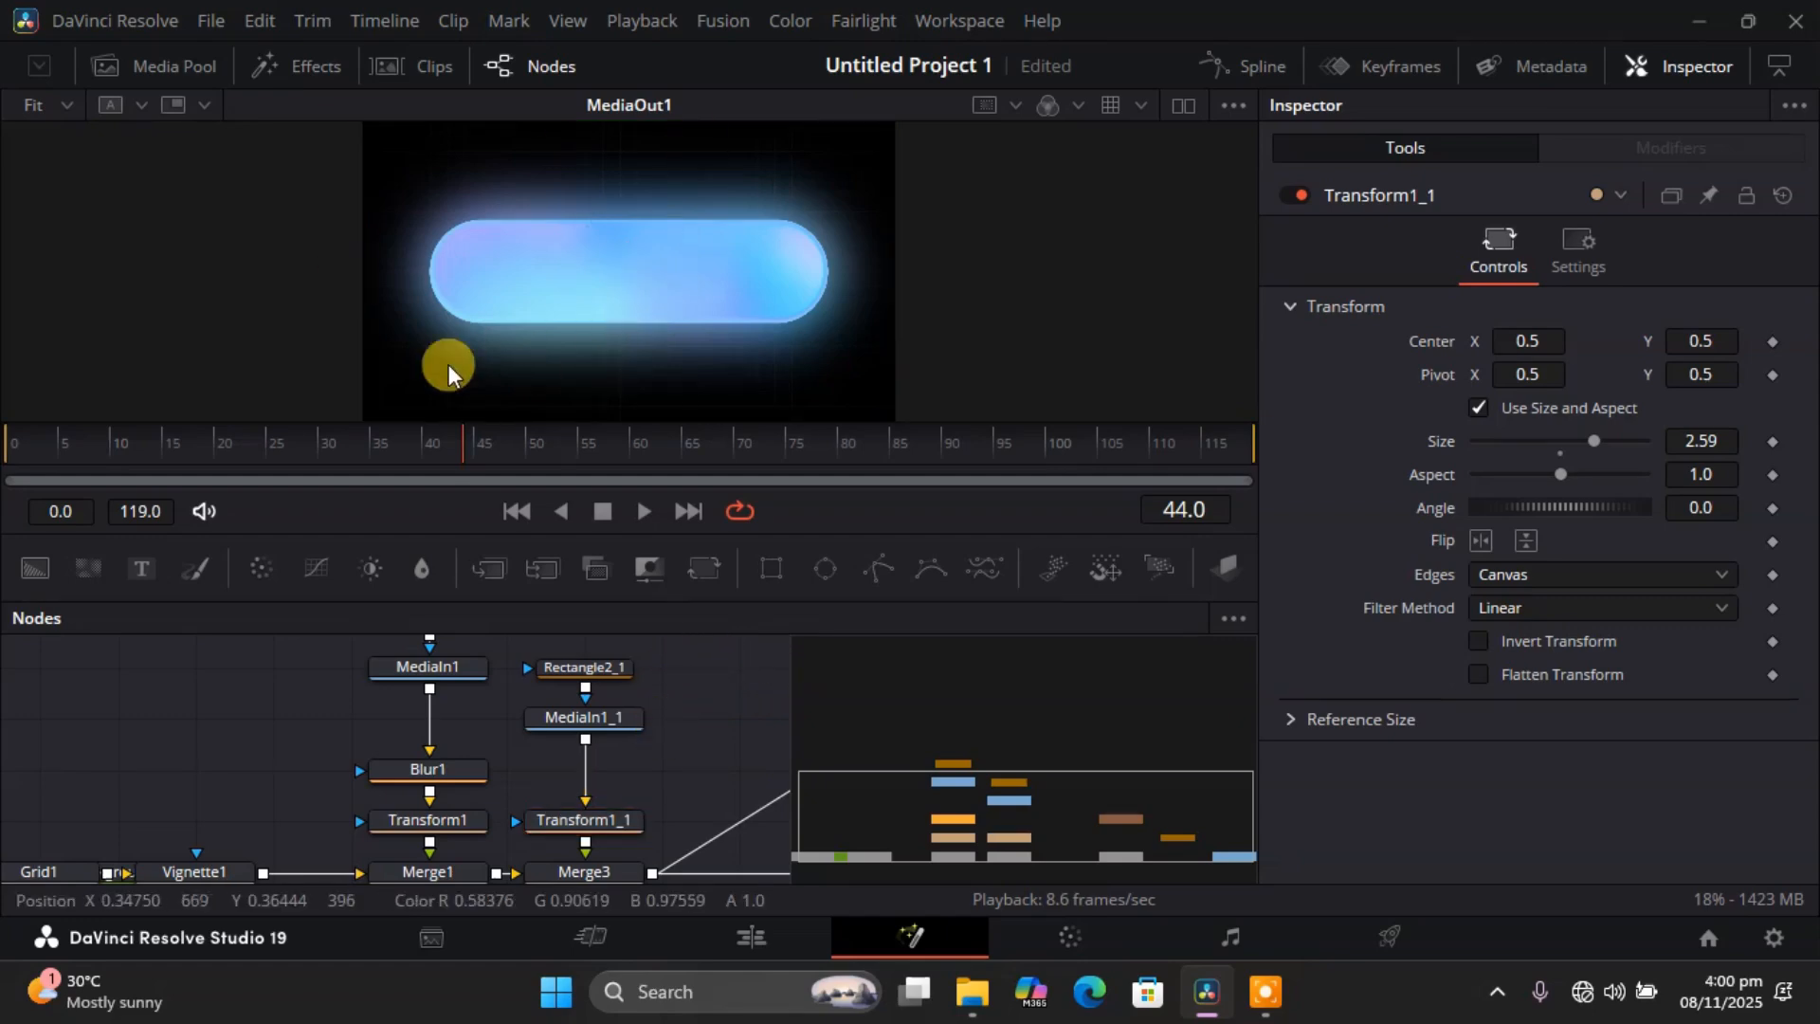
Animate Rectangle2's width with keyframes of 0.189 at frame 0 and 0.795 at frame 8.
{"action": "left_click_drag", "start_coordinate": [921, 799], "coordinate": [1121, 840]}
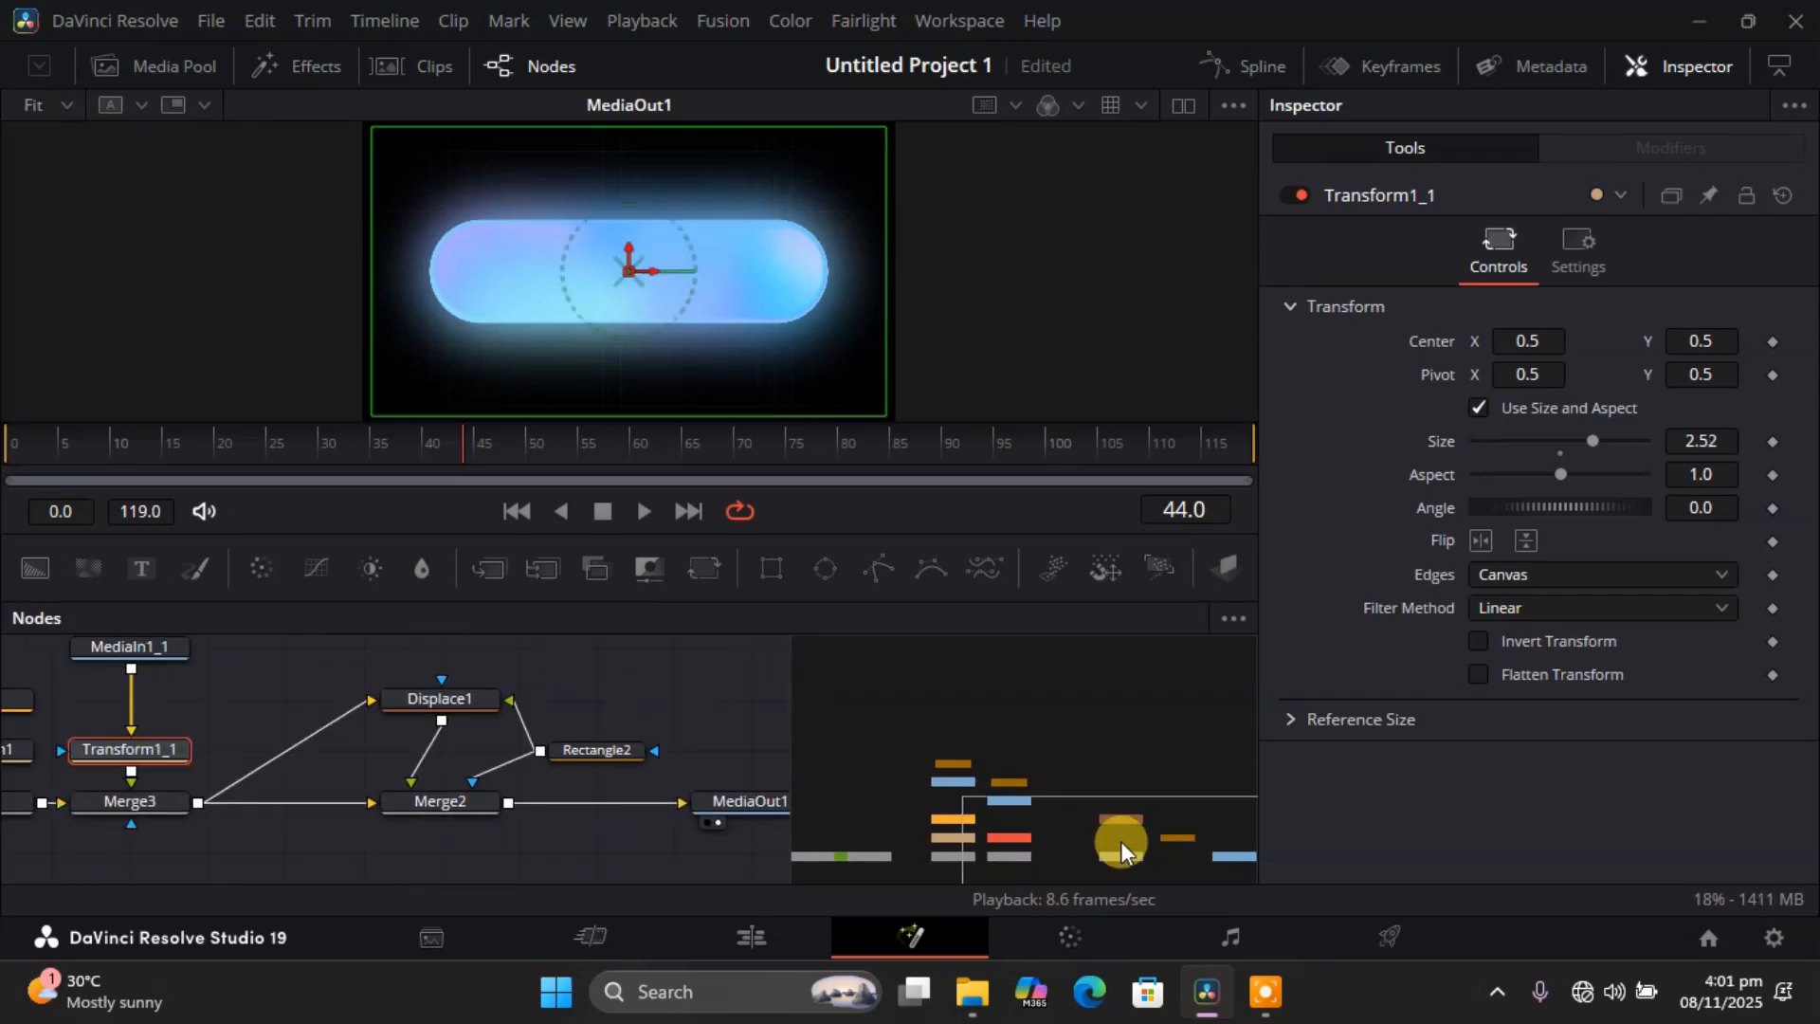
{"action": "left_click", "coordinate": [616, 747]}
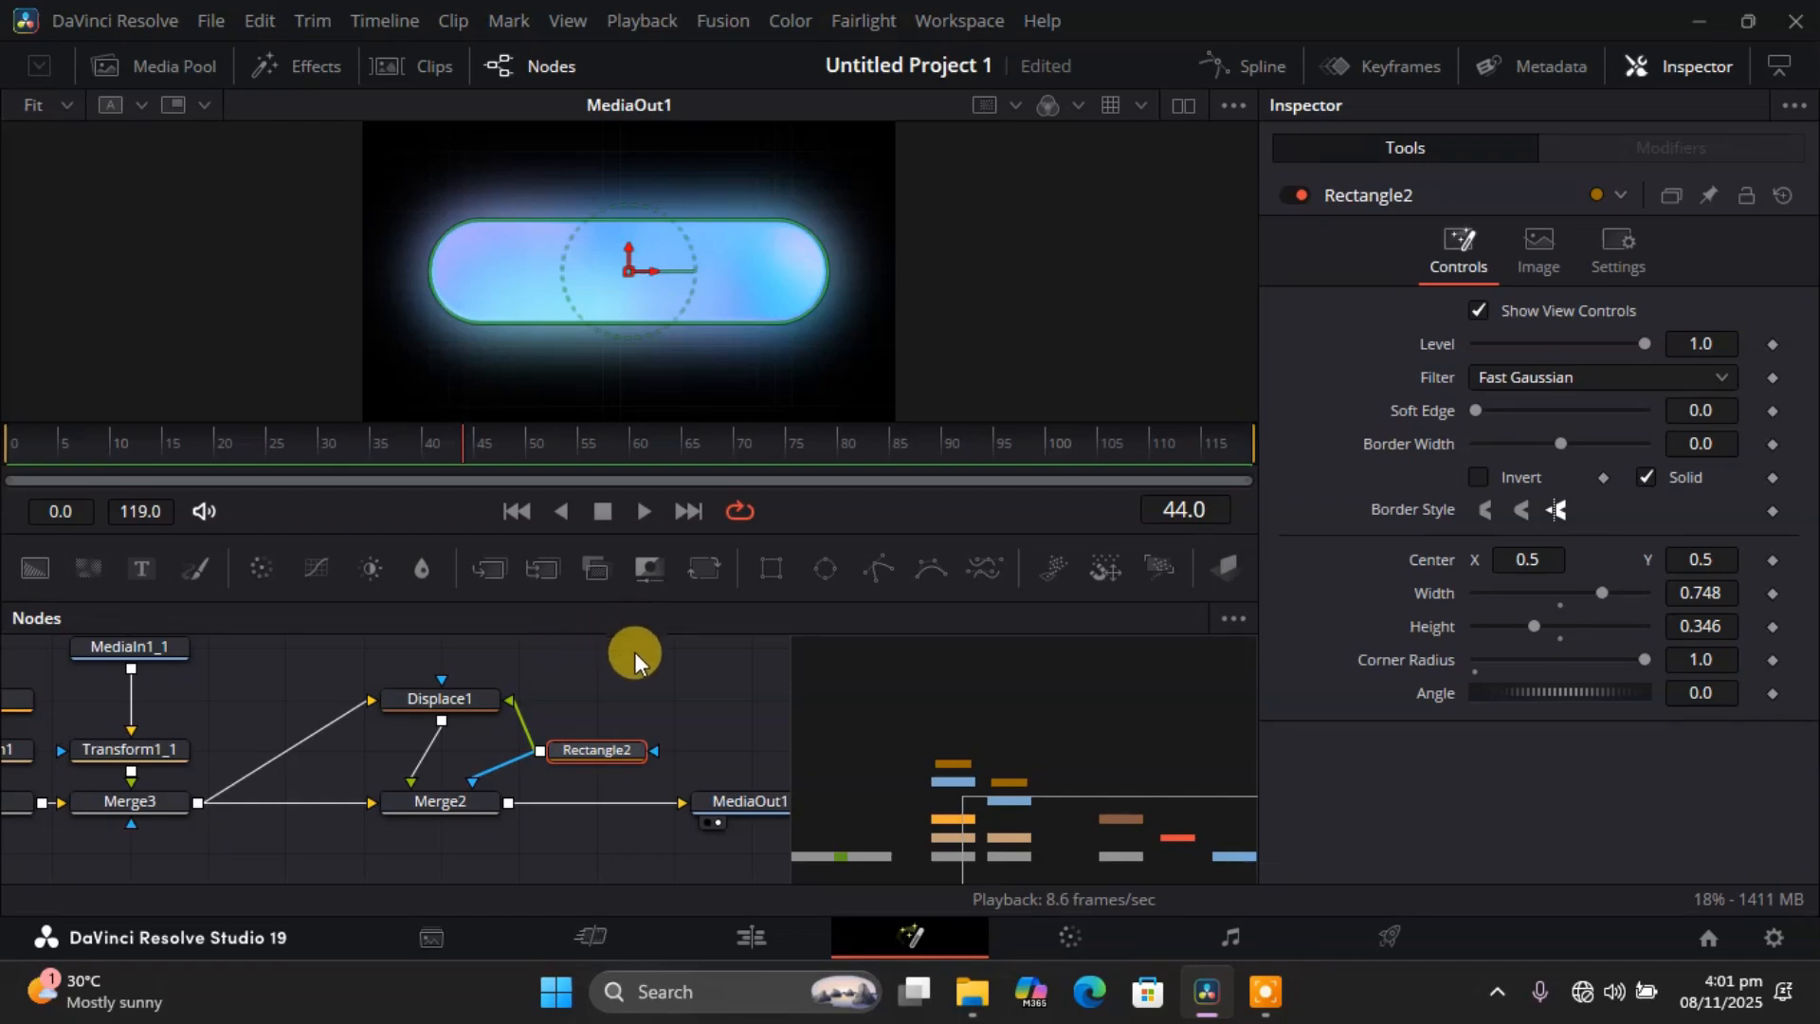
{"action": "left_click_drag", "start_coordinate": [447, 442], "coordinate": [5, 458]}
{"action": "left_click", "coordinate": [603, 748]}
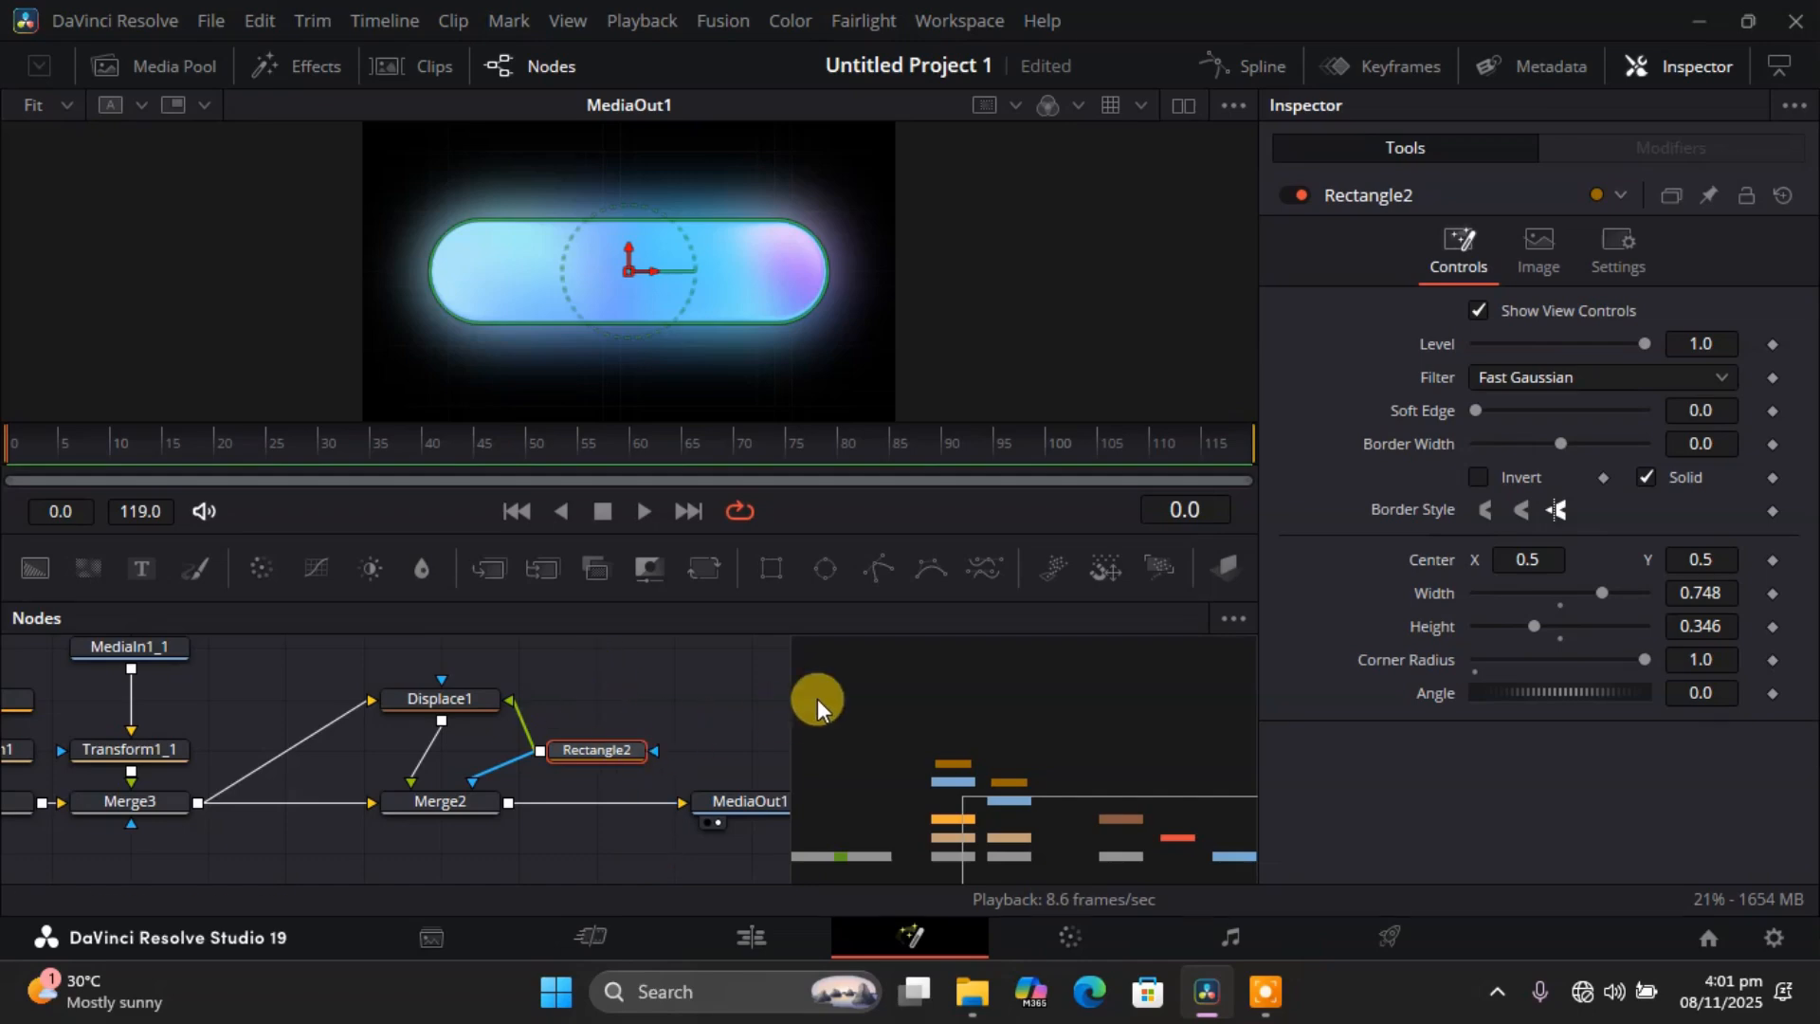
{"action": "right_click", "coordinate": [1429, 594]}
{"action": "left_click", "coordinate": [1498, 613]}
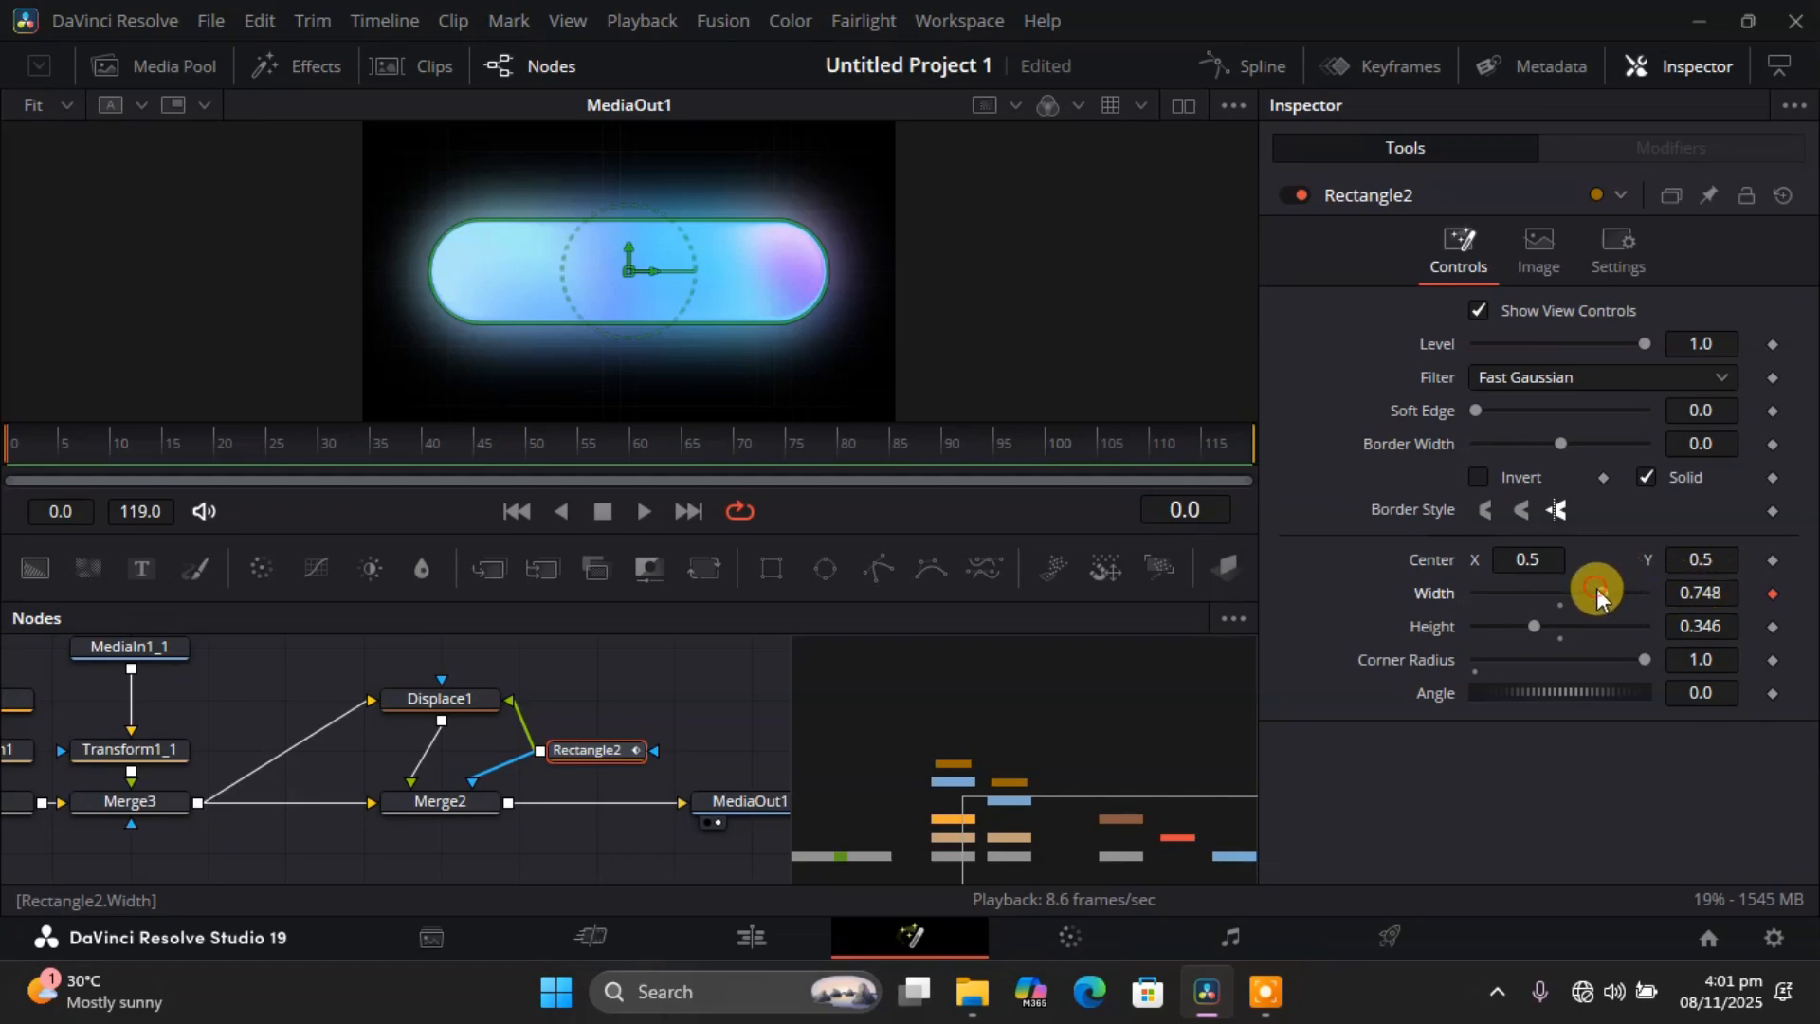
{"action": "left_click_drag", "start_coordinate": [1598, 589], "coordinate": [1502, 589]}
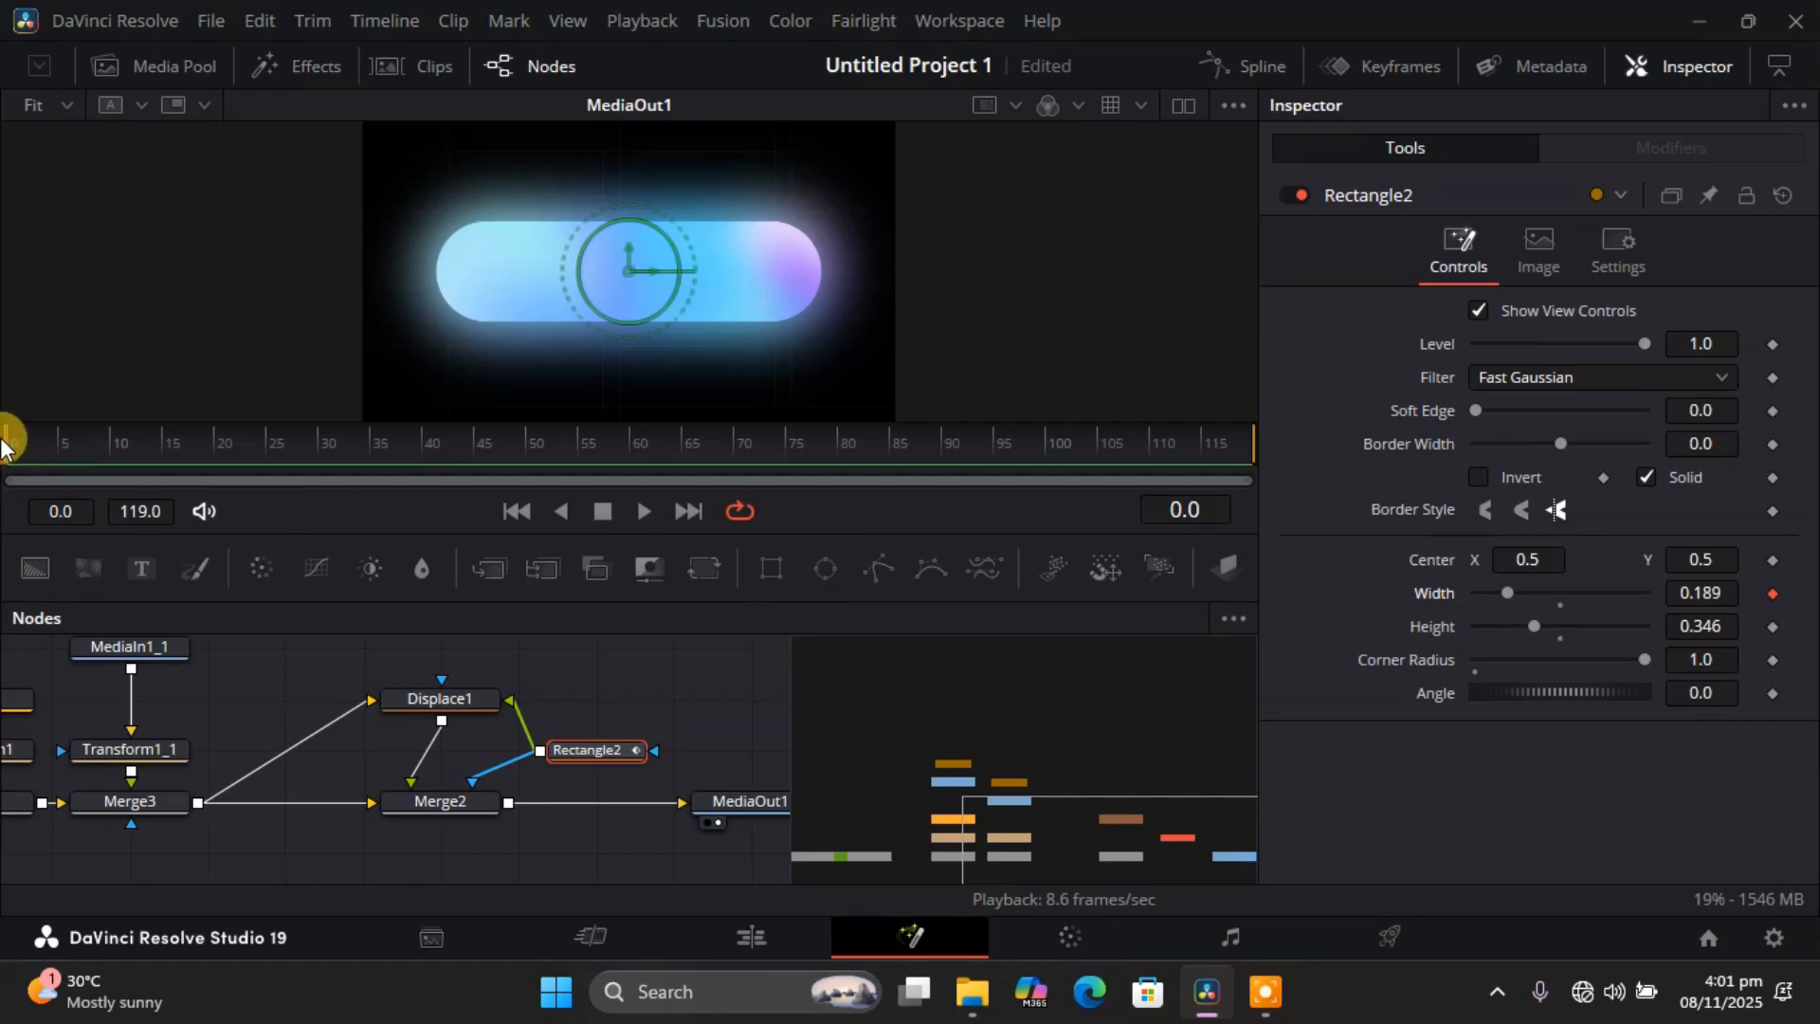
{"action": "key", "text": "space"}
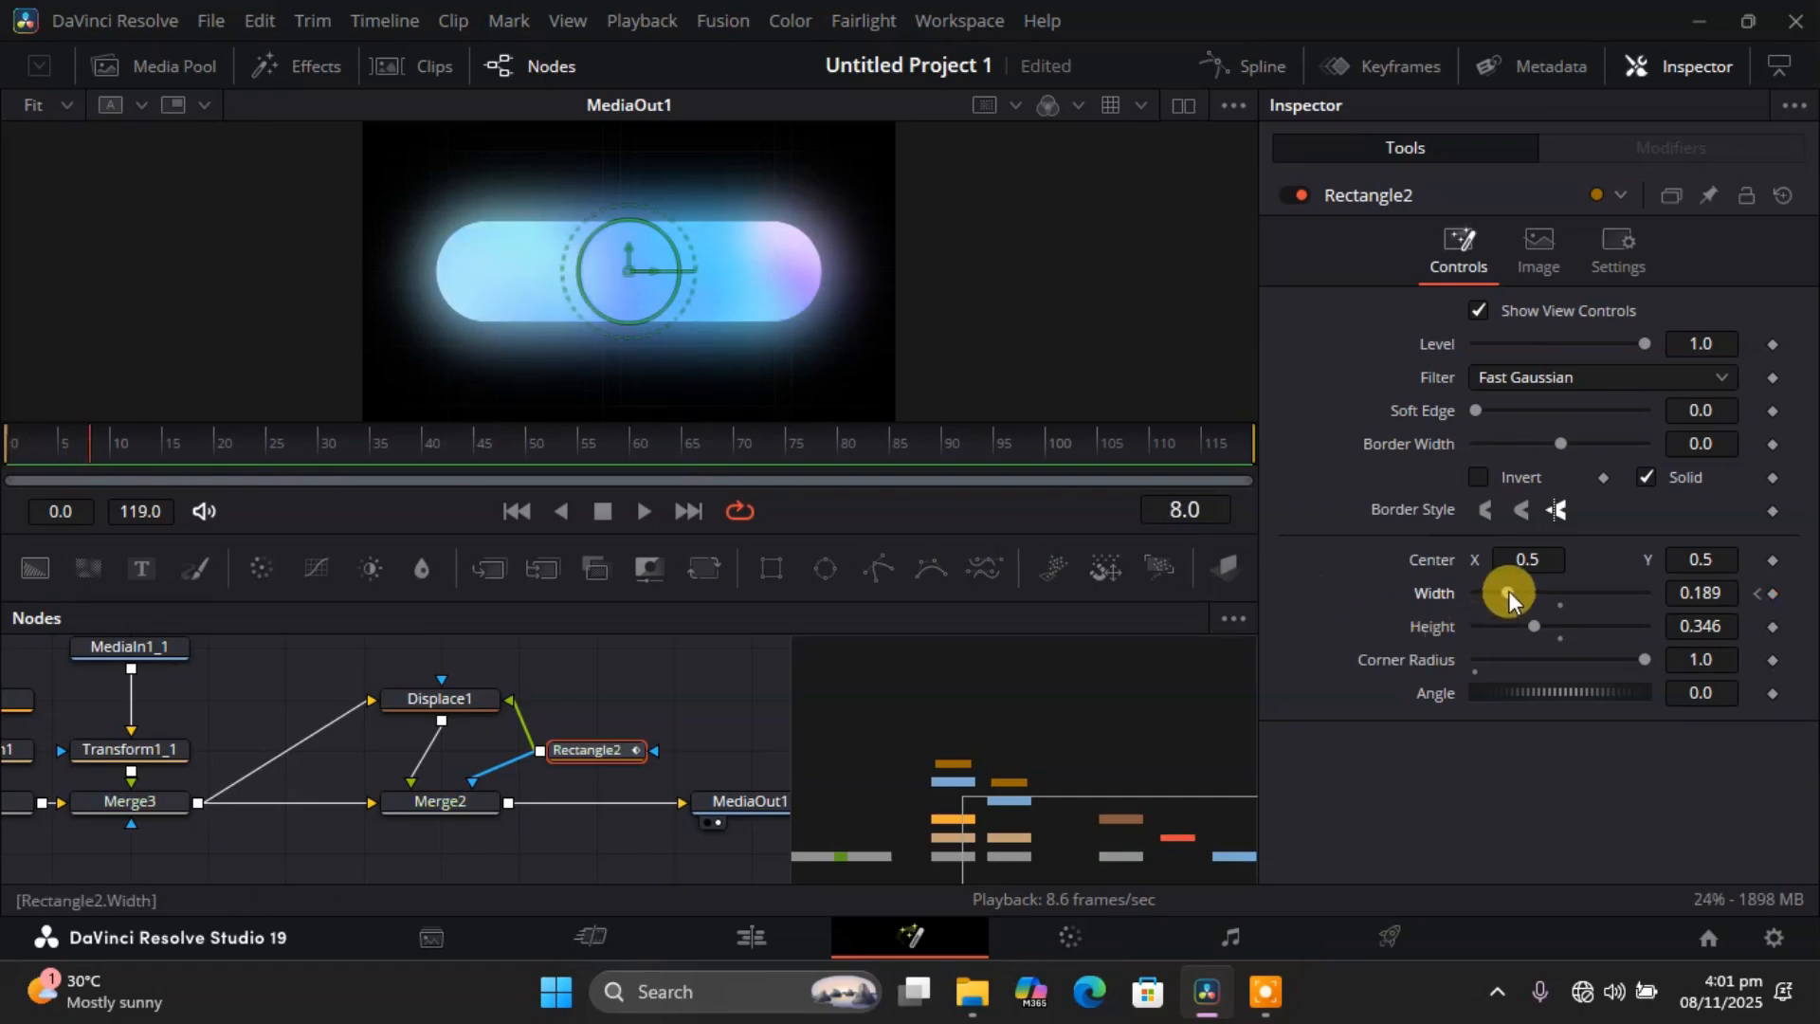
{"action": "left_click_drag", "start_coordinate": [1509, 590], "coordinate": [1610, 602]}
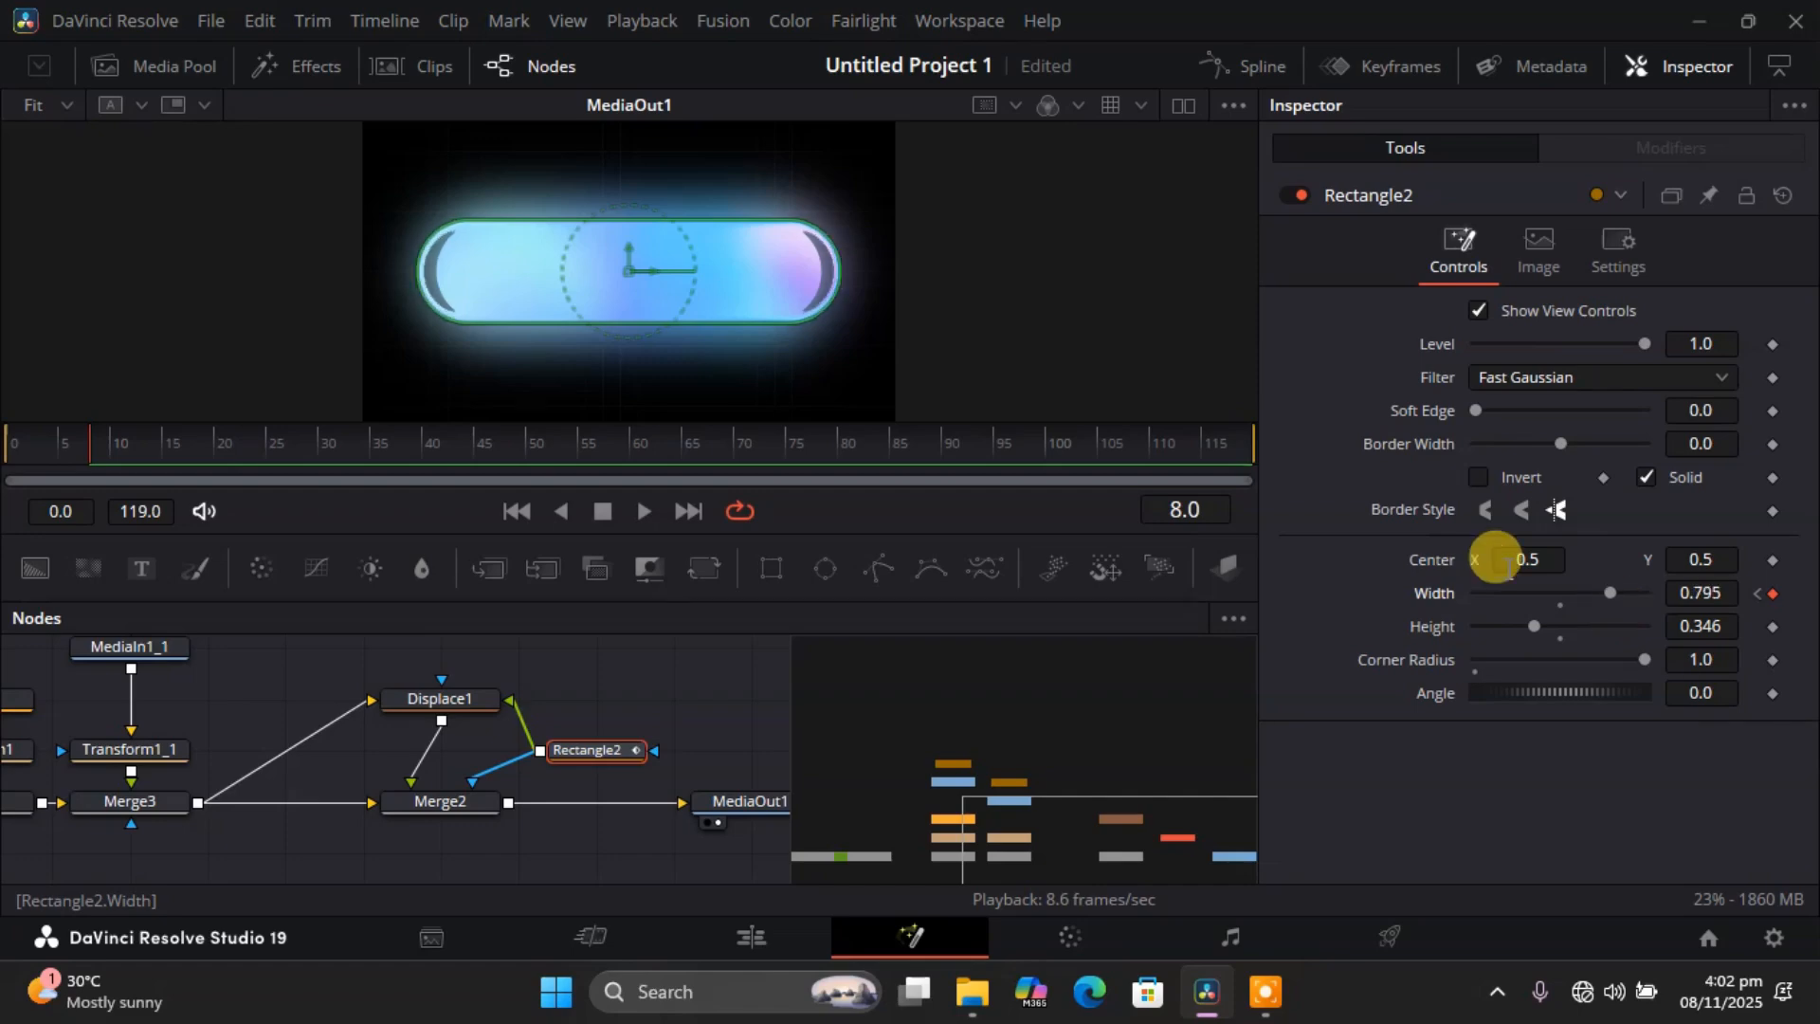
Add a Rectangle2 width keyframe of 0.677 at frame 15.
{"action": "left_click", "coordinate": [87, 453]}
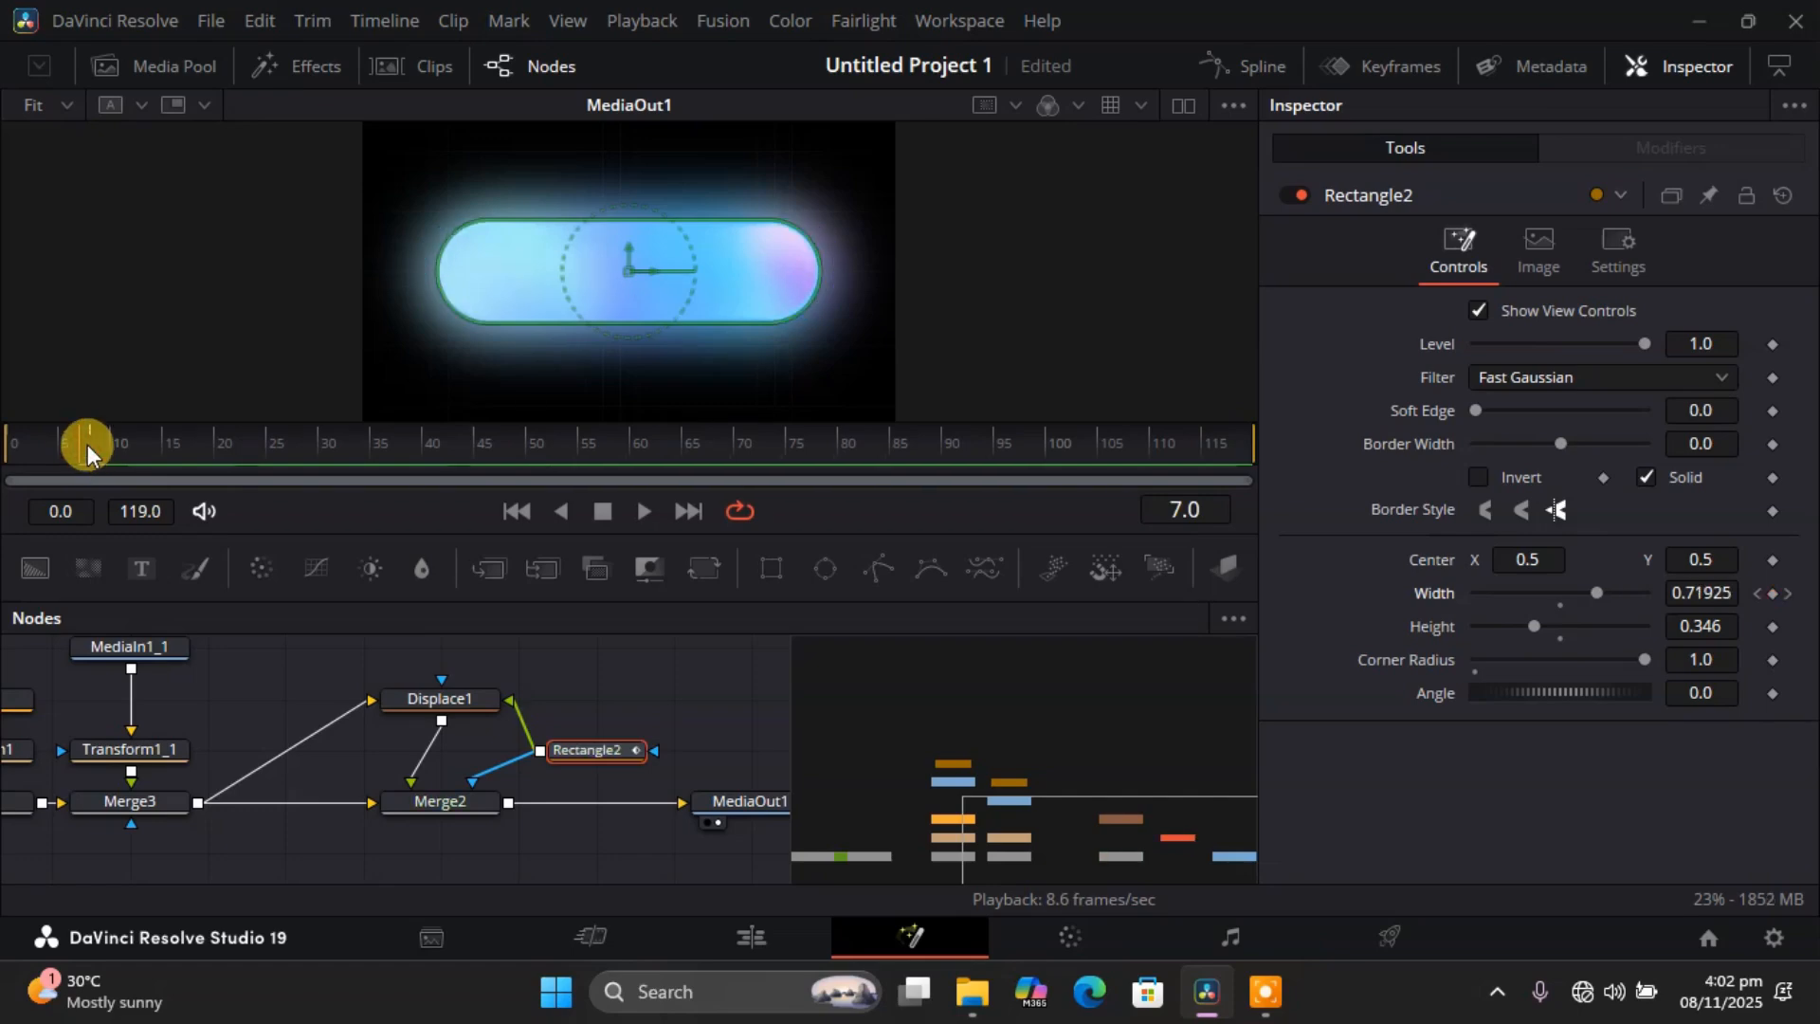
{"action": "left_click", "coordinate": [91, 434]}
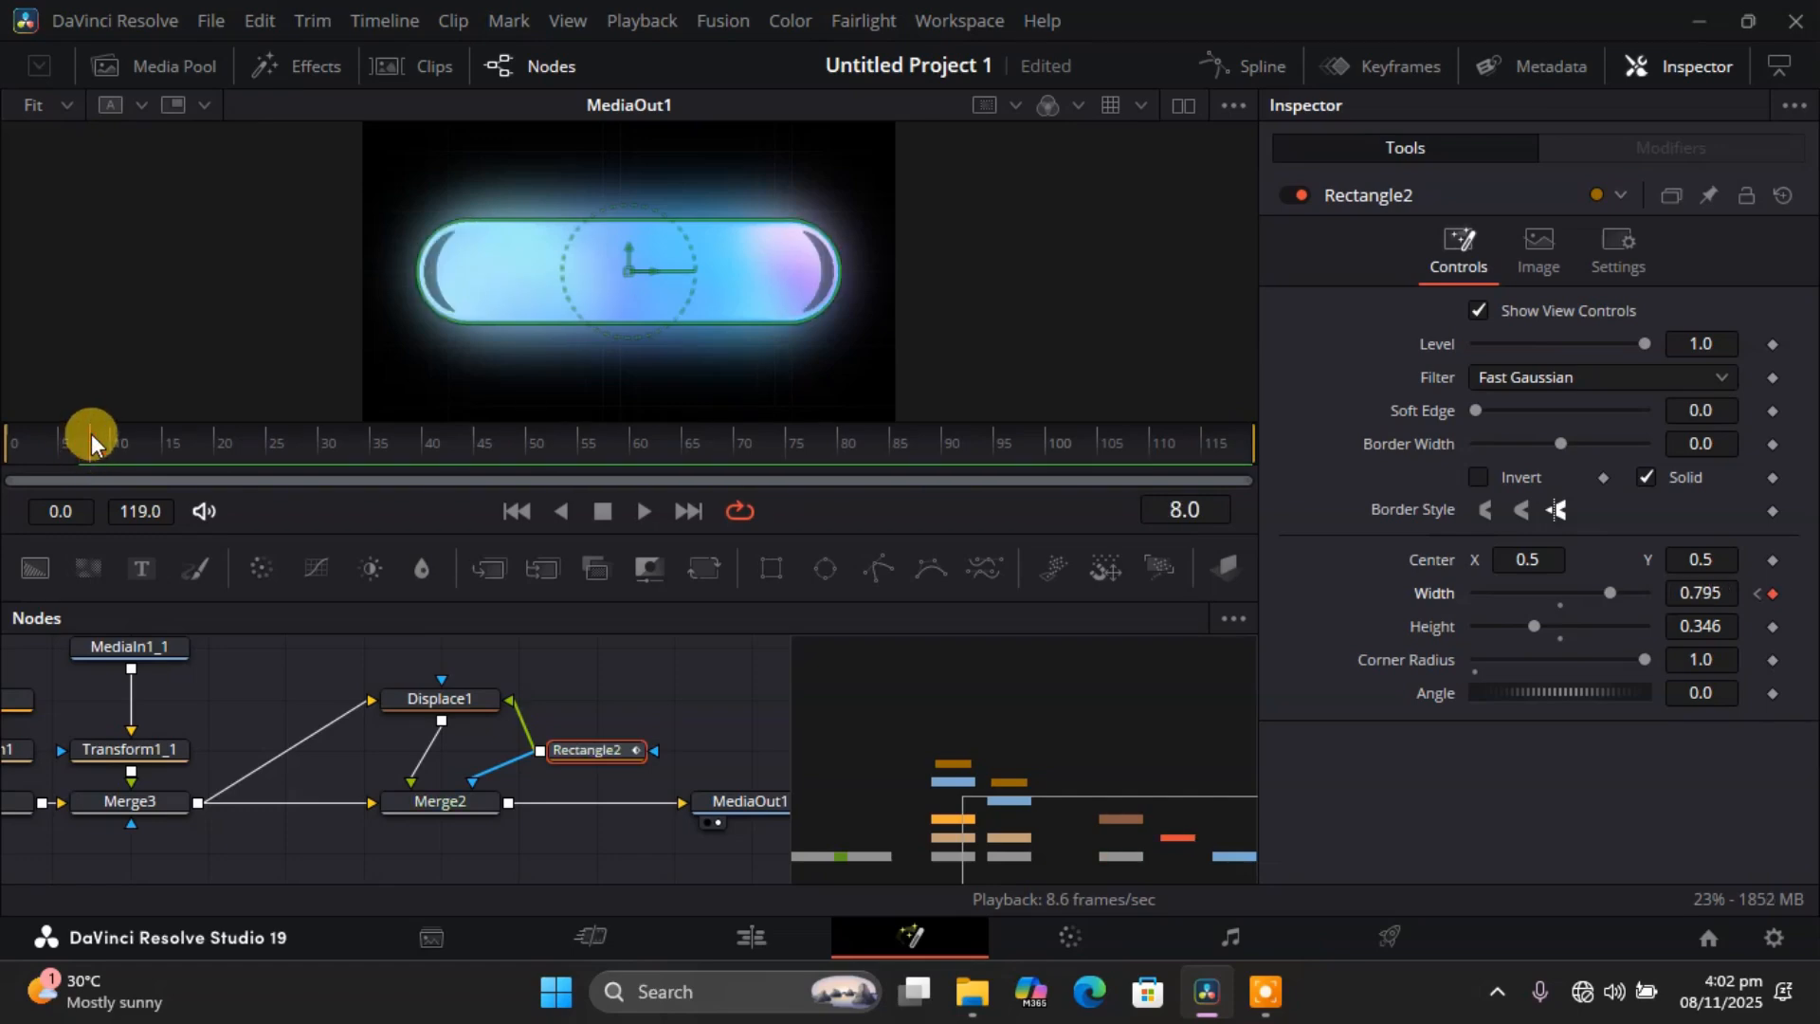
{"action": "key", "text": "space"}
{"action": "key", "text": "space"}
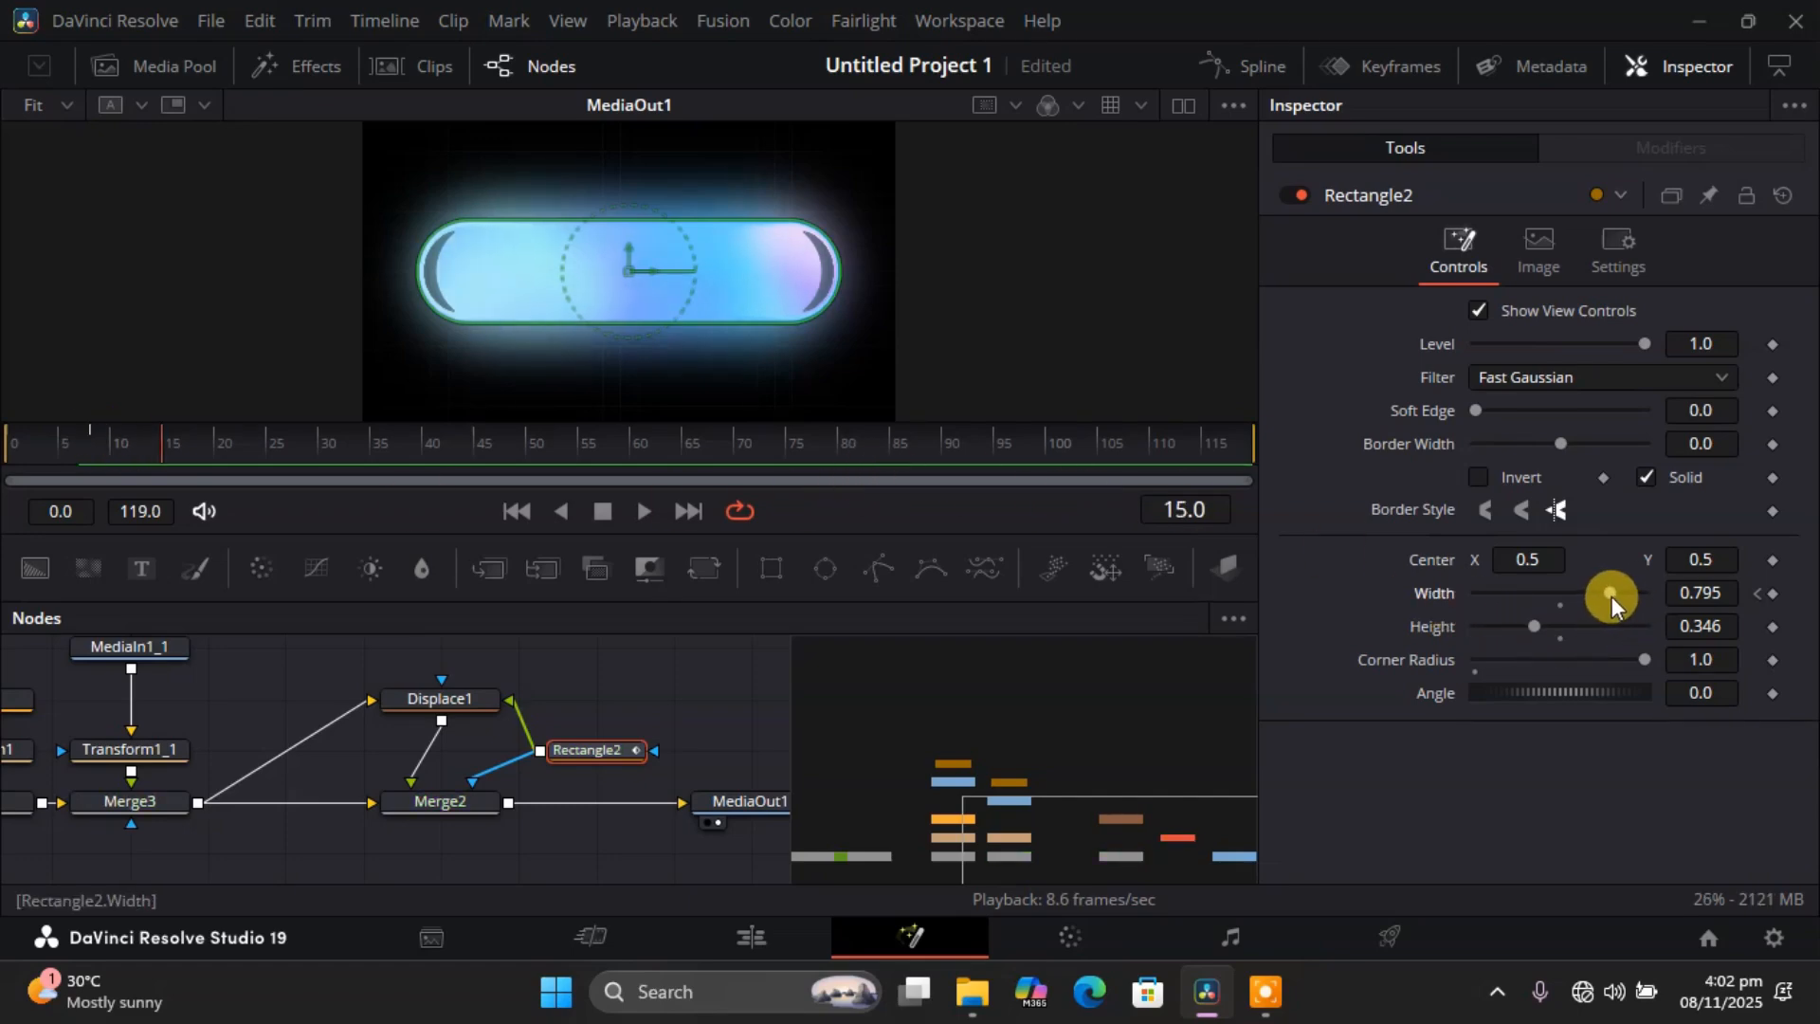
{"action": "left_click_drag", "start_coordinate": [1612, 596], "coordinate": [1591, 597]}
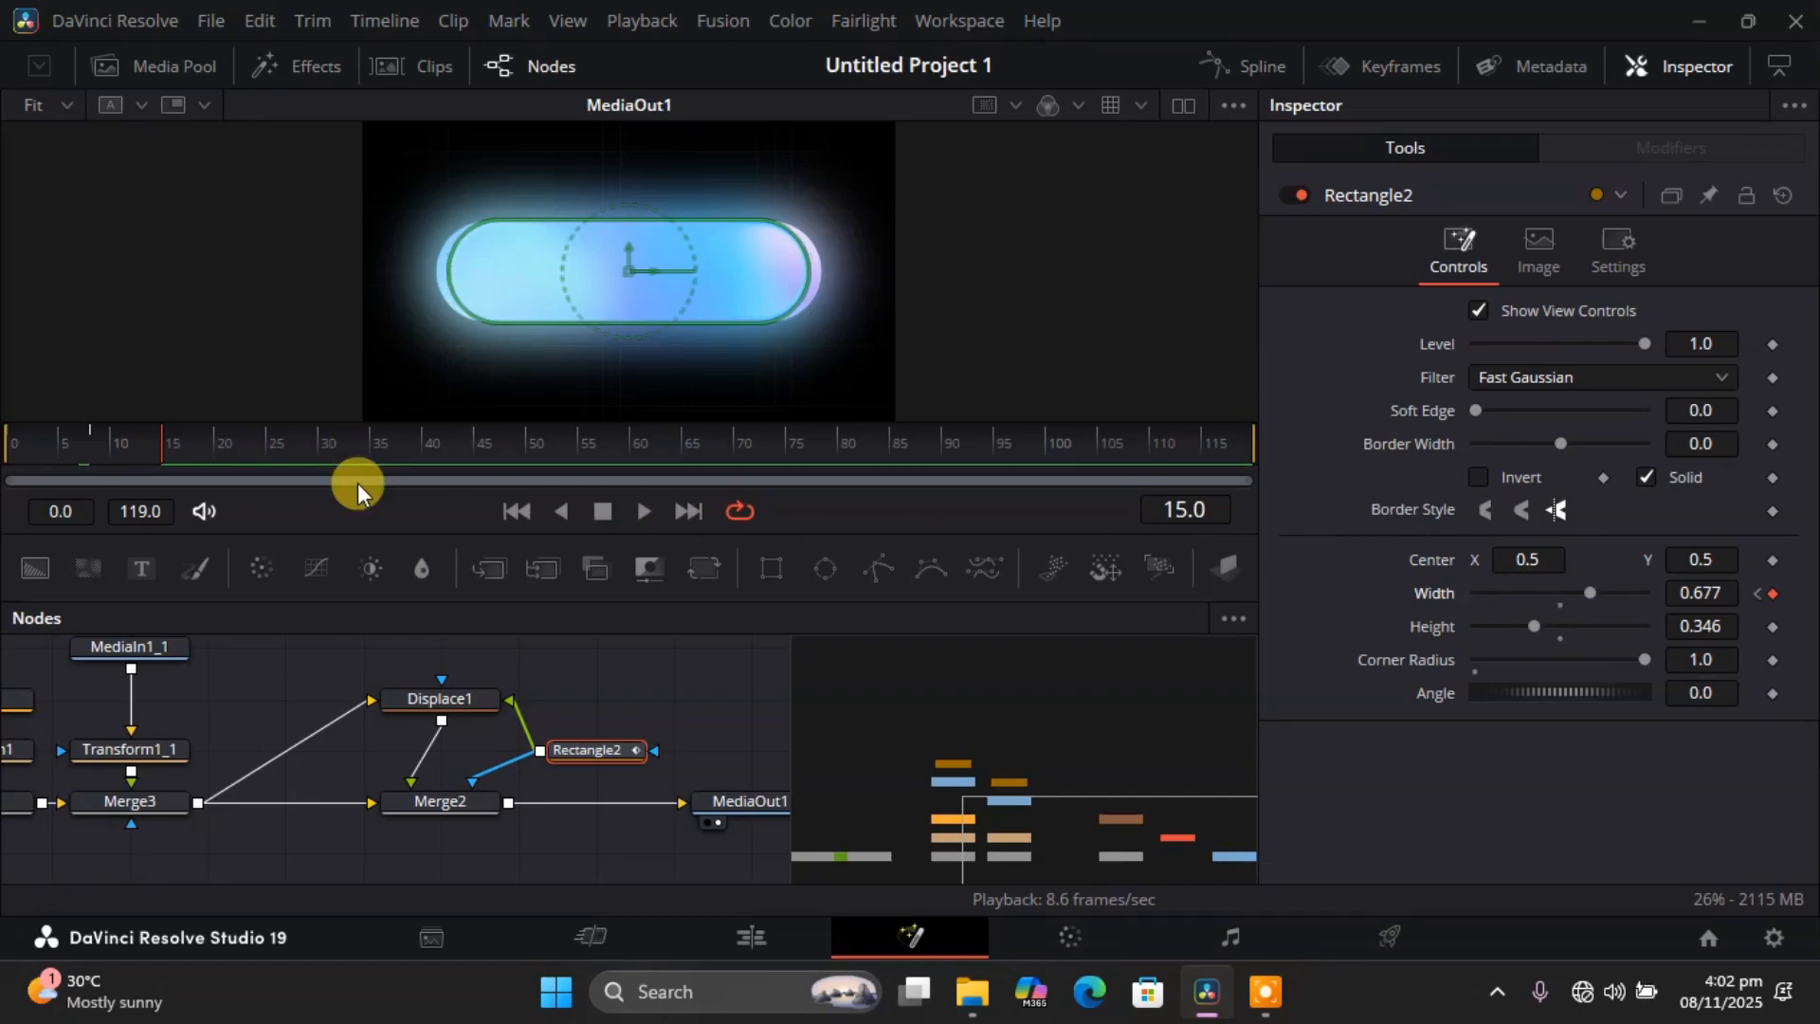
Add a Rectangle2 width keyframe of 0.772 at frame 21.
{"action": "left_click", "coordinate": [161, 447]}
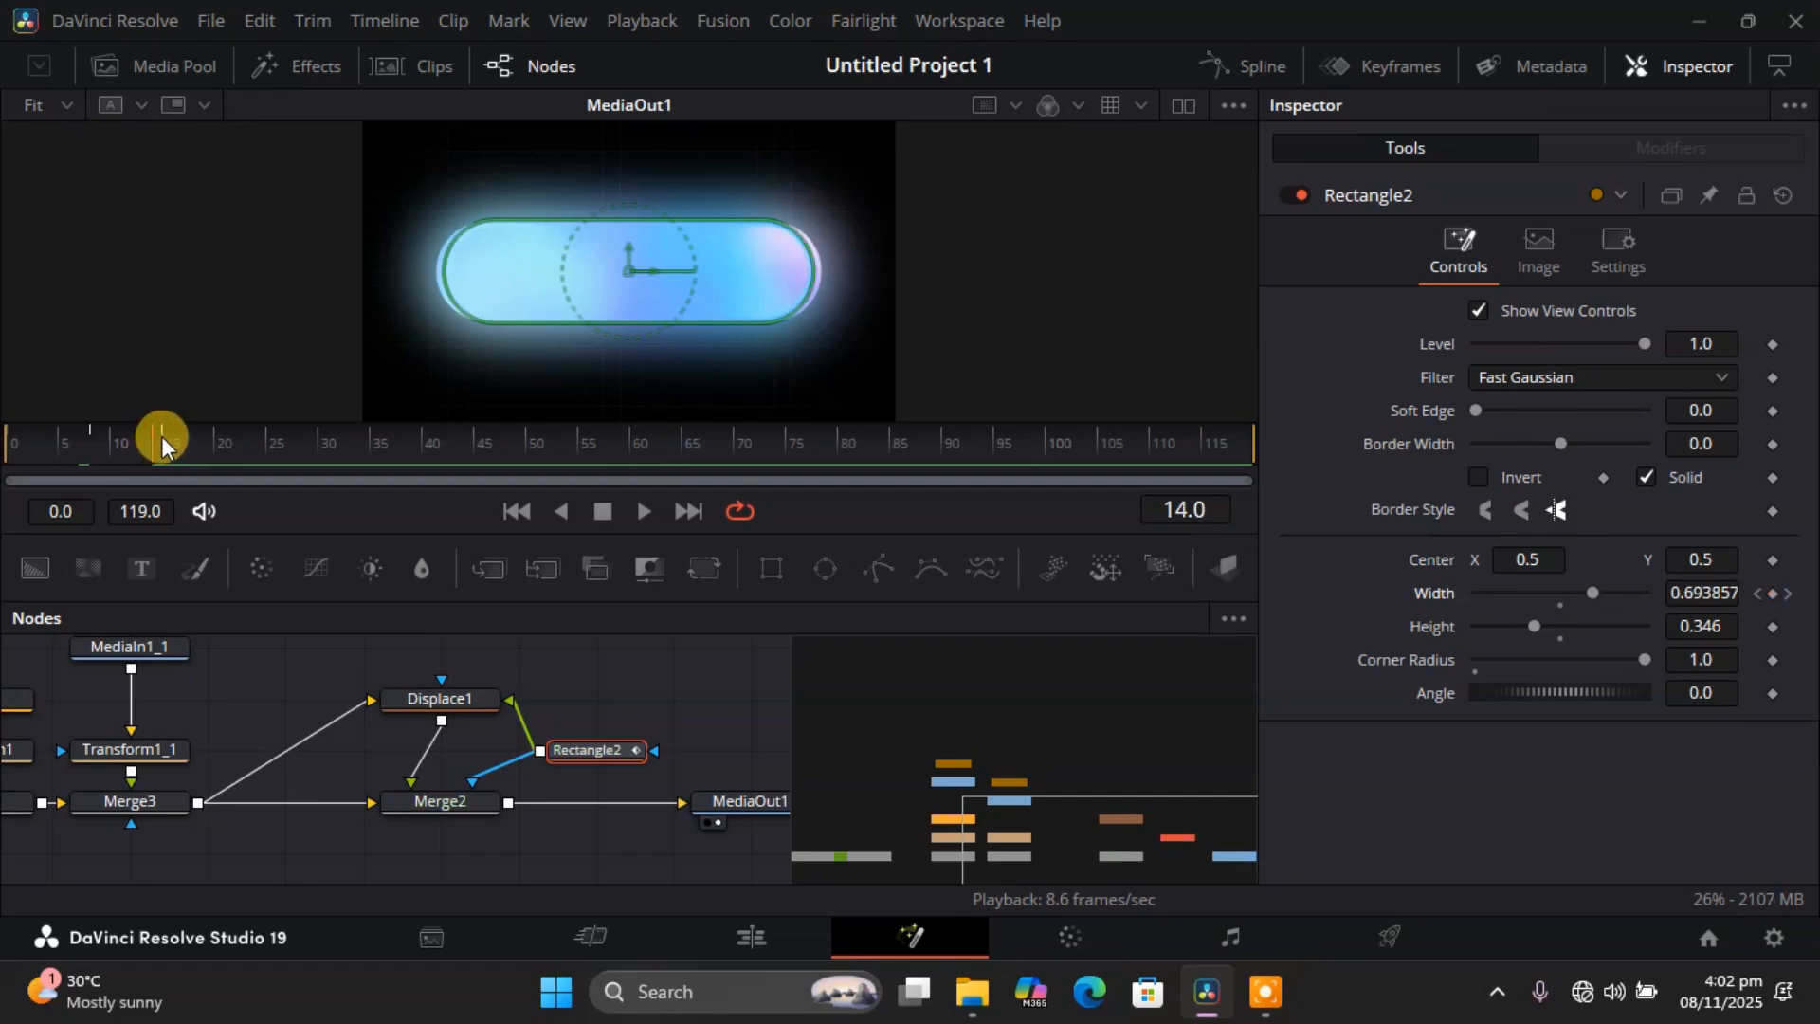
{"action": "left_click", "coordinate": [163, 444]}
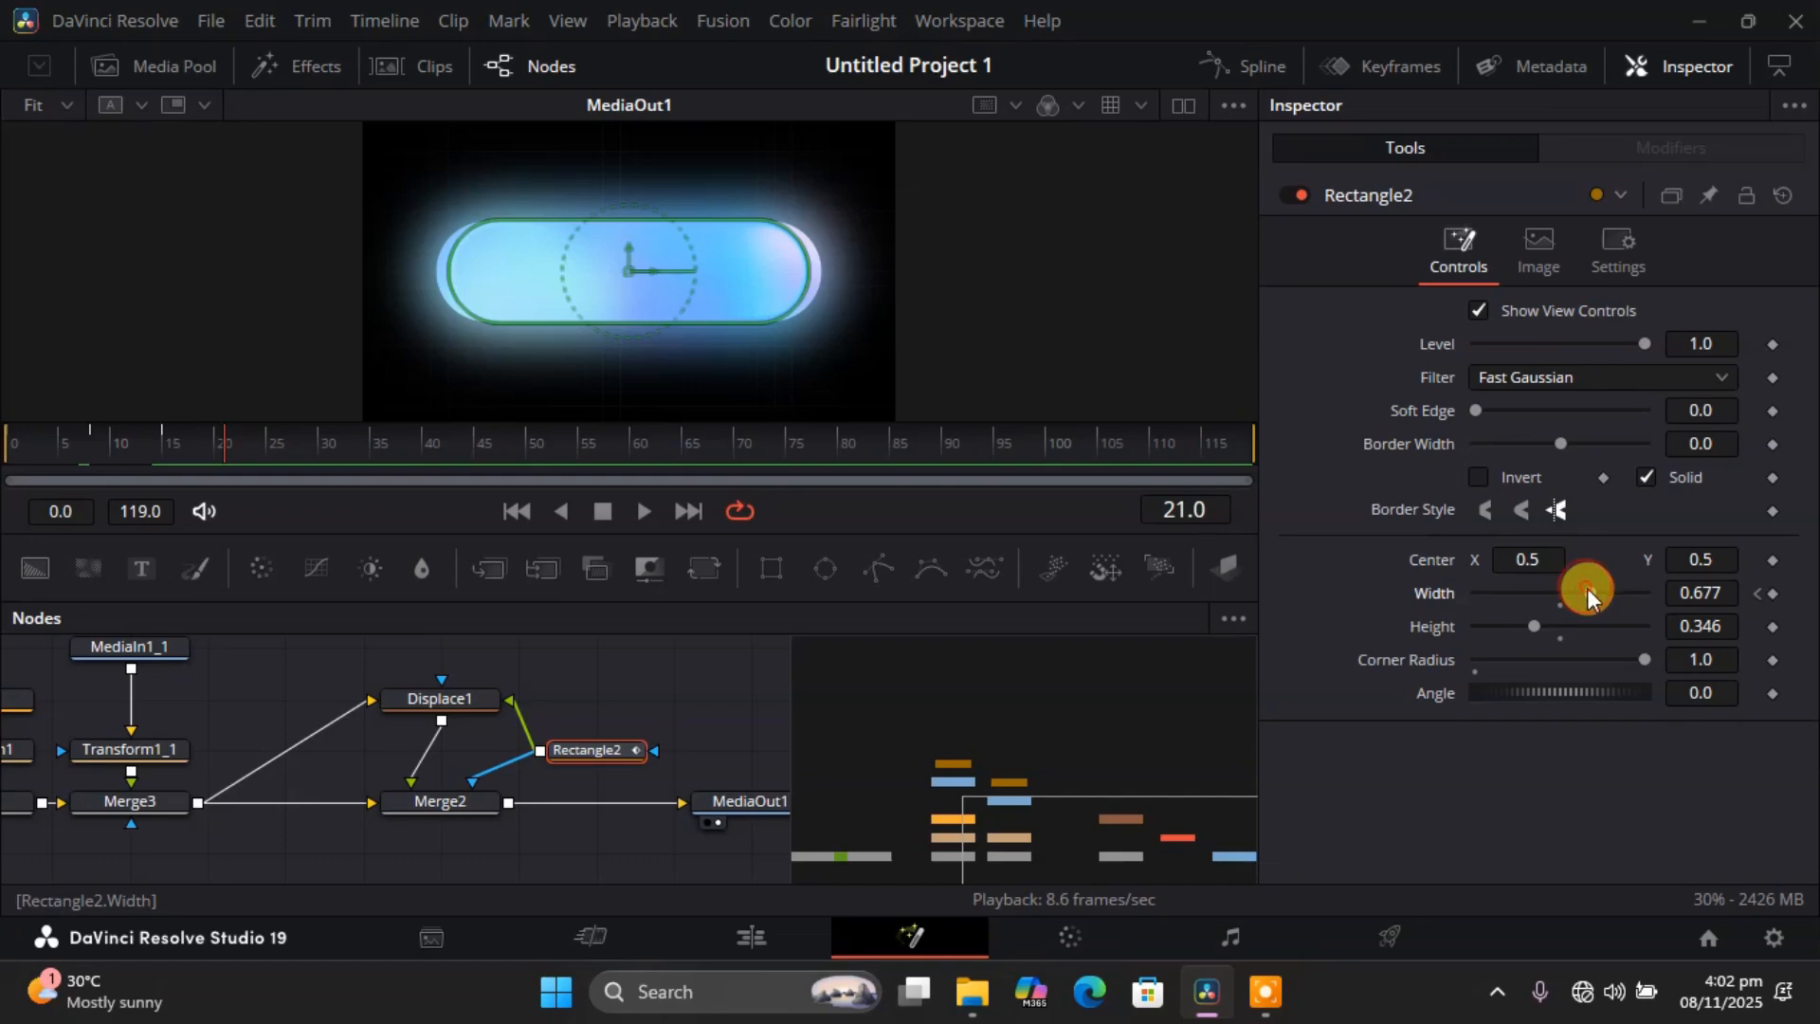
{"action": "left_click_drag", "start_coordinate": [1587, 588], "coordinate": [1603, 584]}
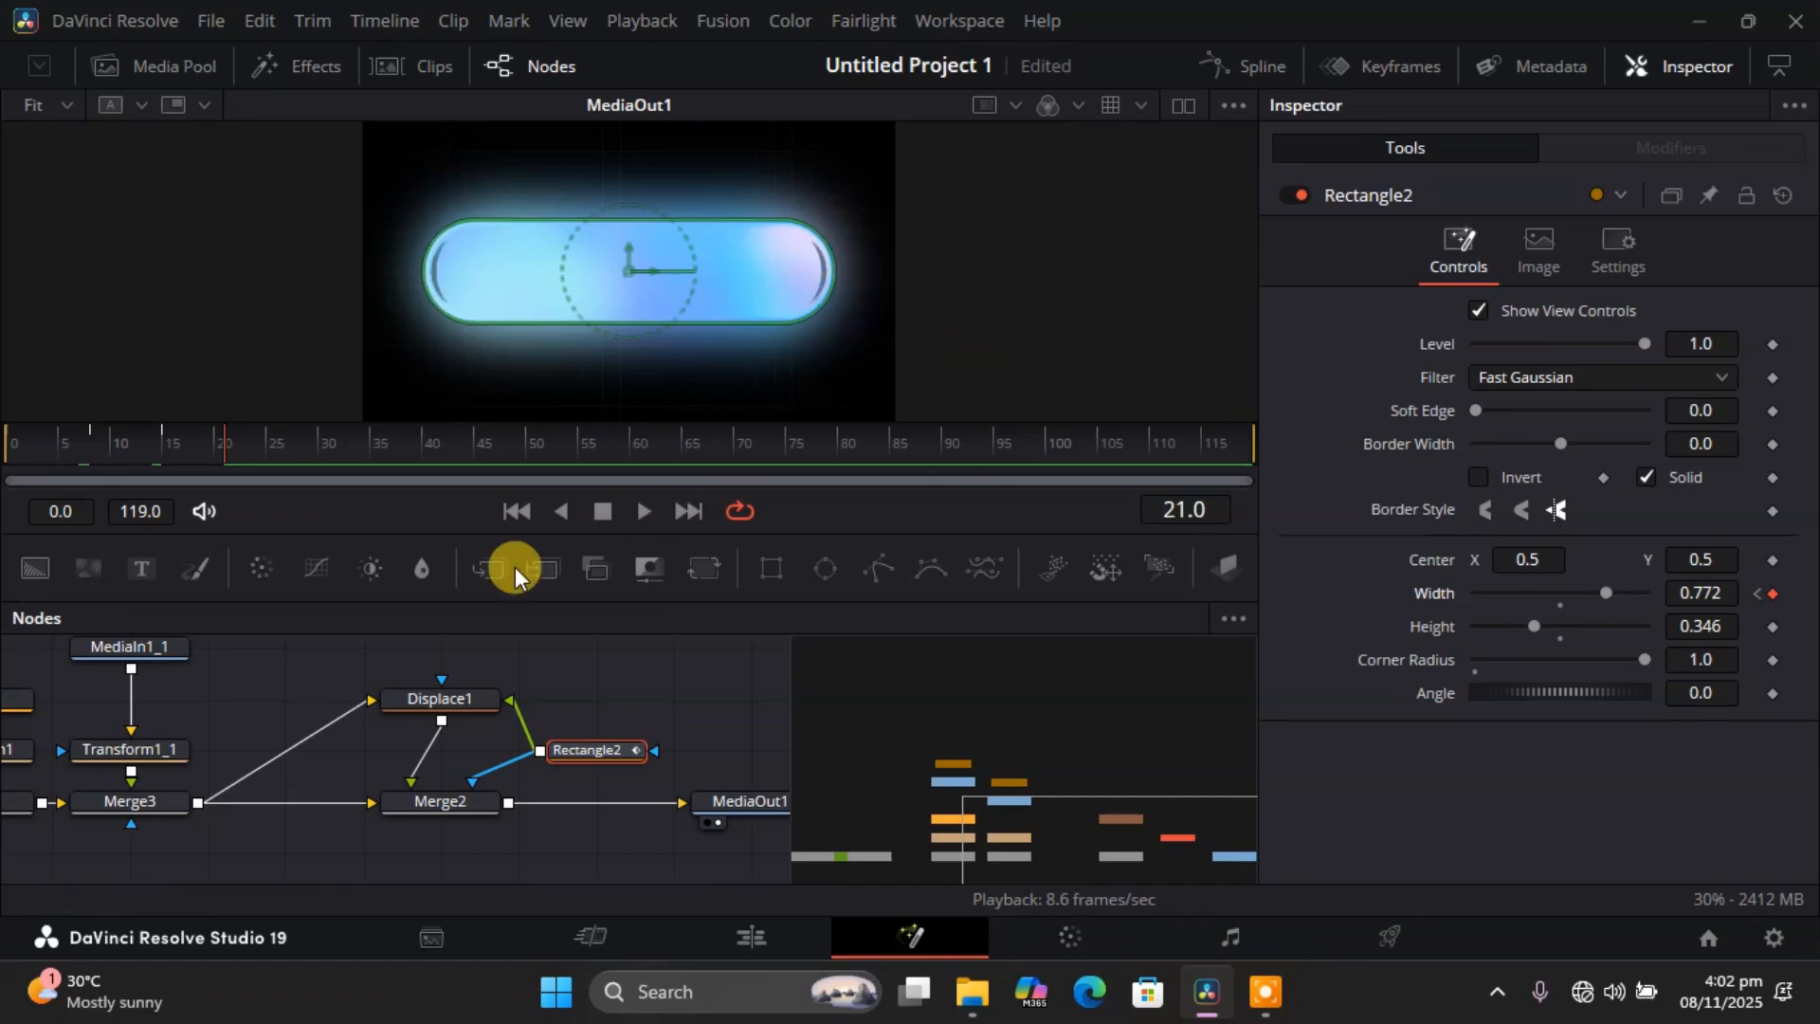
Add a Rectangle2 width keyframe of 0.701 at frame 26.
{"action": "left_click", "coordinate": [223, 440]}
{"action": "key", "text": "Right"}
{"action": "key", "text": "Right"}
{"action": "key", "text": "Right"}
{"action": "key", "text": "Right"}
{"action": "key", "text": "Right"}
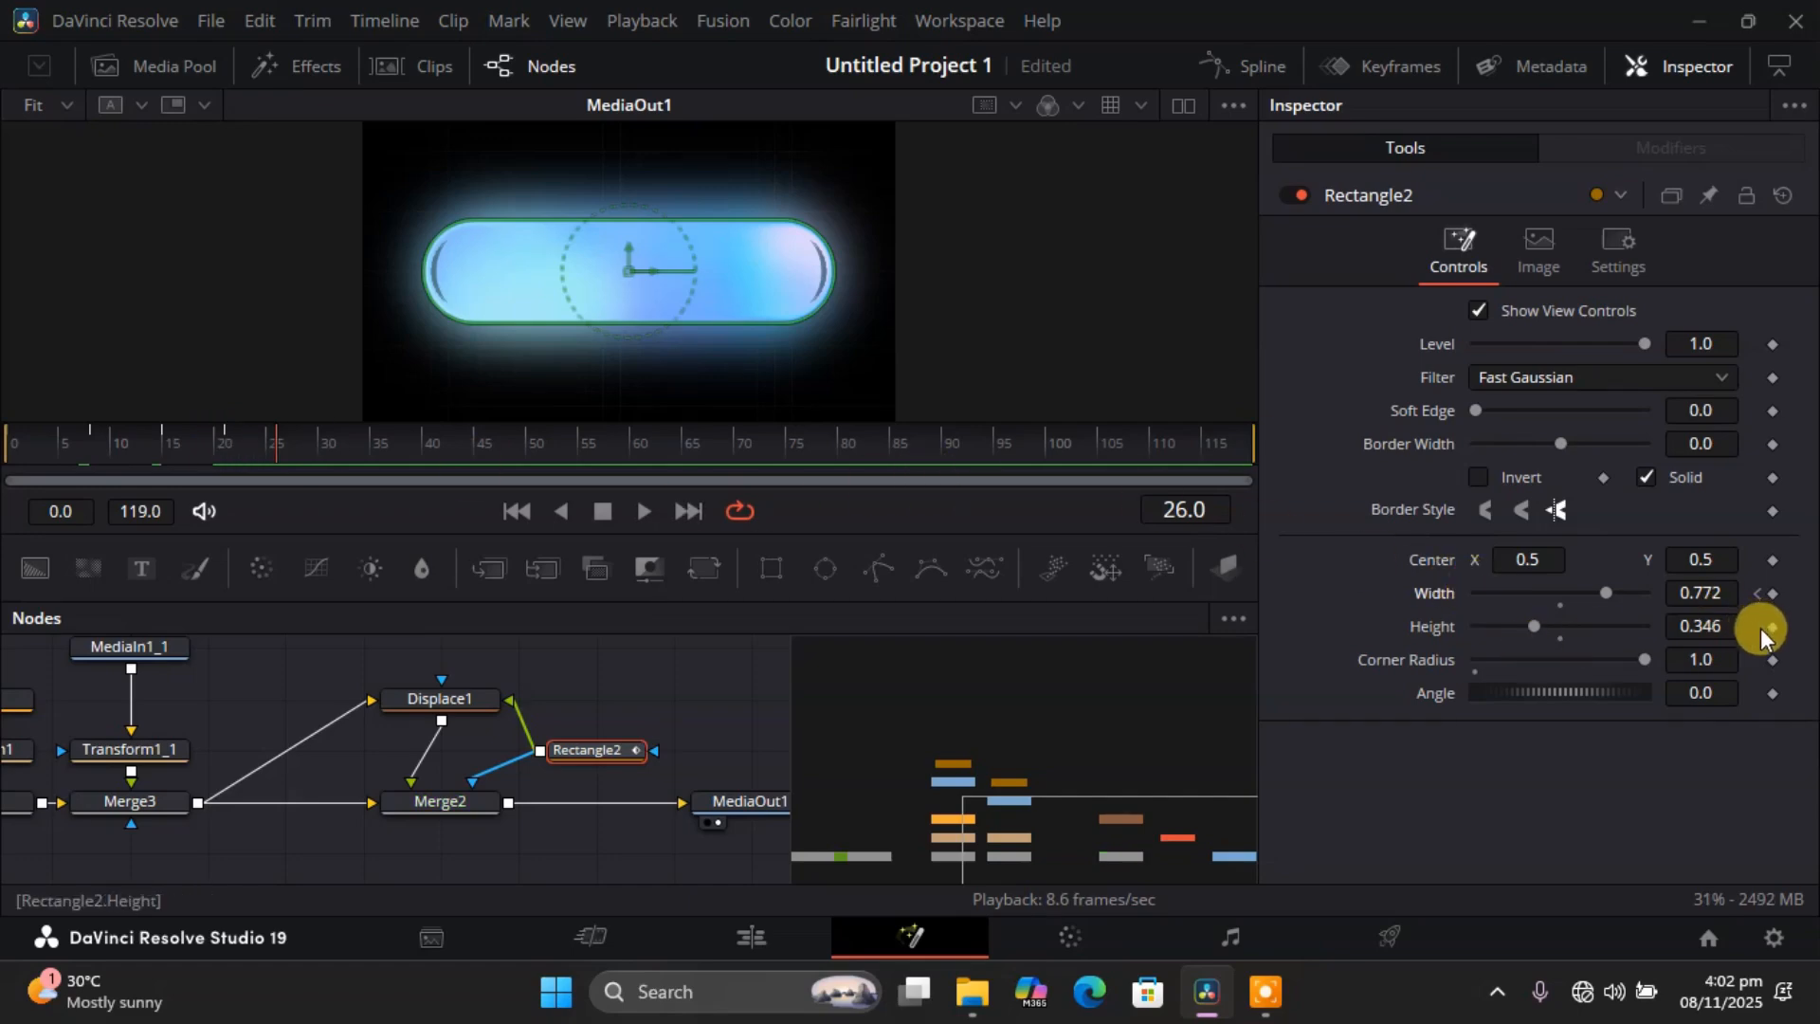
{"action": "left_click_drag", "start_coordinate": [1606, 590], "coordinate": [1593, 590]}
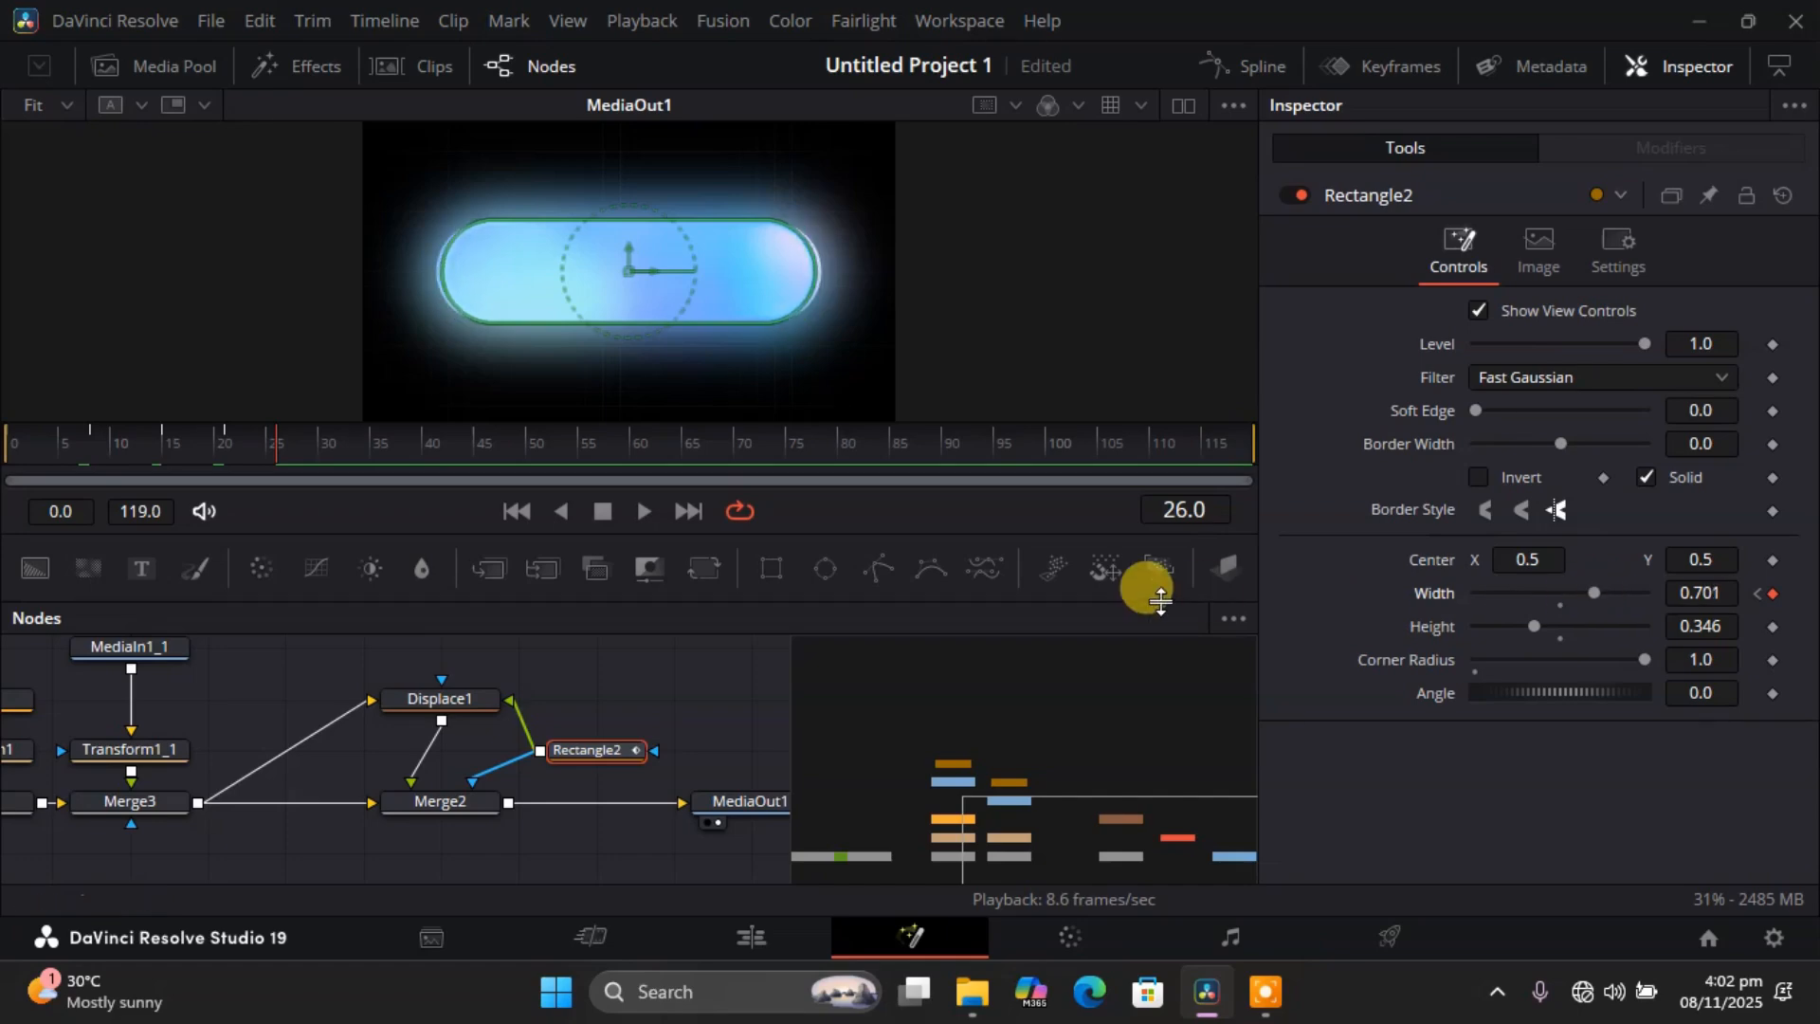
Add a Rectangle2 width keyframe of 0.717 at frame 31.
{"action": "left_click", "coordinate": [275, 463]}
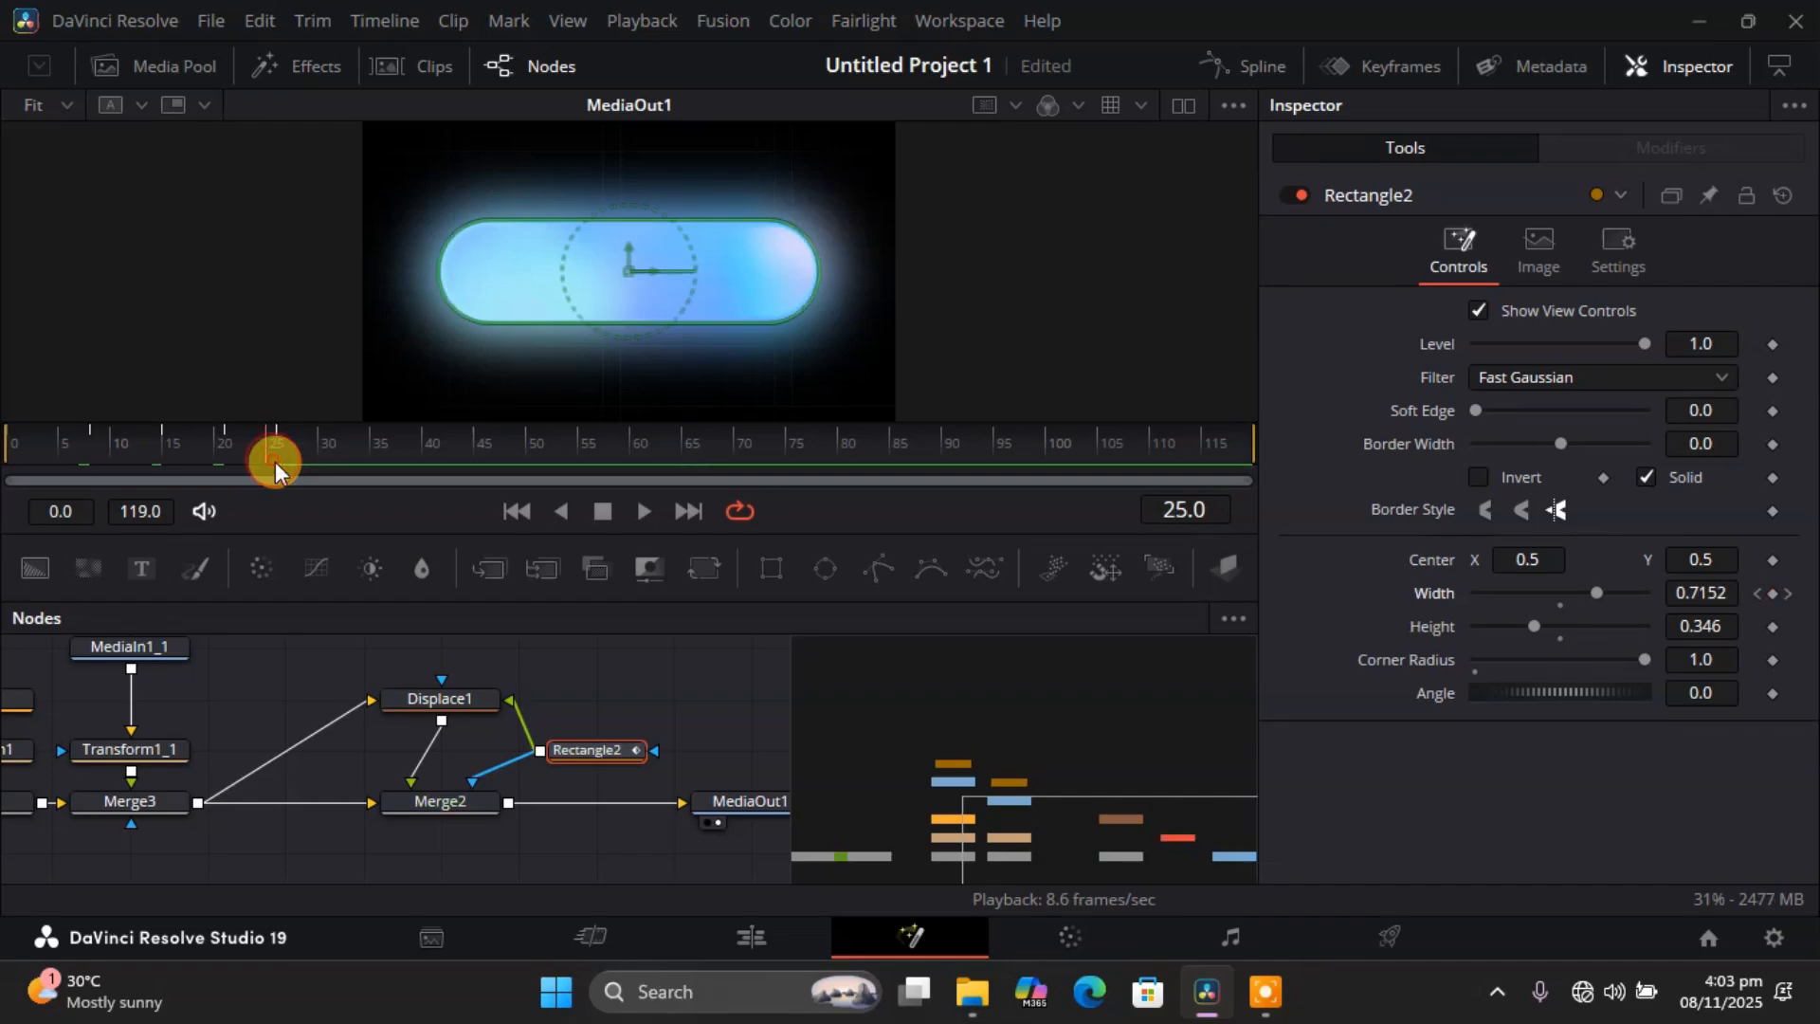
{"action": "left_click", "coordinate": [279, 434]}
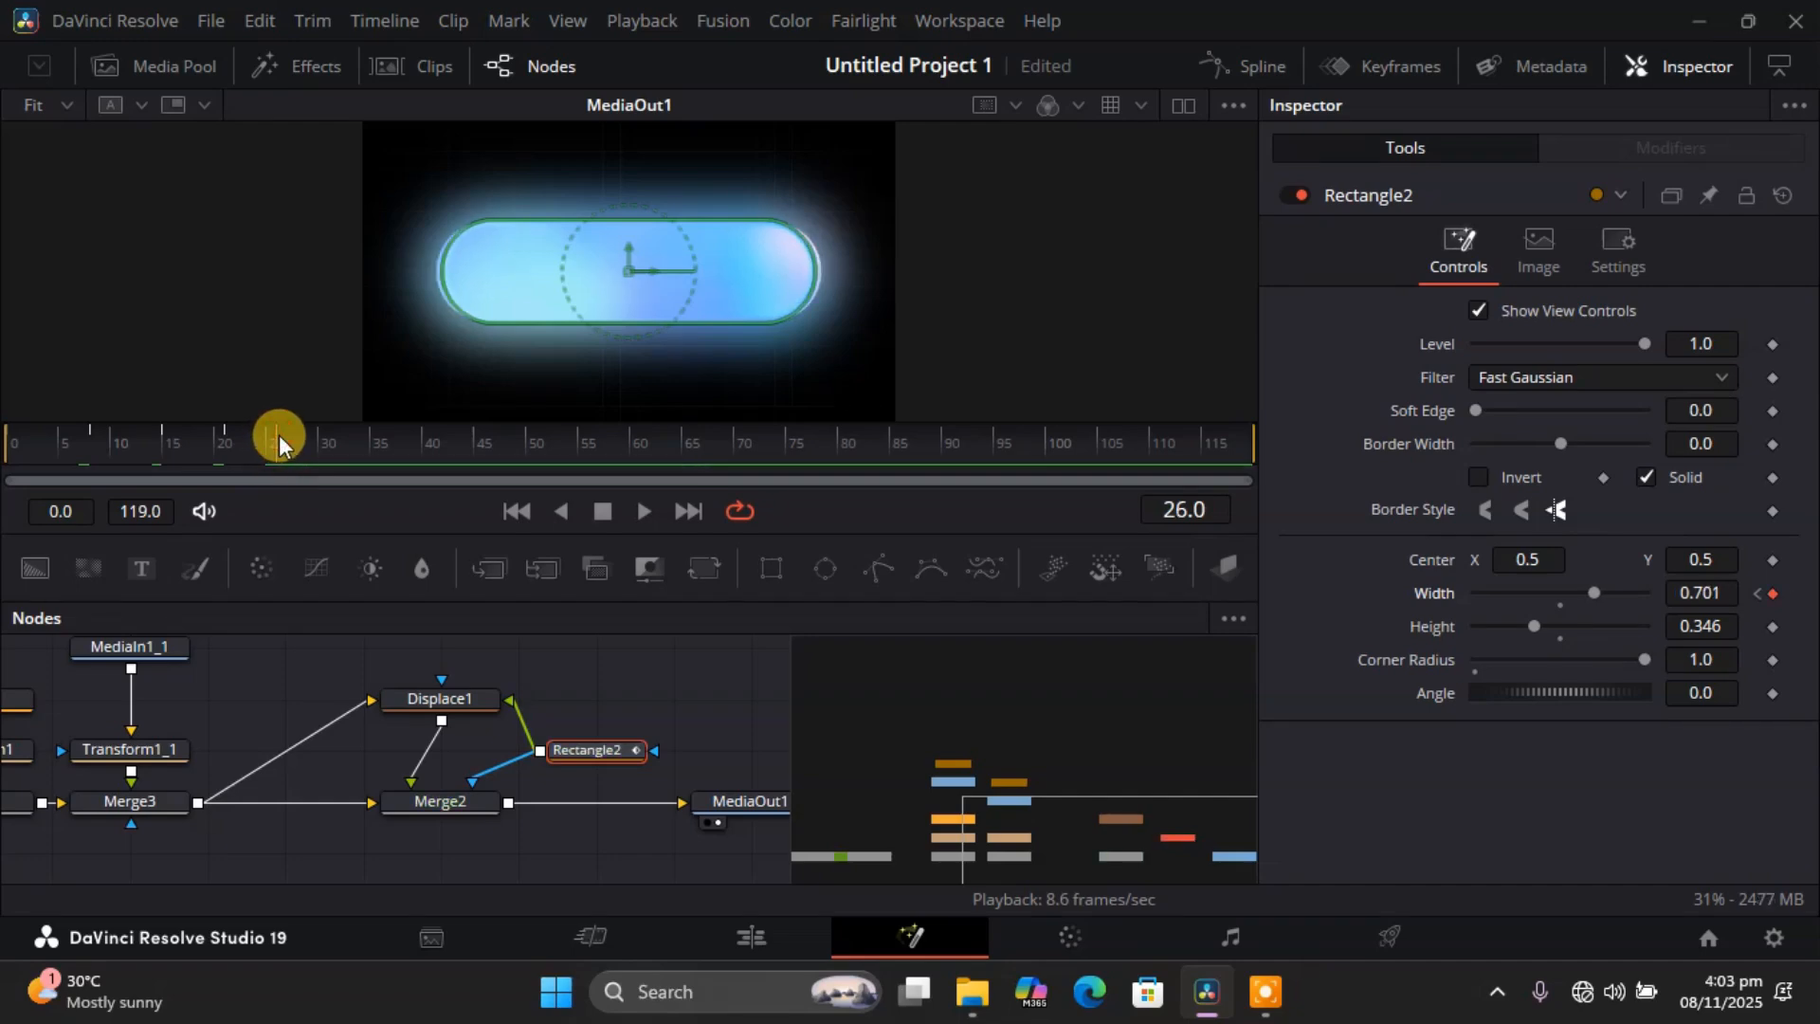
{"action": "key", "text": "Right"}
{"action": "key", "text": "Right"}
{"action": "key", "text": "Right"}
{"action": "key", "text": "Right"}
{"action": "key", "text": "Right"}
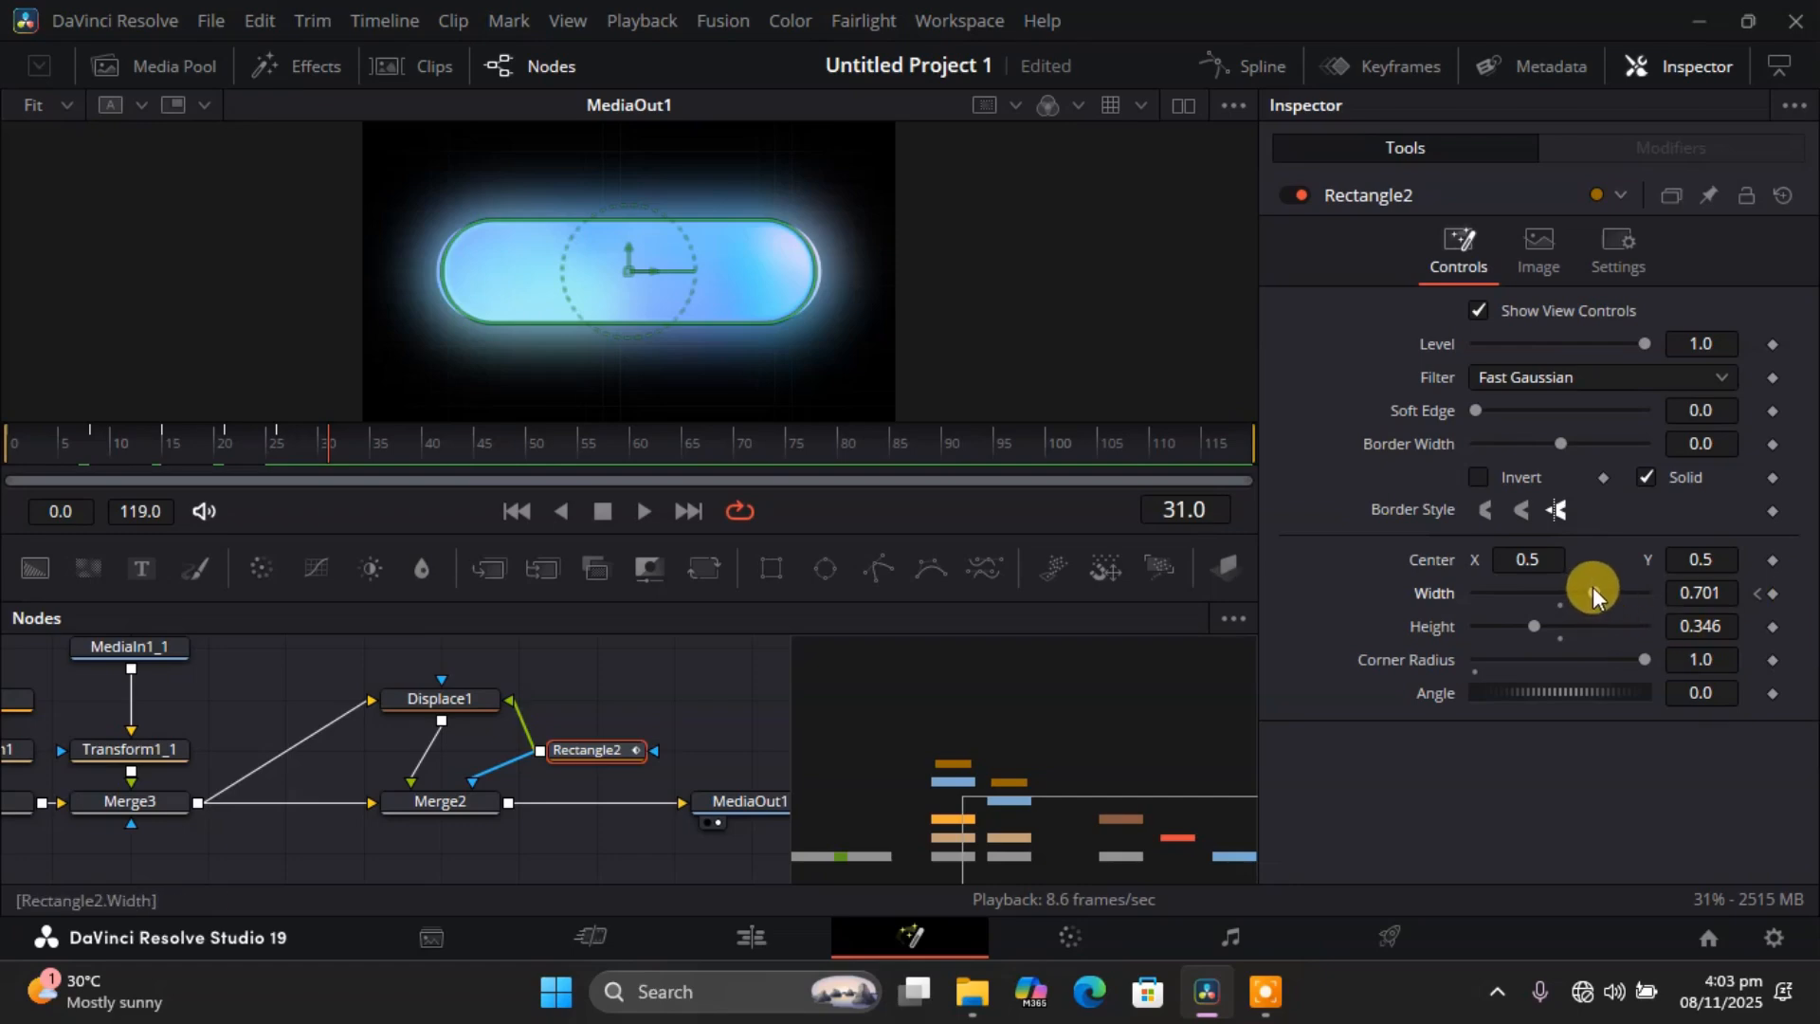
{"action": "left_click_drag", "start_coordinate": [1592, 588], "coordinate": [1595, 588]}
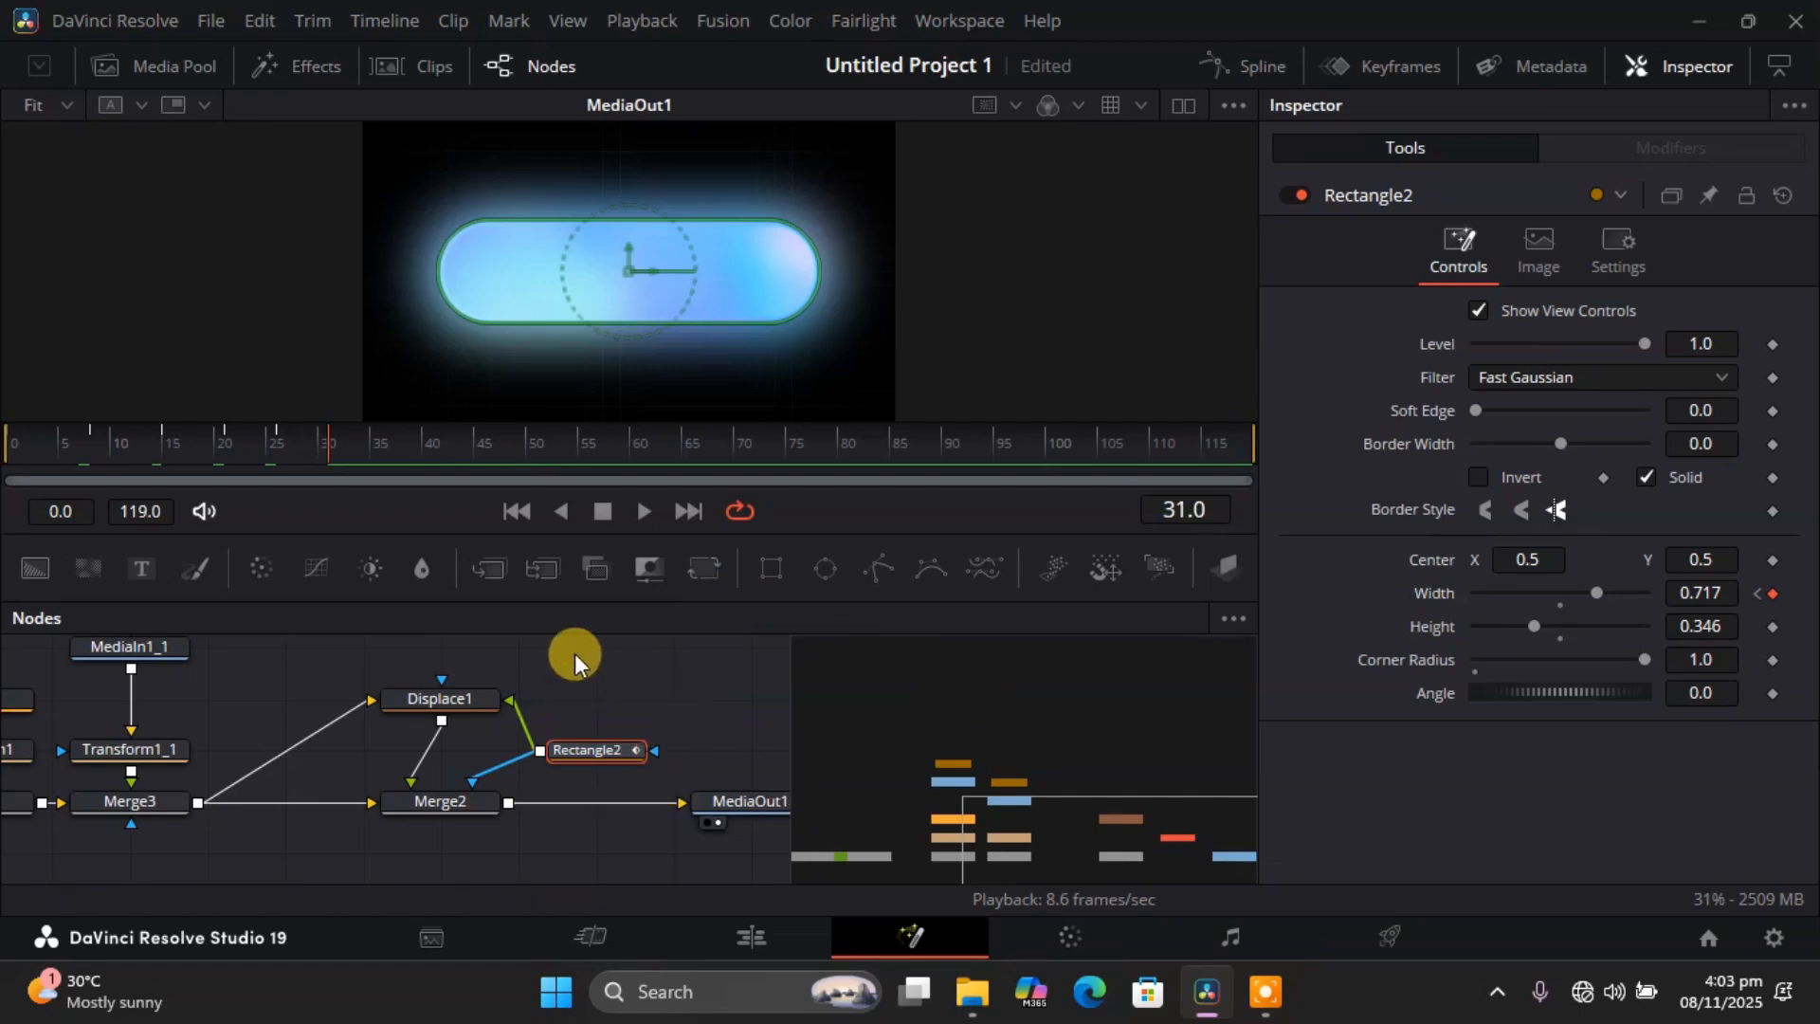
Return to frame 0 and show Rectangle2's Width curve in the Spline editor, fitted to the view.
{"action": "left_click", "coordinate": [321, 444]}
{"action": "mouse_move", "coordinate": [321, 442]}
{"action": "left_mouse_down"}
{"action": "mouse_move", "coordinate": [16, 438]}
{"action": "mouse_move", "coordinate": [252, 442]}
{"action": "mouse_move", "coordinate": [43, 453]}
{"action": "mouse_move", "coordinate": [328, 474]}
{"action": "left_mouse_up"}
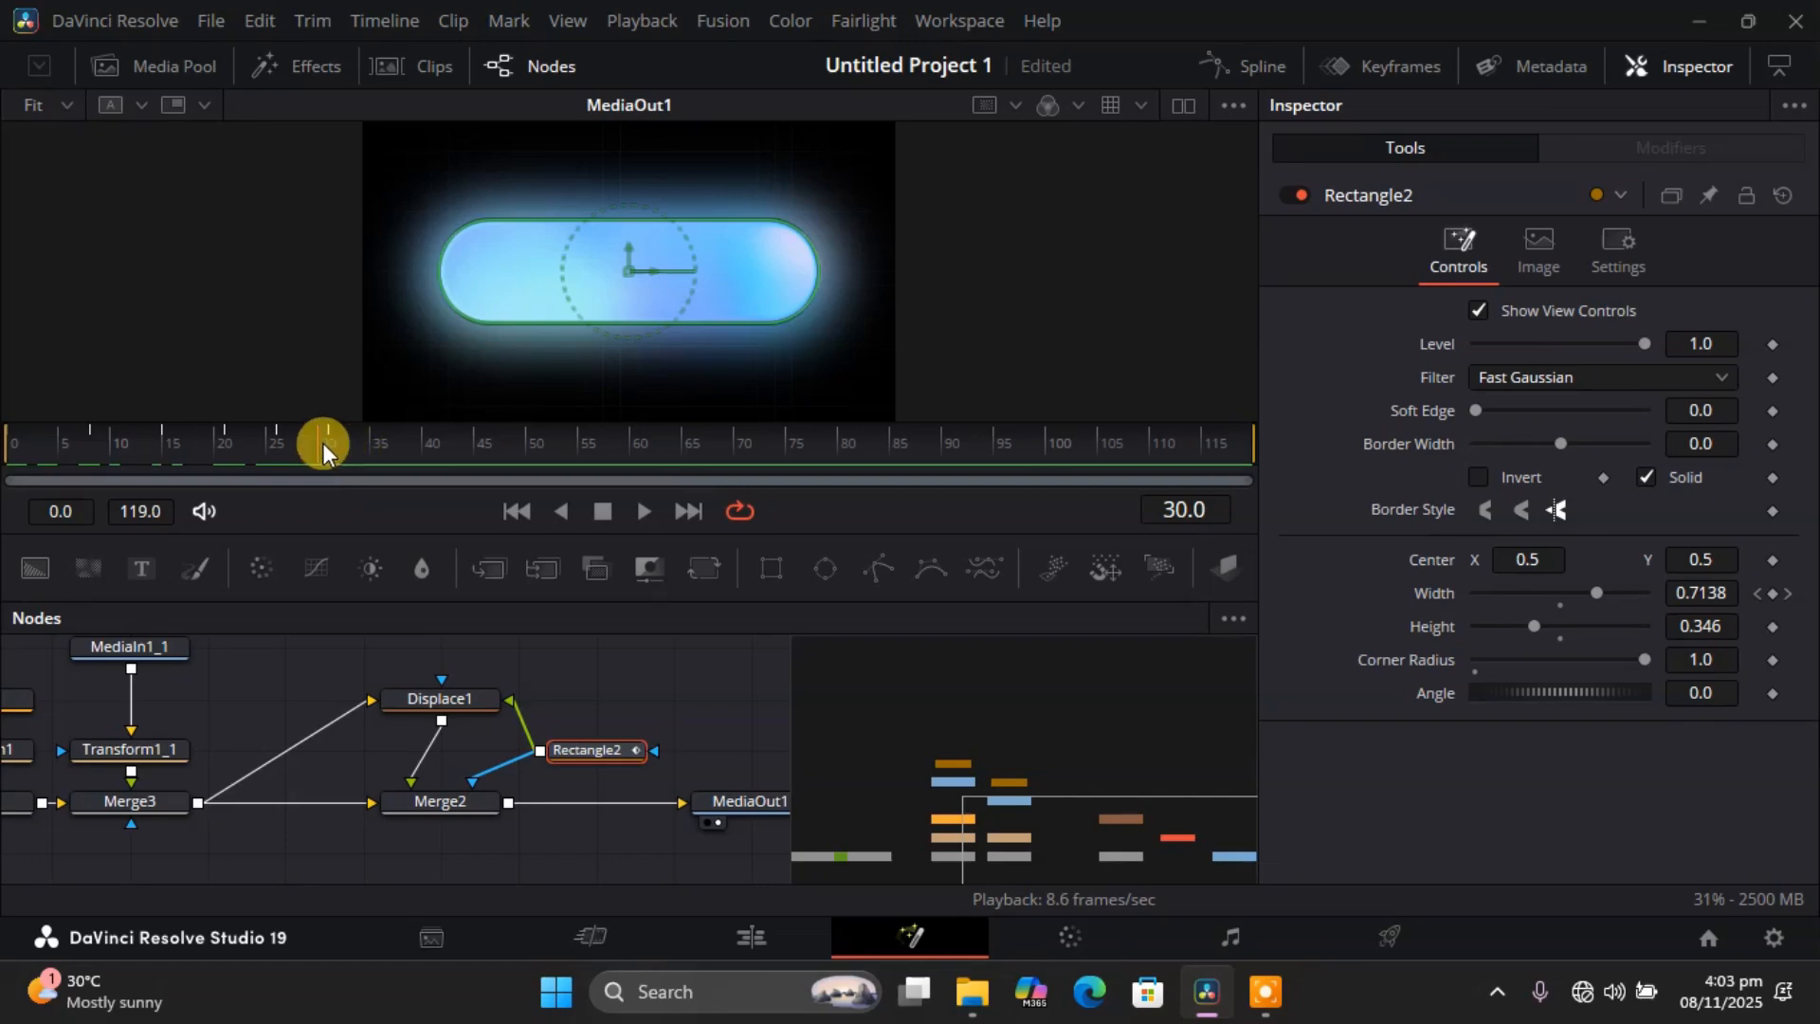
{"action": "left_click_drag", "start_coordinate": [315, 442], "coordinate": [2, 462]}
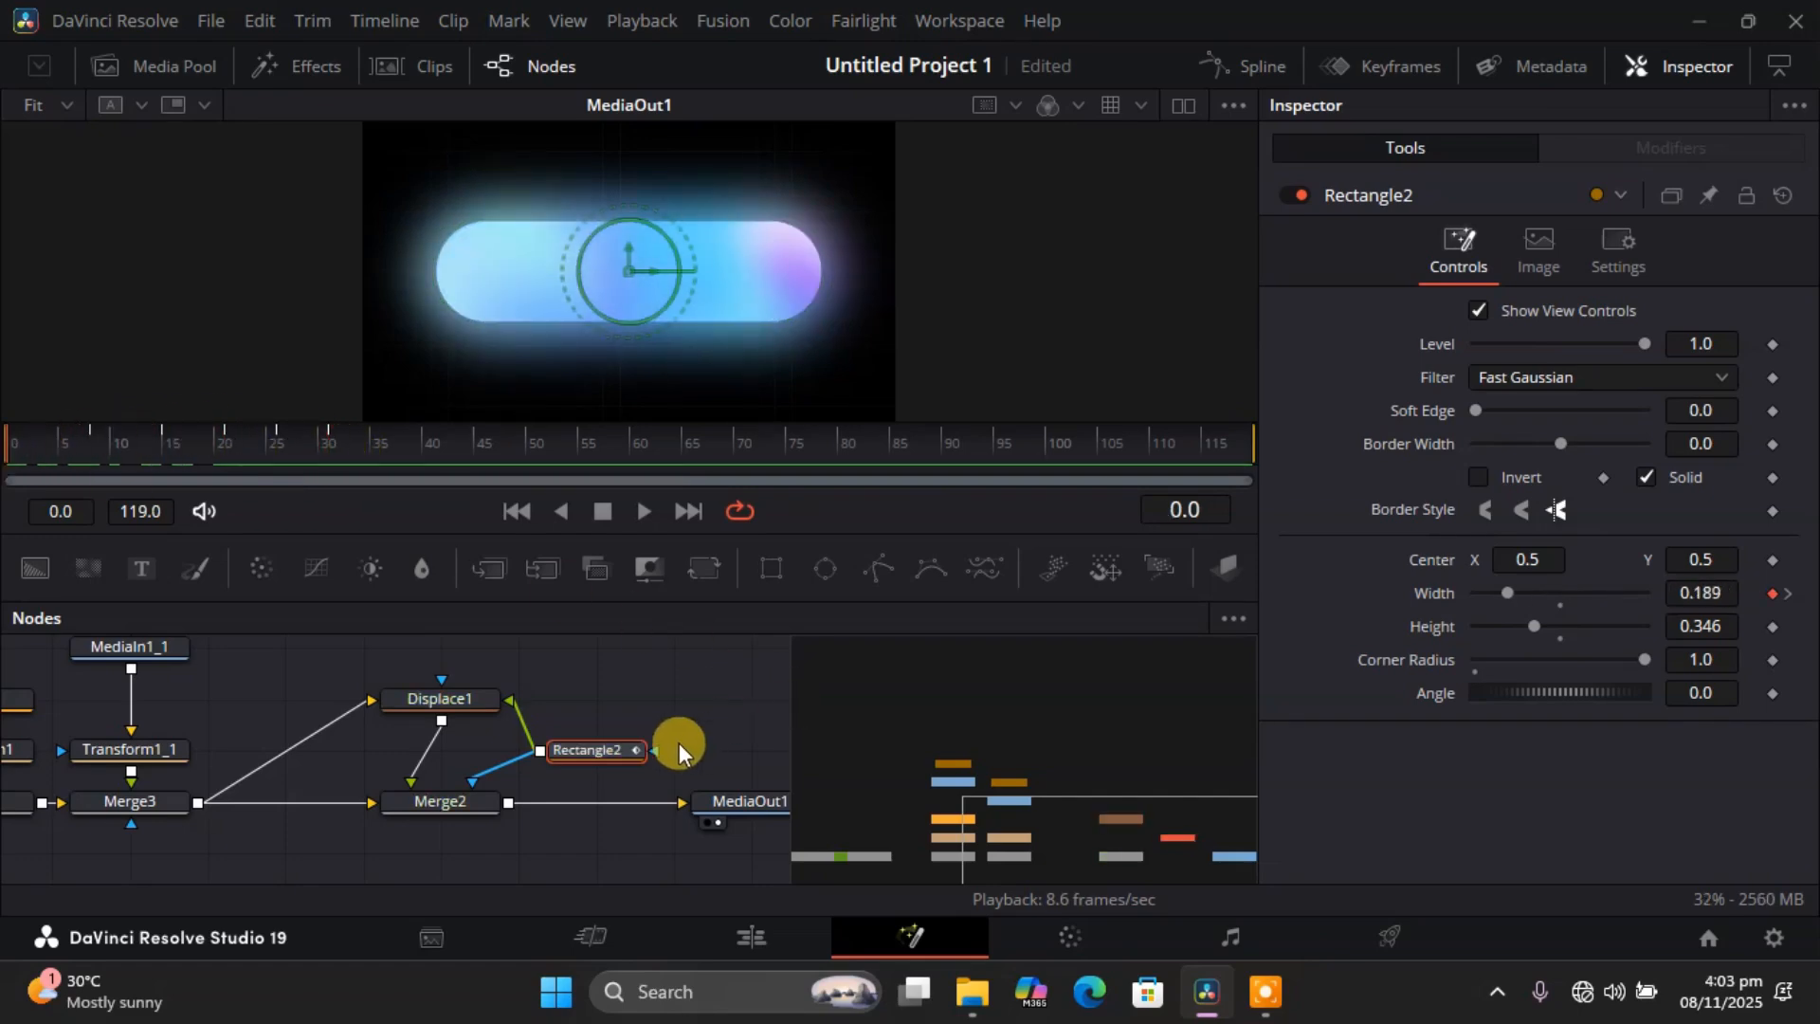
{"action": "left_click", "coordinate": [613, 742]}
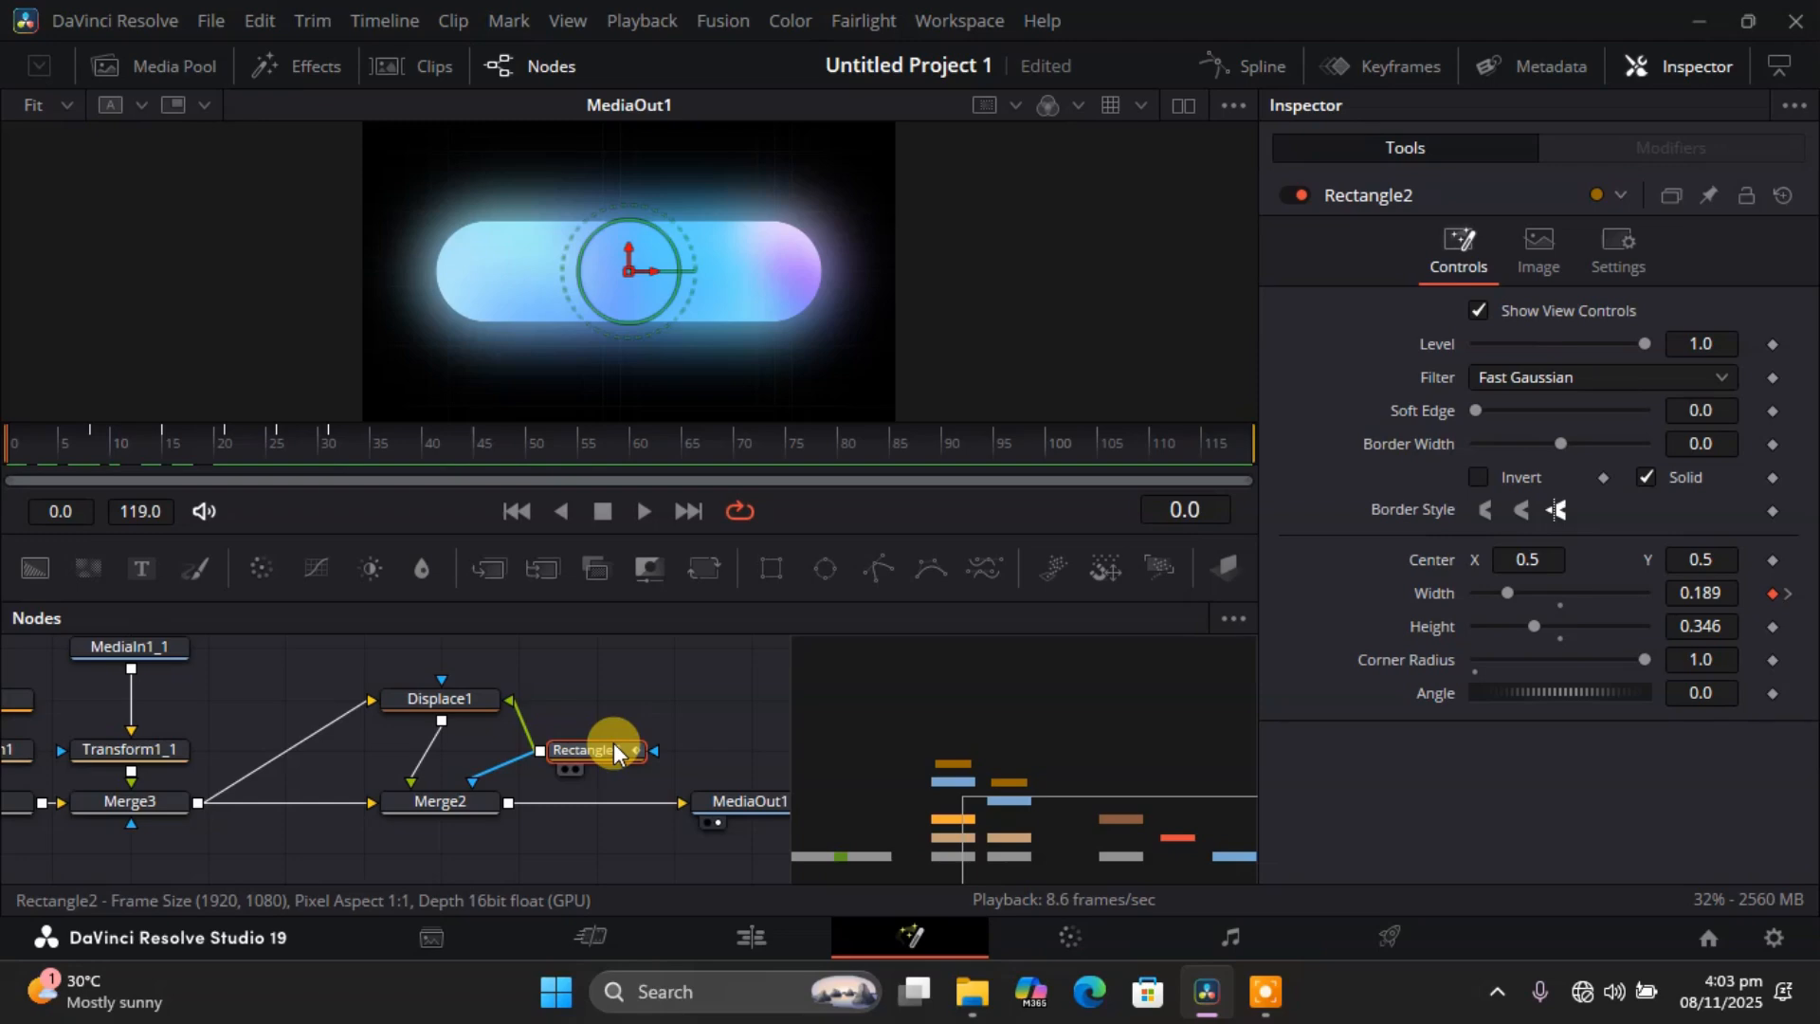
{"action": "left_click", "coordinate": [1231, 66]}
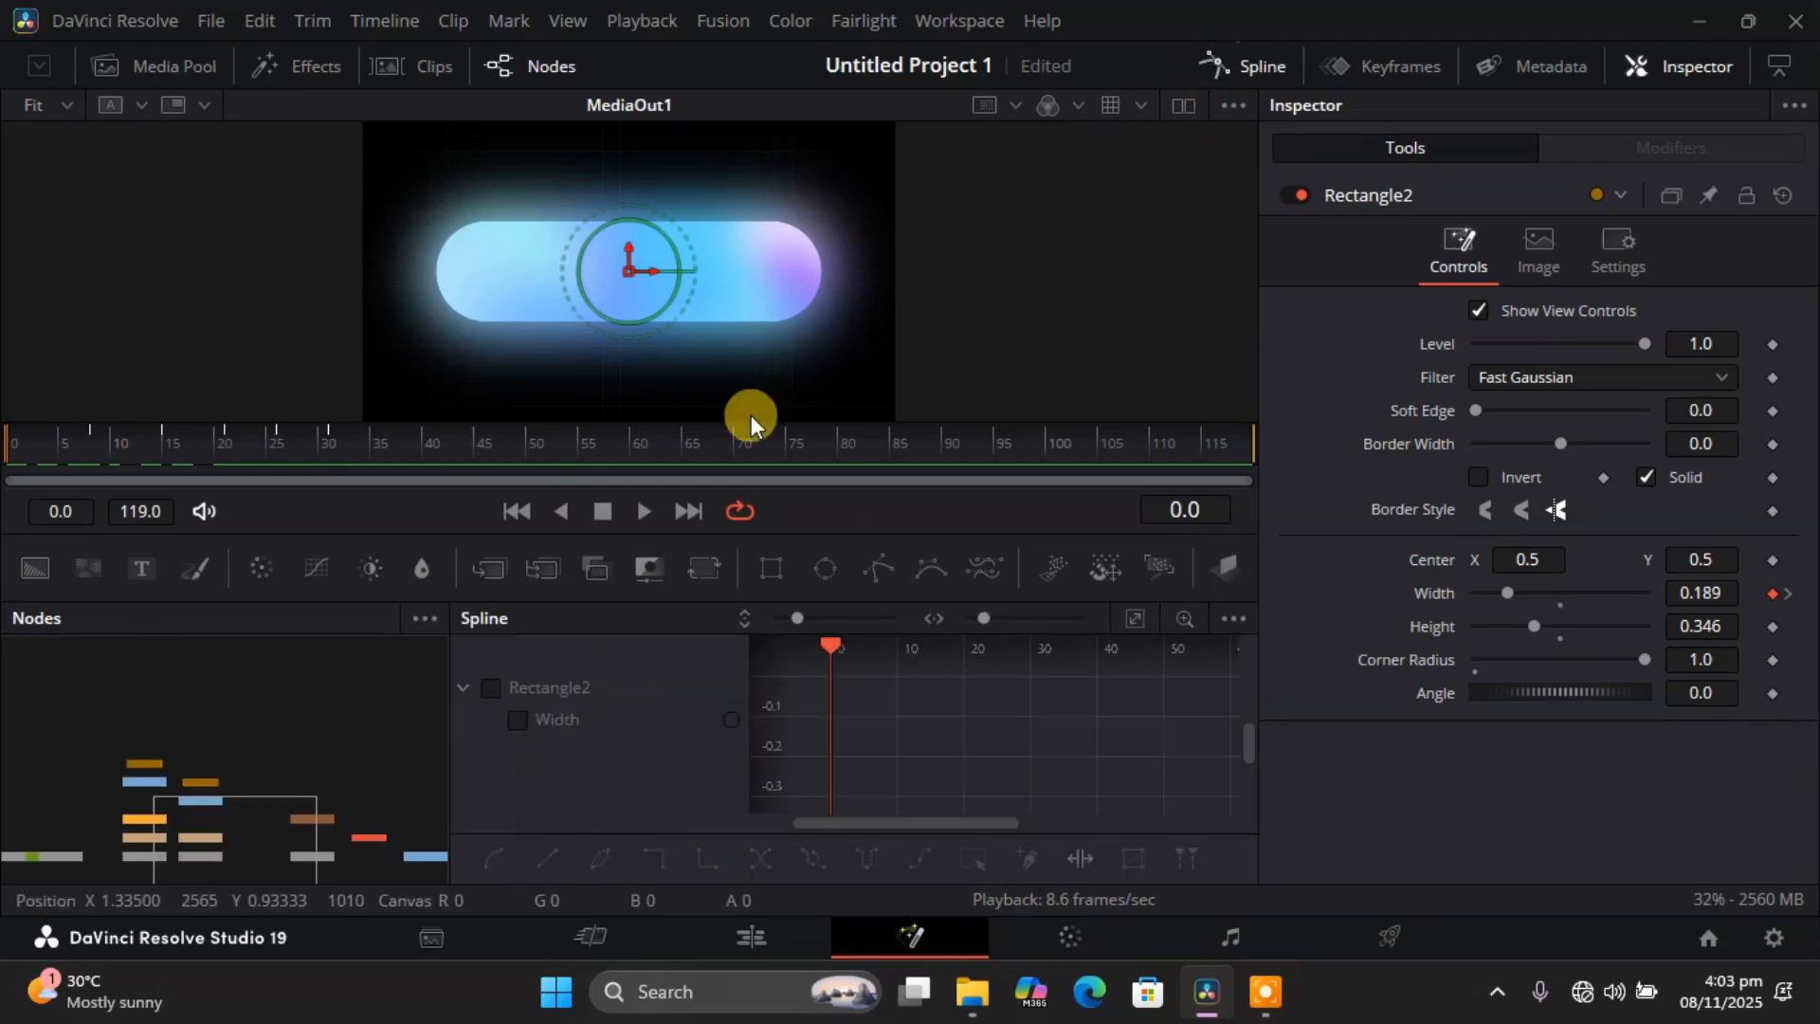
{"action": "left_click", "coordinate": [492, 691]}
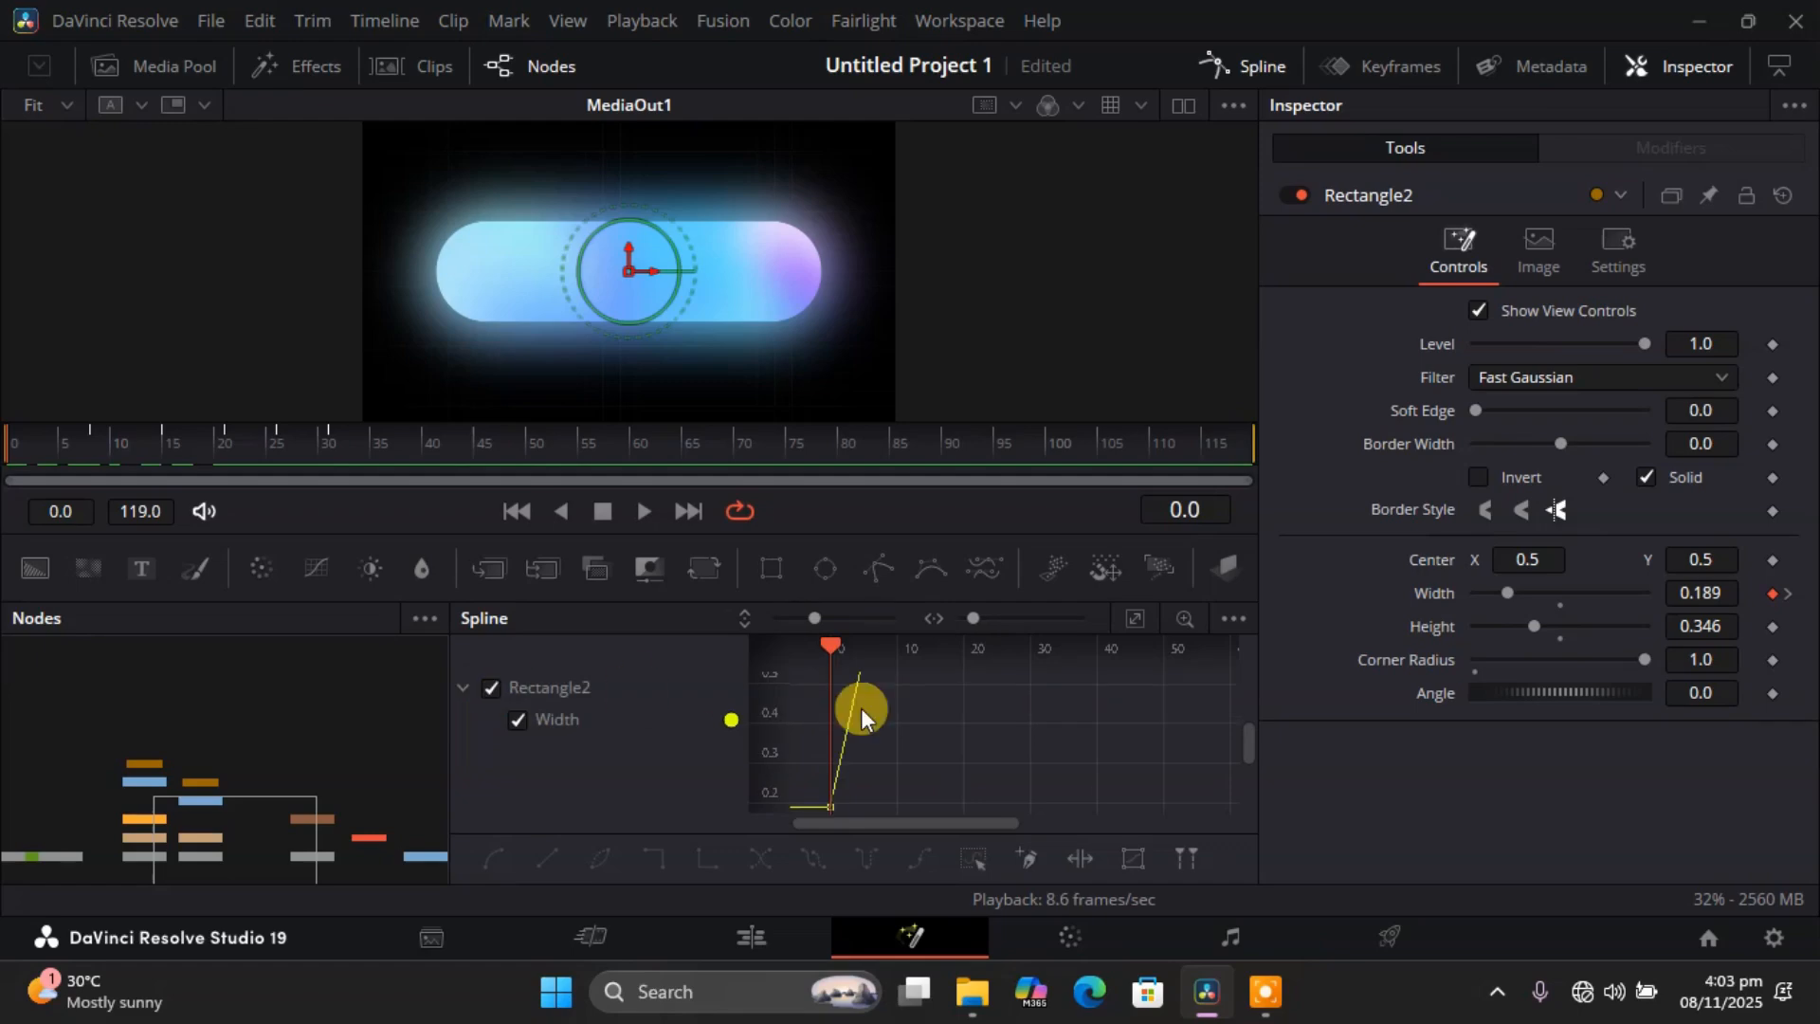
{"action": "left_click", "coordinate": [1130, 618]}
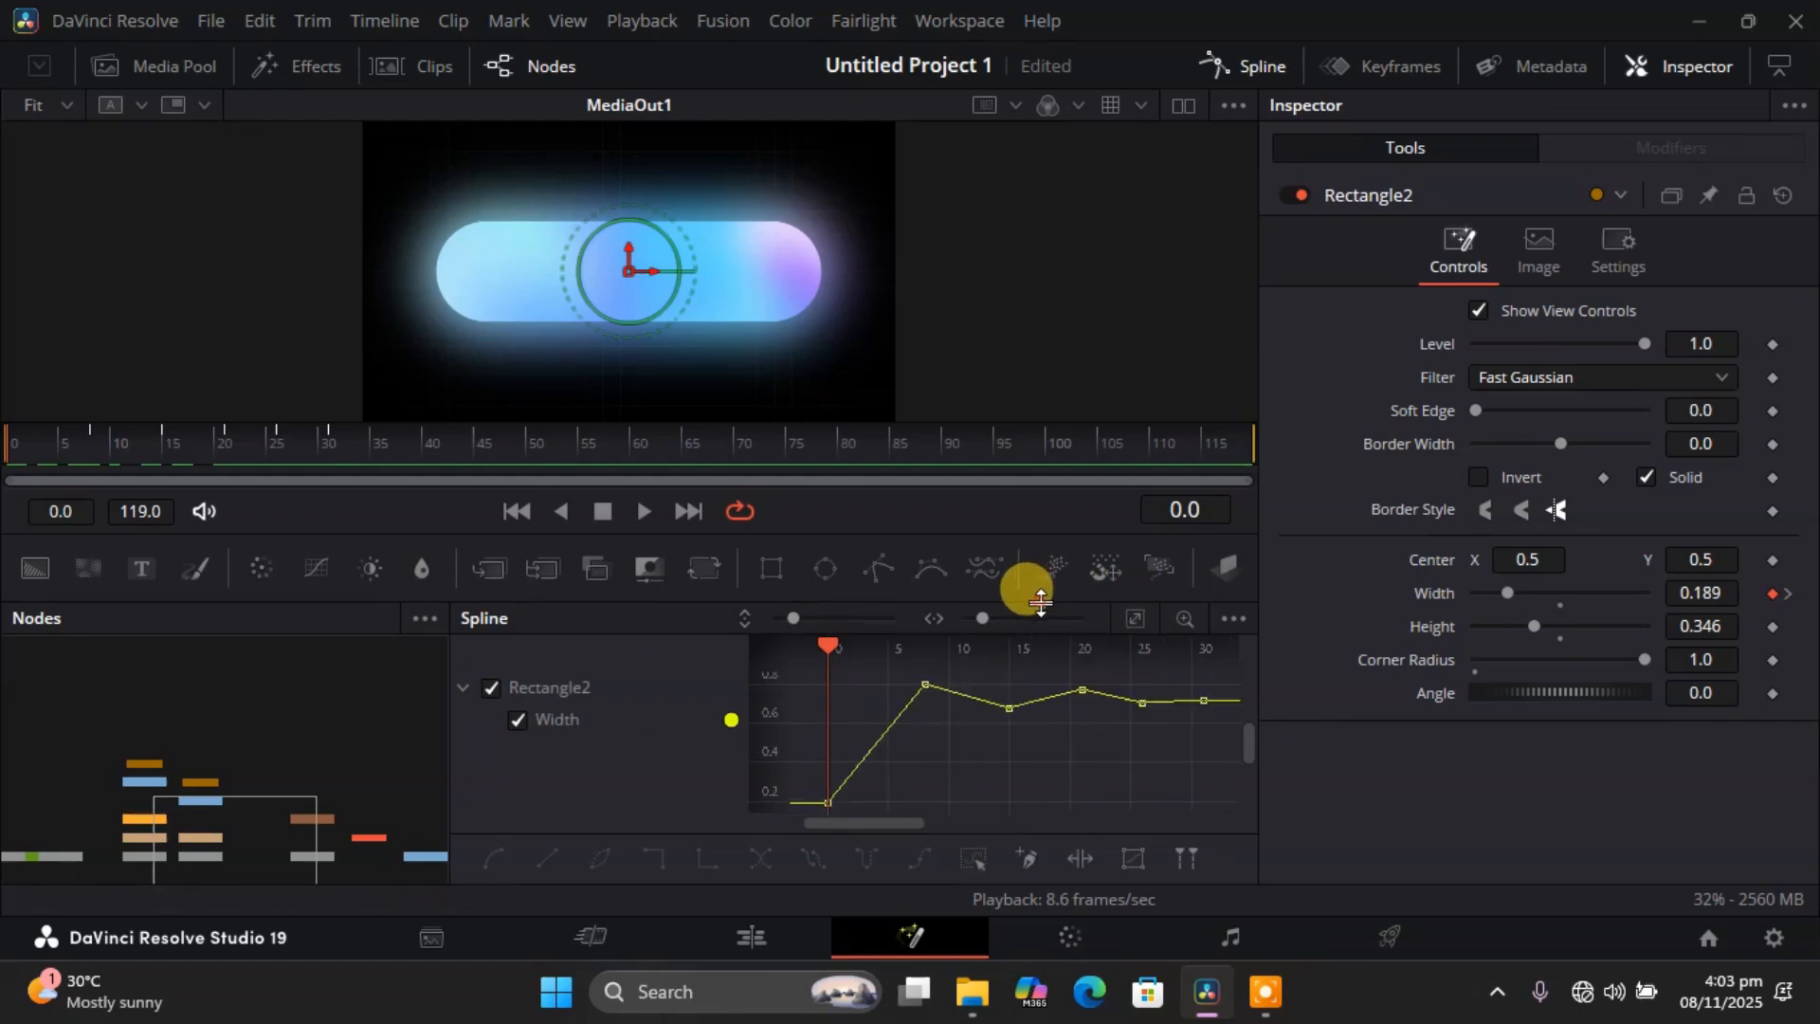
Enlarge the Spline editor, smooth all of Rectangle2's Width keyframes, and close the editor.
{"action": "left_click_drag", "start_coordinate": [1040, 601], "coordinate": [975, 438]}
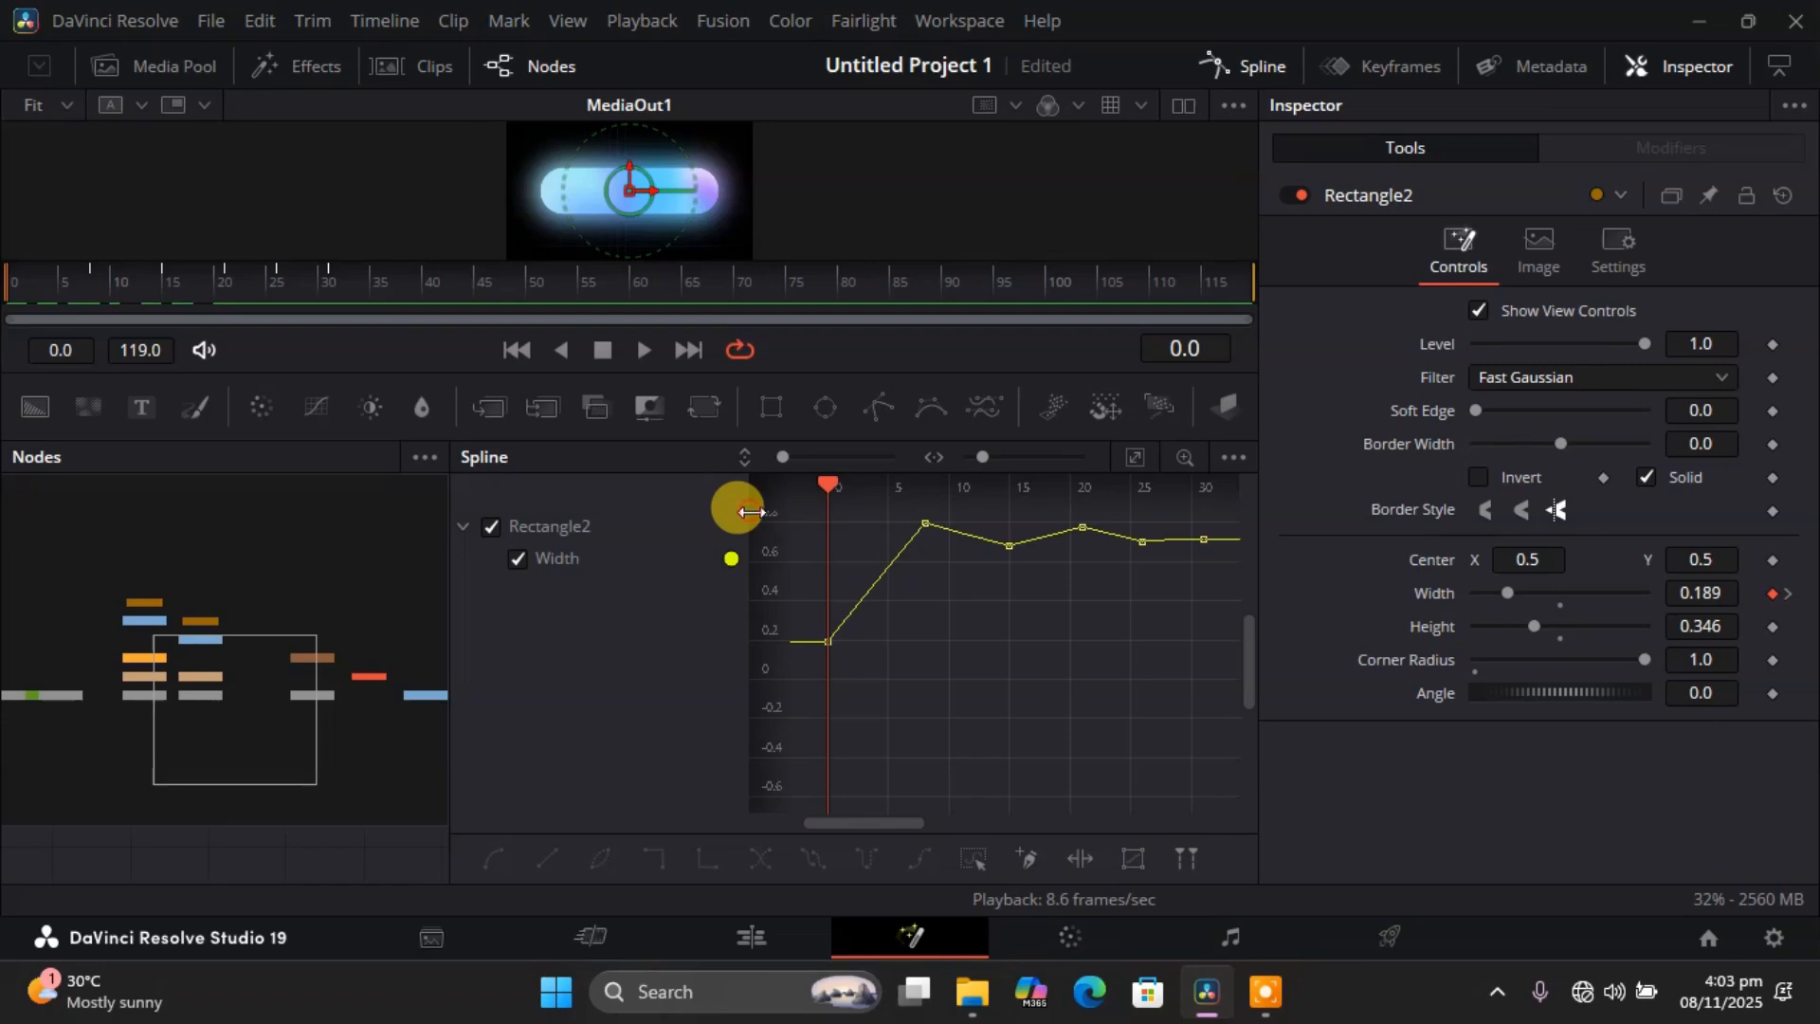
{"action": "left_click_drag", "start_coordinate": [749, 511], "coordinate": [407, 492]}
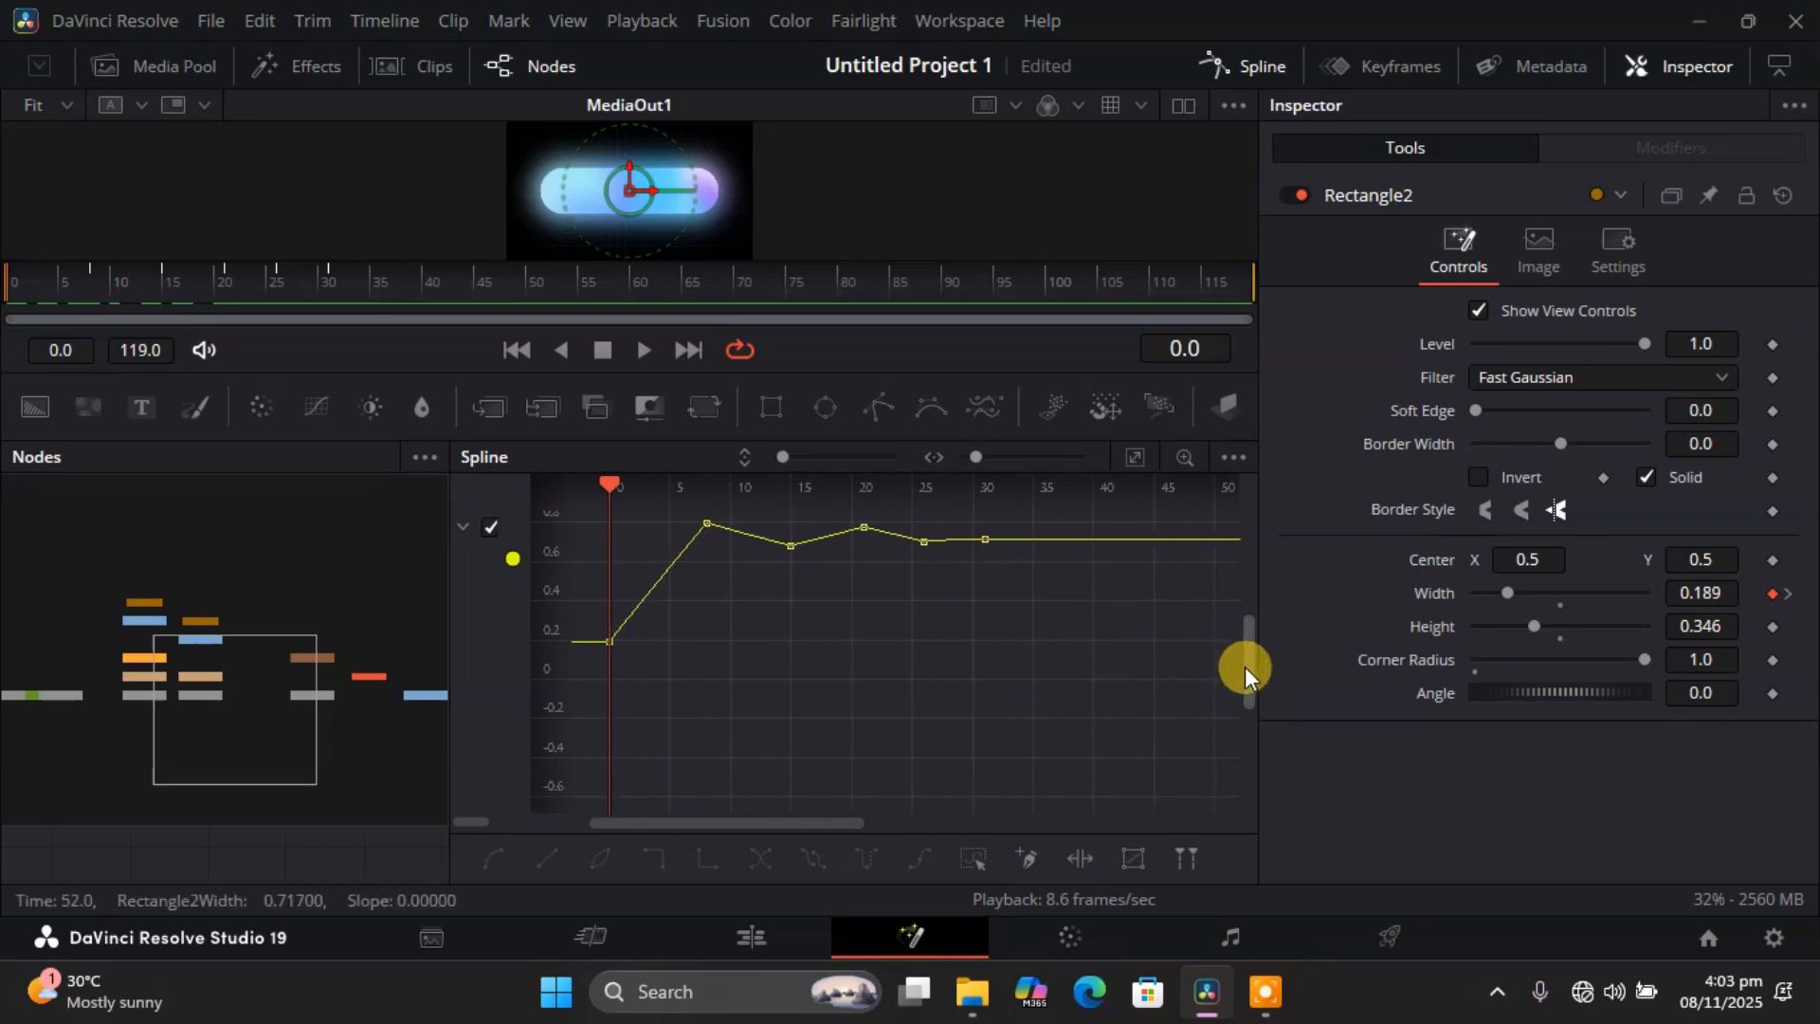
{"action": "left_click_drag", "start_coordinate": [1244, 667], "coordinate": [1243, 629]}
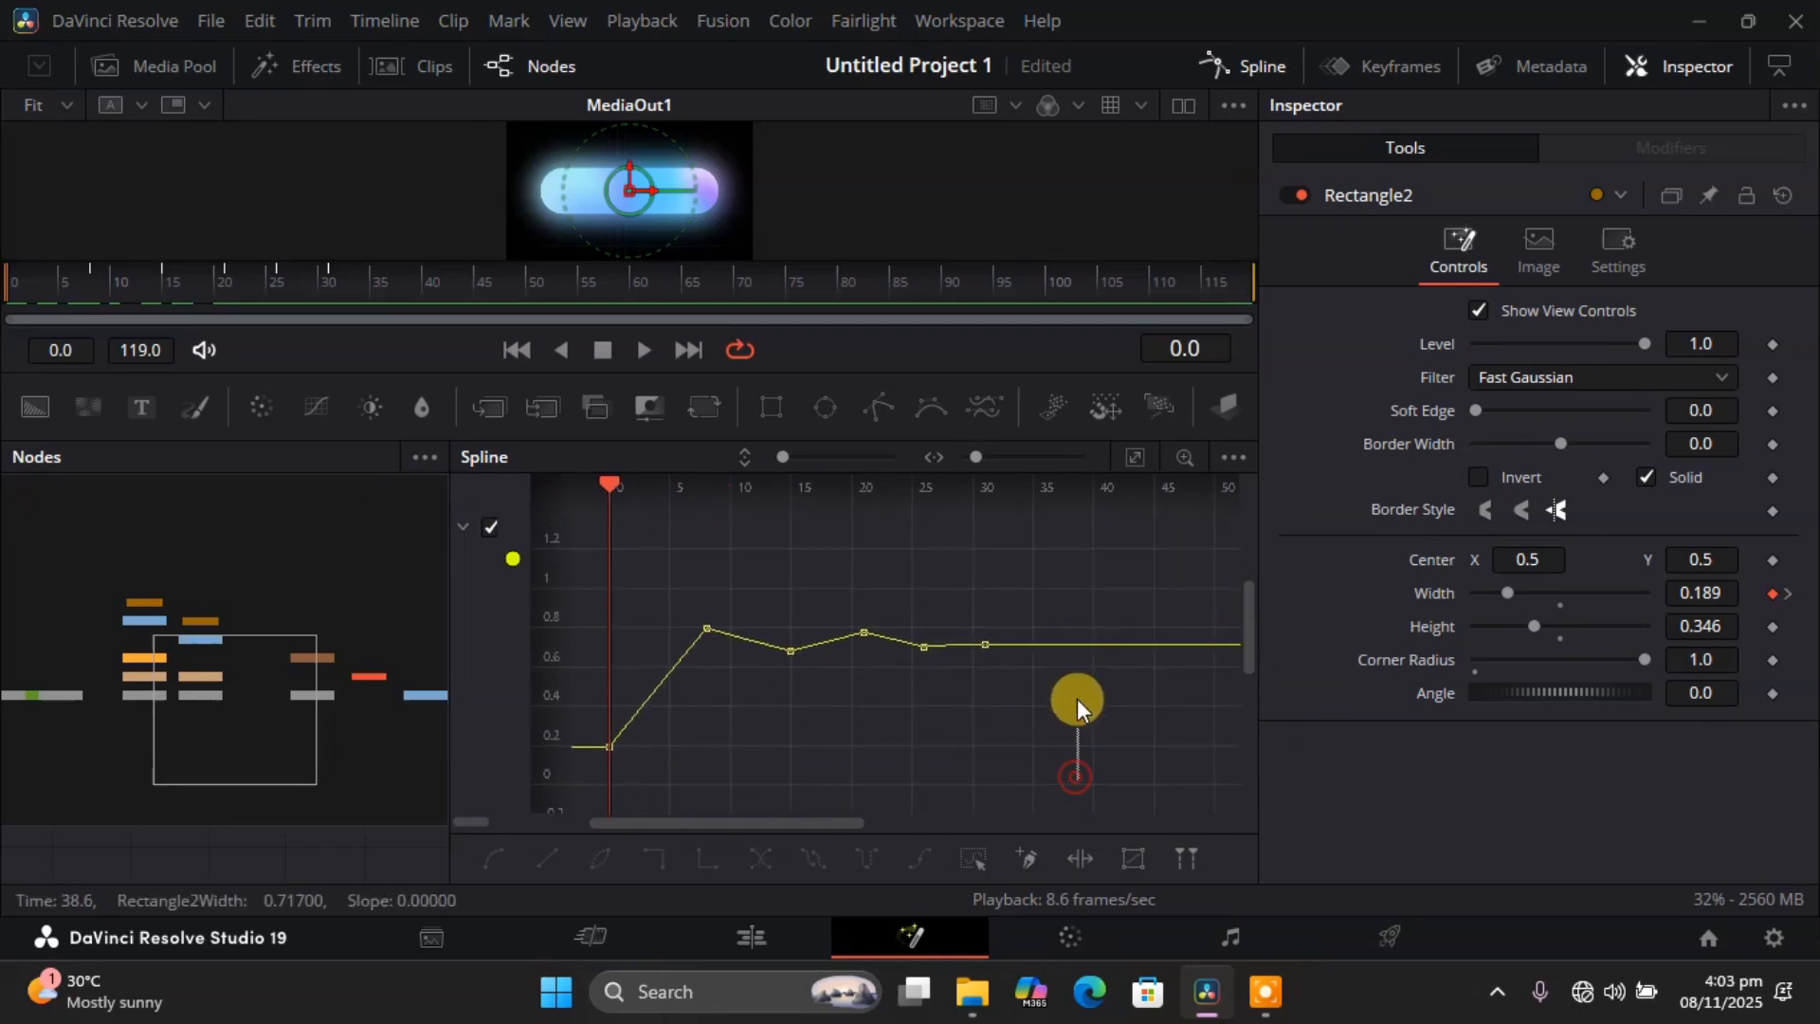
{"action": "left_click_drag", "start_coordinate": [1077, 698], "coordinate": [561, 544]}
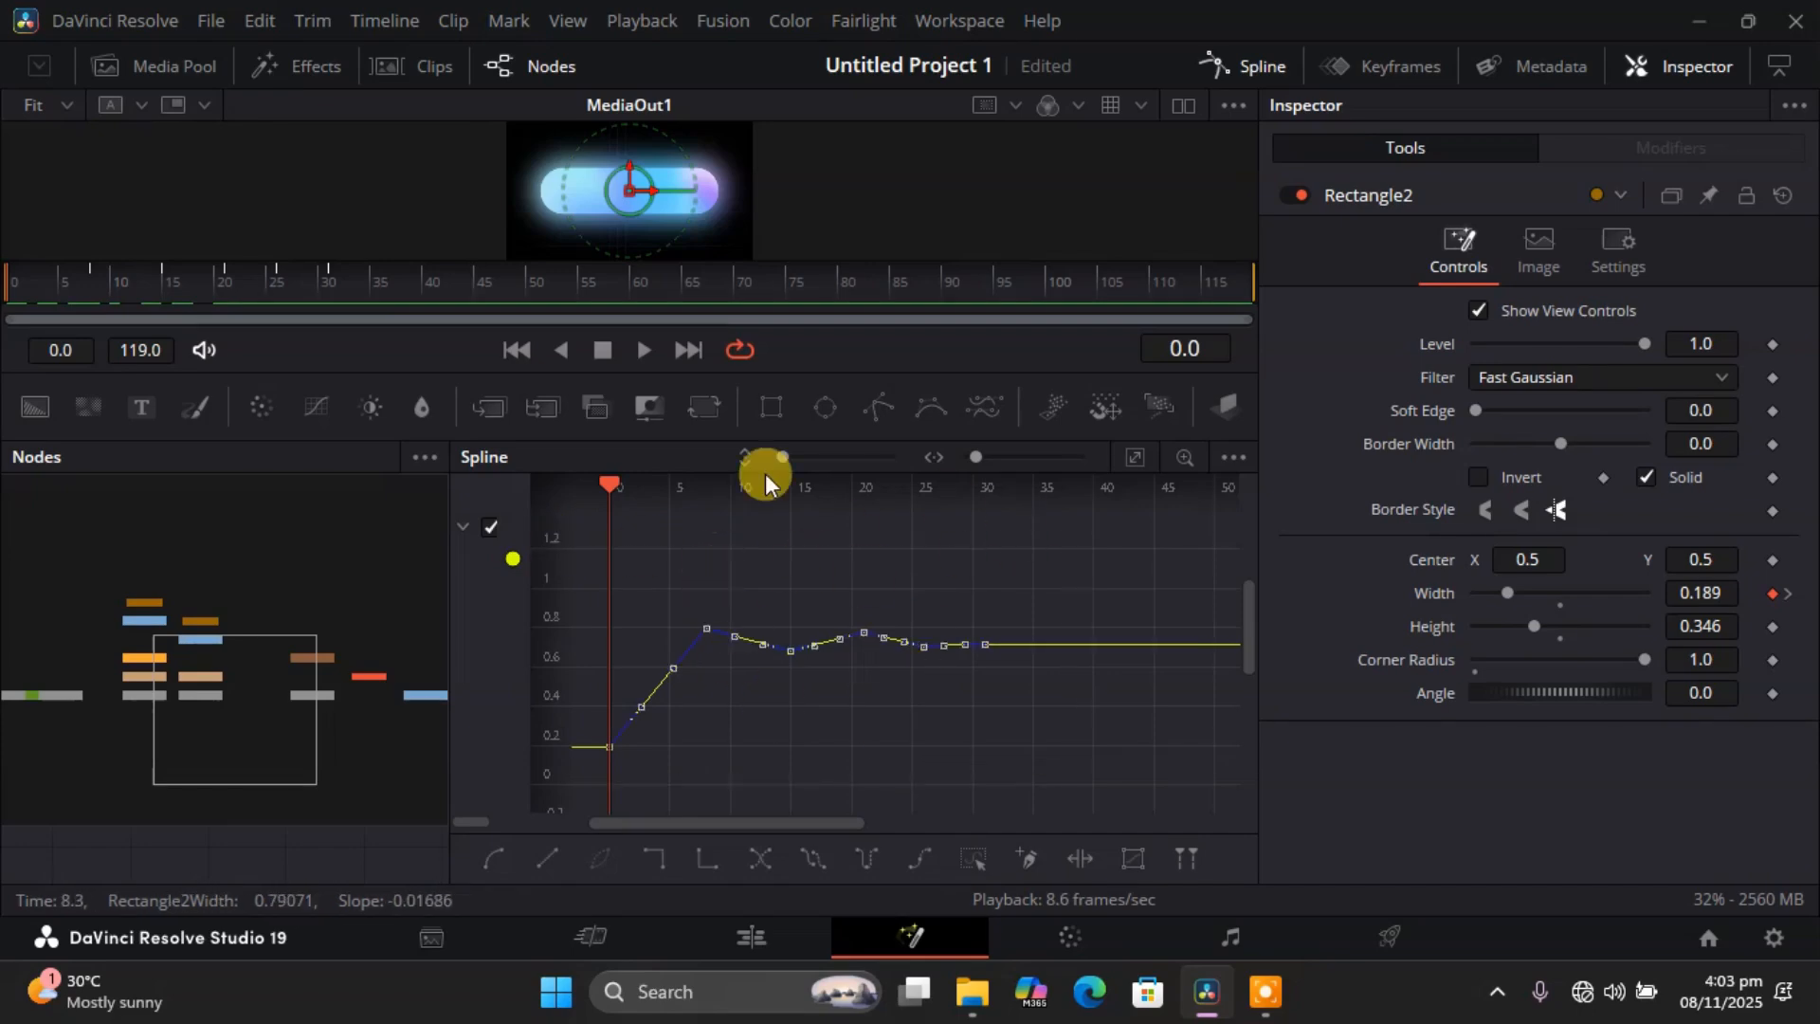
{"action": "key", "text": "s"}
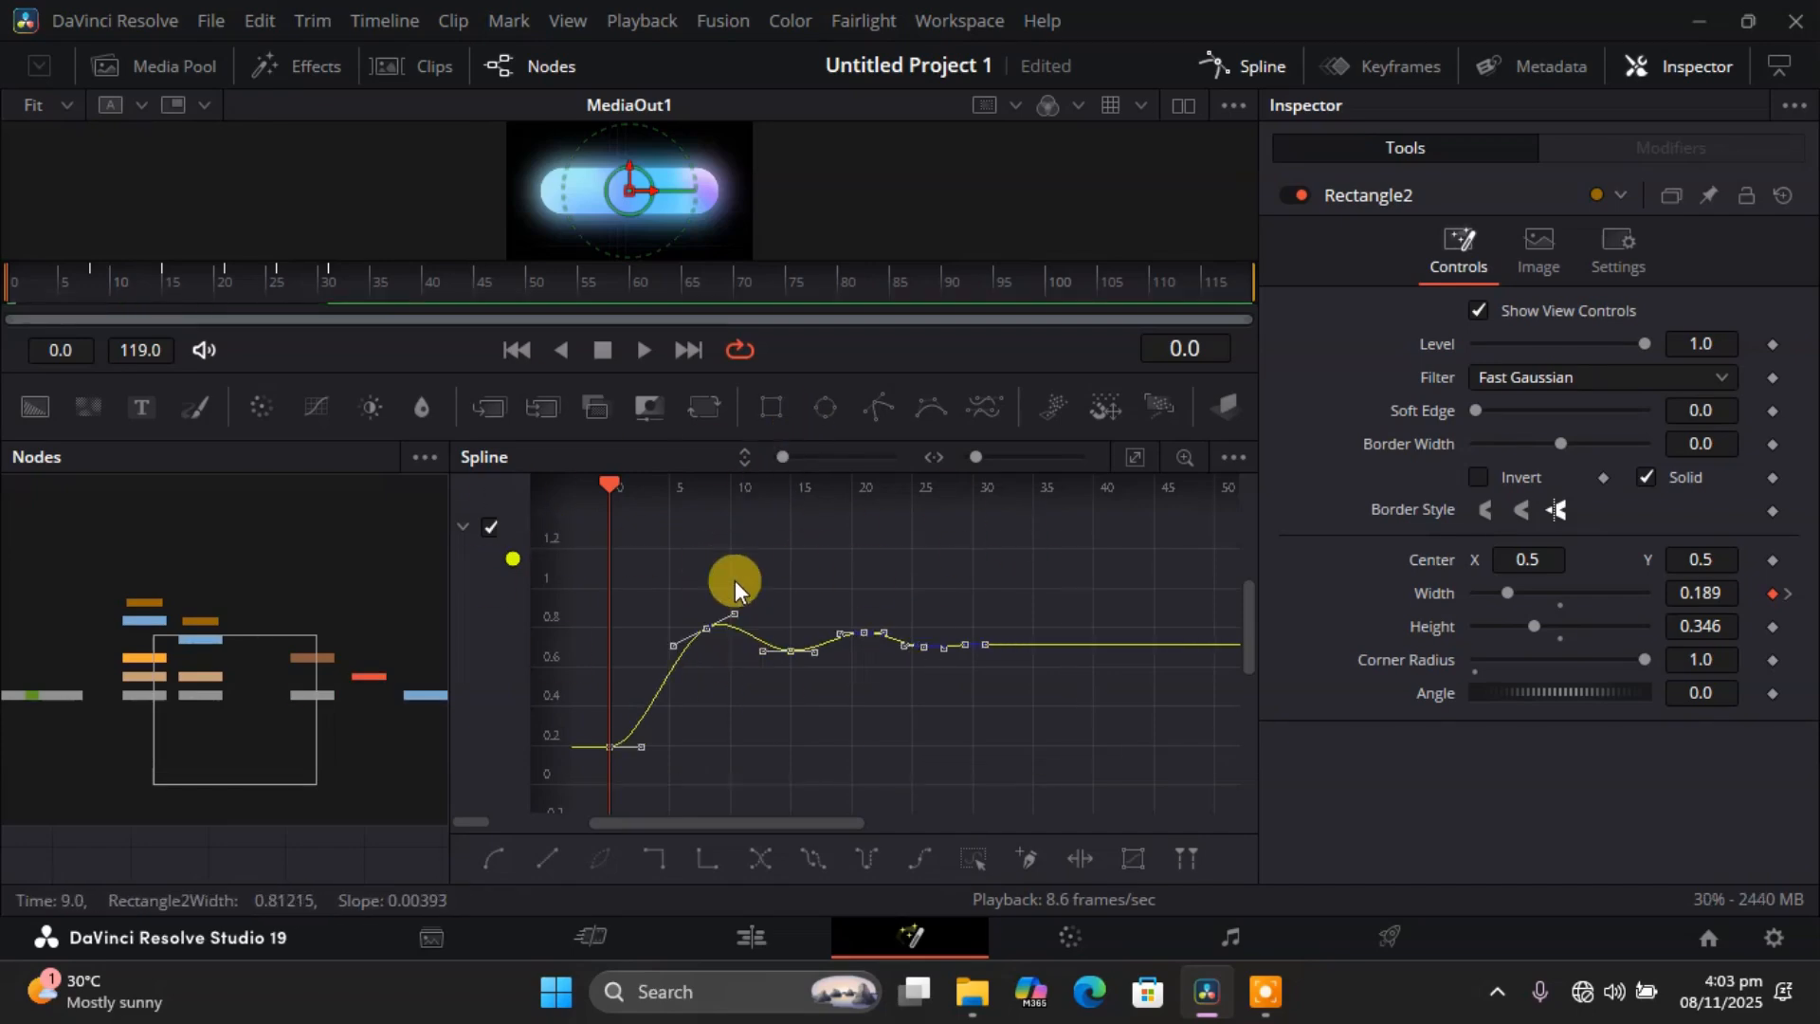
{"action": "left_click", "coordinate": [1136, 457]}
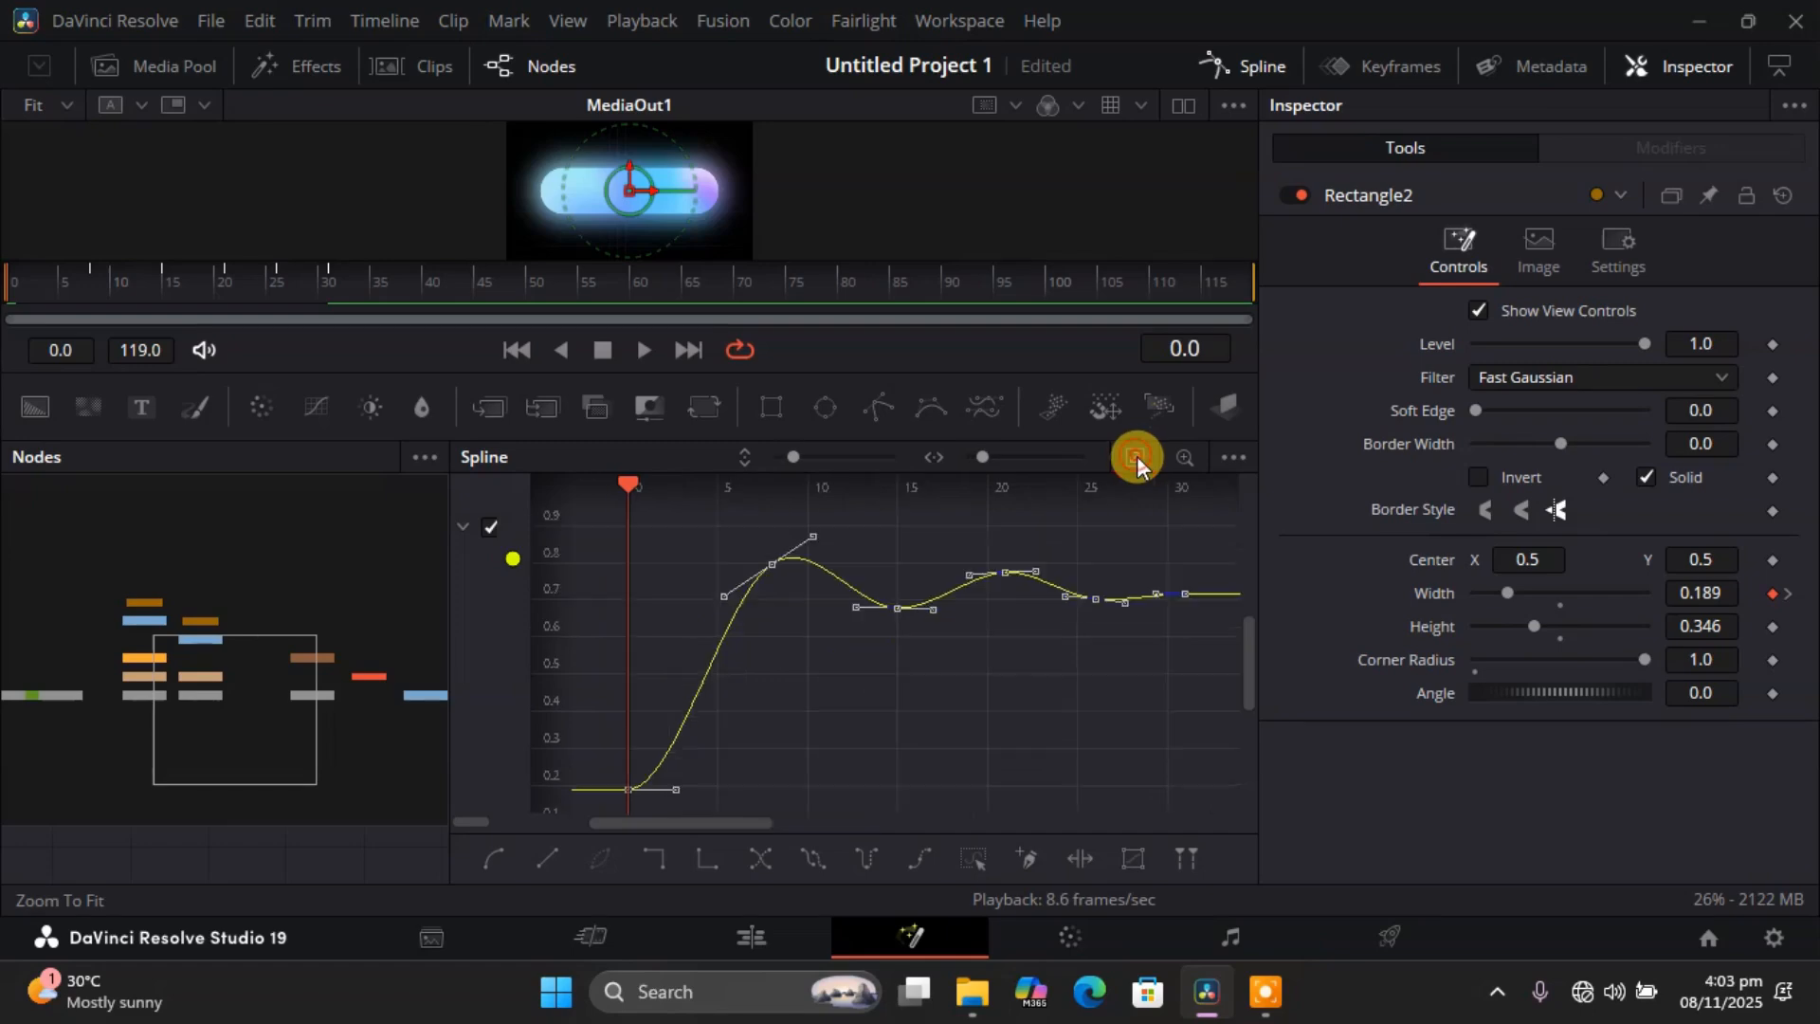
{"action": "left_click", "coordinate": [1267, 67]}
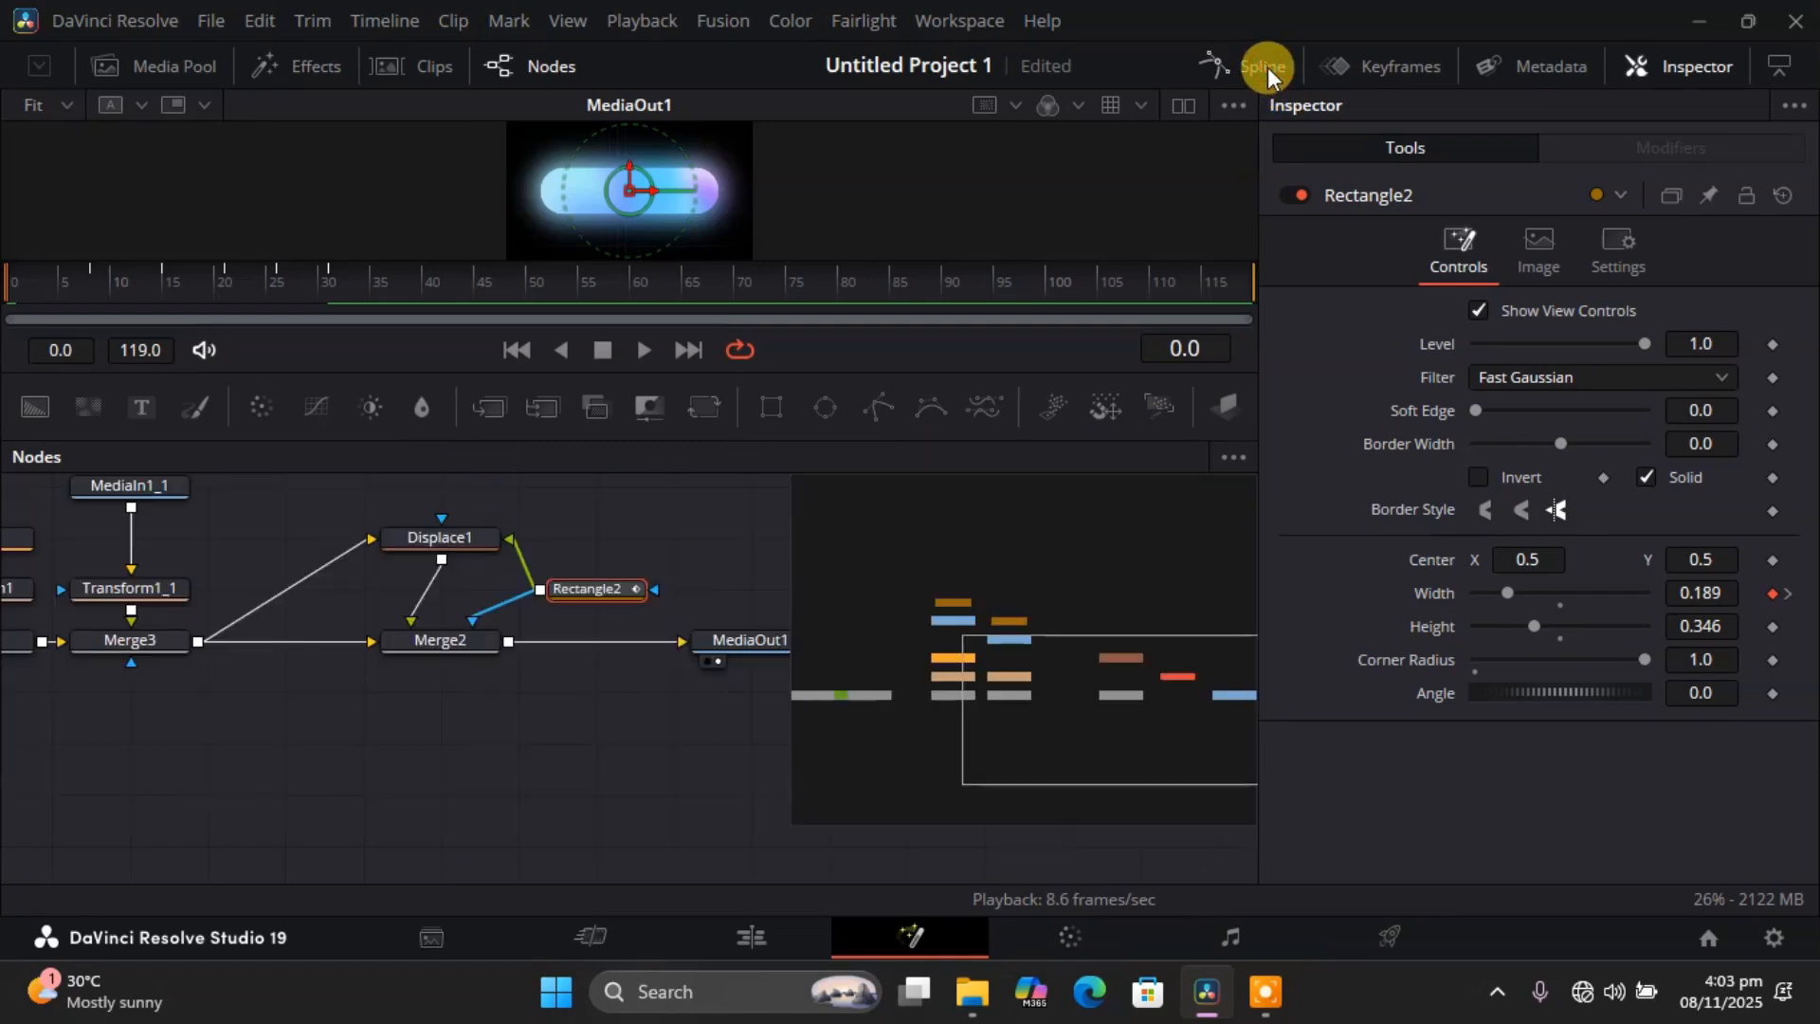
Paste a copy of the animated Rectangle2 mask beside Rectangle2_1 in the node graph.
{"action": "left_click_drag", "start_coordinate": [1026, 674], "coordinate": [1134, 632]}
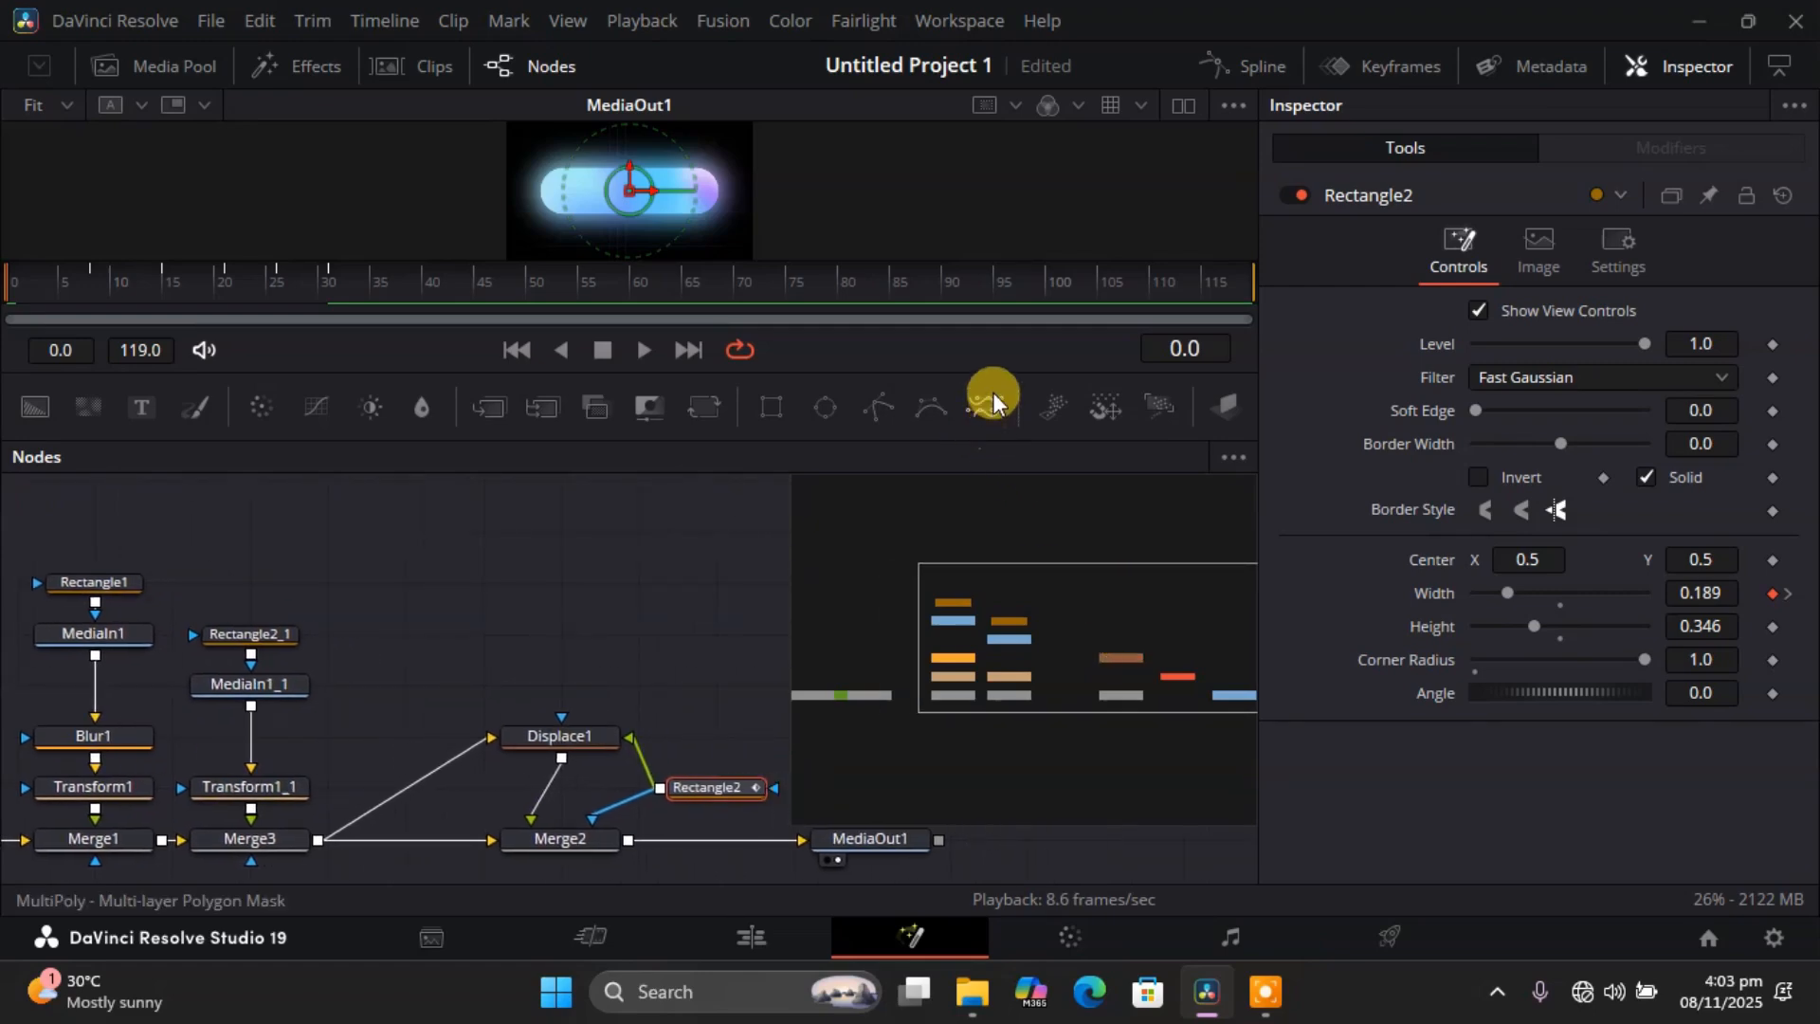
{"action": "left_click_drag", "start_coordinate": [992, 377], "coordinate": [989, 451]}
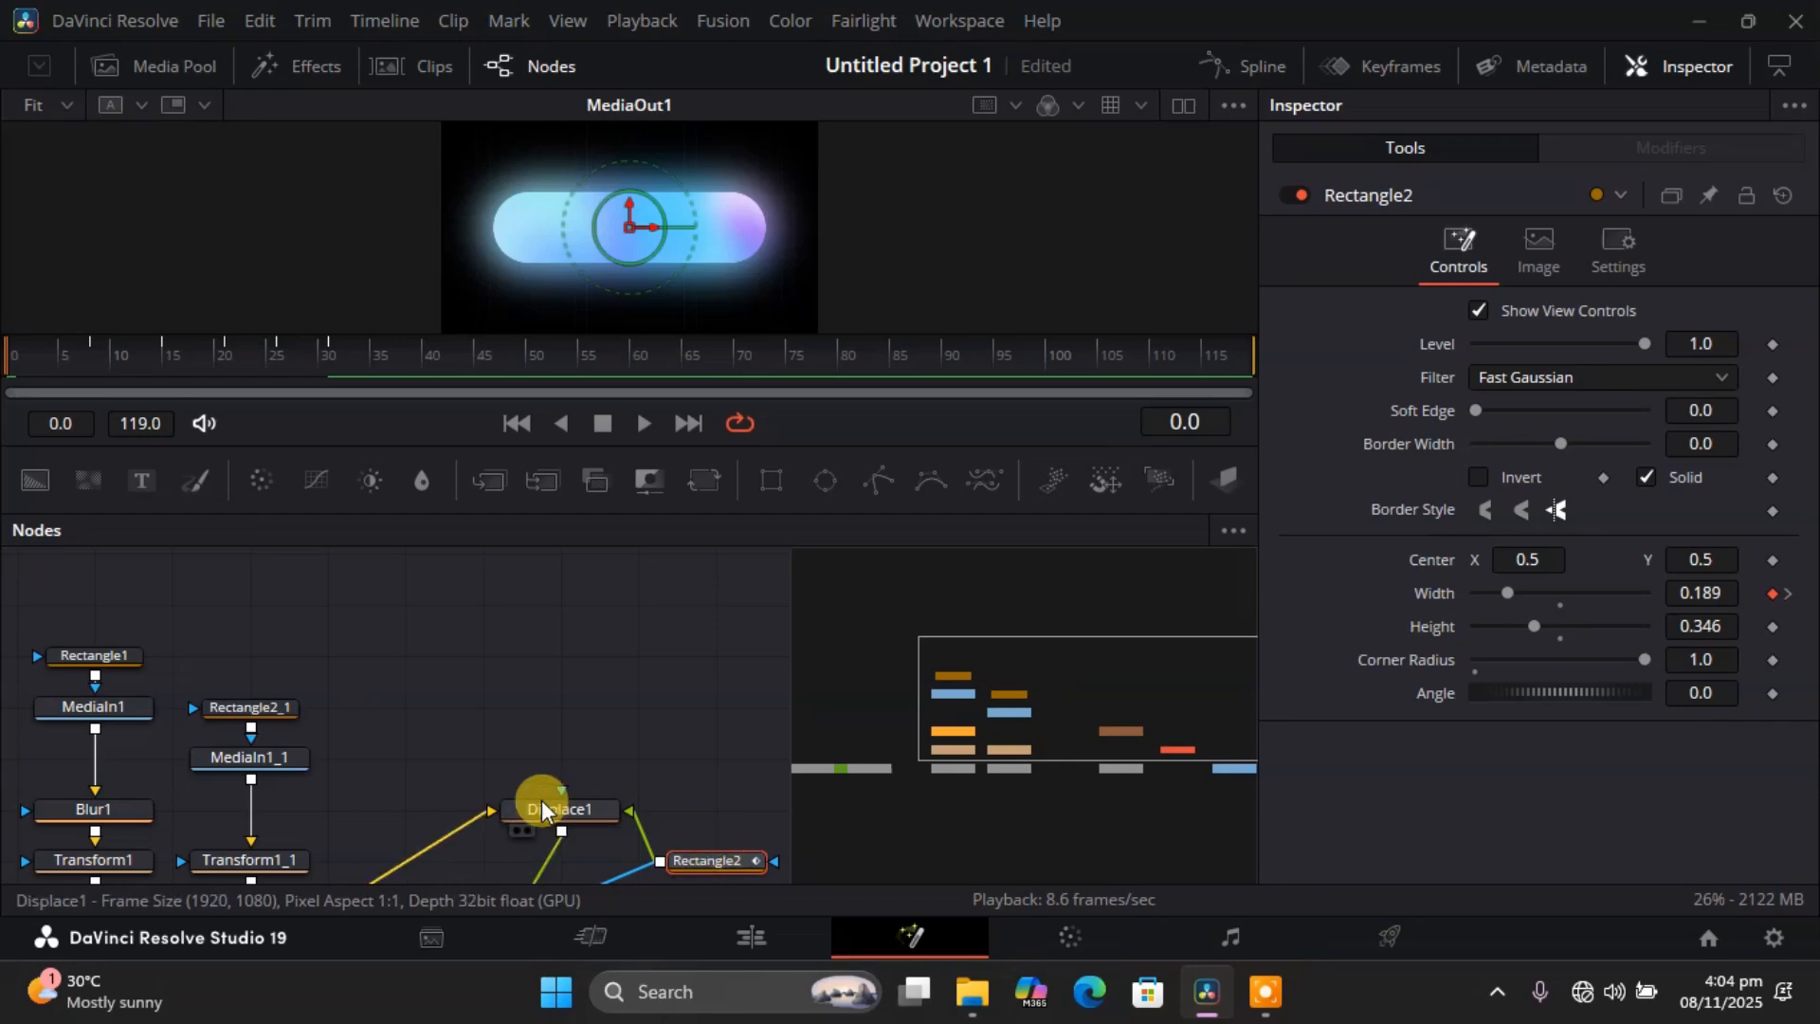
{"action": "left_click_drag", "start_coordinate": [1013, 697], "coordinate": [1073, 722]}
{"action": "left_click", "coordinate": [580, 645]}
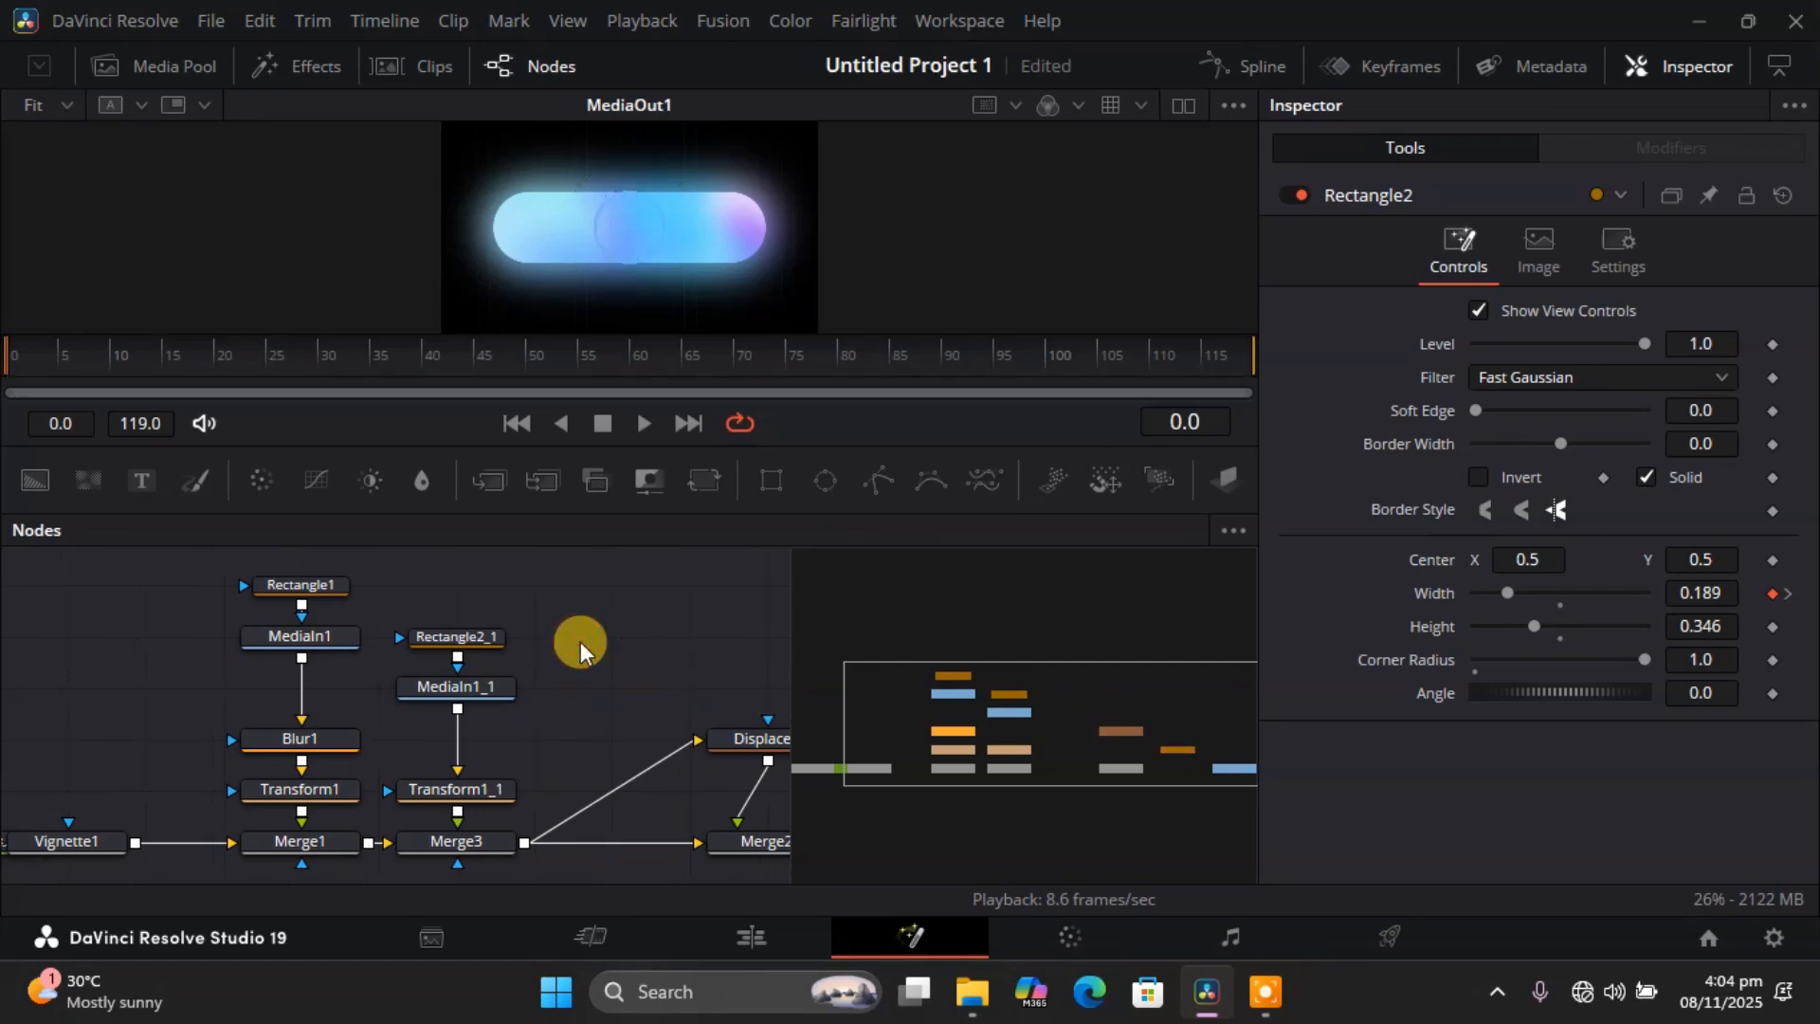
{"action": "key", "text": "ctrl+v"}
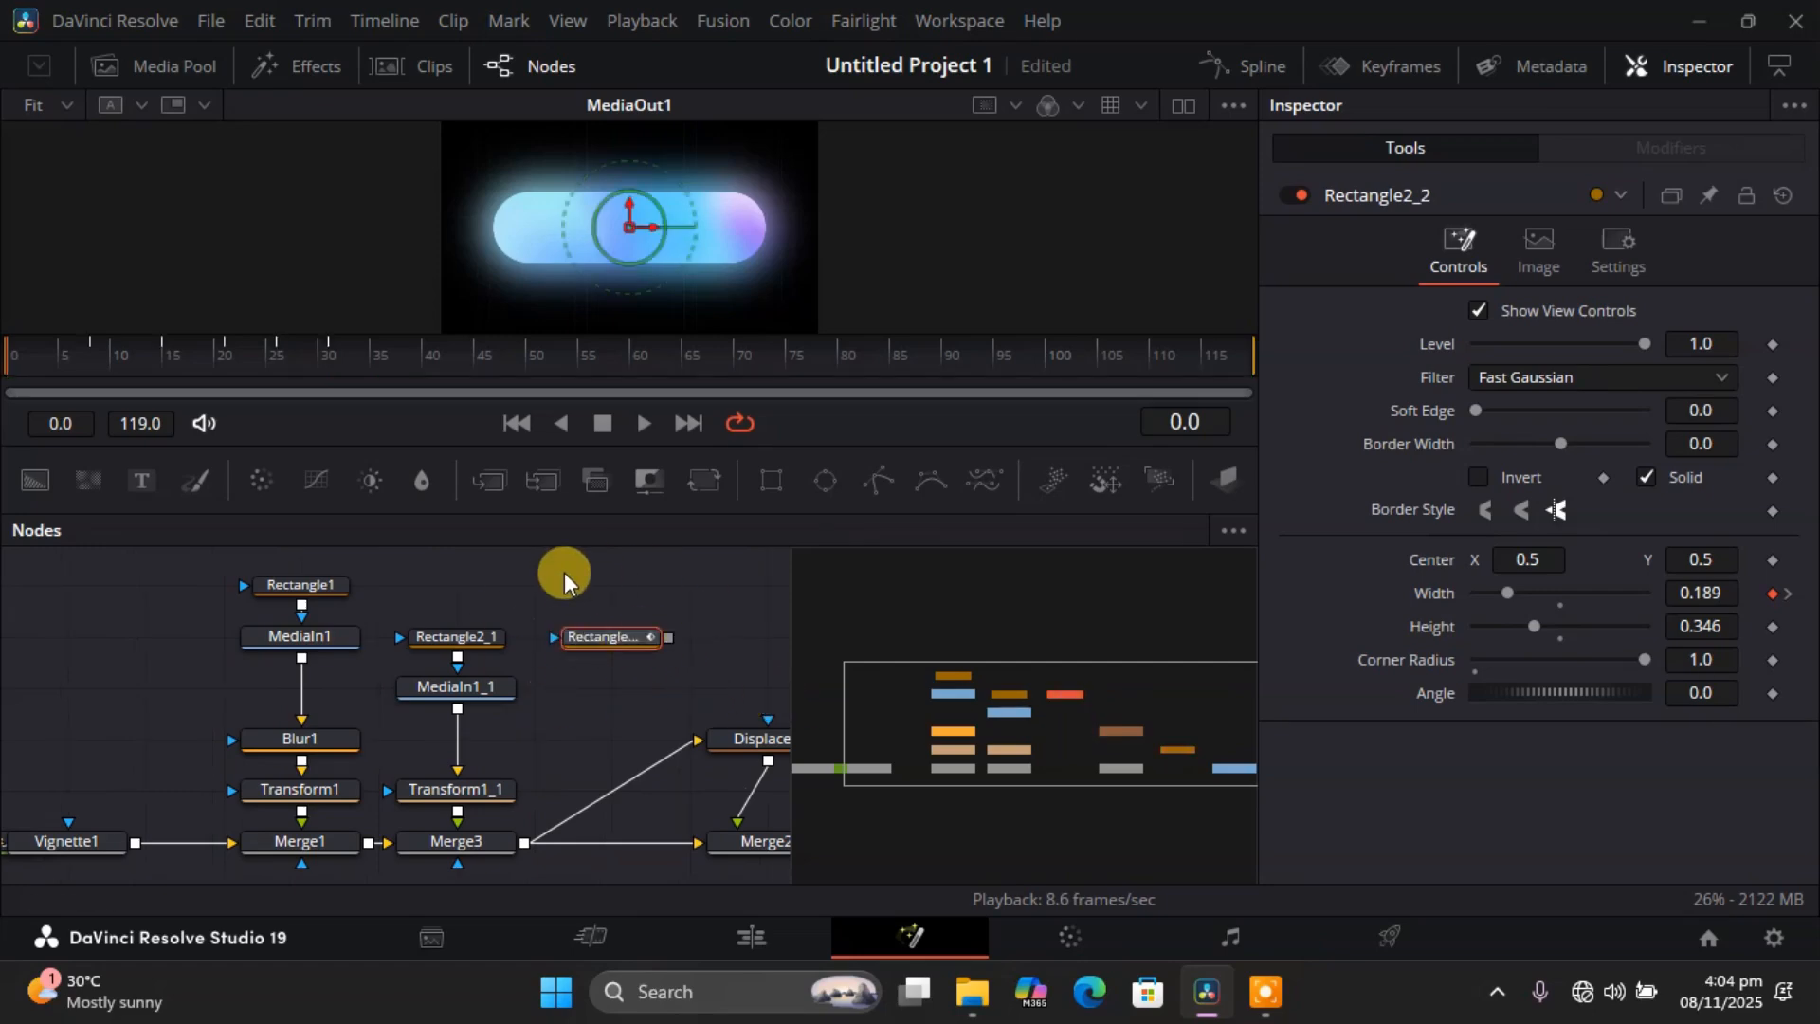
Delete the unanimated Rectangle2_1 mask above MediaIn1_1, along with the pasted copy of Rectangle2.
{"action": "left_click", "coordinate": [484, 642]}
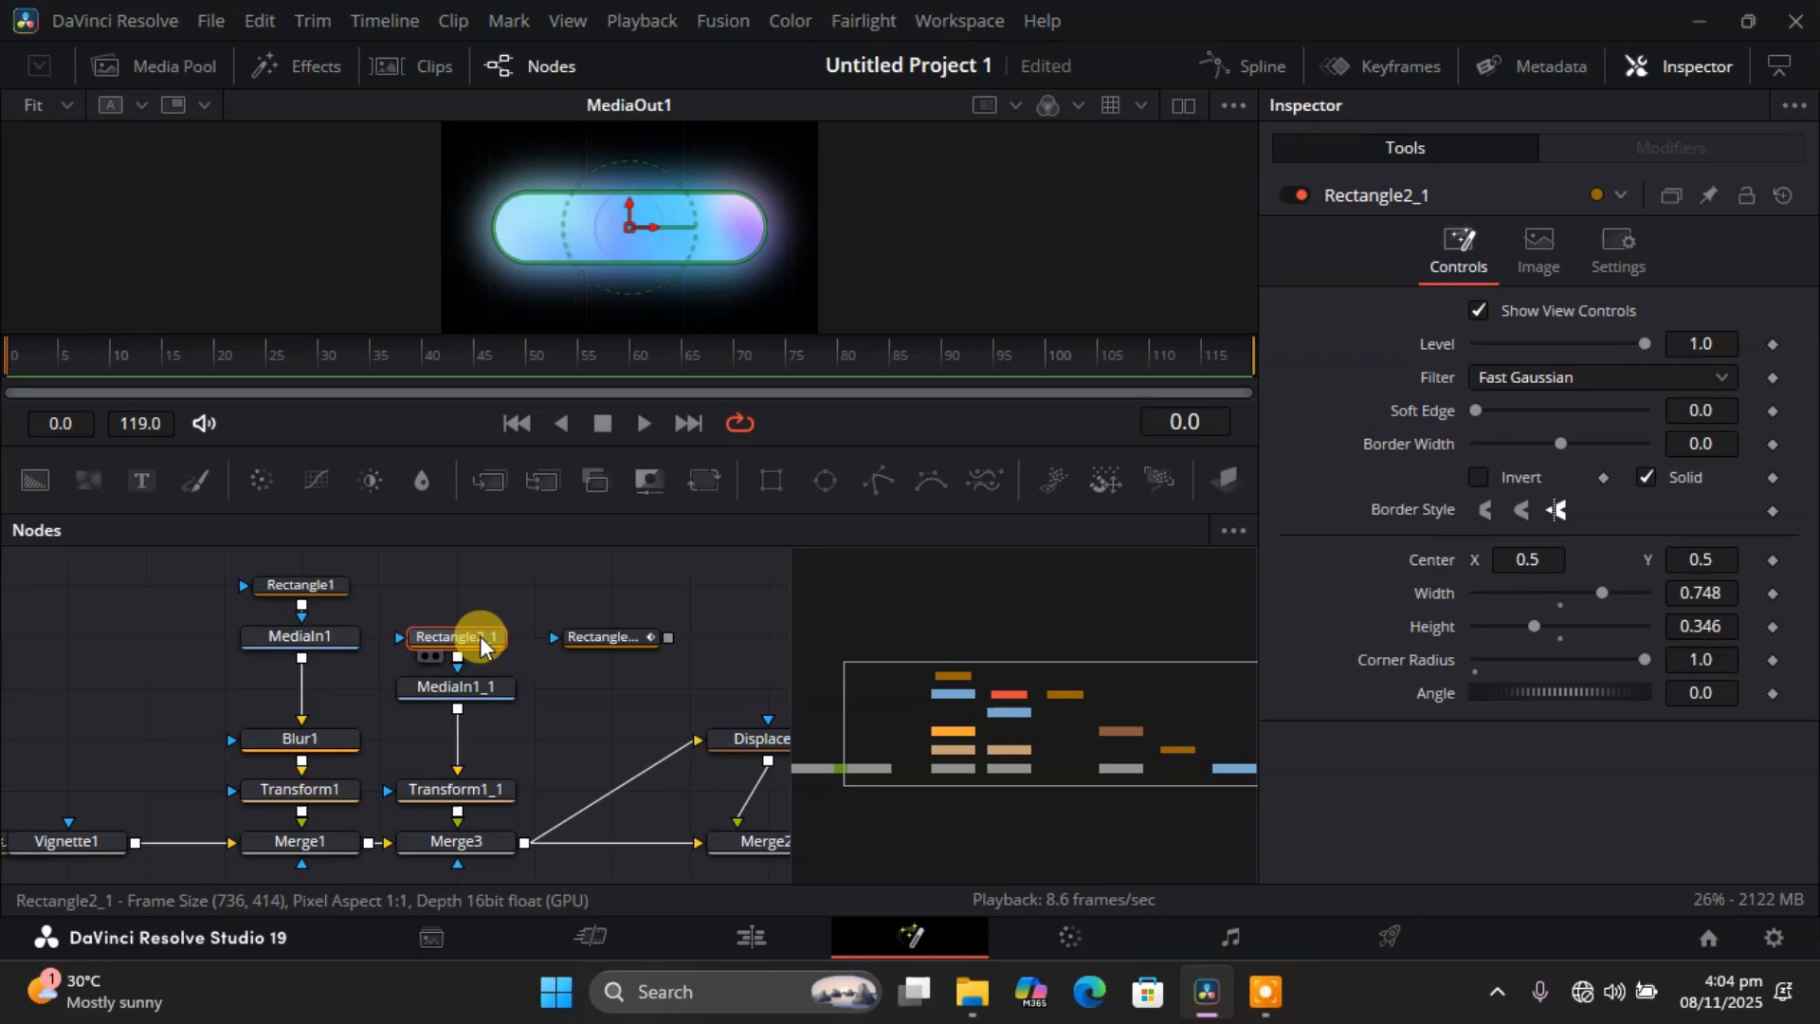
{"action": "key", "text": "Delete"}
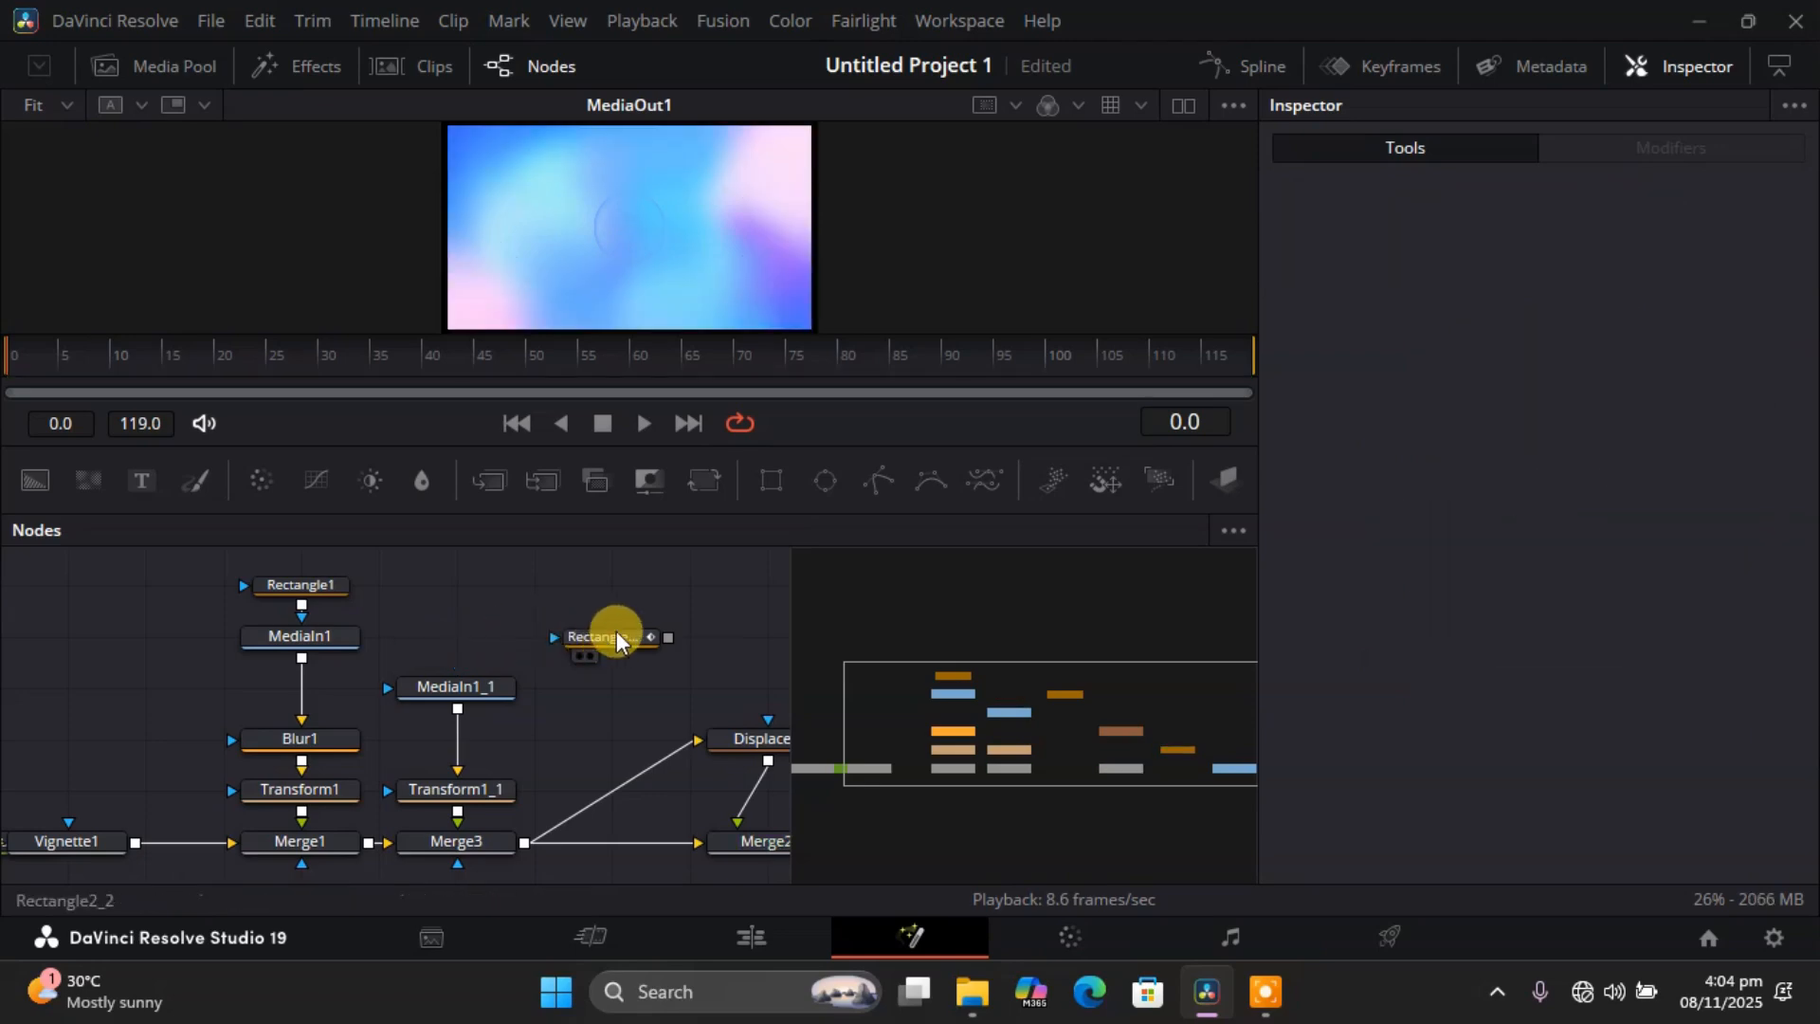
{"action": "left_click_drag", "start_coordinate": [616, 628], "coordinate": [459, 627]}
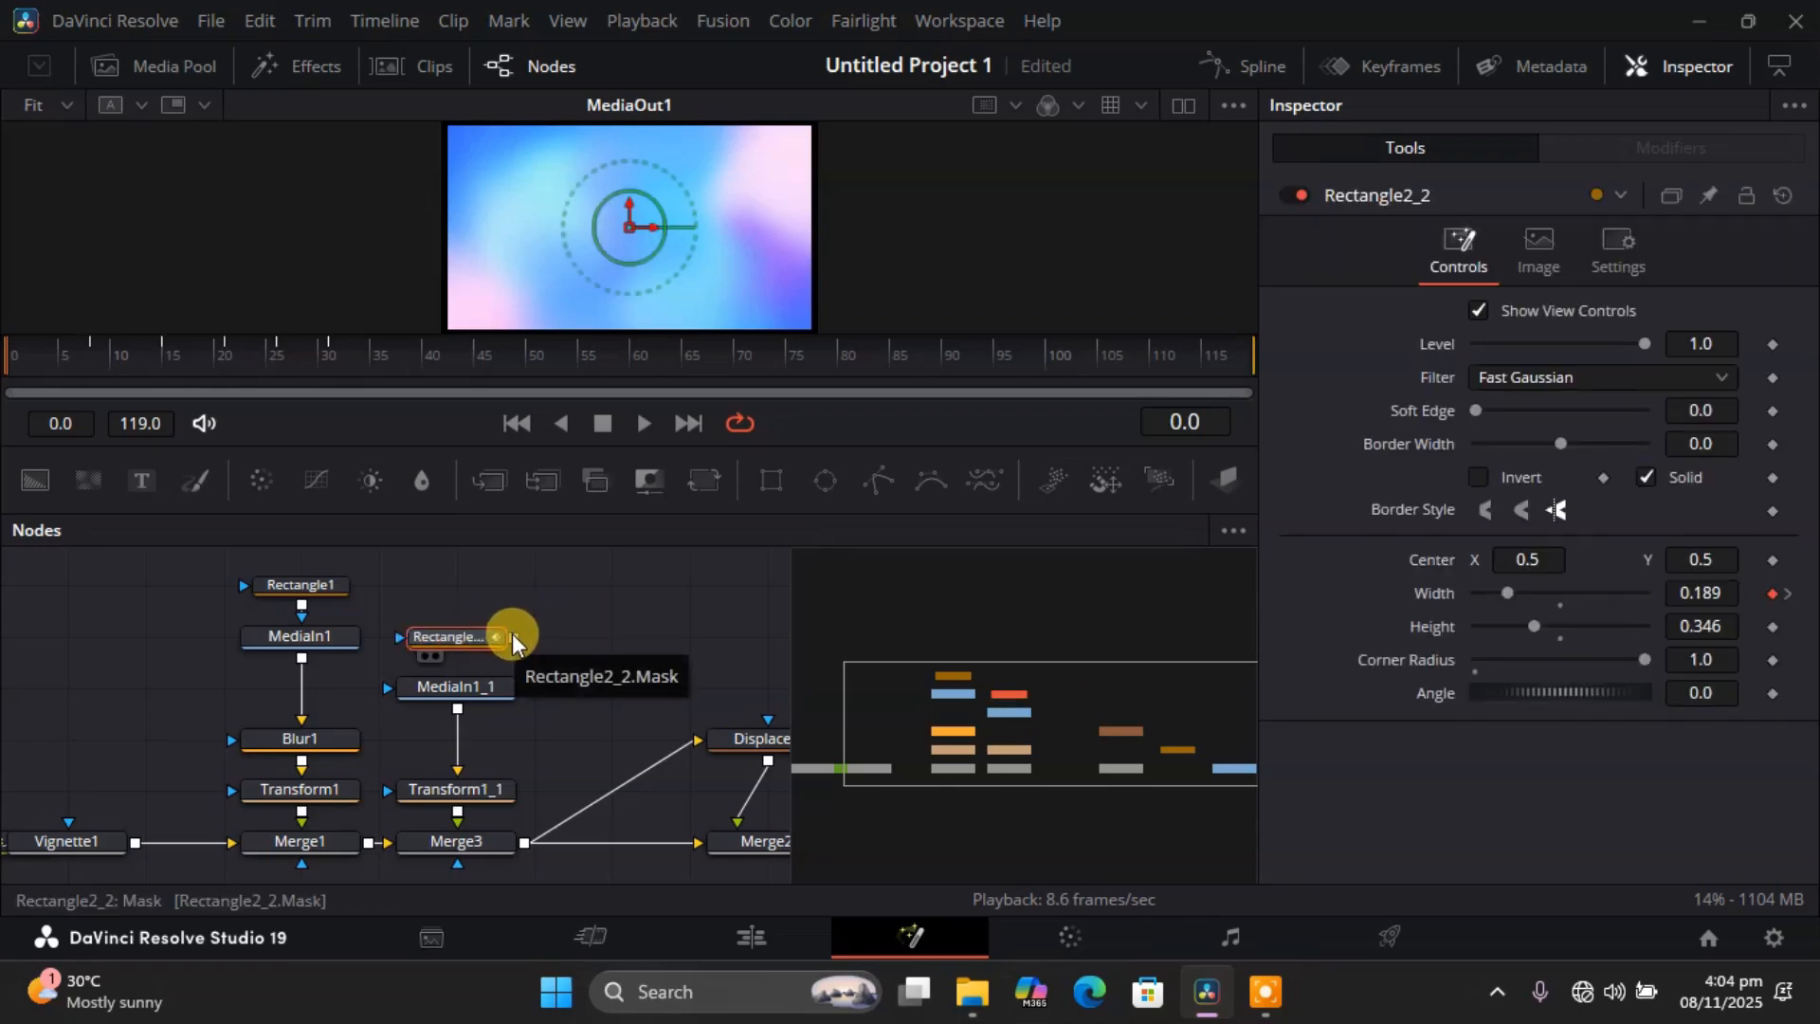
{"action": "left_click", "coordinate": [472, 631]}
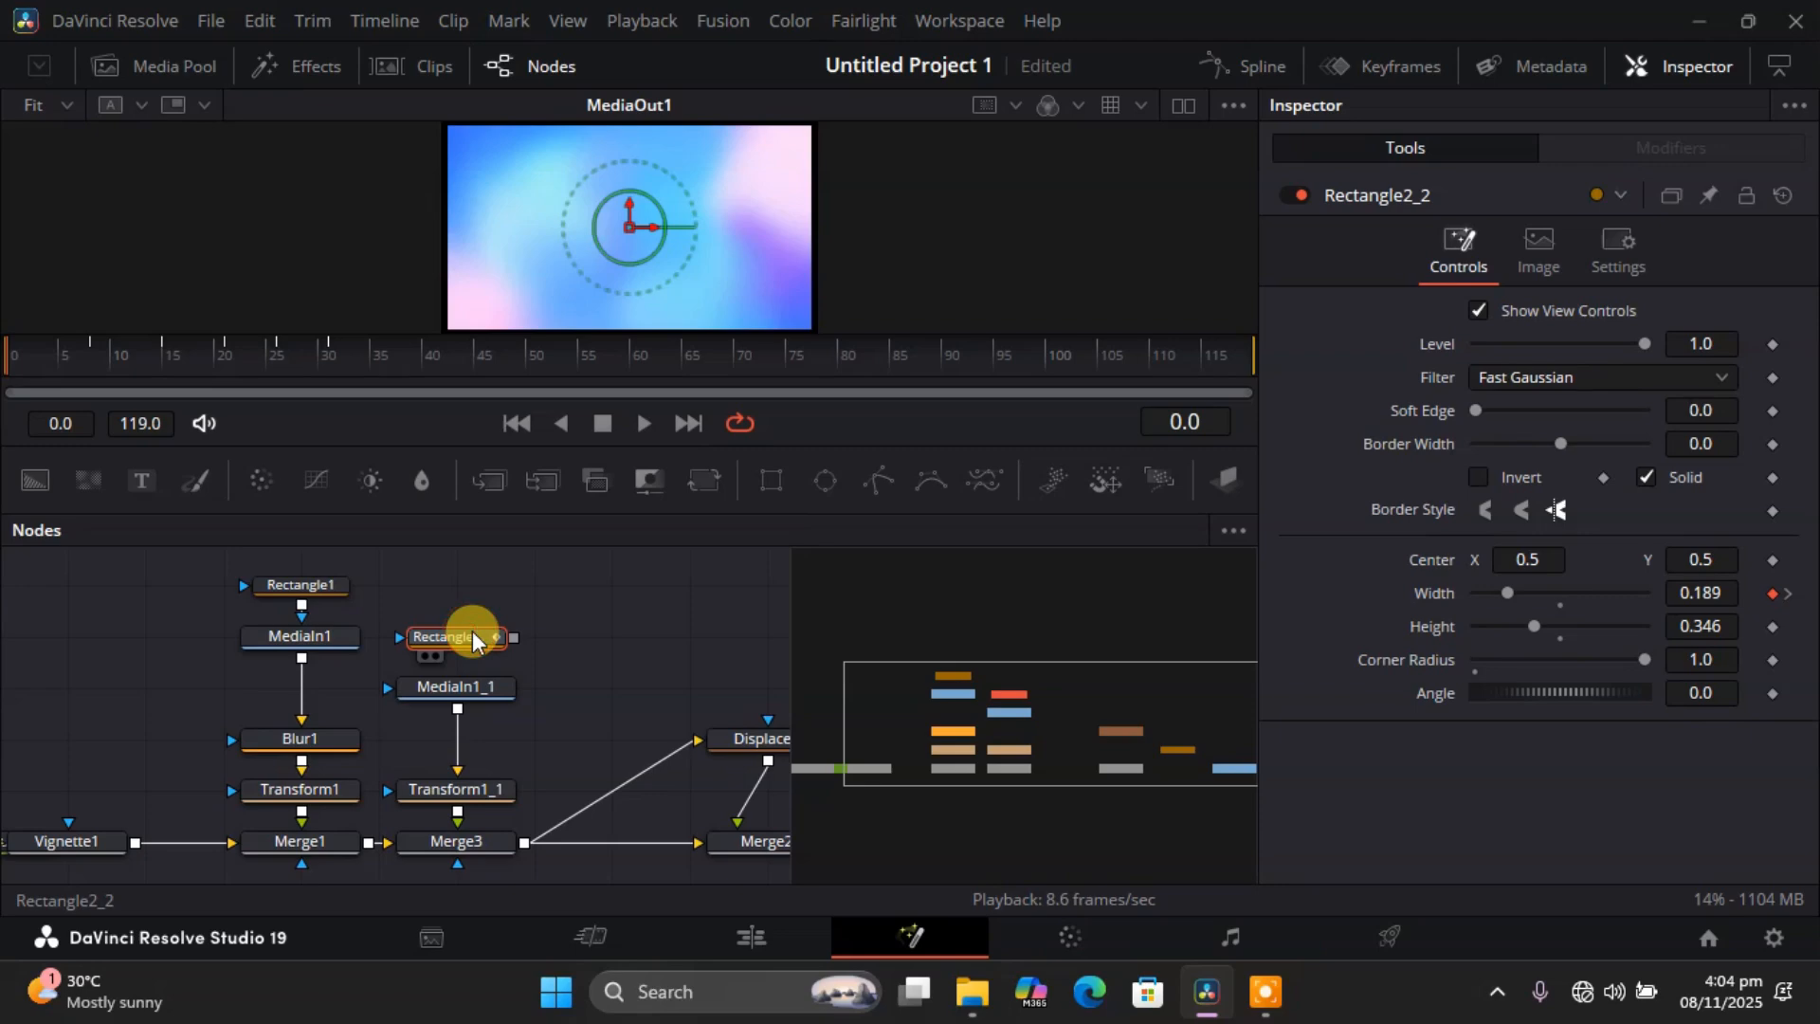
{"action": "key", "text": "Delete"}
Enable Motion Blur on Rectangle2 and set its Quality to 5.
{"action": "left_click_drag", "start_coordinate": [969, 695], "coordinate": [1202, 753]}
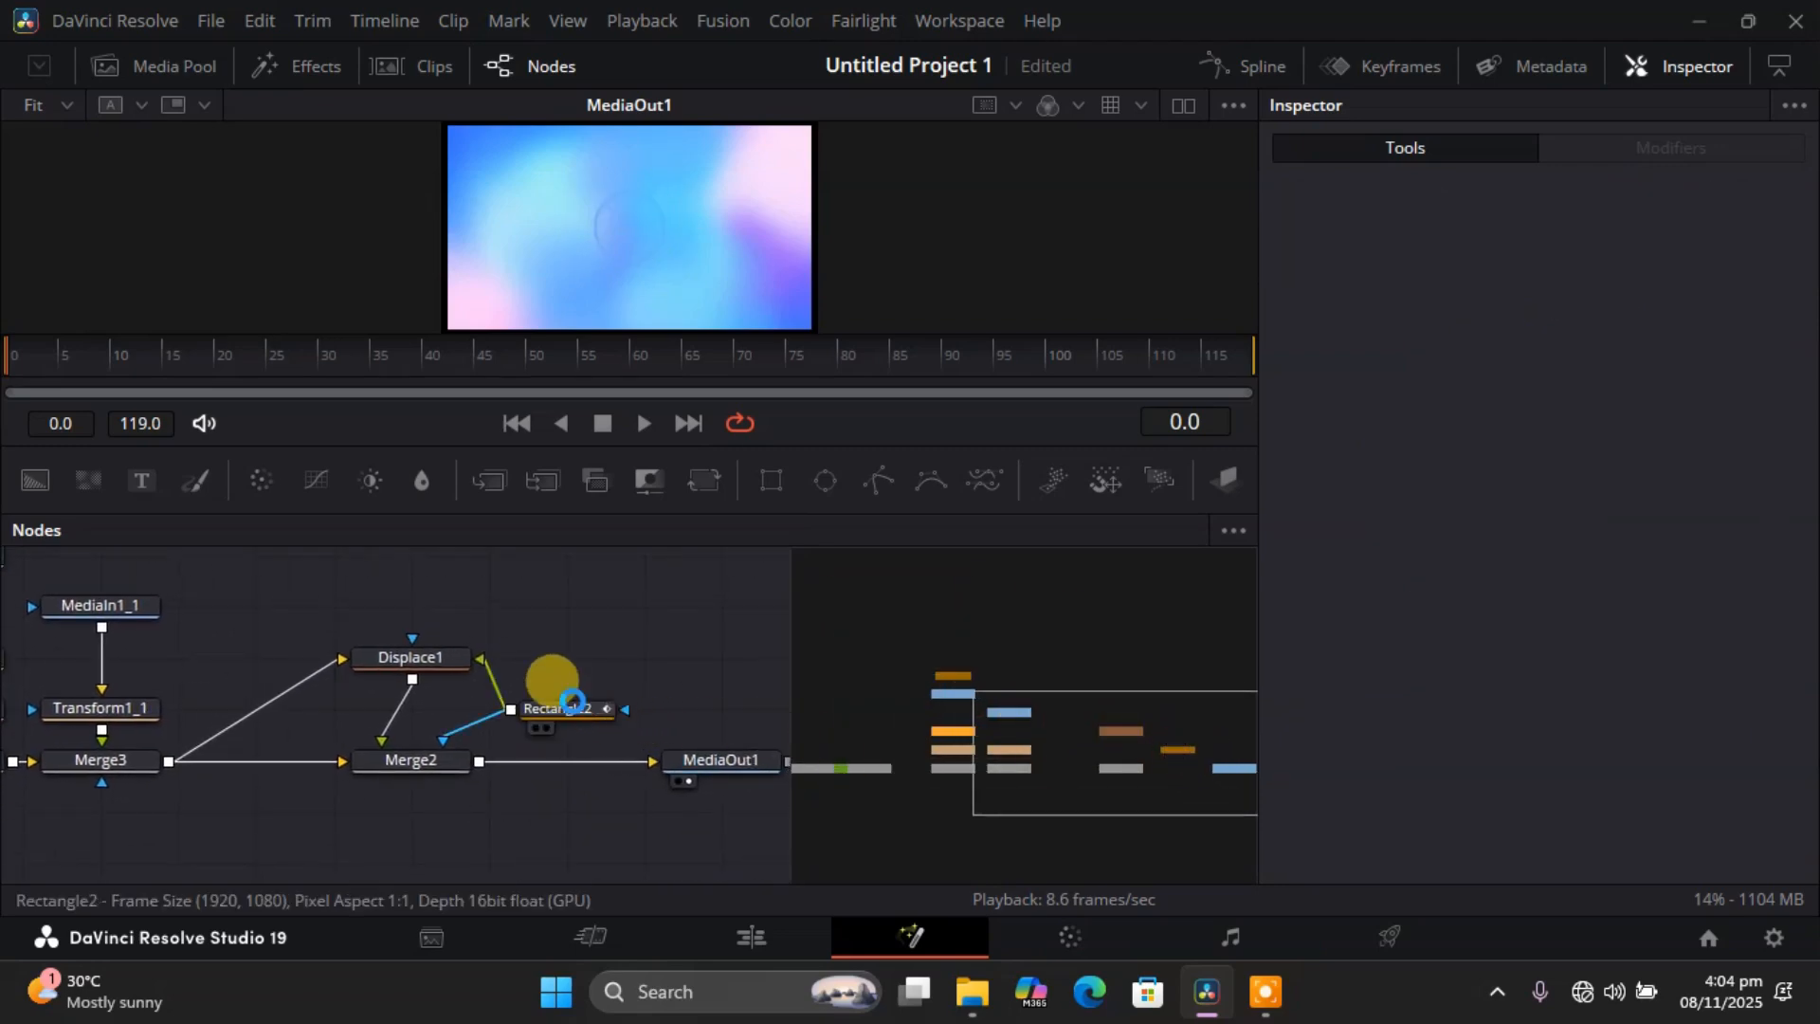
{"action": "left_click", "coordinate": [573, 710]}
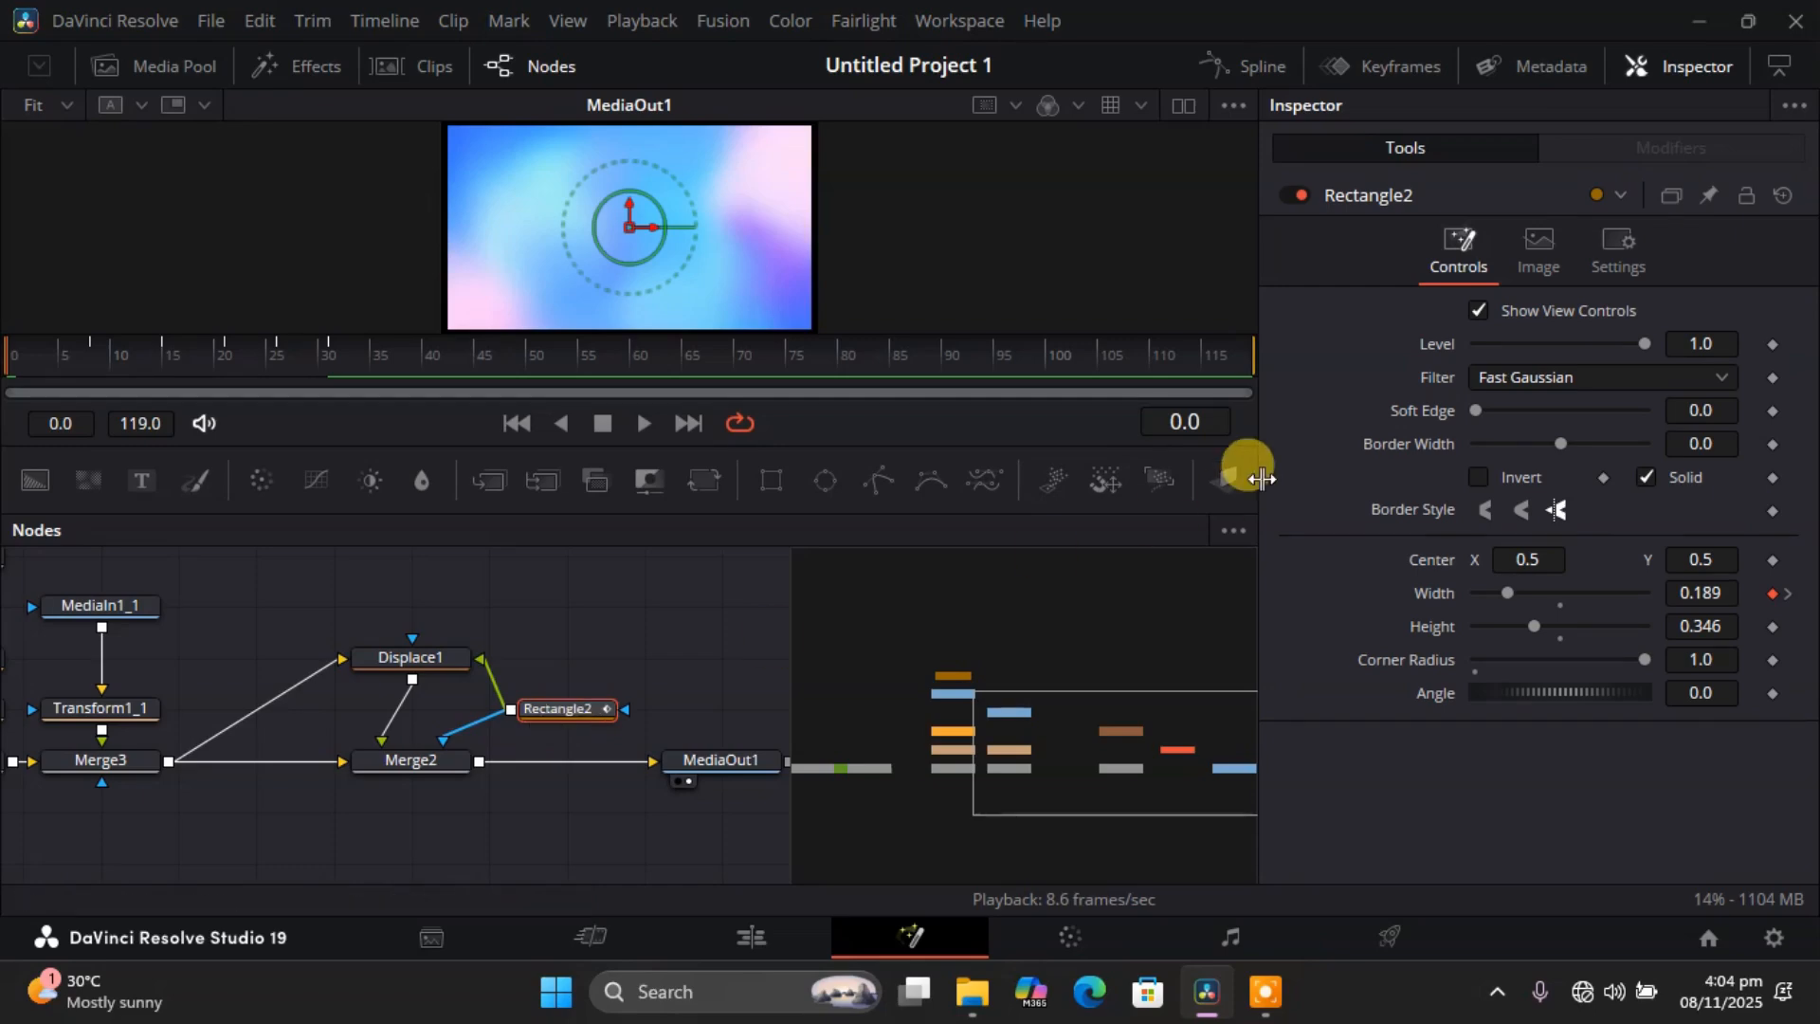
{"action": "left_click", "coordinate": [1629, 249]}
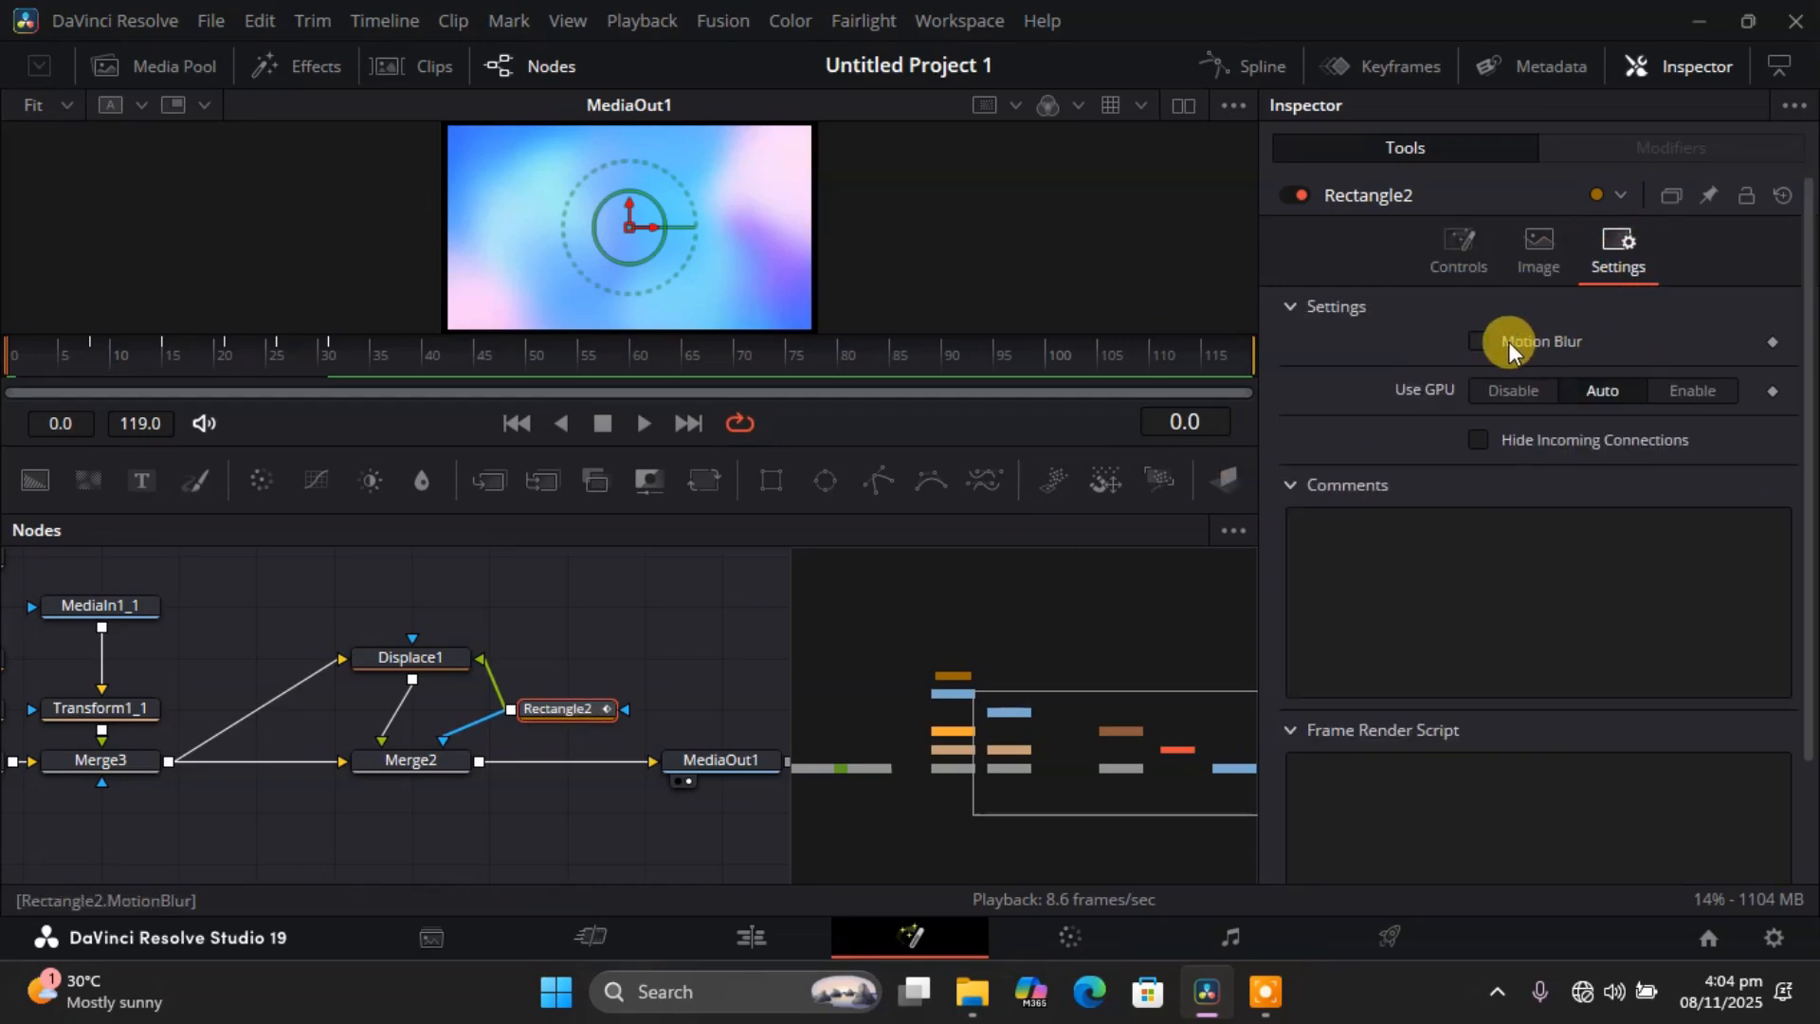
{"action": "left_click", "coordinate": [1480, 339]}
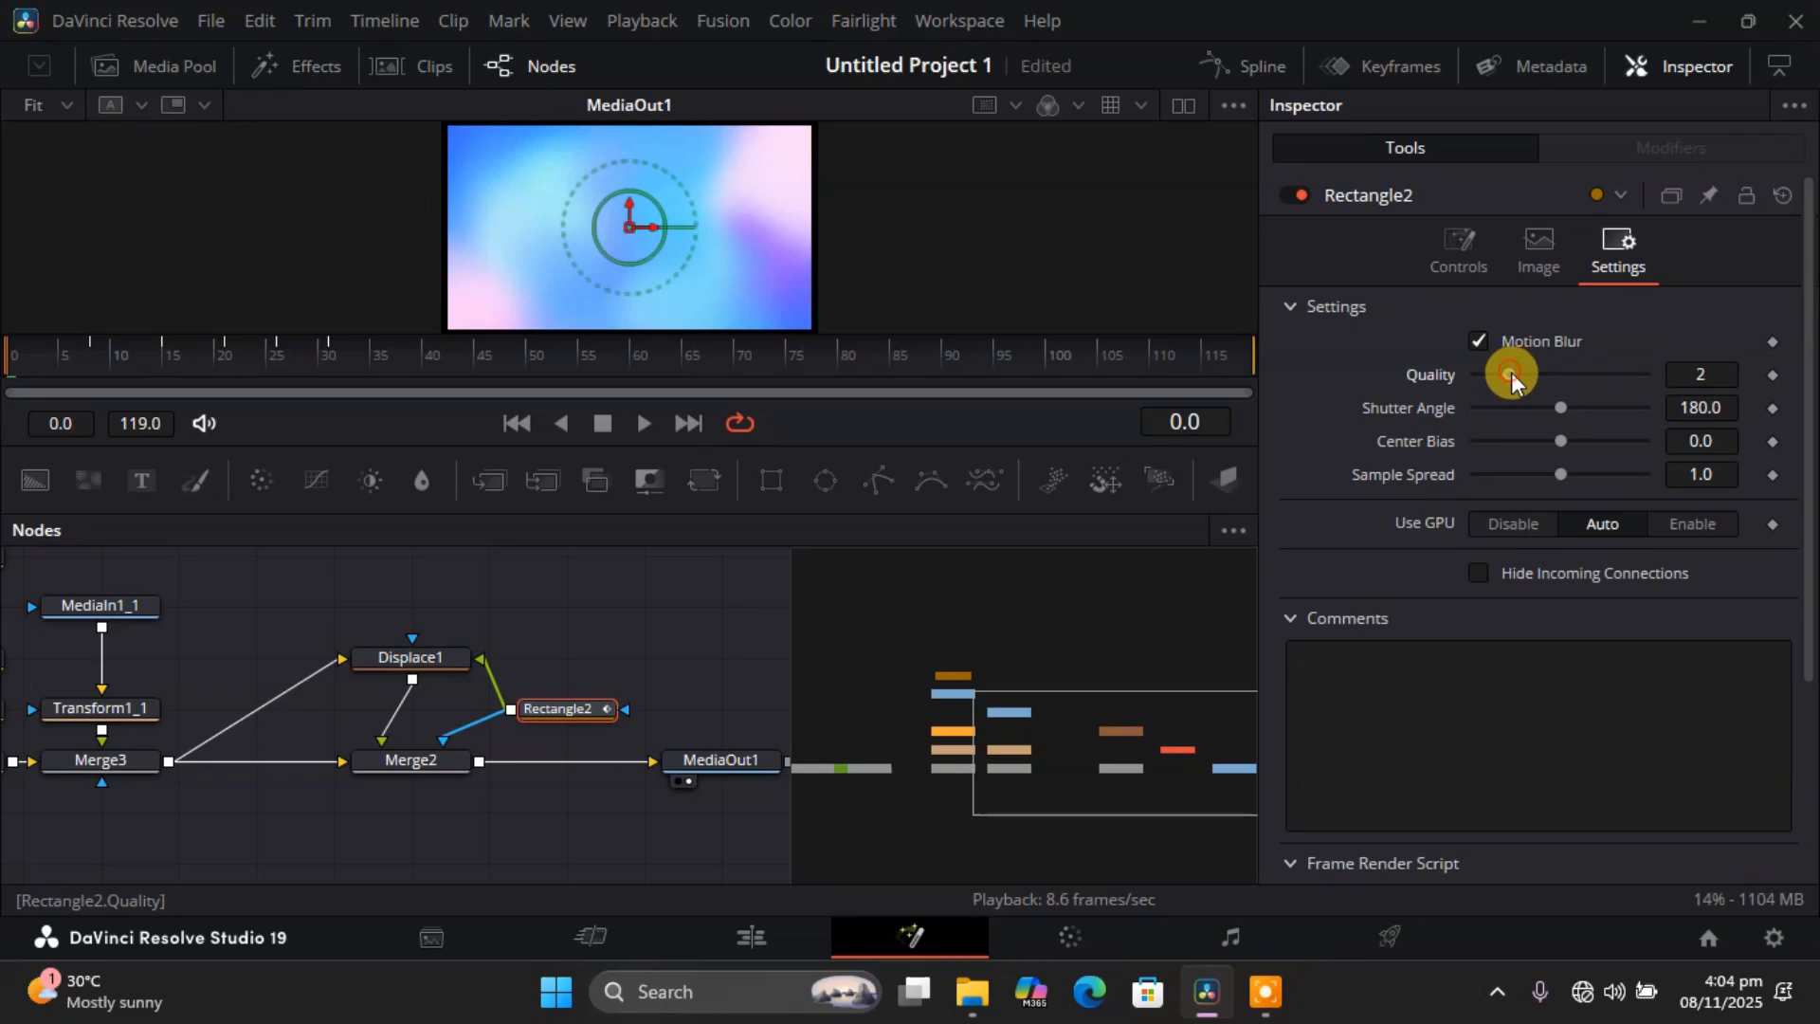
{"action": "left_click_drag", "start_coordinate": [1511, 371], "coordinate": [1560, 371]}
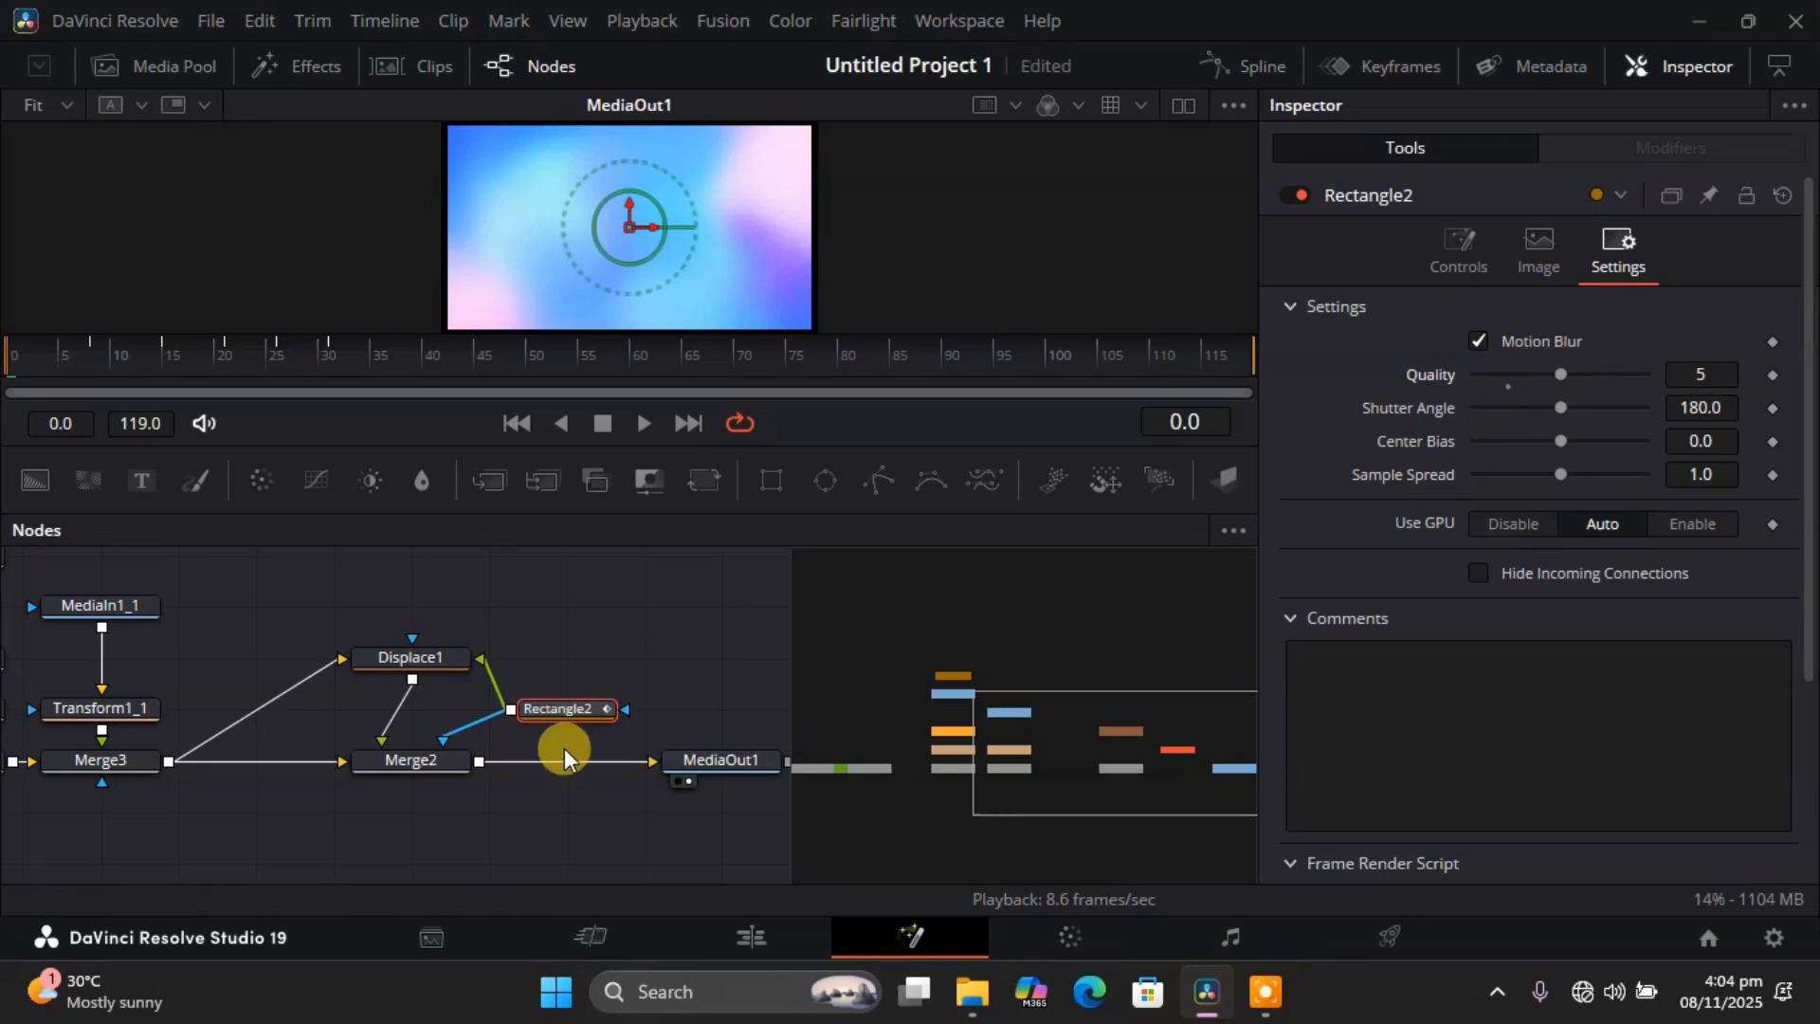
Copy the motion-blurred Rectangle2 mask and paste the duplicate above MediaIn1_1.
{"action": "left_click", "coordinate": [584, 707]}
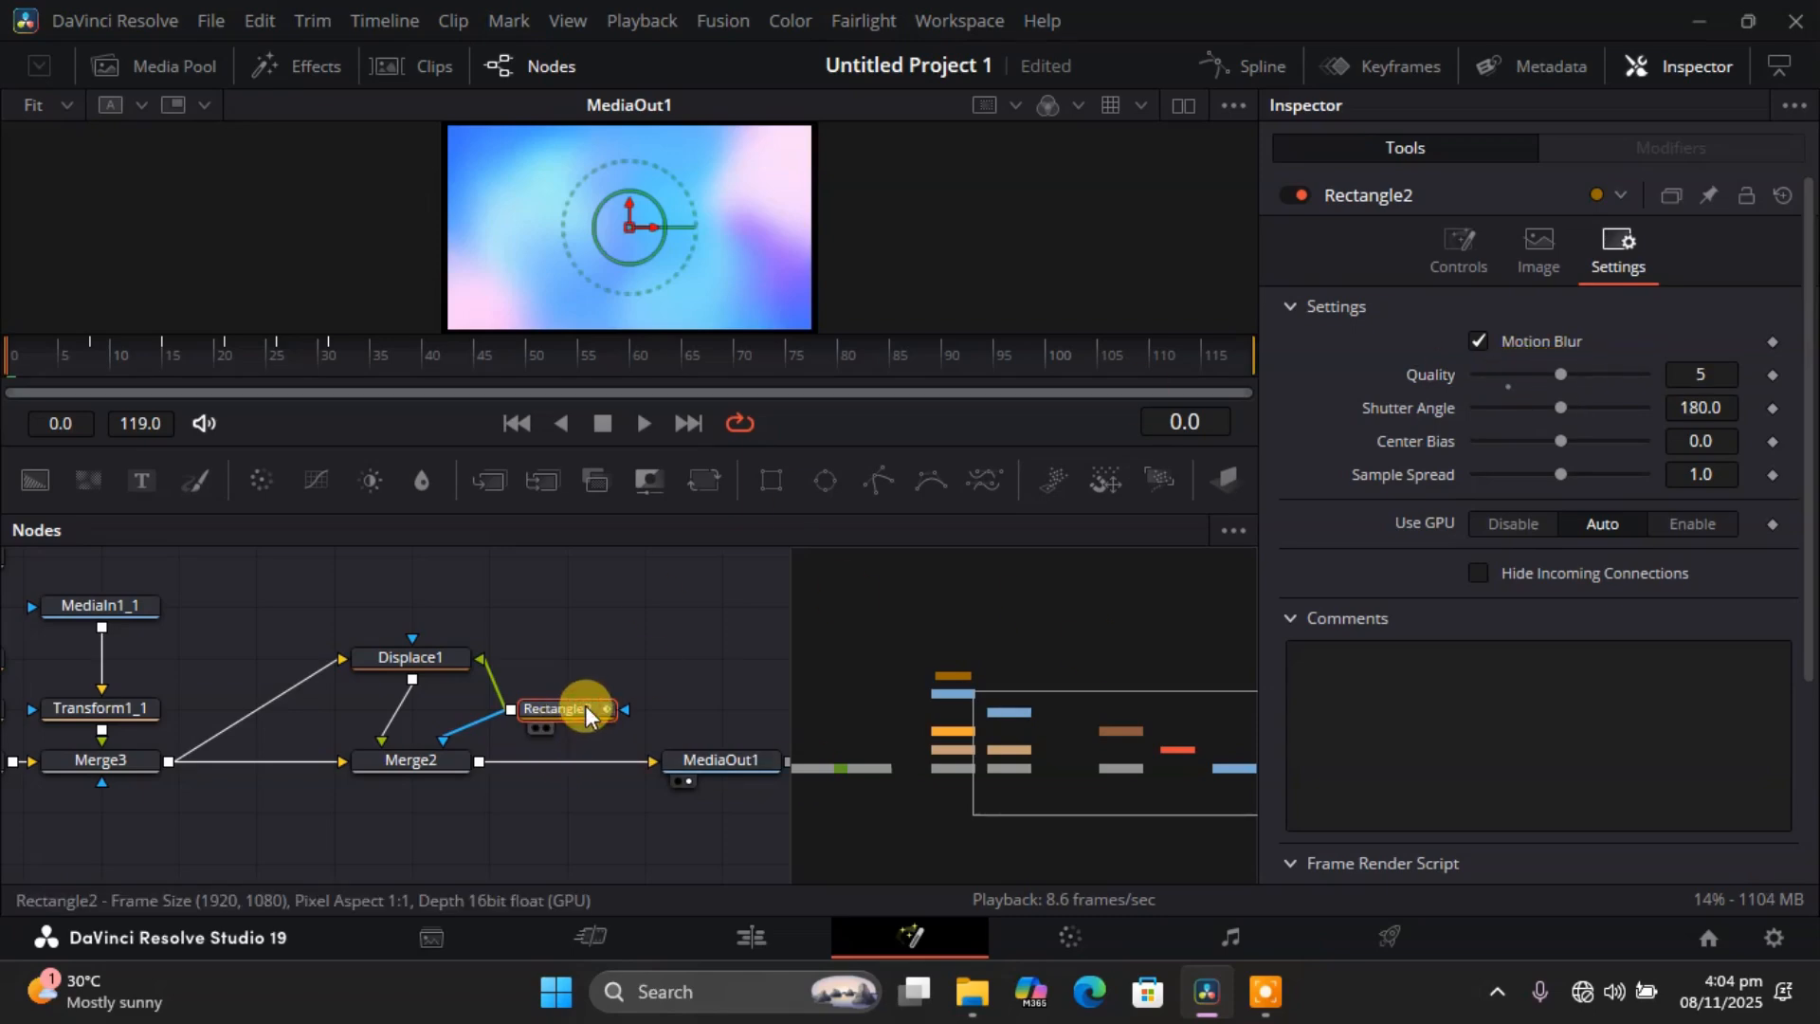
{"action": "left_click_drag", "start_coordinate": [1049, 747], "coordinate": [794, 730]}
{"action": "left_click", "coordinate": [531, 650]}
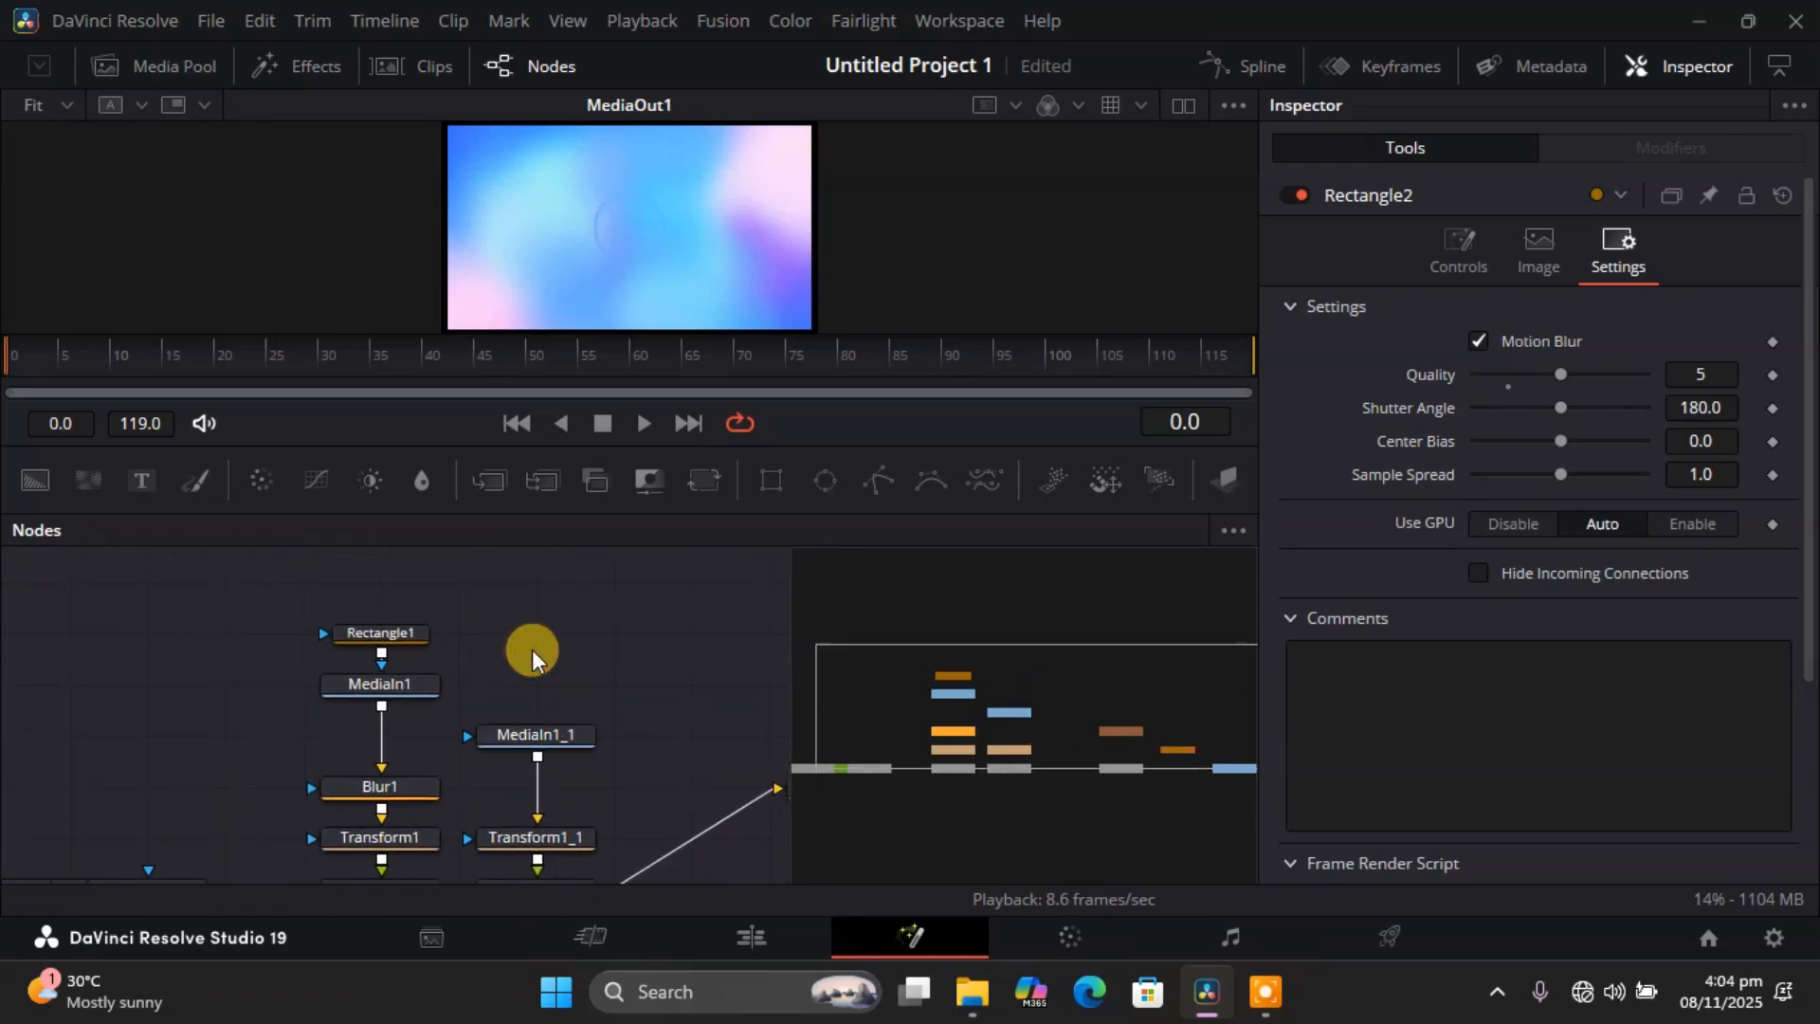
{"action": "key", "text": "ctrl+v"}
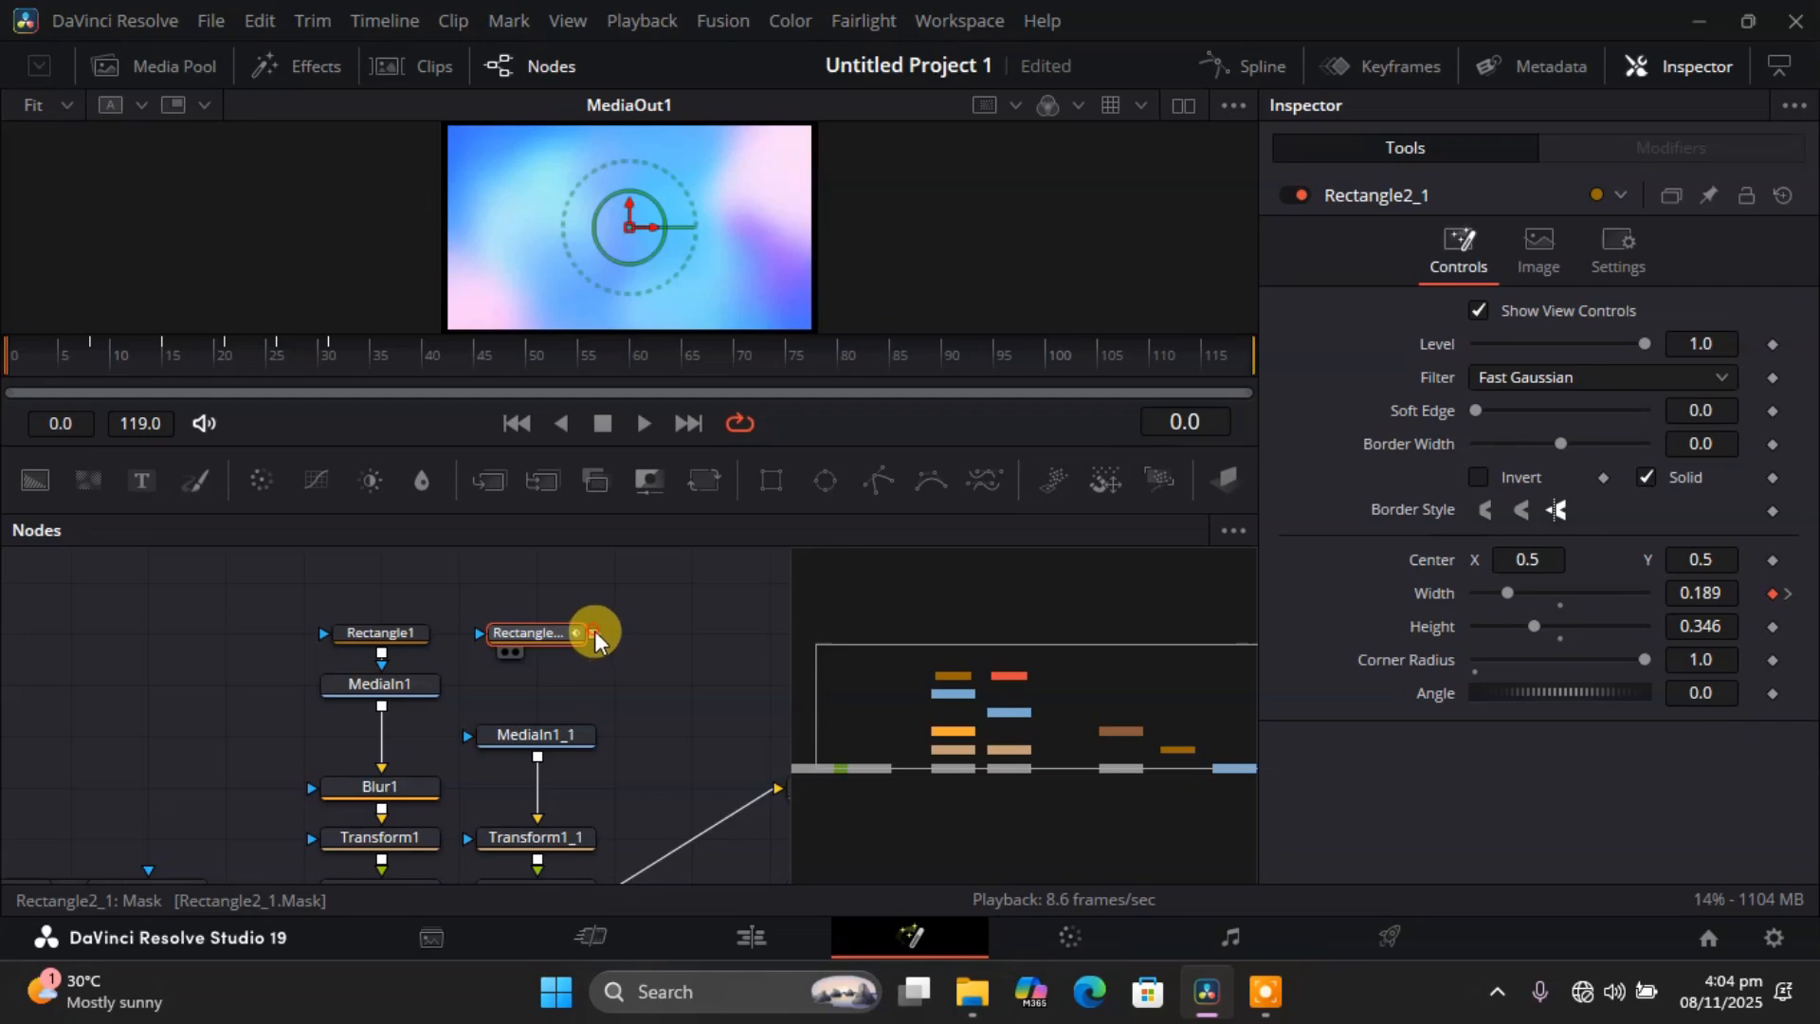
Connect the Rectangle2_1 mask to MediaIn1_1, place it just above that node, and check the result at frame 24.
{"action": "left_click_drag", "start_coordinate": [595, 629], "coordinate": [540, 731]}
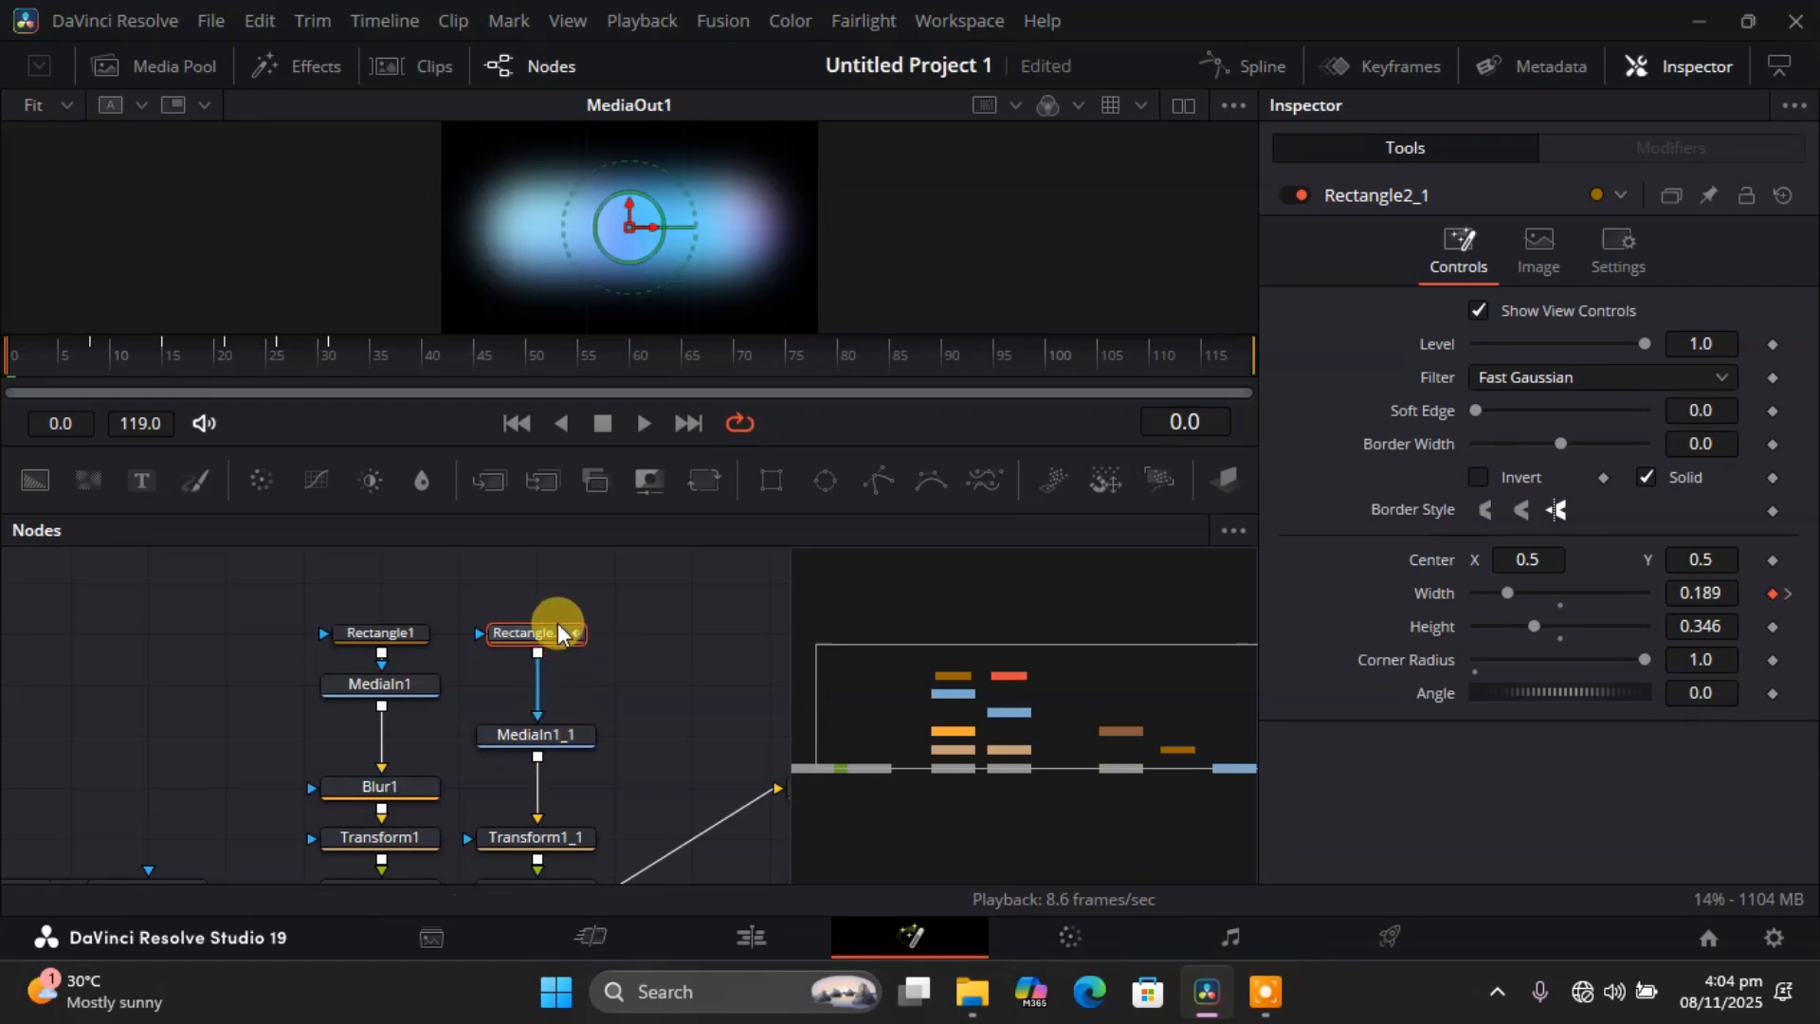
{"action": "left_click_drag", "start_coordinate": [557, 622], "coordinate": [556, 669]}
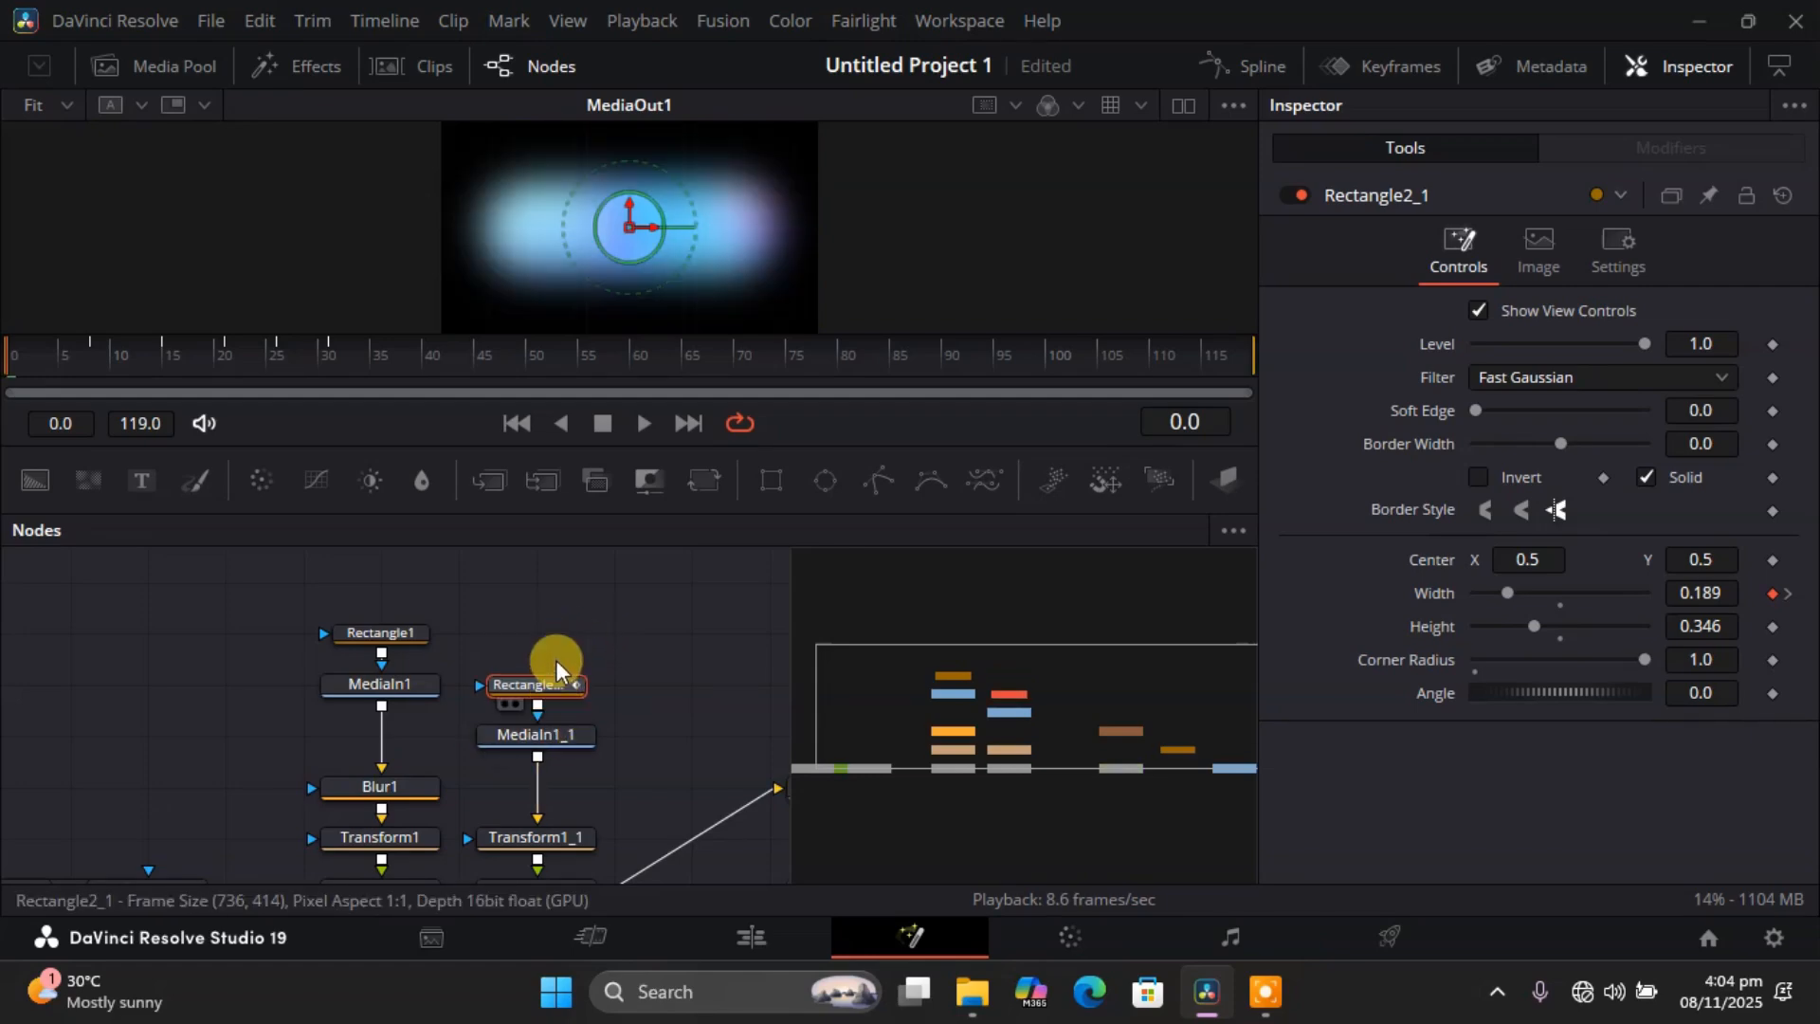
{"action": "left_click", "coordinate": [603, 635]}
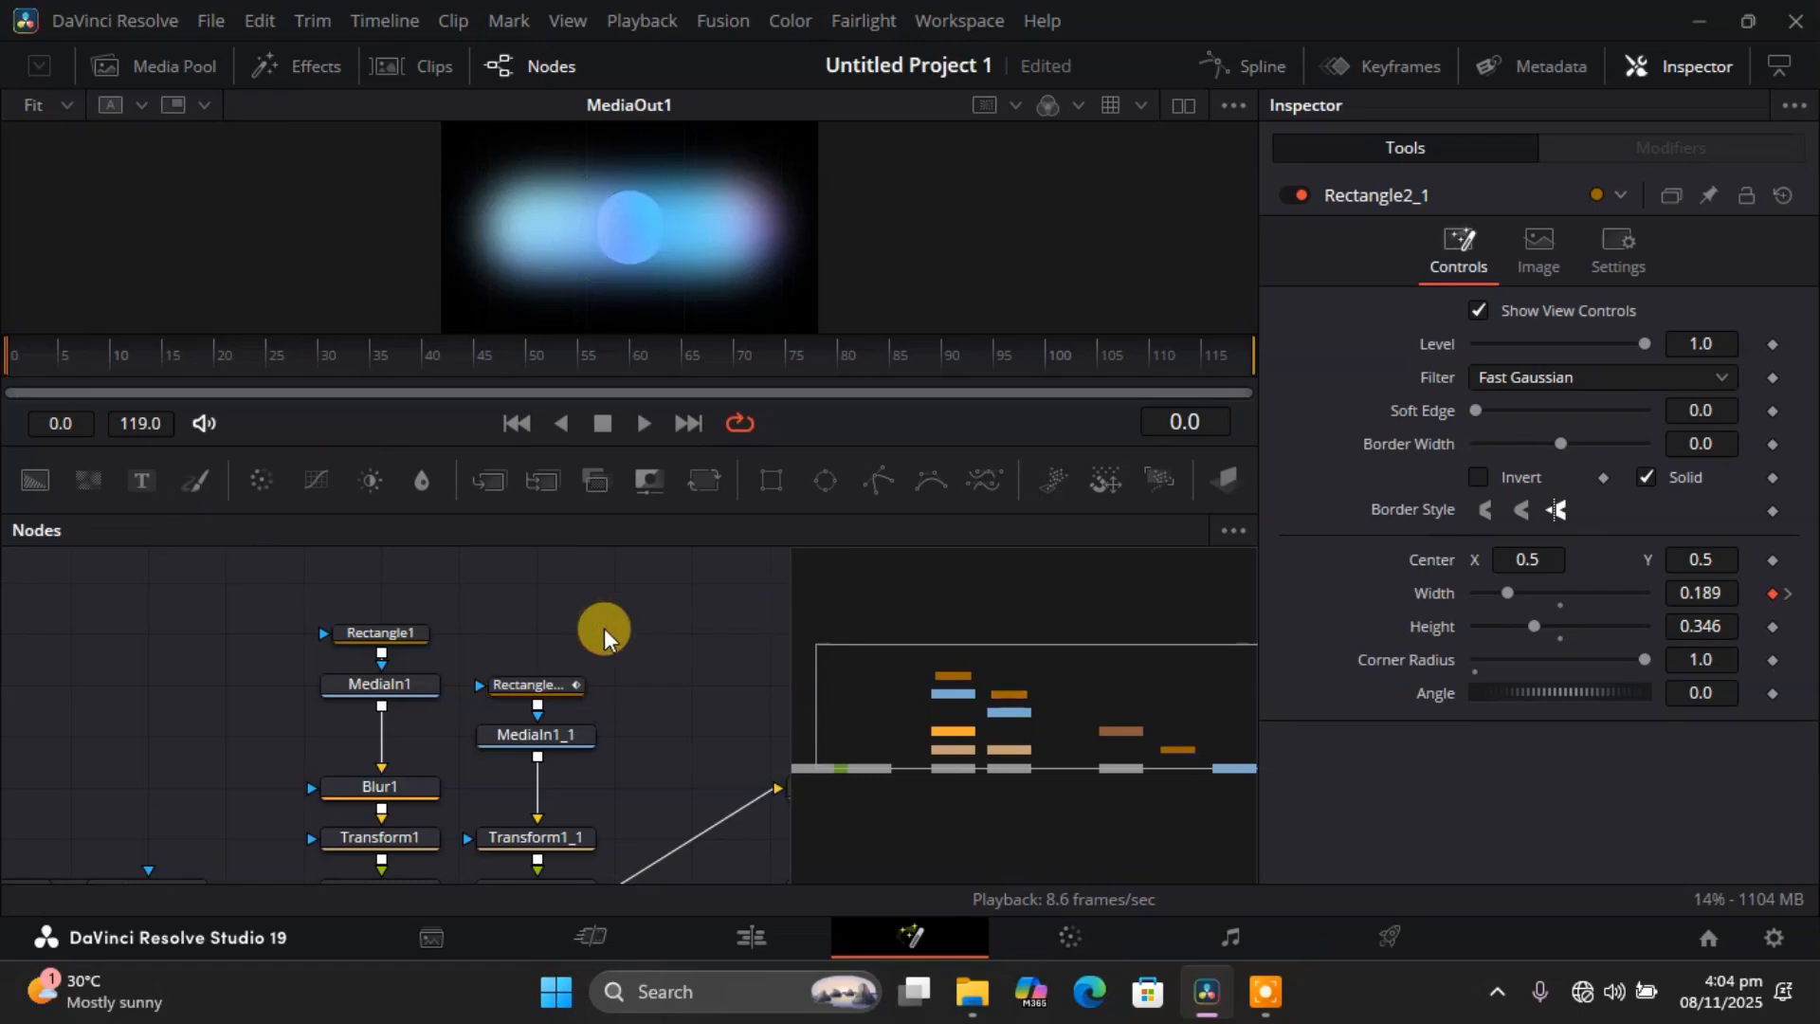
{"action": "left_click", "coordinate": [258, 356]}
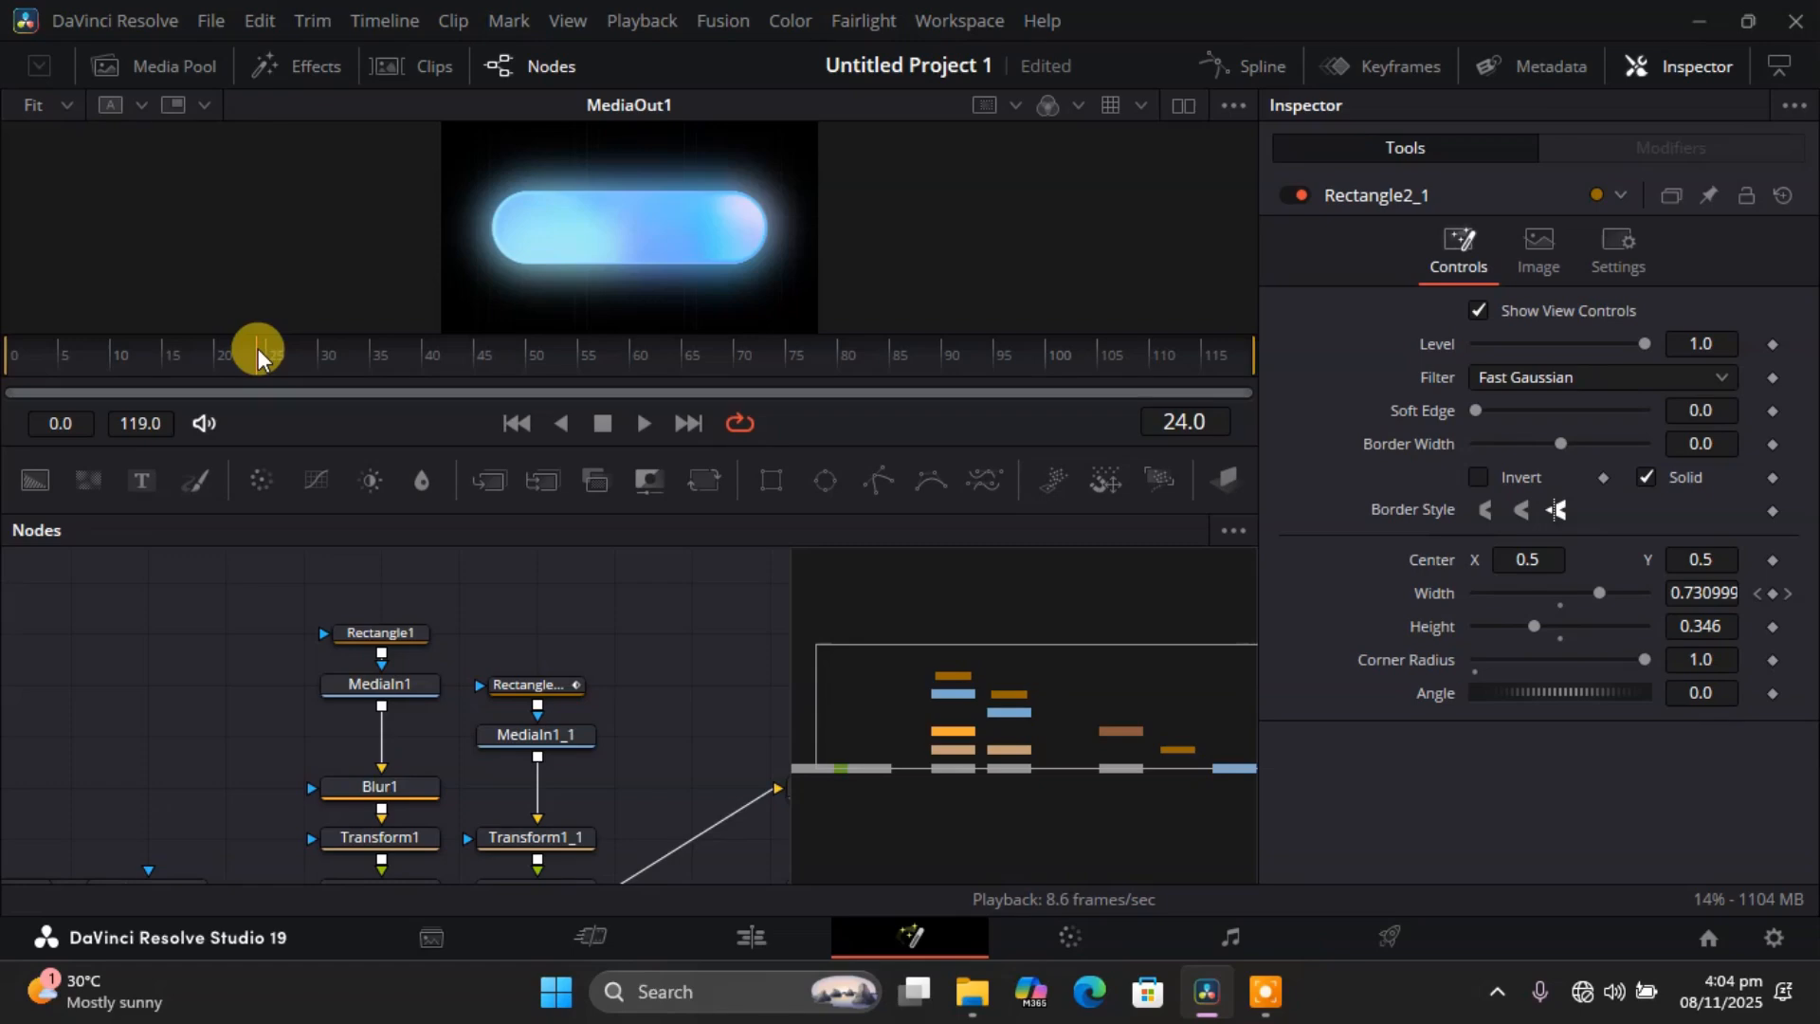
Select all nodes before MediaOut1 and move them together away from it to free up space in the node graph.
{"action": "left_click_drag", "start_coordinate": [920, 714], "coordinate": [1206, 736]}
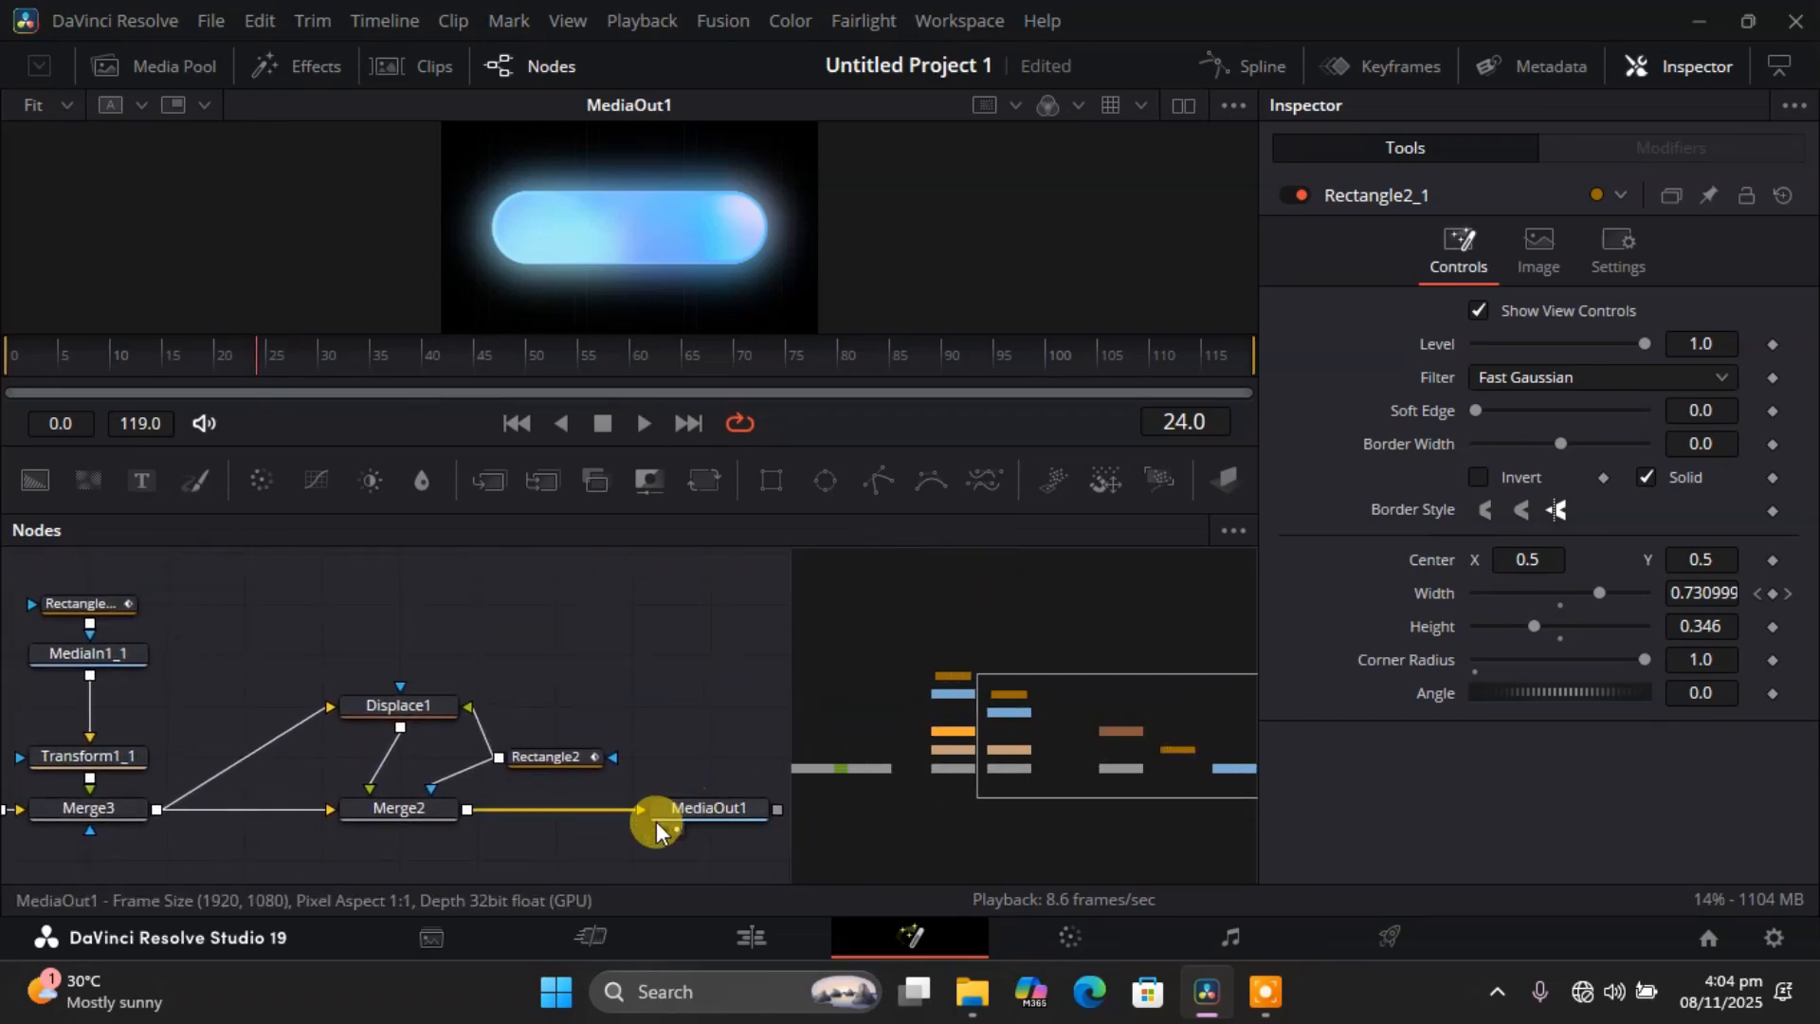
{"action": "left_click_drag", "start_coordinate": [521, 833], "coordinate": [5, 554]}
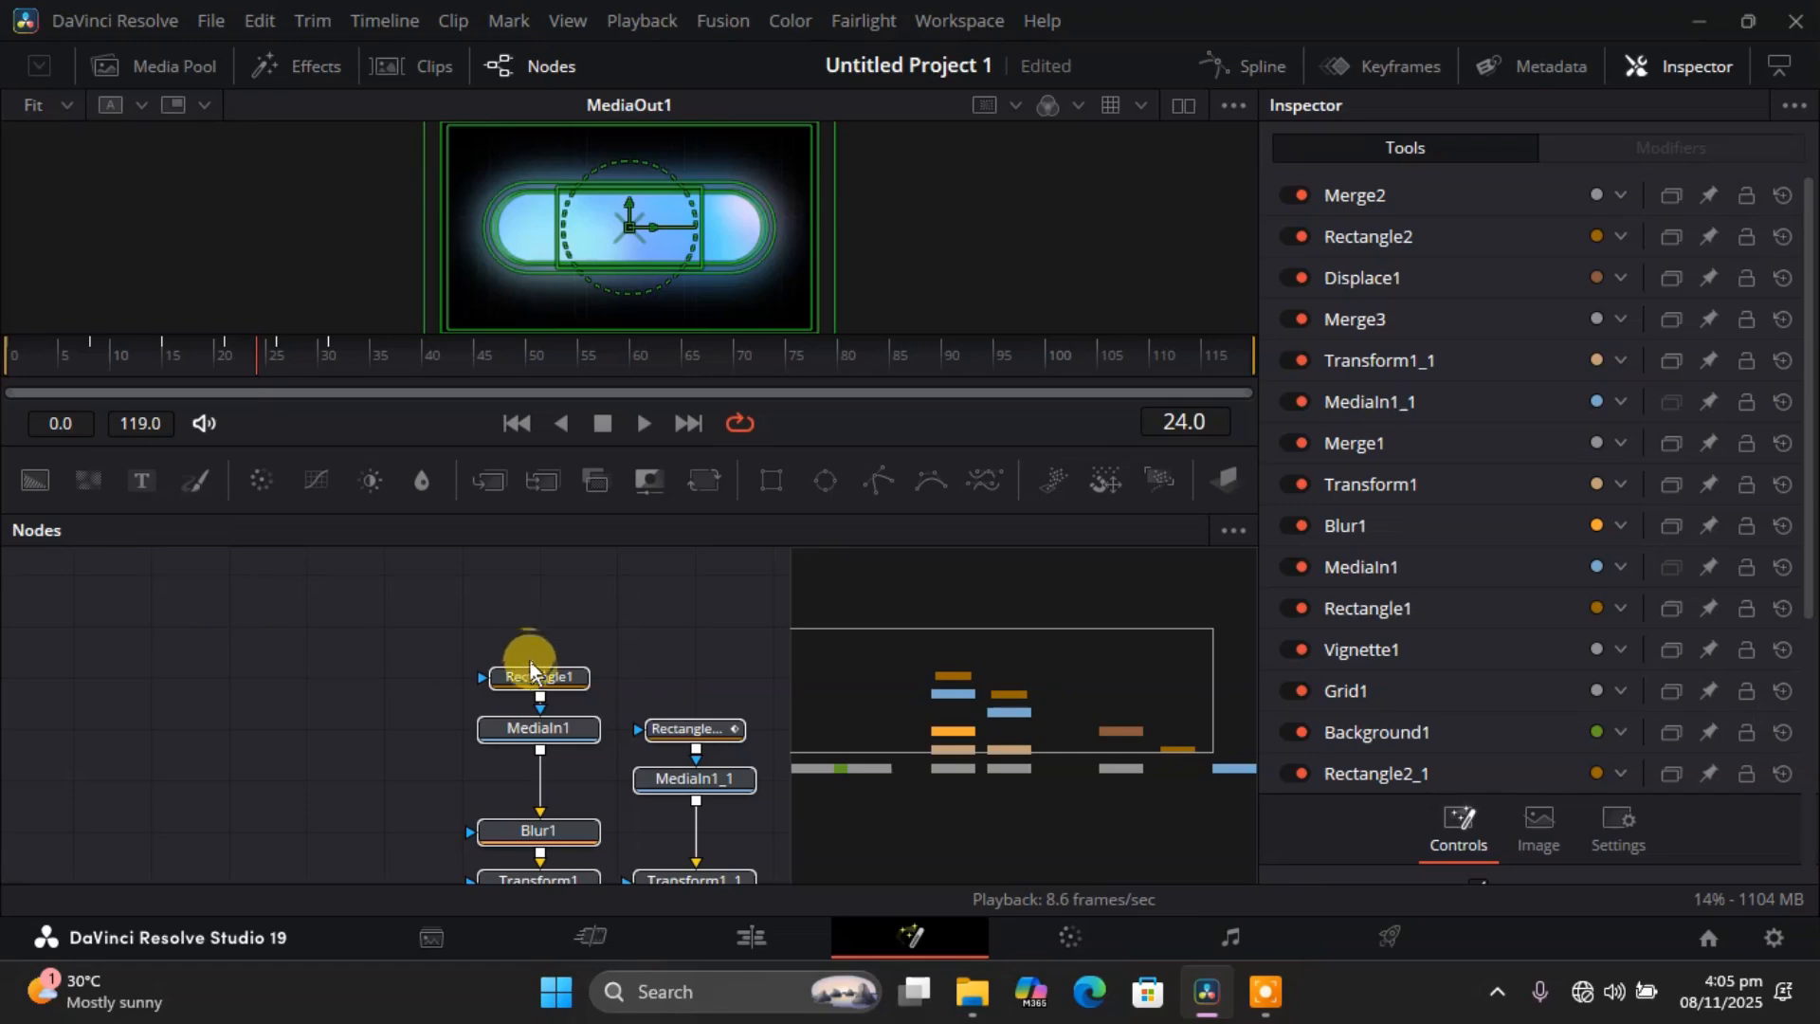
{"action": "left_click_drag", "start_coordinate": [529, 665], "coordinate": [70, 559]}
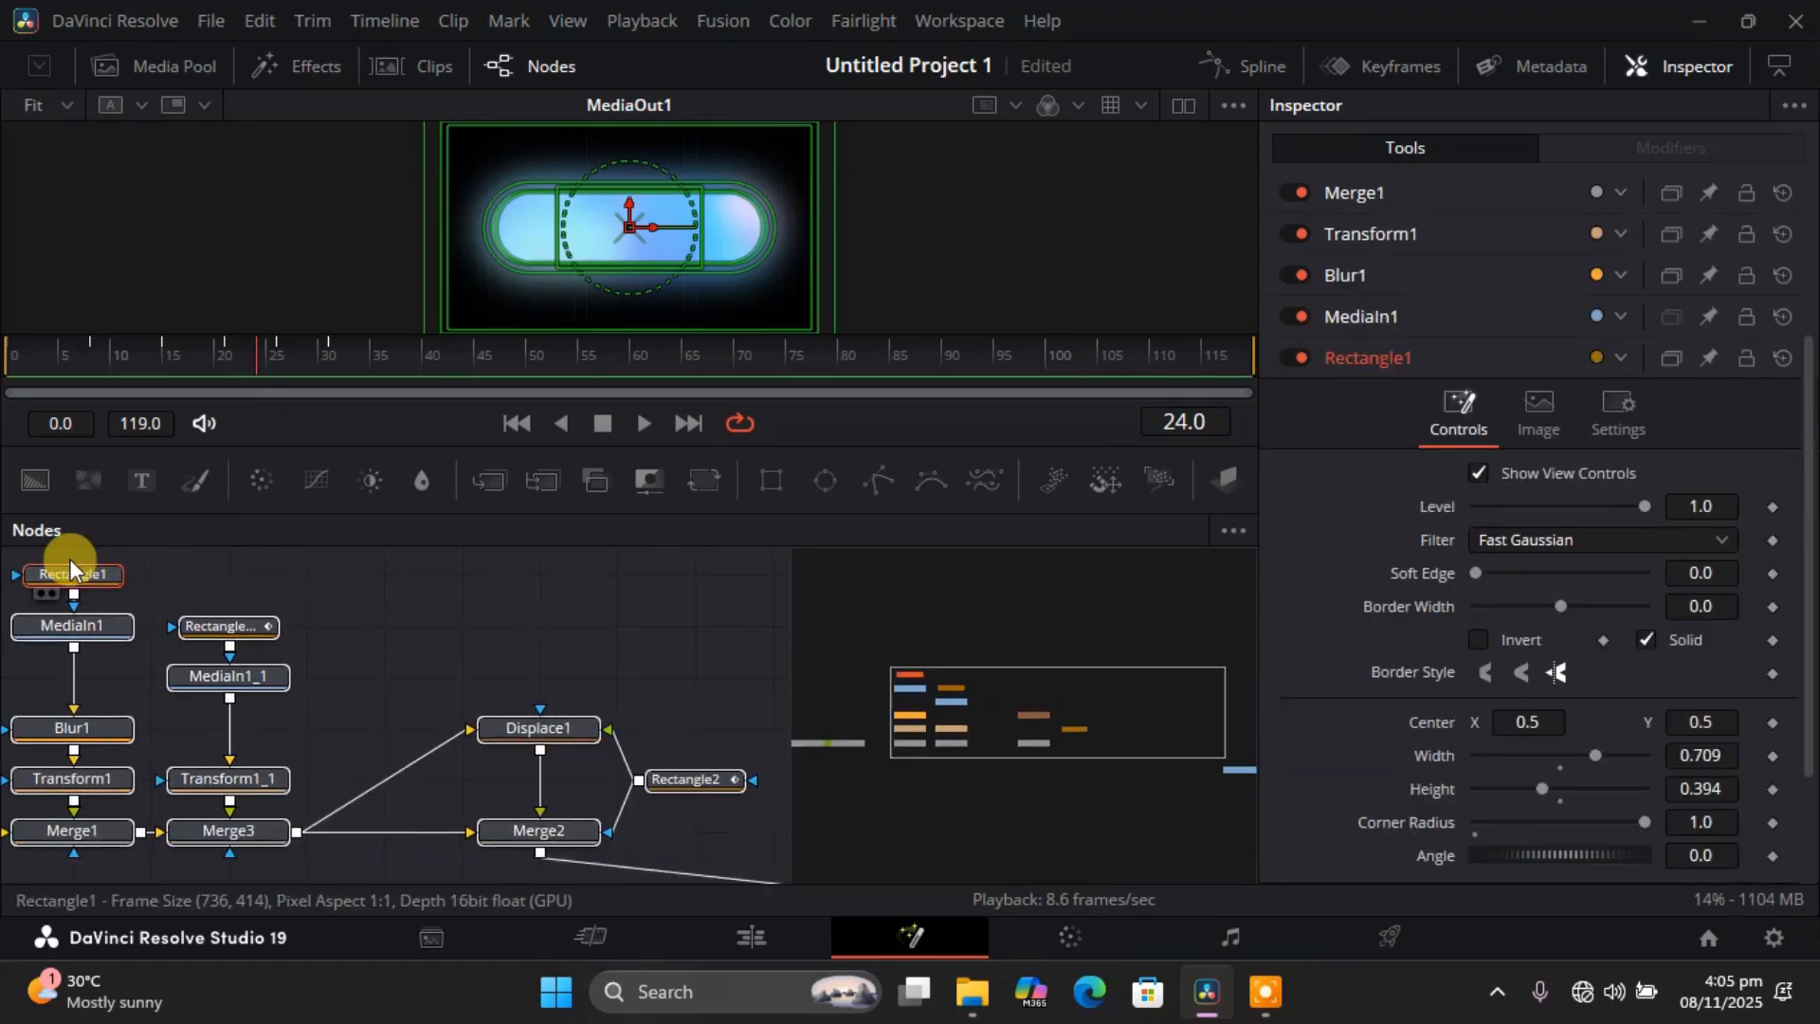
Realign MediaOut1 with Merge2 and hide the Inspector to move MediaOut1 farther along the row.
{"action": "left_click_drag", "start_coordinate": [935, 711], "coordinate": [1242, 762]}
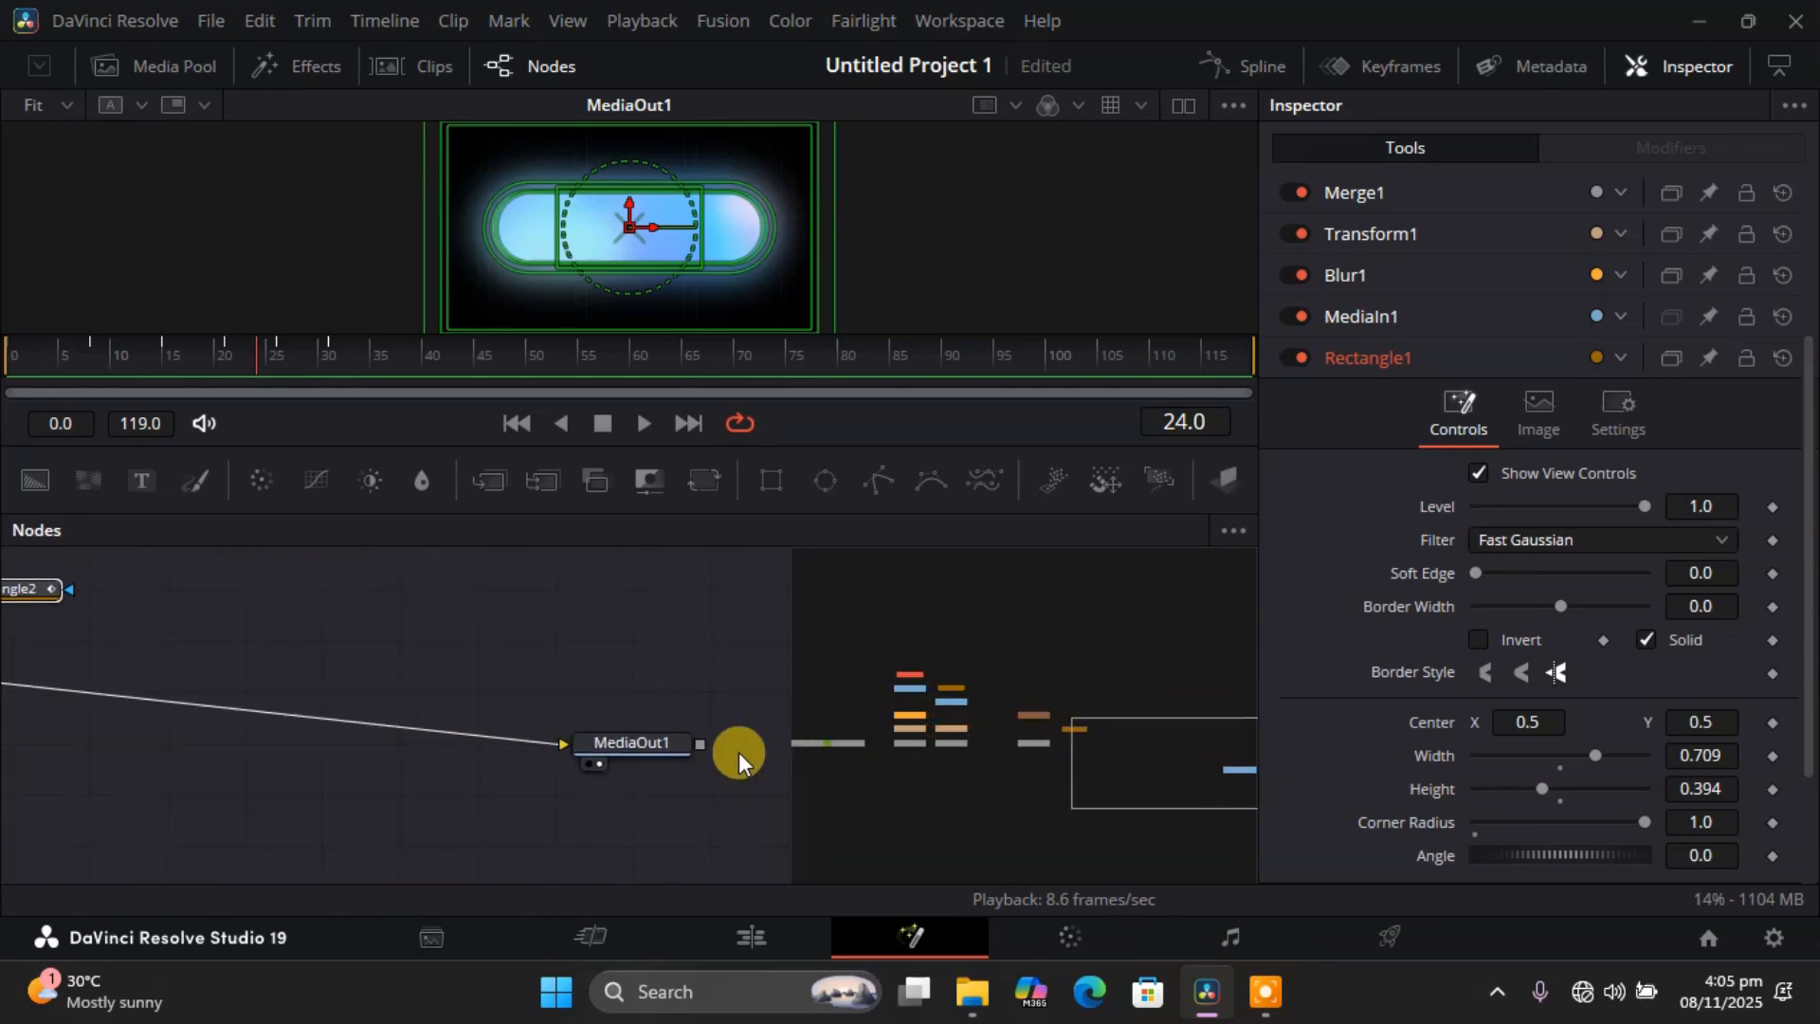
{"action": "left_click_drag", "start_coordinate": [667, 735], "coordinate": [788, 657]}
{"action": "left_click_drag", "start_coordinate": [1164, 788], "coordinate": [1117, 726]}
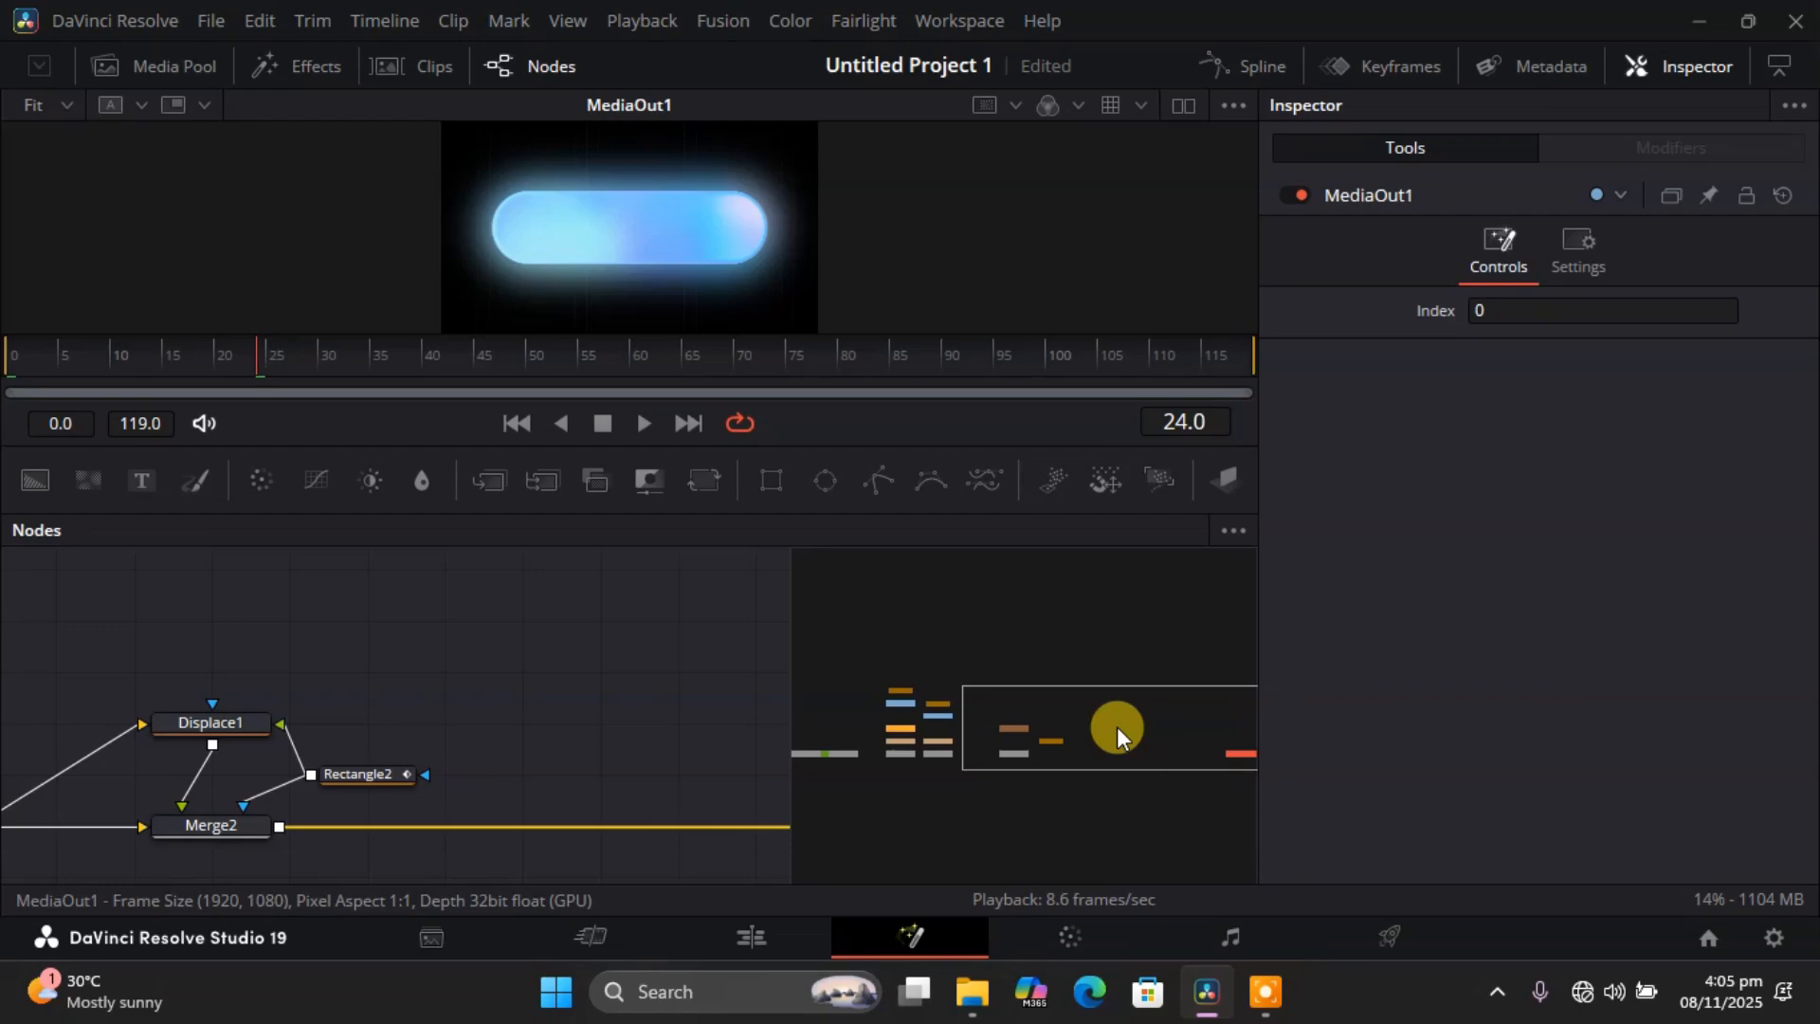
{"action": "left_click_drag", "start_coordinate": [1106, 706], "coordinate": [1136, 751]}
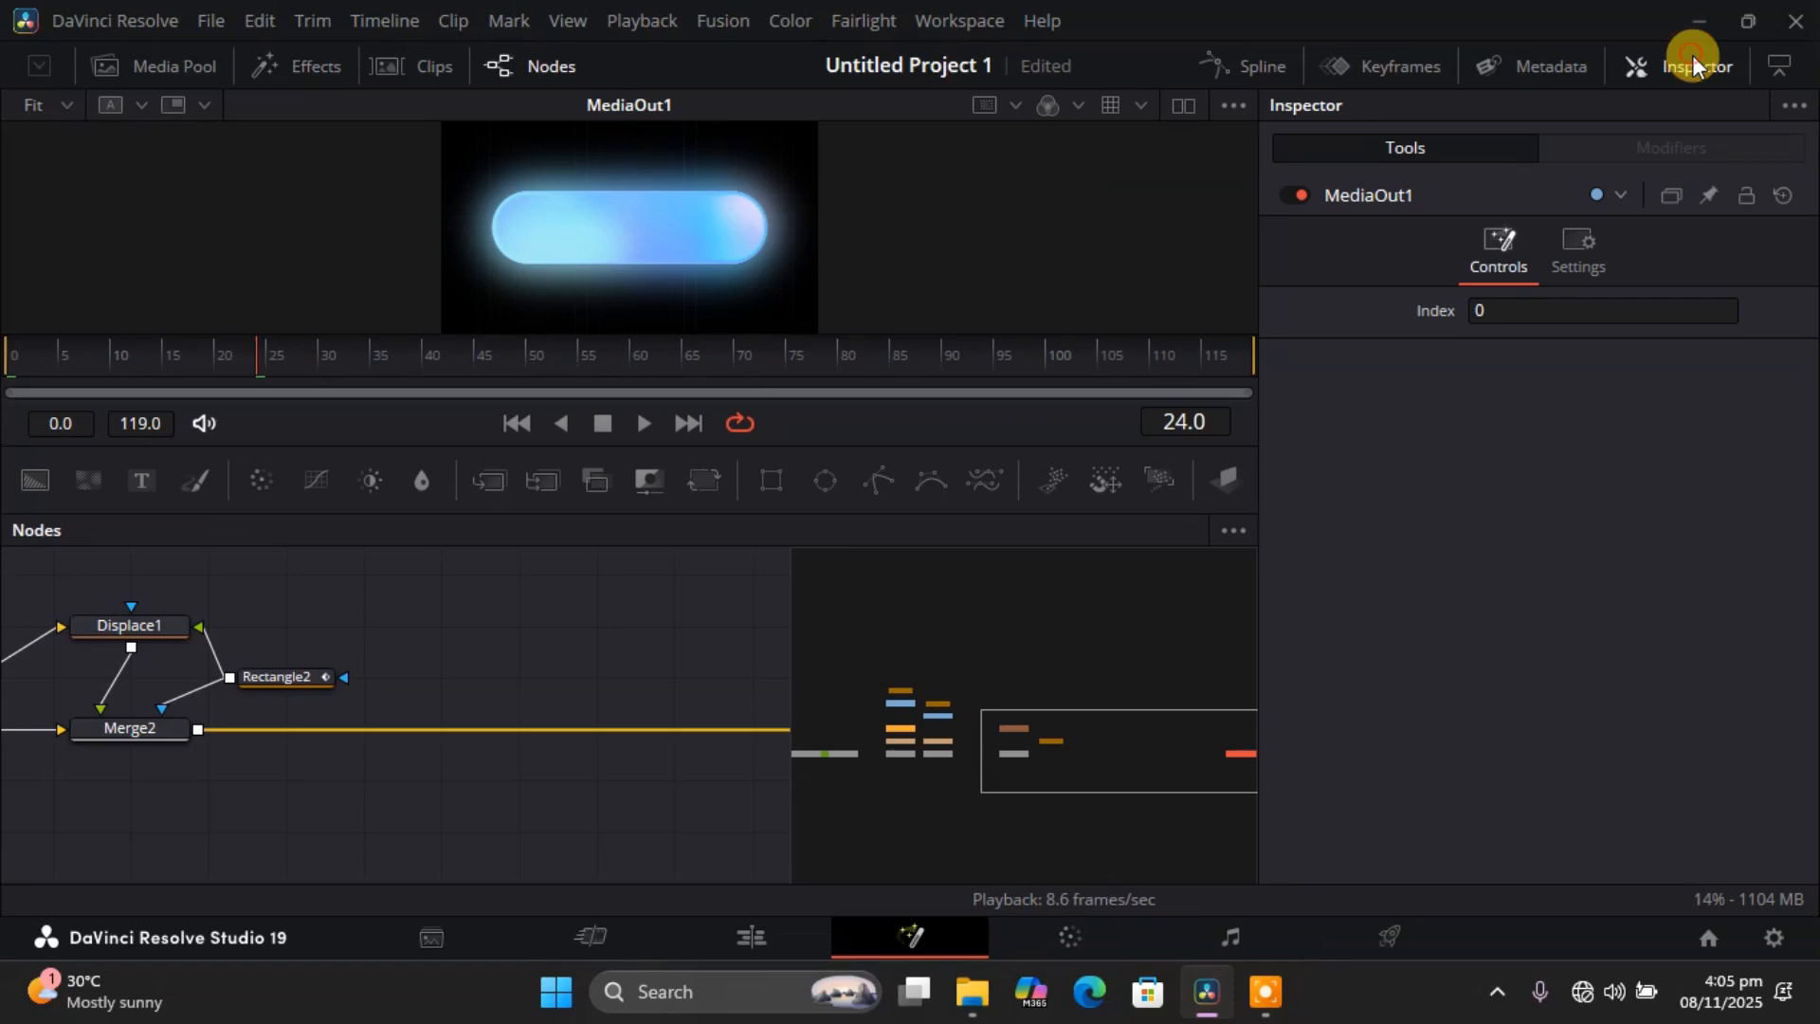
{"action": "left_click", "coordinate": [1691, 63]}
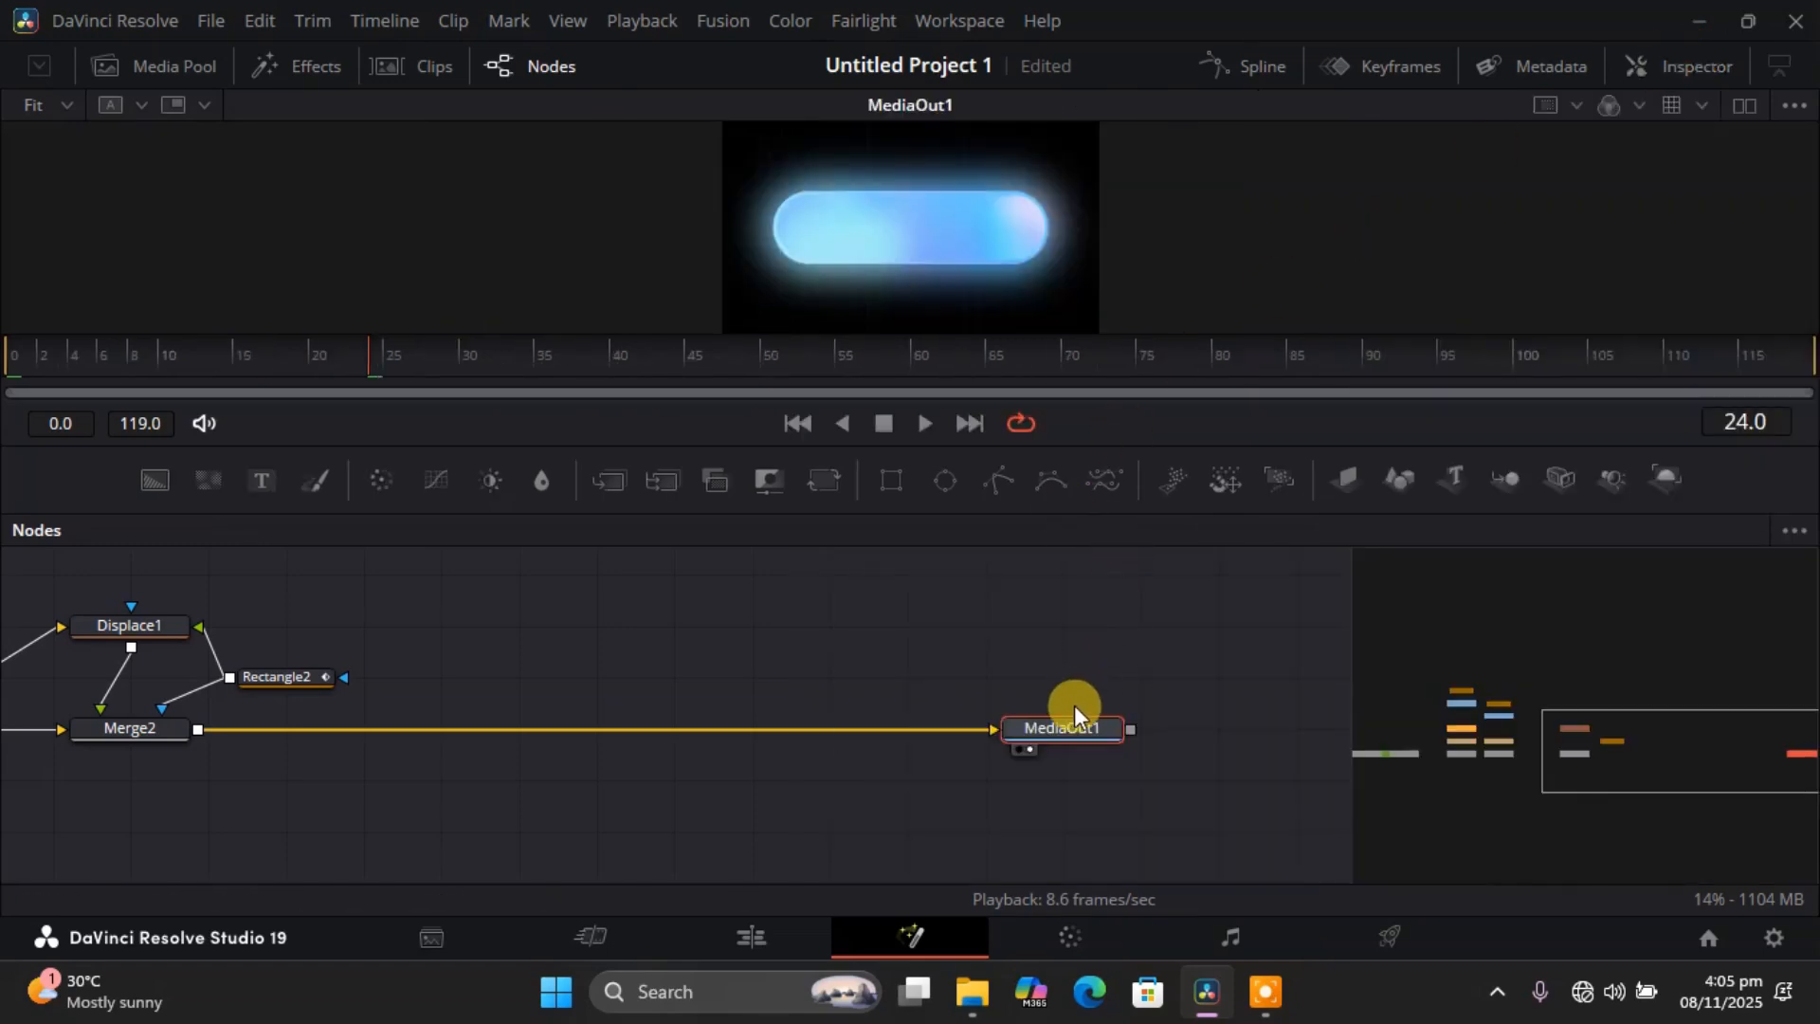
{"action": "left_click_drag", "start_coordinate": [1056, 725], "coordinate": [1134, 724]}
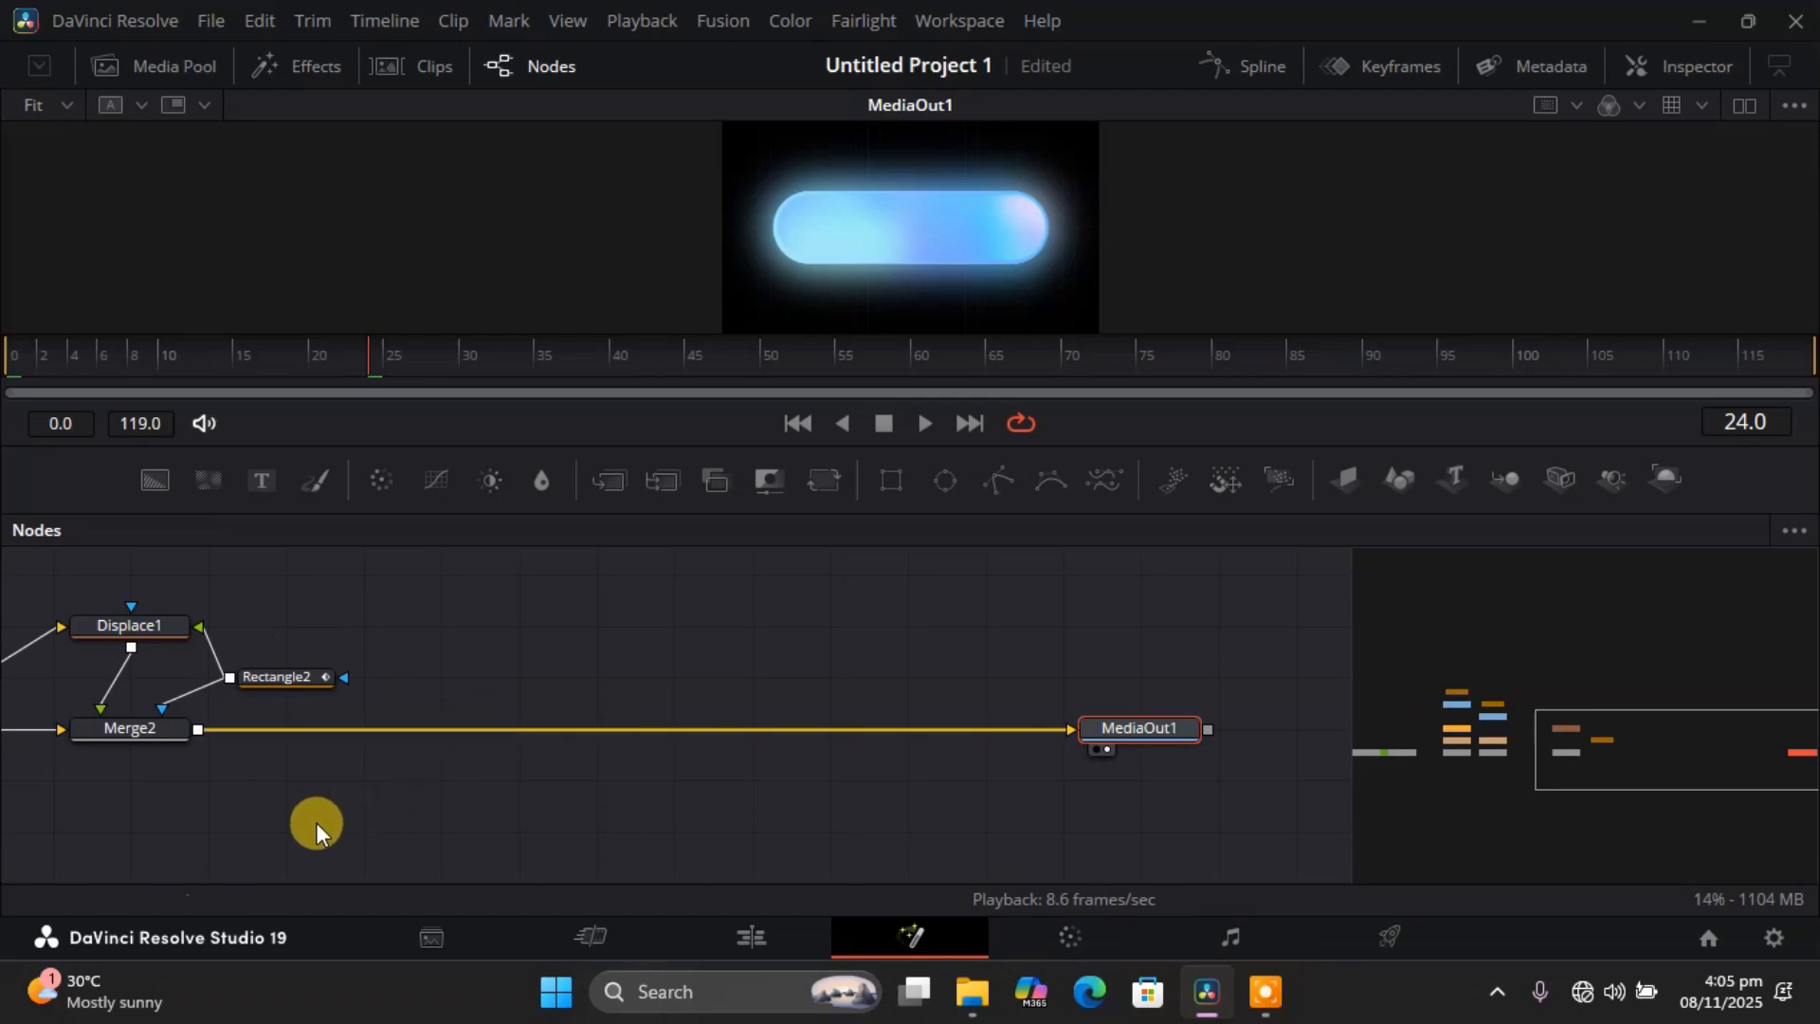
Add a Merge node after Merge2 and position it in line between Merge2 and MediaOut1.
{"action": "left_click_drag", "start_coordinate": [1691, 726], "coordinate": [1665, 738]}
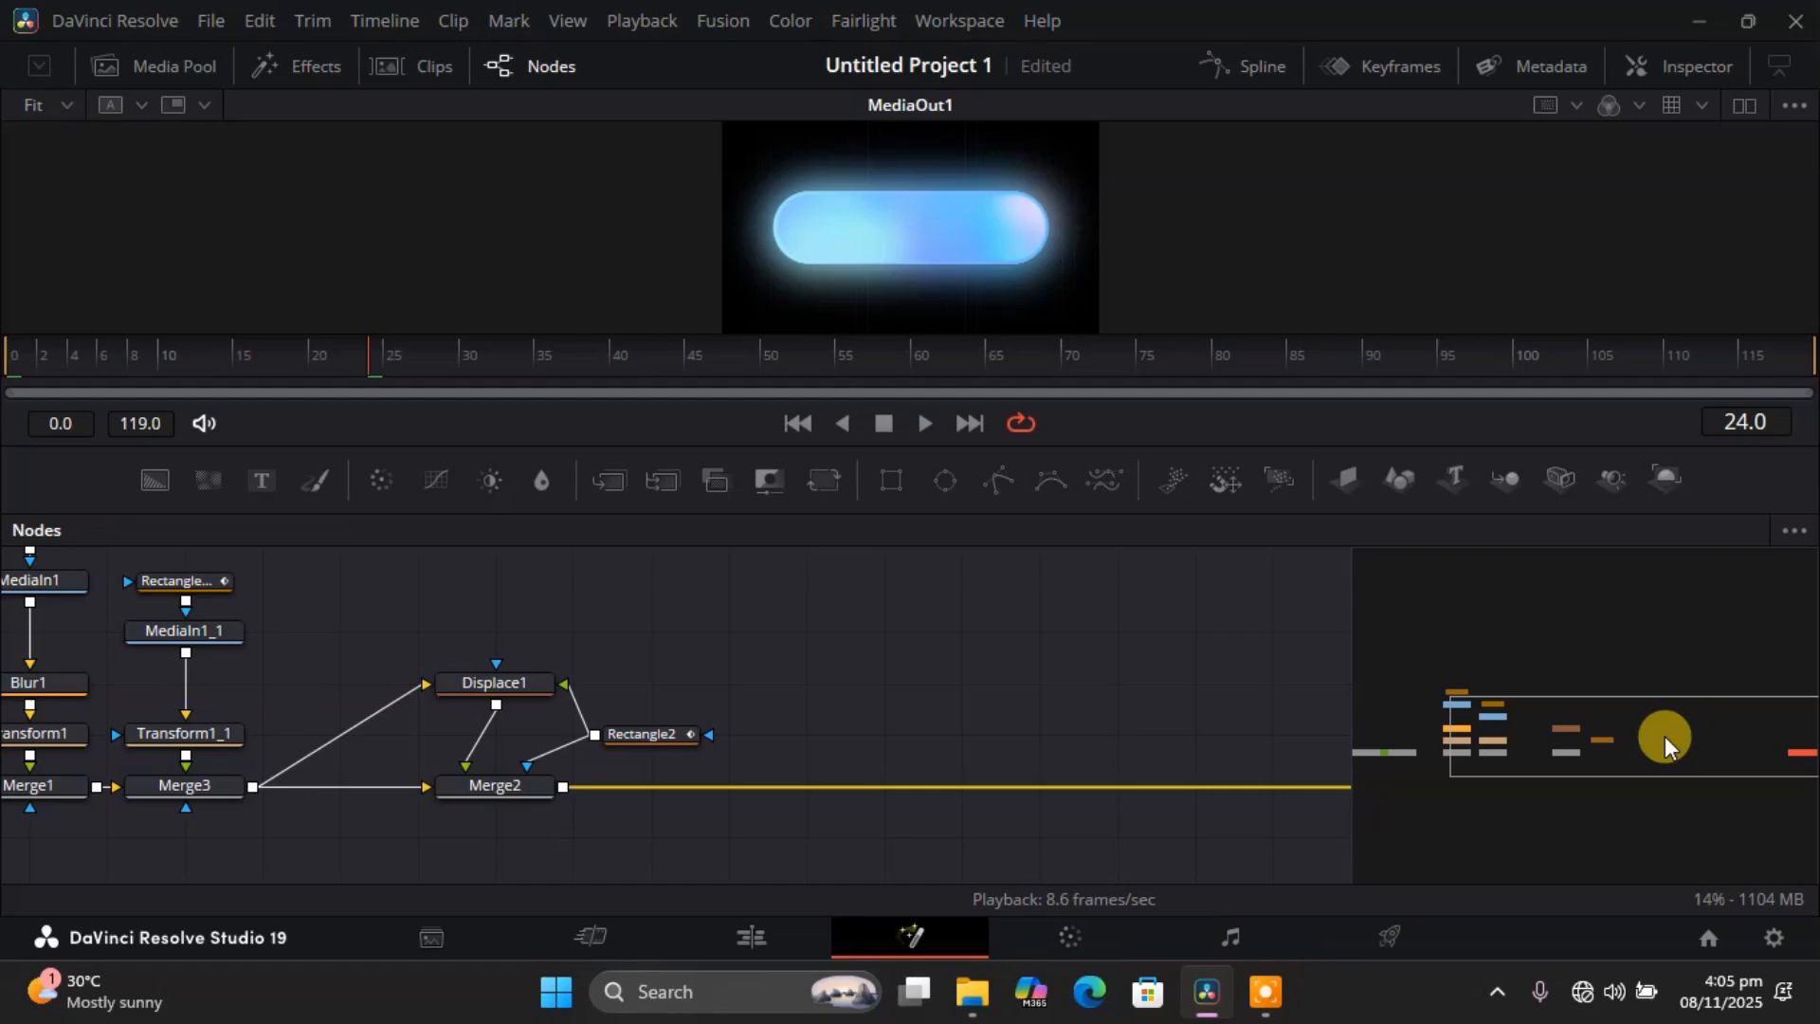
{"action": "left_click", "coordinate": [520, 785]}
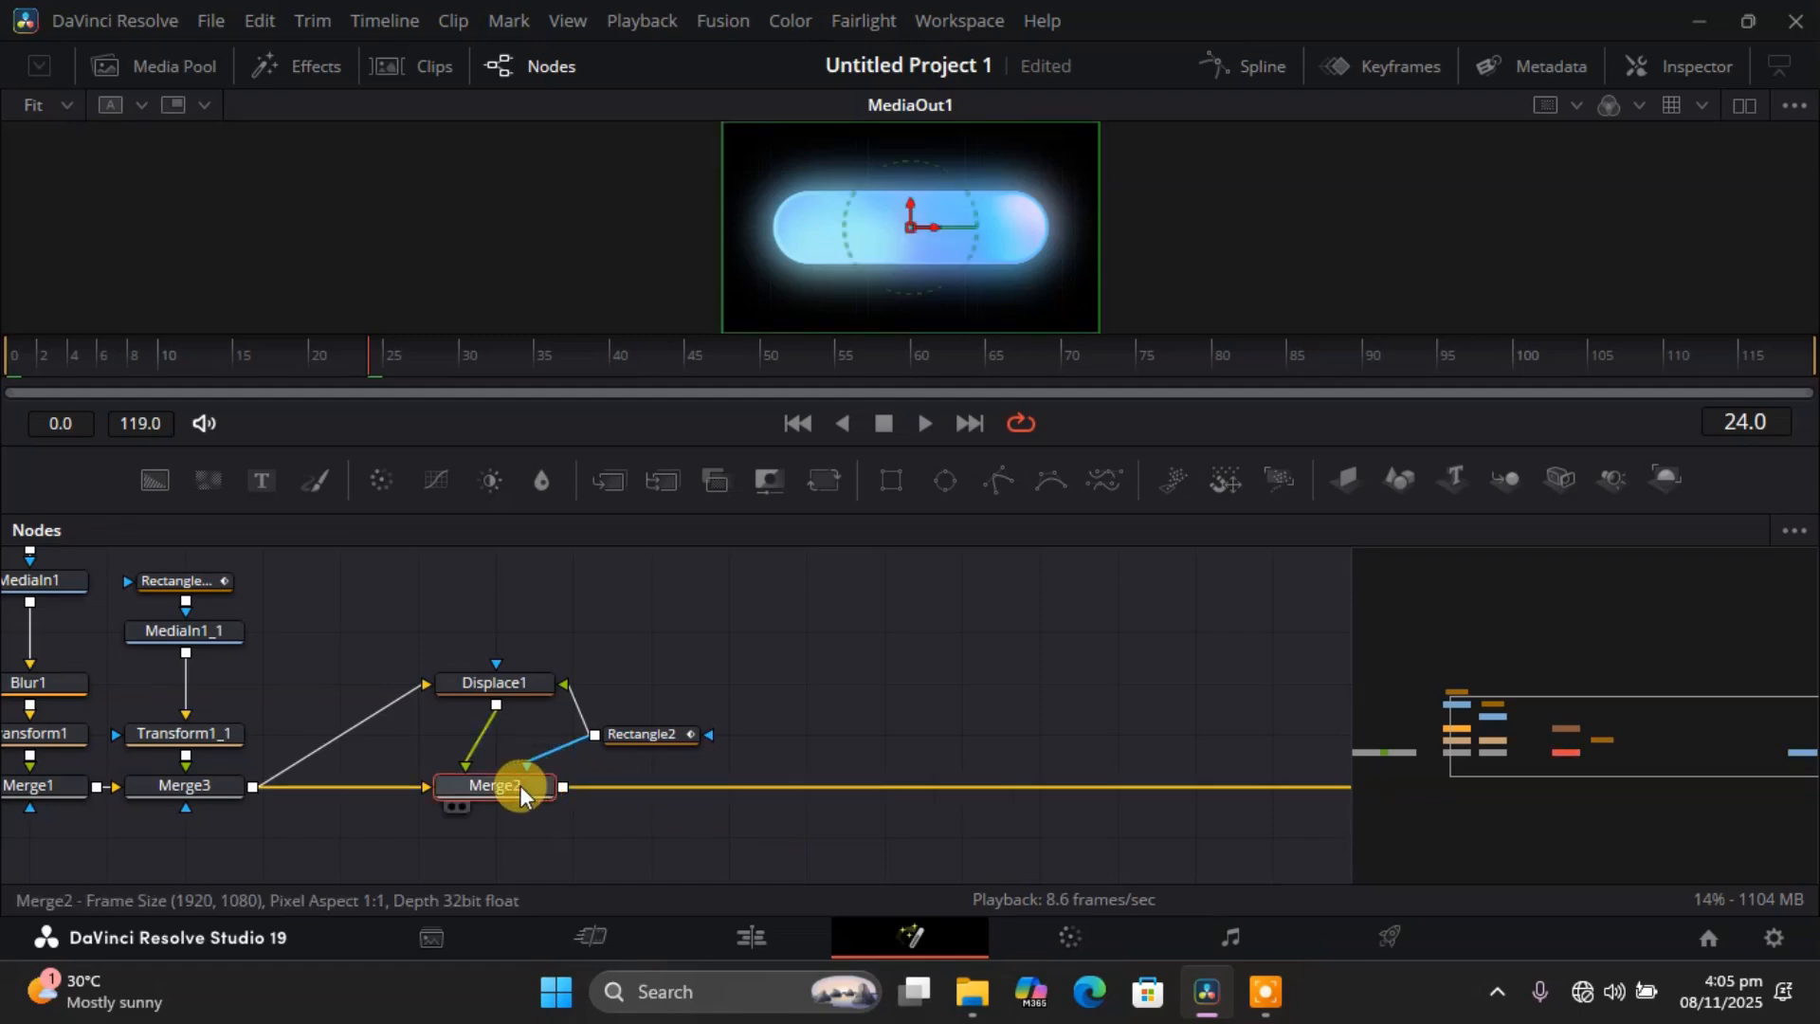
{"action": "key", "text": "shift+space"}
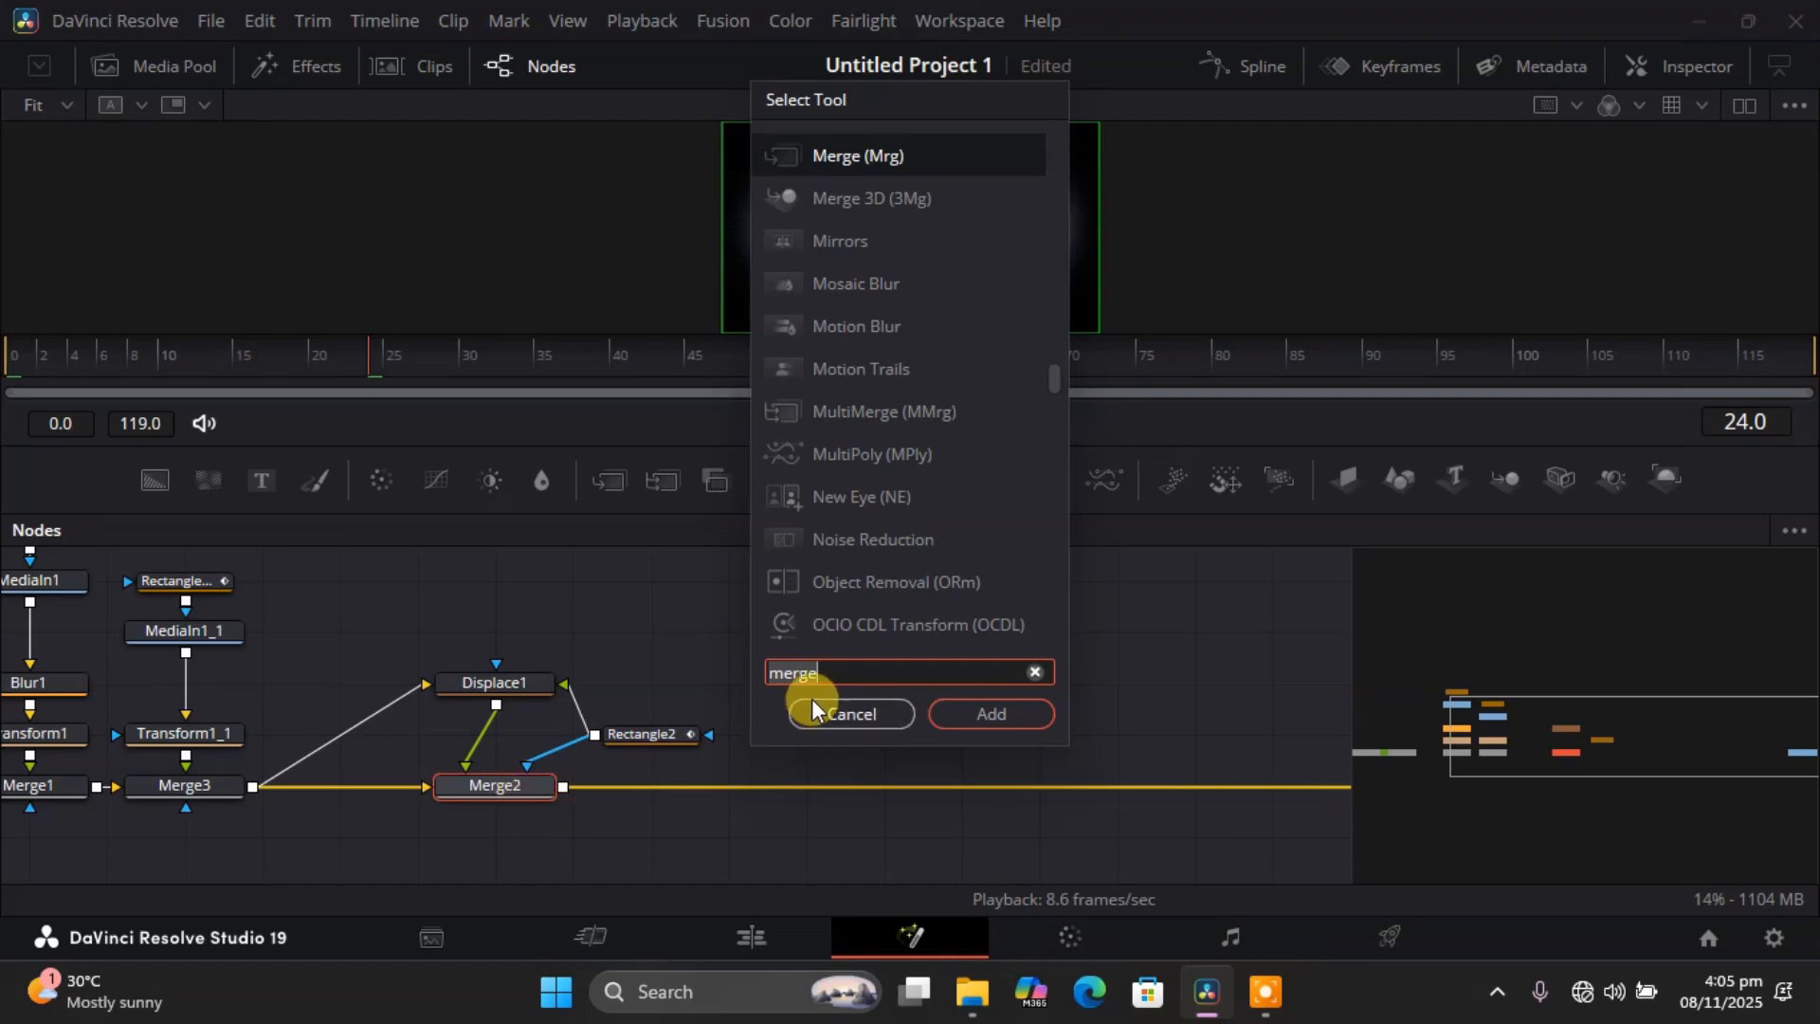
{"action": "left_click", "coordinate": [953, 660]}
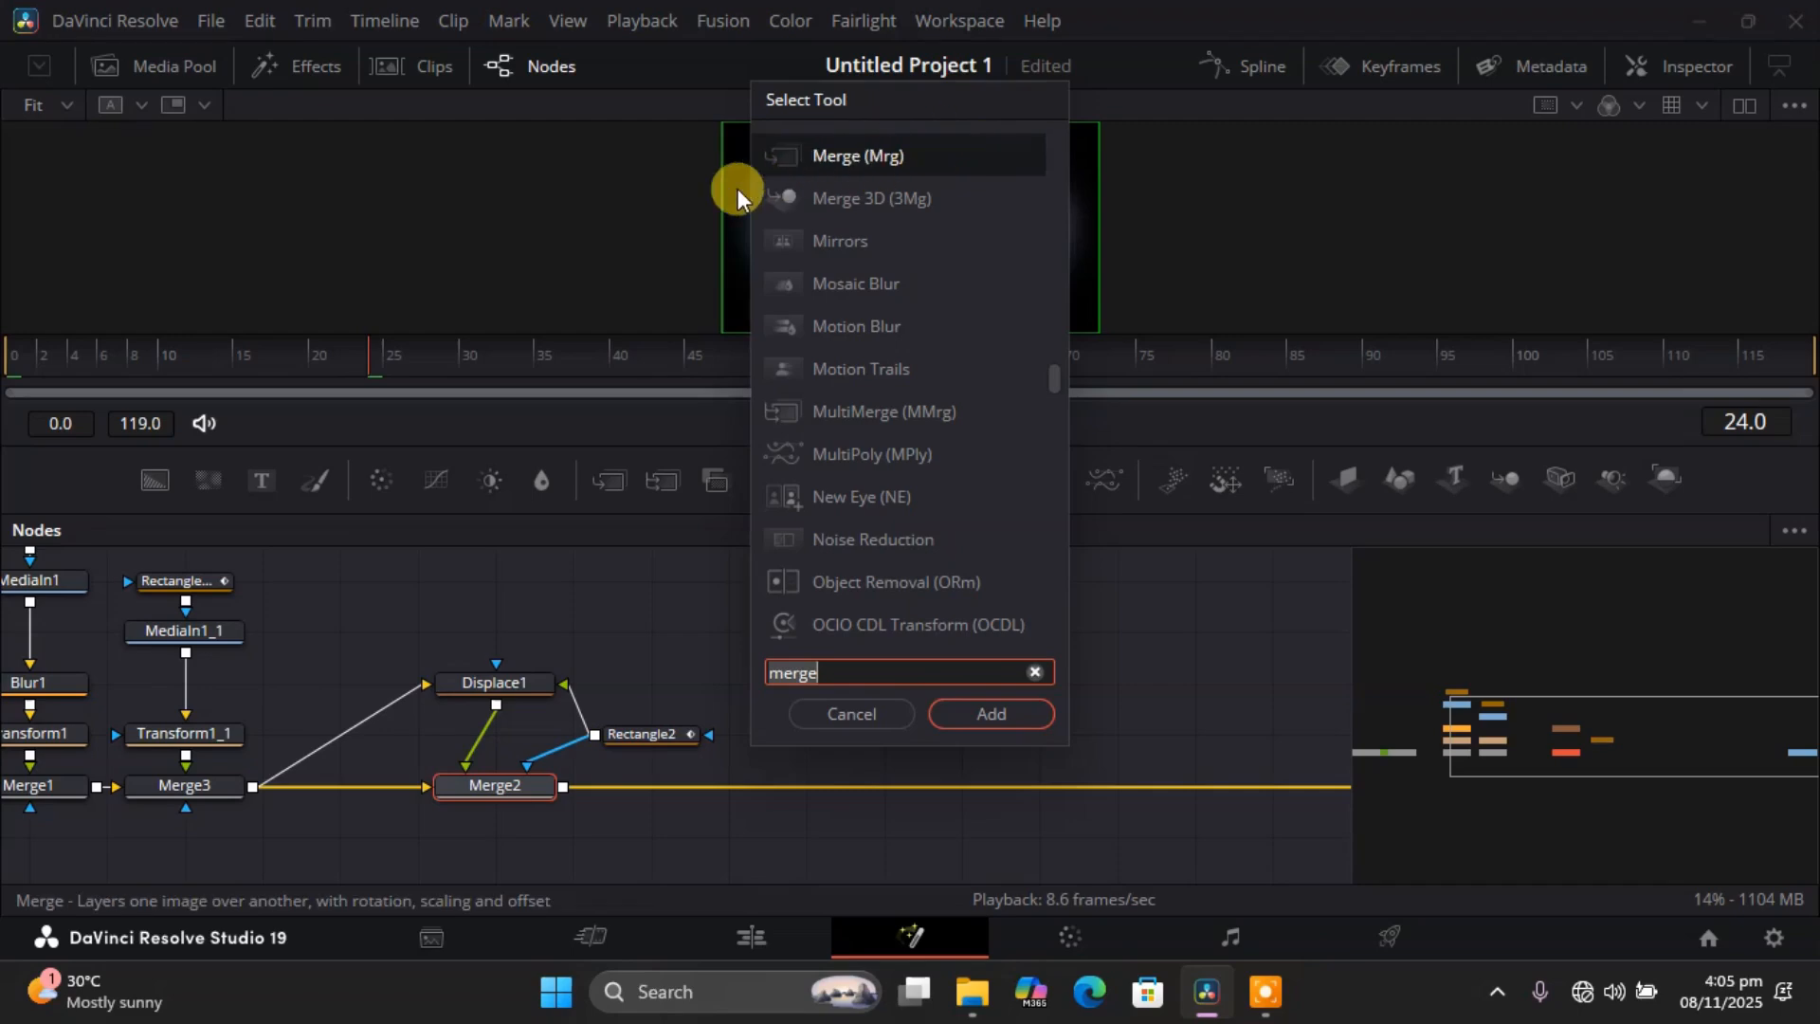
{"action": "left_click", "coordinate": [988, 703]}
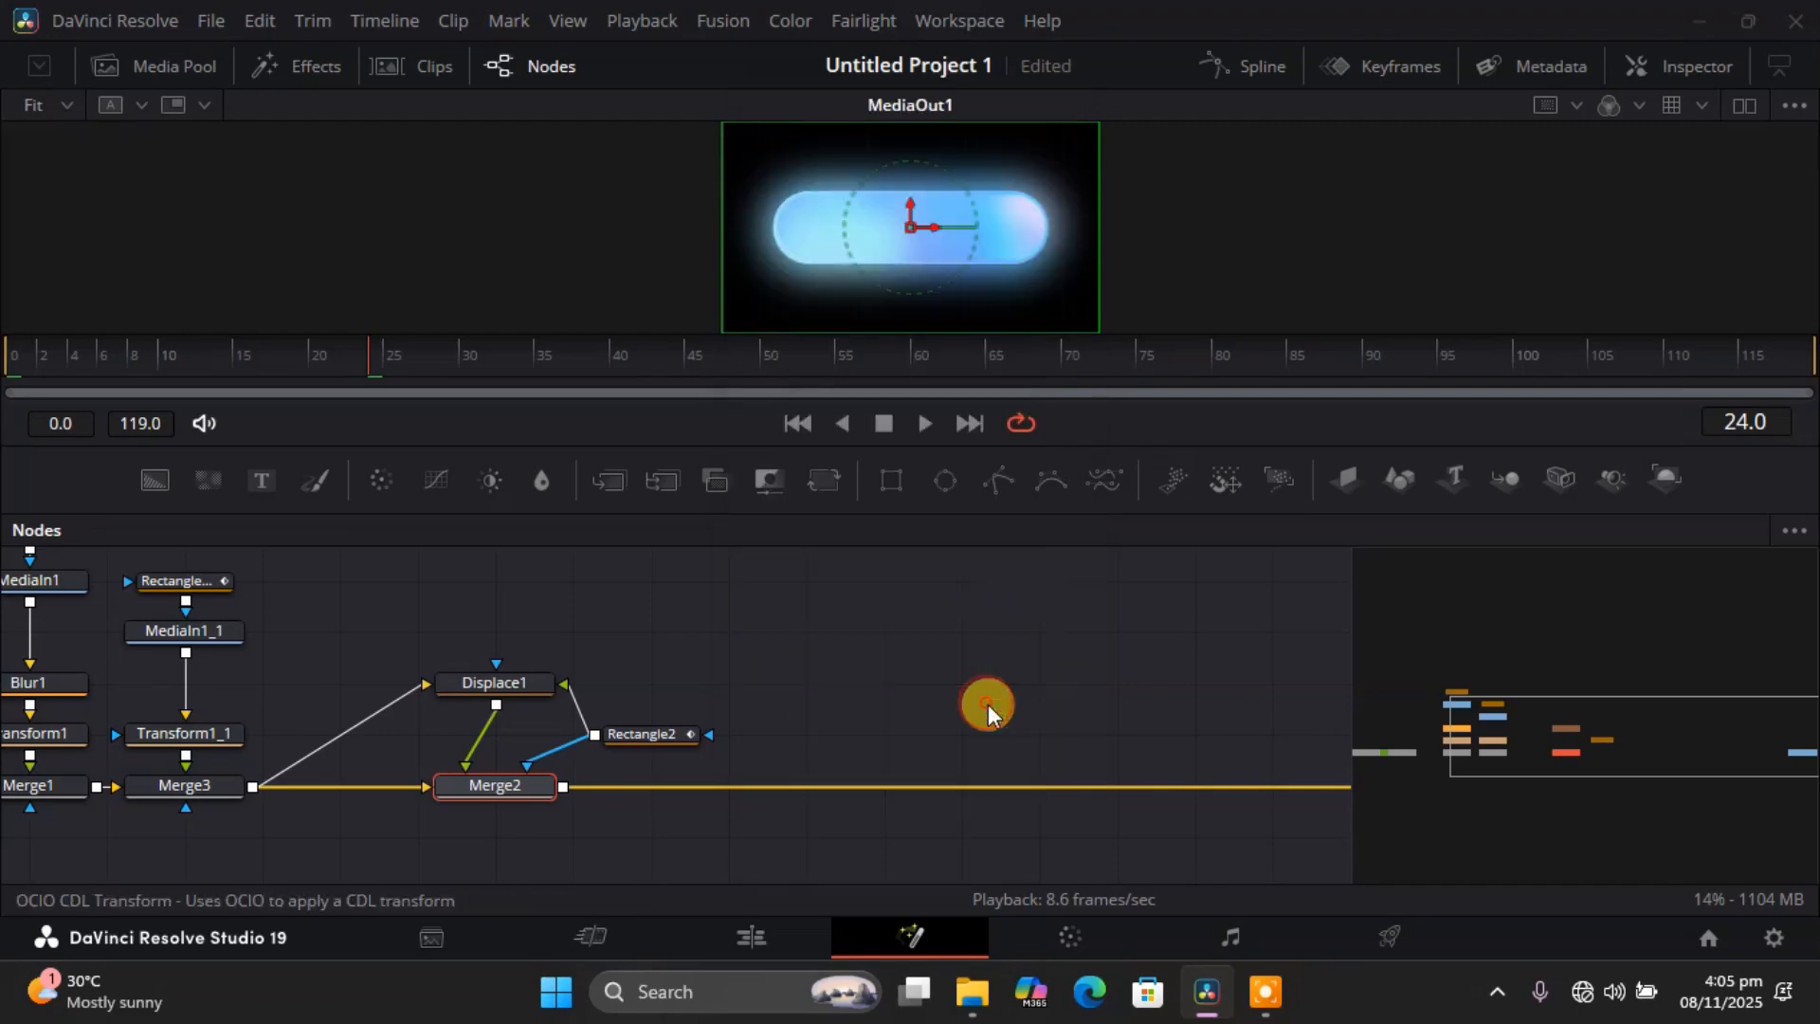
{"action": "left_click_drag", "start_coordinate": [670, 787], "coordinate": [810, 791]}
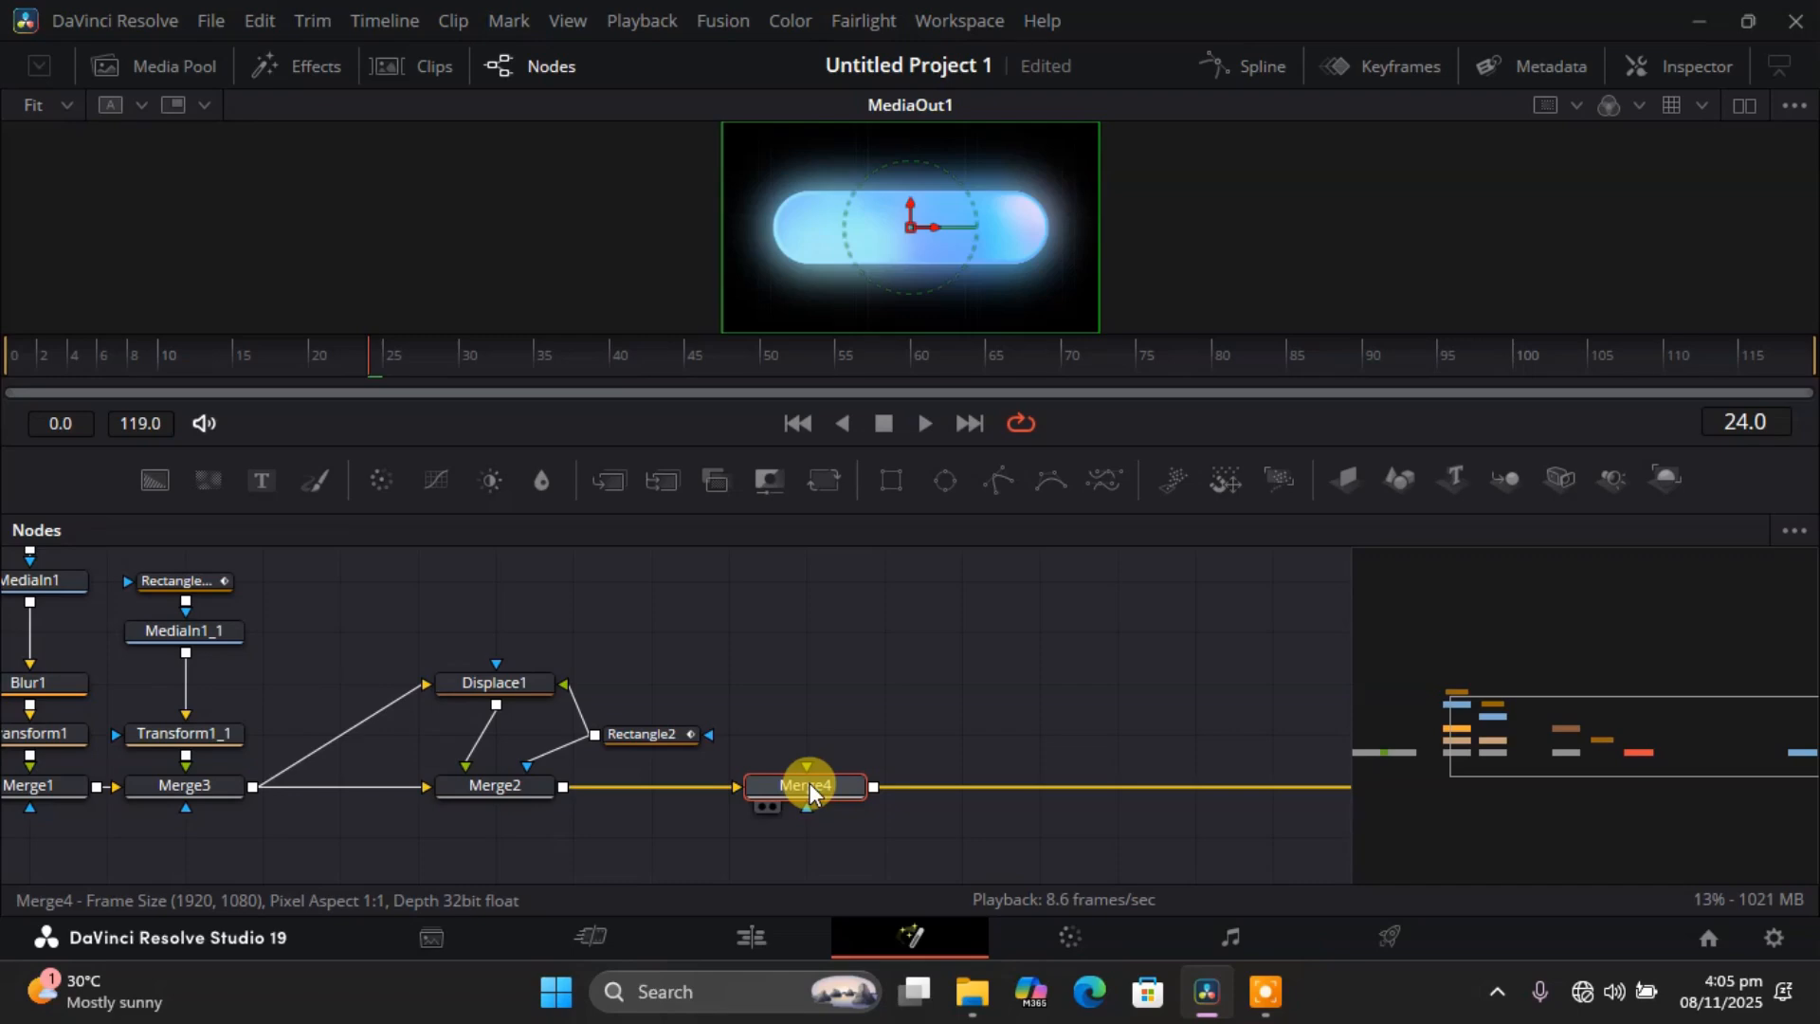
Add a Text+ node directly above Merge4 and connect its output to Merge4 as the foreground.
{"action": "left_click", "coordinate": [857, 697]}
{"action": "key", "text": "shift+space"}
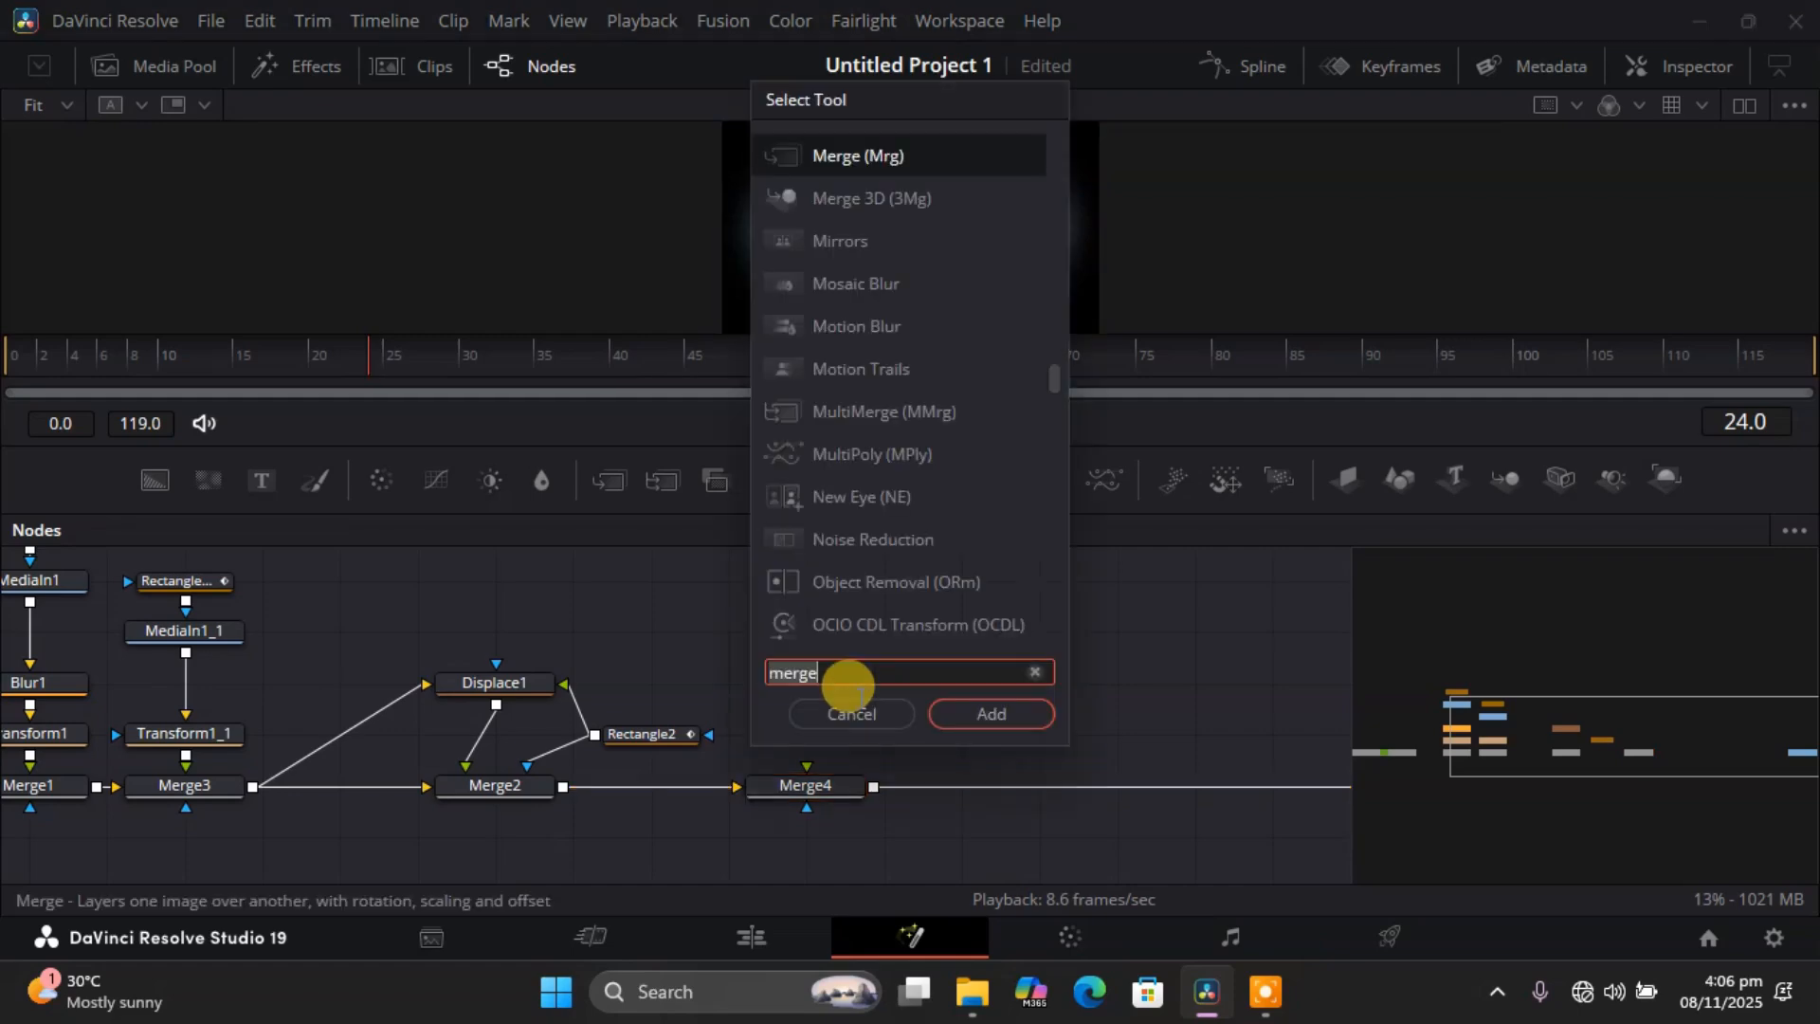
{"action": "key", "text": "BackSpace"}
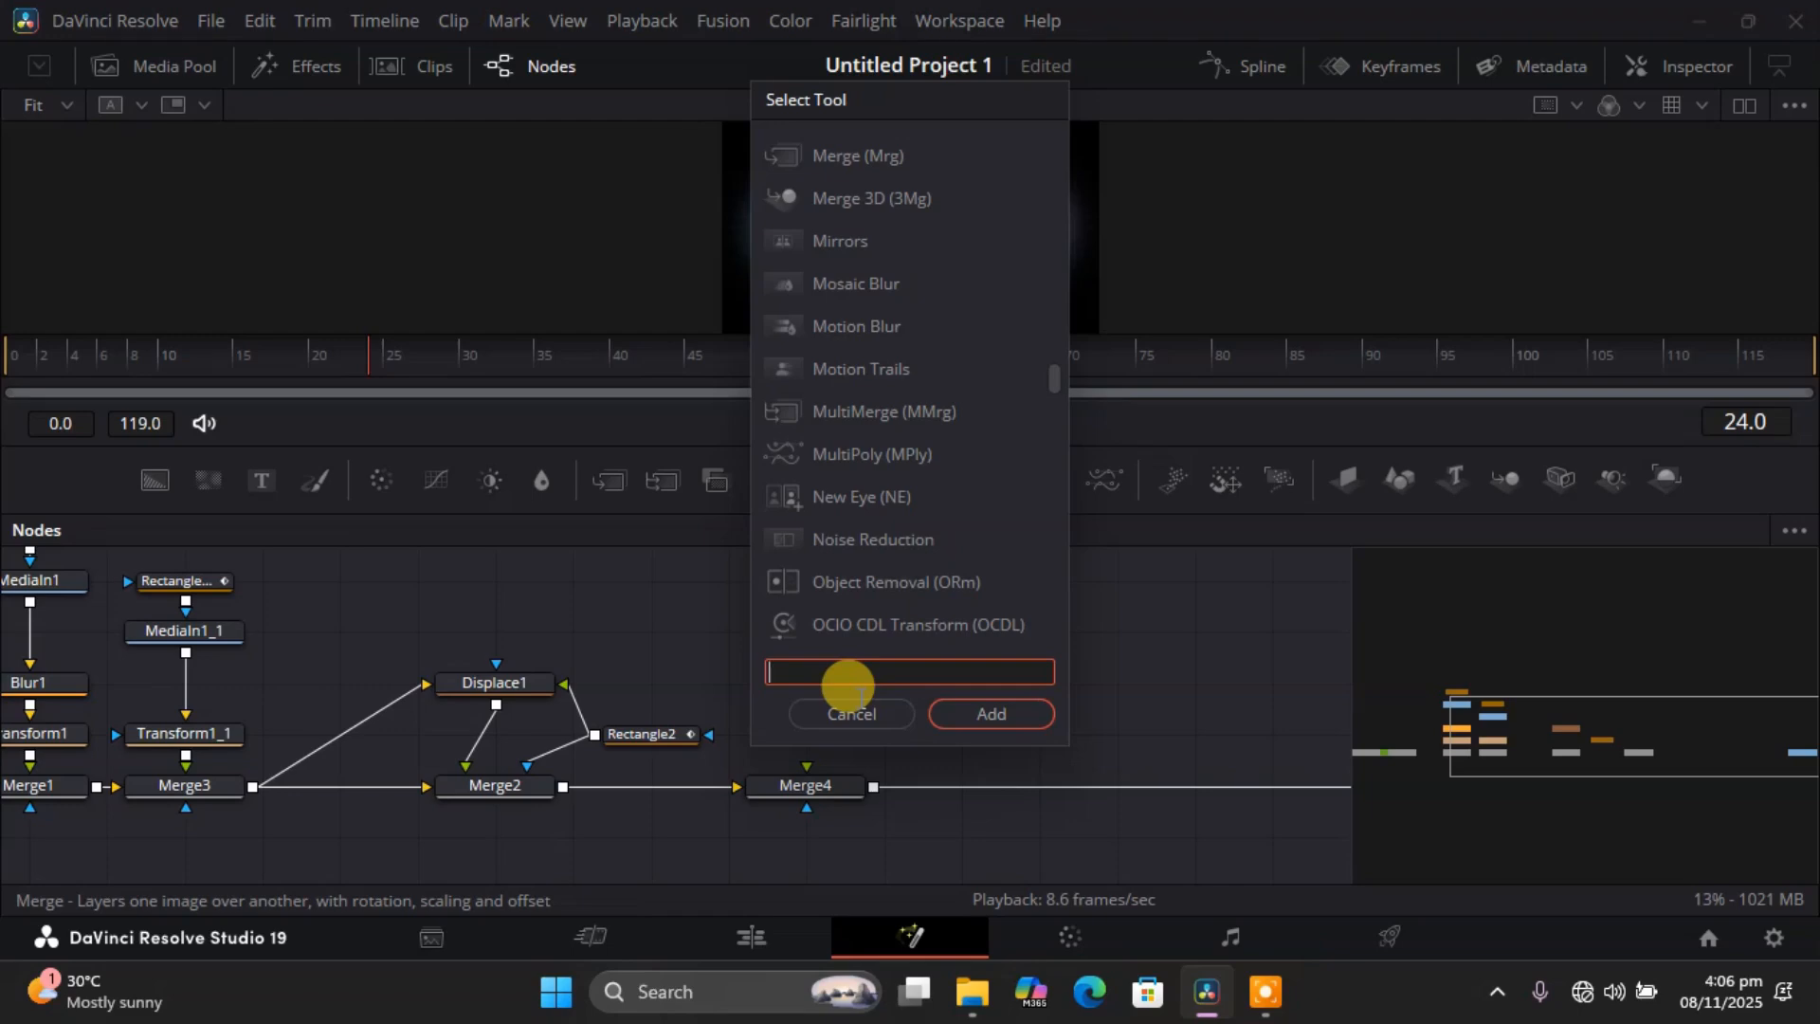
{"action": "type", "text": "tex"}
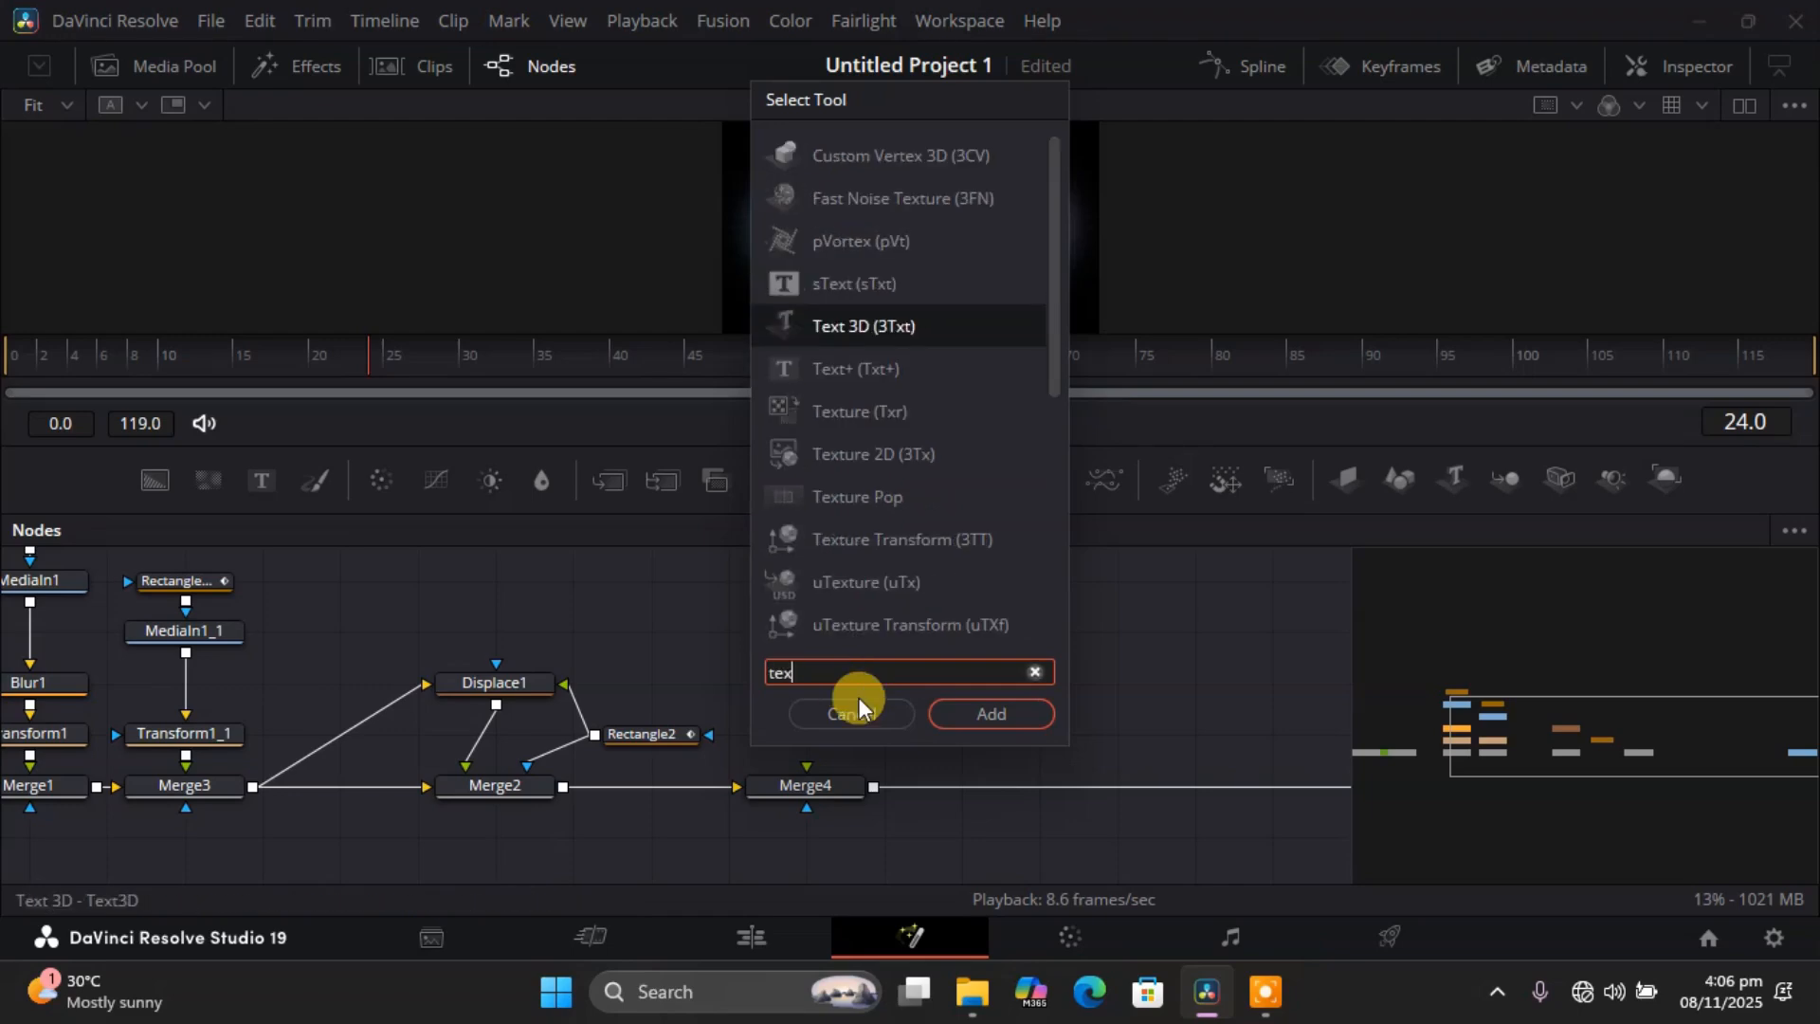
{"action": "type", "text": "t"}
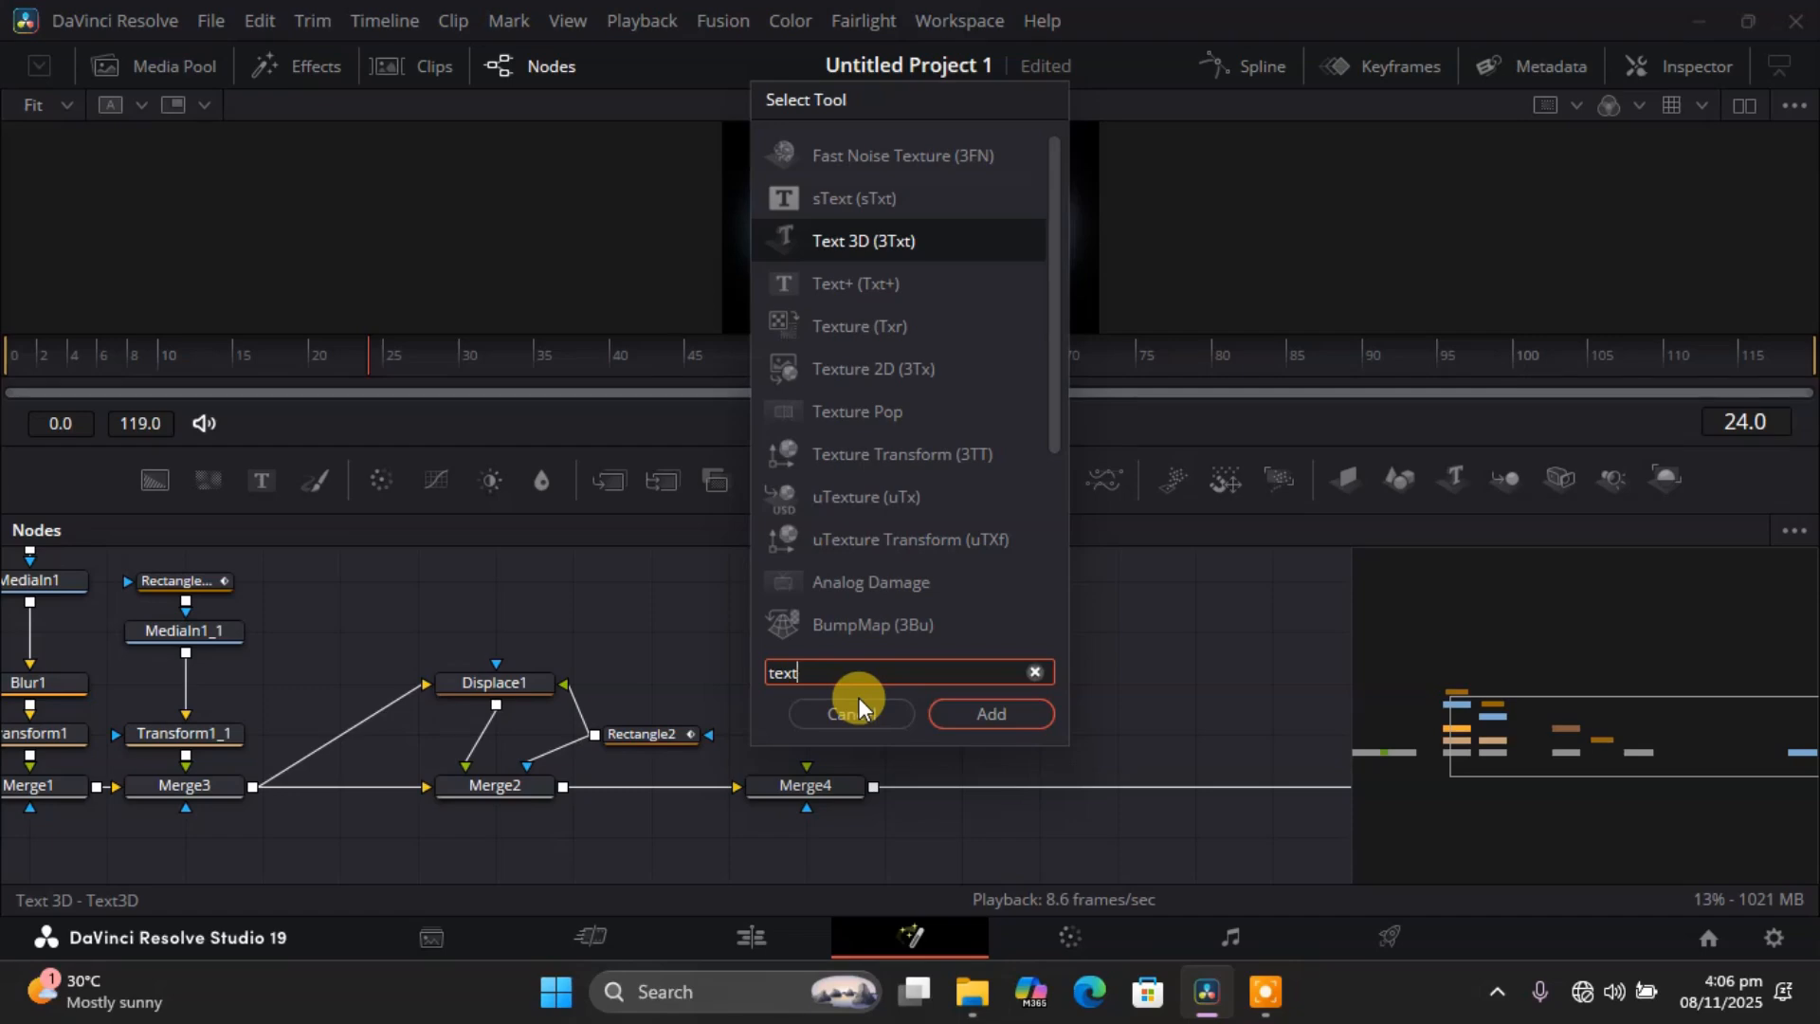
{"action": "left_click", "coordinate": [952, 269]}
{"action": "key", "text": "Return"}
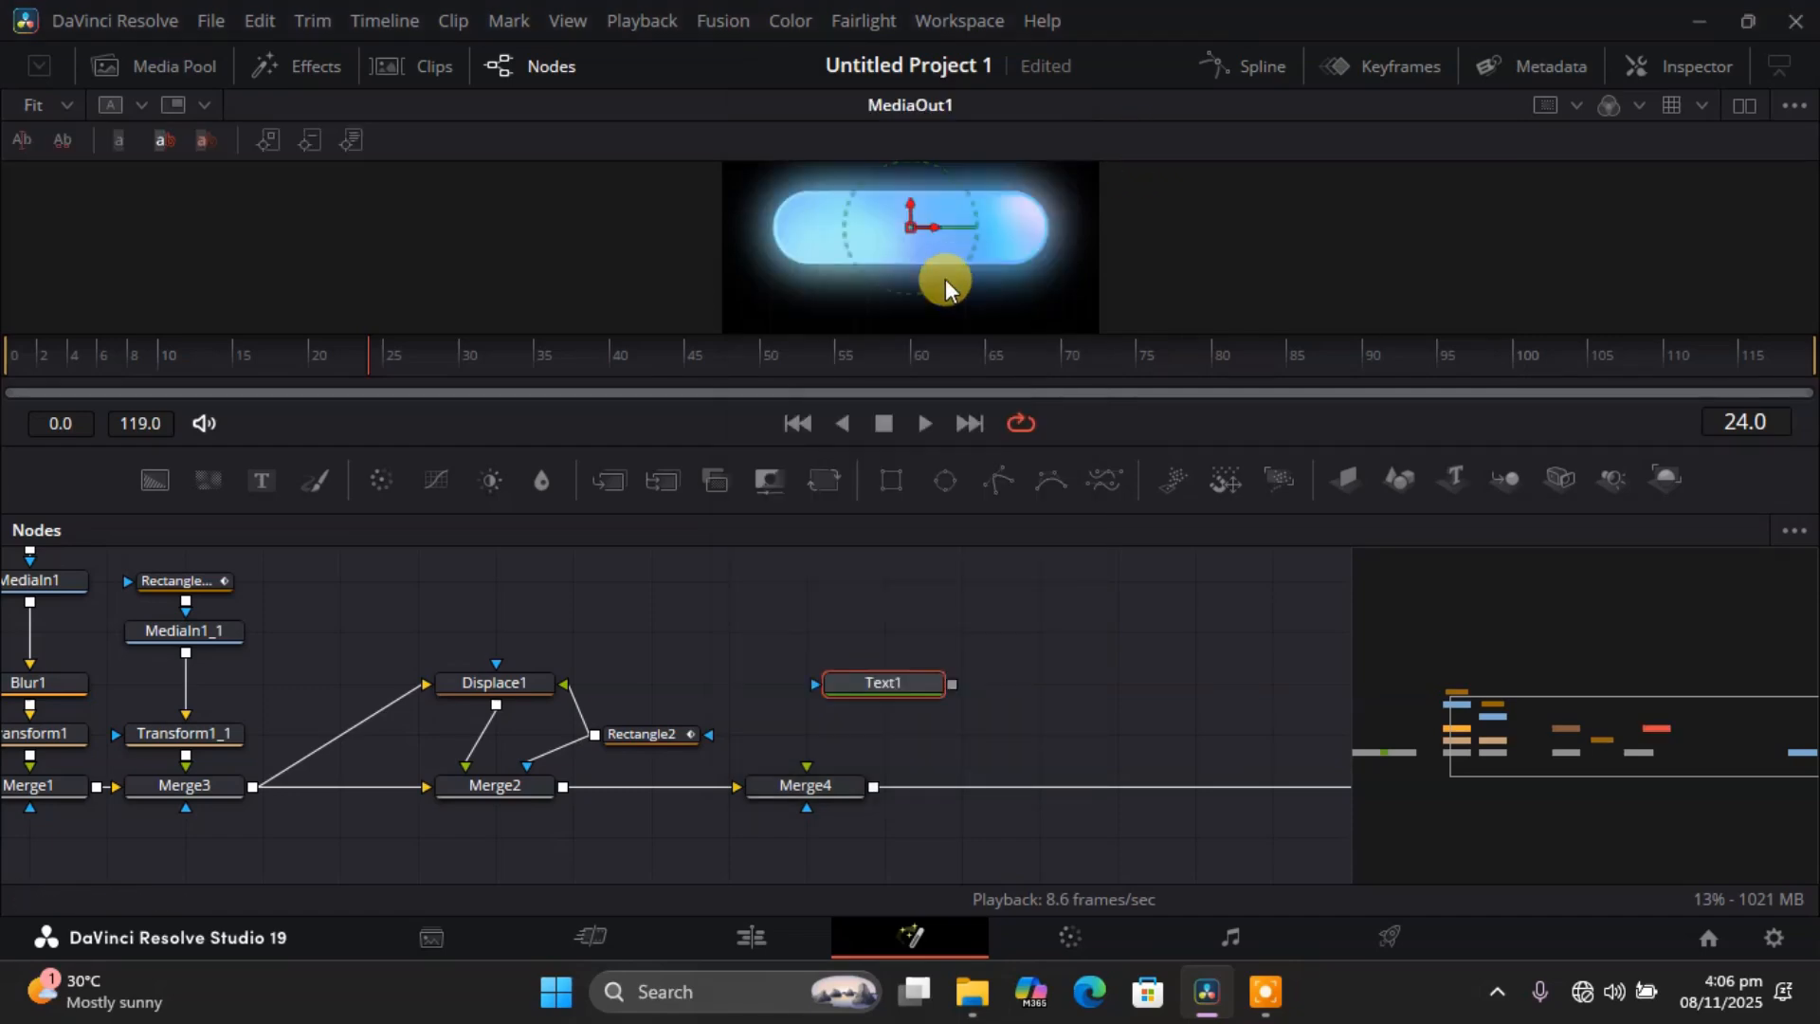
{"action": "left_click_drag", "start_coordinate": [885, 683], "coordinate": [830, 685]}
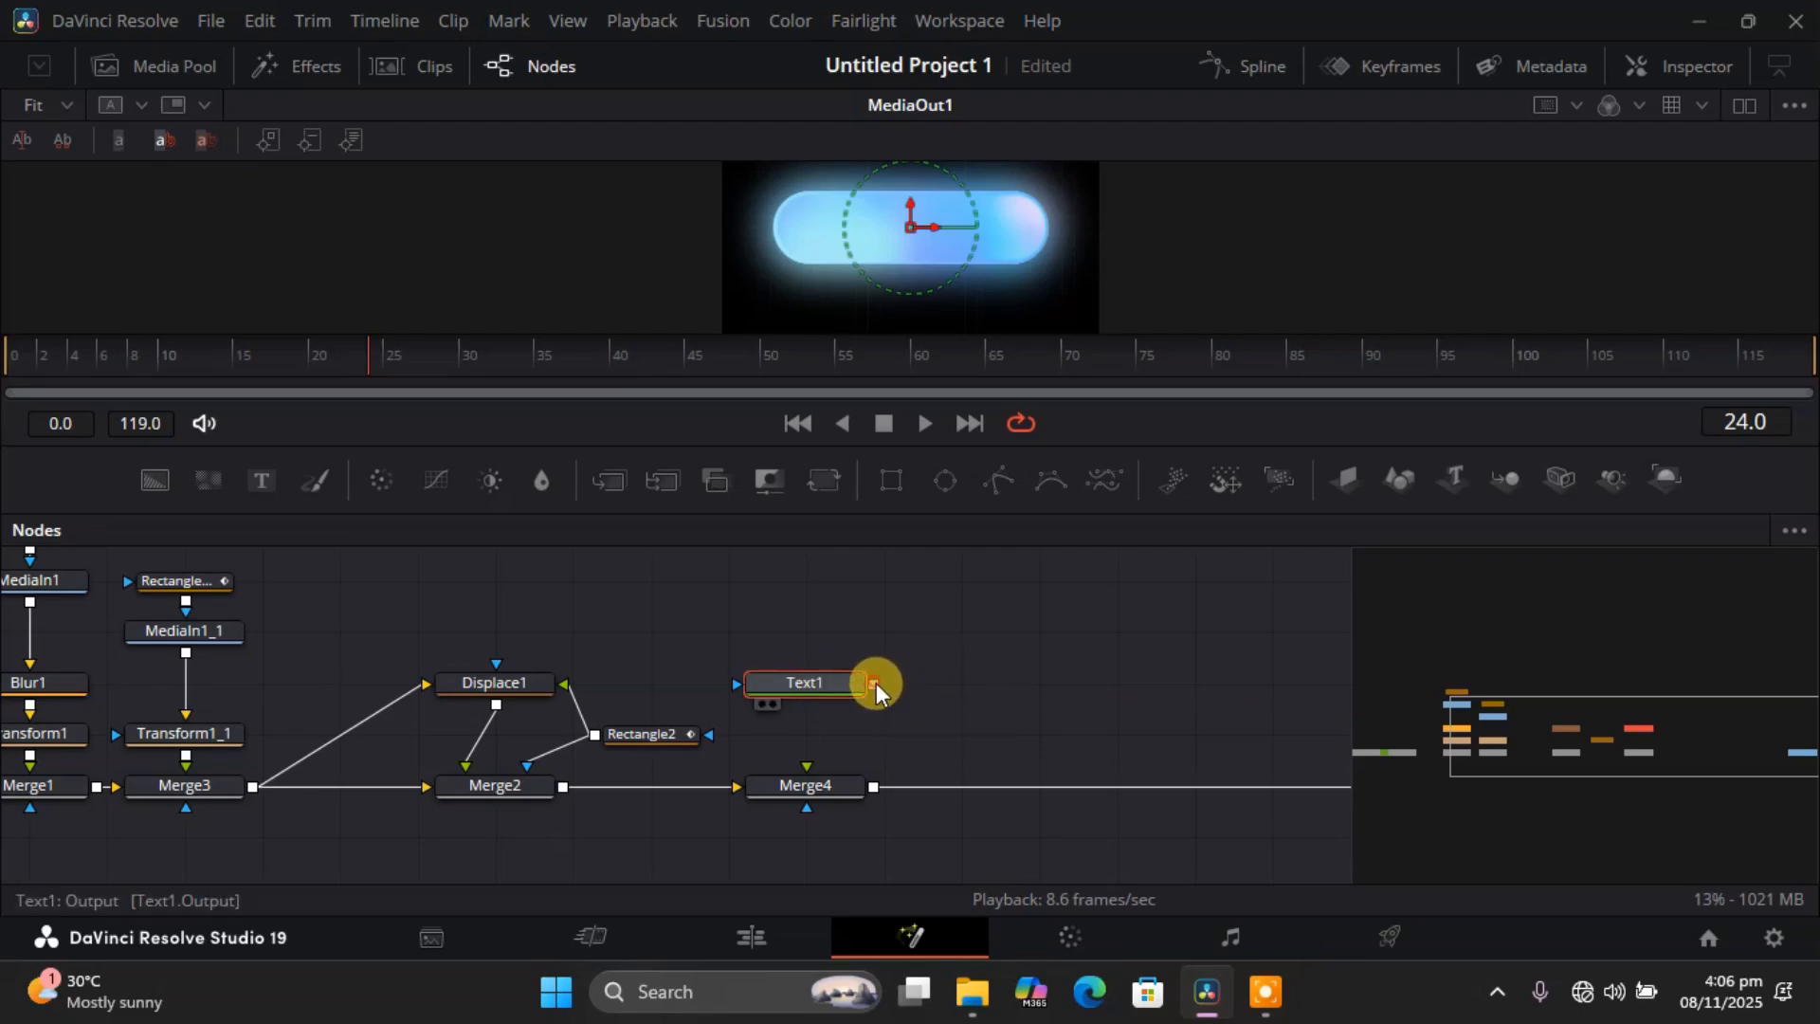
{"action": "left_click_drag", "start_coordinate": [873, 683], "coordinate": [810, 785]}
Show the Inspector for Text1 and enter "Subscribe" as its text.
{"action": "left_click", "coordinate": [833, 690]}
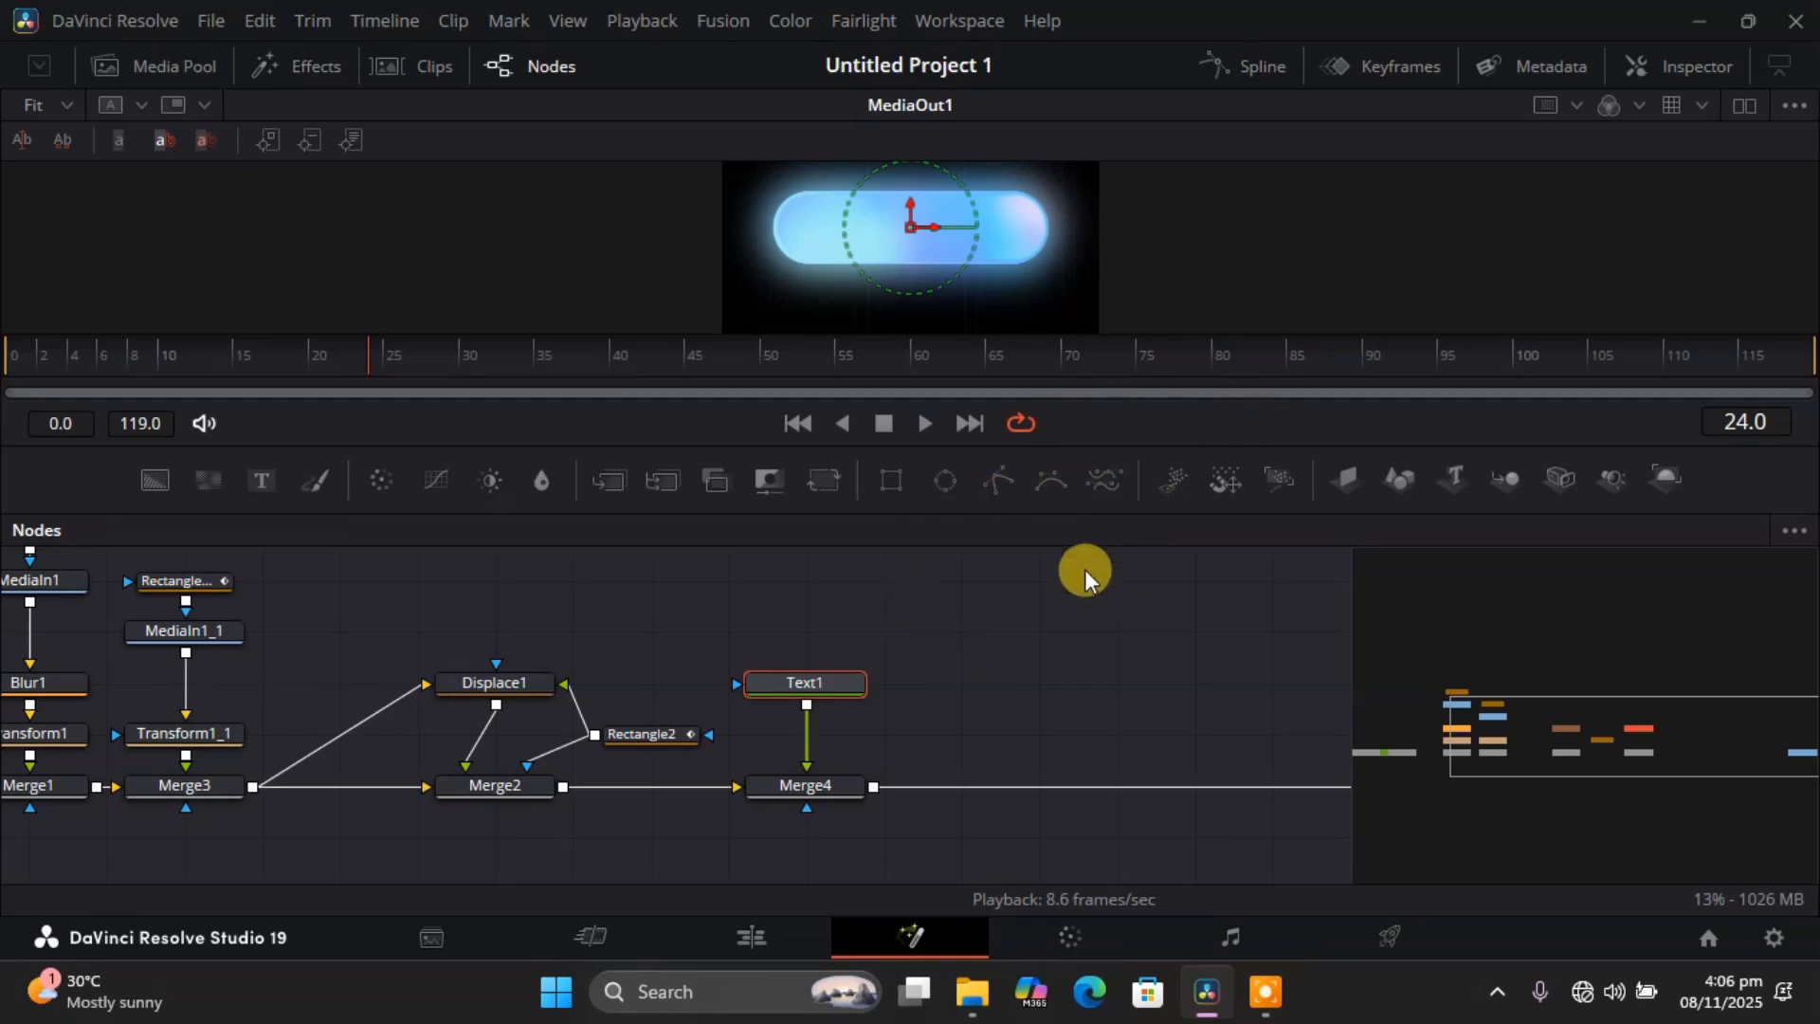
{"action": "left_click", "coordinate": [1678, 55]}
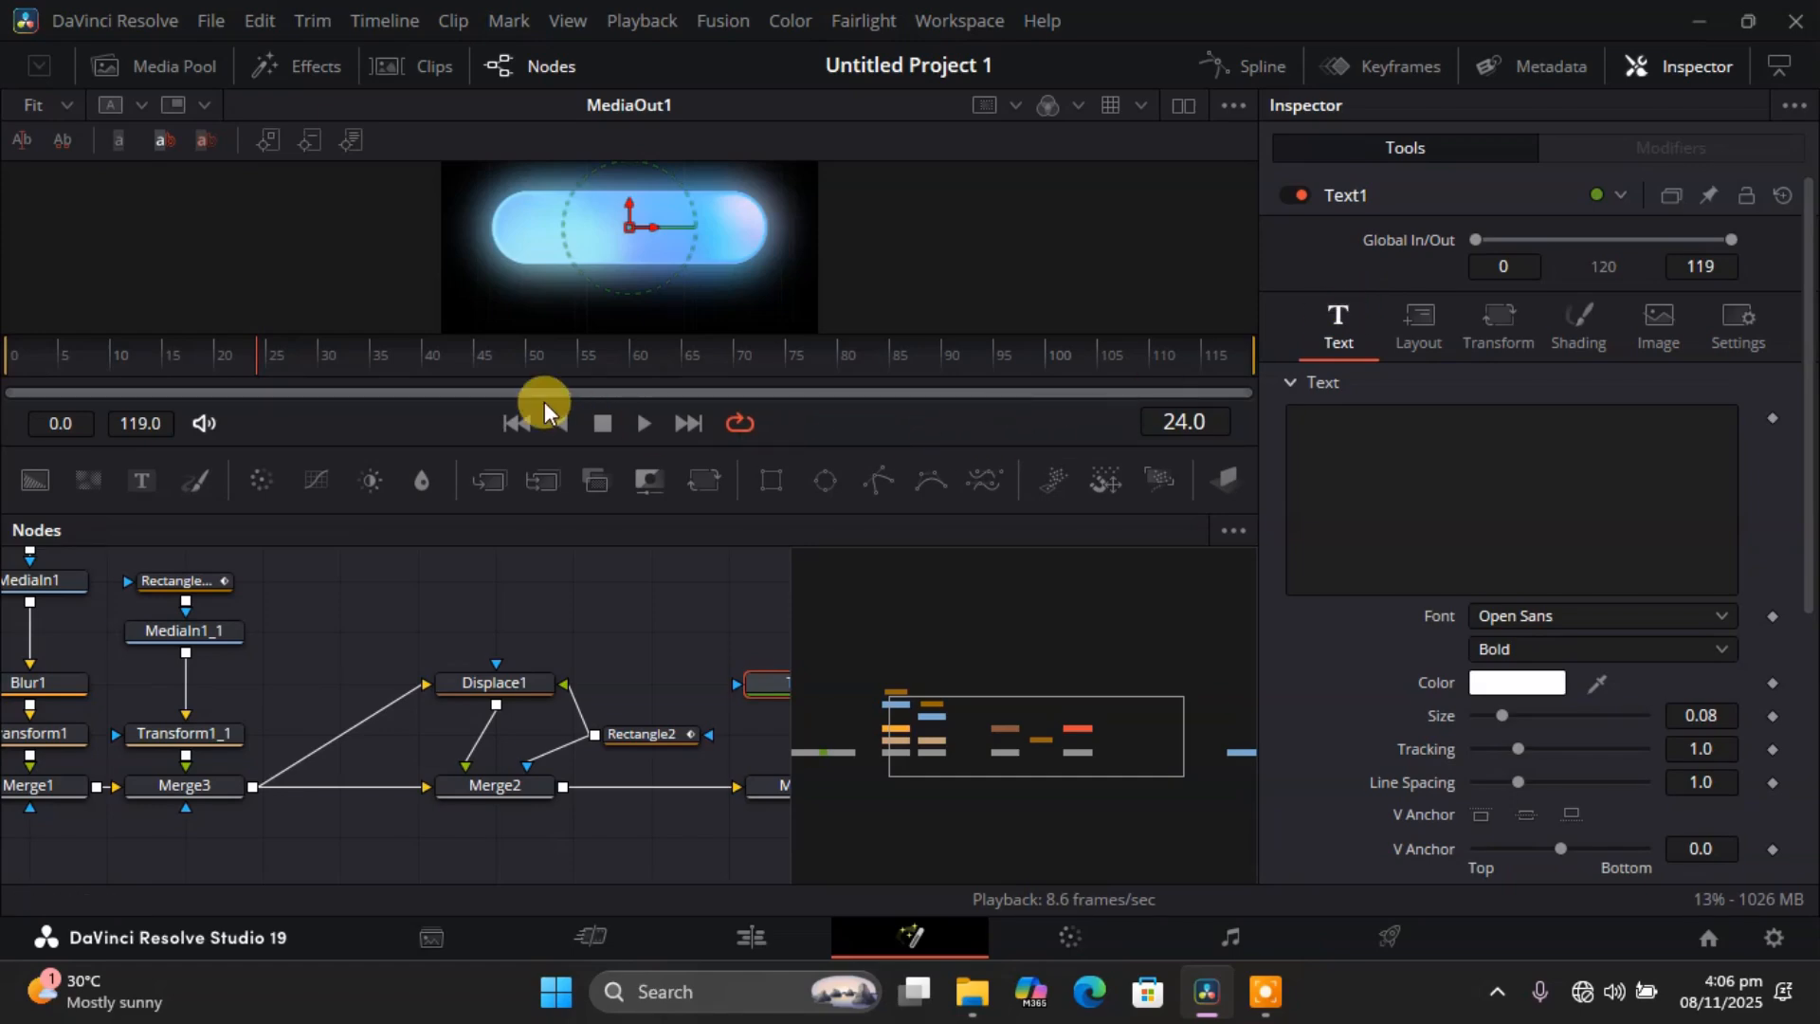
{"action": "left_click_drag", "start_coordinate": [976, 749], "coordinate": [1126, 743]}
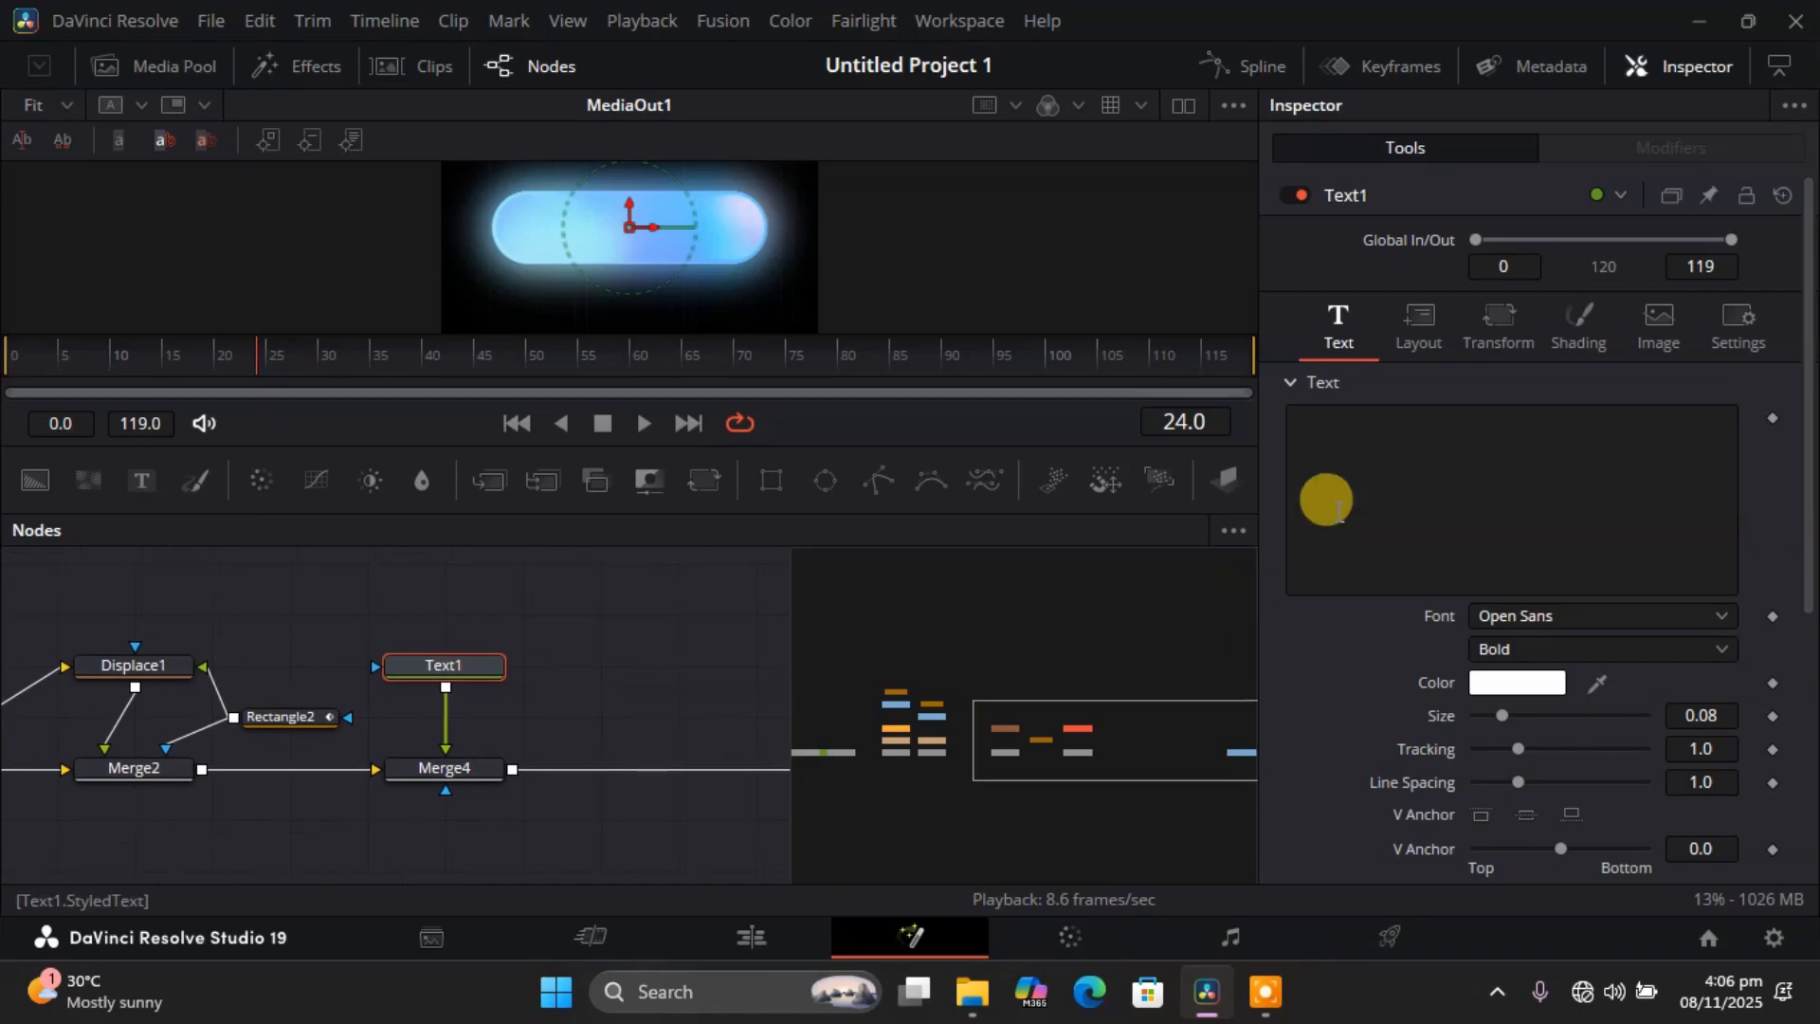
{"action": "left_click", "coordinate": [1358, 477]}
{"action": "type", "text": "S"}
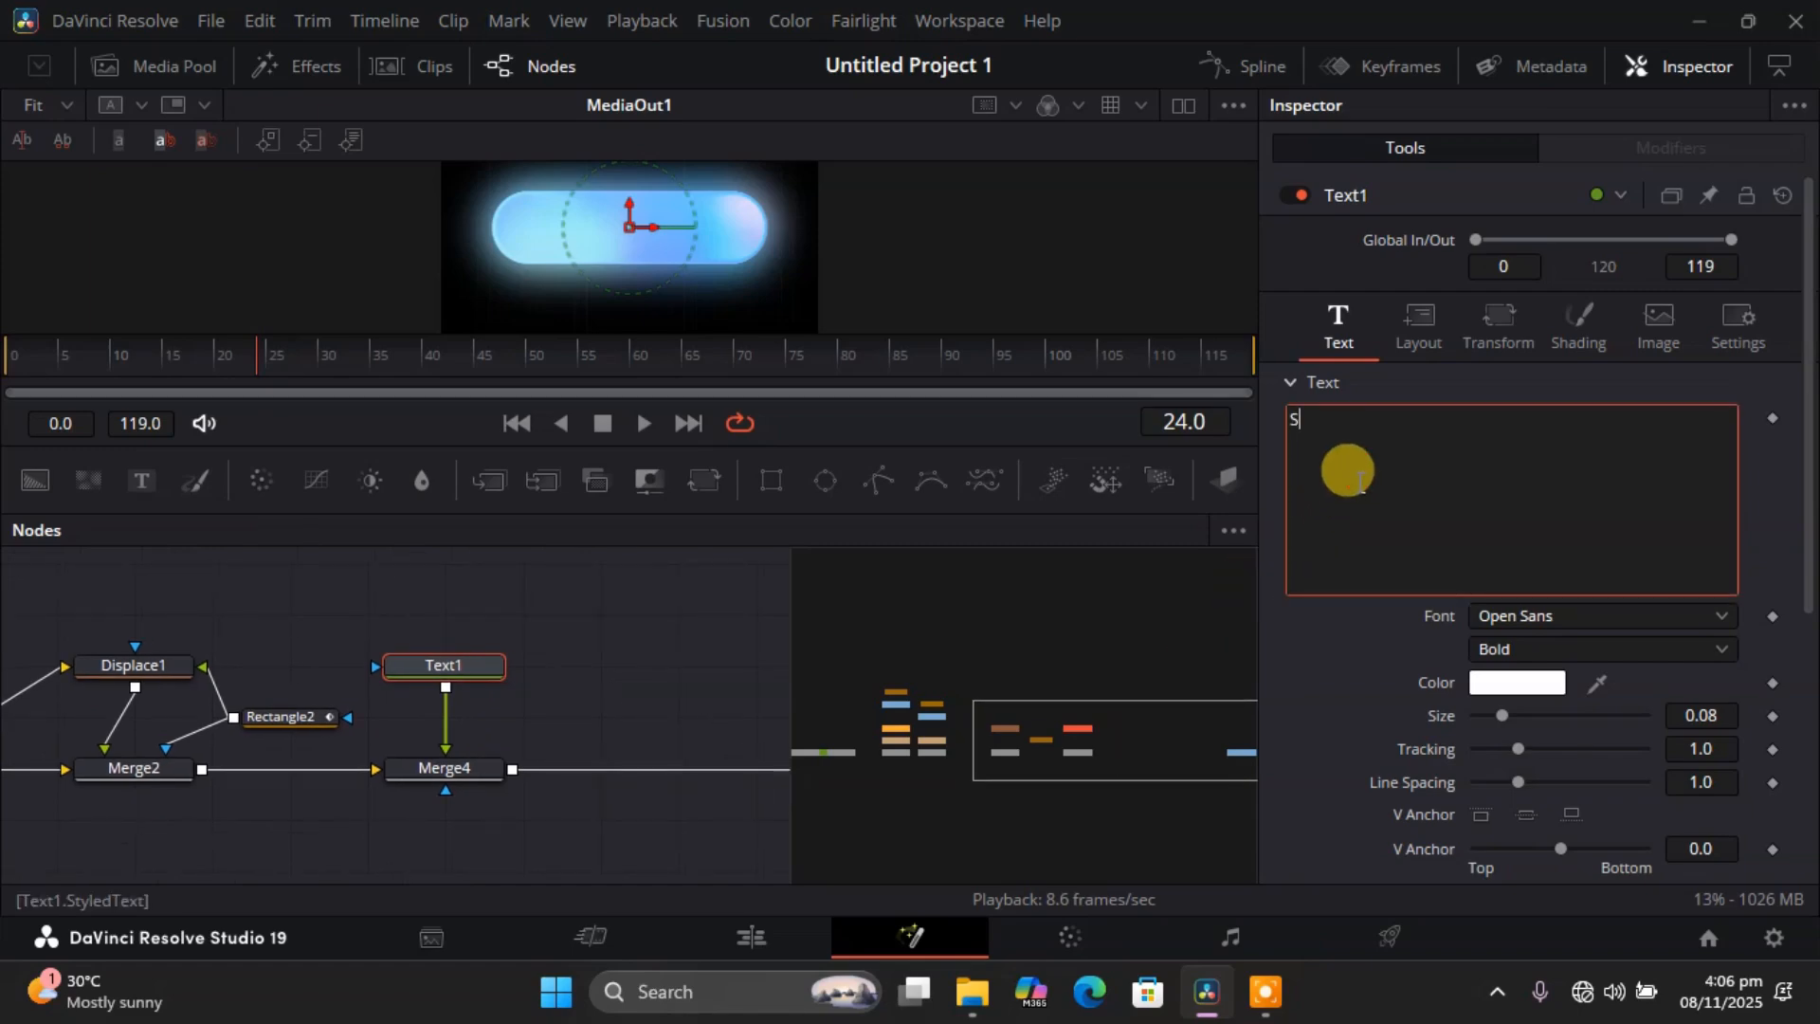
{"action": "type", "text": "ub"}
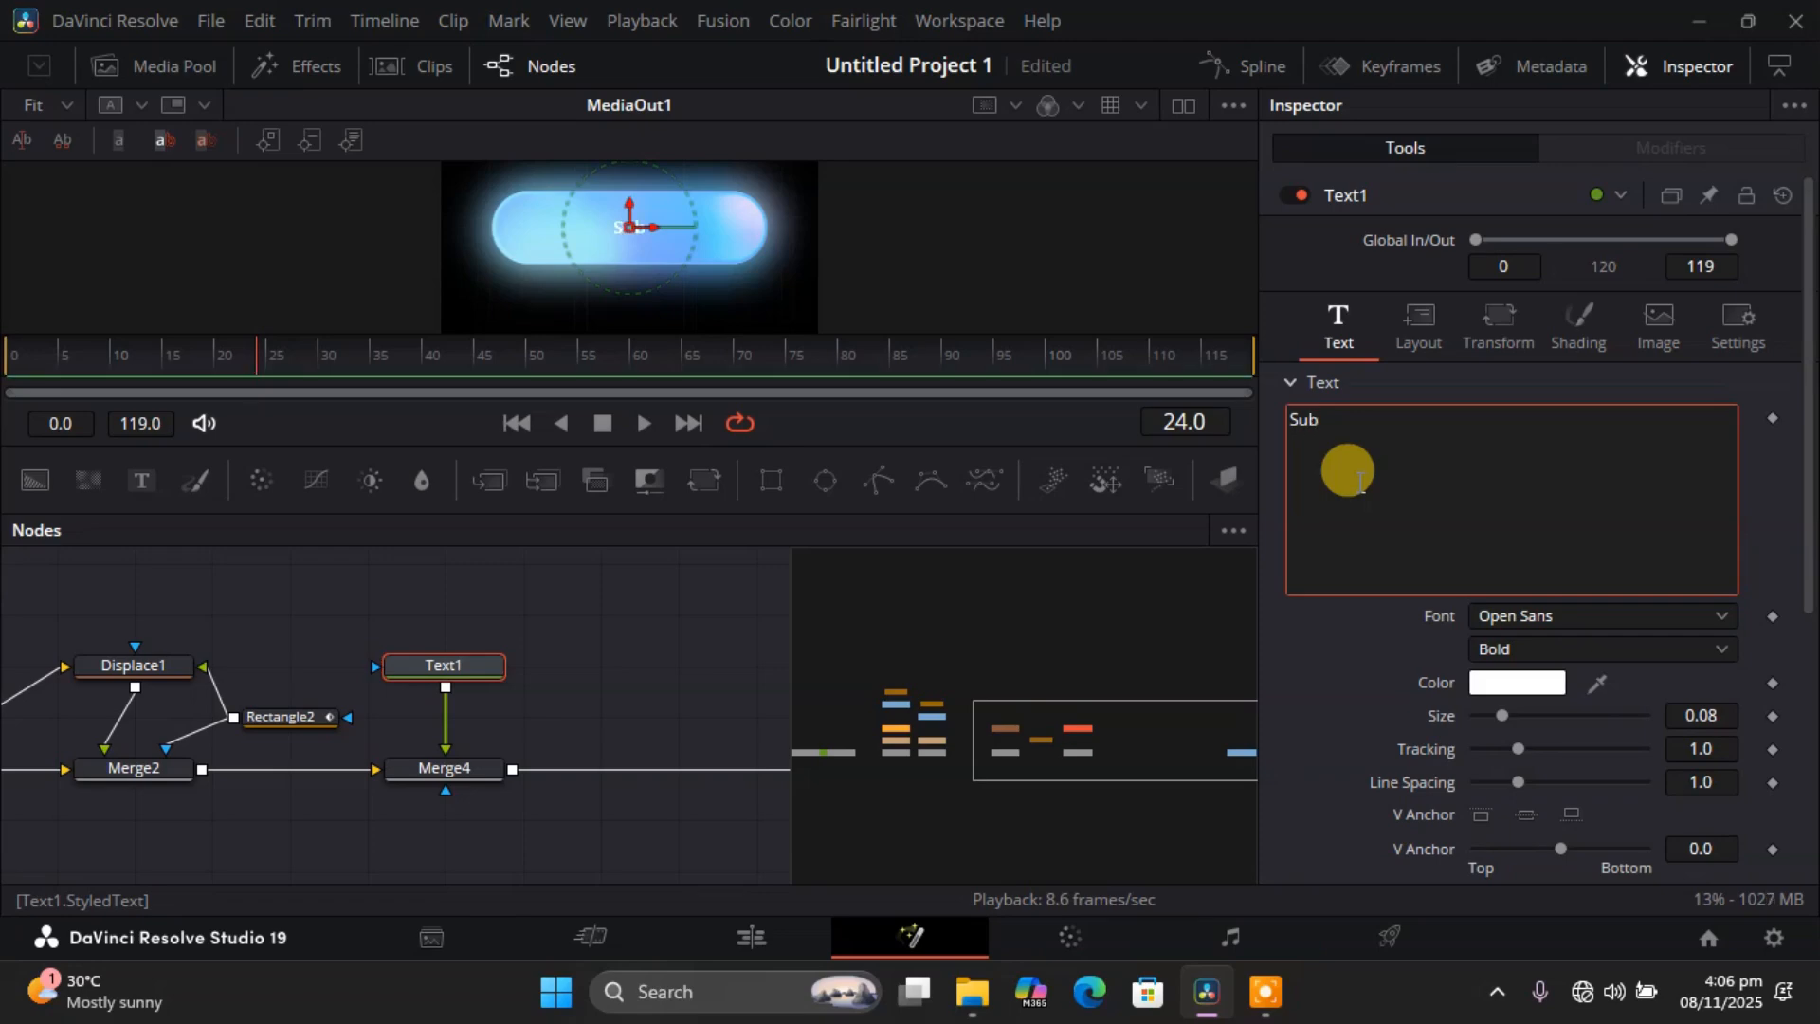
{"action": "type", "text": "scribe"}
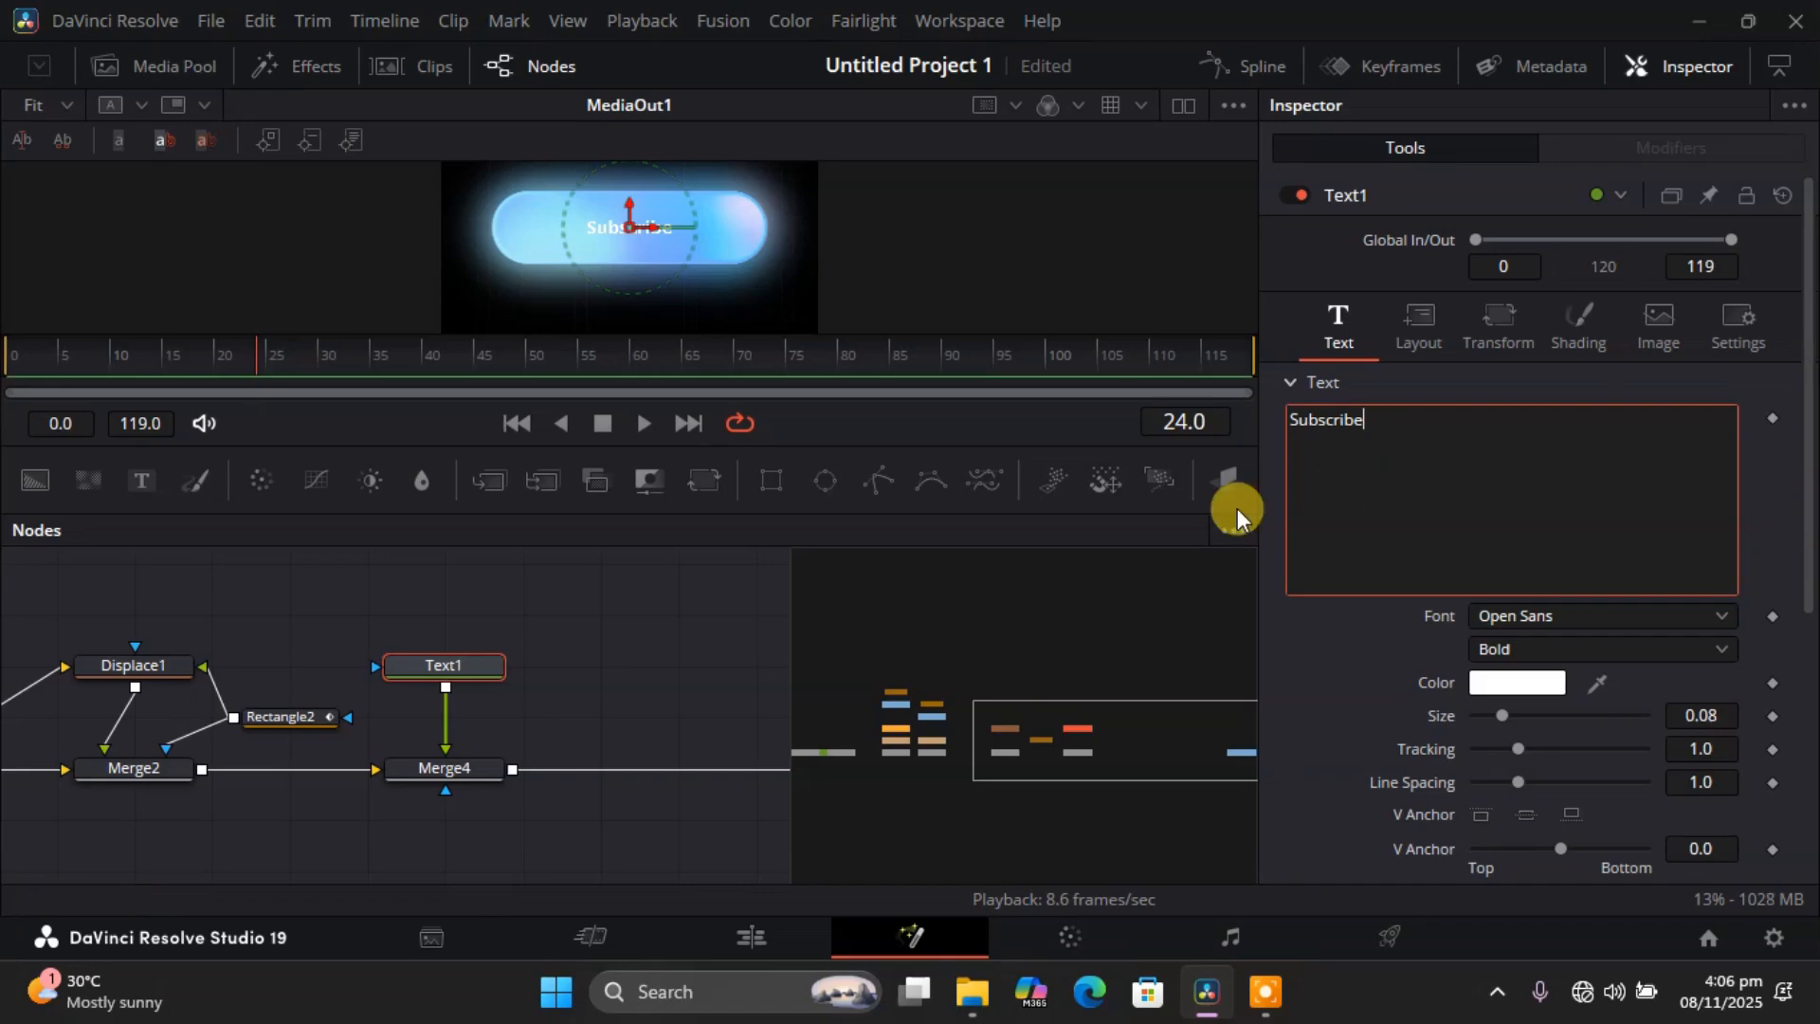
Set the Subscribe text's font to Poppins with the ExtraBold style.
{"action": "left_click", "coordinate": [1602, 614]}
{"action": "left_click_drag", "start_coordinate": [1757, 364], "coordinate": [1760, 386]}
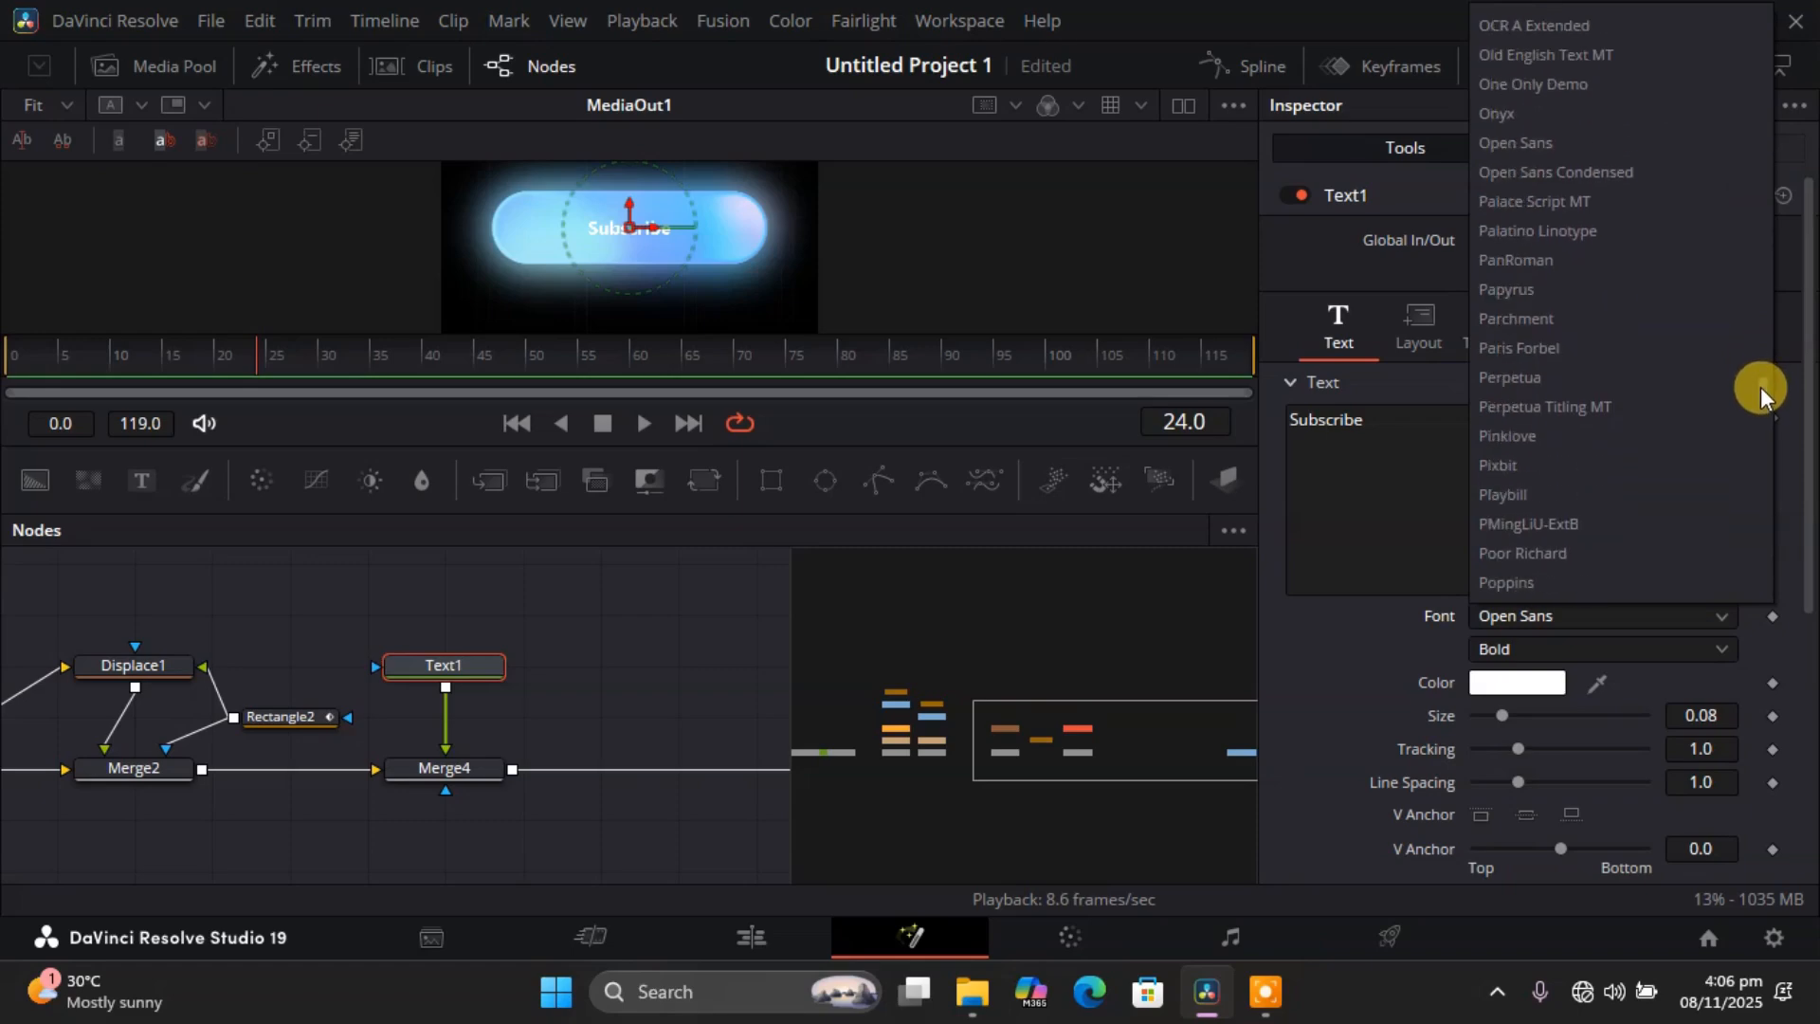
{"action": "left_click", "coordinate": [1601, 576]}
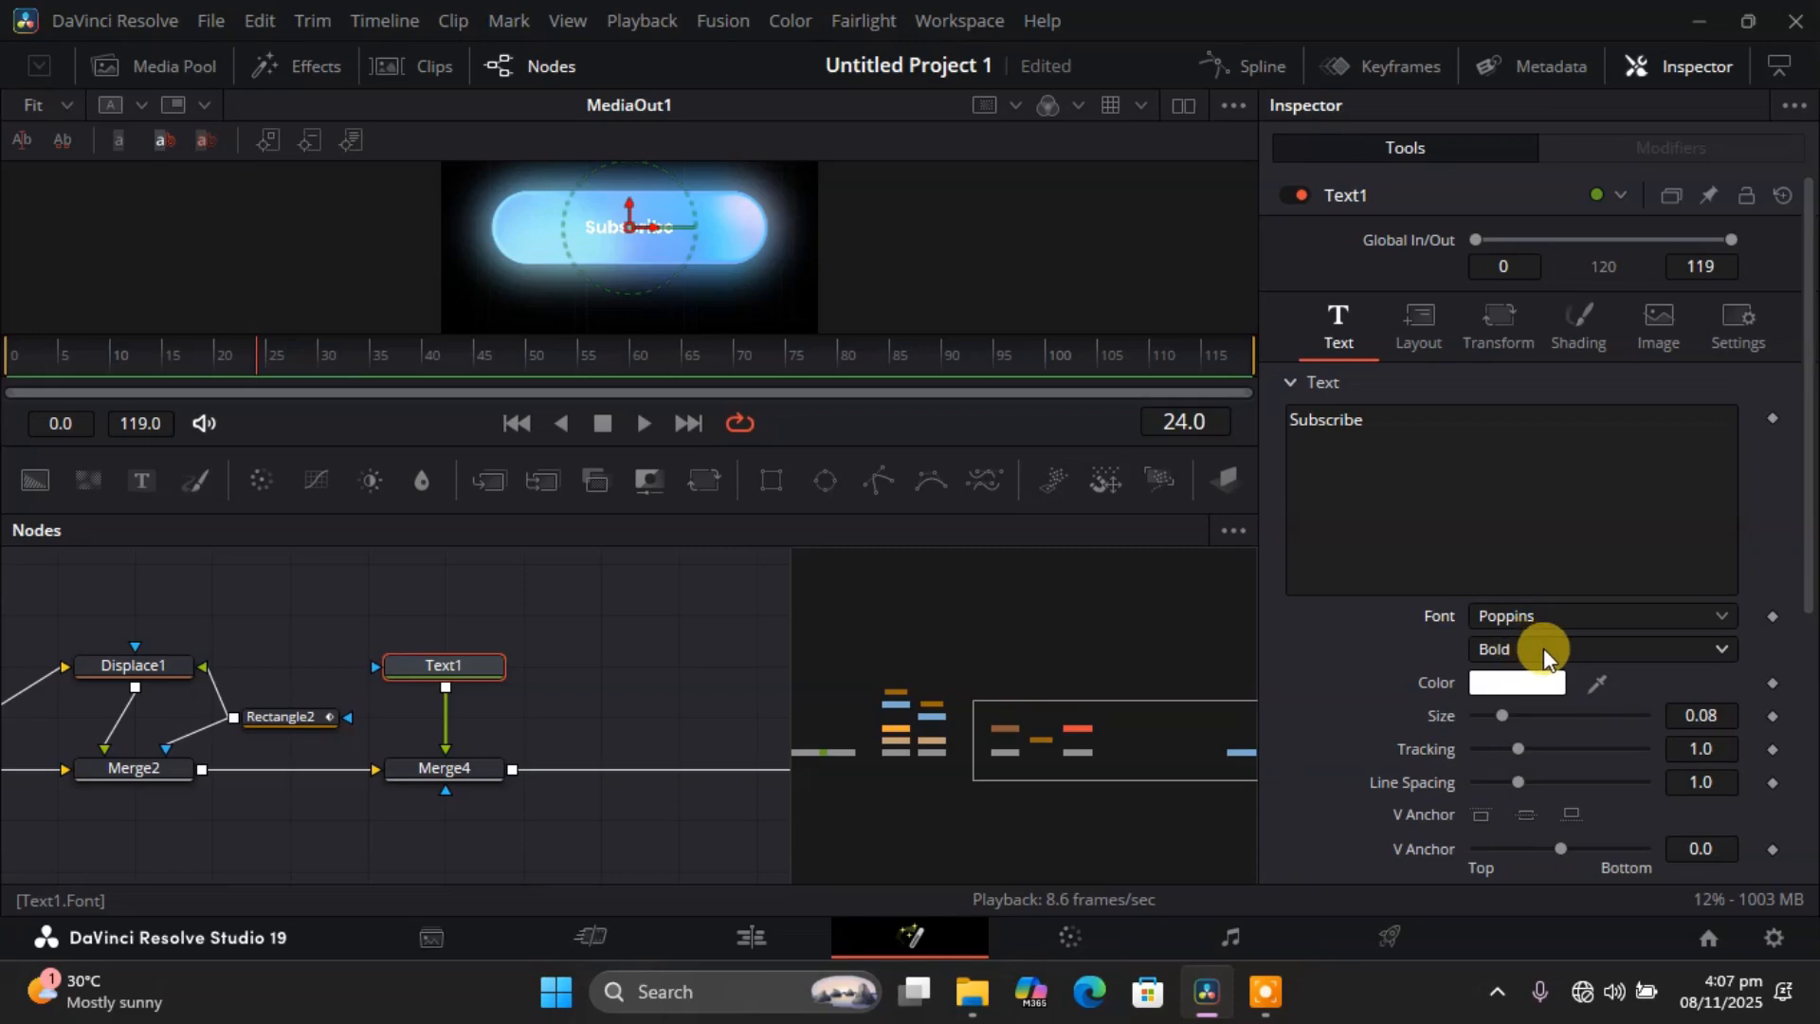
{"action": "left_click", "coordinate": [1617, 642]}
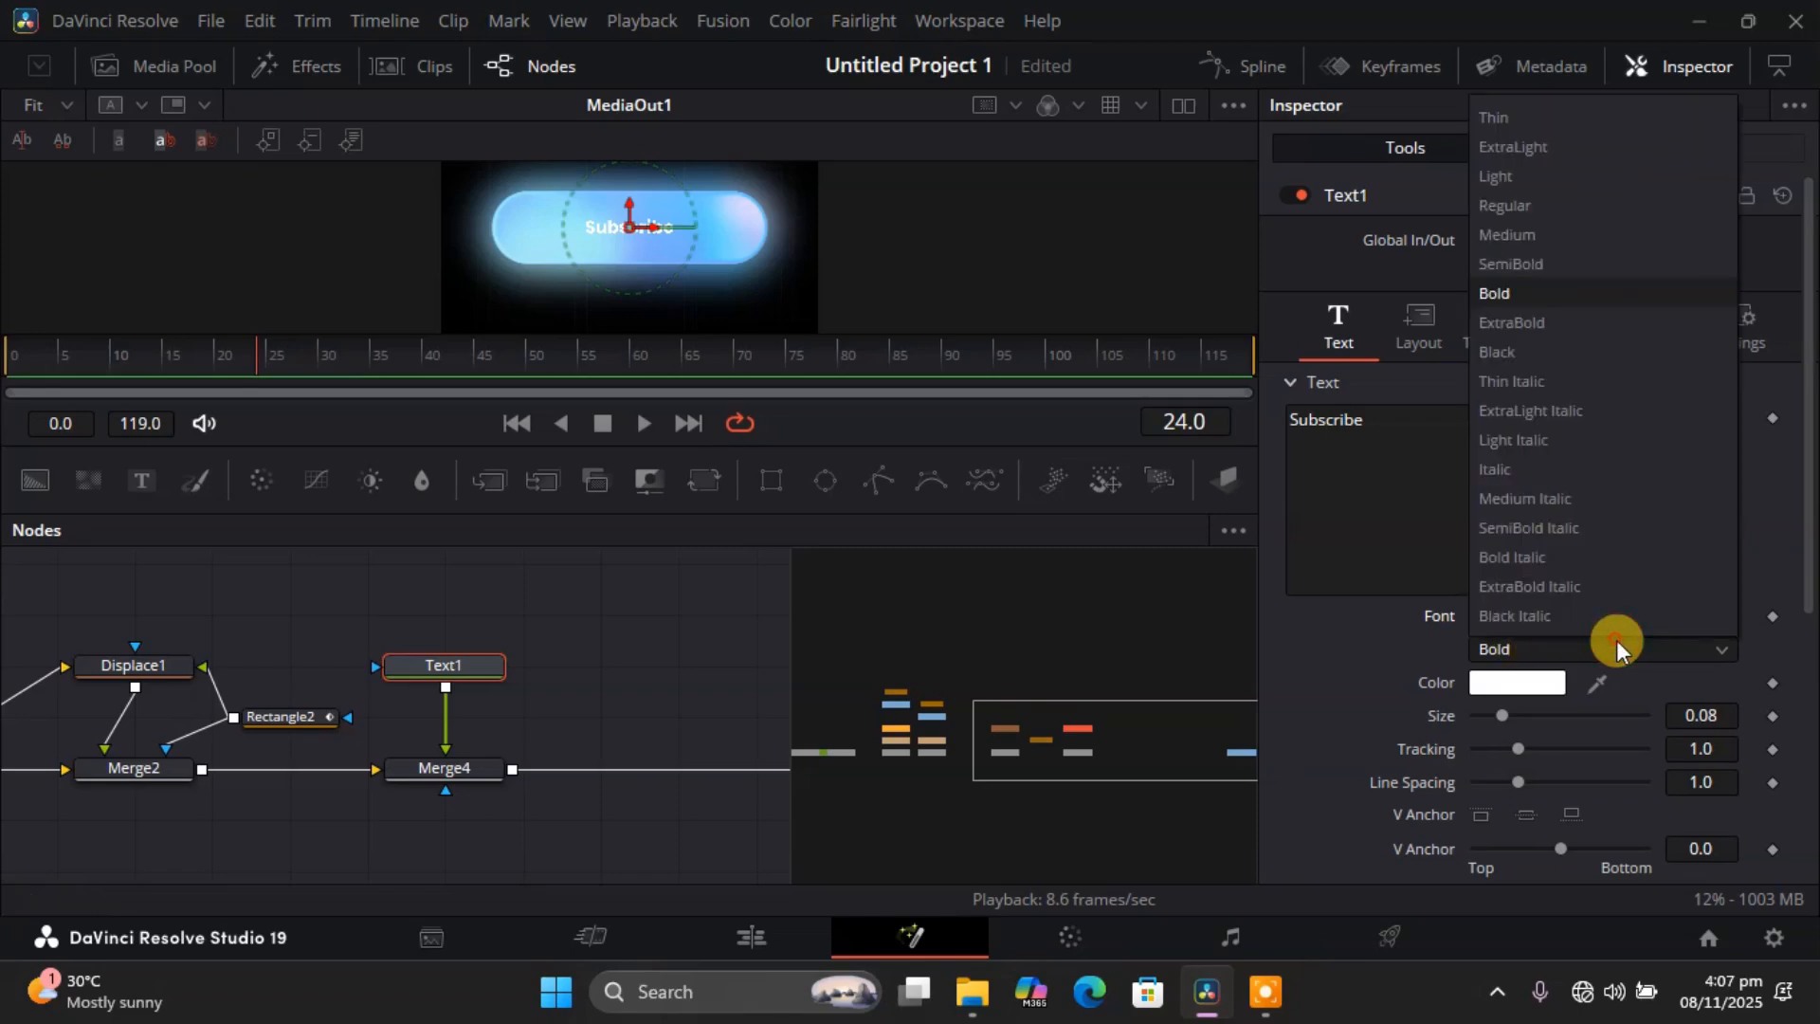
{"action": "left_click", "coordinate": [1551, 325]}
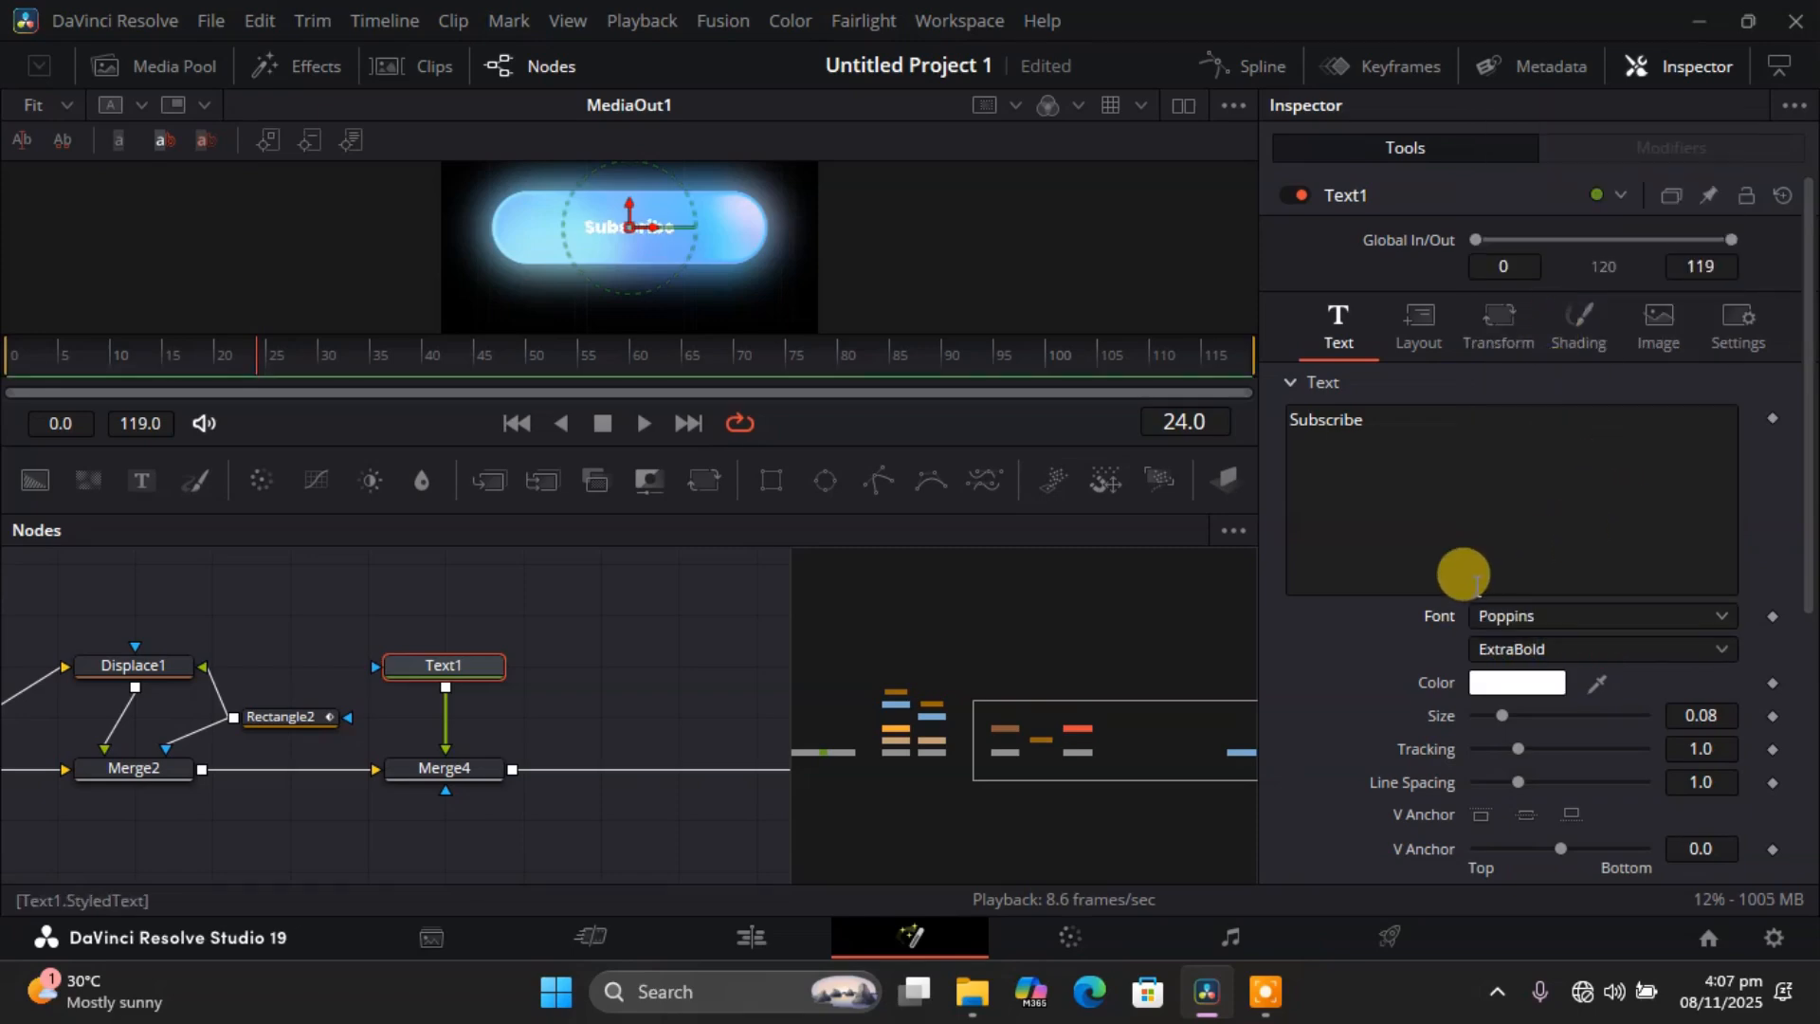
Increase the Subscribe text's size to about 0.11 and add a Follower modifier to the text.
{"action": "left_click", "coordinate": [1502, 715]}
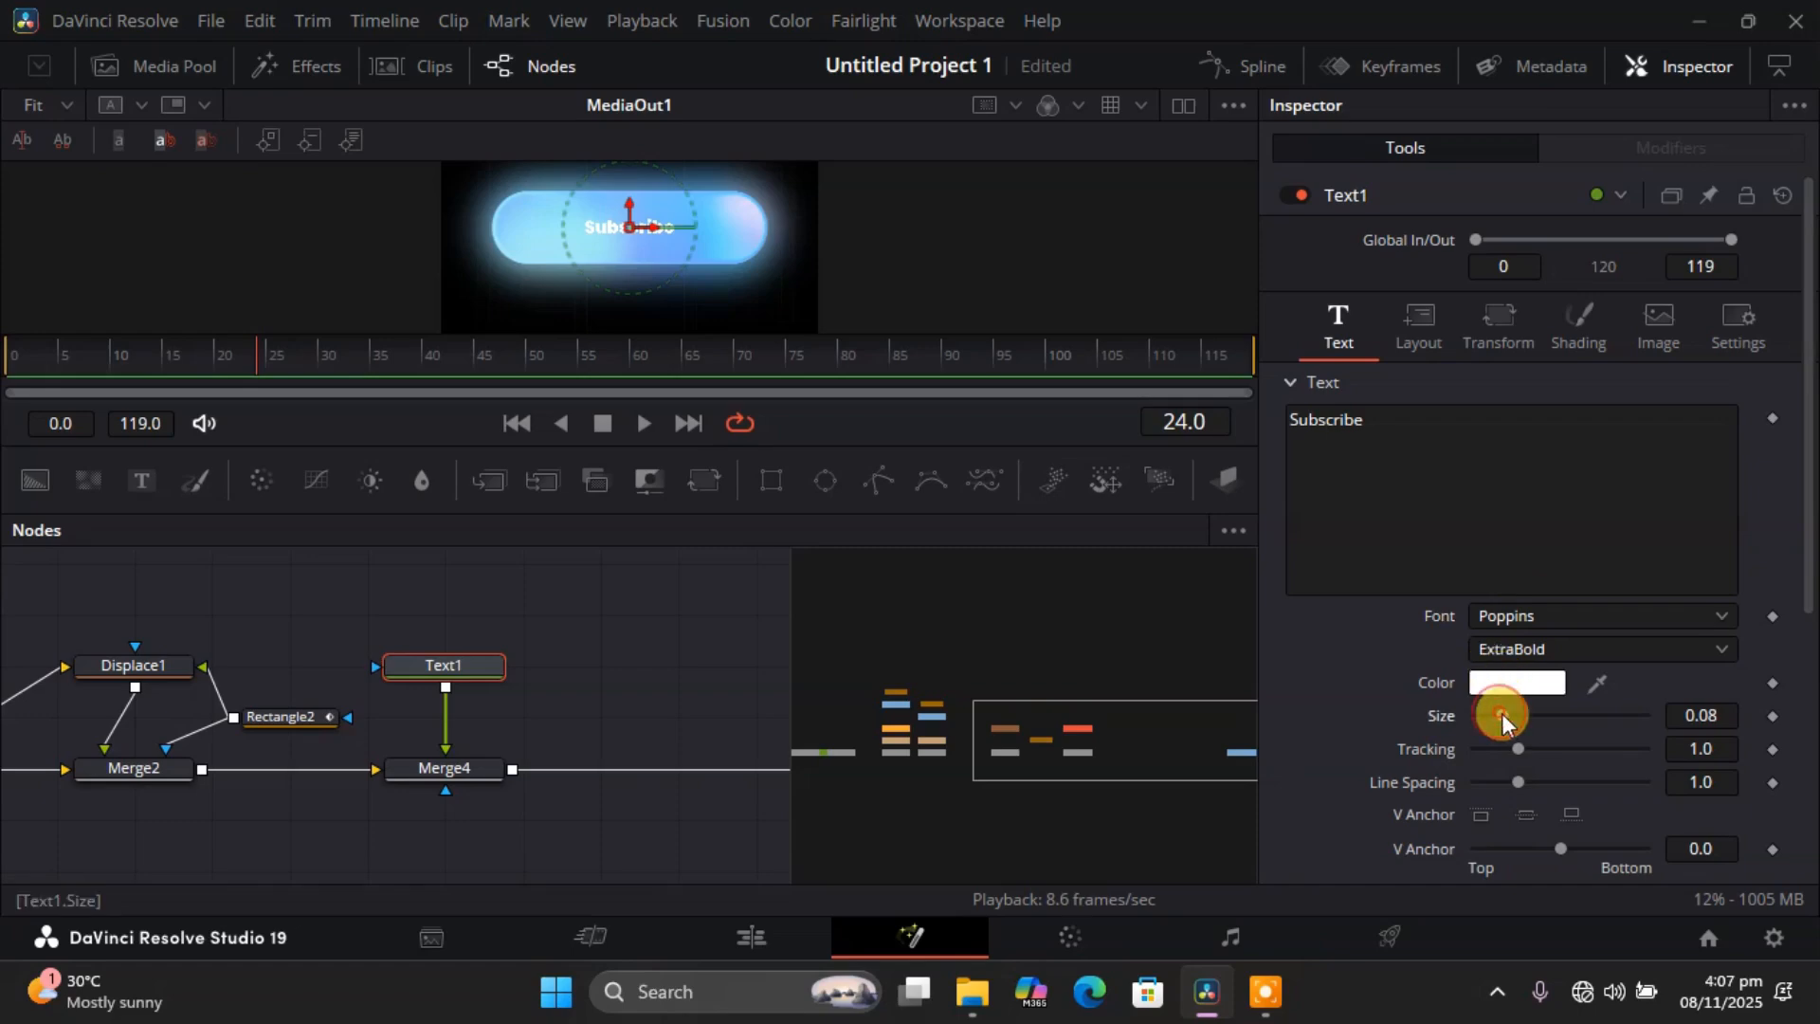
{"action": "left_click_drag", "start_coordinate": [1501, 718], "coordinate": [1511, 719]}
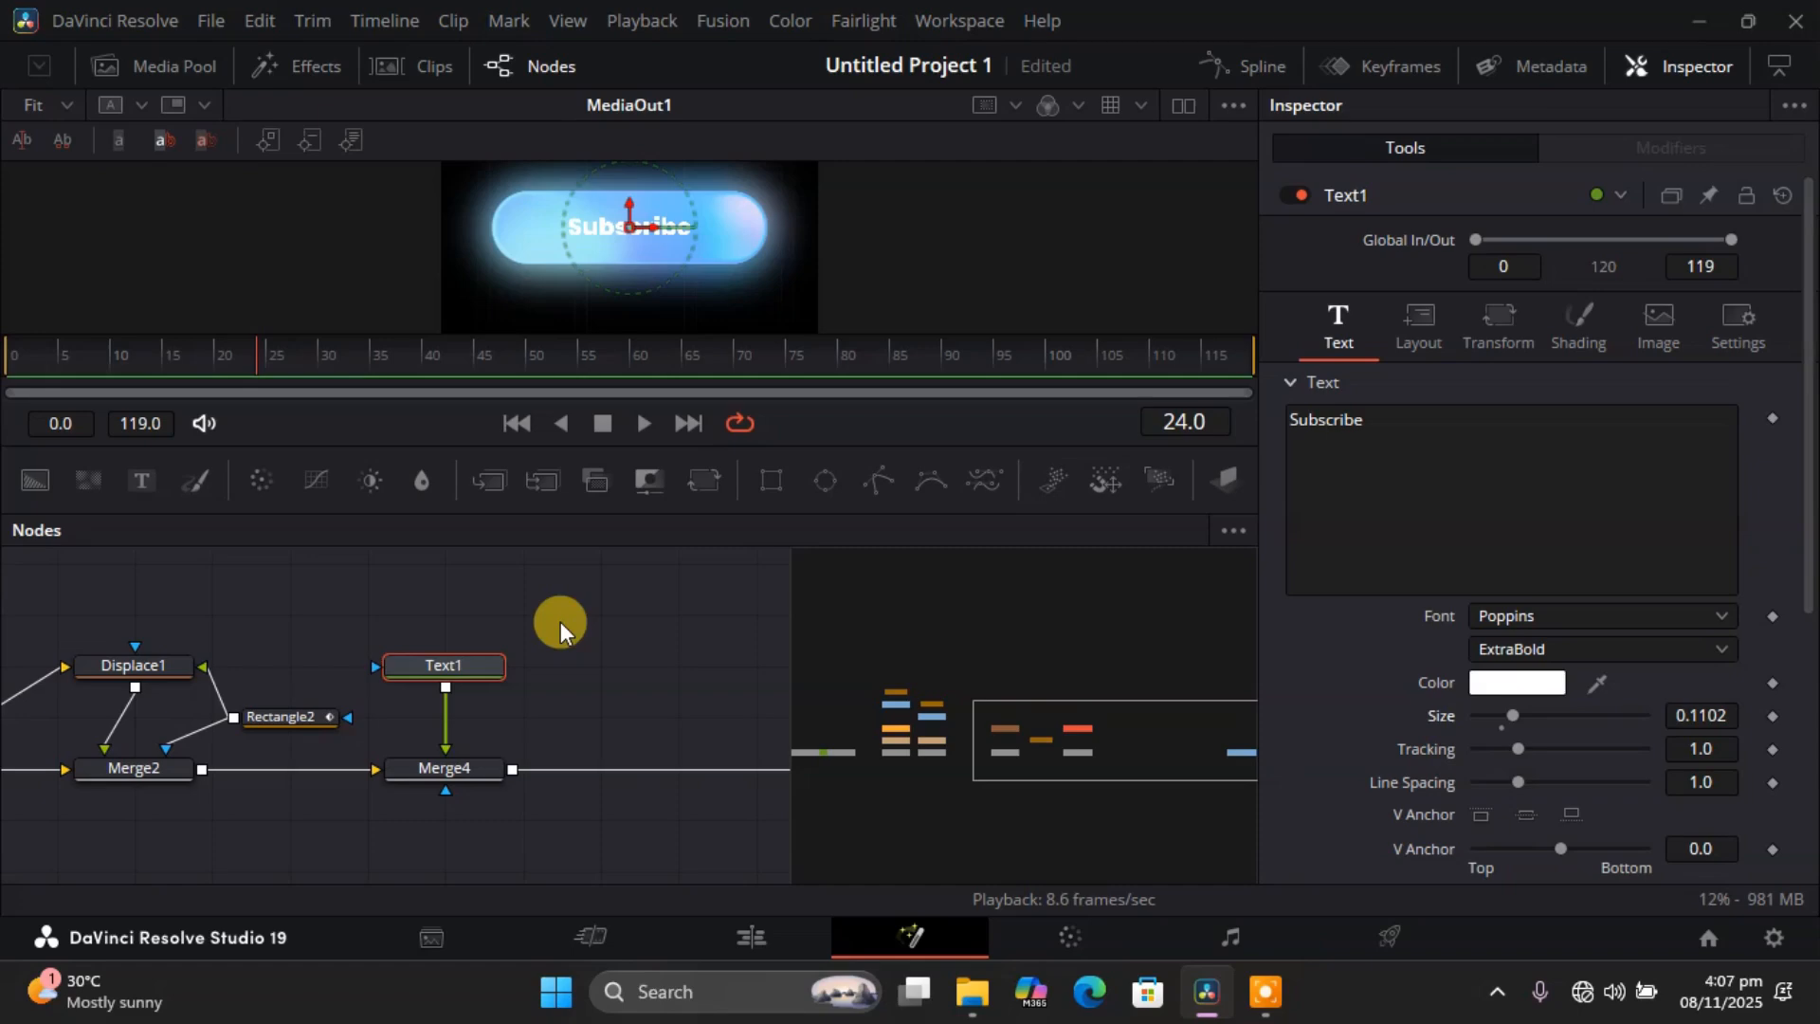
{"action": "left_click", "coordinate": [1390, 469]}
{"action": "right_click", "coordinate": [1398, 474]}
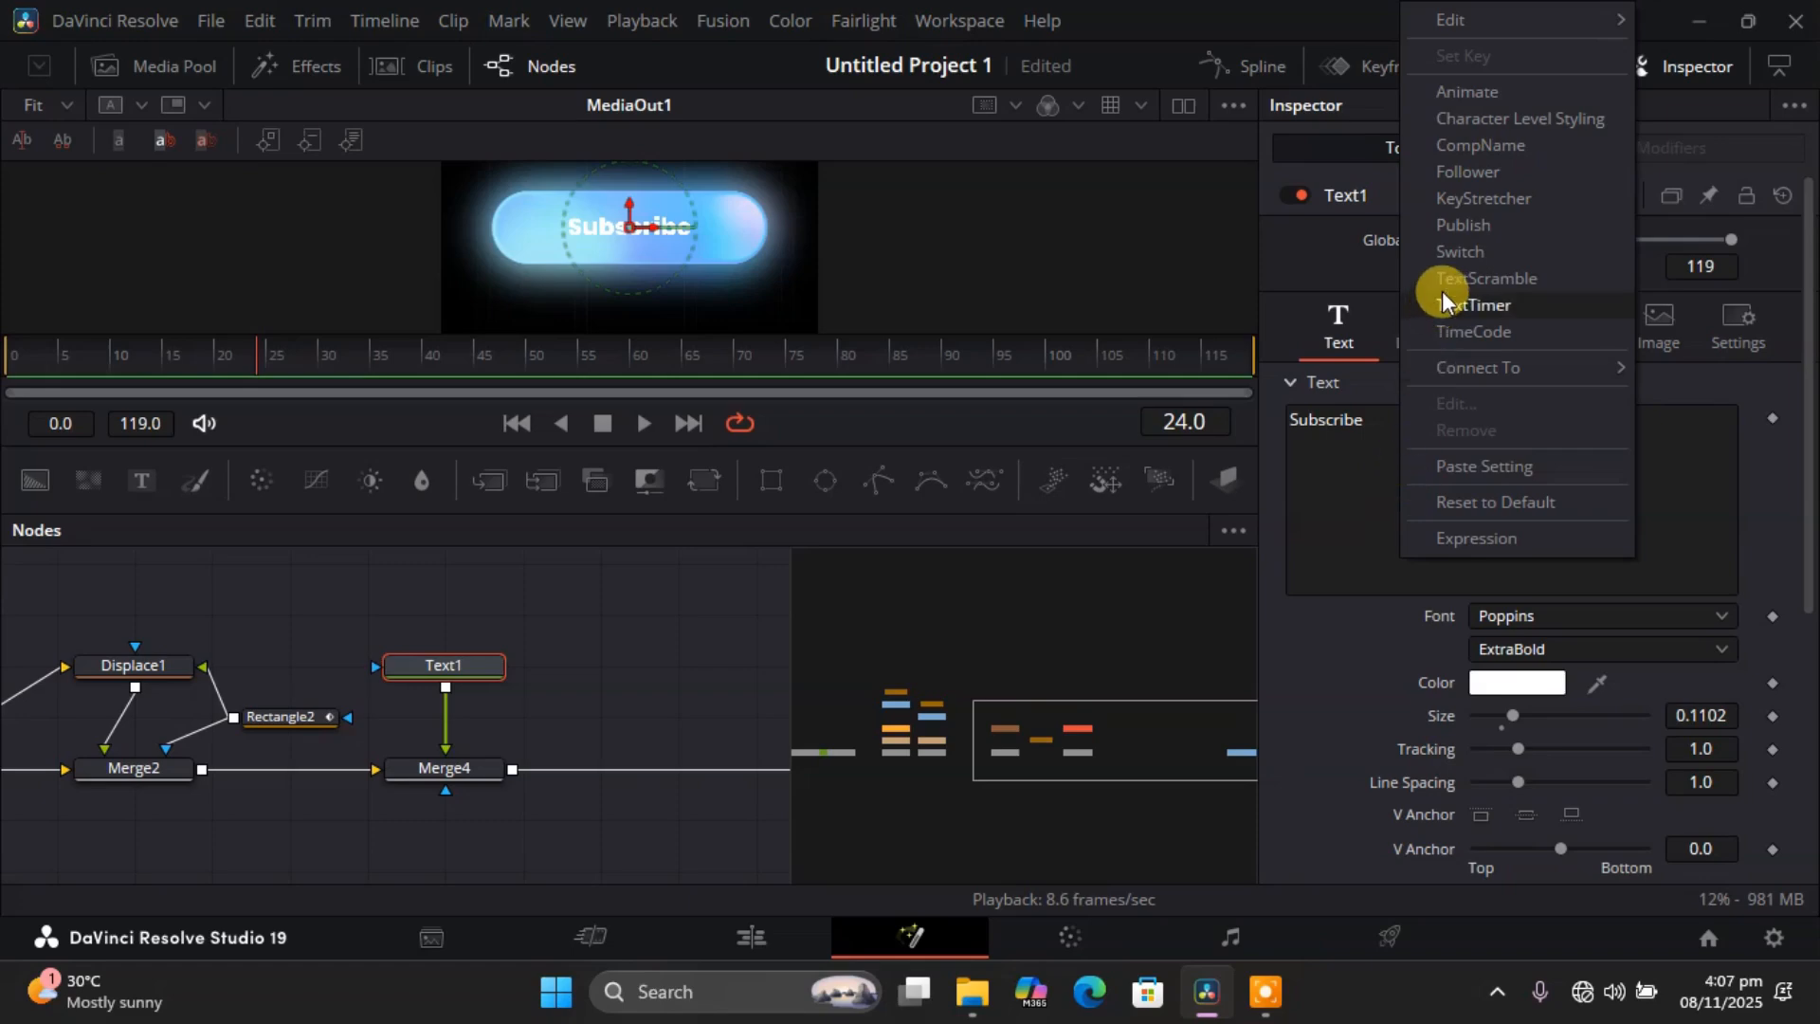
{"action": "left_click", "coordinate": [1494, 180]}
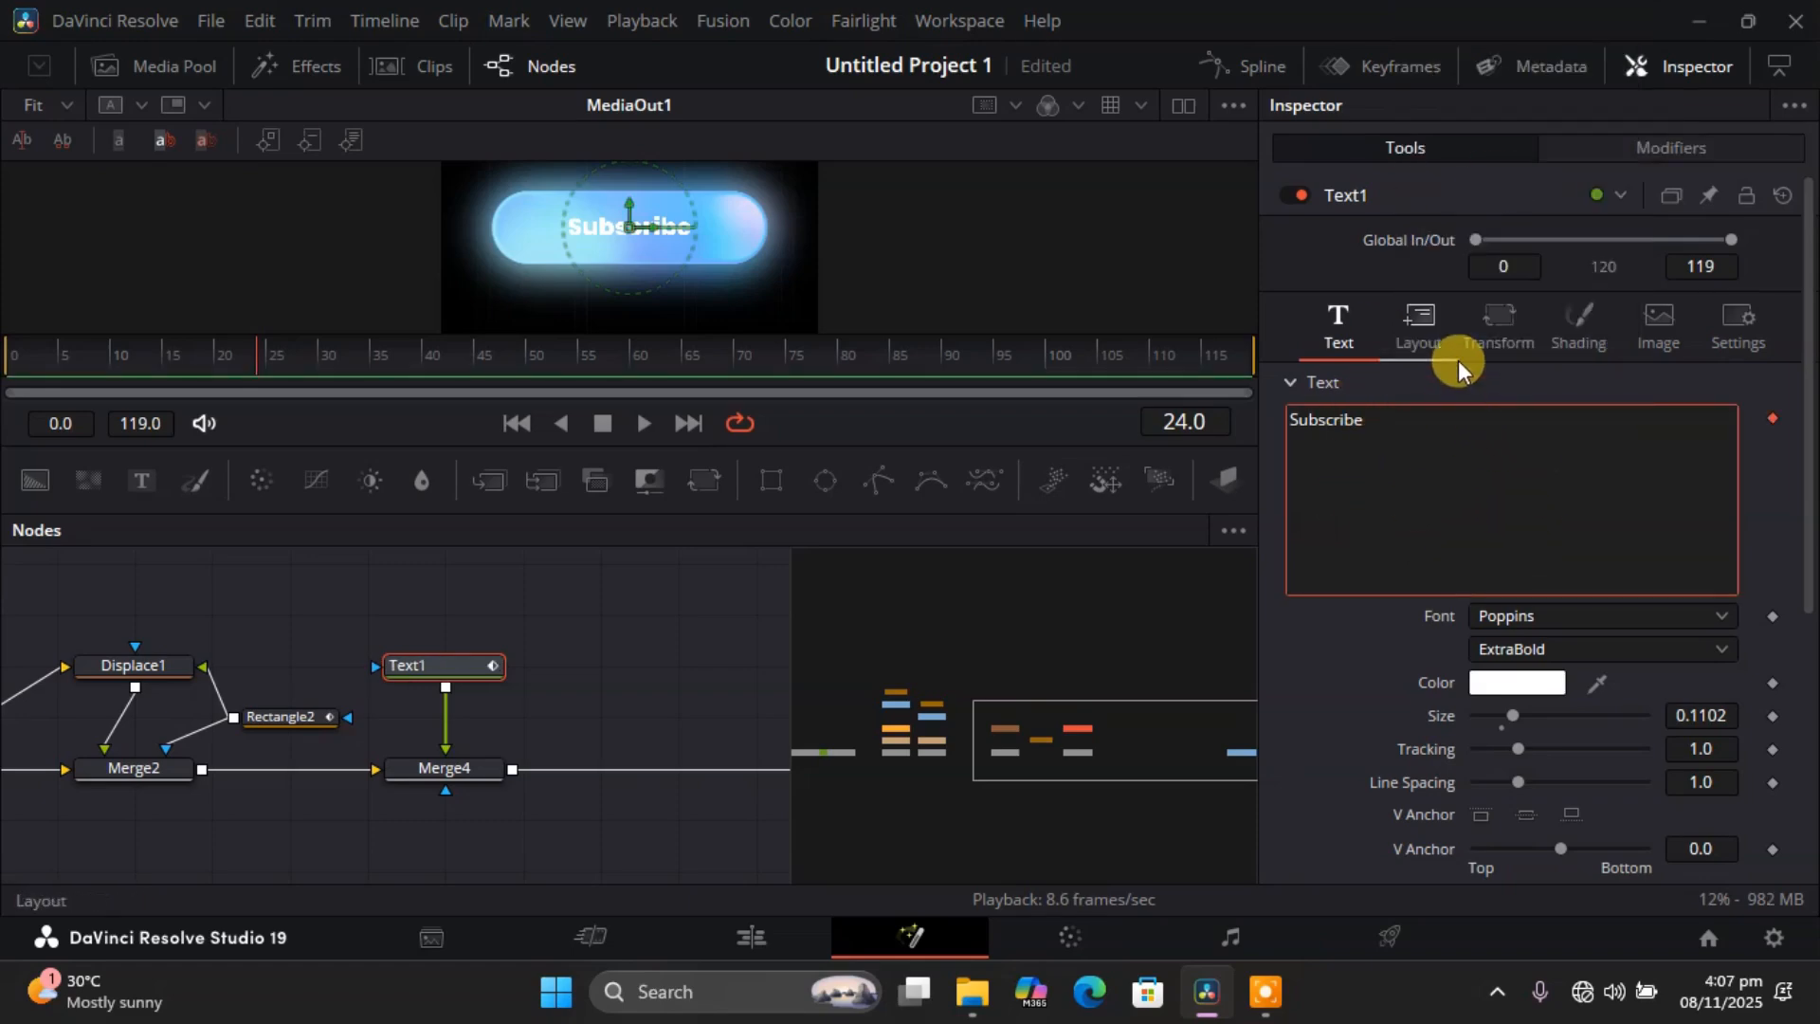
Change the Subscribe text's shading type to Gradient and set the gradient's first color stop to red (#ff0000).
{"action": "left_click", "coordinate": [1583, 327]}
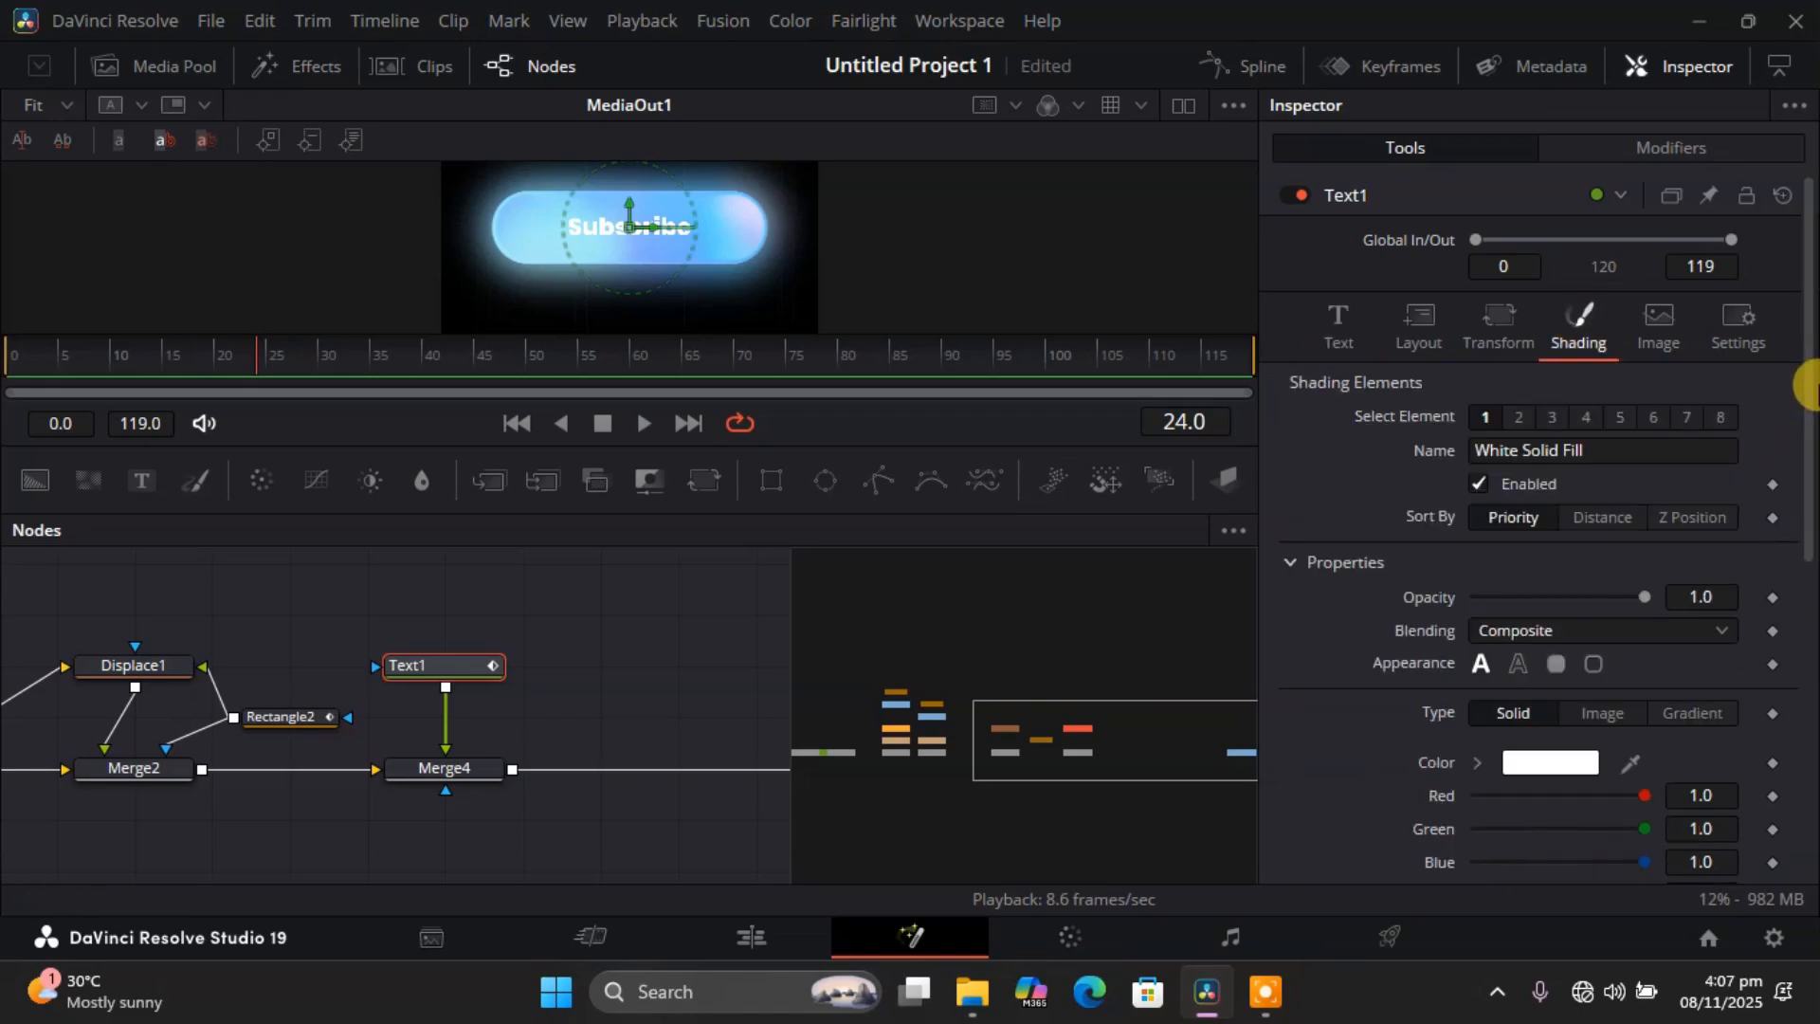
{"action": "left_click", "coordinate": [1676, 711]}
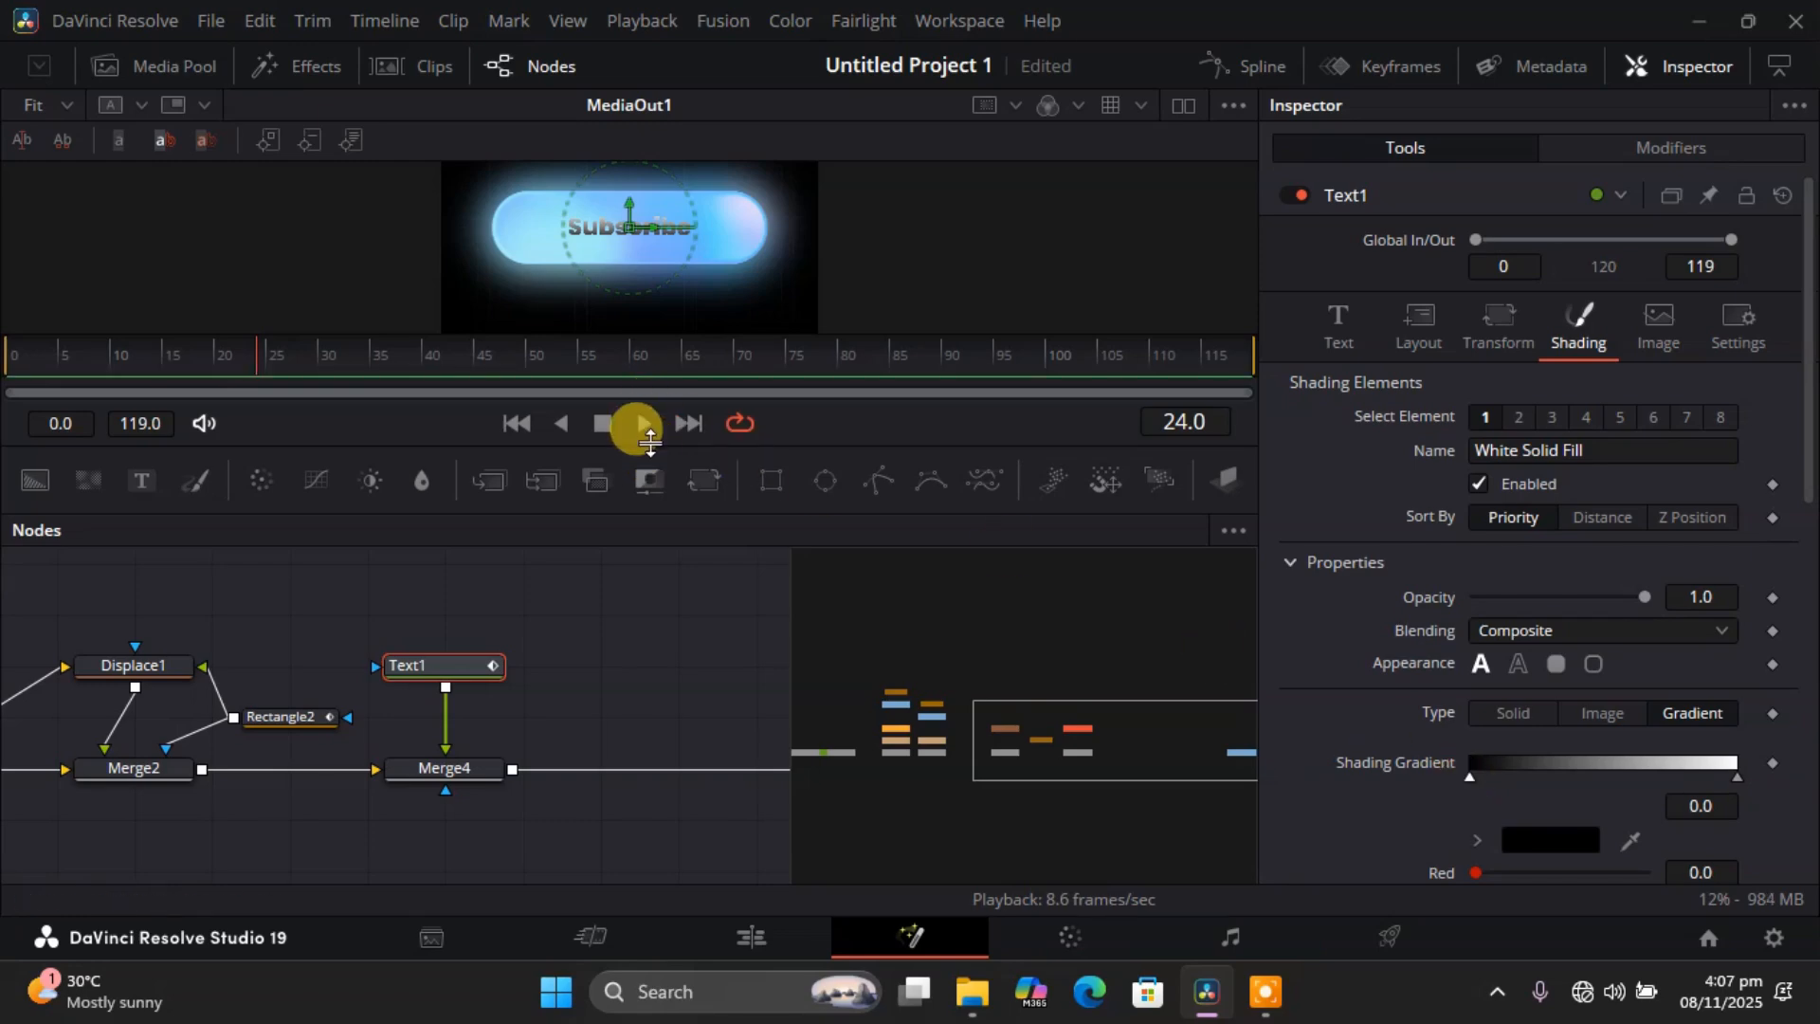
{"action": "left_click_drag", "start_coordinate": [642, 446], "coordinate": [588, 661]}
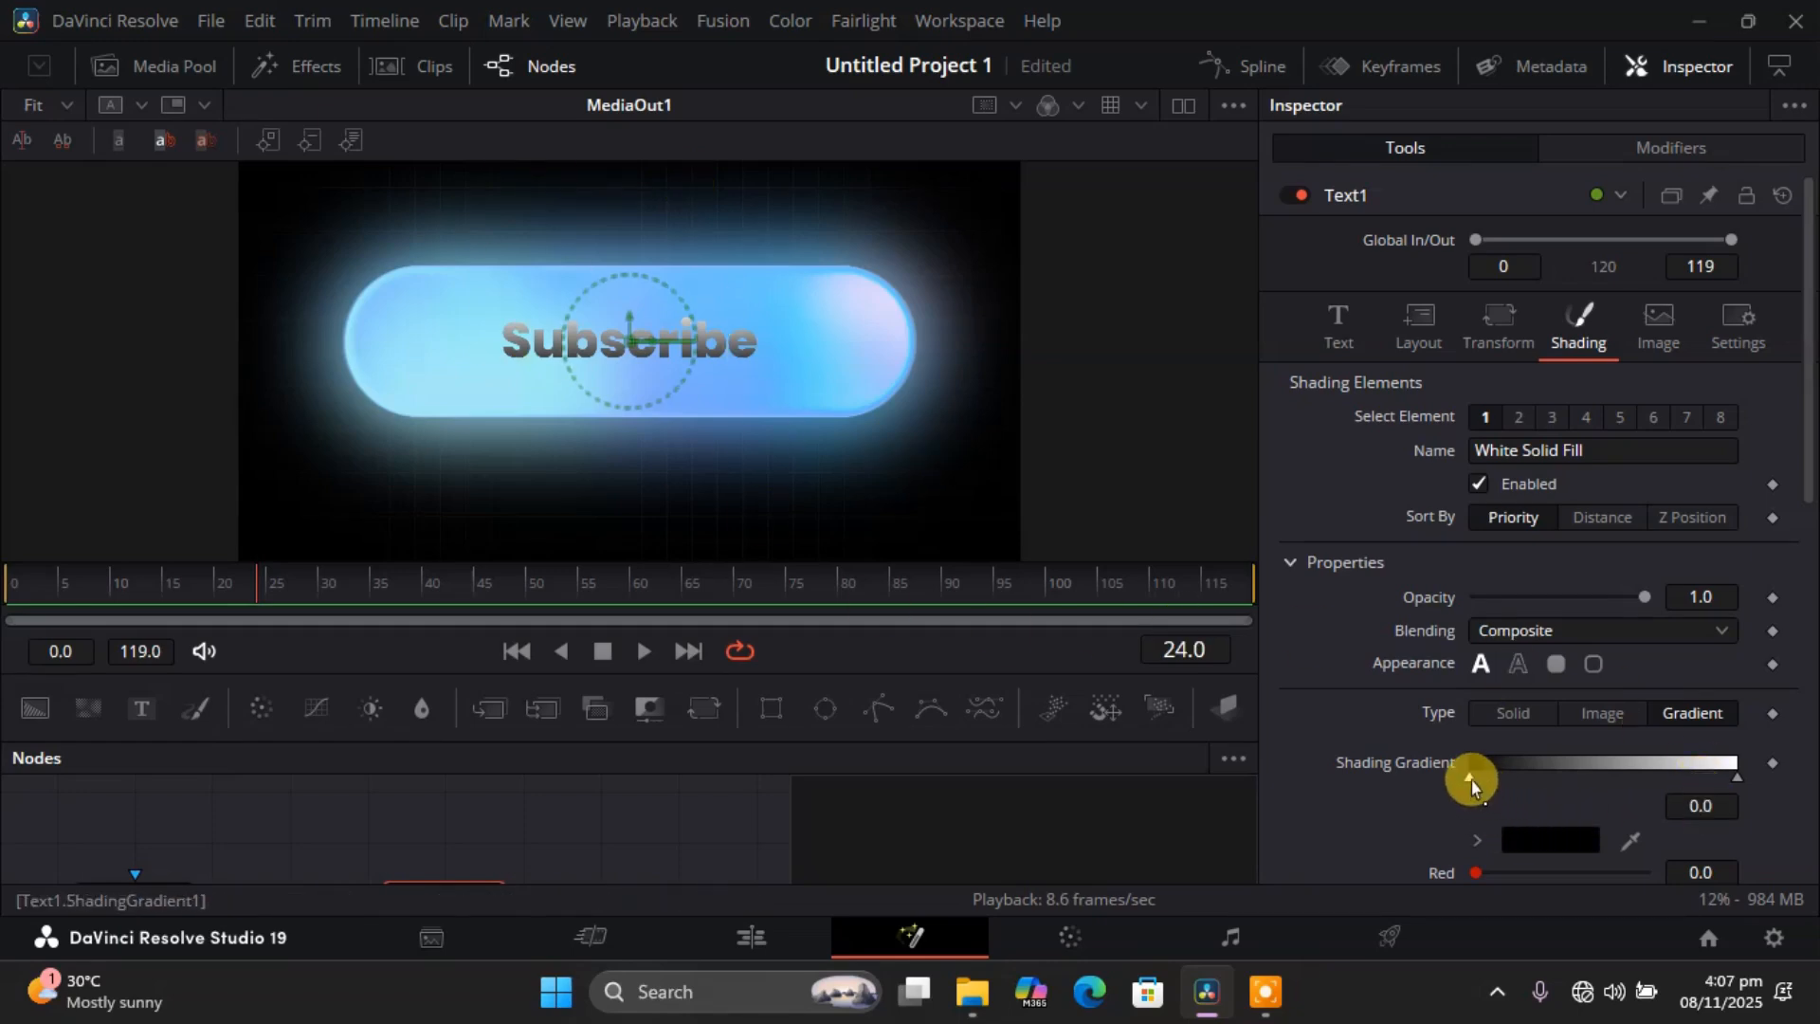
{"action": "left_click", "coordinate": [1525, 834]}
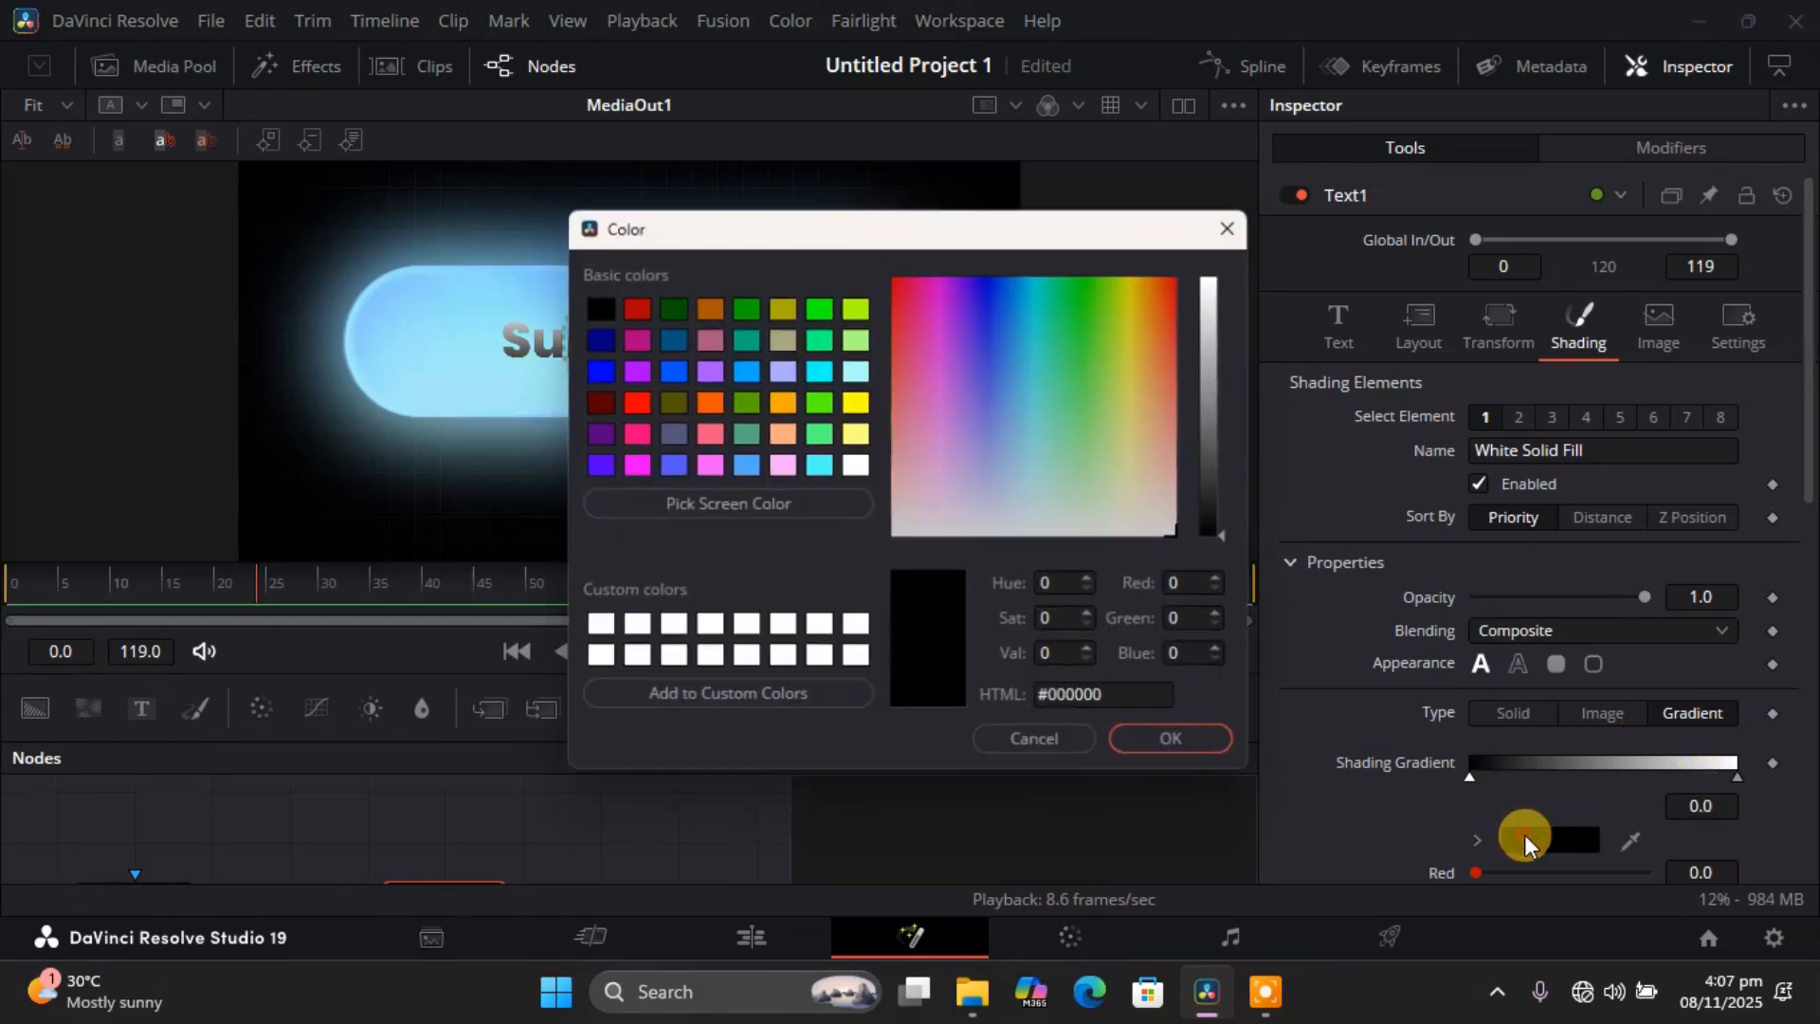
{"action": "left_click_drag", "start_coordinate": [838, 221], "coordinate": [1189, 290]}
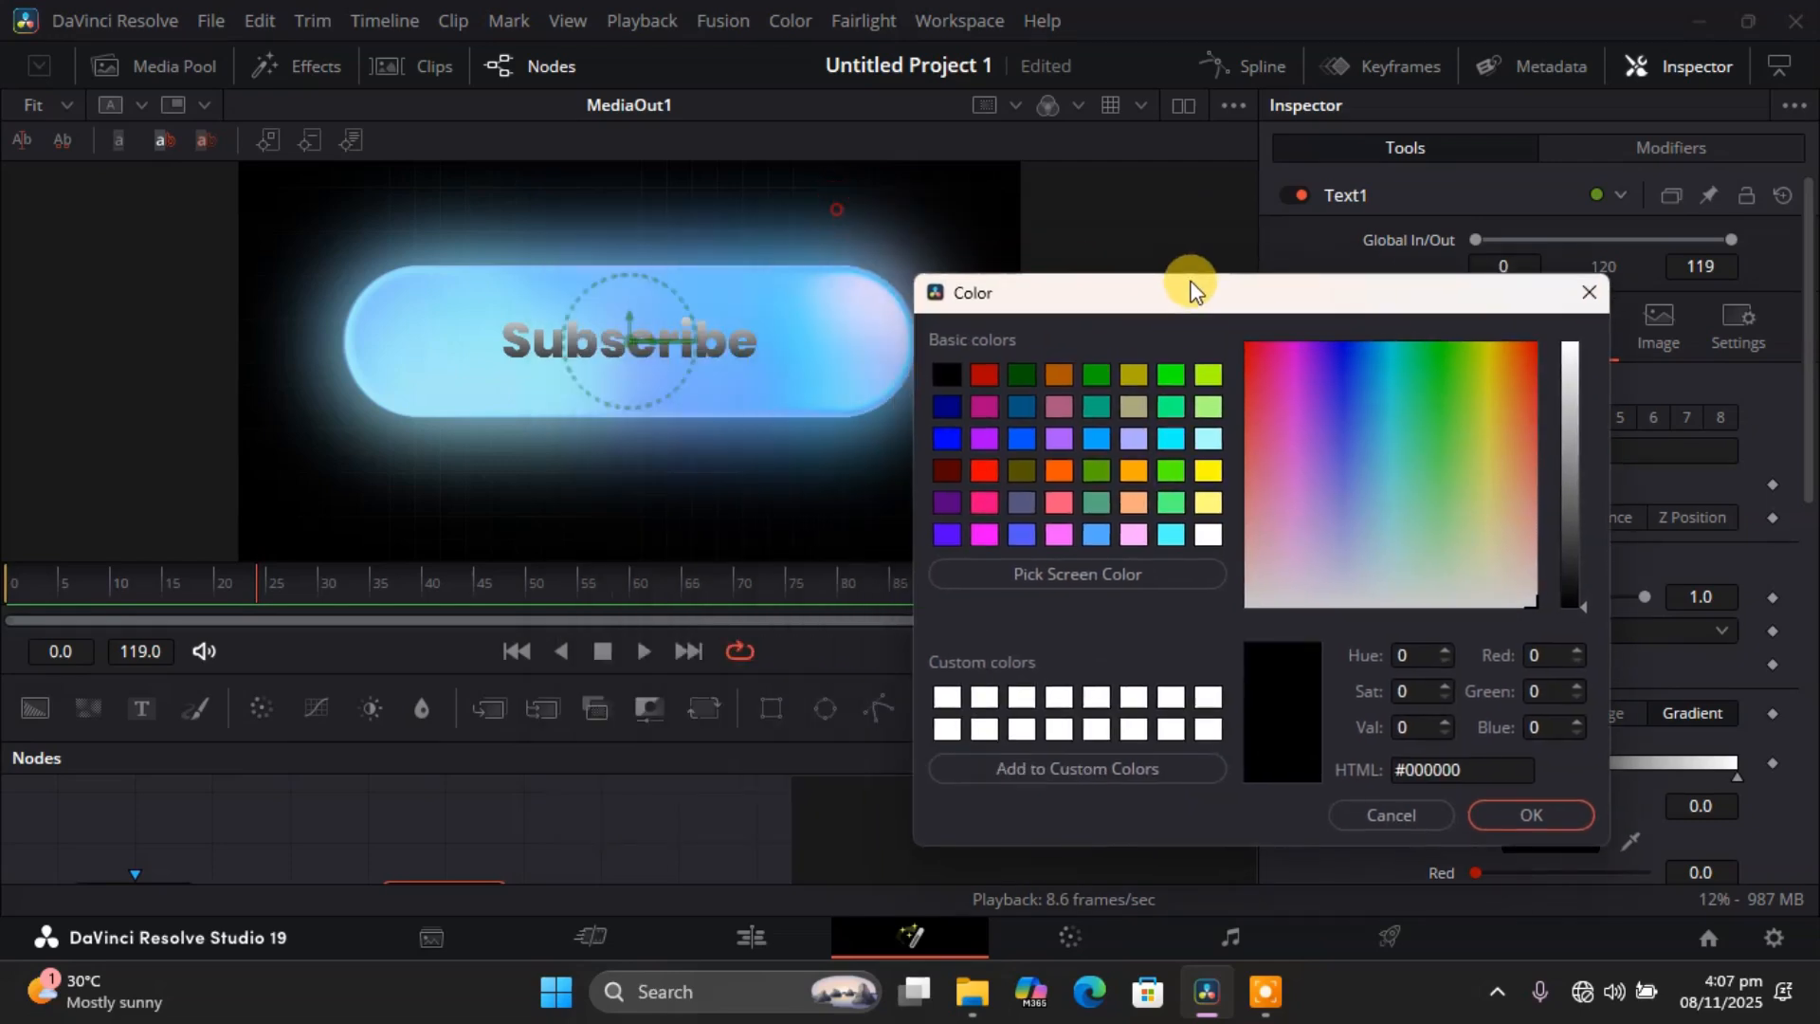
{"action": "left_click", "coordinate": [1092, 406]}
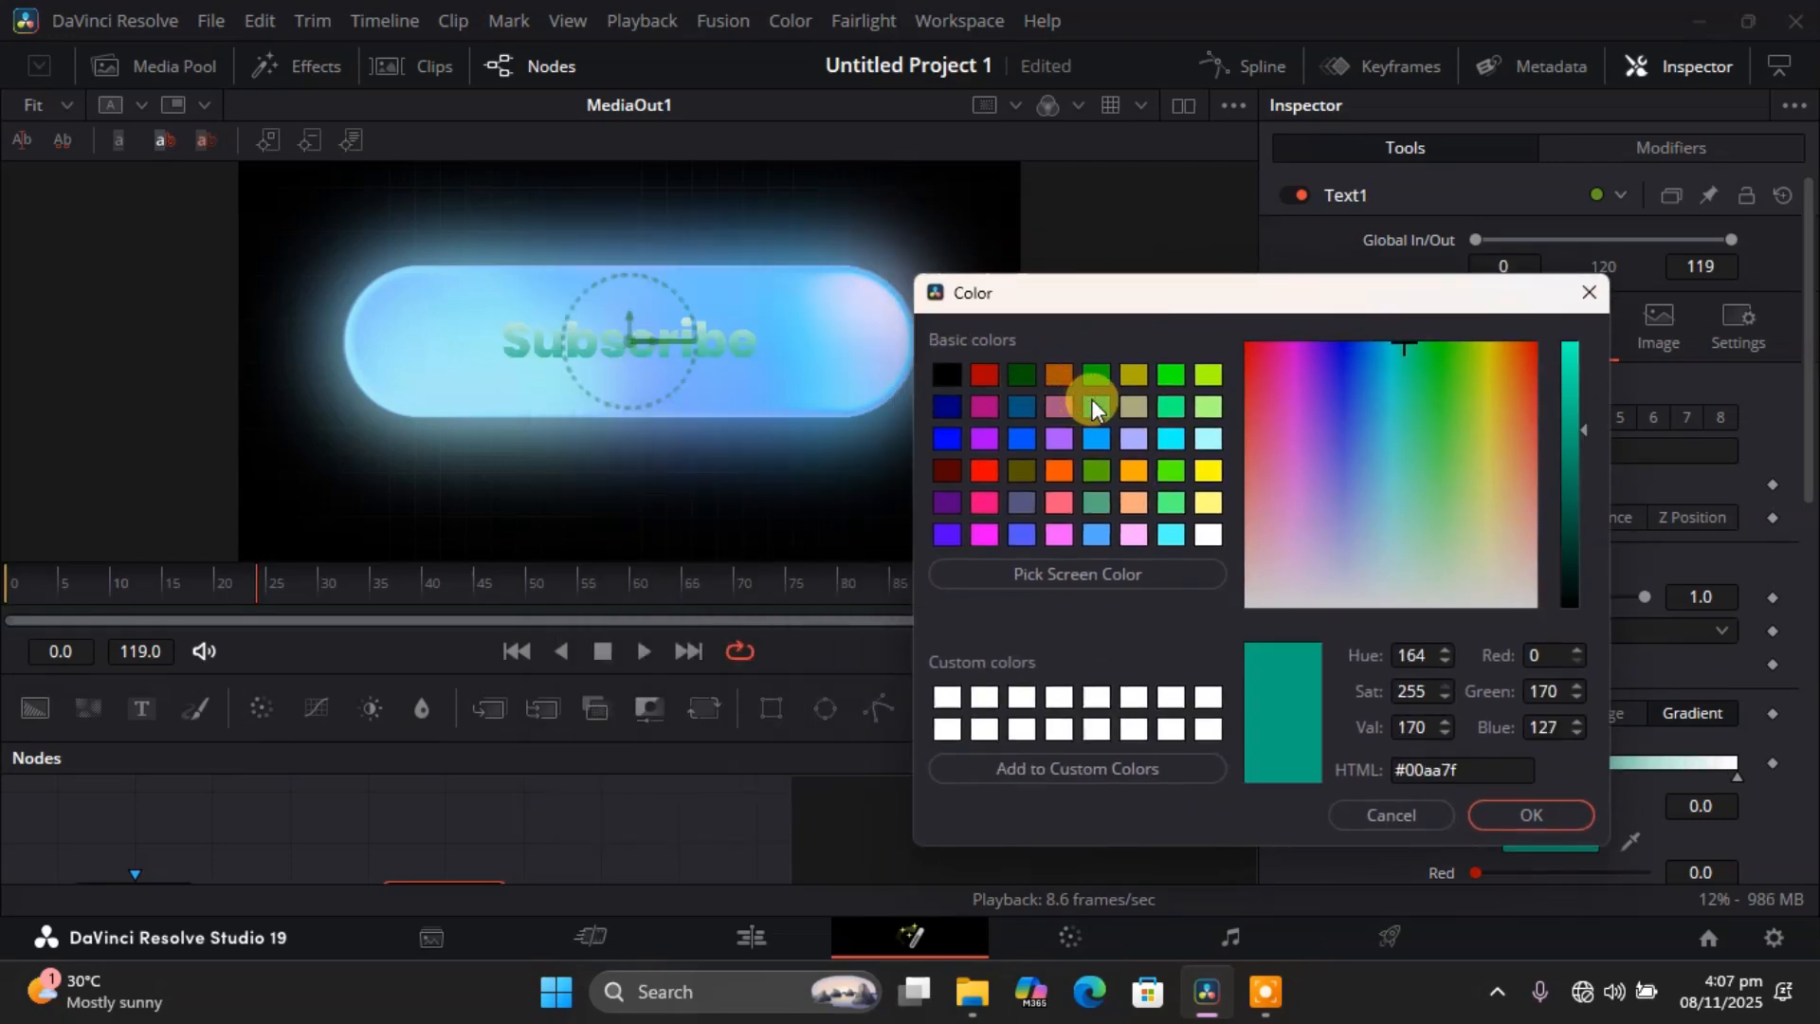
{"action": "left_click", "coordinate": [1128, 472]}
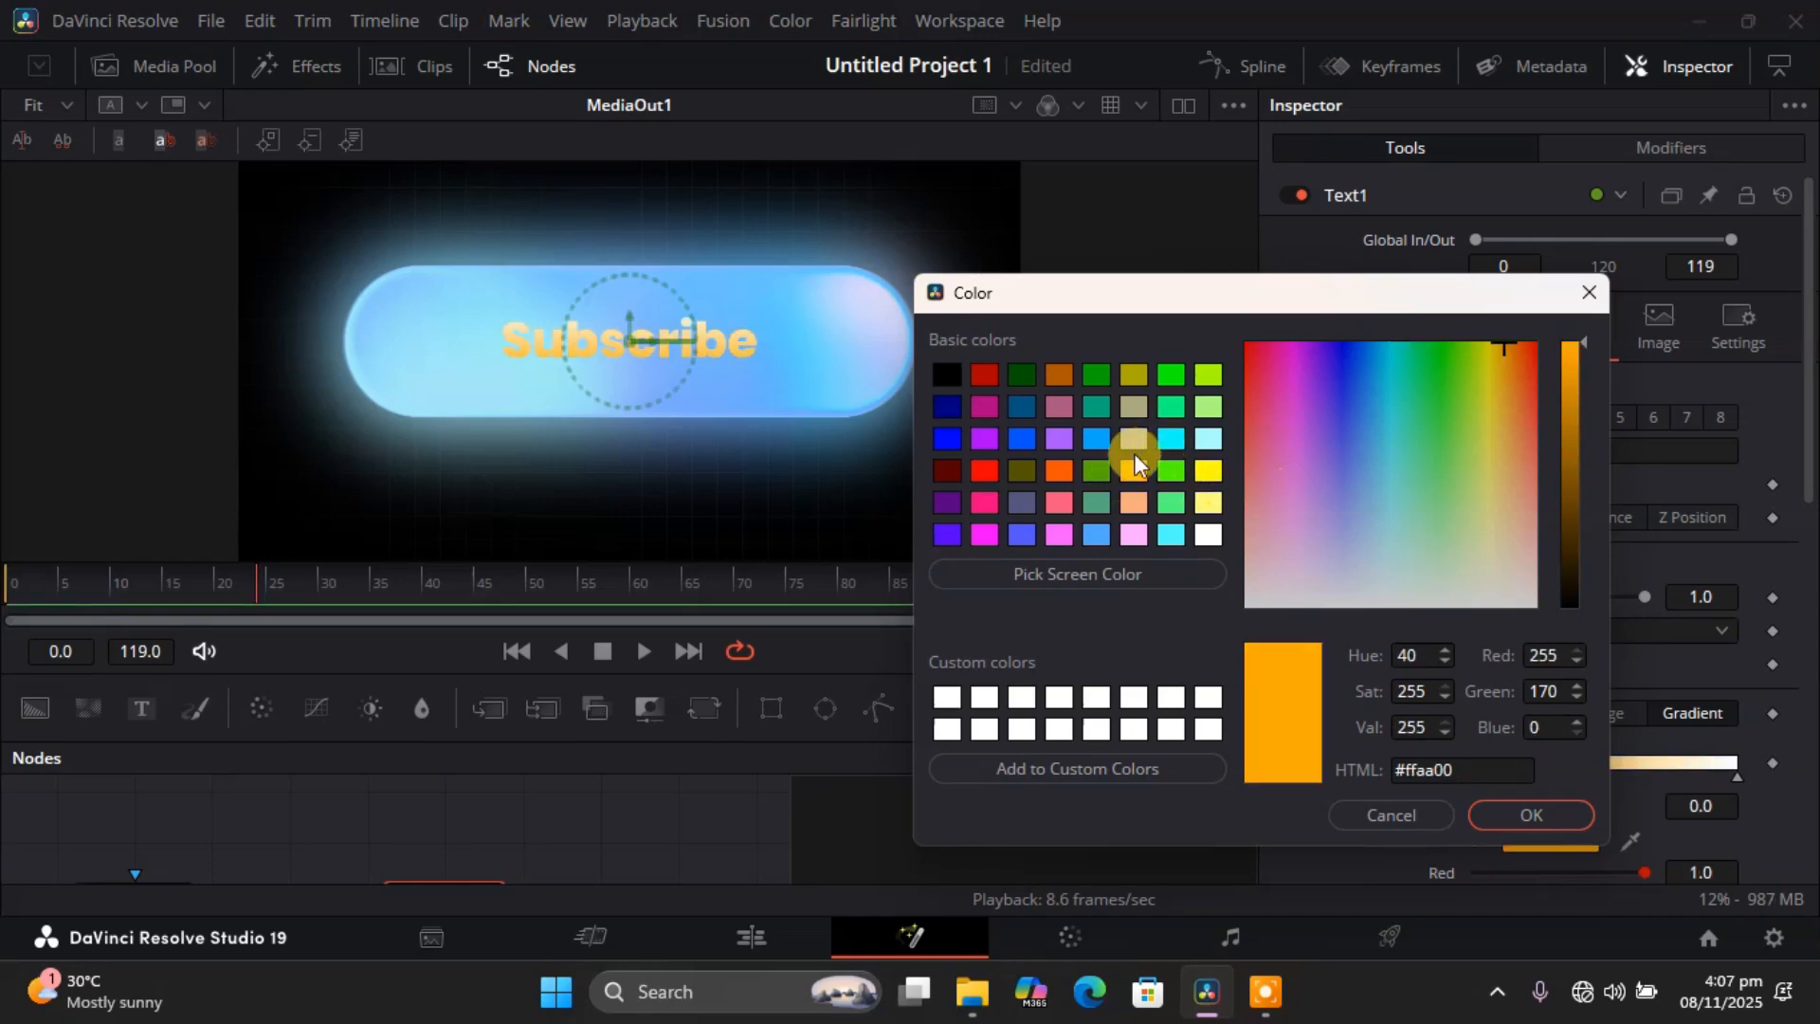
{"action": "left_click", "coordinate": [986, 471]}
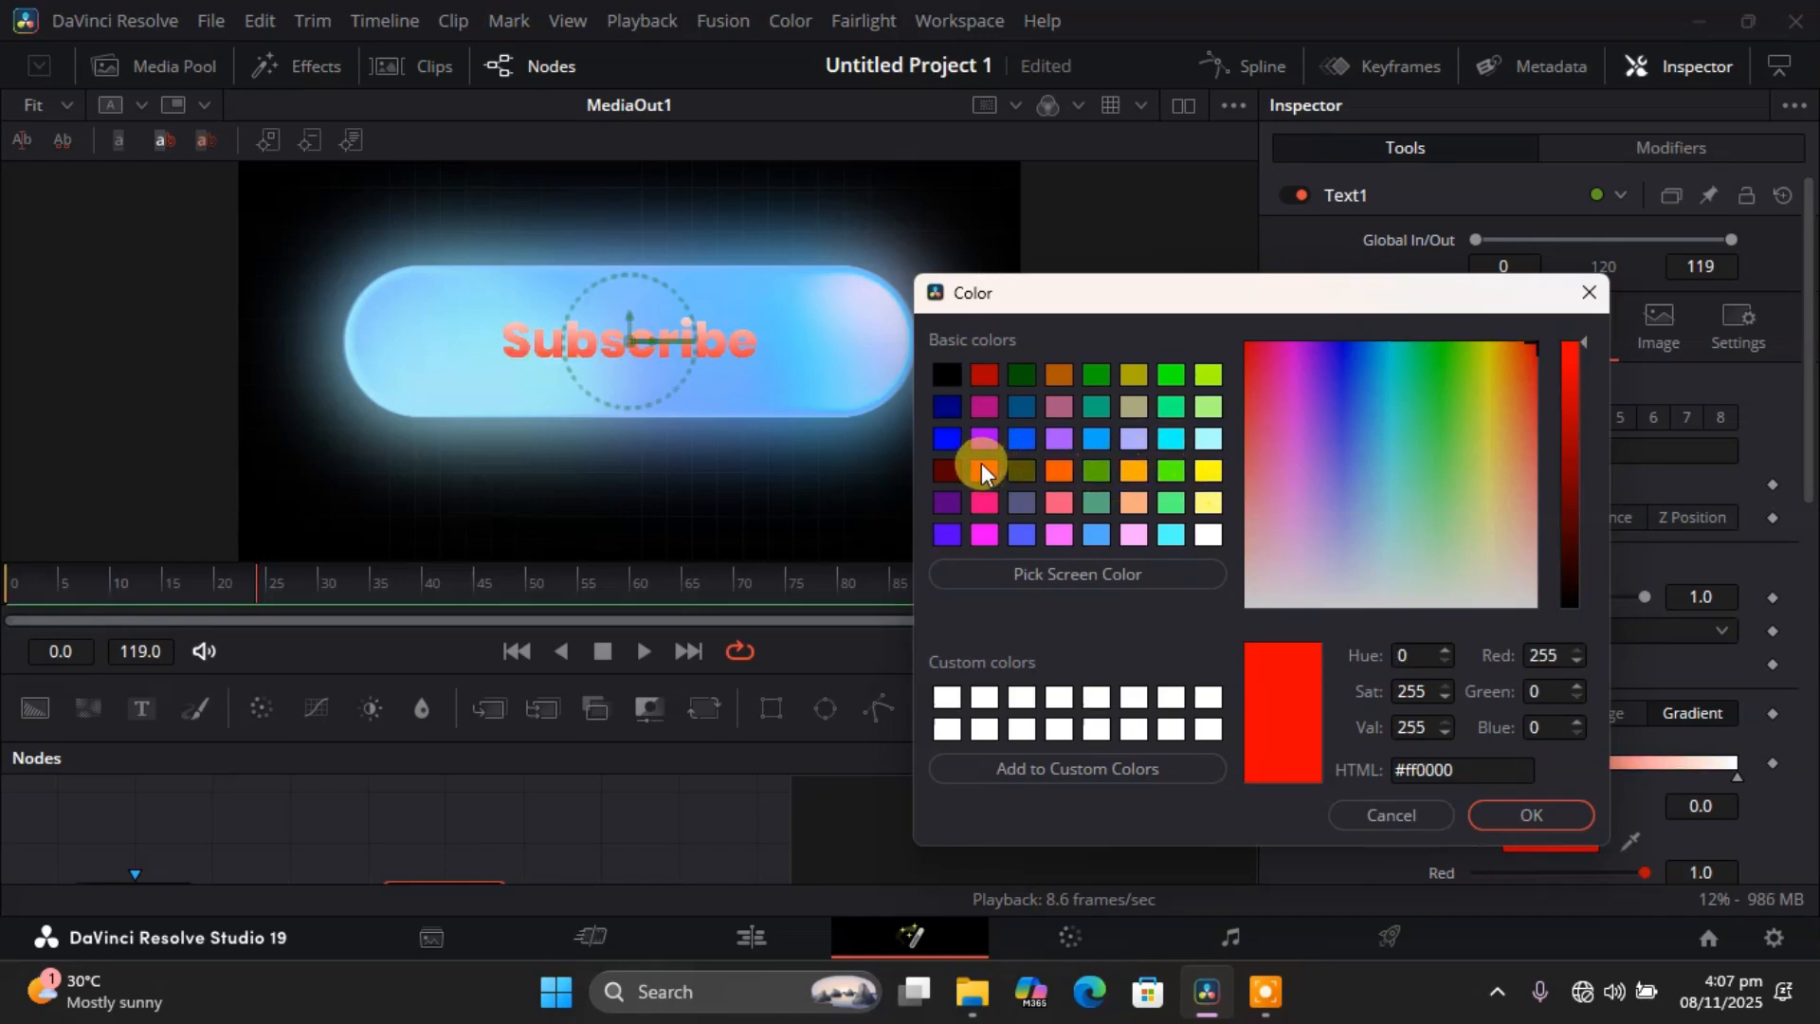
{"action": "left_click", "coordinate": [1507, 815]}
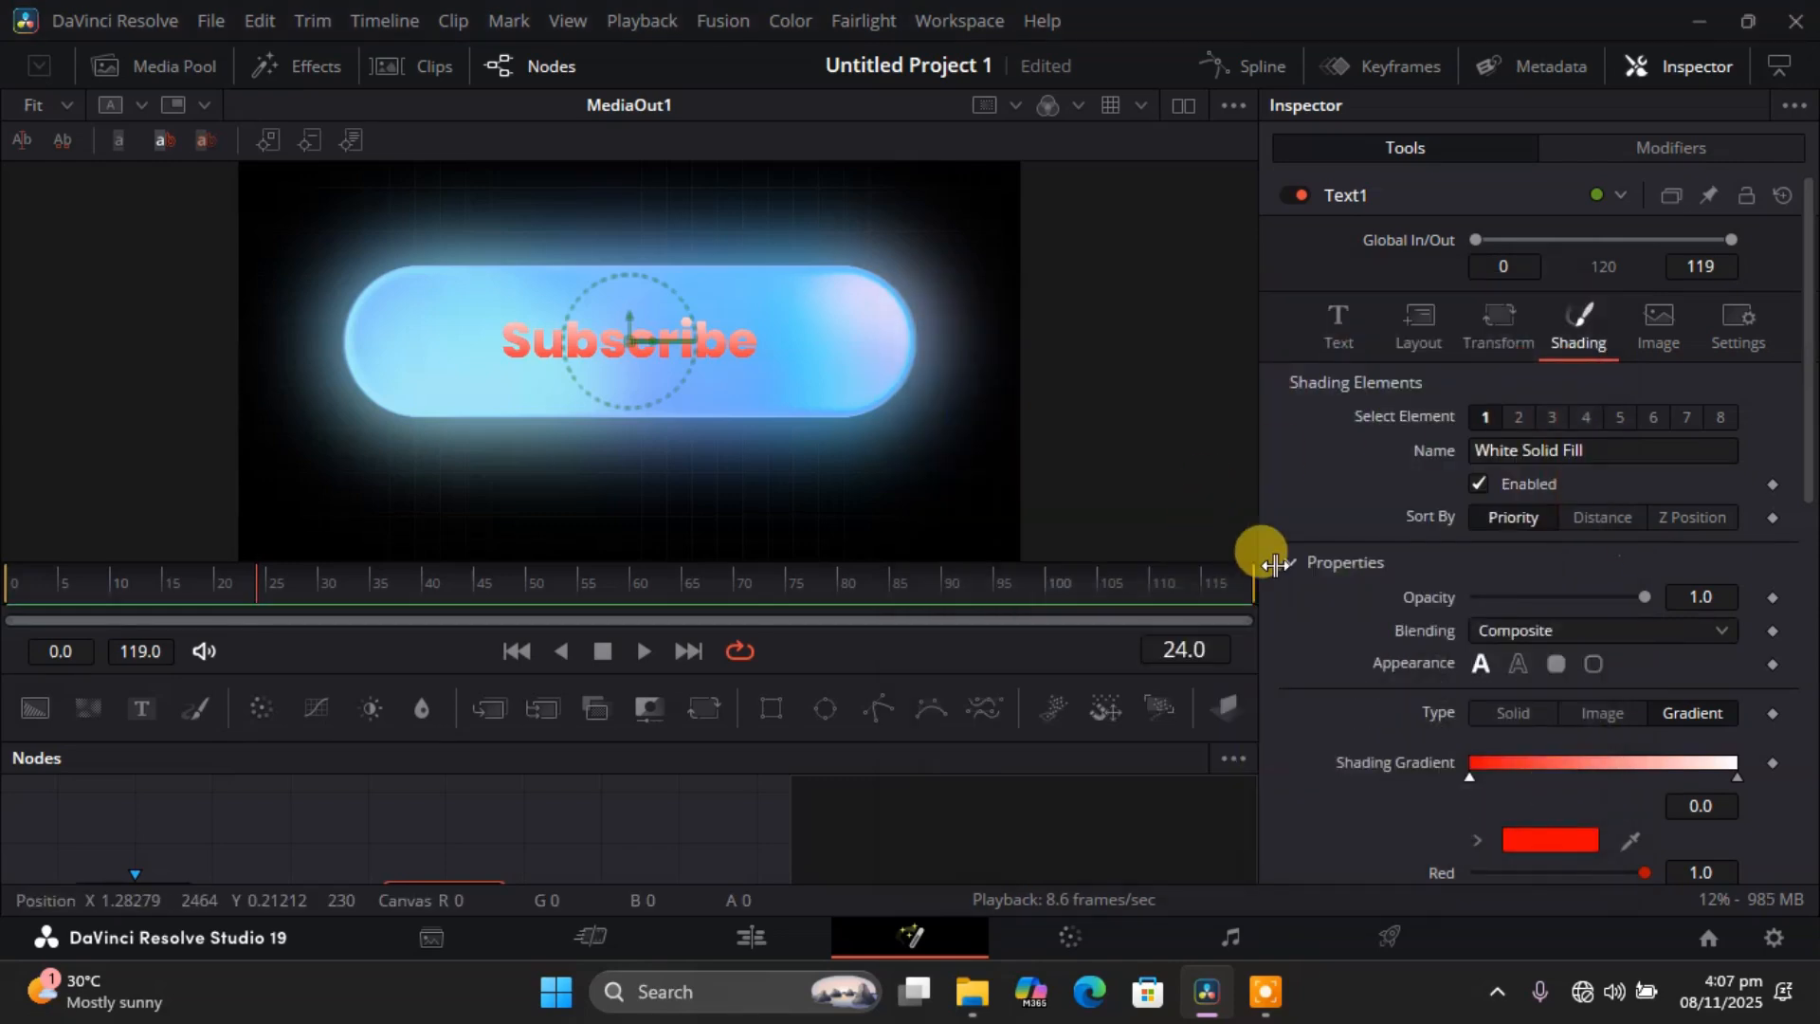
{"action": "mouse_move", "coordinate": [1810, 439]}
{"action": "left_mouse_down"}
{"action": "mouse_move", "coordinate": [1812, 471]}
{"action": "mouse_move", "coordinate": [1796, 457]}
{"action": "left_mouse_up"}
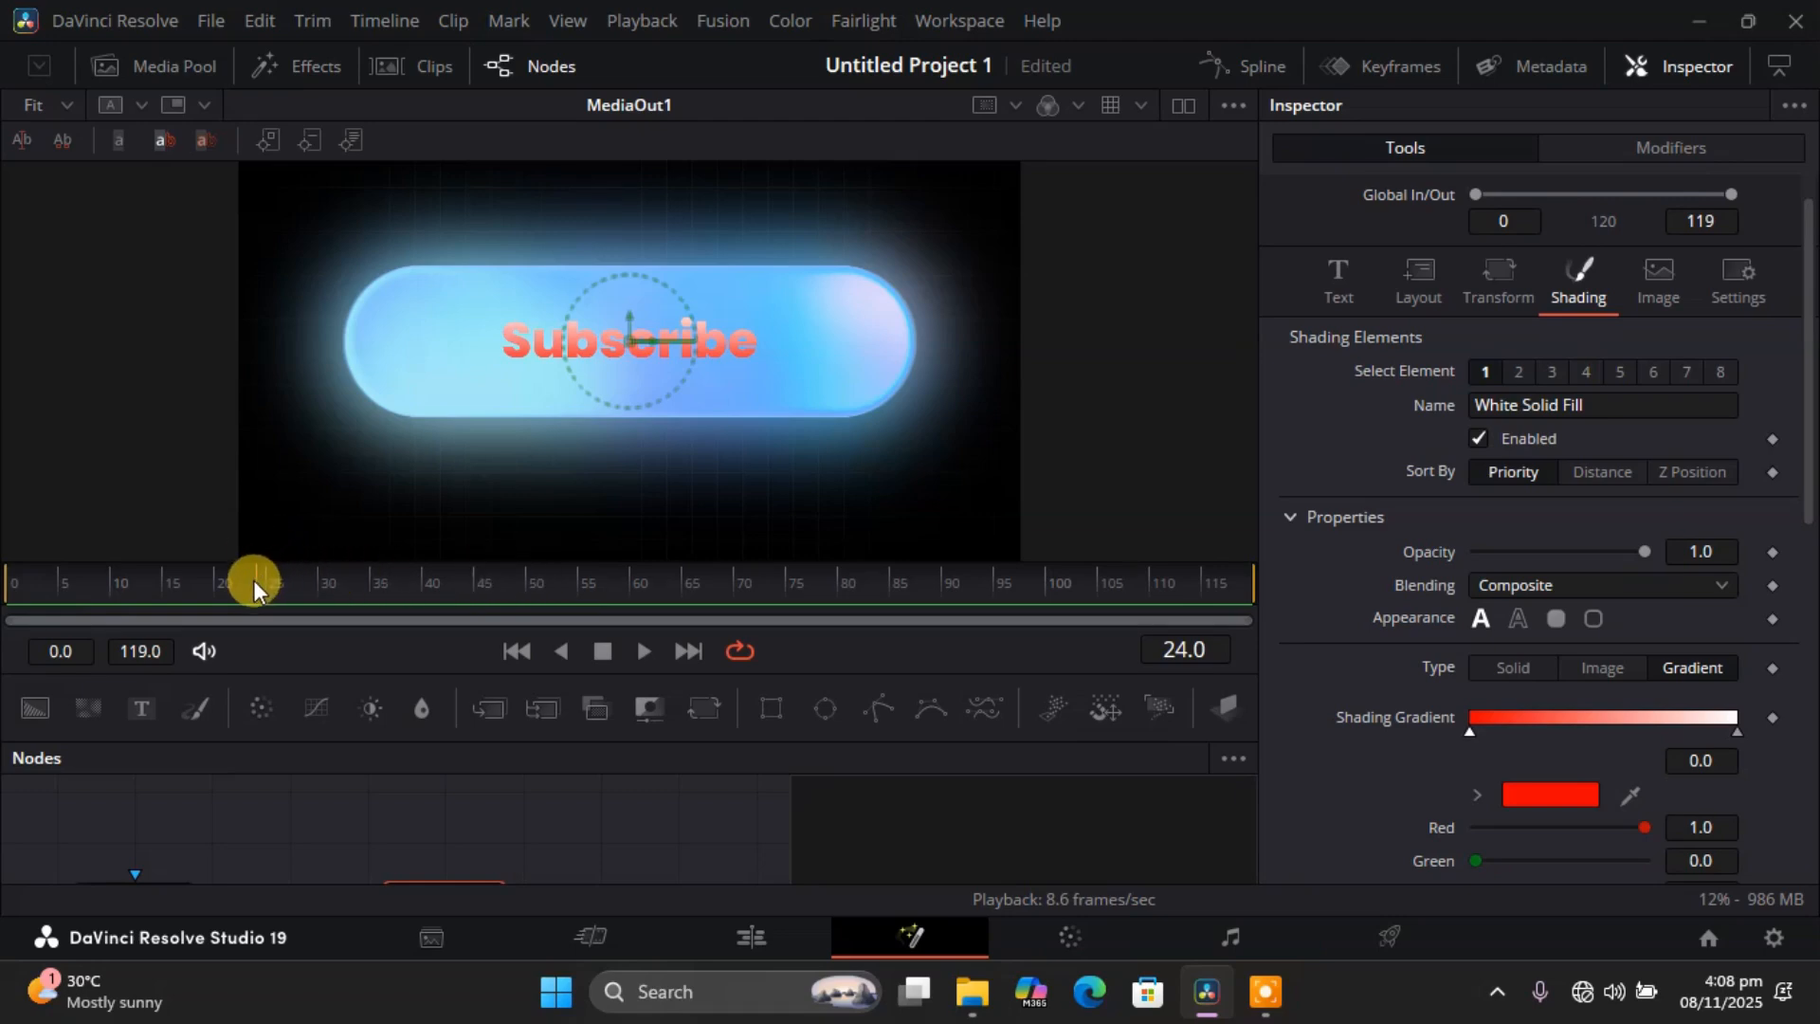
Keyframe the opacity of Follower1's first shading element at 0.0 on frame 10.
{"action": "mouse_move", "coordinate": [253, 580]}
{"action": "left_mouse_down"}
{"action": "mouse_move", "coordinate": [178, 582]}
{"action": "mouse_move", "coordinate": [275, 590]}
{"action": "left_mouse_up"}
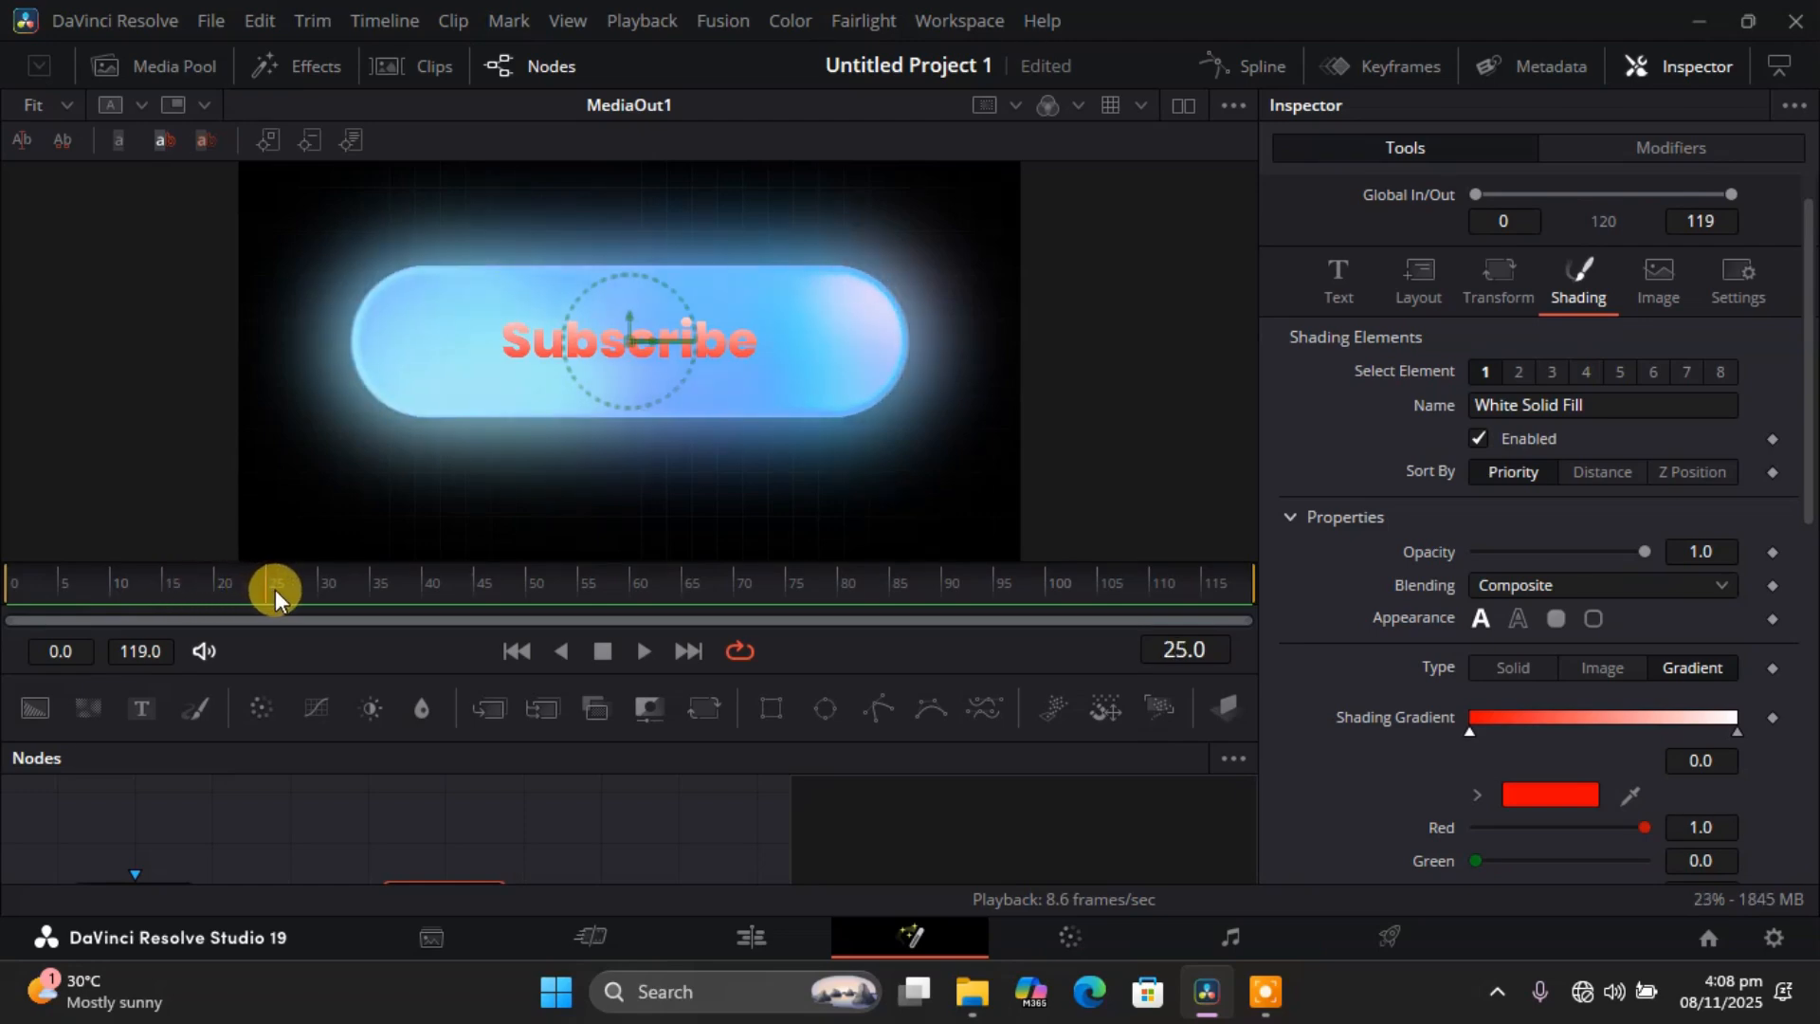
{"action": "left_click_drag", "start_coordinate": [275, 590], "coordinate": [110, 589]}
{"action": "left_click", "coordinate": [1706, 150]}
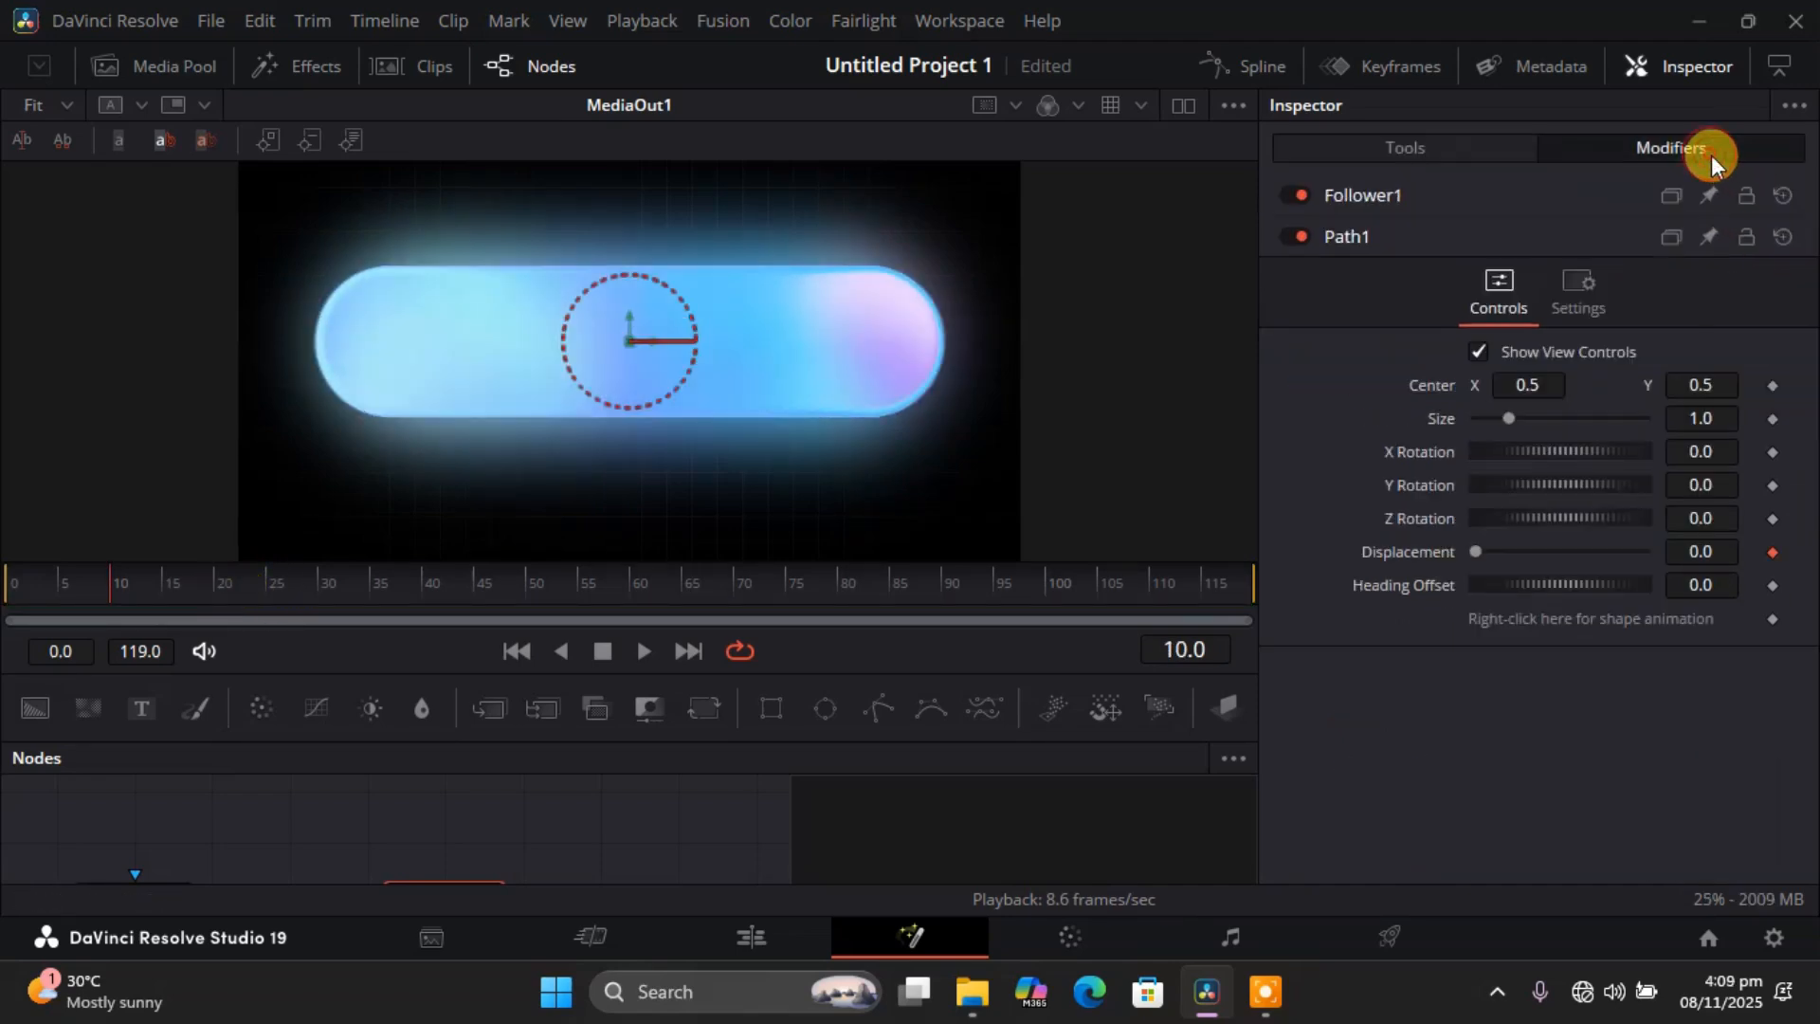
{"action": "left_click", "coordinate": [1431, 192]}
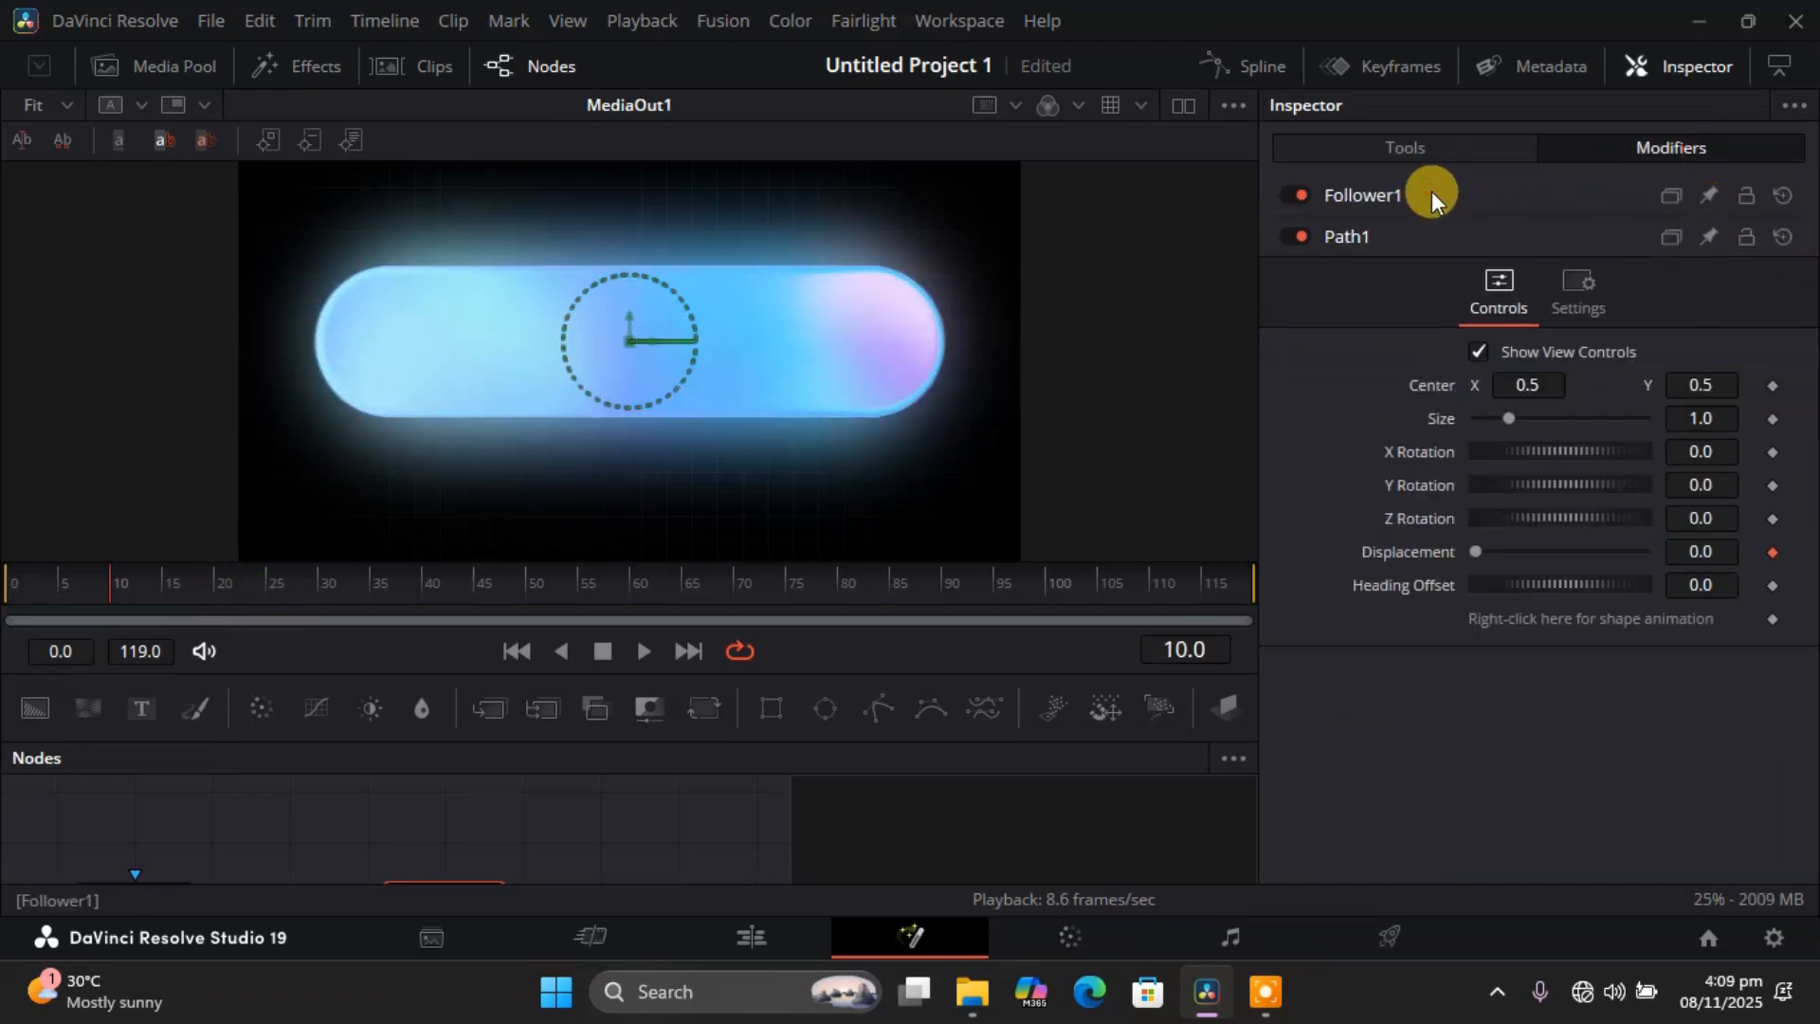
{"action": "left_click", "coordinate": [1382, 195]}
{"action": "left_click", "coordinate": [1612, 265]}
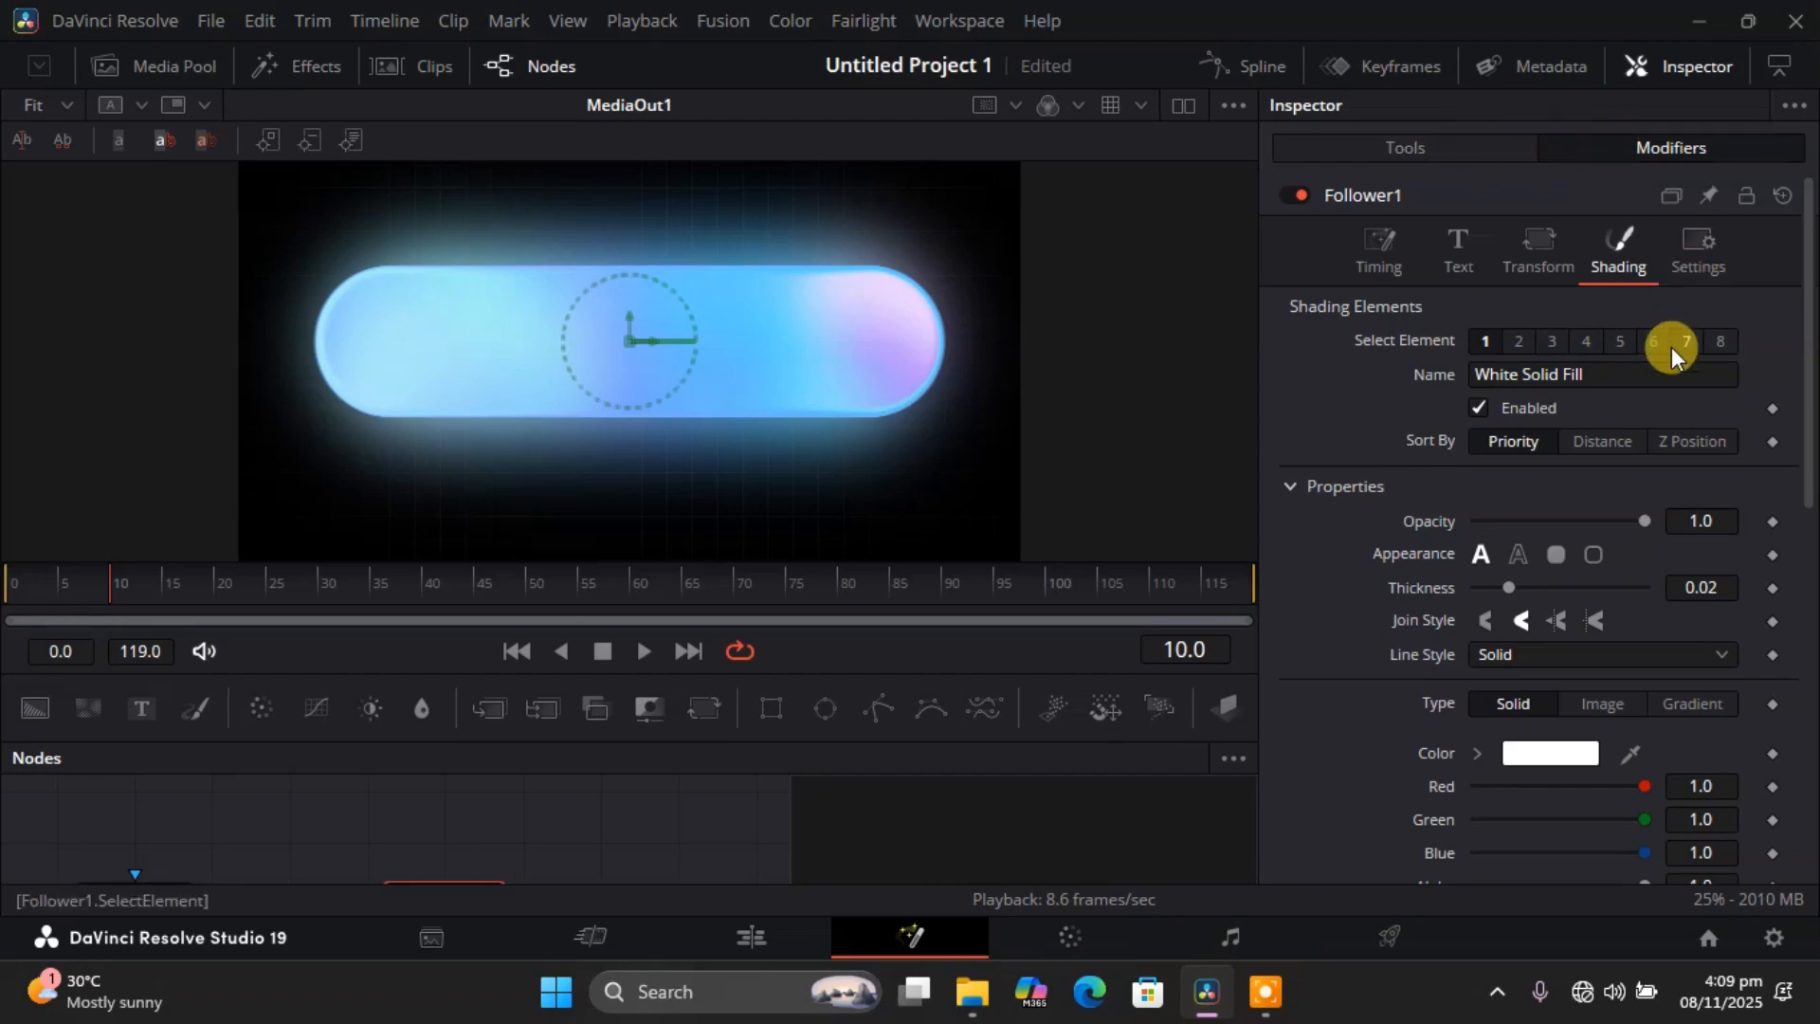
{"action": "mouse_move", "coordinate": [100, 571]}
{"action": "left_mouse_down"}
{"action": "mouse_move", "coordinate": [164, 576]}
{"action": "mouse_move", "coordinate": [116, 575]}
{"action": "left_mouse_up"}
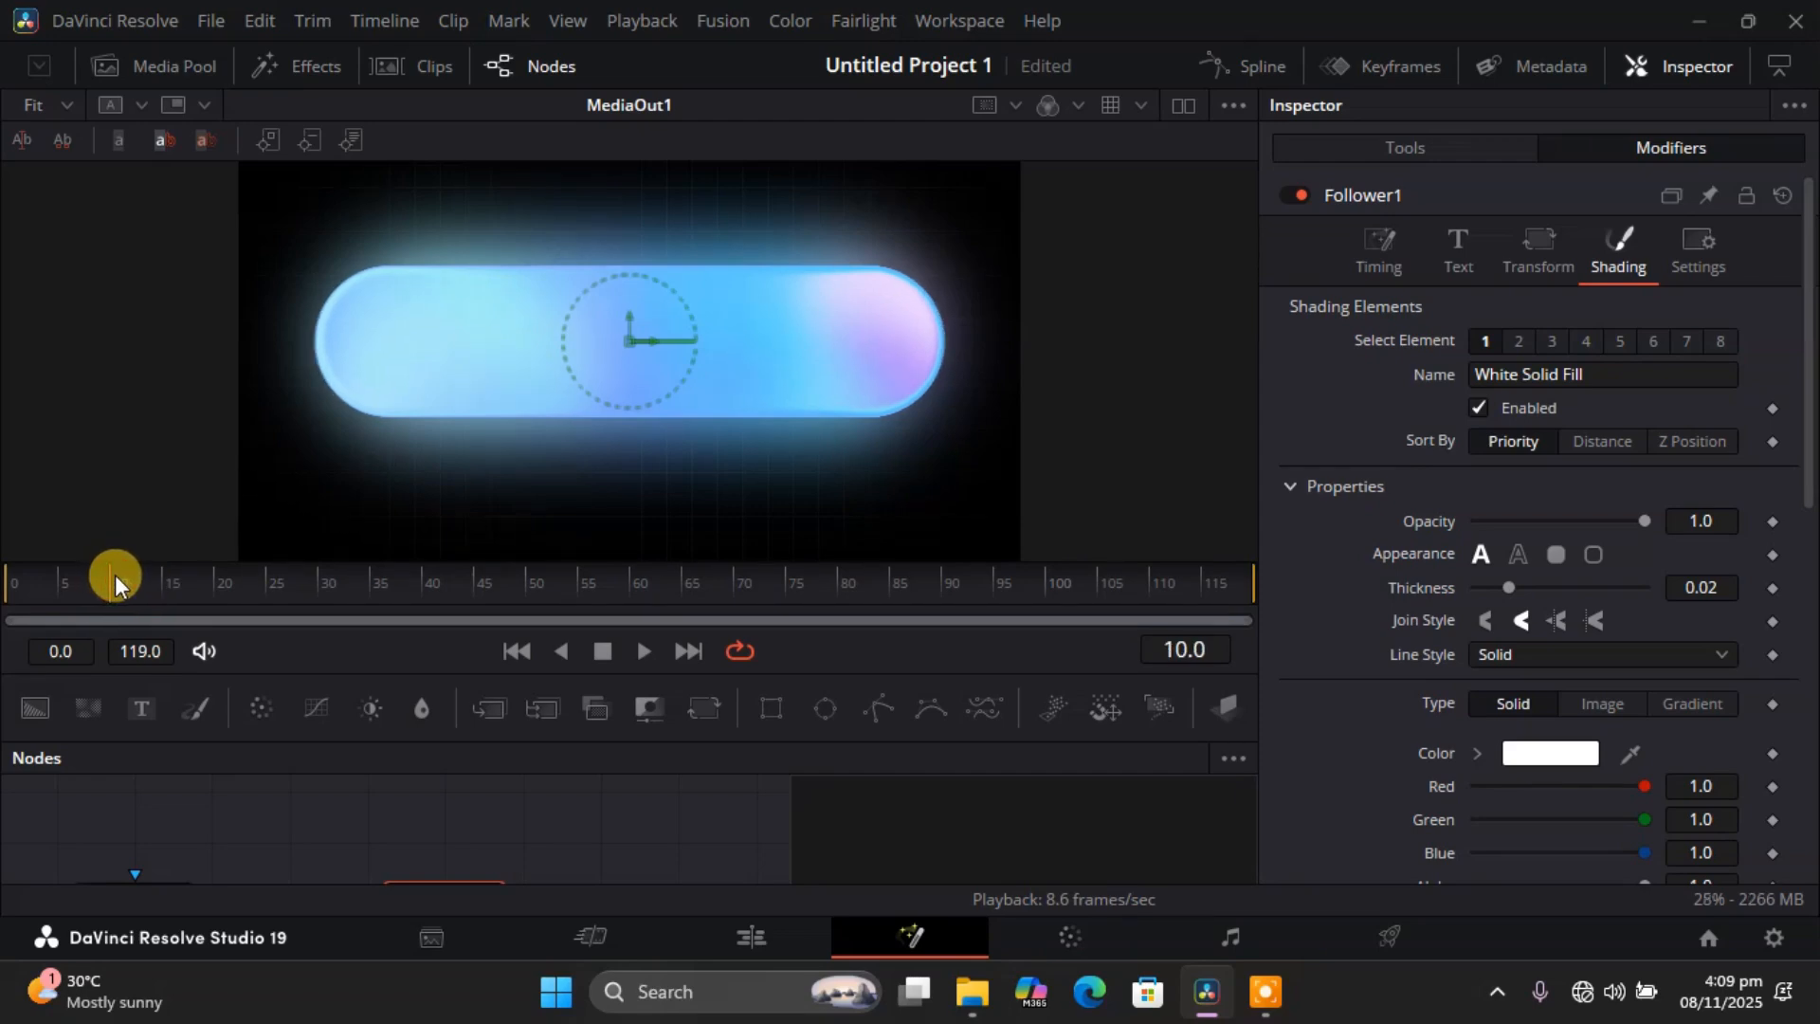
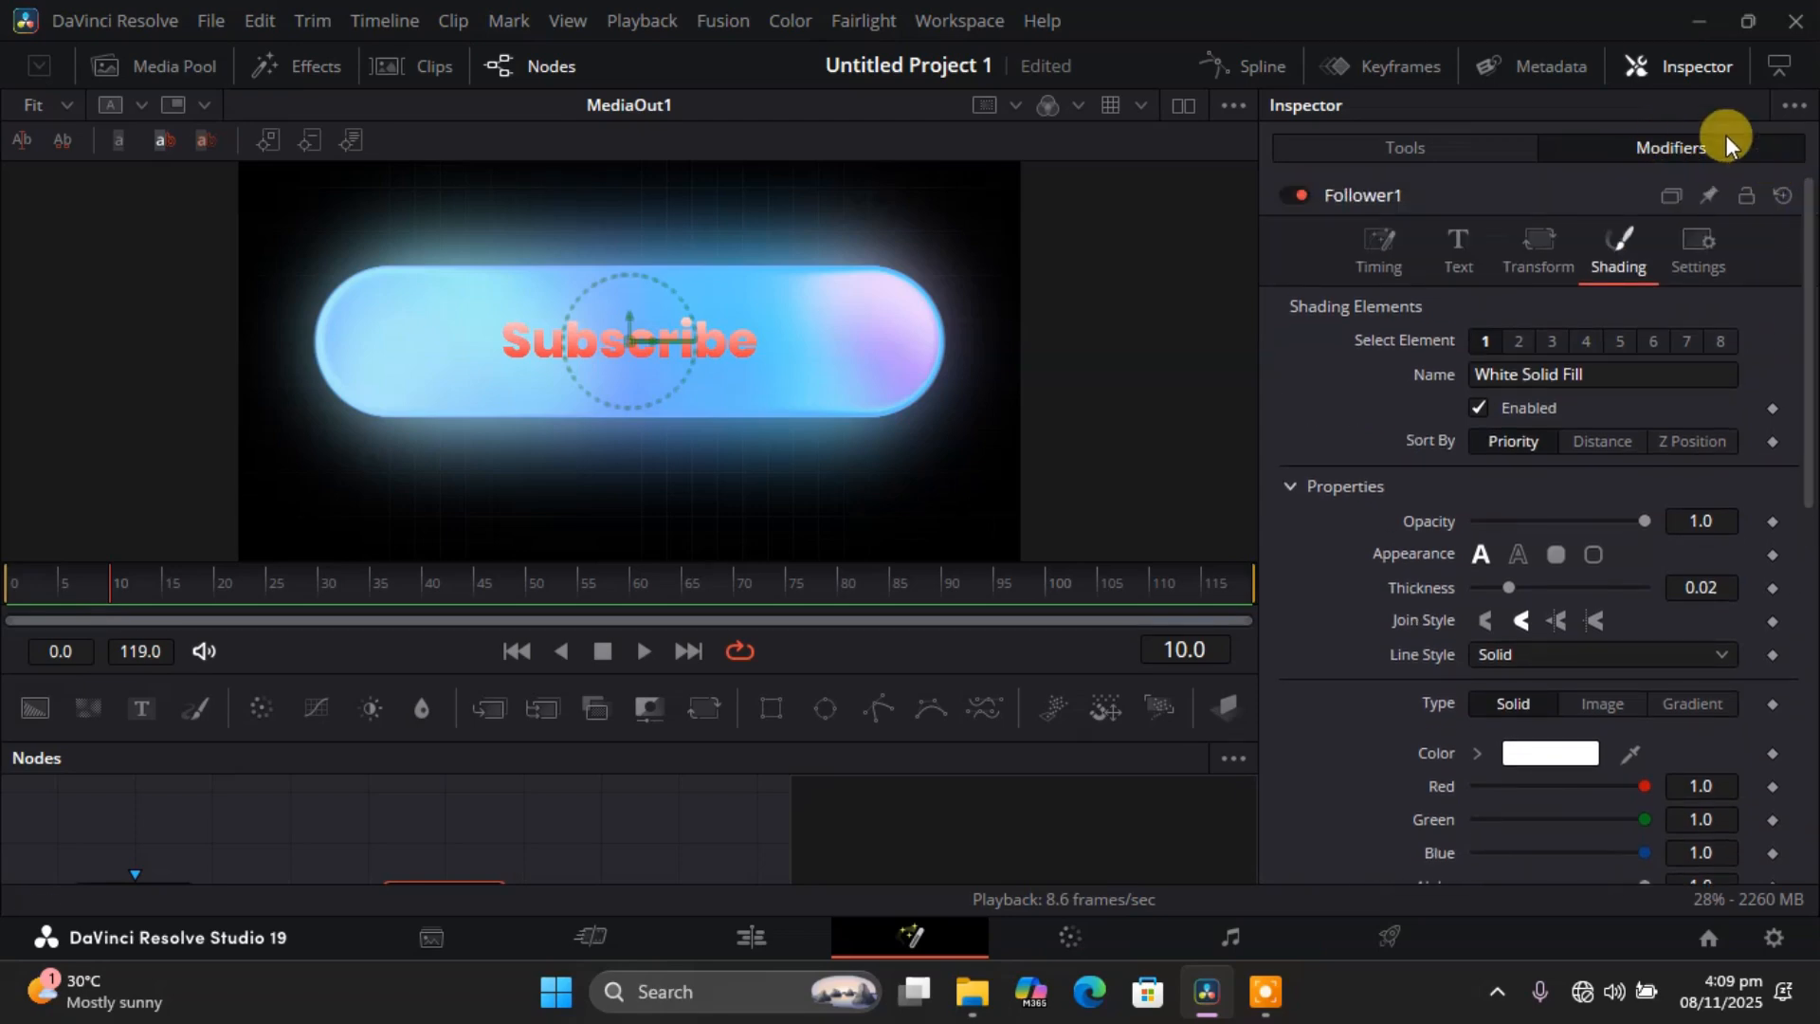
{"action": "left_click", "coordinate": [1772, 522]}
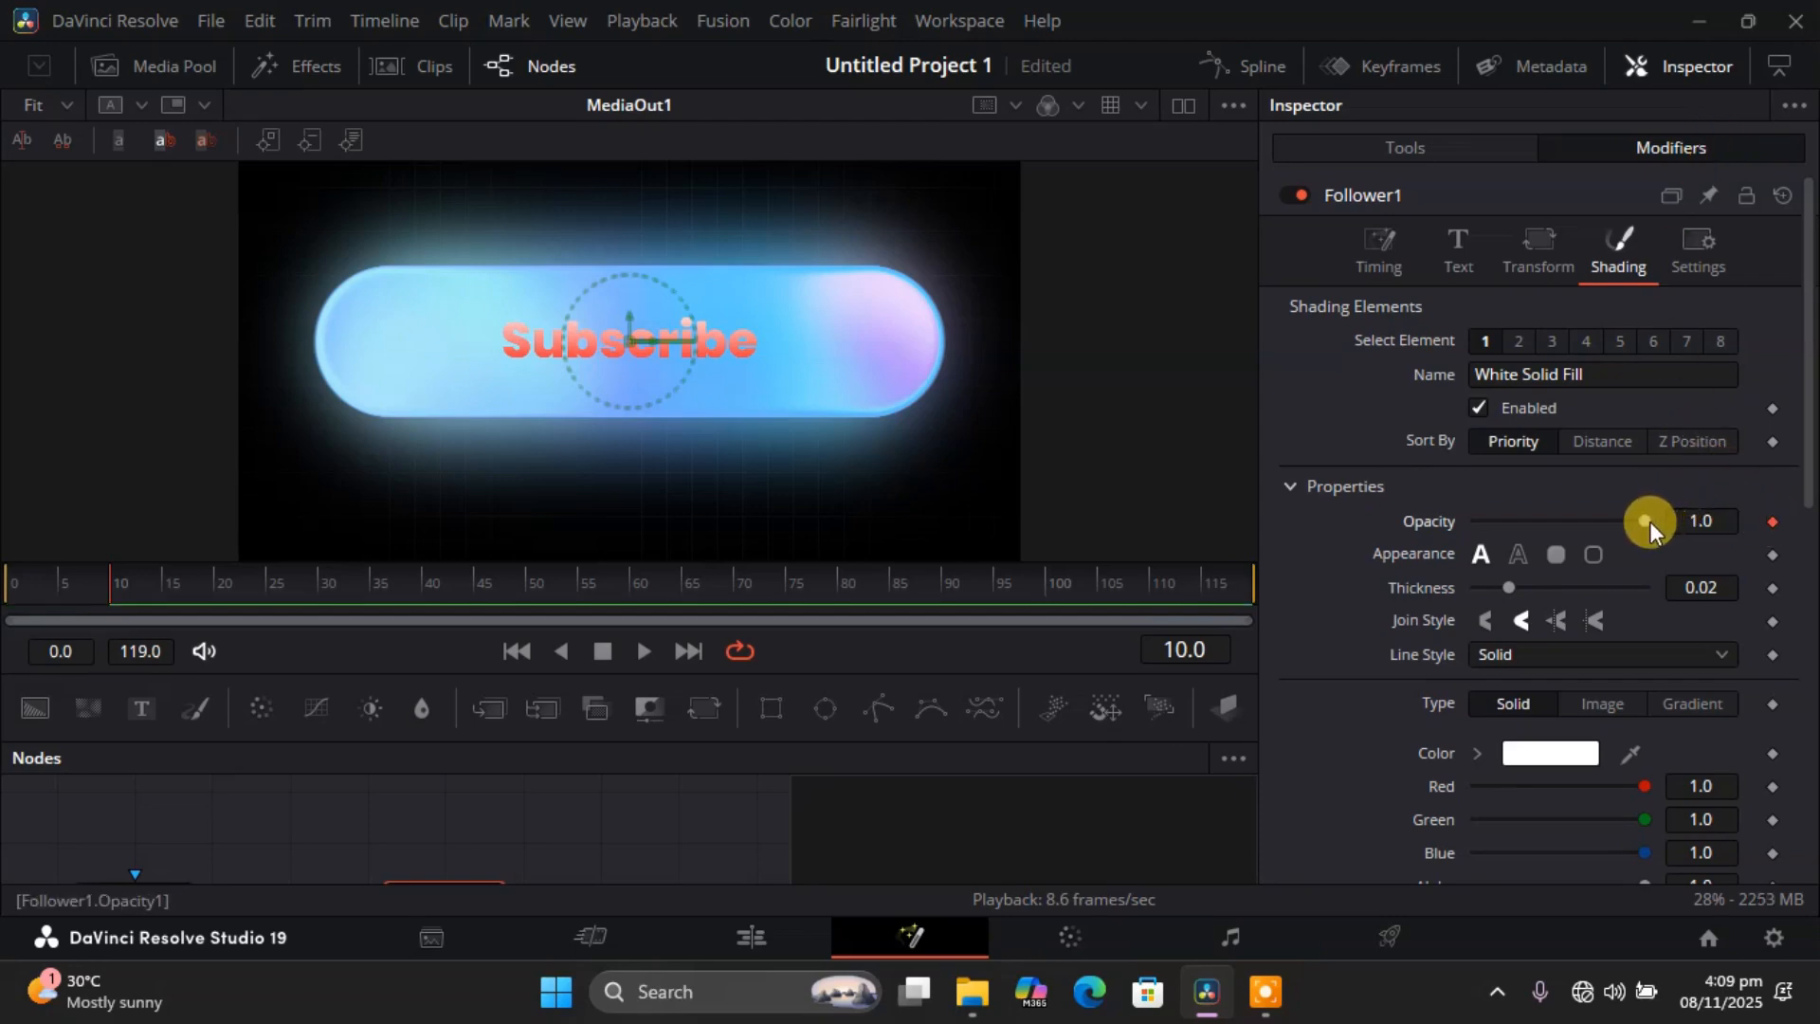
{"action": "left_click_drag", "start_coordinate": [1647, 521], "coordinate": [1475, 519]}
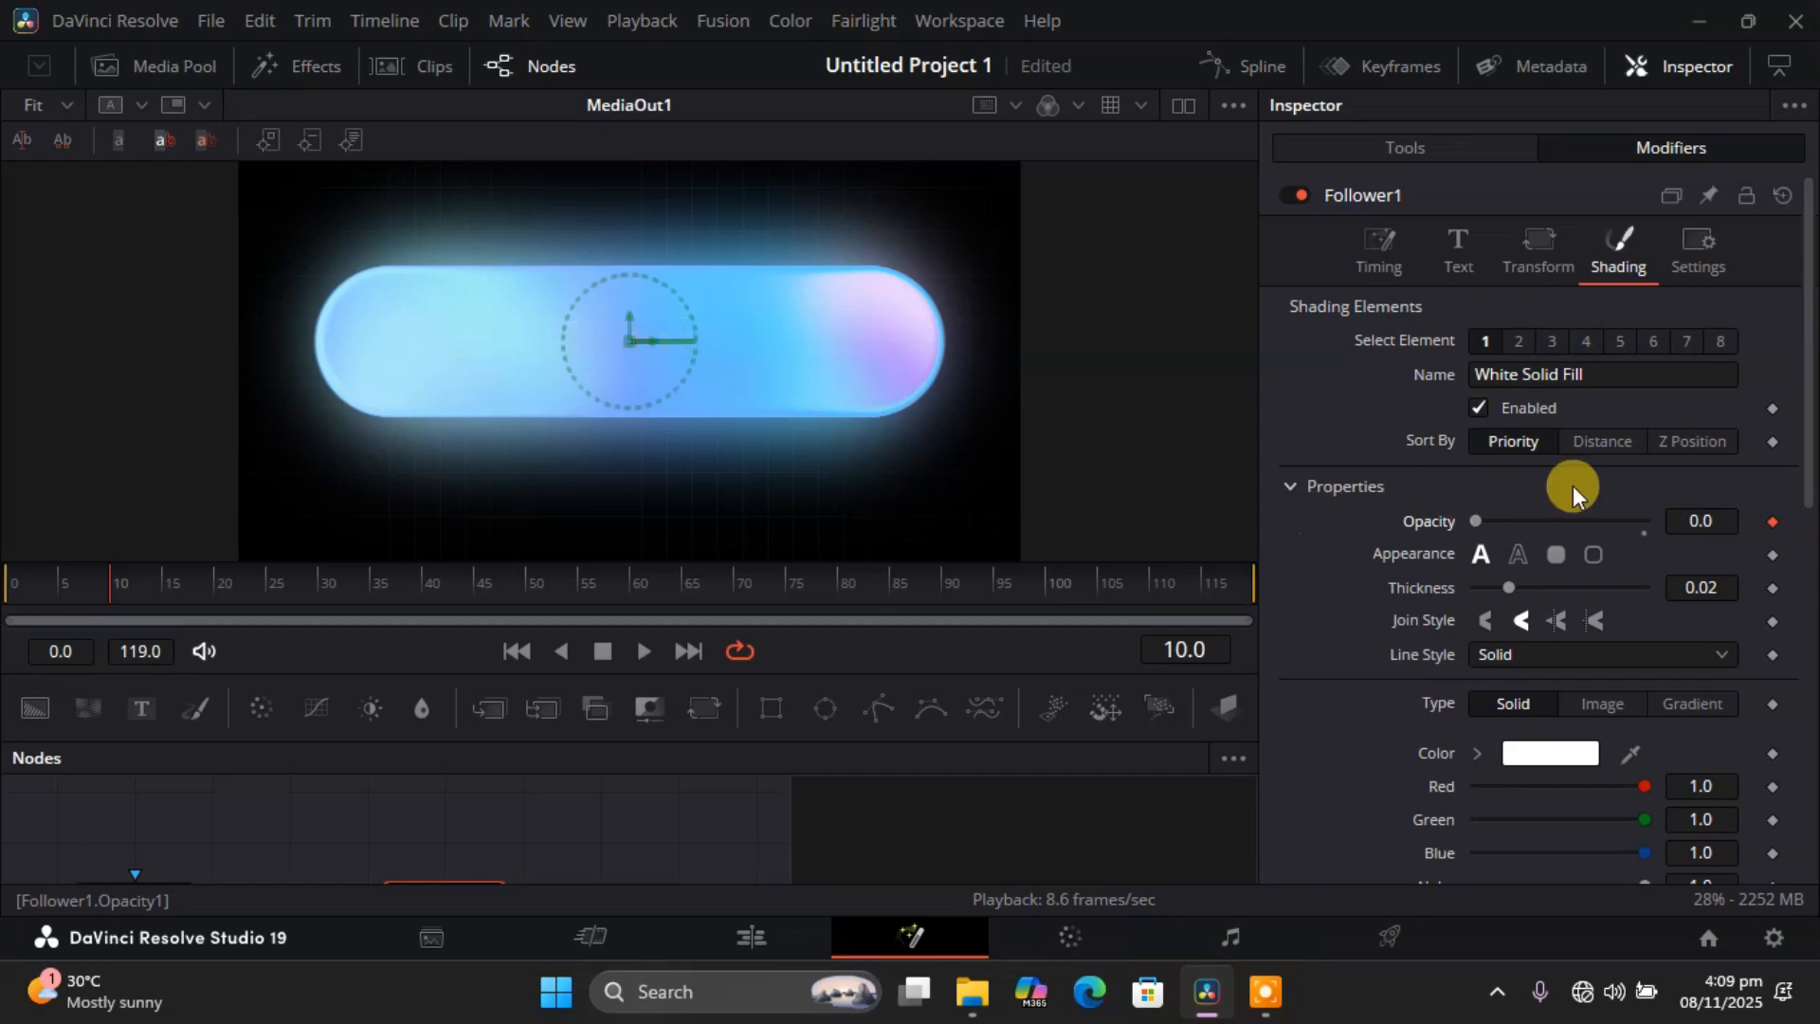
Keyframe the shading position offset of Follower1 on frame 10 with Y set to -0.3.
{"action": "left_click_drag", "start_coordinate": [1811, 380], "coordinate": [1788, 751]}
{"action": "left_click", "coordinate": [1771, 659]}
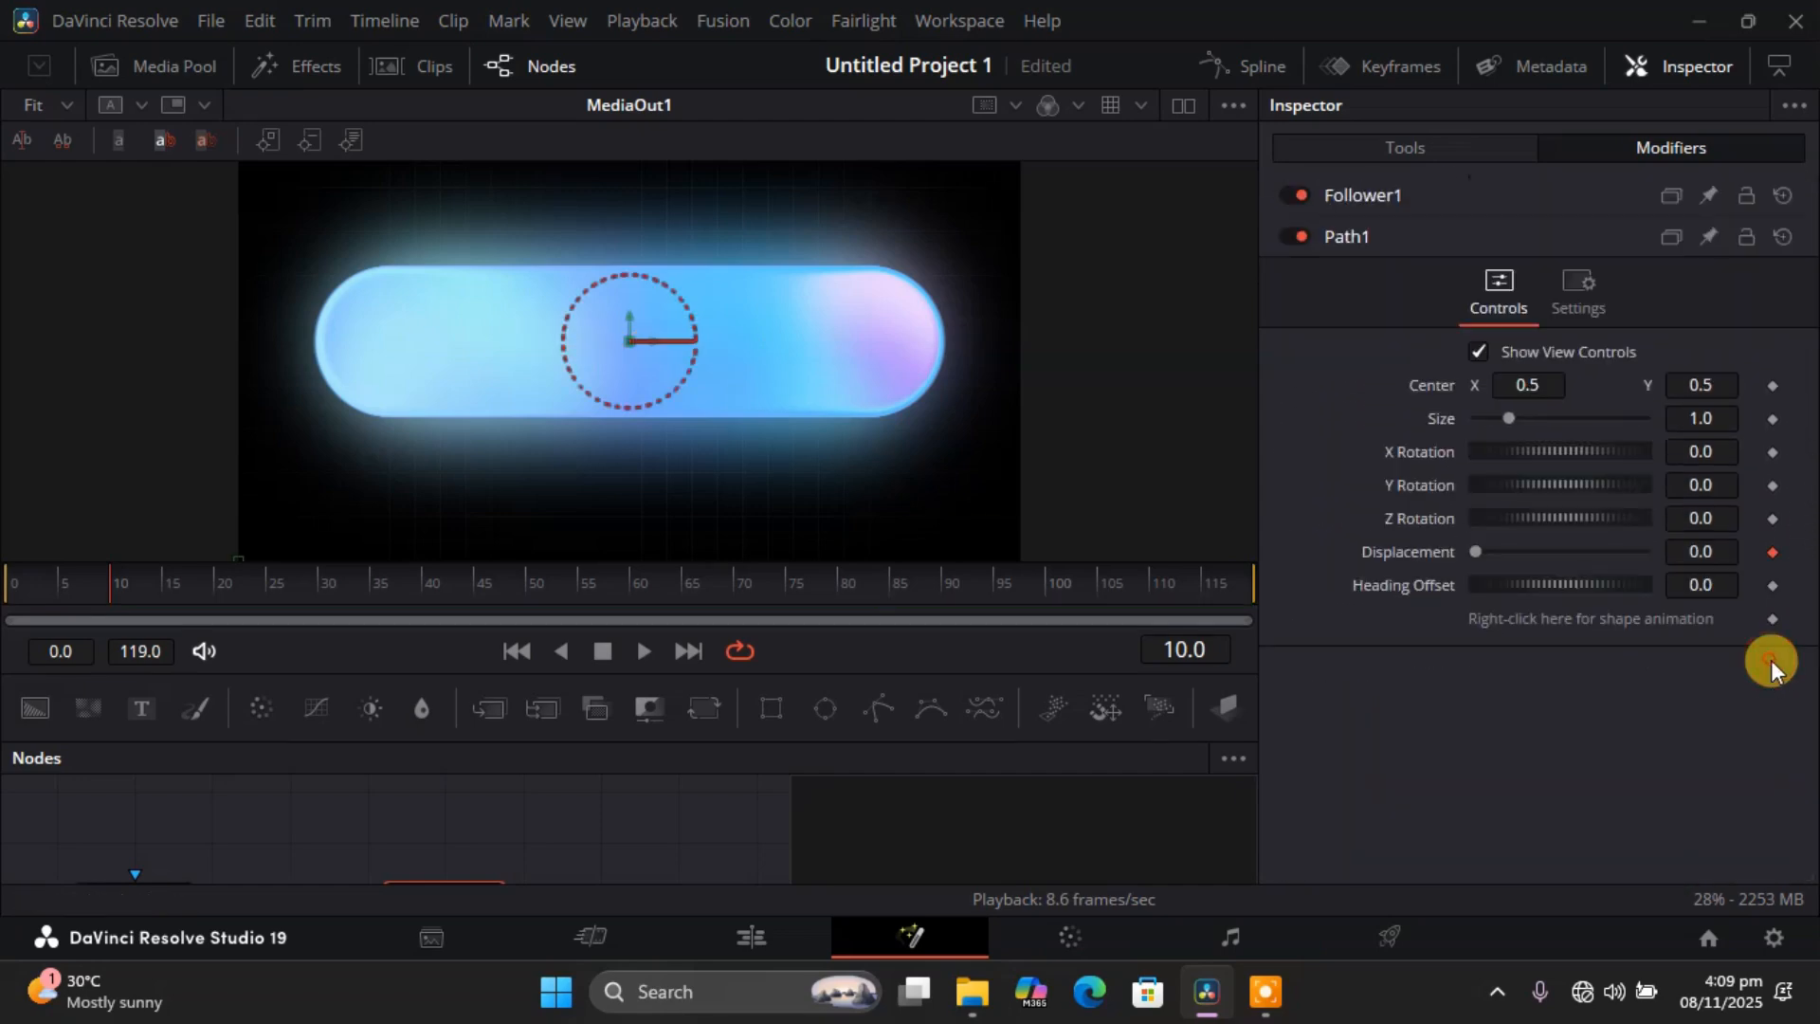
{"action": "left_click", "coordinate": [1465, 190]}
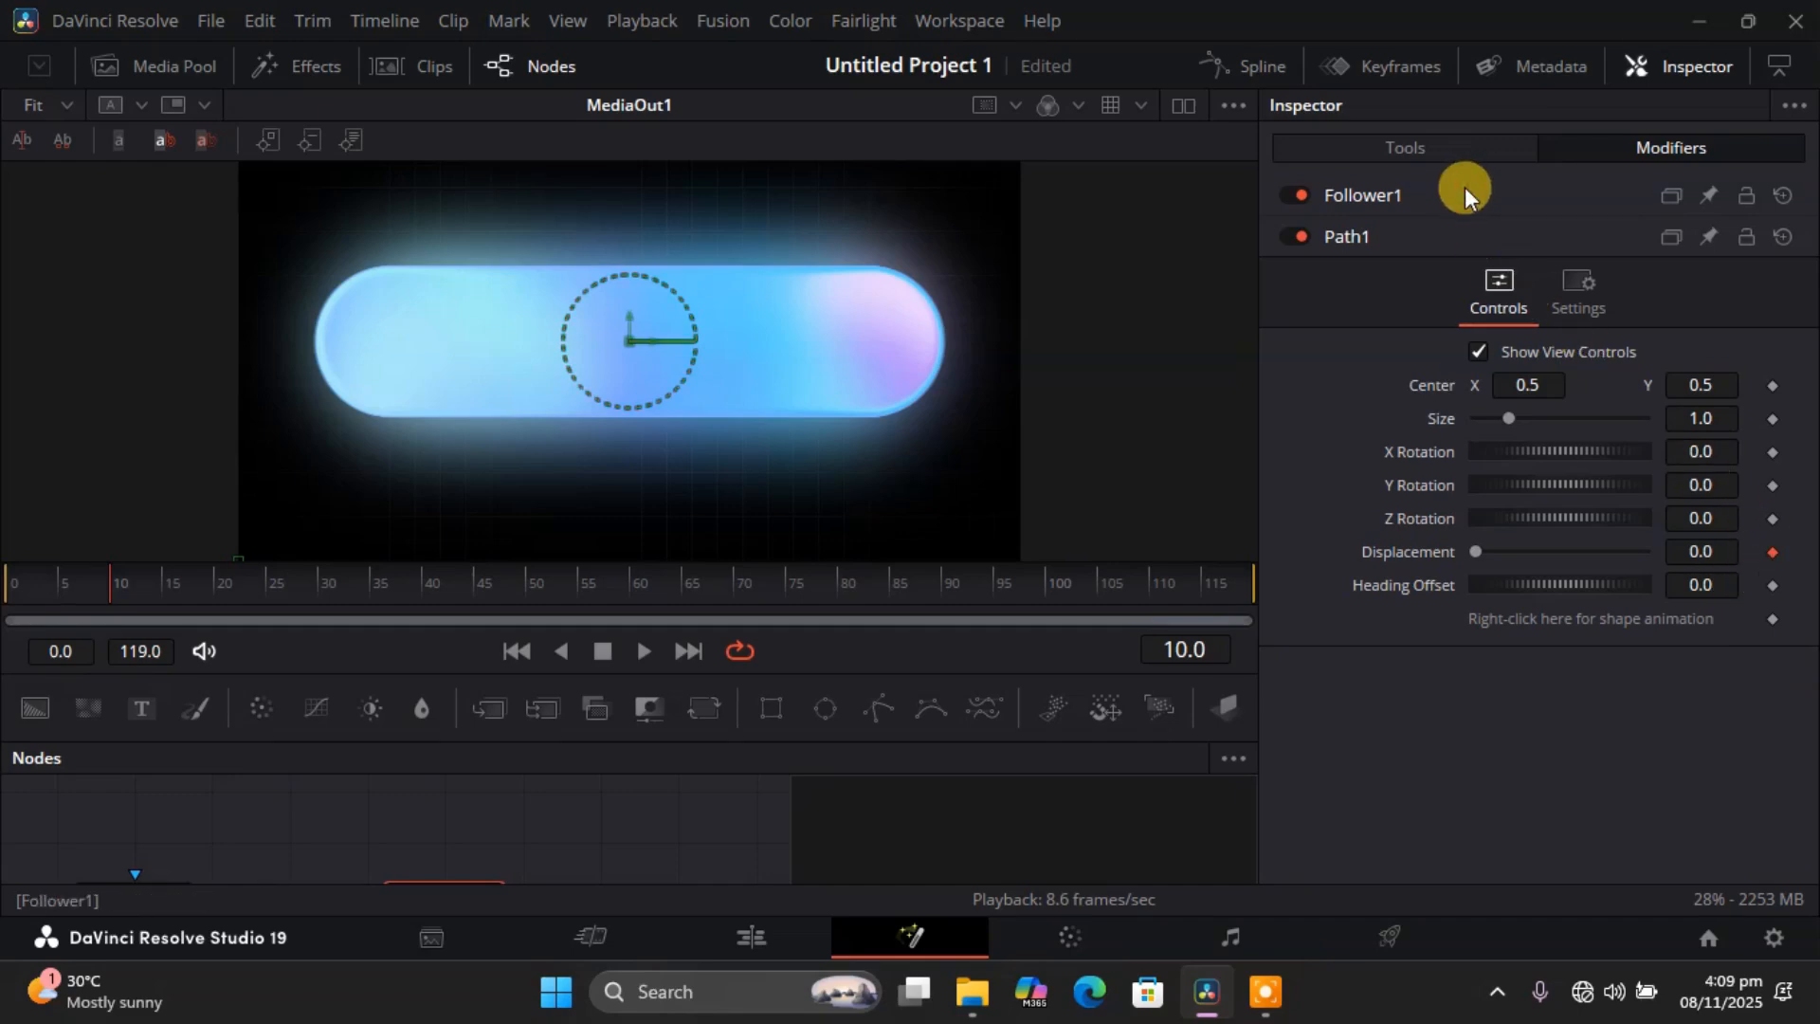
{"action": "left_click", "coordinate": [1401, 195]}
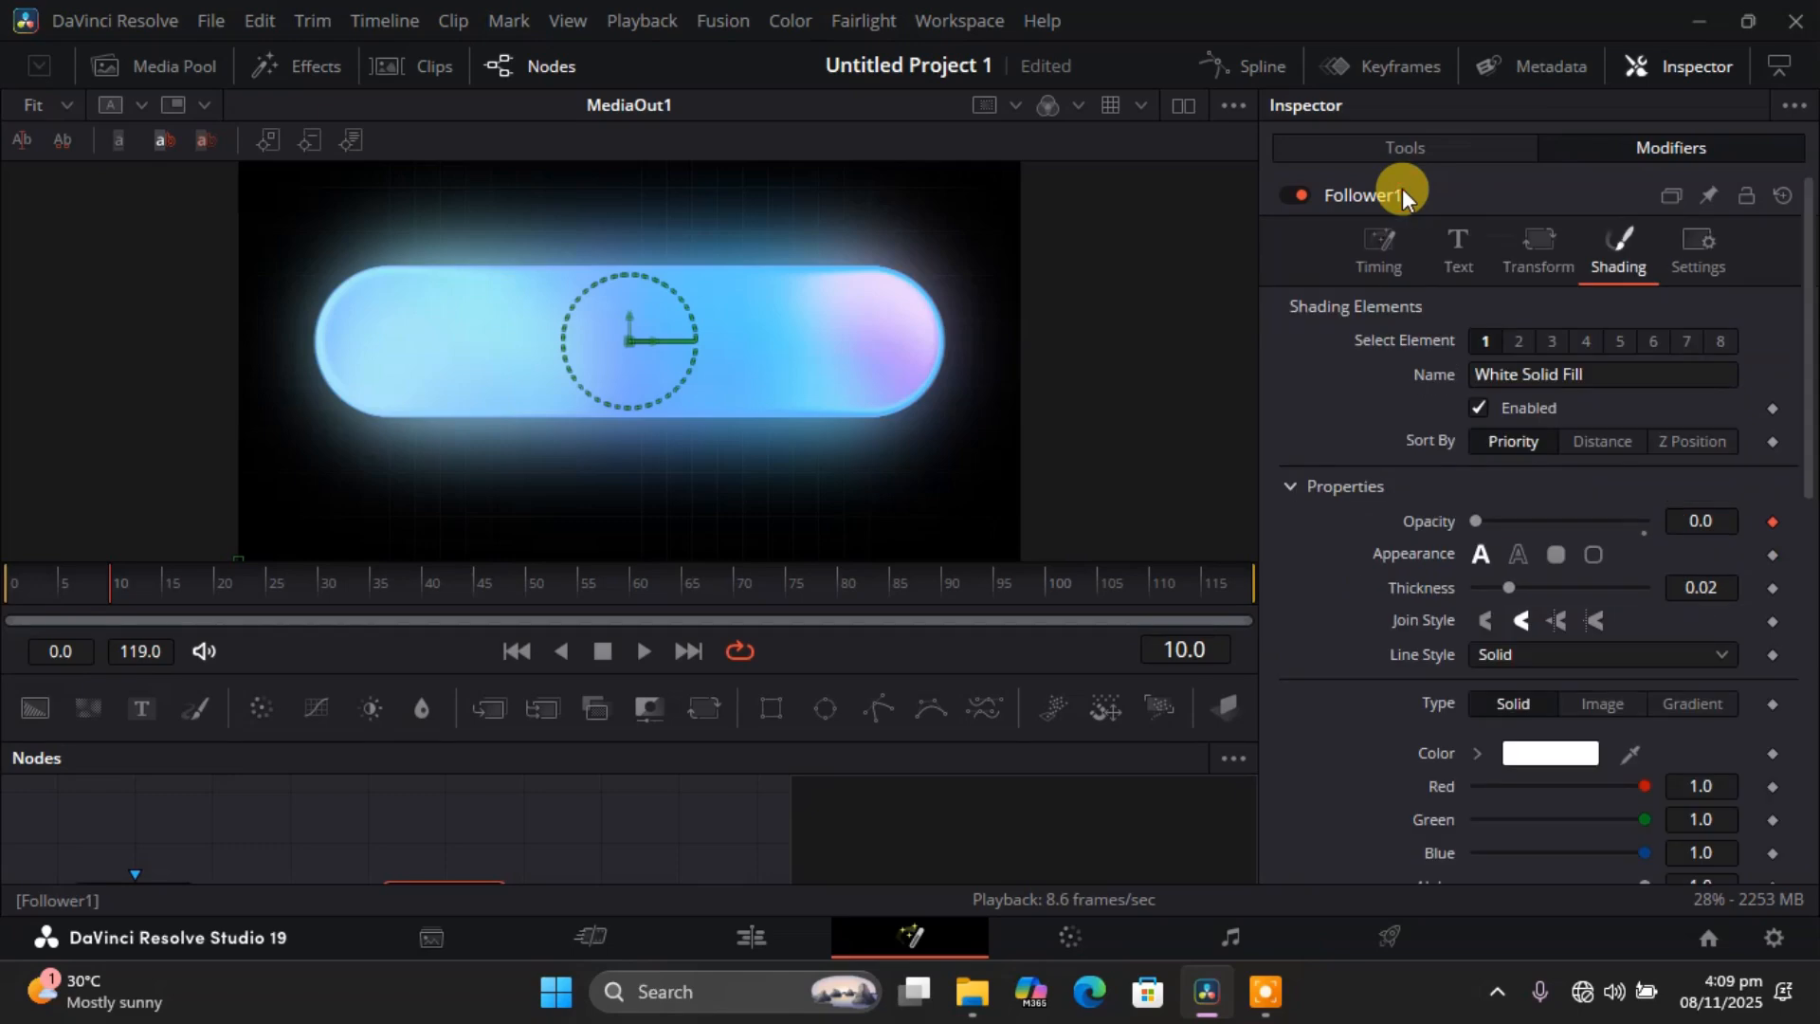
{"action": "left_click_drag", "start_coordinate": [1807, 474], "coordinate": [1792, 805]}
{"action": "left_click", "coordinate": [1714, 730]}
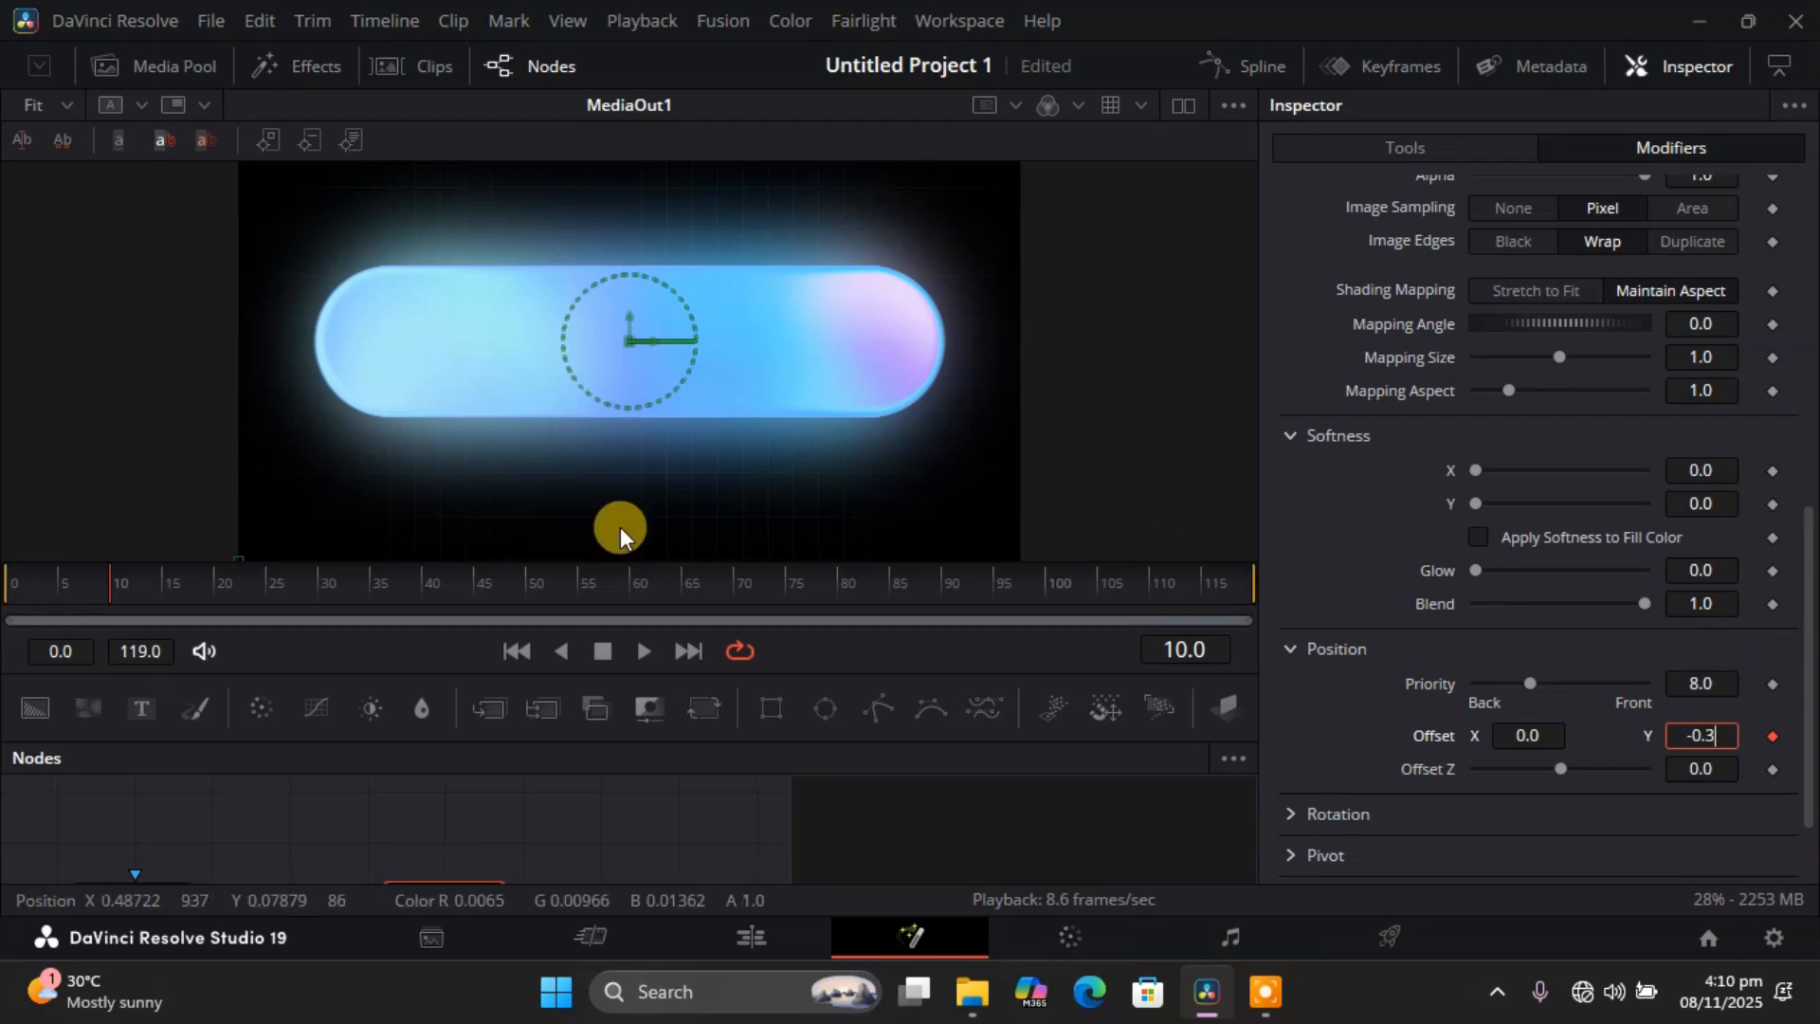
{"action": "left_click", "coordinate": [112, 580]}
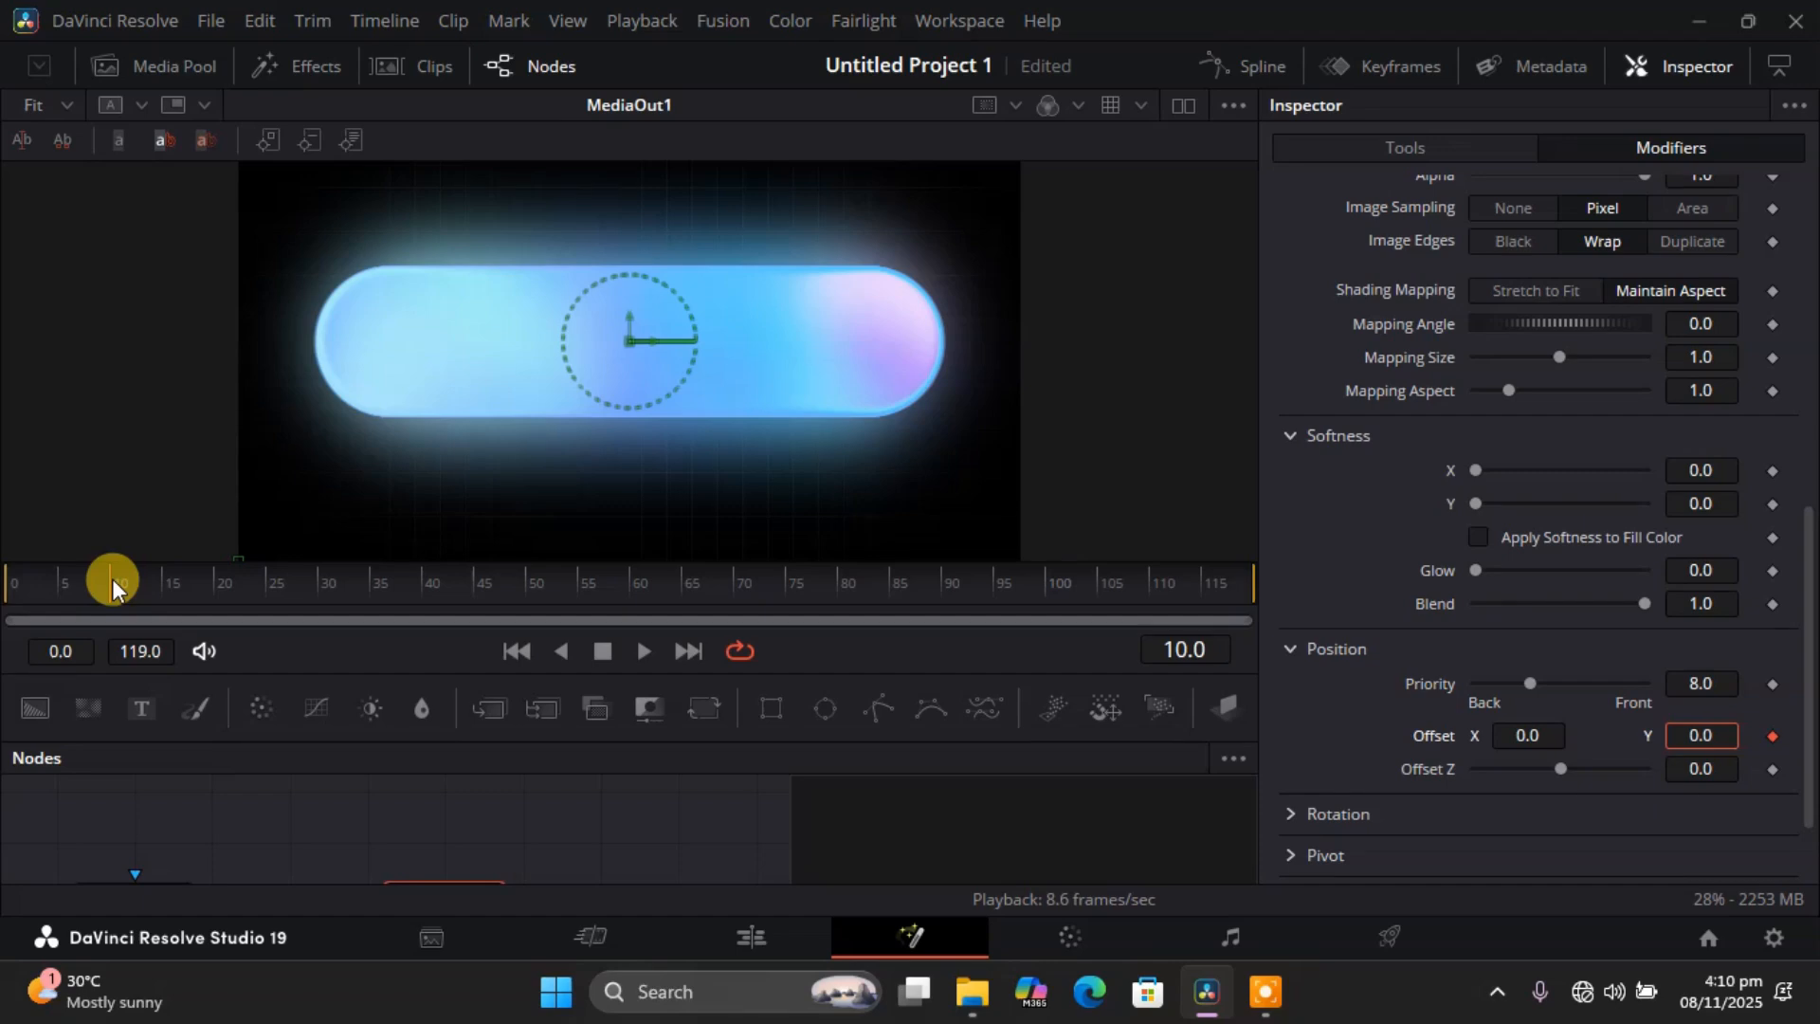
{"action": "left_click", "coordinate": [1713, 727]}
{"action": "type", "text": "-0.3"}
{"action": "key", "text": "Tab"}
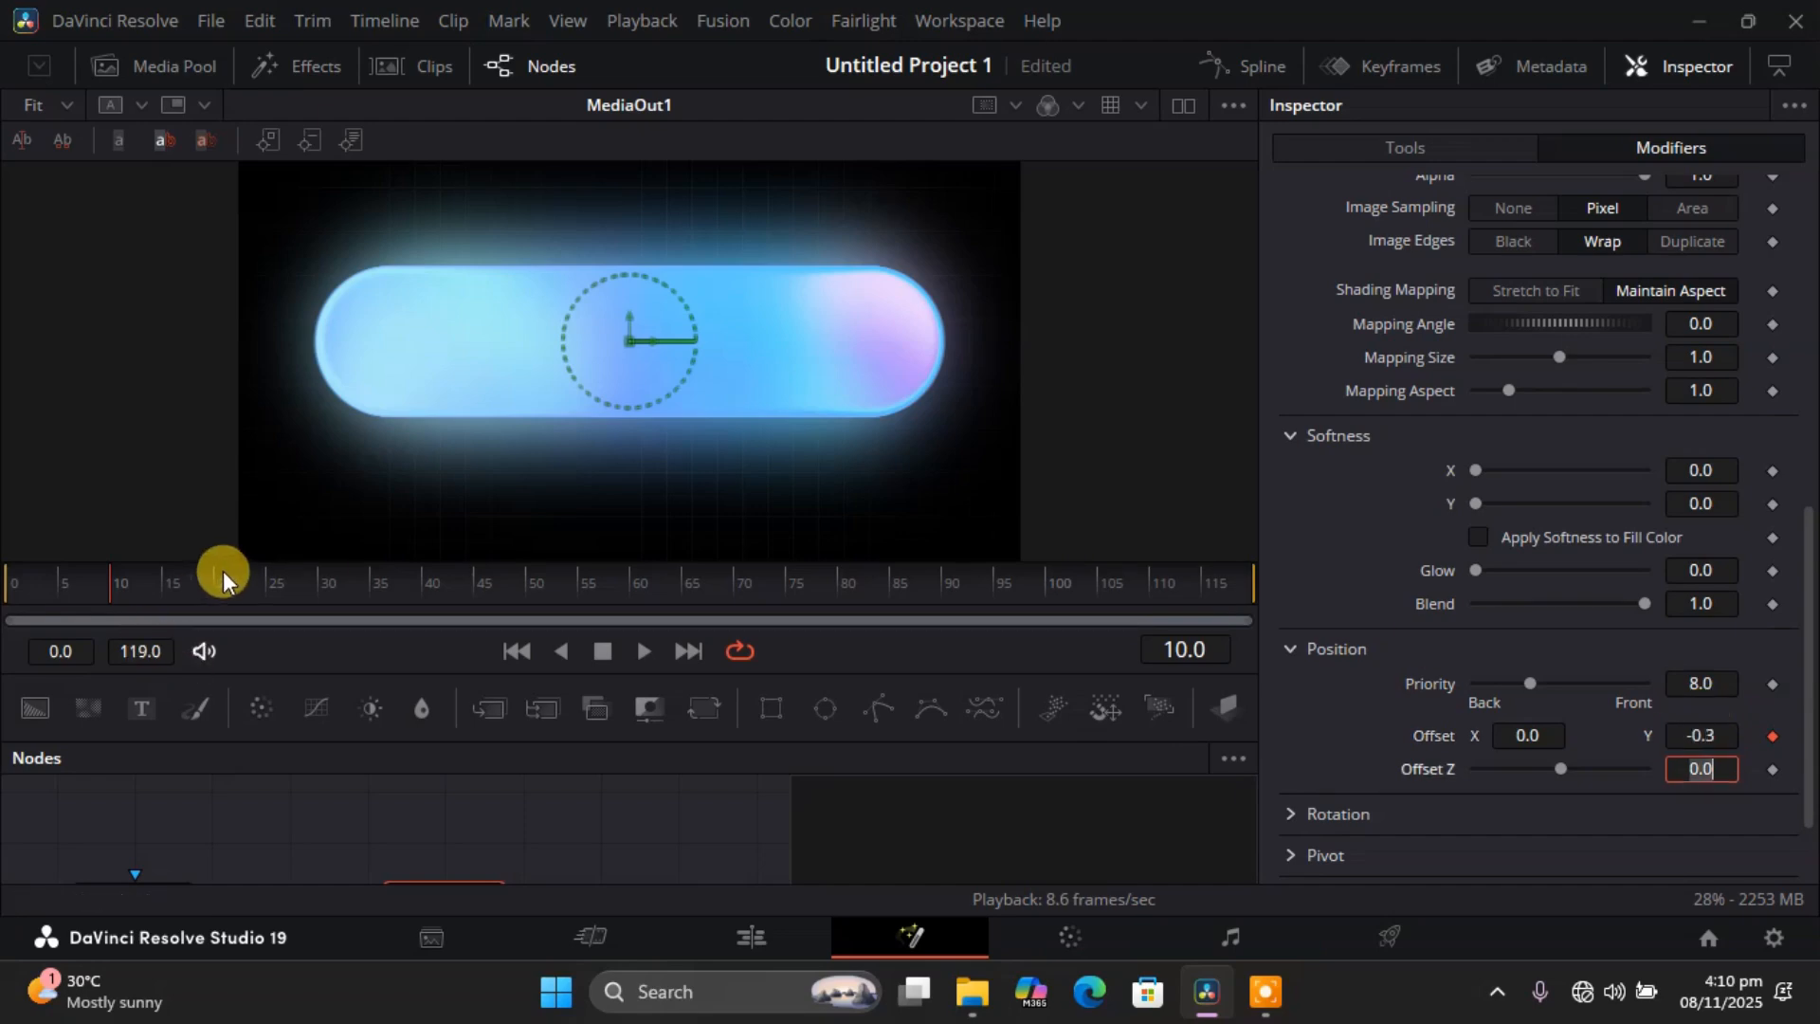
Move the playhead to frame 20.
{"action": "left_click", "coordinate": [127, 580]}
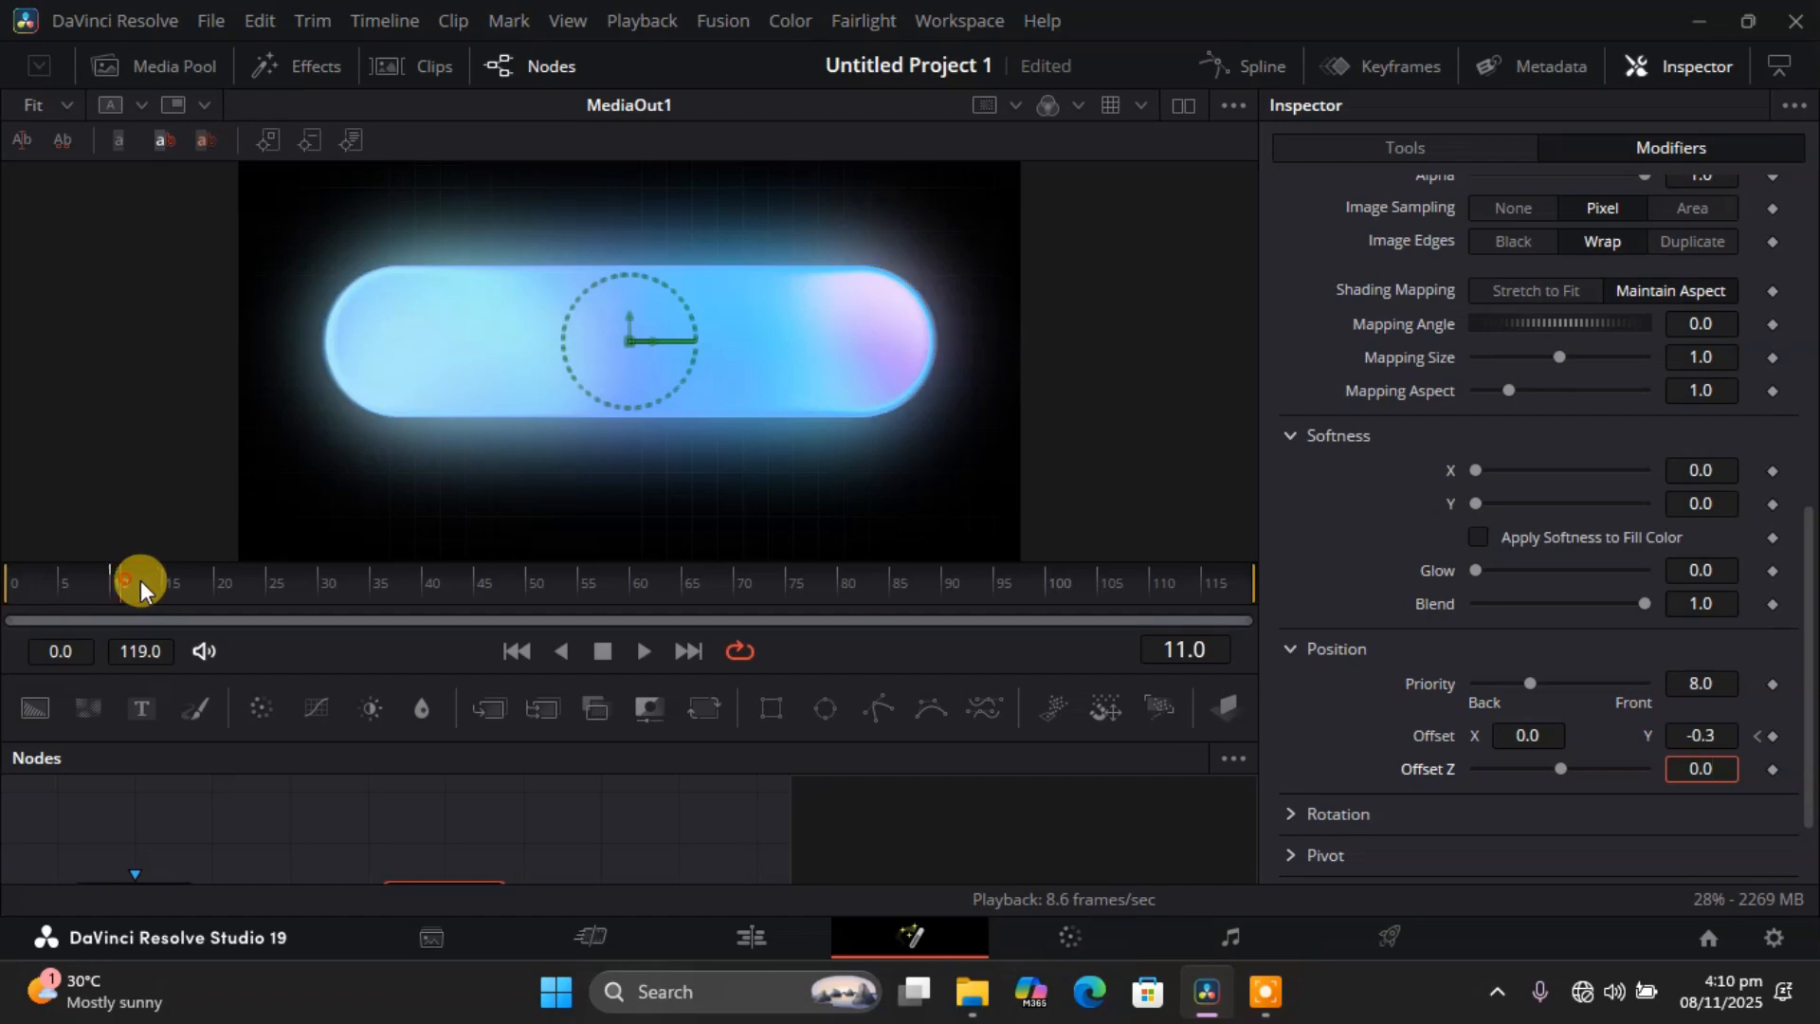
{"action": "left_click", "coordinate": [157, 580]}
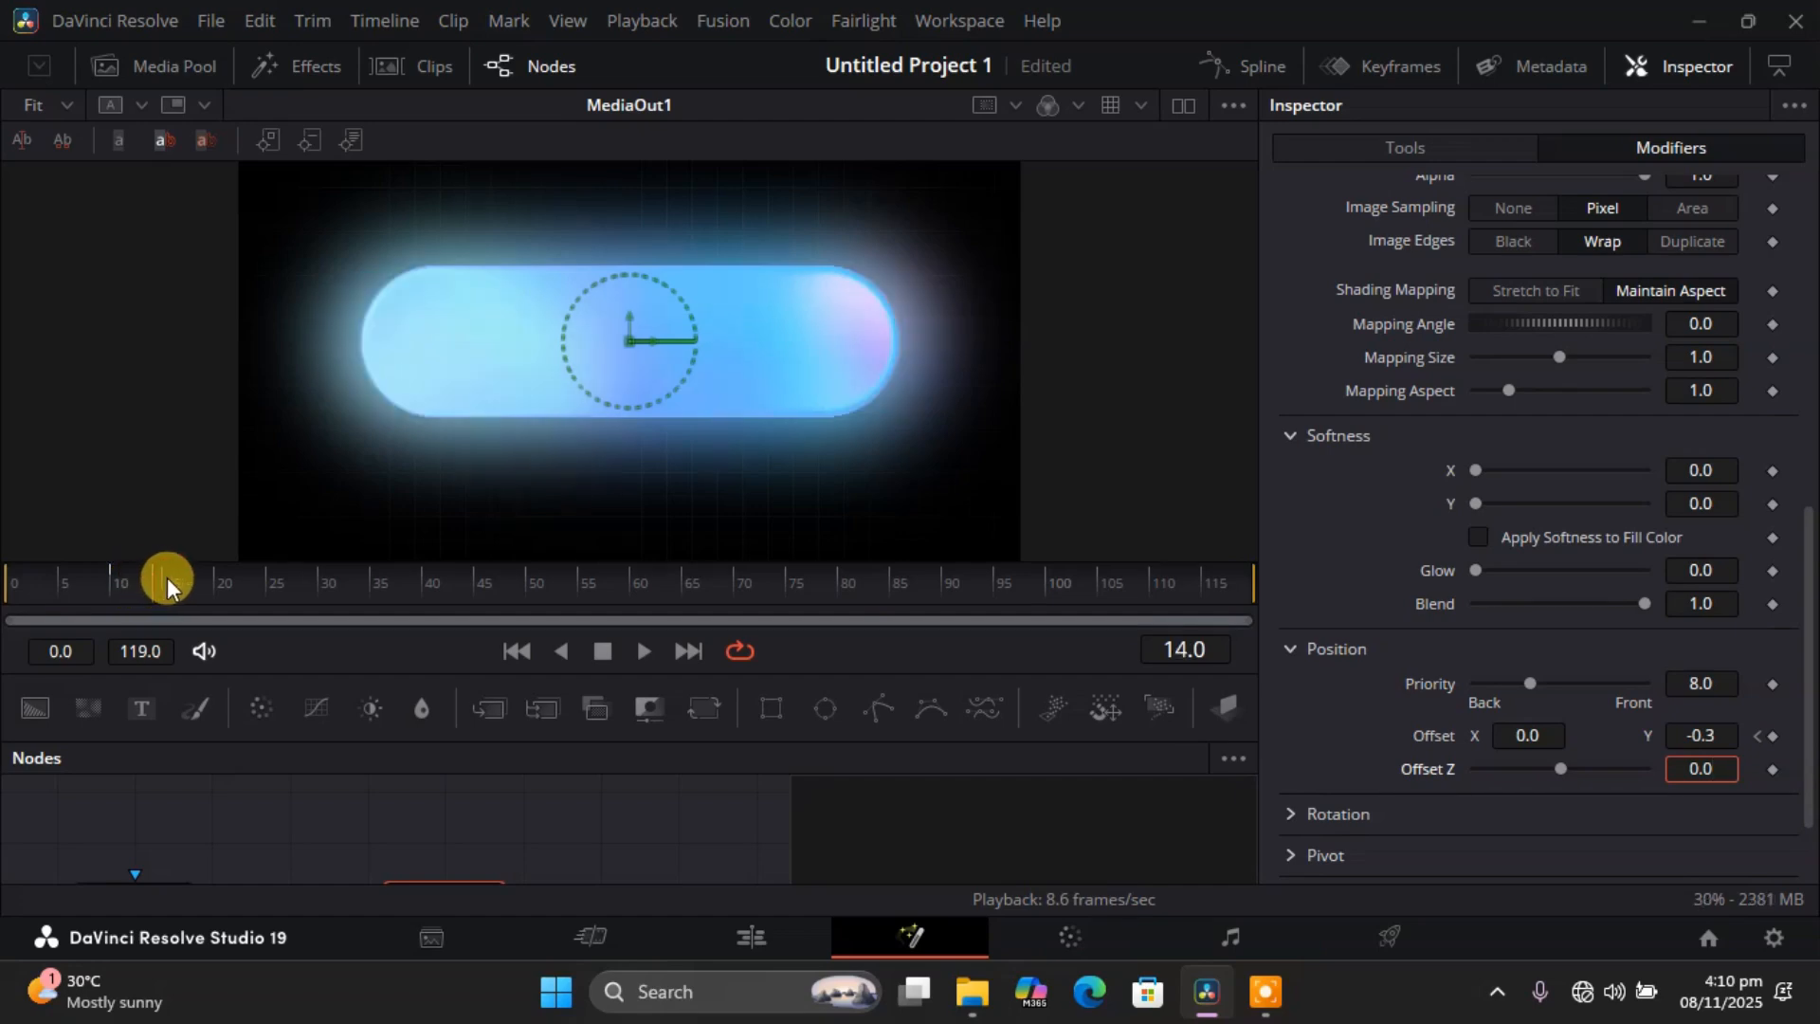
{"action": "left_click_drag", "start_coordinate": [167, 577], "coordinate": [216, 579]}
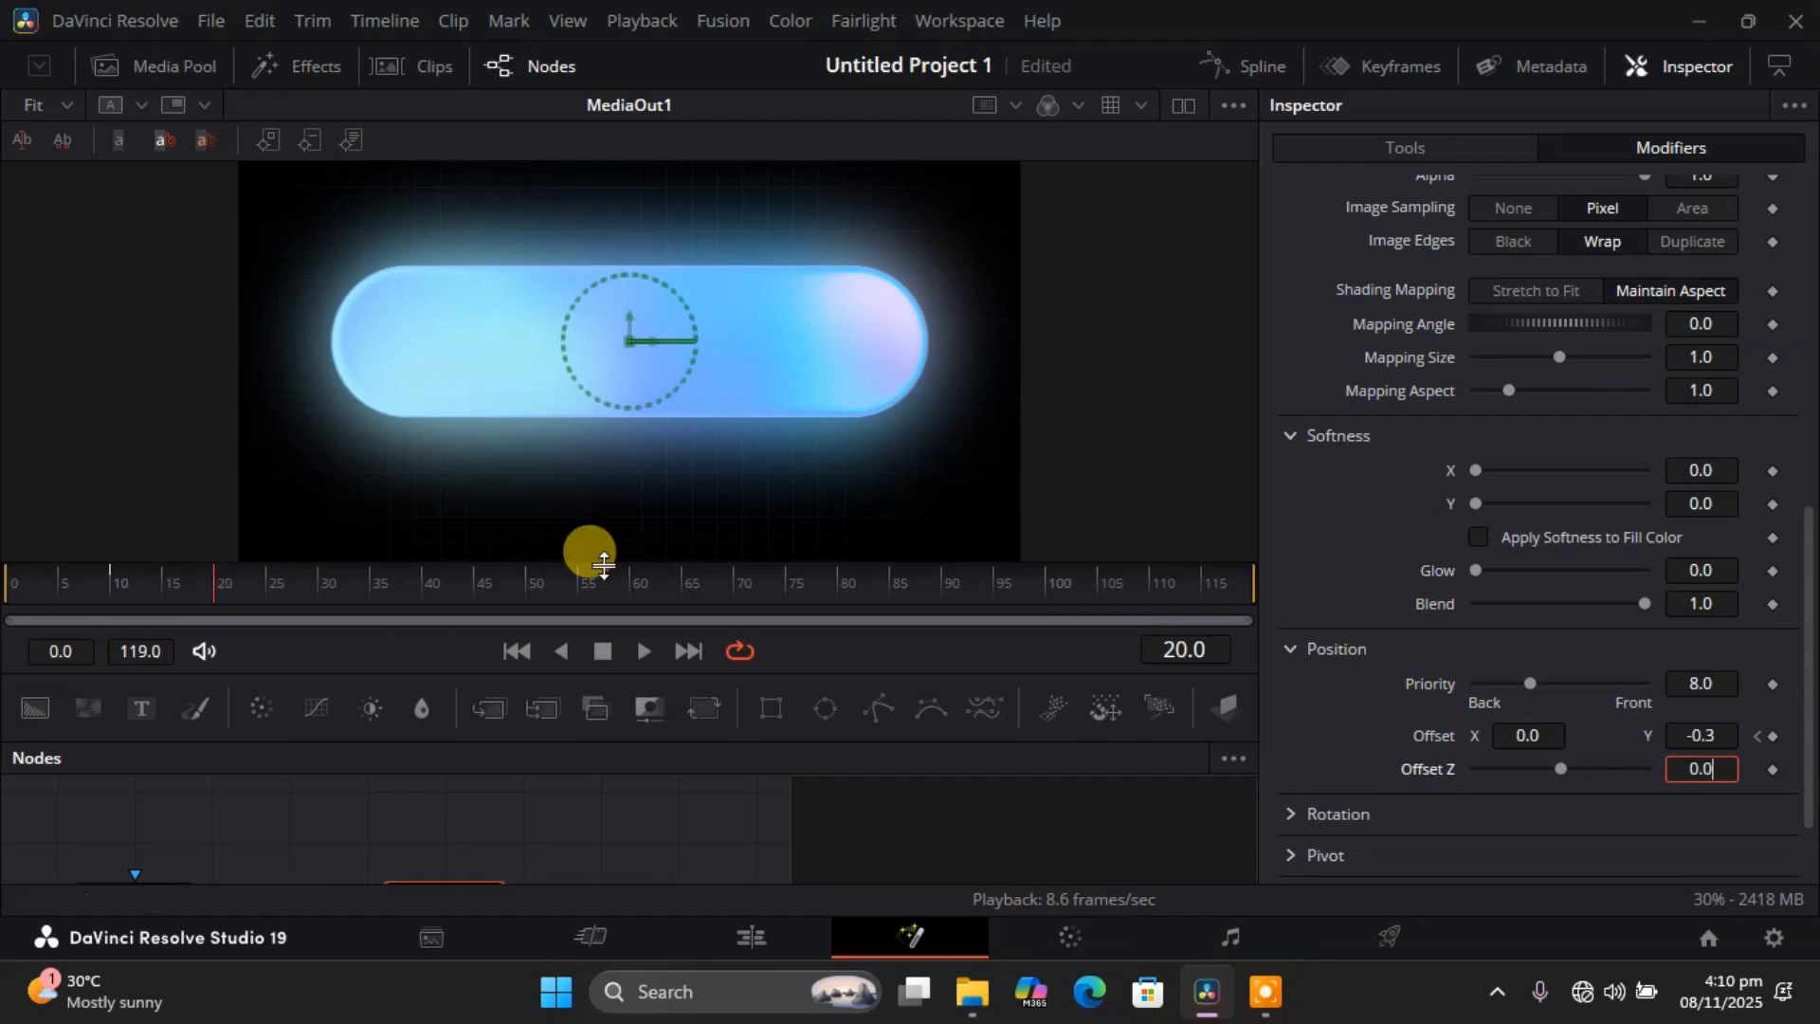
Set Follower1's Y offset to 0 and raise its shading opacity to 1.0 at frame 20.
{"action": "left_click", "coordinate": [1721, 725]}
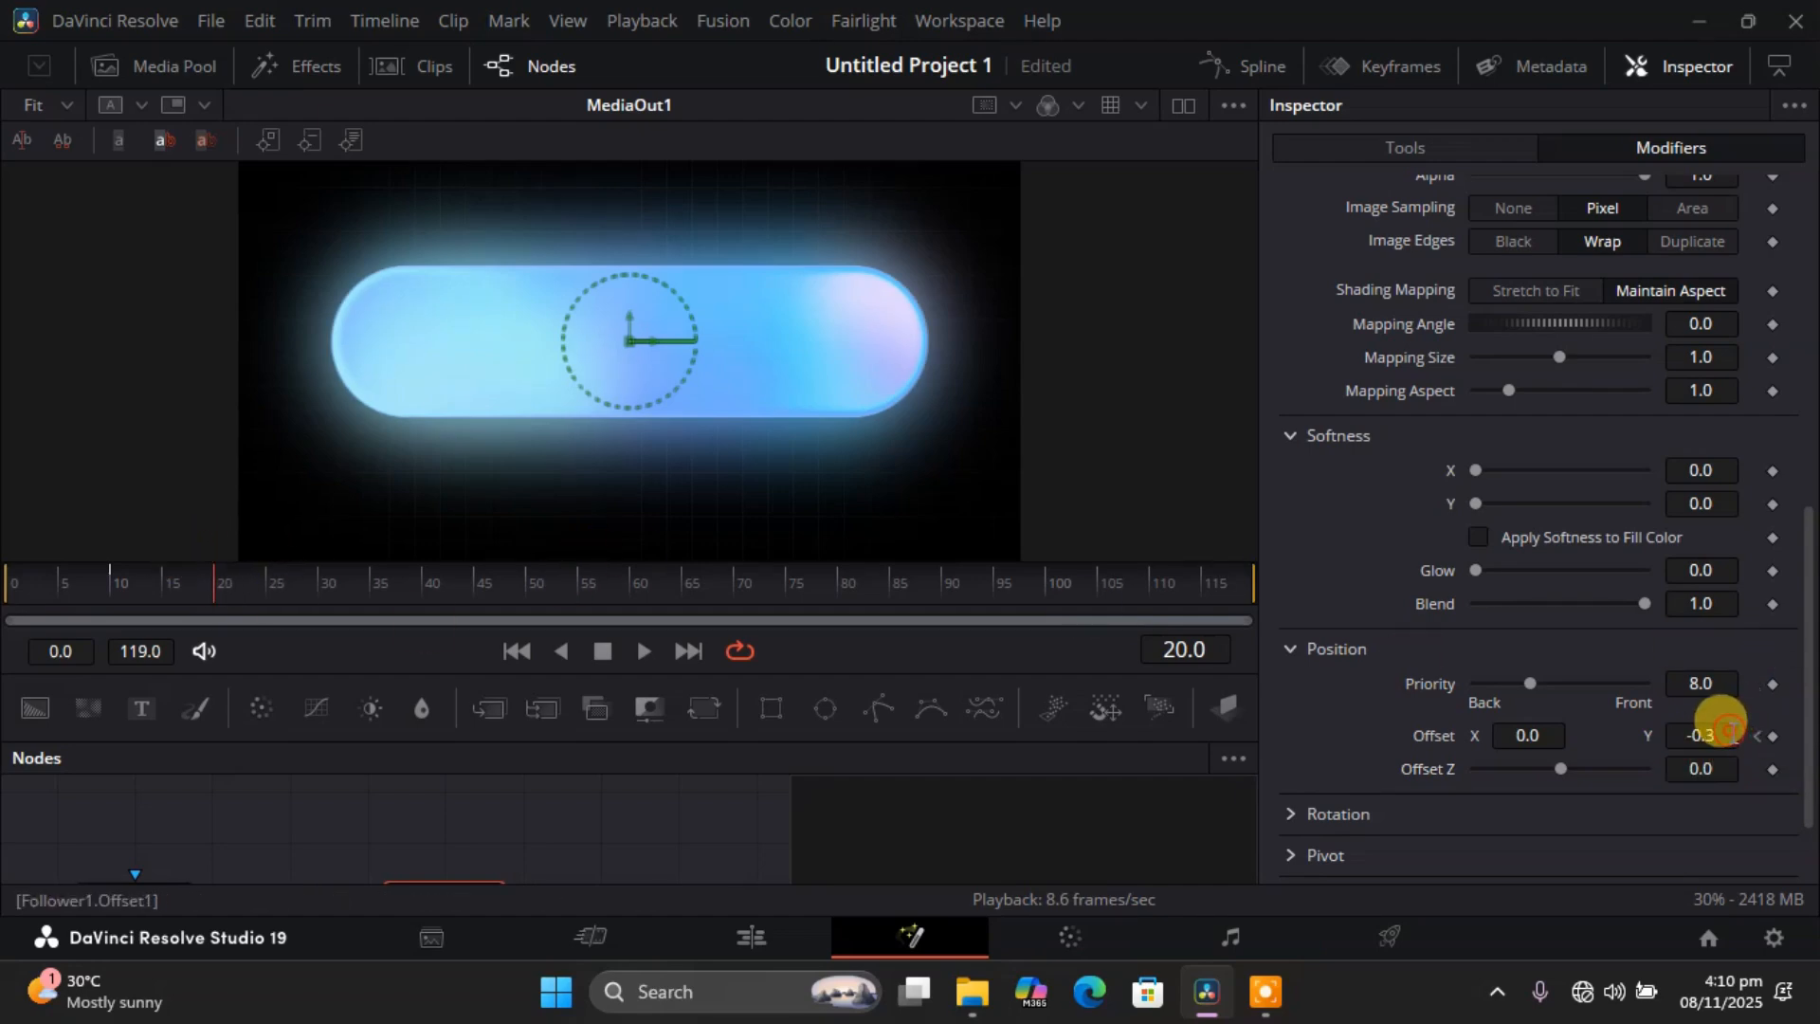
{"action": "key", "text": "BackSpace"}
{"action": "key", "text": "BackSpace"}
{"action": "key", "text": "BackSpace"}
{"action": "key", "text": "BackSpace"}
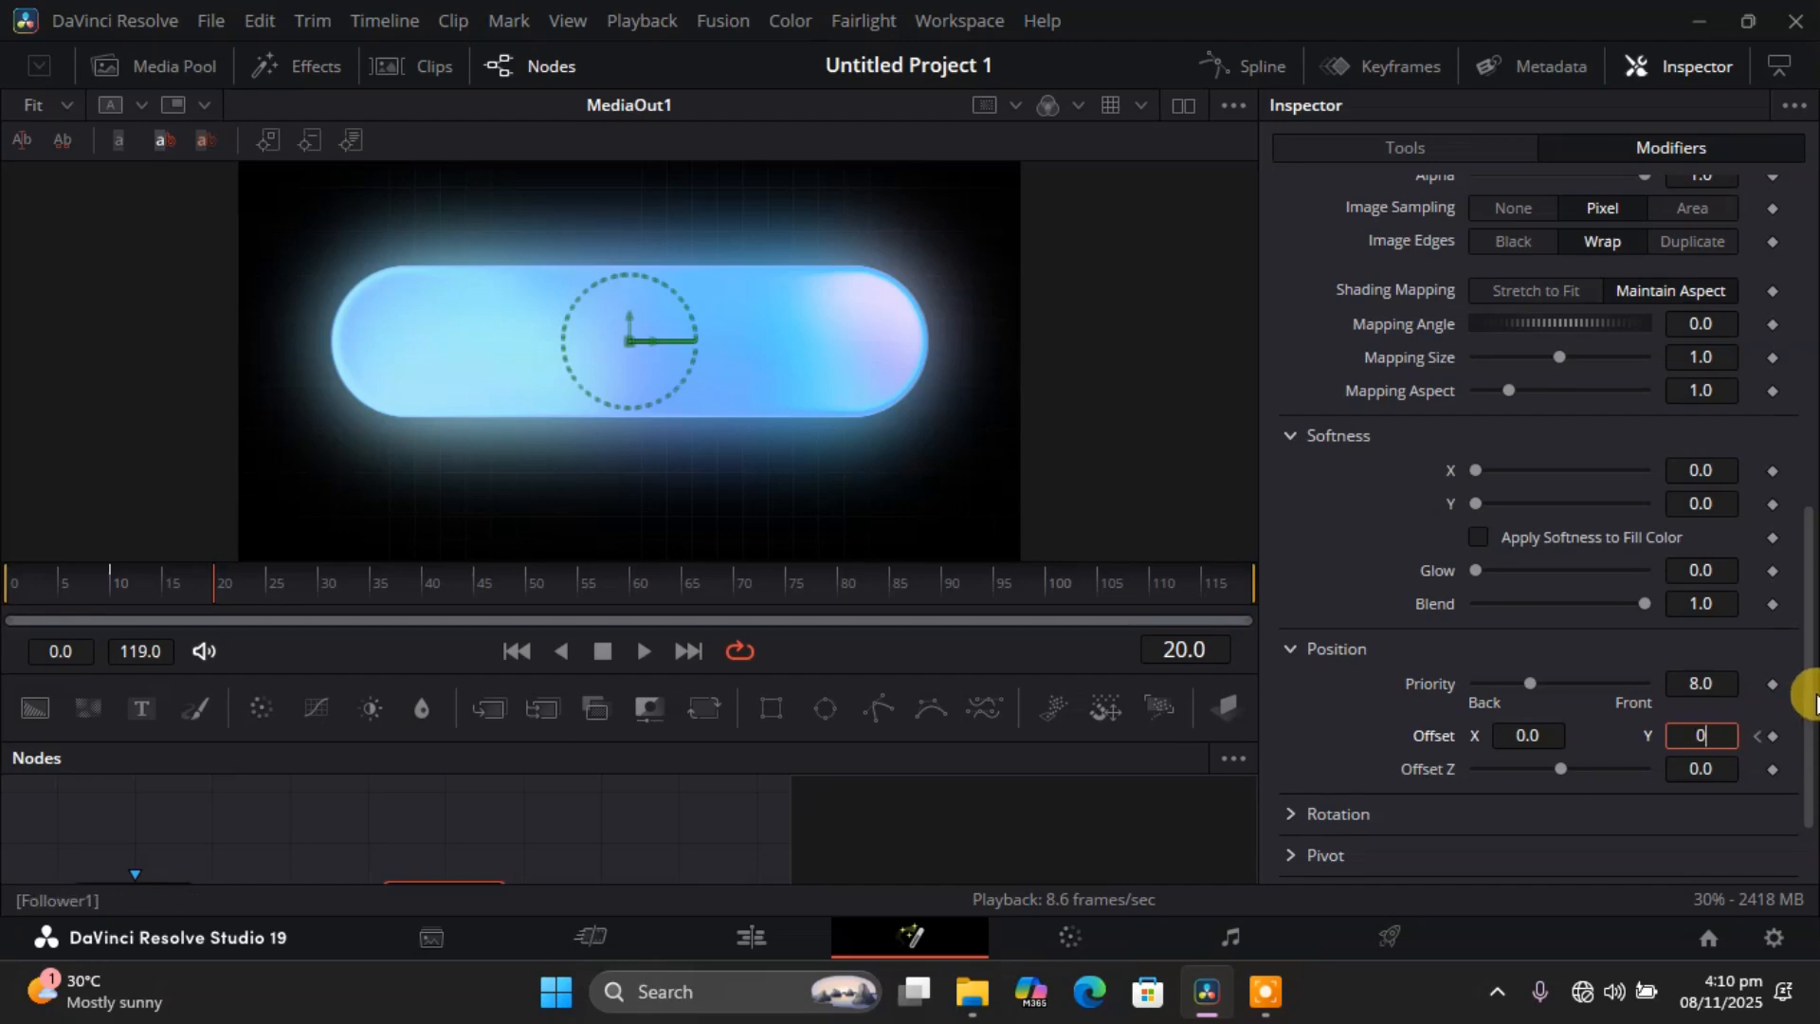
{"action": "left_click_drag", "start_coordinate": [1804, 683], "coordinate": [1811, 252]}
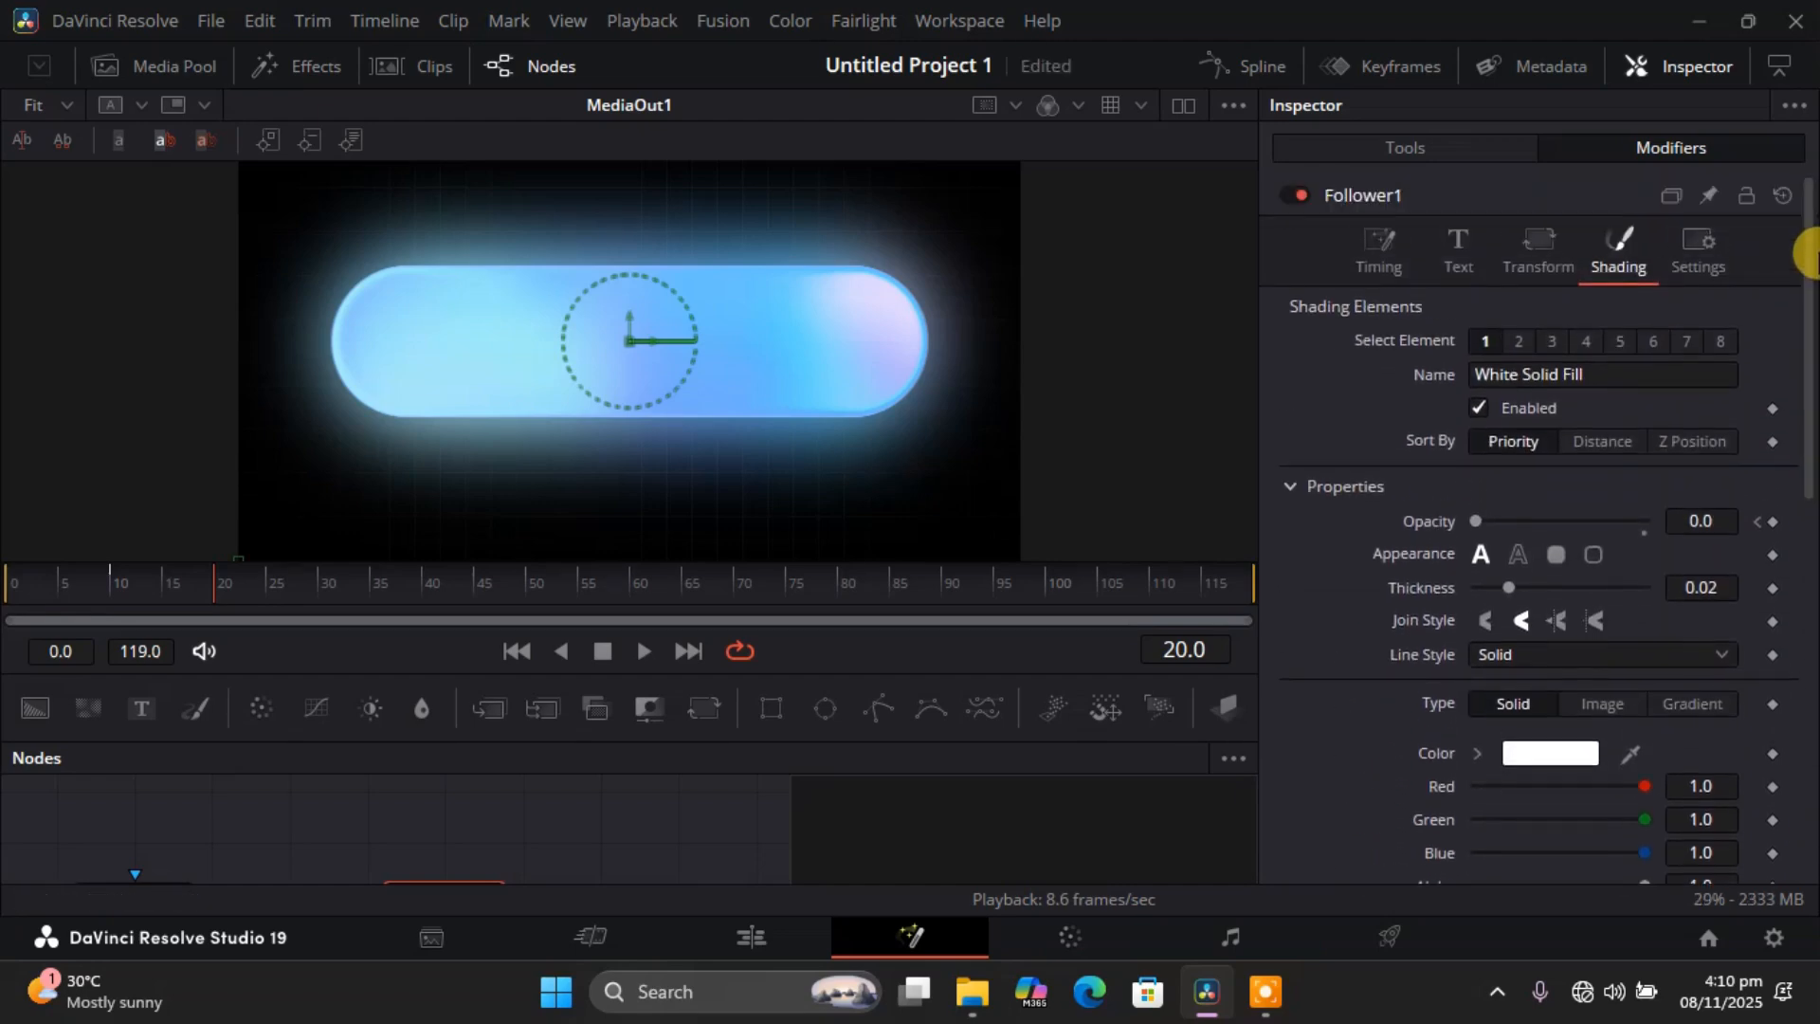
{"action": "left_click_drag", "start_coordinate": [1481, 514], "coordinate": [1747, 513]}
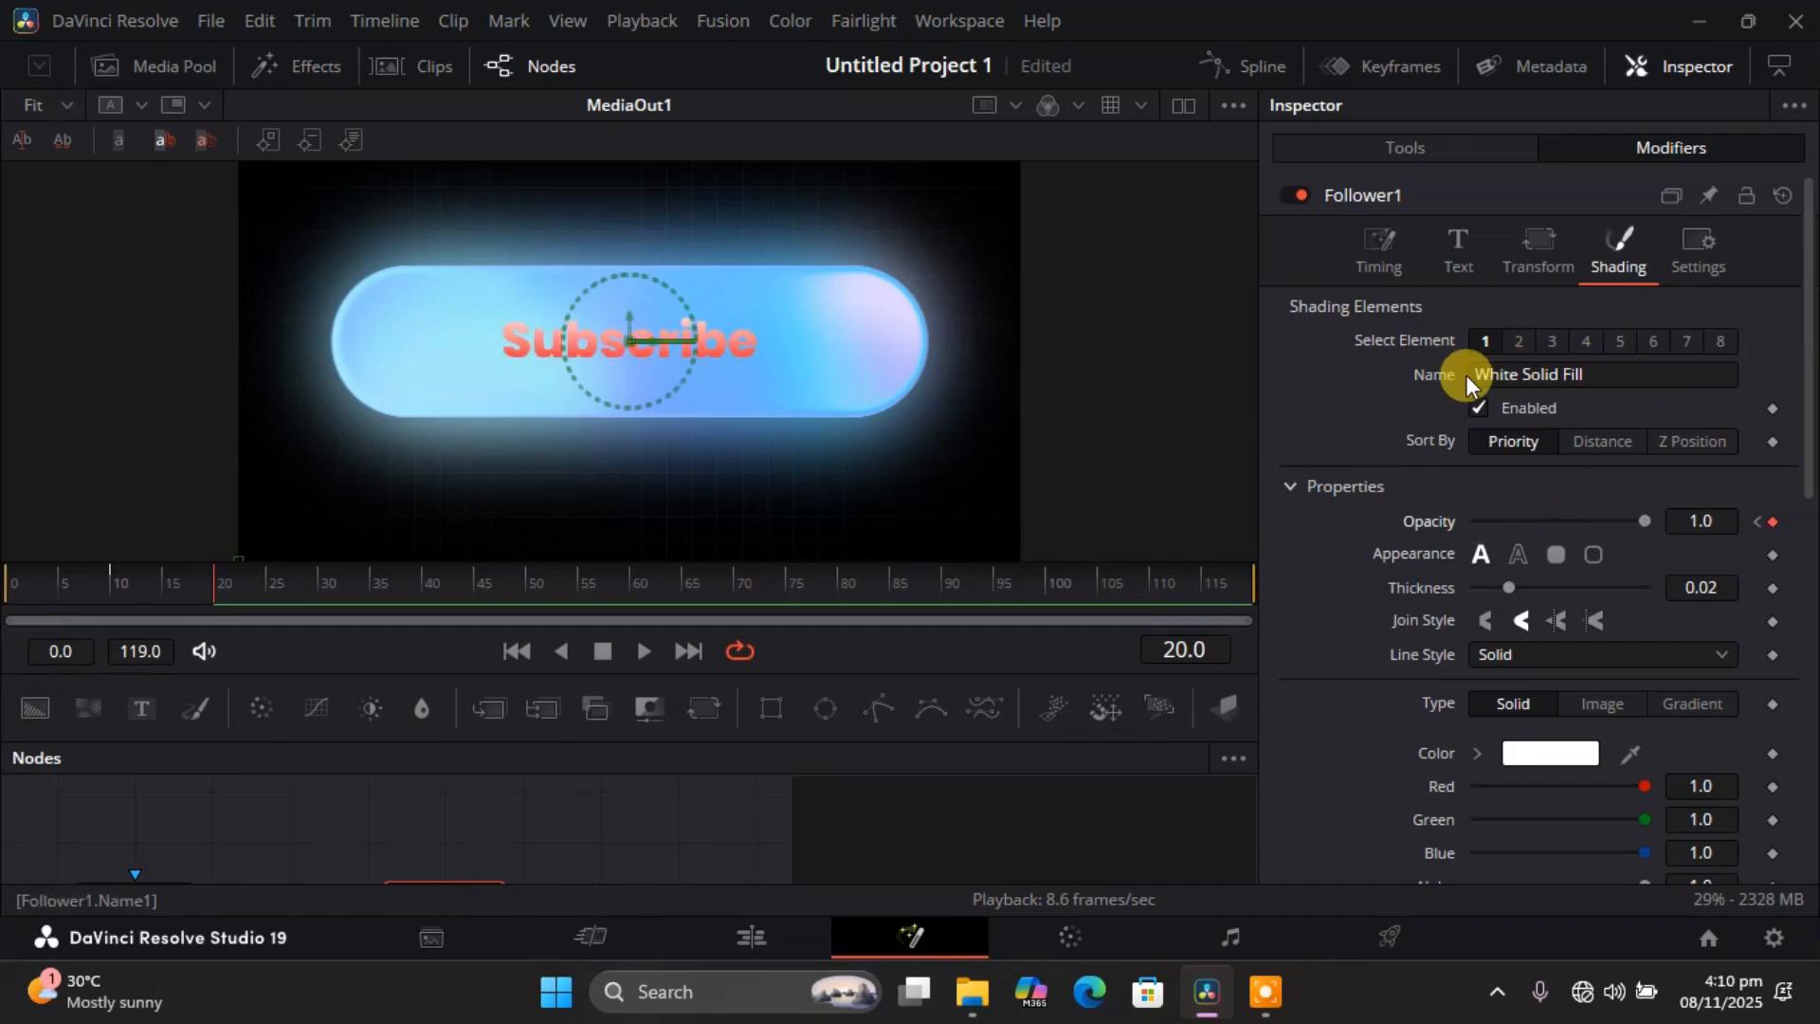
Set Follower1's order to Left to Right with a delay of 2.0, and scrub through the text animation.
{"action": "left_click", "coordinate": [1376, 254]}
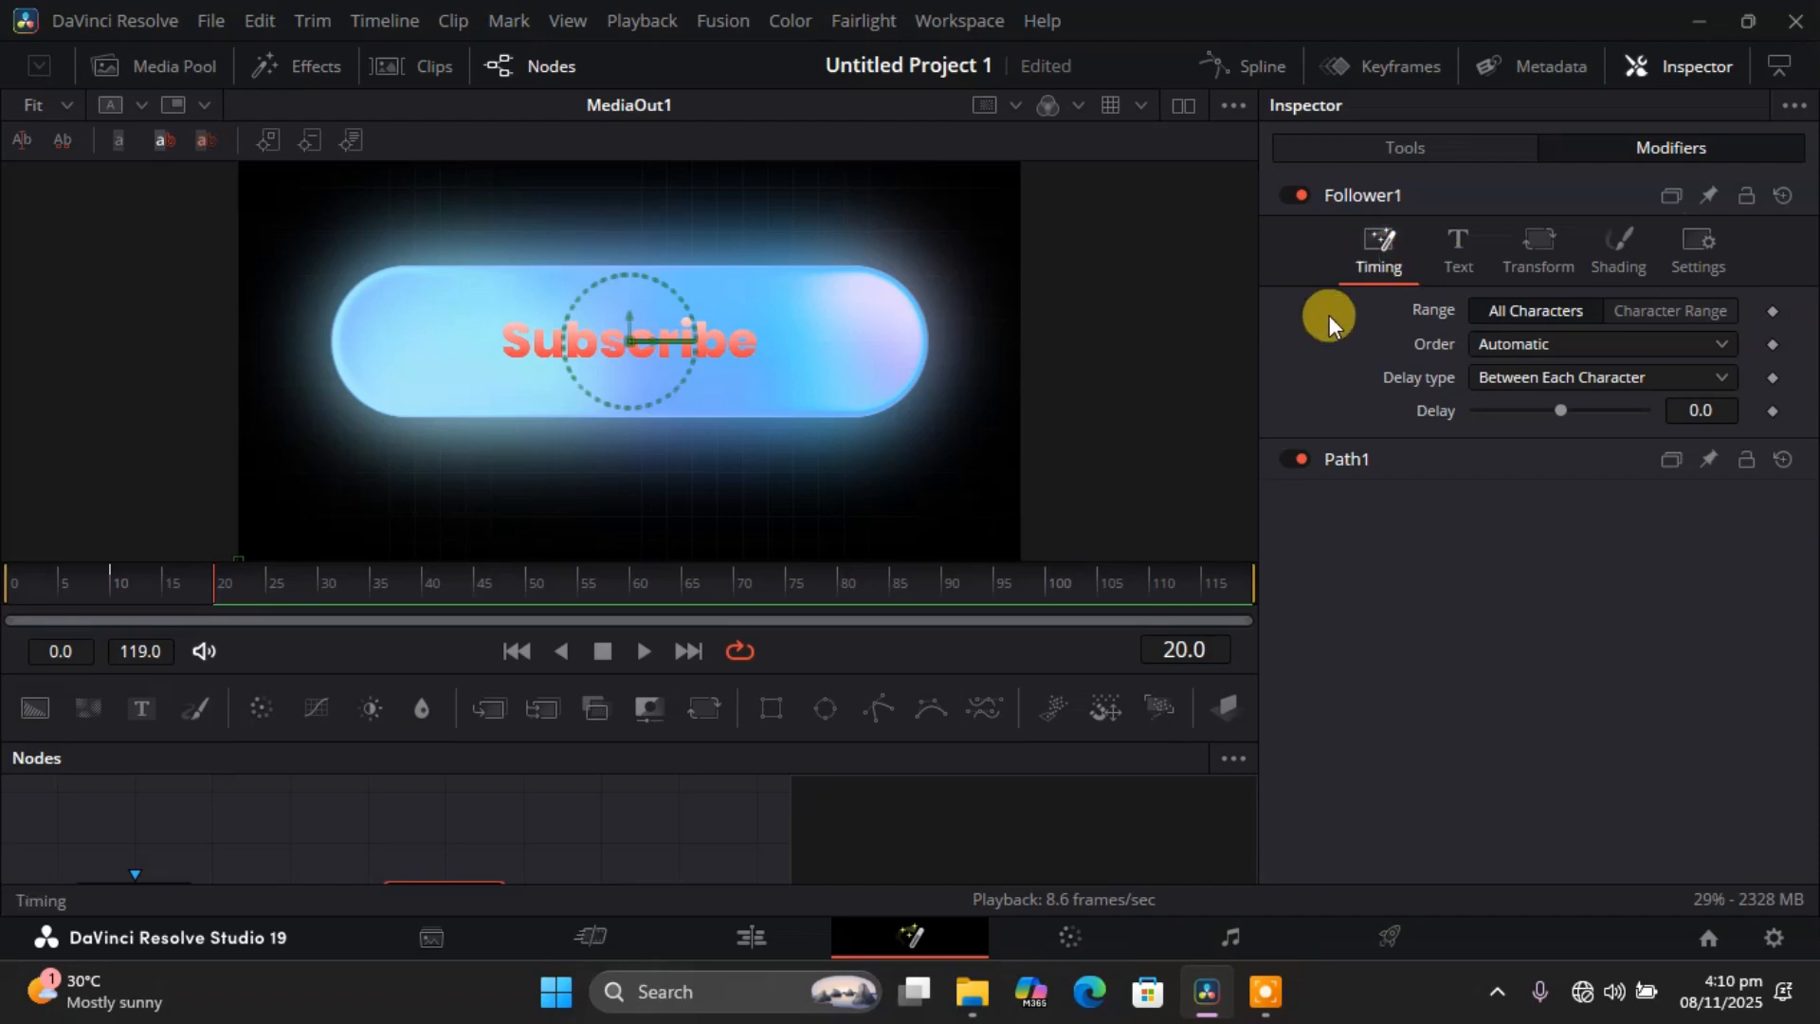
{"action": "left_click", "coordinate": [1711, 347]}
{"action": "left_click", "coordinate": [1657, 400]}
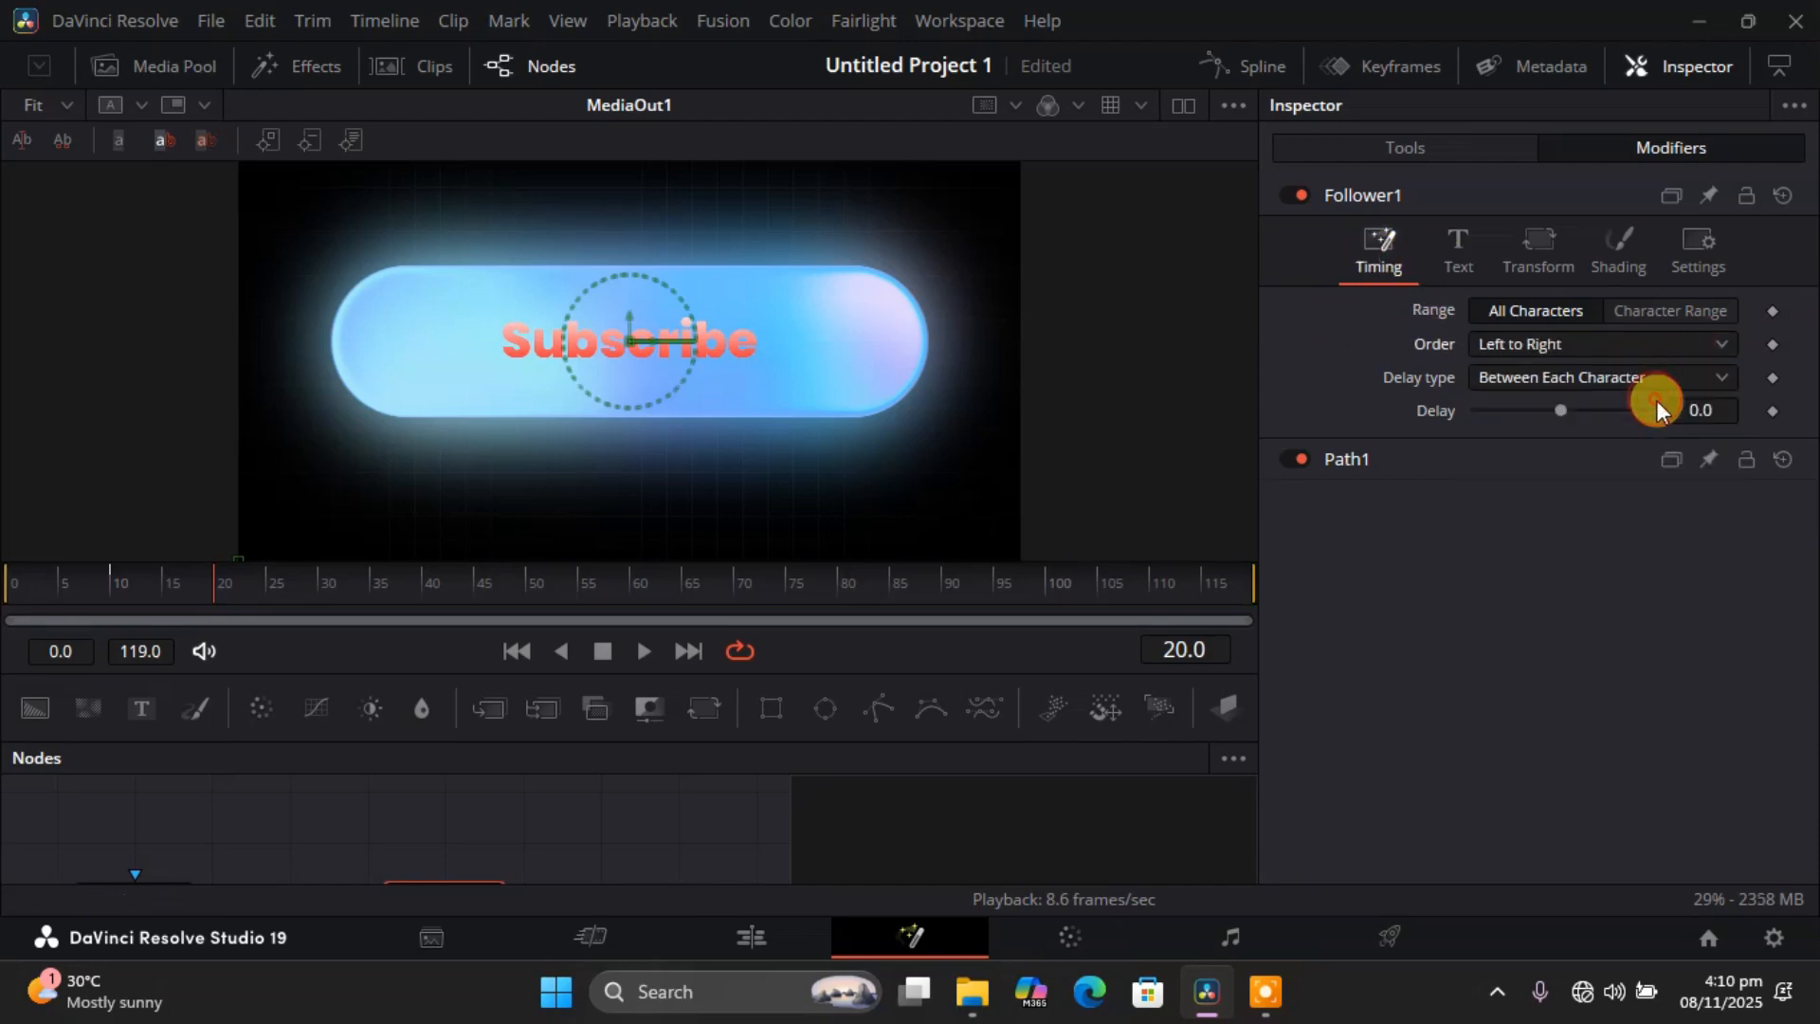
{"action": "left_click", "coordinate": [1700, 409]}
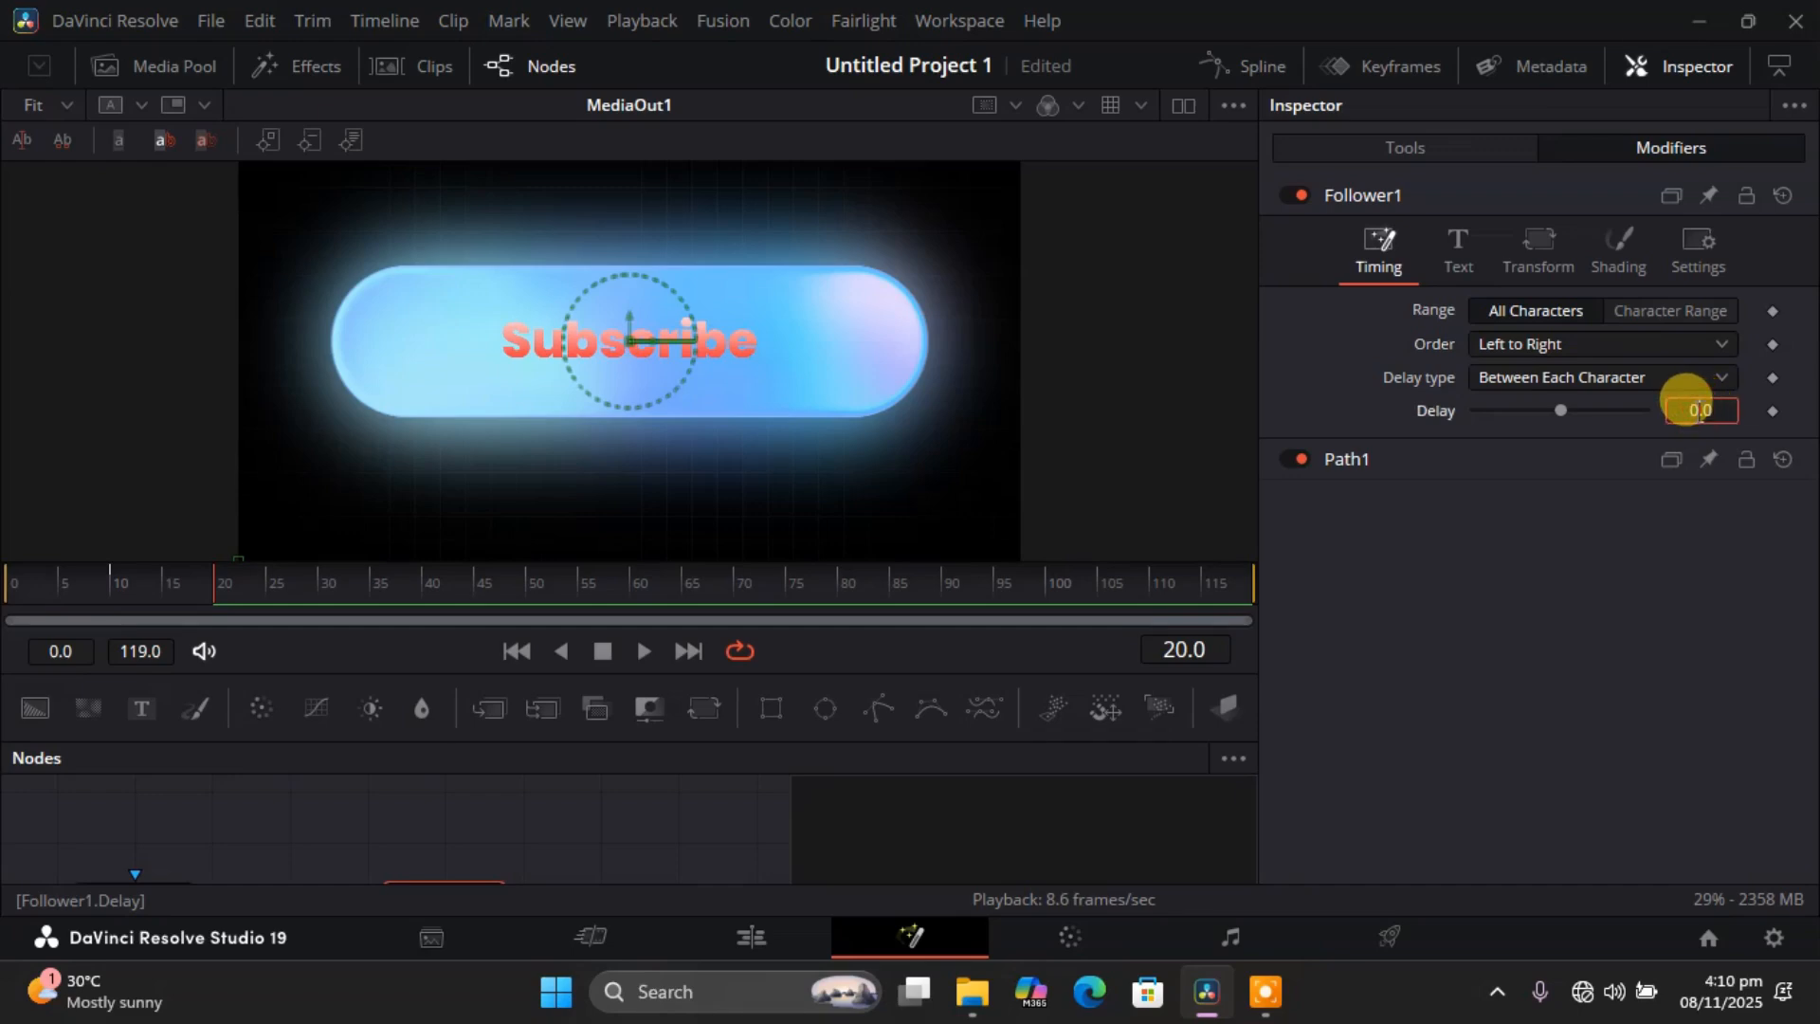
{"action": "key", "text": "Return"}
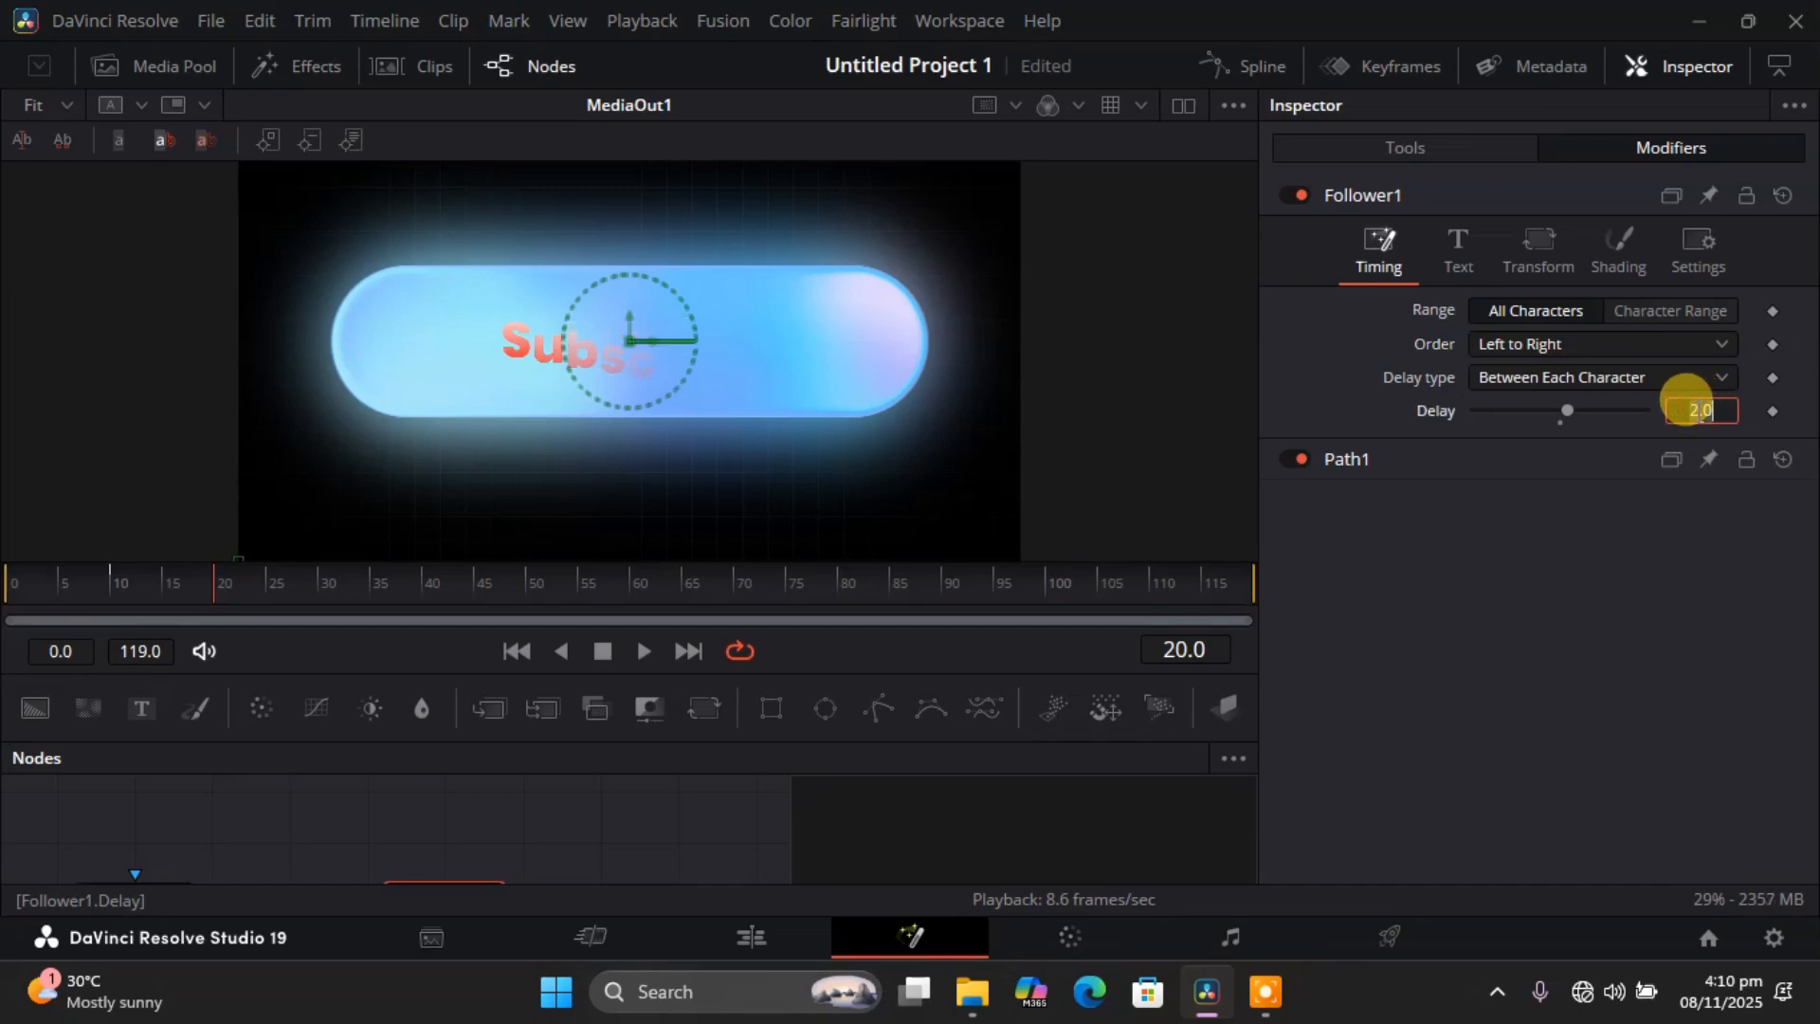
{"action": "left_click_drag", "start_coordinate": [219, 571], "coordinate": [519, 578]}
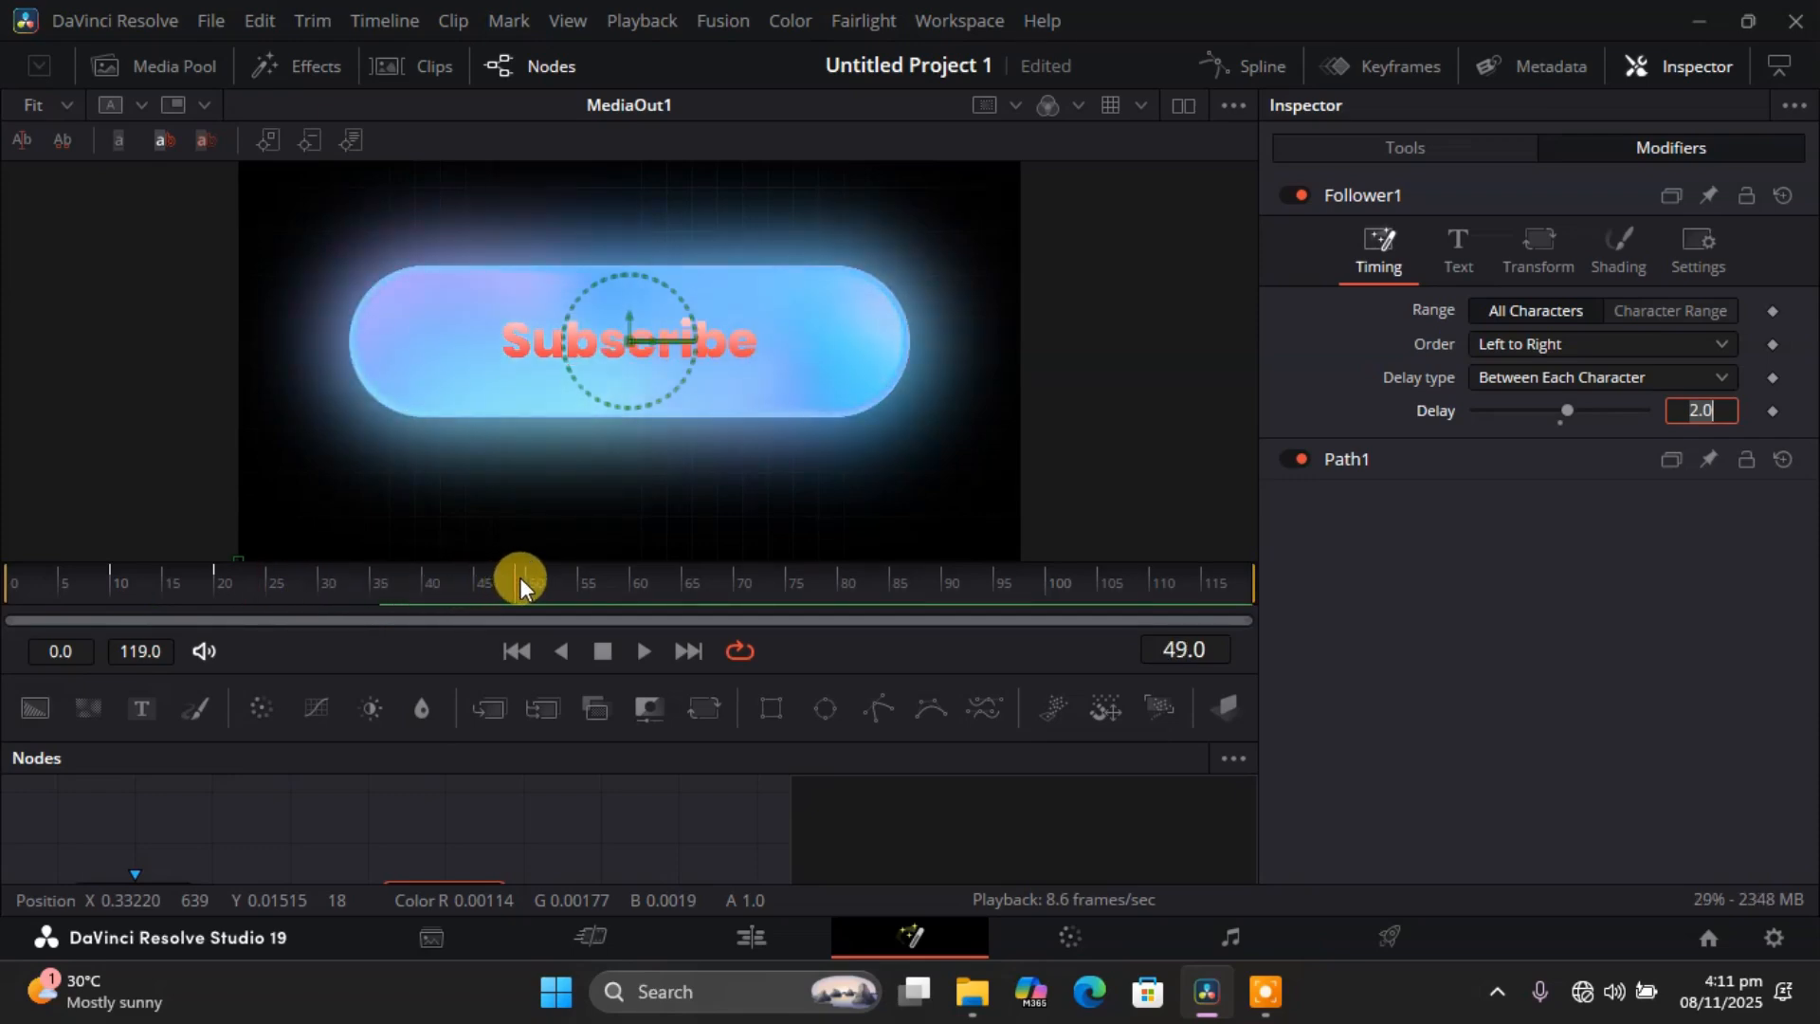
Open the Text1 node's animation in an enlarged Spline editor, with the curves fitted and the parameter names readable.
{"action": "left_click", "coordinate": [1675, 68]}
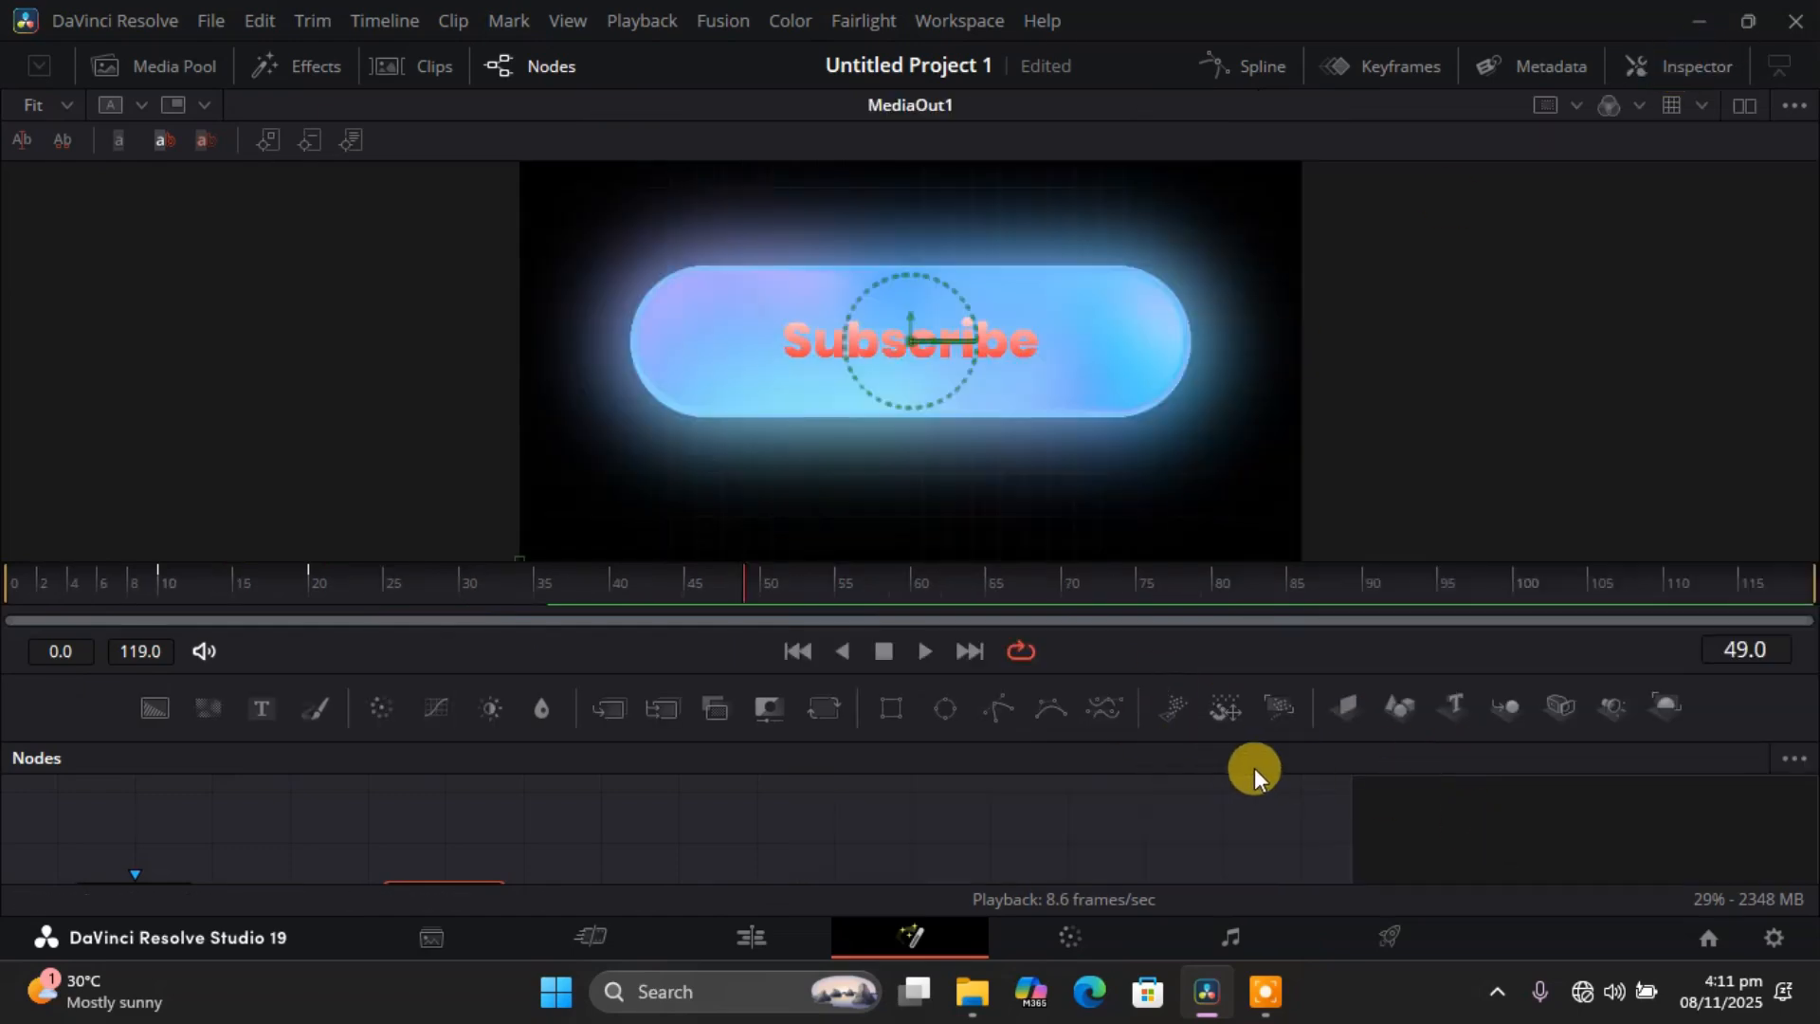
{"action": "left_click_drag", "start_coordinate": [1211, 732], "coordinate": [1182, 395]}
{"action": "left_click", "coordinate": [436, 572]}
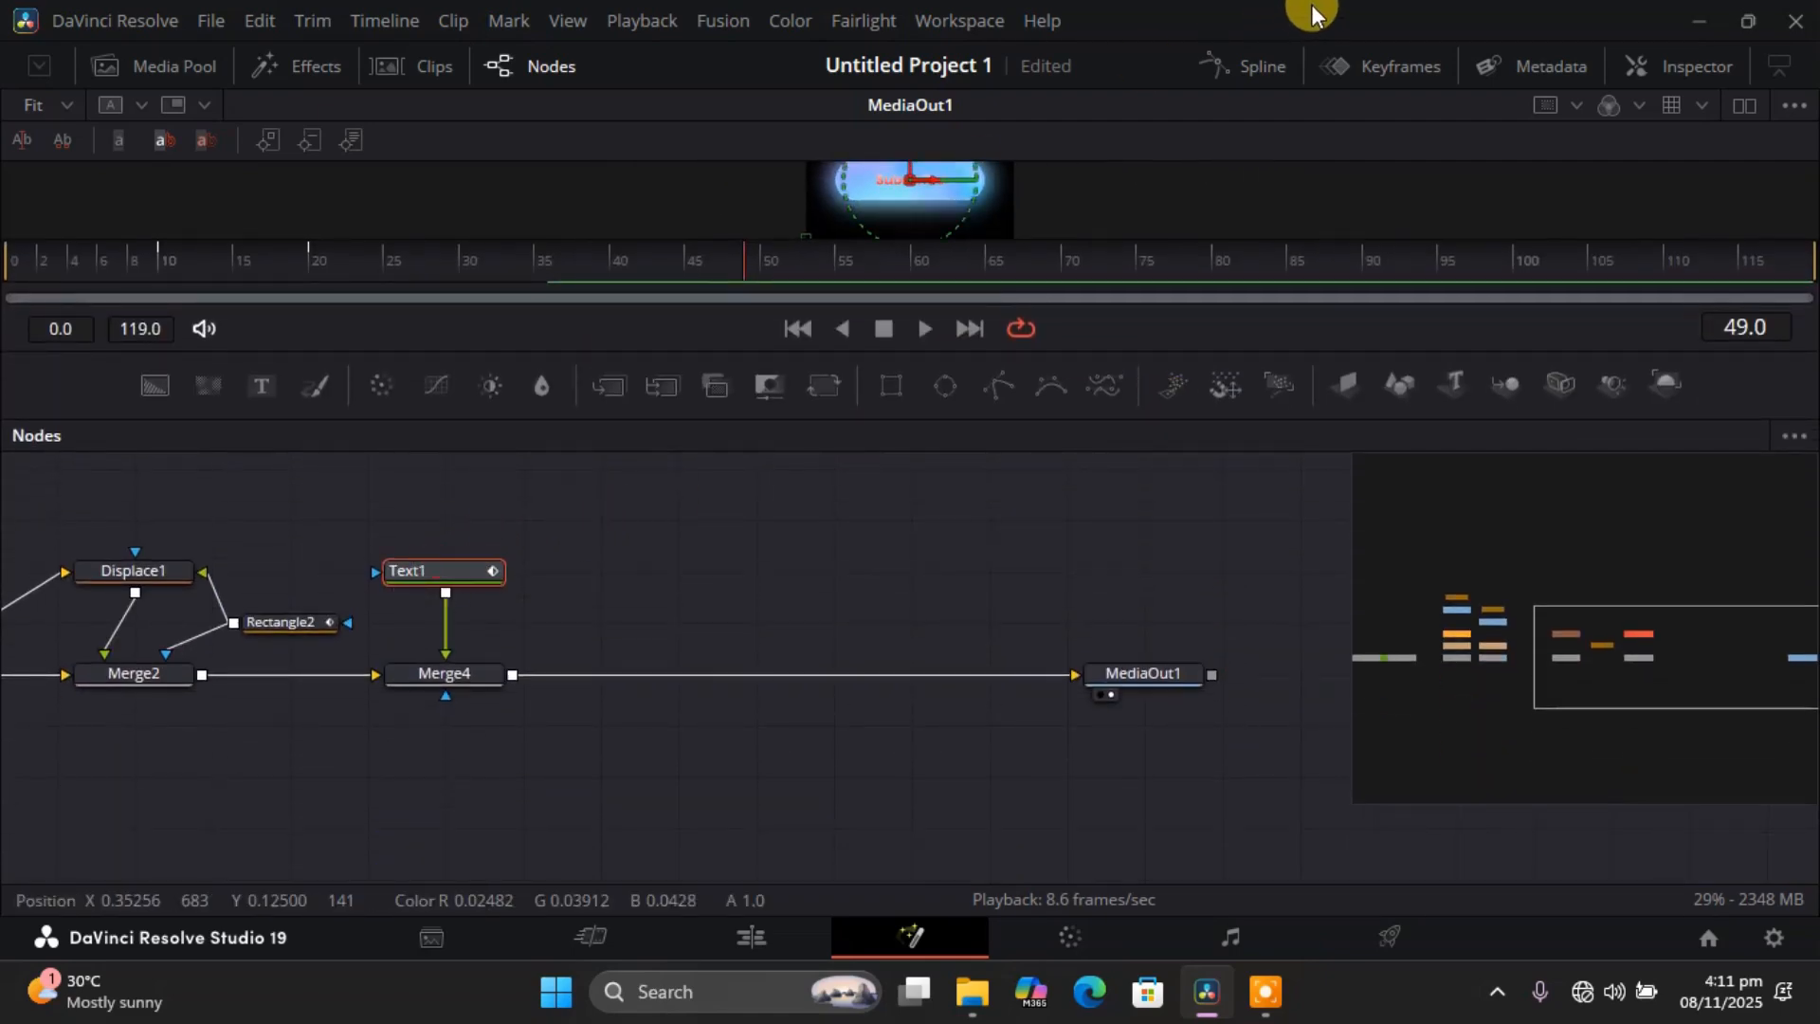
{"action": "left_click", "coordinate": [1265, 66]}
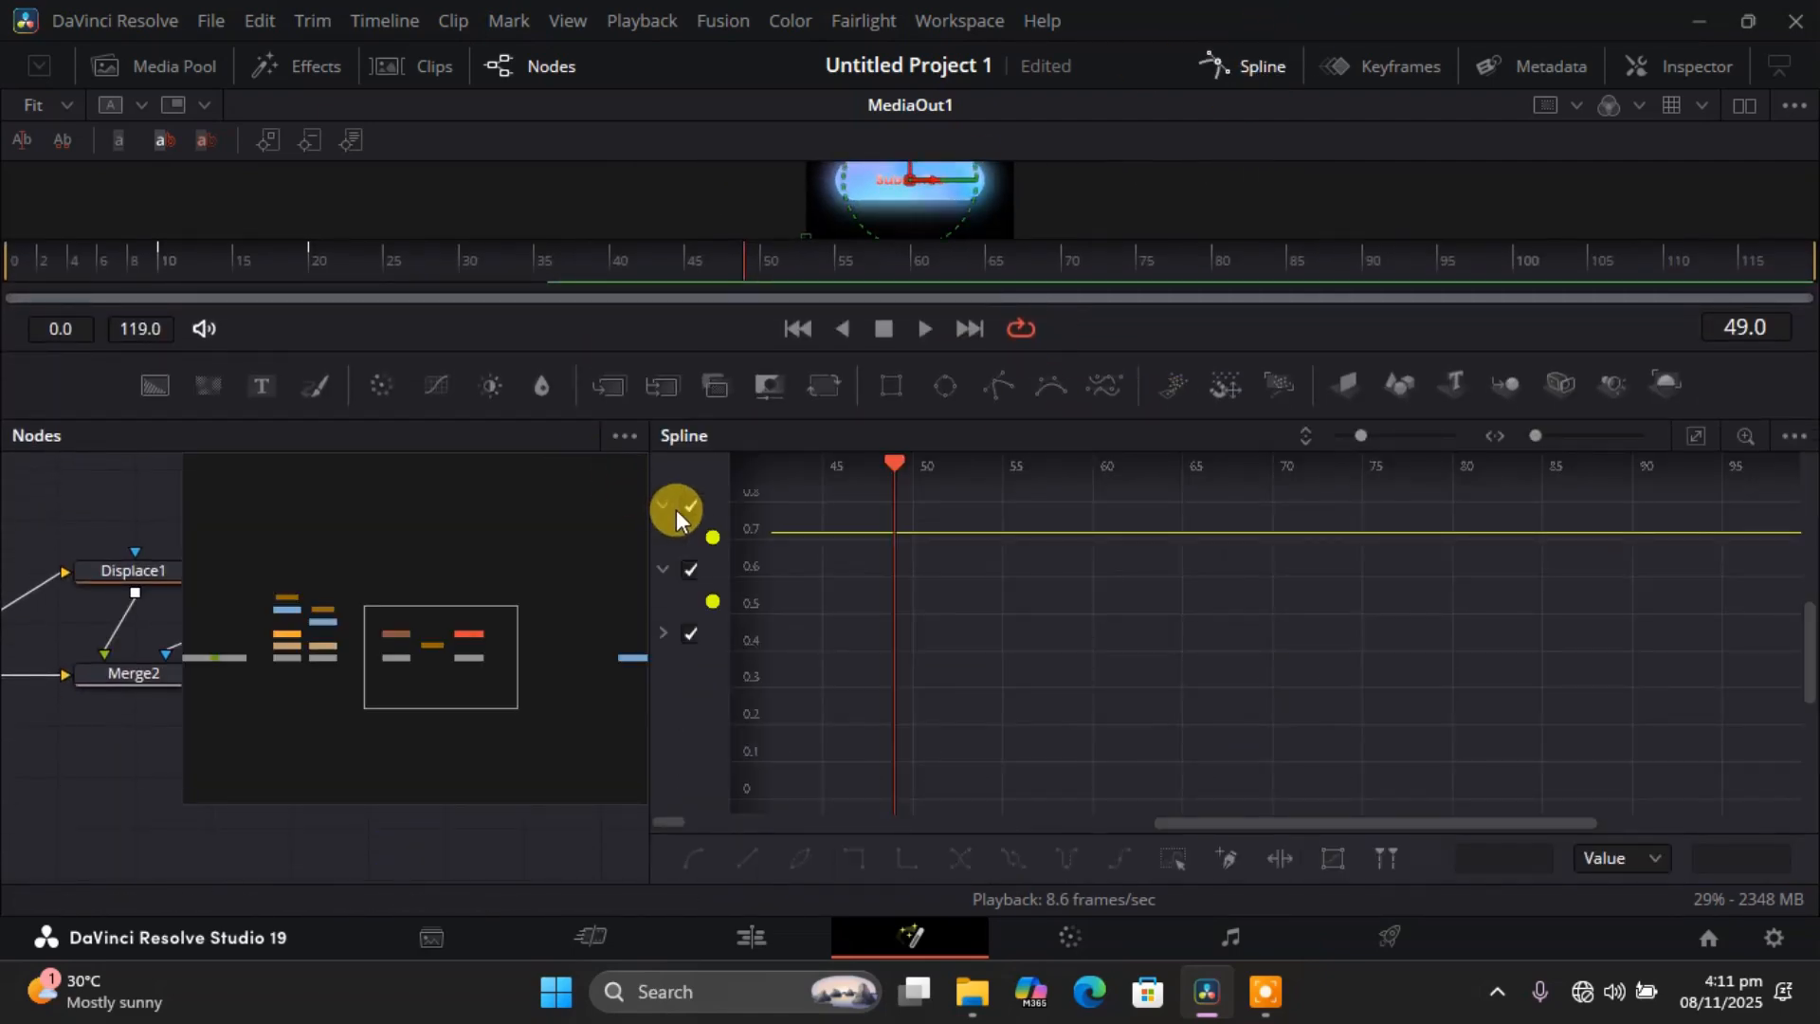
{"action": "left_click_drag", "start_coordinate": [657, 550], "coordinate": [221, 537]}
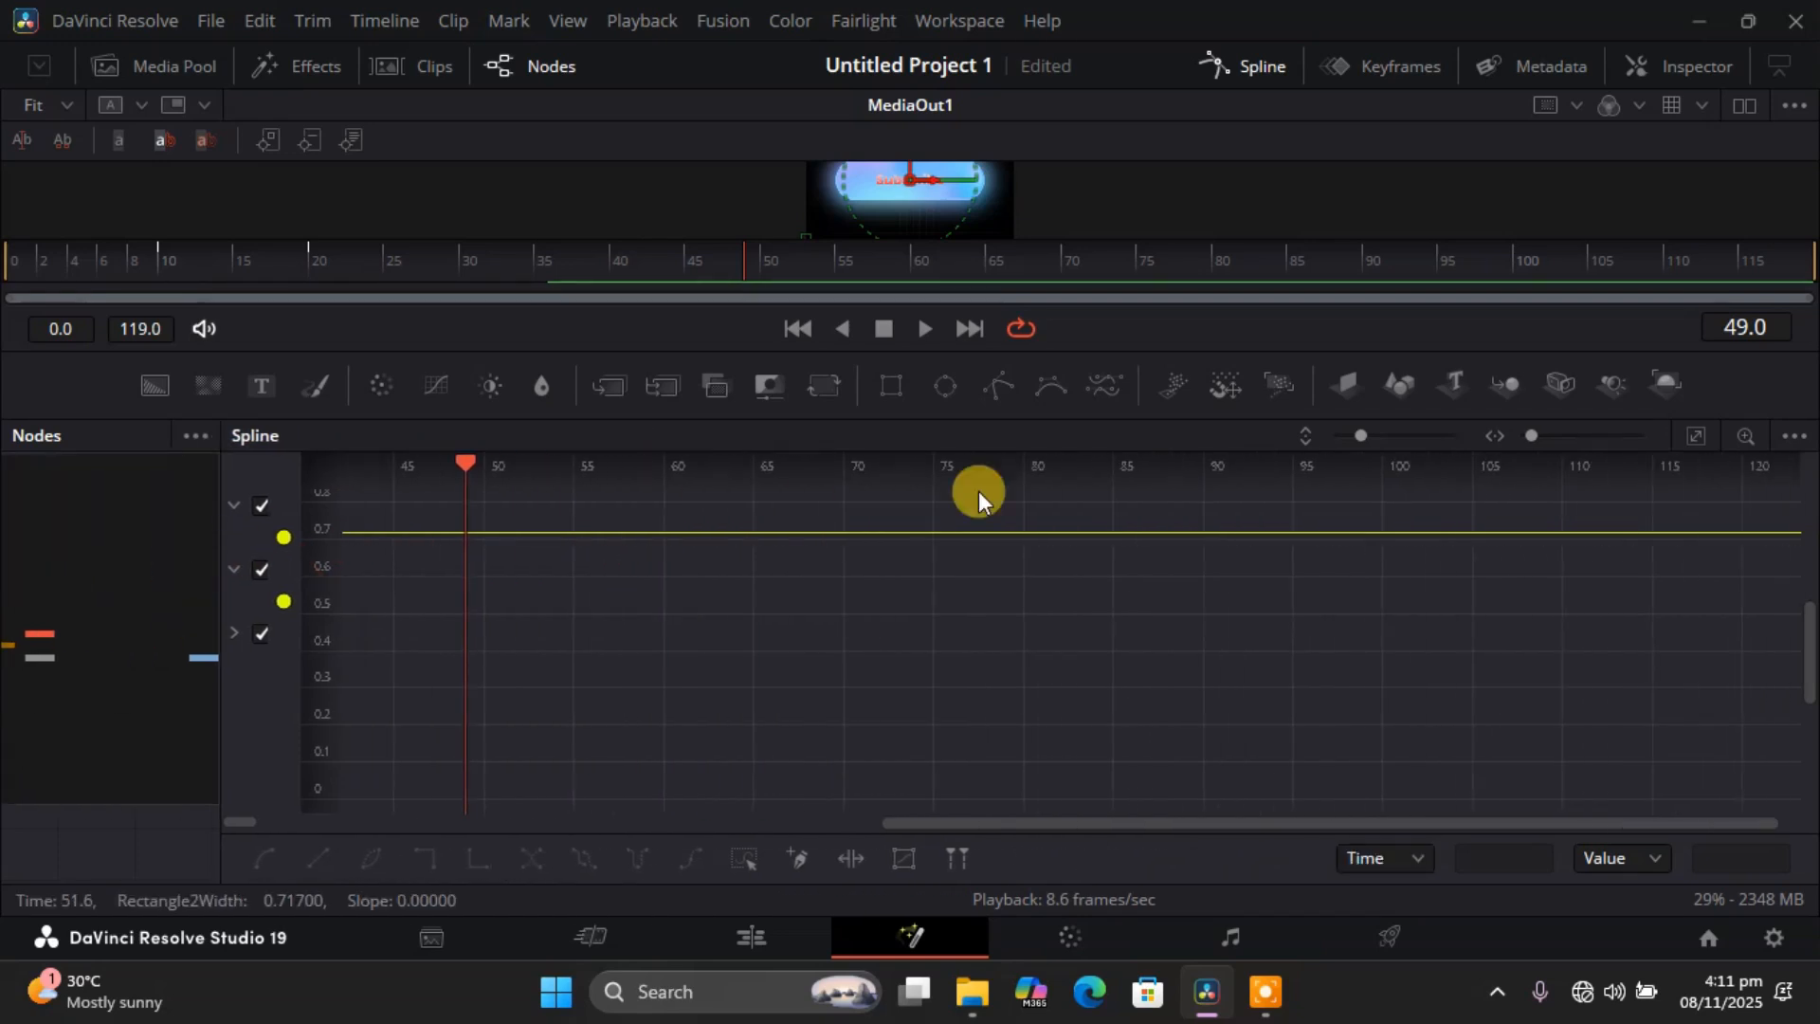
{"action": "left_click", "coordinate": [1697, 436]}
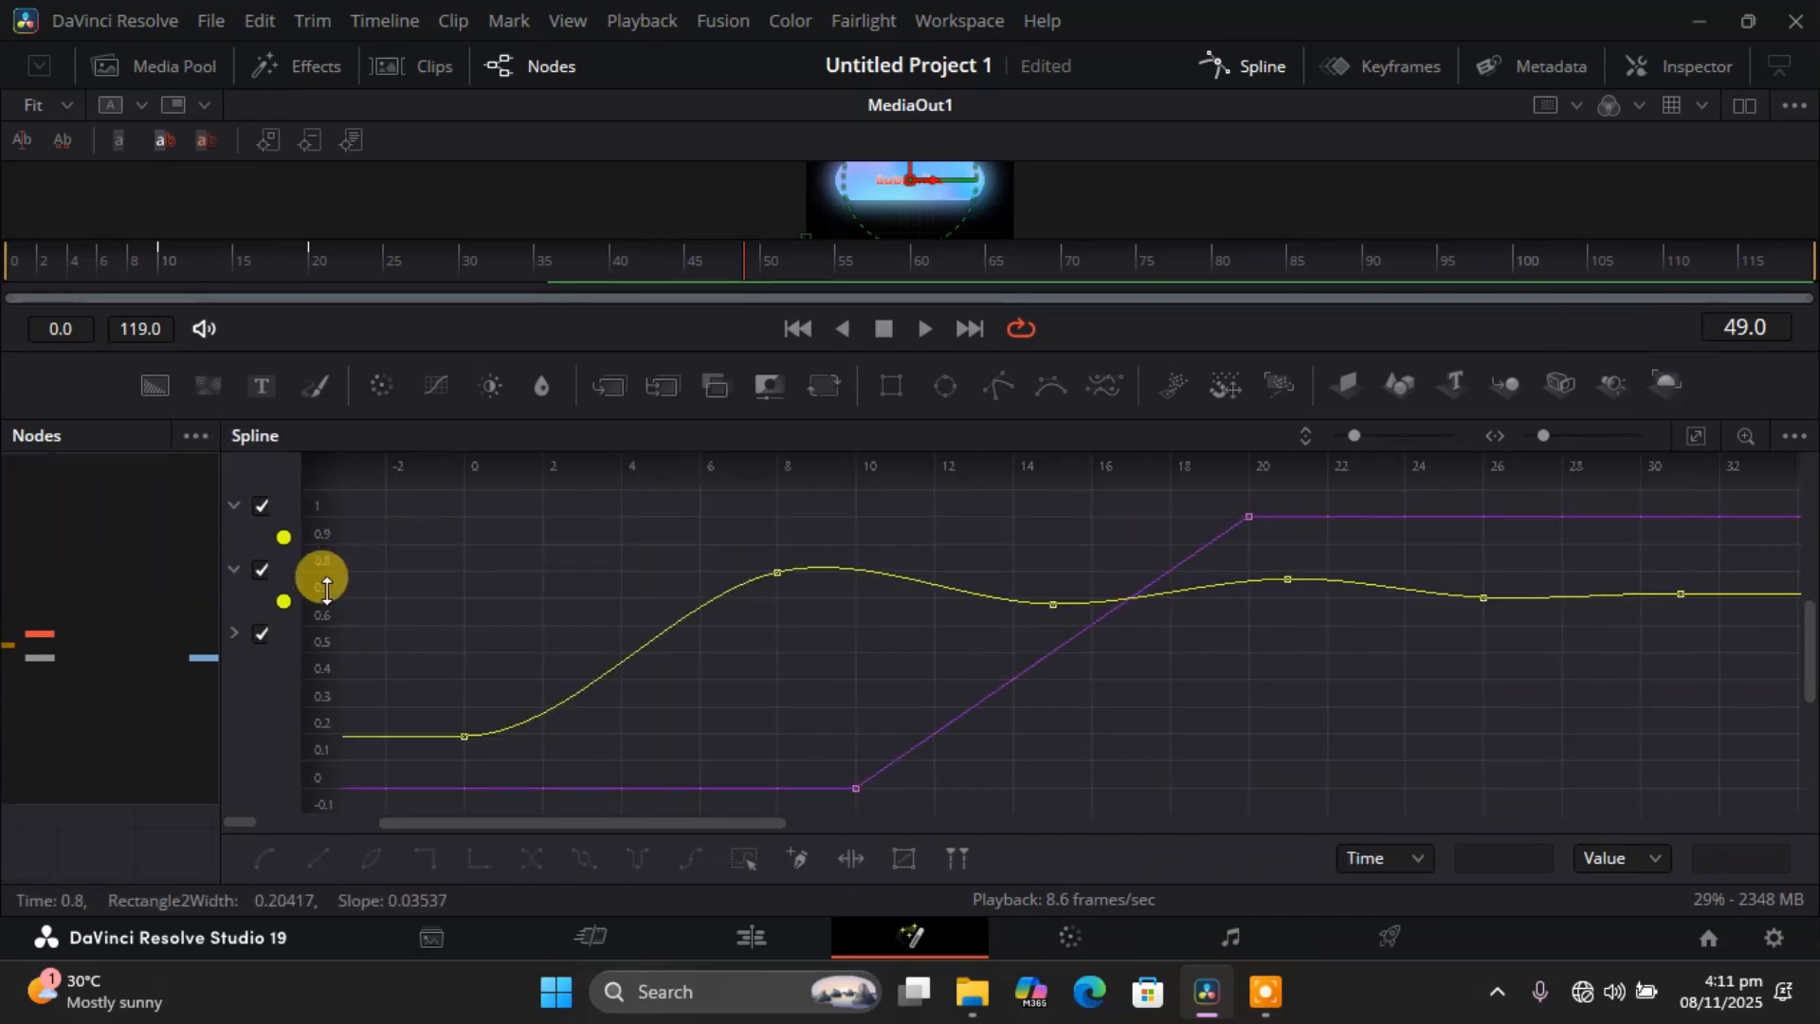
{"action": "left_click_drag", "start_coordinate": [315, 592], "coordinate": [573, 610]}
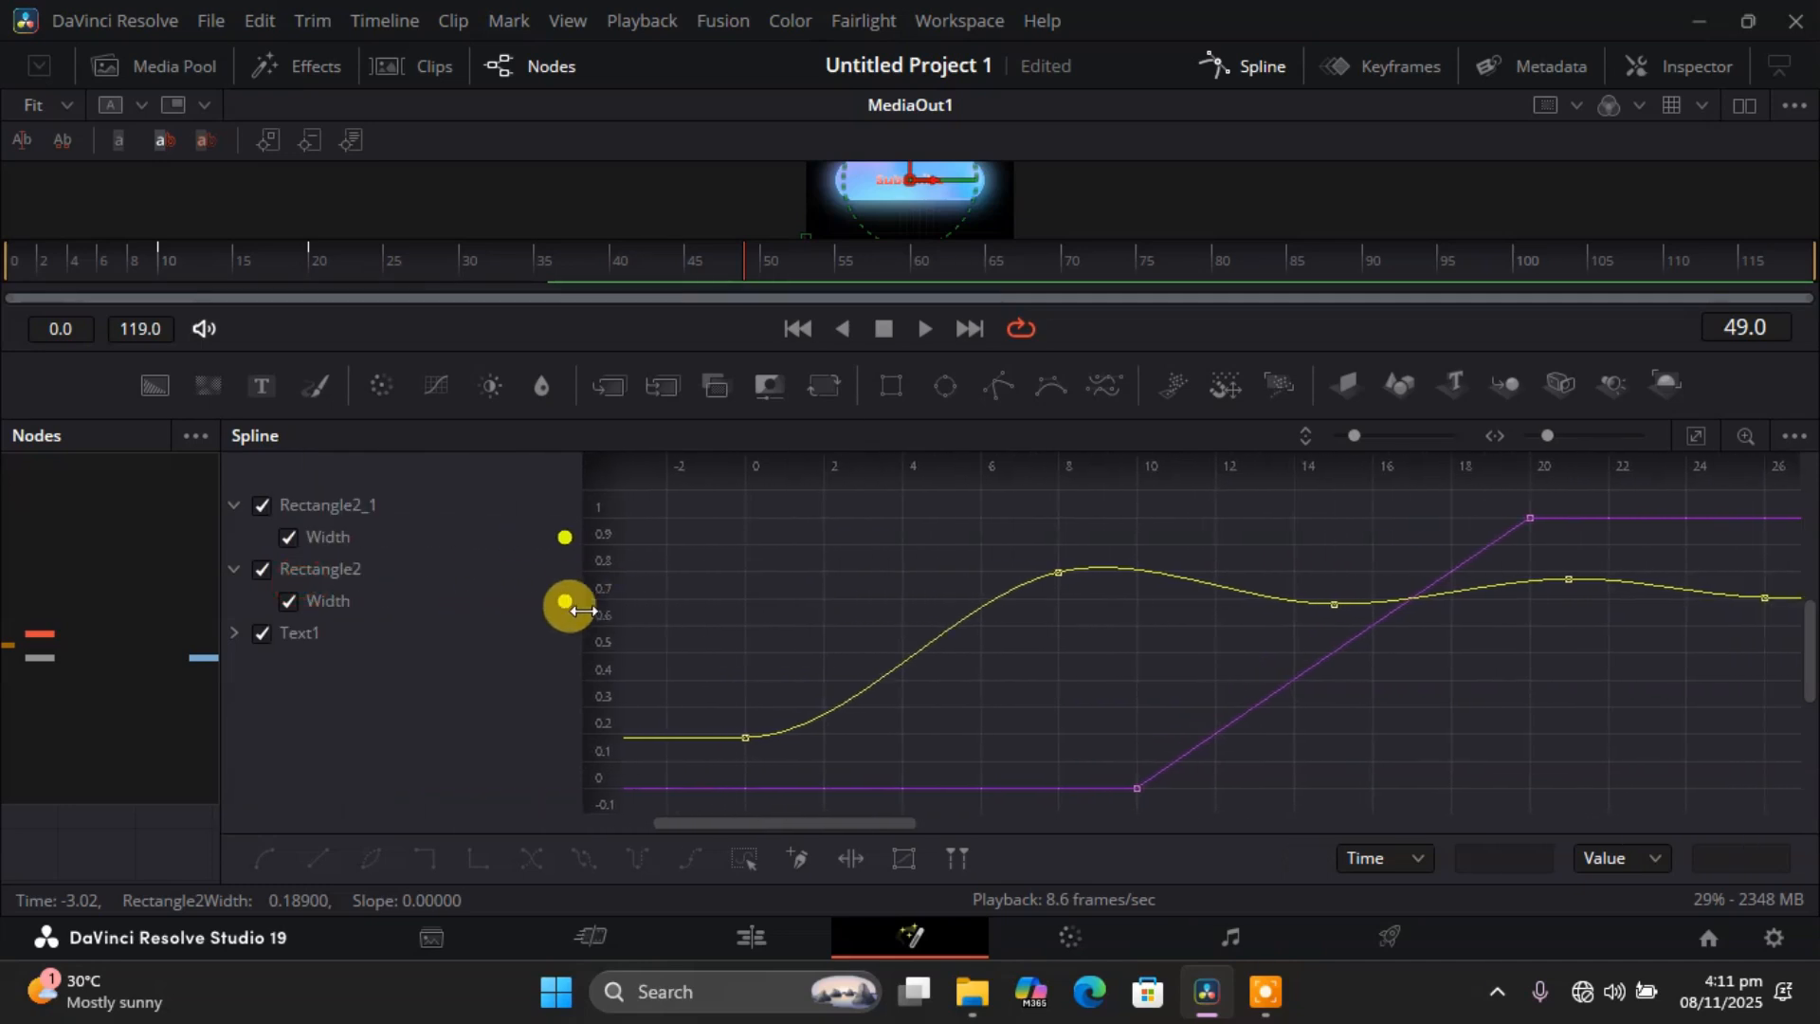
Hide the Rectangle2, Rectangle2_1 and Opacity 1 curves, leaving only Text1's Offset 1 path curve displayed.
{"action": "left_click", "coordinate": [284, 601]}
{"action": "left_click", "coordinate": [261, 505]}
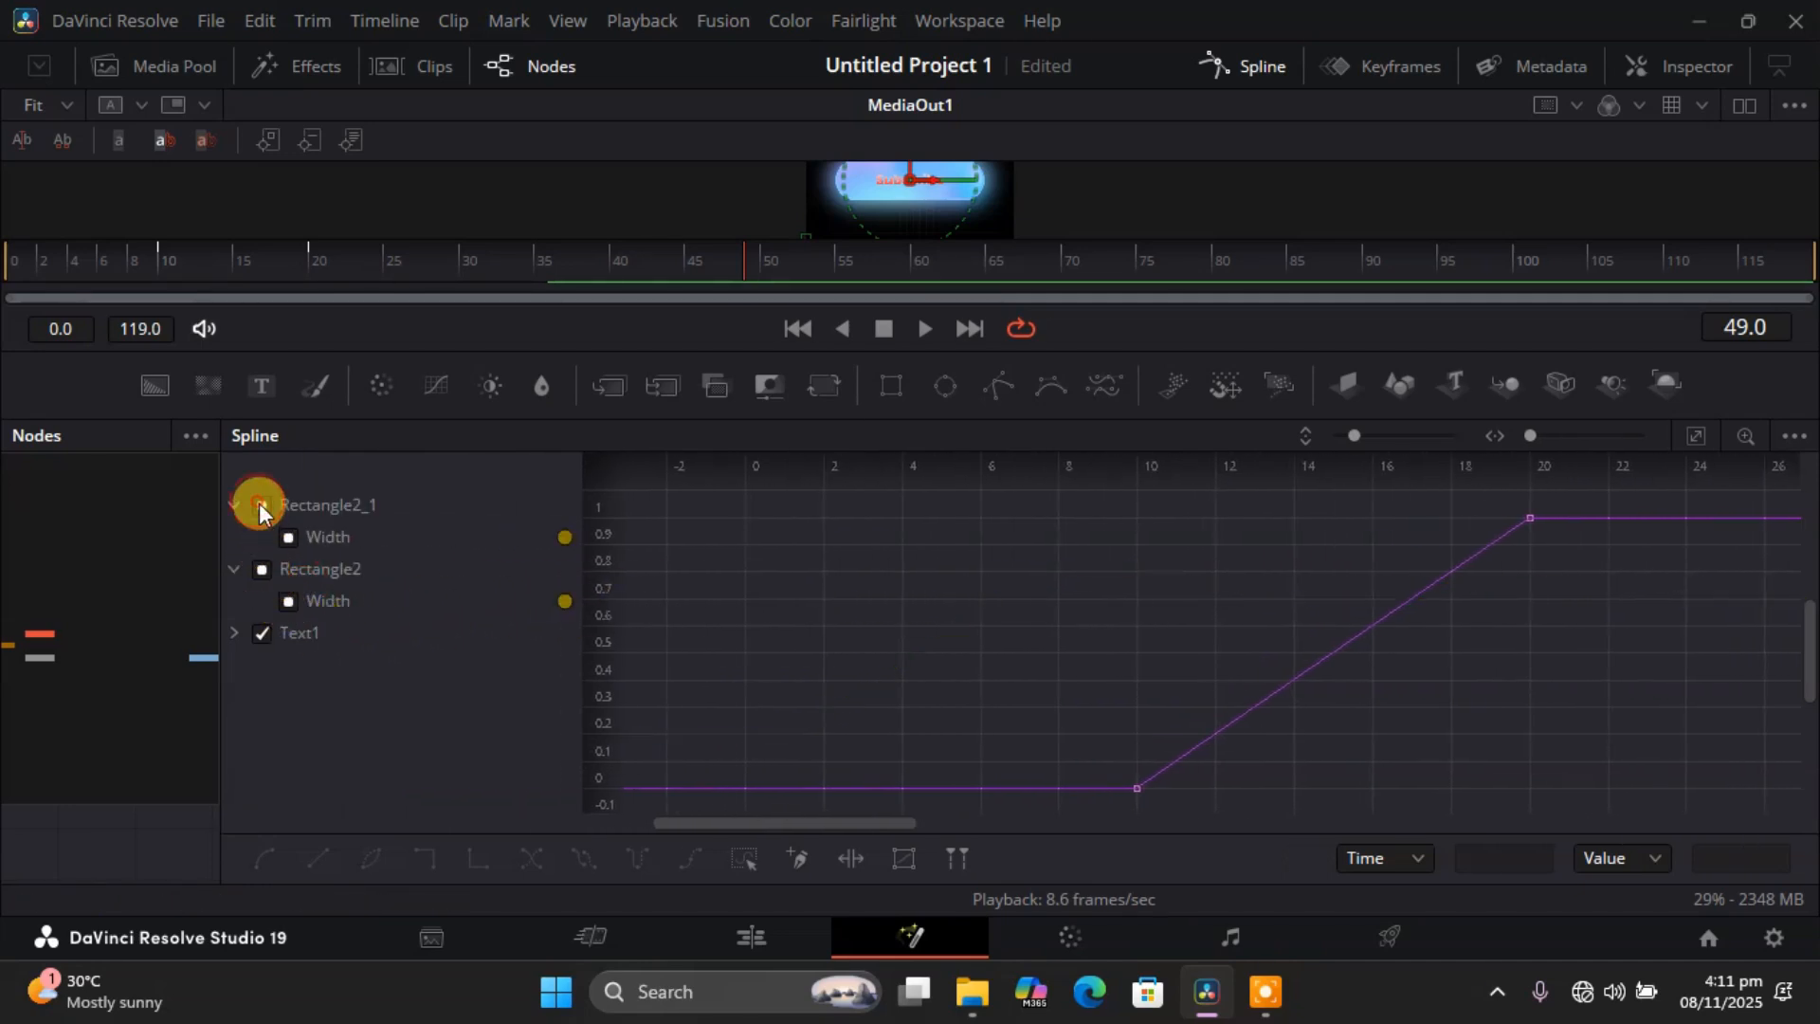
{"action": "left_click", "coordinate": [236, 629]}
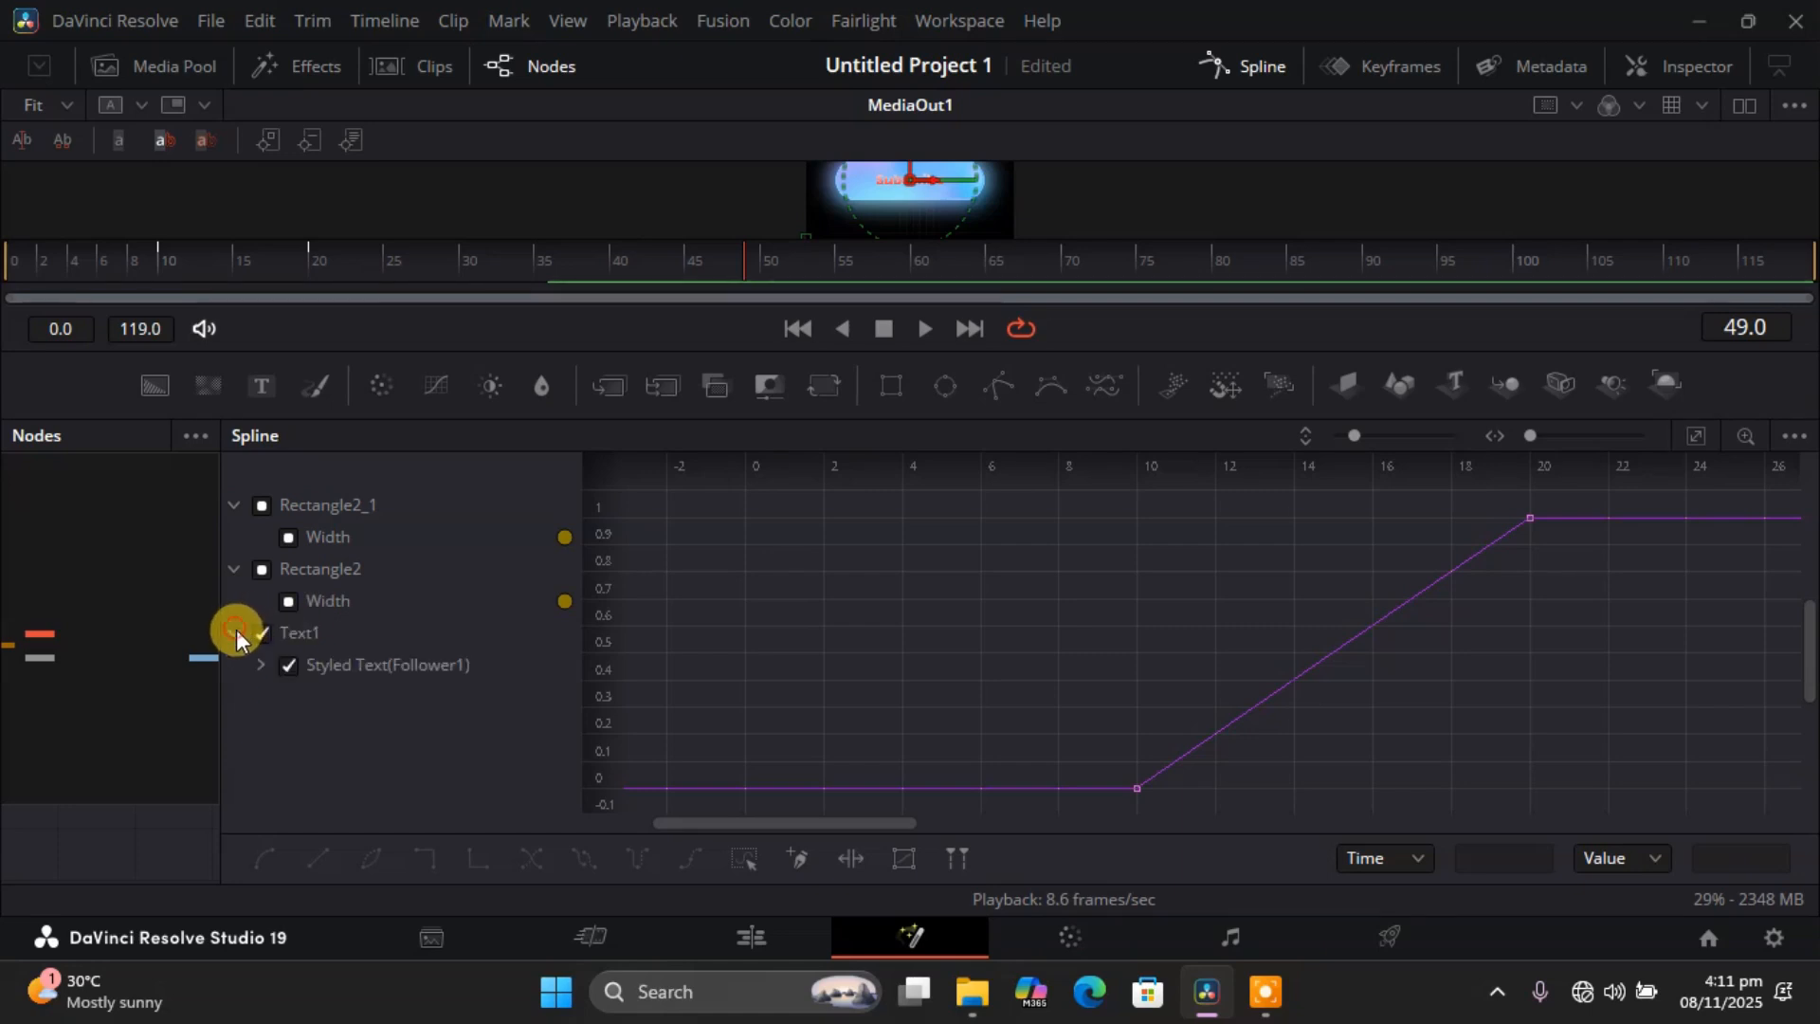
{"action": "left_click", "coordinate": [261, 665]}
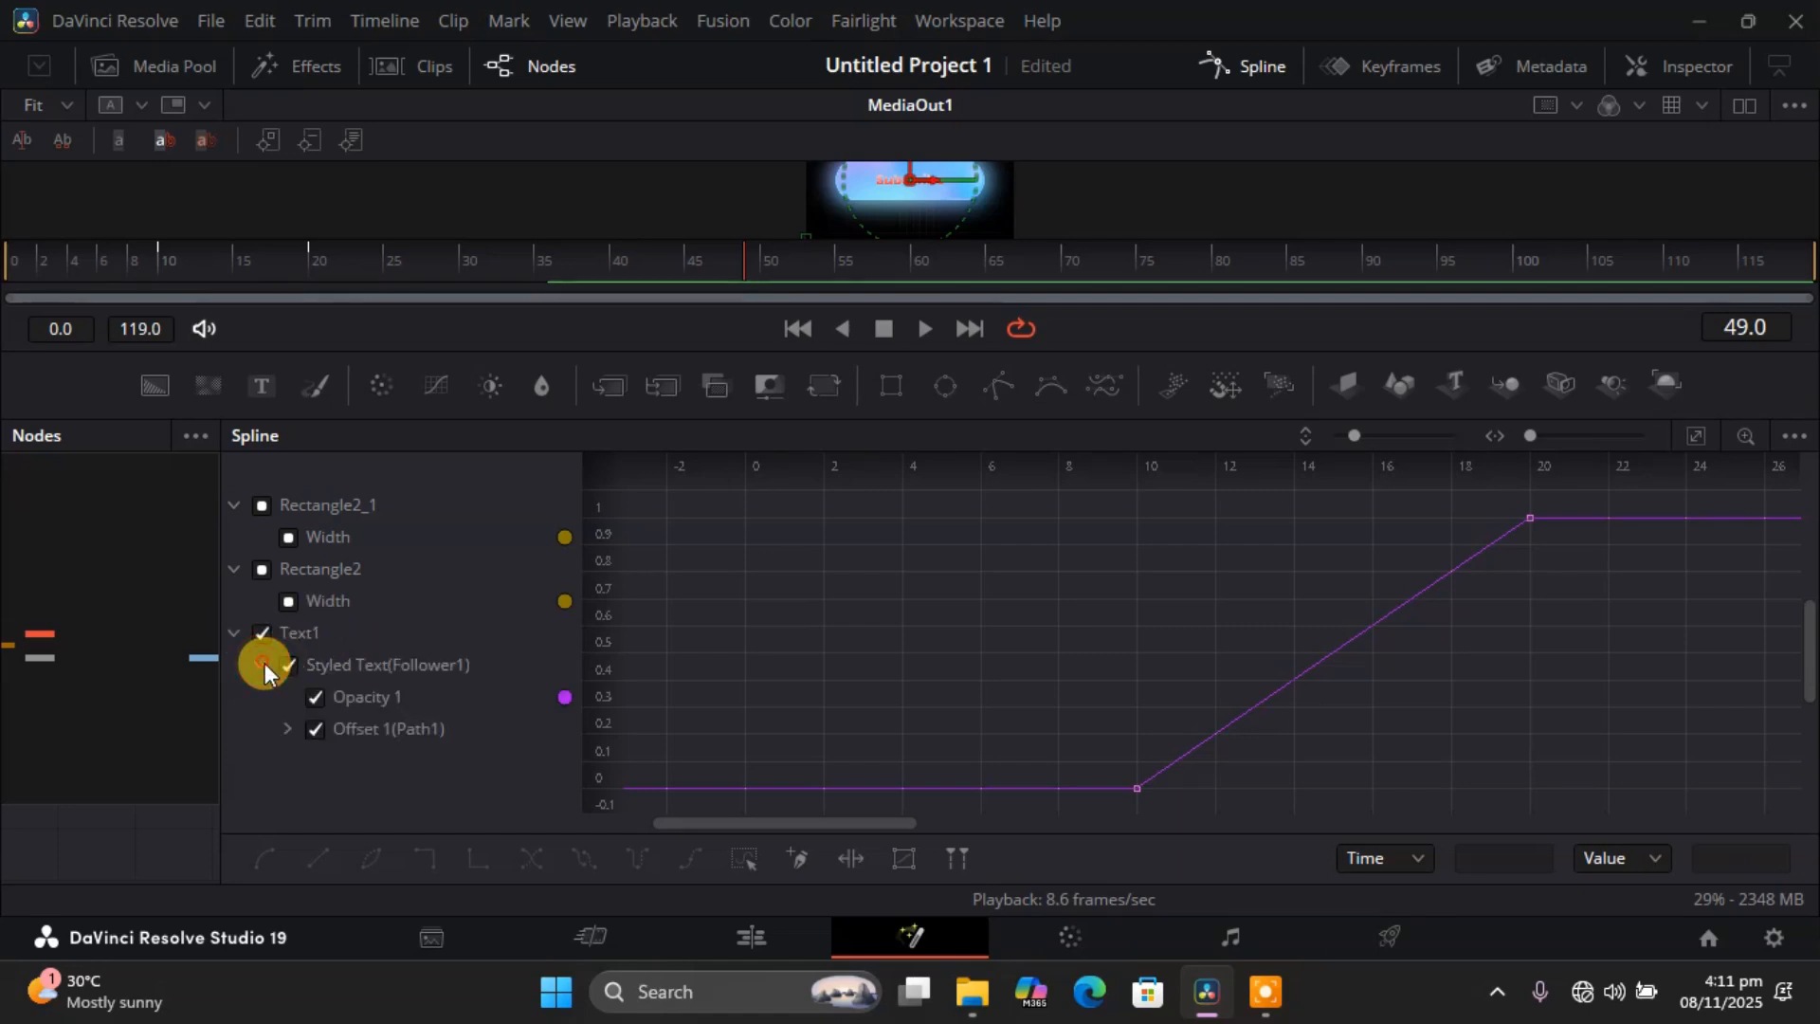
{"action": "left_click", "coordinate": [318, 698]}
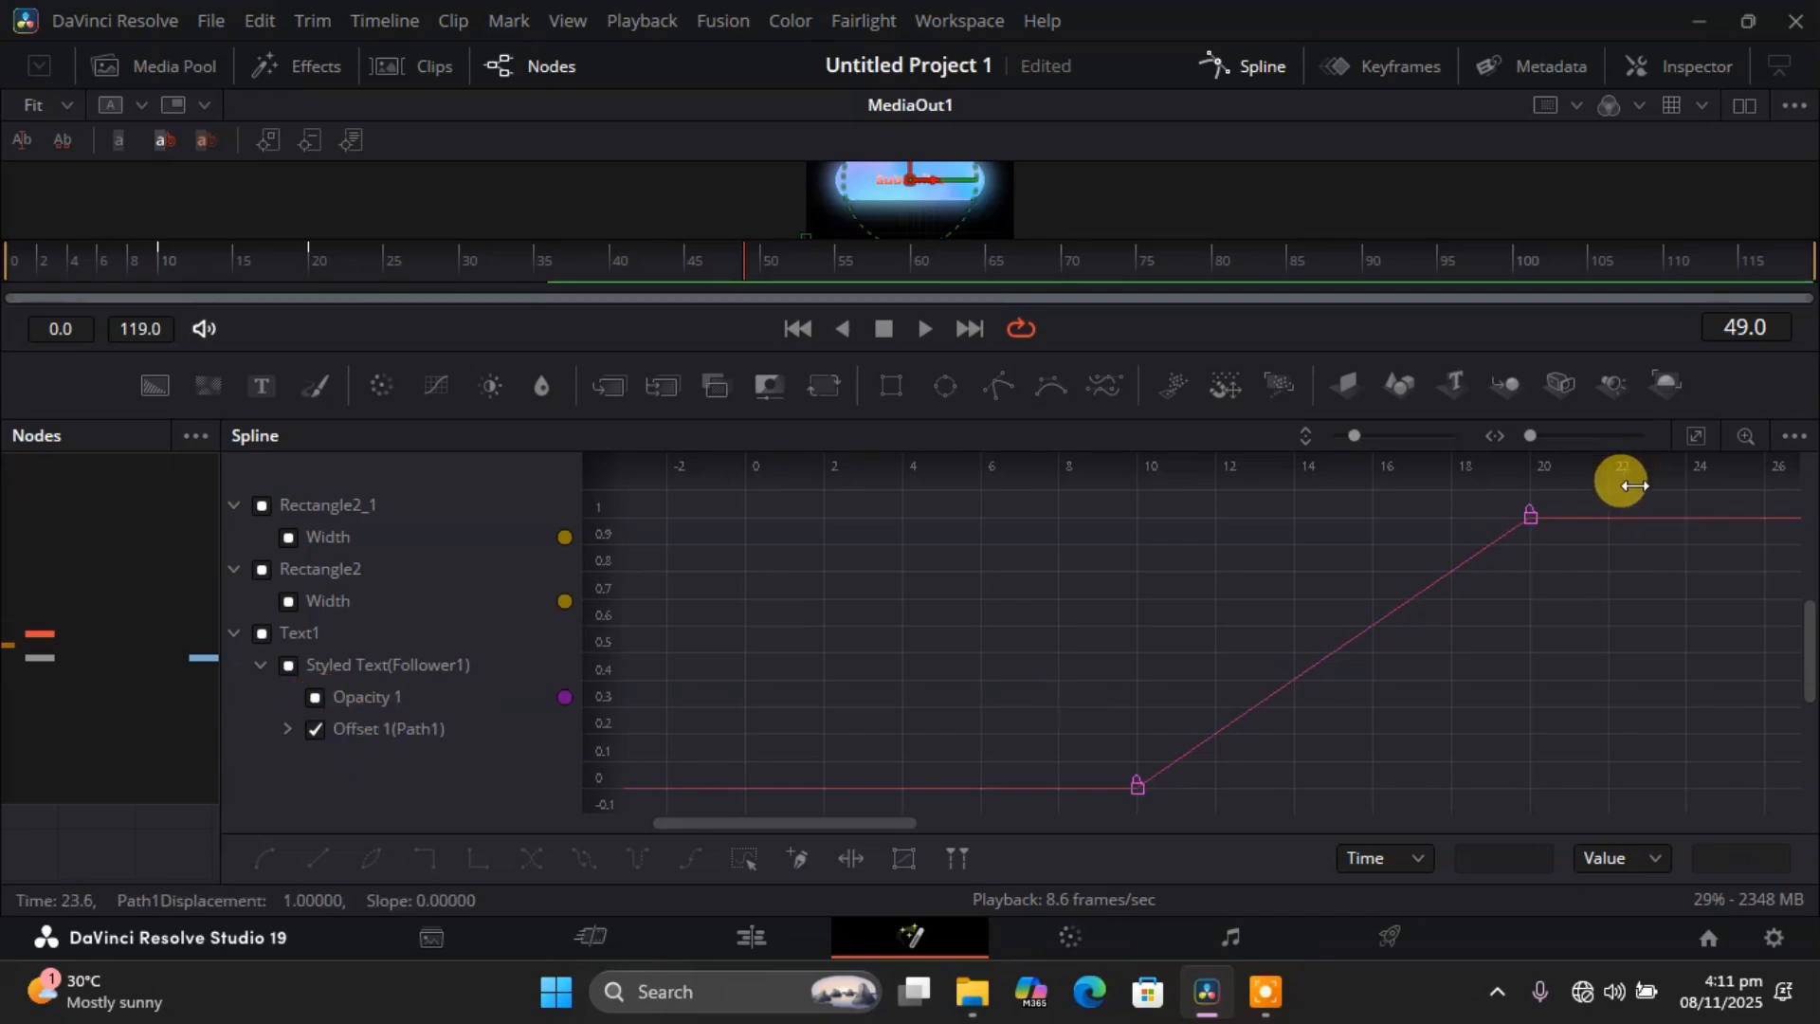
Smooth both keyframes of the text's offset curve, close the Spline editor and preview the animation in an enlarged viewer.
{"action": "left_click_drag", "start_coordinate": [1631, 500], "coordinate": [1113, 825]}
{"action": "key", "text": "shift+s"}
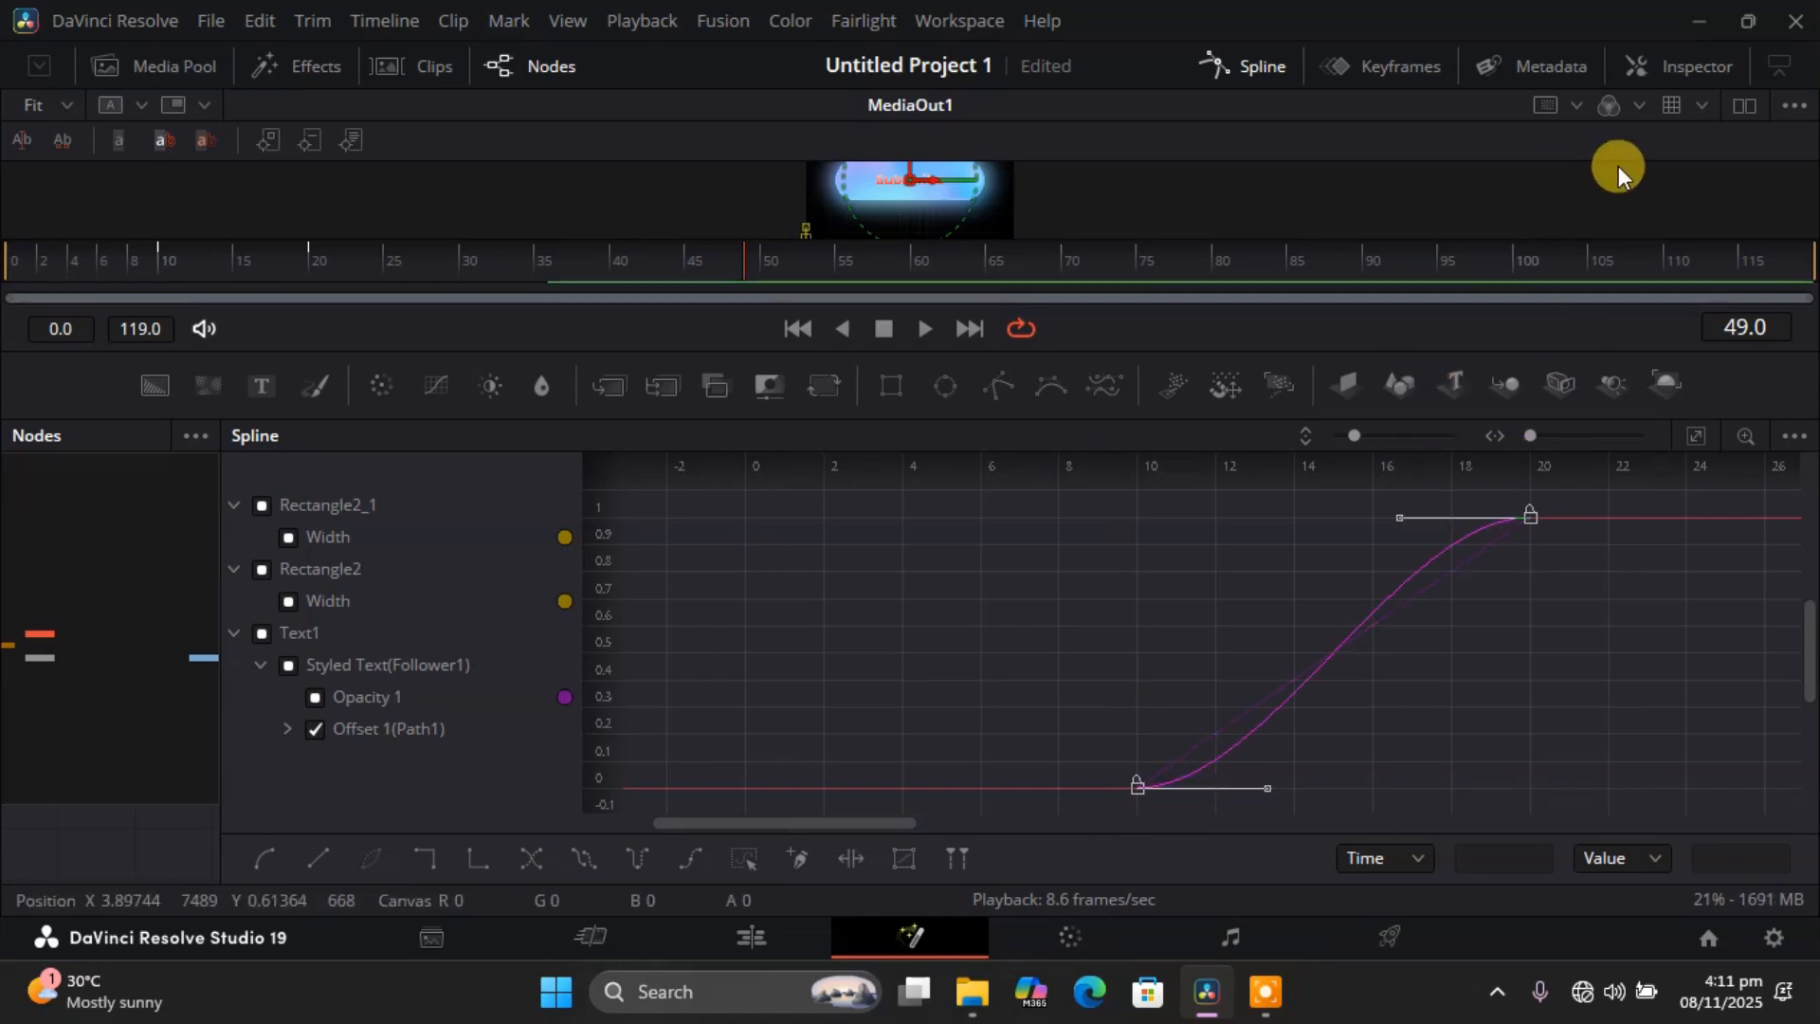
{"action": "left_click", "coordinate": [1234, 64]}
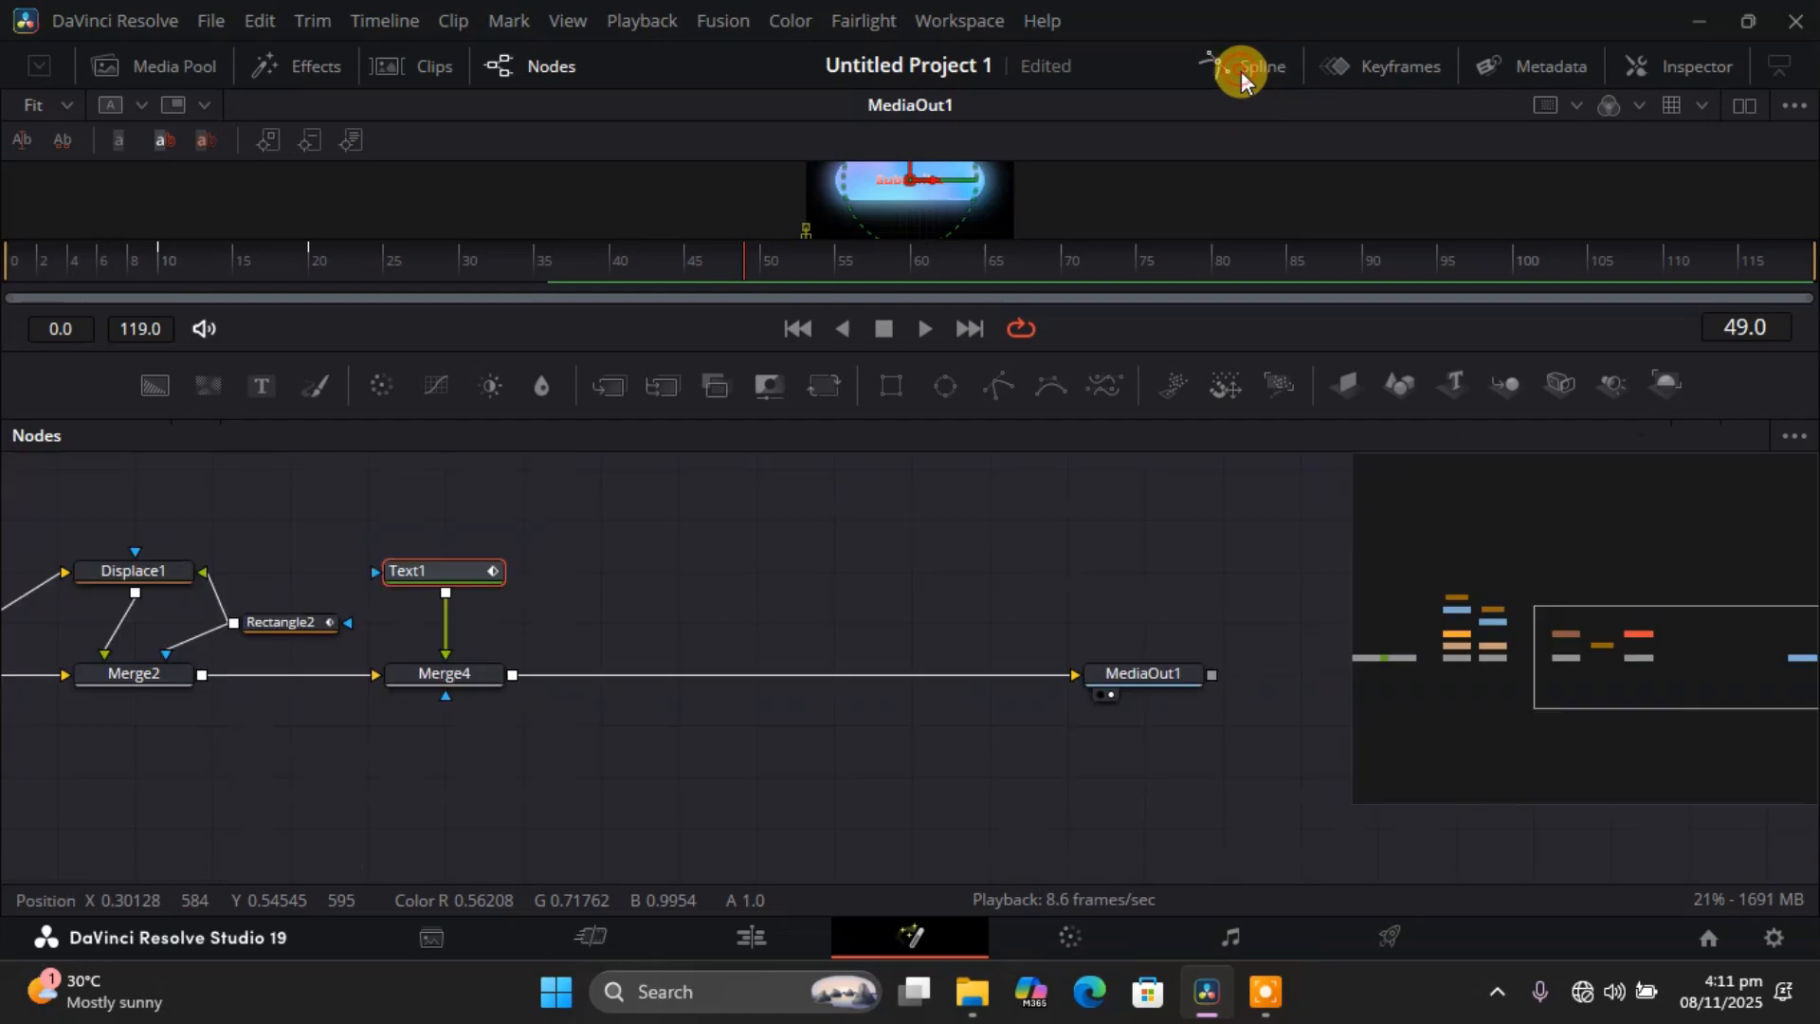
{"action": "left_click_drag", "start_coordinate": [1221, 397], "coordinate": [1239, 601]}
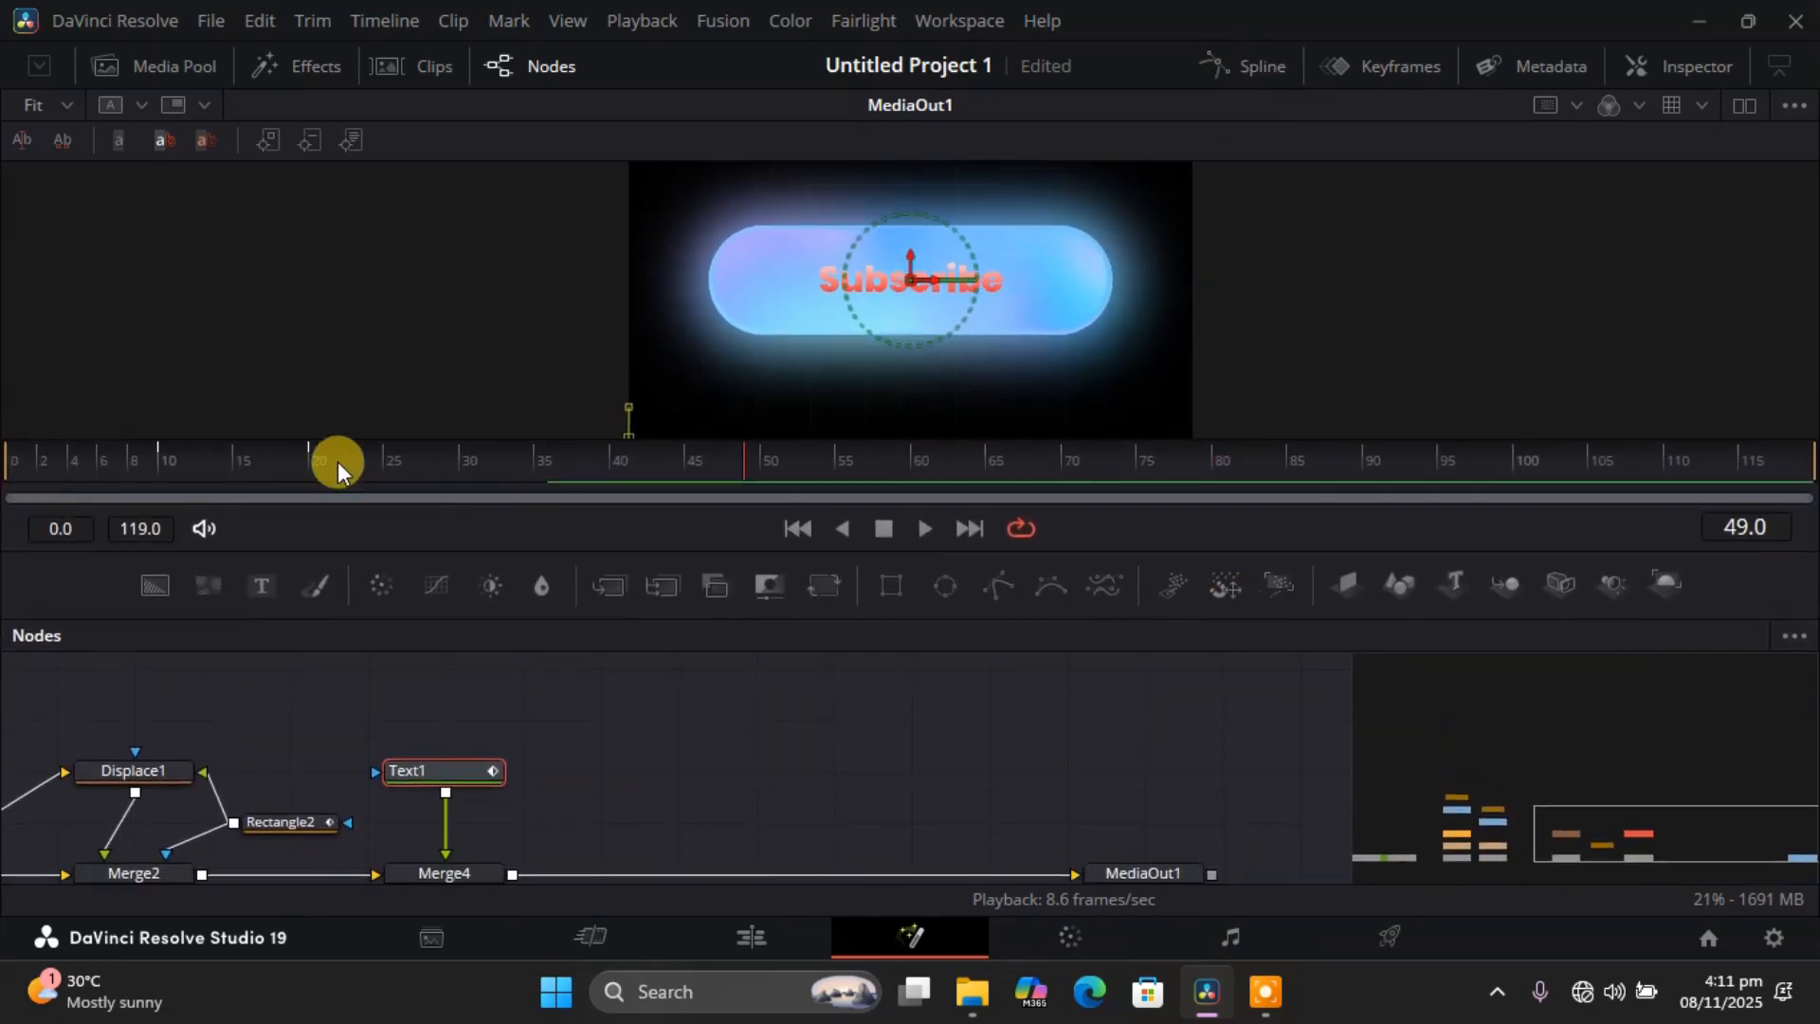
{"action": "left_click_drag", "start_coordinate": [413, 447], "coordinate": [640, 444]}
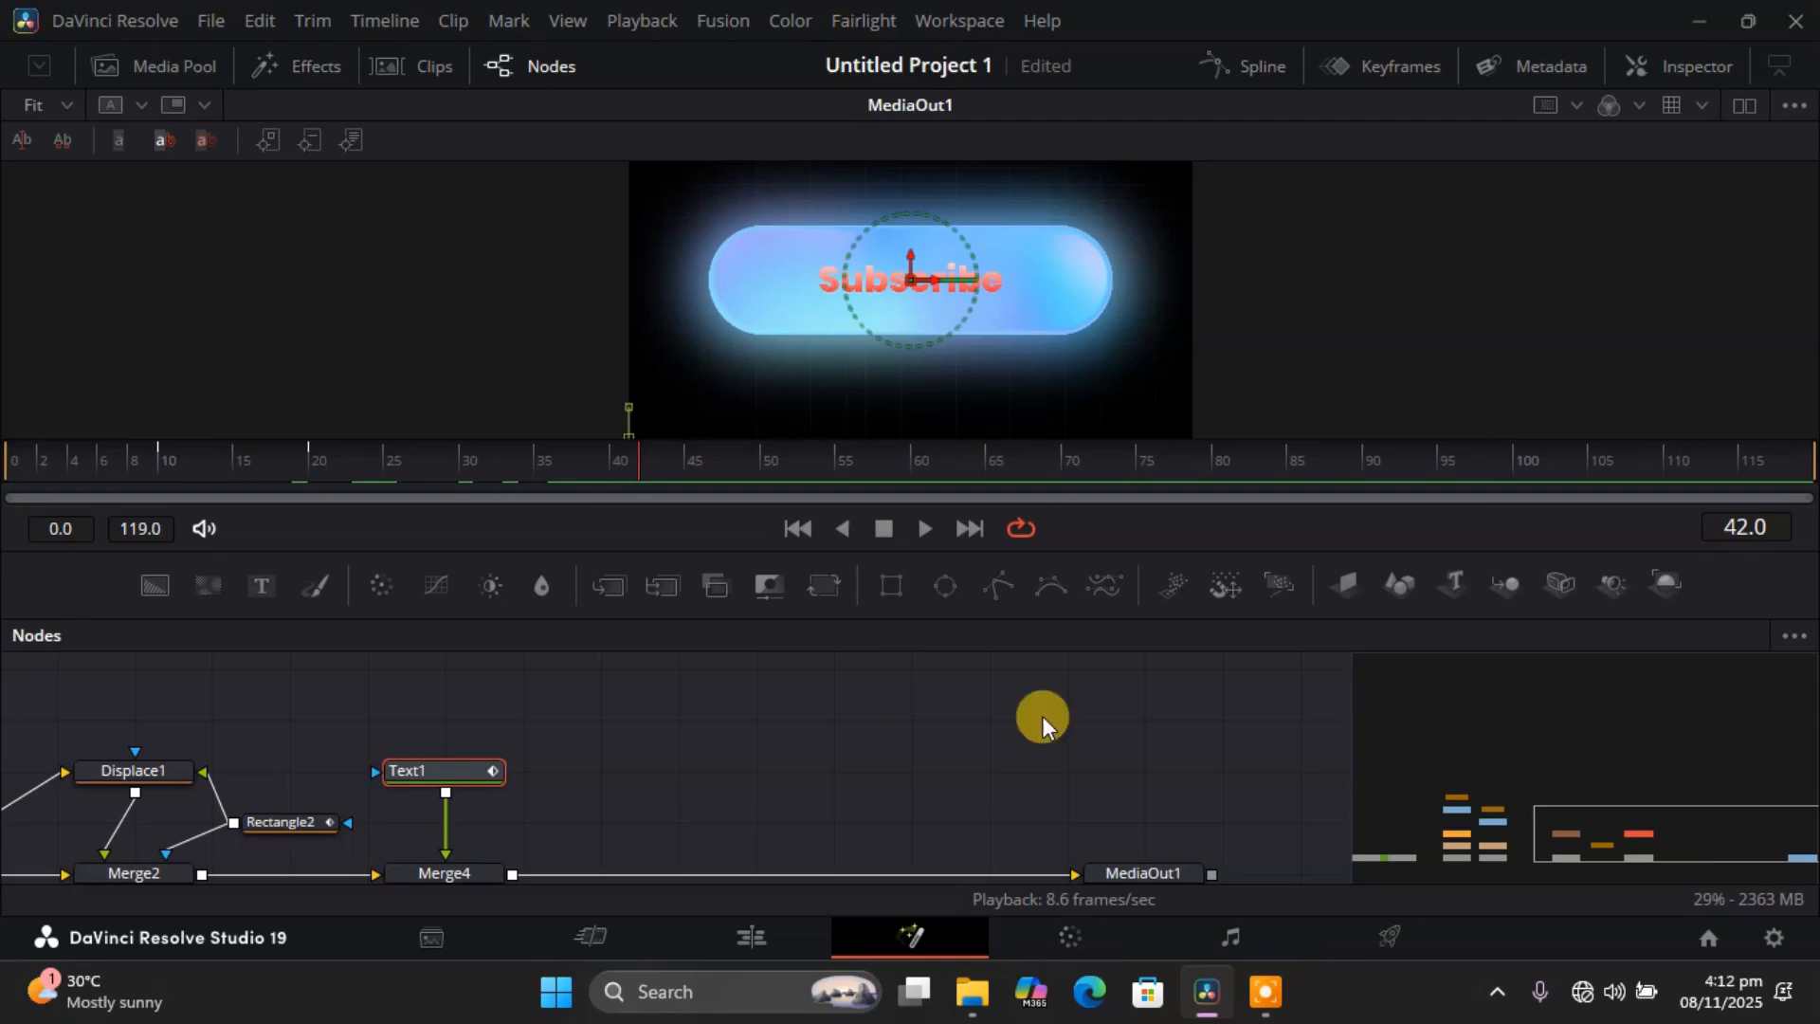
Add a Transform (Xf) node to the empty area beside Text1 in the node graph.
{"action": "left_click_drag", "start_coordinate": [1654, 828], "coordinate": [1685, 840]}
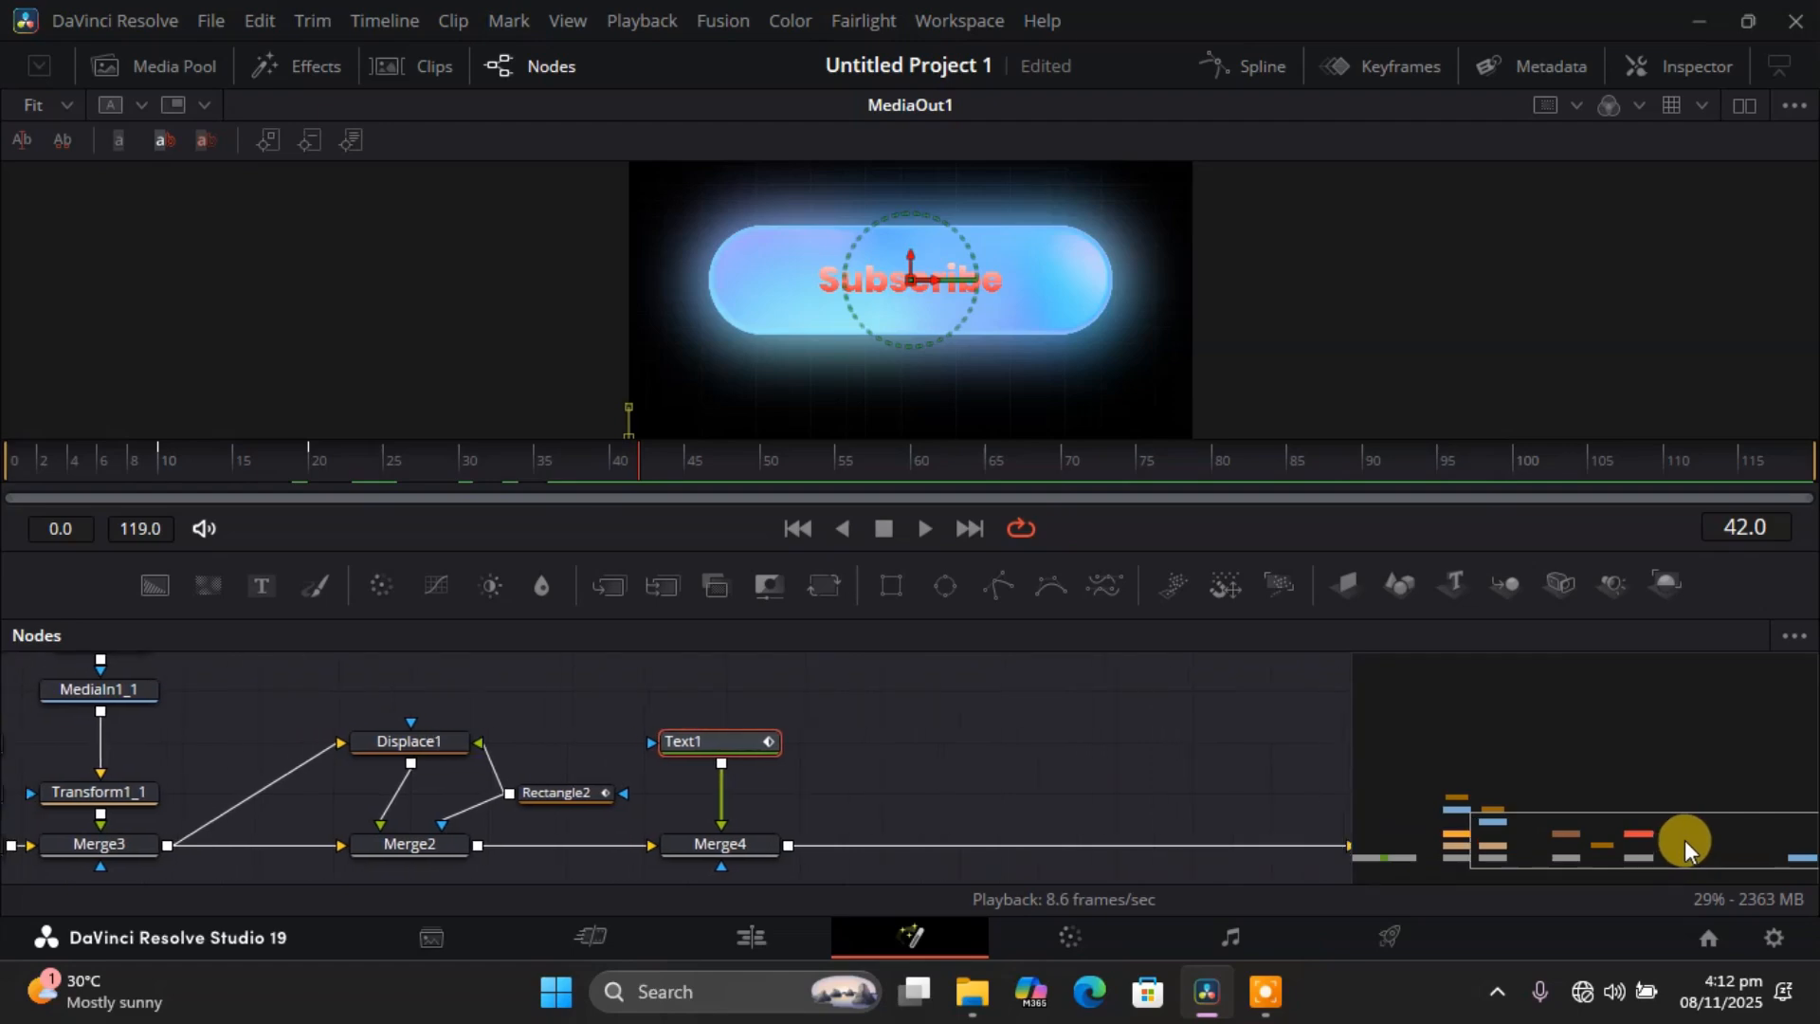
{"action": "left_click", "coordinate": [876, 771]}
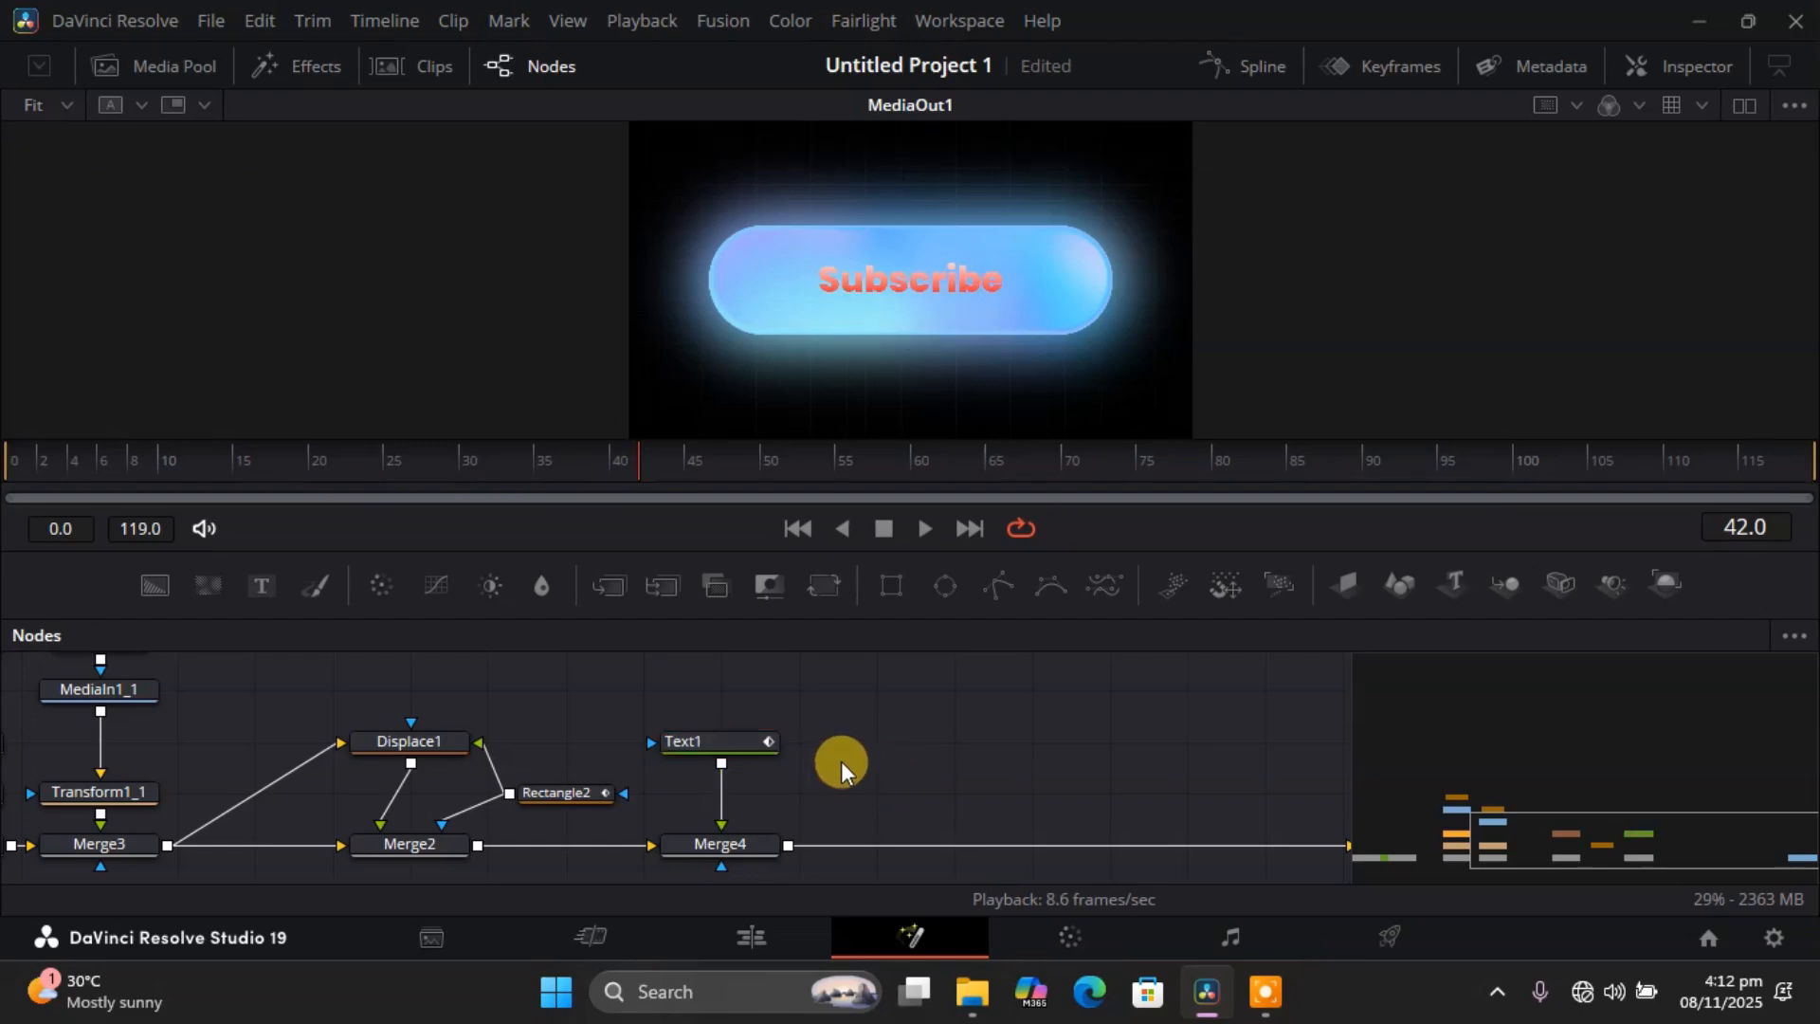
{"action": "key", "text": "shift+space"}
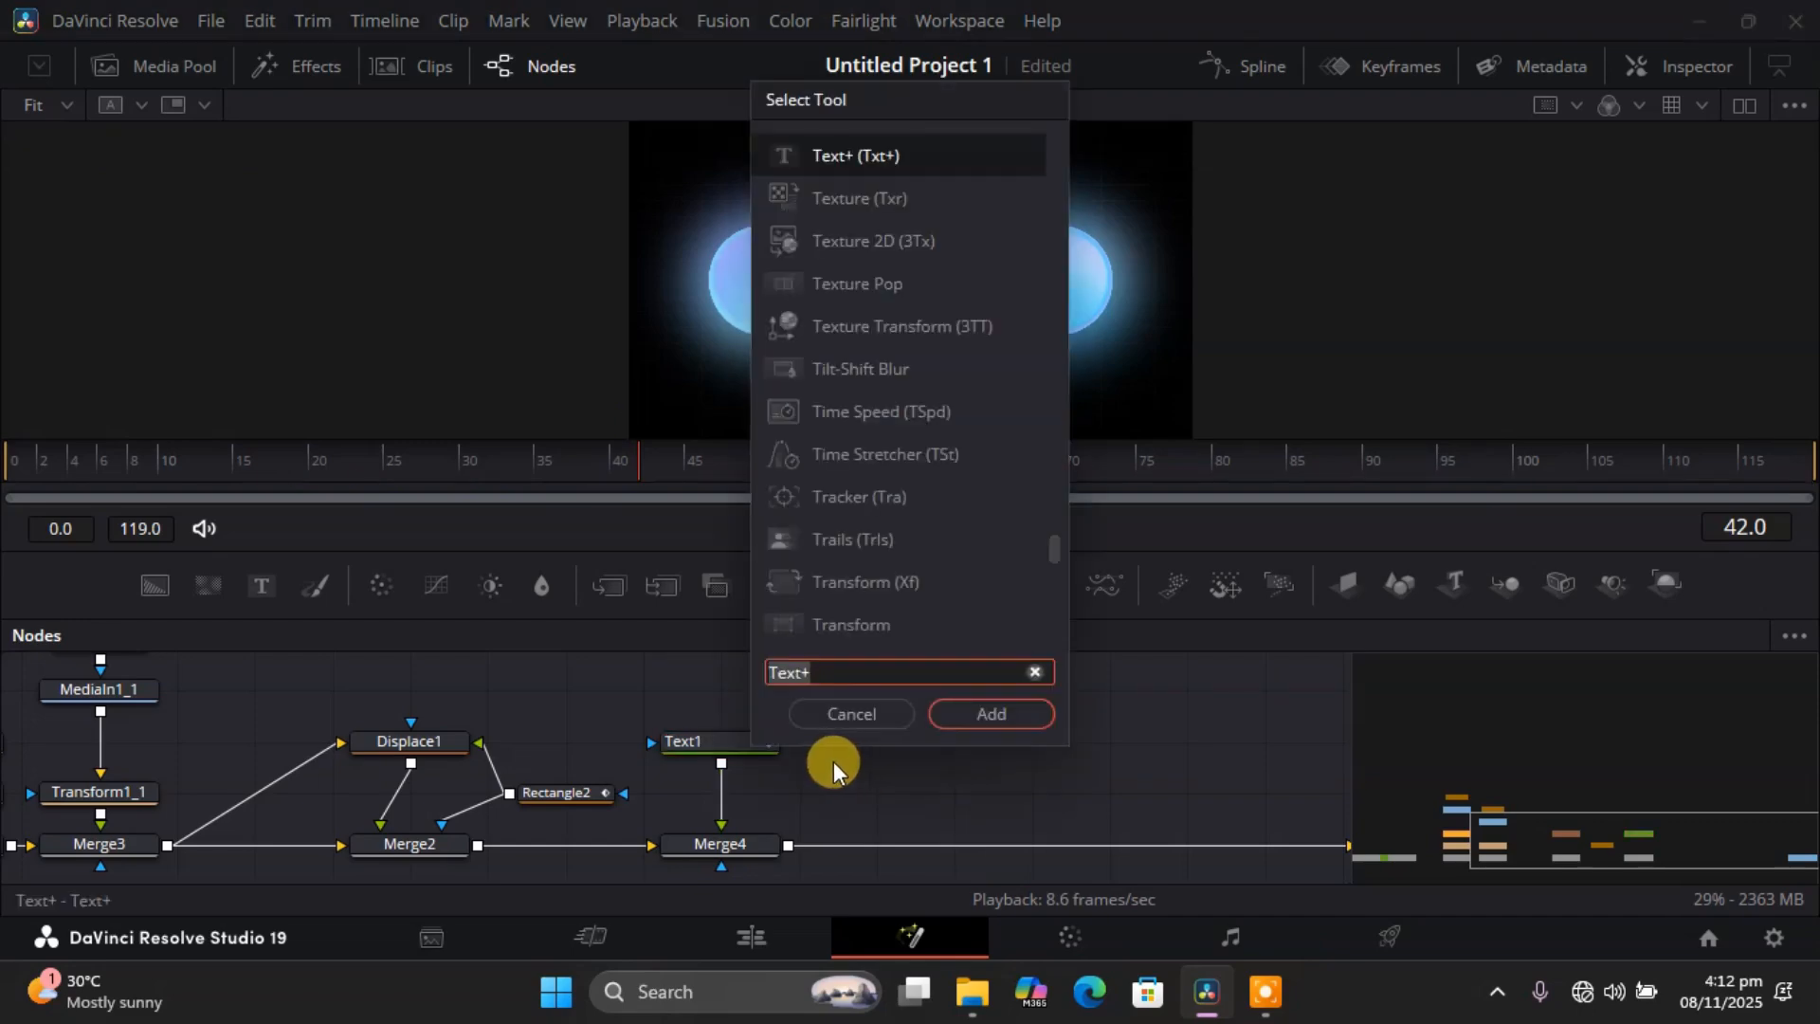
{"action": "type", "text": "tra"}
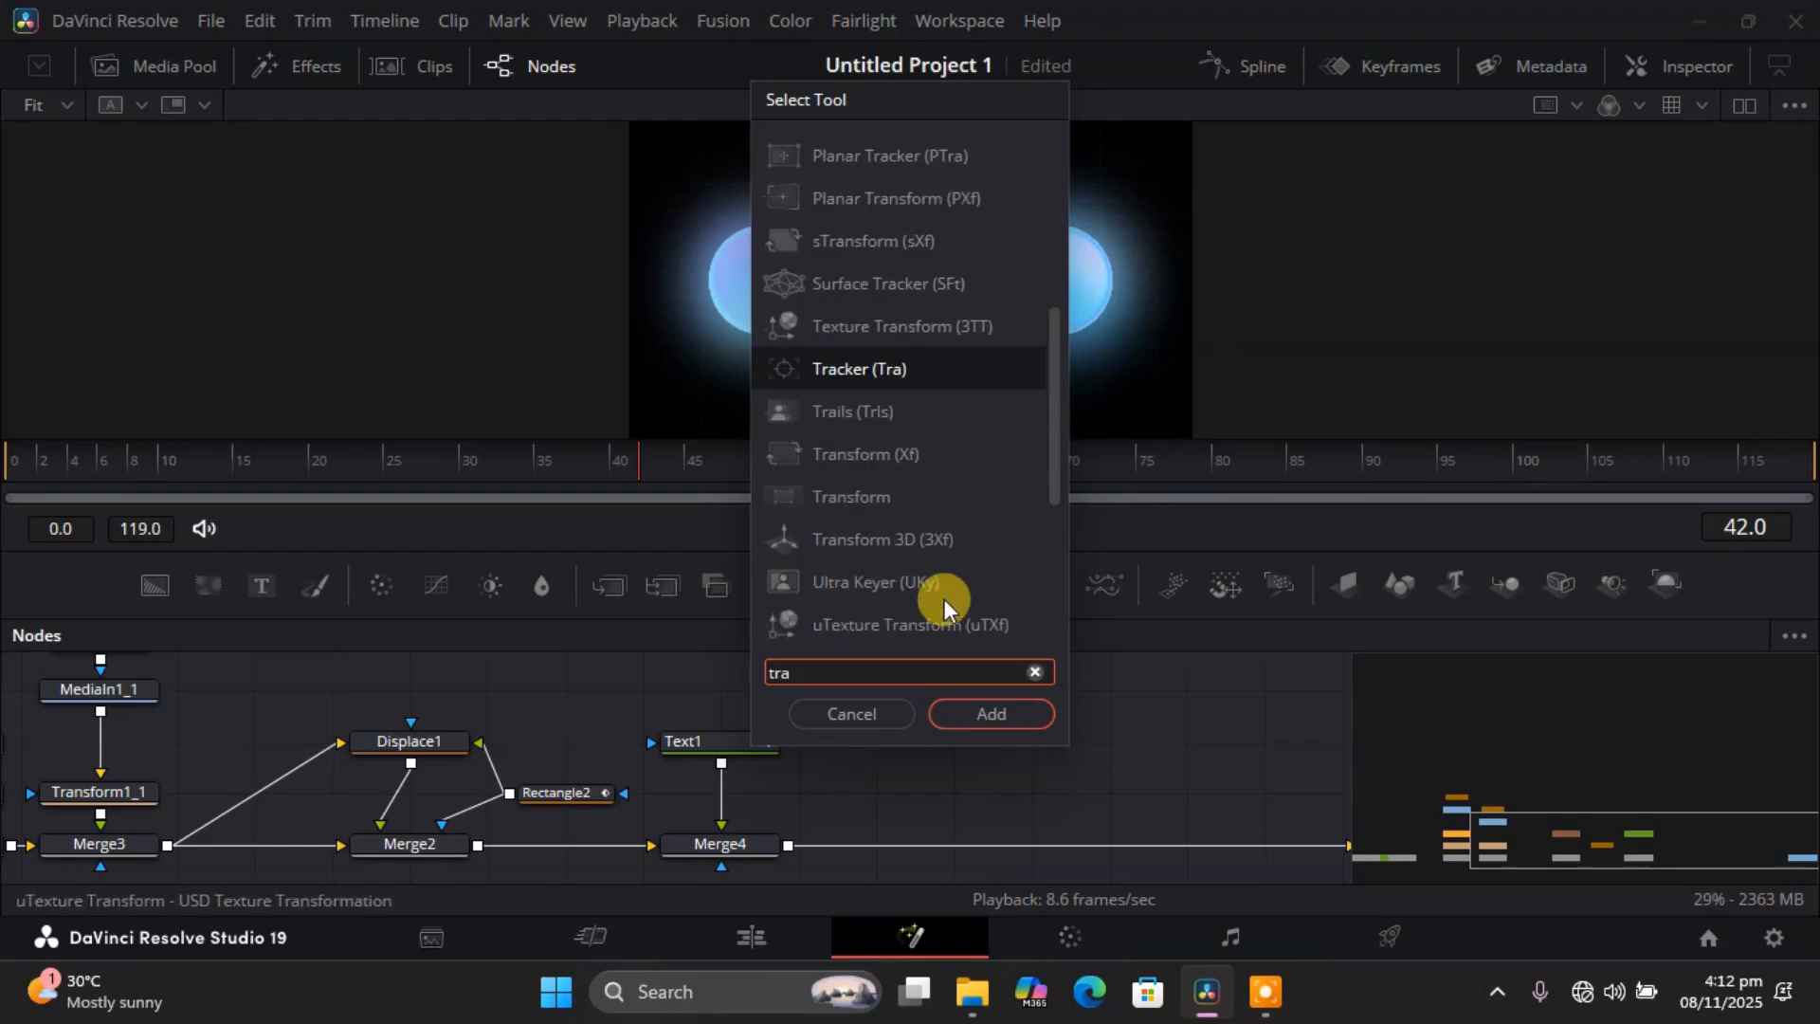
{"action": "left_click", "coordinate": [918, 464]}
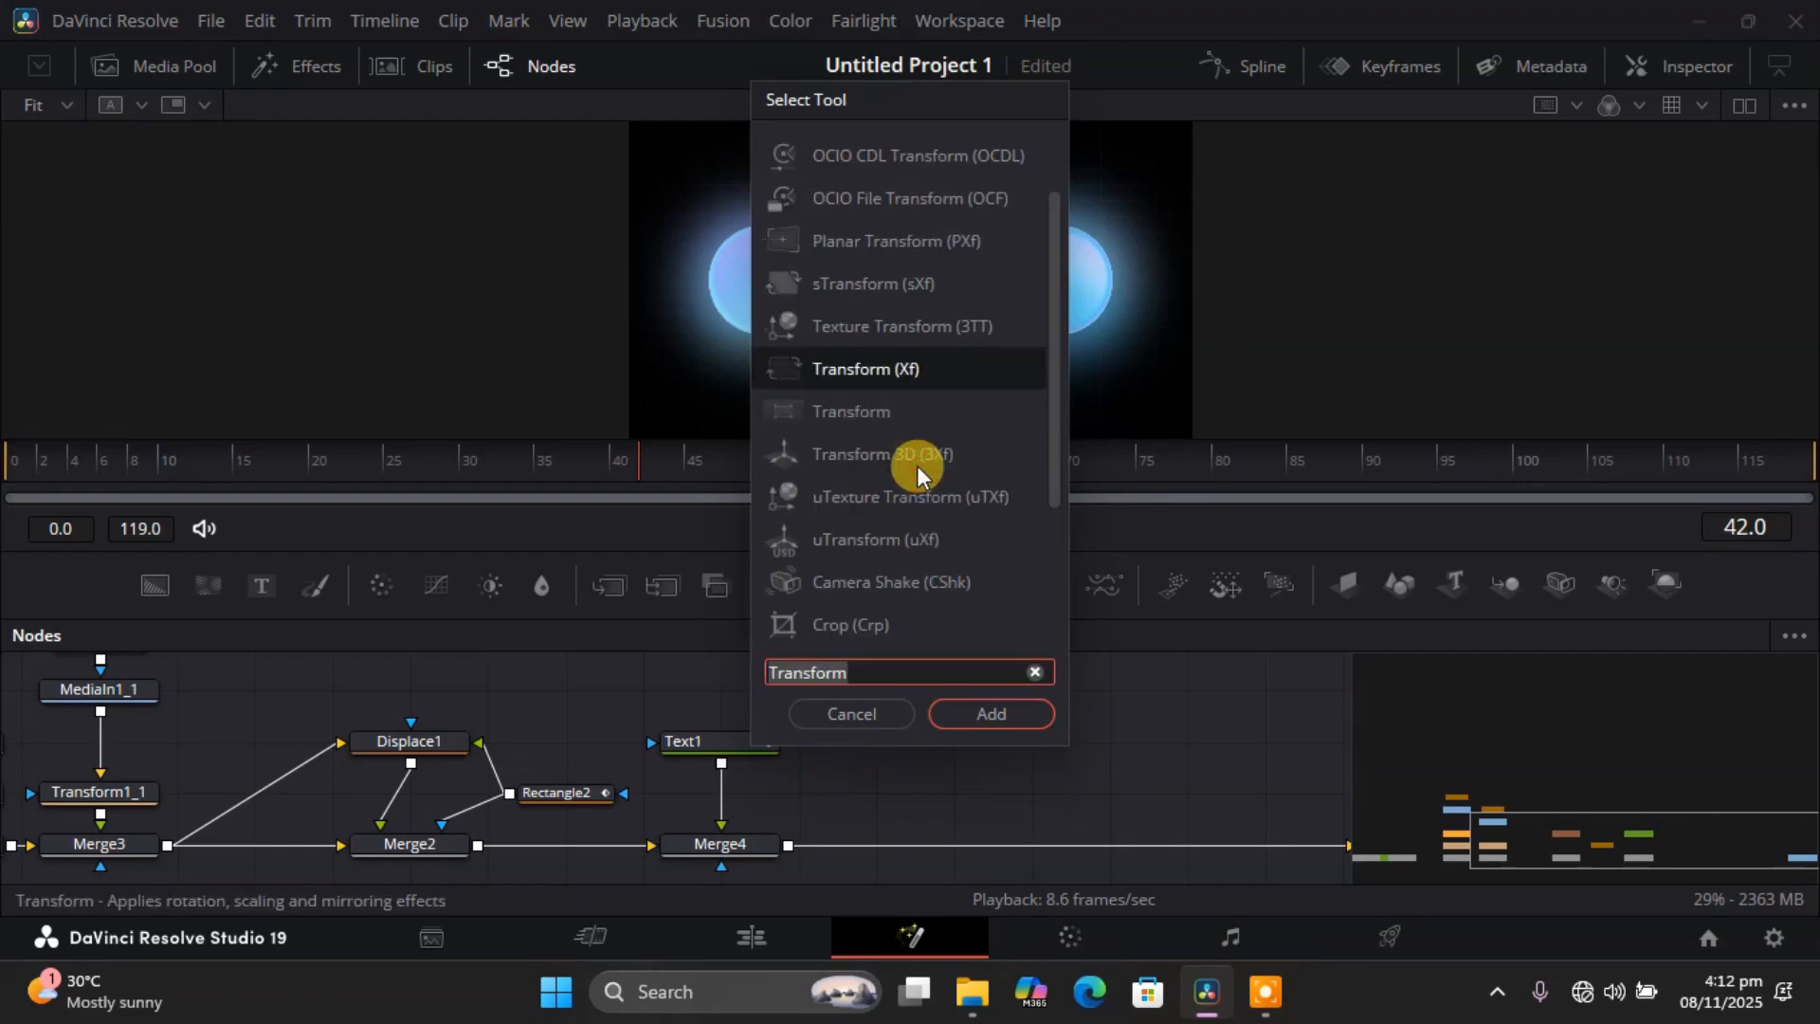
{"action": "key", "text": "Return"}
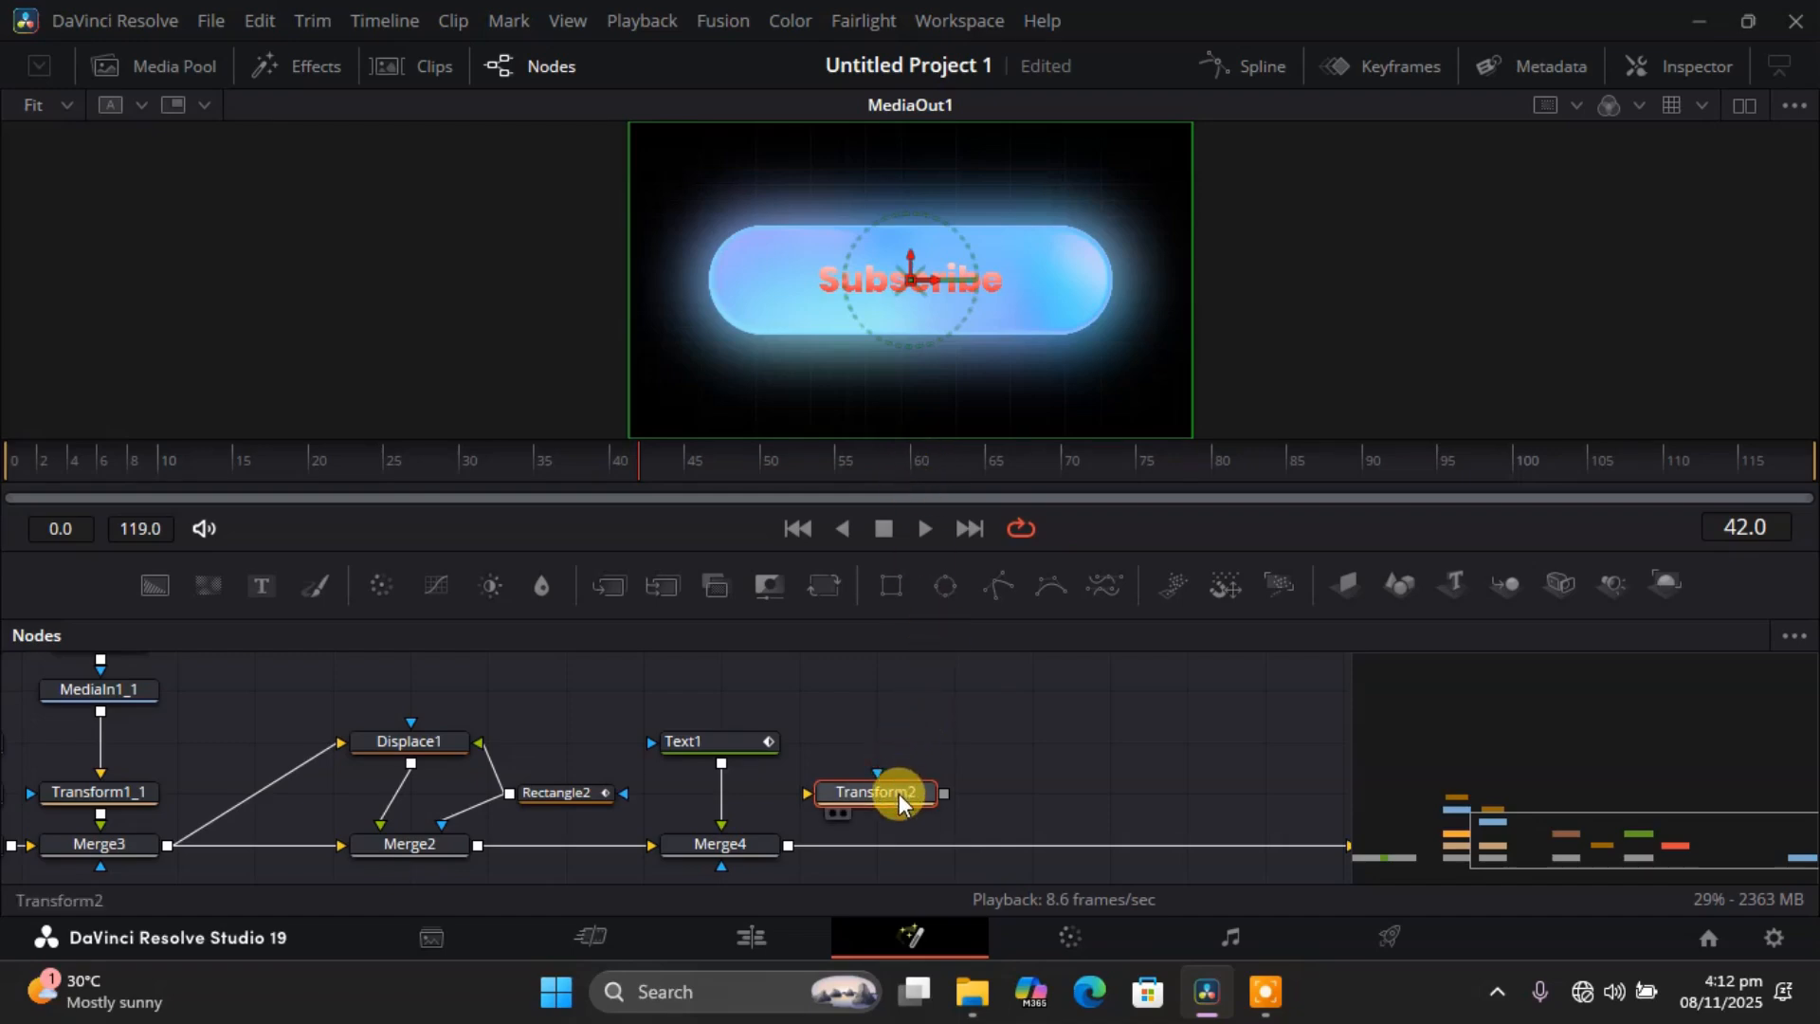
Insert the new Transform node into the connection between Text1 and Merge4, with Text1 moved up to make room.
{"action": "left_click_drag", "start_coordinate": [899, 793], "coordinate": [746, 793]}
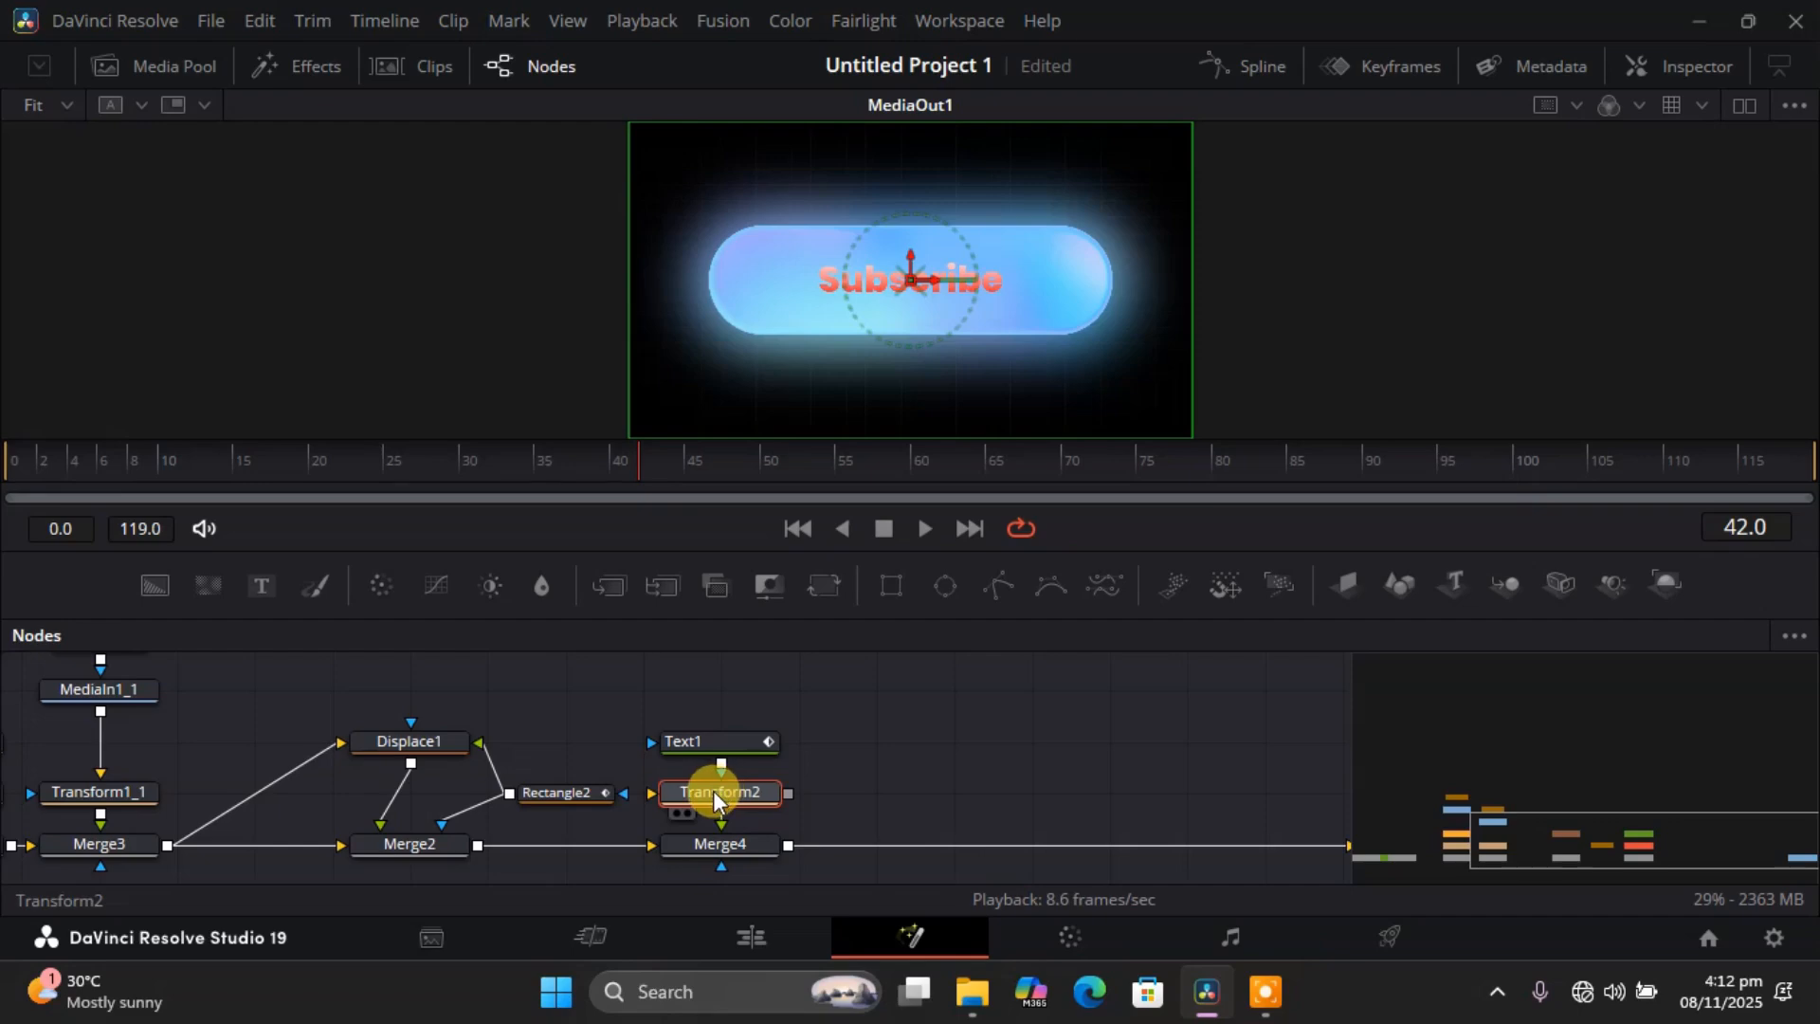
{"action": "left_click_drag", "start_coordinate": [748, 742], "coordinate": [748, 696]}
{"action": "left_click_drag", "start_coordinate": [758, 791], "coordinate": [758, 759]}
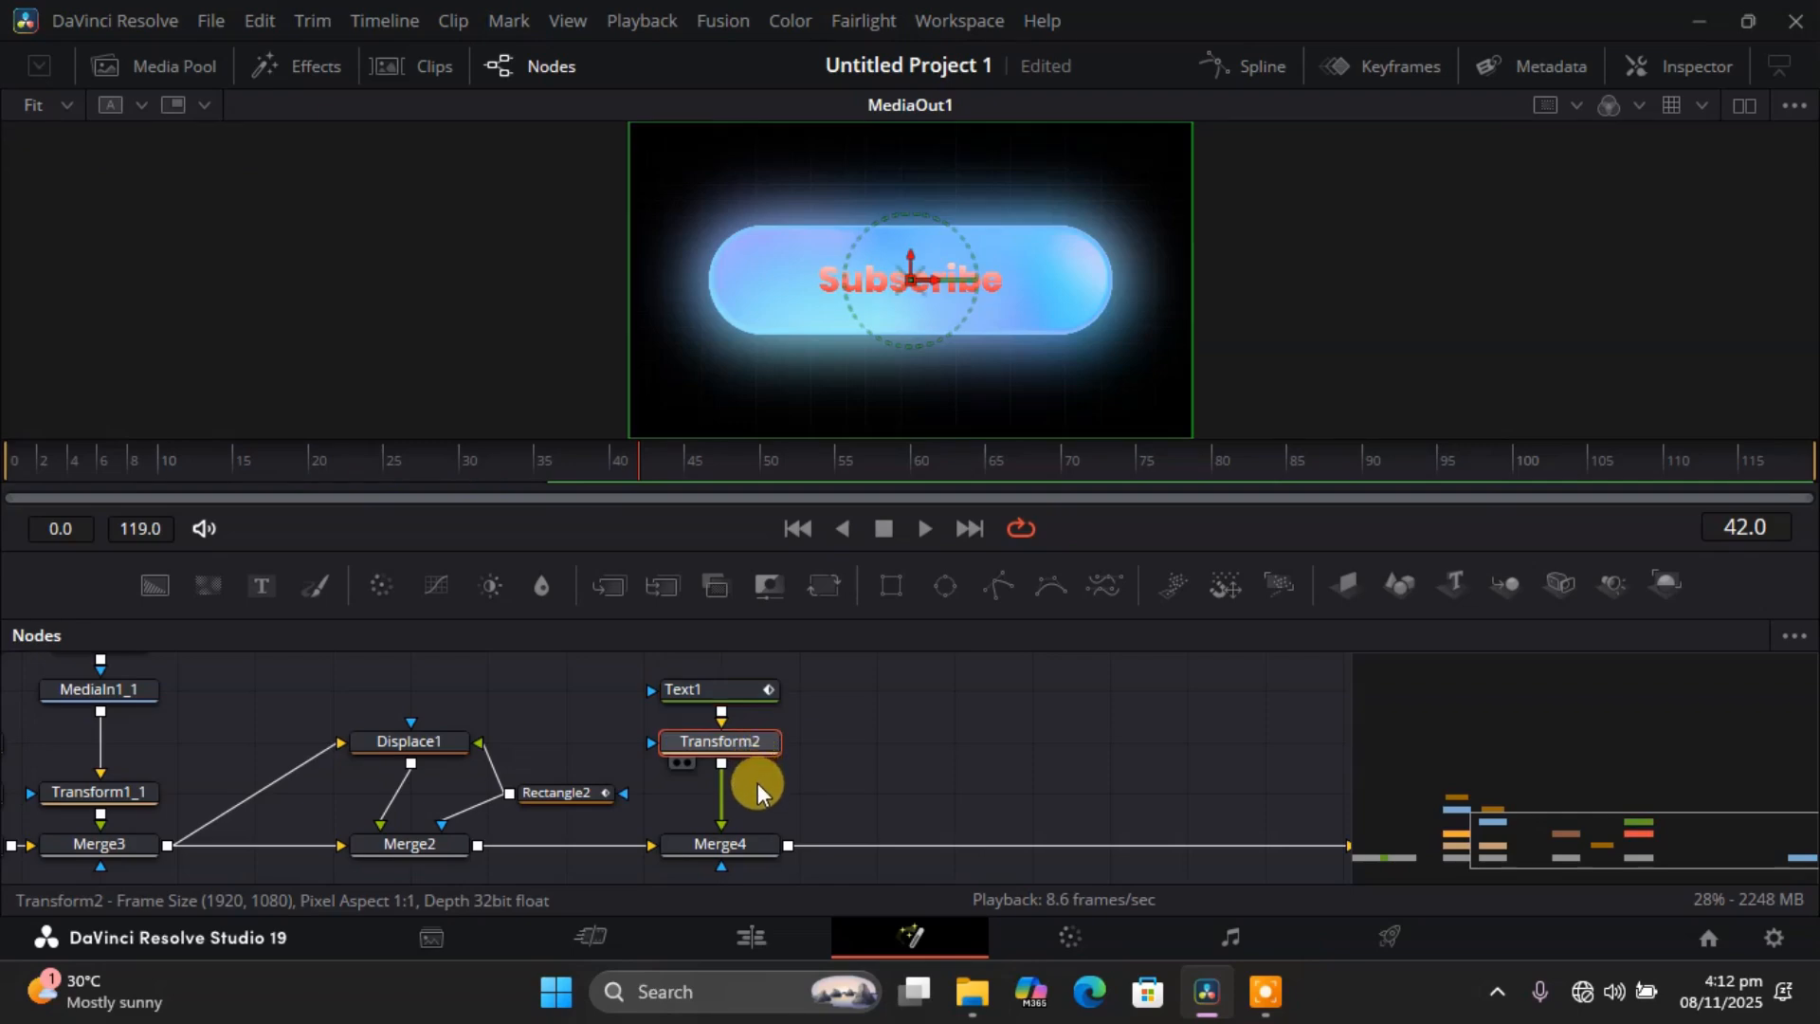
Scale the Subscribe text to 0.86 with Transform2 and move its center to about X 0.31, Y 0.50, toward the button's left end.
{"action": "left_click", "coordinate": [1673, 65]}
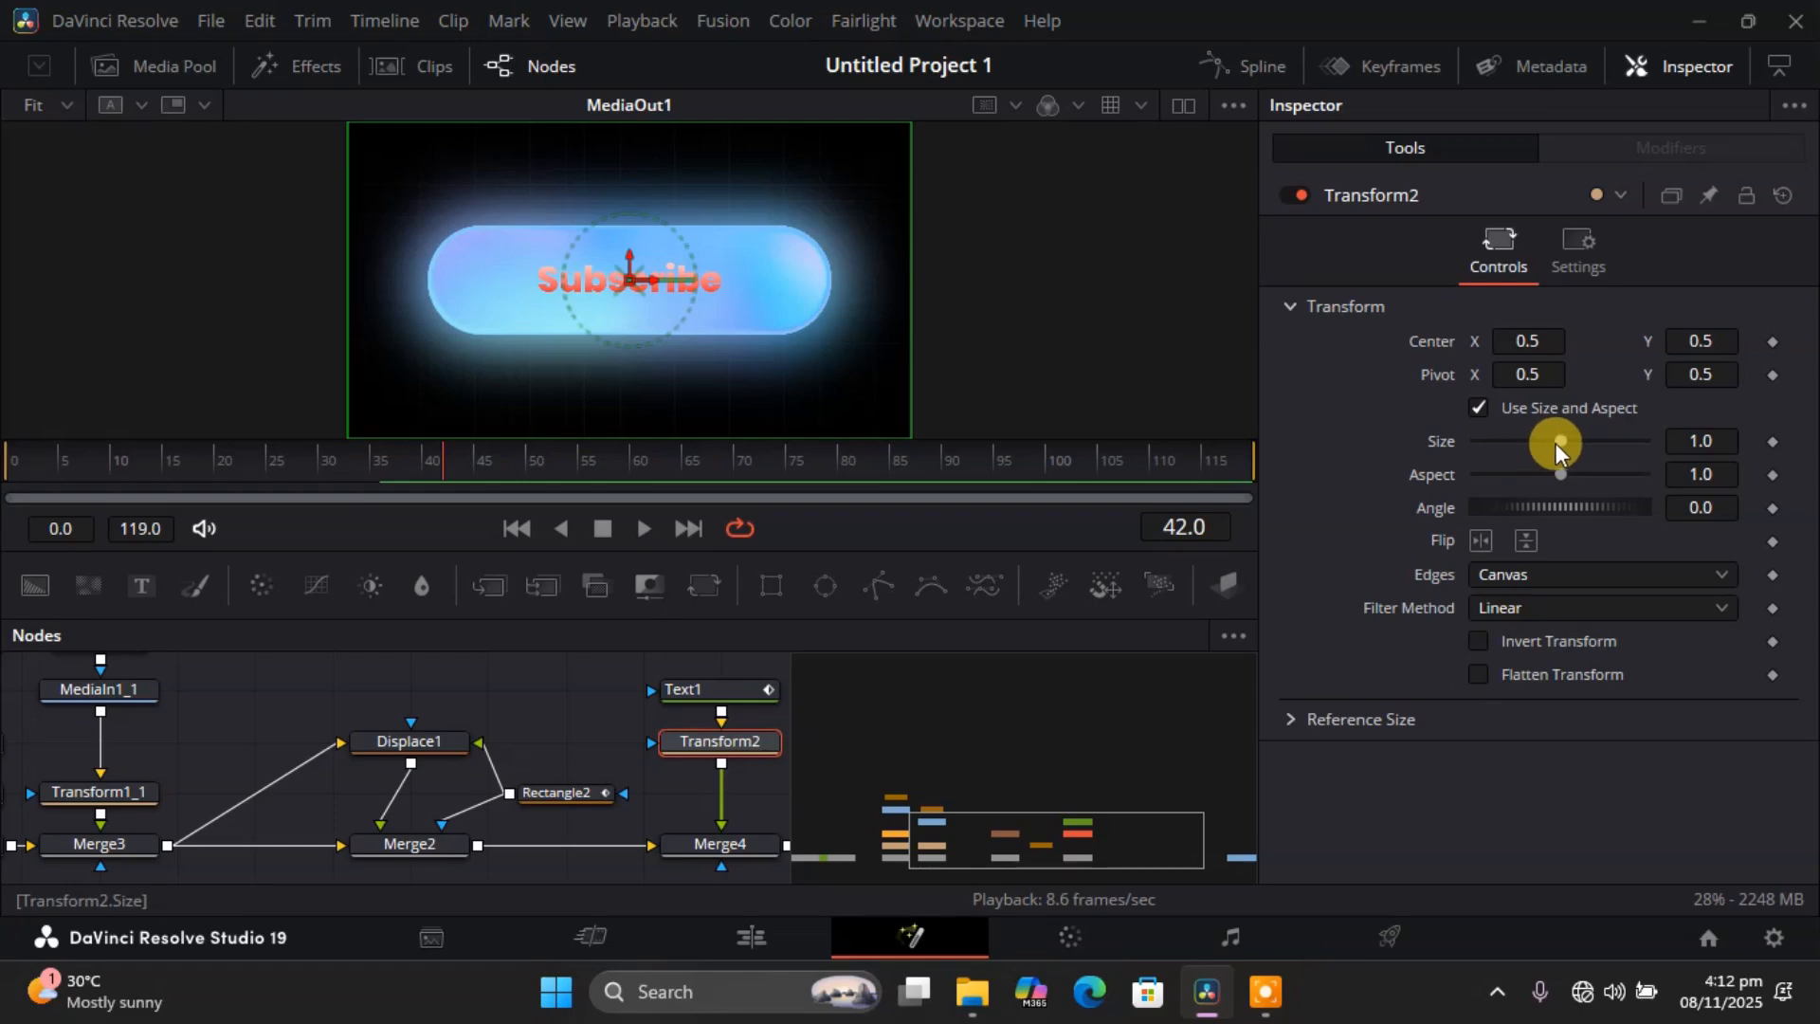
{"action": "left_click_drag", "start_coordinate": [1557, 442], "coordinate": [1545, 441]}
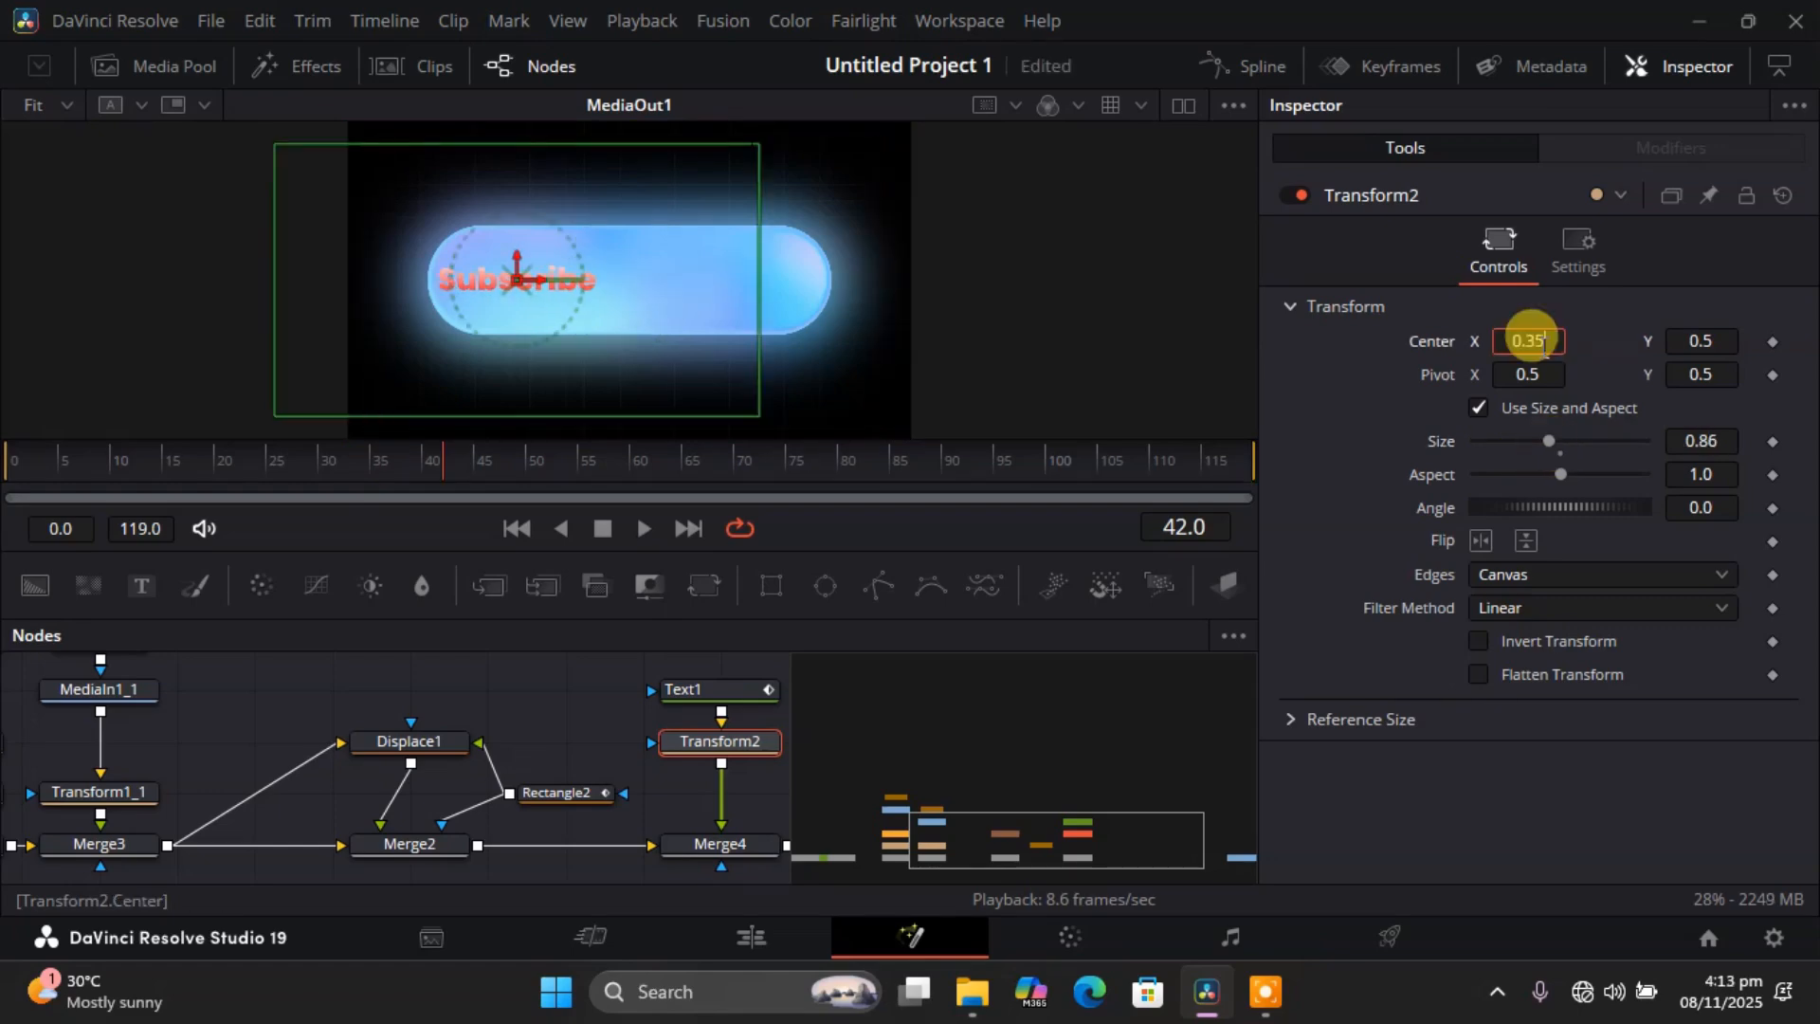
{"action": "key", "text": "Tab"}
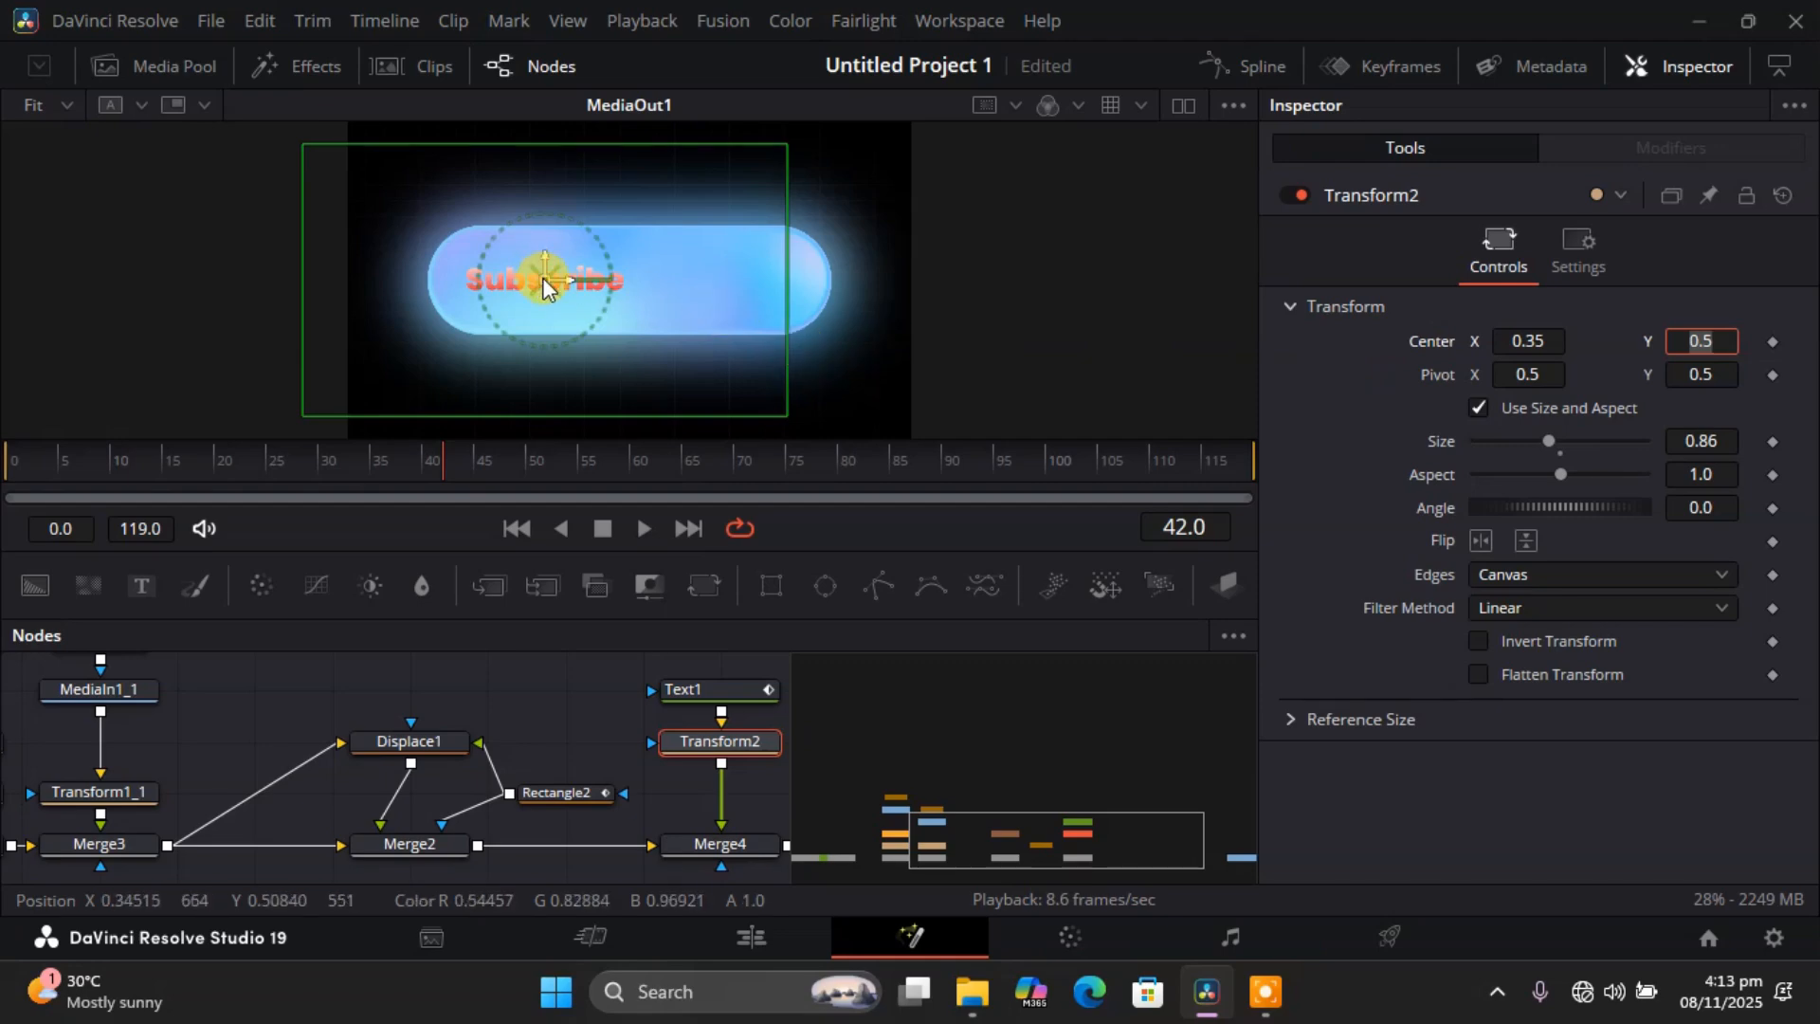
{"action": "left_click_drag", "start_coordinate": [544, 279], "coordinate": [524, 277]}
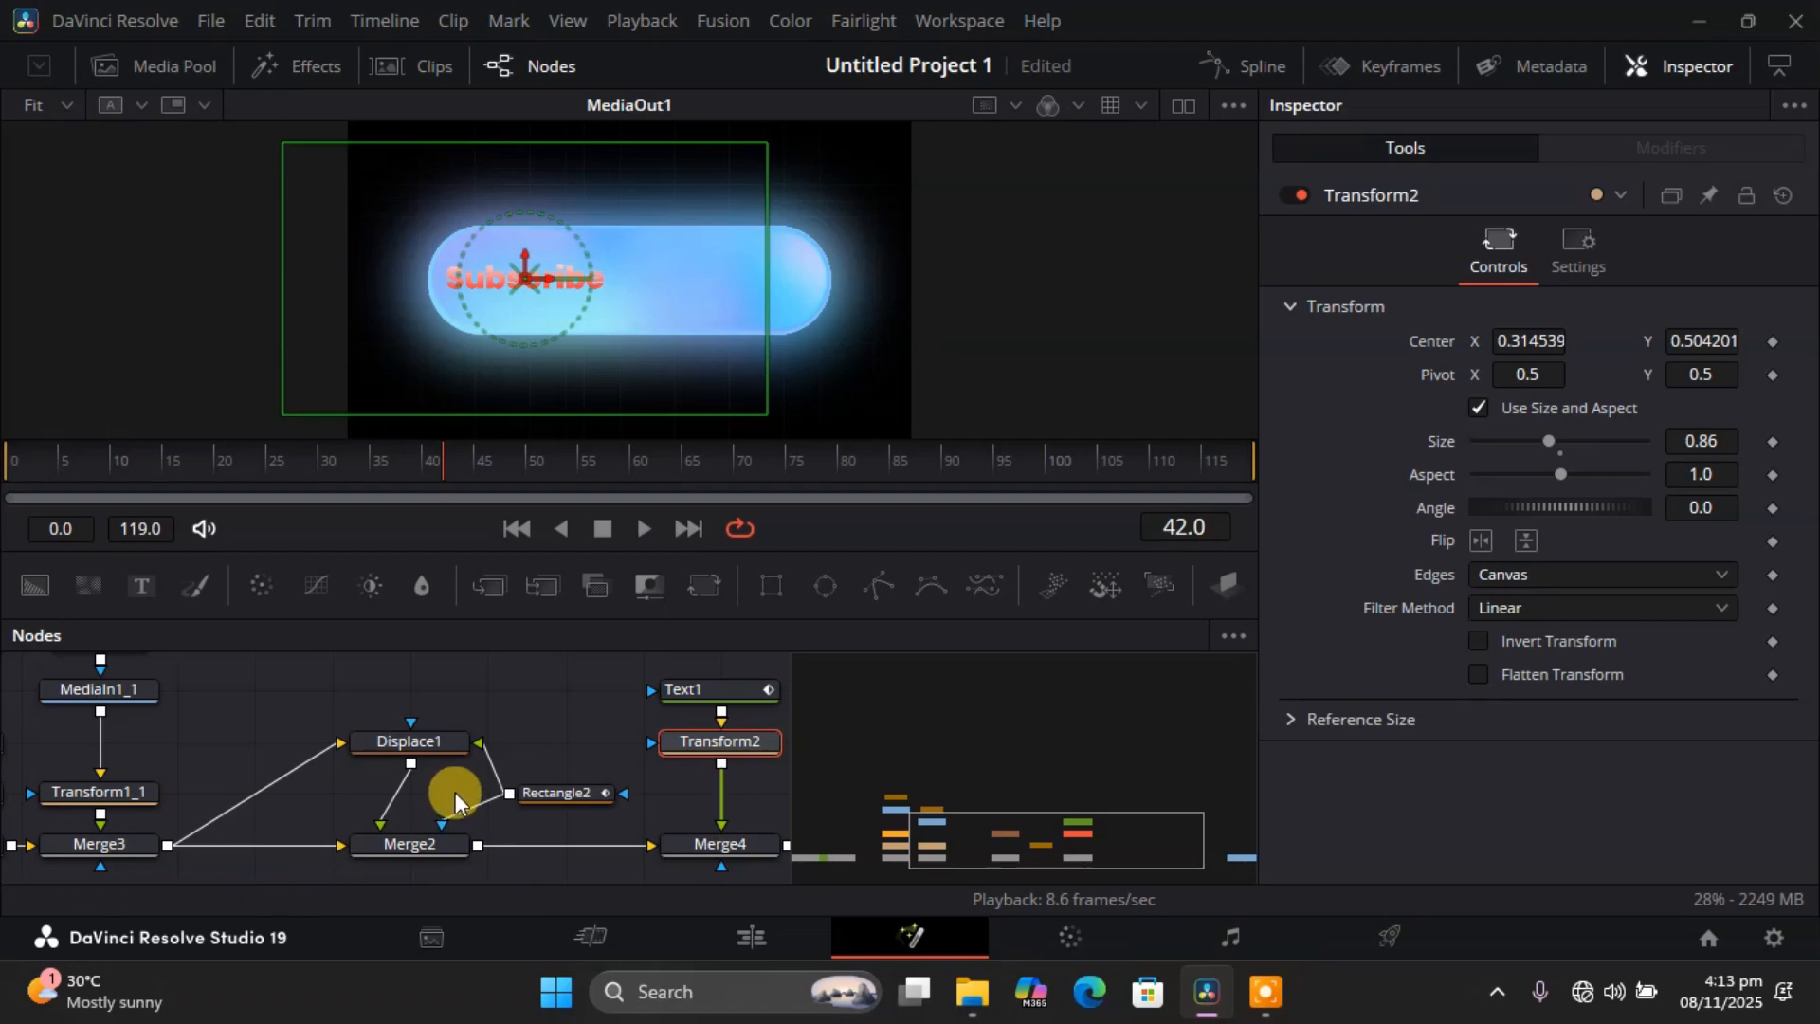
Shift the Subscribe text slightly right with Transform2, to a center of about X 0.33, Y 0.50.
{"action": "left_click", "coordinate": [572, 726]}
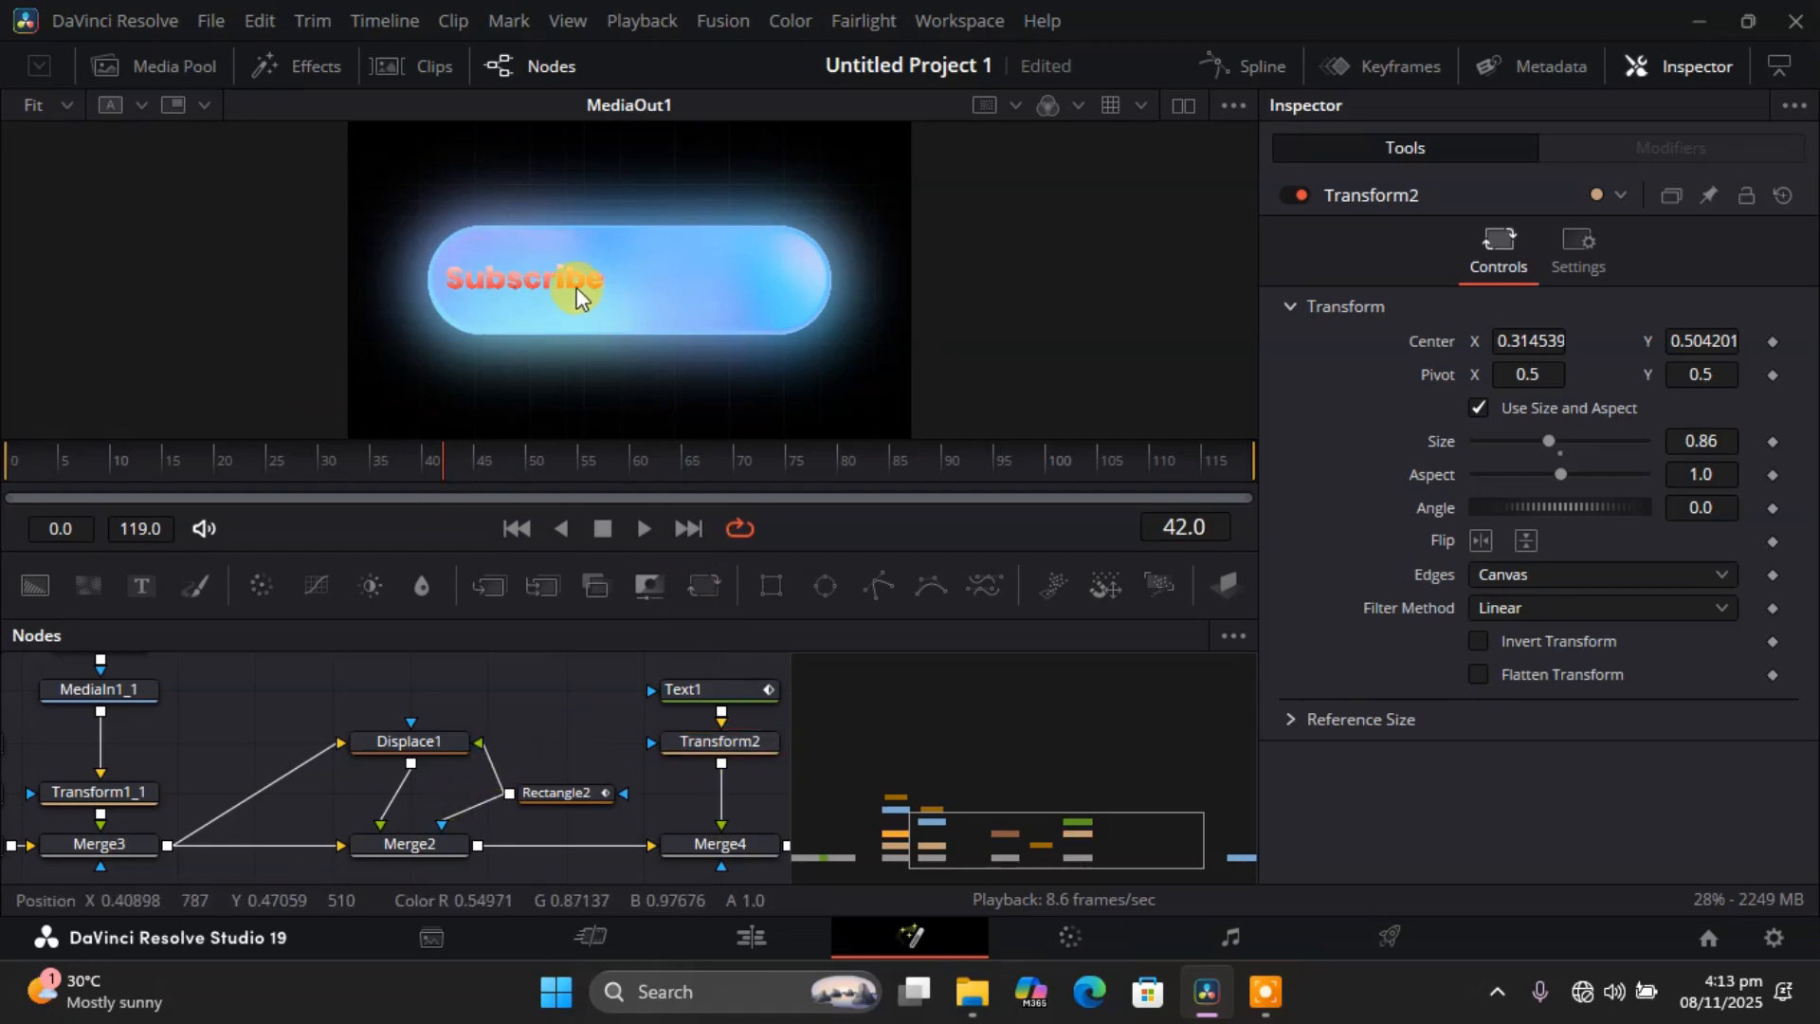
{"action": "left_click", "coordinate": [698, 740]}
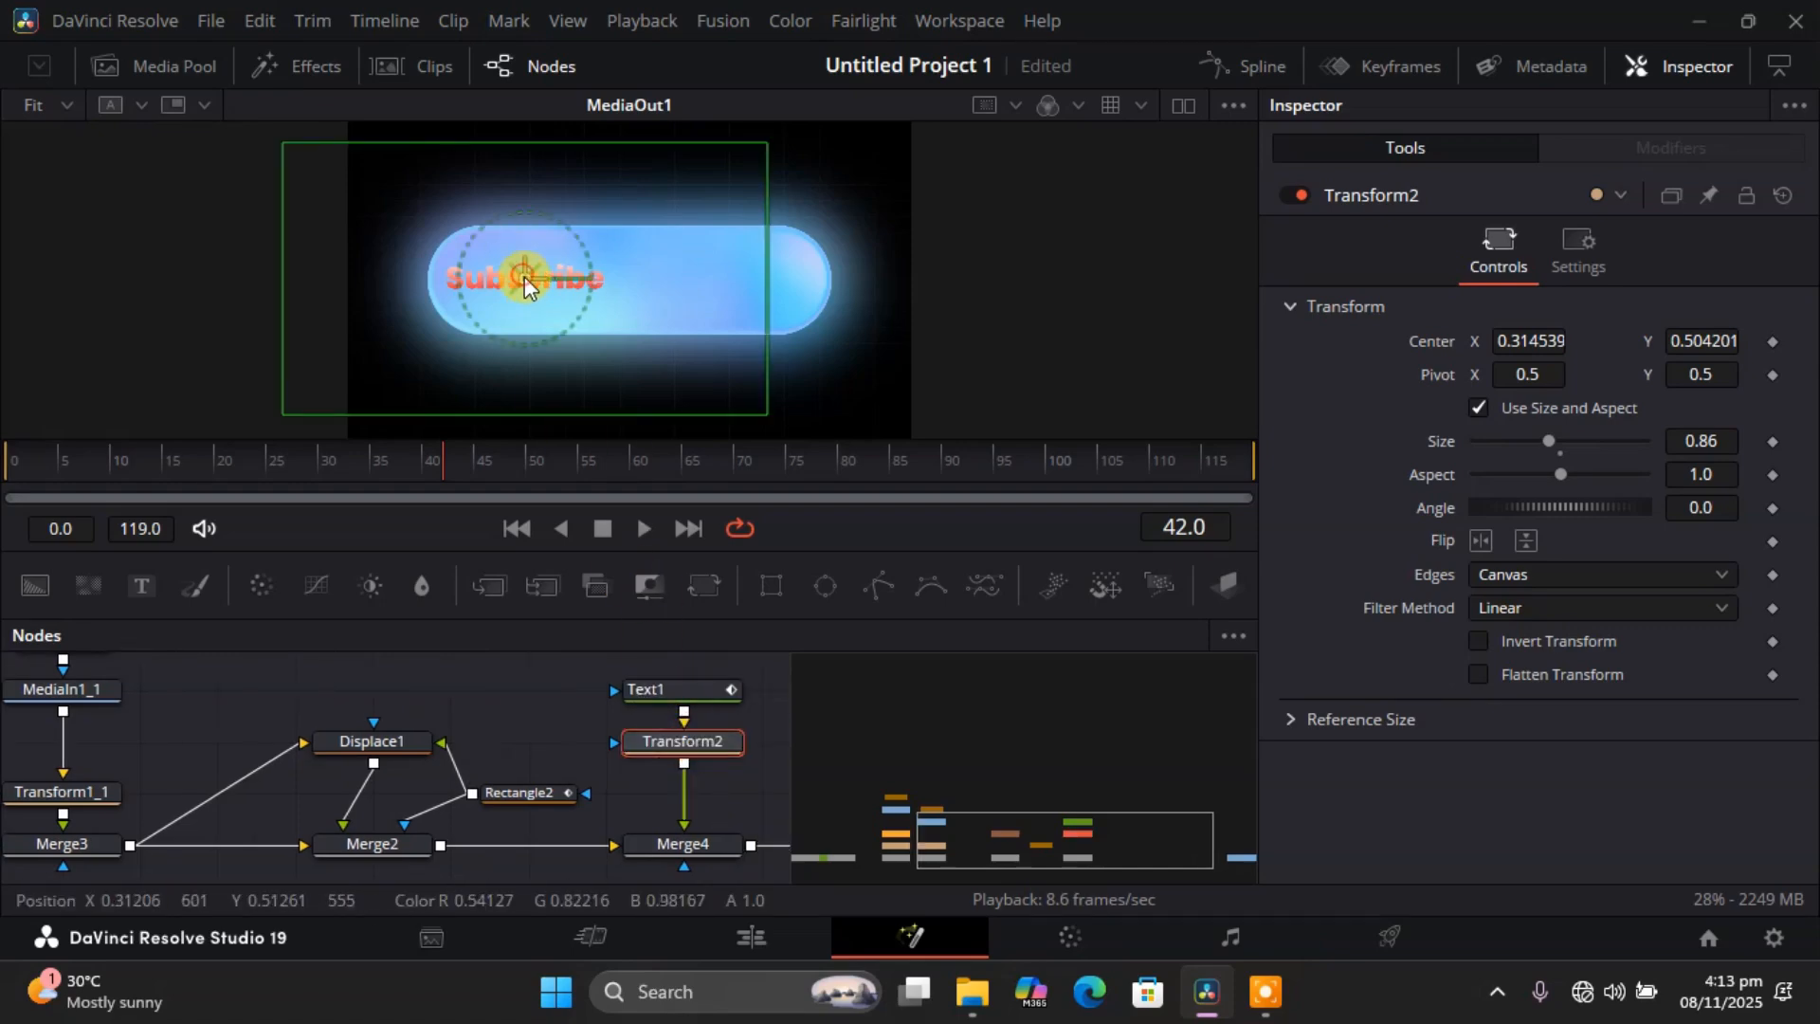
{"action": "left_click_drag", "start_coordinate": [525, 276], "coordinate": [533, 277]}
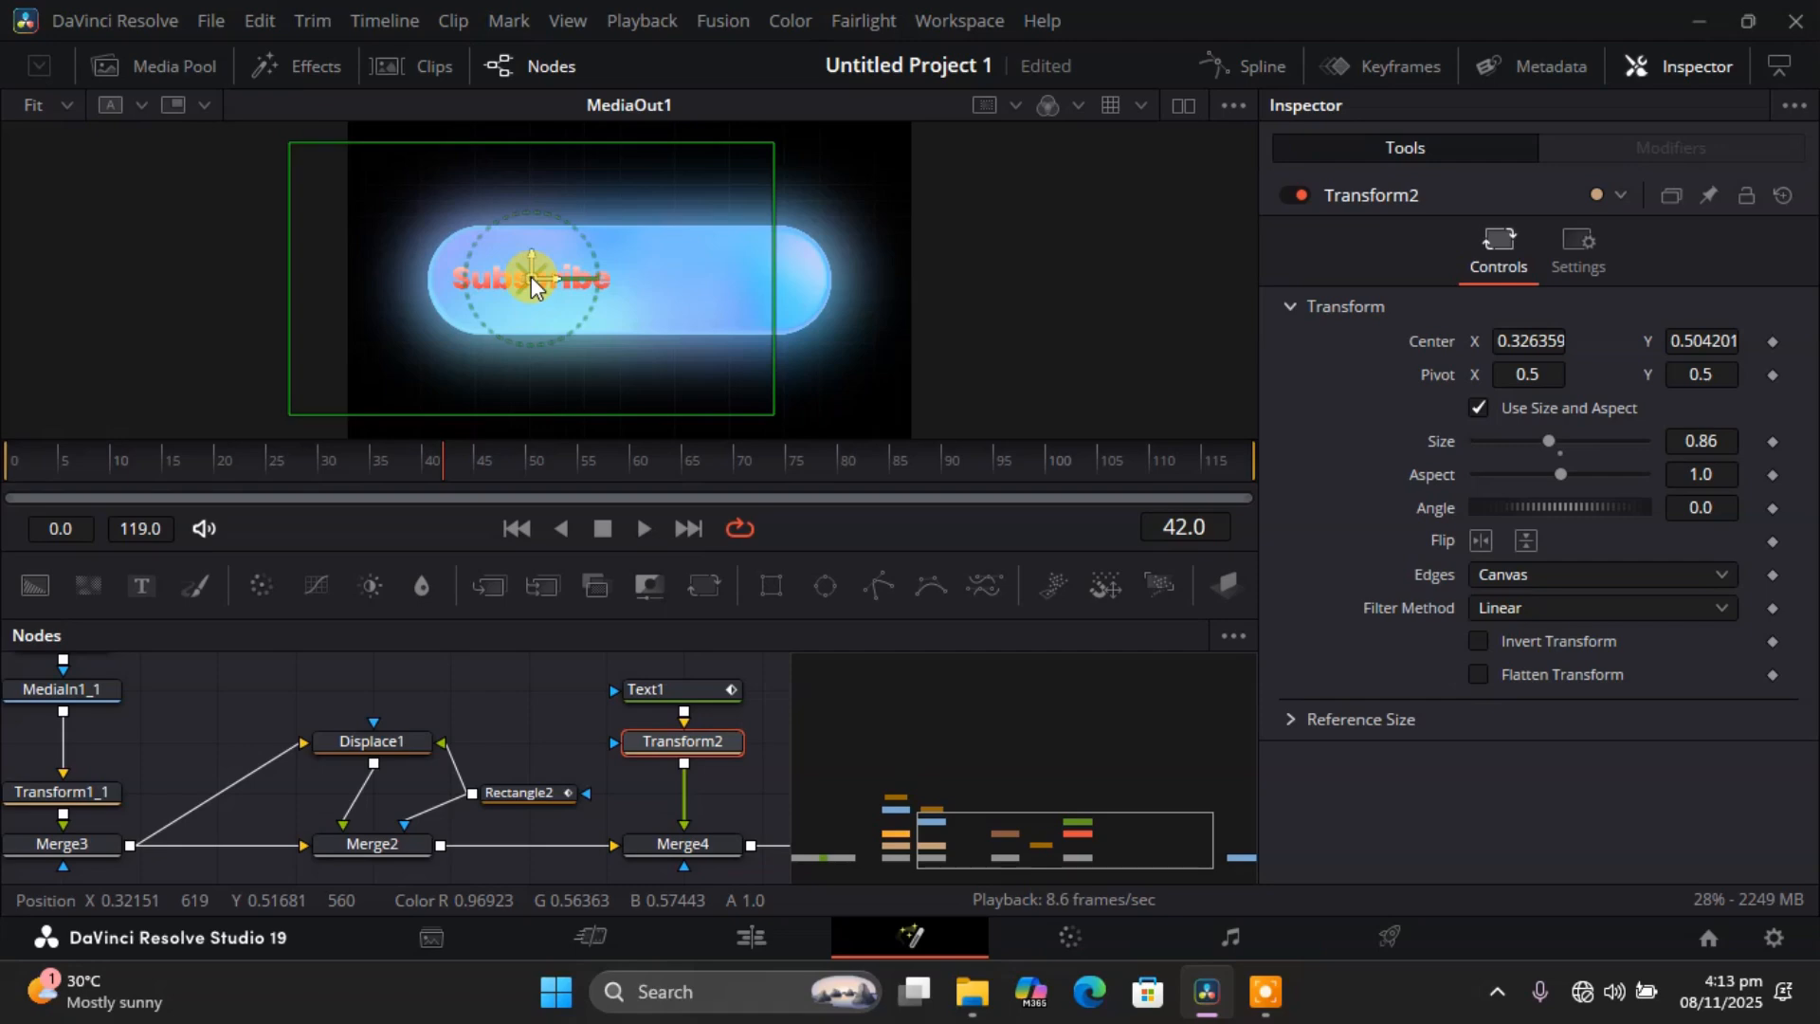
{"action": "left_click", "coordinate": [525, 685]}
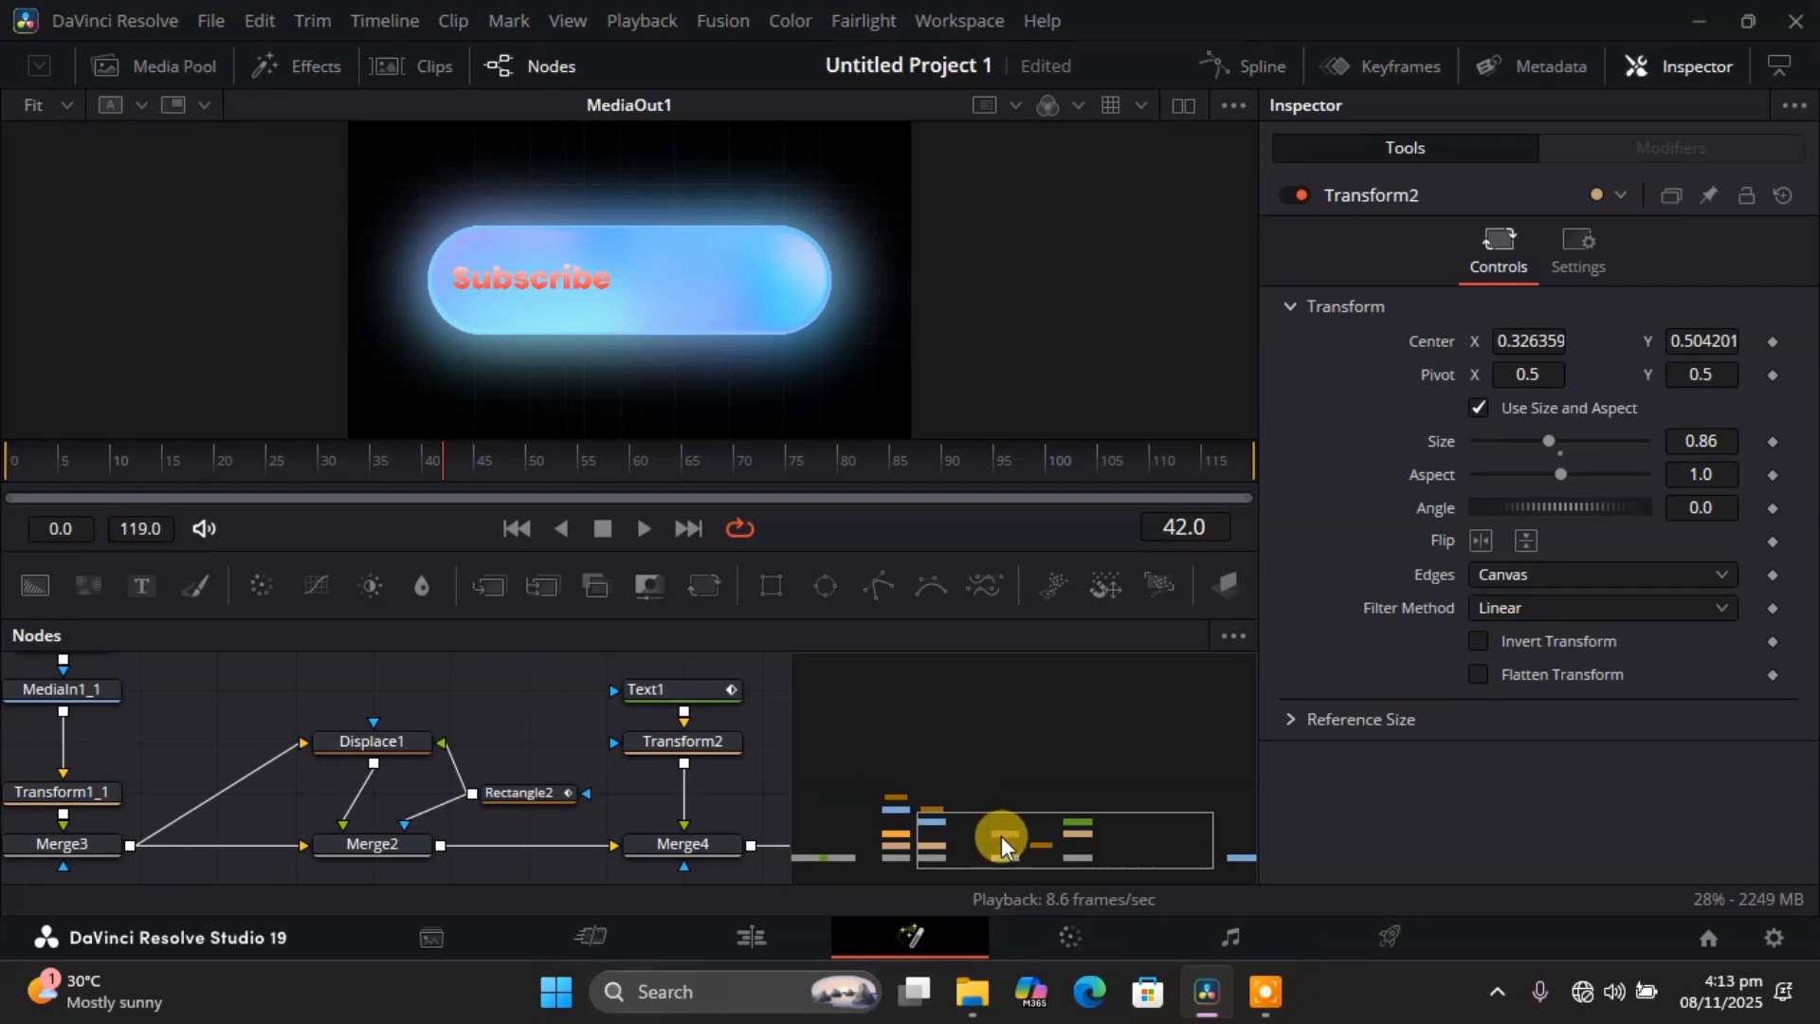
At frame 36, replace the Subscribe text in Text1's Follower modifier with the display name.
{"action": "mouse_move", "coordinate": [1001, 836]}
{"action": "left_mouse_down"}
{"action": "mouse_move", "coordinate": [1009, 816]}
{"action": "mouse_move", "coordinate": [1037, 833]}
{"action": "left_mouse_up"}
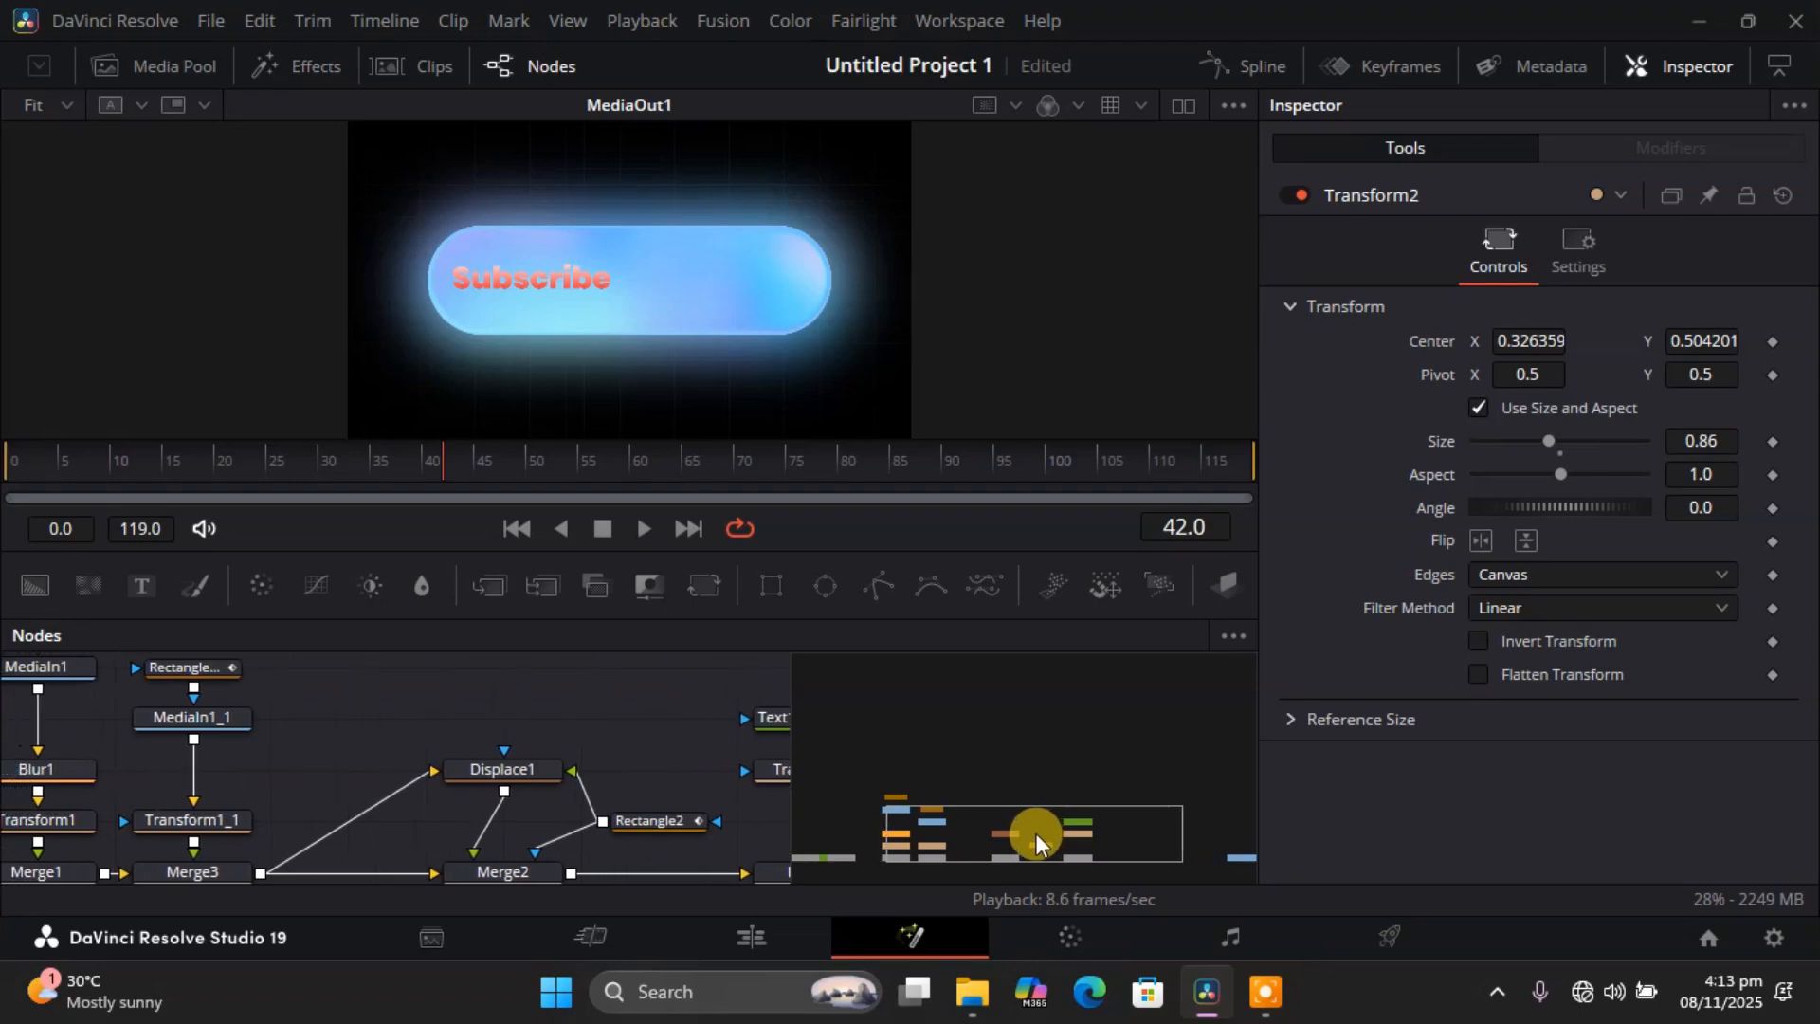
{"action": "mouse_move", "coordinate": [360, 457]}
{"action": "left_mouse_down"}
{"action": "mouse_move", "coordinate": [222, 440]}
{"action": "mouse_move", "coordinate": [5, 465]}
{"action": "mouse_move", "coordinate": [265, 486]}
{"action": "mouse_move", "coordinate": [512, 455]}
{"action": "mouse_move", "coordinate": [378, 455]}
{"action": "left_mouse_up"}
{"action": "left_click", "coordinate": [388, 712]}
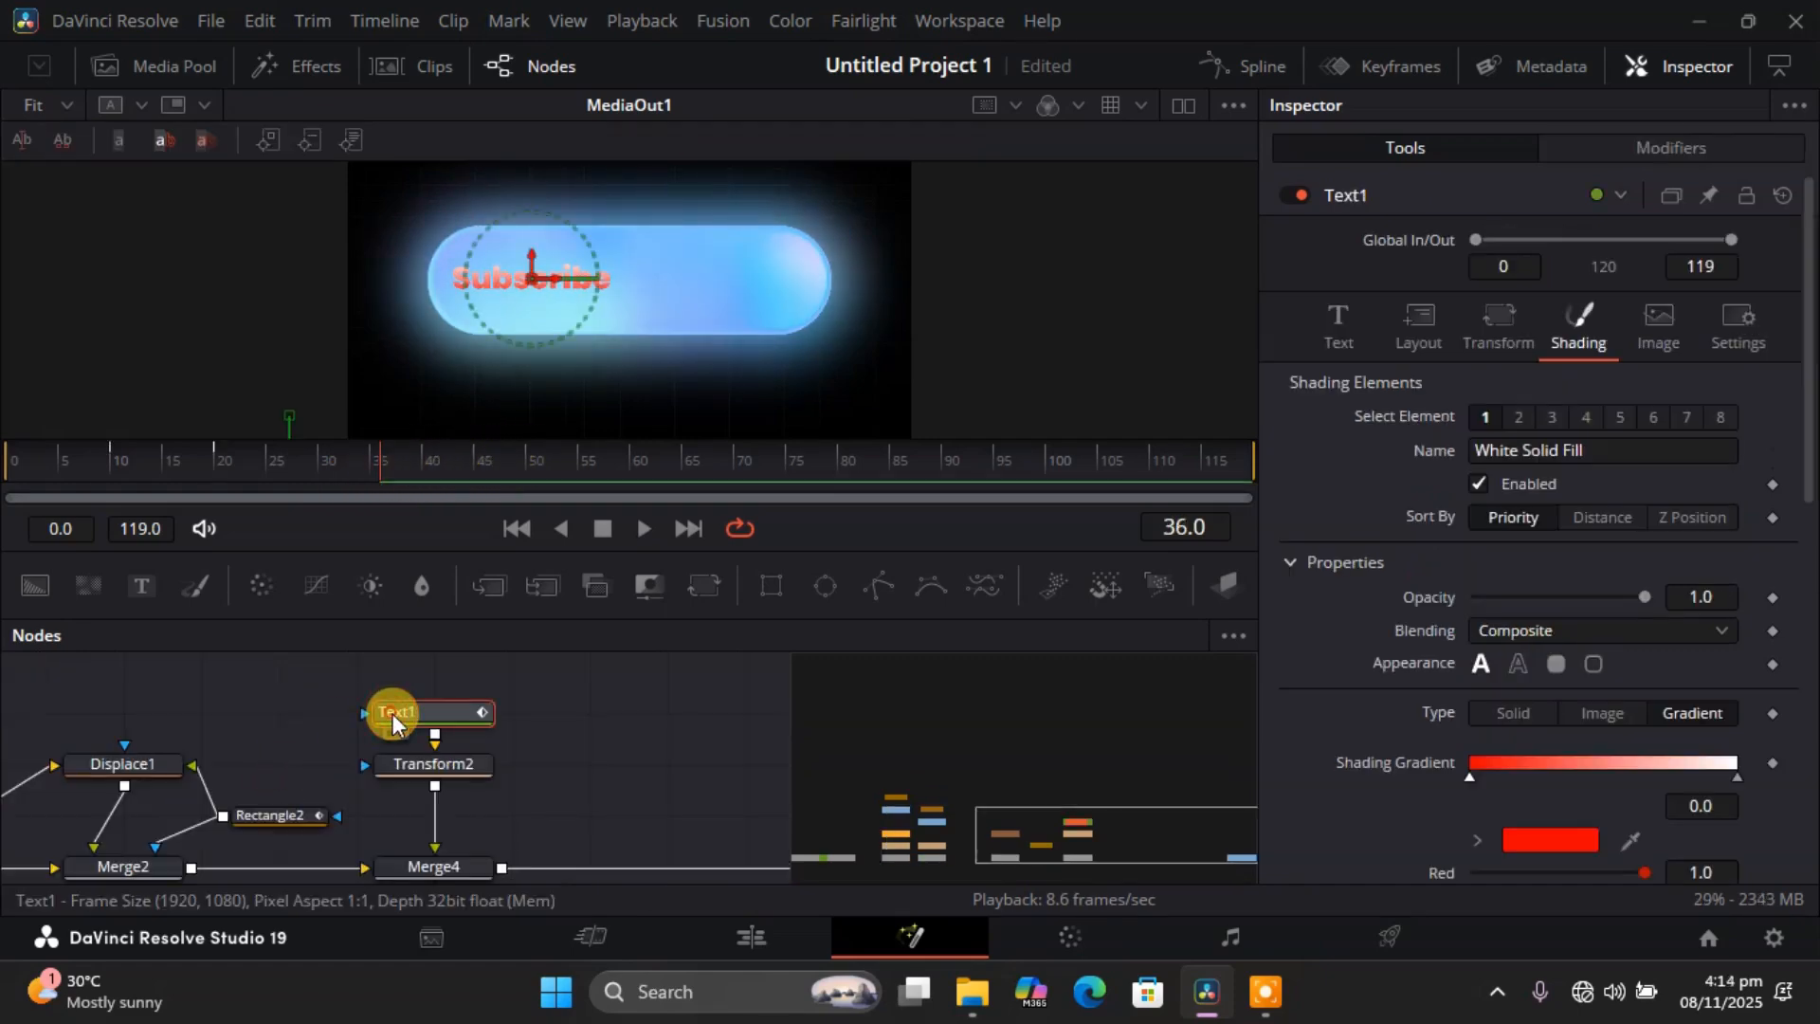
{"action": "left_click", "coordinate": [1637, 145]}
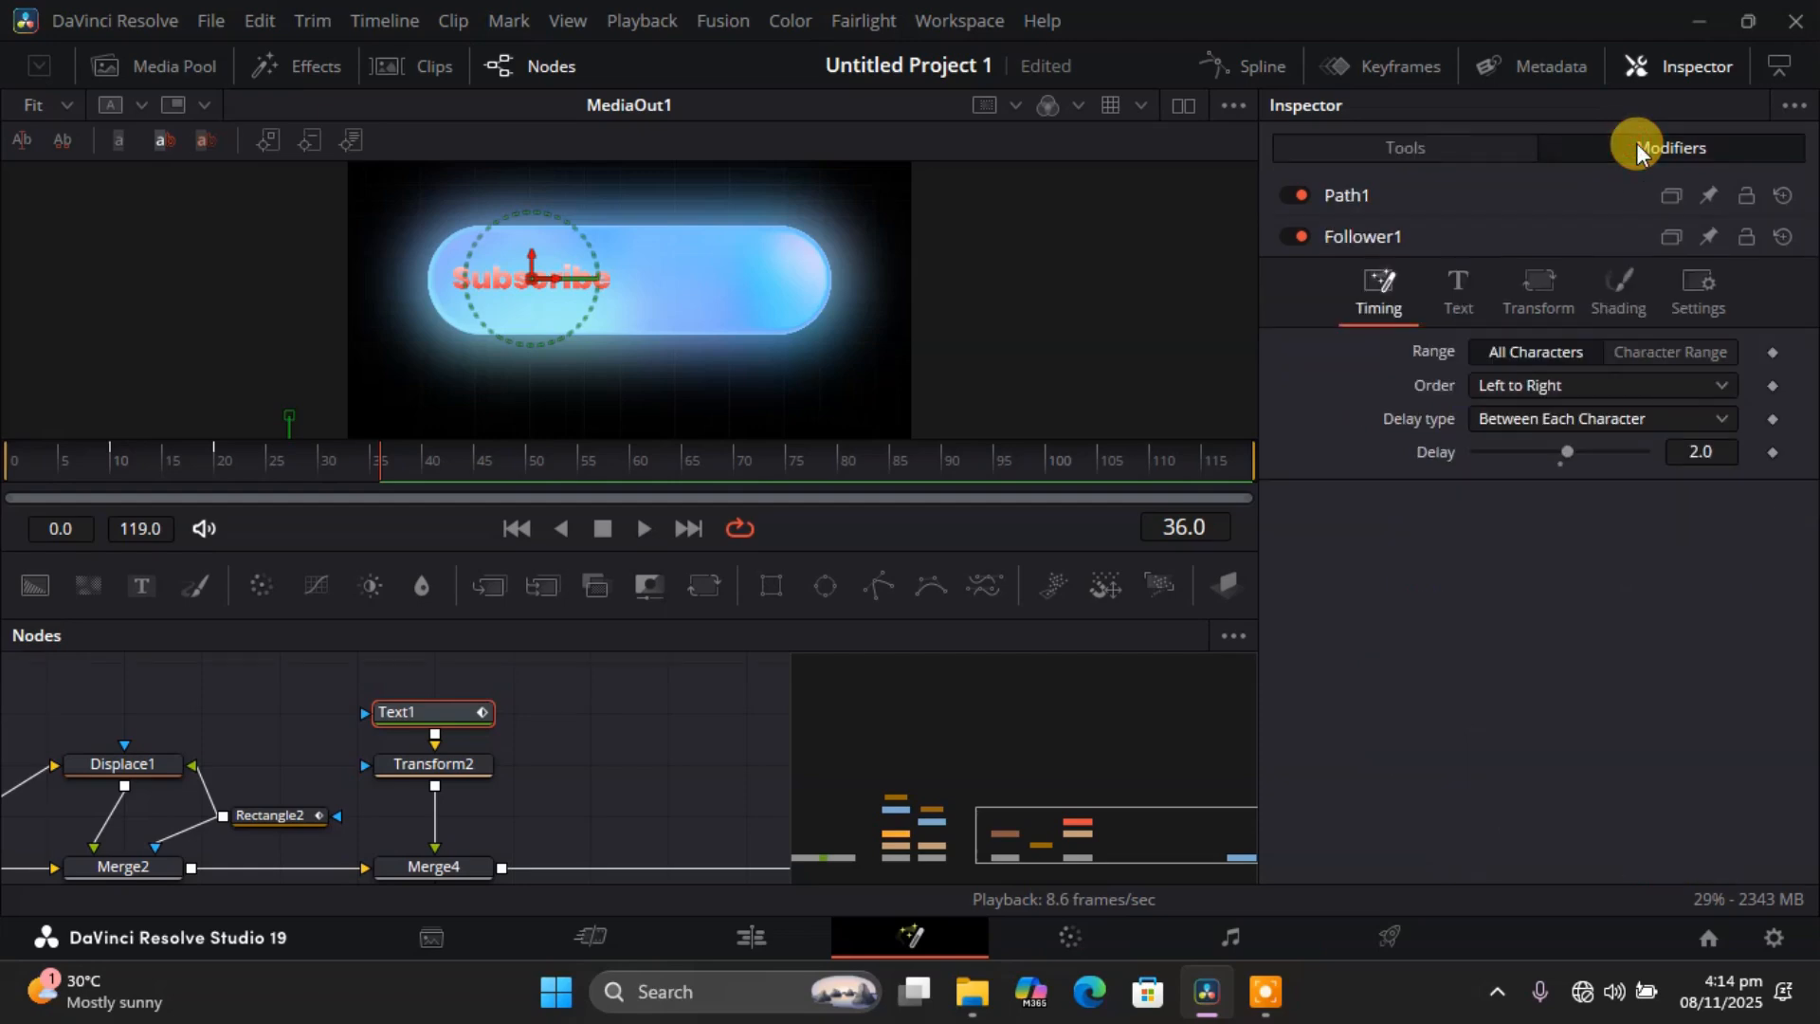
{"action": "left_click", "coordinate": [1456, 282]}
{"action": "left_click", "coordinate": [1361, 390]}
{"action": "left_click_drag", "start_coordinate": [1362, 390], "coordinate": [1267, 377]}
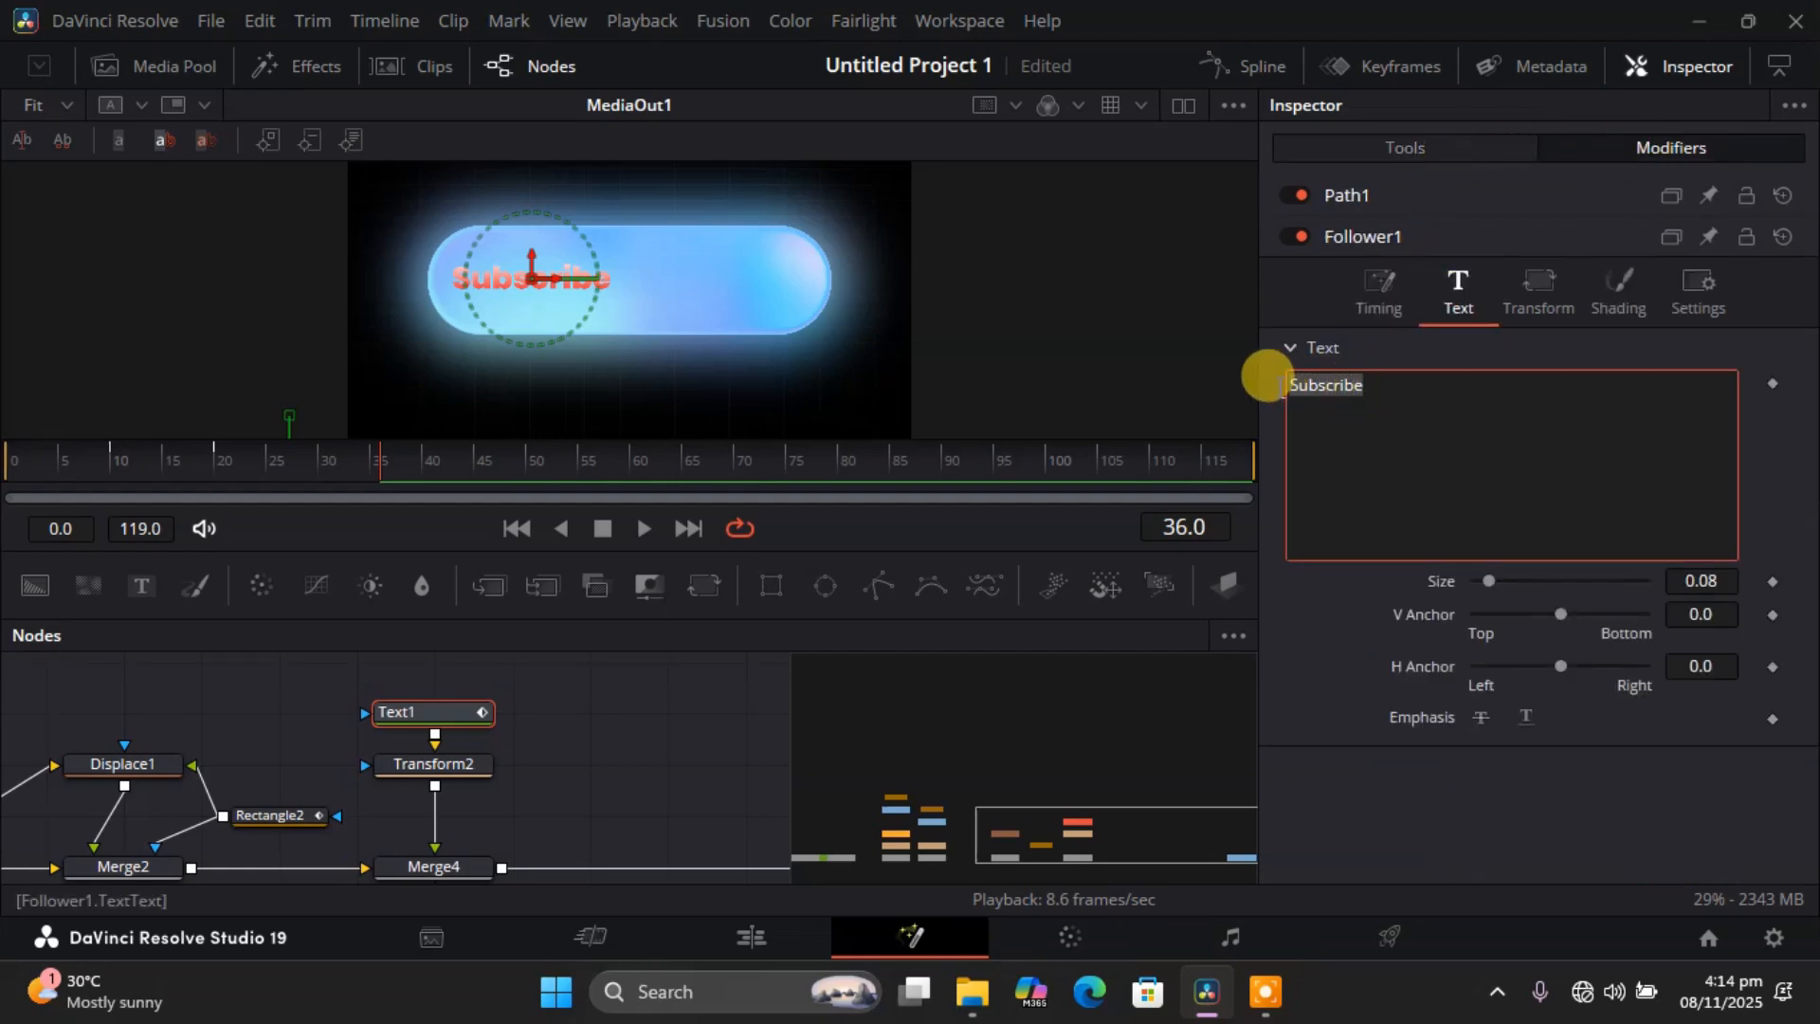
{"action": "key", "text": "BackSpace"}
{"action": "type", "text": "M"}
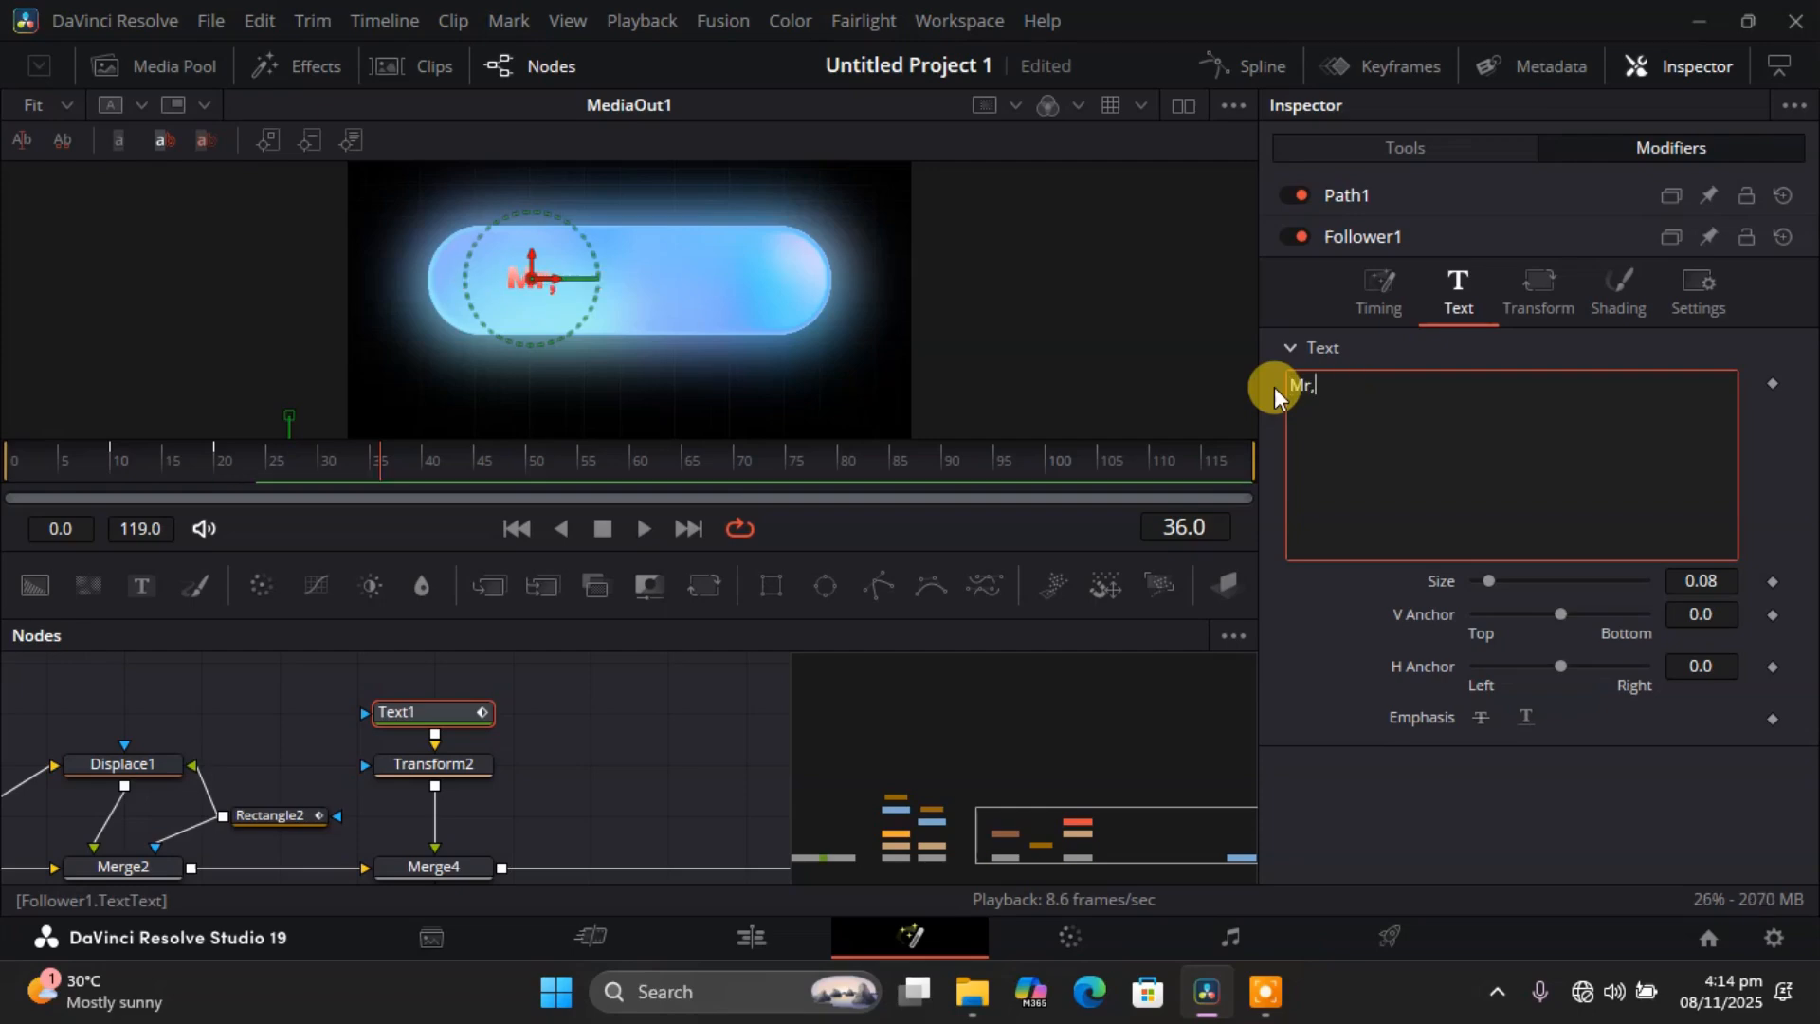
{"action": "type", "text": "r.Kane"}
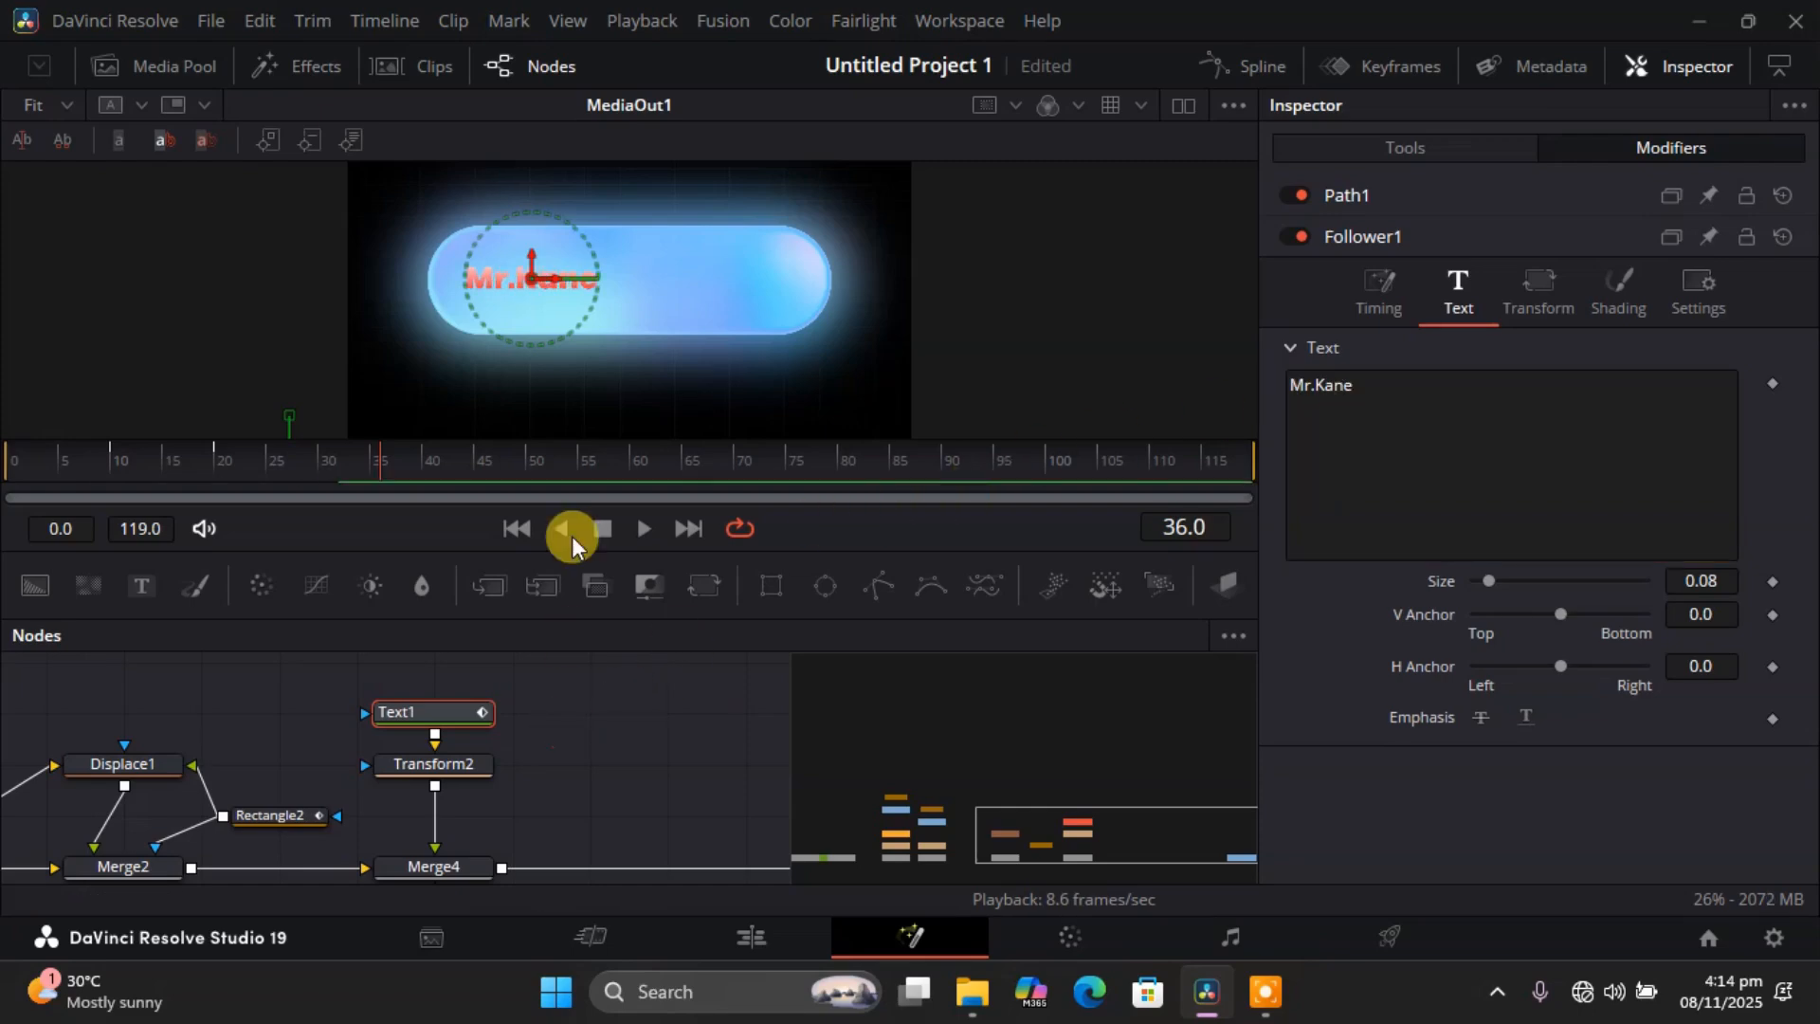
Move the name text toward the button's left end with Transform2, to a center of about X 0.30, Y 0.50.
{"action": "left_click", "coordinate": [436, 764]}
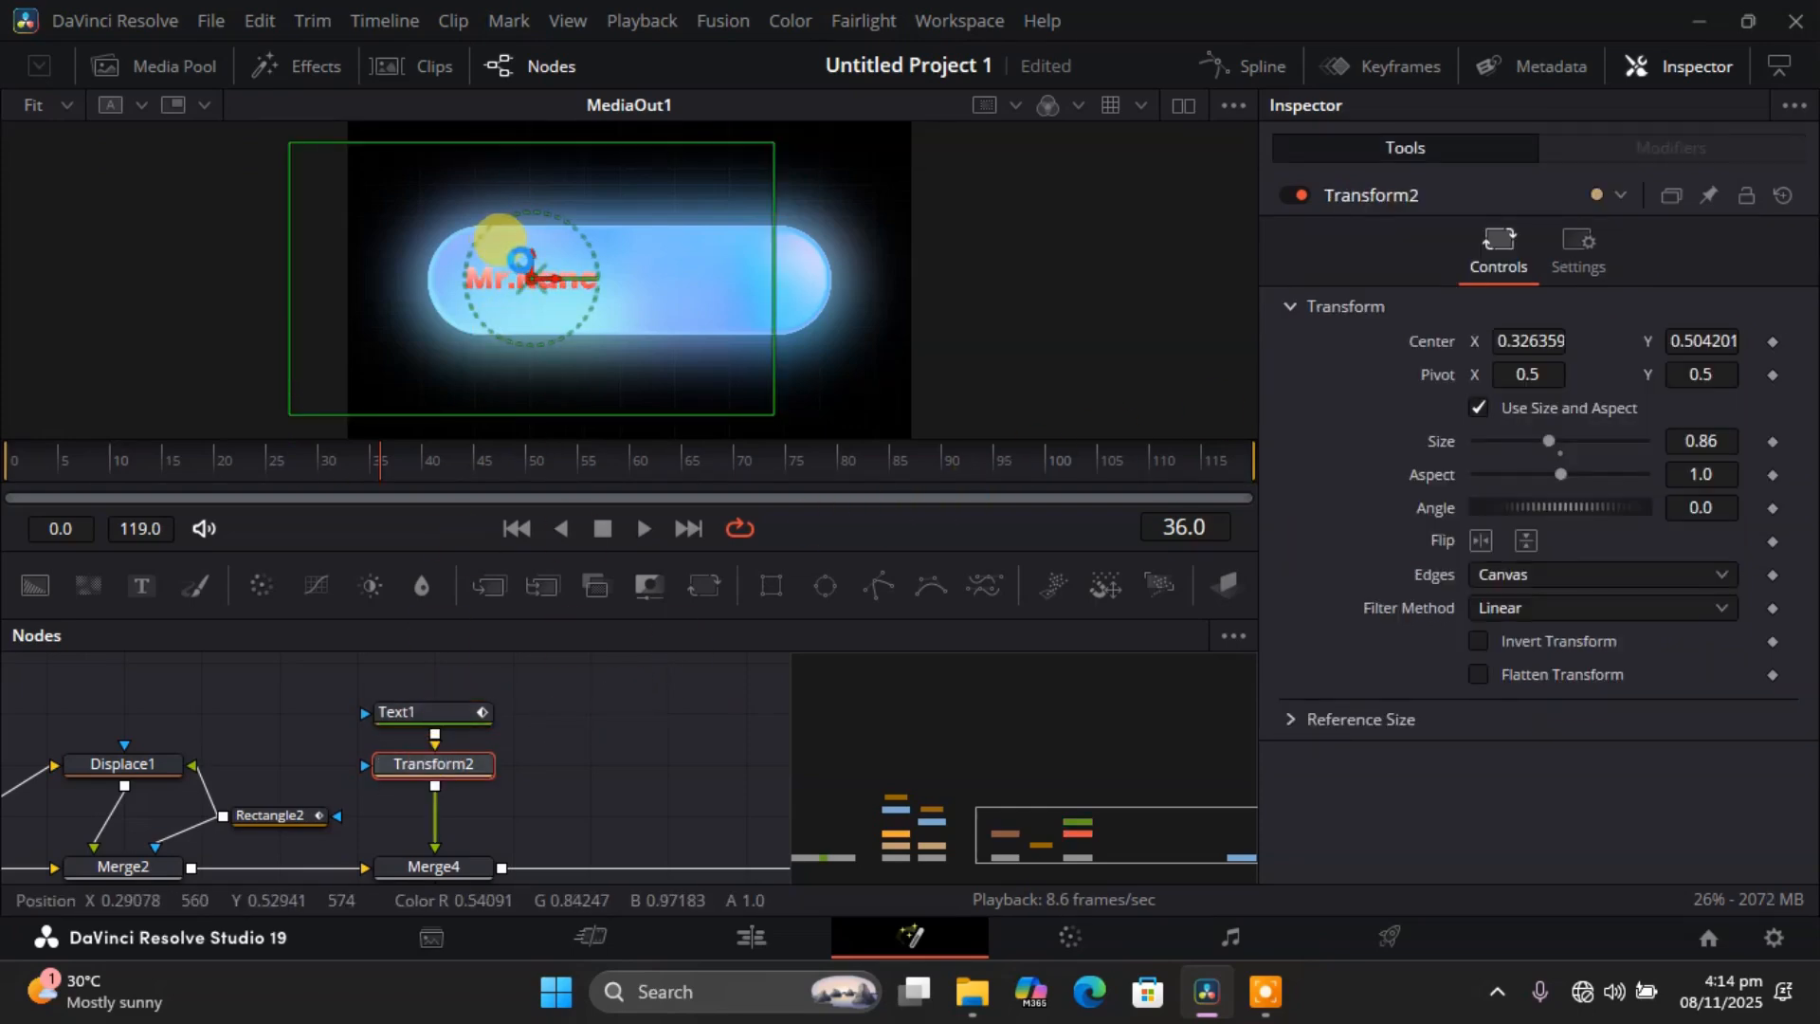
{"action": "left_click_drag", "start_coordinate": [529, 275], "coordinate": [514, 275]}
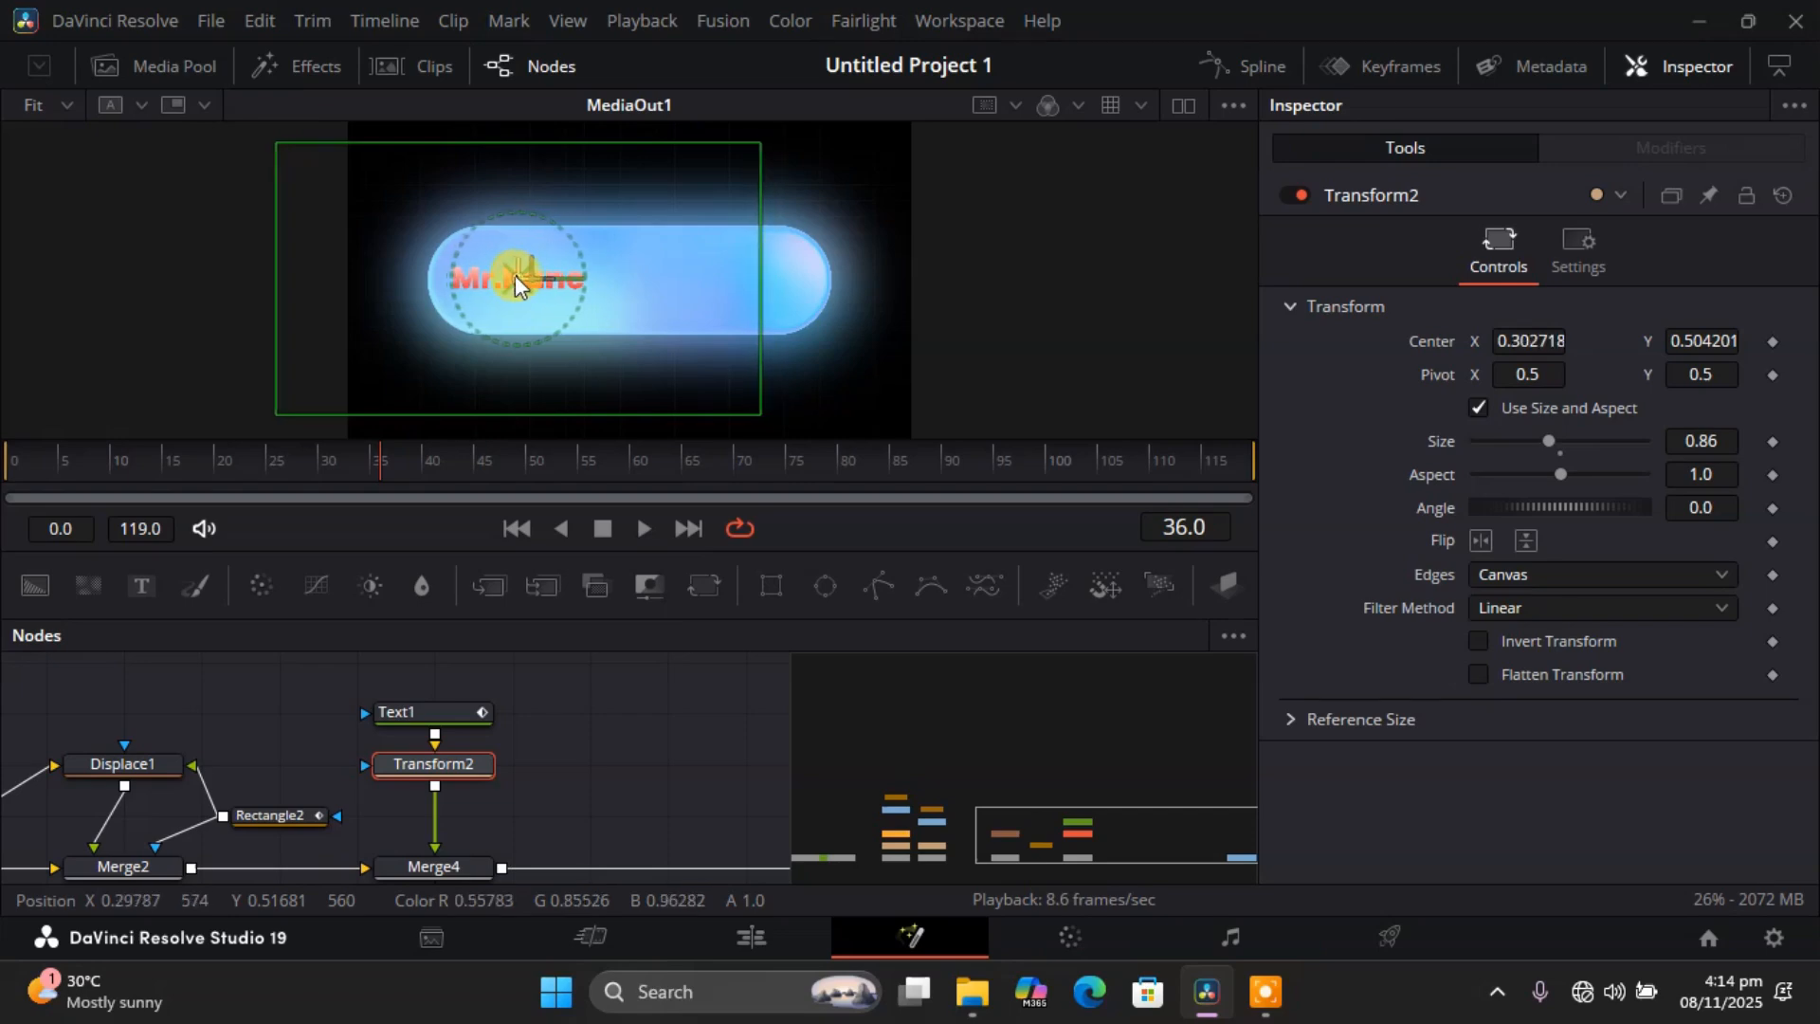
{"action": "left_click", "coordinate": [598, 749]}
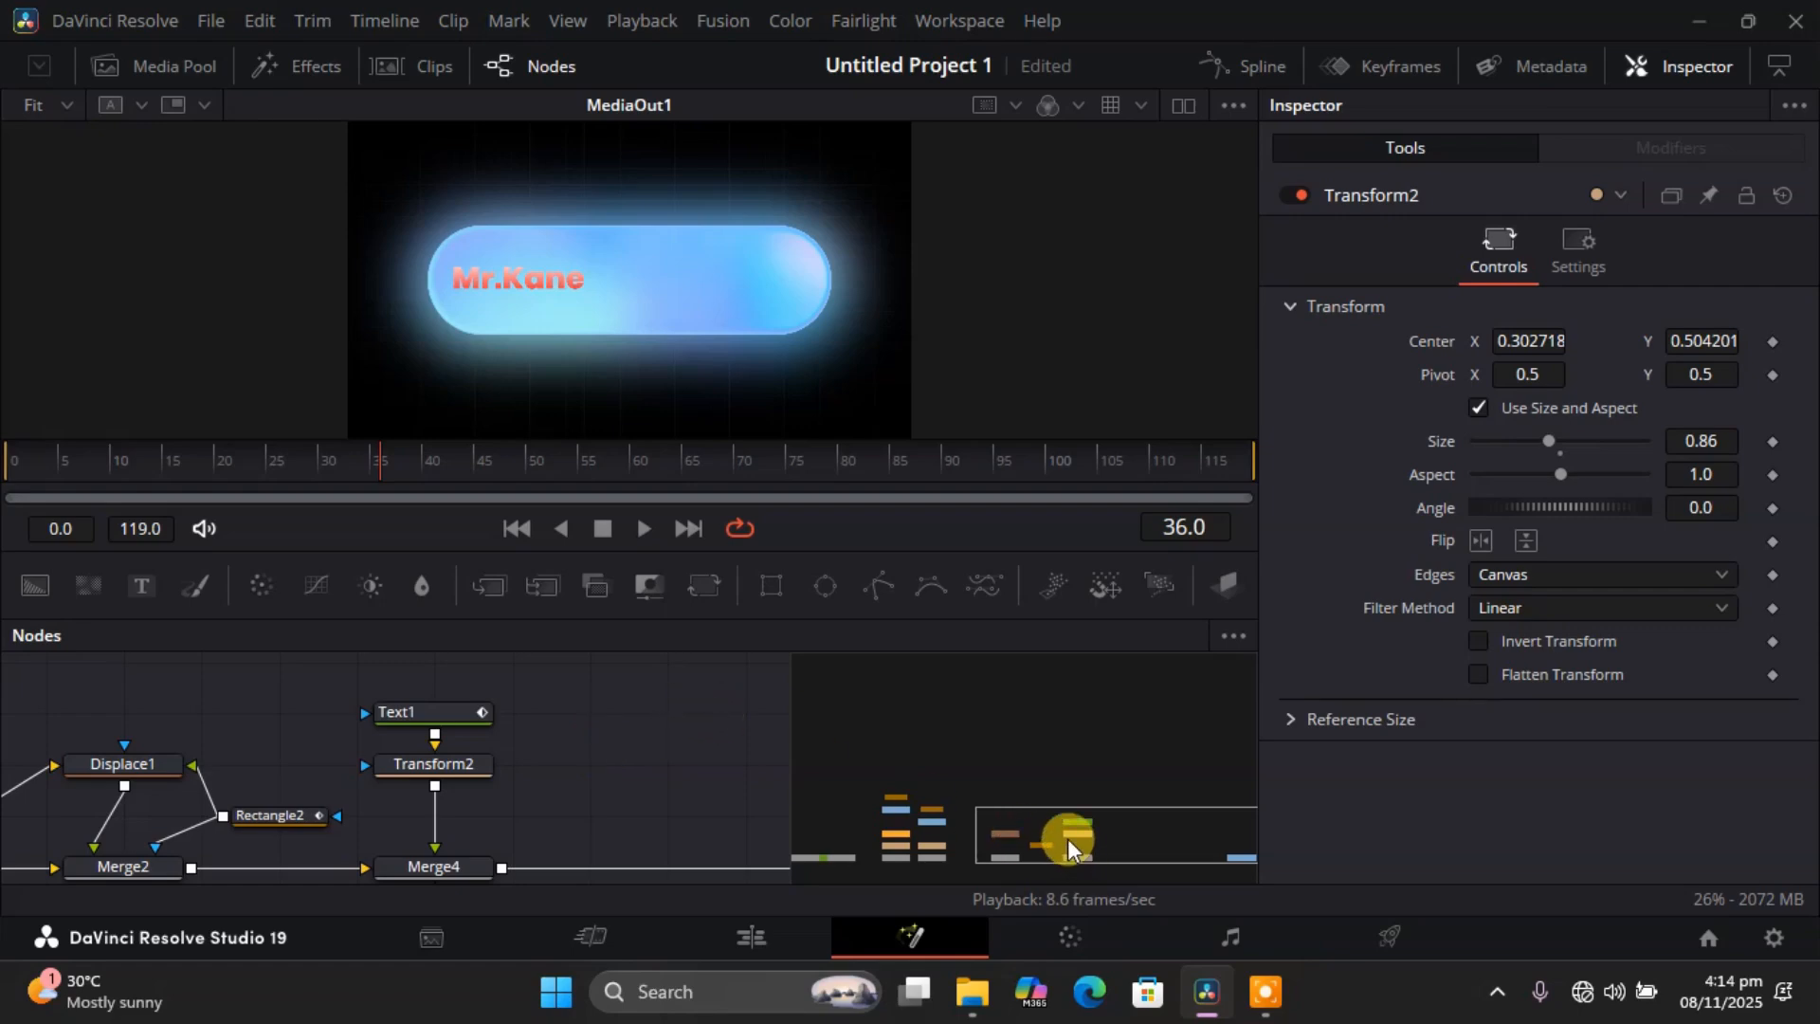
Add a Merge (Mrg) node after Merge4 in the node graph and move it farther right along the connection.
{"action": "left_click_drag", "start_coordinate": [1068, 838], "coordinate": [1157, 845]}
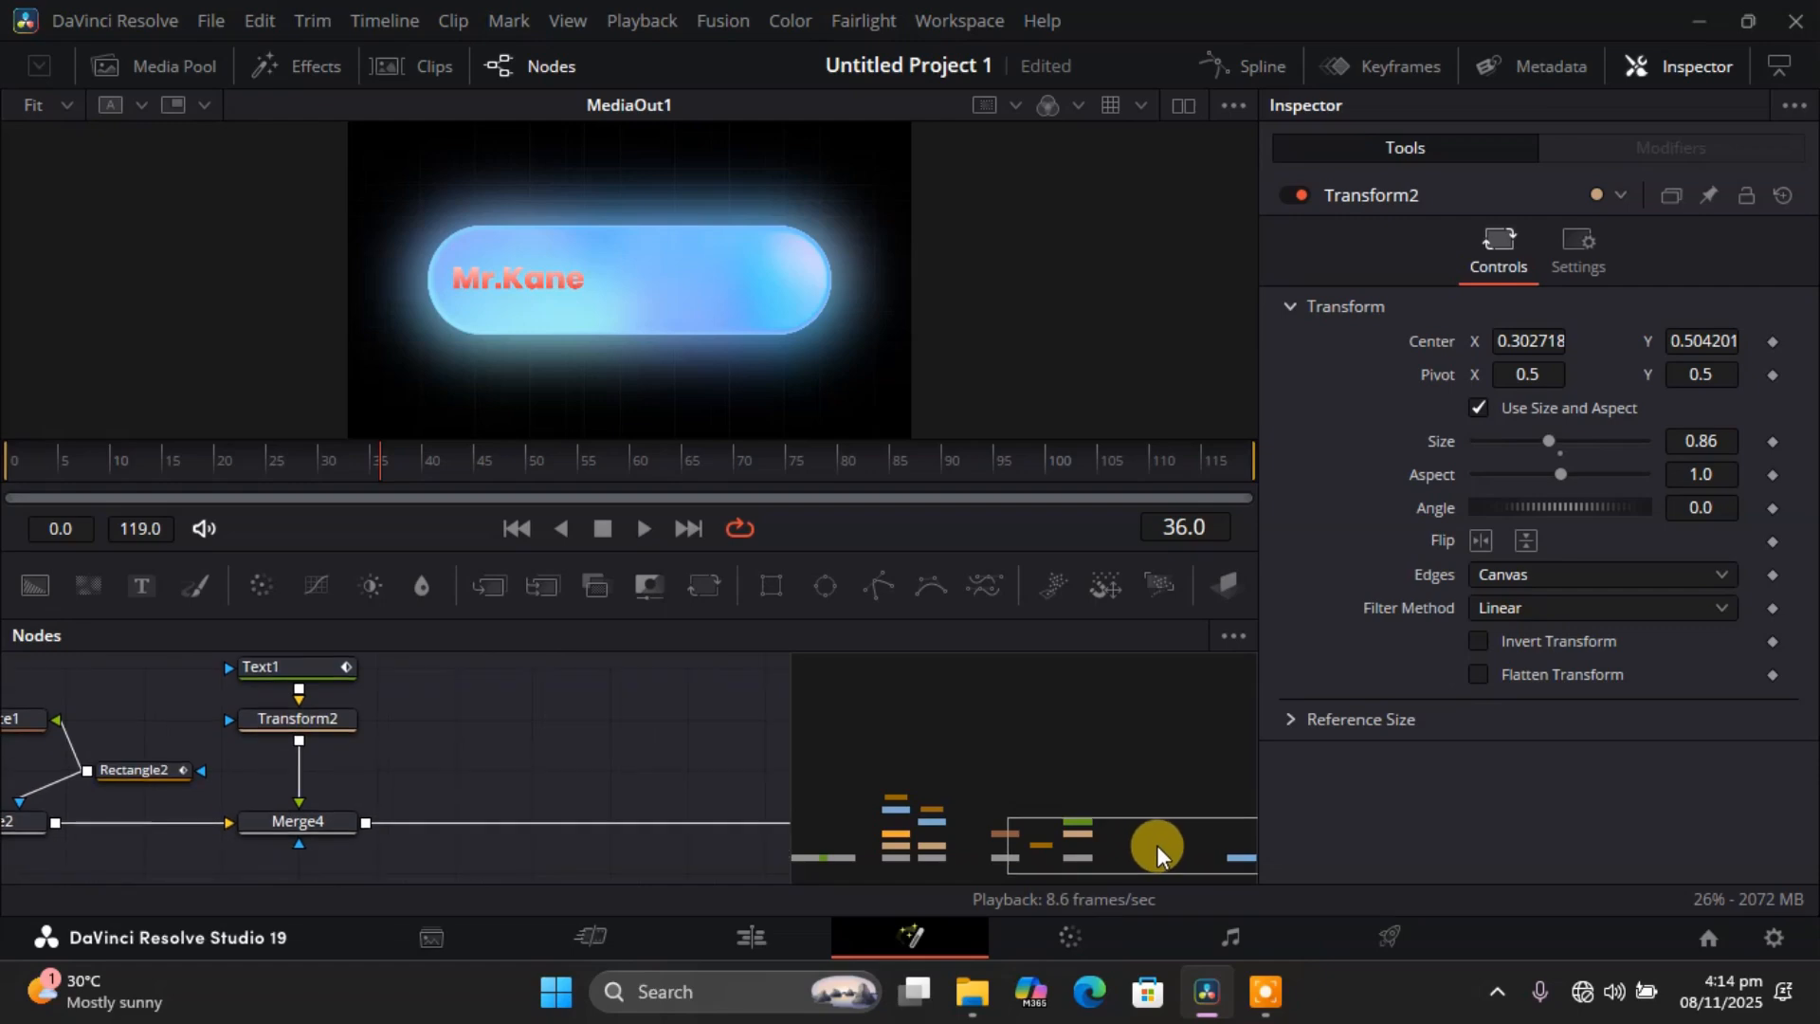
{"action": "left_click", "coordinate": [337, 817]}
{"action": "key", "text": "shift+space"}
{"action": "type", "text": "Transform"}
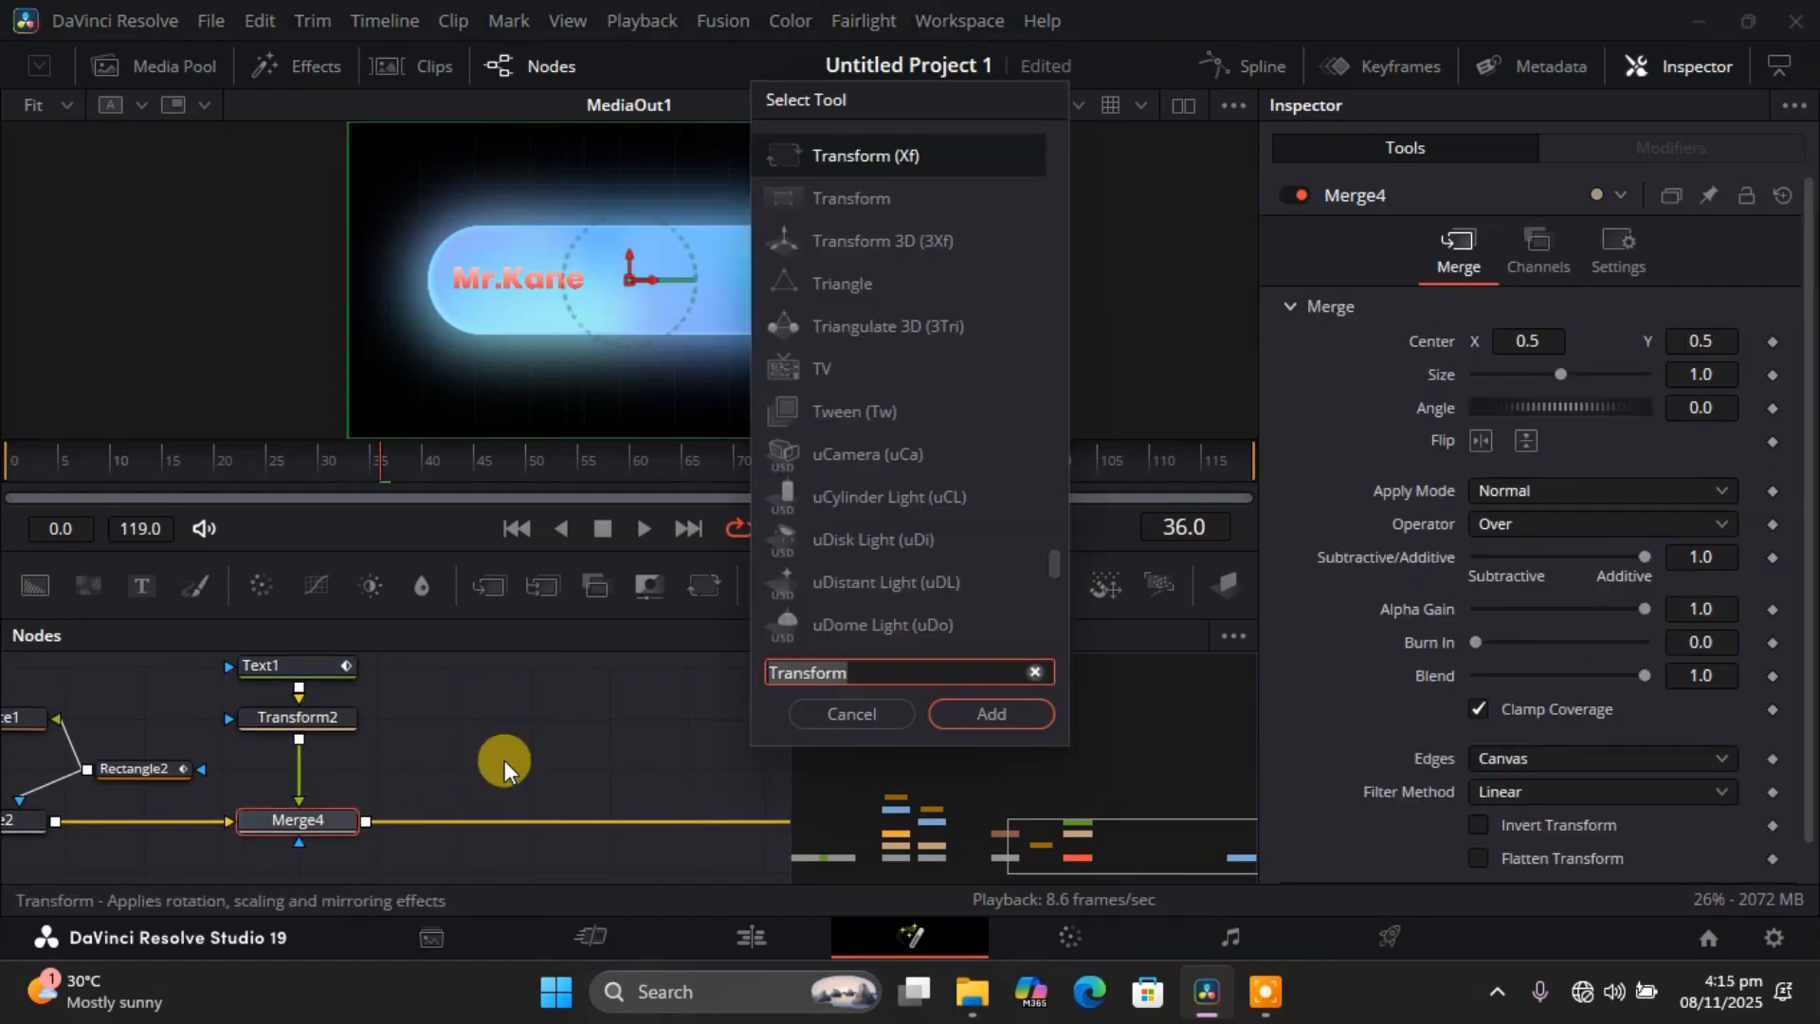
{"action": "key", "text": "ctrl+a"}
{"action": "key", "text": "BackSpace"}
{"action": "type", "text": "merge"}
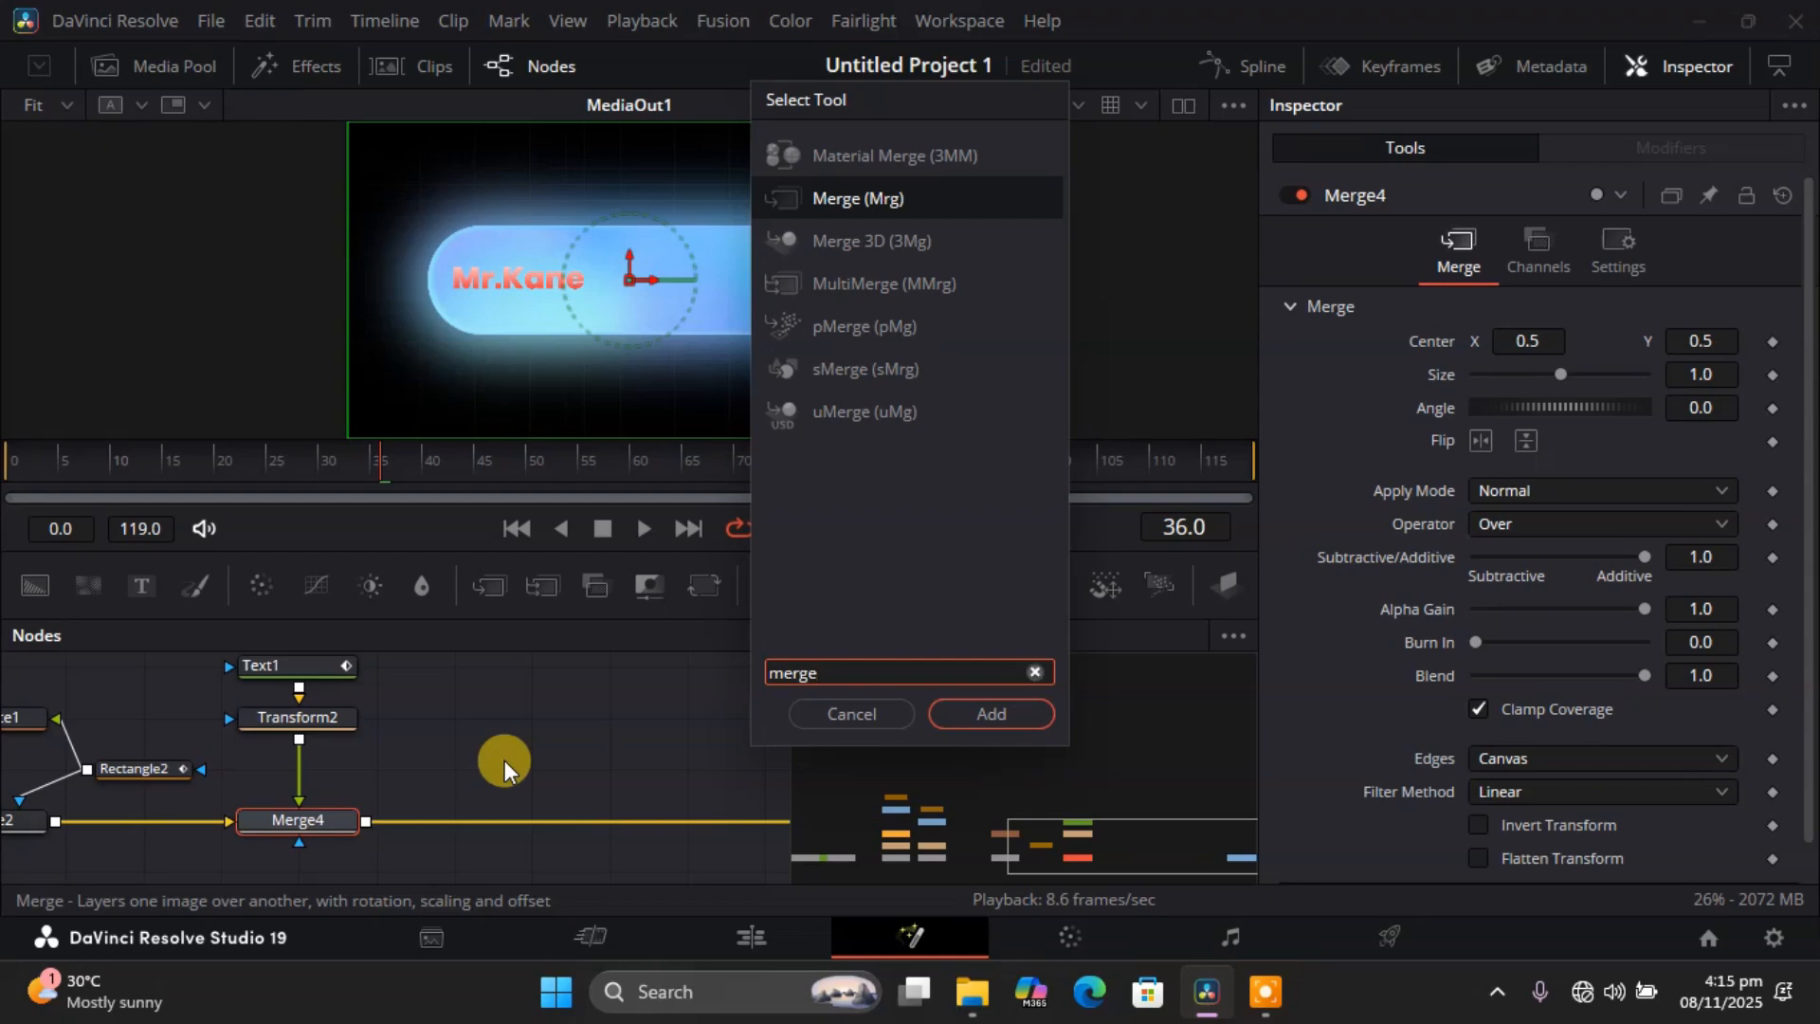
{"action": "key", "text": "Return"}
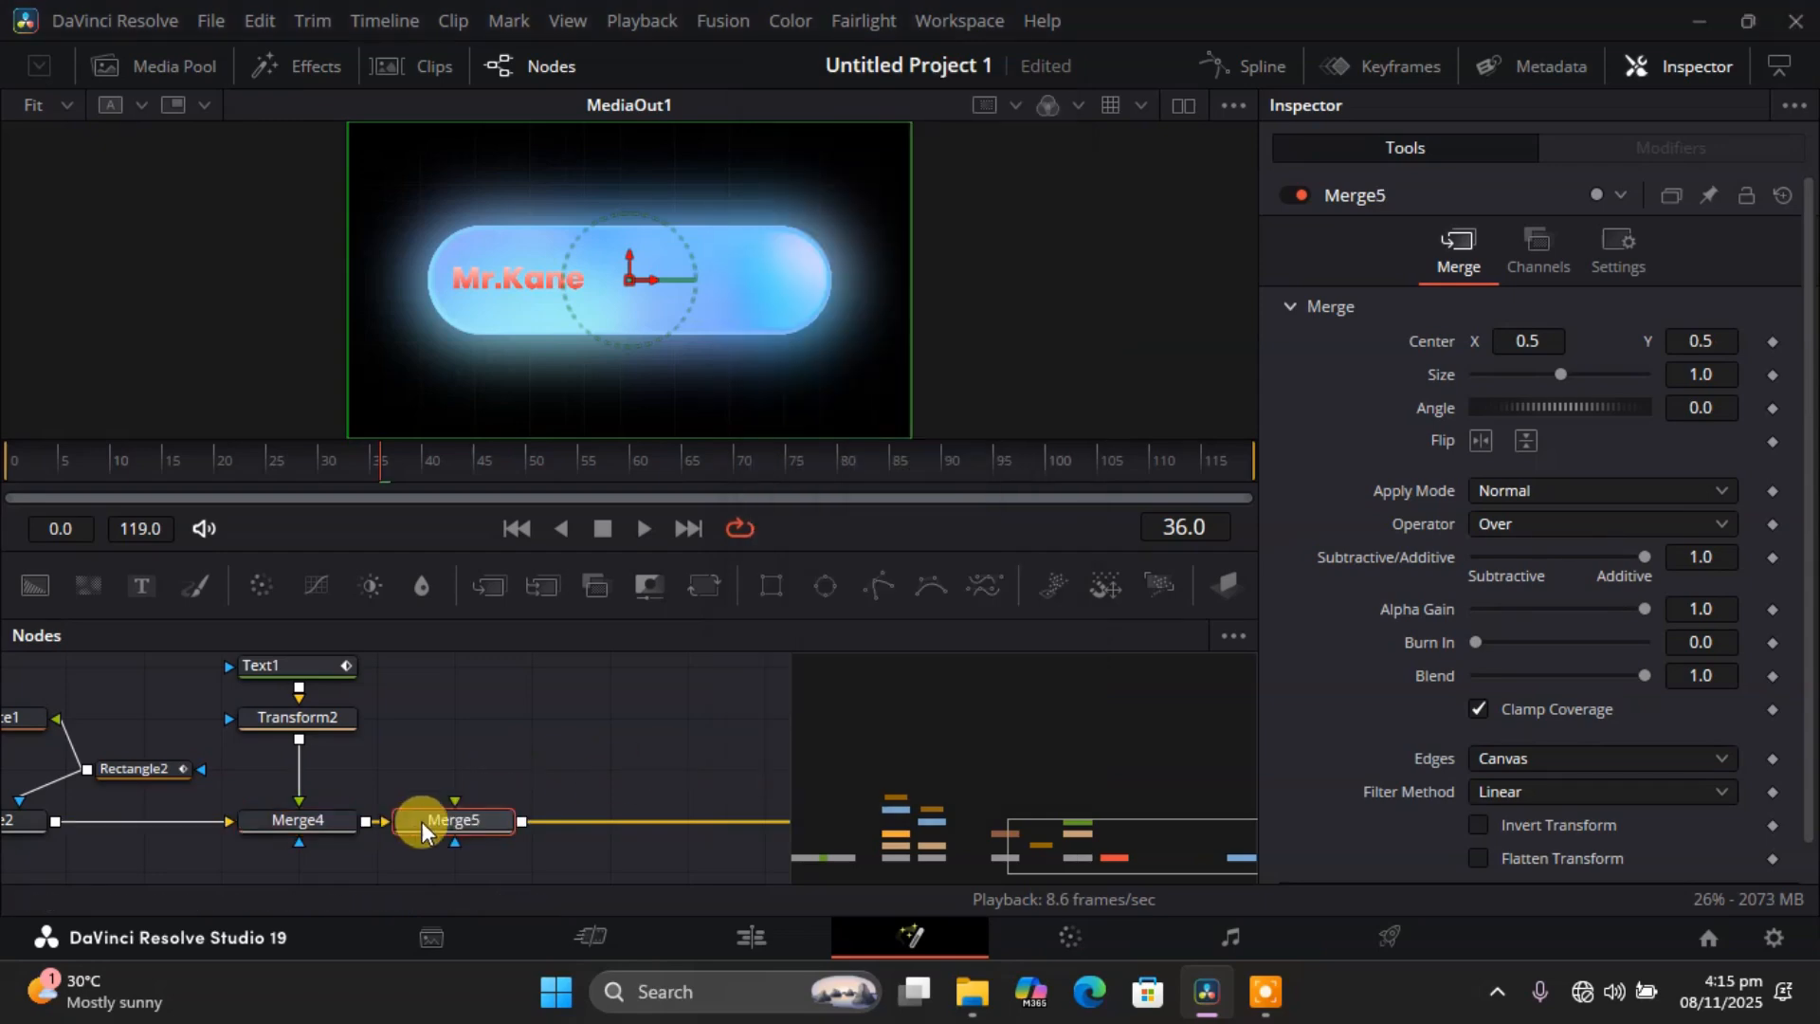
{"action": "left_click_drag", "start_coordinate": [457, 821], "coordinate": [503, 821]}
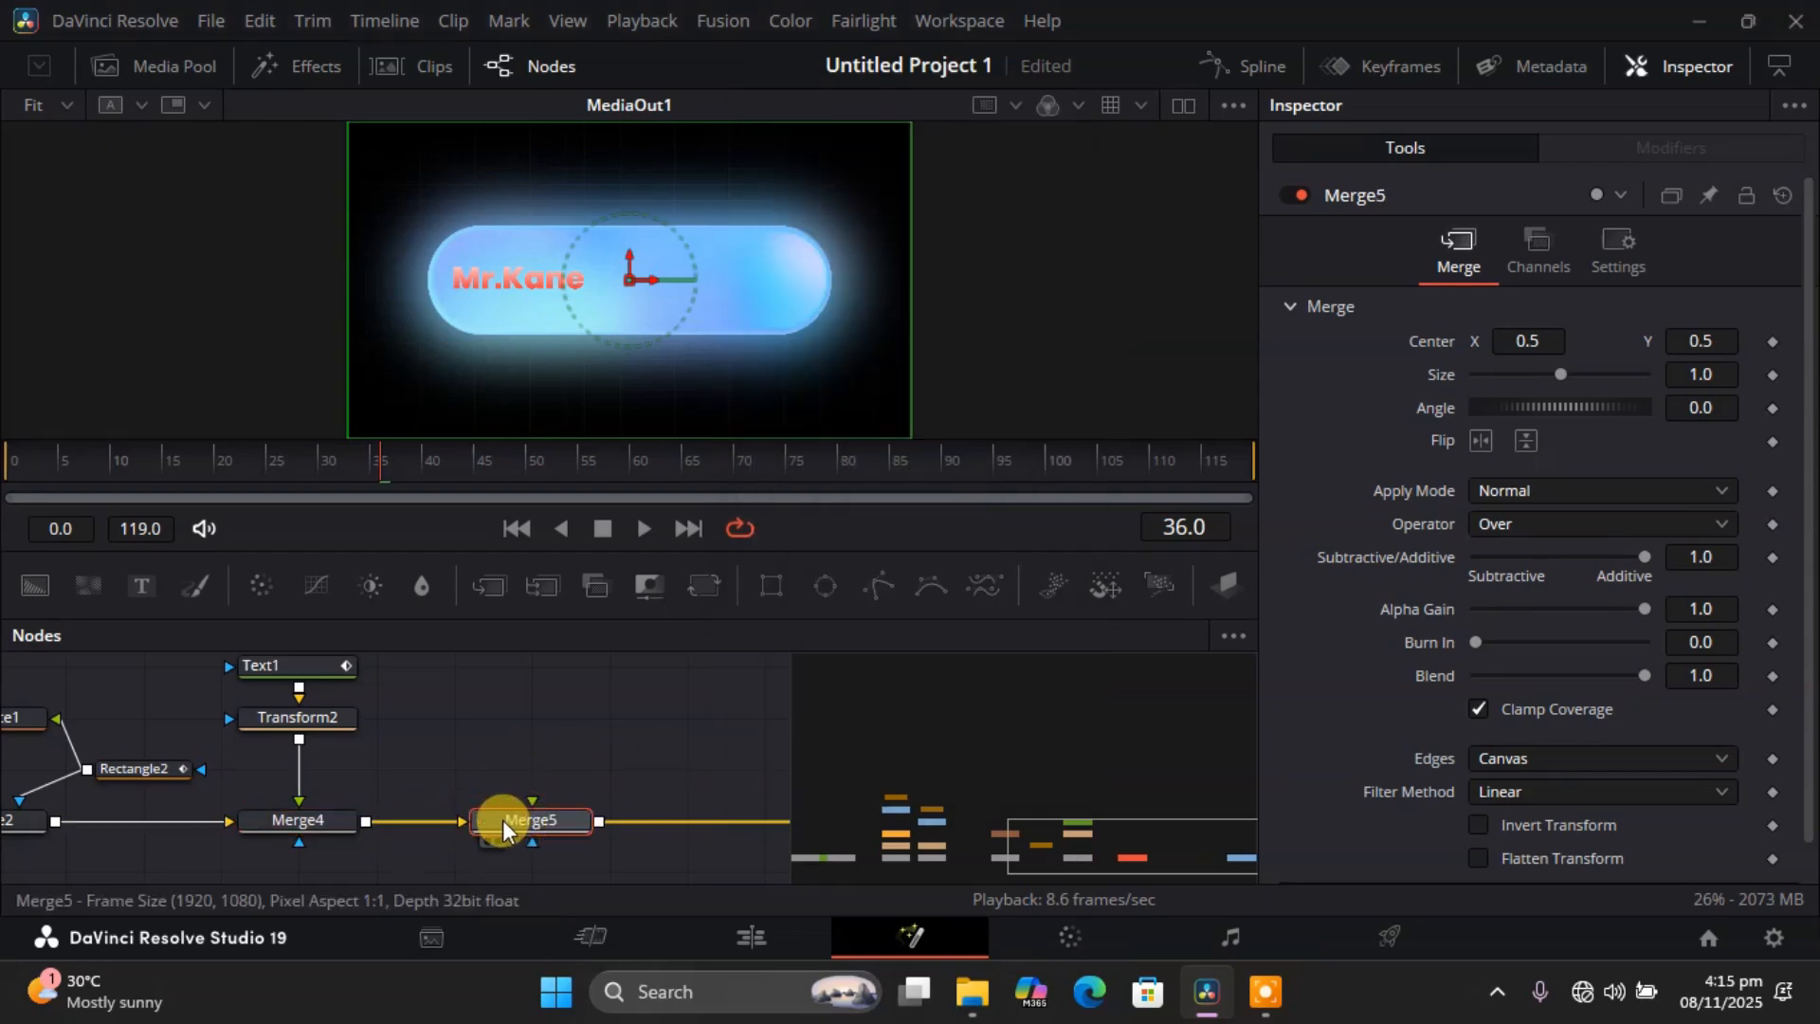
Connect a new Background node to Merge5's foreground input and mask it with a Rectangle.
{"action": "left_click_drag", "start_coordinate": [42, 574], "coordinate": [532, 806]}
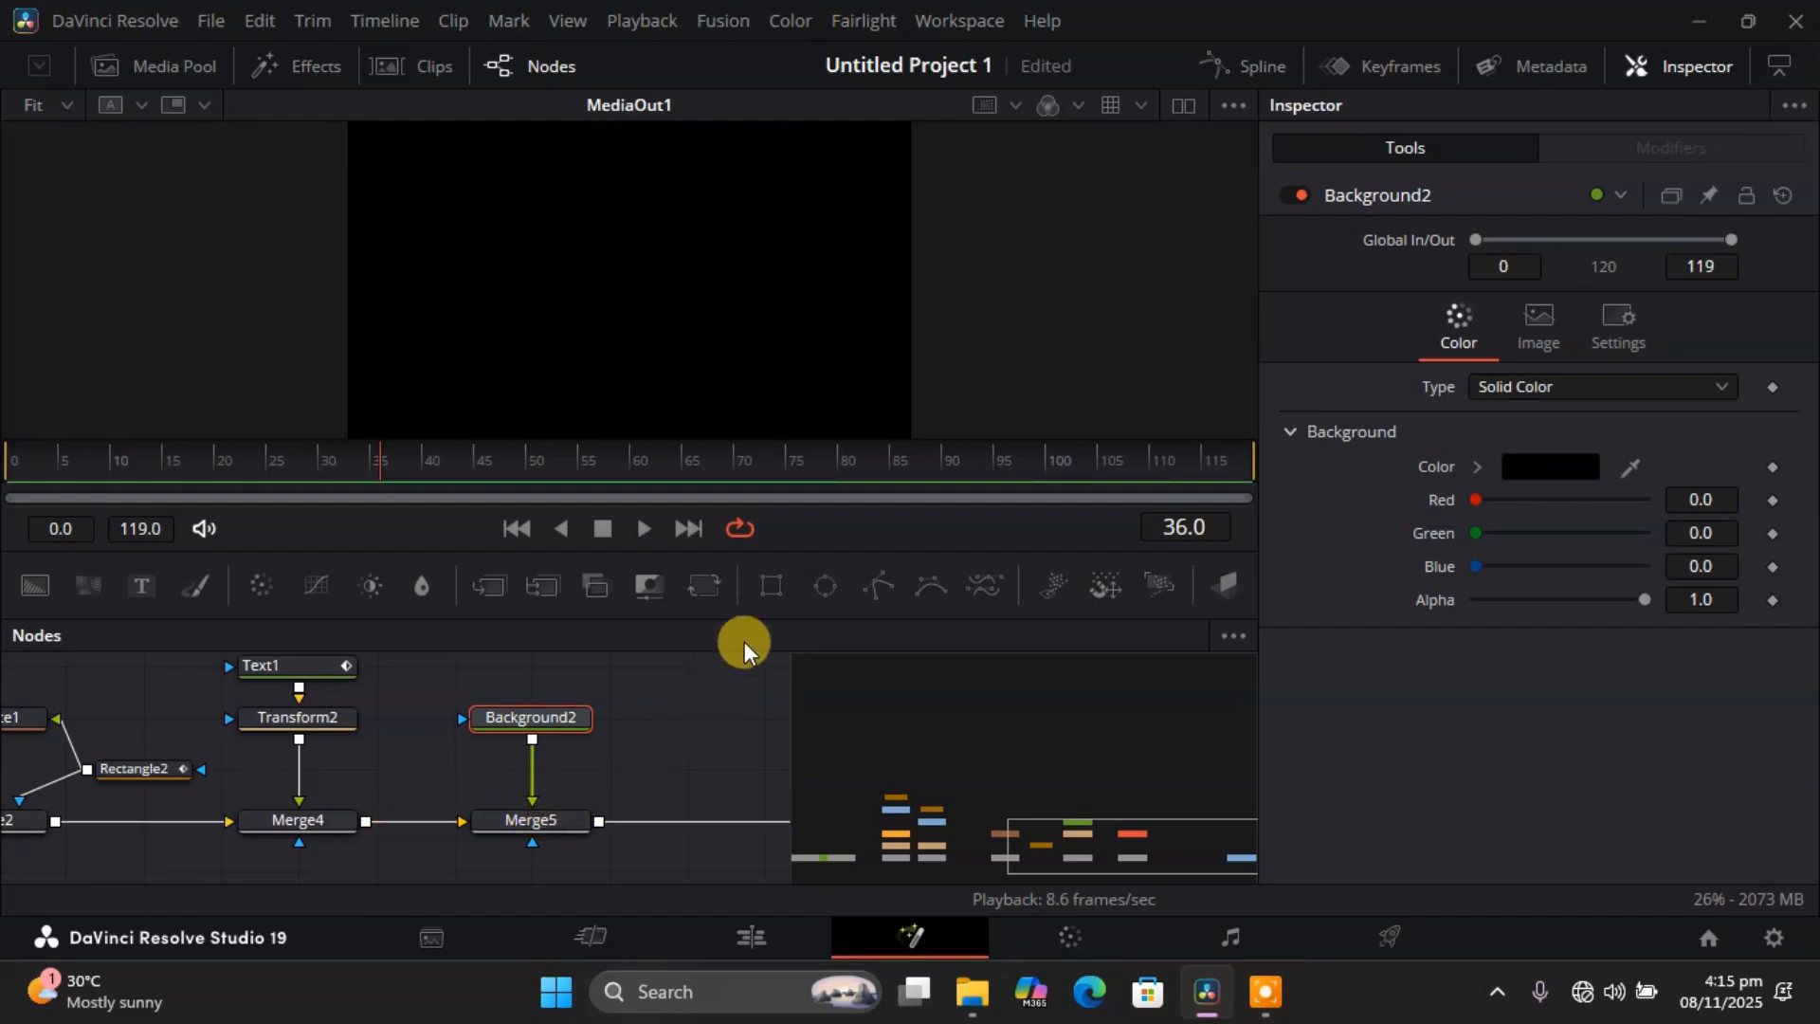
{"action": "left_click", "coordinate": [767, 582]}
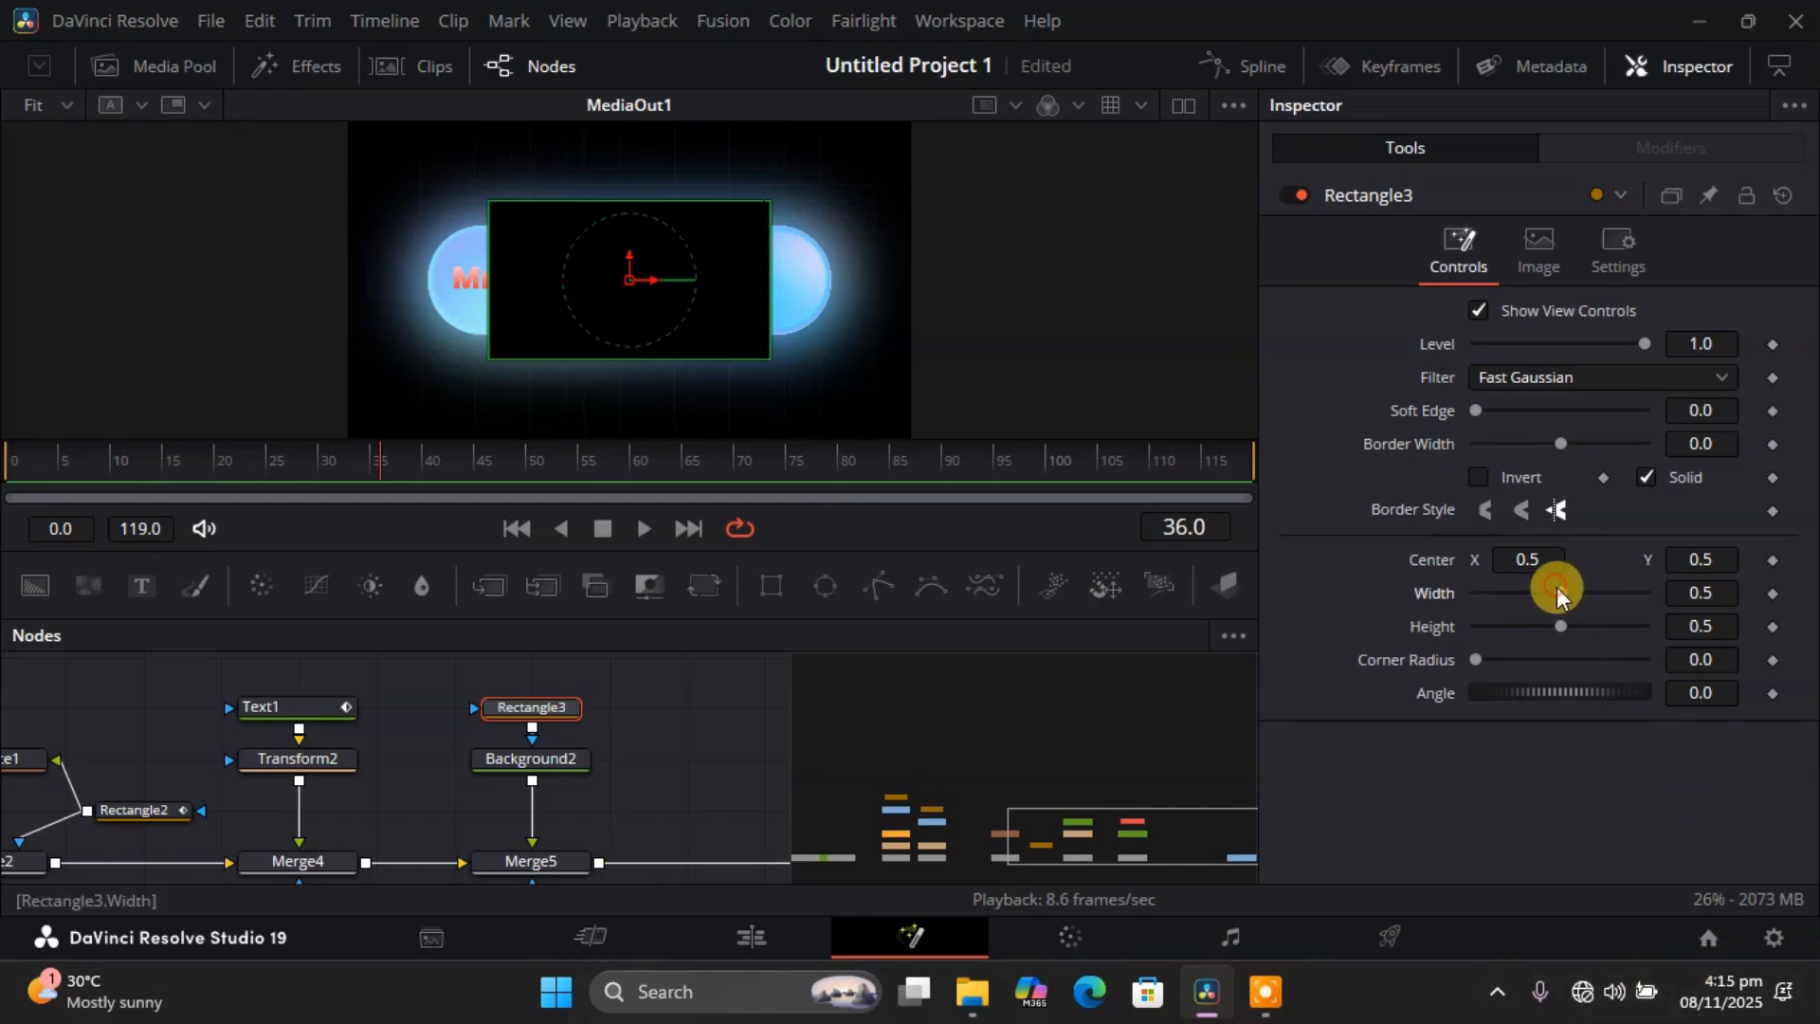
Shape Rectangle3 into a small pill with width about 0.268, height about 0.197 and corner radius 1.0.
{"action": "left_click_drag", "start_coordinate": [1556, 590], "coordinate": [1508, 637]}
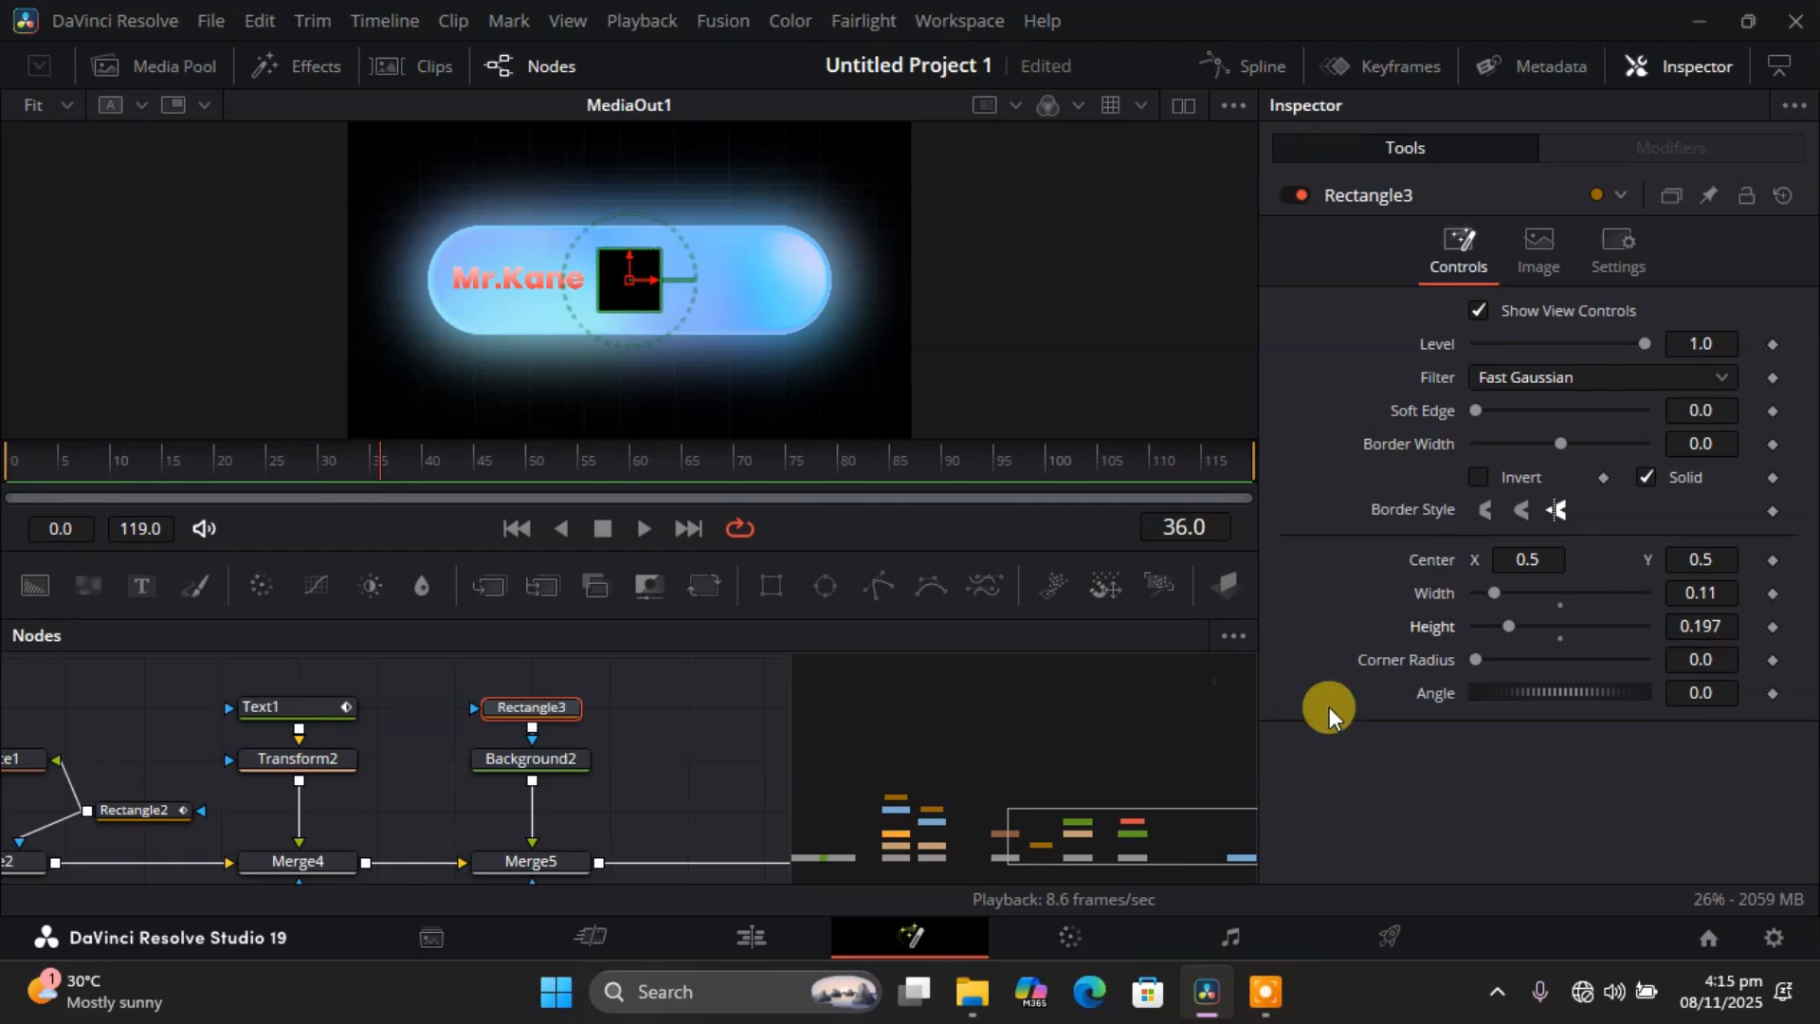
{"action": "left_click_drag", "start_coordinate": [1478, 660], "coordinate": [1673, 641]}
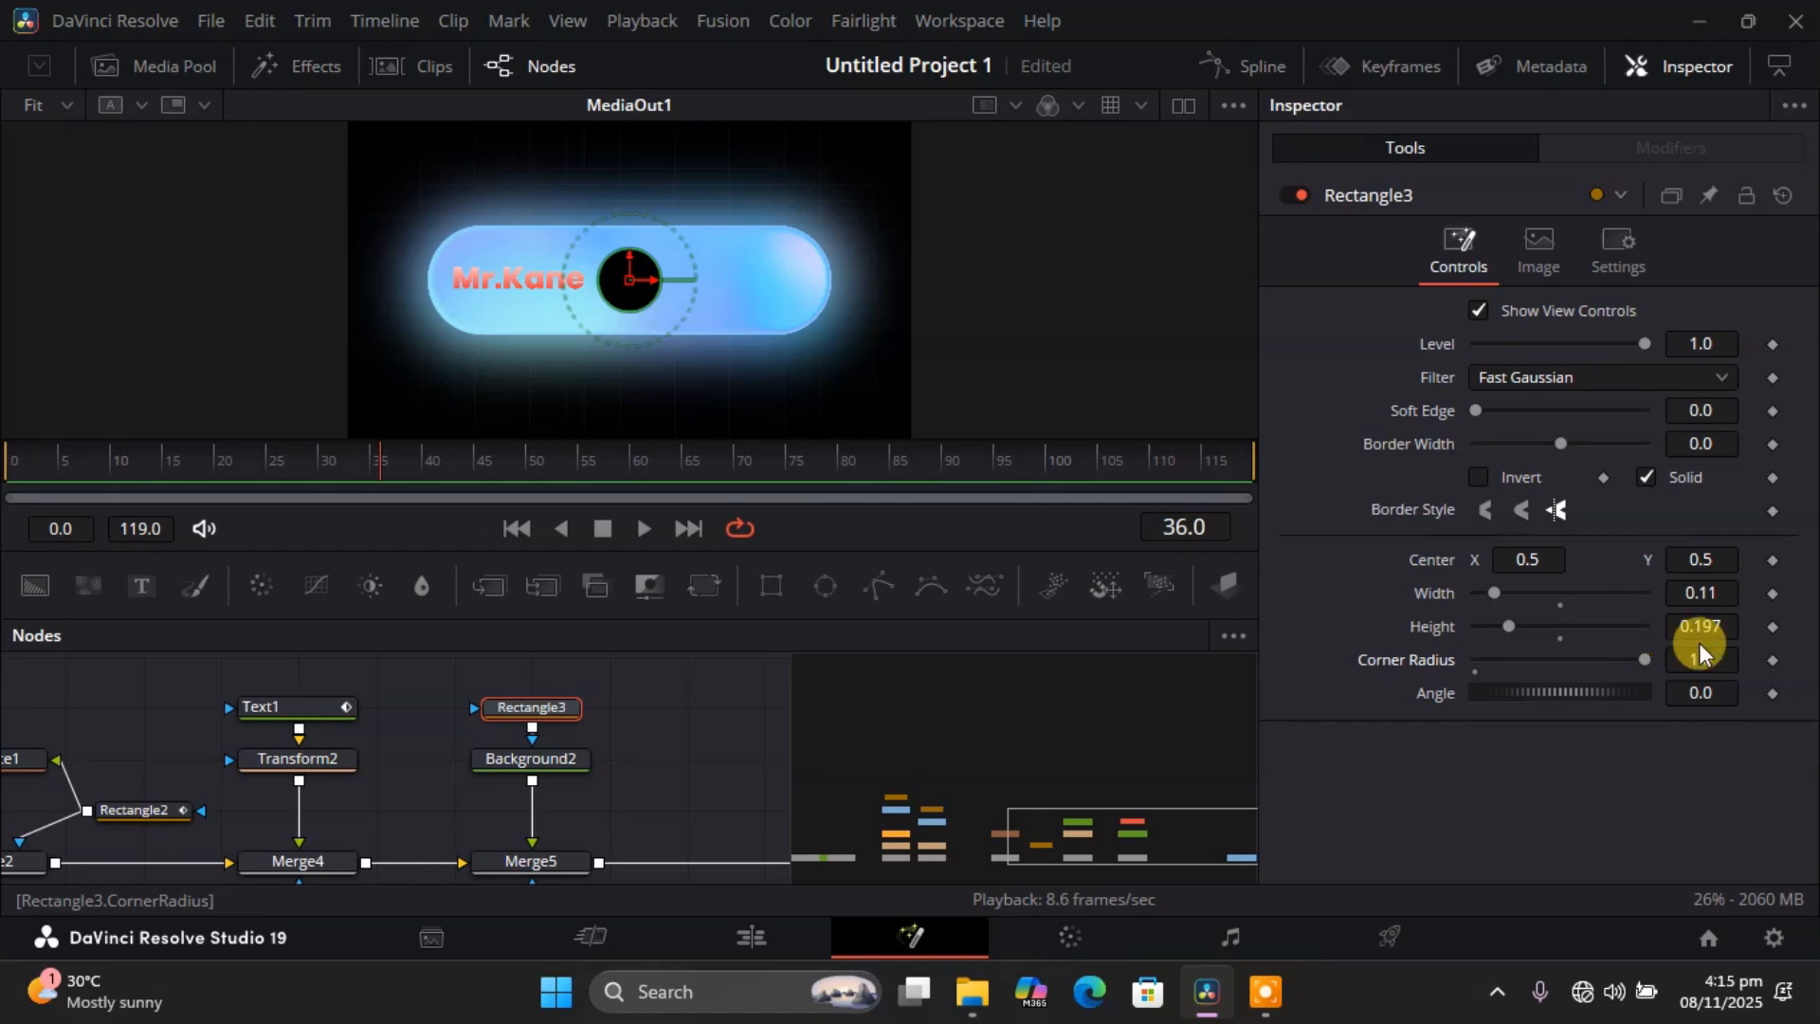
{"action": "left_click_drag", "start_coordinate": [1500, 592], "coordinate": [1527, 590]}
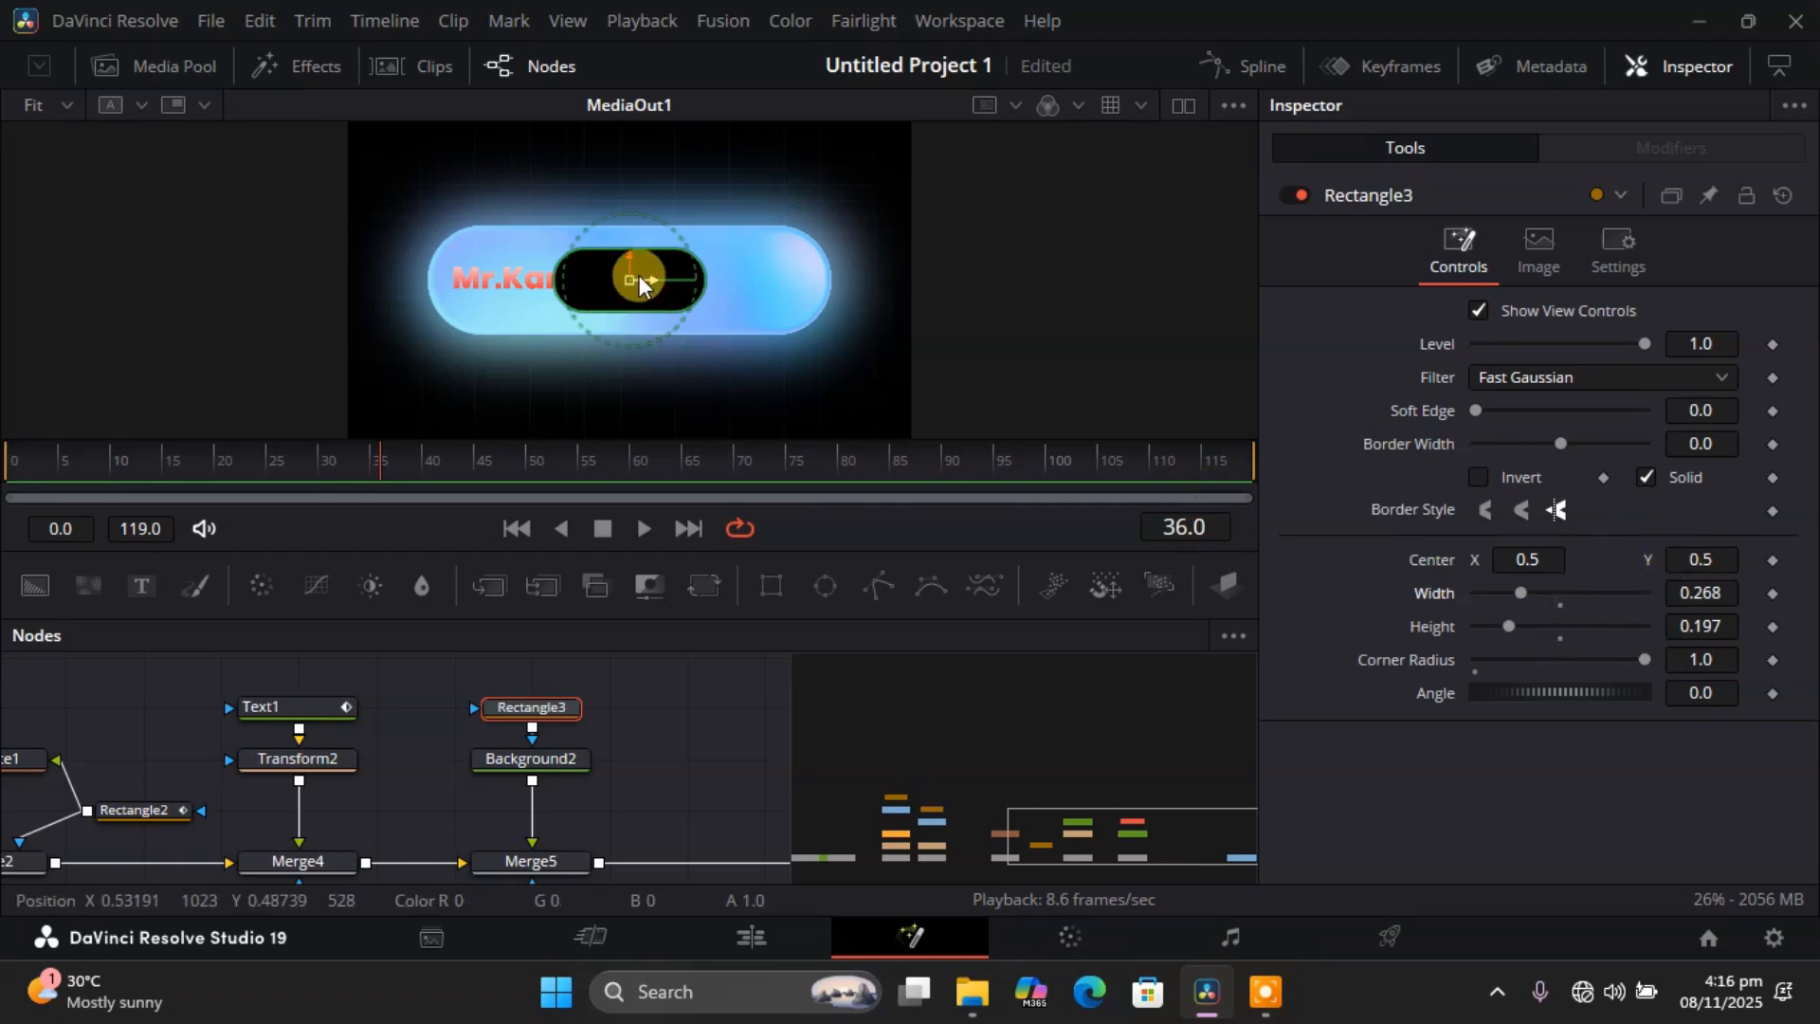
{"action": "mouse_move", "coordinate": [627, 274]}
{"action": "left_mouse_down"}
{"action": "mouse_move", "coordinate": [684, 274]}
{"action": "mouse_move", "coordinate": [662, 273]}
{"action": "left_mouse_up"}
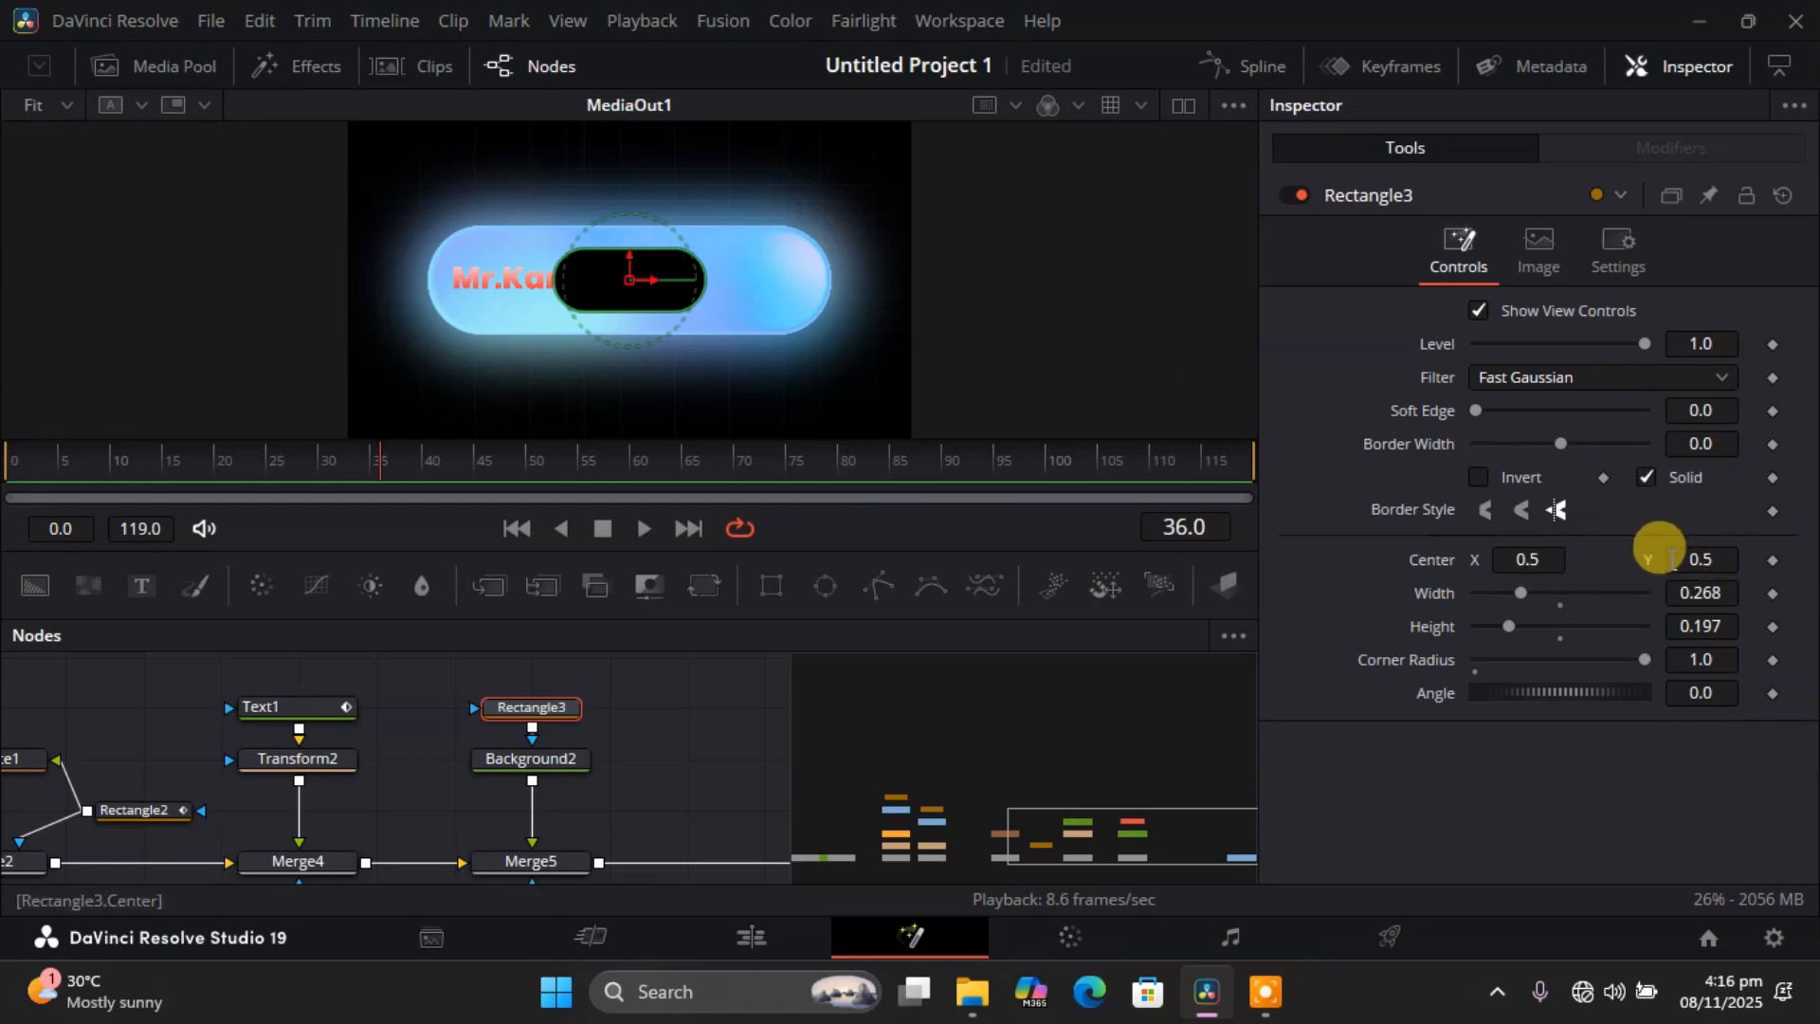
{"action": "left_click", "coordinate": [1709, 554]}
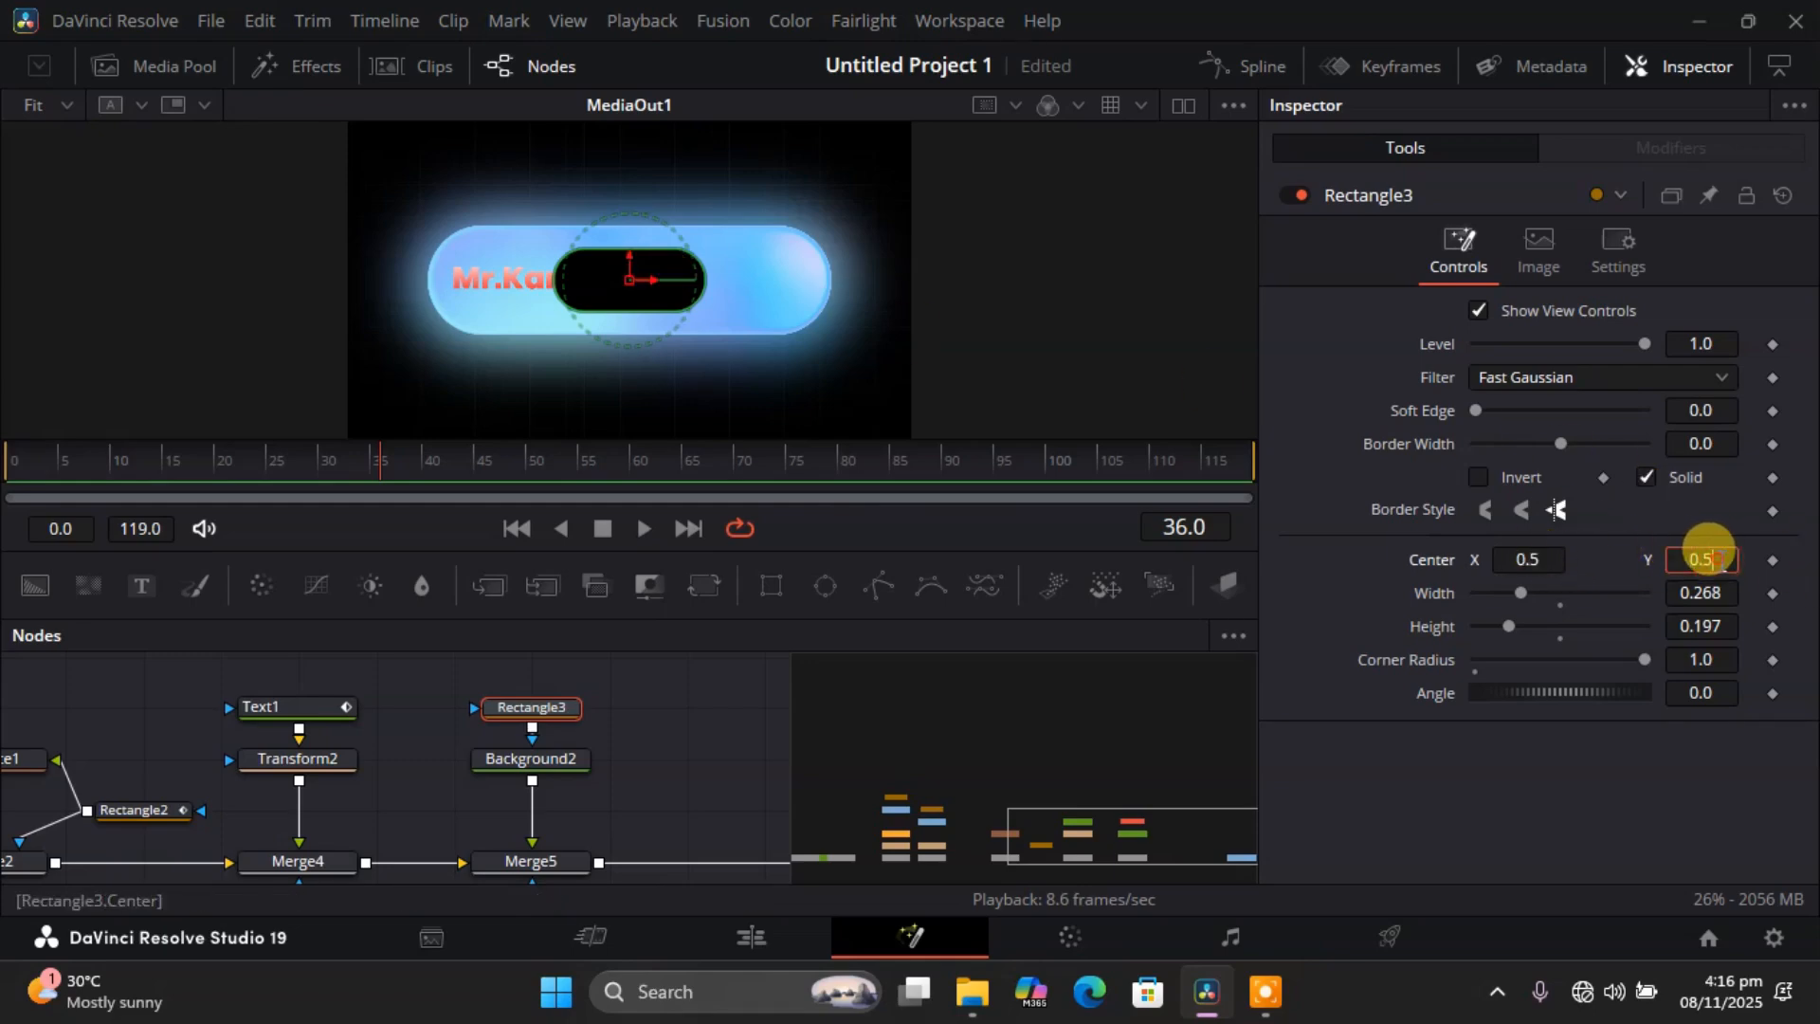
{"action": "type", "text": "0.6"}
{"action": "key", "text": "Tab"}
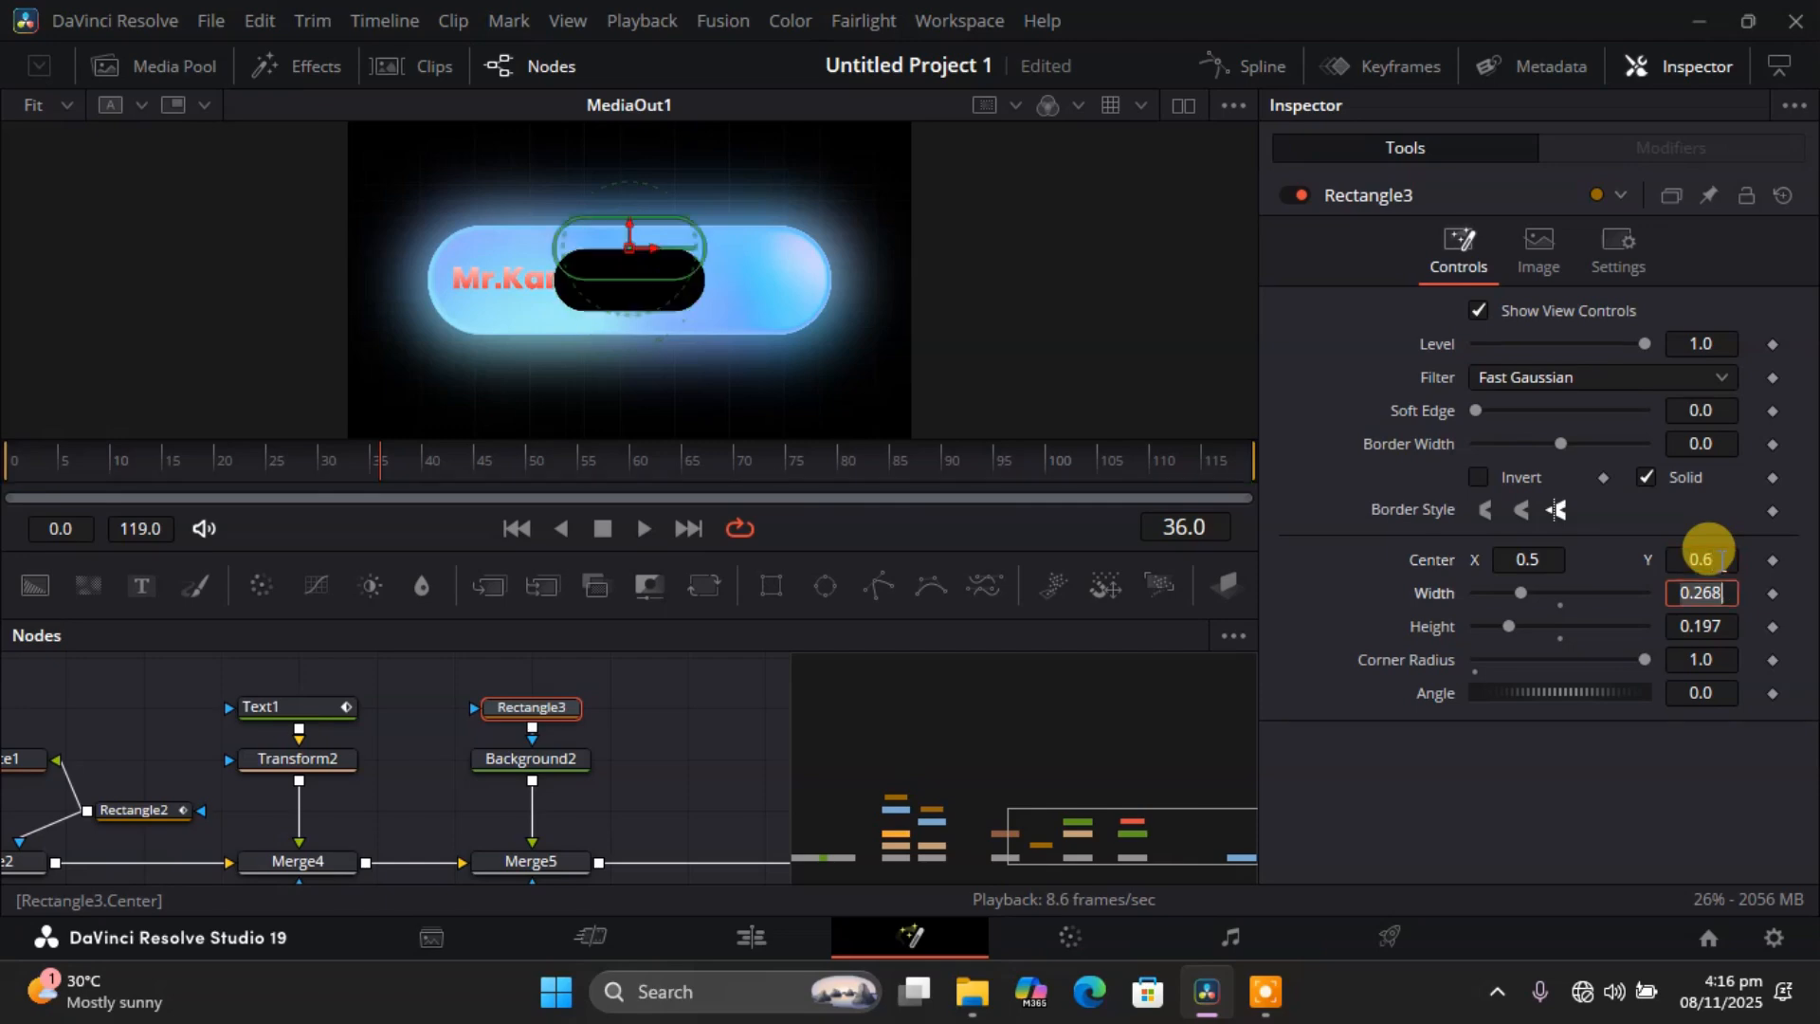
{"action": "left_click", "coordinate": [1716, 559]}
{"action": "type", "text": "0.5"}
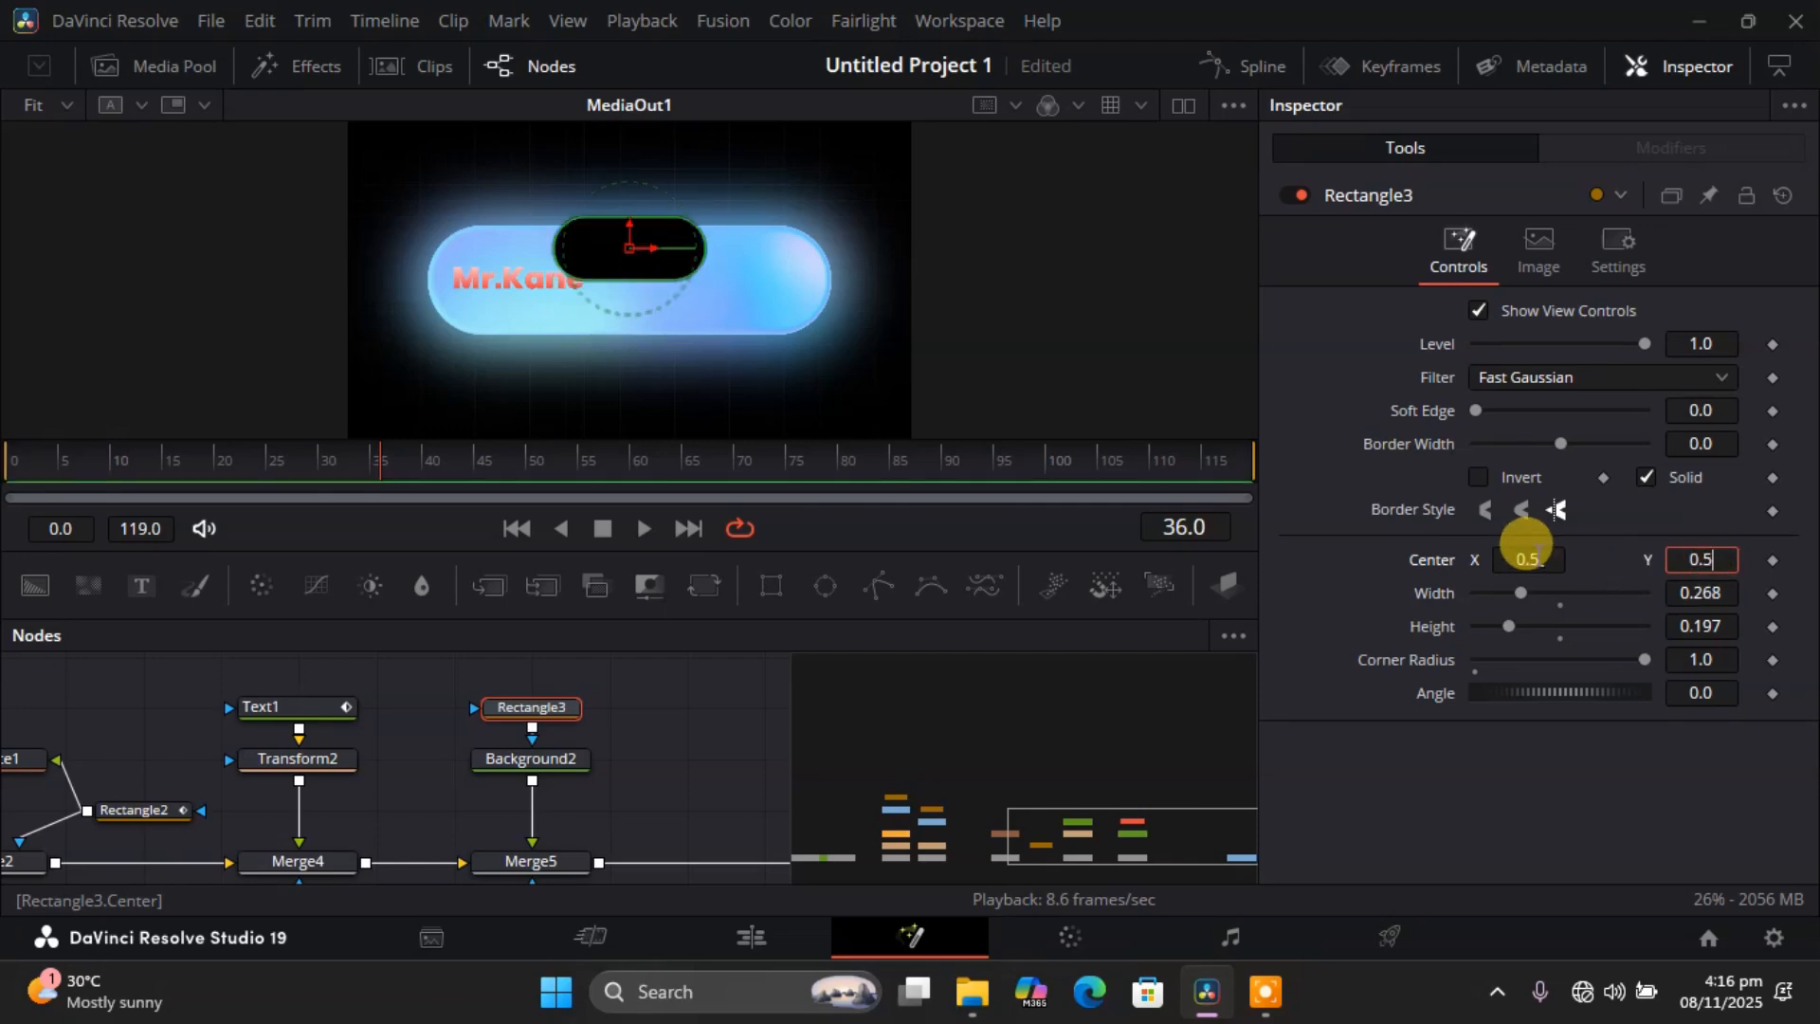
Set Rectangle3's center X to 0.7 so the pill sits near the button's right end, then deselect the node.
{"action": "left_click", "coordinate": [1526, 557]}
{"action": "key", "text": "BackSpace"}
{"action": "type", "text": "6"}
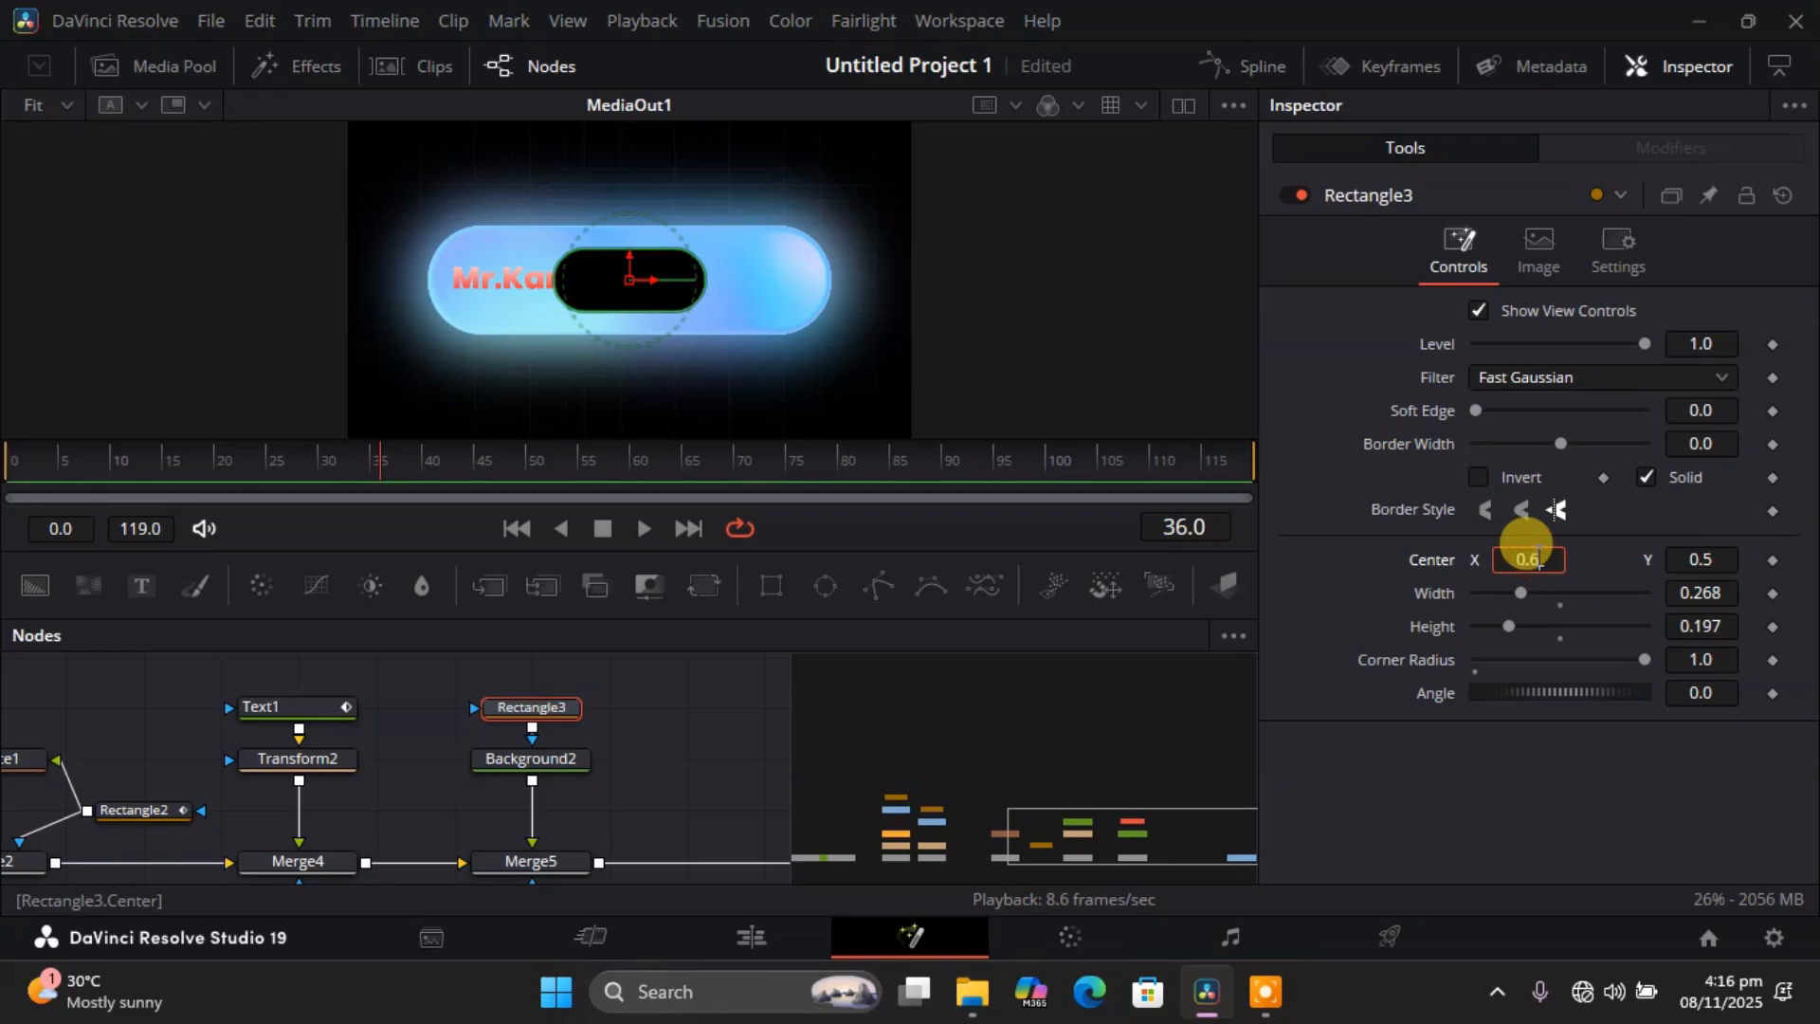
{"action": "key", "text": "Tab"}
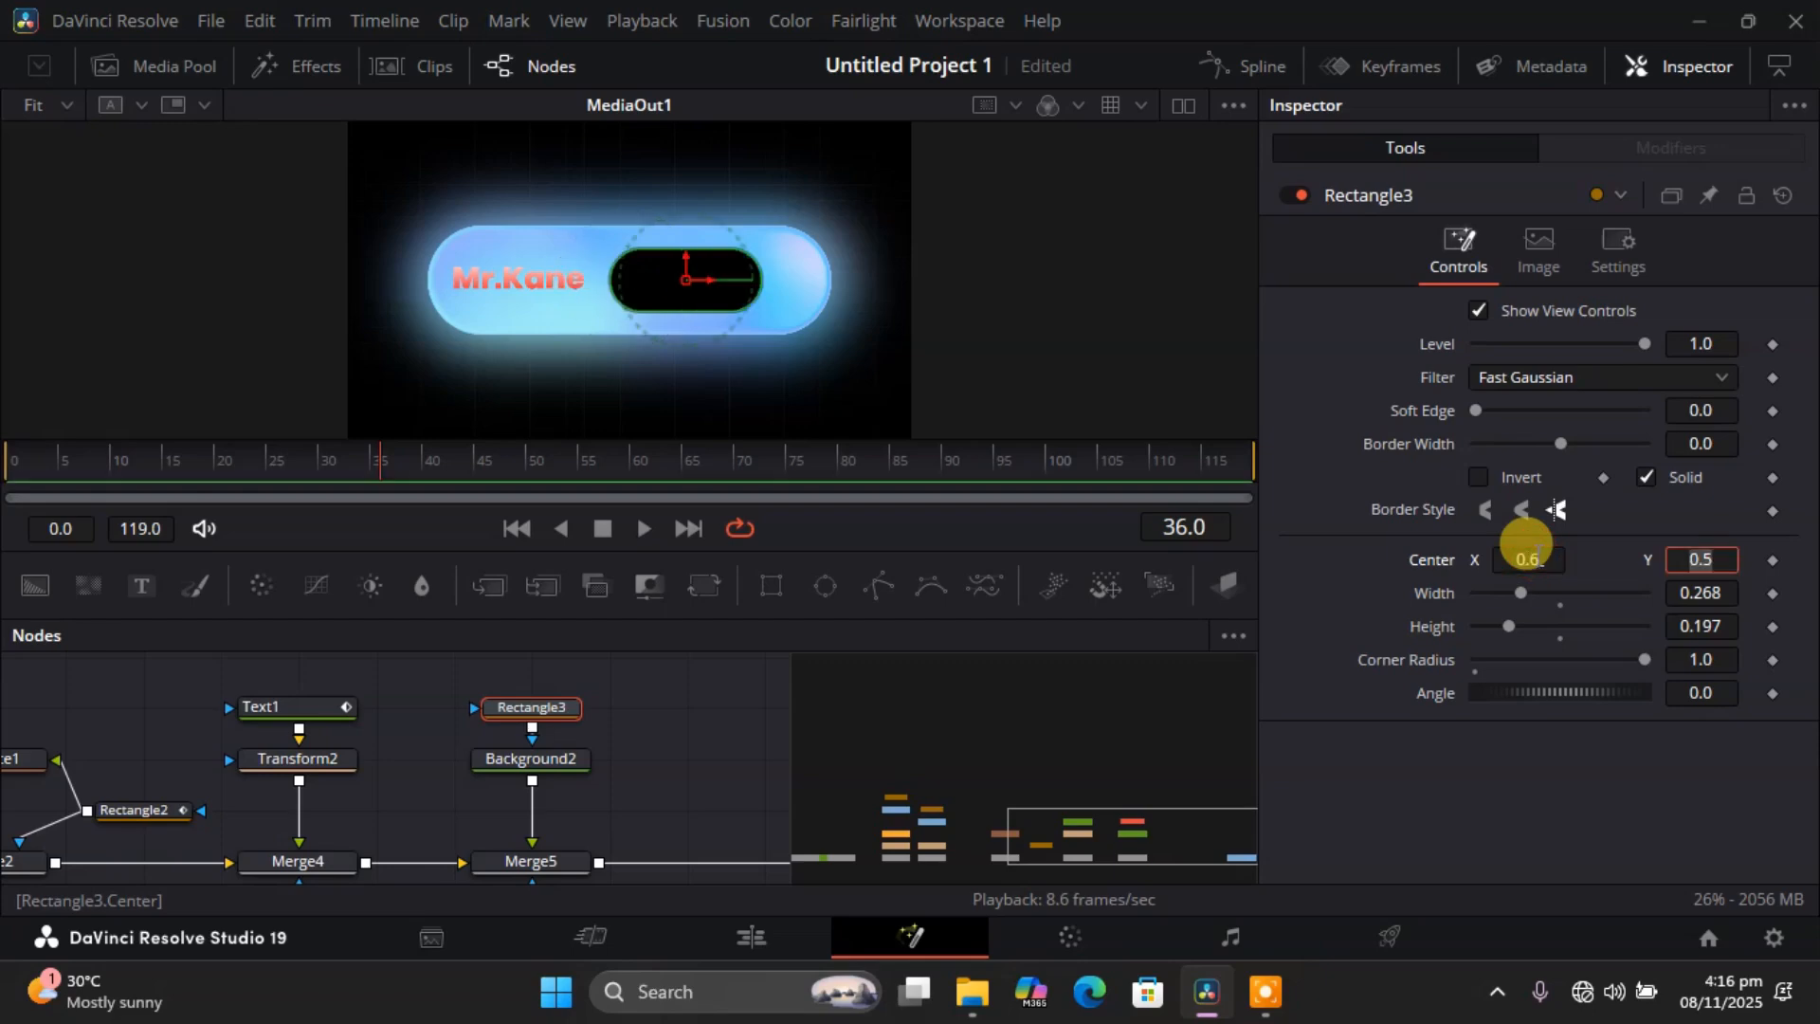
{"action": "left_click", "coordinate": [1536, 560]}
{"action": "key", "text": "BackSpace"}
{"action": "type", "text": "7"}
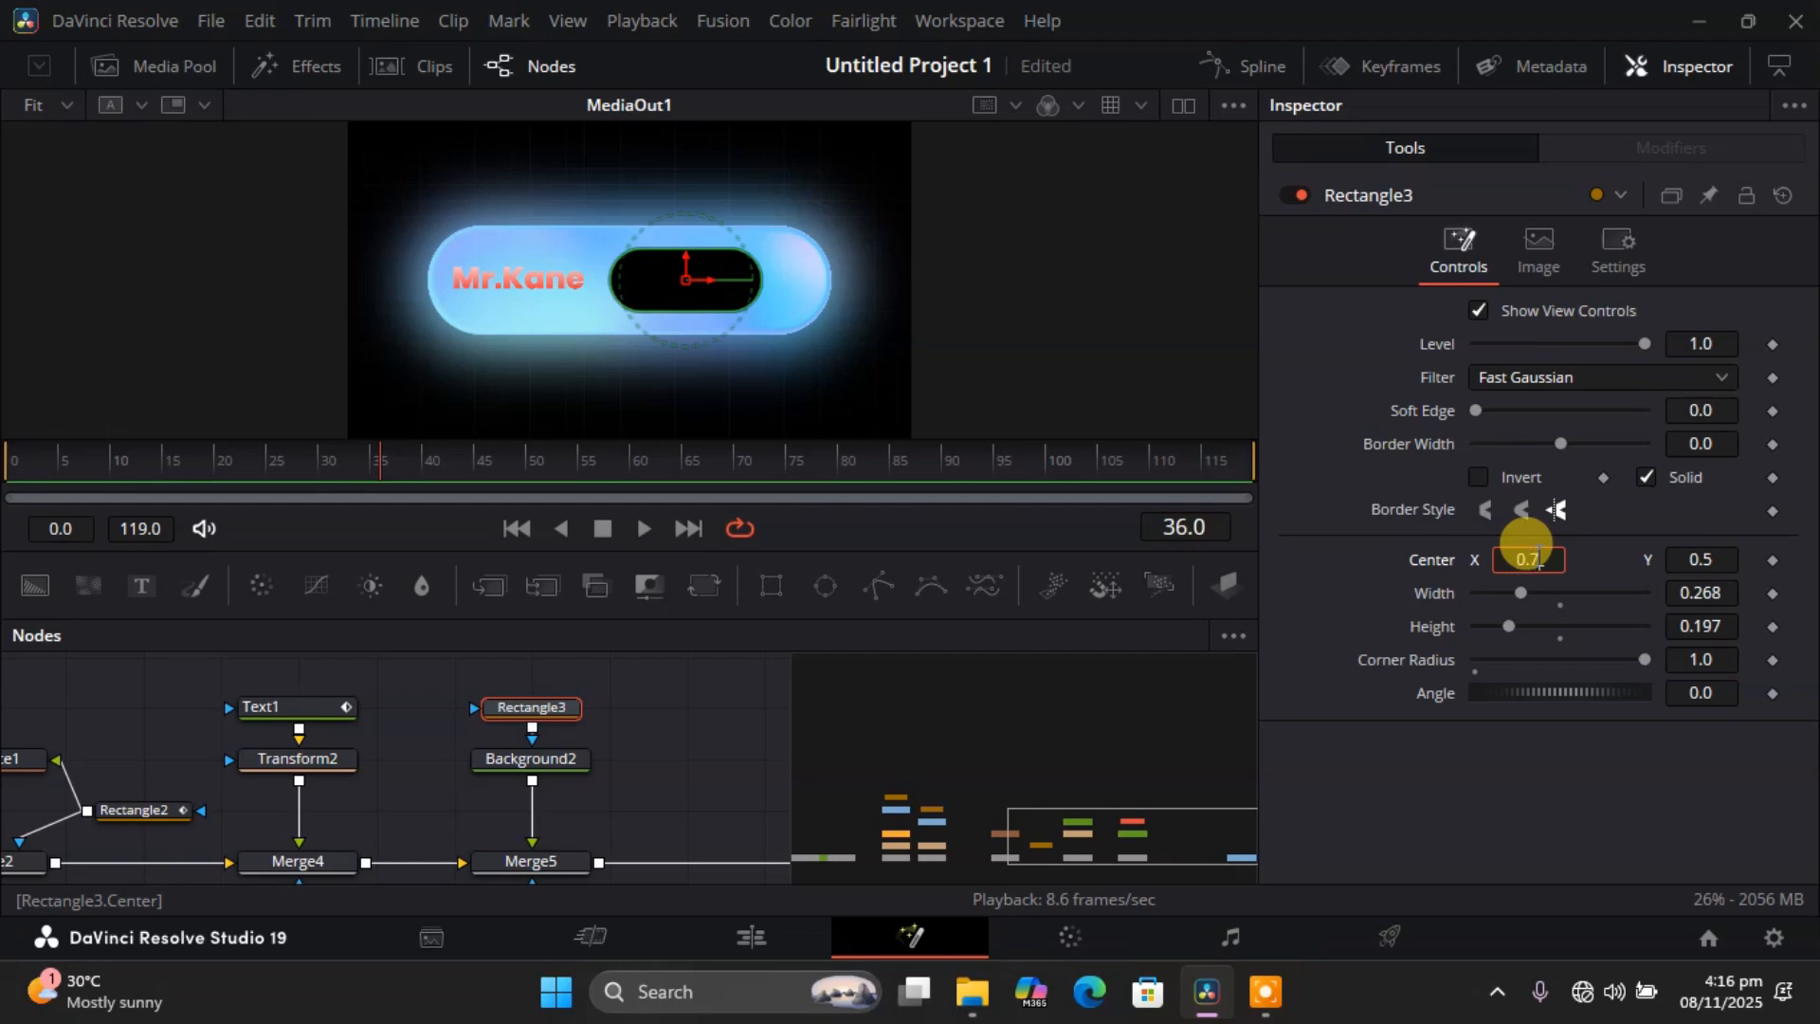
{"action": "key", "text": "Tab"}
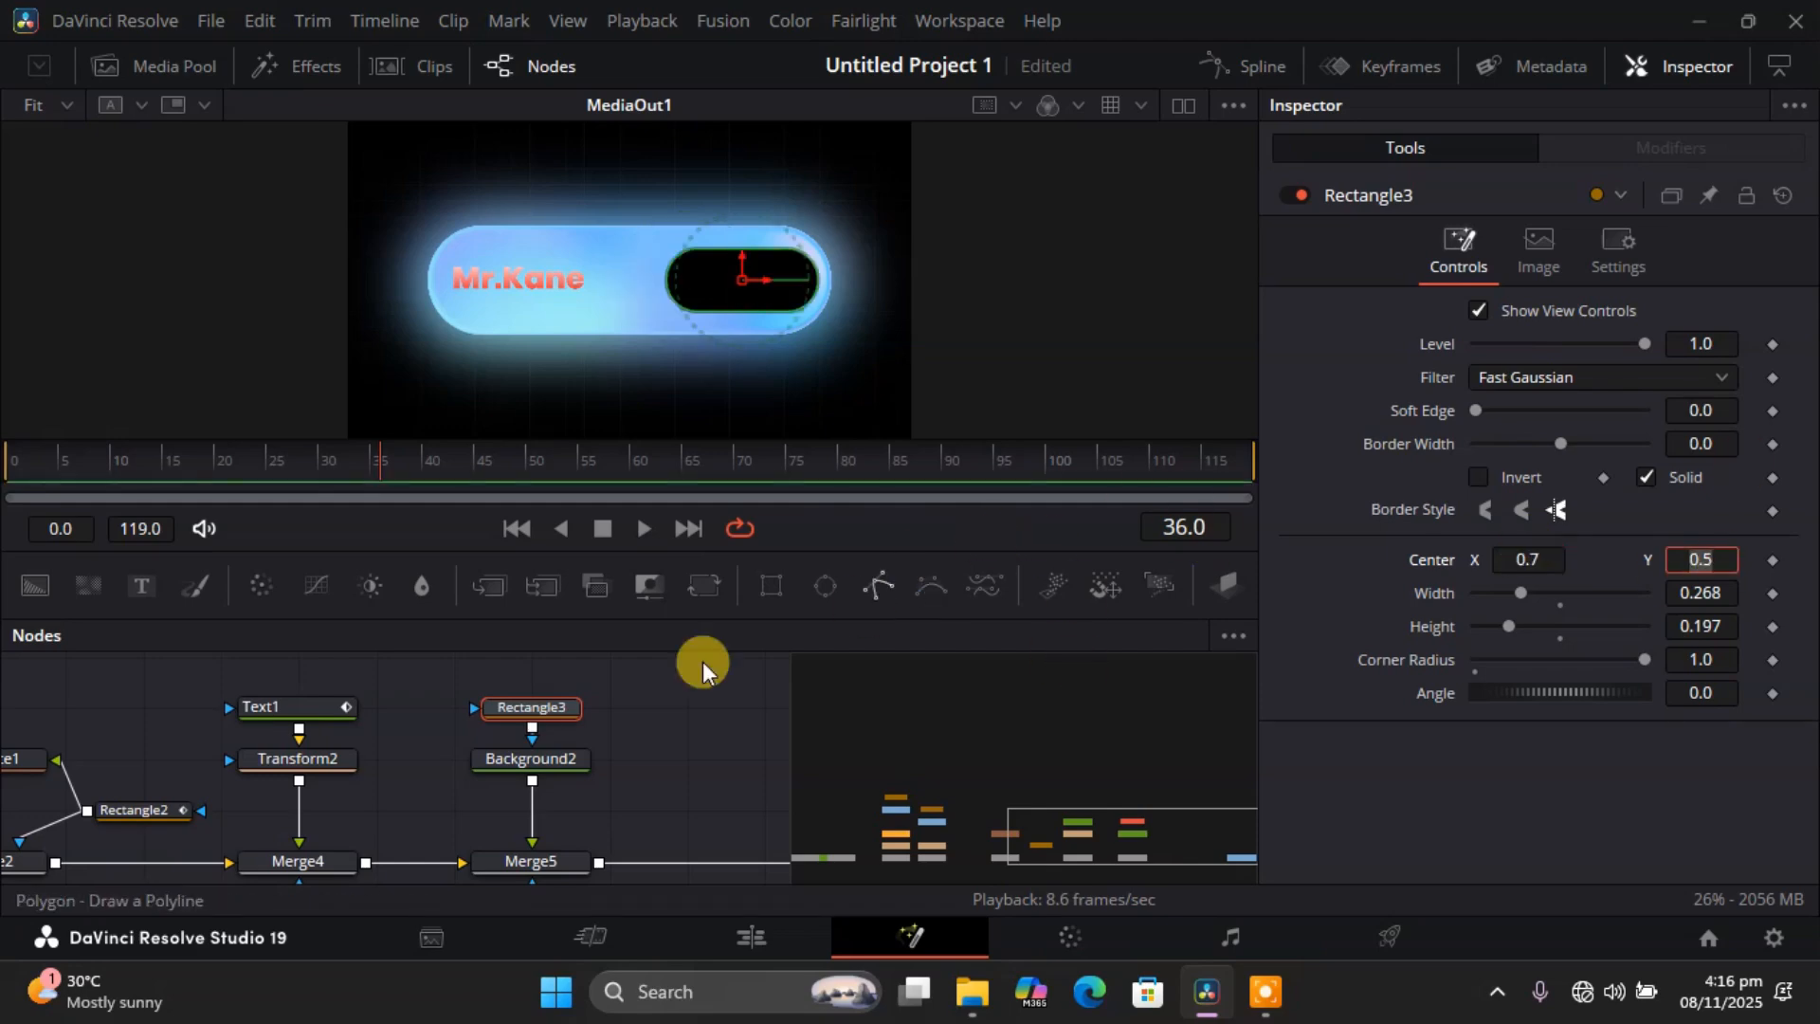
{"action": "left_click", "coordinate": [633, 707]}
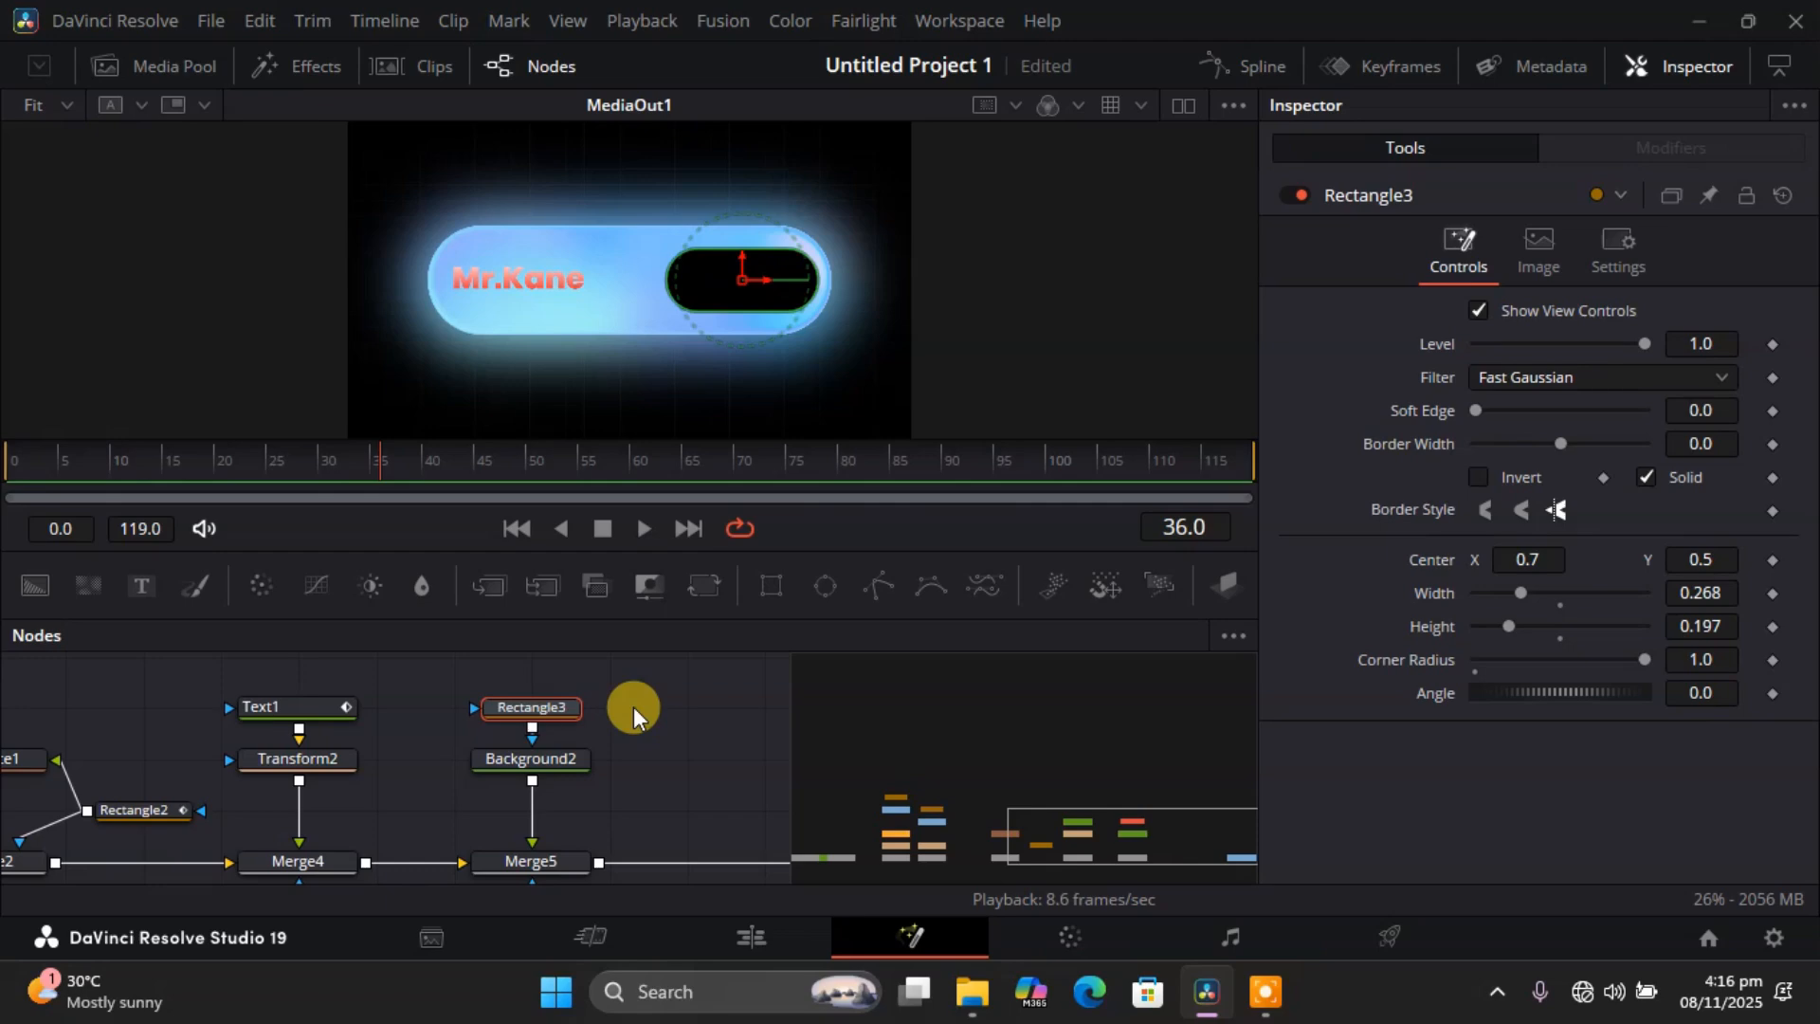
{"action": "left_click", "coordinate": [752, 751]}
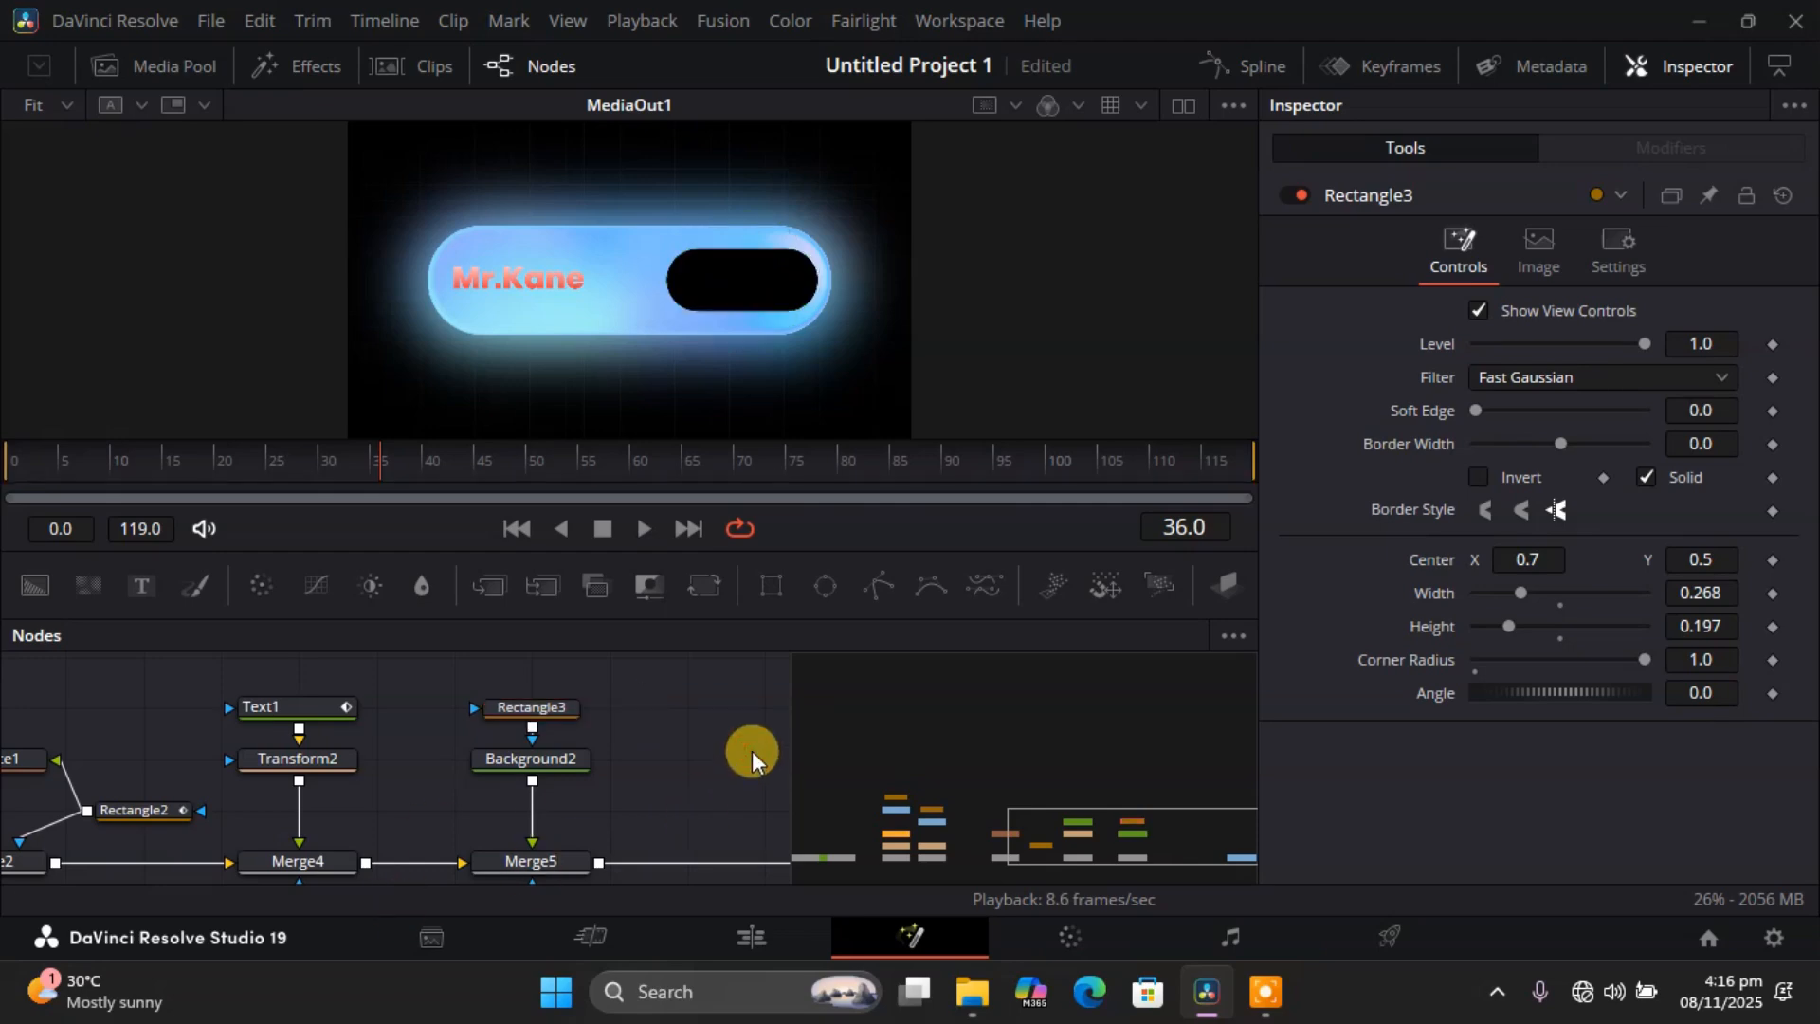
Change Background2's colour to the red of the name text, #ff5757, by sampling it from the preview.
{"action": "left_click", "coordinate": [574, 763]}
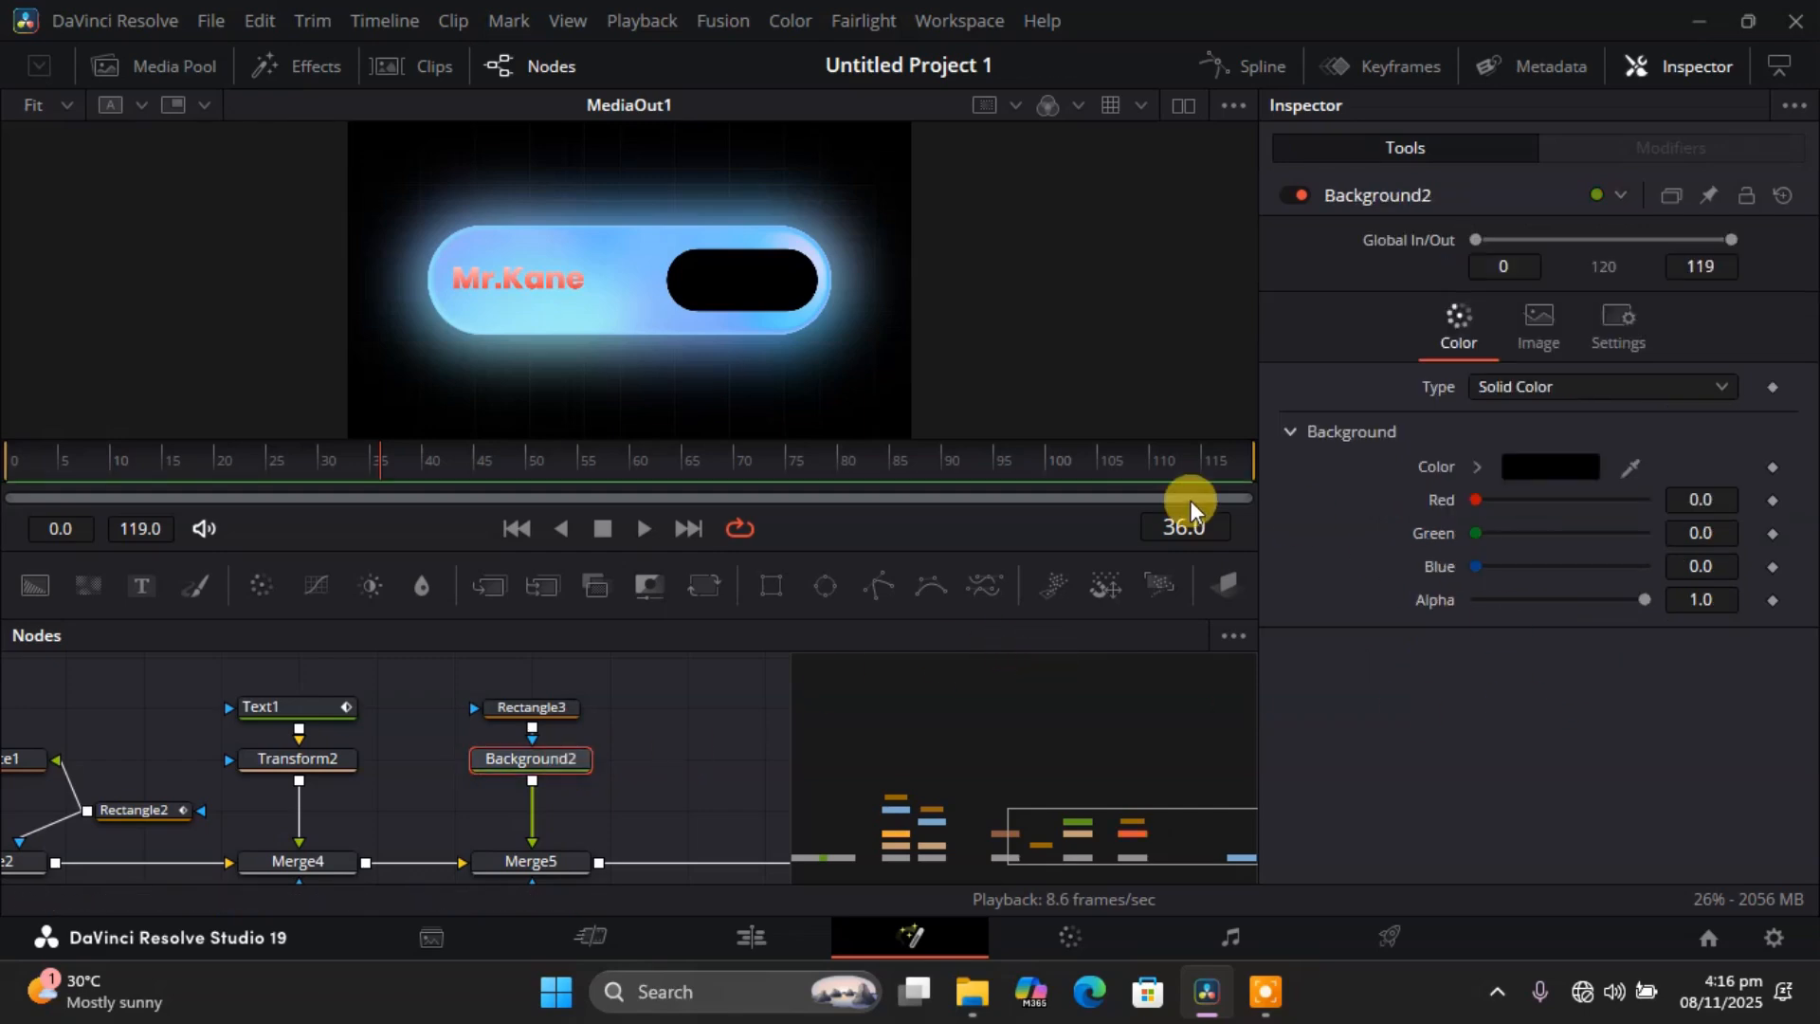
{"action": "left_click", "coordinate": [1559, 457]}
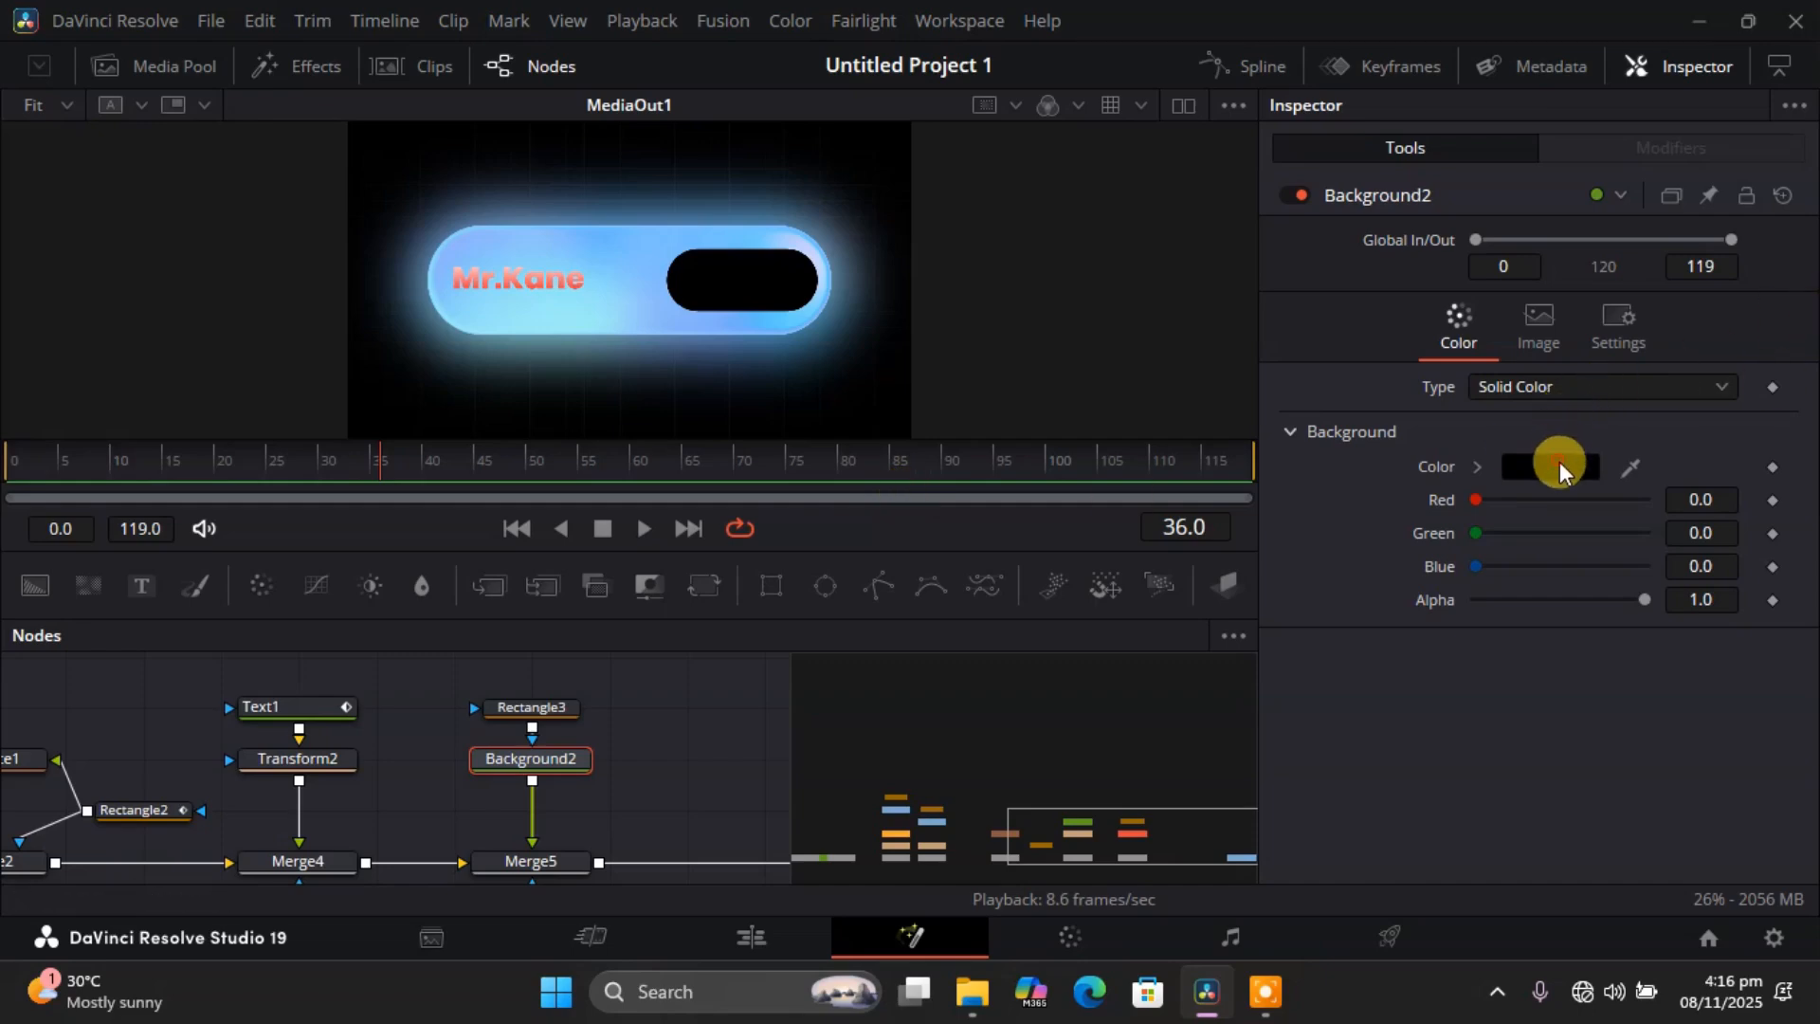
{"action": "left_click_drag", "start_coordinate": [853, 221], "coordinate": [1043, 255]}
{"action": "left_click", "coordinate": [959, 548]}
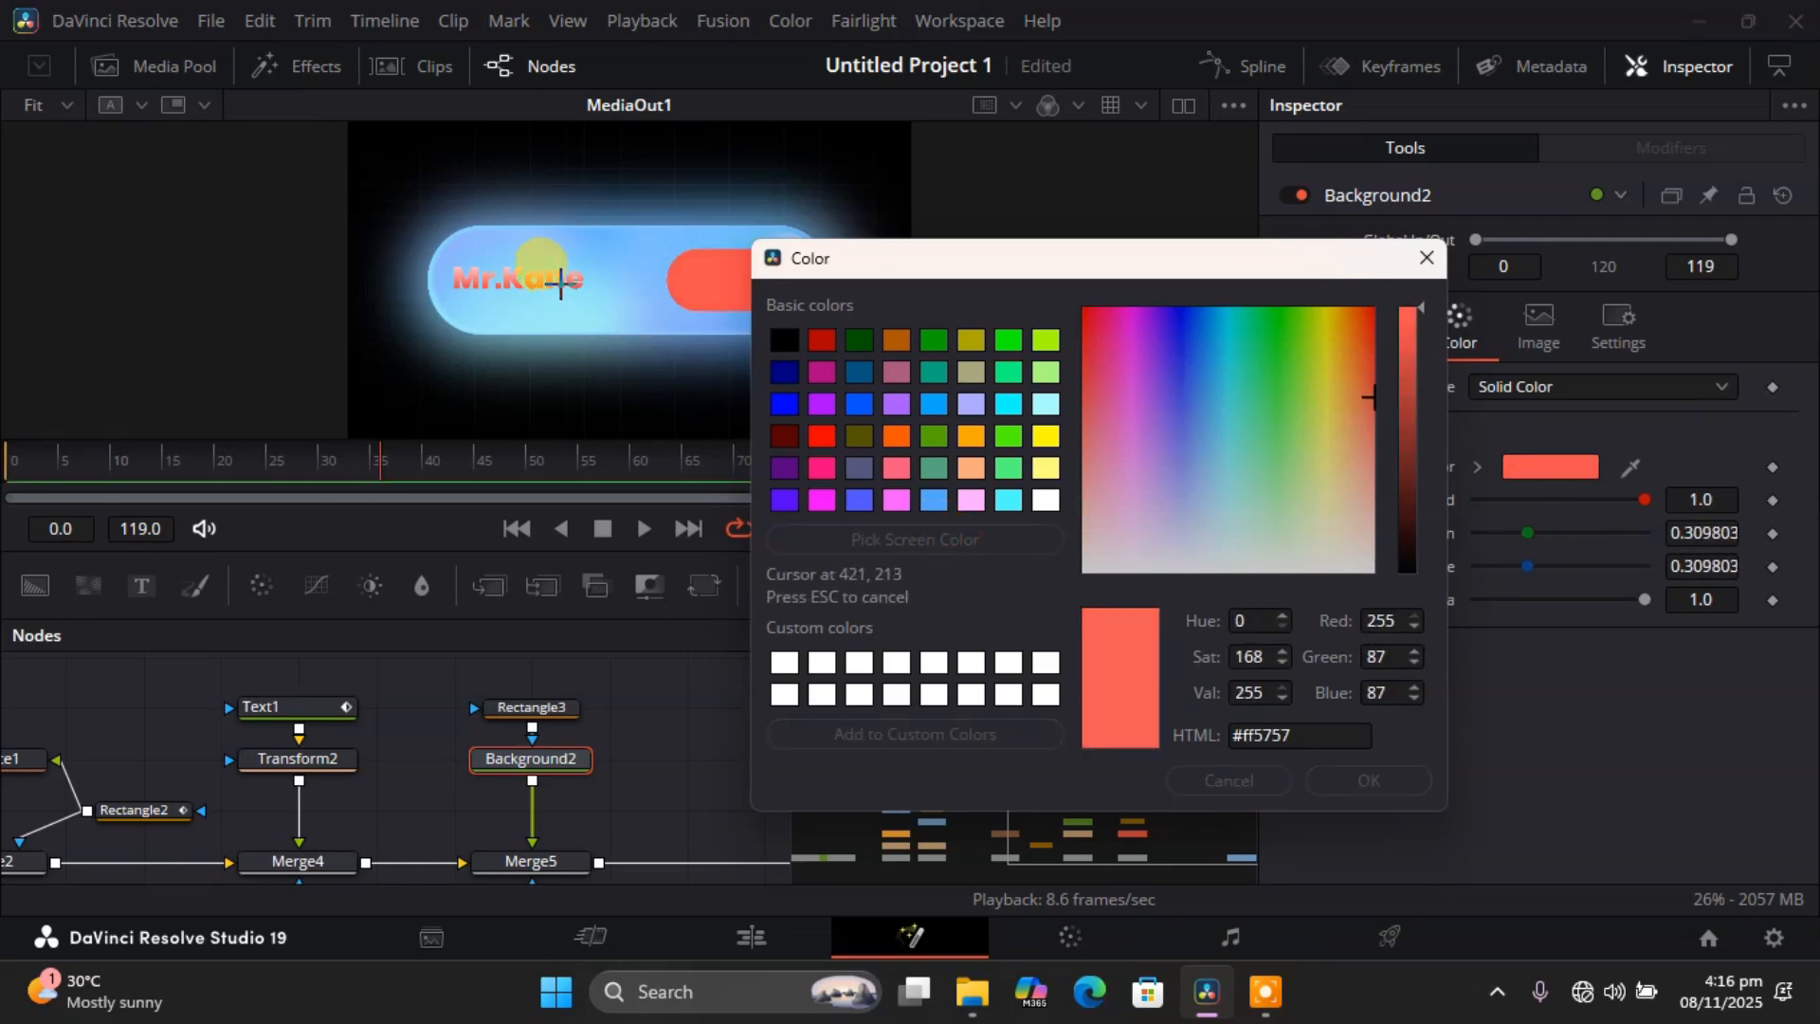
{"action": "left_click", "coordinate": [559, 281]}
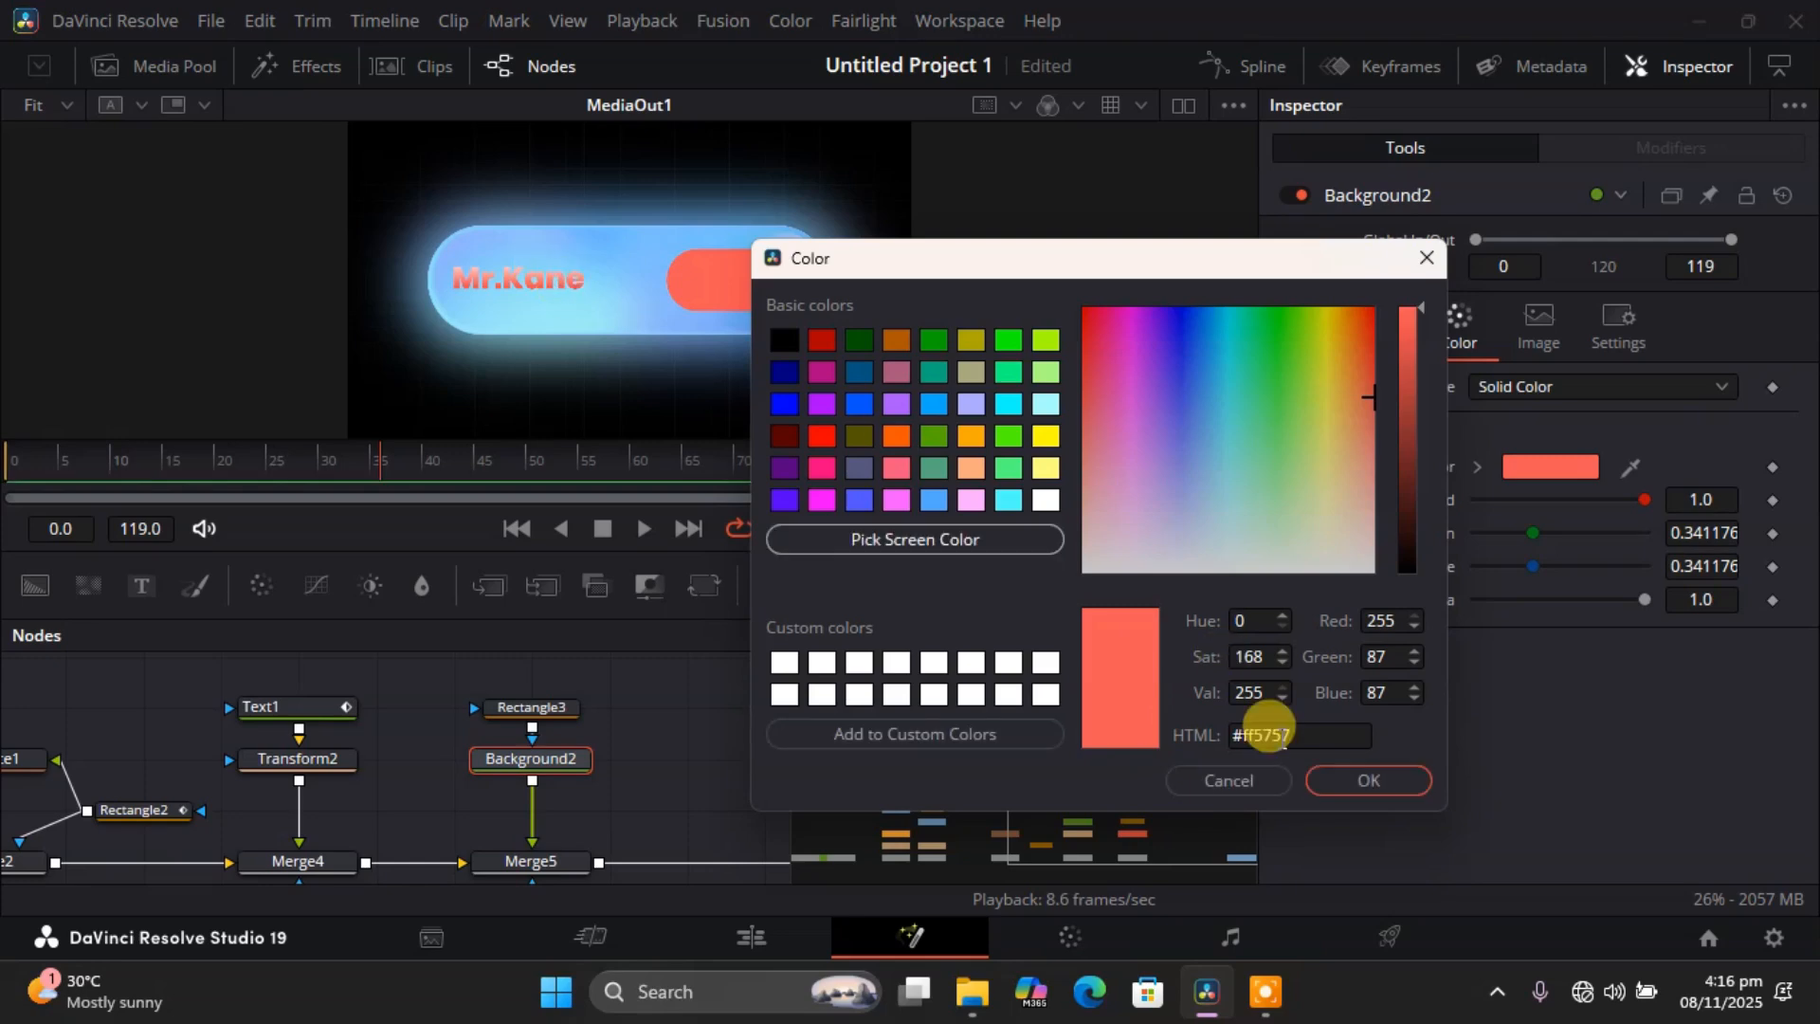
{"action": "left_click", "coordinate": [1369, 781]}
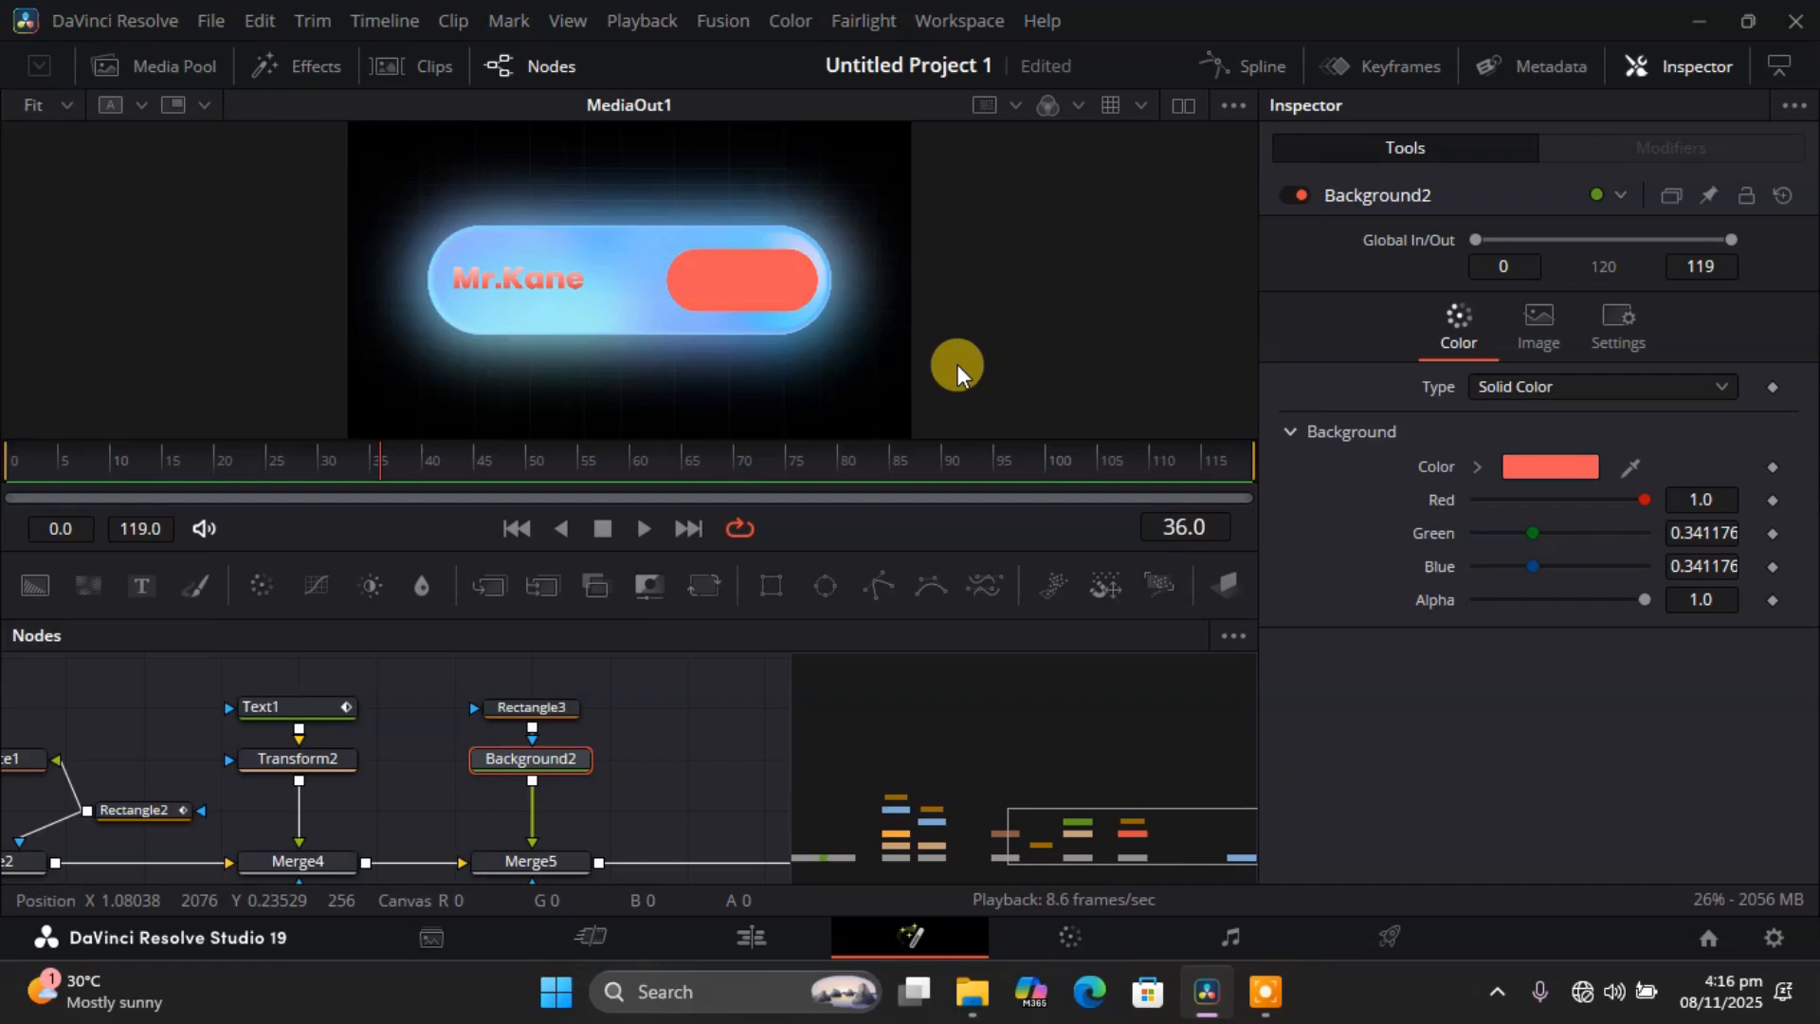
Reduce Rectangle3's height to about 0.181 and set its center X to 0.65.
{"action": "left_click", "coordinate": [561, 706]}
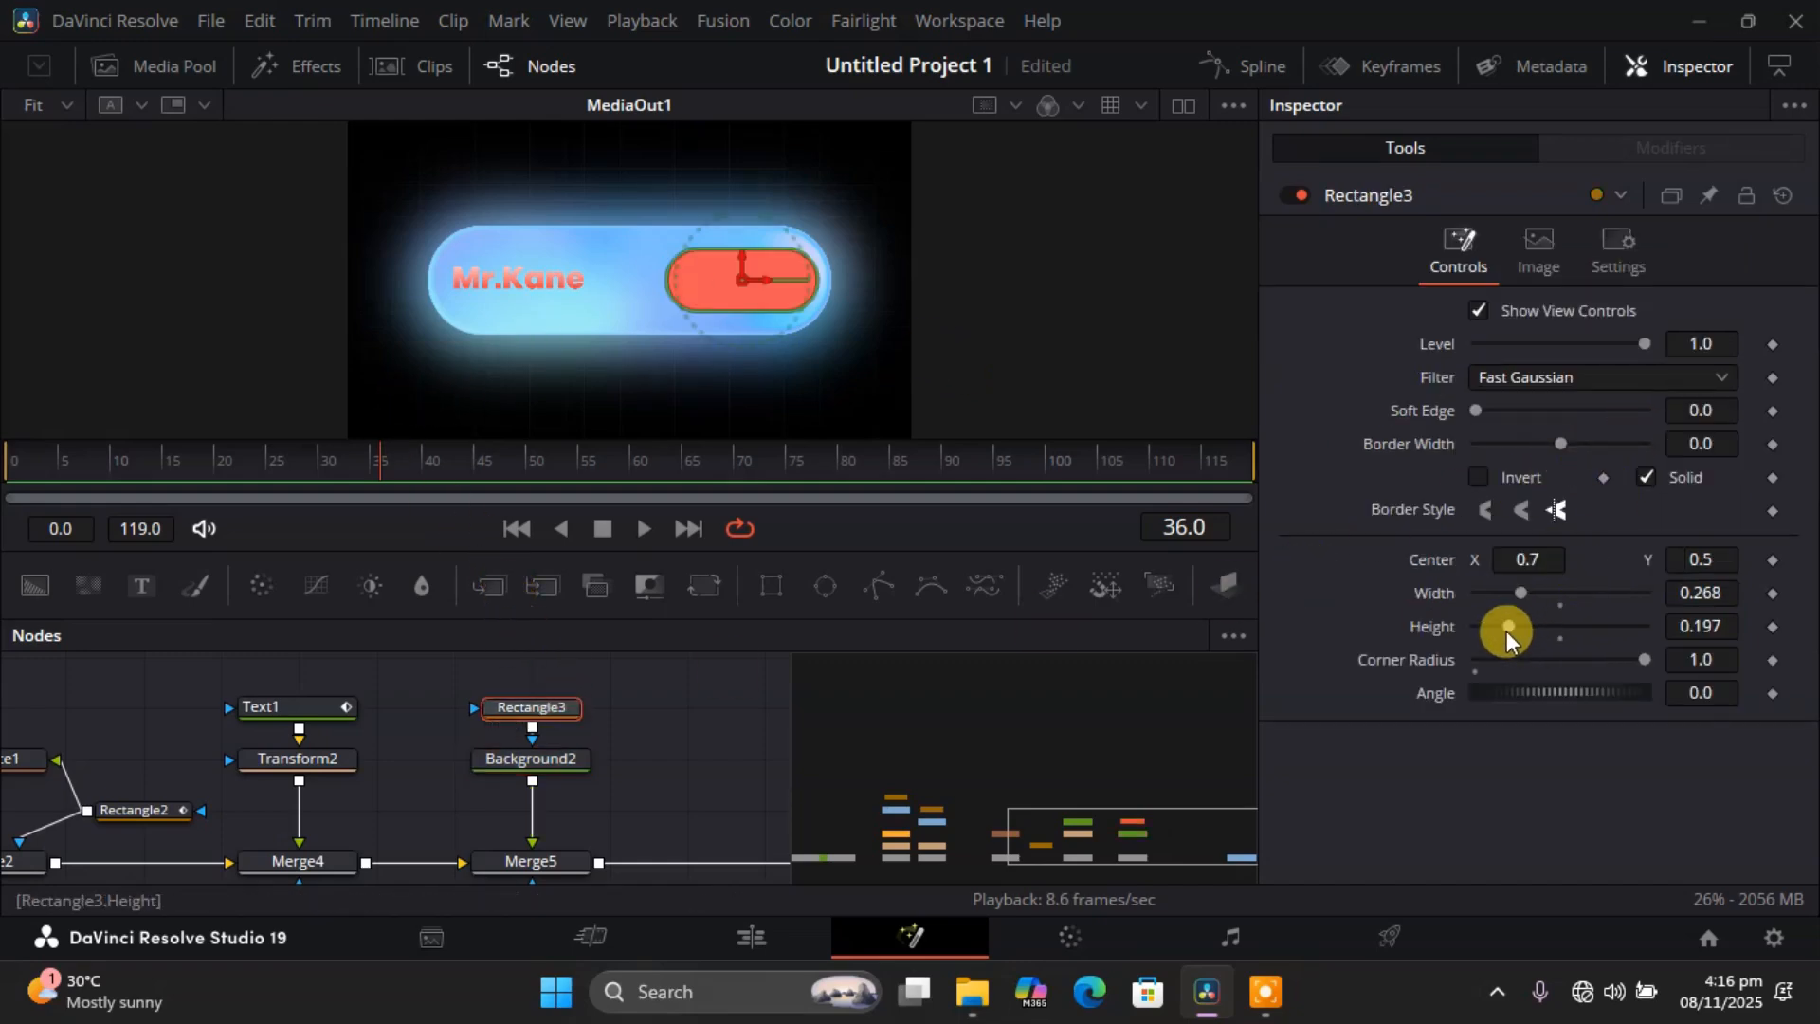
{"action": "left_click_drag", "start_coordinate": [1509, 628], "coordinate": [1505, 627]}
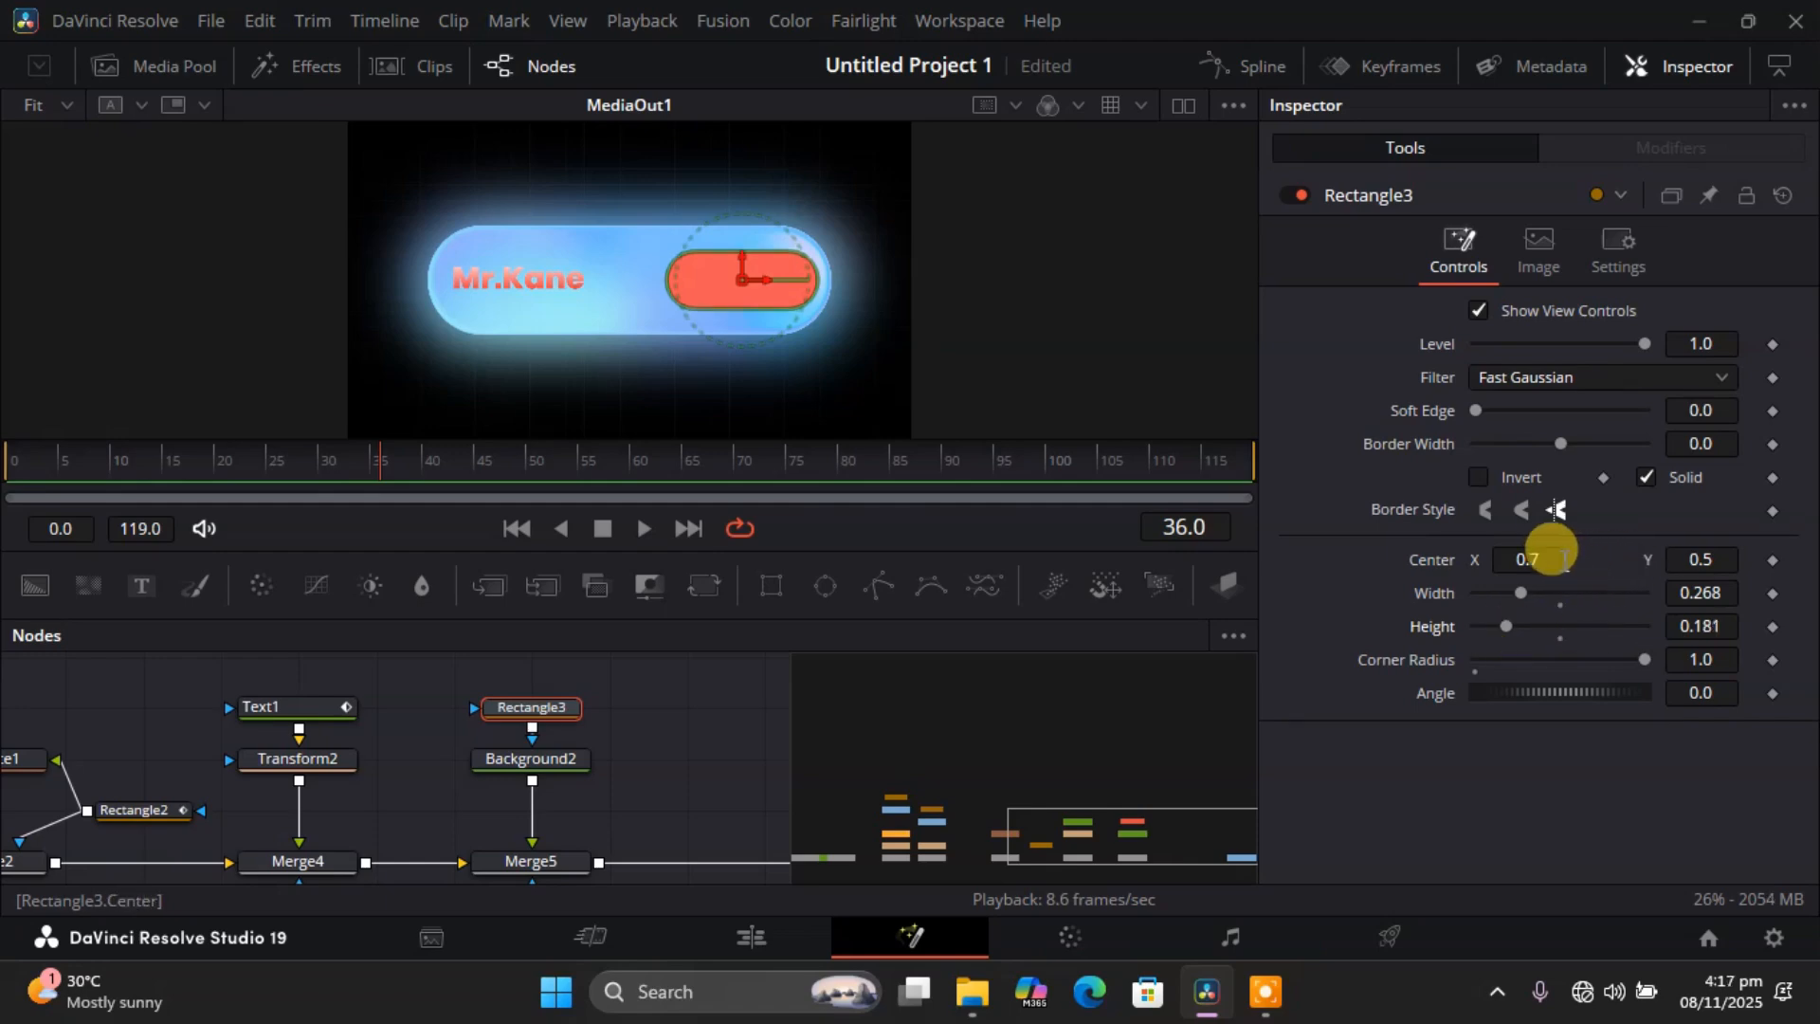
{"action": "left_click", "coordinate": [1536, 558]}
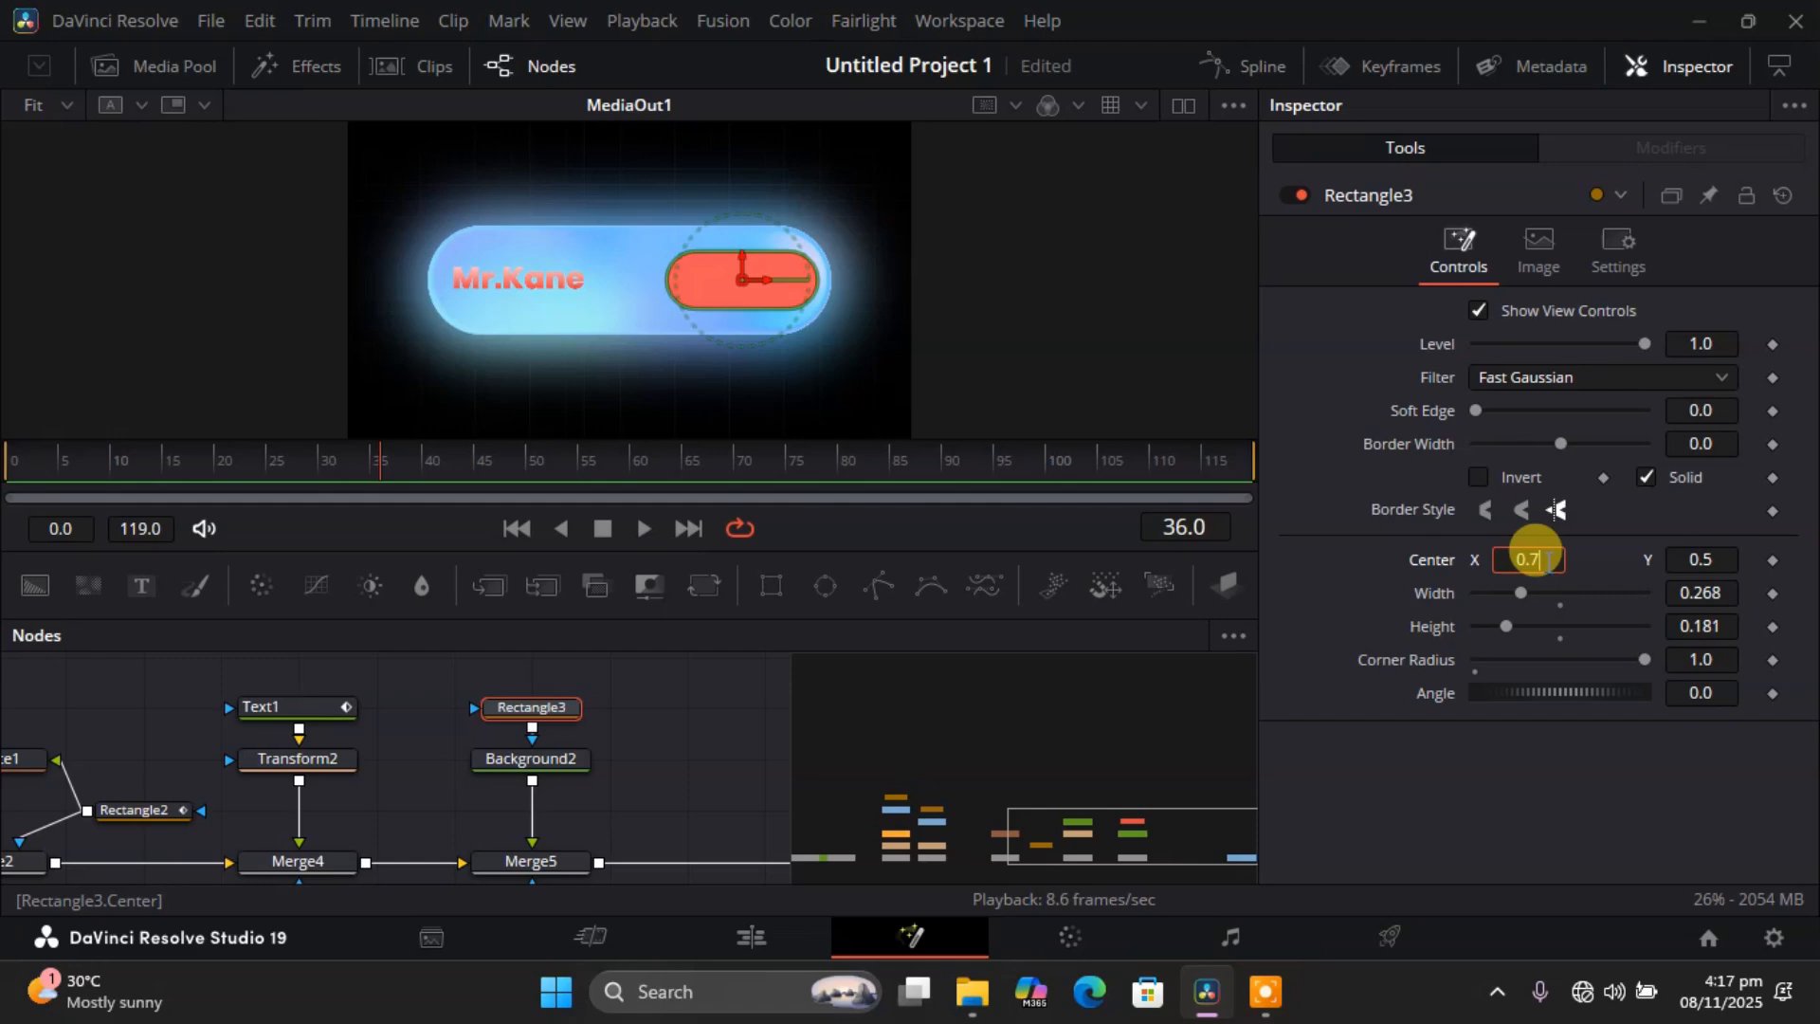
{"action": "key", "text": "BackSpace"}
{"action": "type", "text": "65"}
{"action": "key", "text": "Return"}
{"action": "left_click", "coordinate": [1674, 559]}
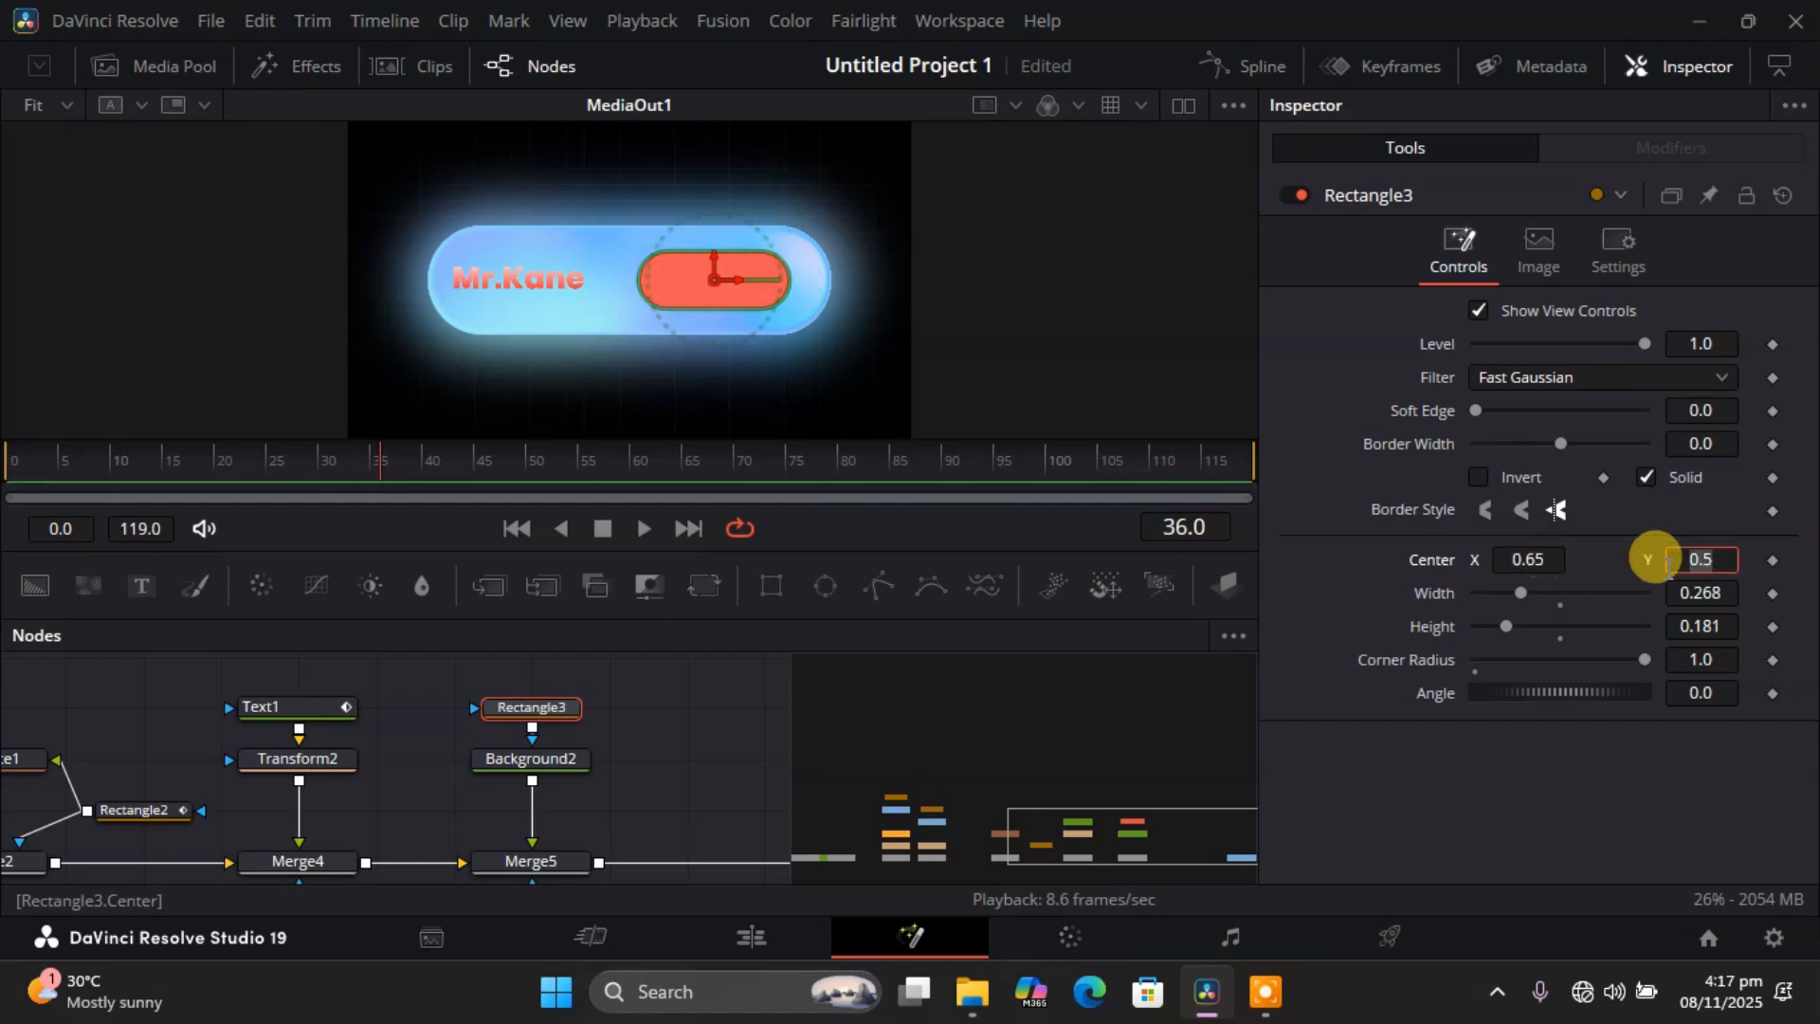
Lower Background2's alpha to about 0.583 to make the small pill semi-transparent.
{"action": "left_click", "coordinate": [674, 758]}
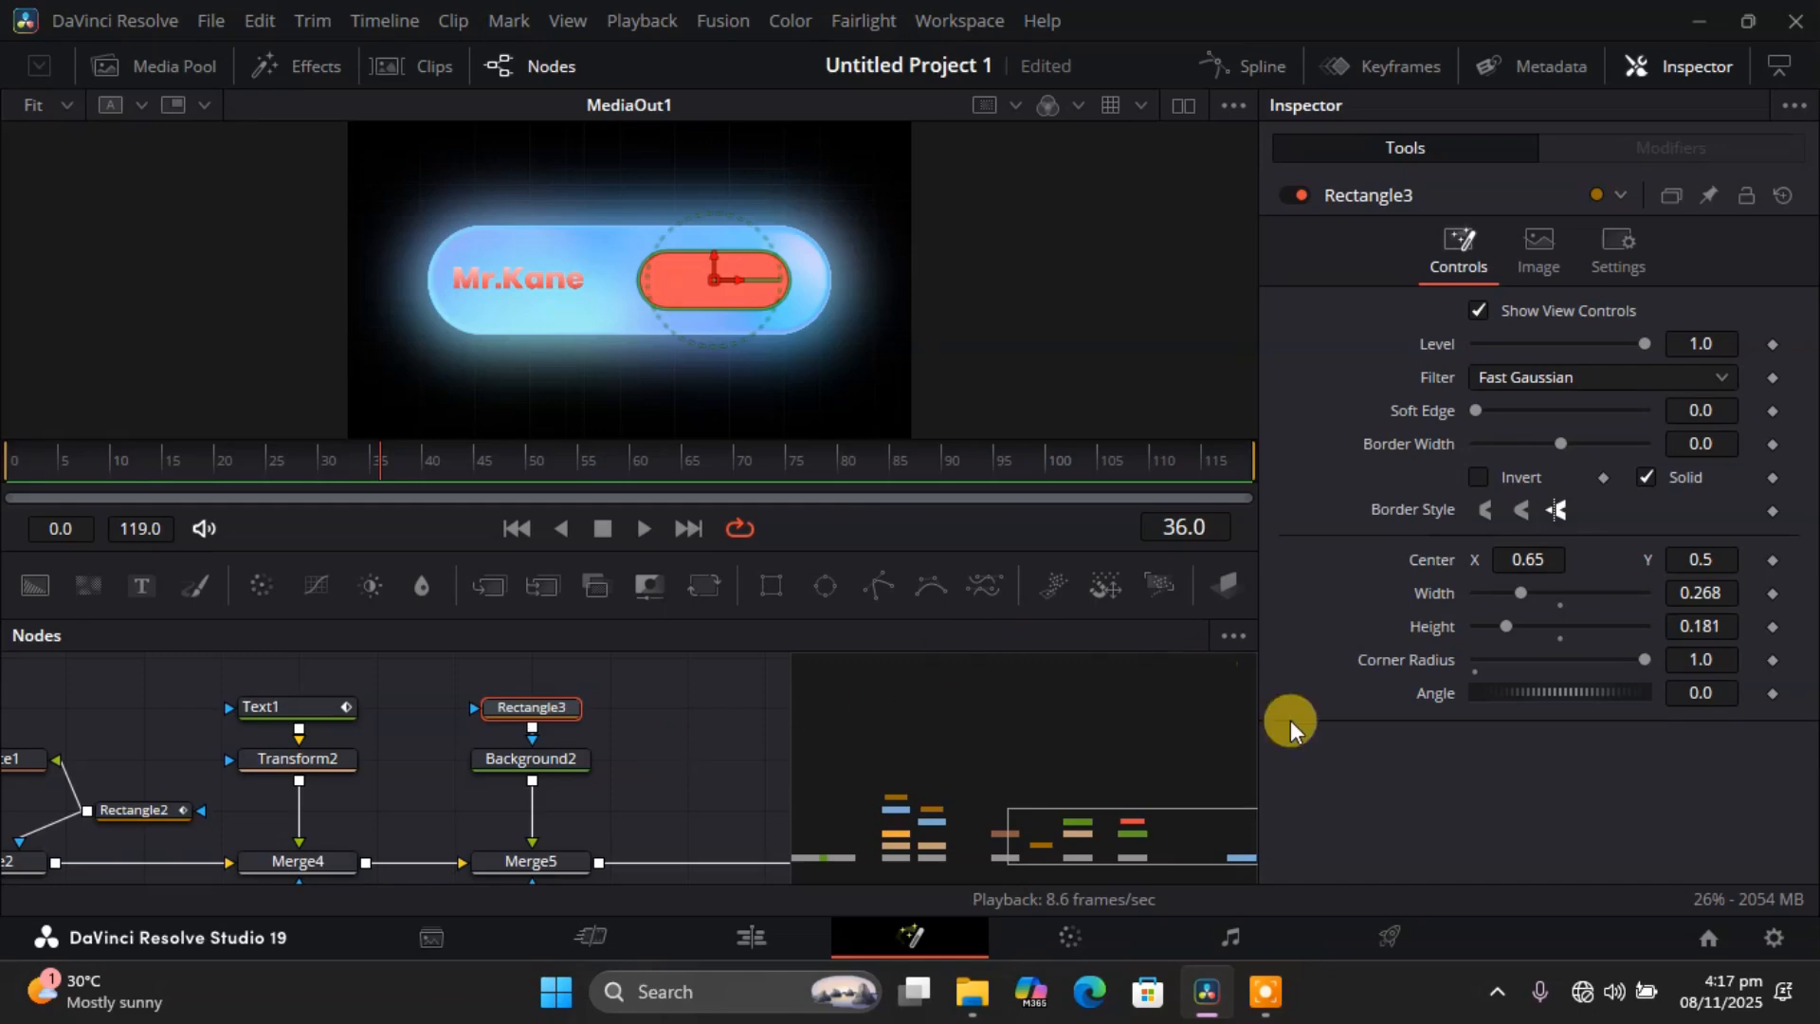
{"action": "left_click", "coordinate": [553, 759]}
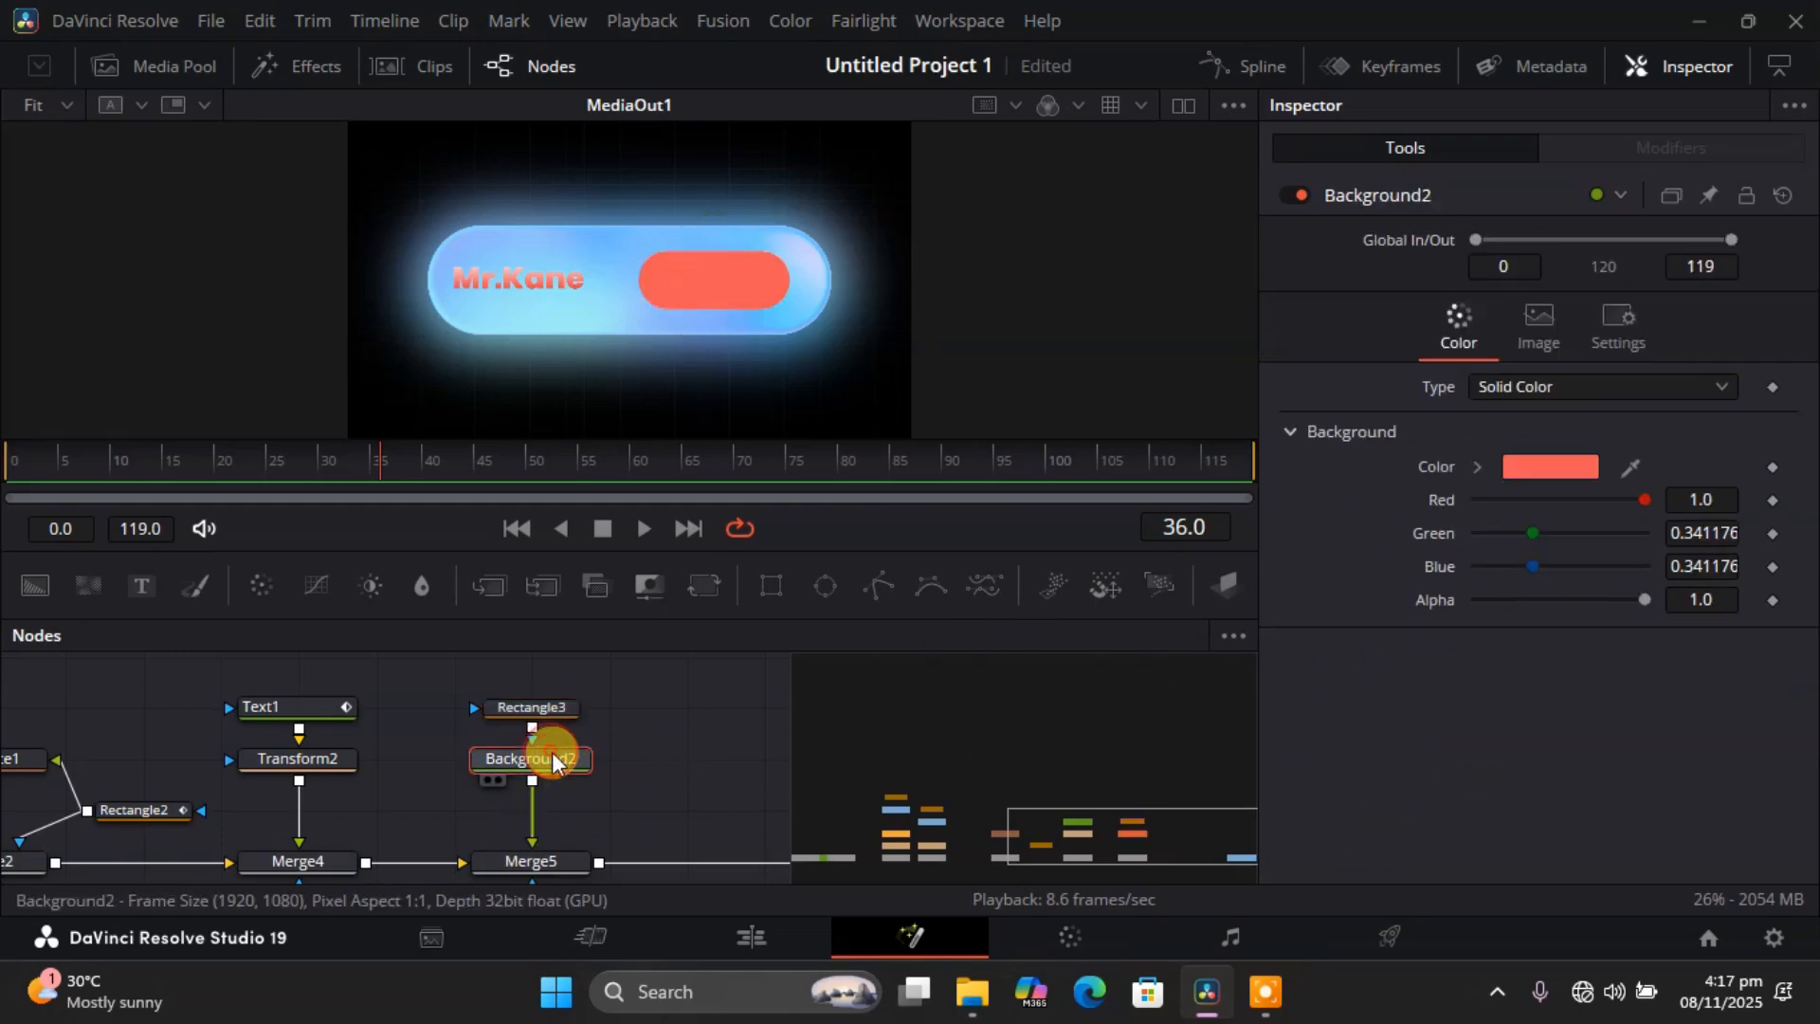
{"action": "left_click_drag", "start_coordinate": [1645, 600], "coordinate": [1579, 611]}
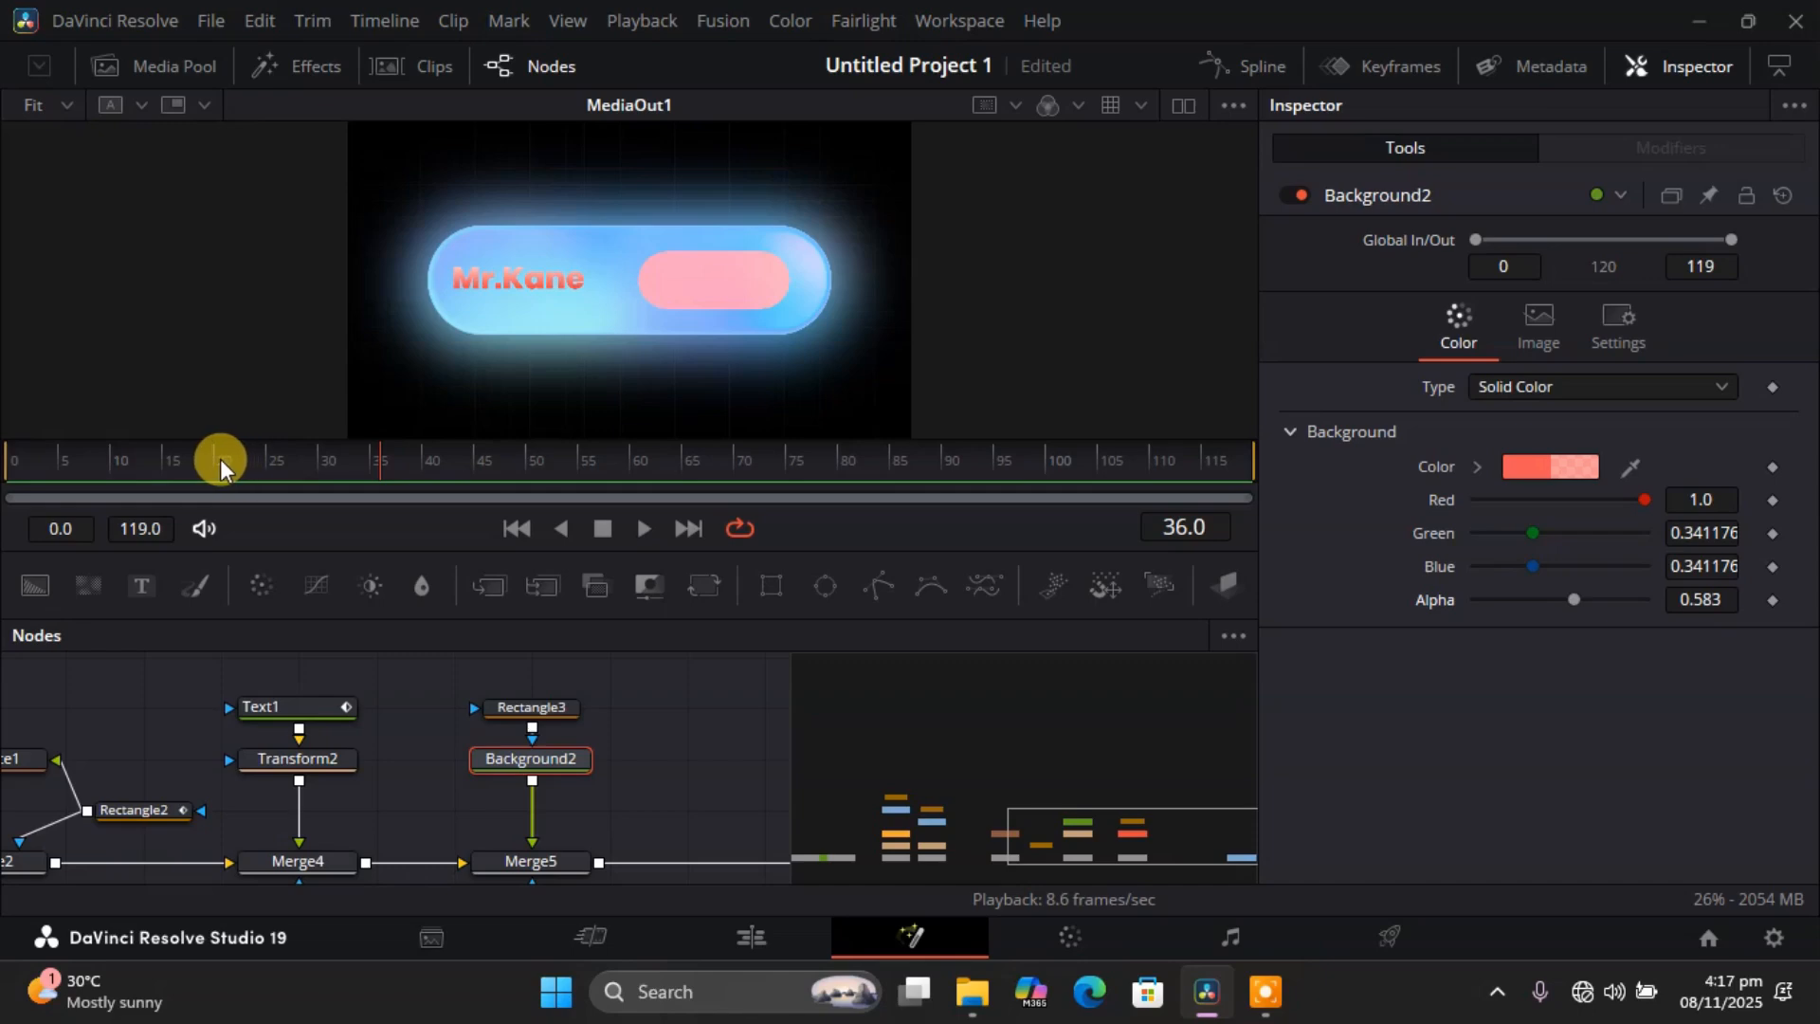
Start keyframing Rectangle3's width at frame 5.
{"action": "left_click", "coordinate": [128, 470]}
{"action": "left_click_drag", "start_coordinate": [128, 469], "coordinate": [65, 471]}
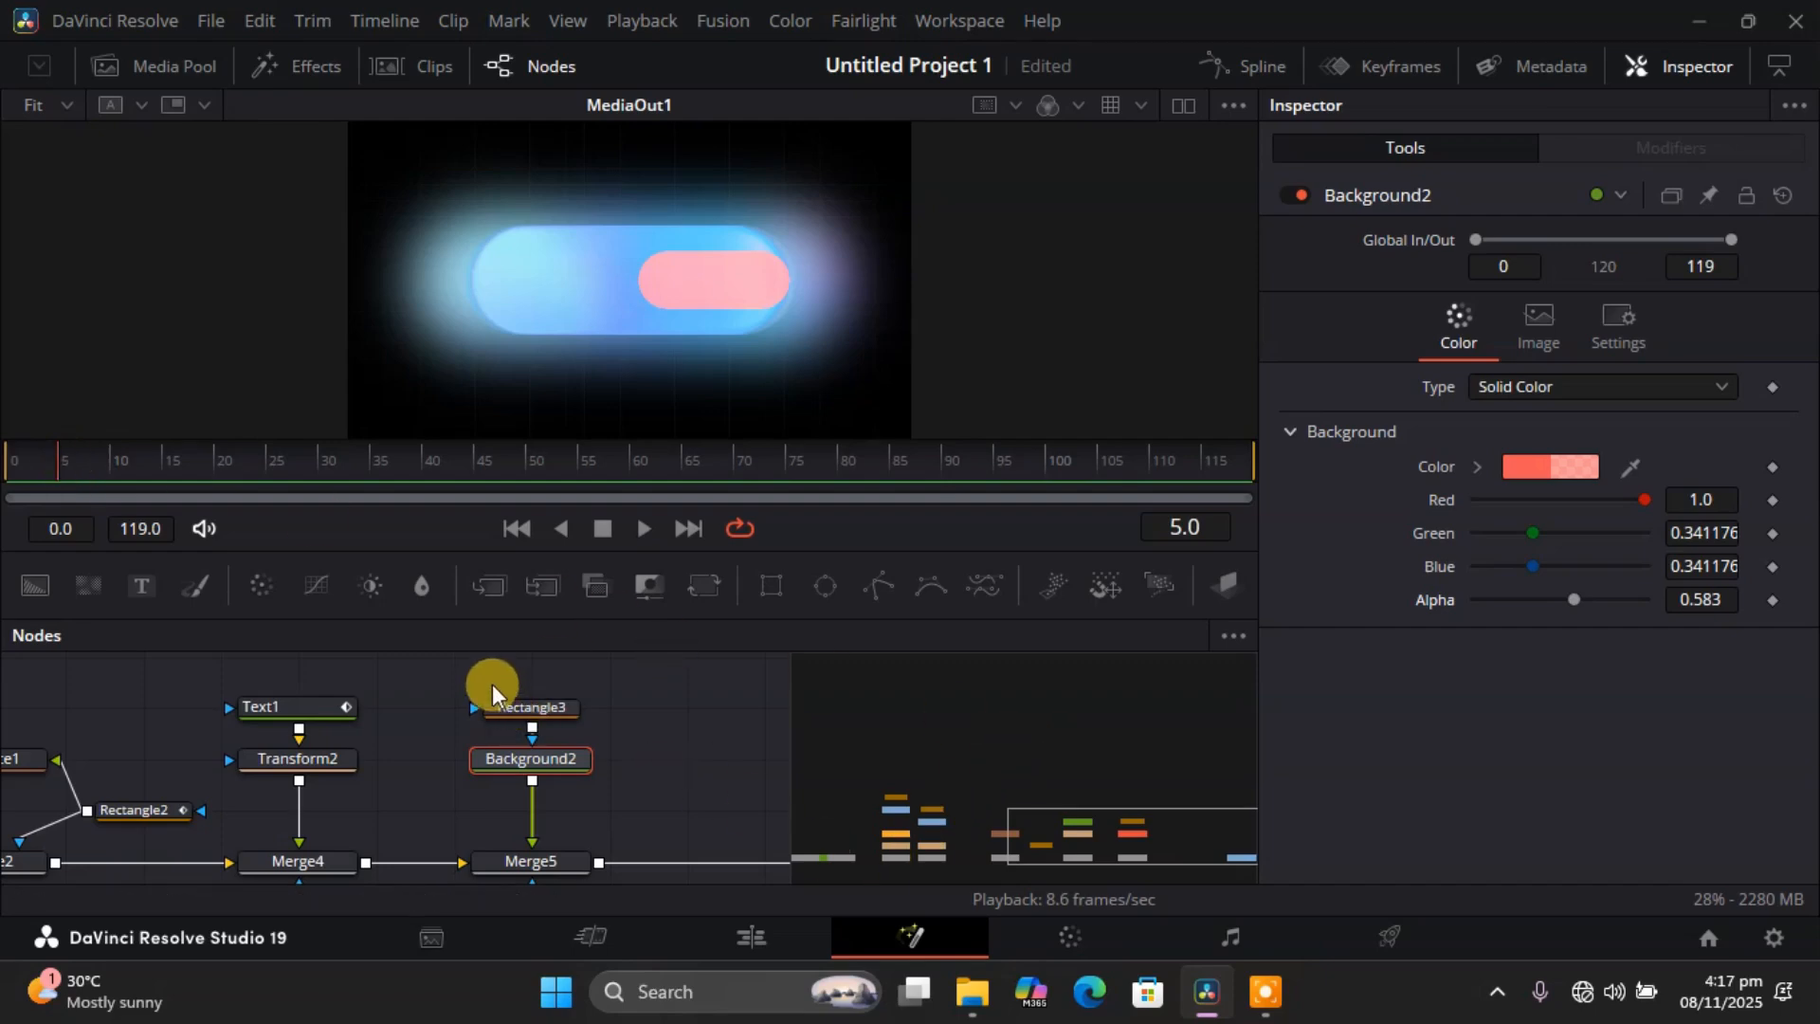
{"action": "left_click", "coordinate": [523, 710]}
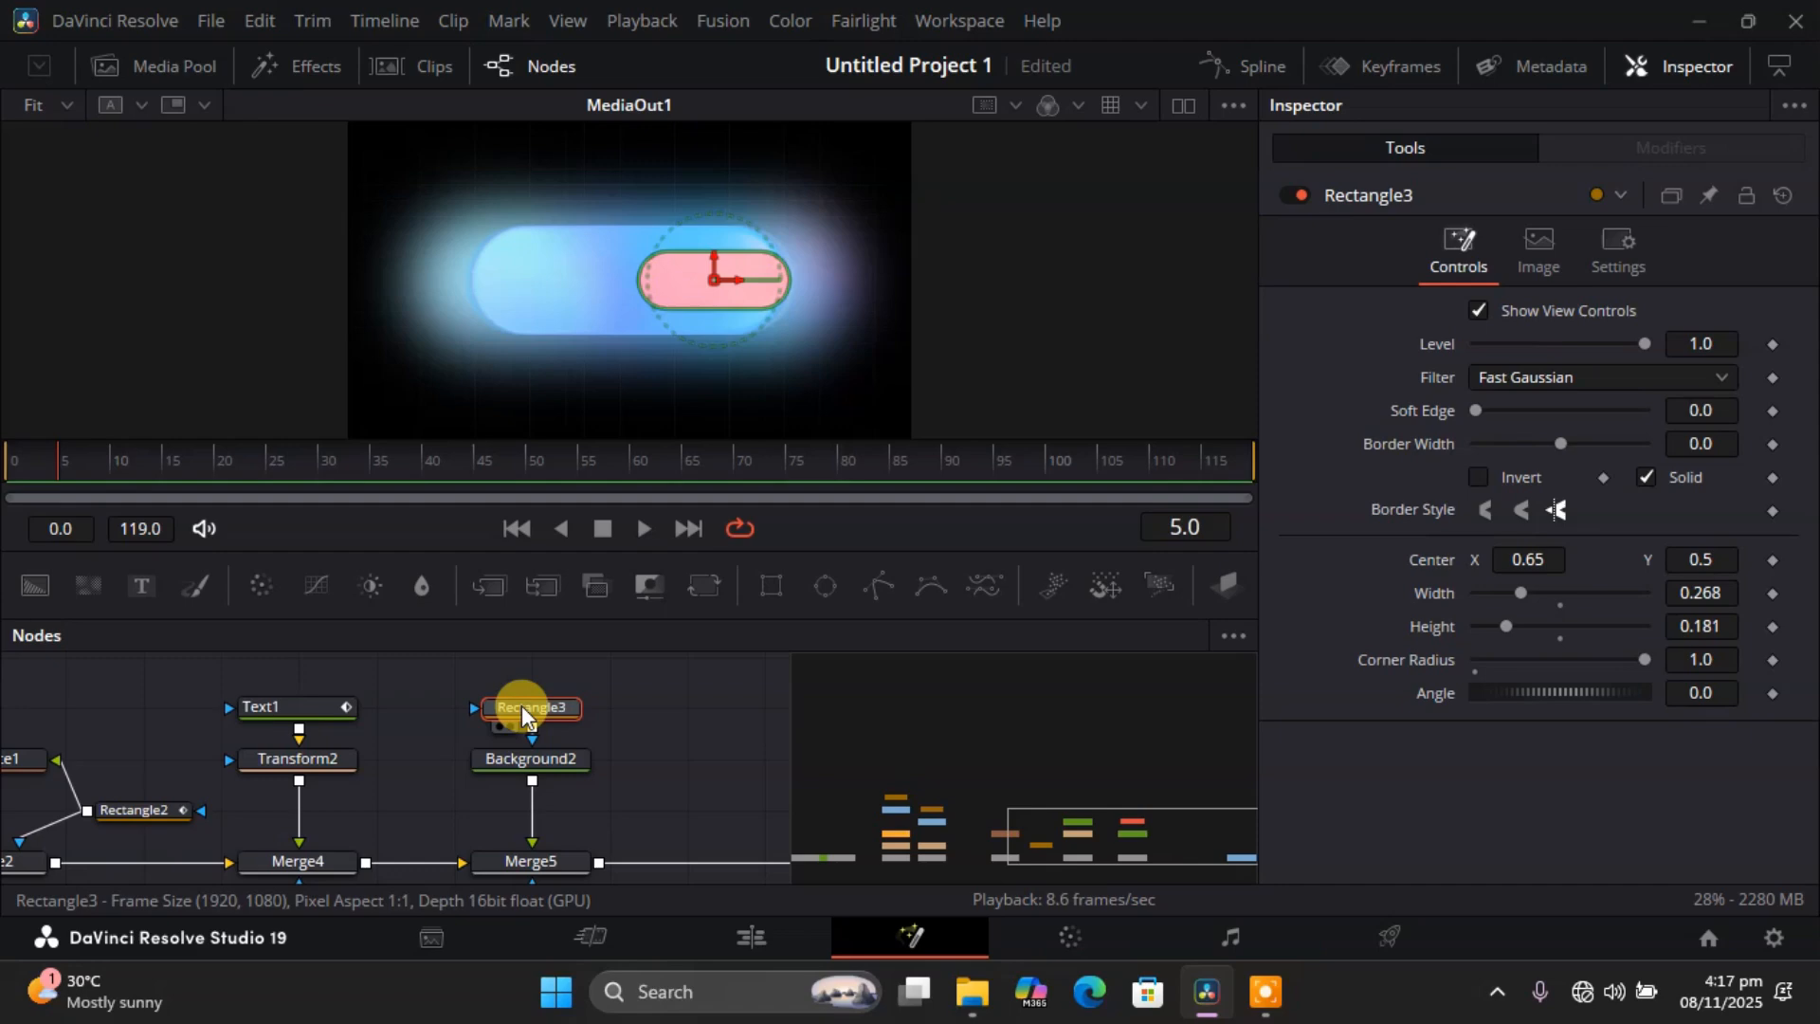
{"action": "right_click", "coordinate": [1430, 584]}
{"action": "left_click", "coordinate": [1509, 605]}
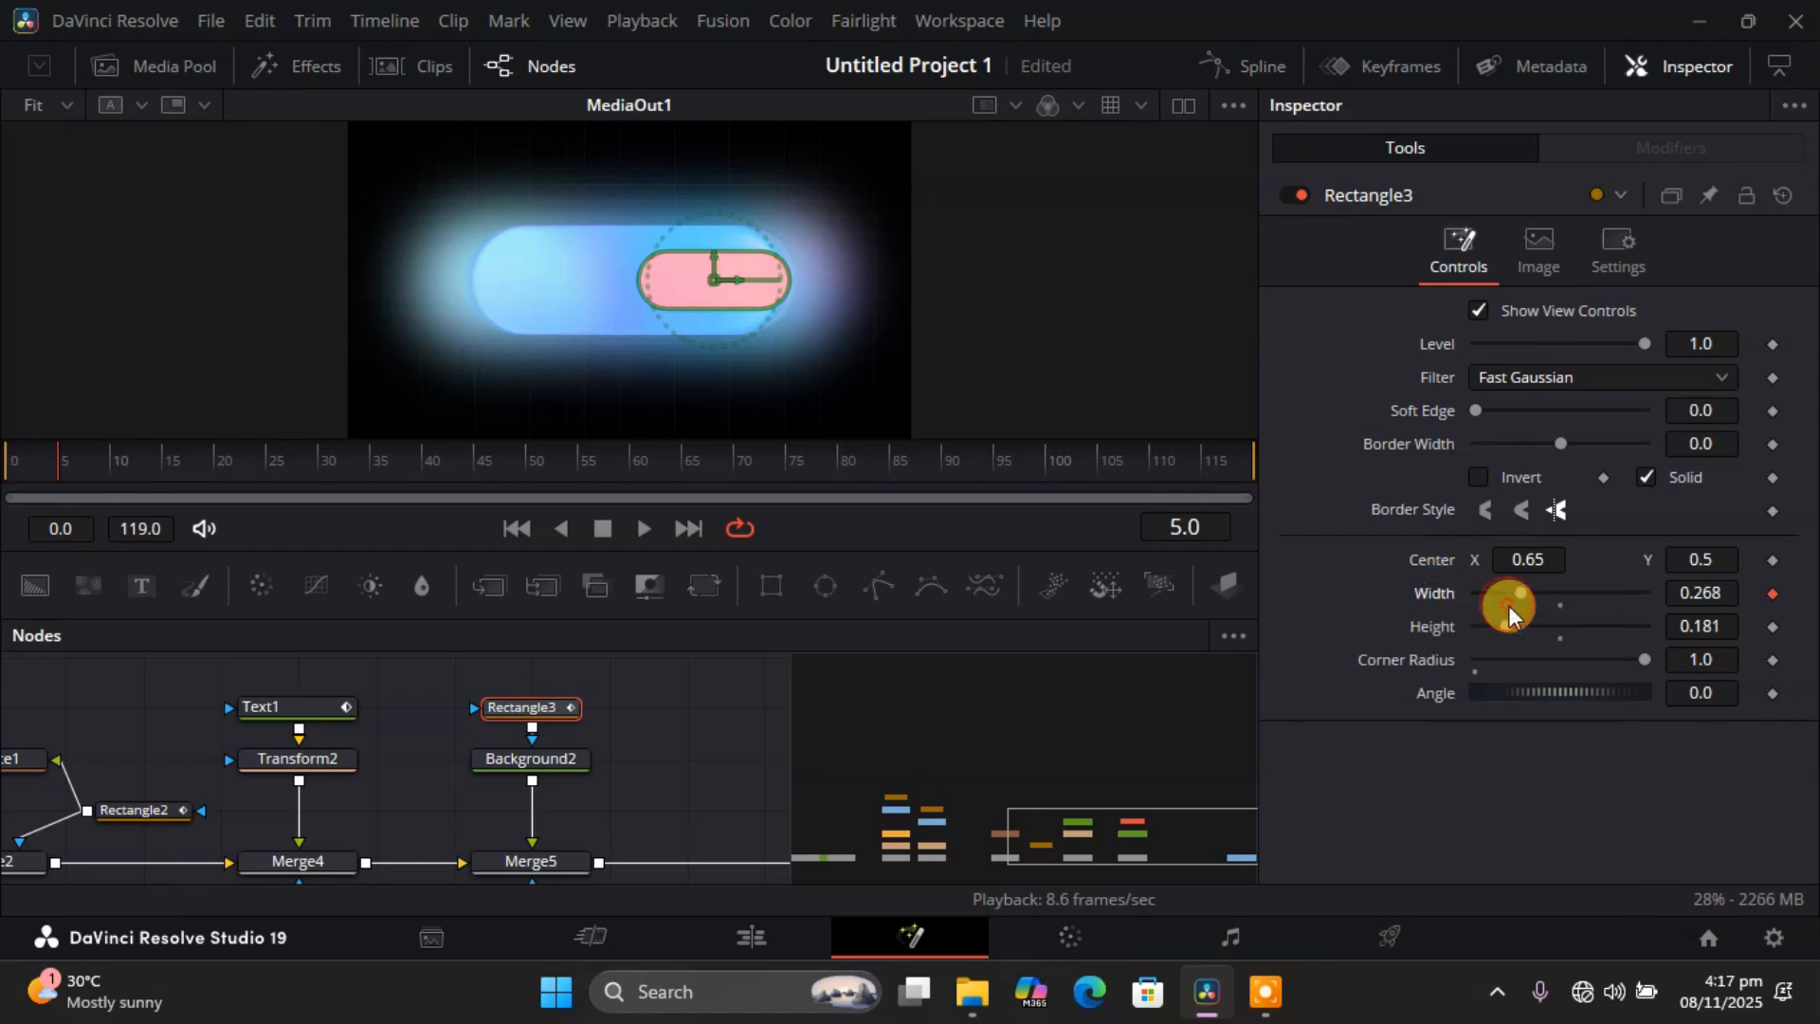
{"action": "left_click_drag", "start_coordinate": [1504, 628], "coordinate": [1468, 628]}
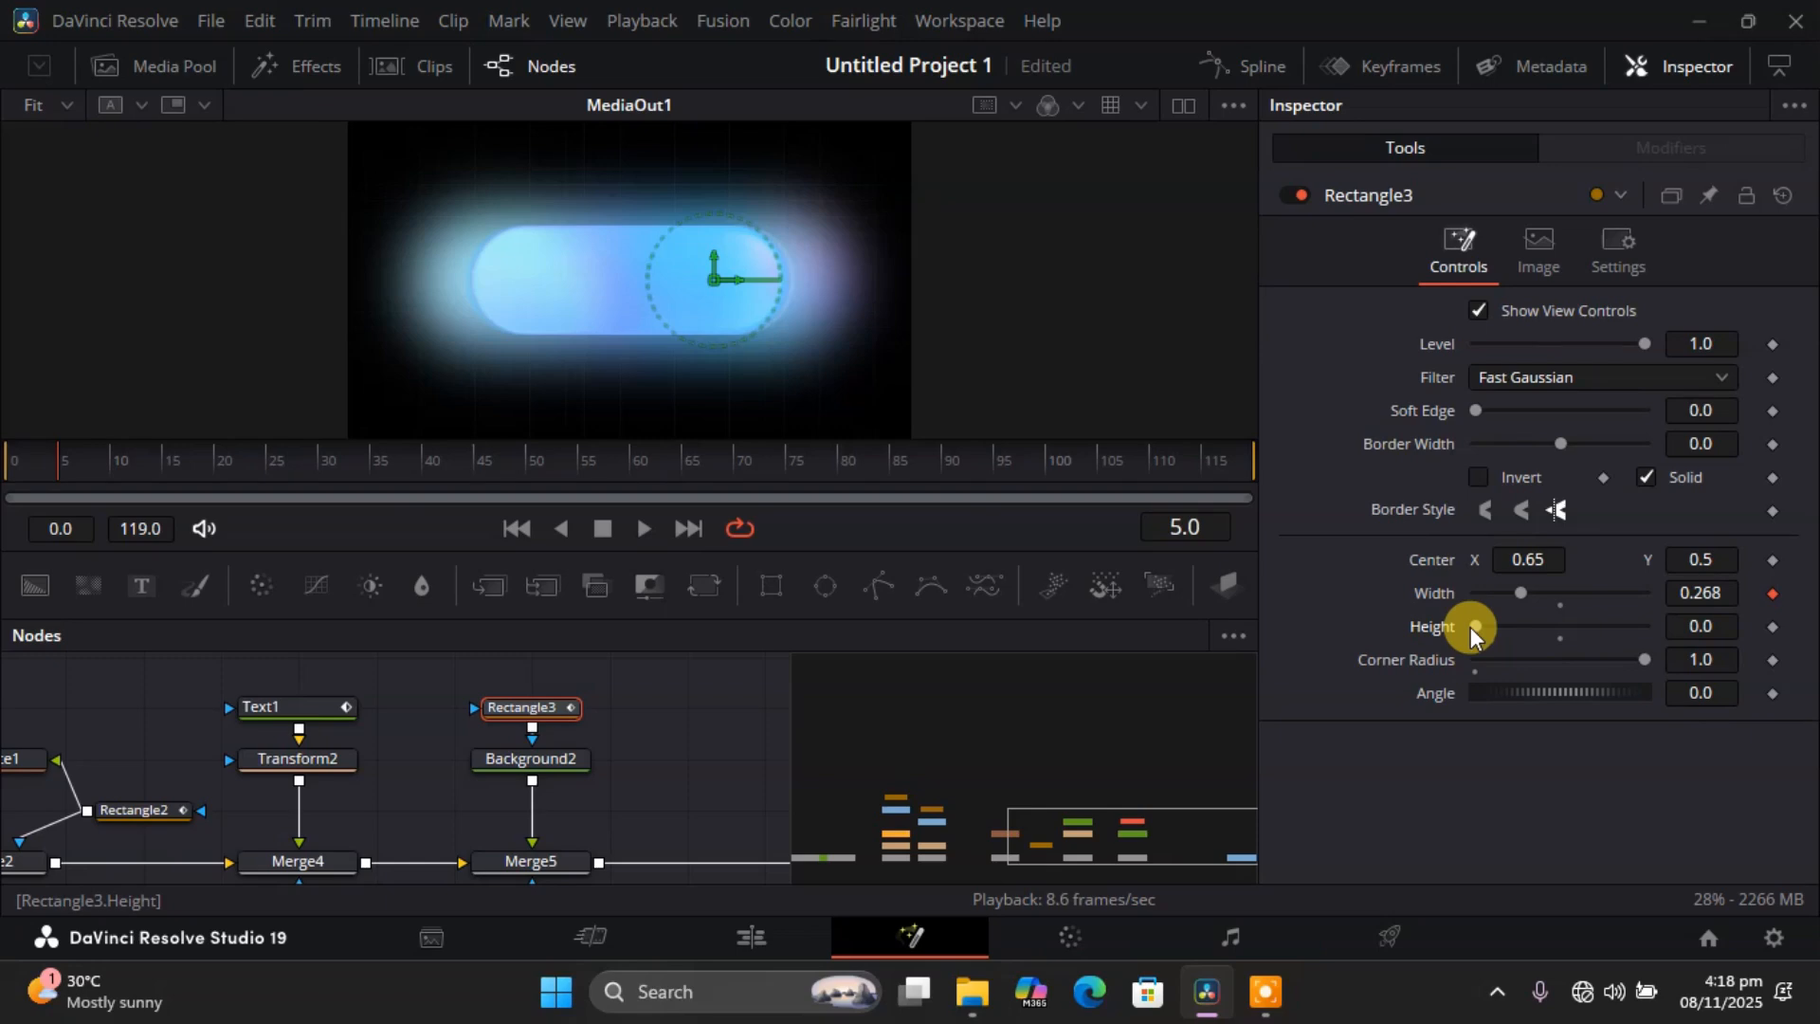
{"action": "key", "text": "ctrl+z"}
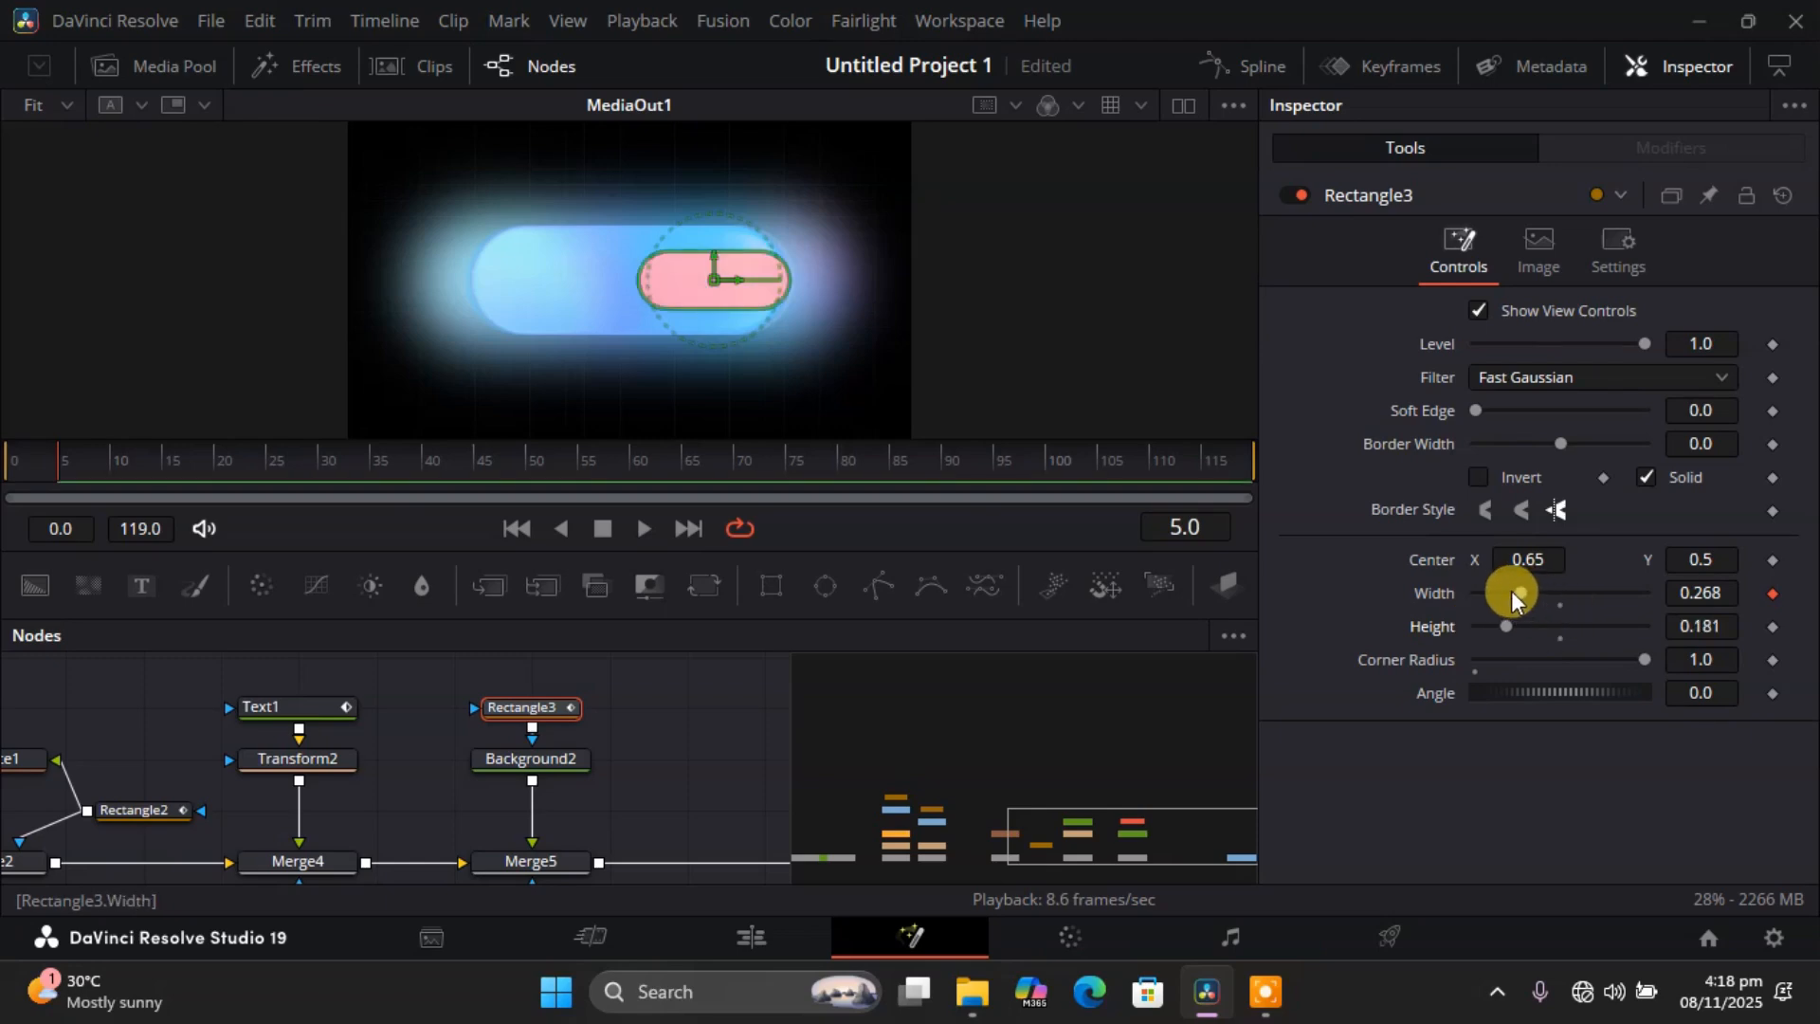
{"action": "left_click_drag", "start_coordinate": [1520, 591], "coordinate": [1459, 592]}
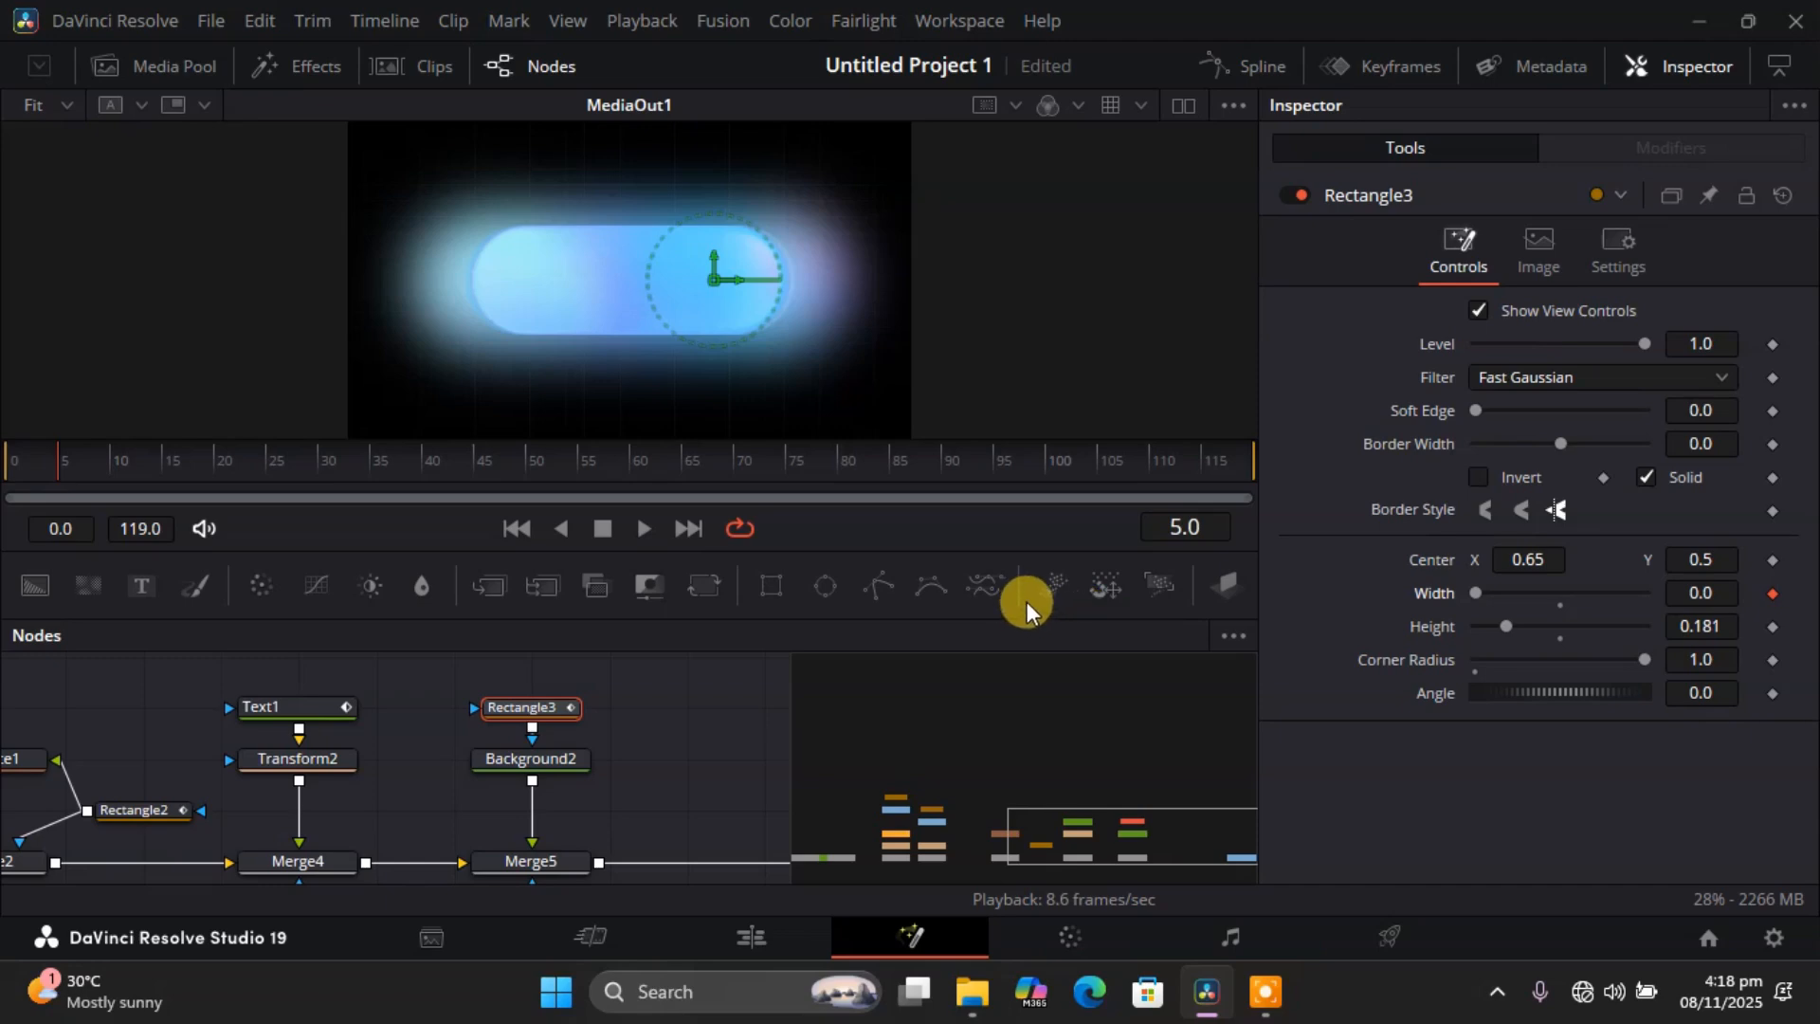
{"action": "key", "text": "ctrl+z"}
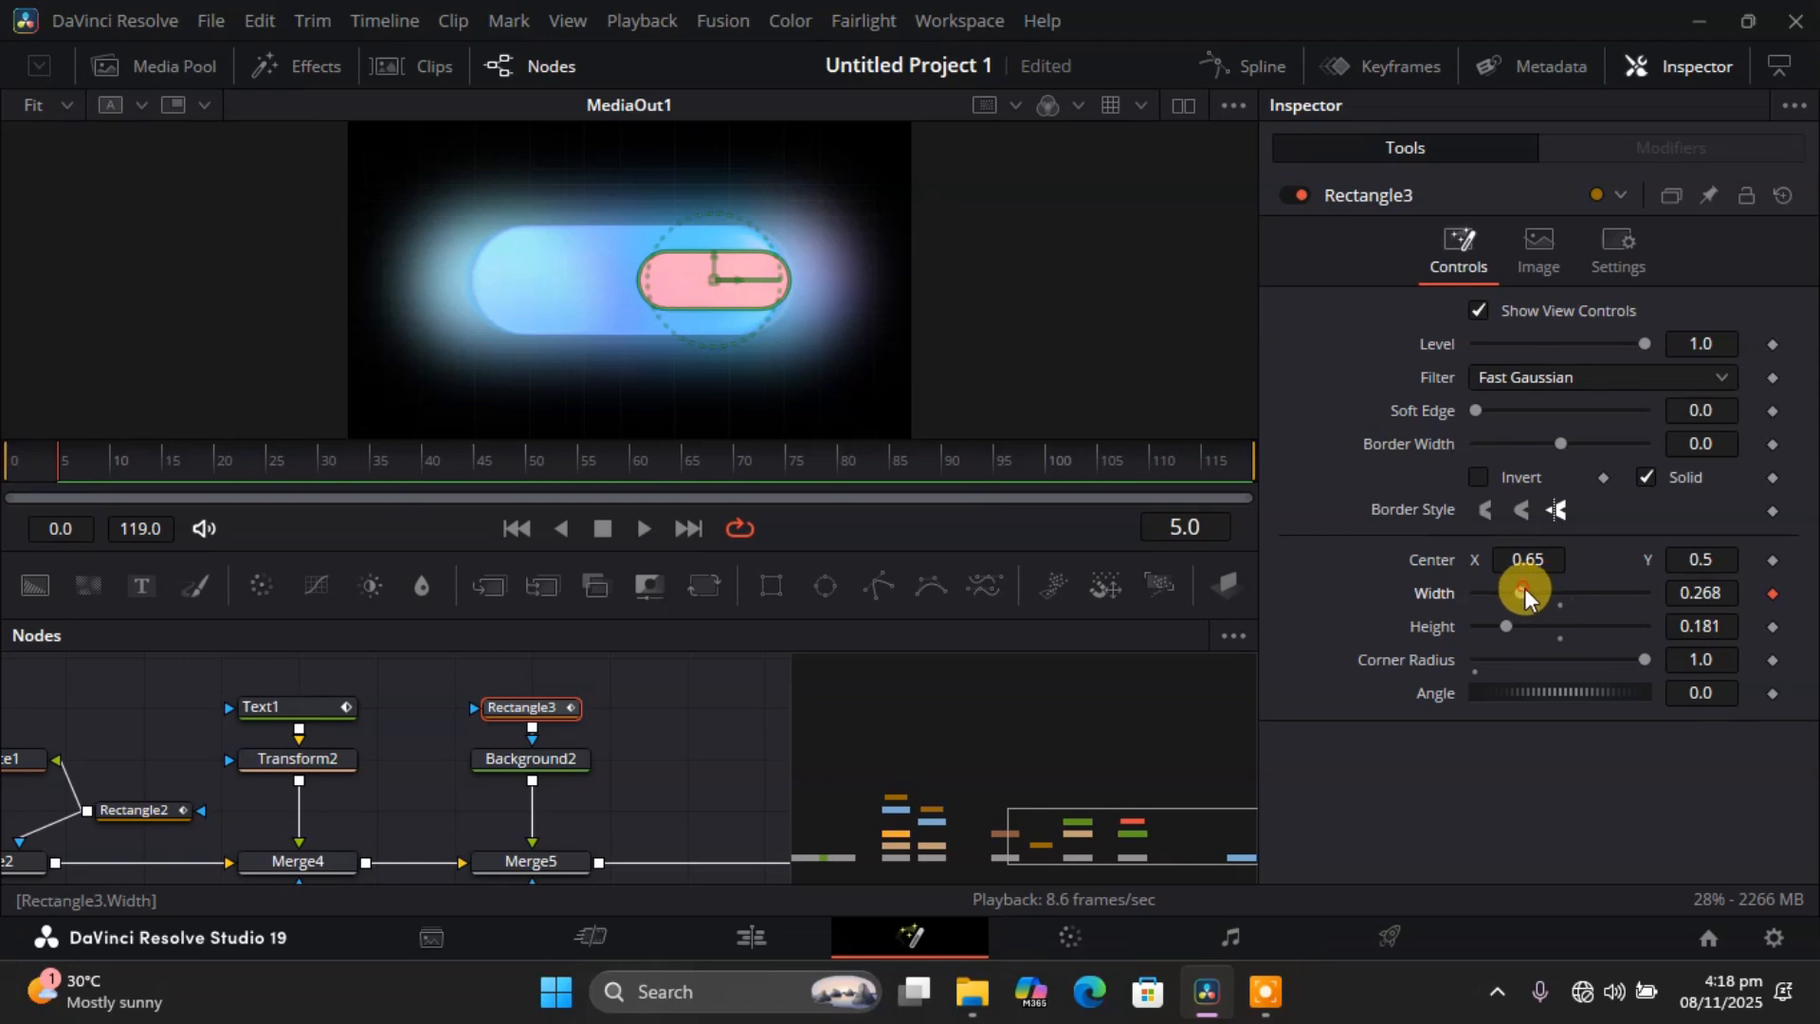
Keyframe Rectangle3's width at 0.0 on frame 5 and about 0.323 on frame 13.
{"action": "left_click_drag", "start_coordinate": [1525, 587], "coordinate": [1392, 589]}
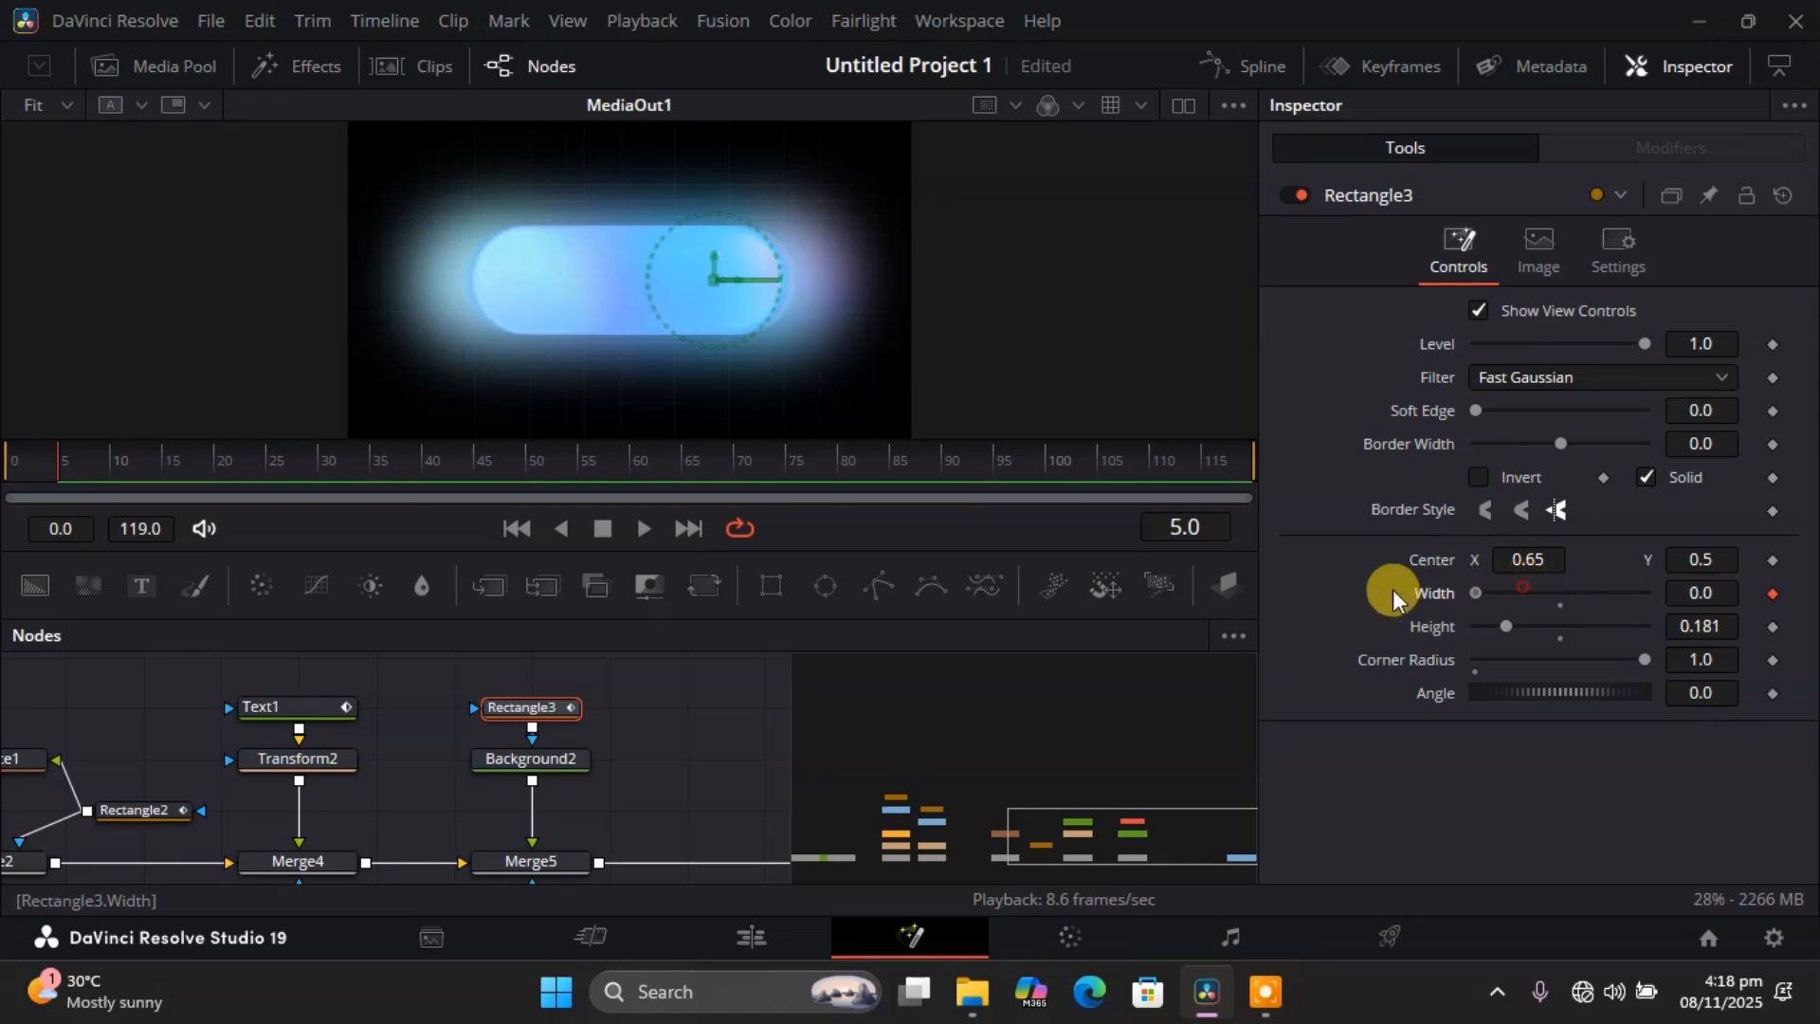
{"action": "left_click", "coordinate": [639, 528]}
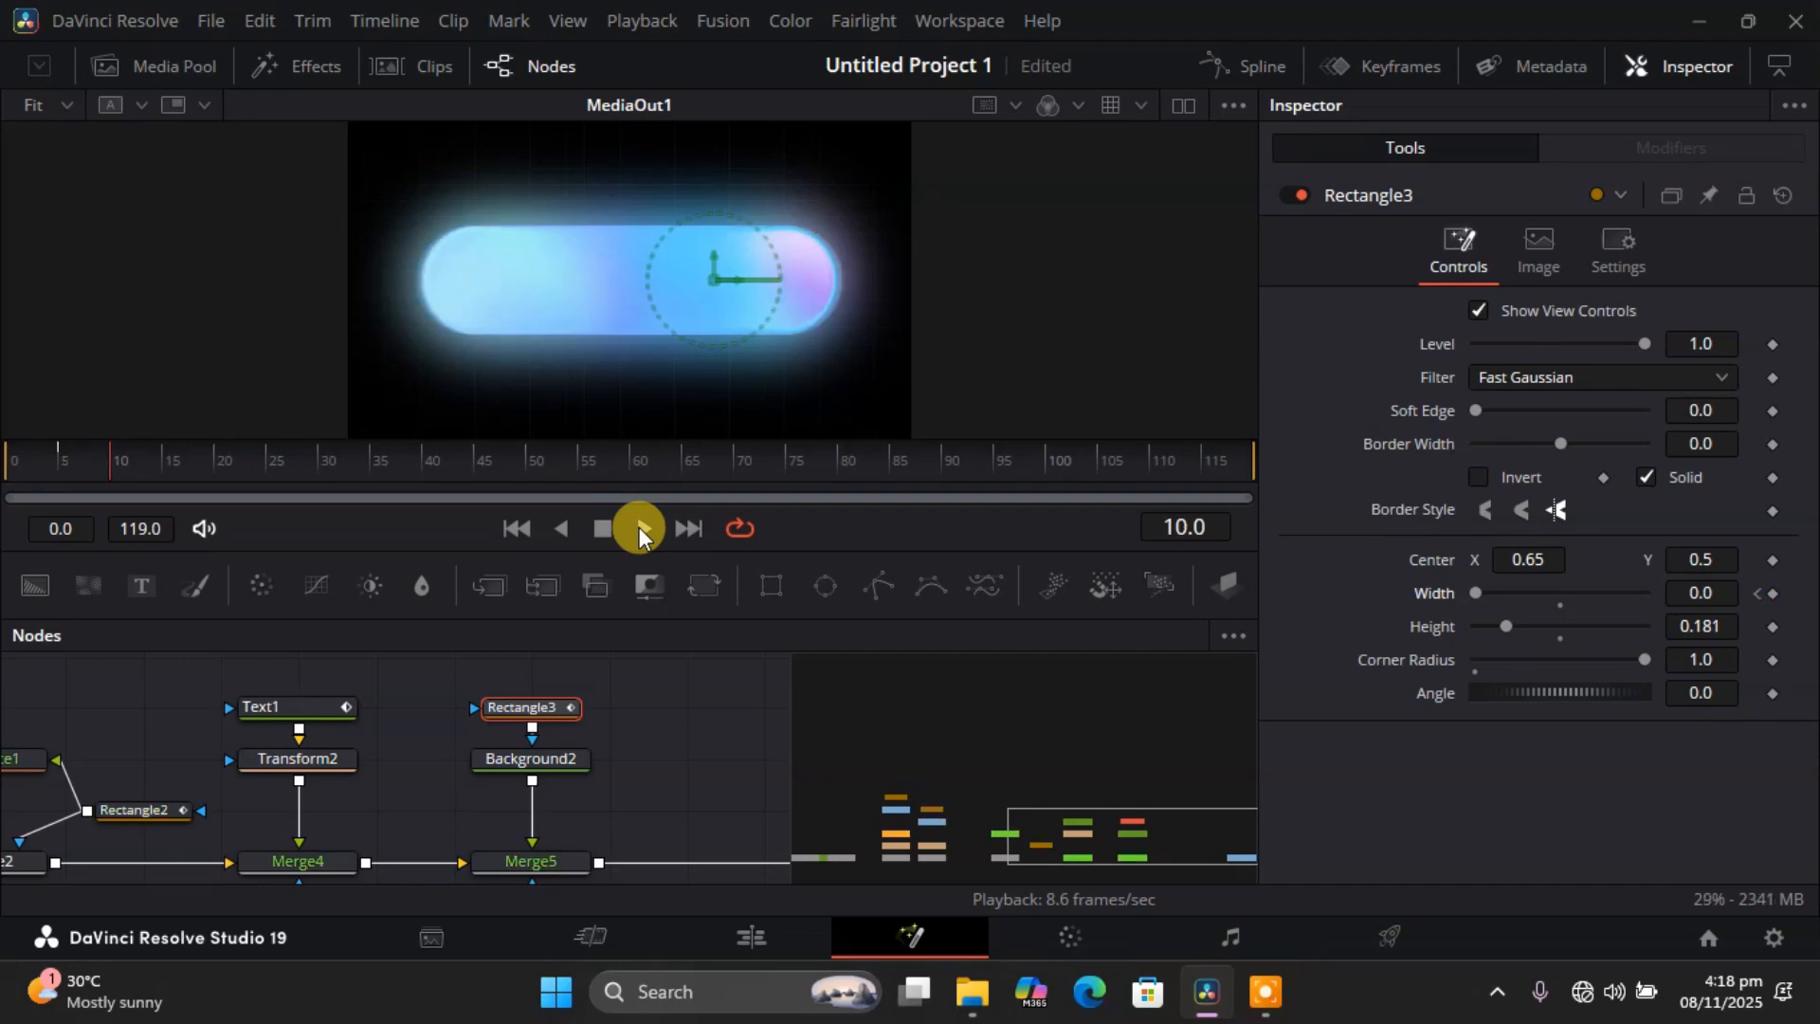
{"action": "left_click", "coordinate": [639, 527]}
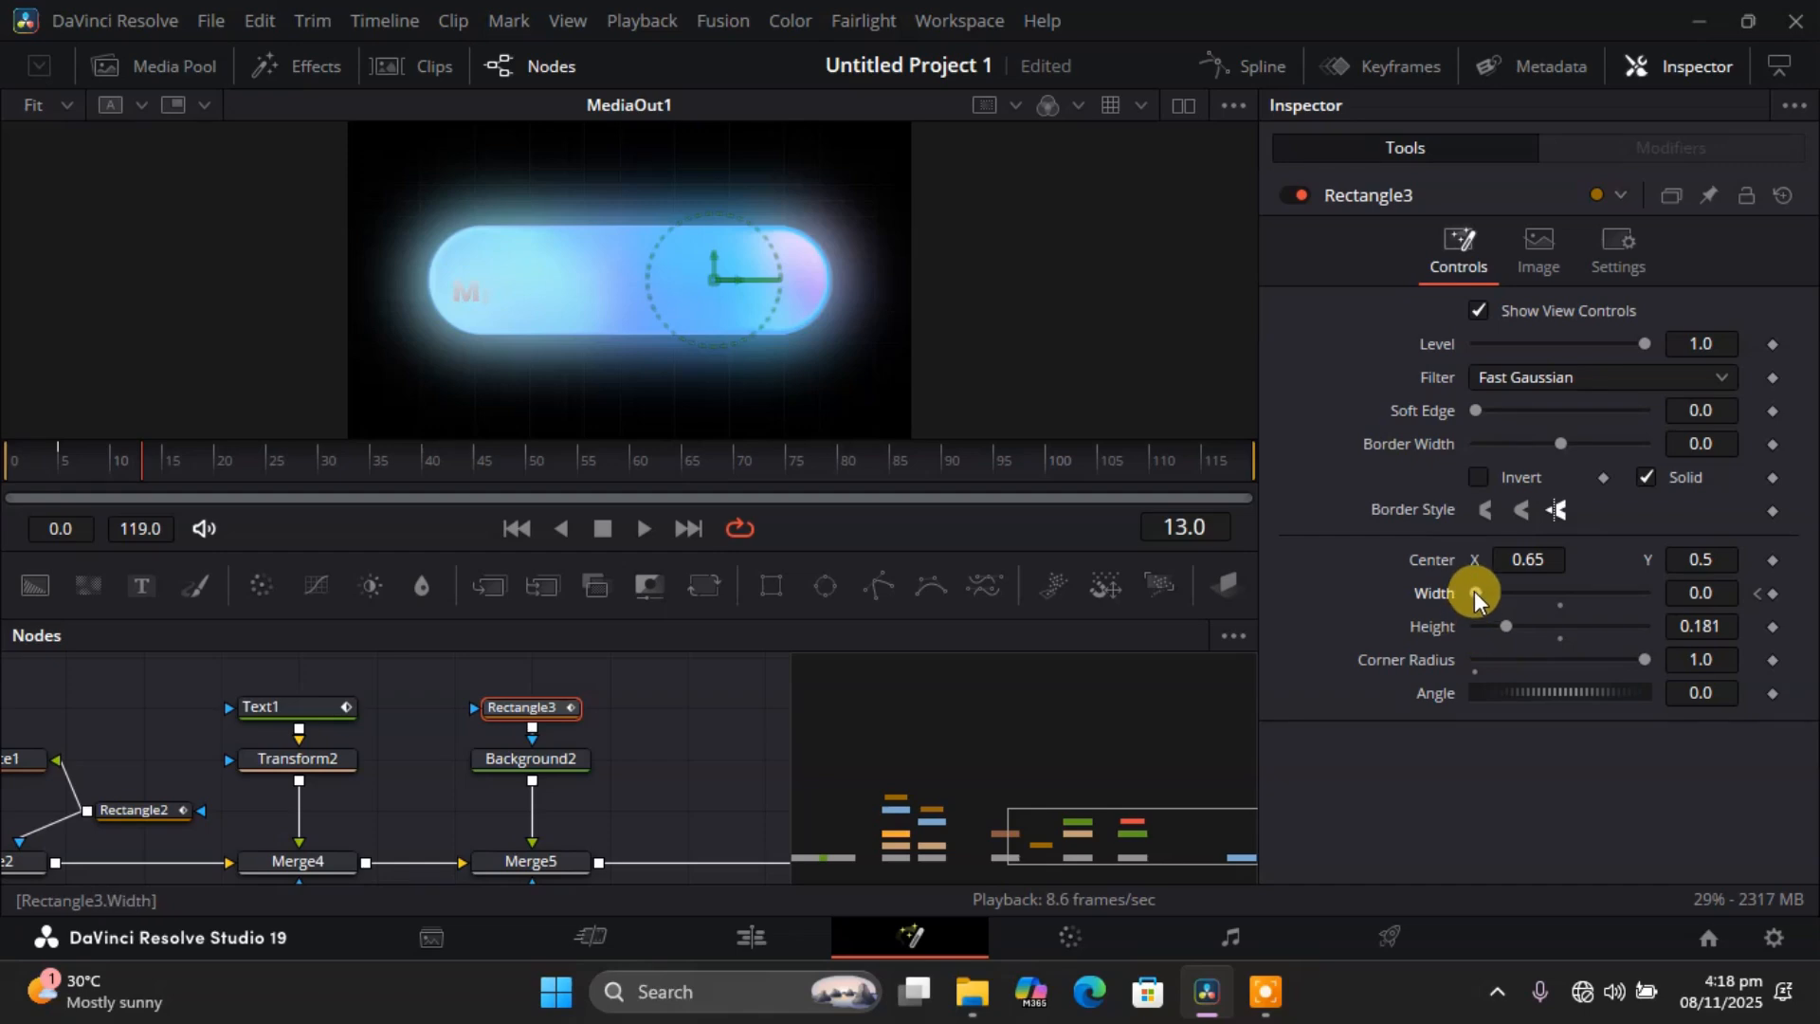
{"action": "left_click_drag", "start_coordinate": [1476, 589], "coordinate": [1528, 589]}
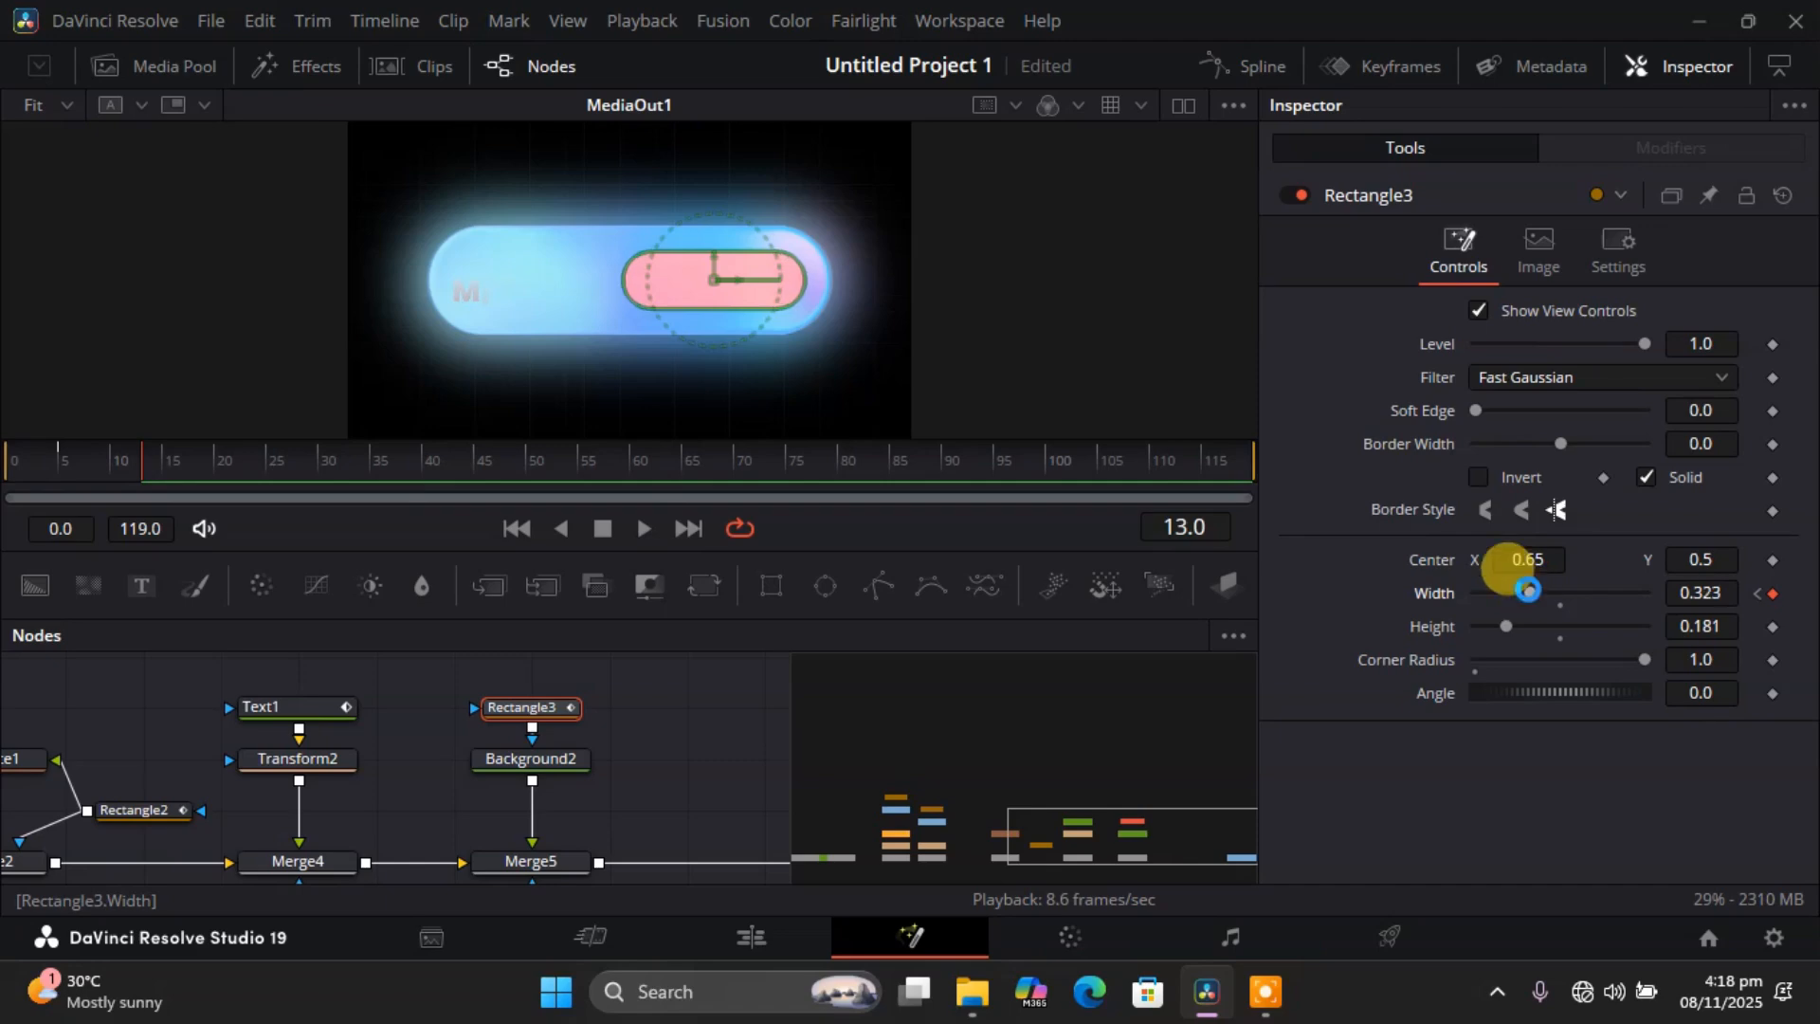
{"action": "left_click_drag", "start_coordinate": [1529, 589], "coordinate": [1528, 590]}
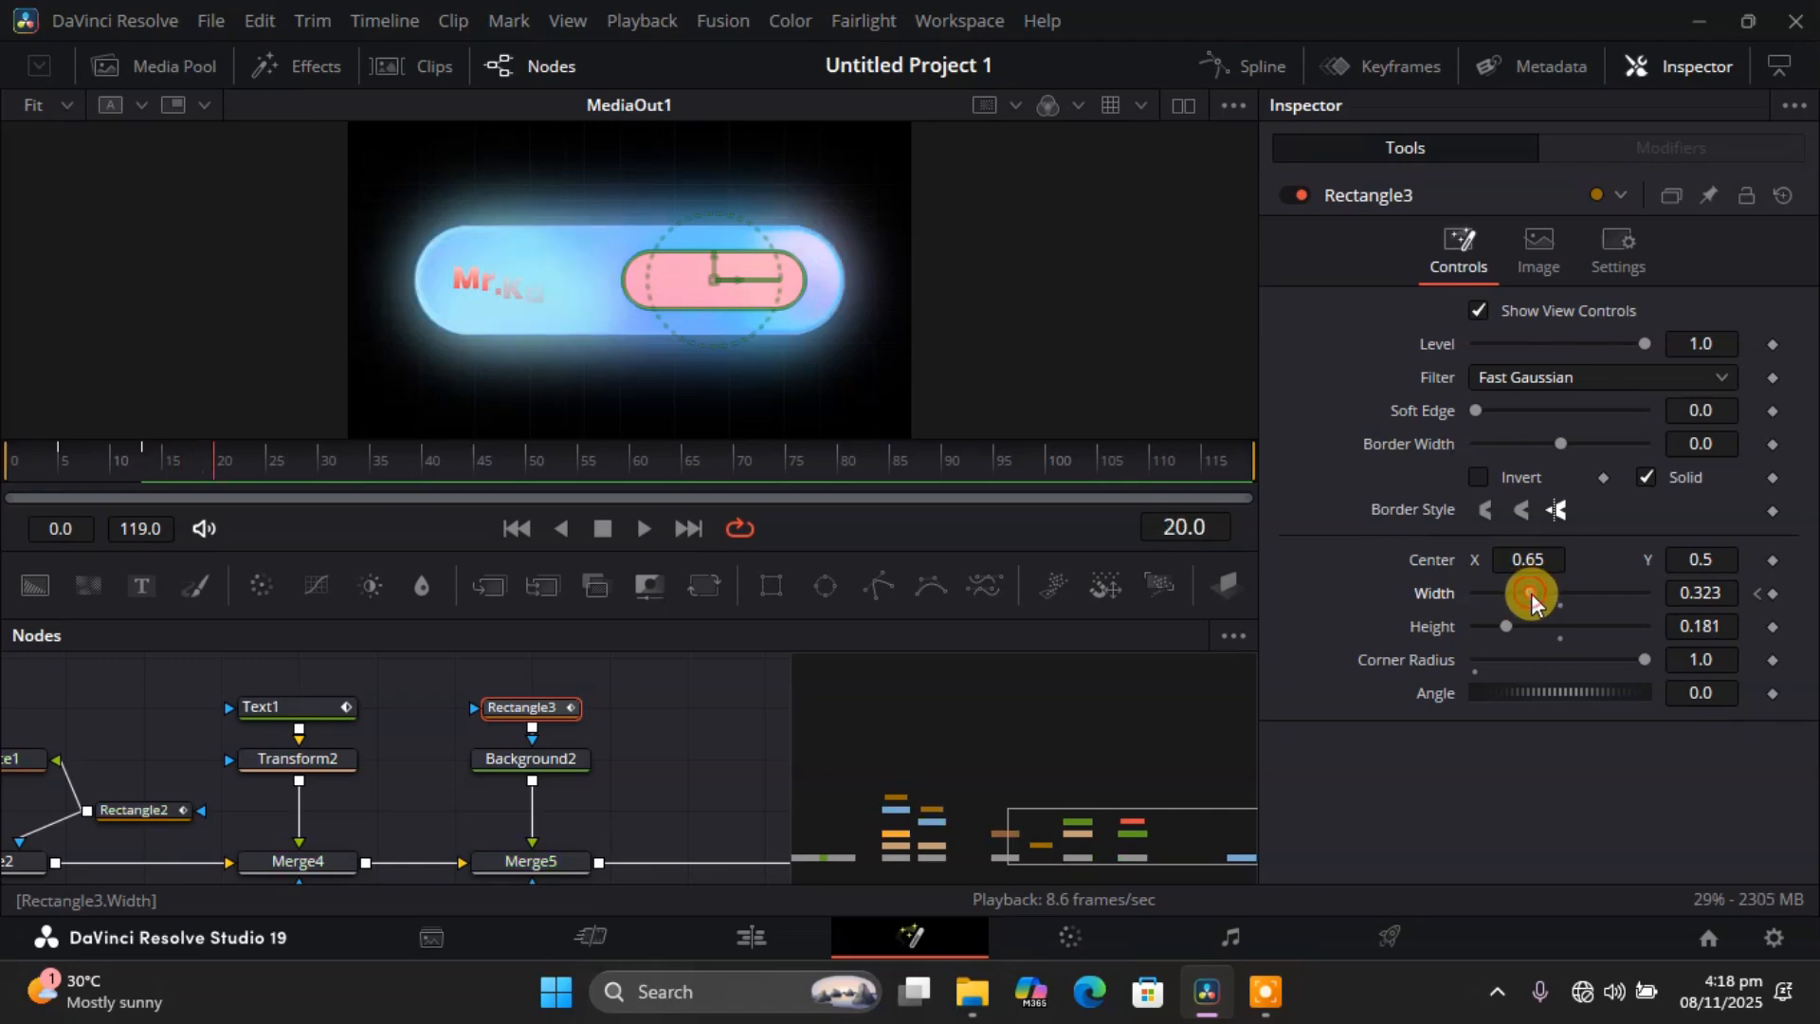
Keyframe Rectangle3's width at about 0.26 on frame 20 and about 0.307 on frame 26.
{"action": "left_click_drag", "start_coordinate": [1532, 593], "coordinate": [1521, 594]}
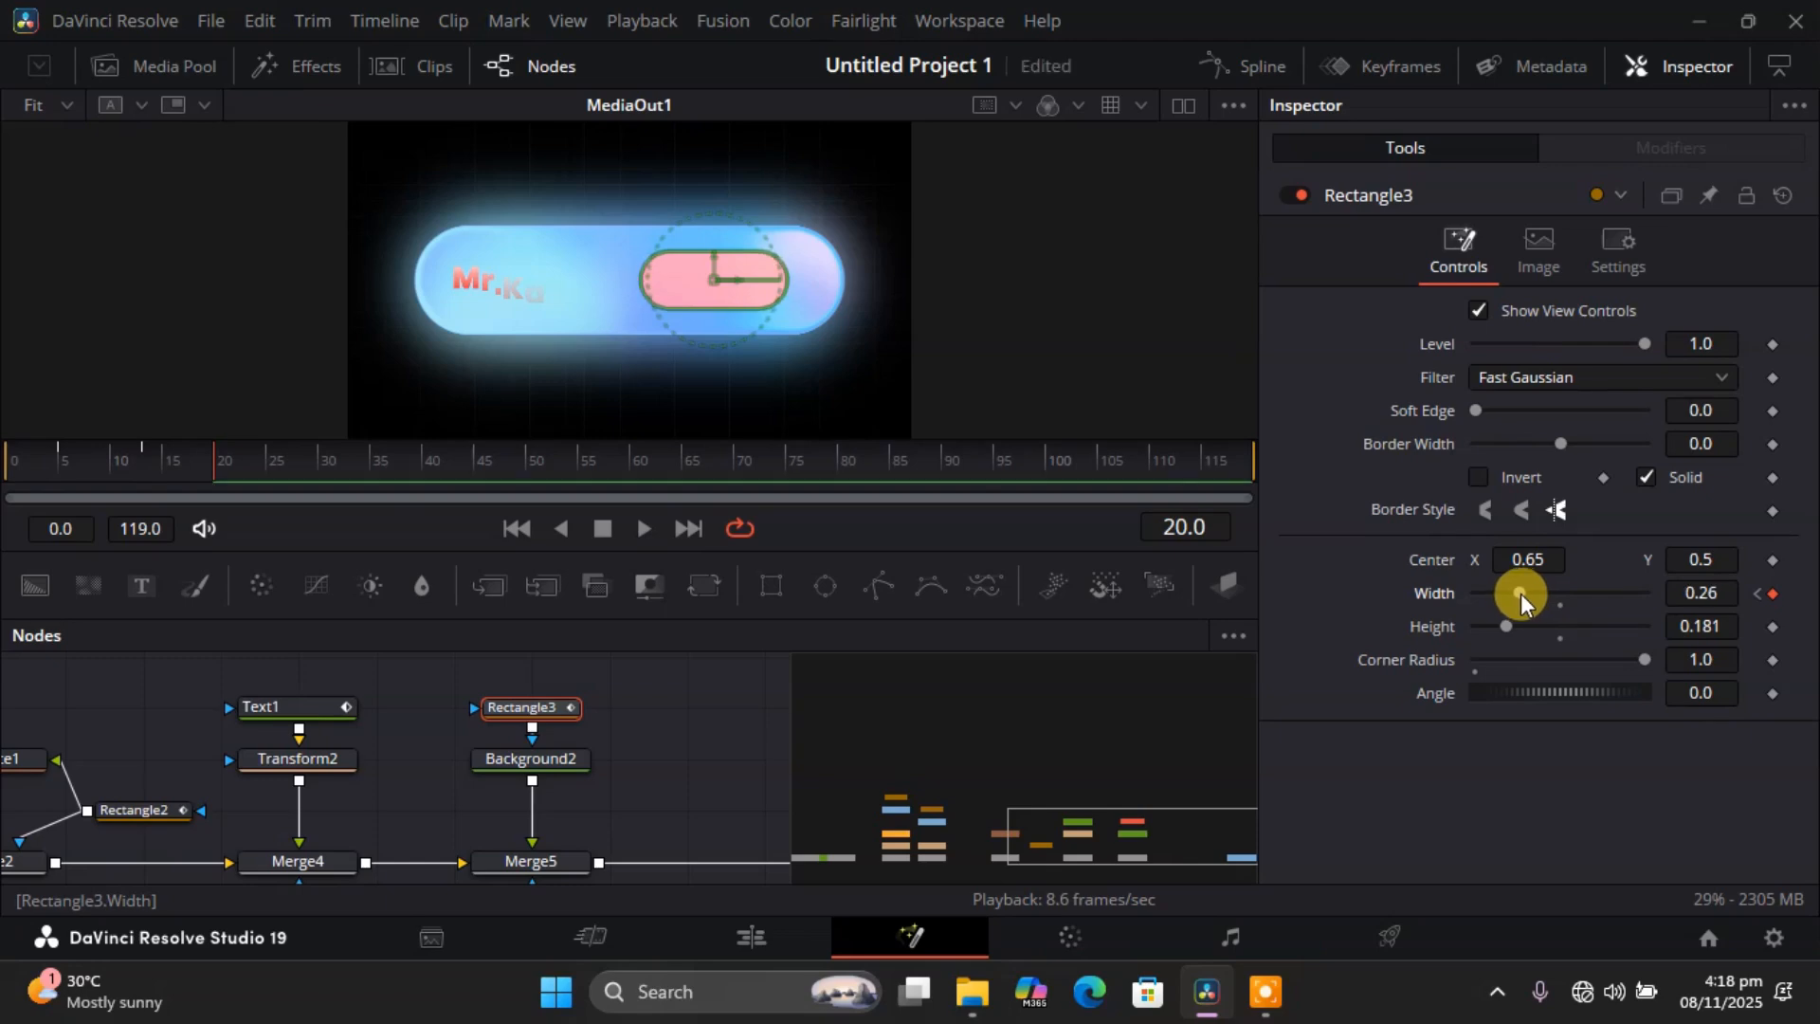
{"action": "key", "text": "Right"}
{"action": "key", "text": "Right"}
{"action": "key", "text": "Right"}
{"action": "key", "text": "Right"}
{"action": "key", "text": "Right"}
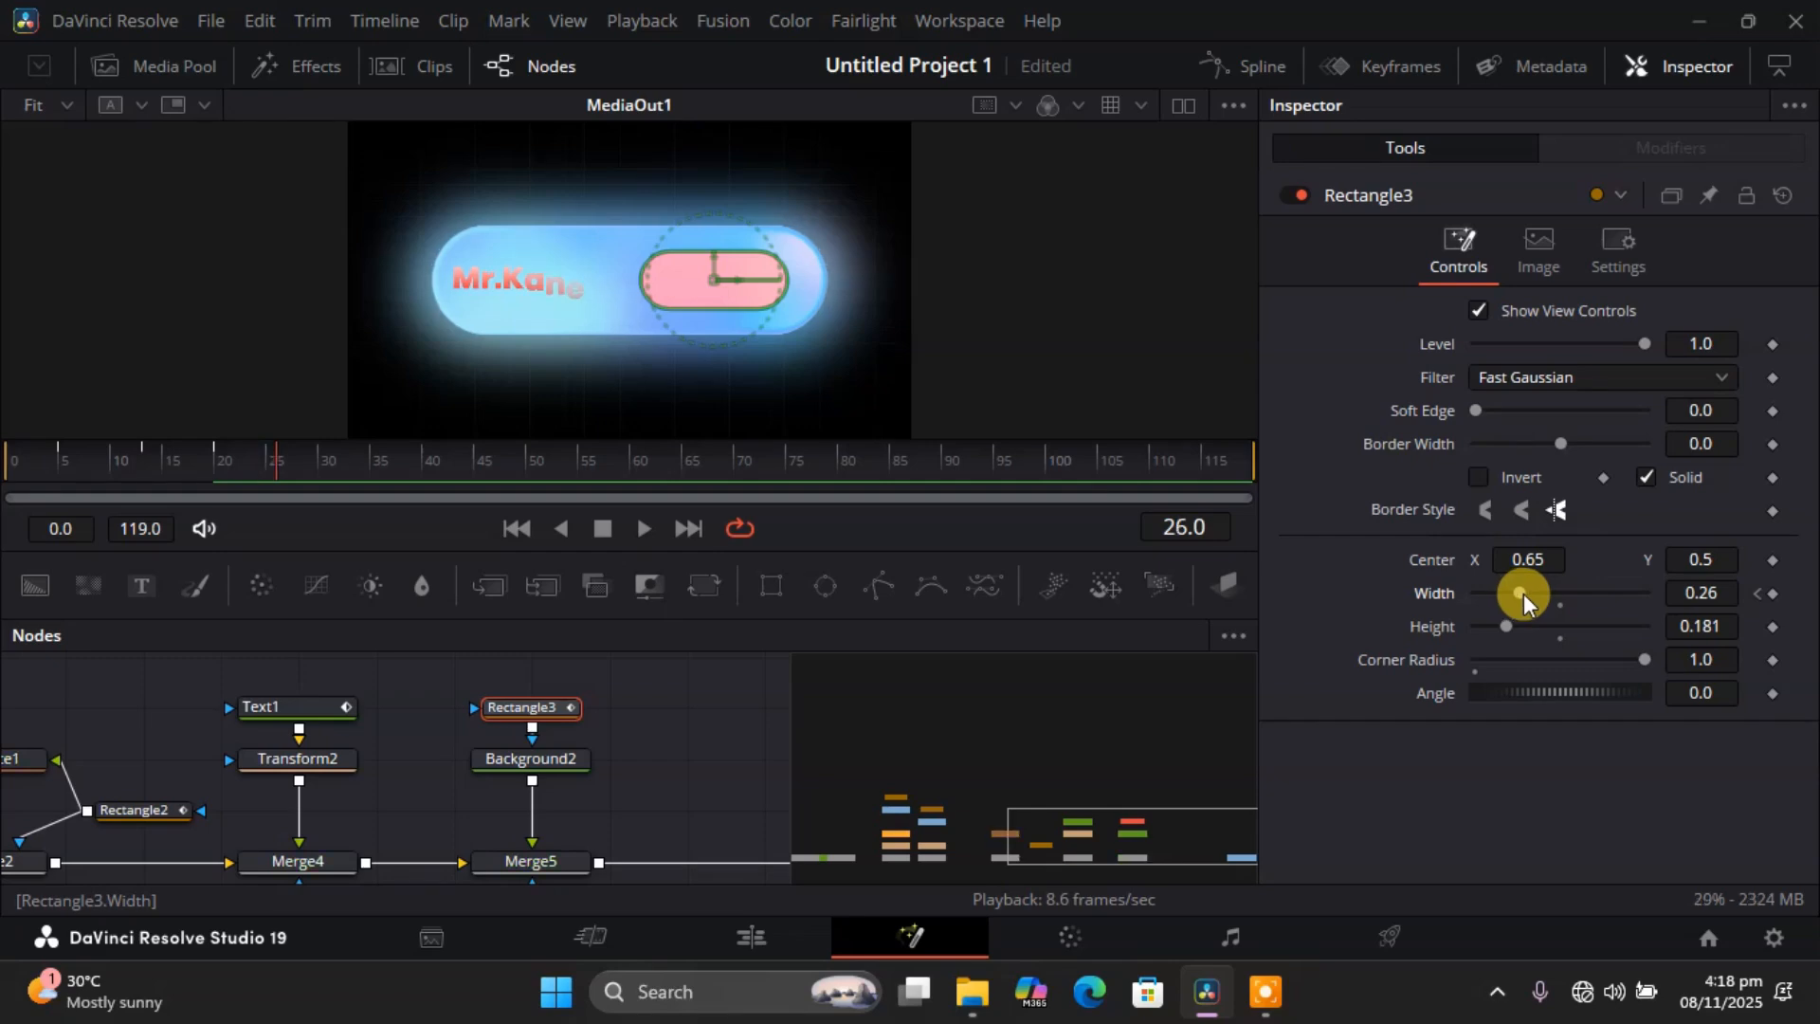
{"action": "left_click_drag", "start_coordinate": [1522, 591], "coordinate": [1530, 589]}
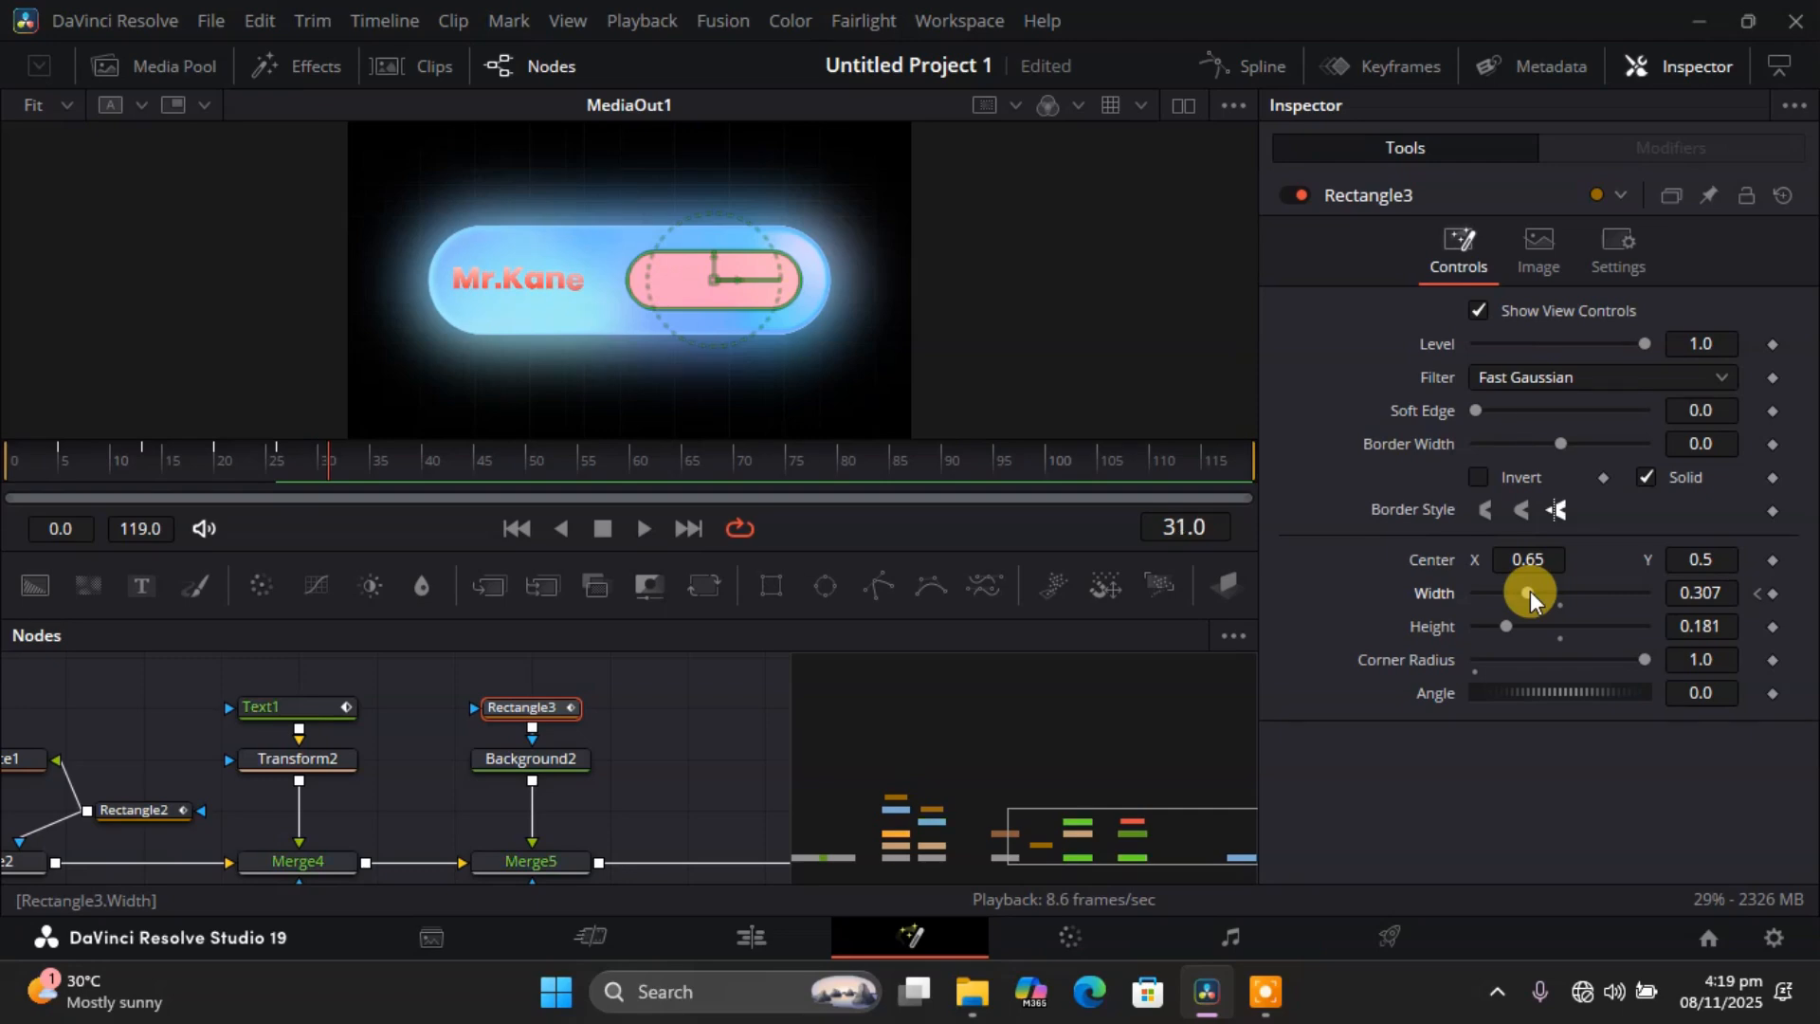
Keyframe Rectangle3's width at about 0.283 on frame 31 and about 0.299 on frame 35.
{"action": "left_click_drag", "start_coordinate": [1530, 589], "coordinate": [1526, 589]}
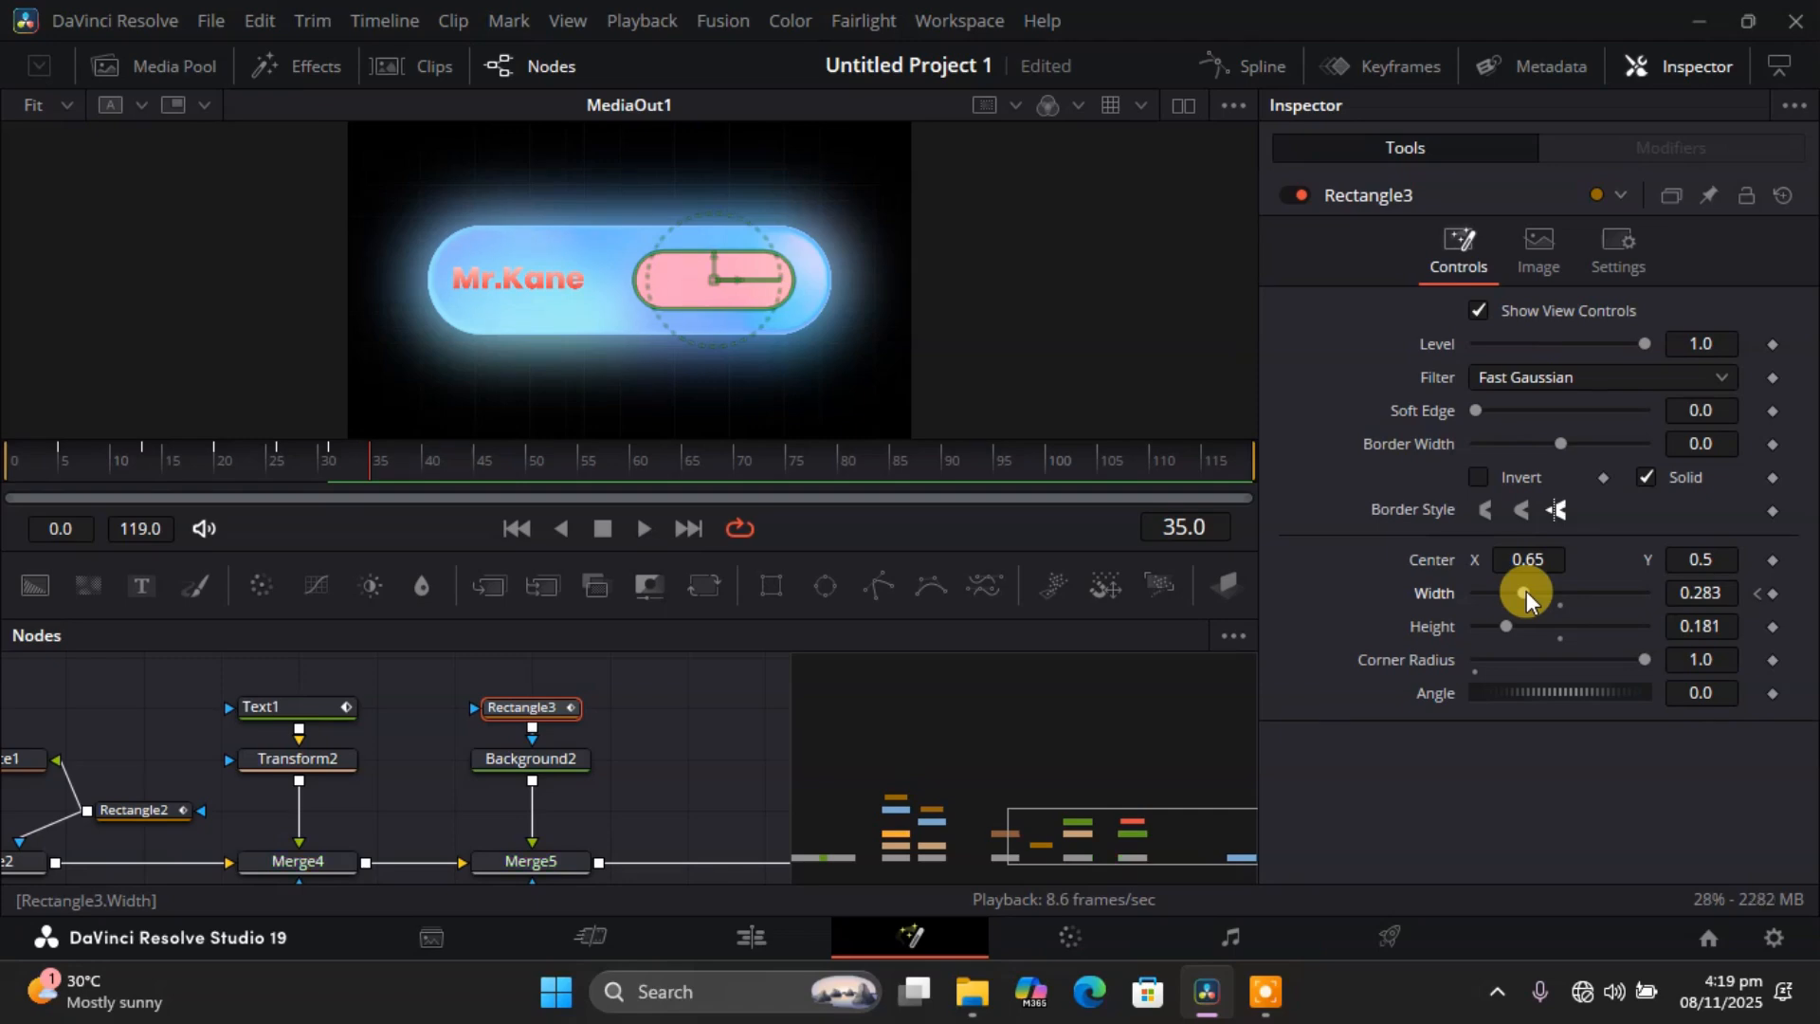
{"action": "left_click_drag", "start_coordinate": [1527, 590], "coordinate": [1528, 590]}
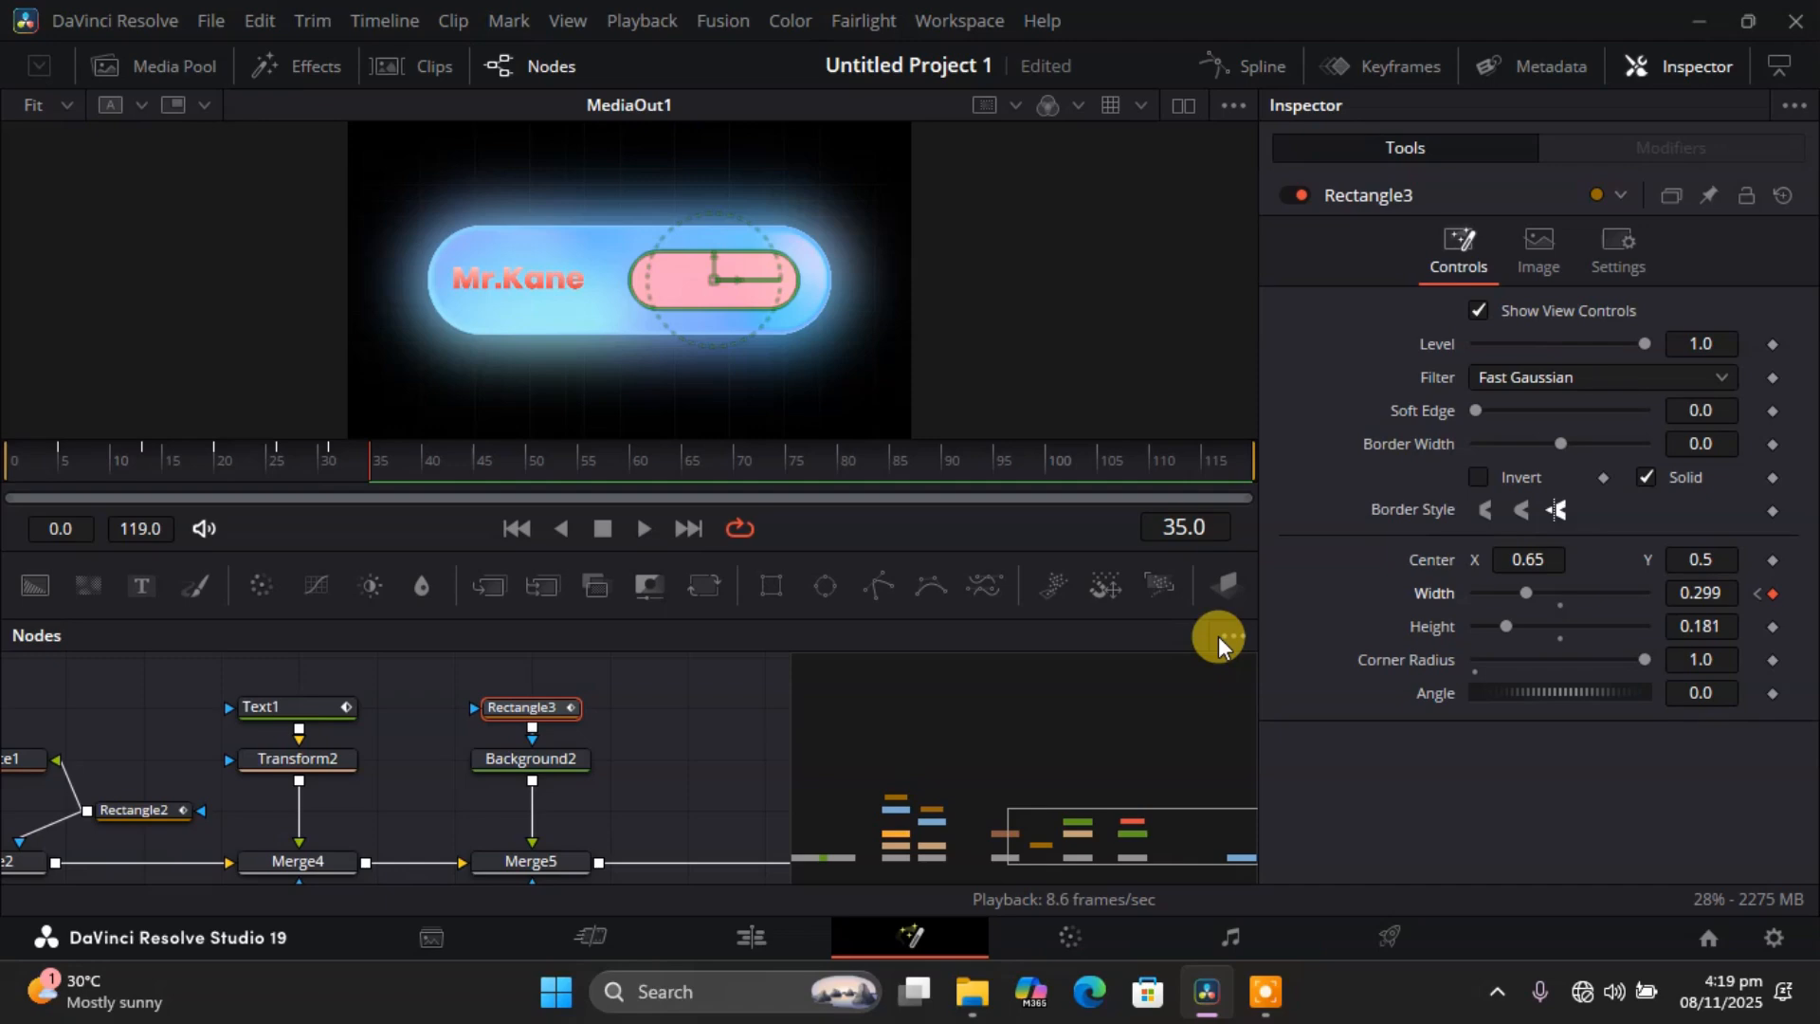
Enable motion blur on Rectangle3 and set its quality to 6.
{"action": "left_click", "coordinate": [1598, 250]}
{"action": "left_click", "coordinate": [1473, 347]}
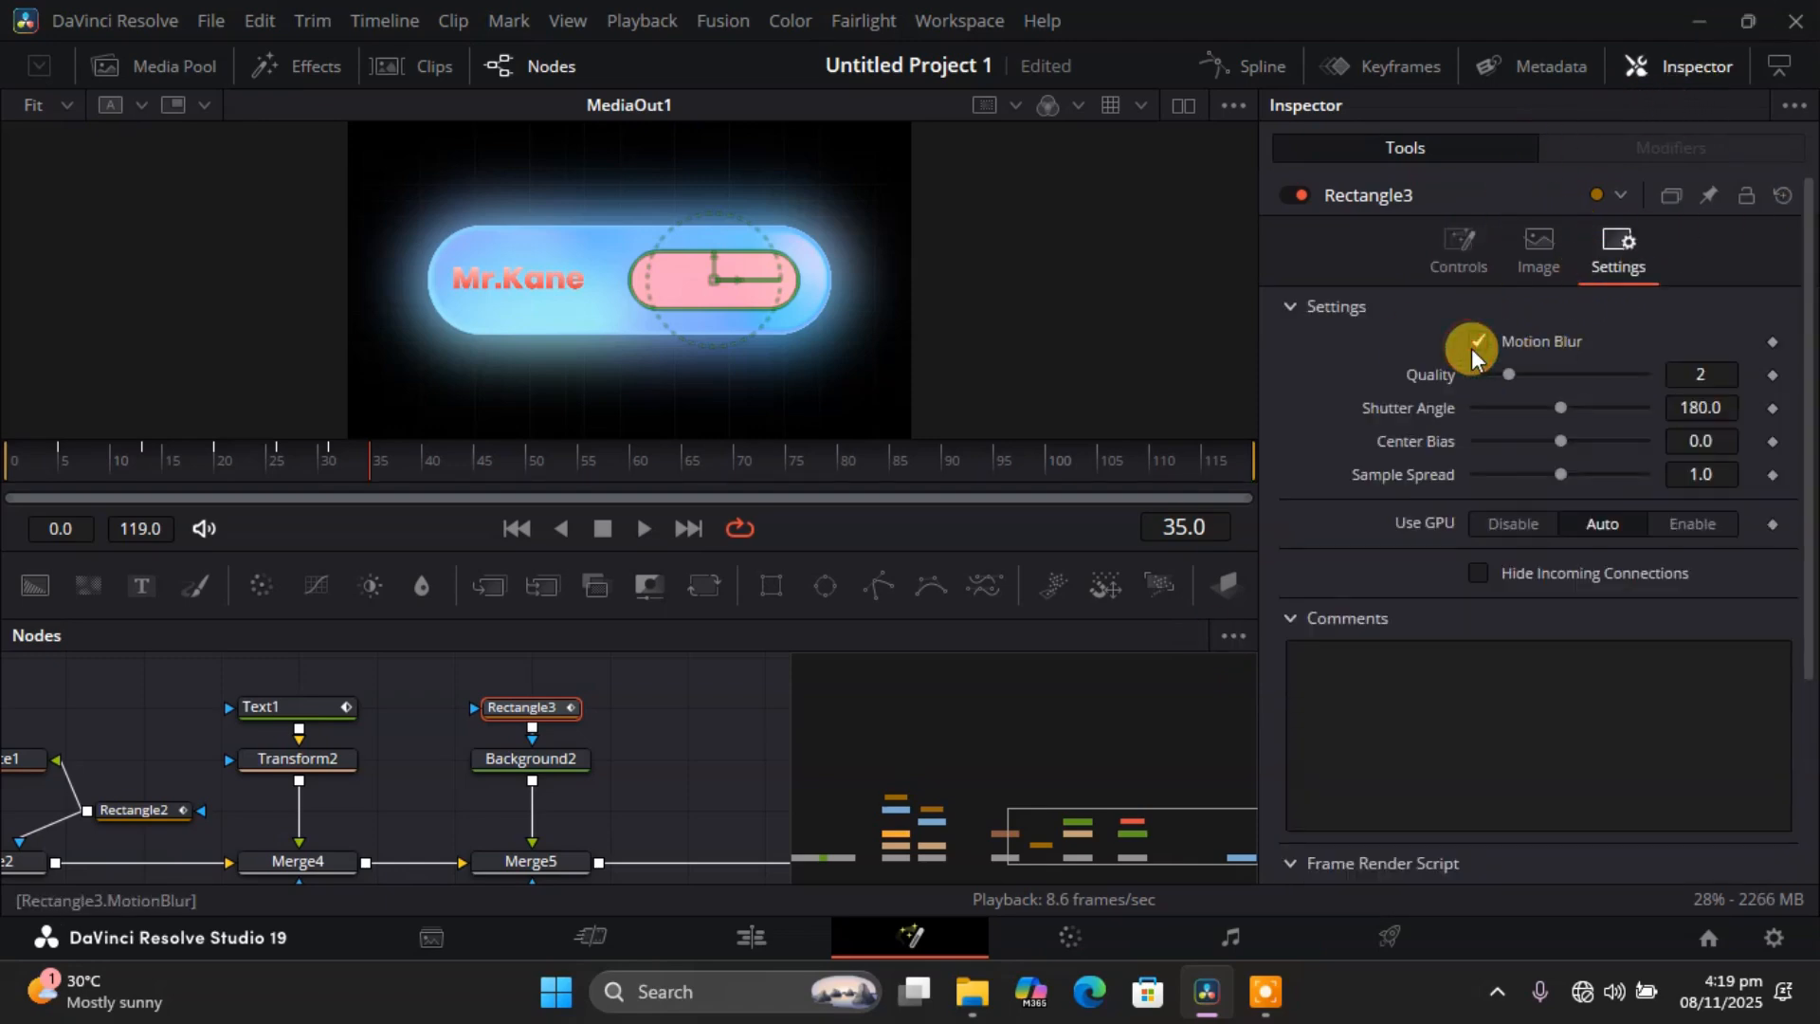
{"action": "left_click", "coordinate": [1557, 374]}
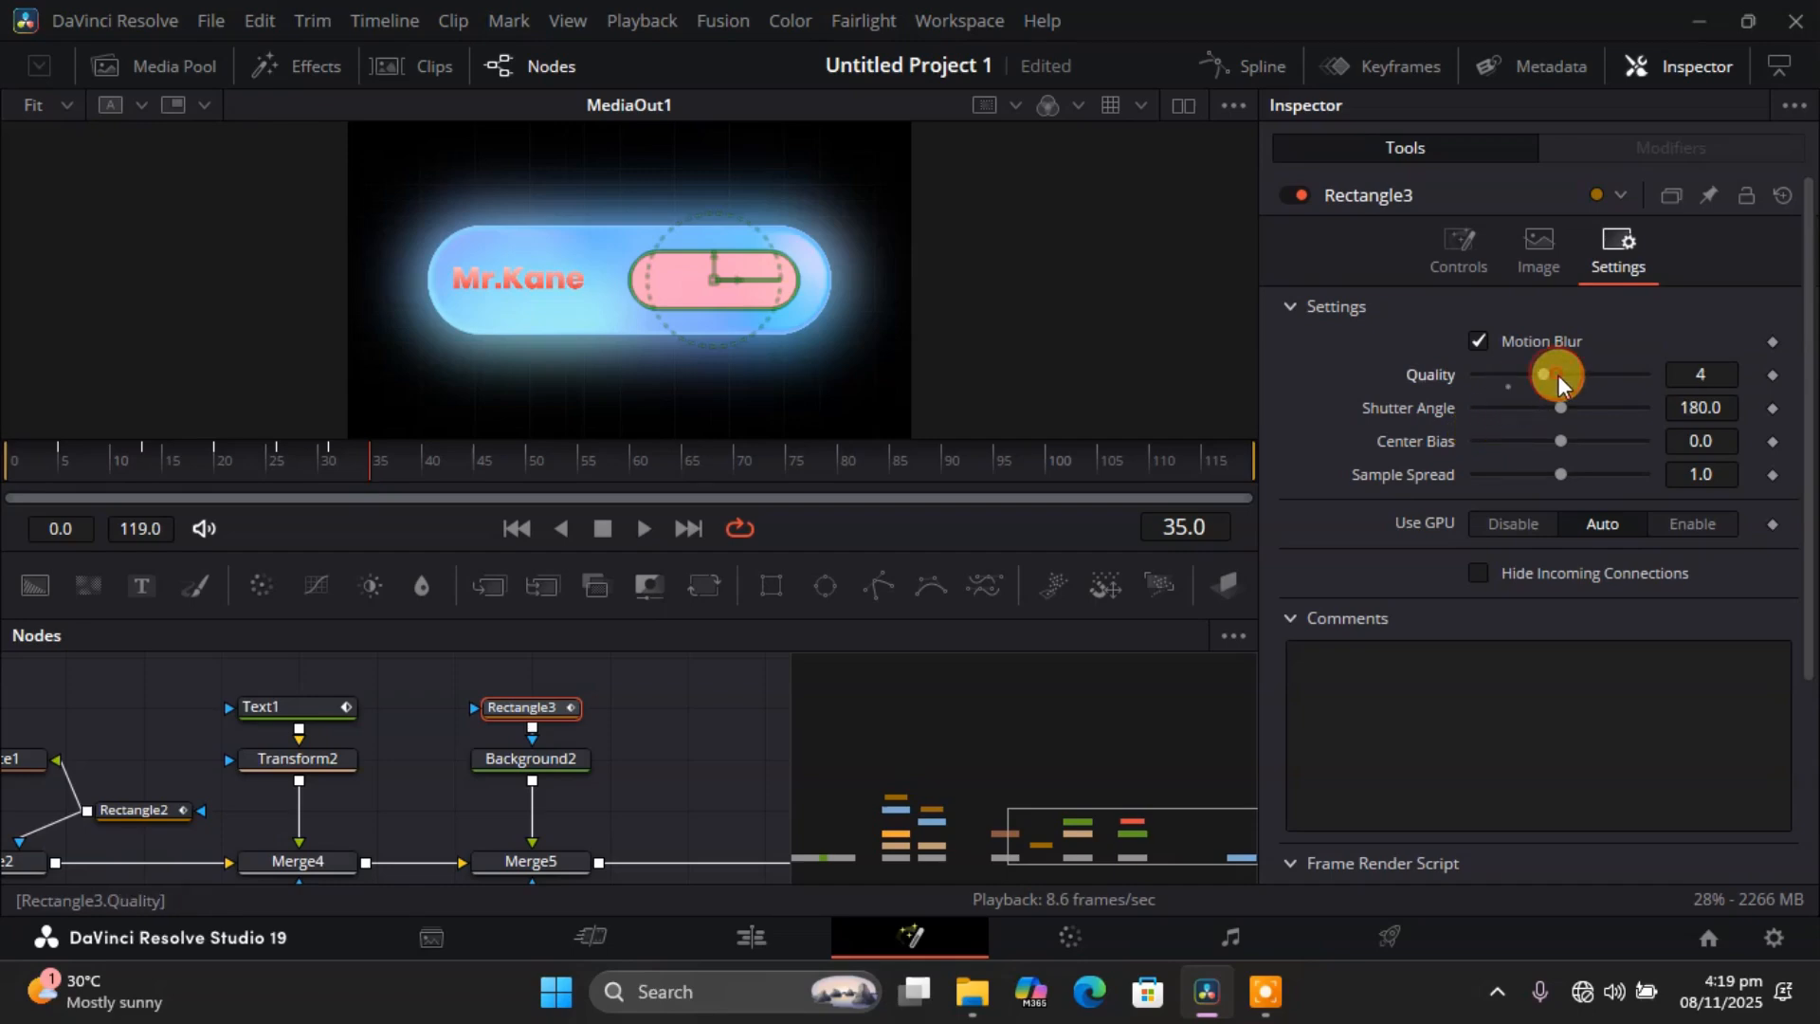
{"action": "left_click", "coordinate": [1566, 374]}
{"action": "left_click", "coordinate": [1562, 374]}
{"action": "left_click", "coordinate": [1564, 371]}
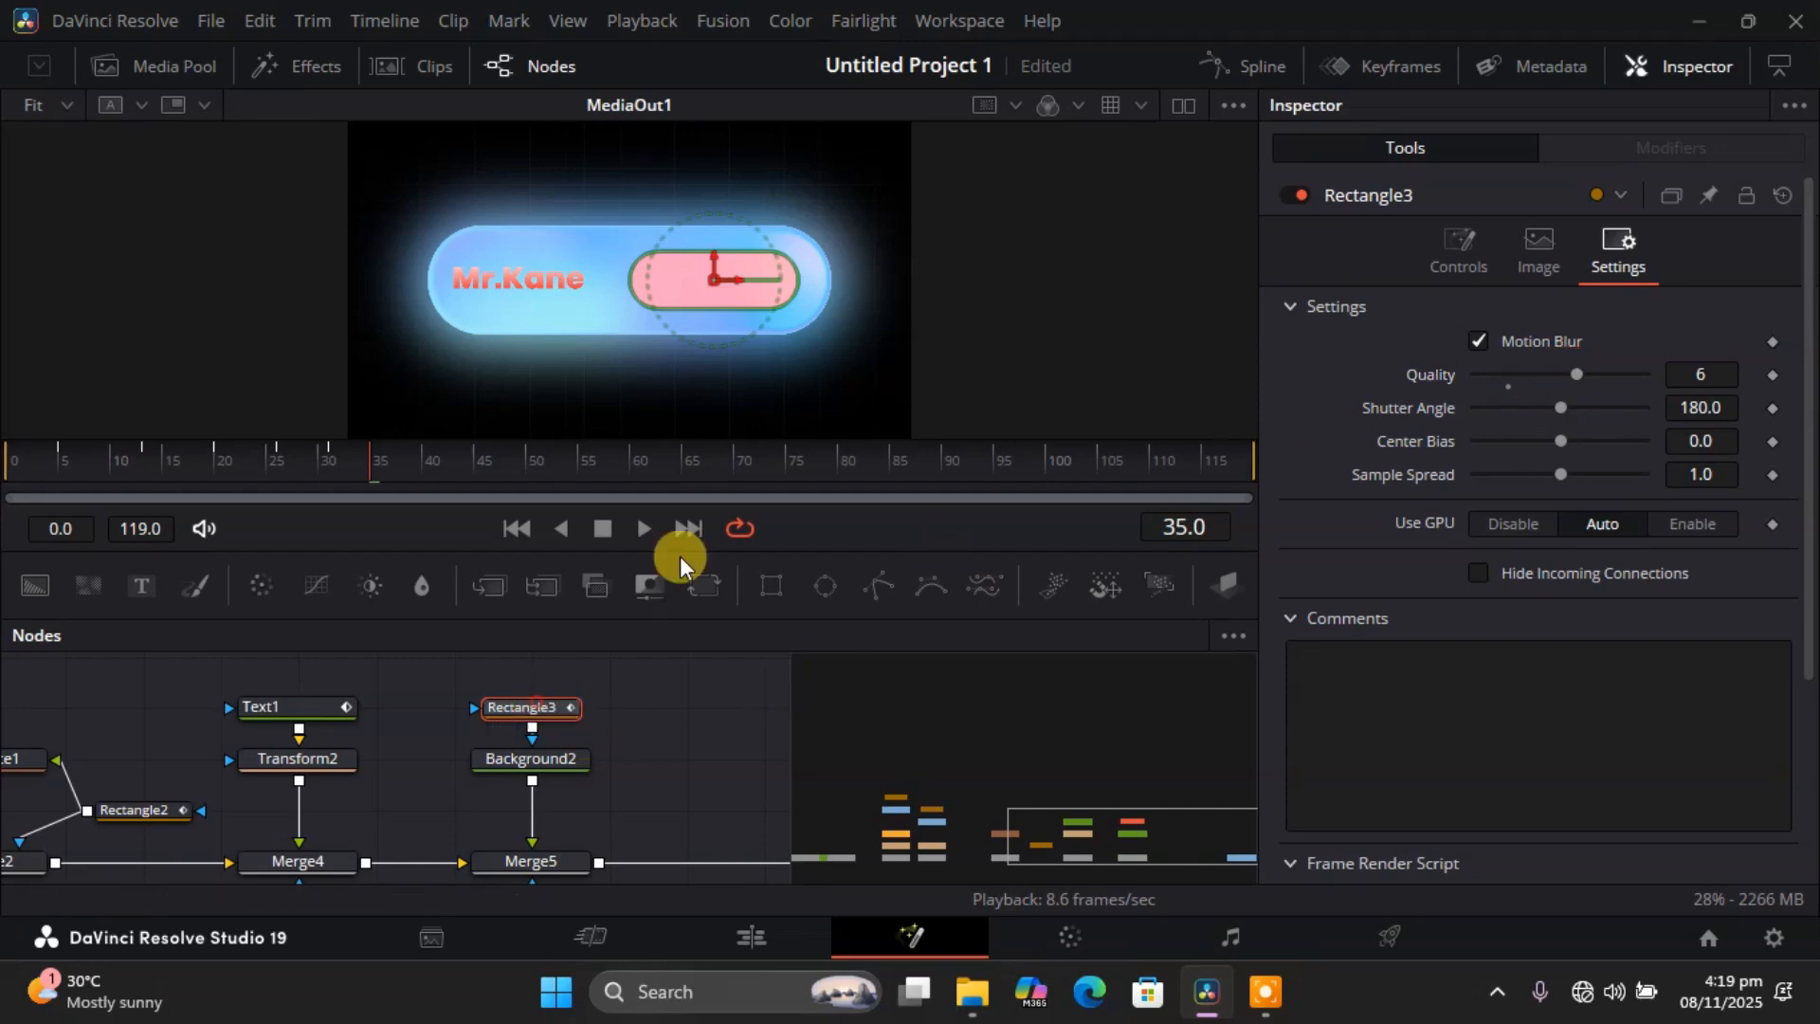
Open the Spline editor, enlarge it, and hide Text1's Offset 1 curve from the graph.
{"action": "left_click", "coordinate": [1208, 68]}
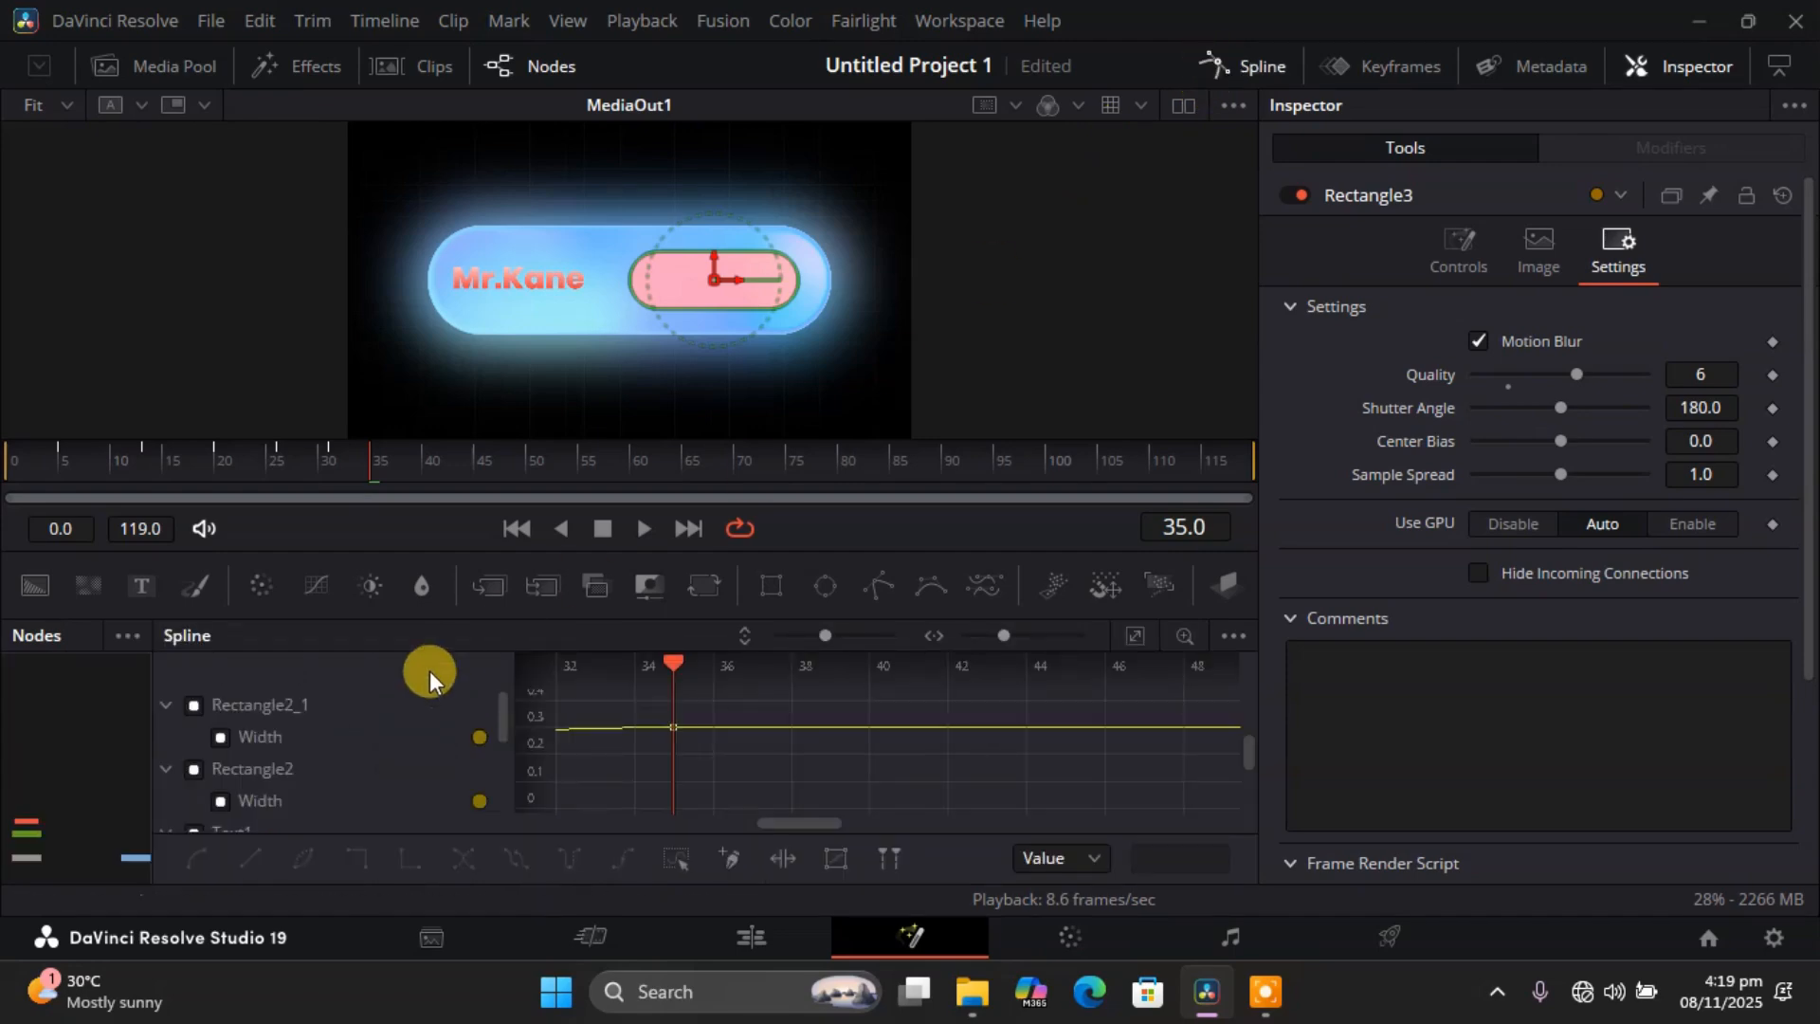
{"action": "left_click_drag", "start_coordinate": [695, 607], "coordinate": [679, 392]}
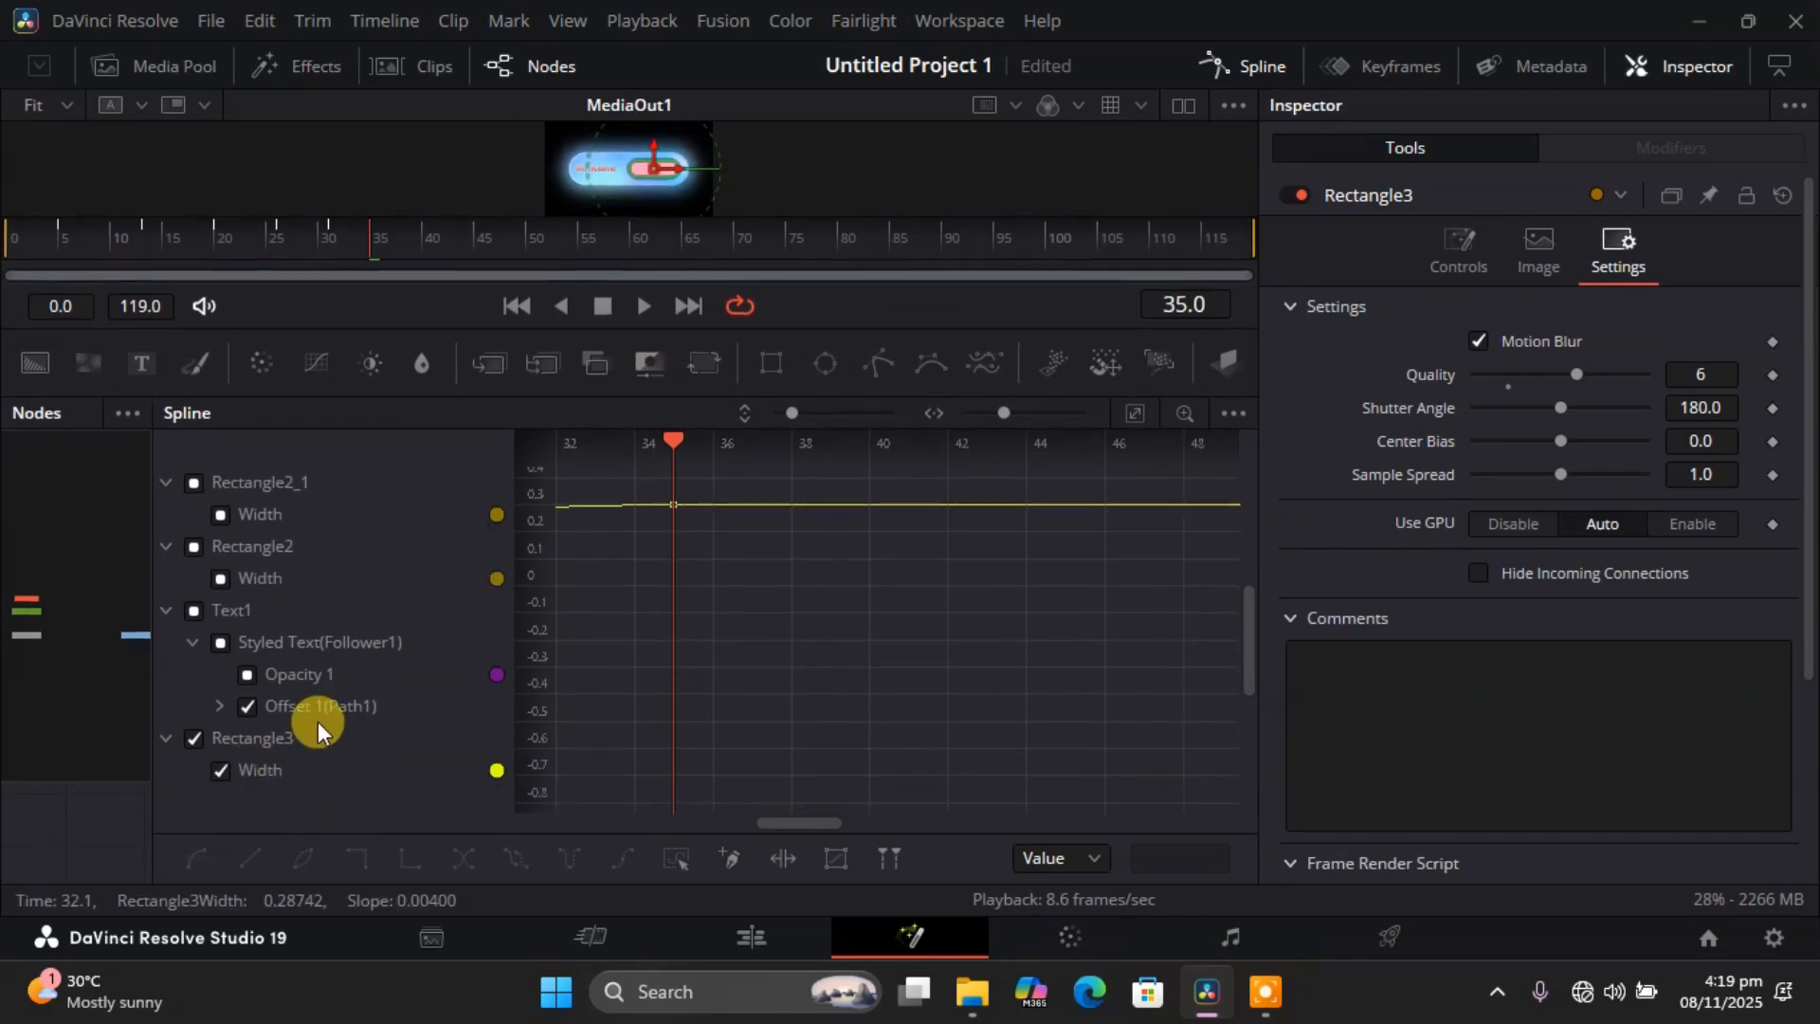
{"action": "left_click", "coordinate": [248, 706]}
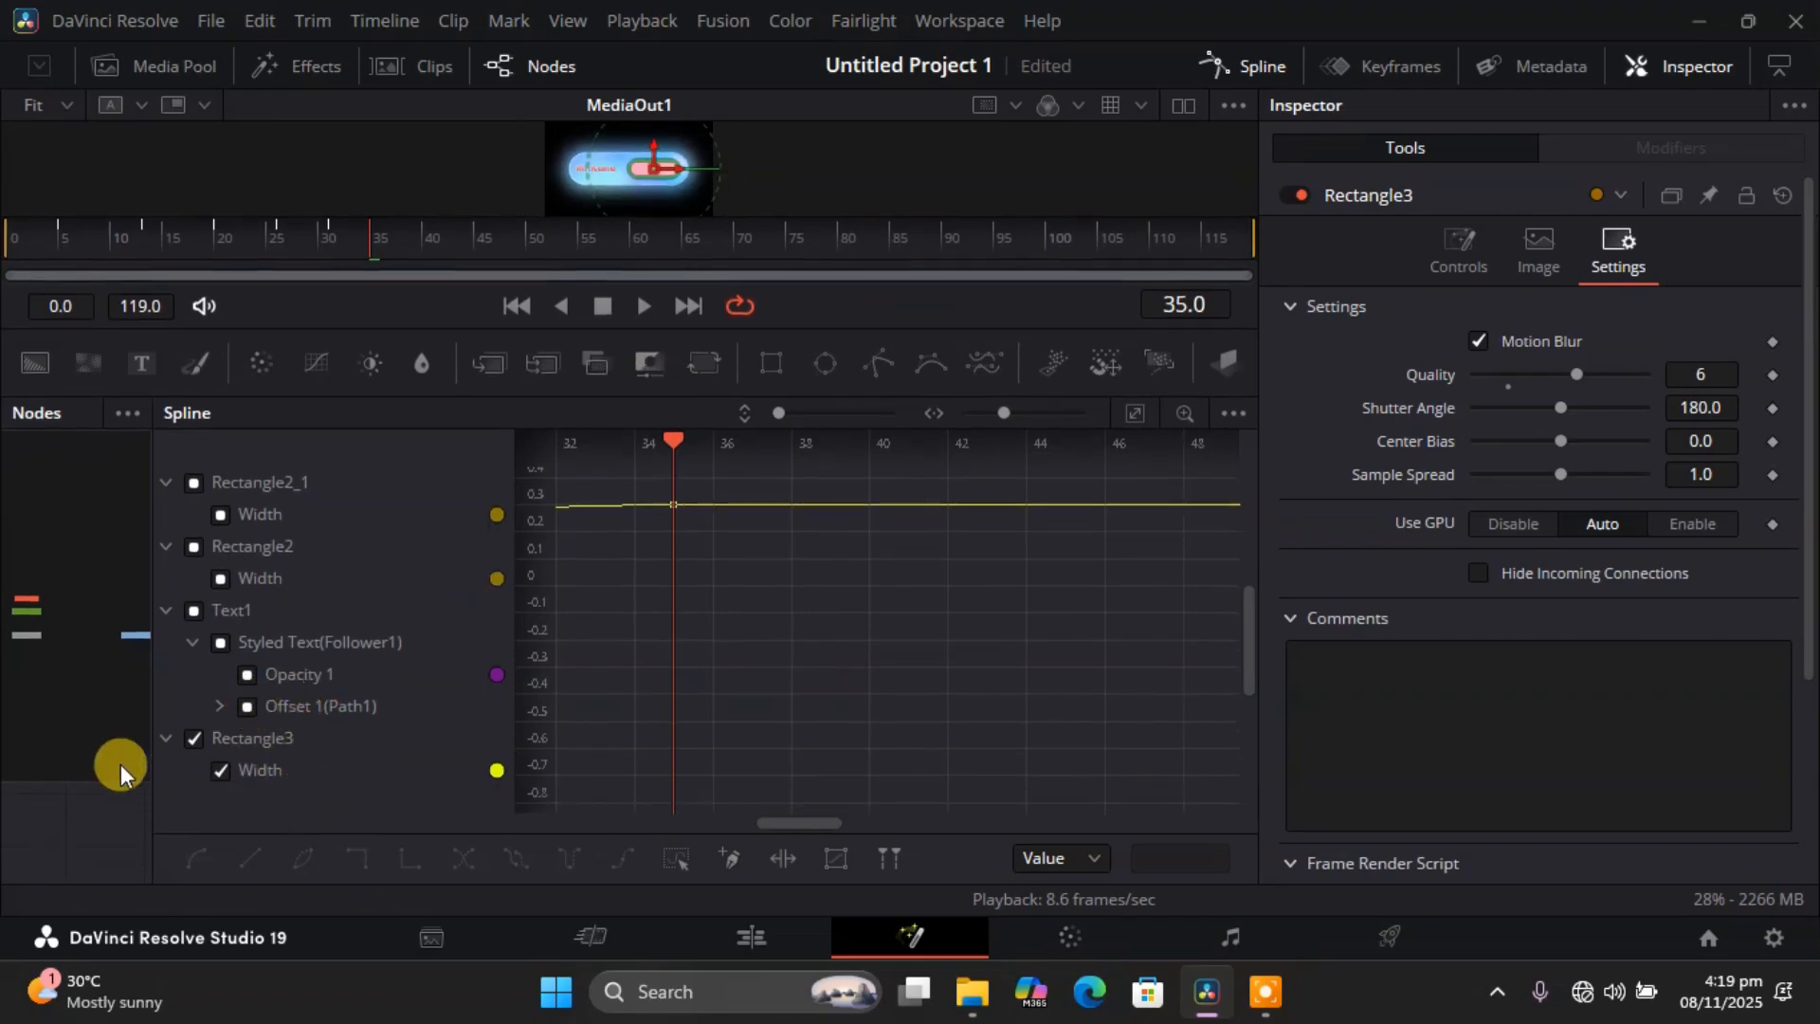
Smooth all of Rectangle3's width keyframes in the Spline editor and close the editor.
{"action": "left_click", "coordinate": [1138, 414]}
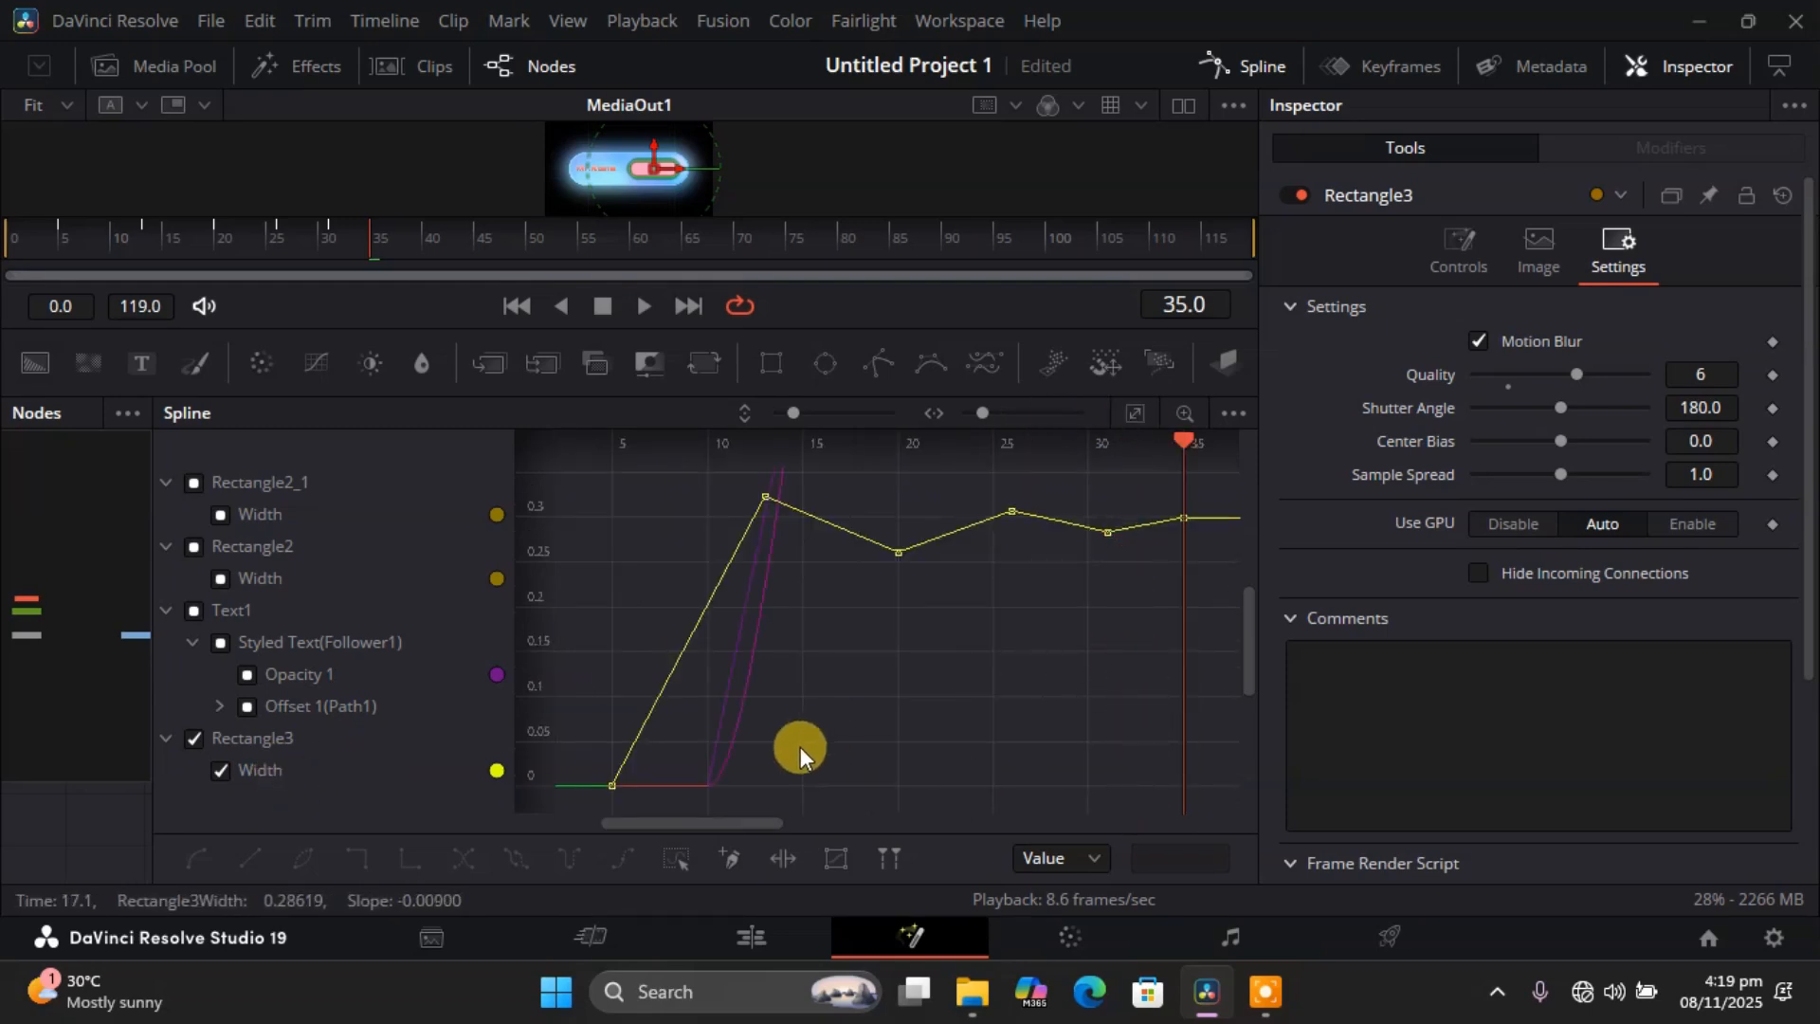
{"action": "left_click_drag", "start_coordinate": [1221, 794], "coordinate": [576, 459]}
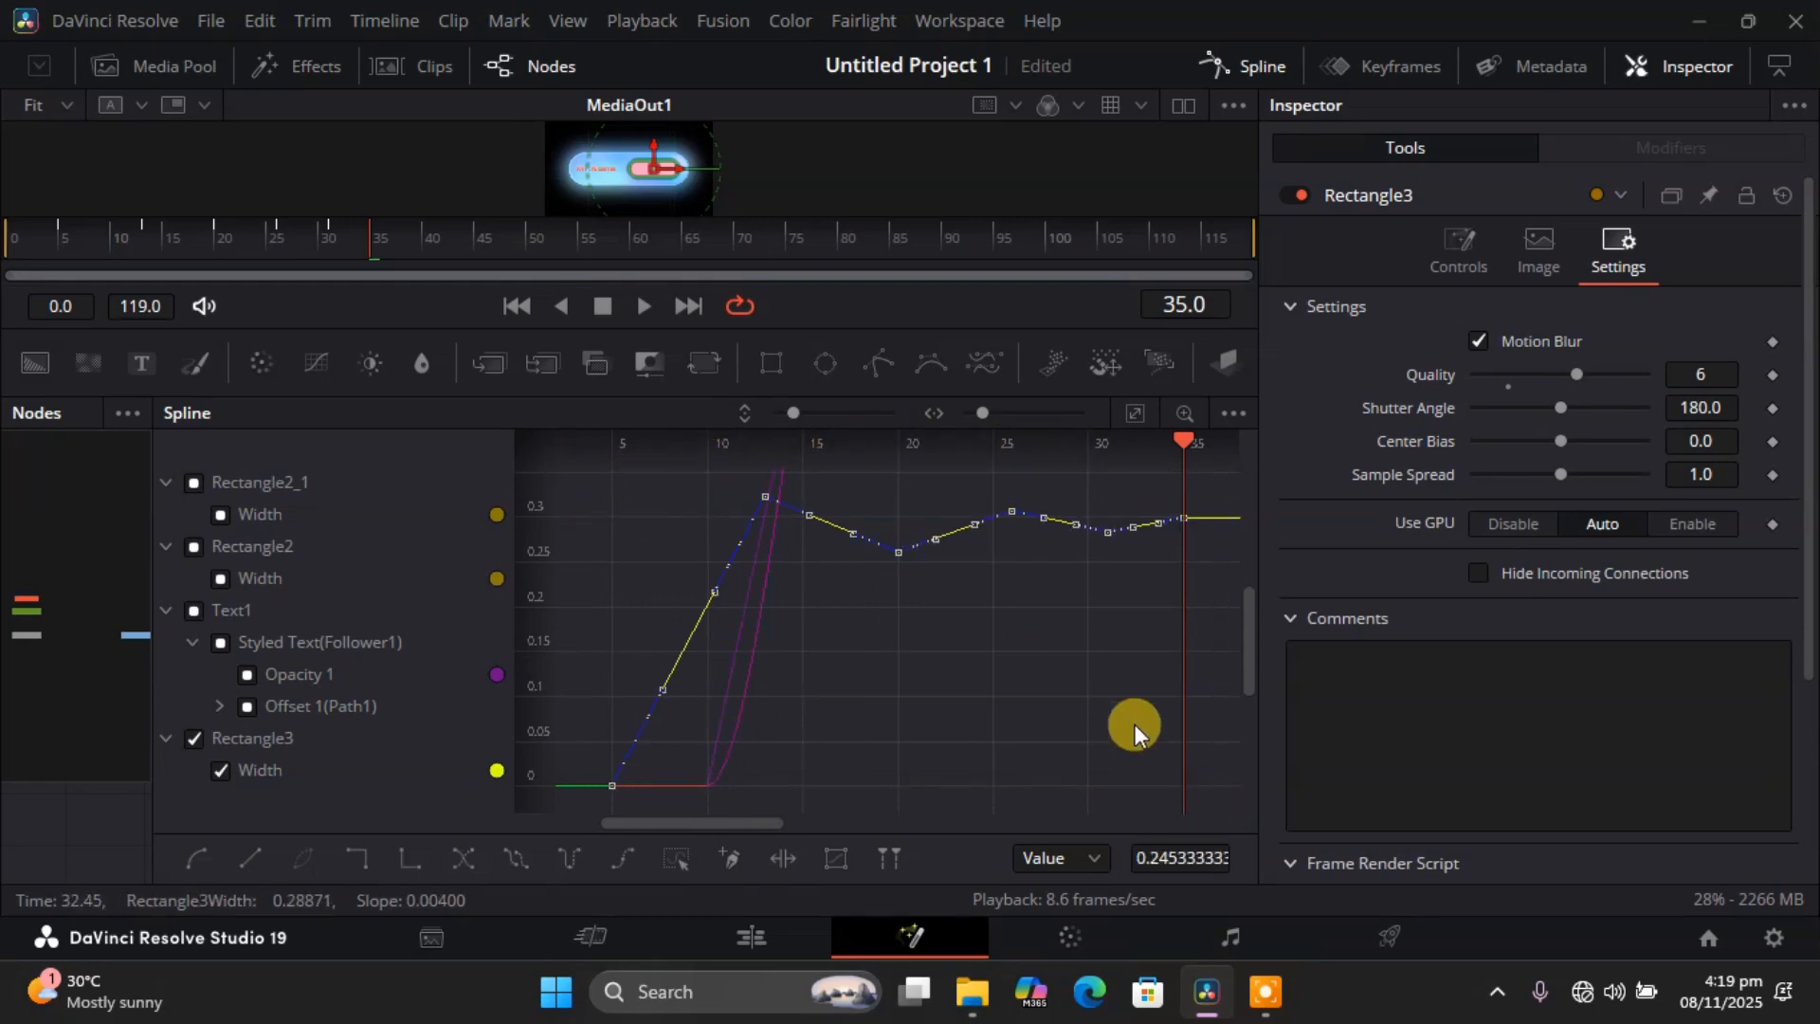
{"action": "key", "text": "shift+s"}
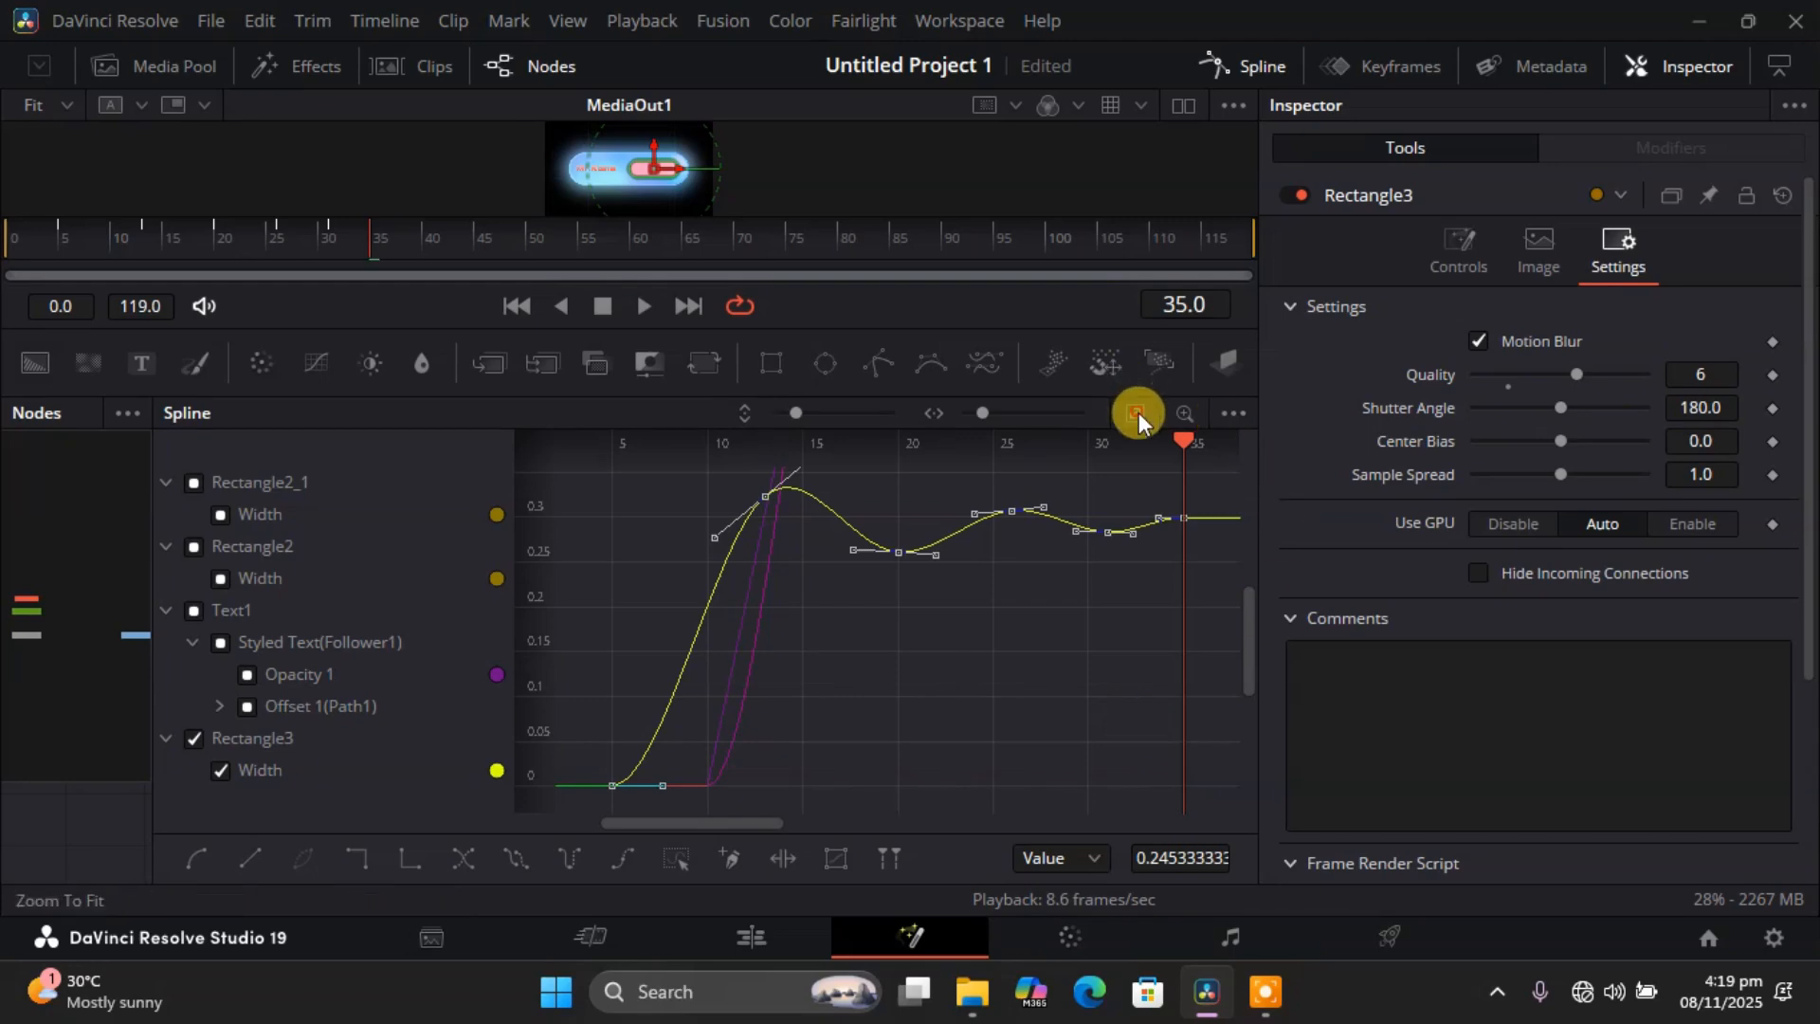
{"action": "left_click", "coordinate": [1136, 413]}
{"action": "left_click_drag", "start_coordinate": [1057, 323], "coordinate": [1077, 566]}
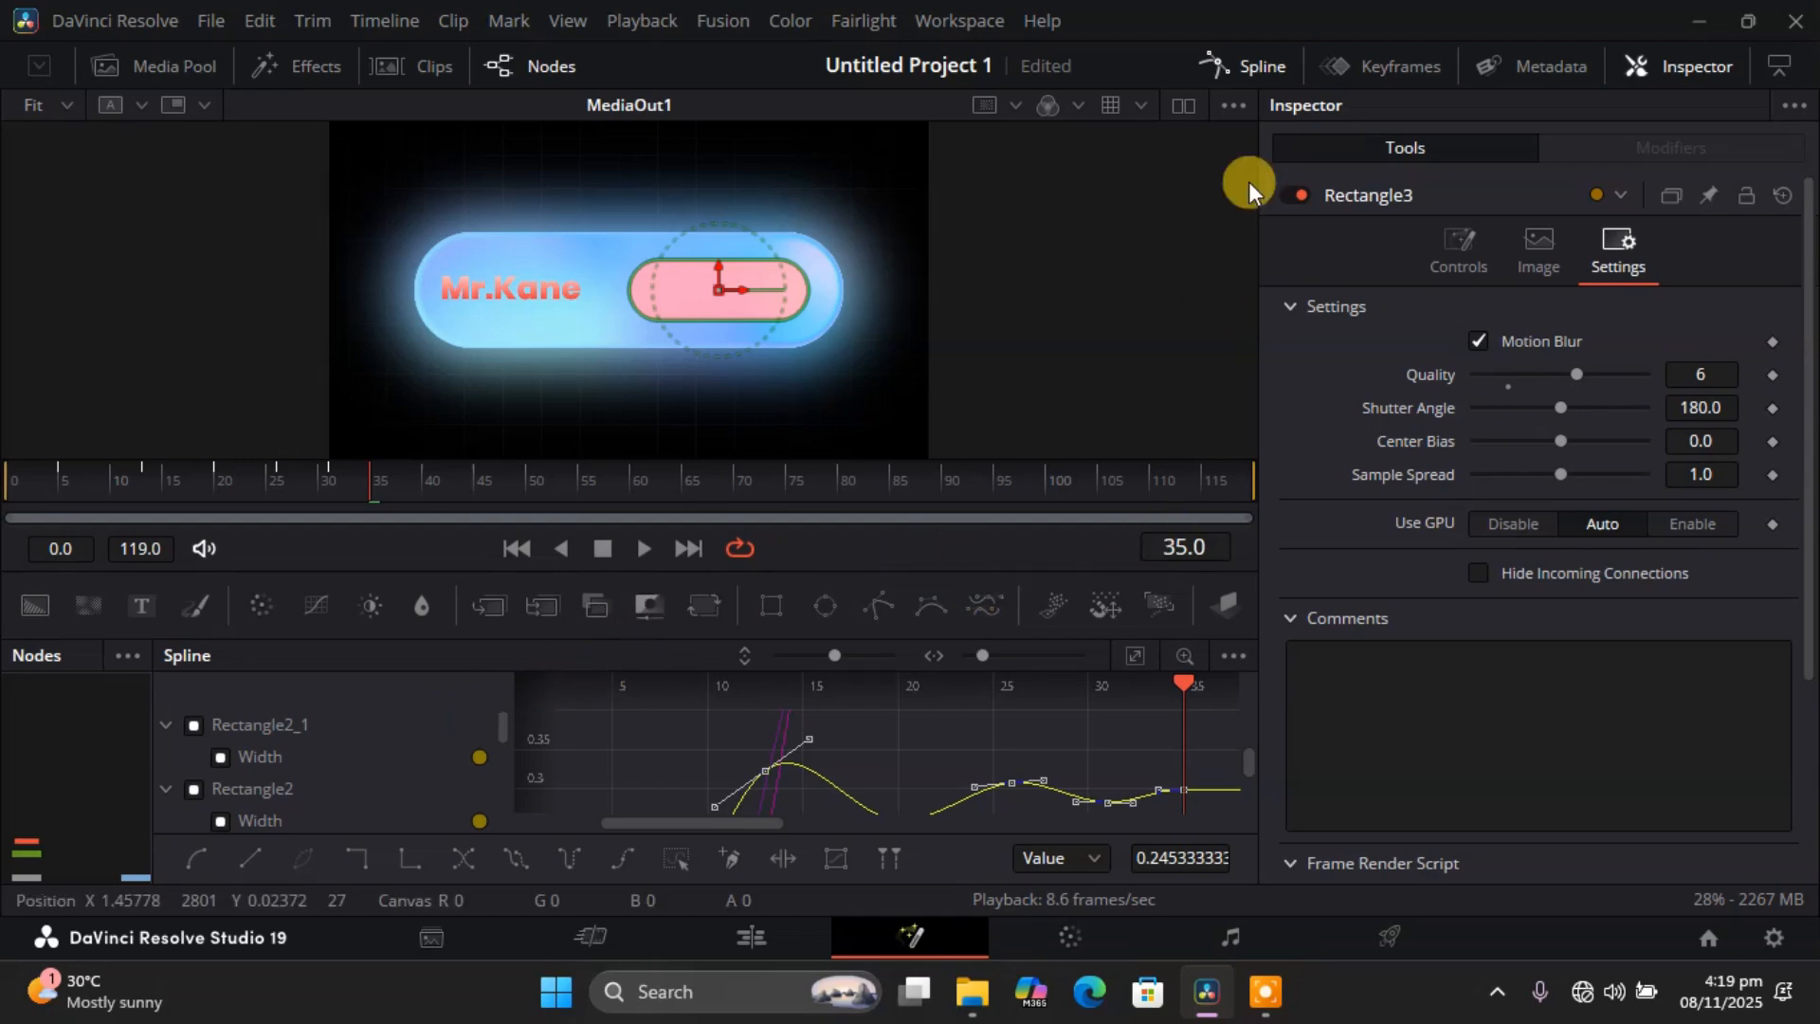
{"action": "left_click", "coordinate": [1243, 71]}
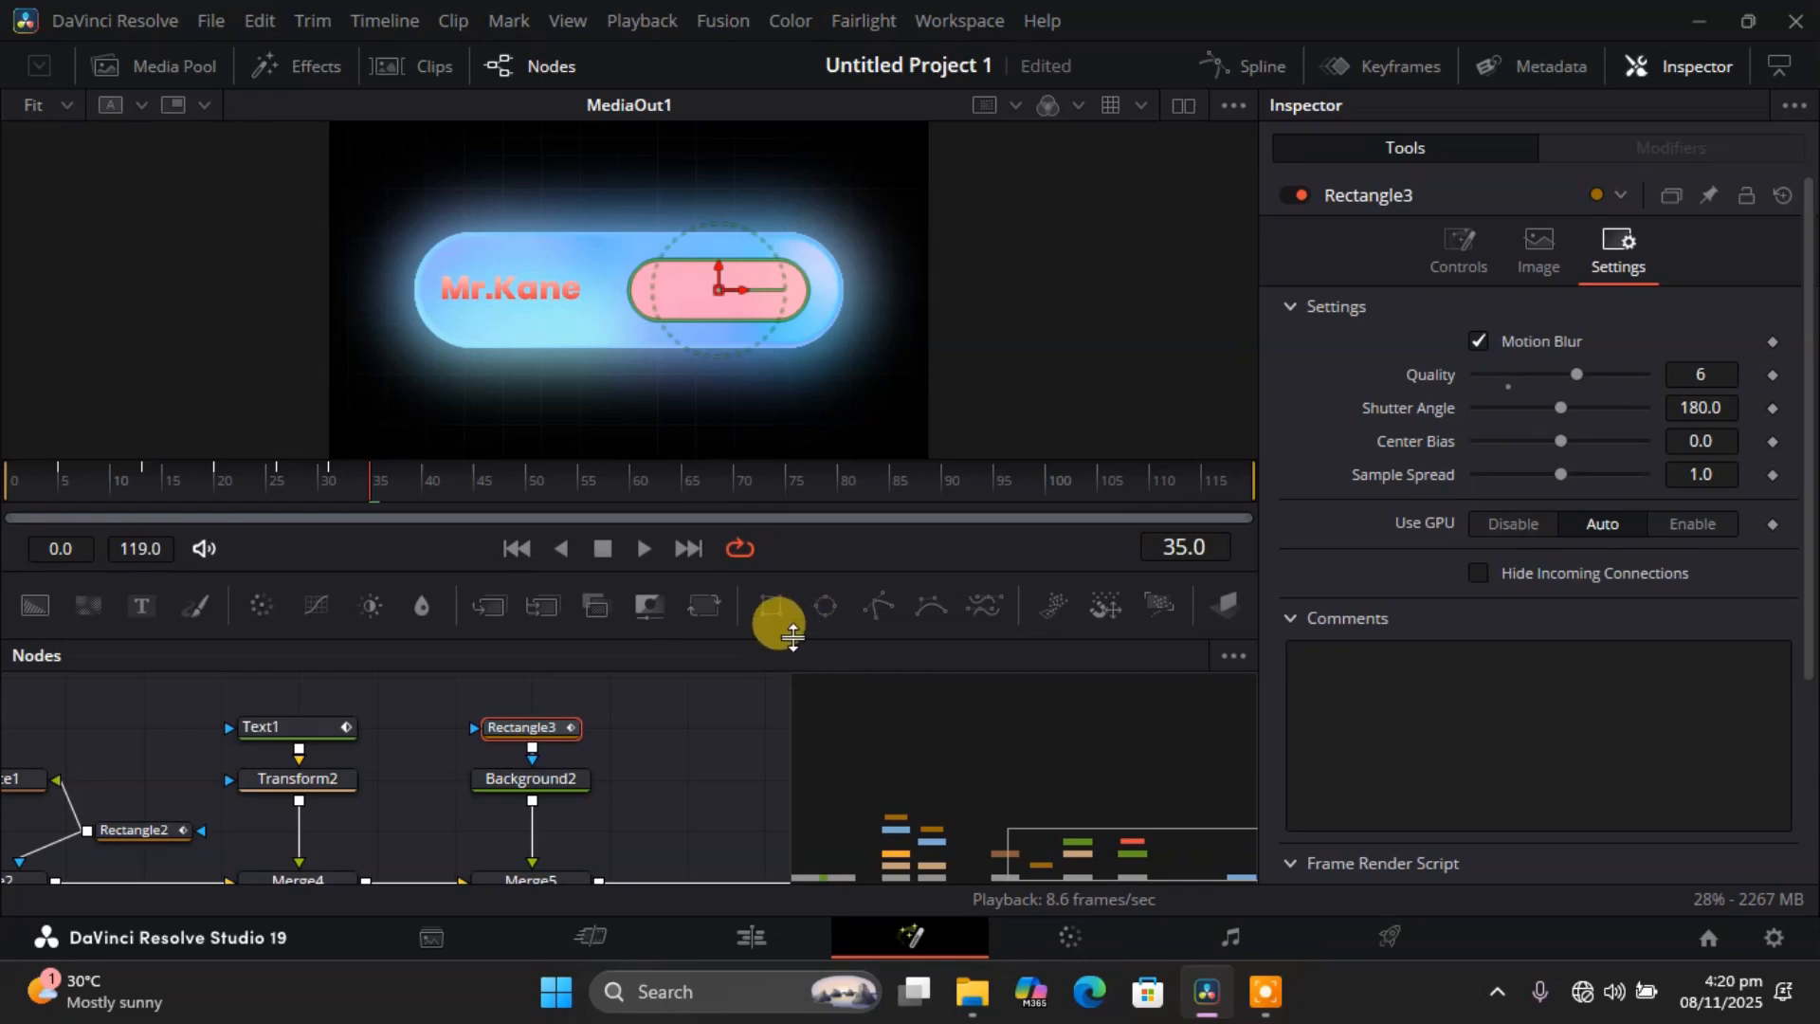
Raise the alpha of Background2, the red pill's colour, to 0.772.
{"action": "left_click_drag", "start_coordinate": [794, 634], "coordinate": [795, 503]}
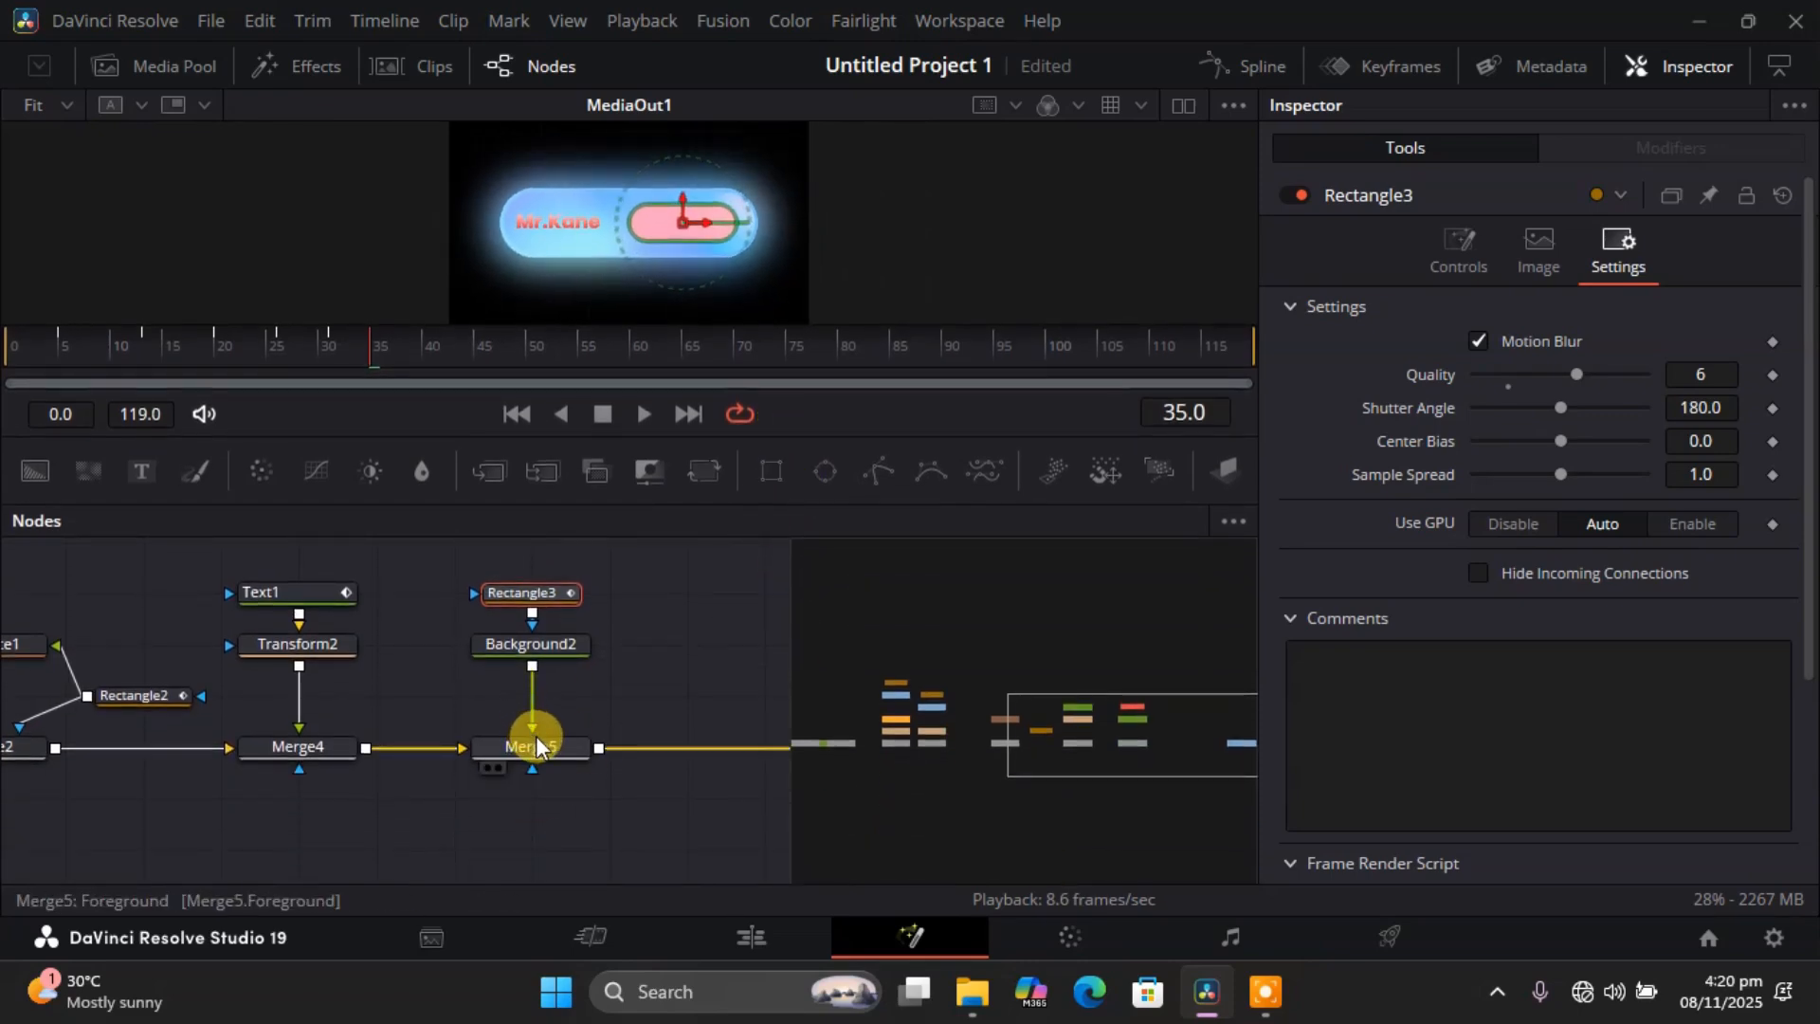
{"action": "left_click", "coordinate": [560, 639]}
{"action": "mouse_move", "coordinate": [1579, 598]}
{"action": "left_mouse_down"}
{"action": "mouse_move", "coordinate": [1669, 598]}
{"action": "mouse_move", "coordinate": [1612, 606]}
{"action": "left_mouse_up"}
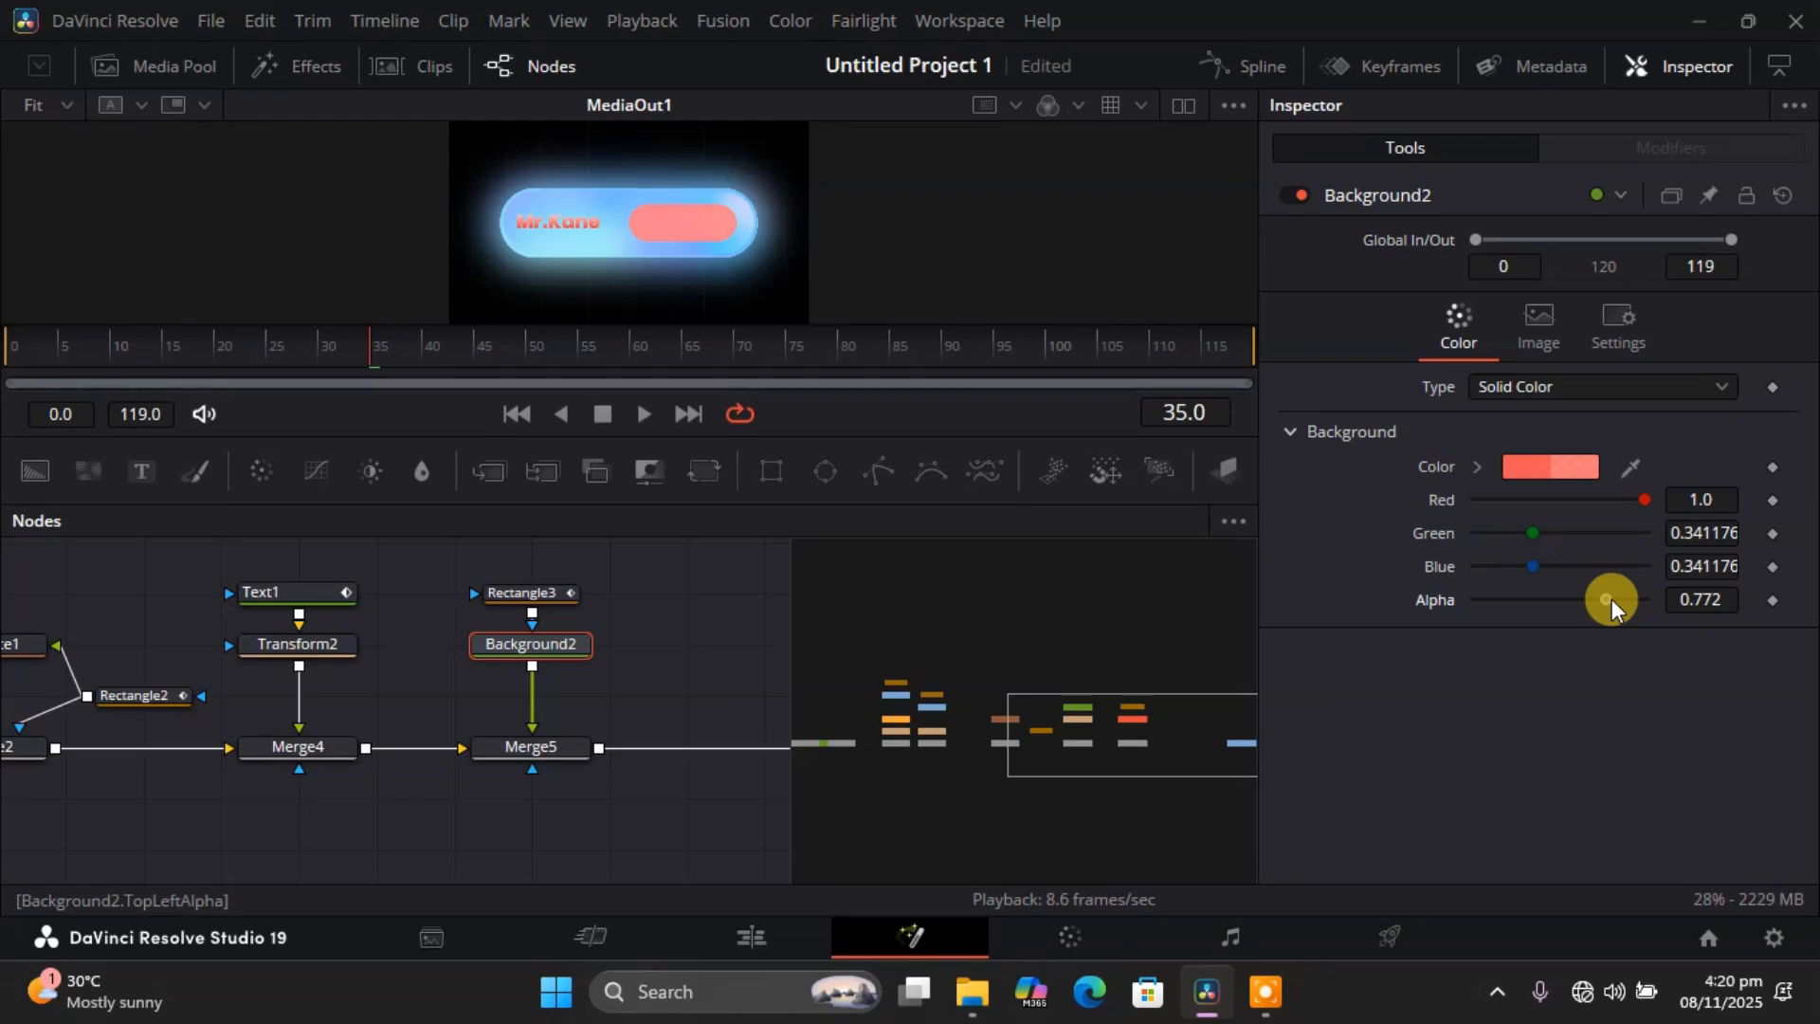
Add a Merge node between Merge5 and MediaOut1.
{"action": "left_click_drag", "start_coordinate": [1077, 754], "coordinate": [1220, 741]}
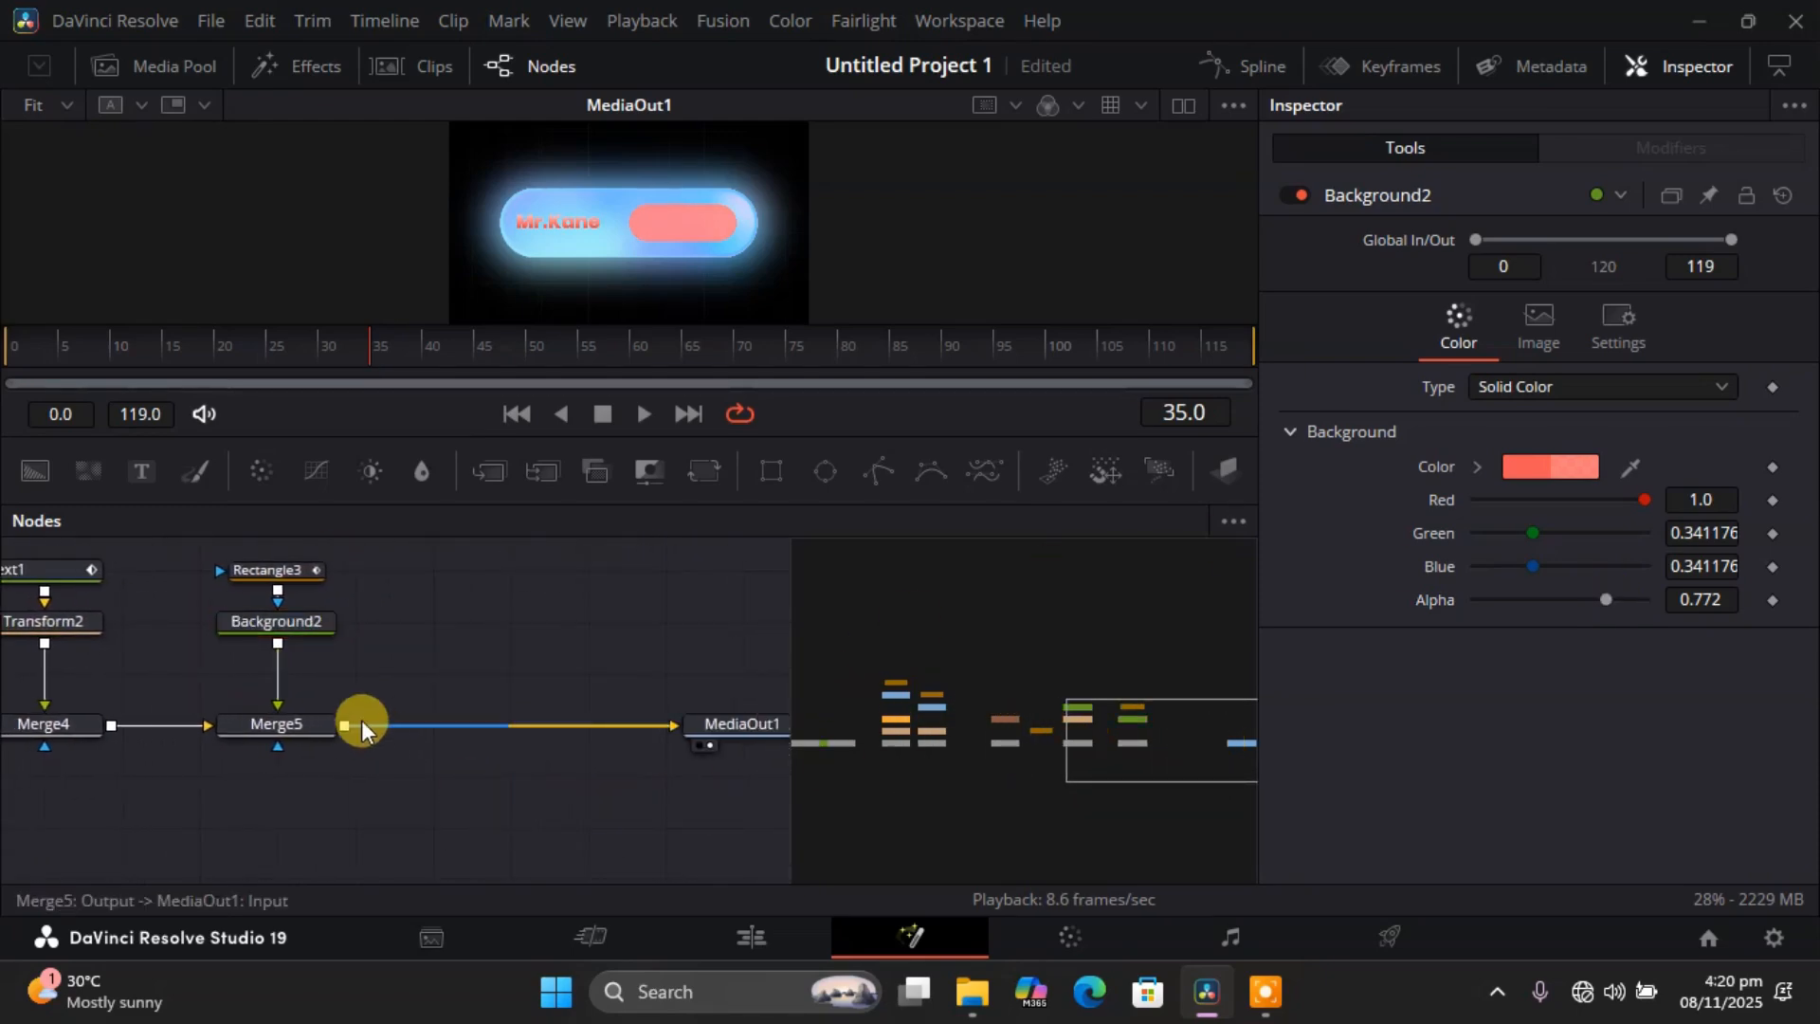
{"action": "left_click", "coordinate": [304, 719]}
{"action": "key", "text": "shift+space"}
{"action": "type", "text": "merge"}
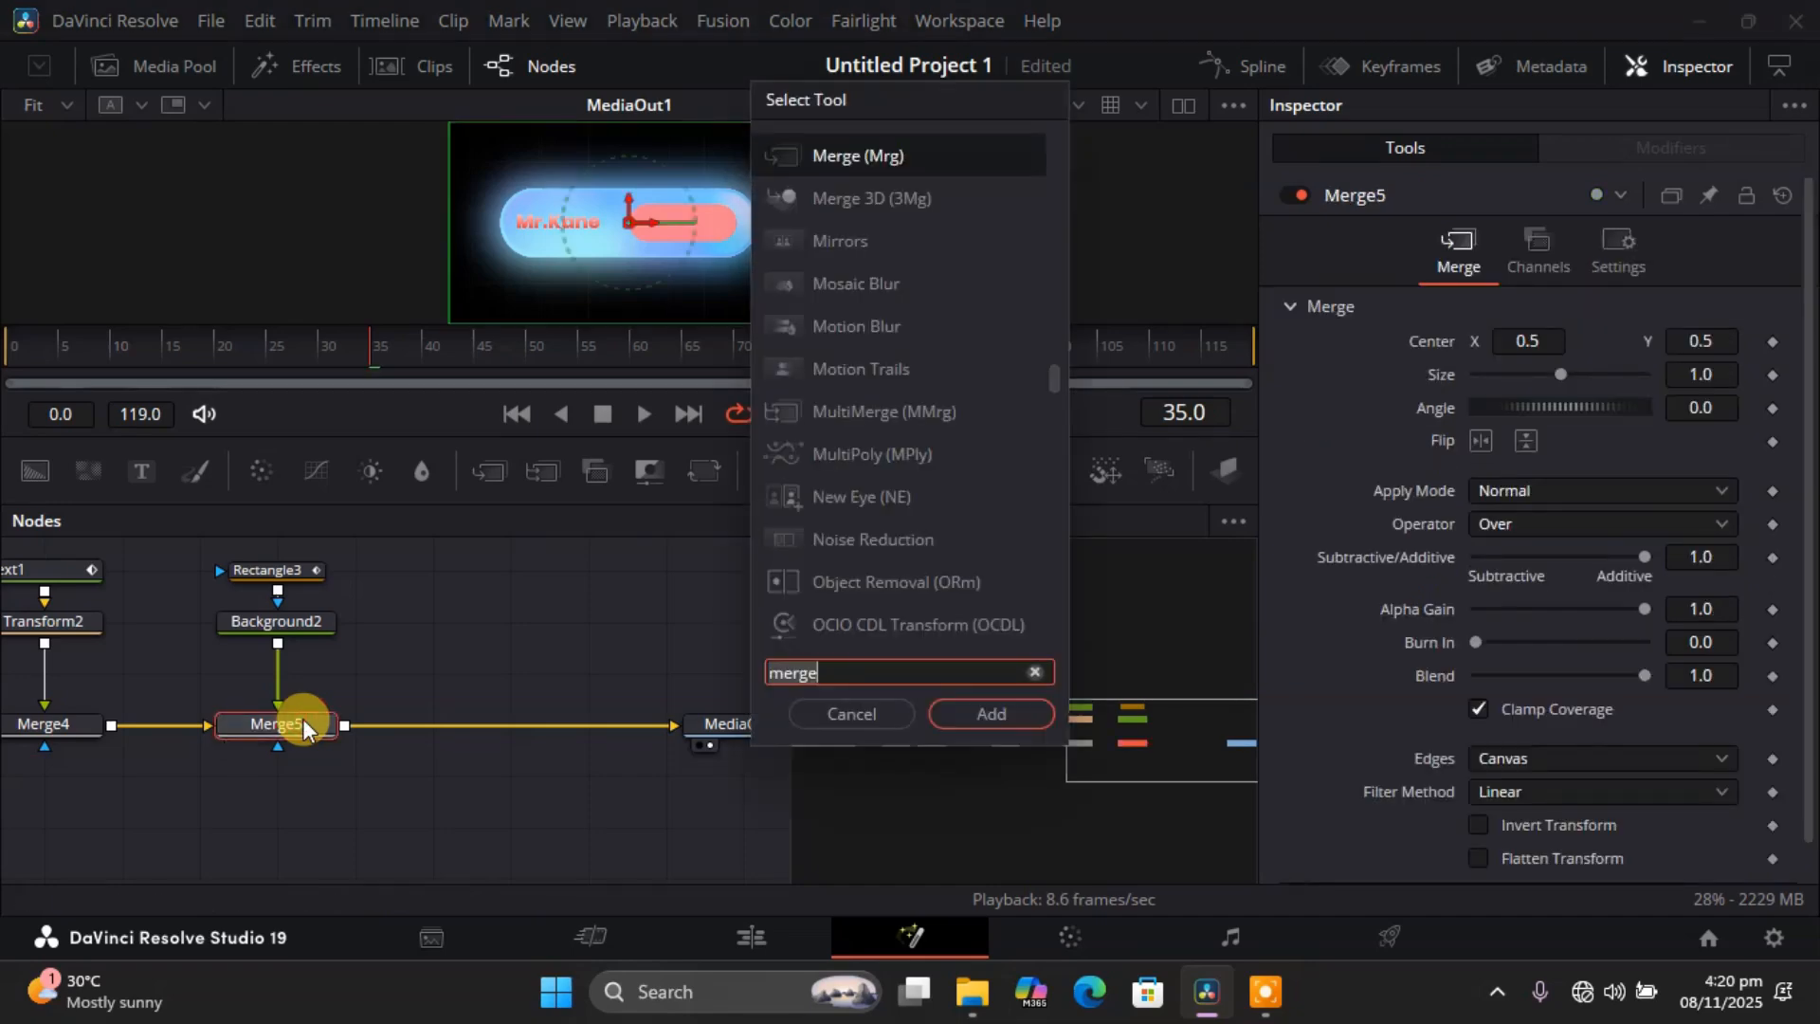
{"action": "key", "text": "Return"}
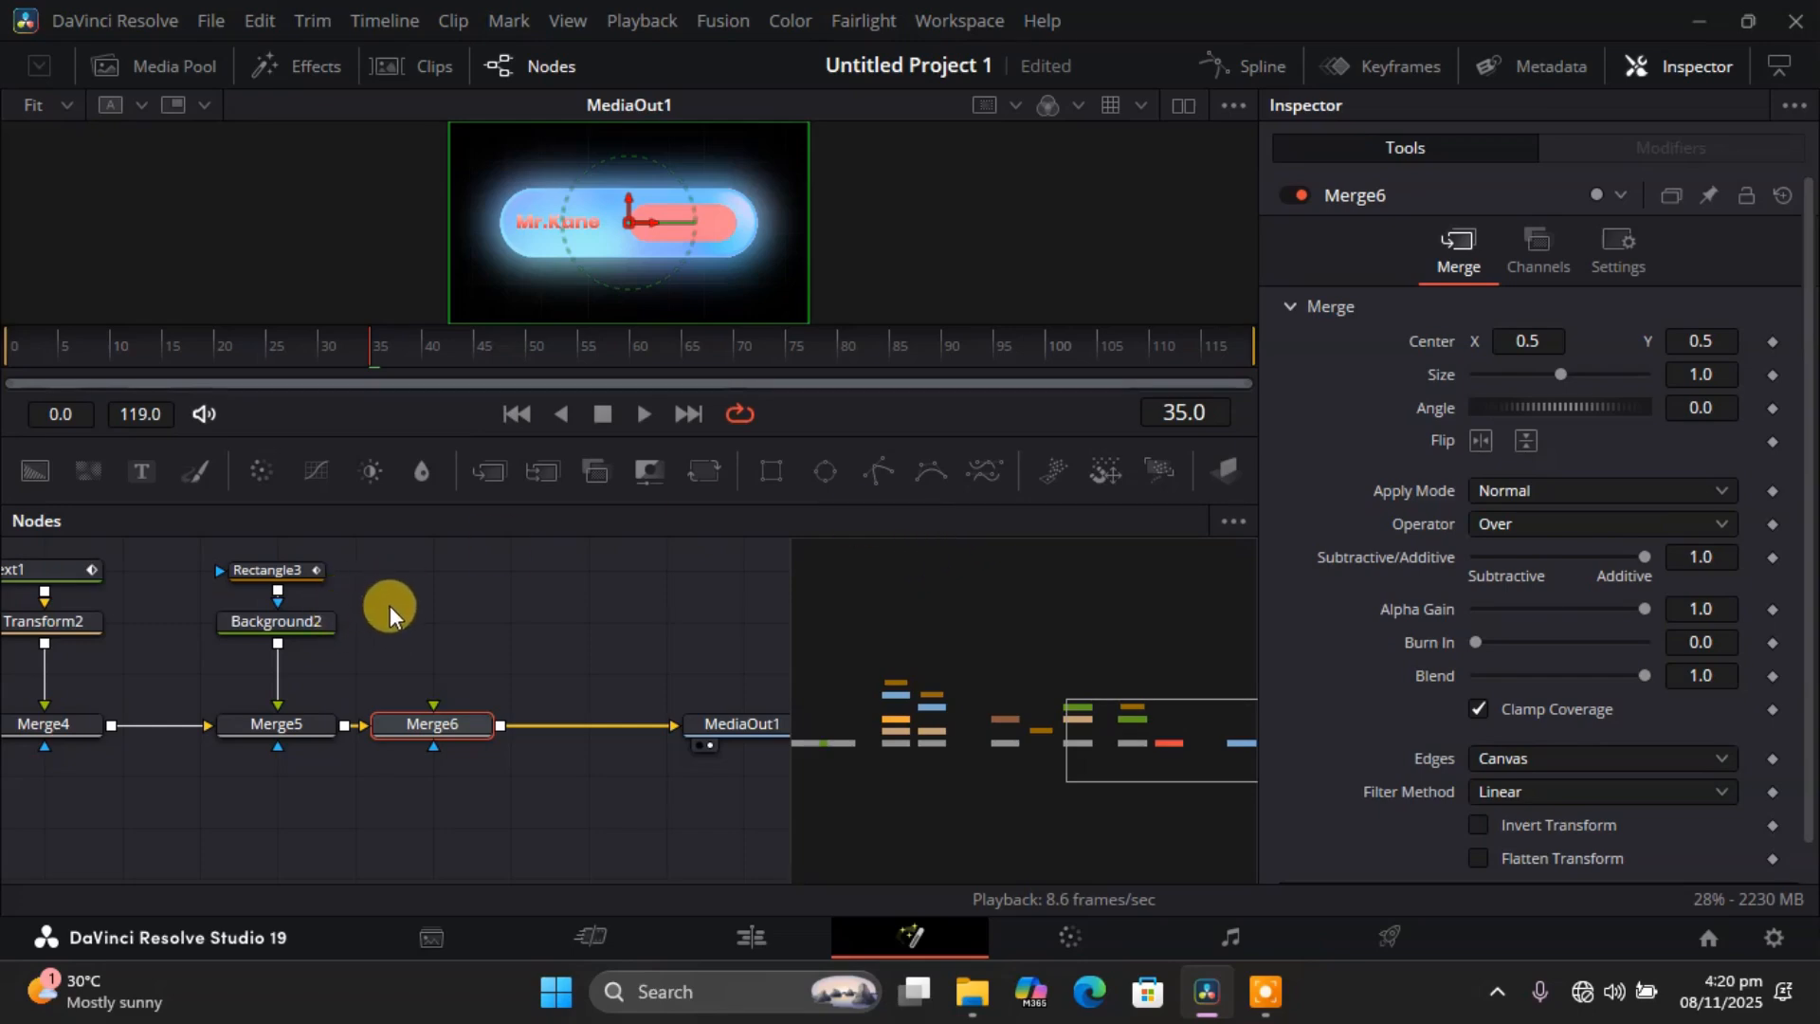
Duplicate Text1, connect the copy to Merge6's foreground, and align it with the upper row of nodes.
{"action": "left_click", "coordinate": [59, 594]}
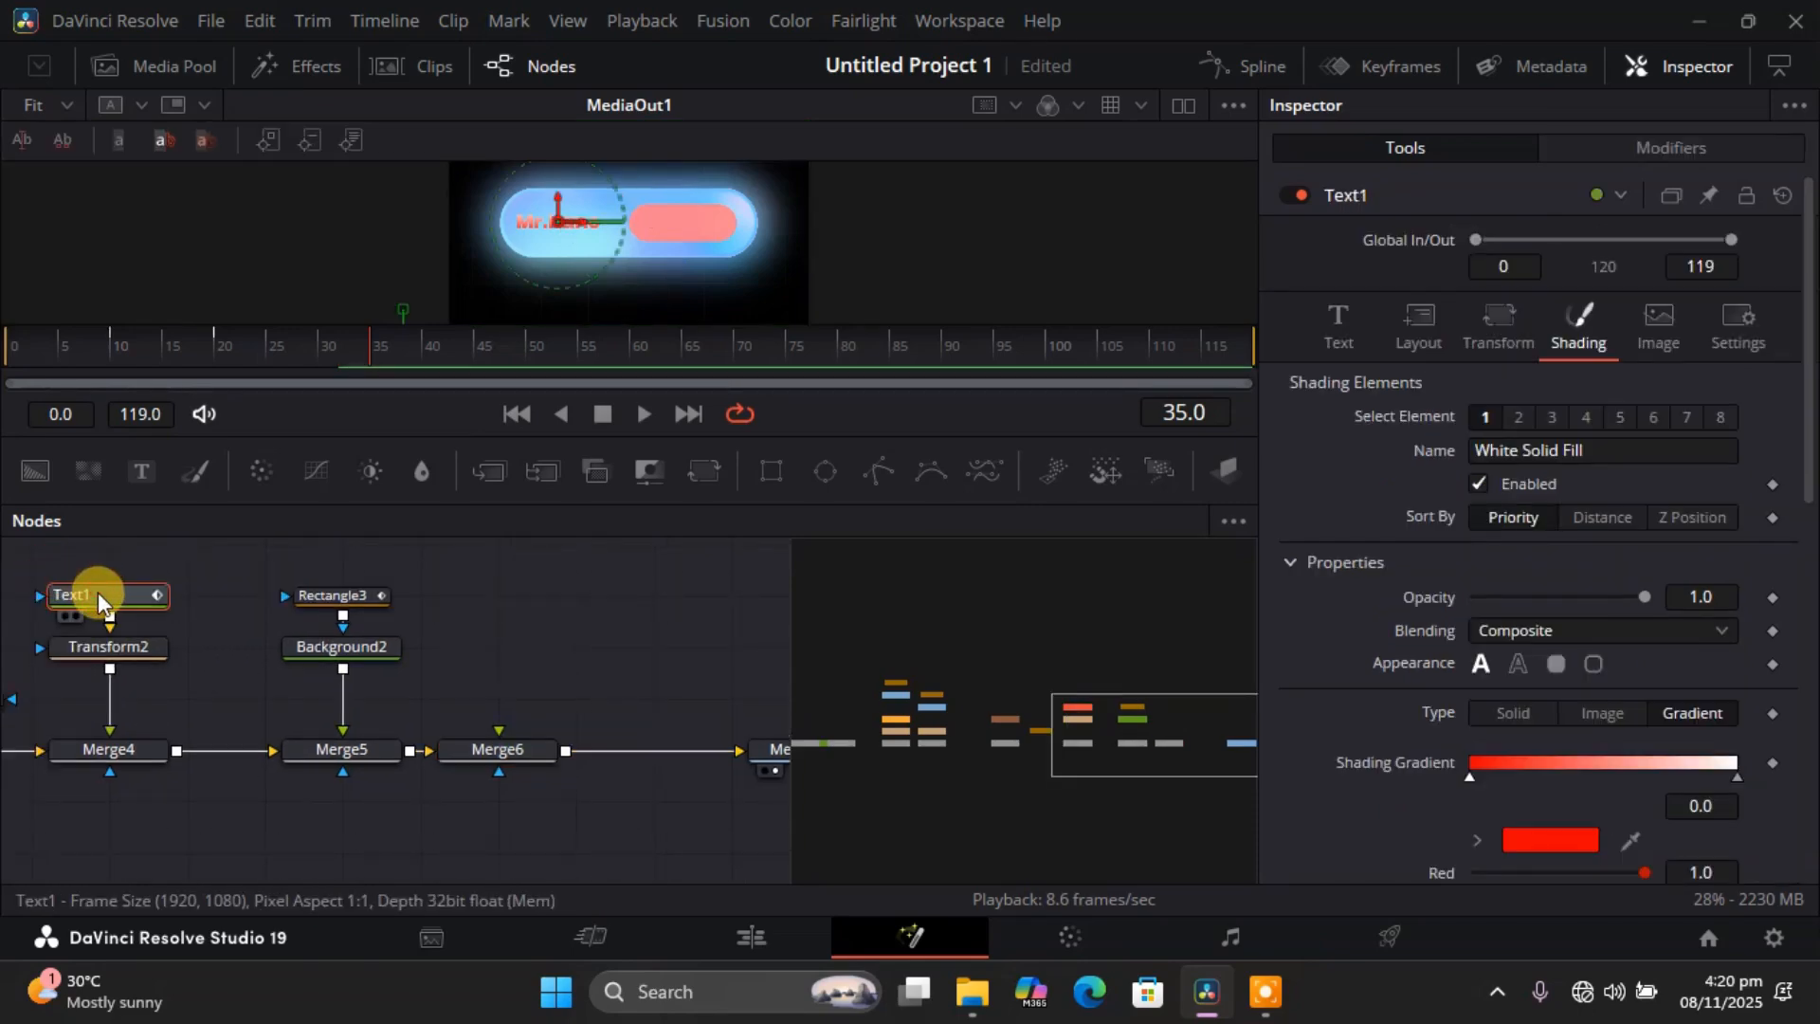
{"action": "left_click", "coordinate": [509, 643]}
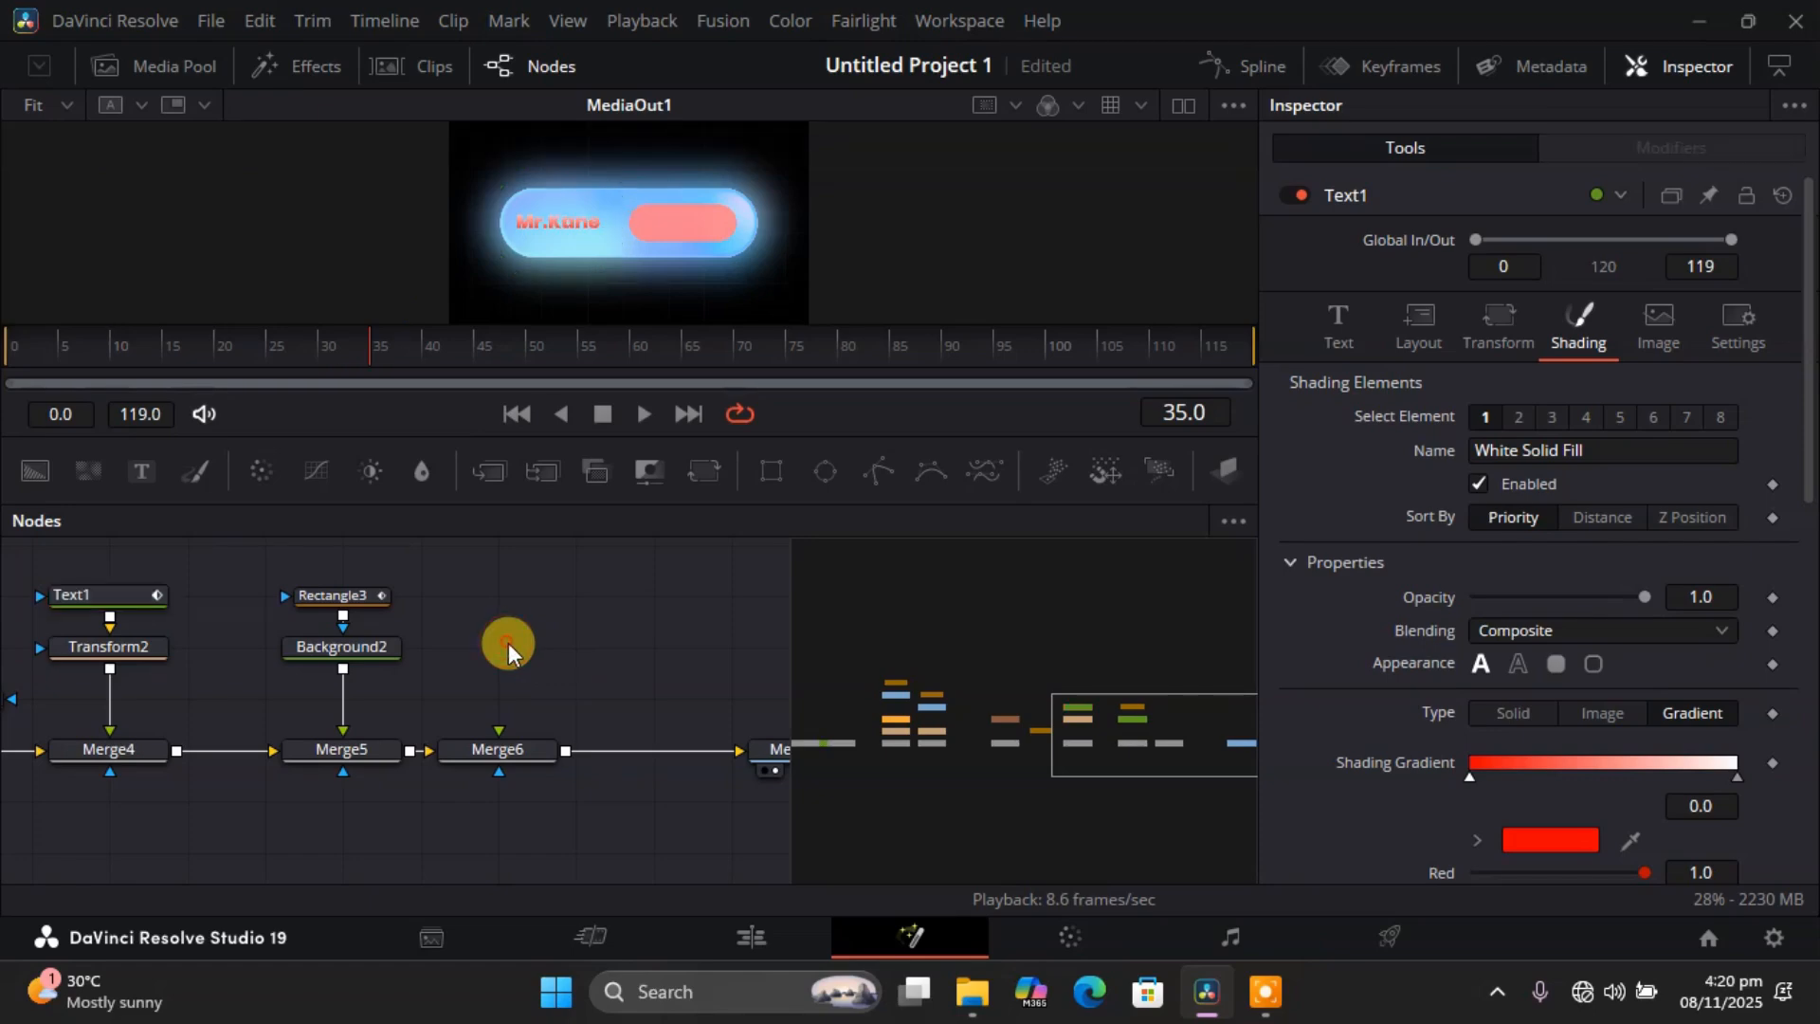
{"action": "key", "text": "ctrl+v"}
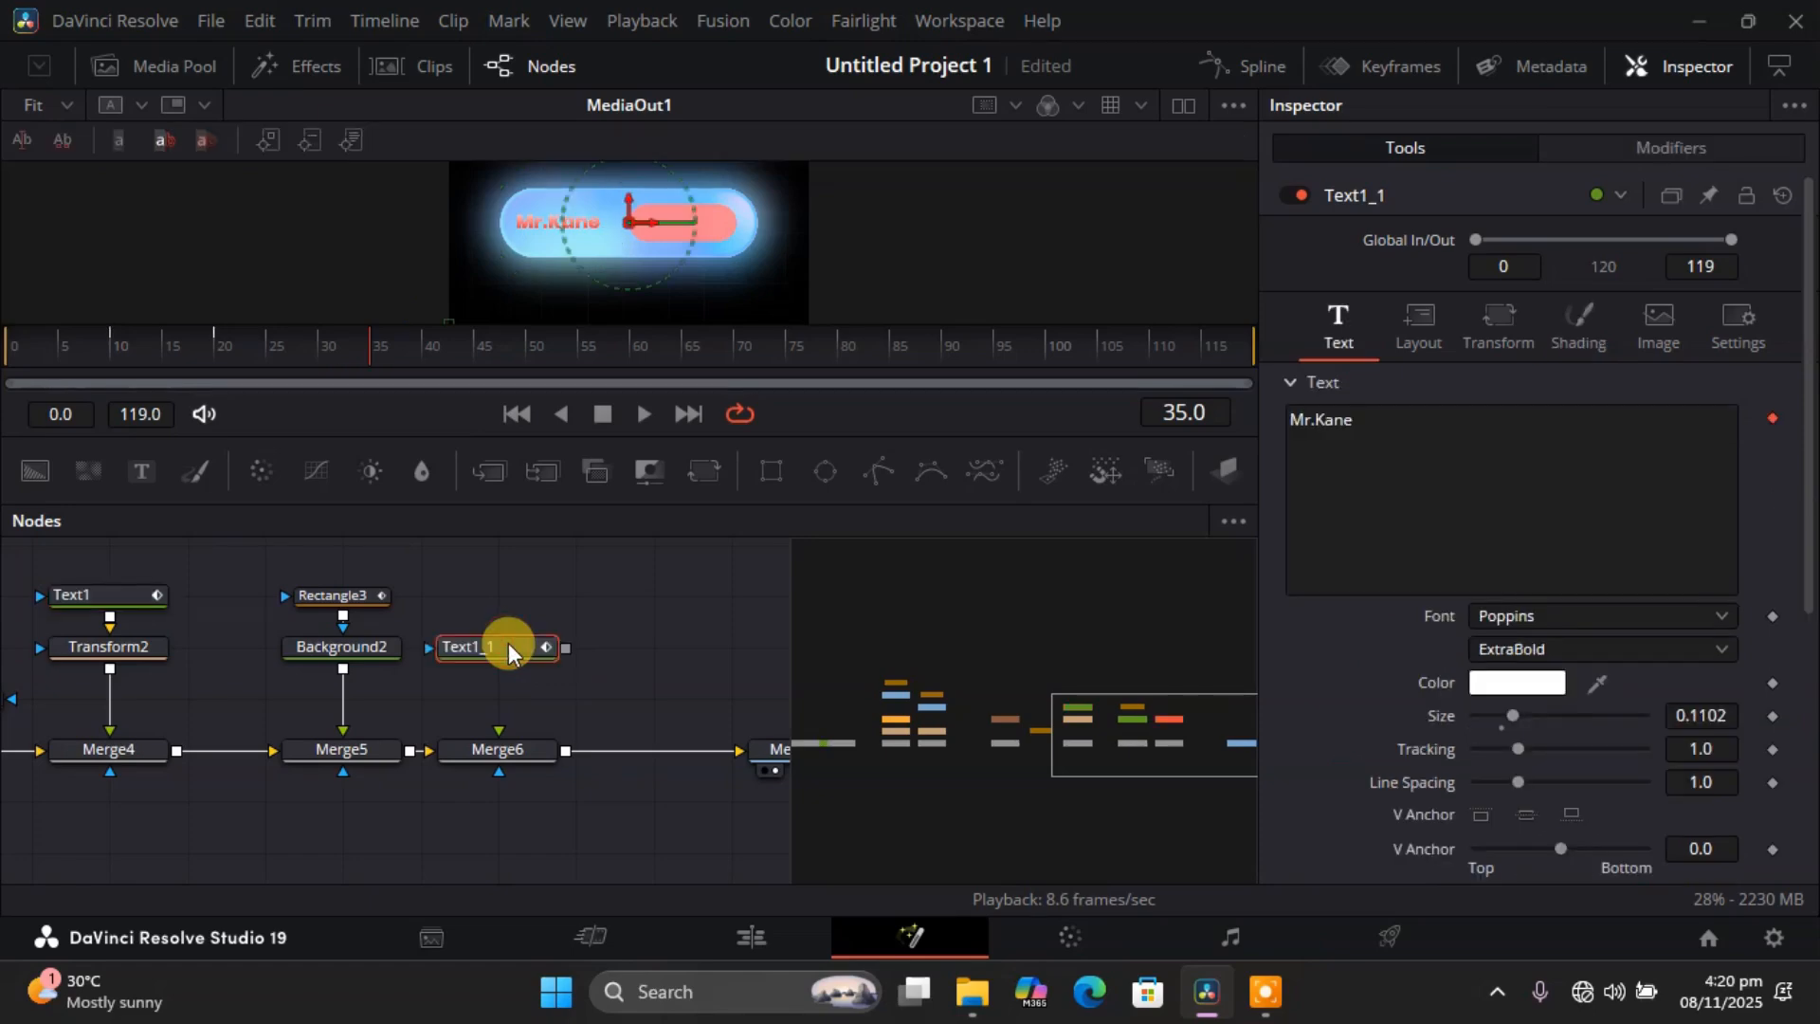
{"action": "left_click_drag", "start_coordinate": [567, 645], "coordinate": [497, 745]}
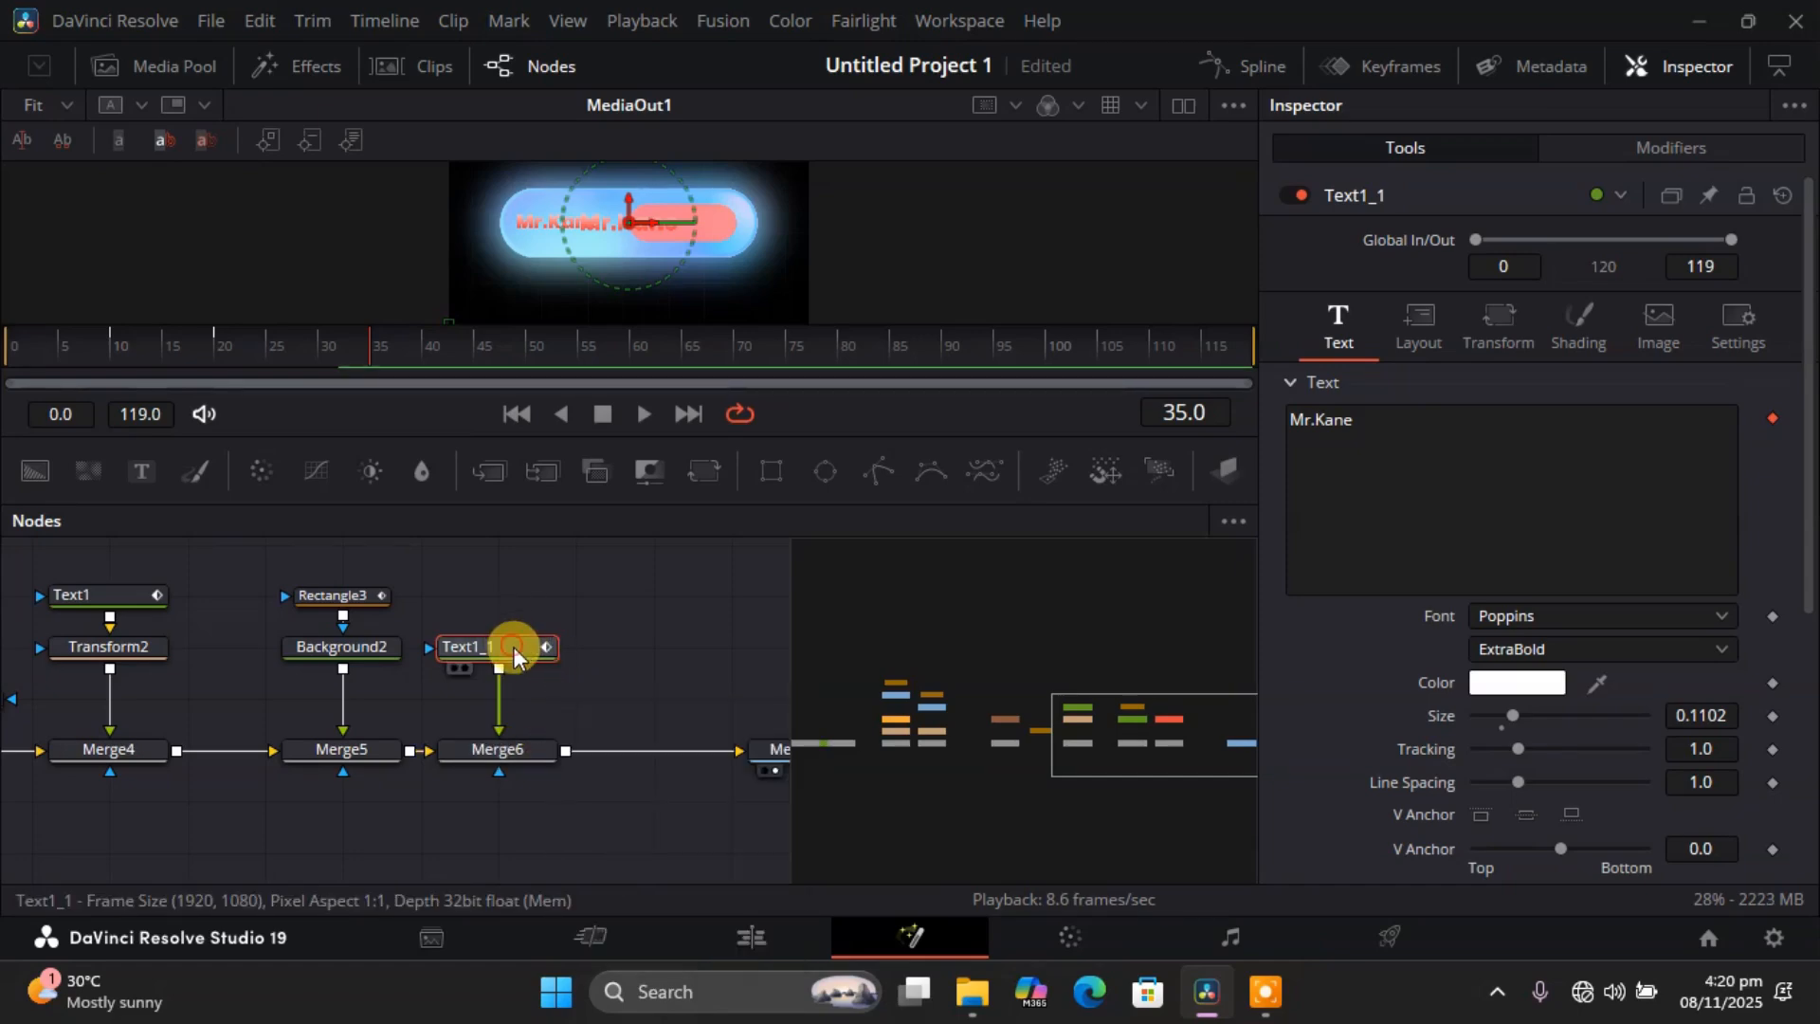
{"action": "left_click_drag", "start_coordinate": [514, 647], "coordinate": [519, 617]}
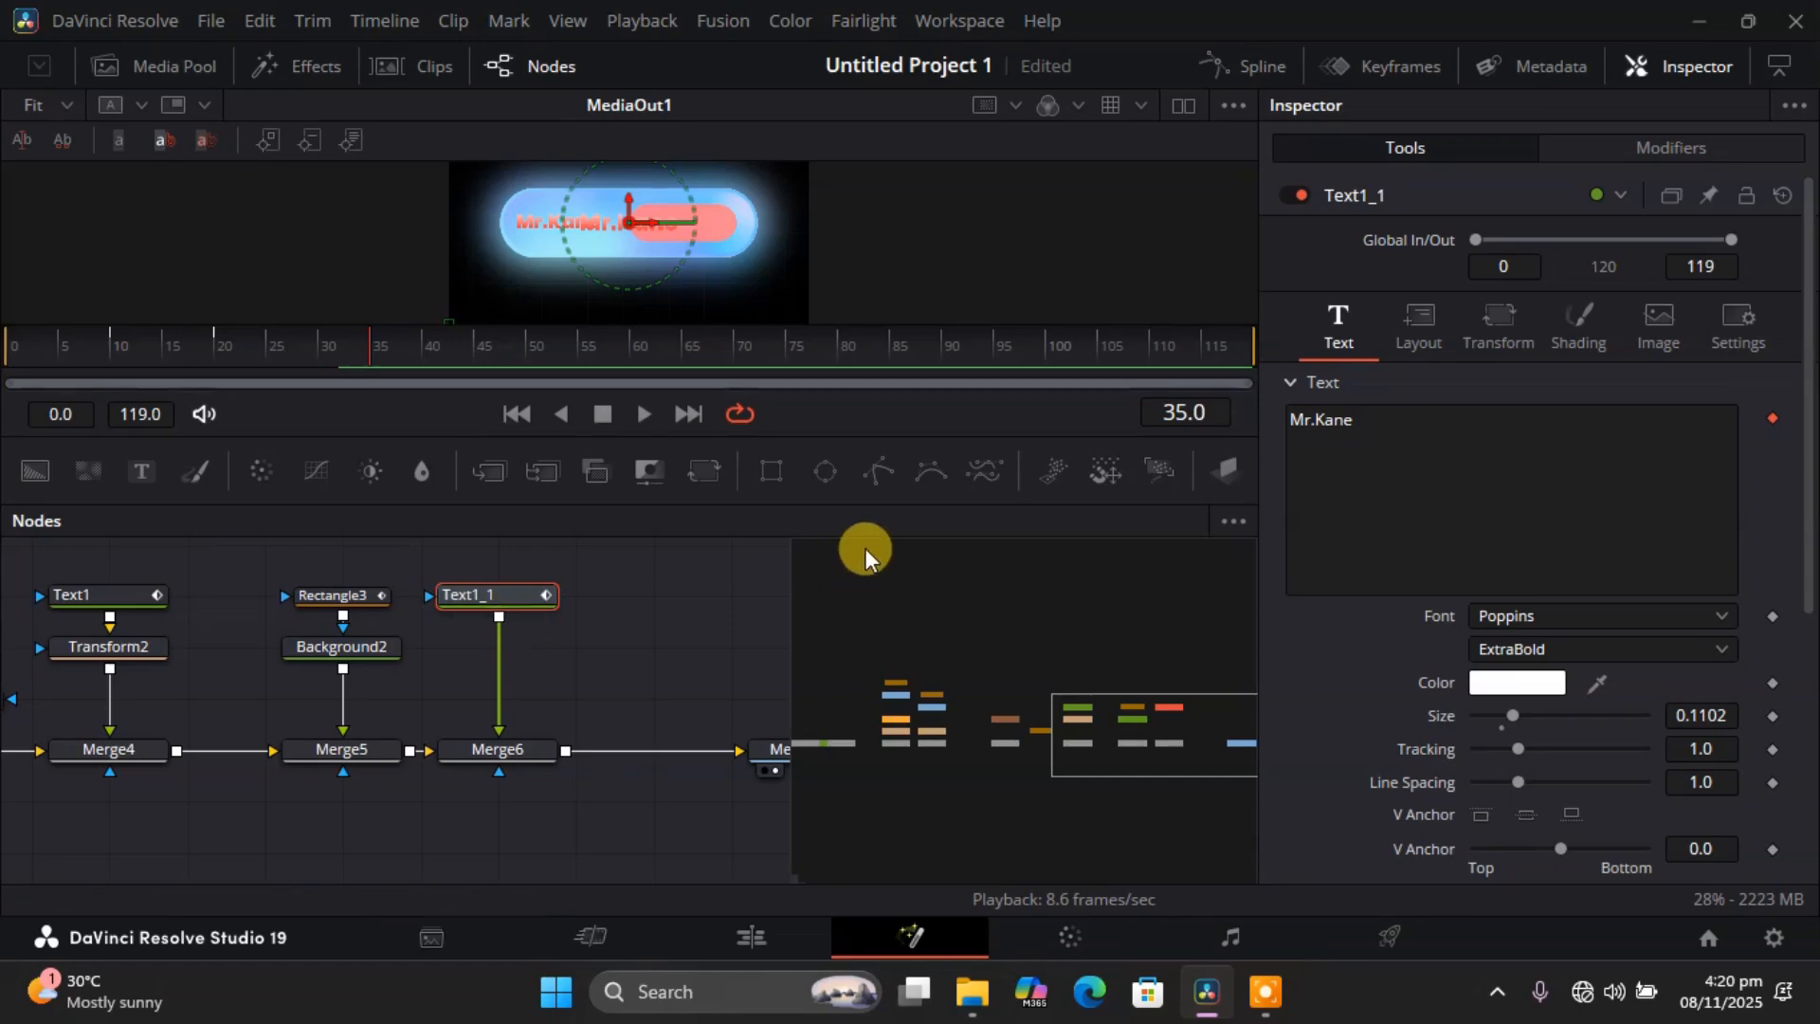
Replace the copied text node's wording with "Subscribe".
{"action": "left_click", "coordinate": [1361, 424]}
{"action": "key", "text": "BackSpace"}
{"action": "key", "text": "BackSpace"}
{"action": "key", "text": "BackSpace"}
{"action": "key", "text": "BackSpace"}
{"action": "key", "text": "BackSpace"}
{"action": "key", "text": "BackSpace"}
{"action": "key", "text": "BackSpace"}
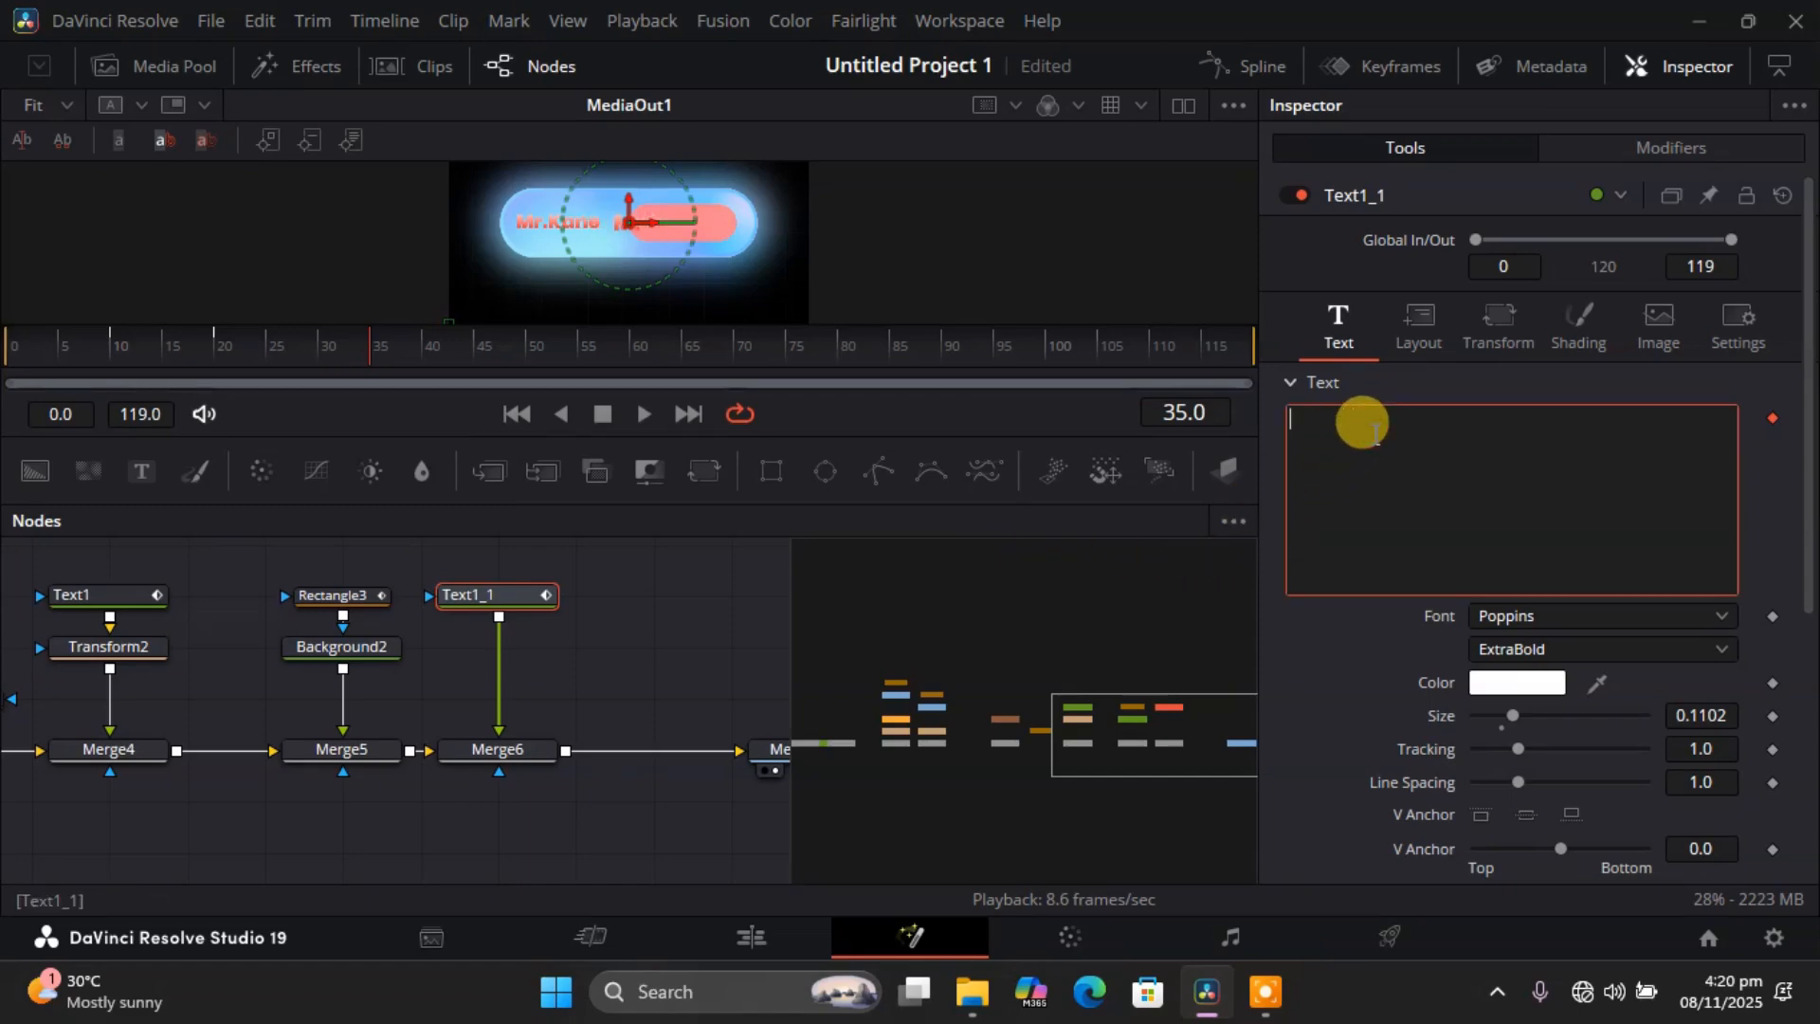
{"action": "type", "text": "Sub"}
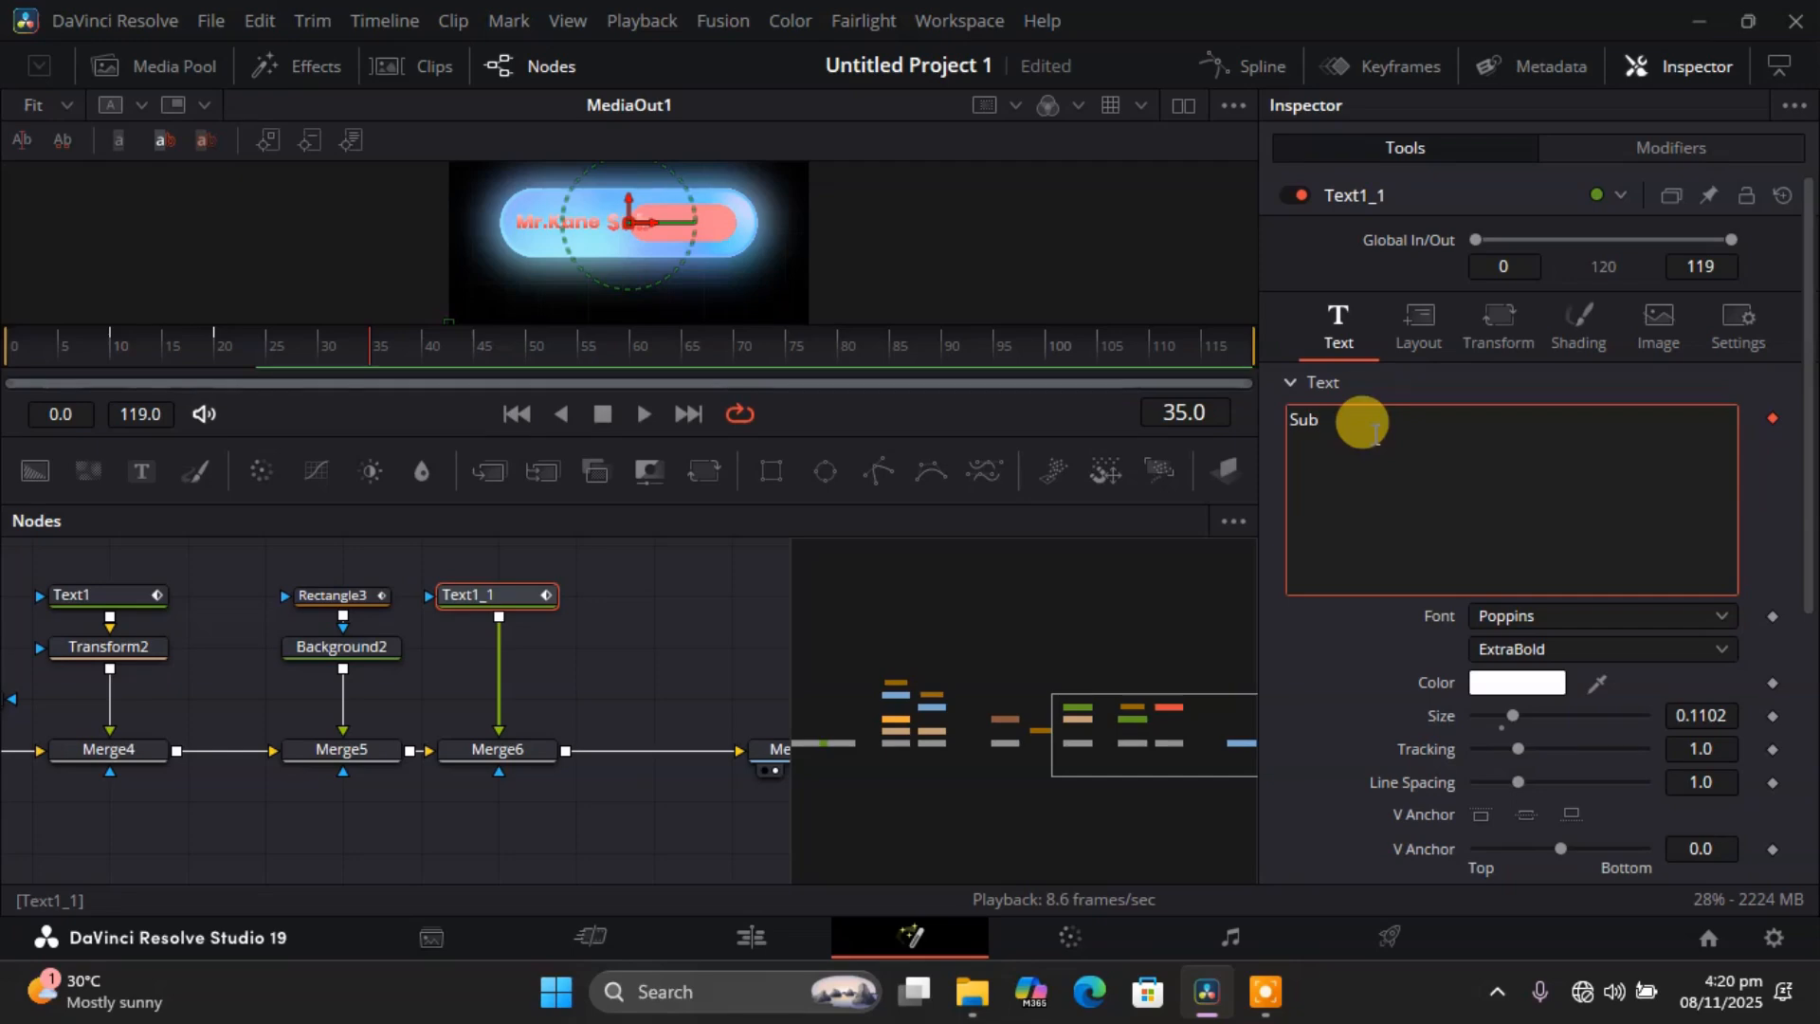
{"action": "type", "text": "scribe"}
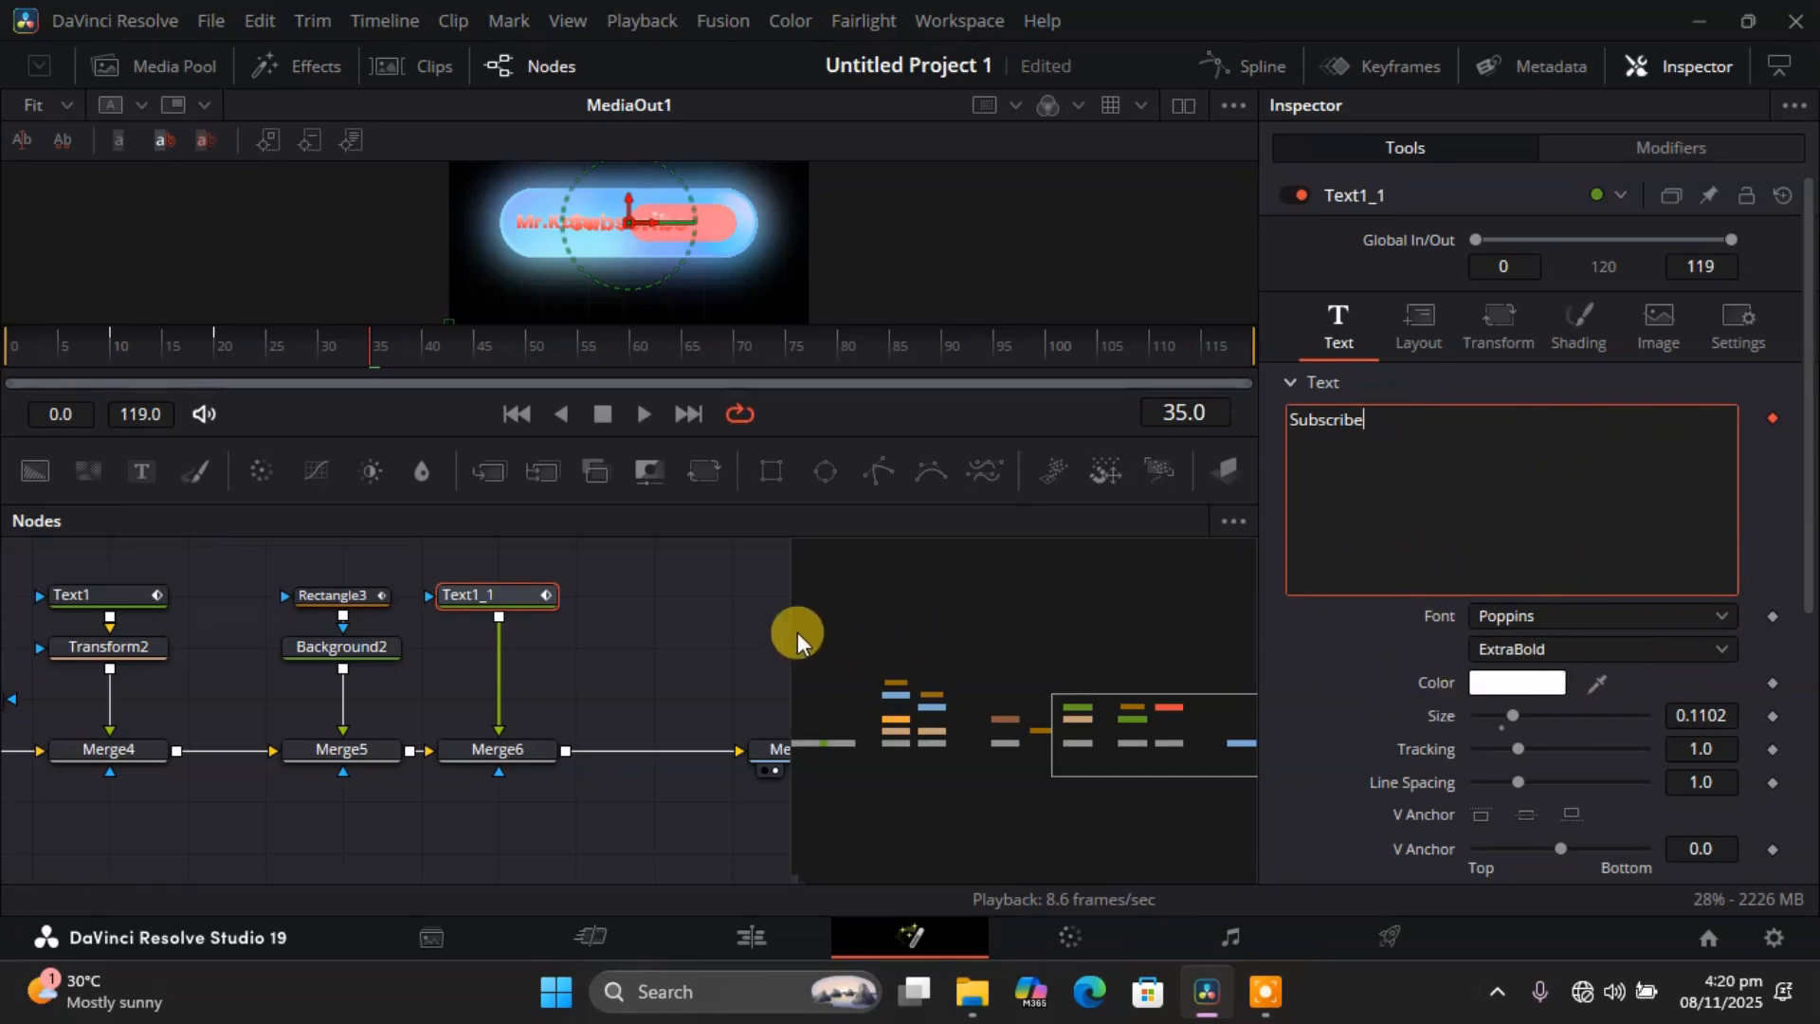
{"action": "left_click", "coordinate": [744, 625]}
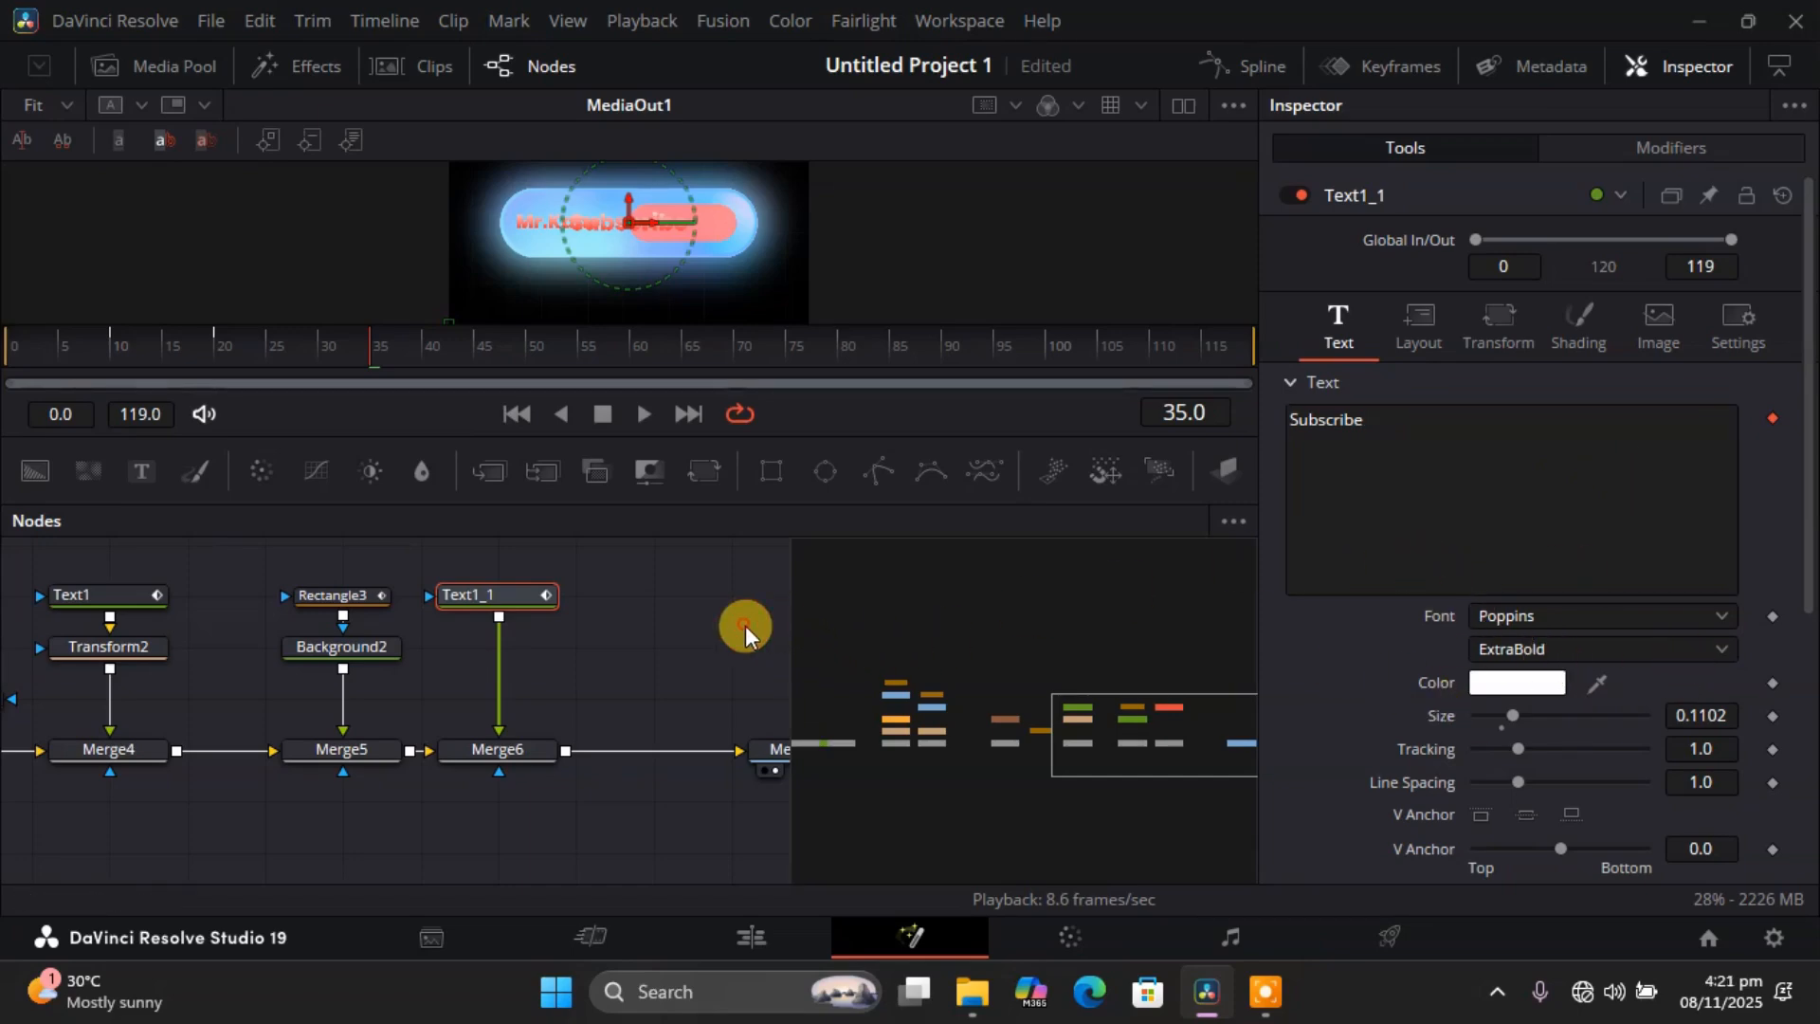
{"action": "left_click", "coordinate": [1514, 685]}
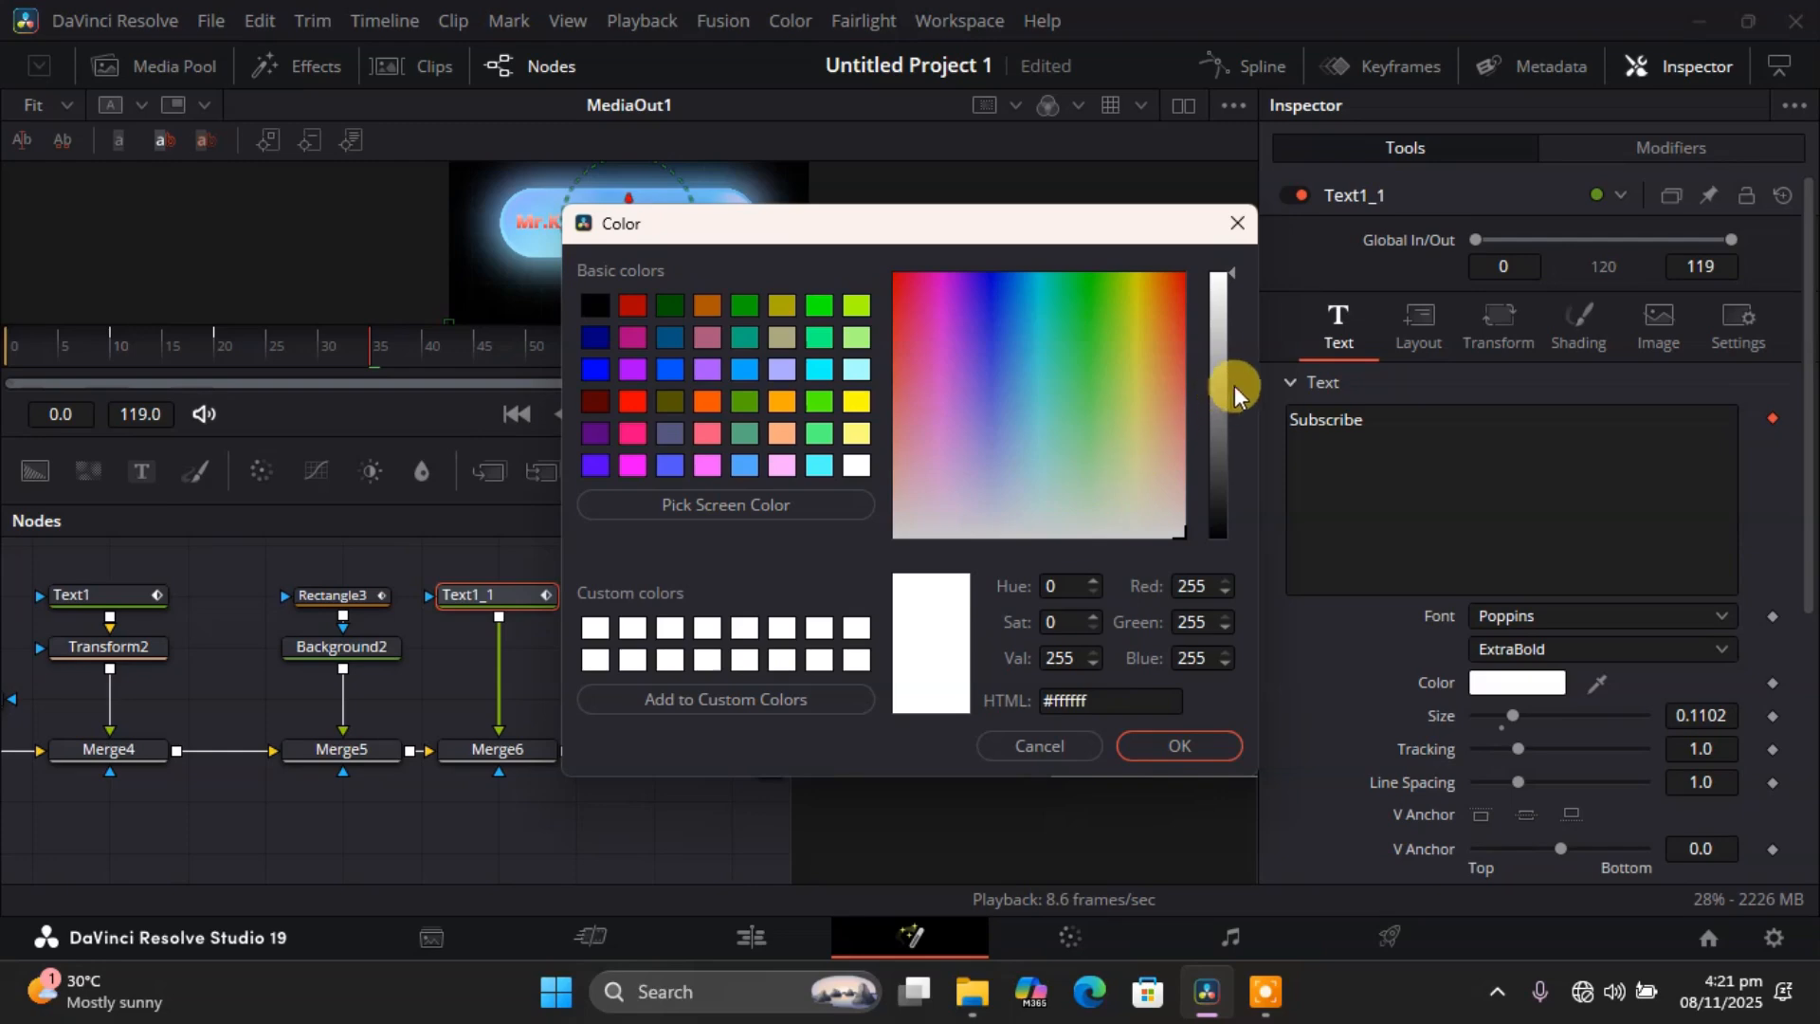
{"action": "left_click_drag", "start_coordinate": [1225, 370], "coordinate": [1217, 239]}
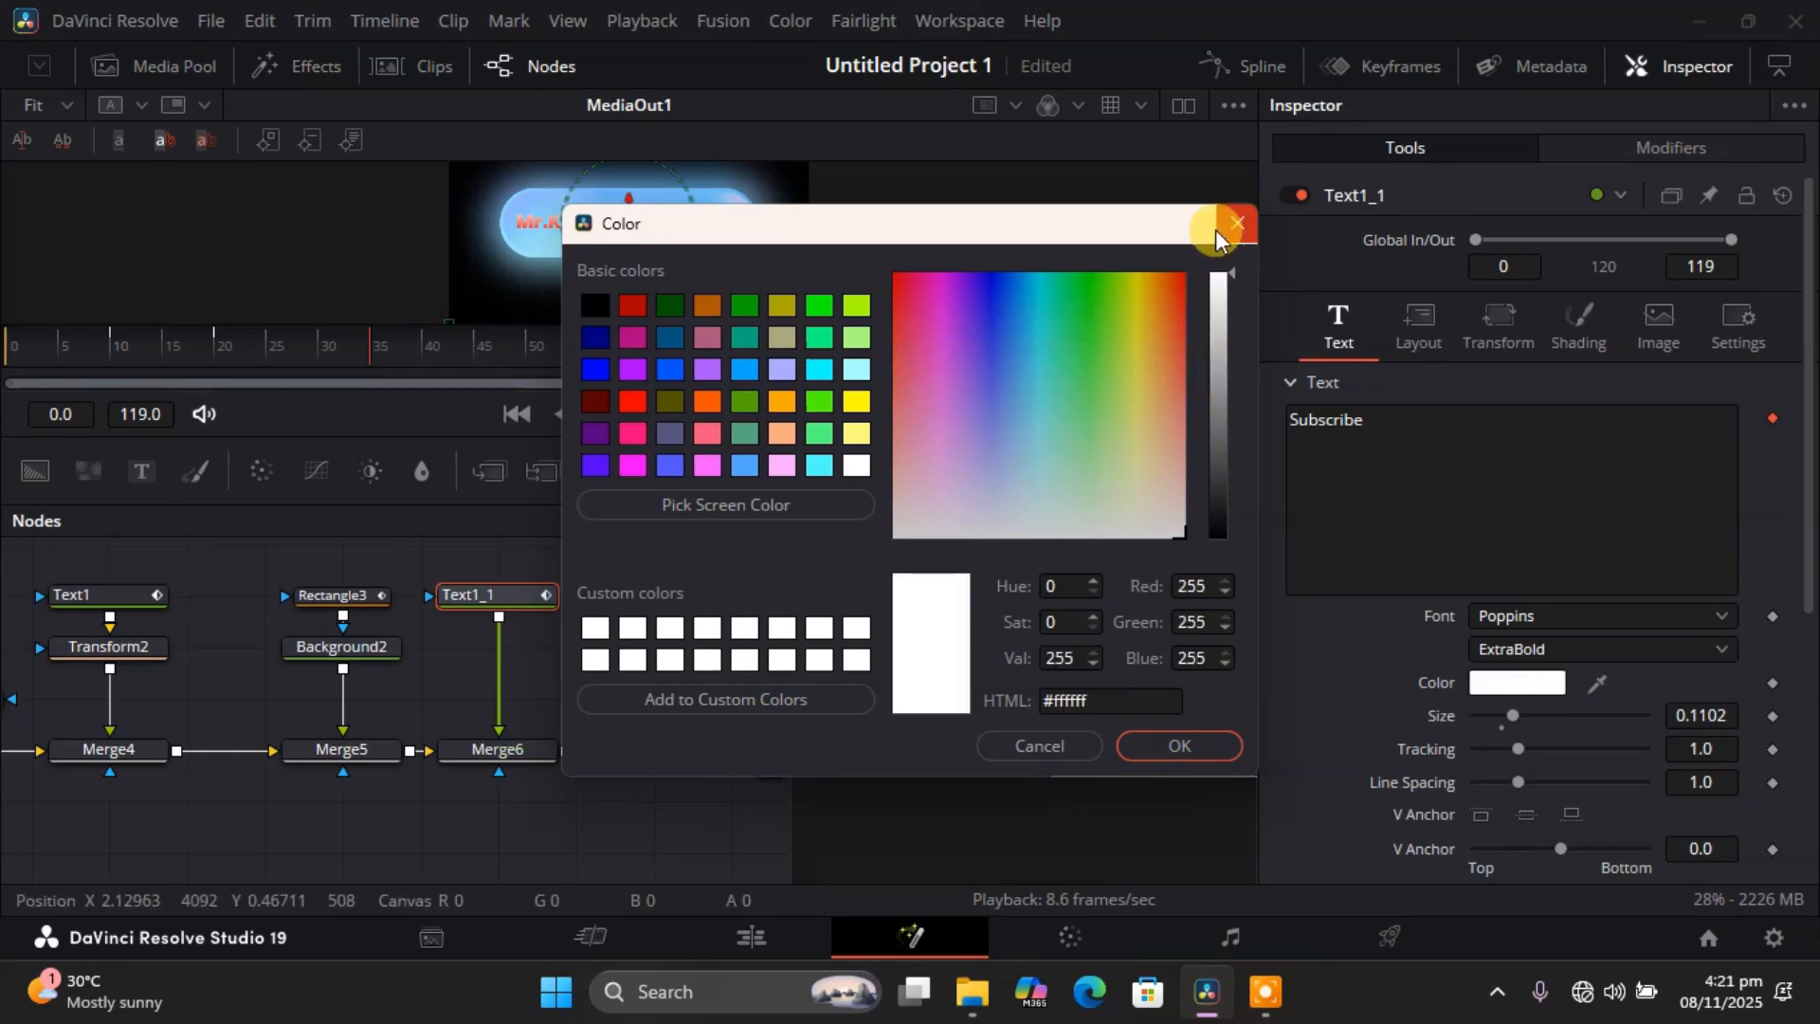
{"action": "left_click", "coordinate": [1150, 742]}
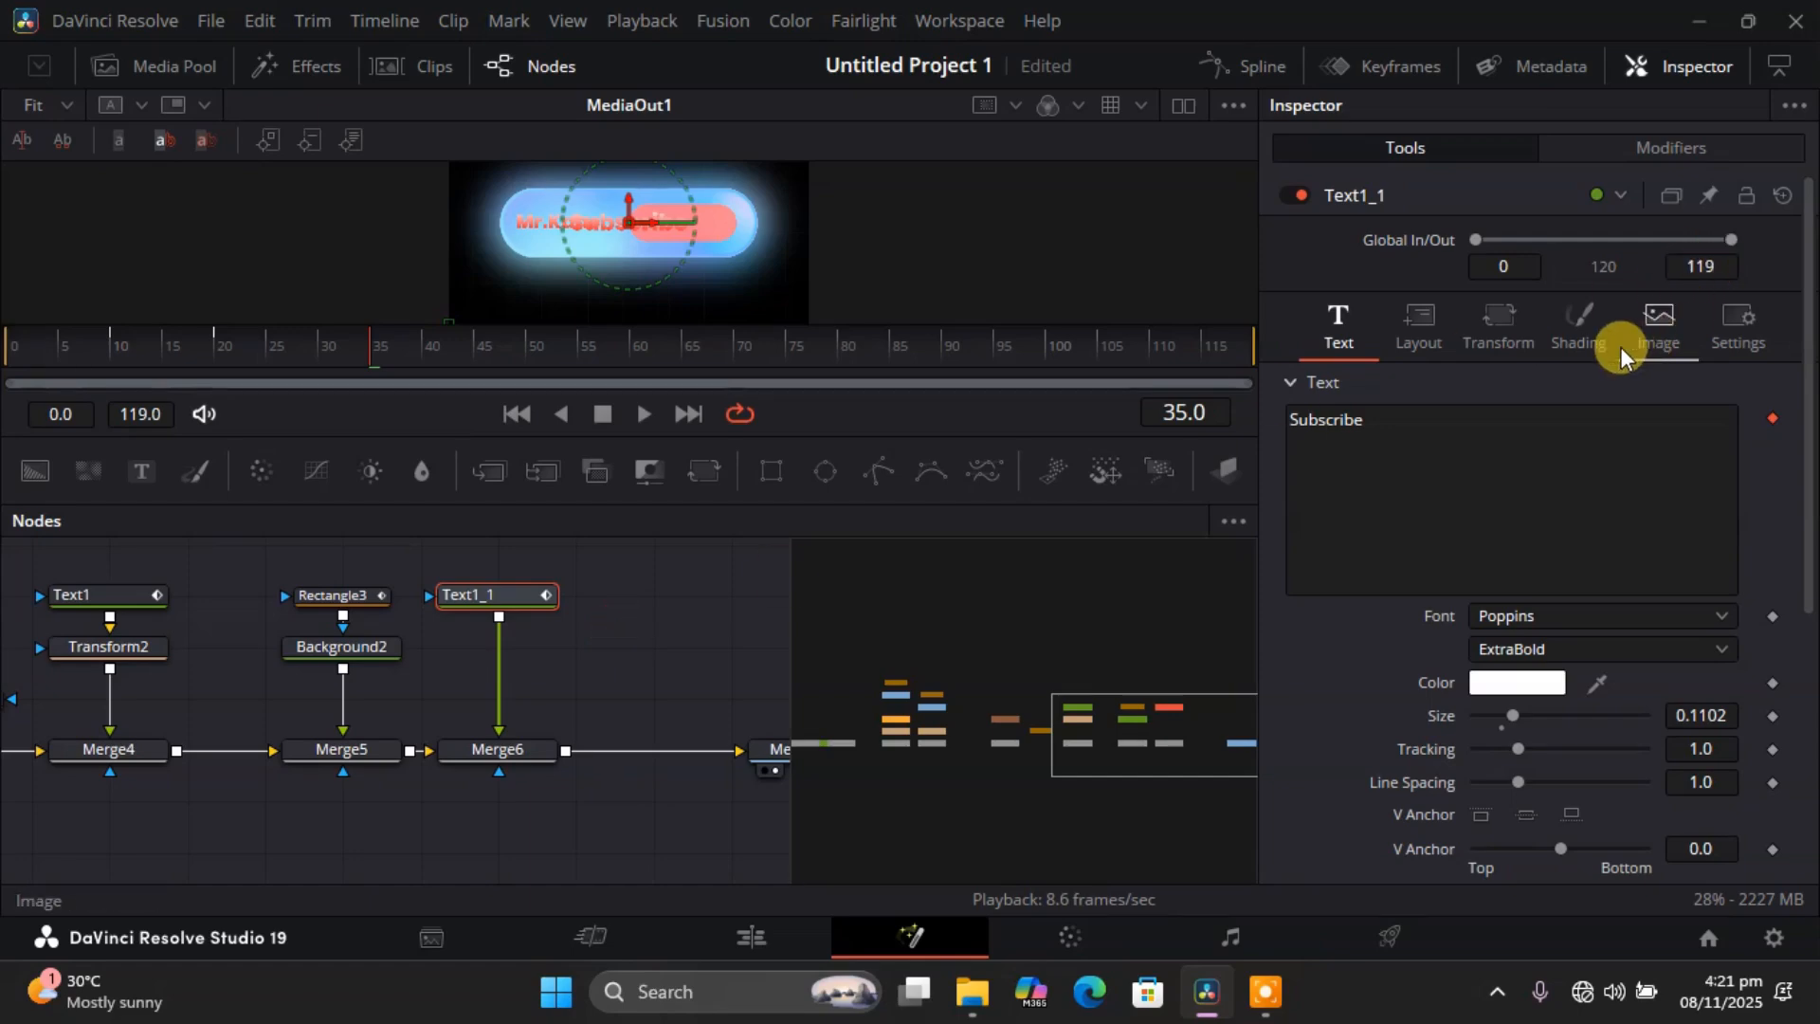
Set the Subscribe text's shading type to Solid for a plain white fill.
{"action": "left_click", "coordinate": [1591, 328]}
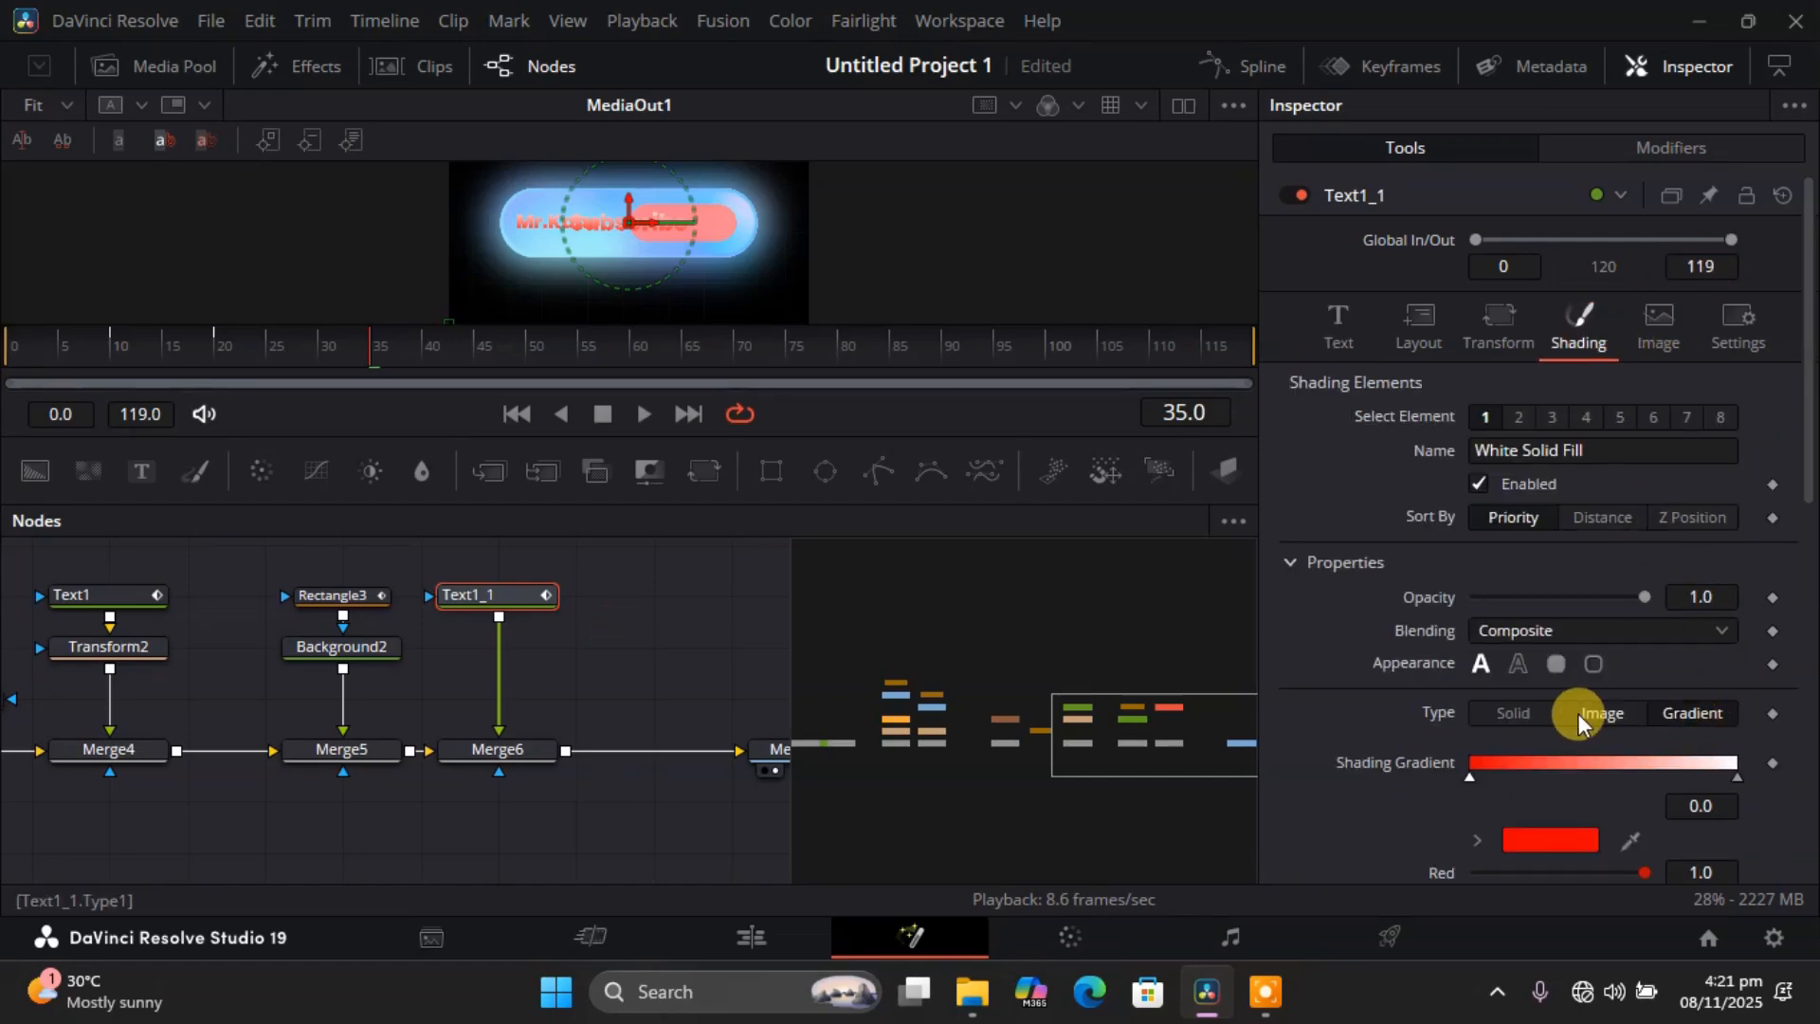
{"action": "left_click", "coordinate": [1536, 713]}
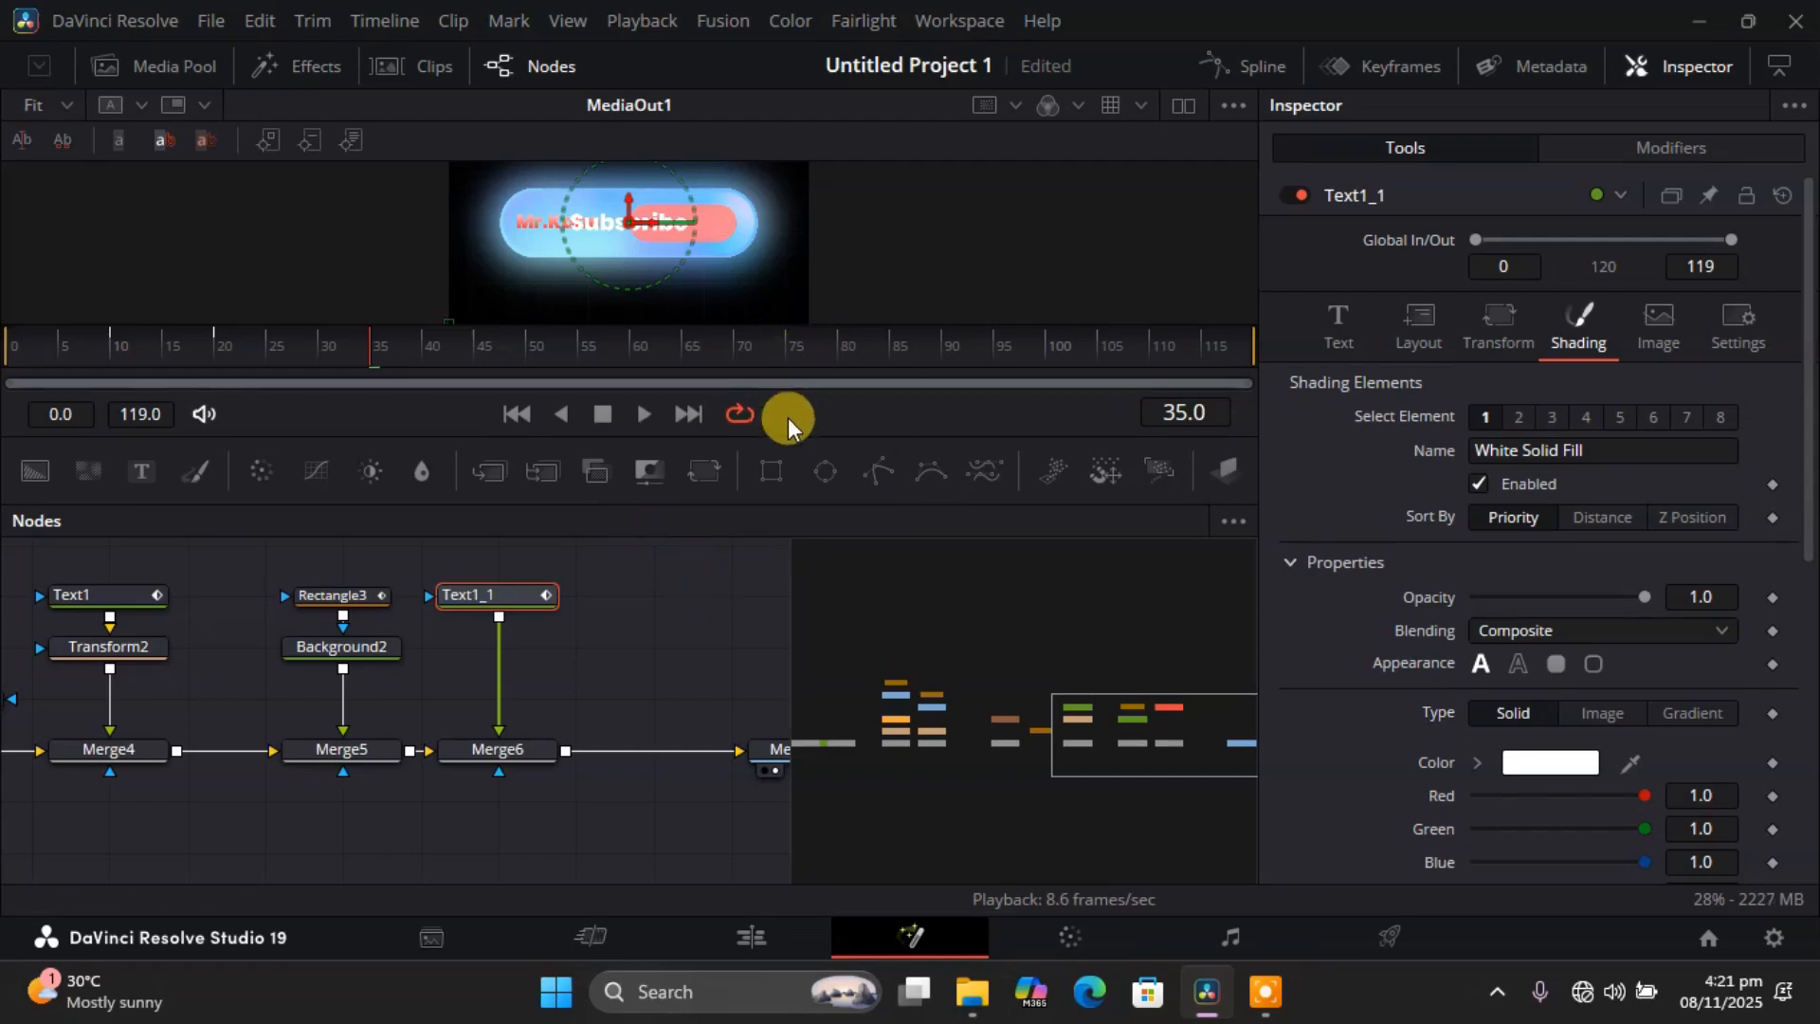
Set the Subscribe text's character offset X to 0.1.
{"action": "left_click_drag", "start_coordinate": [786, 432], "coordinate": [733, 646]}
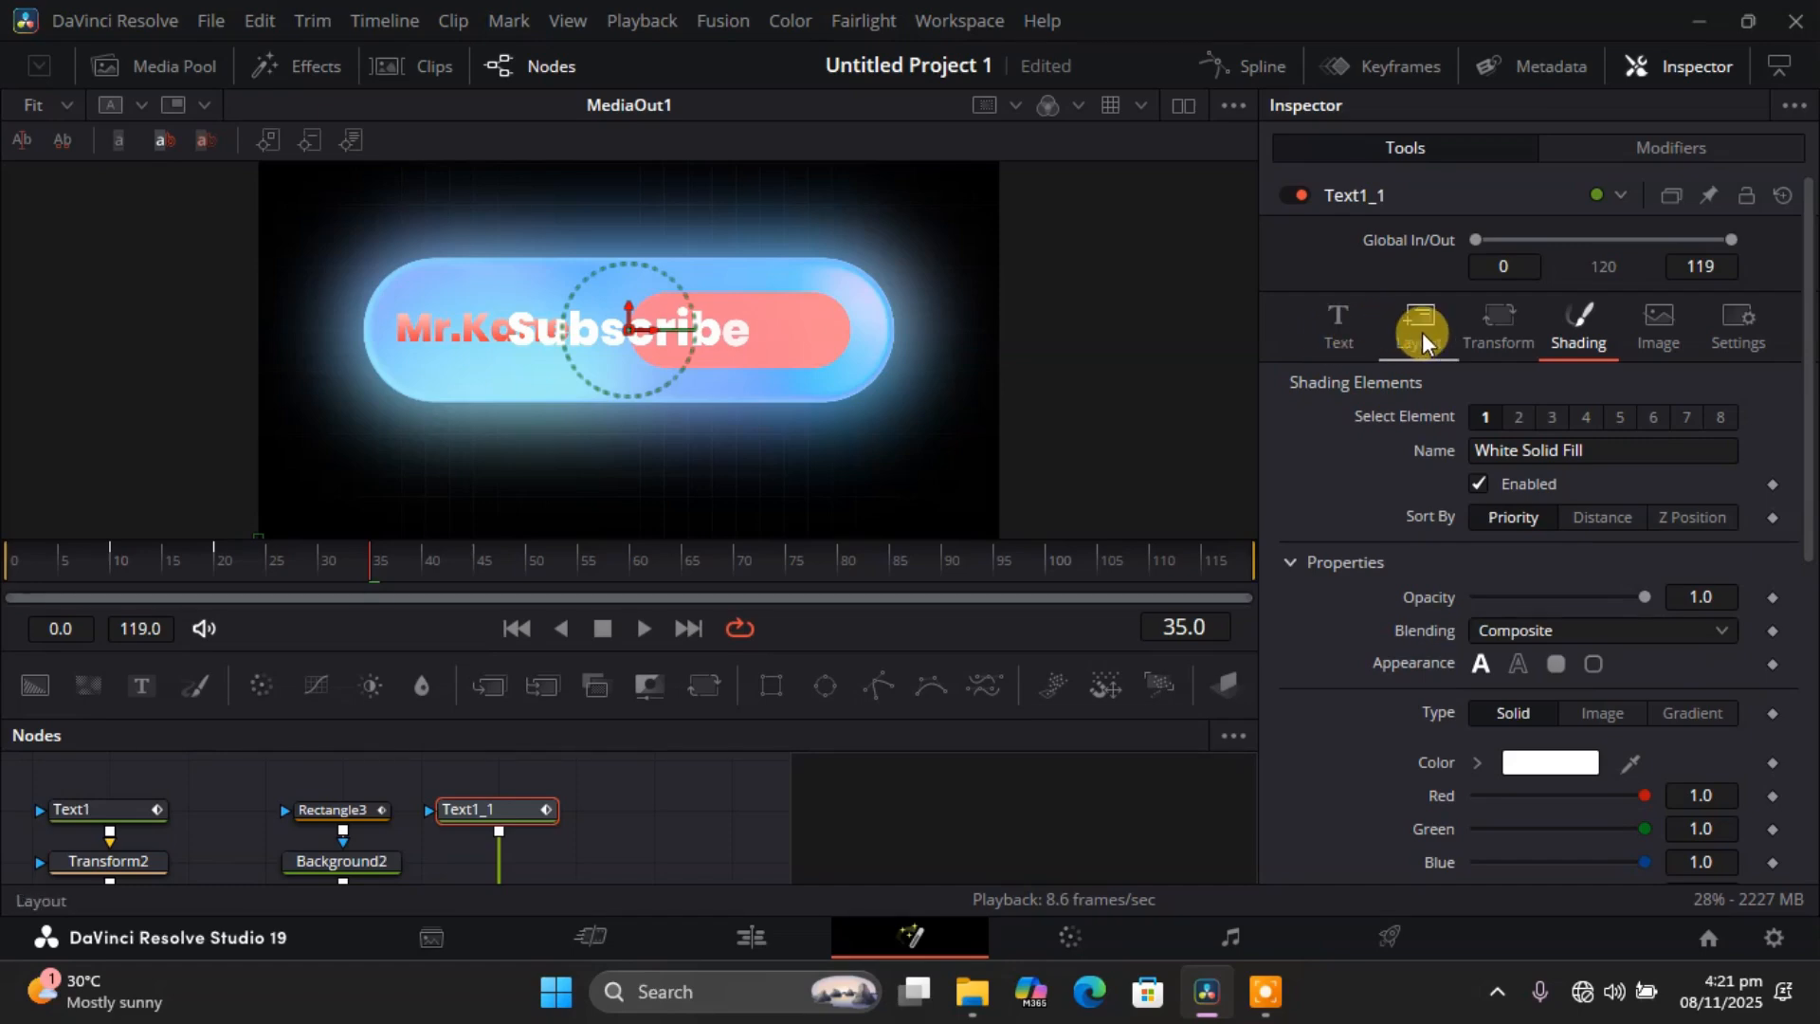
{"action": "left_click", "coordinate": [1485, 327]}
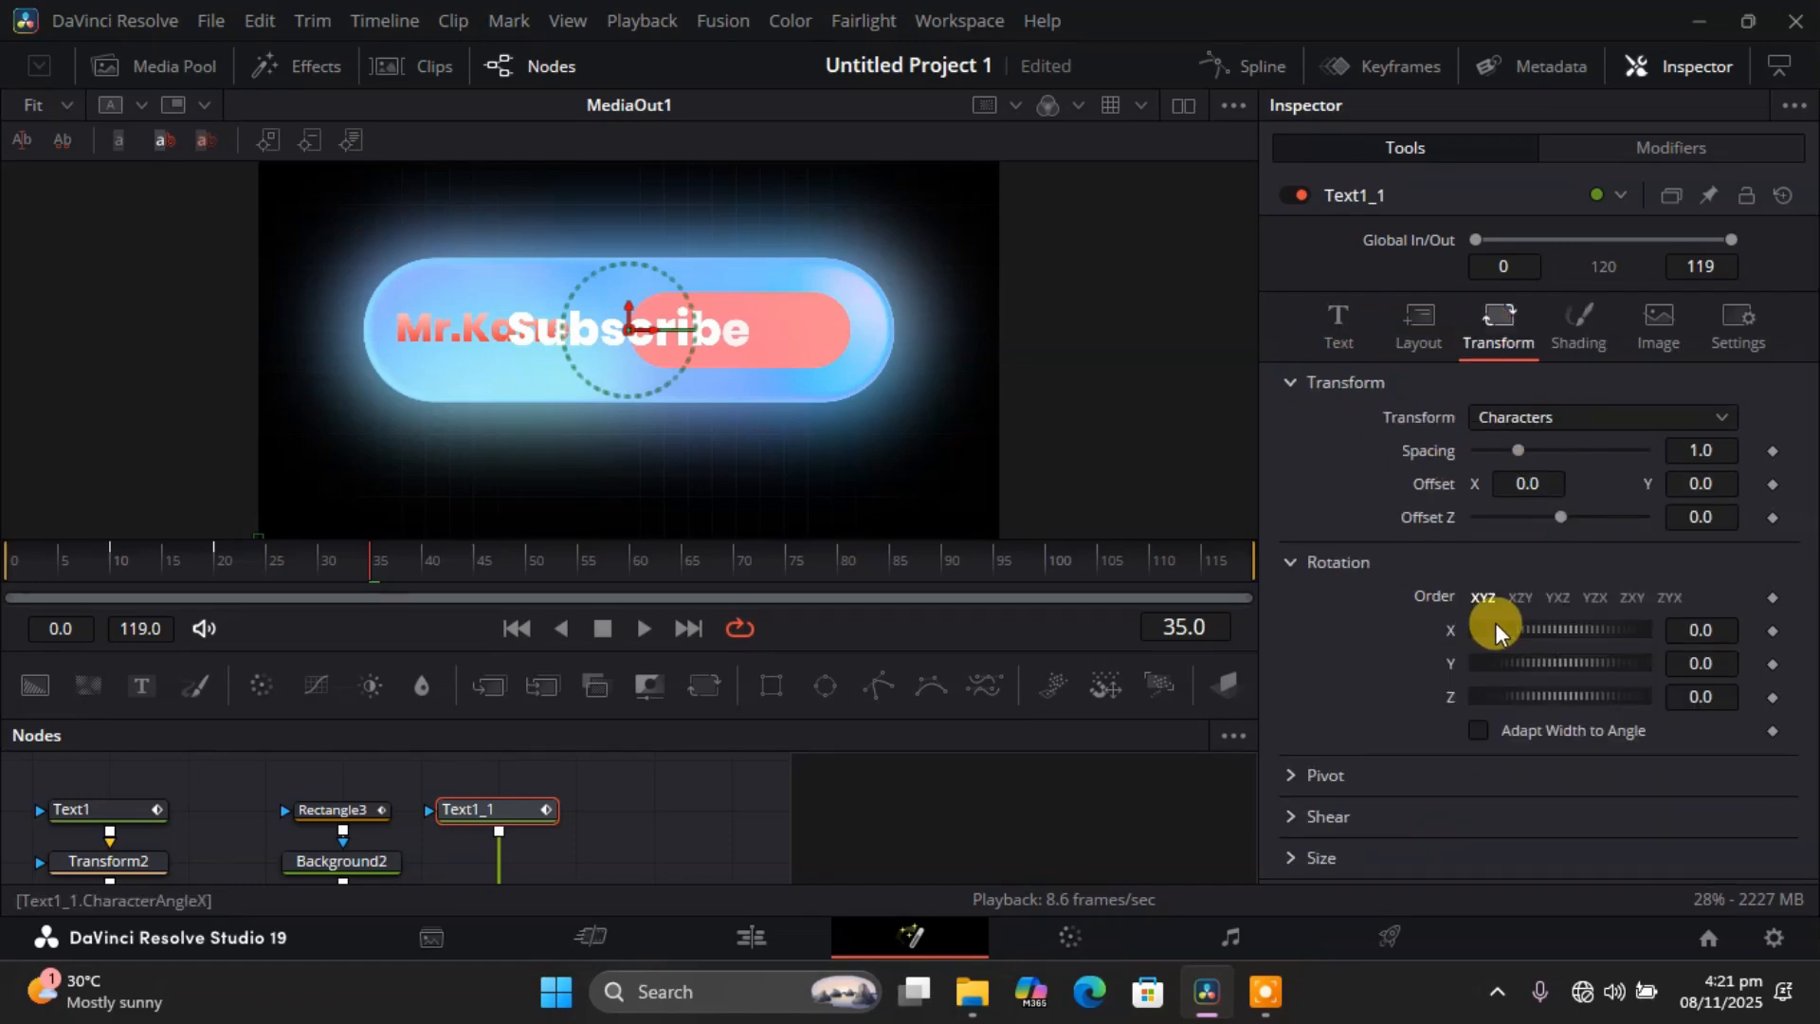
{"action": "mouse_move", "coordinate": [1532, 622]}
{"action": "left_mouse_down"}
{"action": "mouse_move", "coordinate": [1549, 622]}
{"action": "mouse_move", "coordinate": [1534, 622]}
{"action": "left_mouse_up"}
{"action": "key", "text": "ctrl+z"}
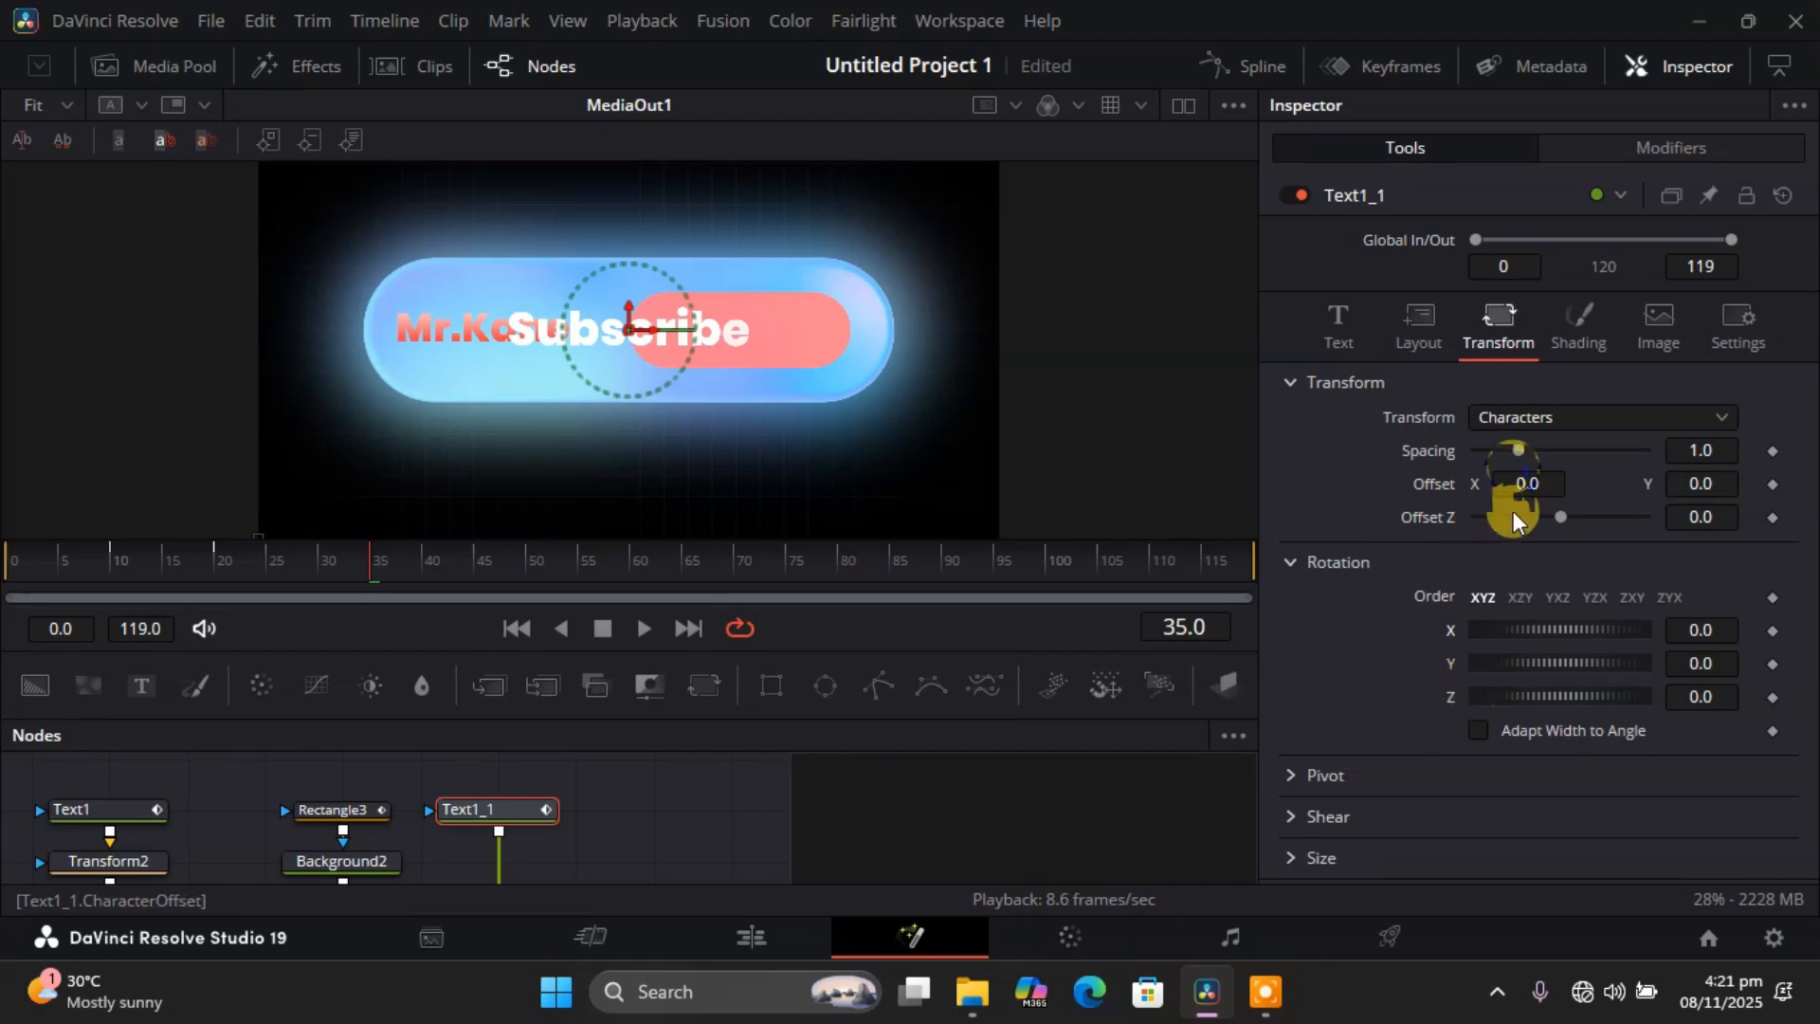
{"action": "left_click", "coordinate": [1541, 477]}
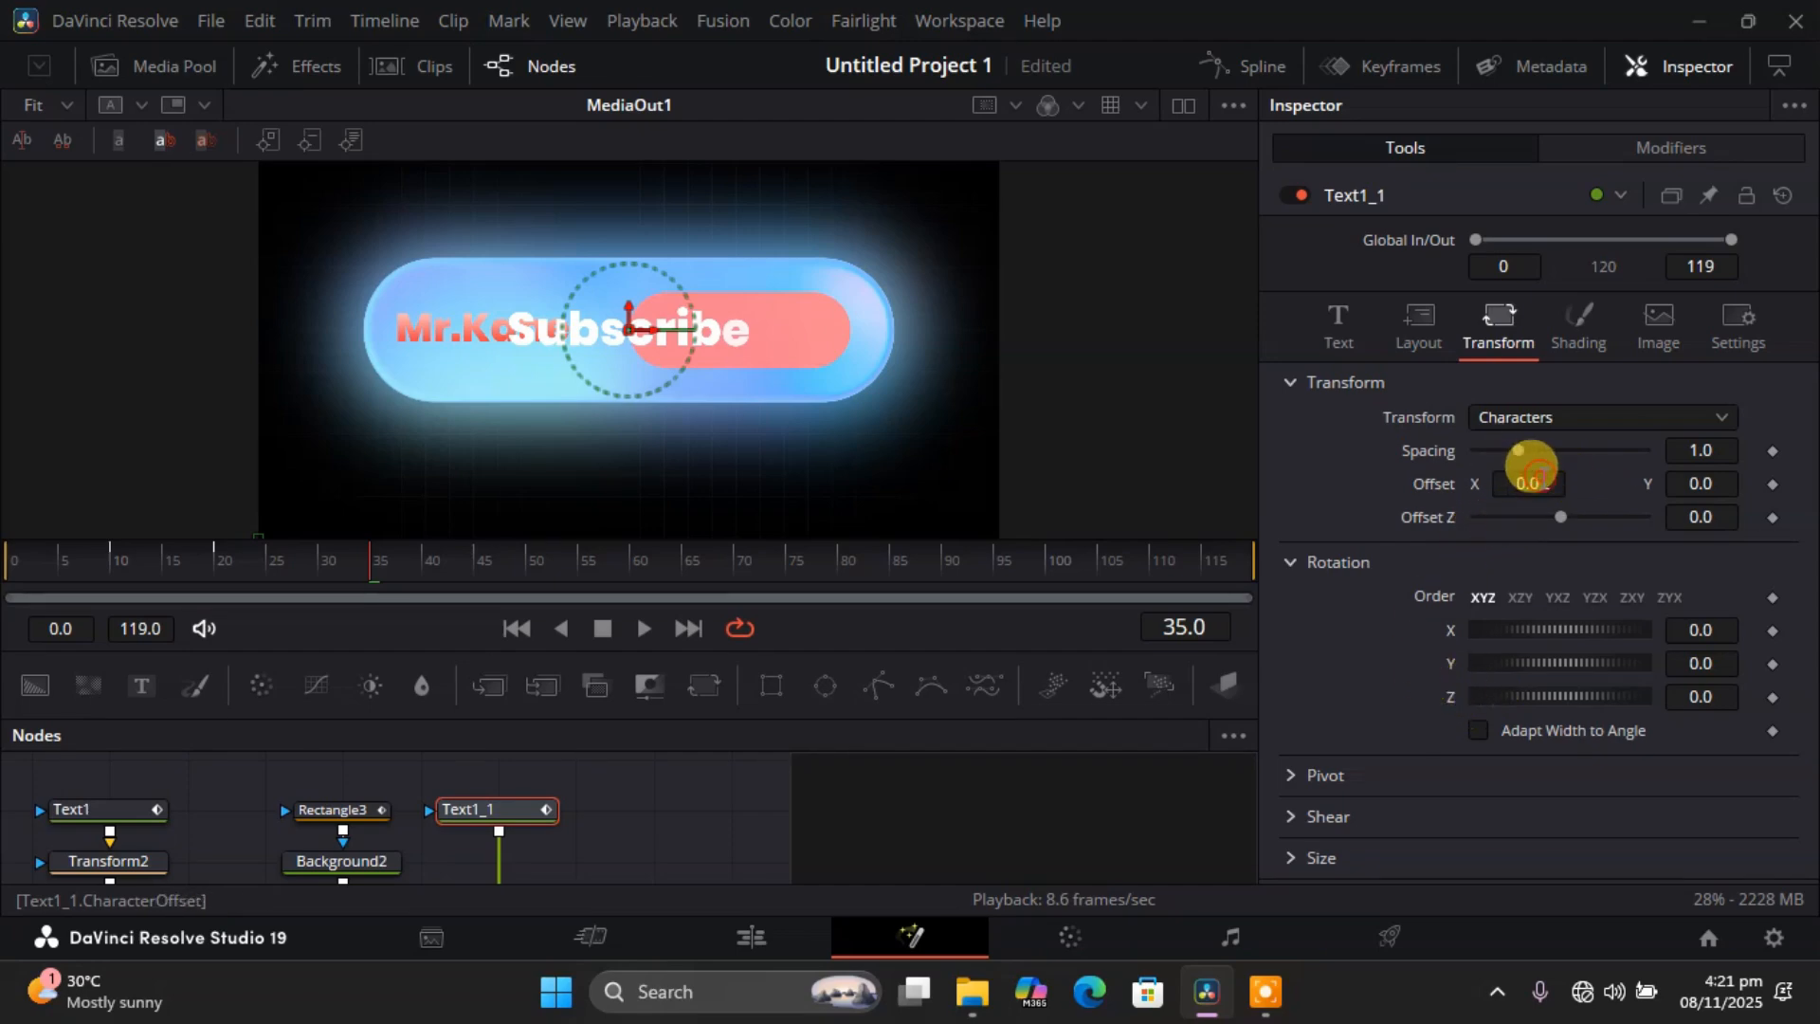
{"action": "key", "text": "BackSpace"}
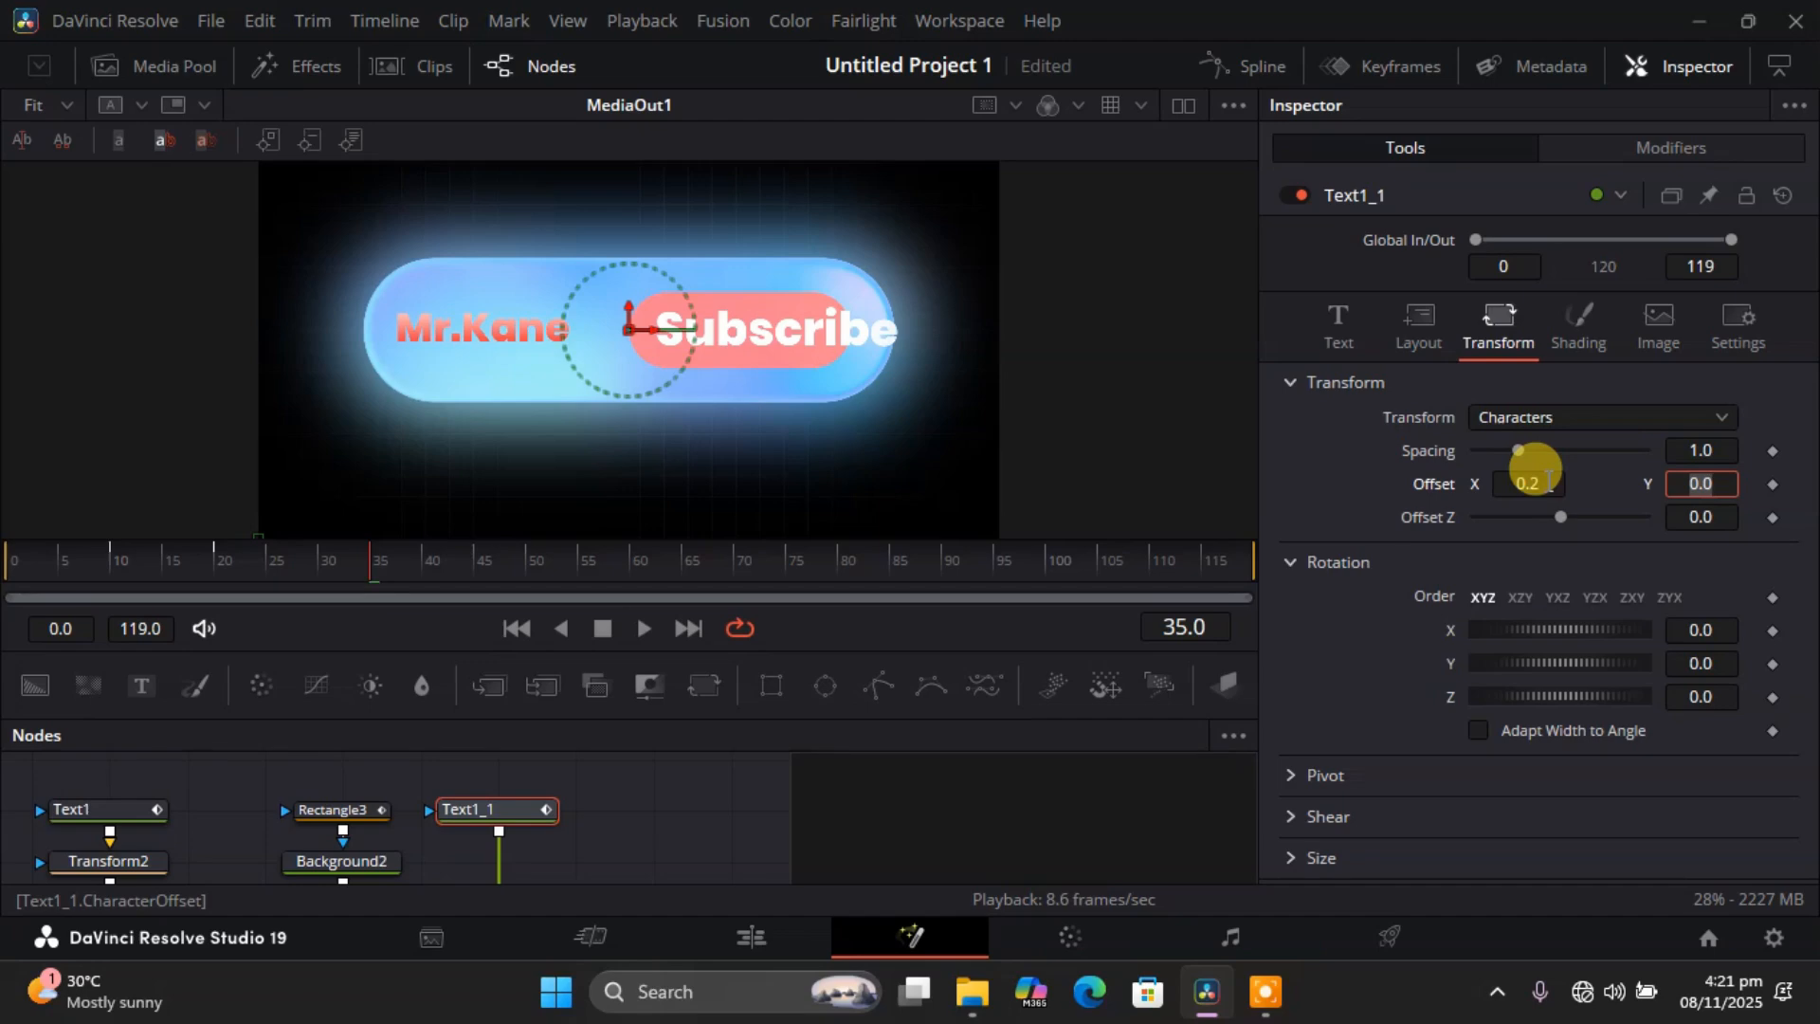
{"action": "left_click", "coordinate": [1549, 481]}
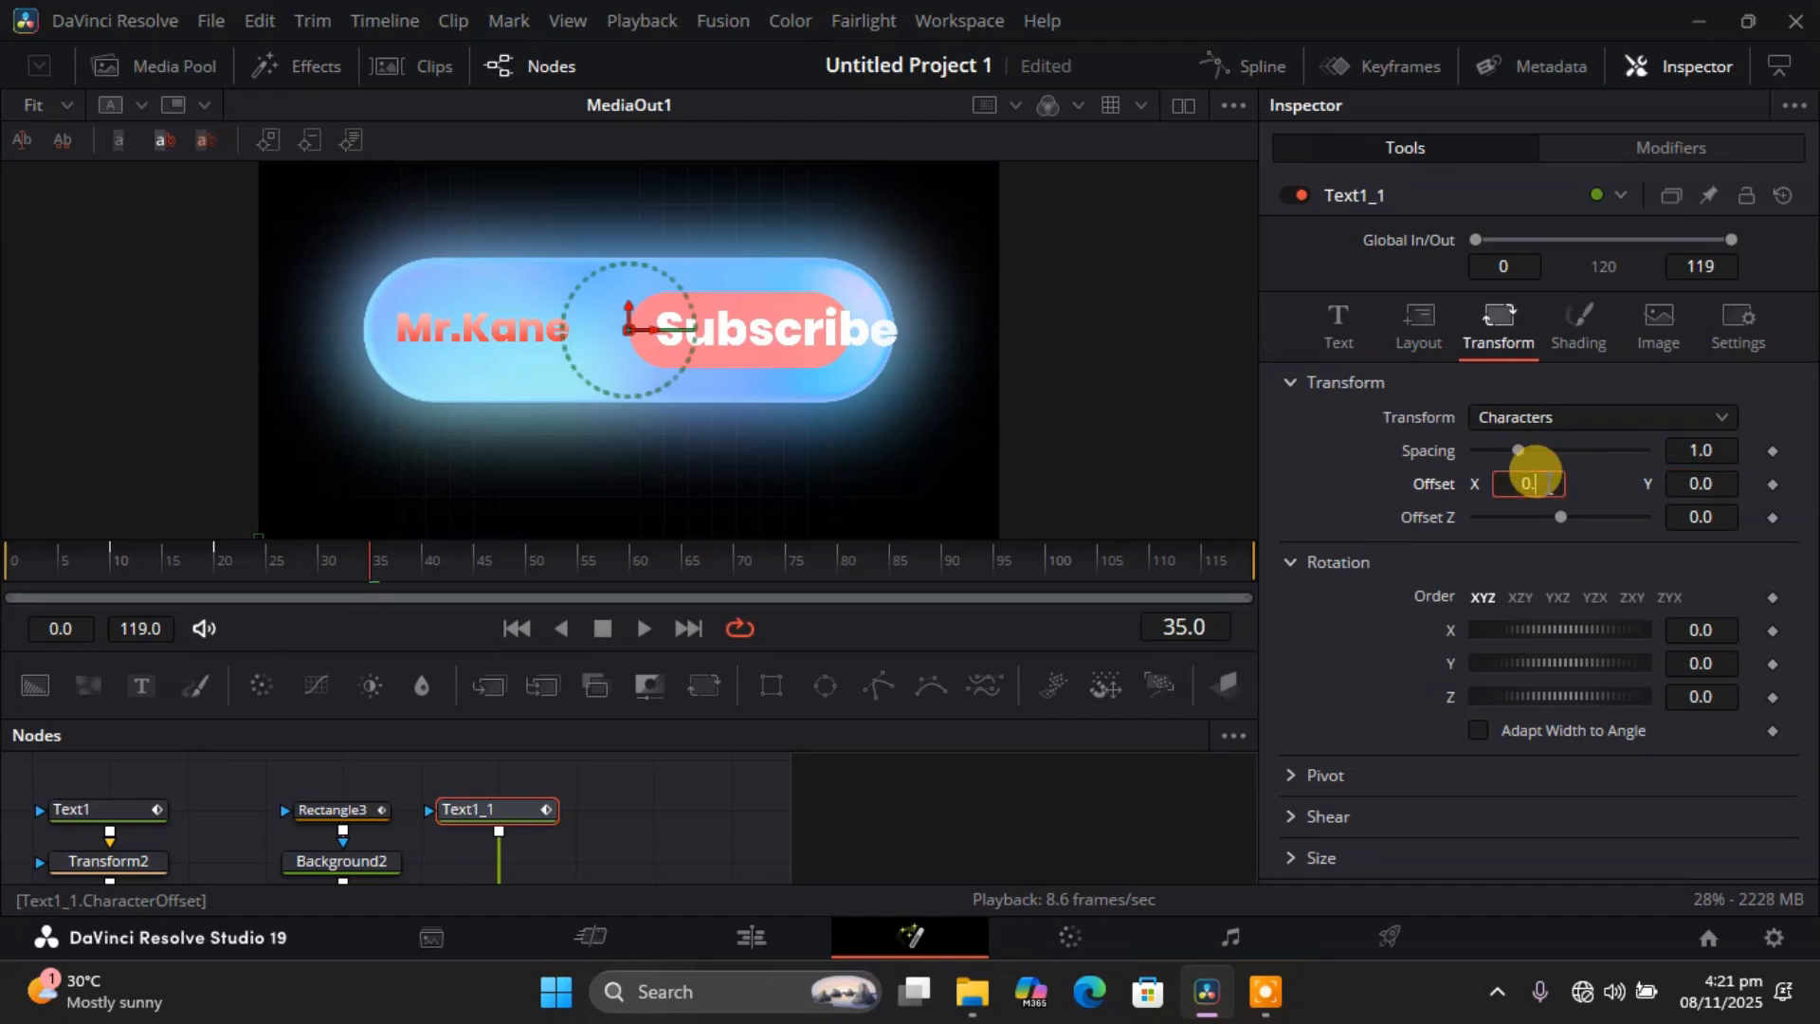
{"action": "type", "text": "1"}
{"action": "key", "text": "Tab"}
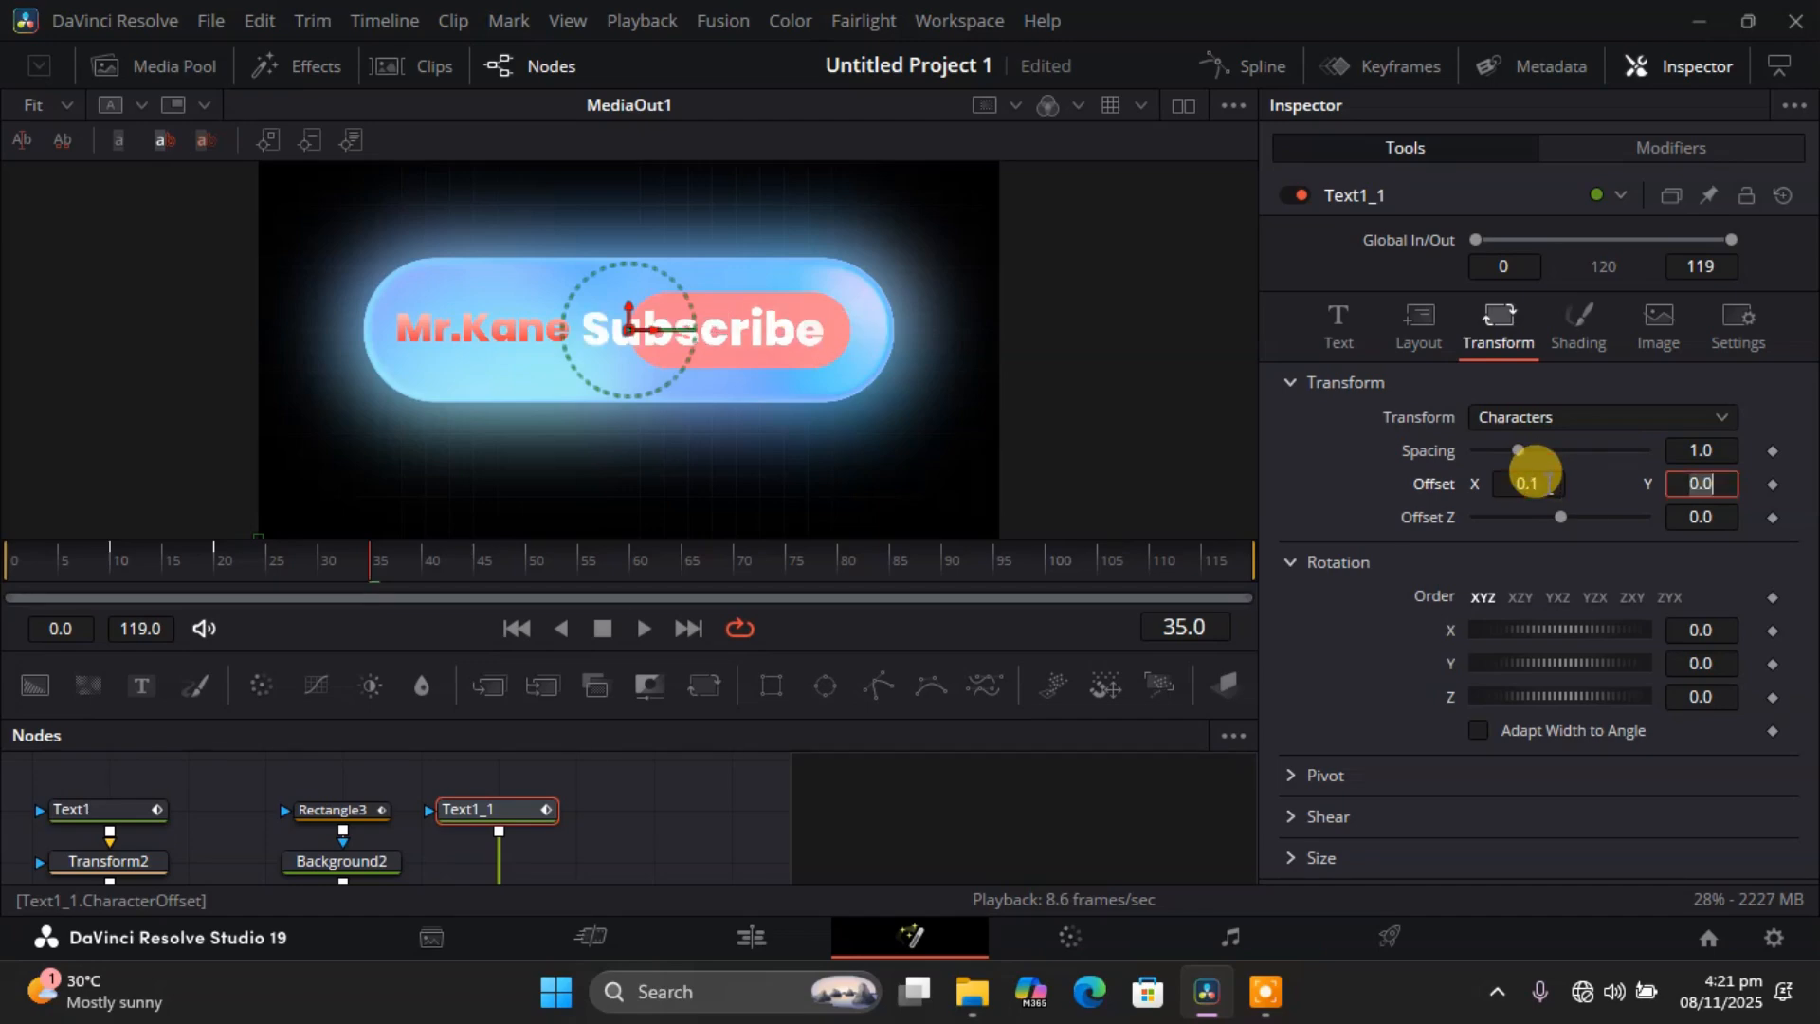
Move the Subscribe text onto the red pill, reduce its size to 0.0709, and centre it within the pill.
{"action": "left_click", "coordinate": [629, 330]}
{"action": "left_click_drag", "start_coordinate": [637, 332], "coordinate": [679, 334]}
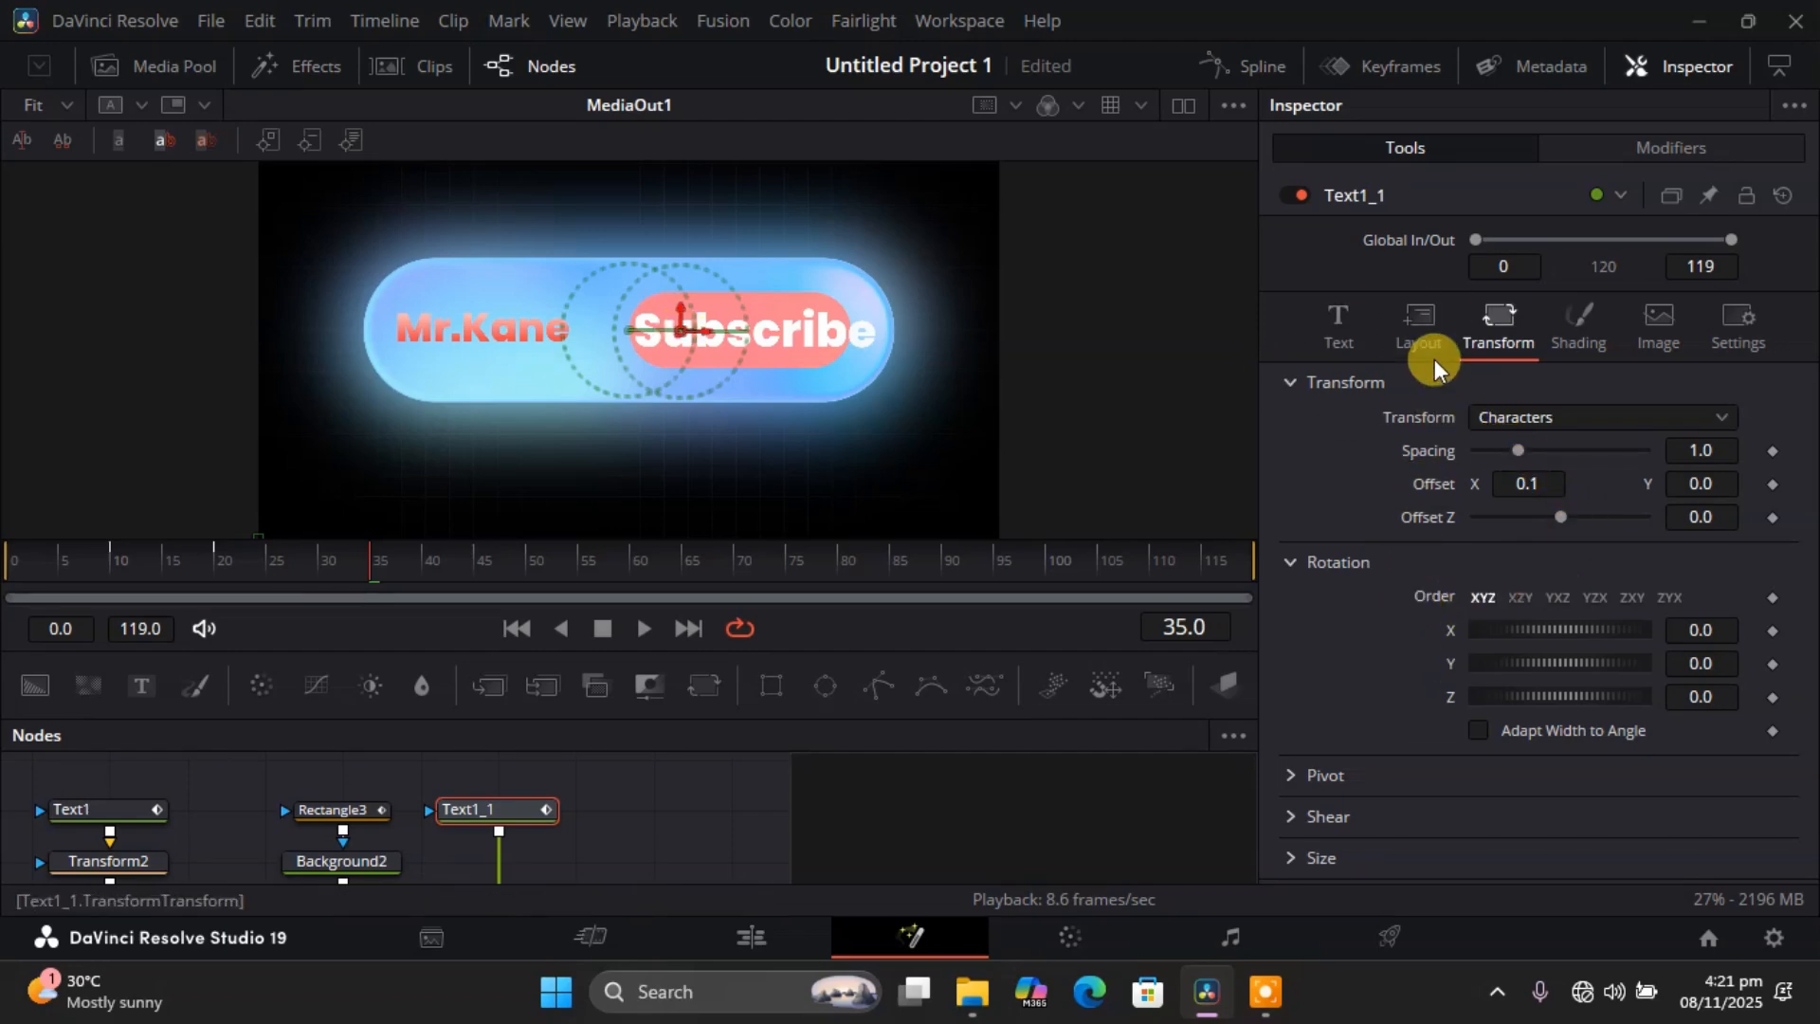
{"action": "left_click", "coordinate": [1346, 319]}
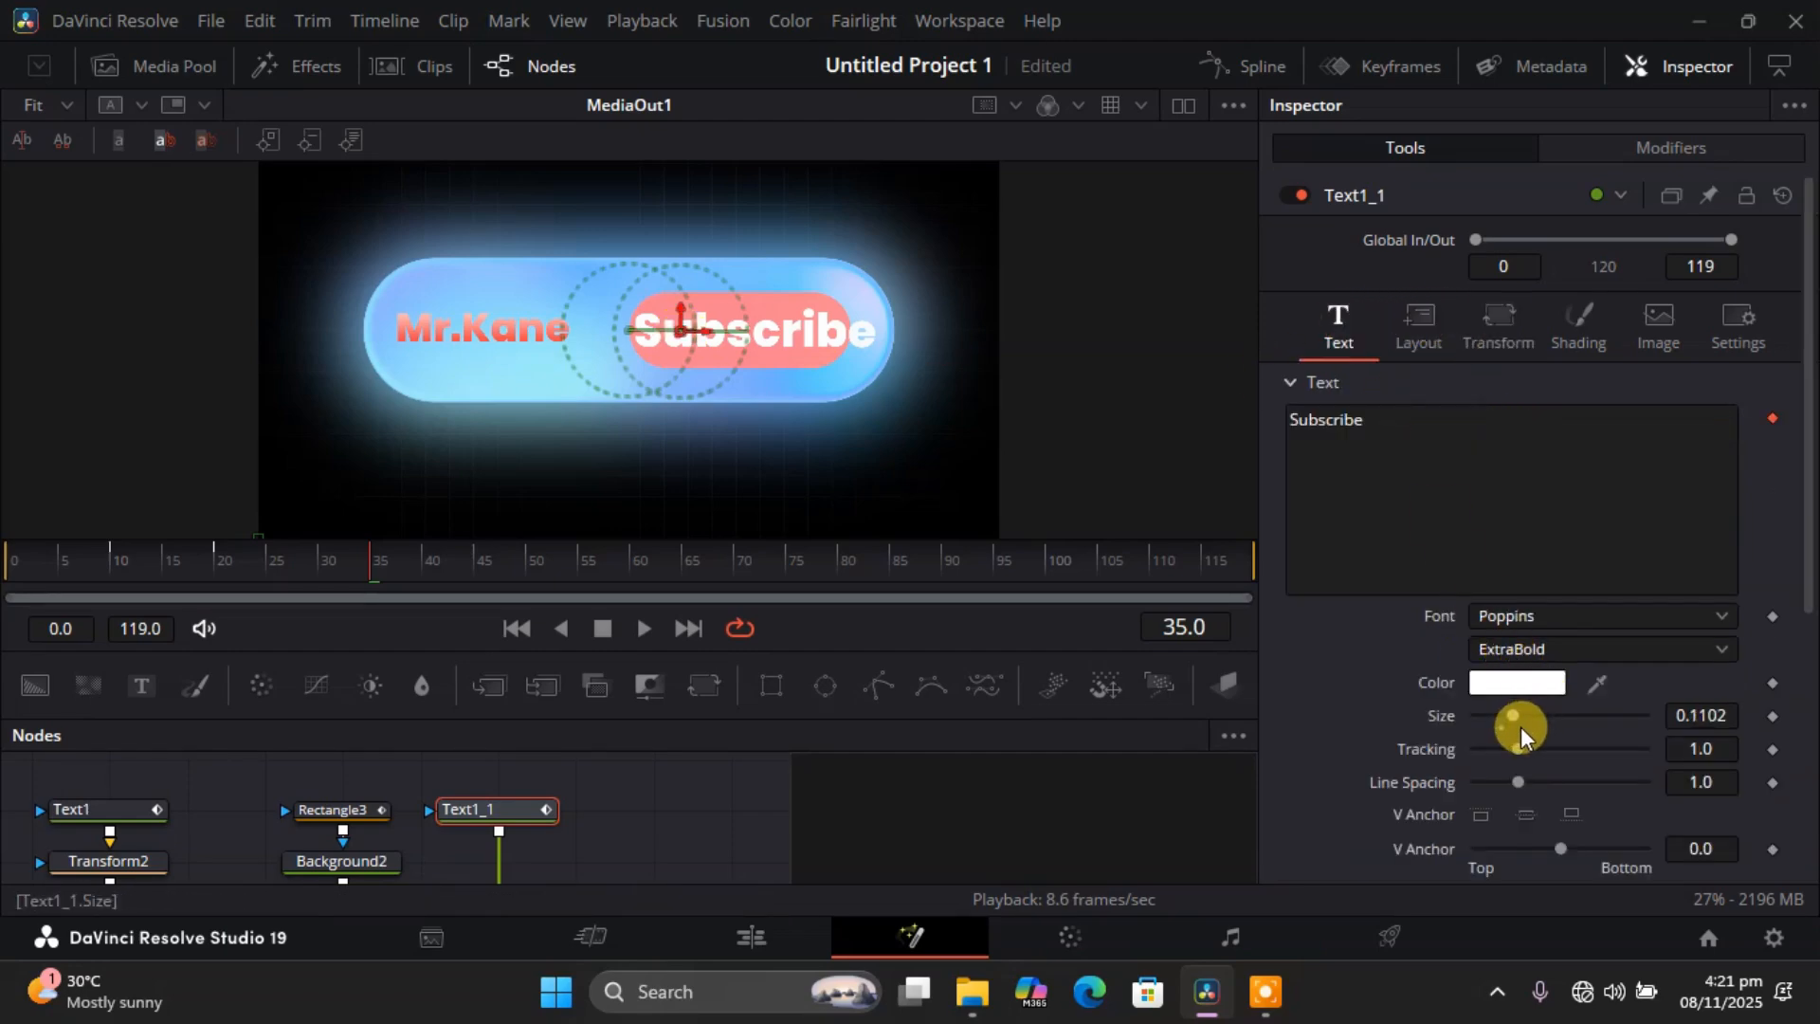
{"action": "left_click_drag", "start_coordinate": [1520, 726], "coordinate": [1500, 713]}
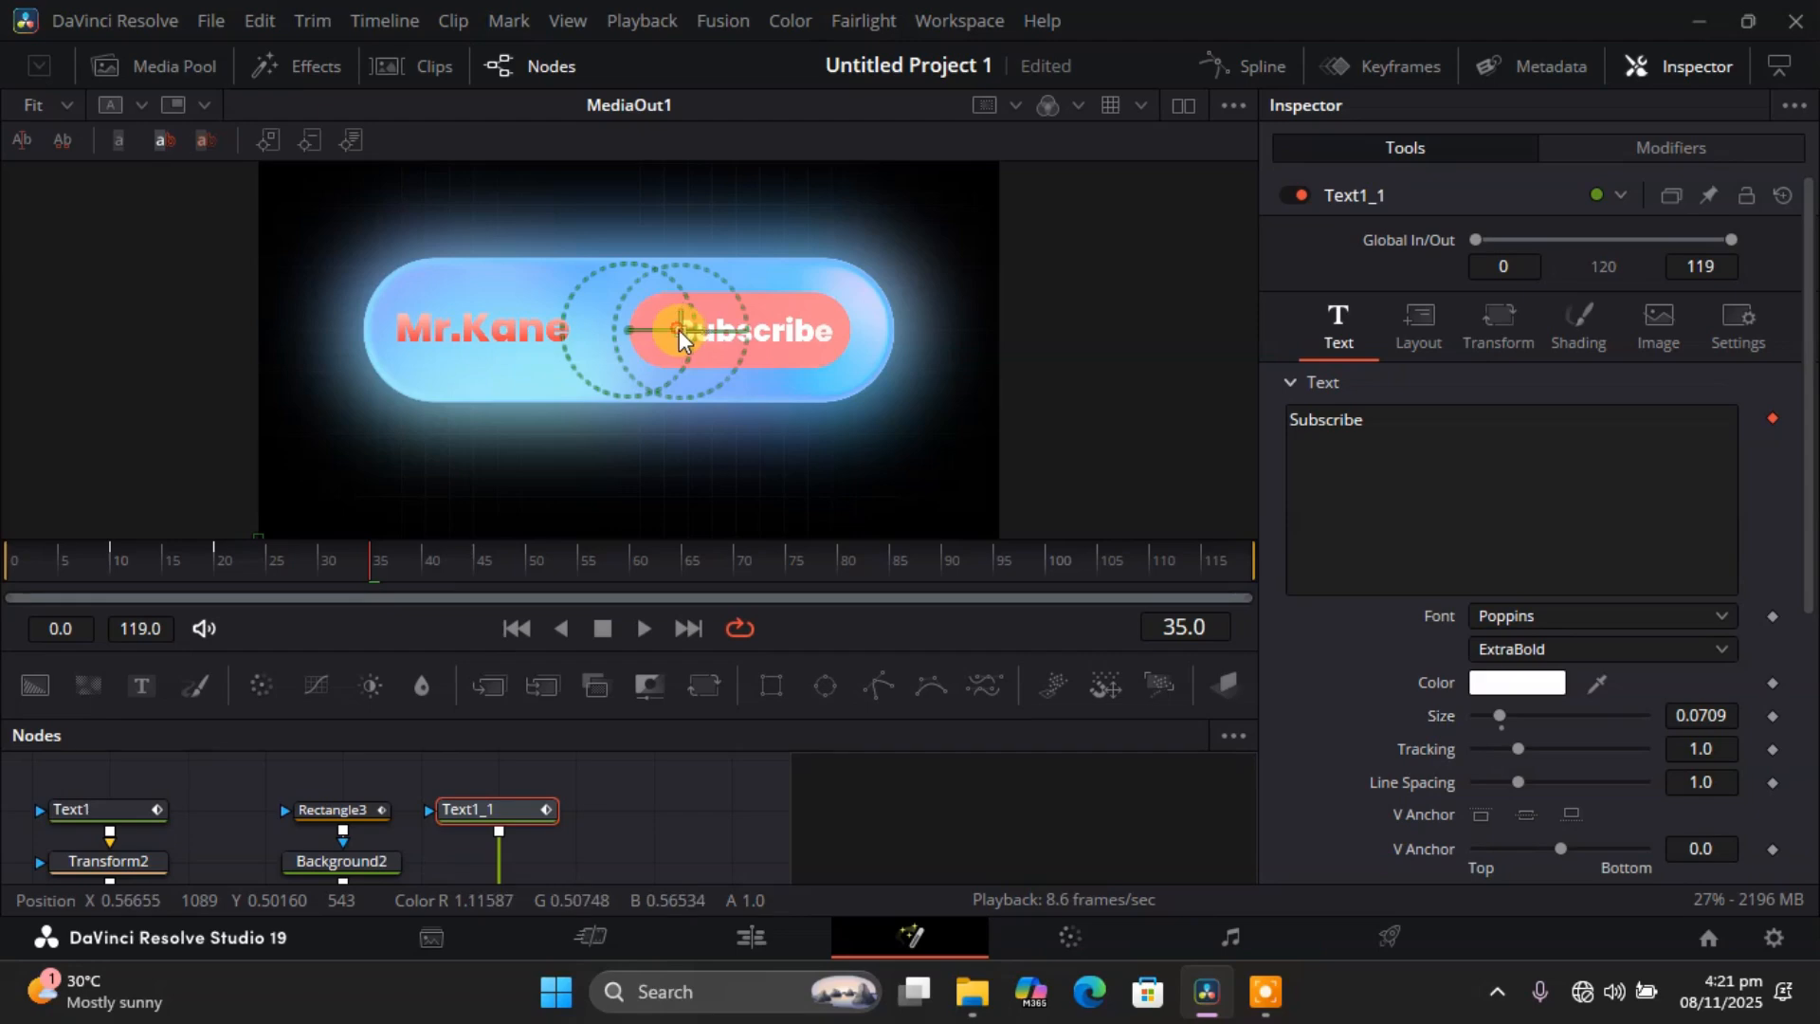
{"action": "left_click_drag", "start_coordinate": [679, 330], "coordinate": [667, 328]}
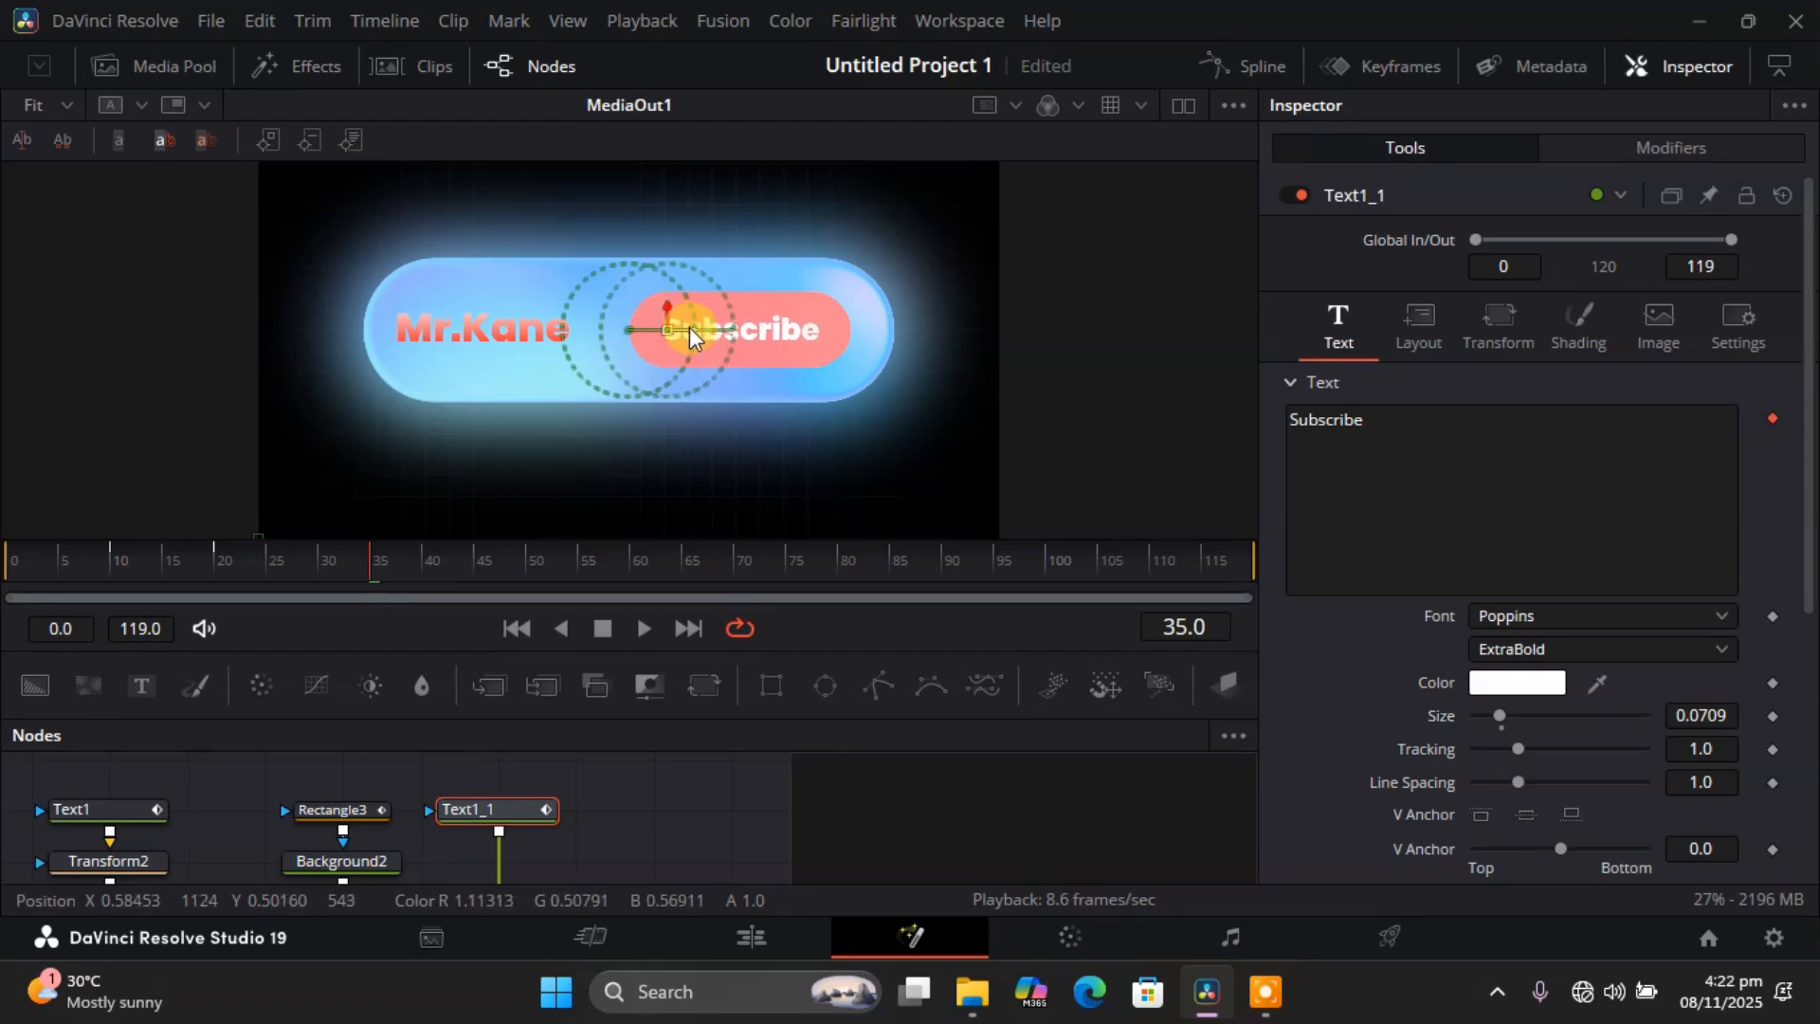
Nudge the Subscribe text sideways to centre it on the red pill and set its size to 0.08.
{"action": "left_click_drag", "start_coordinate": [673, 327], "coordinate": [676, 327]}
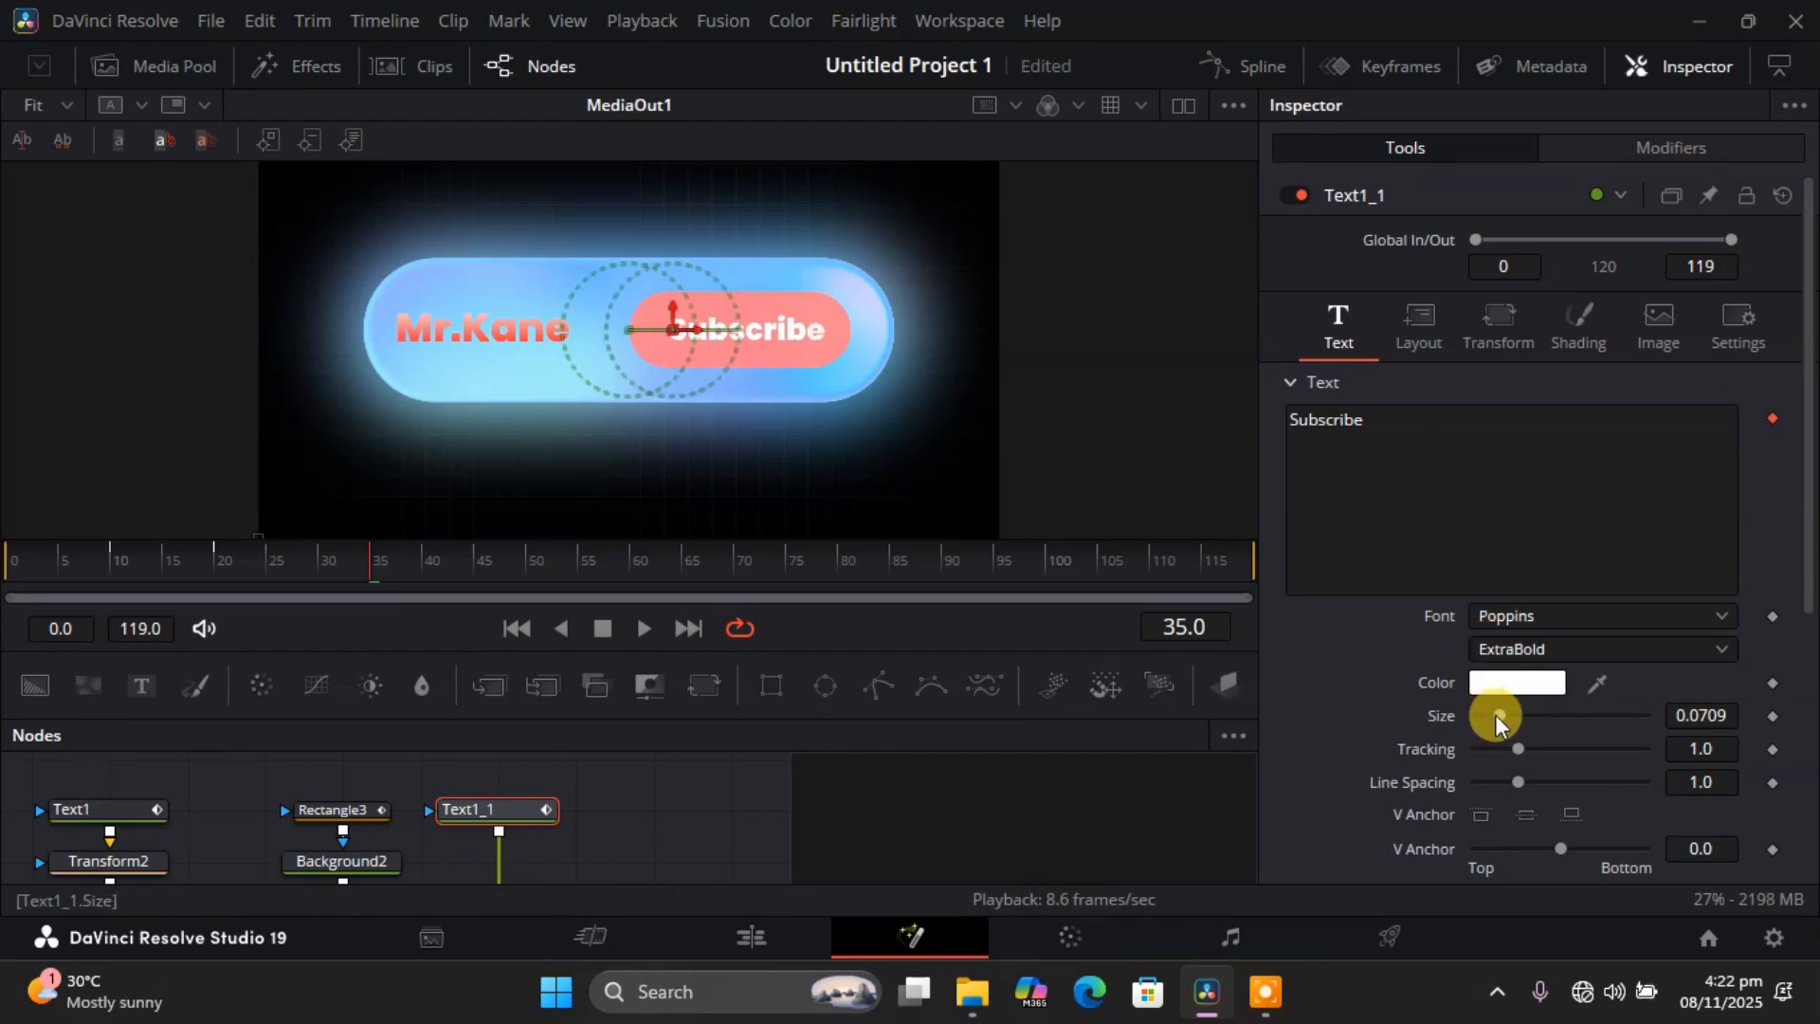
{"action": "left_click_drag", "start_coordinate": [1494, 714], "coordinate": [1498, 715]}
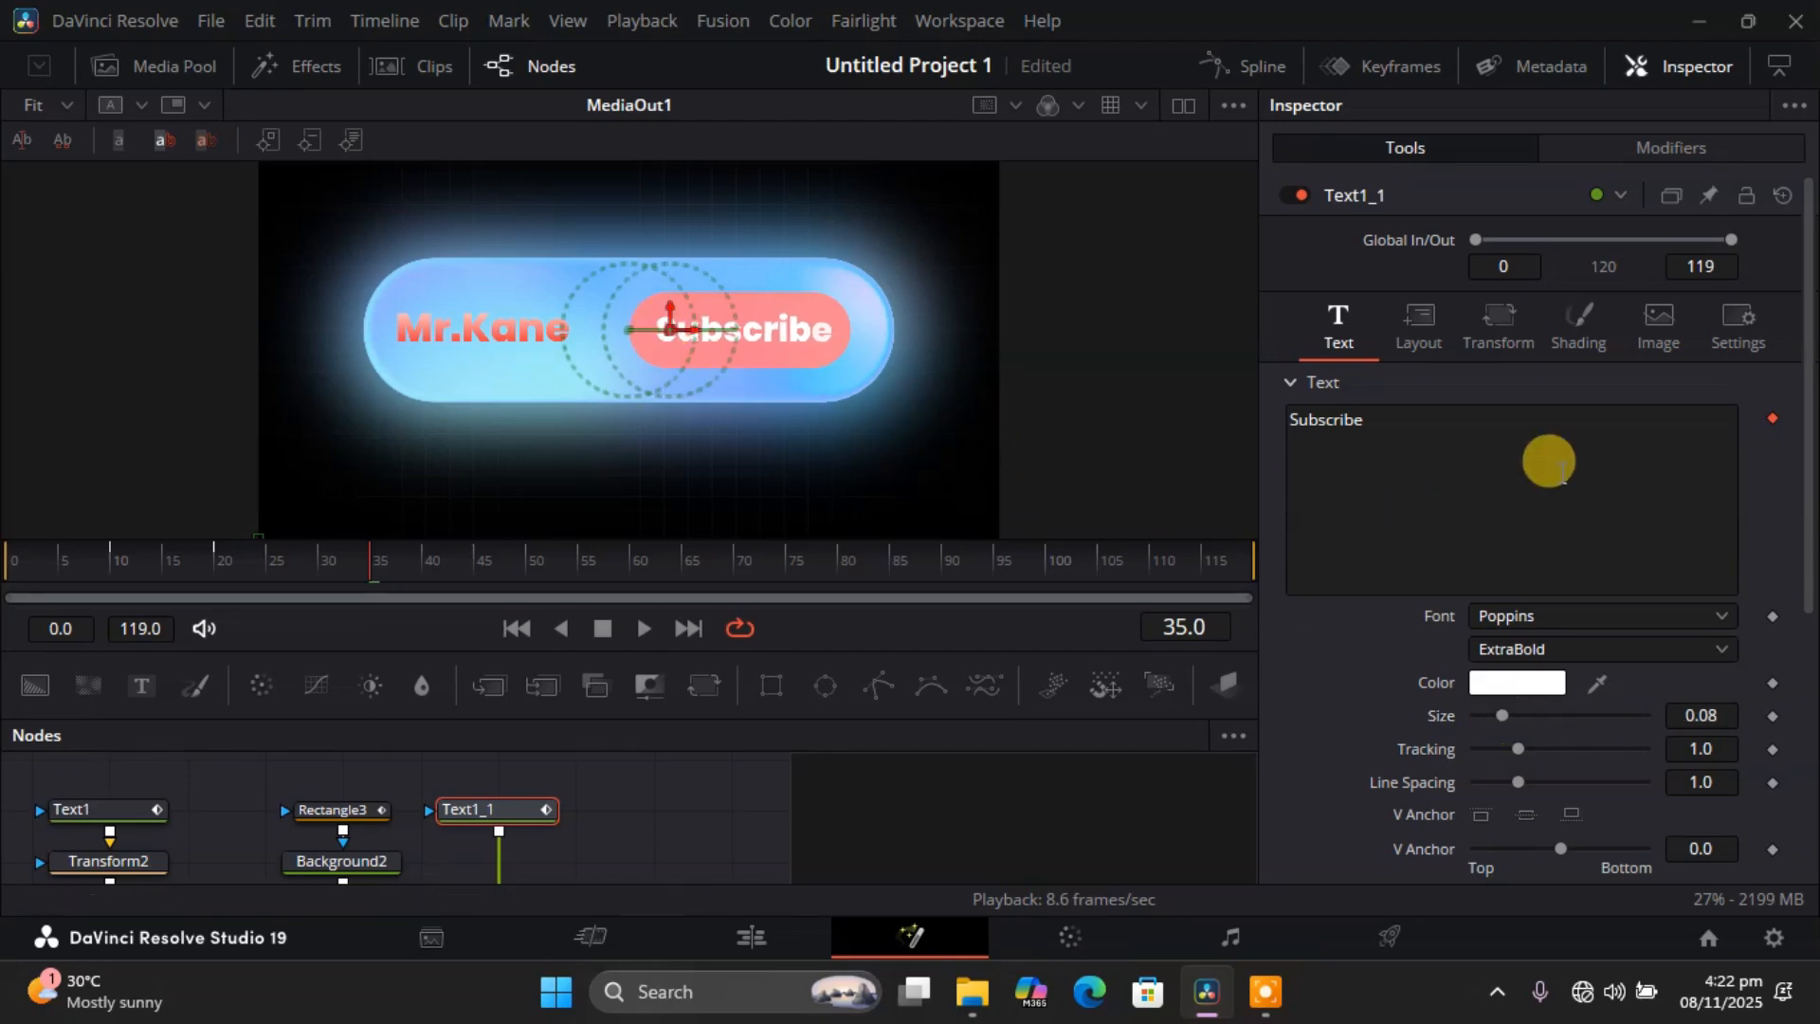
{"action": "left_click_drag", "start_coordinate": [1806, 438], "coordinate": [1811, 754]}
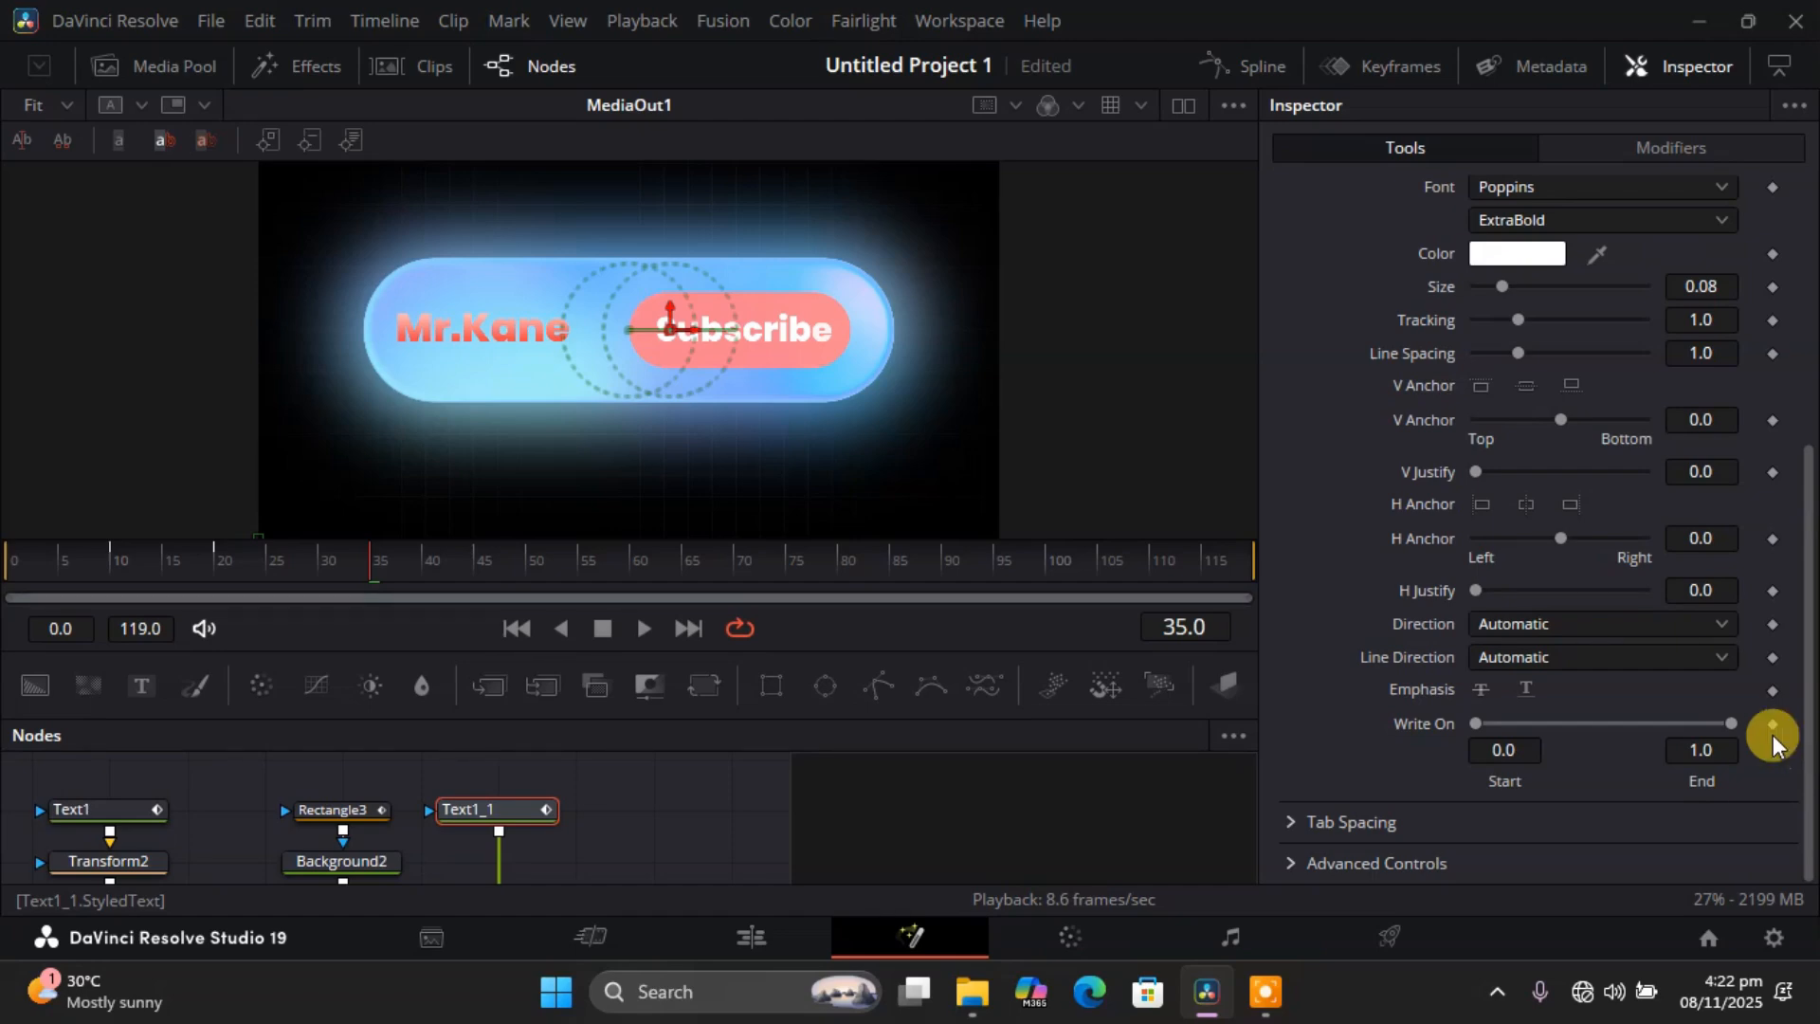
Remove the opacity keyframes at frames 20 and 10 from the Subscribe text's Follower modifier shading.
{"action": "left_click_drag", "start_coordinate": [364, 559], "coordinate": [300, 560]}
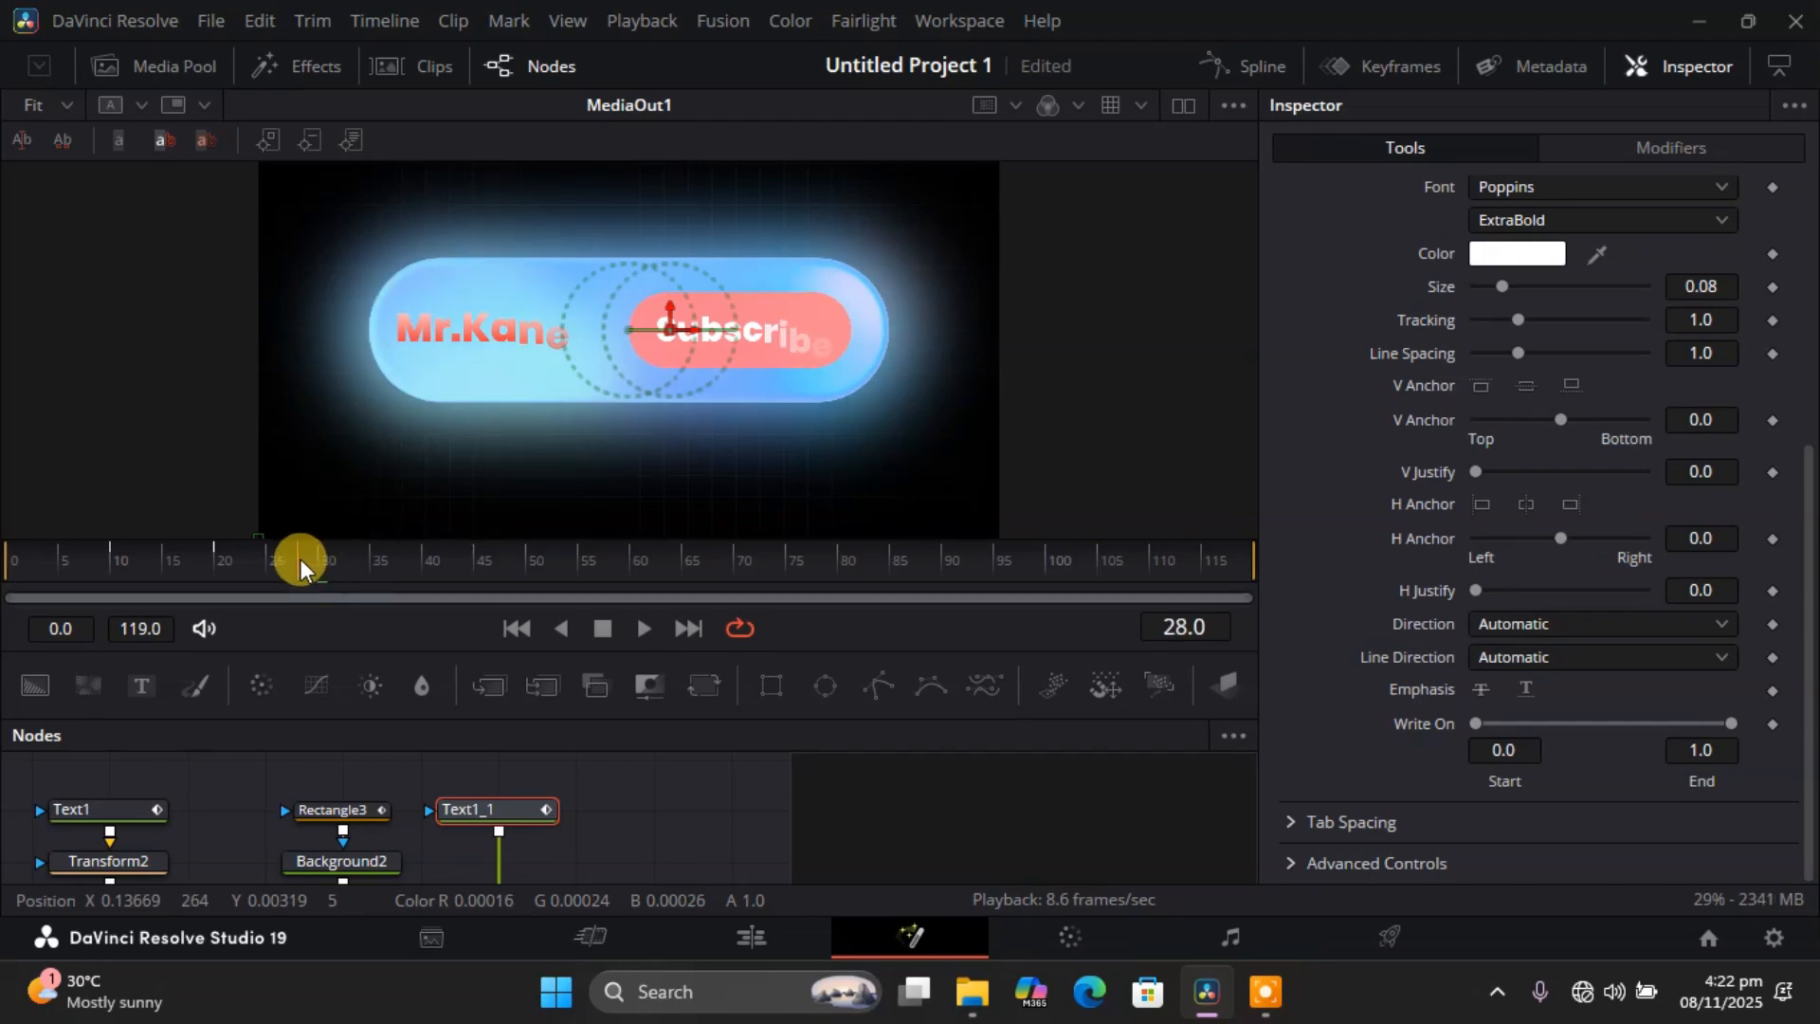
{"action": "left_click", "coordinate": [1634, 144]}
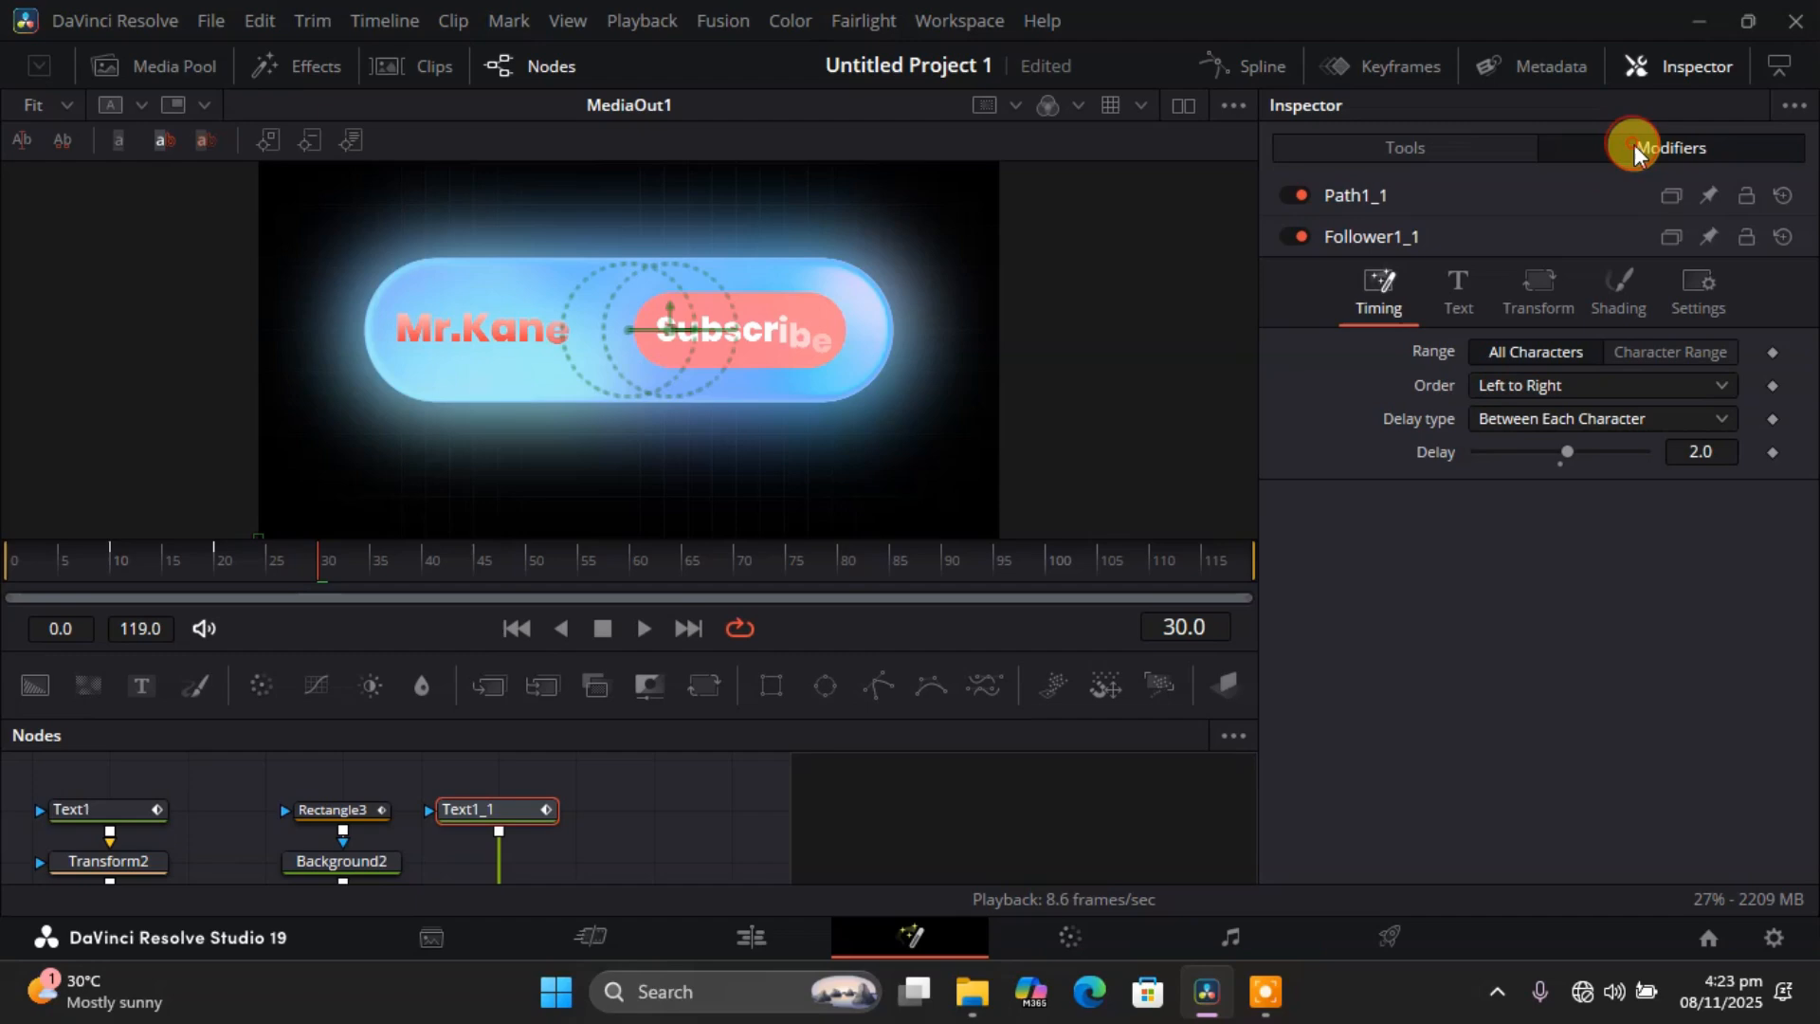
{"action": "left_click", "coordinate": [1471, 232]}
{"action": "left_click", "coordinate": [1472, 232]}
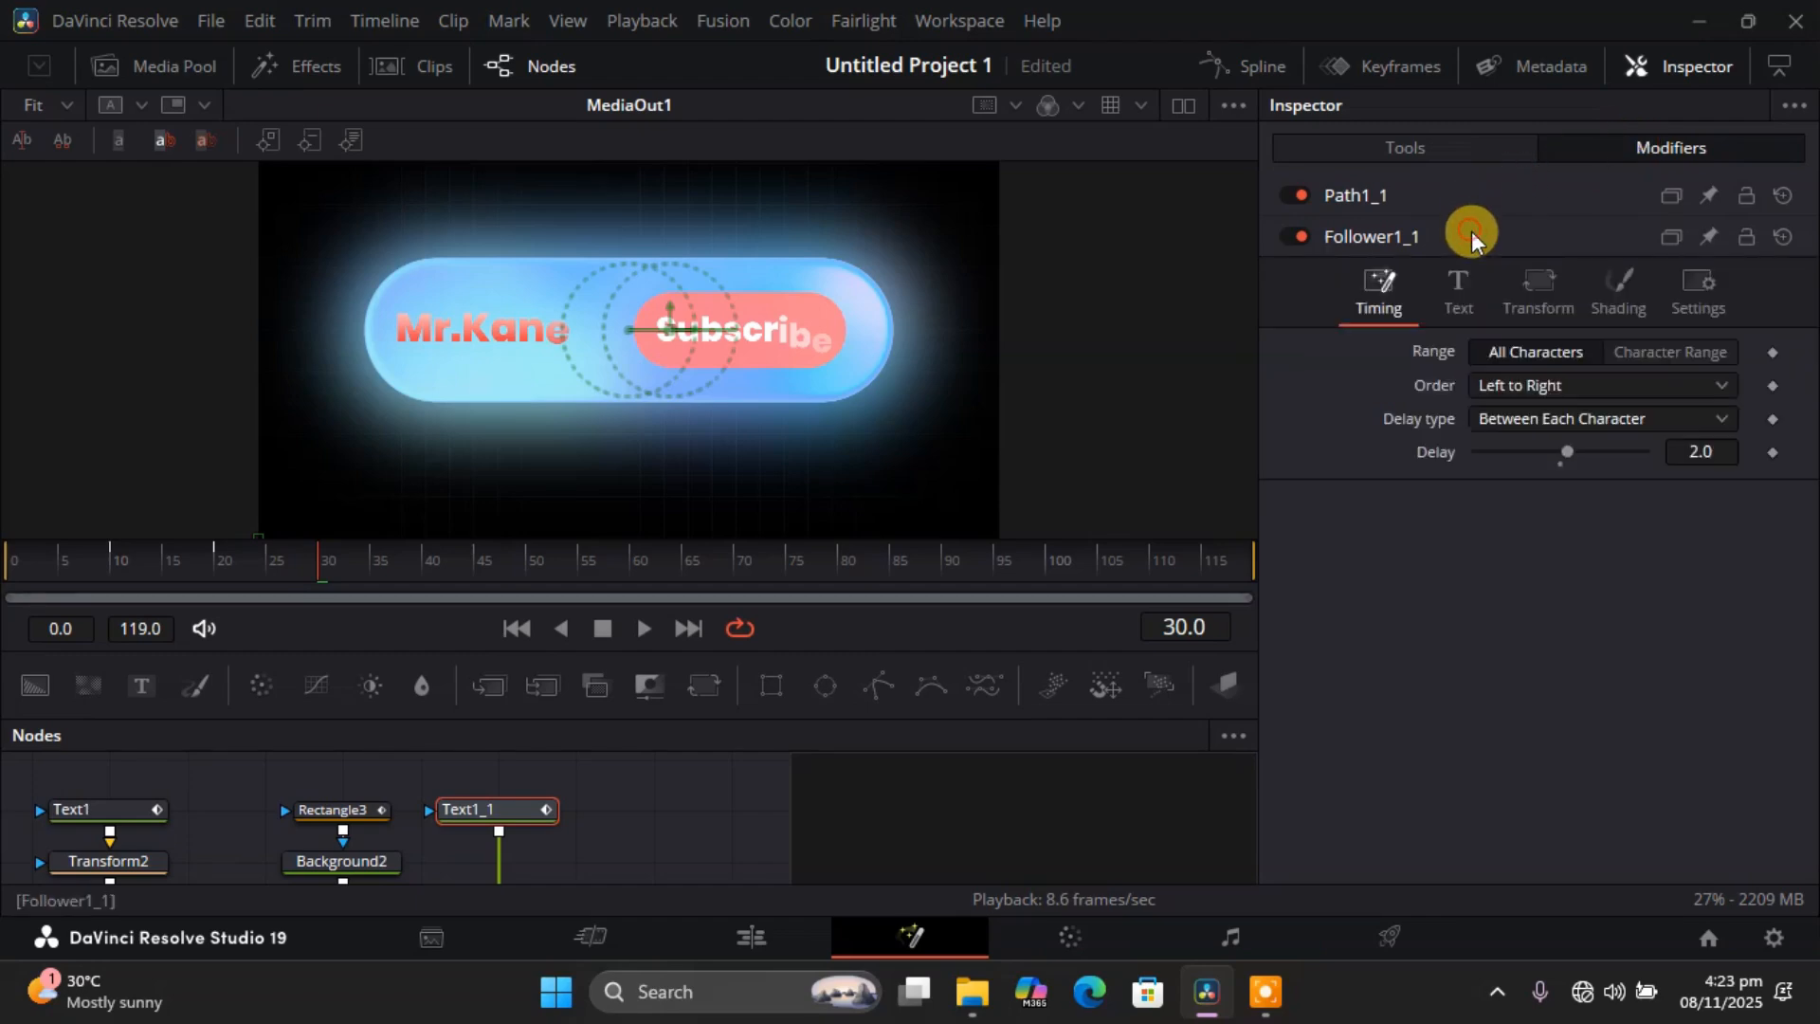
{"action": "left_click", "coordinate": [1614, 288]}
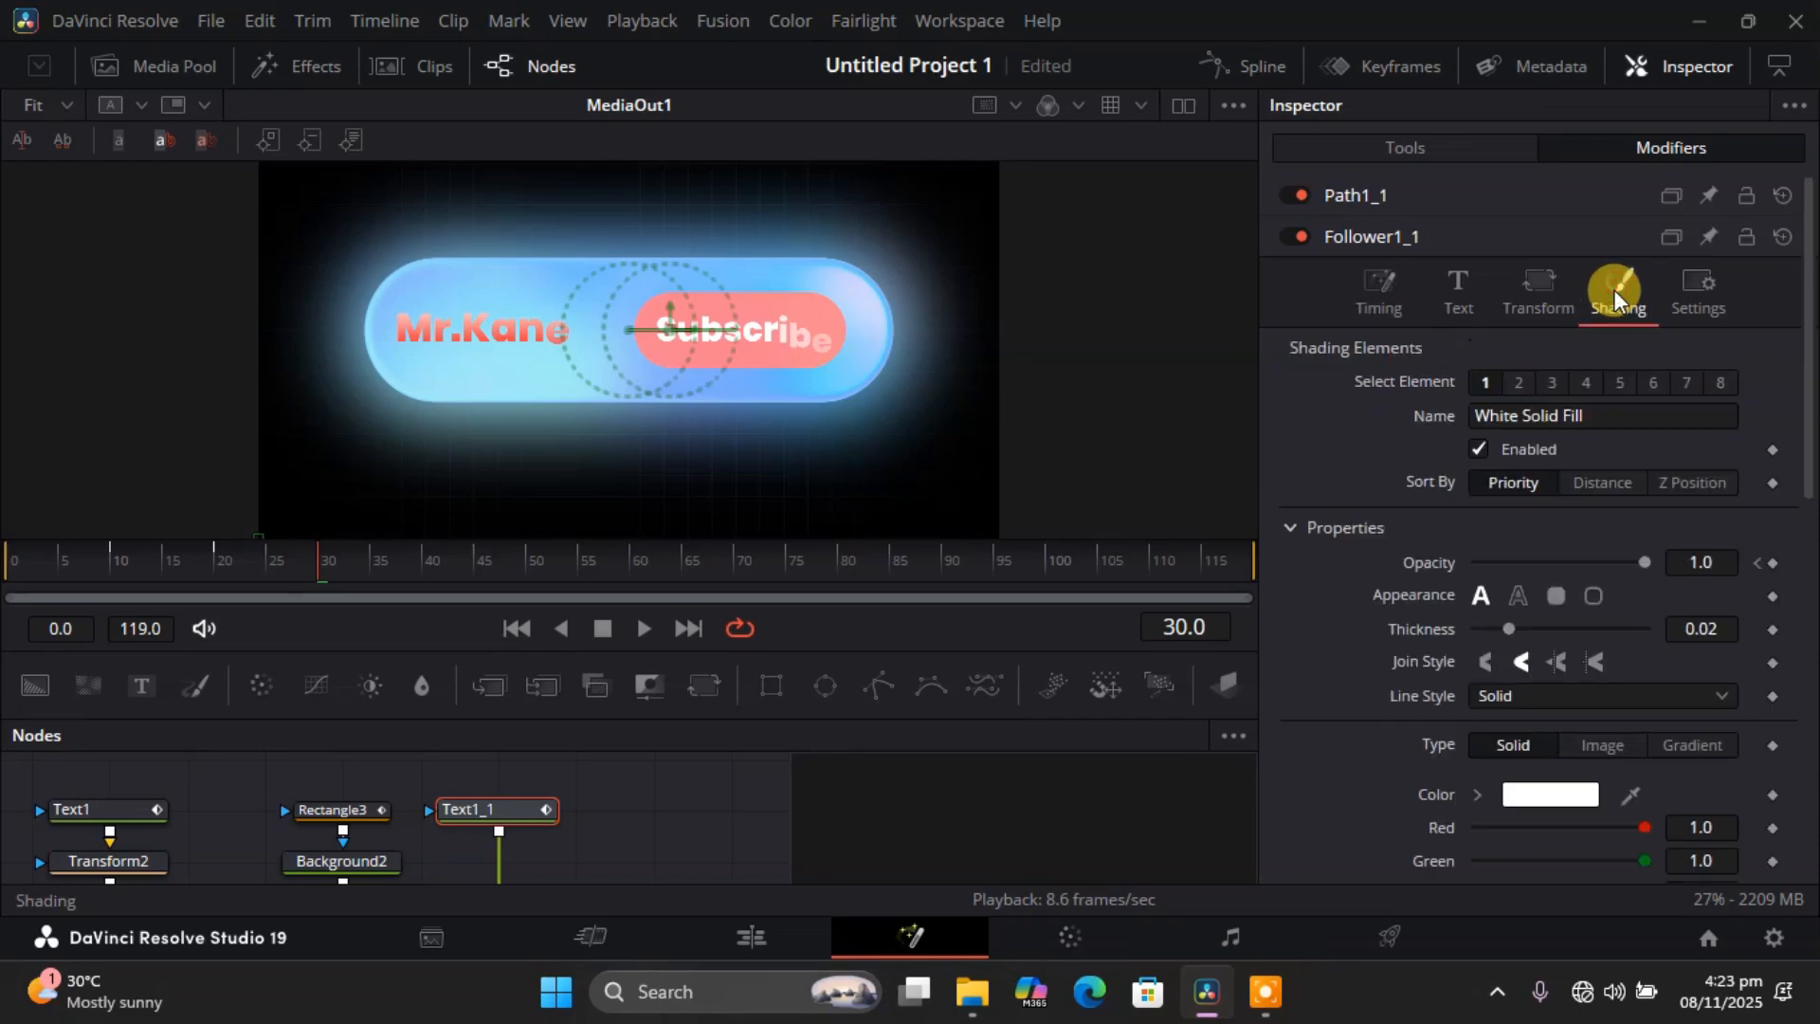
{"action": "left_click", "coordinate": [1773, 564]}
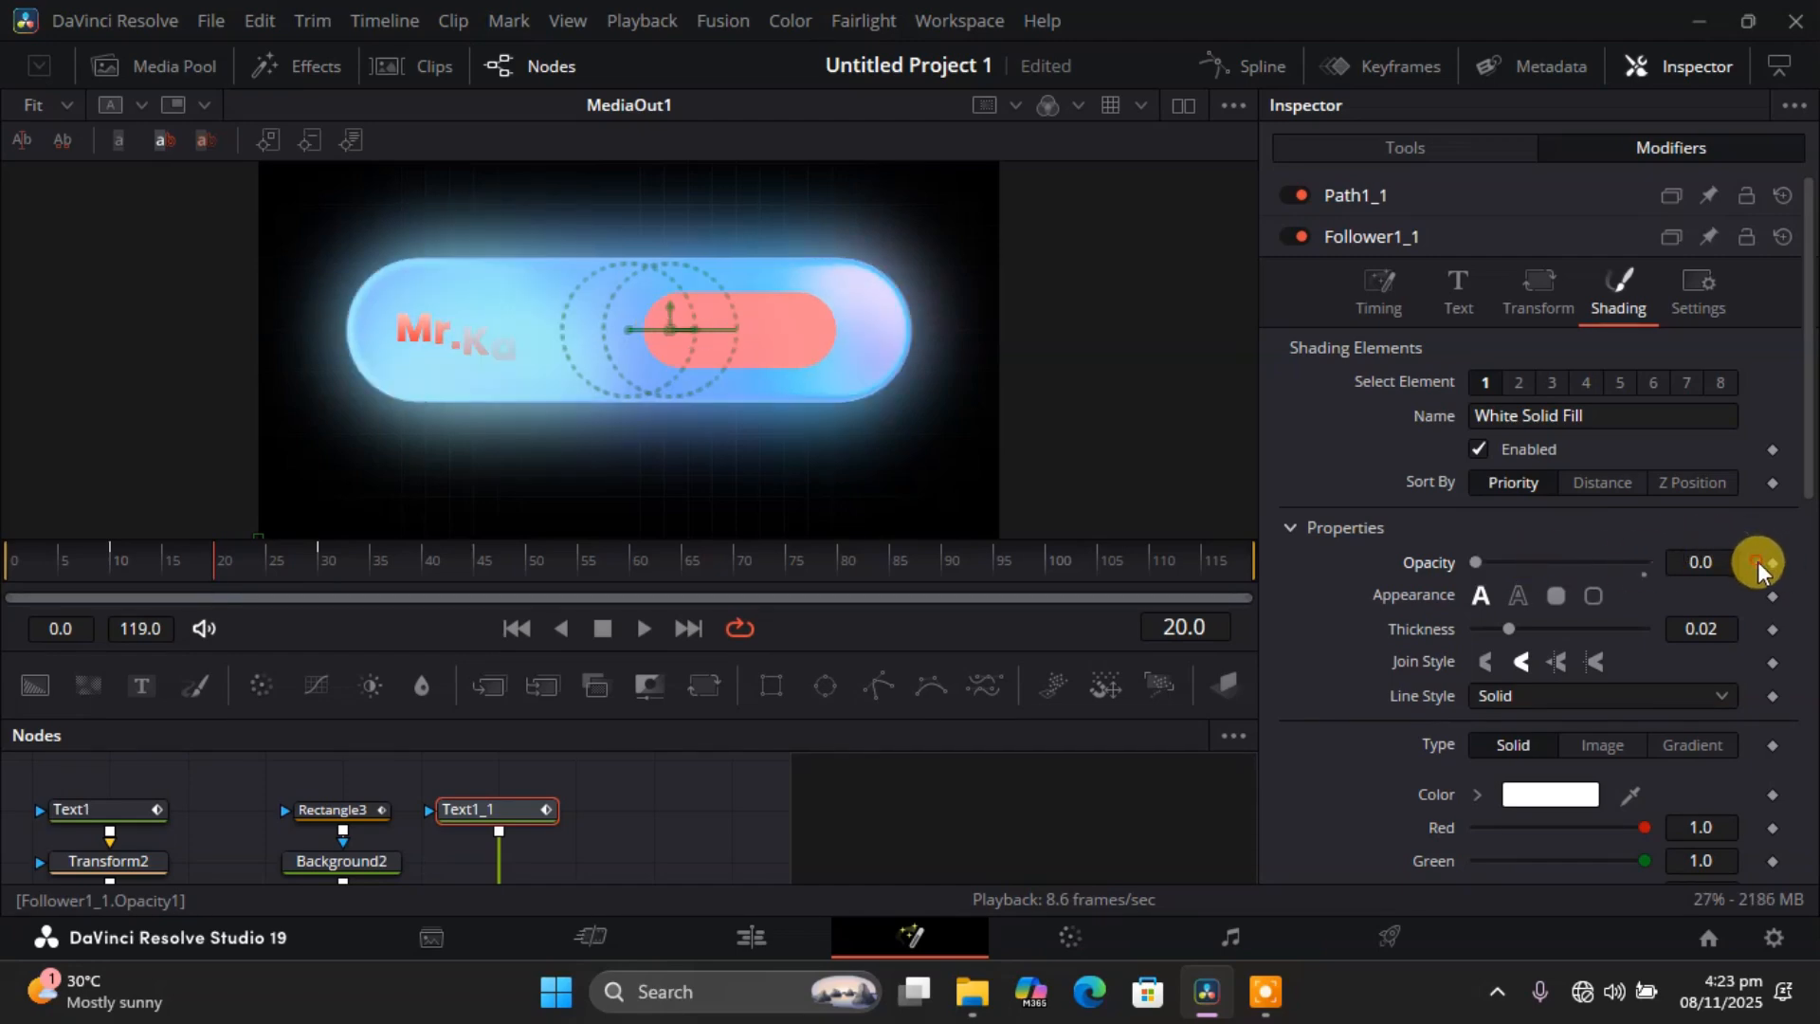
{"action": "left_click", "coordinate": [1758, 562]}
{"action": "left_click", "coordinate": [1773, 564]}
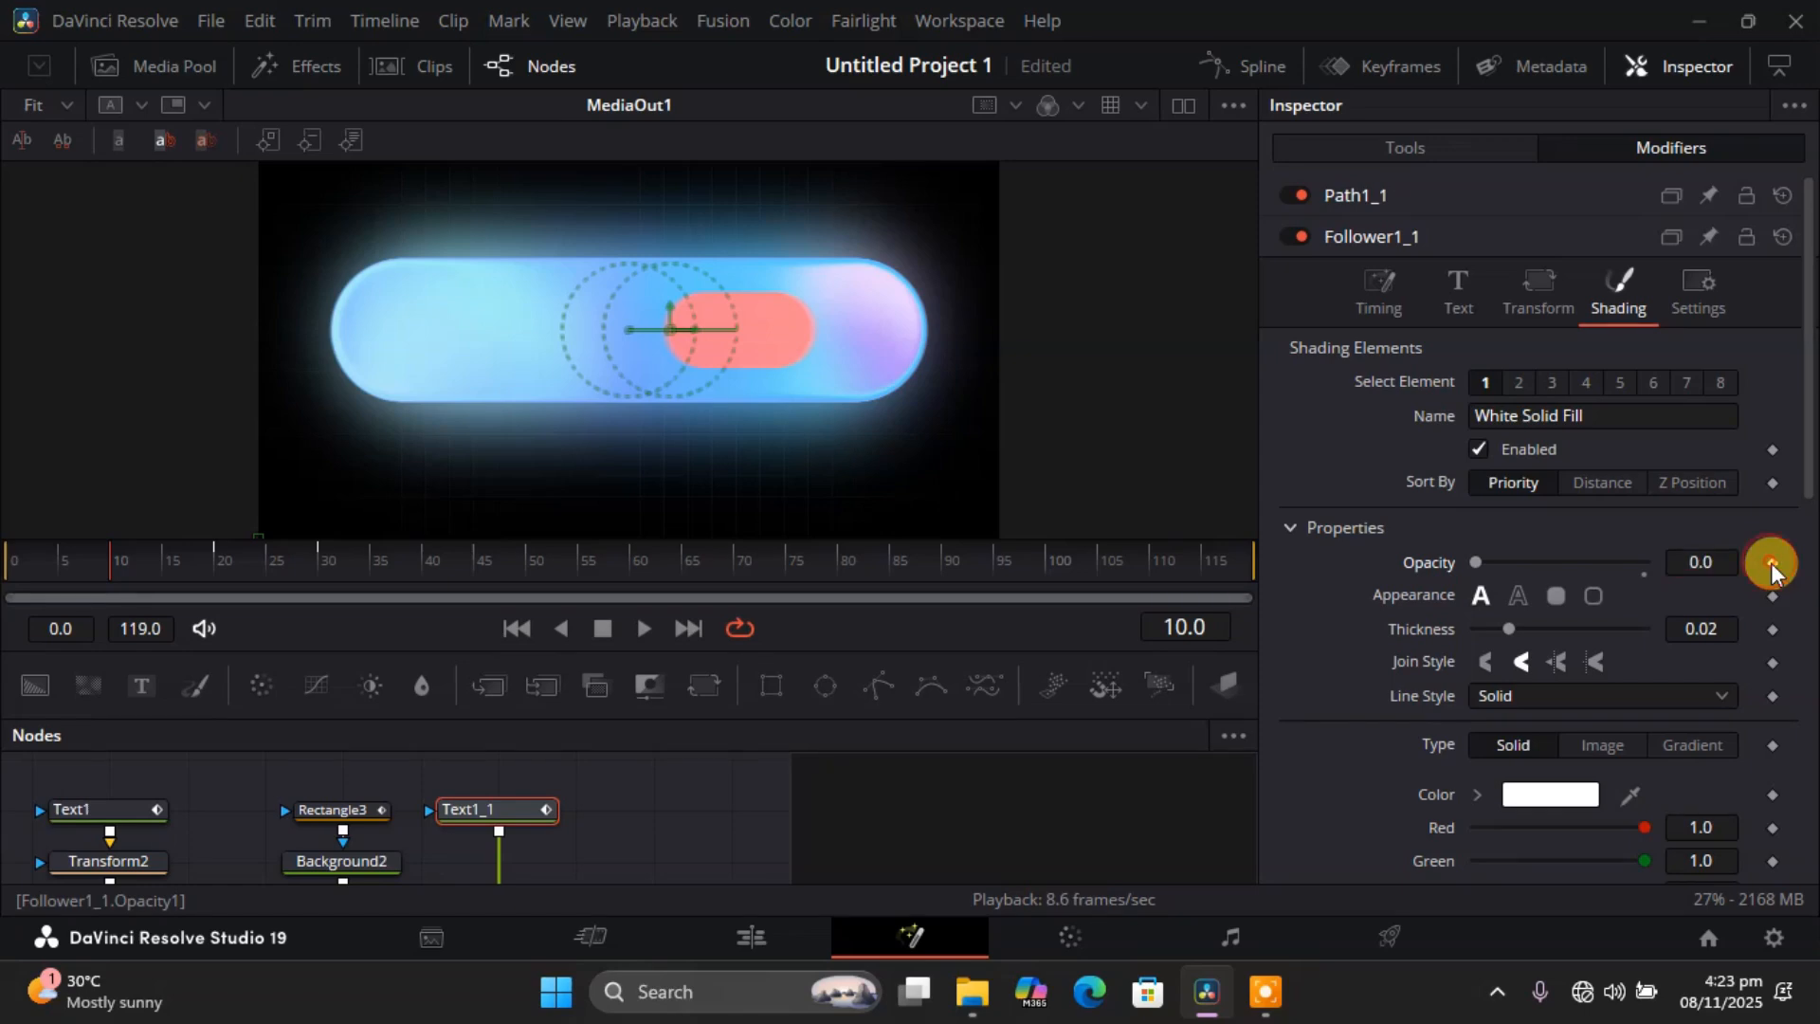
Add an opacity keyframe of 0.0 at frame 30 in the Subscribe text's Follower shading.
{"action": "left_click", "coordinate": [315, 553]}
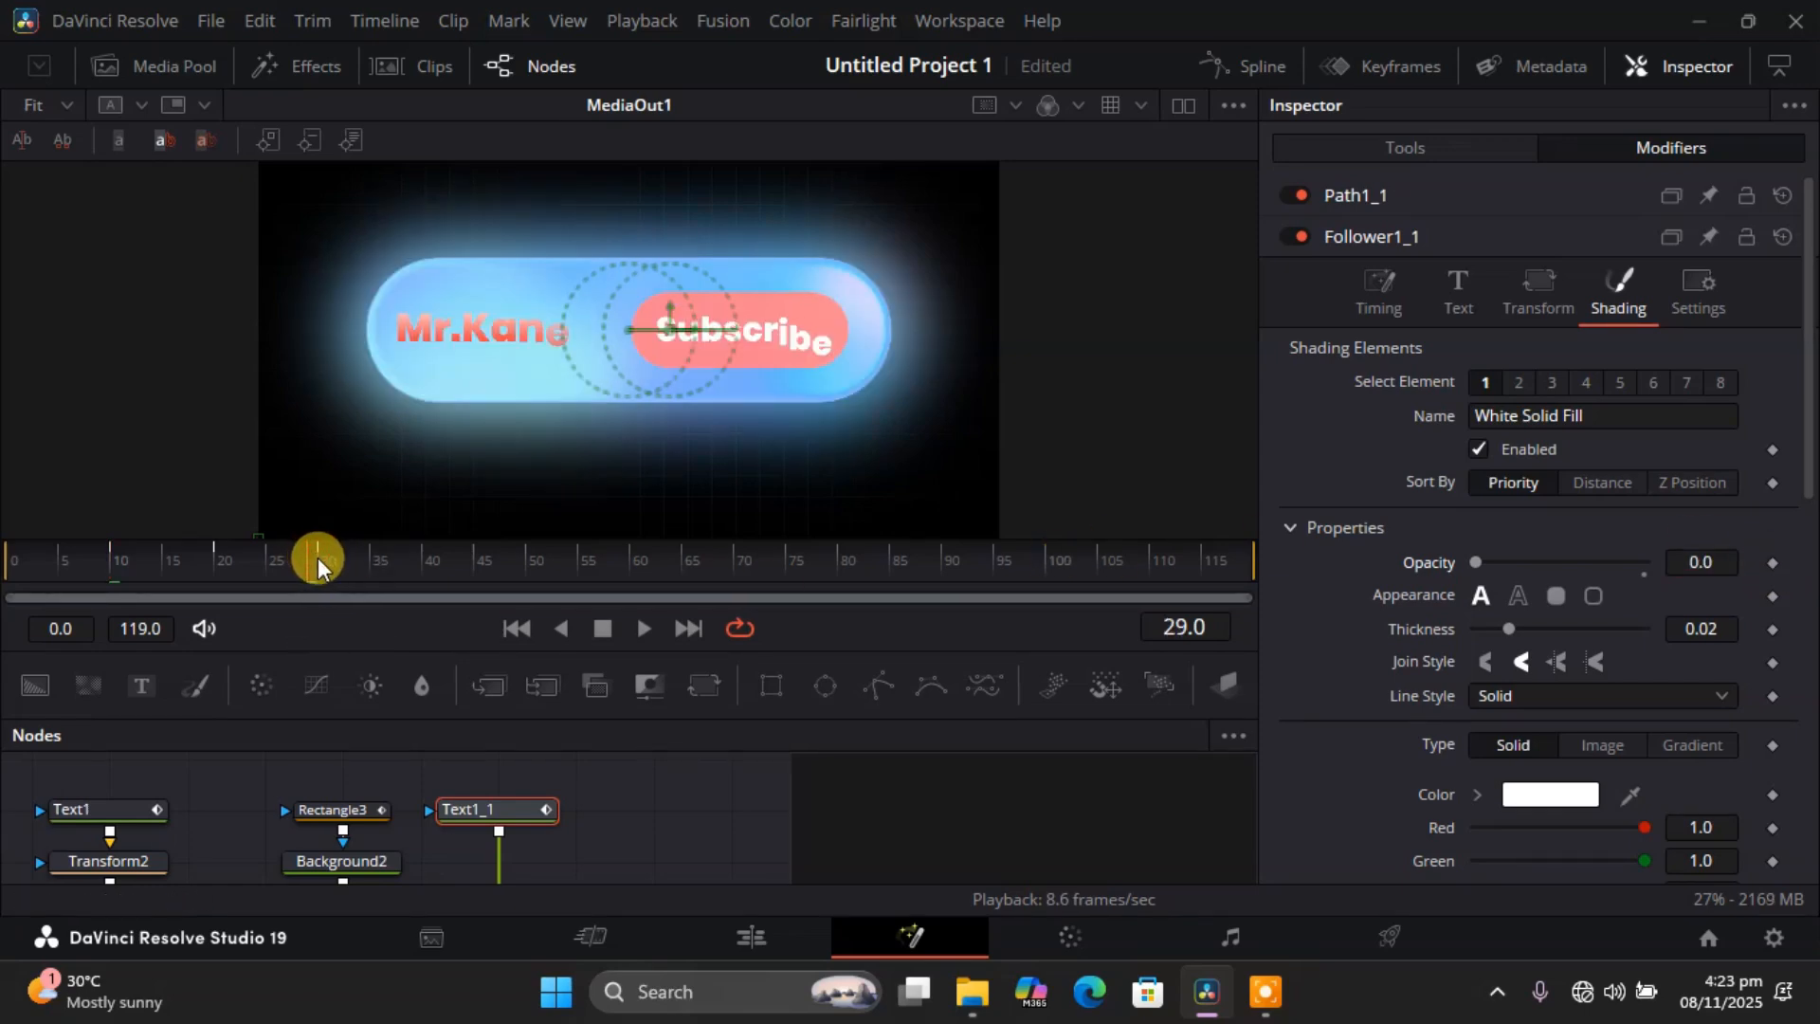
{"action": "left_click", "coordinate": [318, 557]}
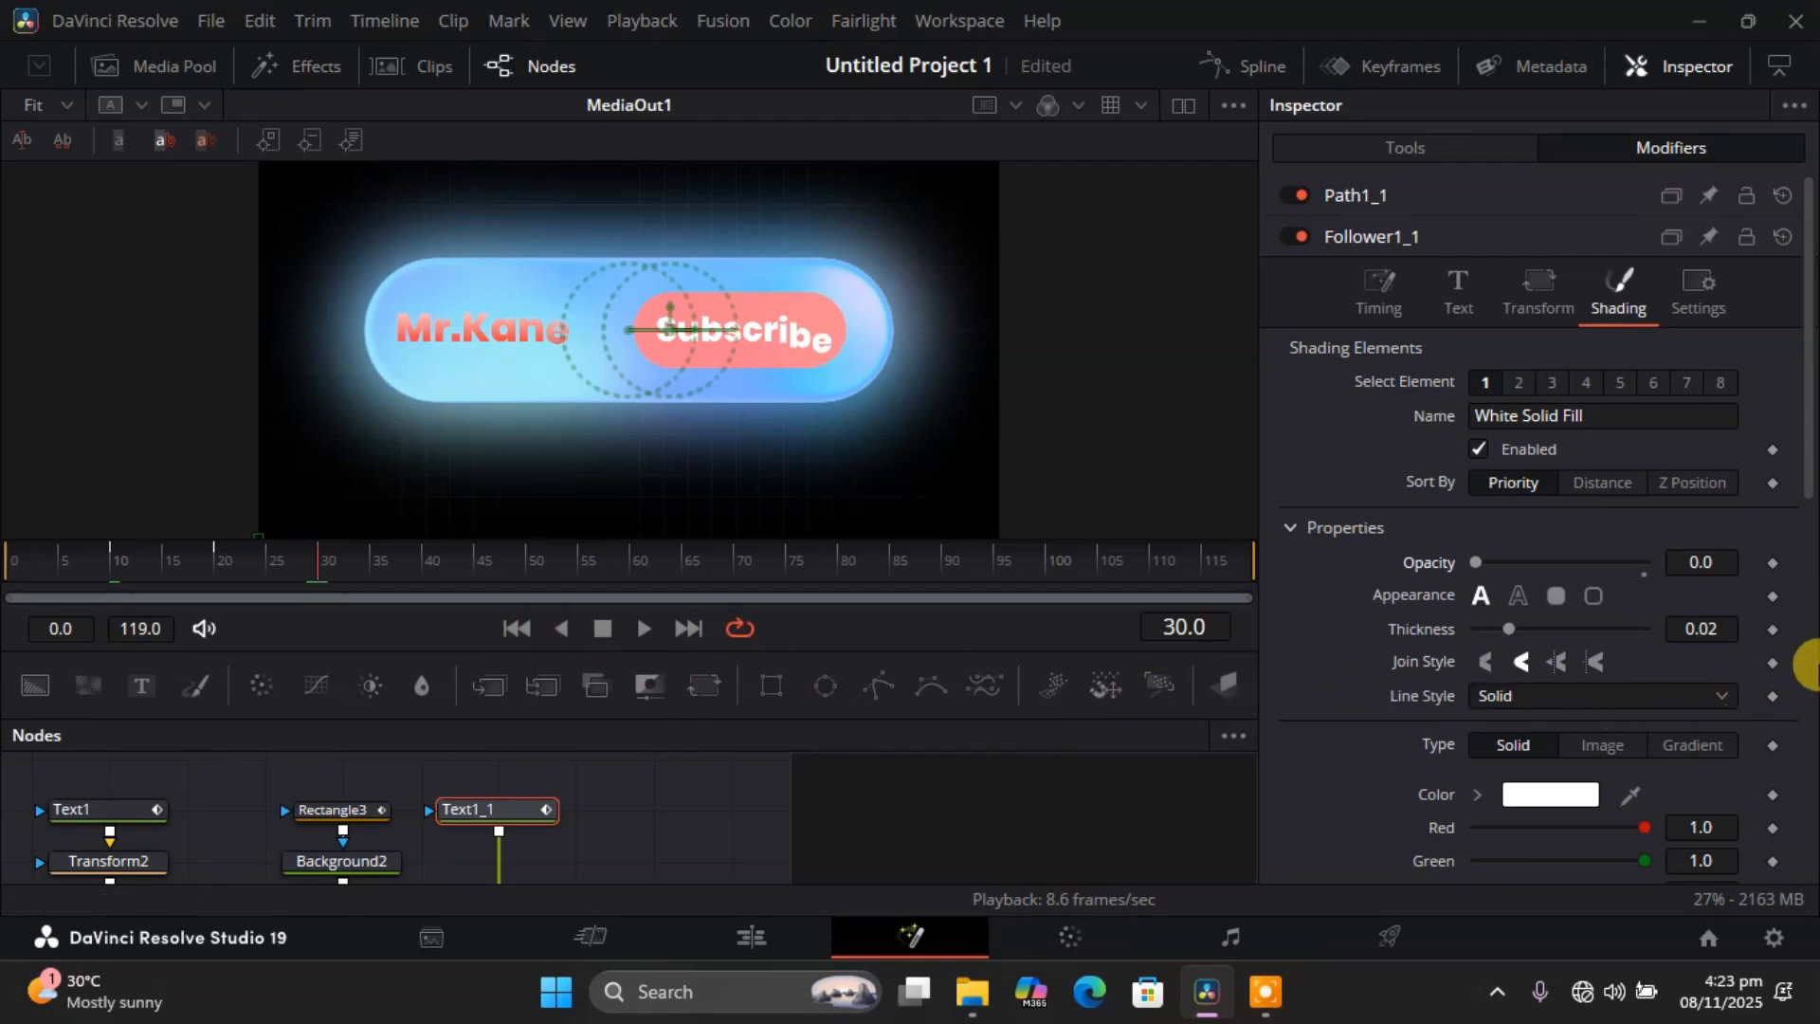
{"action": "left_click", "coordinate": [1770, 564]}
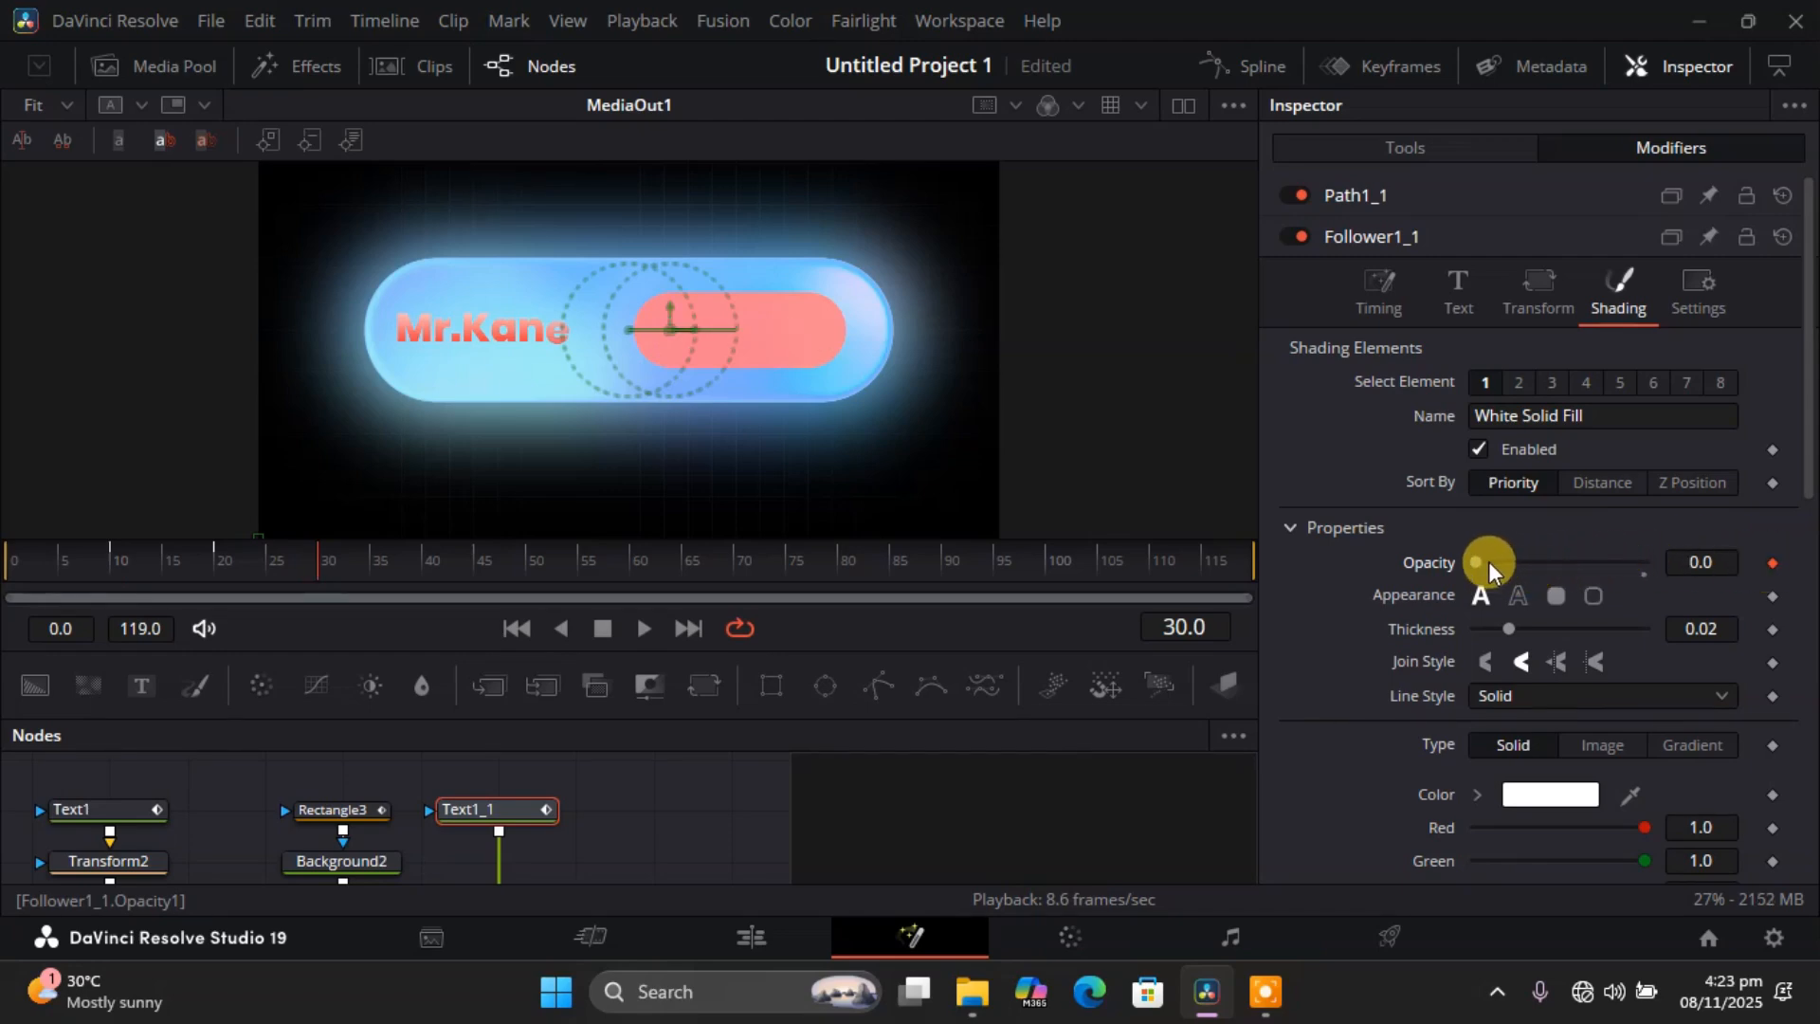
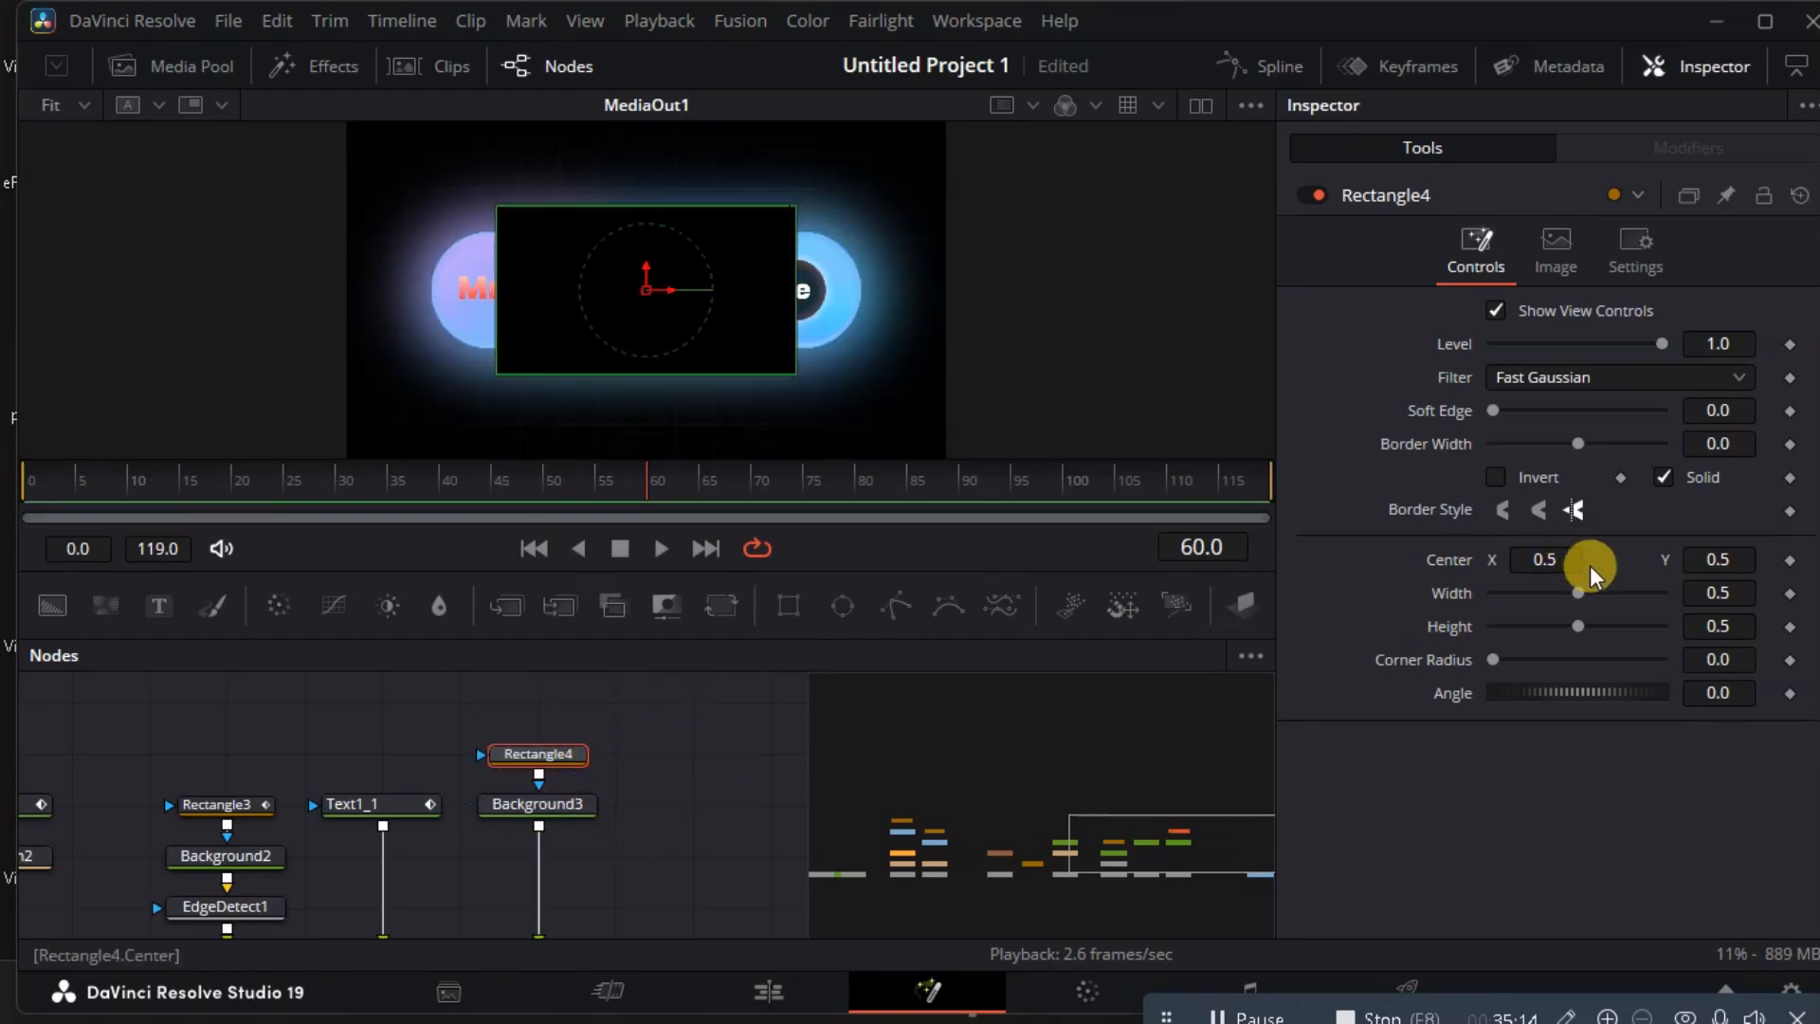
Shape the Rectangle4 mask into a circle with height 0.213 and corner radius 1.0, narrowing its width to match.
{"action": "left_click_drag", "start_coordinate": [1573, 596], "coordinate": [1512, 658]}
{"action": "left_click_drag", "start_coordinate": [1635, 660], "coordinate": [1719, 638]}
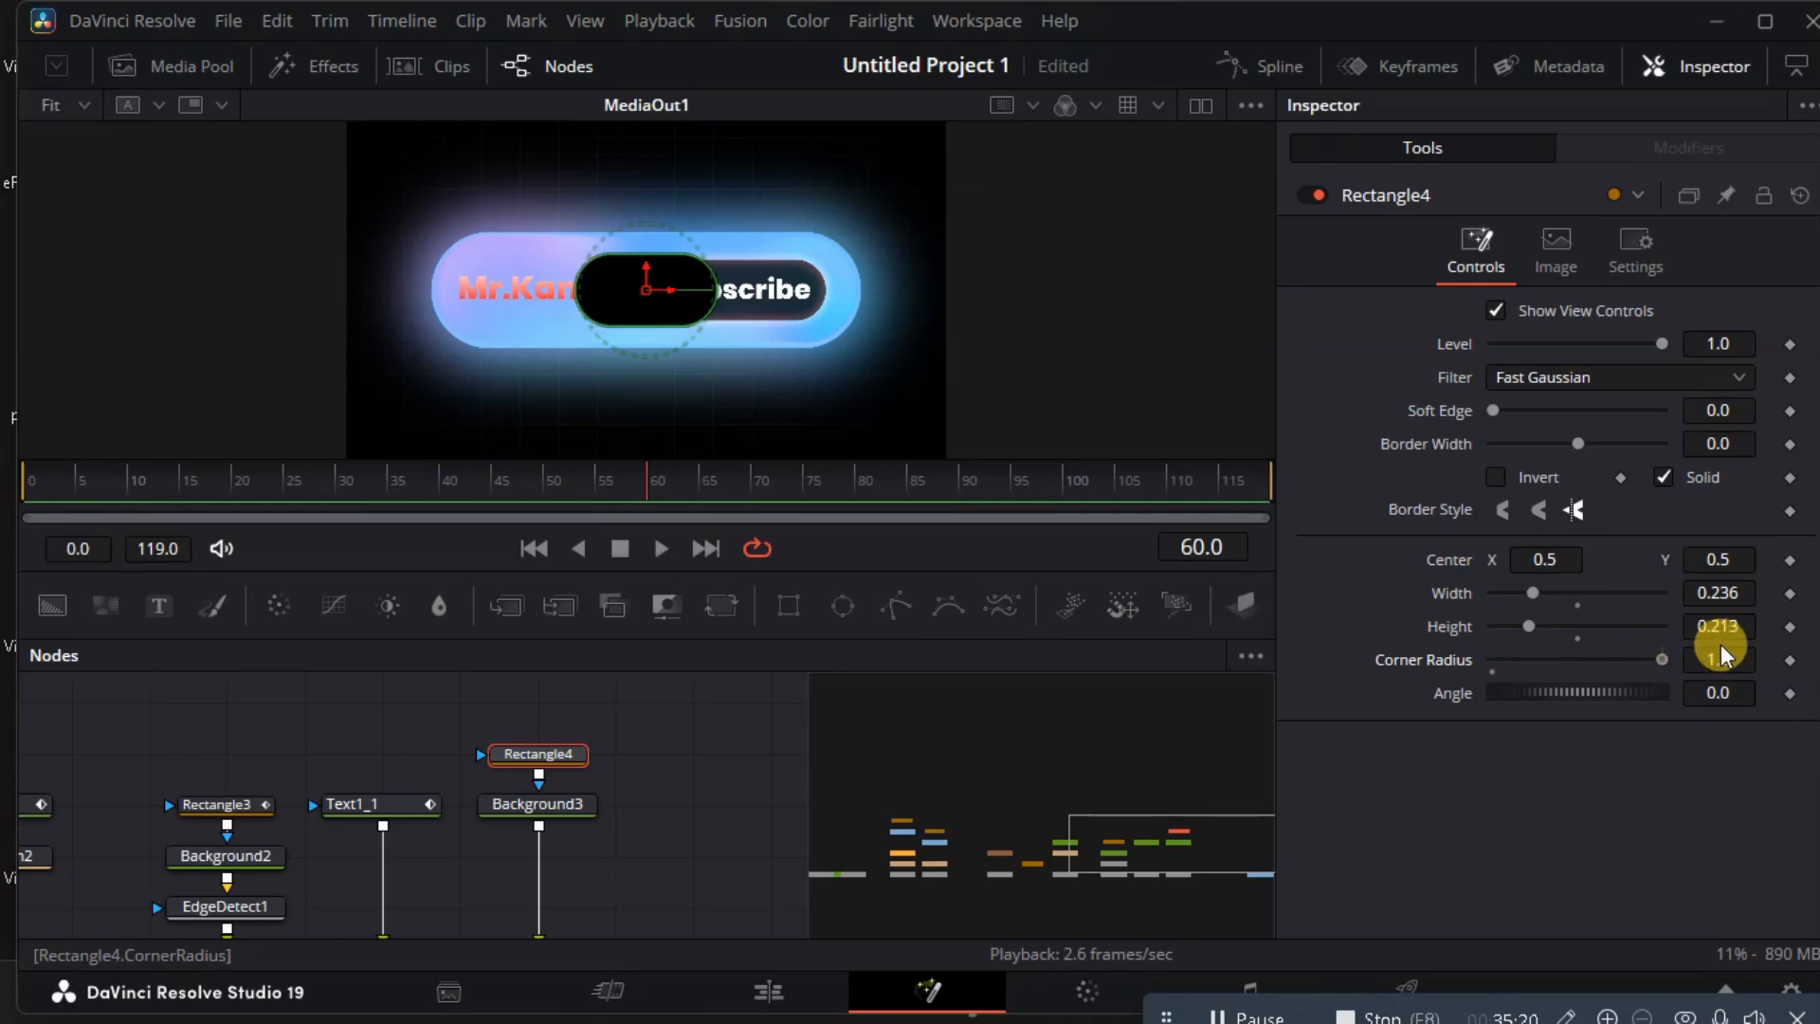
{"action": "left_click_drag", "start_coordinate": [1536, 585], "coordinate": [1516, 584]}
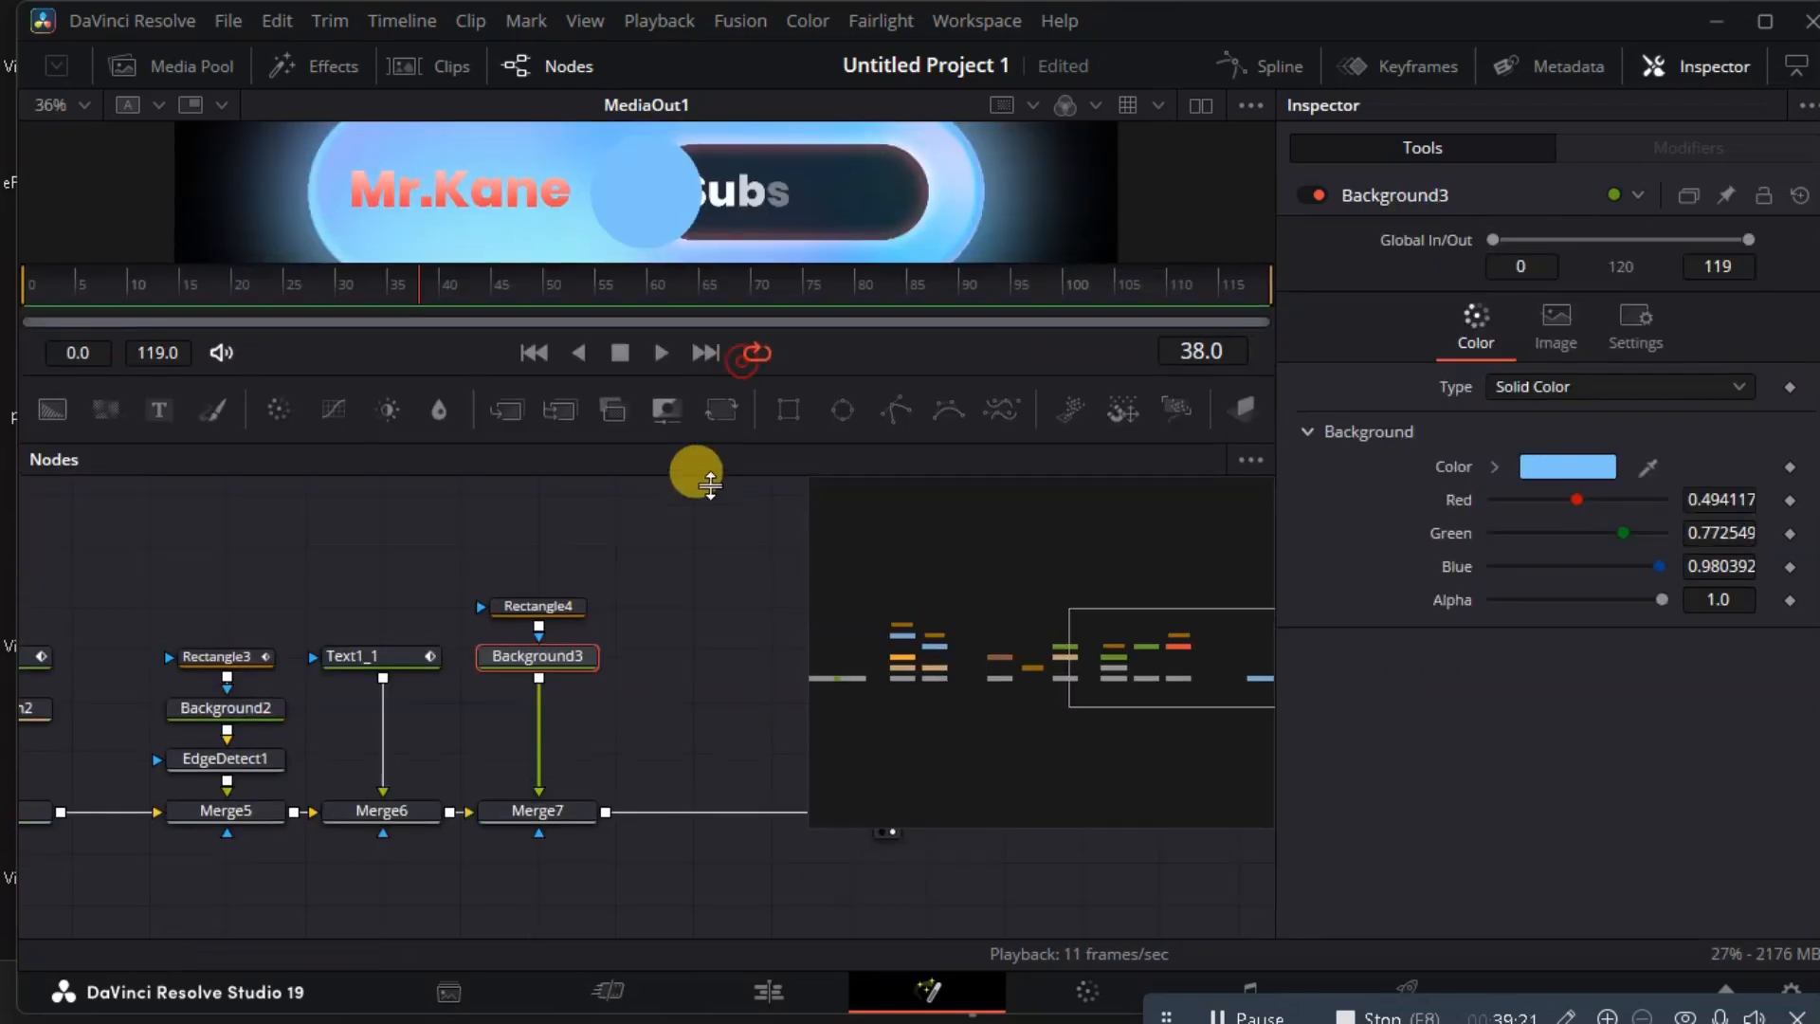
Add a Transform node after Background3 and set its size to 0.52 to shrink the blue circle.
{"action": "left_click_drag", "start_coordinate": [710, 484], "coordinate": [544, 907]}
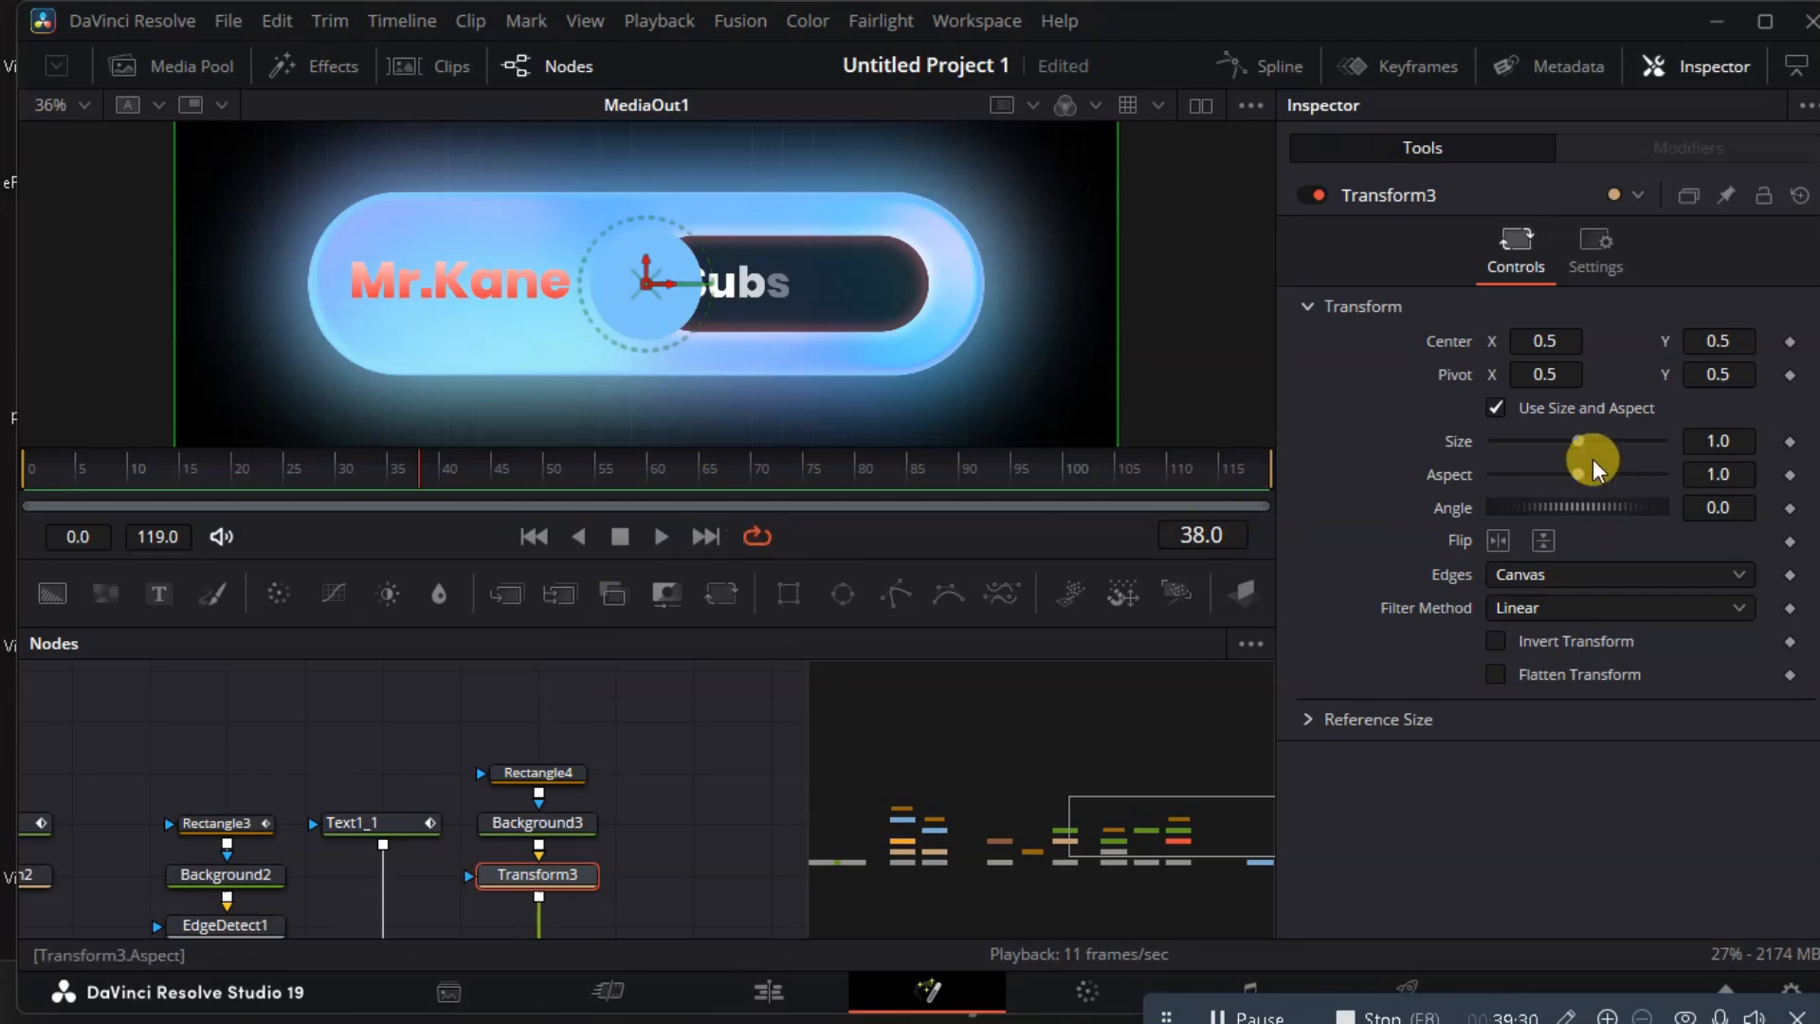
{"action": "left_click_drag", "start_coordinate": [1585, 449], "coordinate": [1534, 436]}
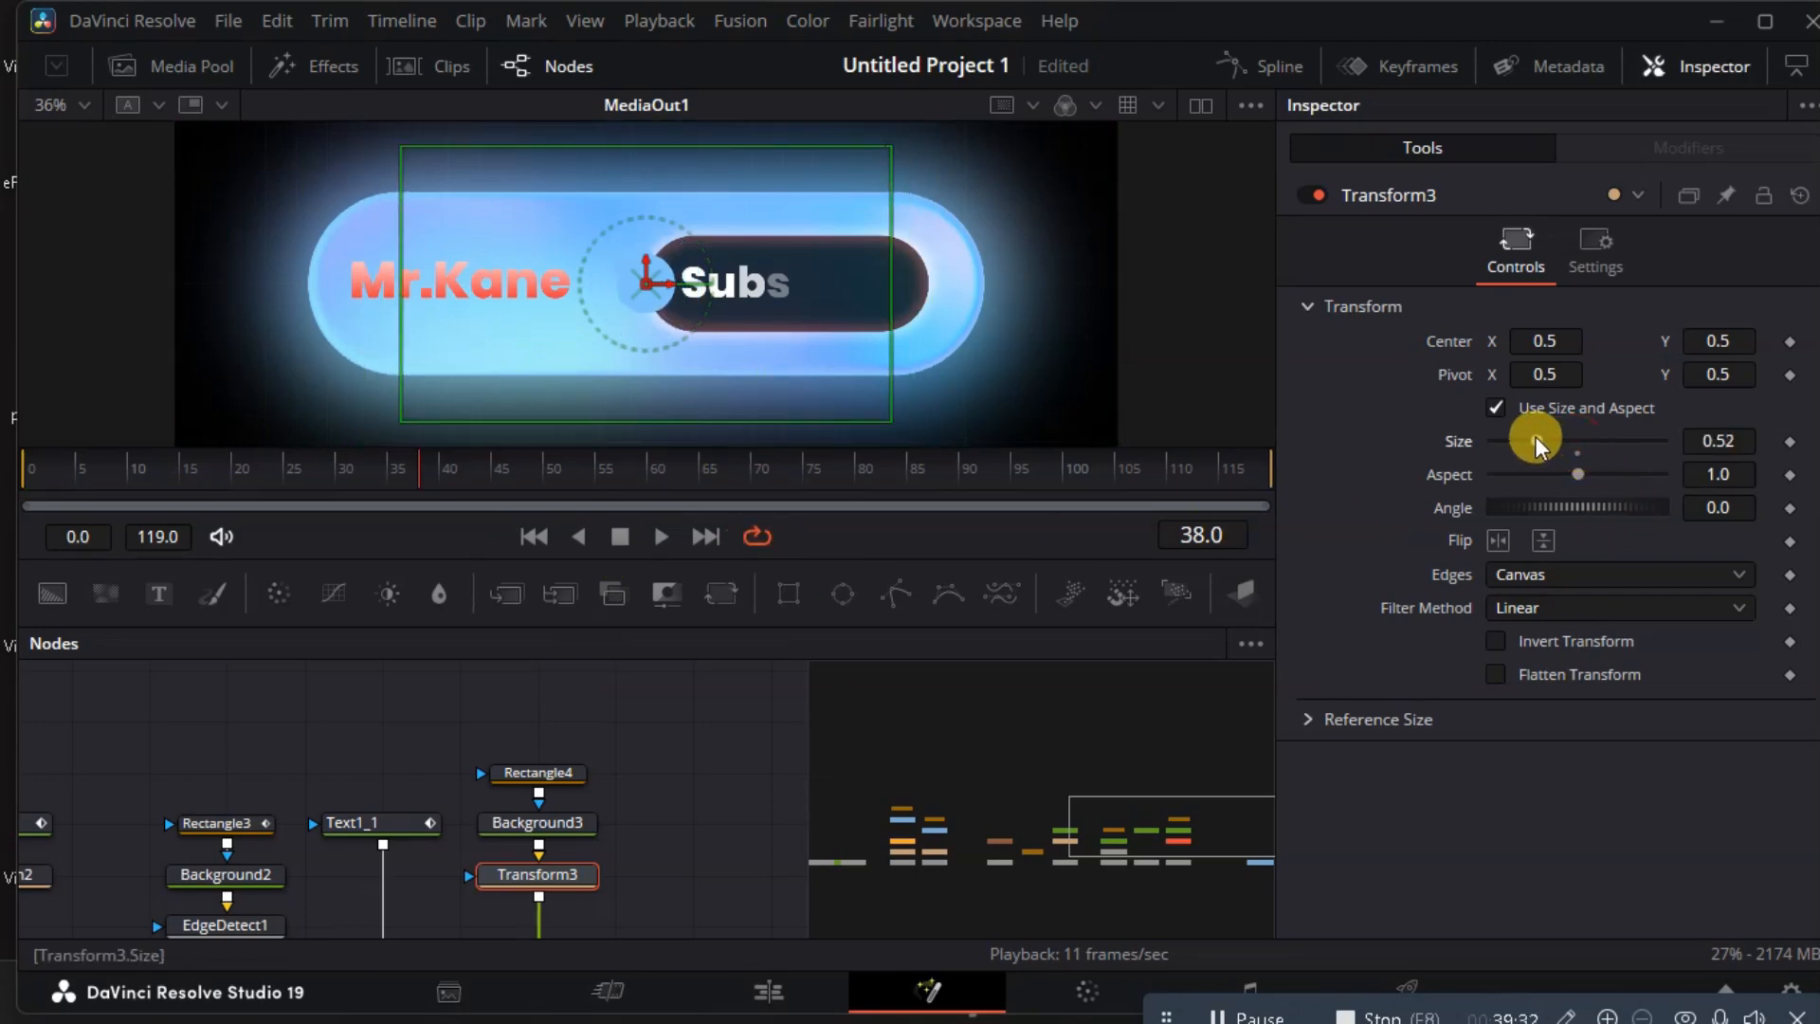
Keyframe Transform3's centre, size and angle at frame 35, placing the circle below the canvas at about X 0.89, Y -0.08.
{"action": "scroll", "coordinate": [897, 239], "scroll_direction": "down", "scroll_amount": 2}
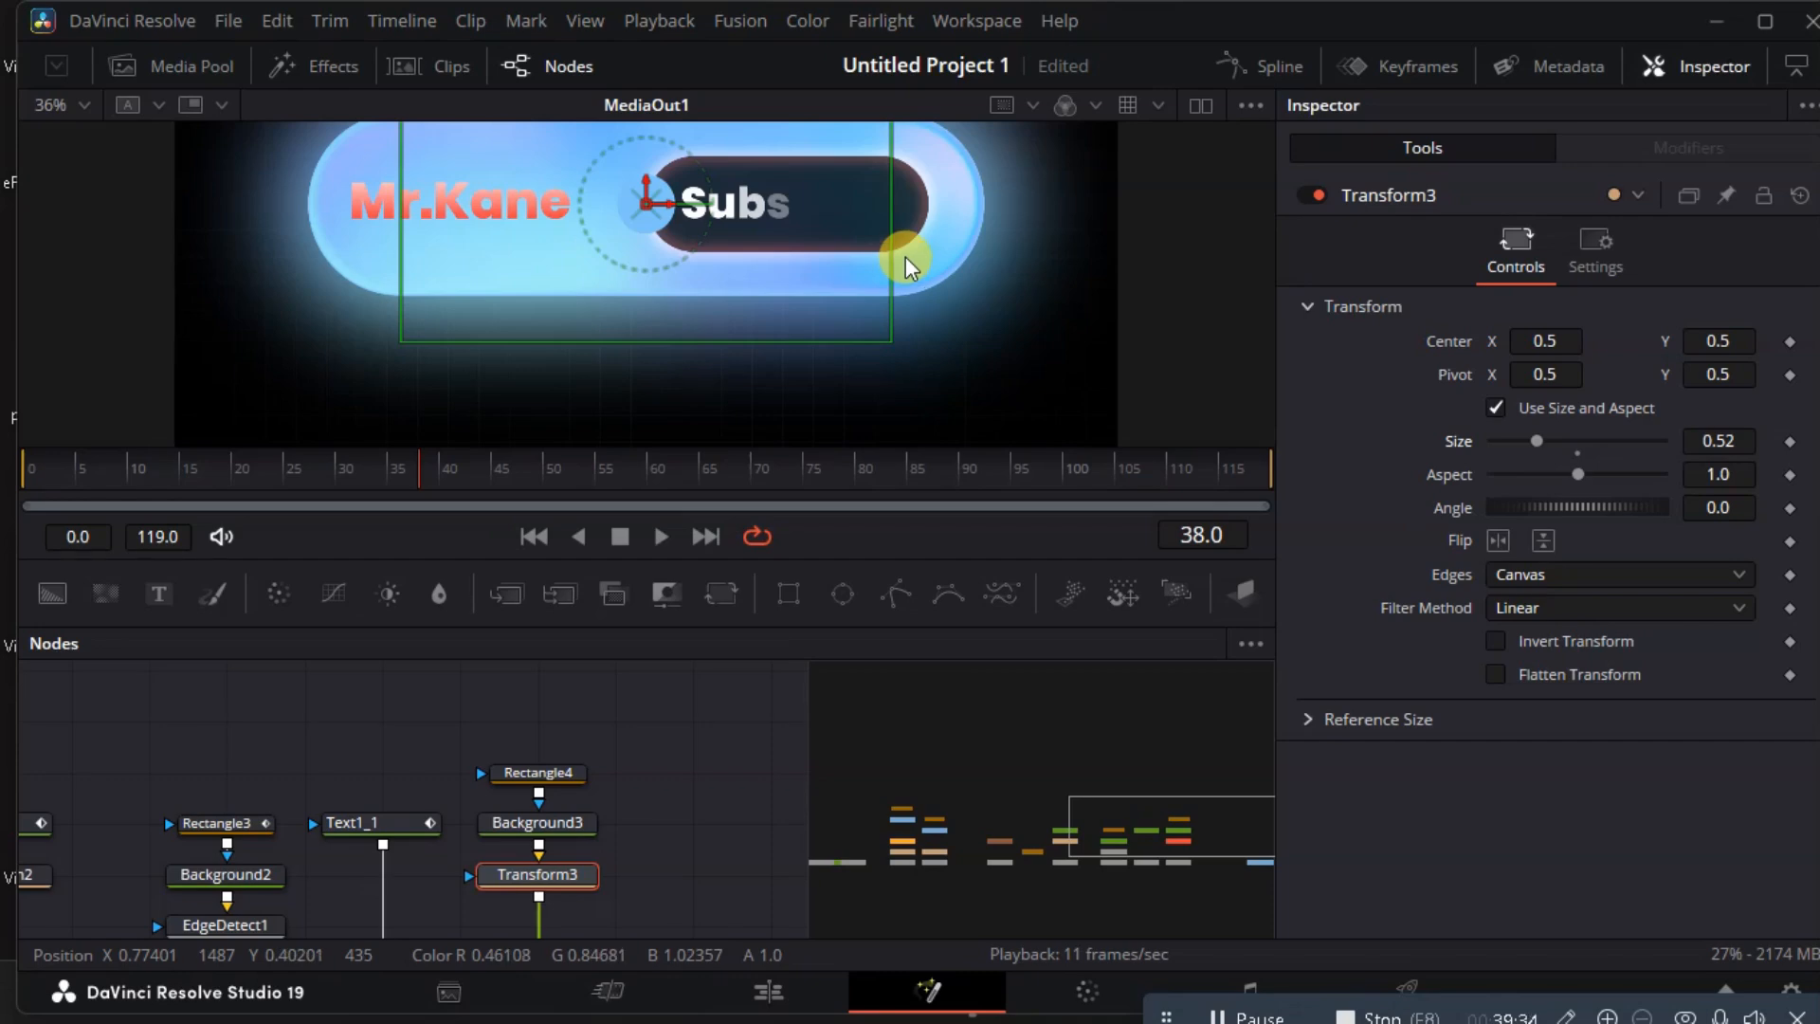
{"action": "scroll", "coordinate": [906, 254], "scroll_direction": "down", "scroll_amount": 5}
{"action": "scroll", "coordinate": [927, 240], "scroll_direction": "up", "scroll_amount": 3}
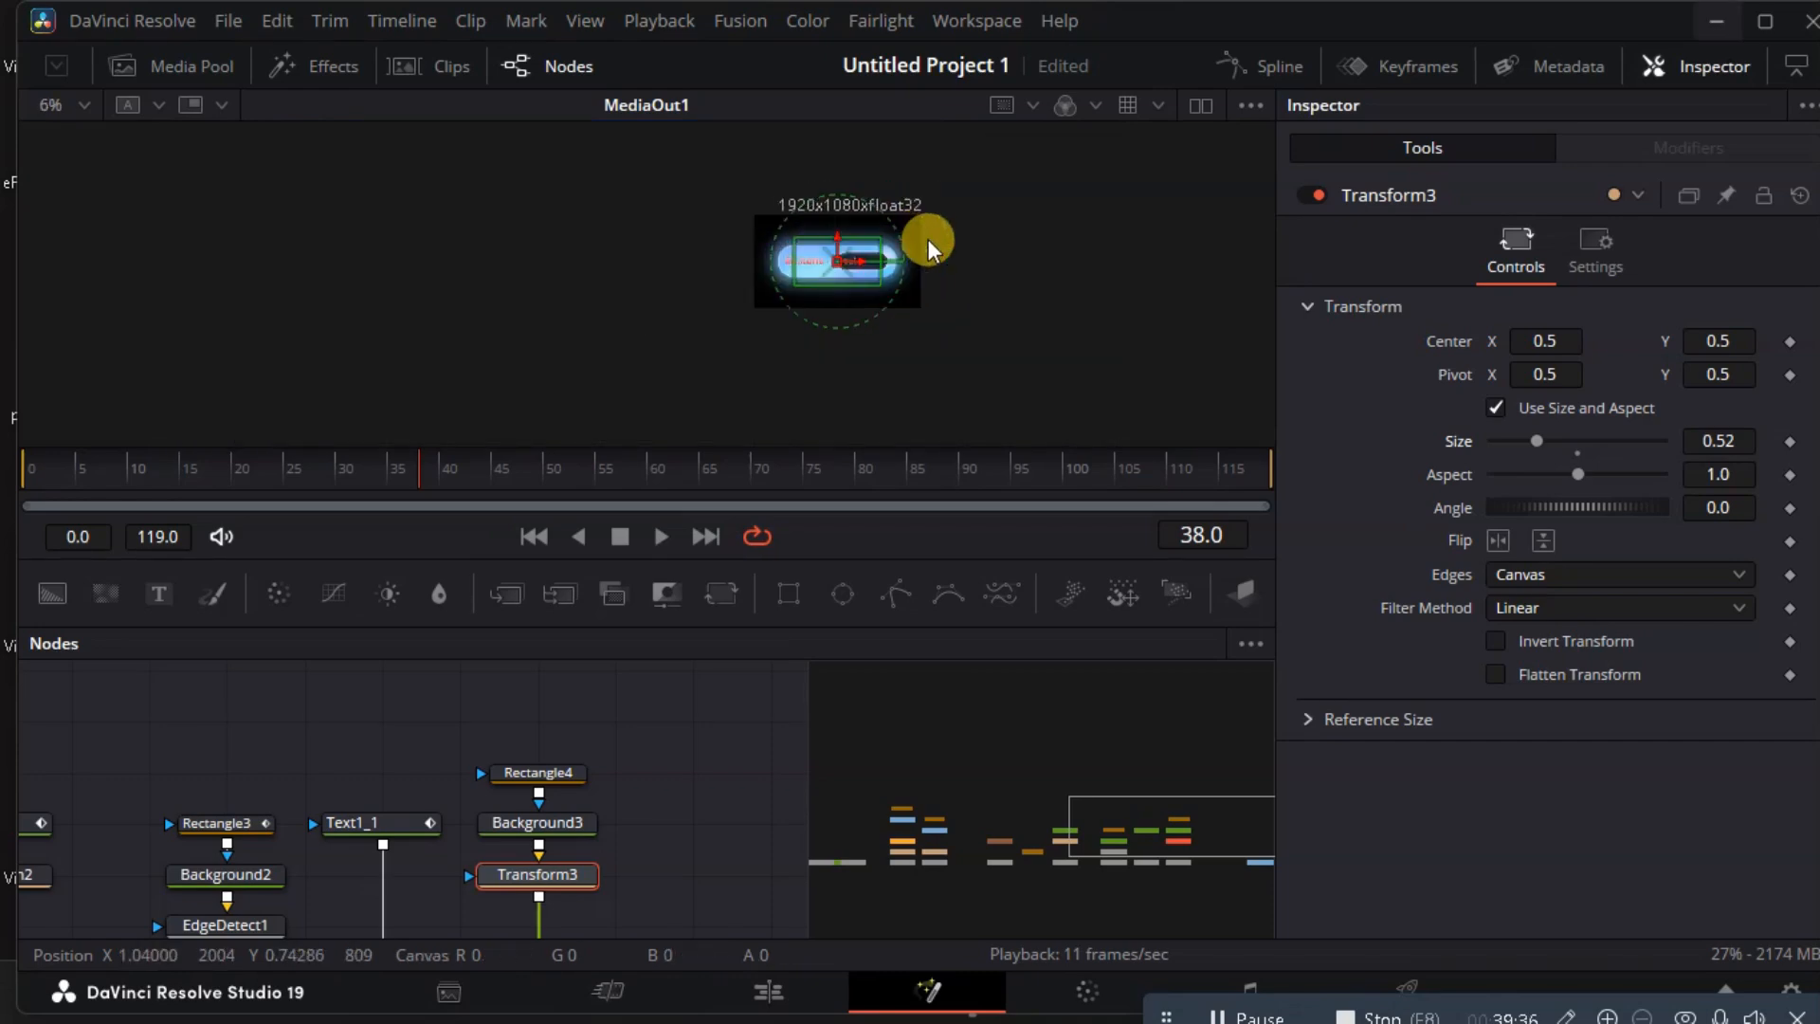
{"action": "scroll", "coordinate": [893, 275], "scroll_direction": "up", "scroll_amount": 1}
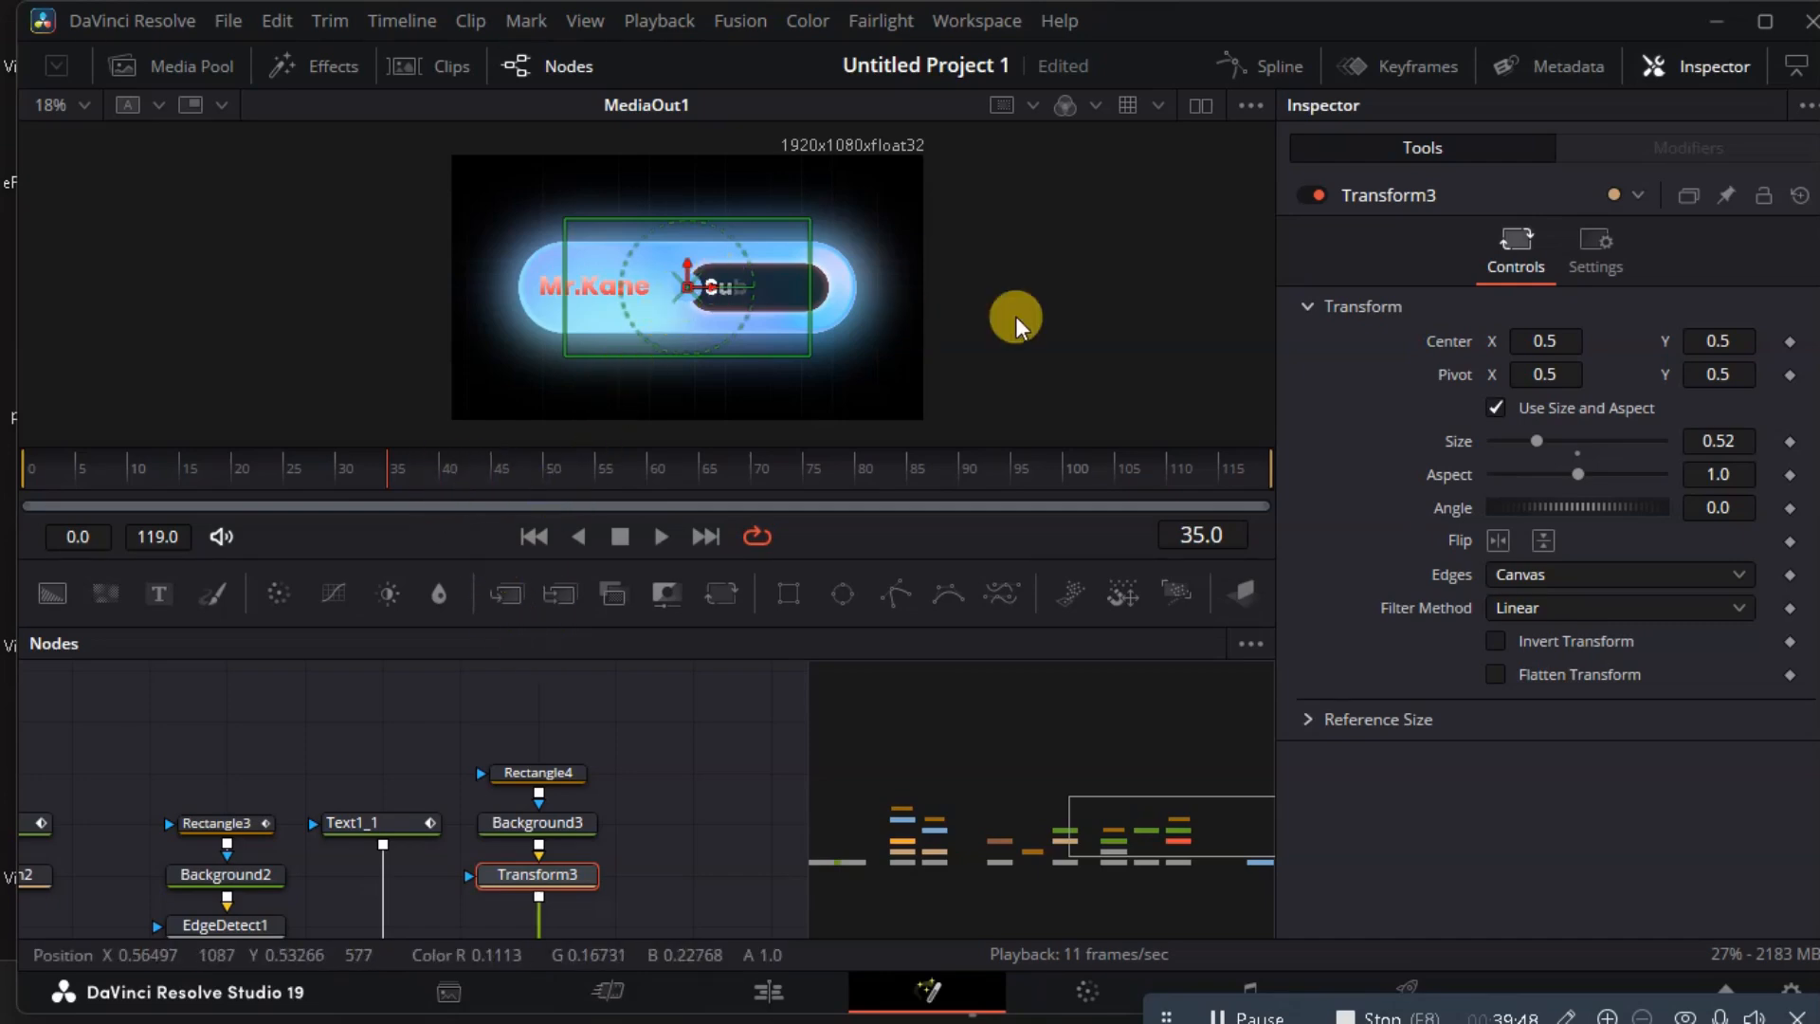
{"action": "left_click", "coordinate": [1790, 343]}
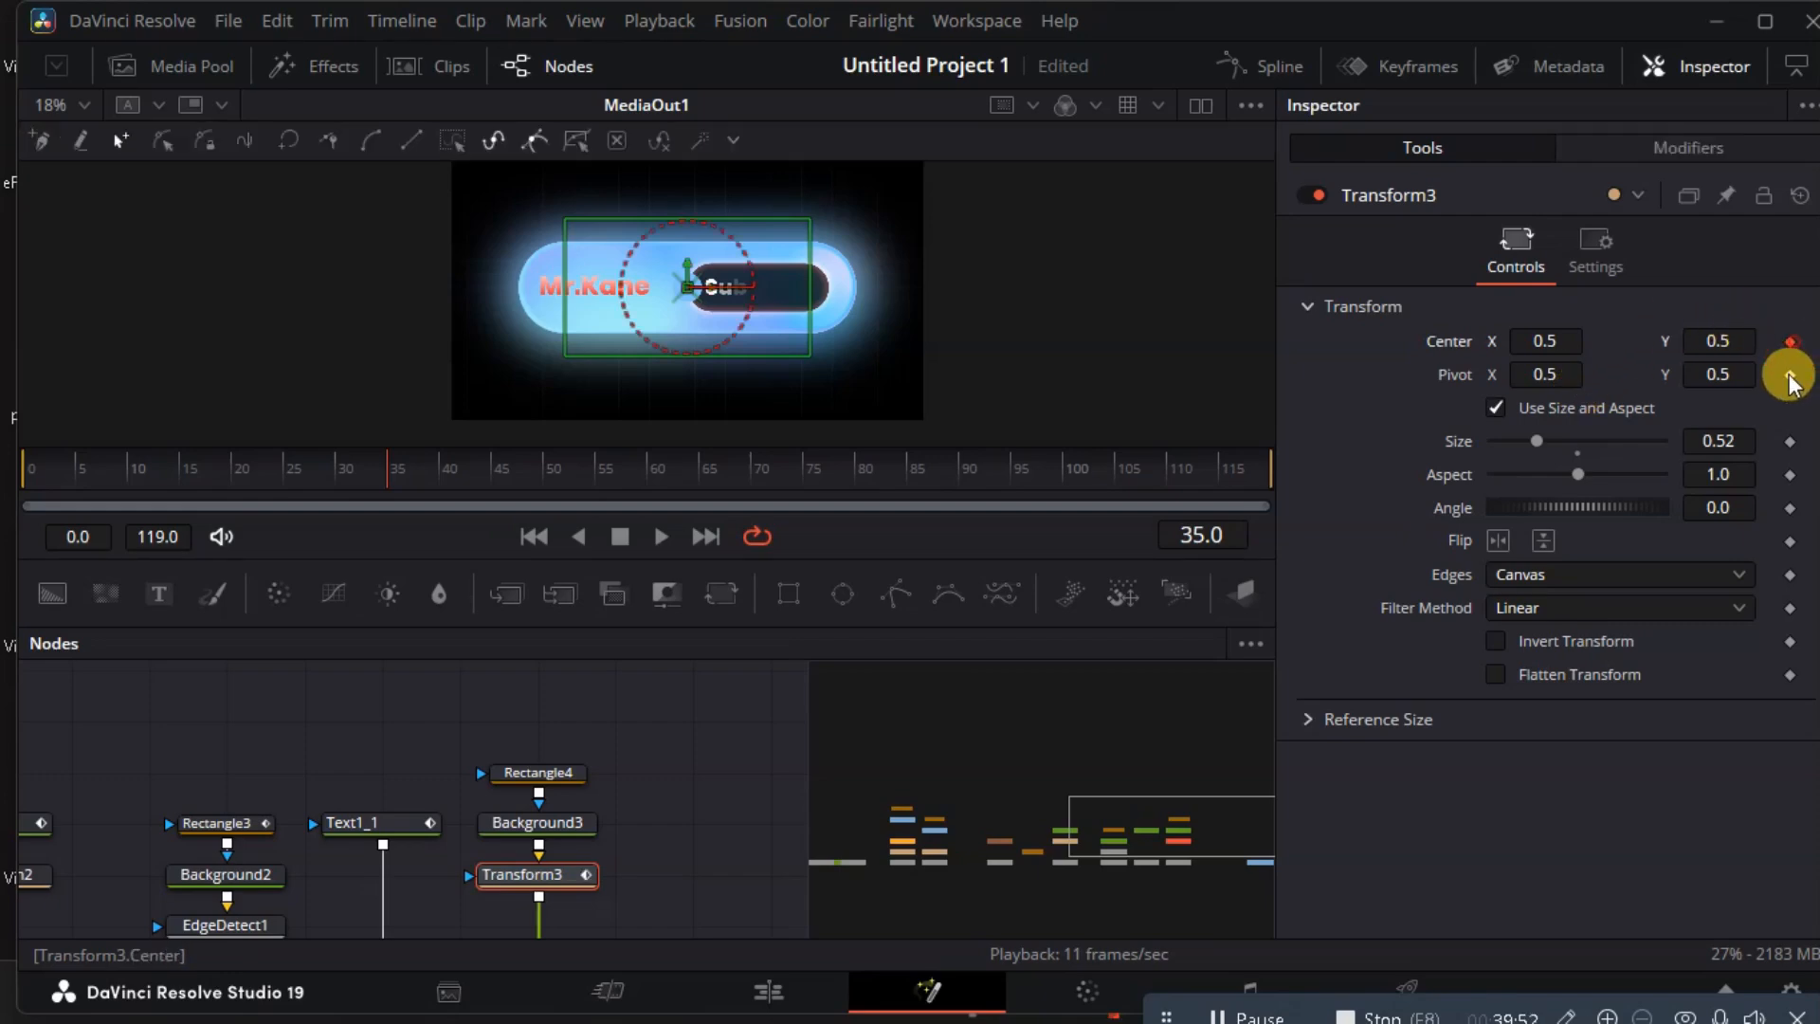
{"action": "left_click", "coordinate": [1790, 442]}
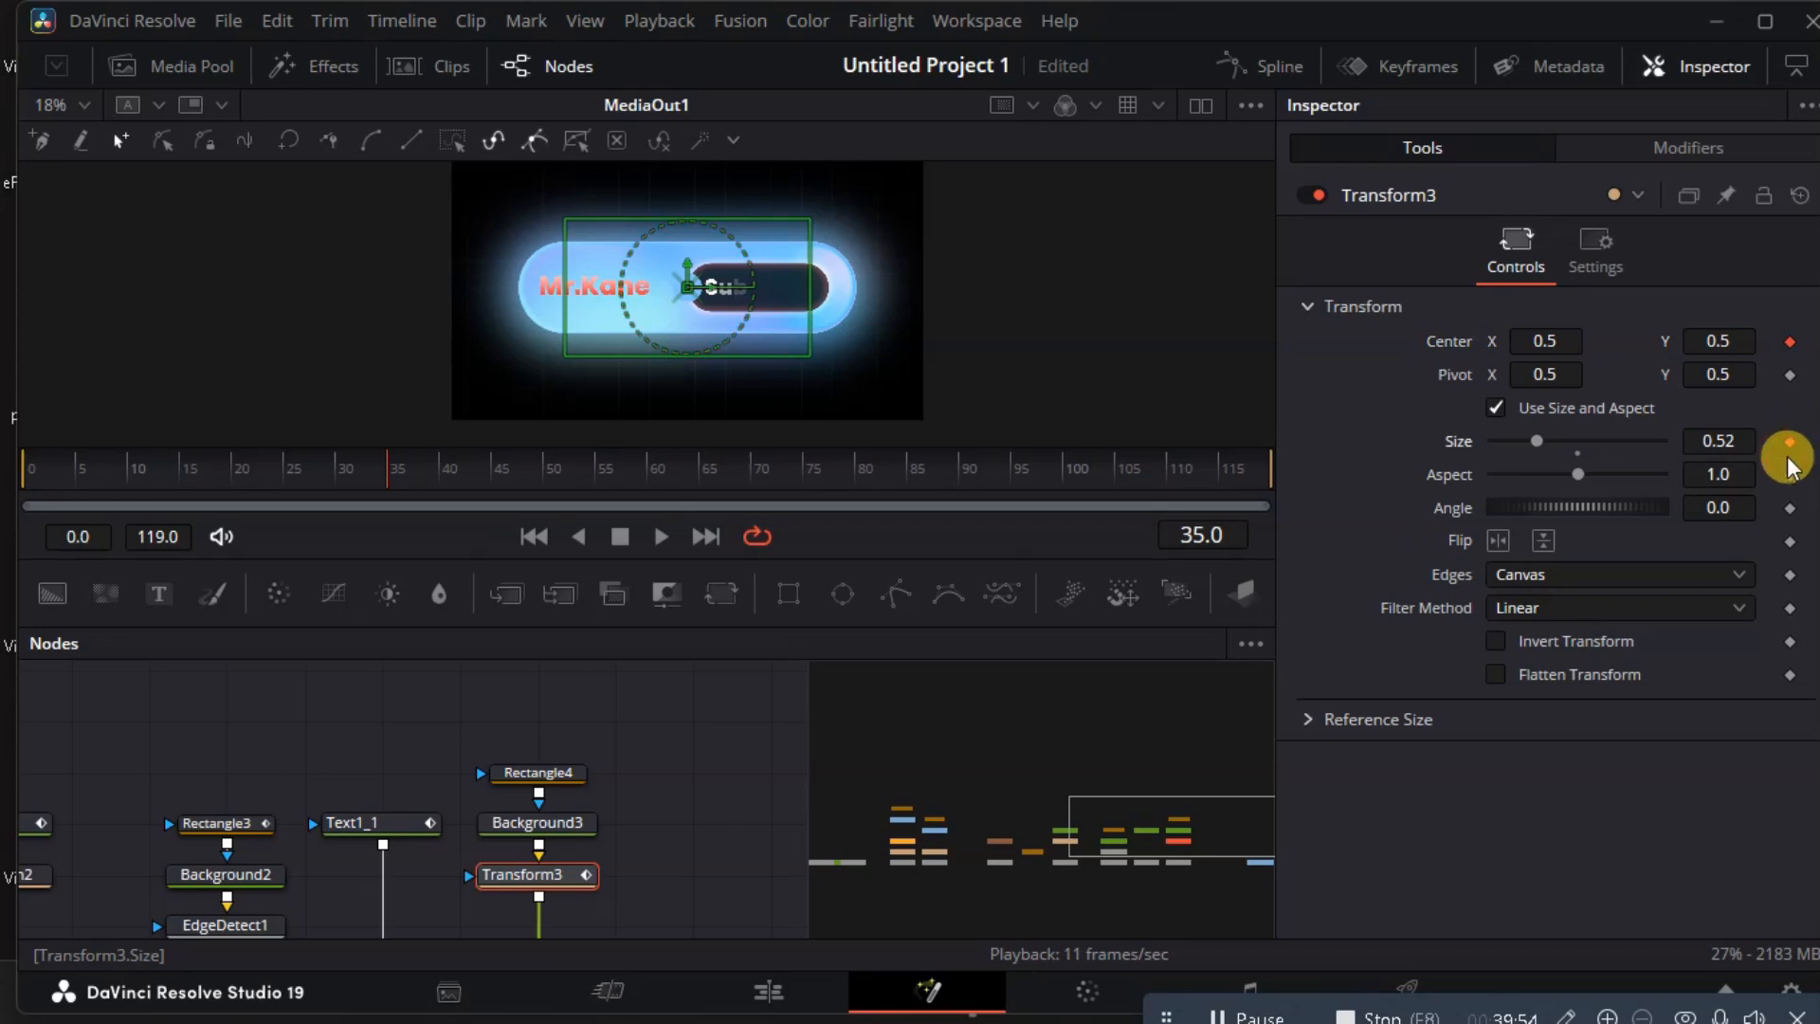
{"action": "left_click", "coordinate": [1790, 508]}
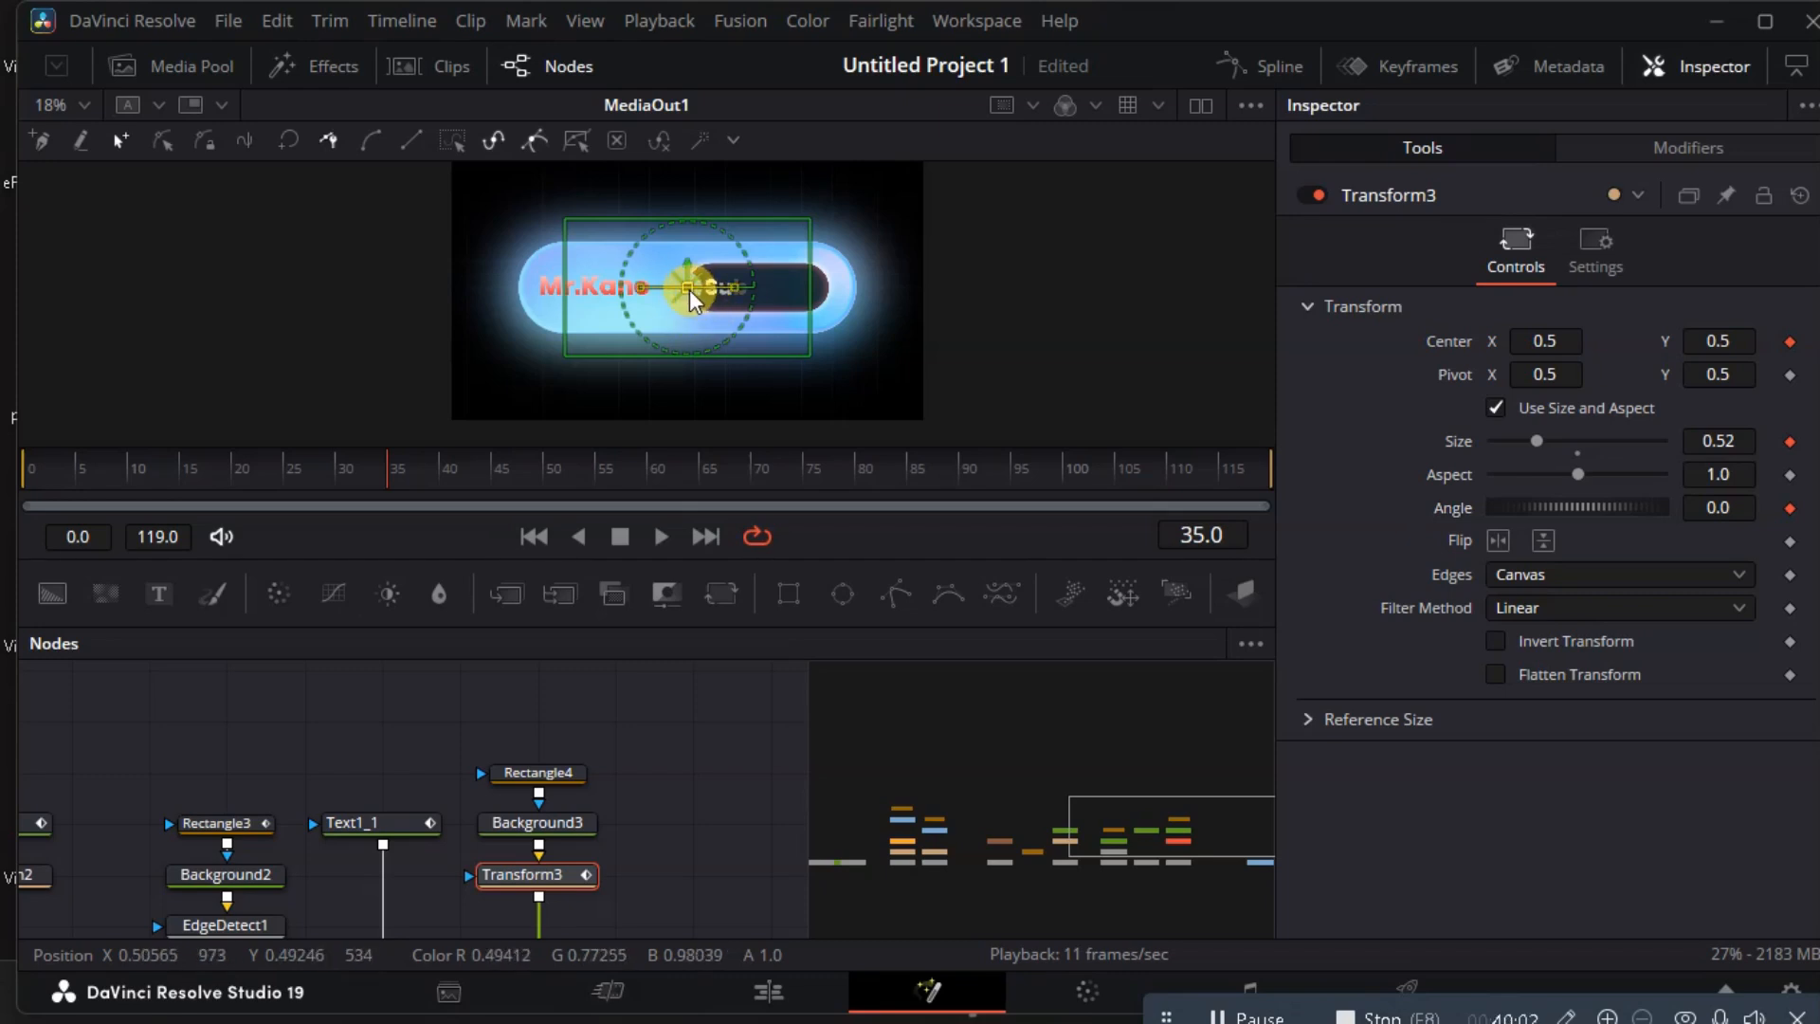
{"action": "left_click_drag", "start_coordinate": [692, 294], "coordinate": [873, 443]}
At frame 50, move the circle onto the Subscribe pill's lower-right edge, at about X 0.743, Y 0.415.
{"action": "left_click", "coordinate": [540, 469]}
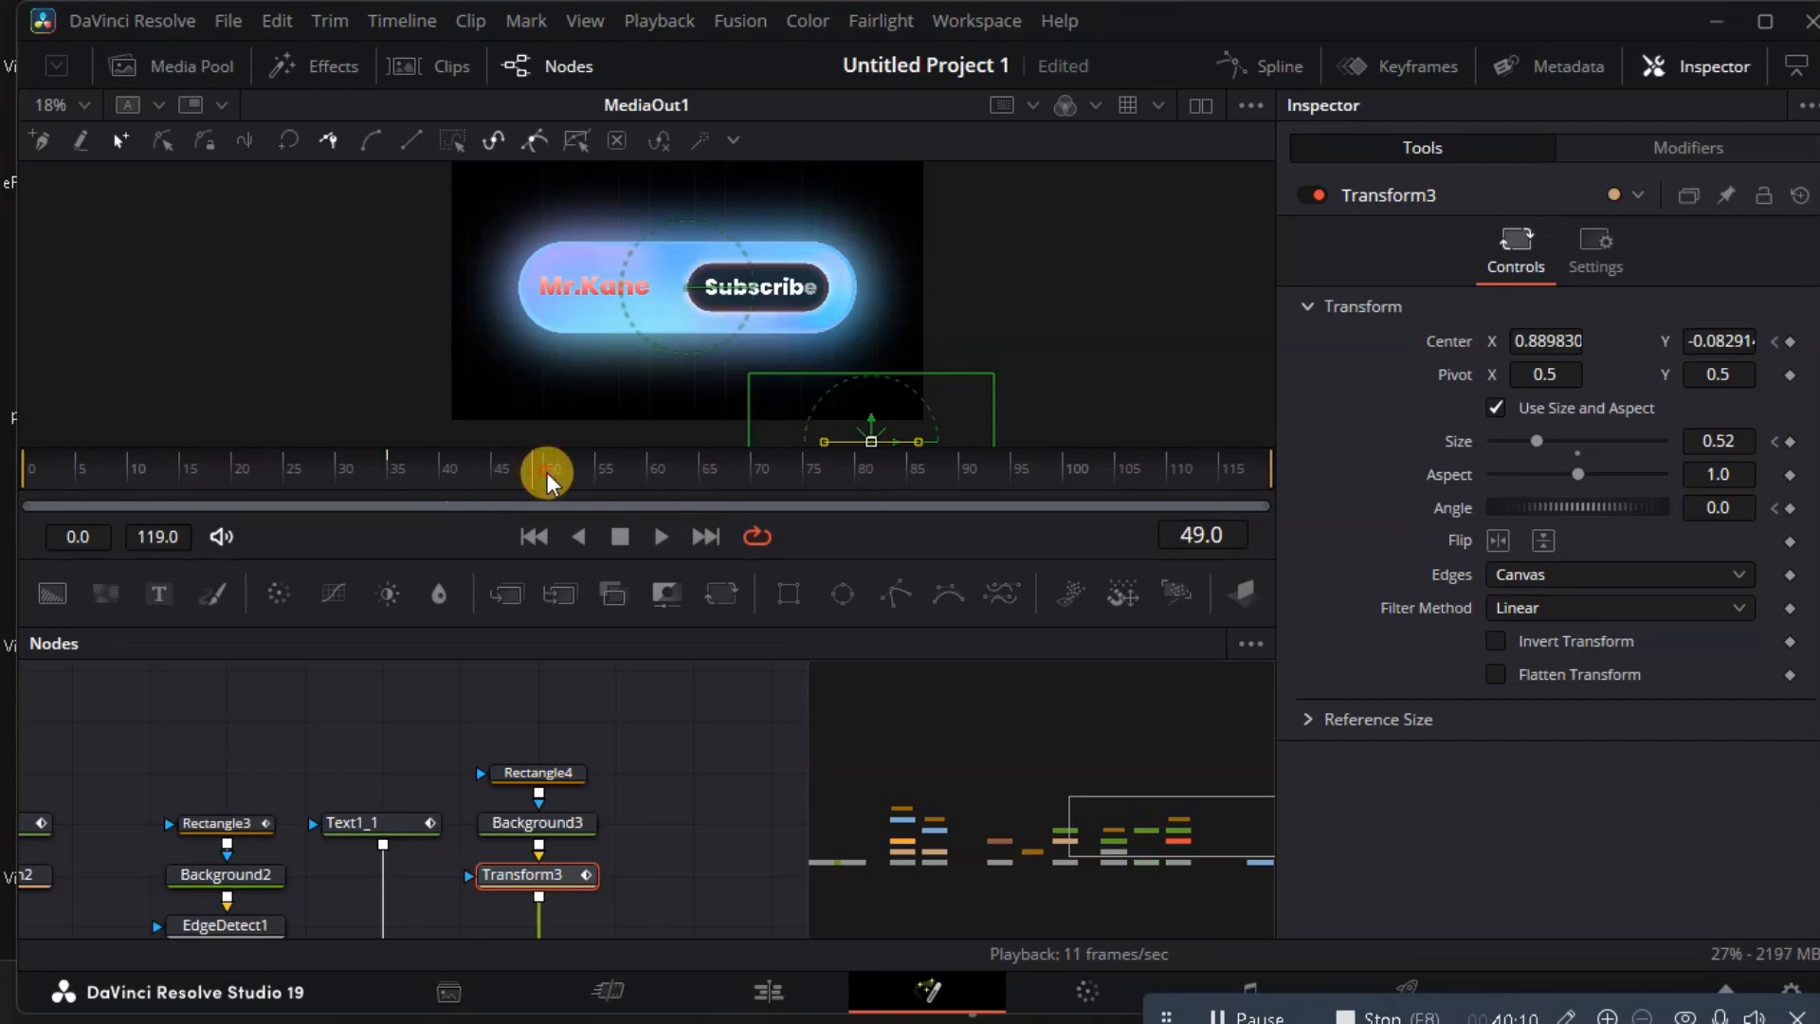
{"action": "left_click", "coordinate": [548, 472]}
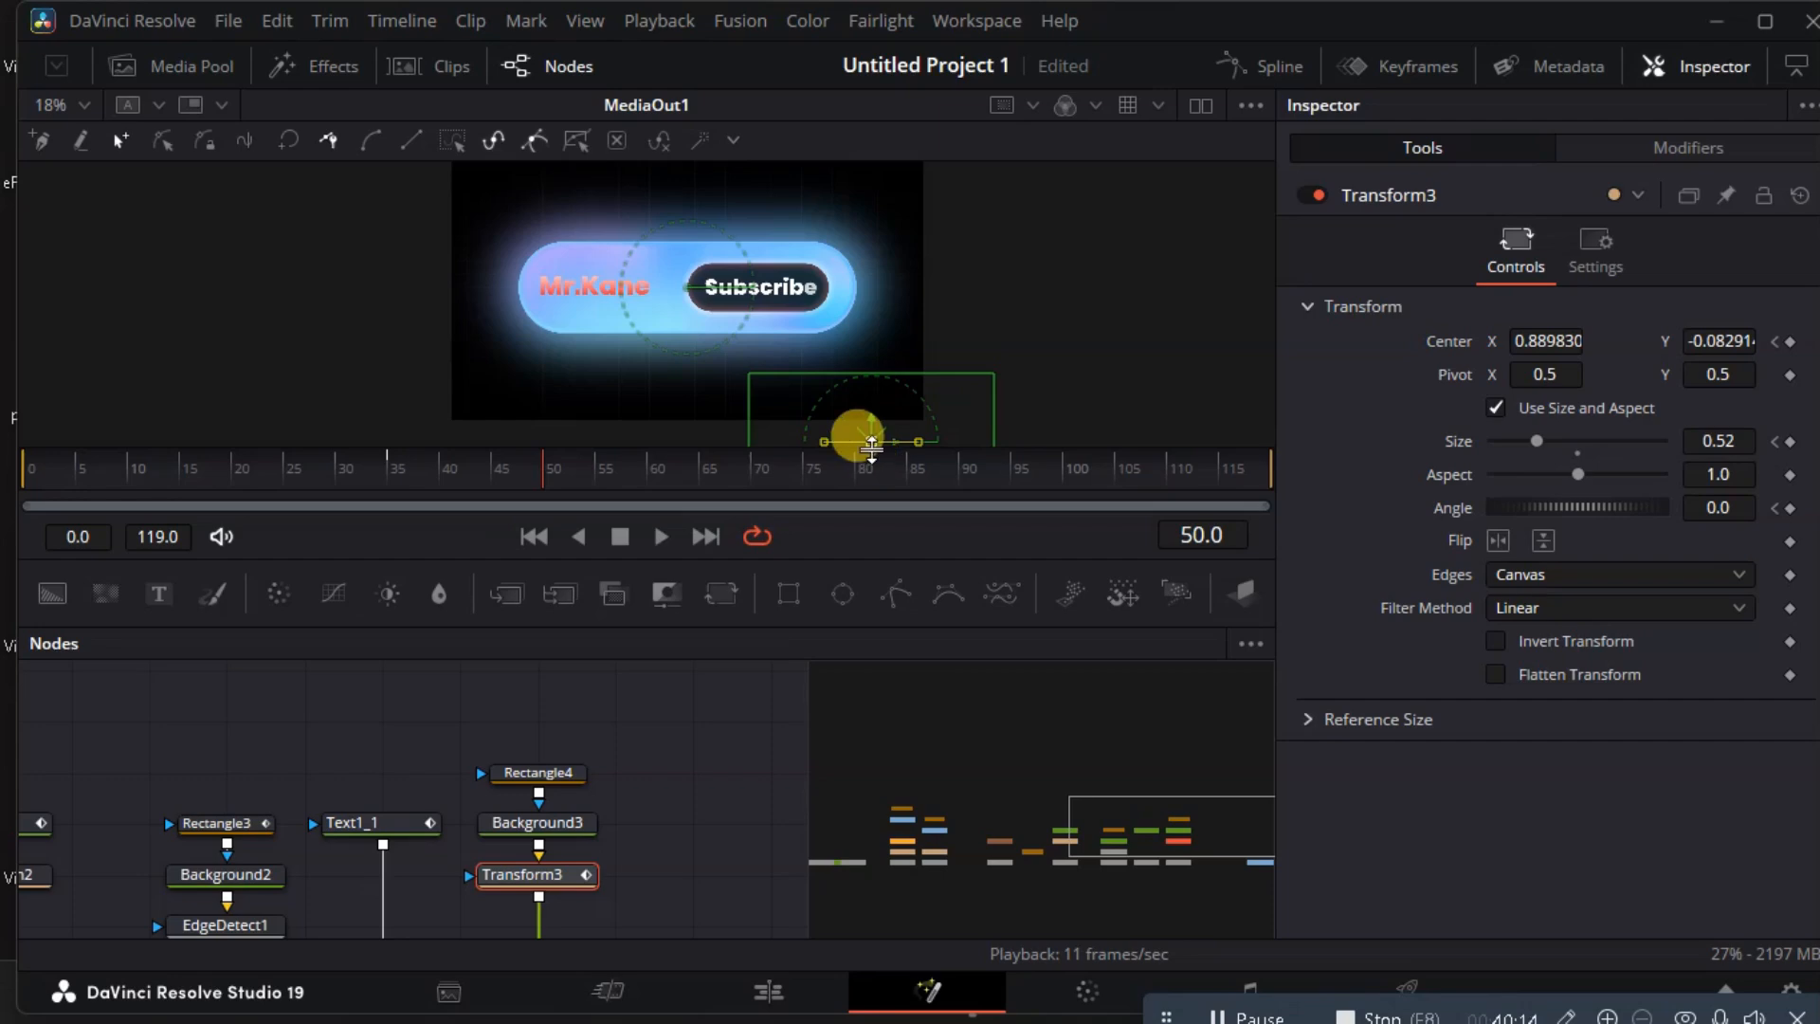
{"action": "left_click_drag", "start_coordinate": [873, 440], "coordinate": [803, 307]}
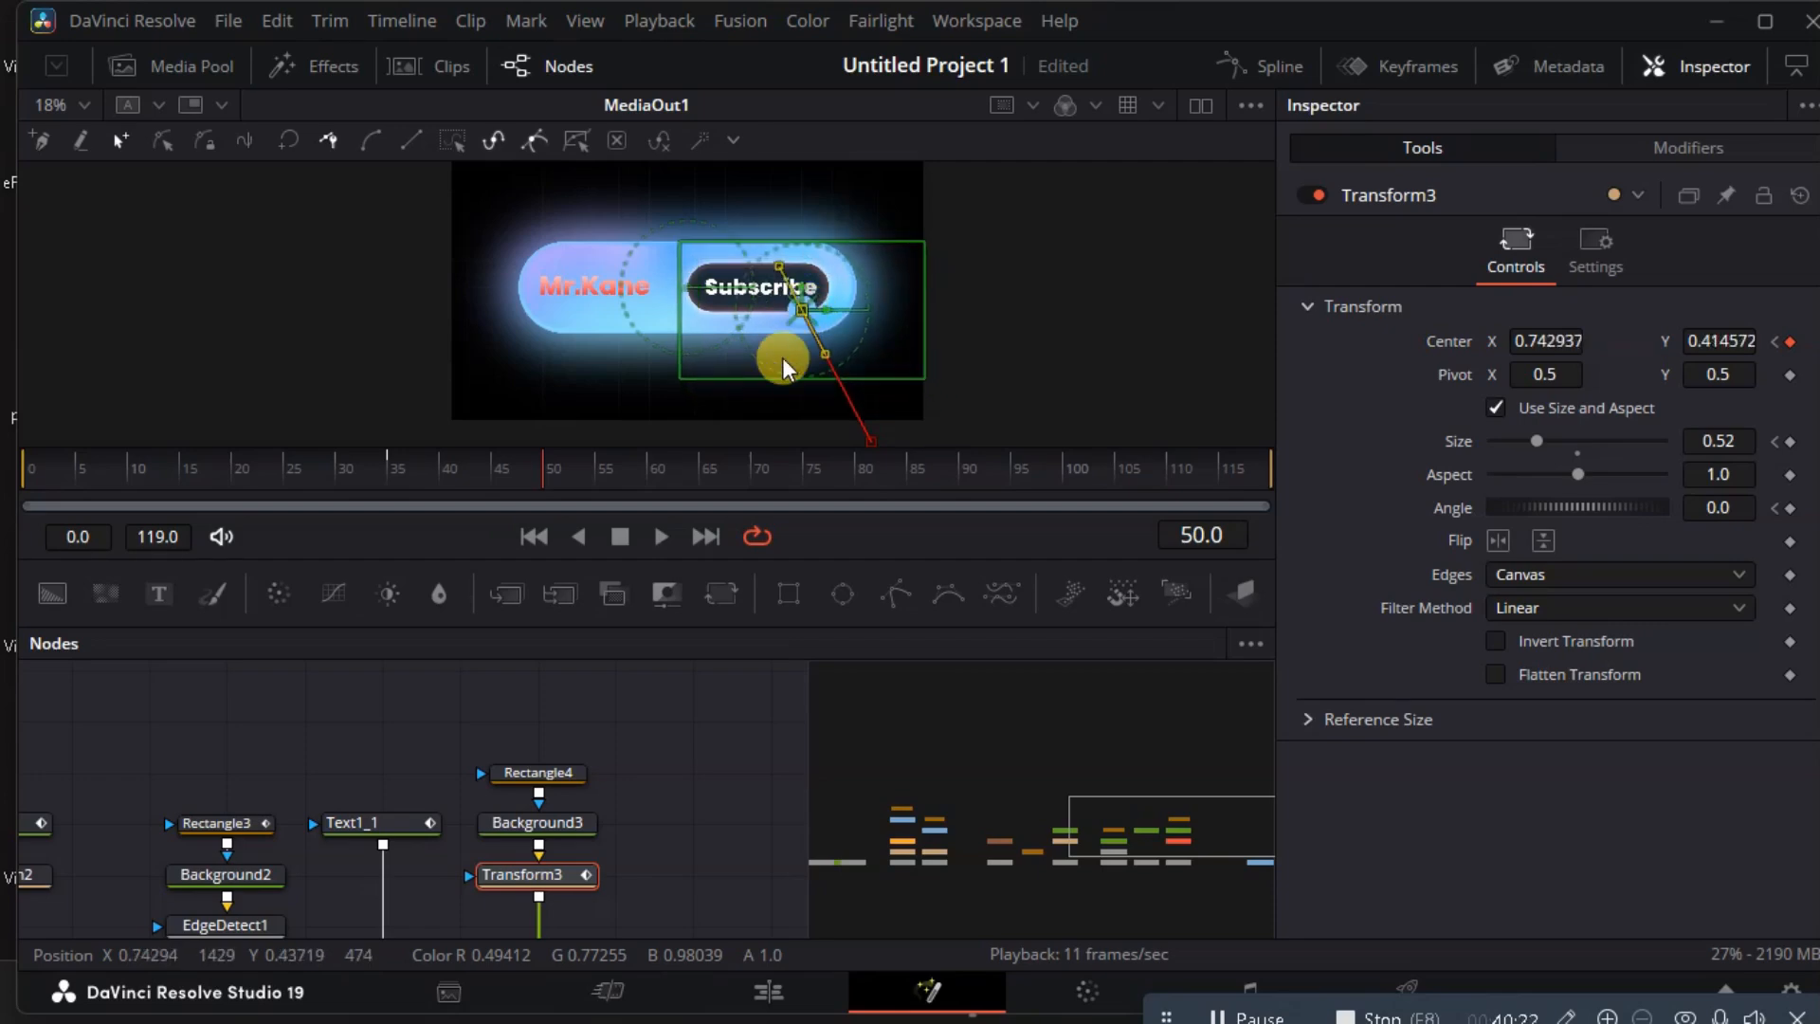
Animate the circle's click by keyframing Transform3's size to 0.45 at frame 51 and 0.52 at frame 53.
{"action": "left_click", "coordinate": [555, 452]}
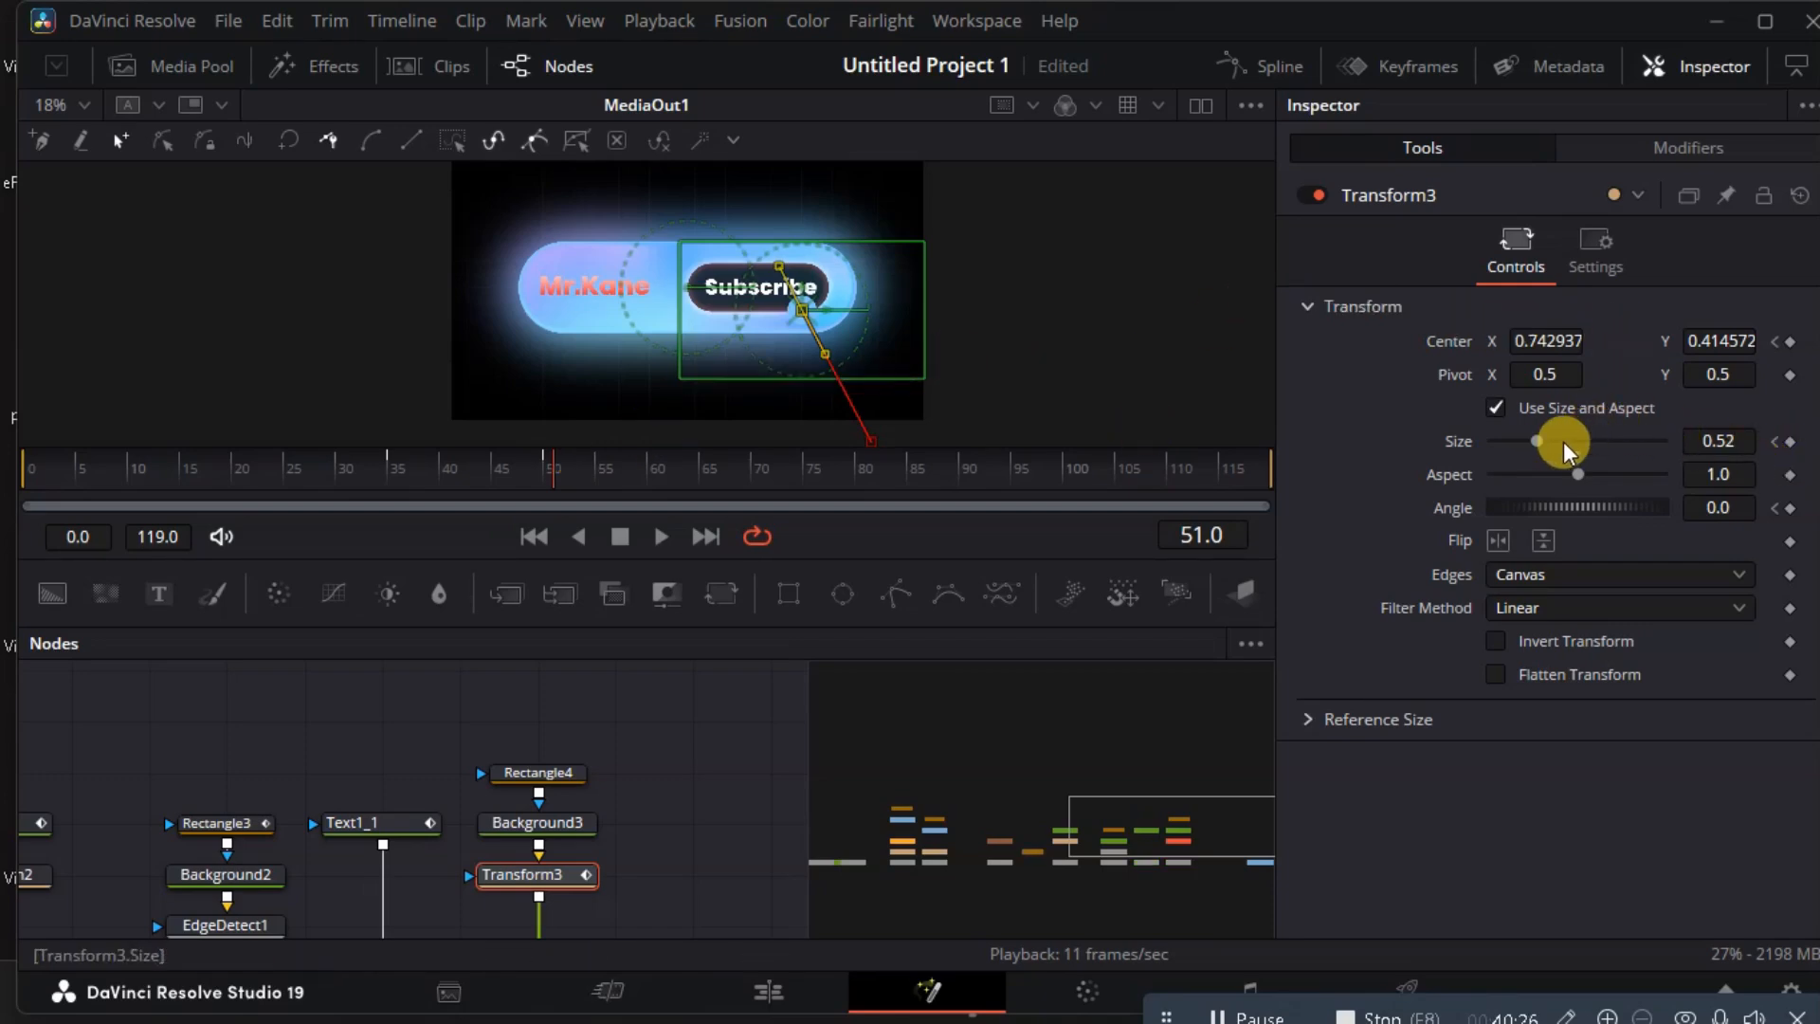
{"action": "left_click", "coordinate": [1737, 438]}
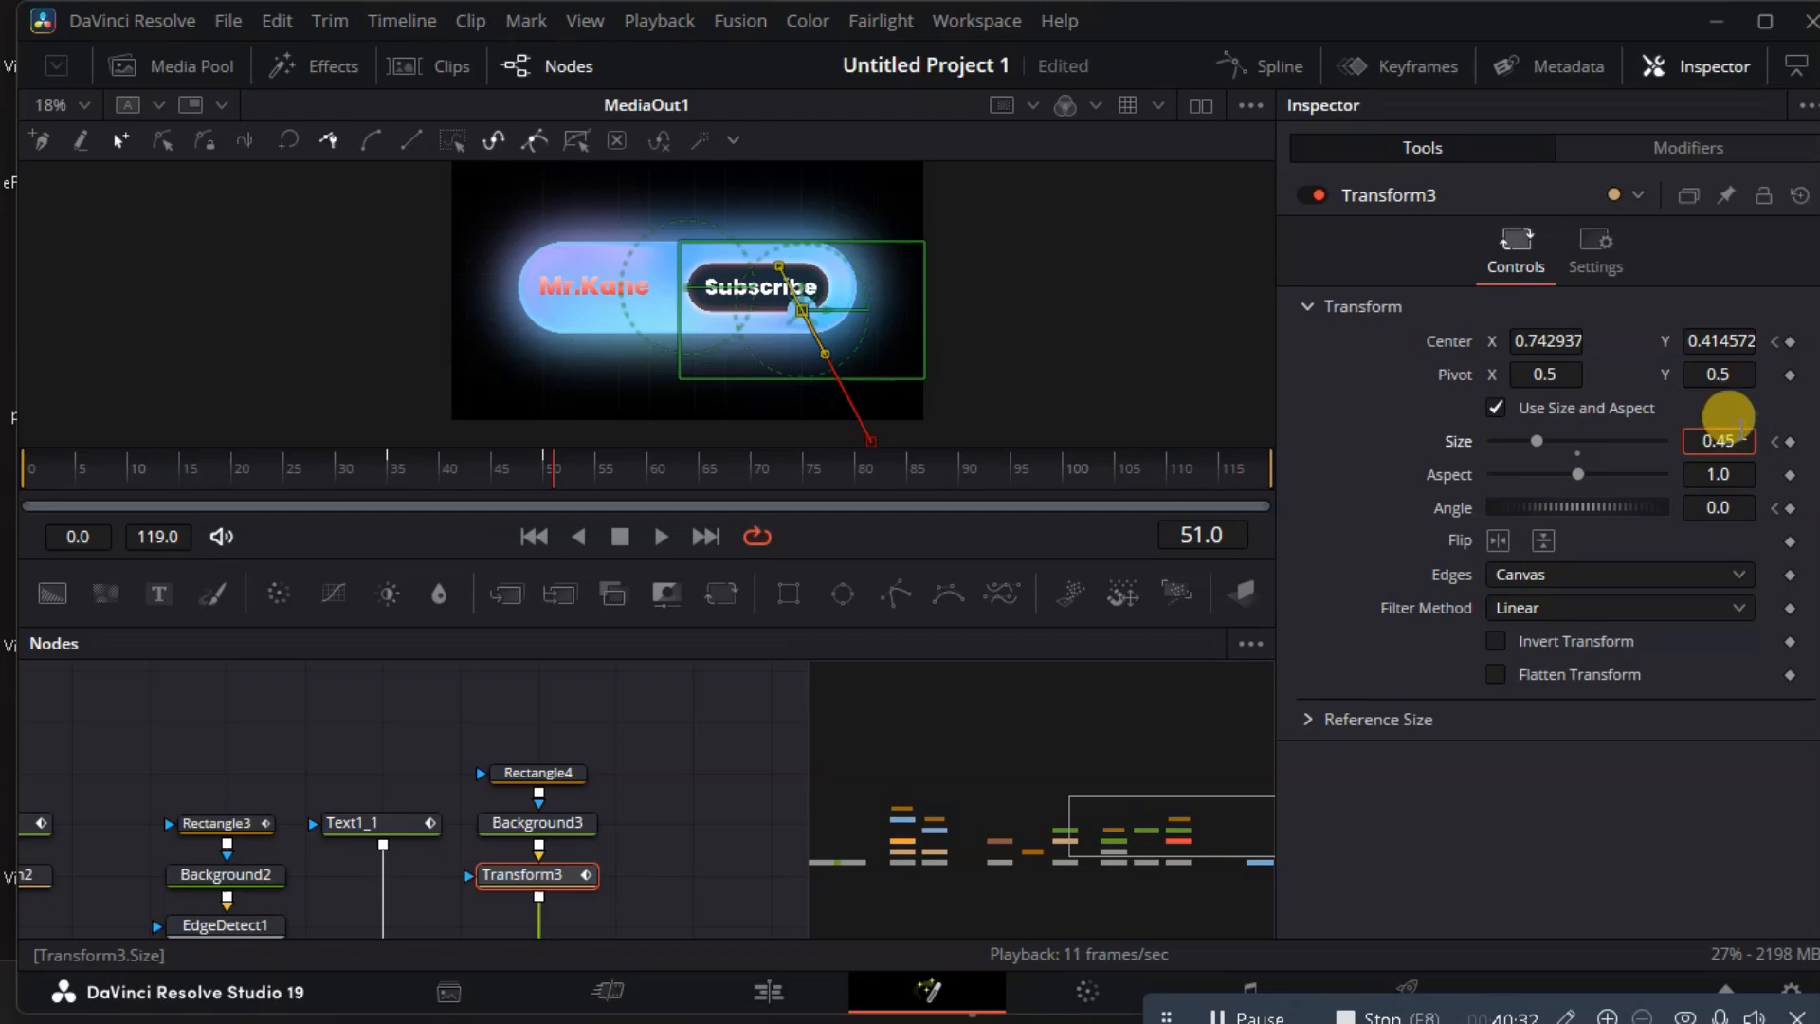
{"action": "key", "text": "Tab"}
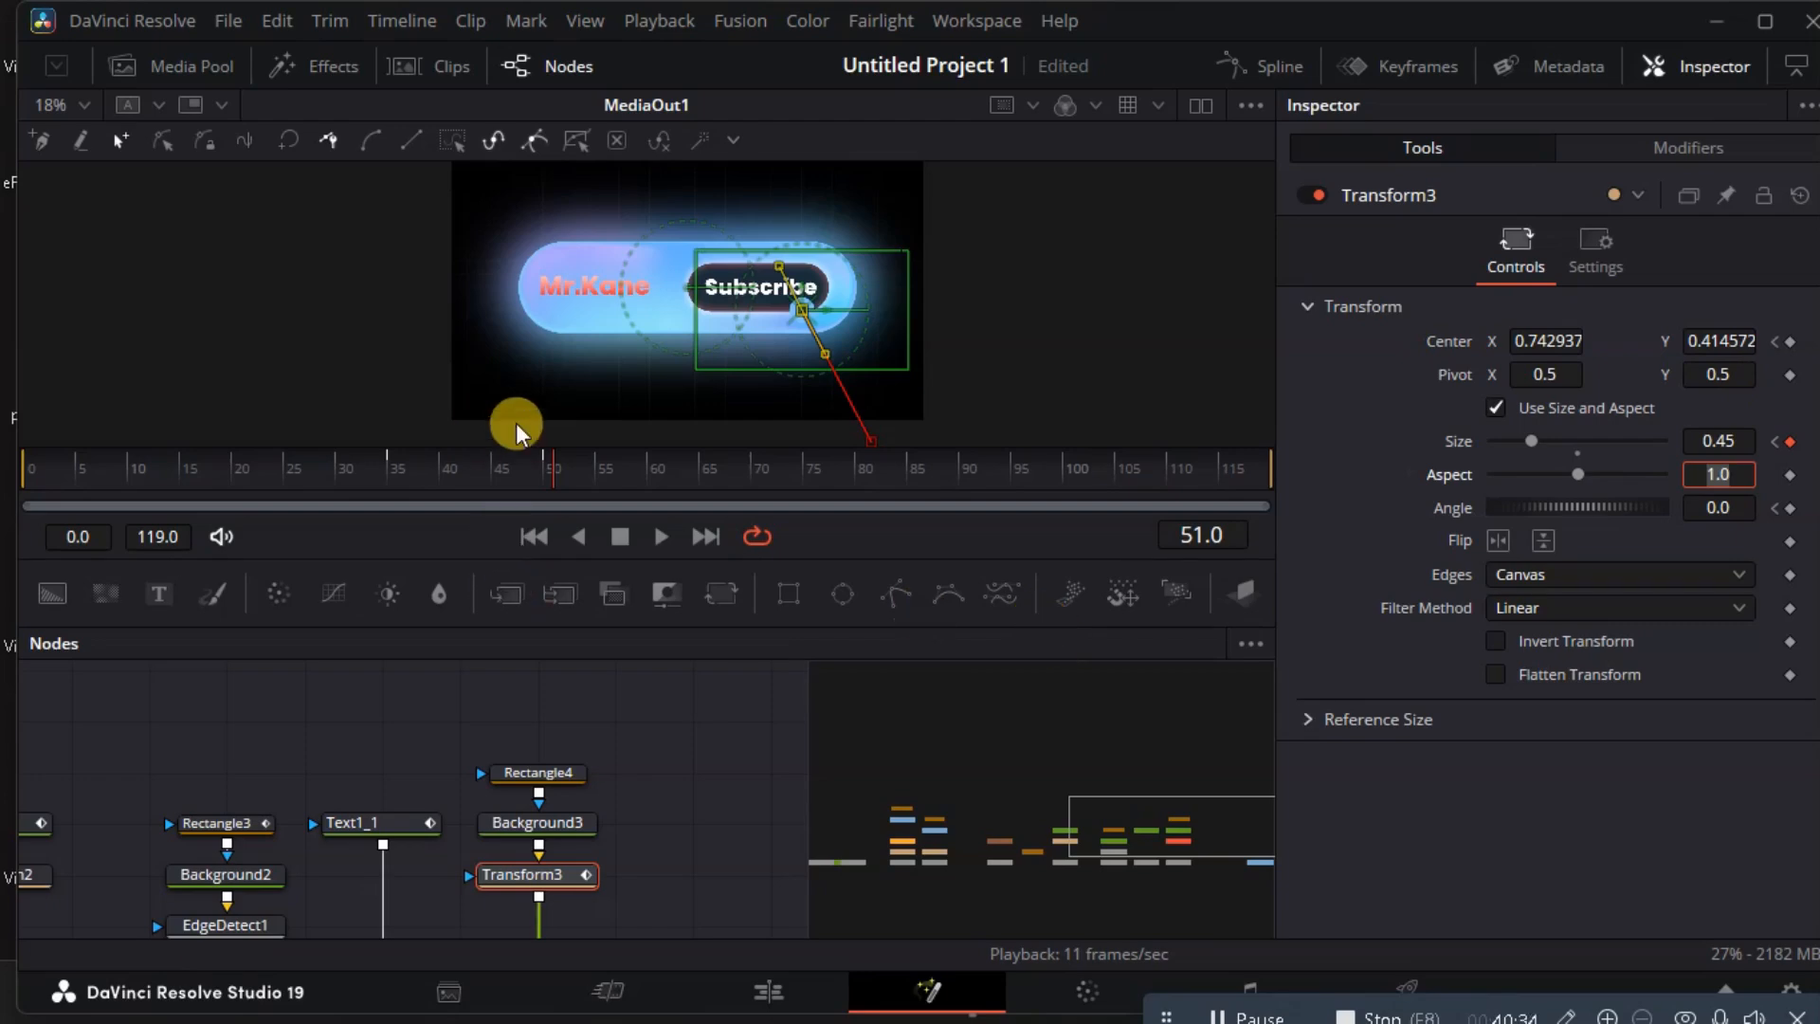
{"action": "left_click", "coordinate": [583, 465]}
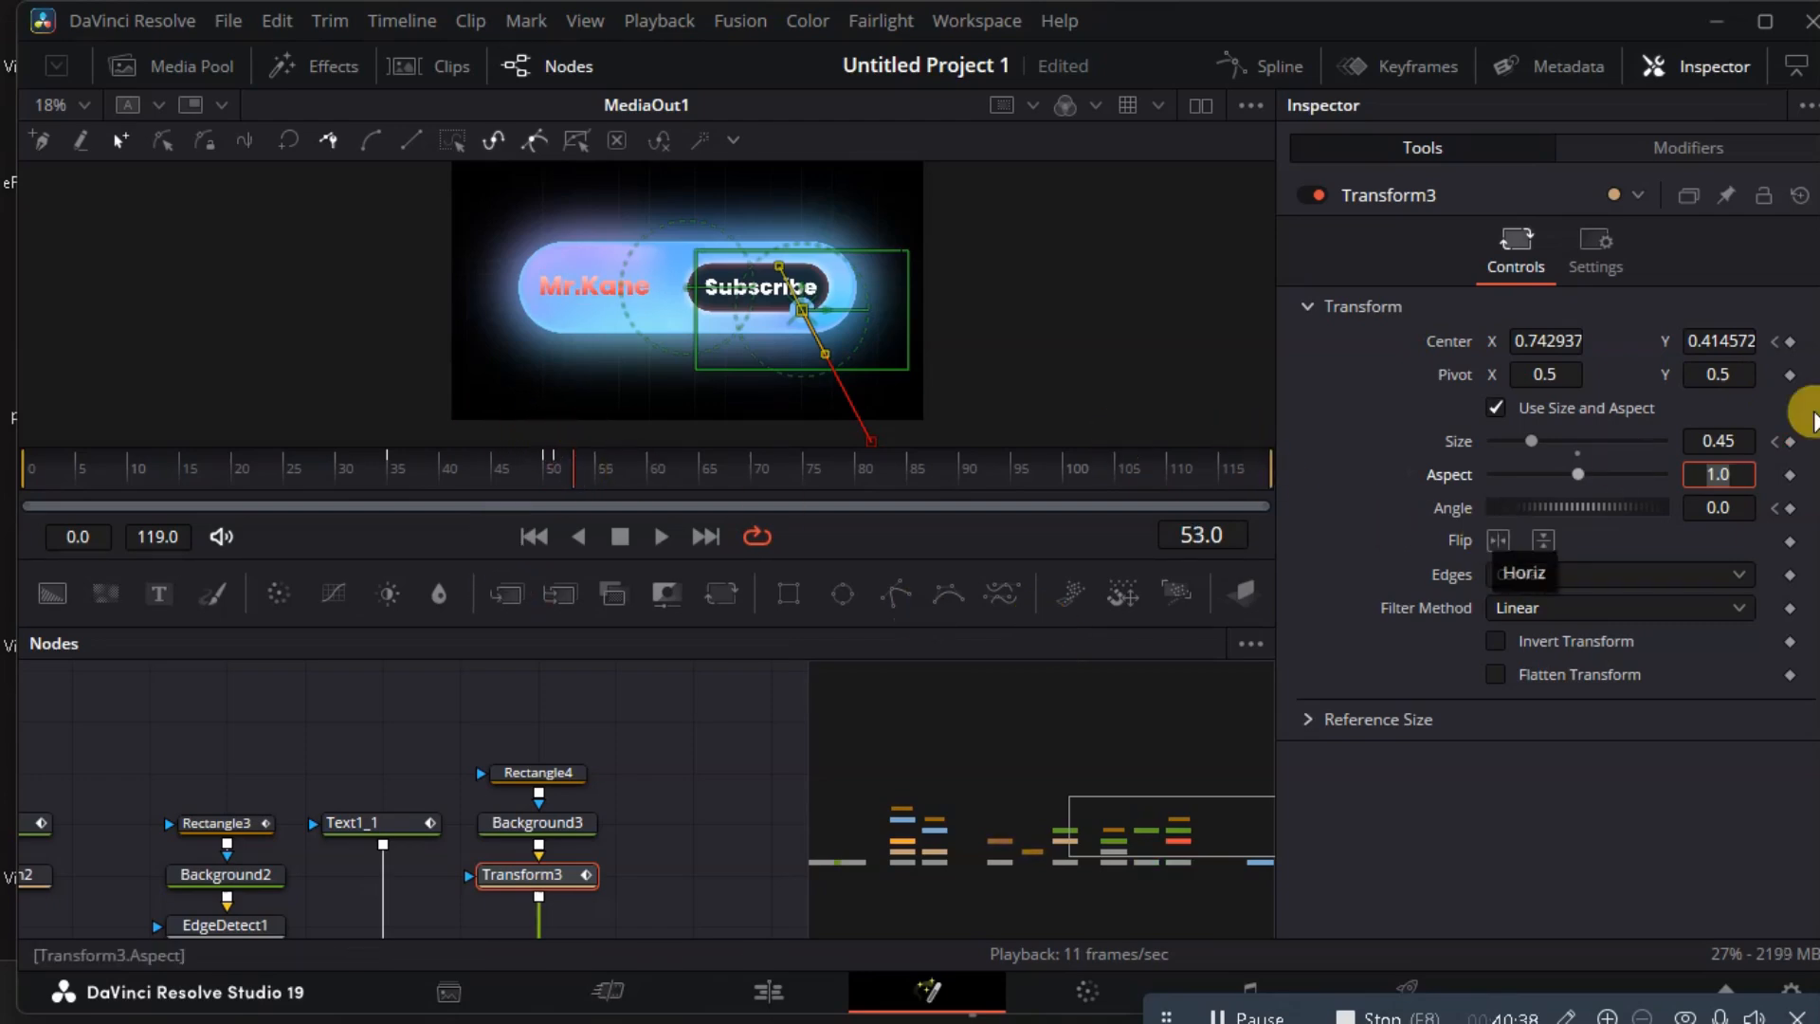
{"action": "left_click", "coordinate": [1724, 440]}
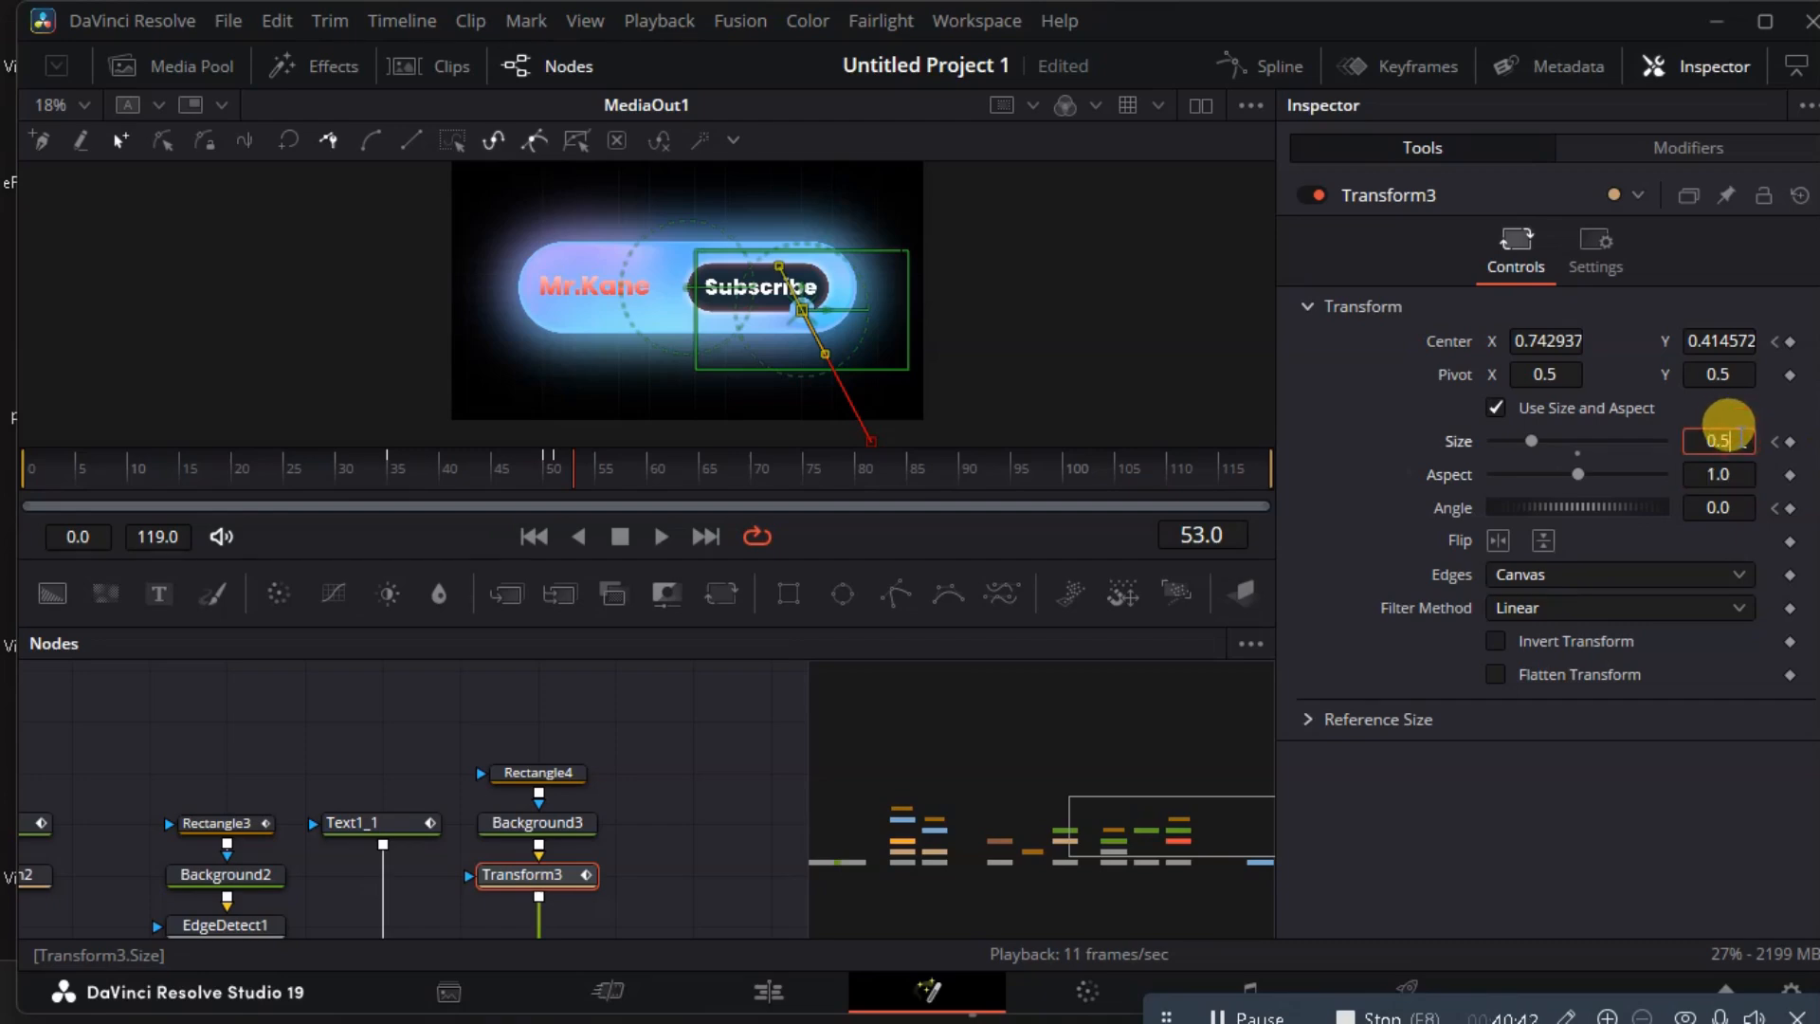
{"action": "key", "text": "Tab"}
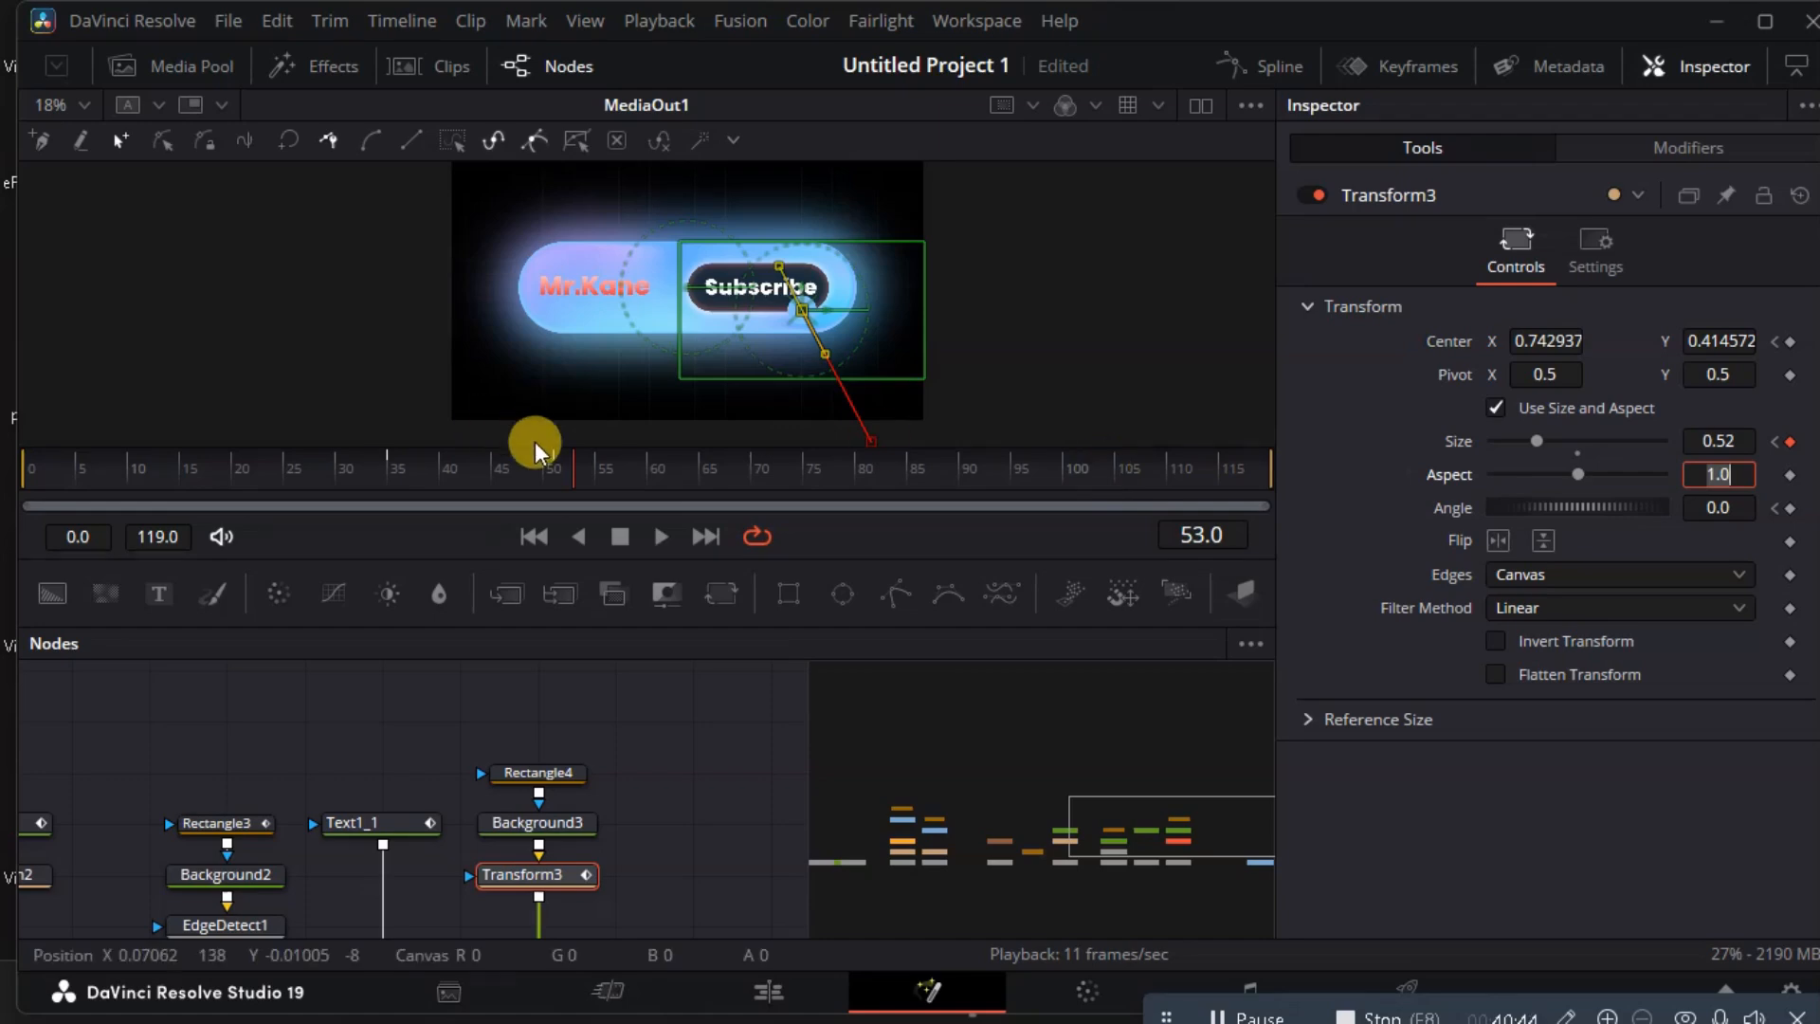
Deselect the nodes and play the animation from about frame 33 to review the circle's movement and click.
{"action": "left_click_drag", "start_coordinate": [569, 468], "coordinate": [377, 458]}
{"action": "left_click", "coordinate": [436, 723]}
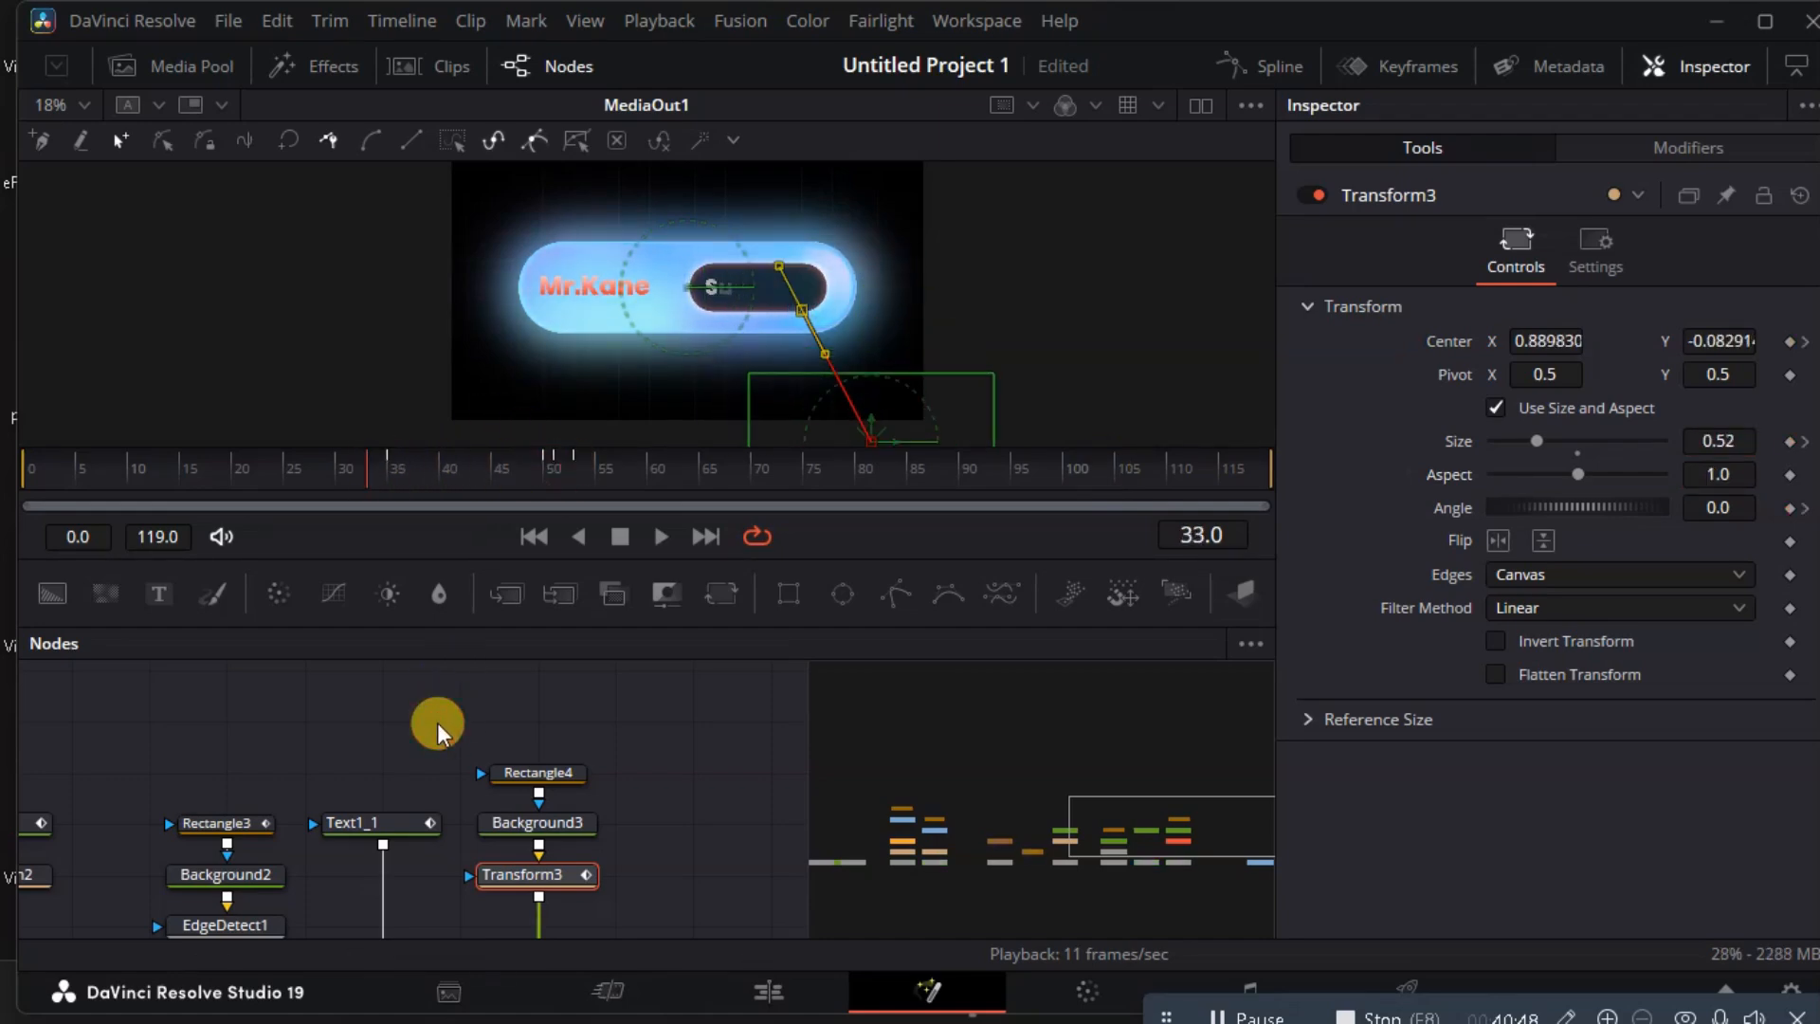
{"action": "left_click", "coordinate": [436, 722]}
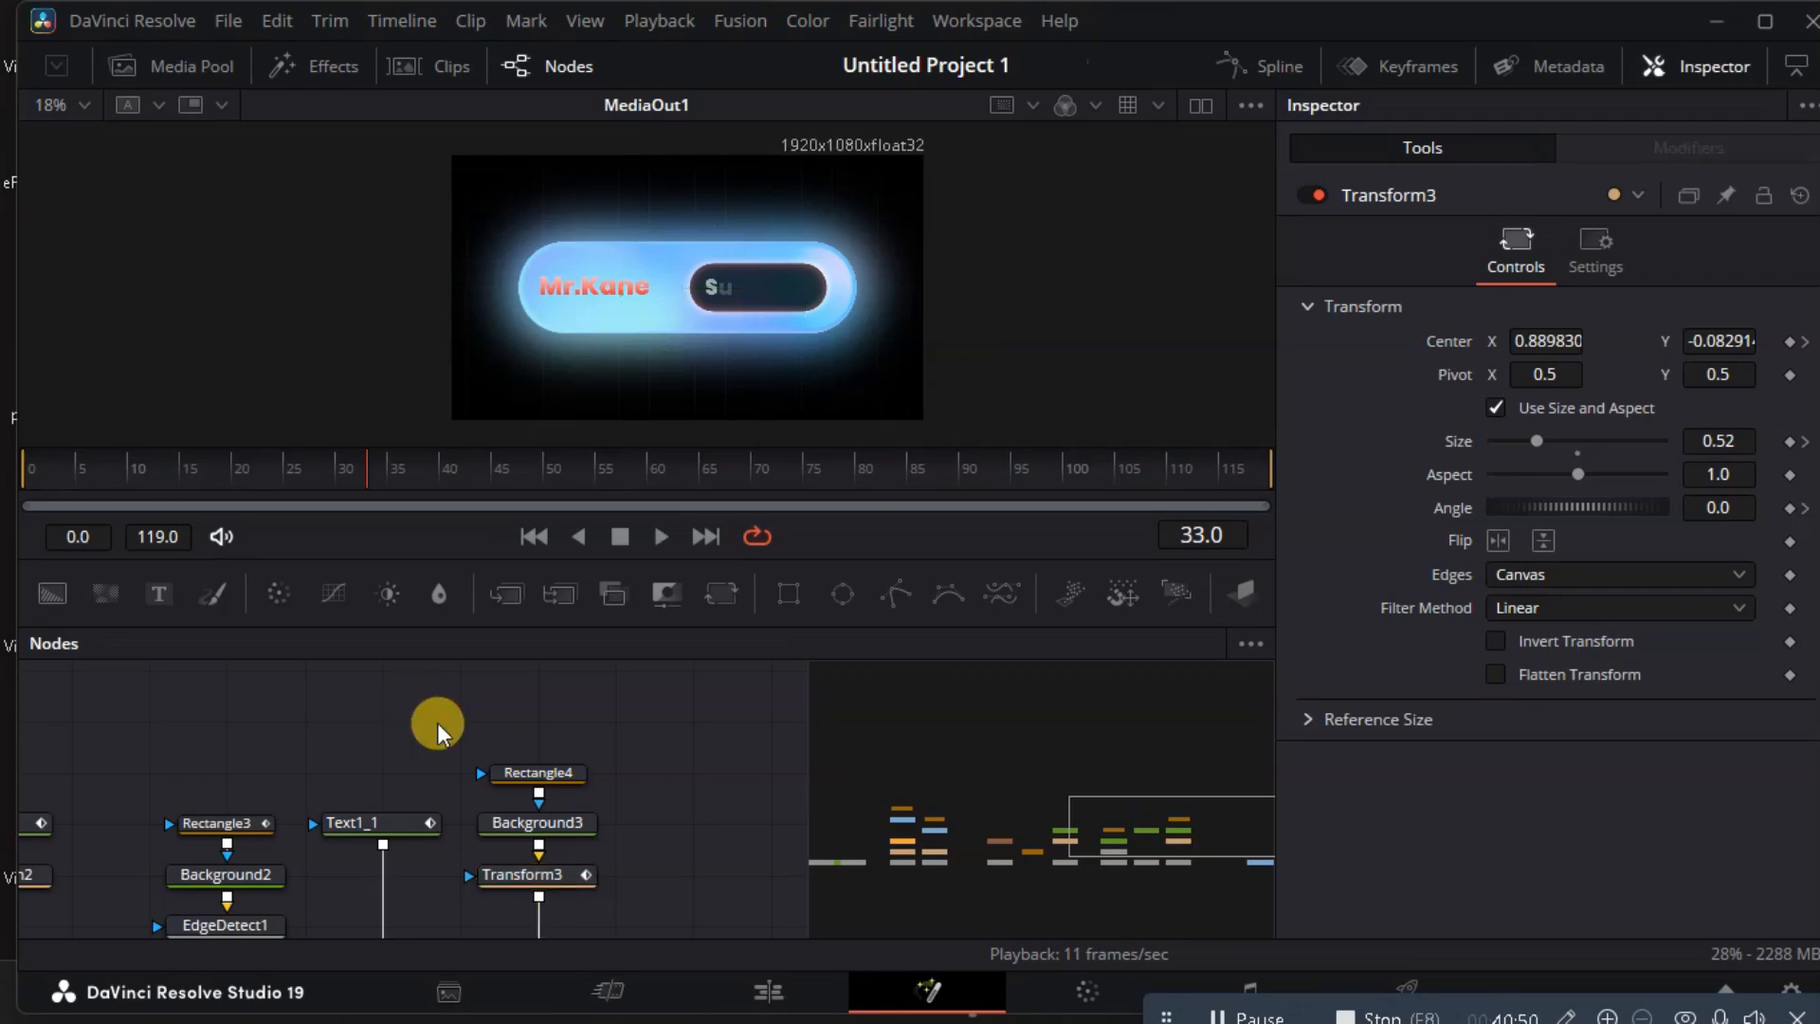
{"action": "key", "text": "space"}
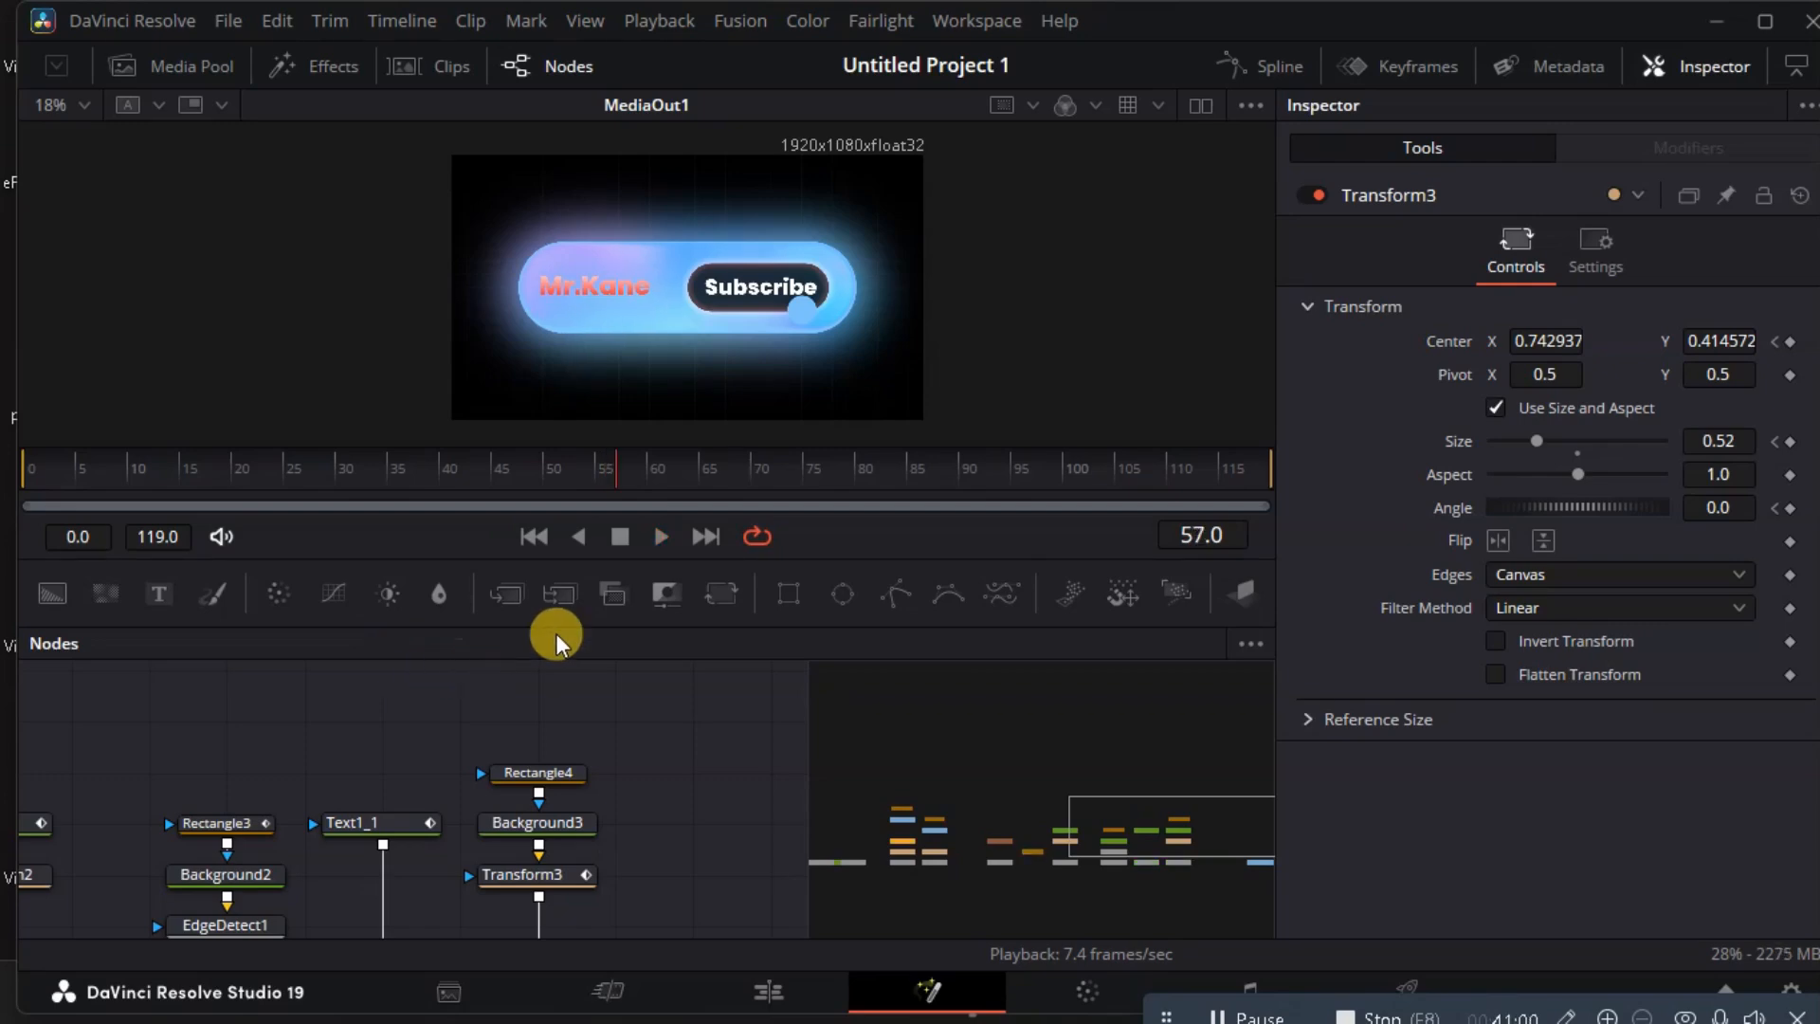
Open the Spline editor for Transform3 and deactivate the other nodes' curves, leaving only Transform3's Angle curve active.
{"action": "mouse_move", "coordinate": [582, 471]}
{"action": "left_mouse_down"}
{"action": "mouse_move", "coordinate": [552, 469]}
{"action": "mouse_move", "coordinate": [610, 468]}
{"action": "left_mouse_up"}
{"action": "left_click", "coordinate": [571, 878]}
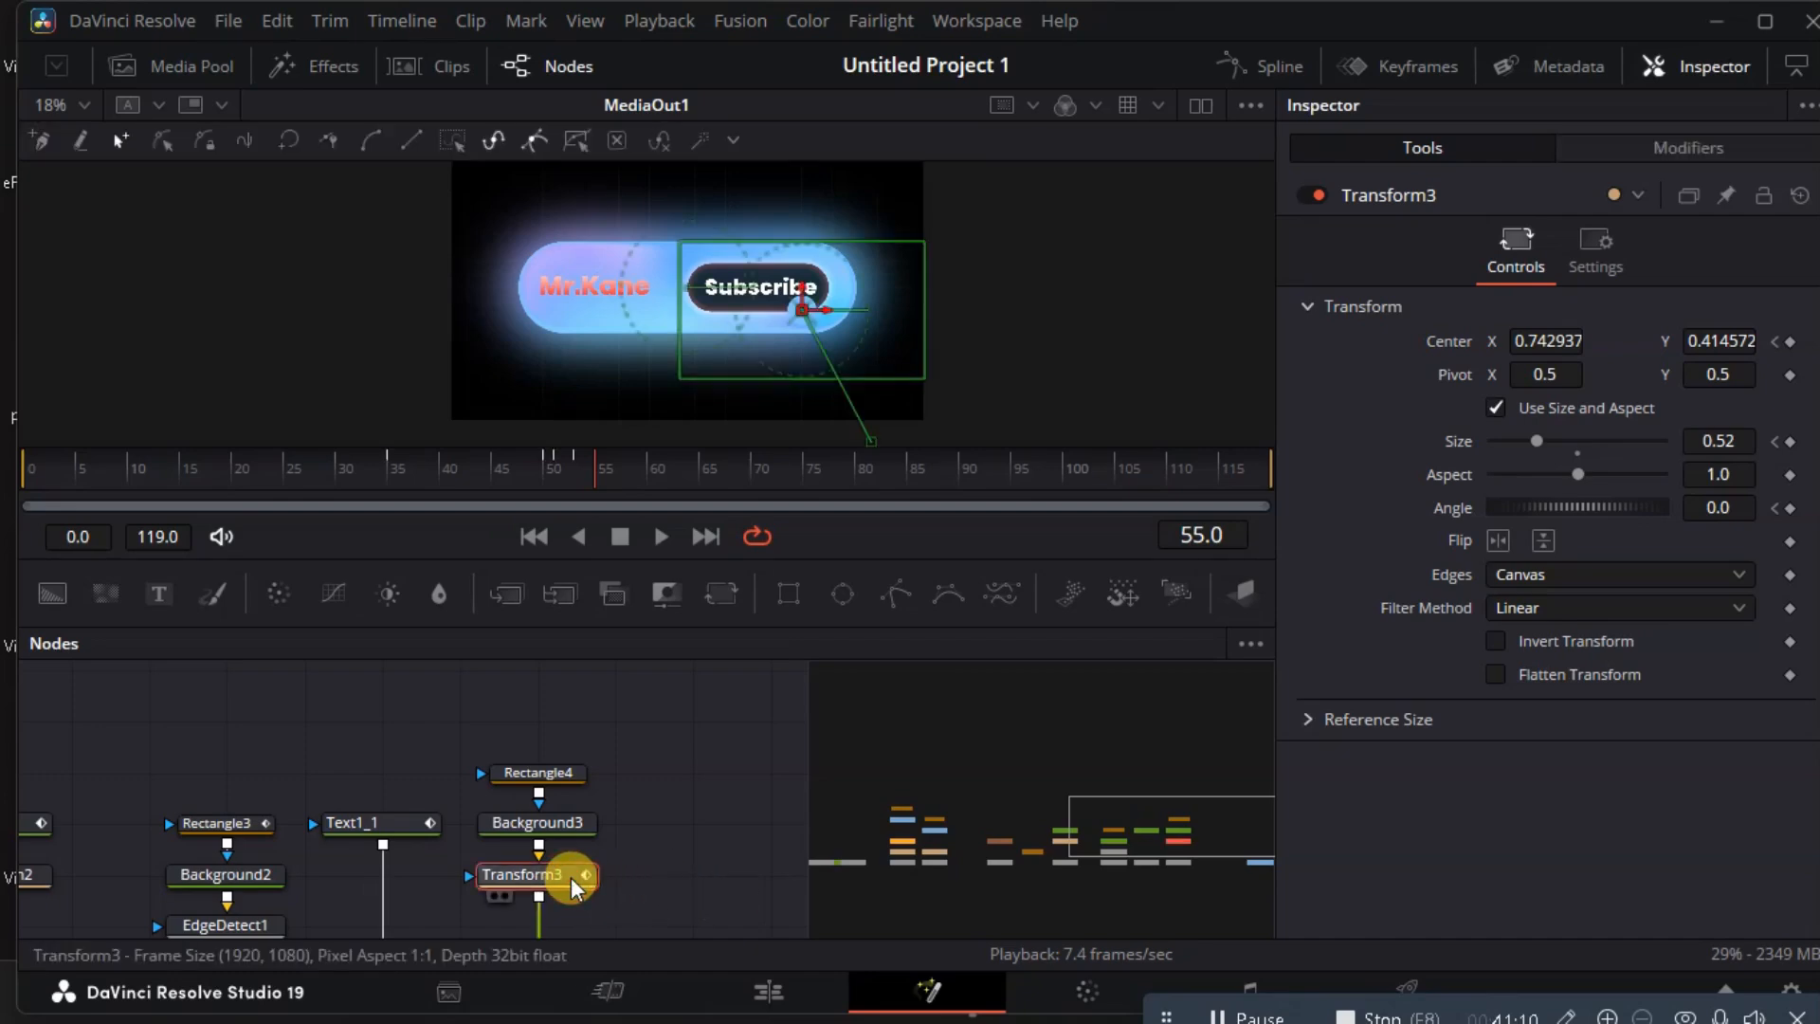
{"action": "left_click", "coordinate": [1311, 60]}
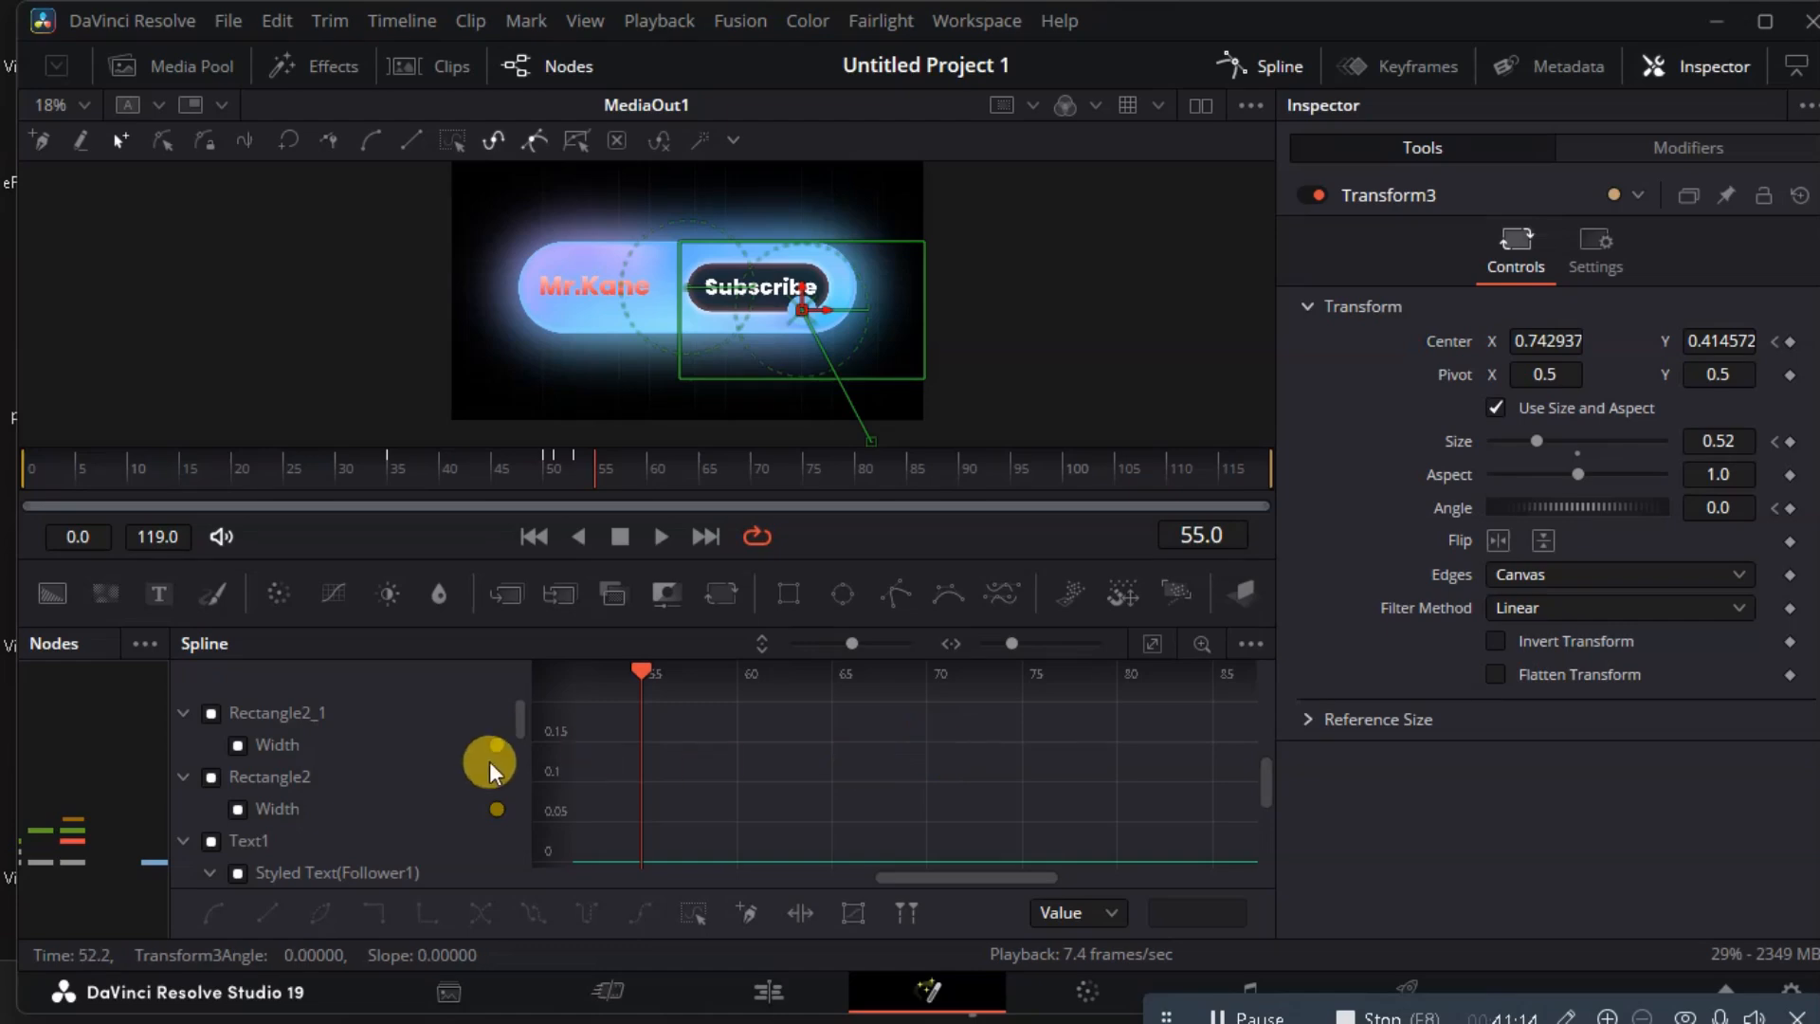
{"action": "scroll", "coordinate": [285, 825], "scroll_direction": "down", "scroll_amount": 5}
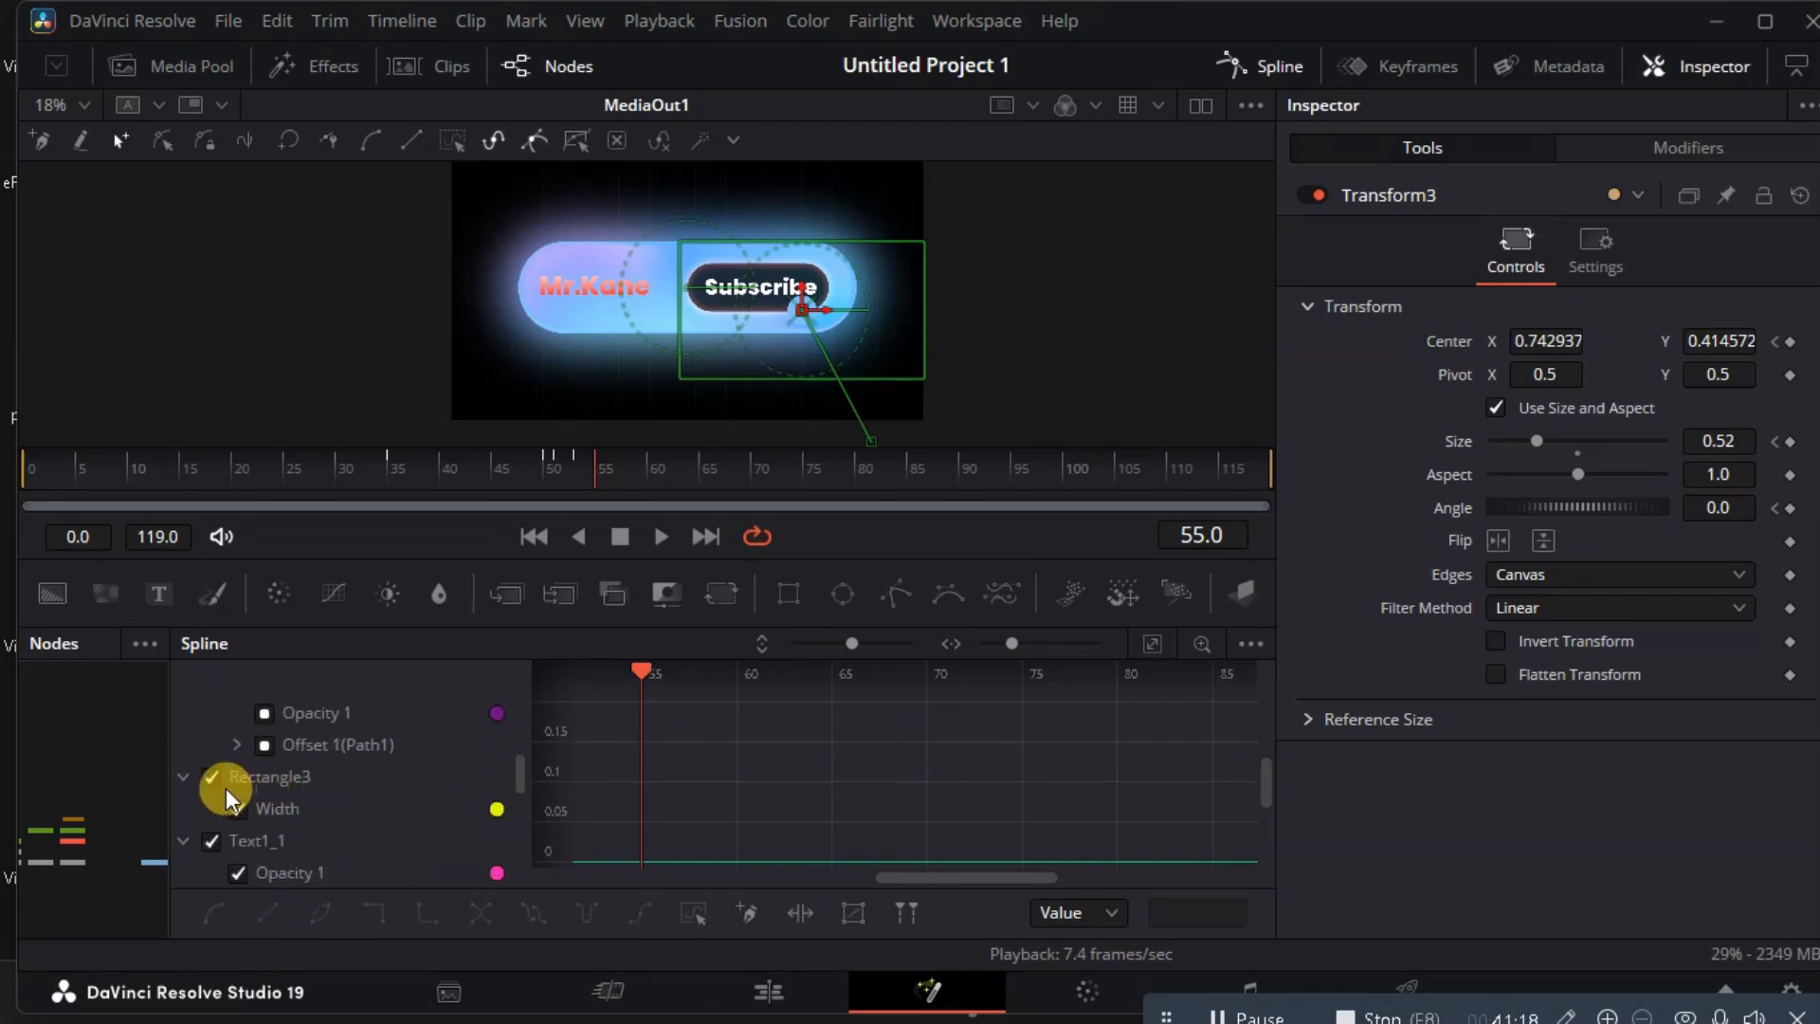
{"action": "scroll", "coordinate": [214, 843], "scroll_direction": "down", "scroll_amount": 3}
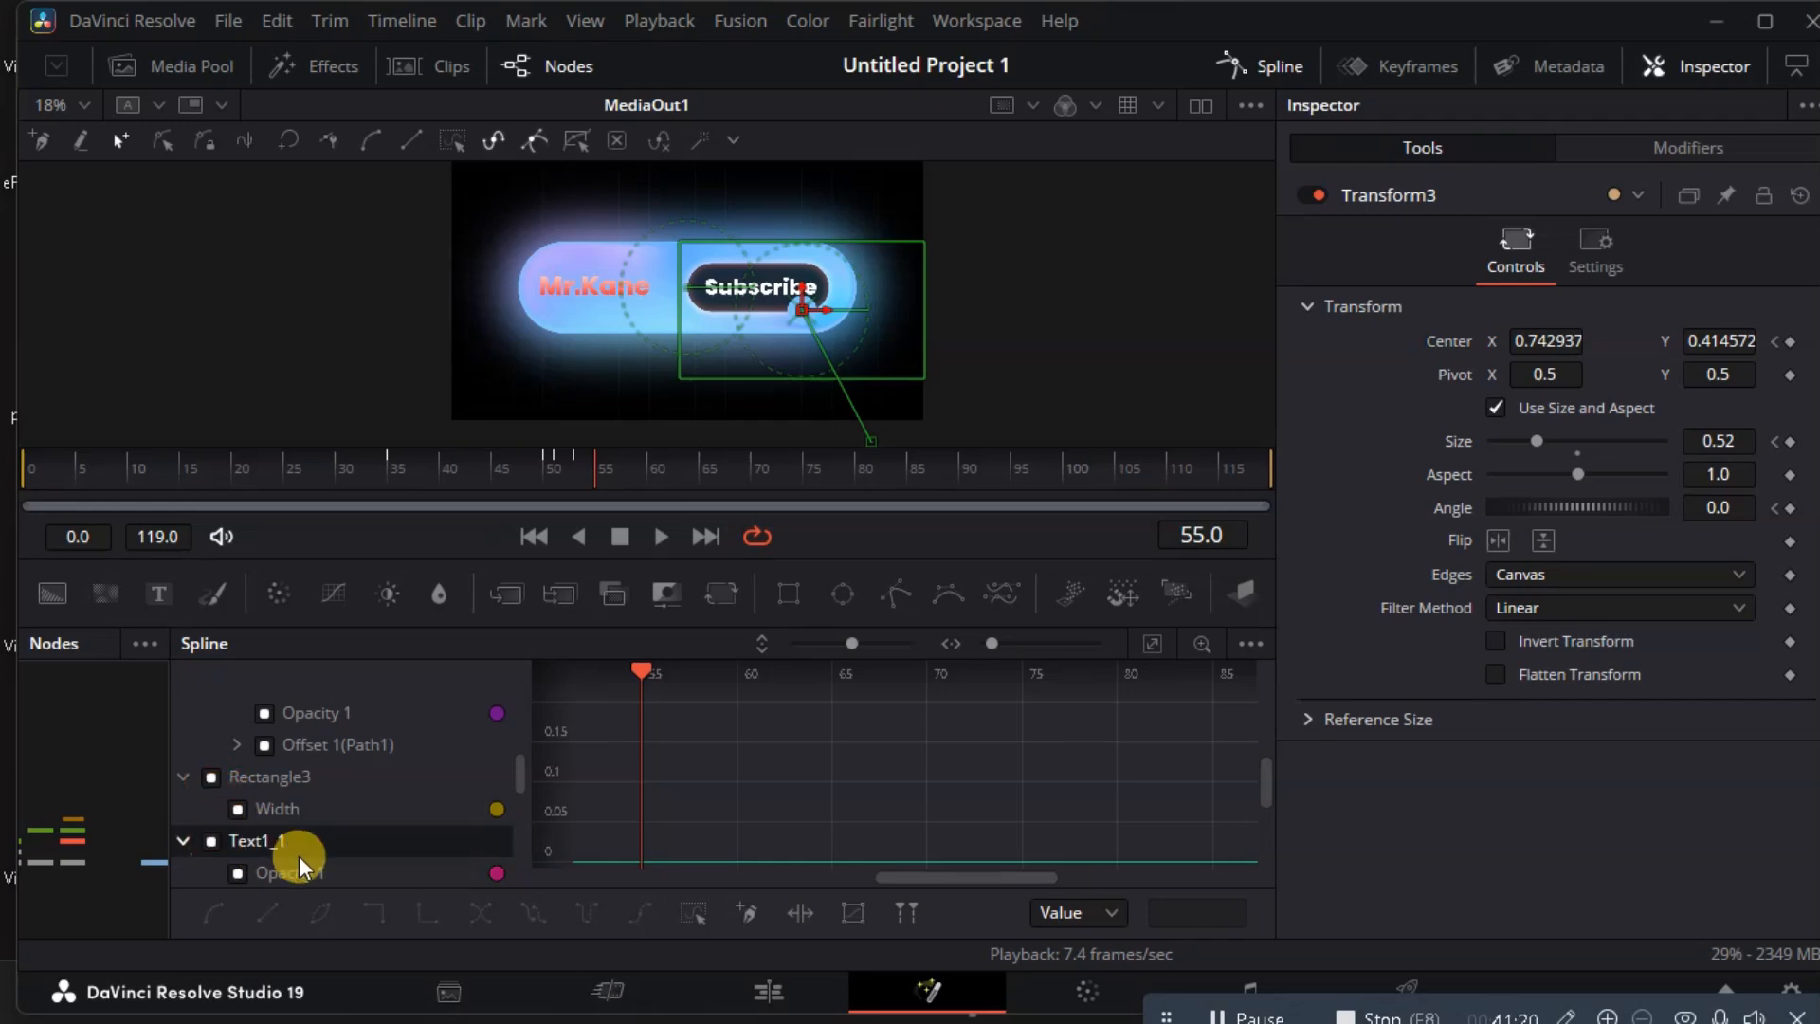
{"action": "scroll", "coordinate": [268, 838], "scroll_direction": "down", "scroll_amount": 2}
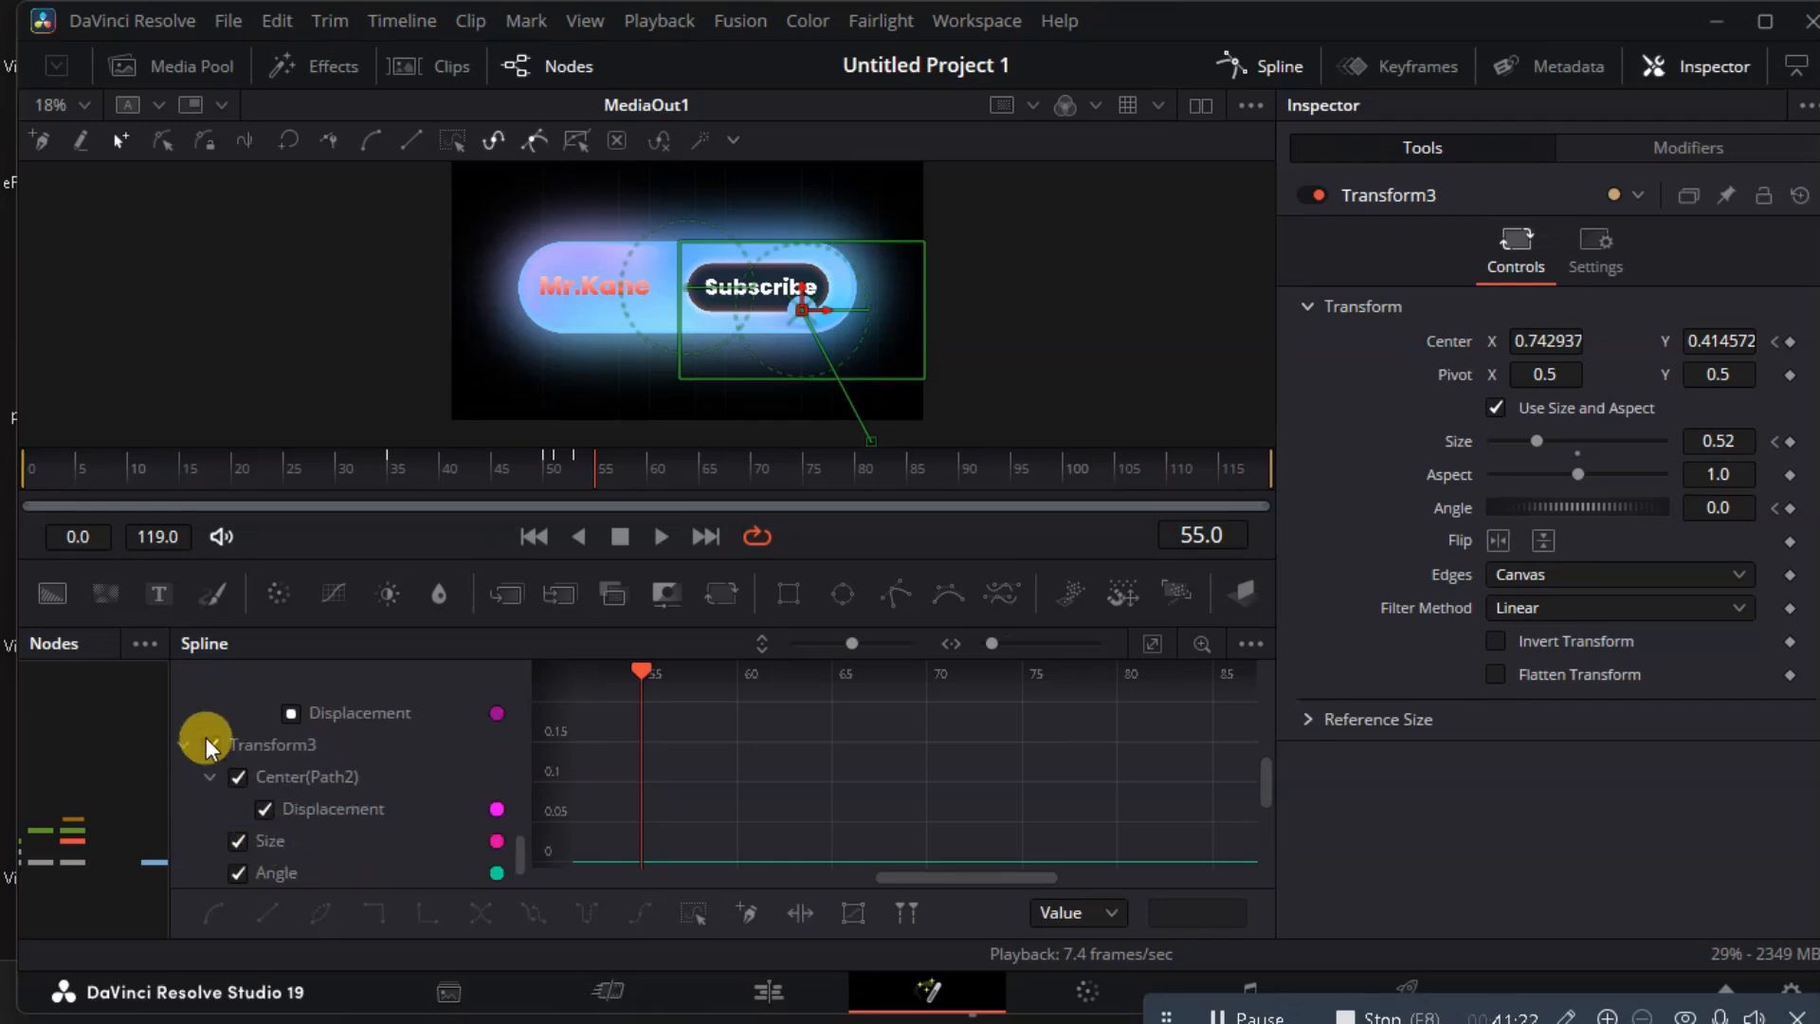
{"action": "scroll", "coordinate": [216, 751], "scroll_direction": "down", "scroll_amount": 1}
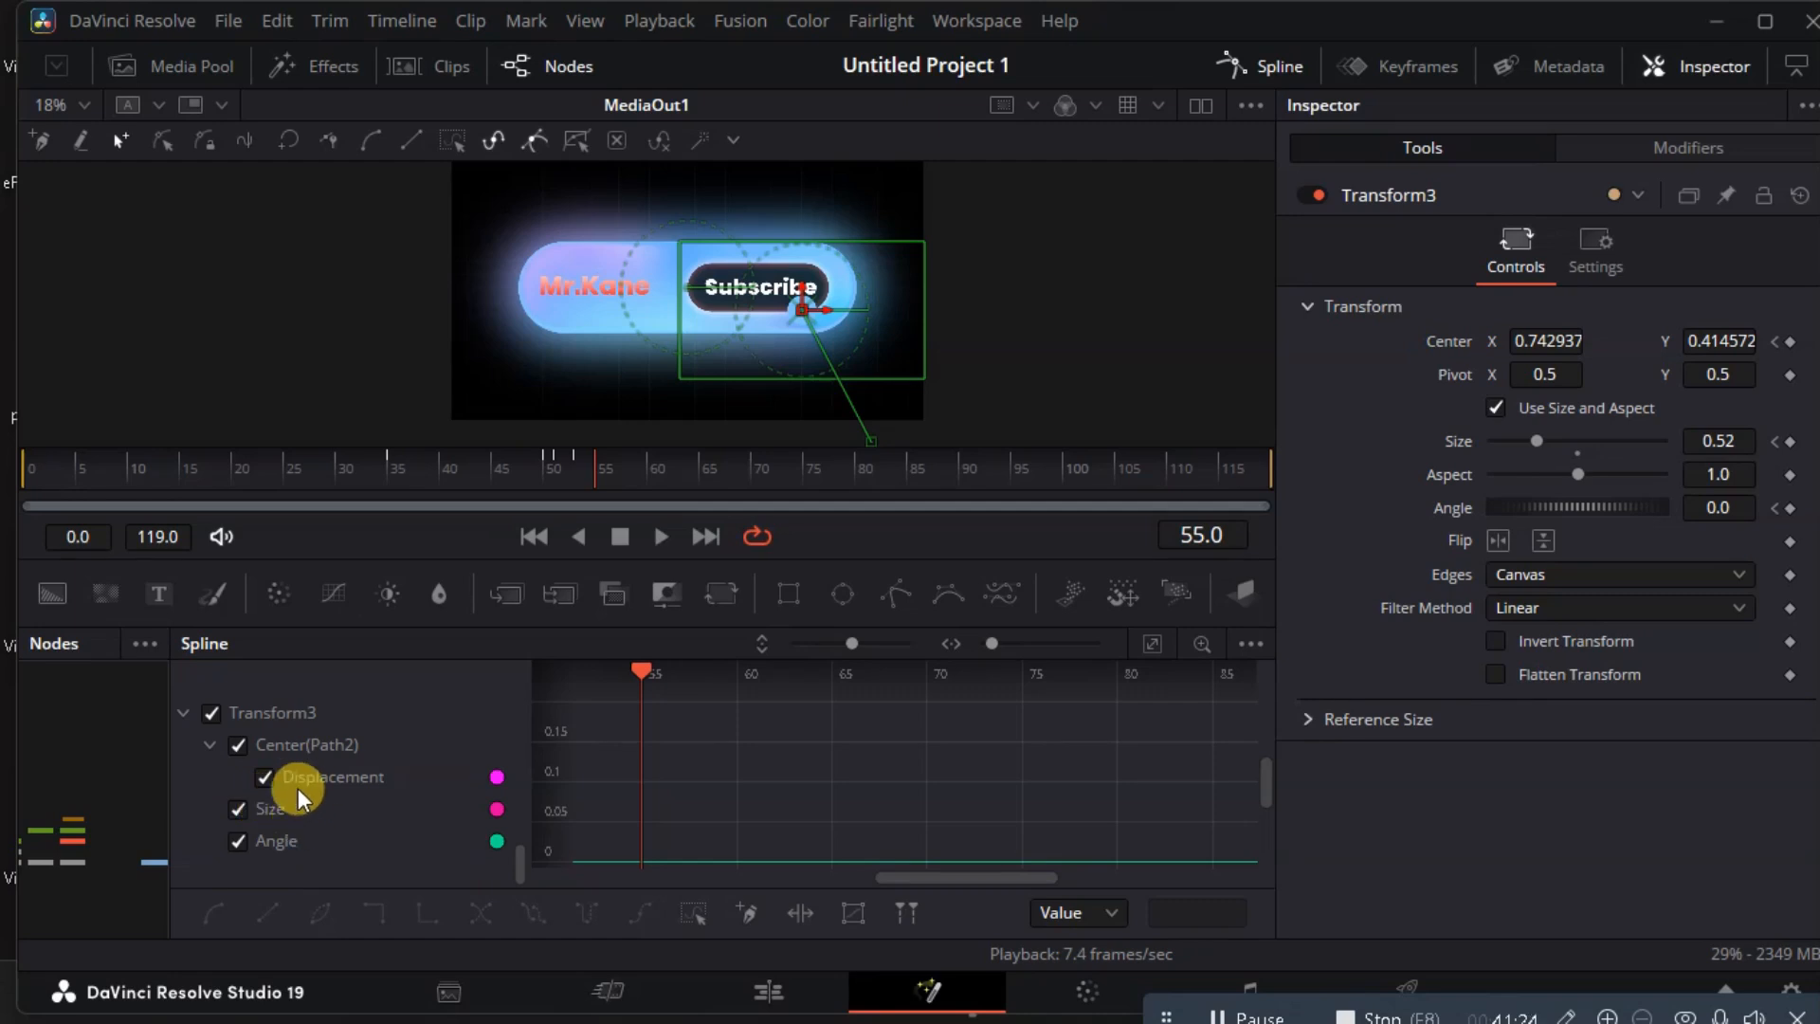
{"action": "left_click", "coordinate": [237, 744]}
{"action": "left_click", "coordinate": [240, 807]}
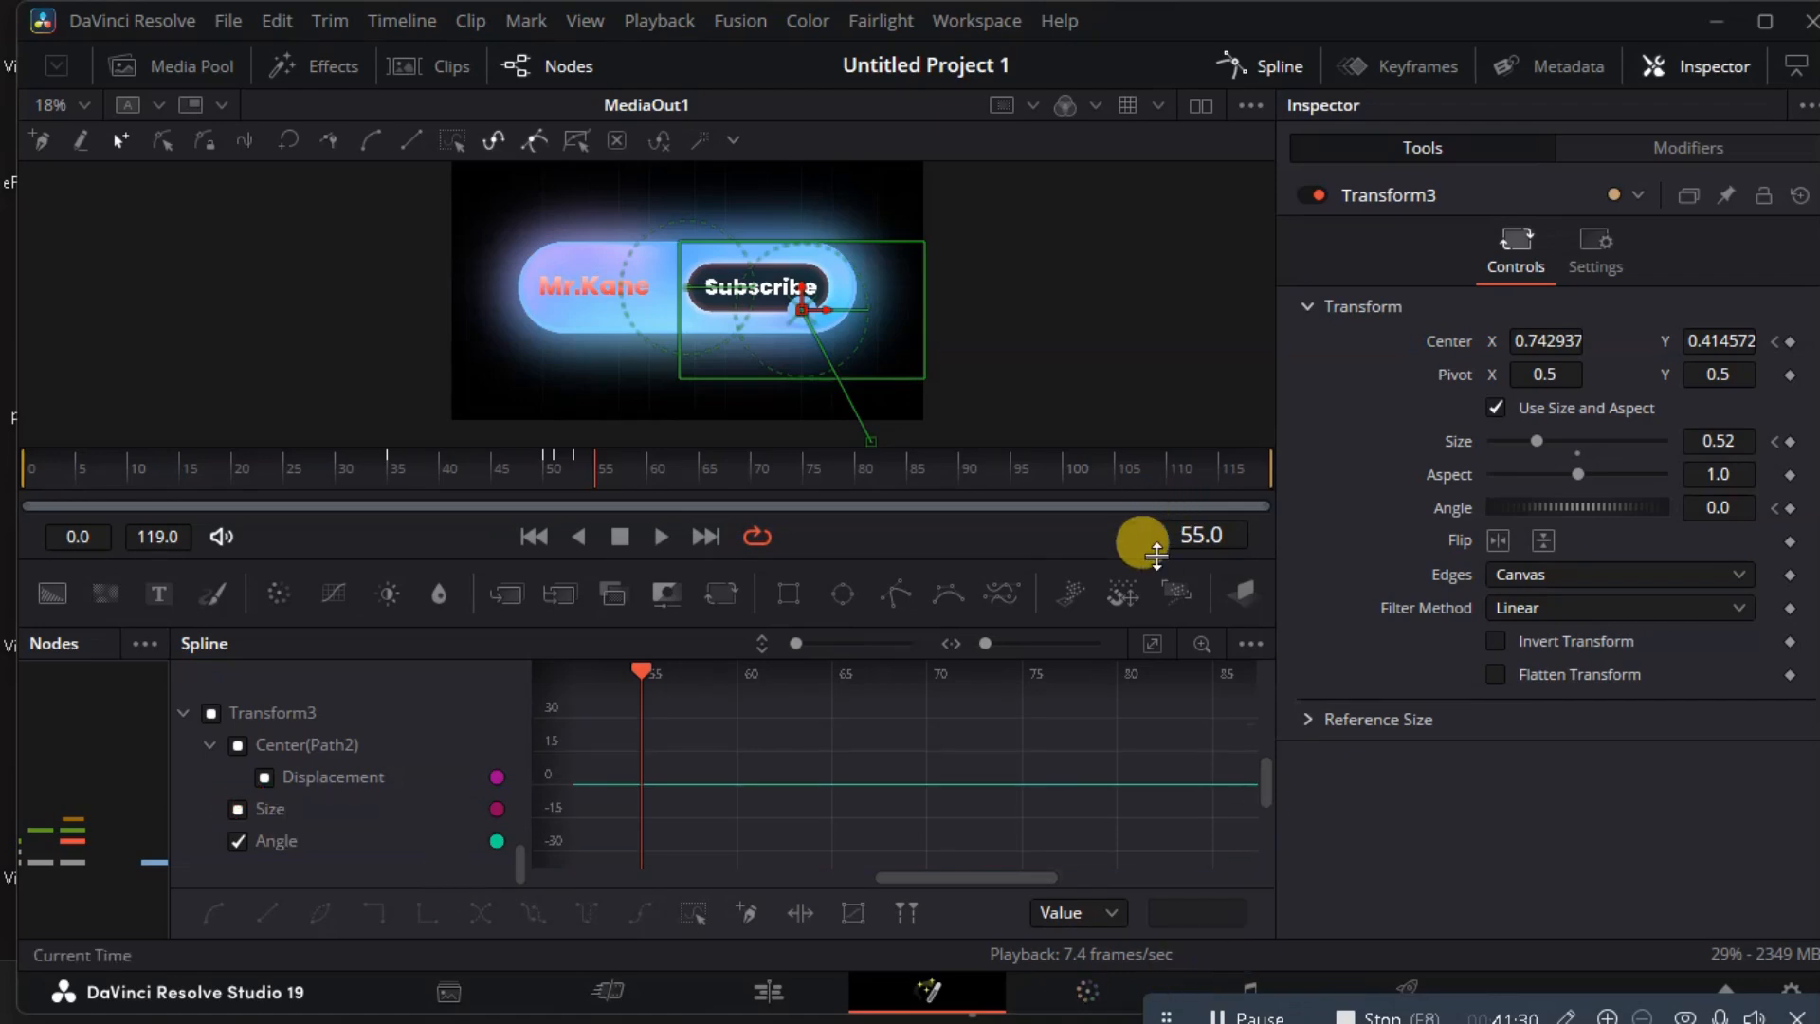
Enlarge the Spline editor and examine Transform3's Angle curve fitted to the graph.
{"action": "left_click", "coordinate": [1160, 650]}
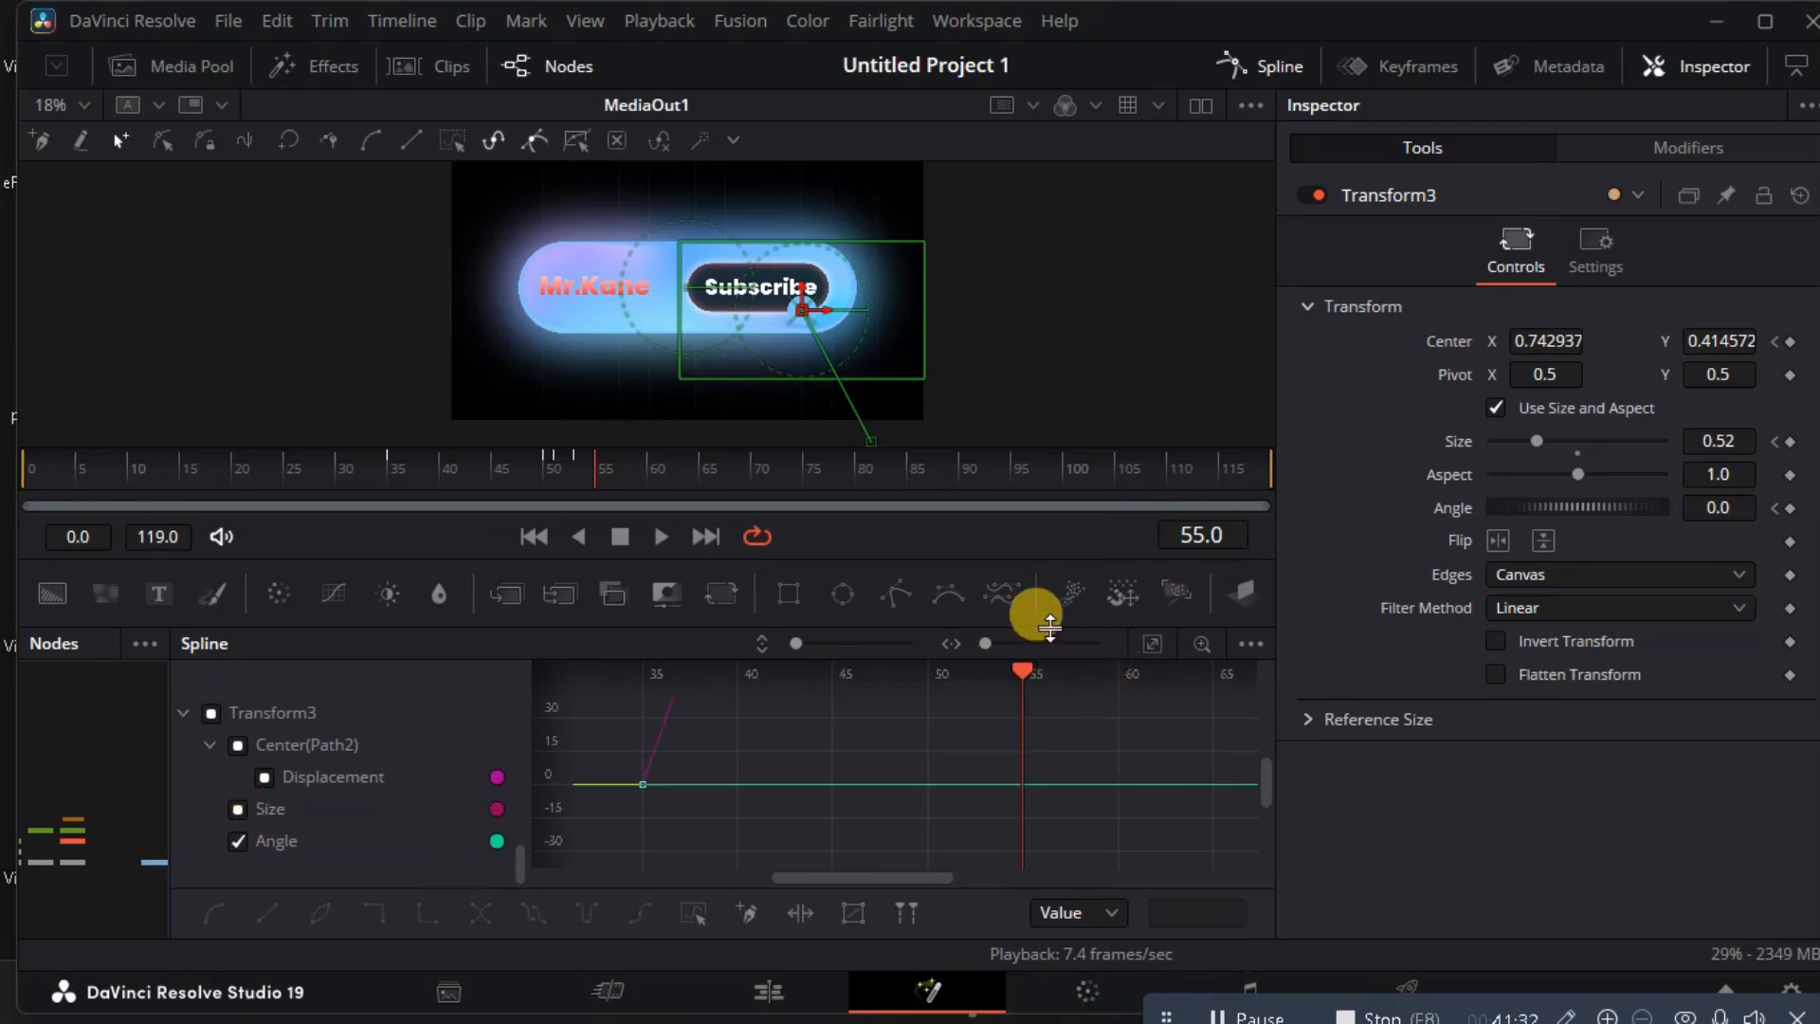
{"action": "left_click_drag", "start_coordinate": [1037, 618], "coordinate": [896, 452]}
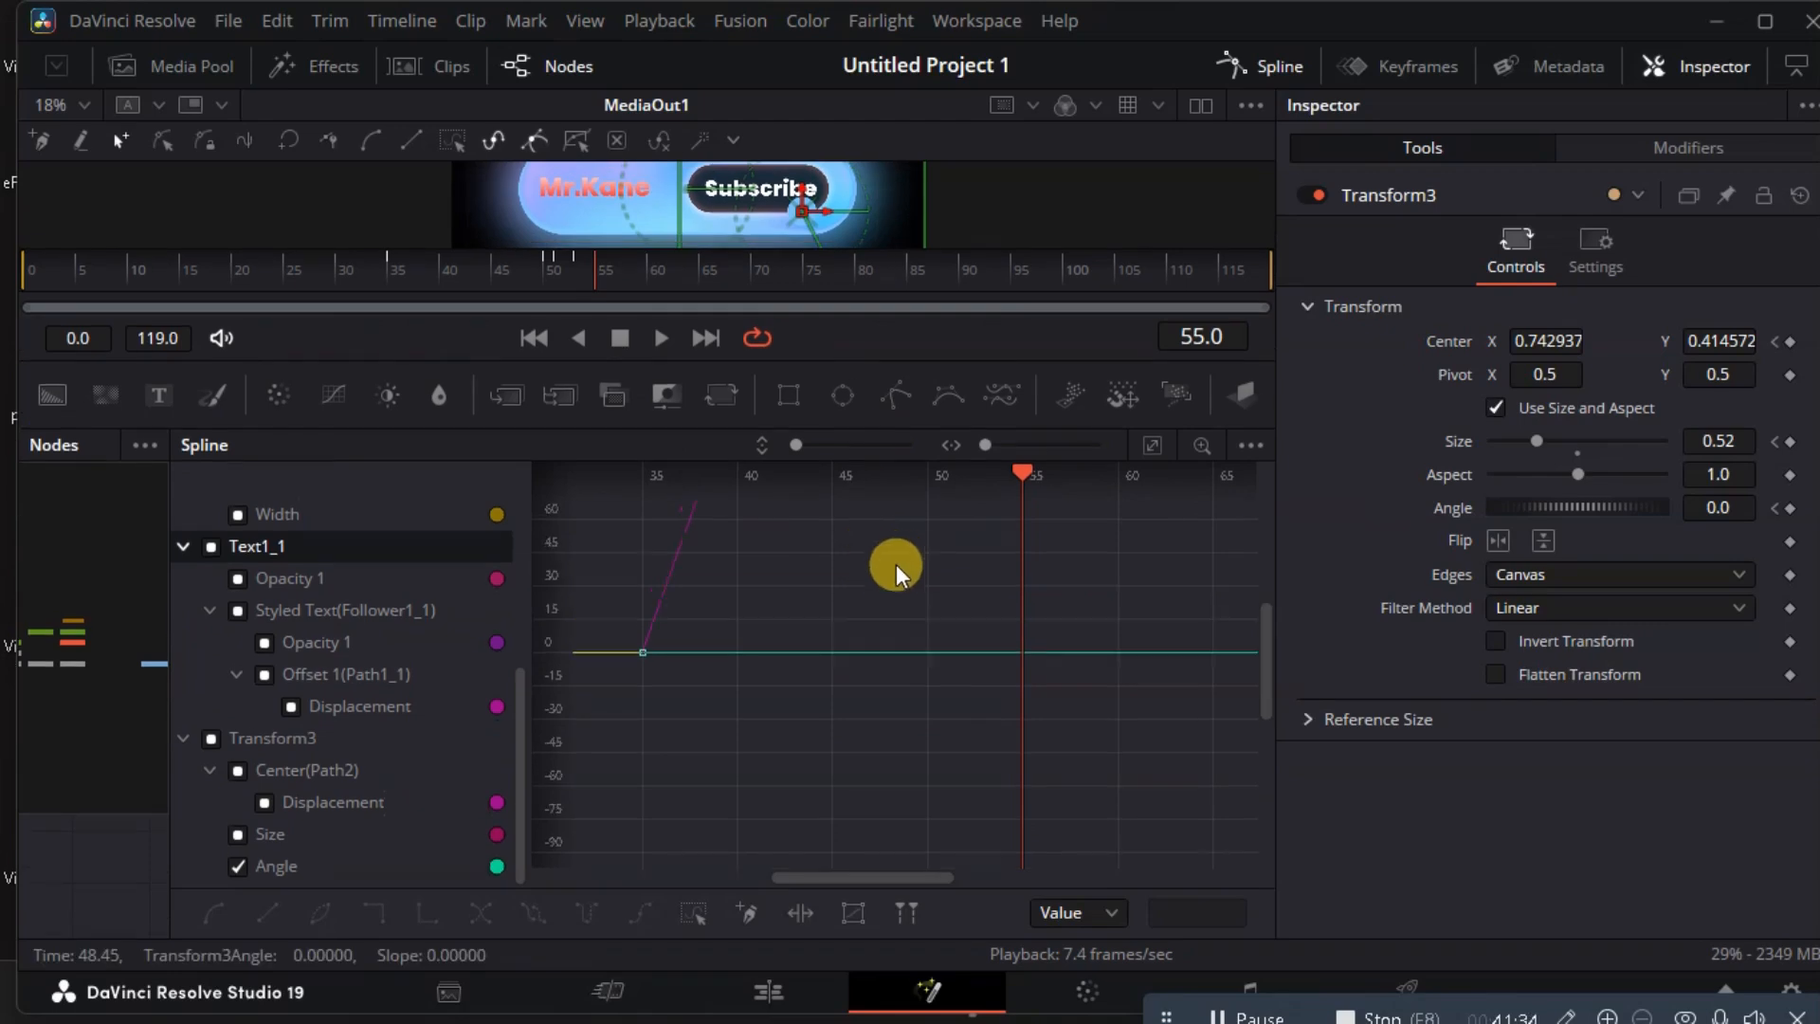
{"action": "scroll", "coordinate": [880, 601], "scroll_direction": "up", "scroll_amount": 5}
{"action": "scroll", "coordinate": [874, 601], "scroll_direction": "up", "scroll_amount": 1}
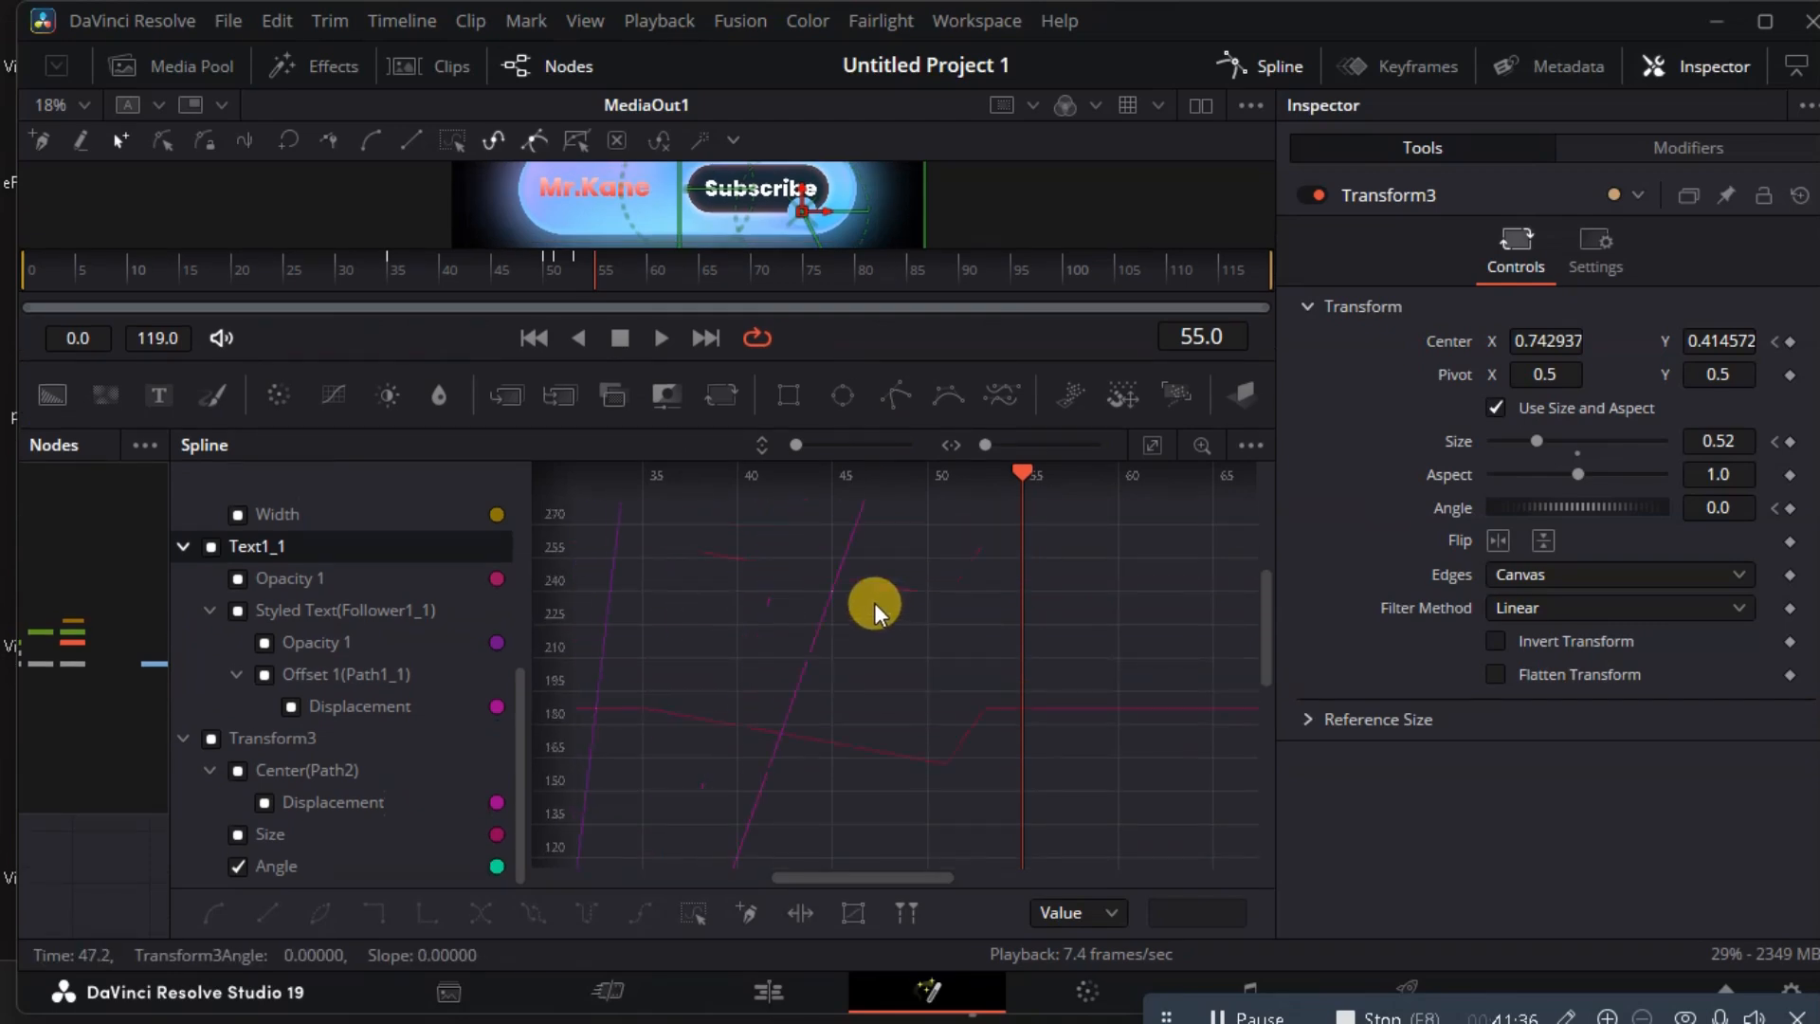
{"action": "scroll", "coordinate": [853, 627], "scroll_direction": "down", "scroll_amount": 5}
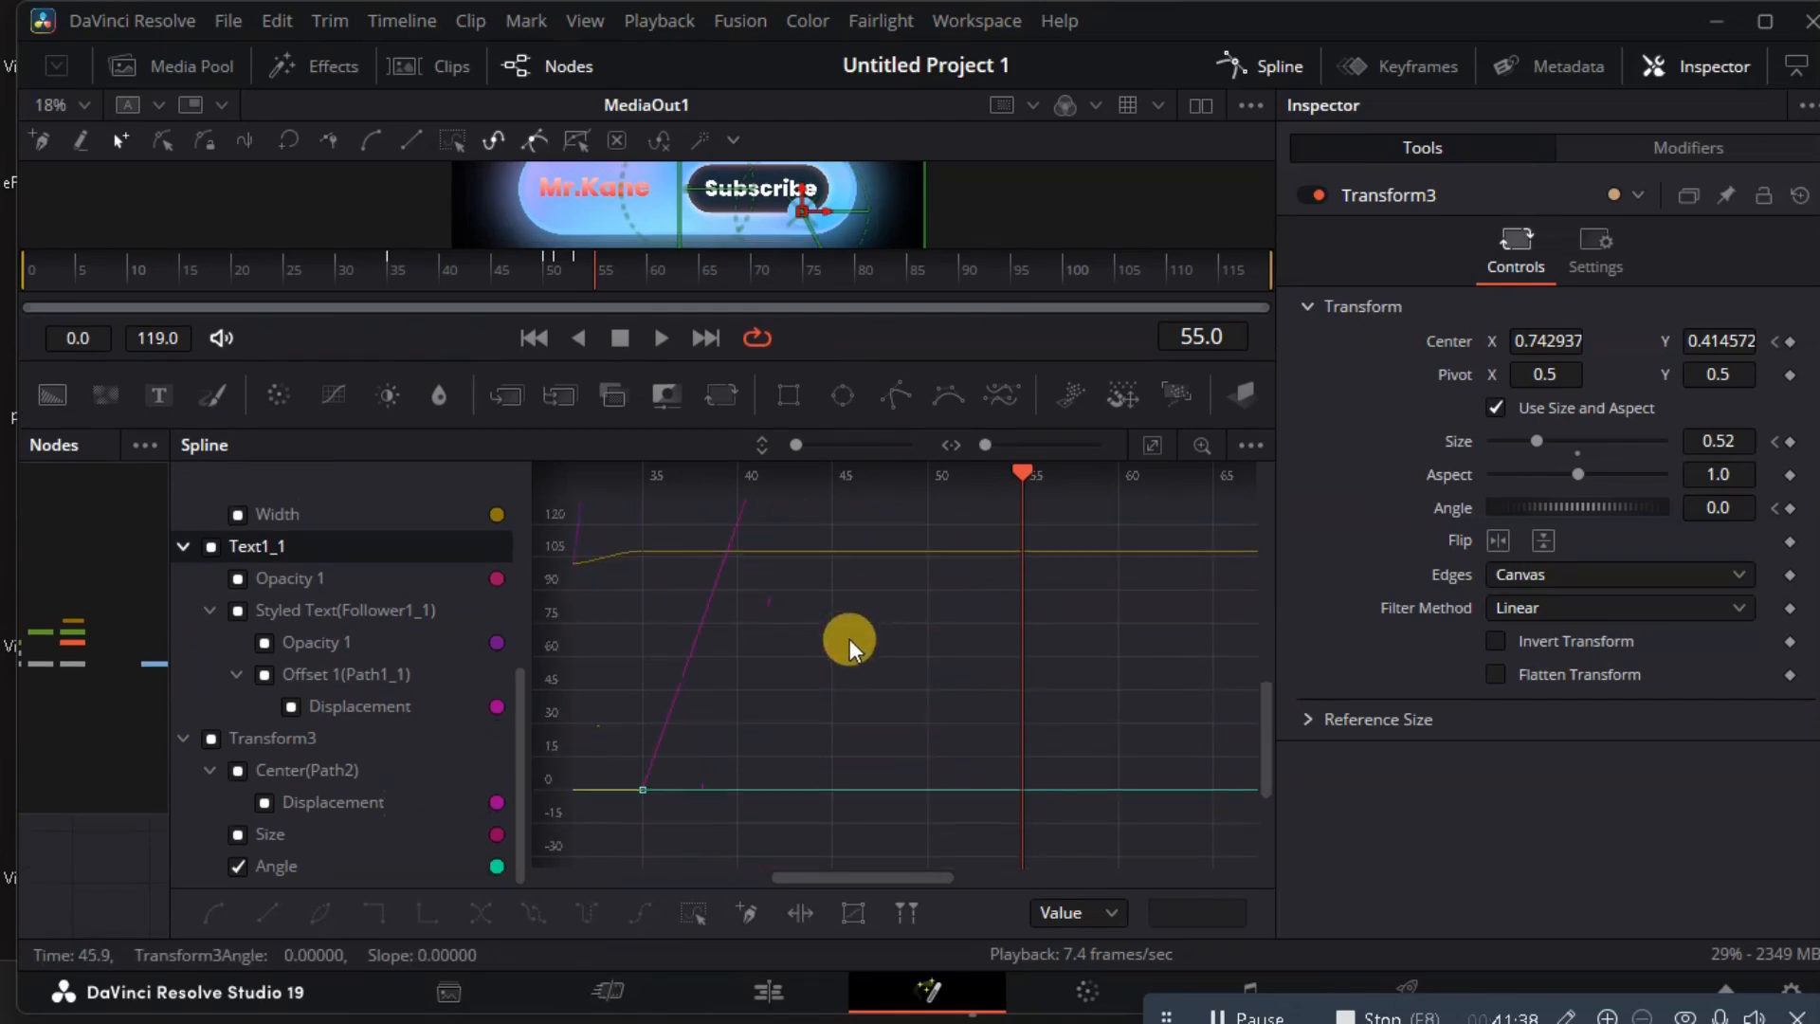
{"action": "scroll", "coordinate": [850, 639], "scroll_direction": "up", "scroll_amount": 5}
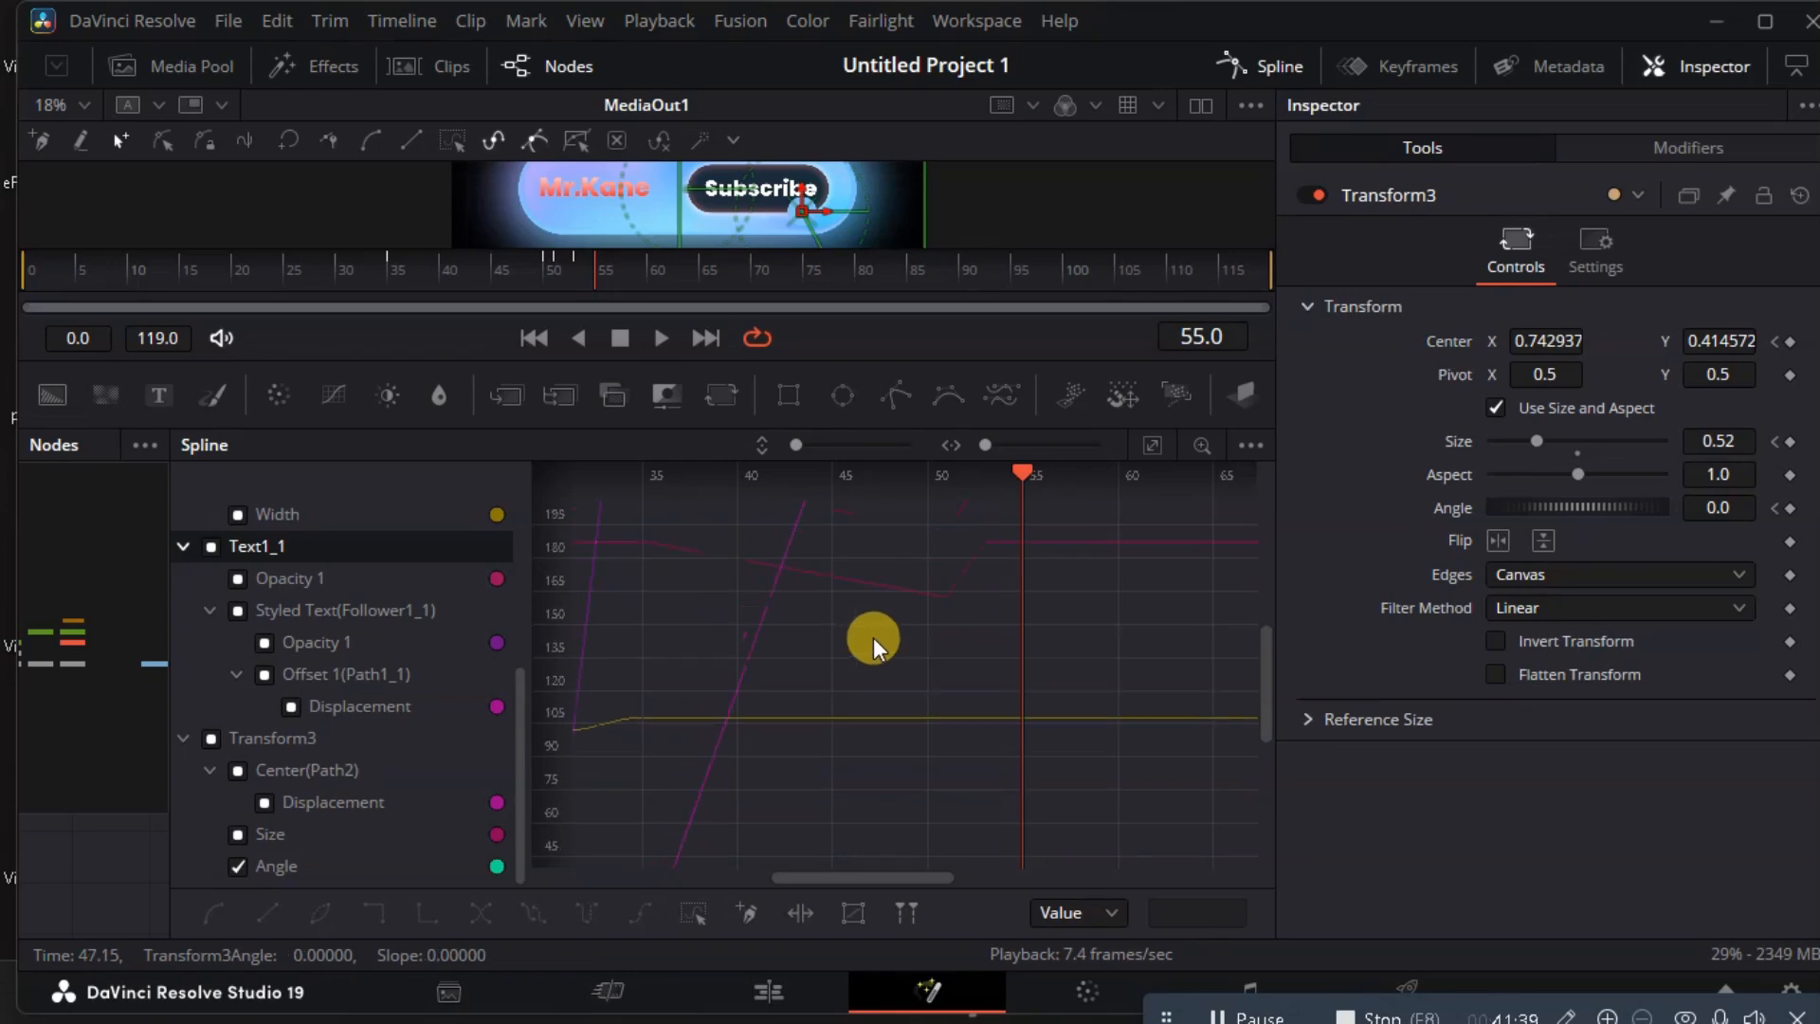
{"action": "left_click", "coordinate": [1141, 453]}
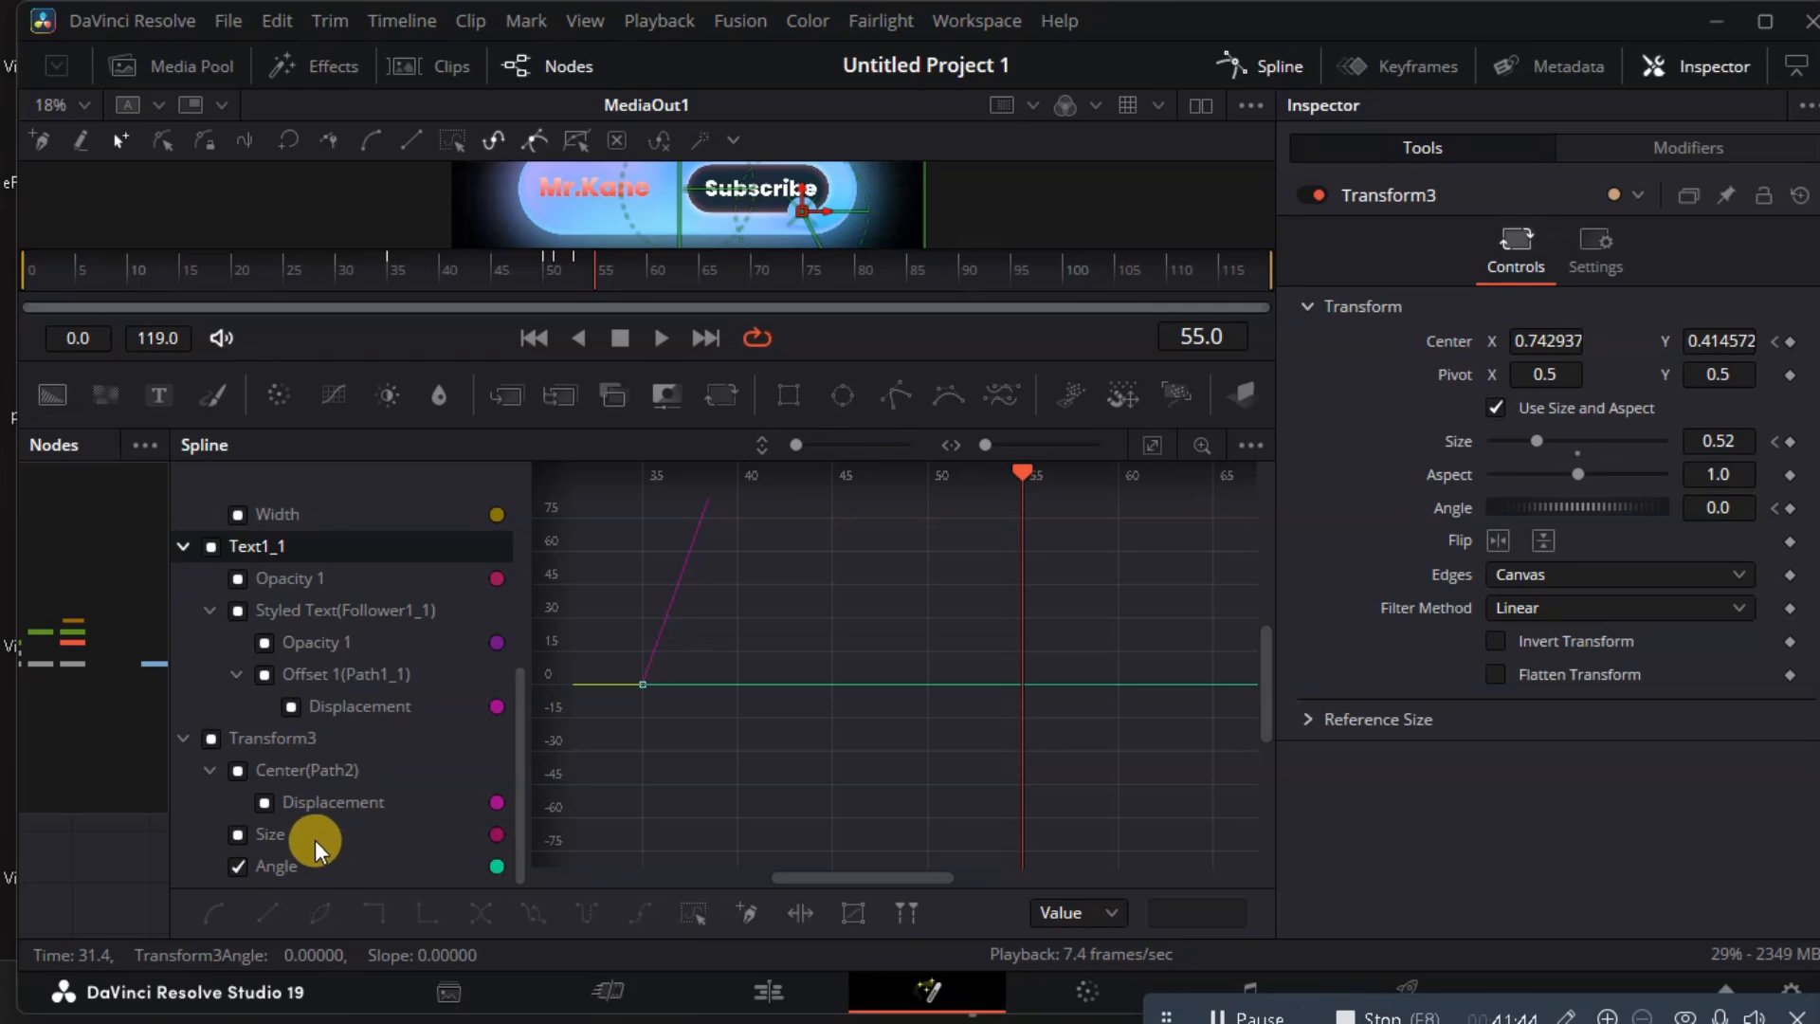
Smooth Transform3's Center displacement curve by easing both of its keyframes at frames 35 and 50.
{"action": "left_click", "coordinate": [274, 768]}
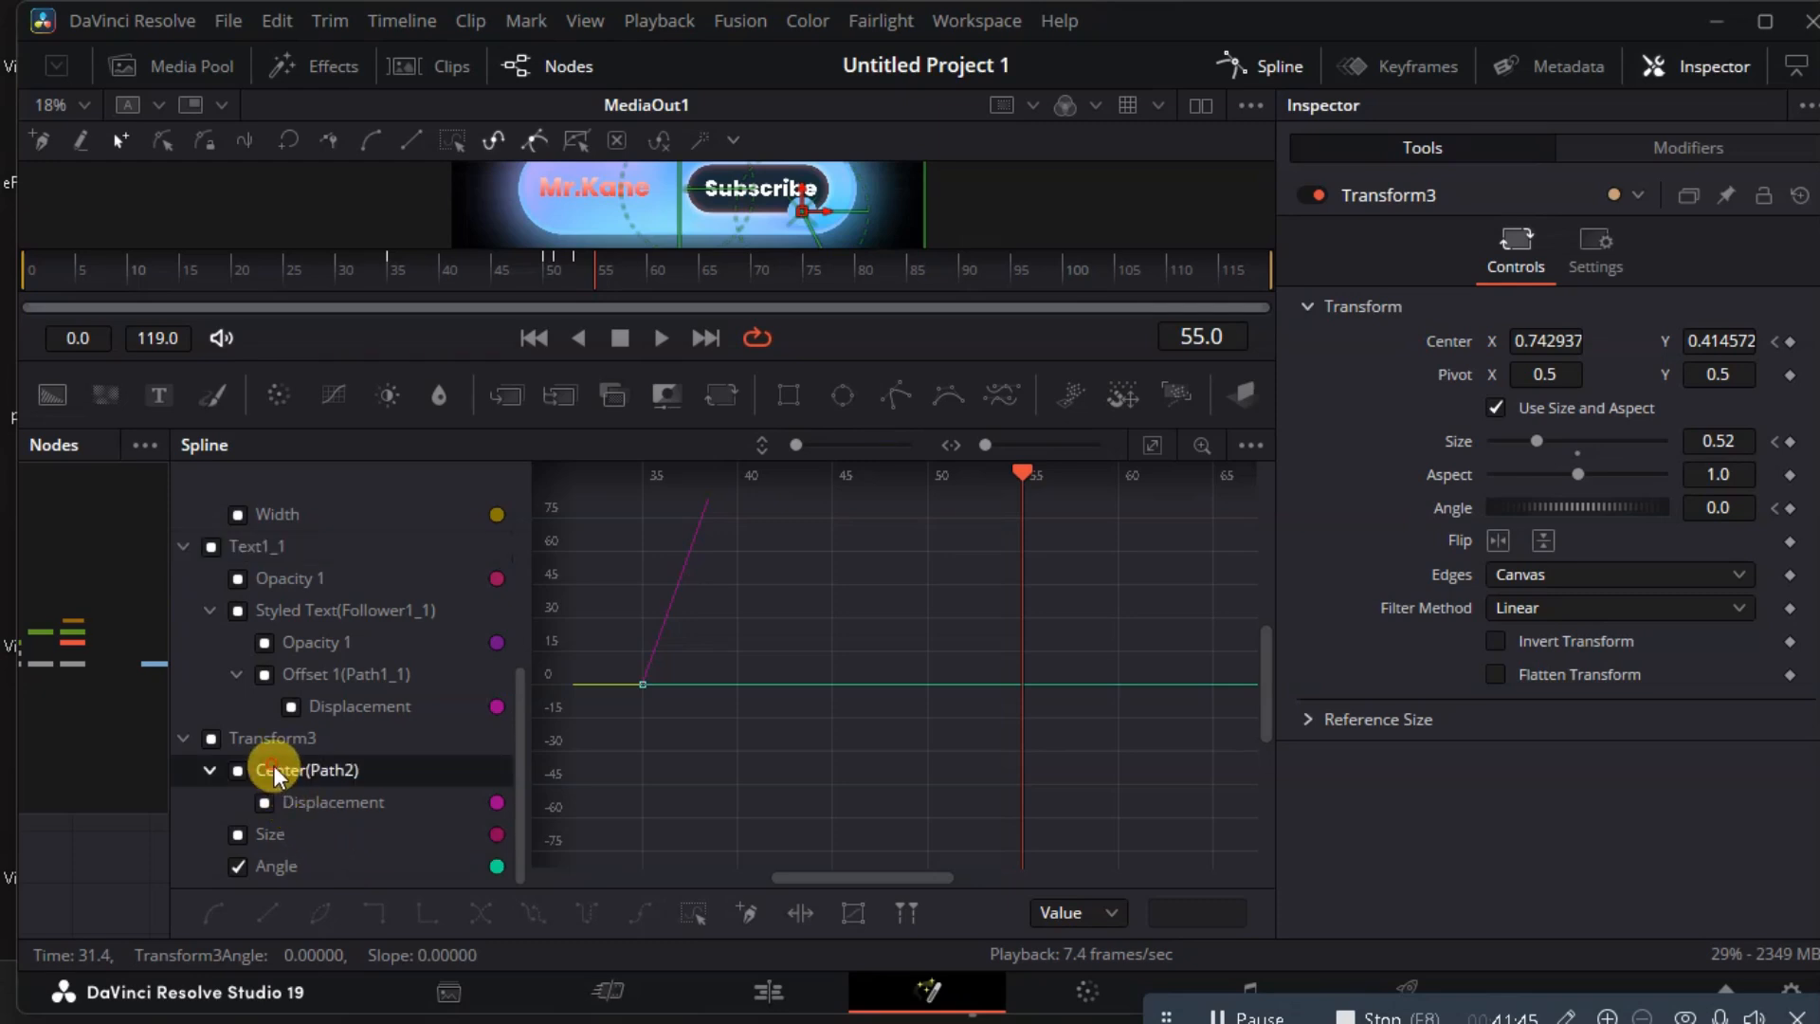
{"action": "left_click", "coordinate": [238, 865]}
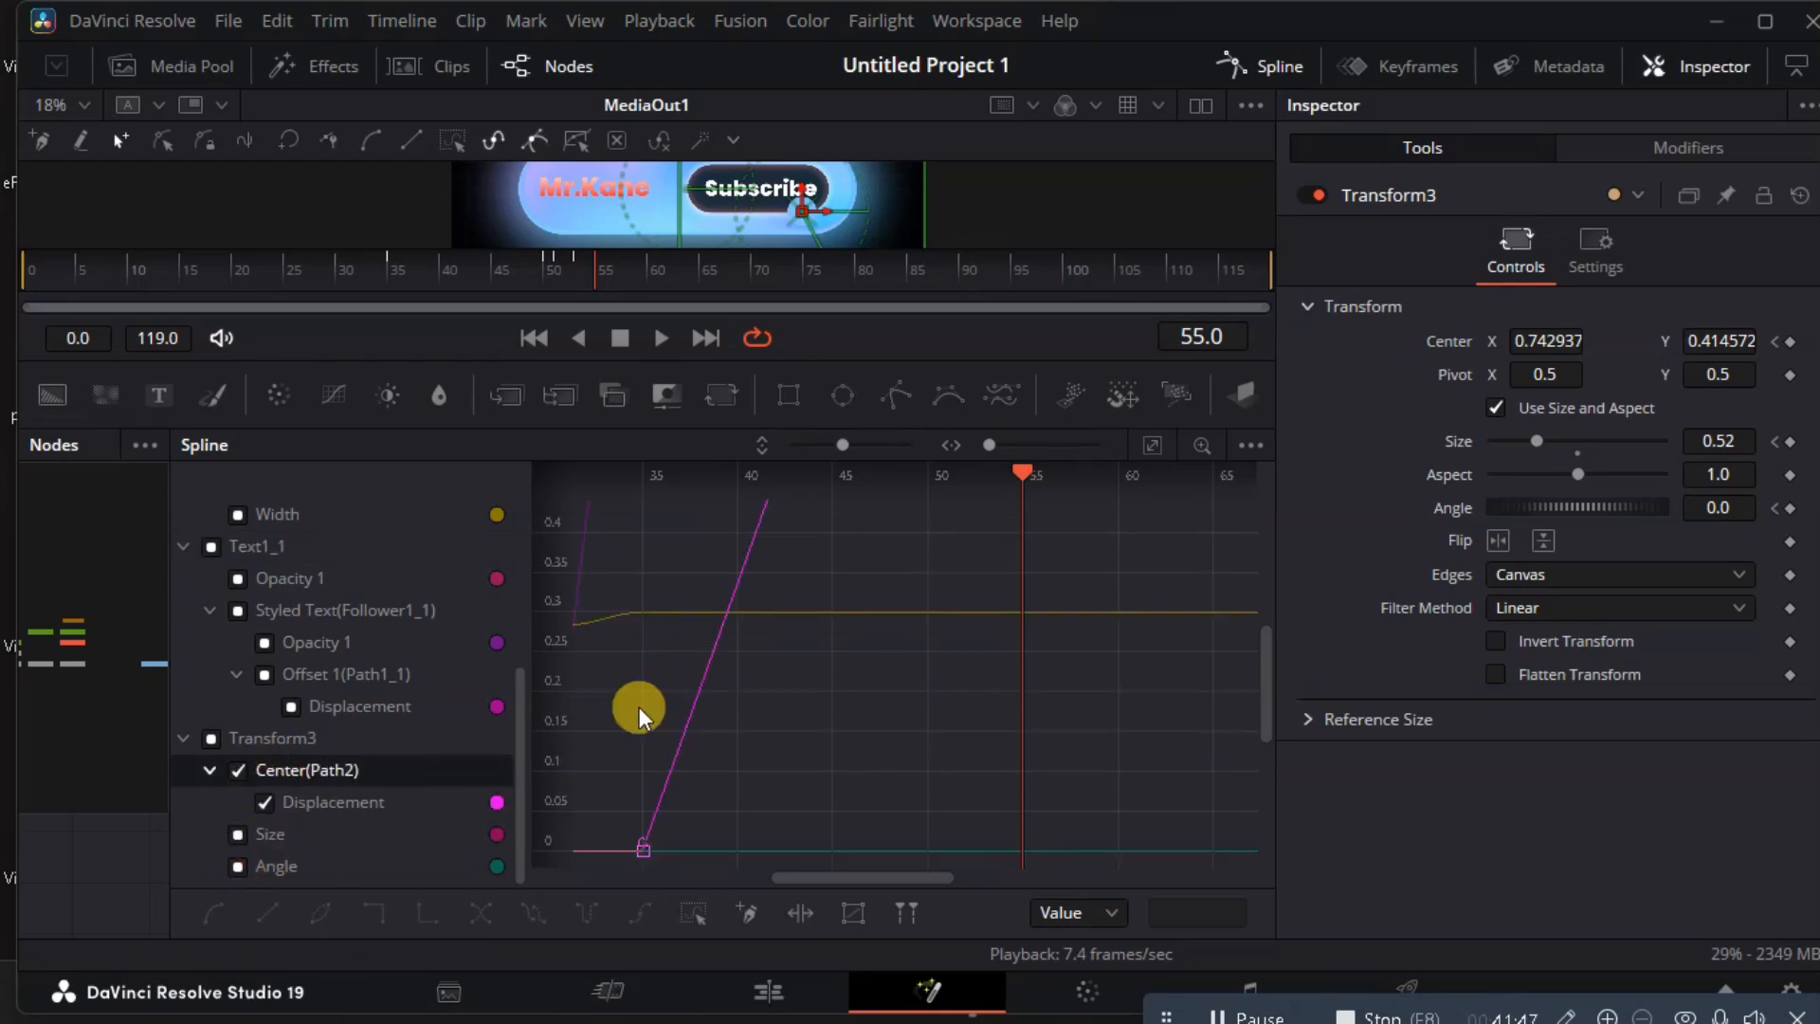
{"action": "left_click", "coordinate": [1149, 447]}
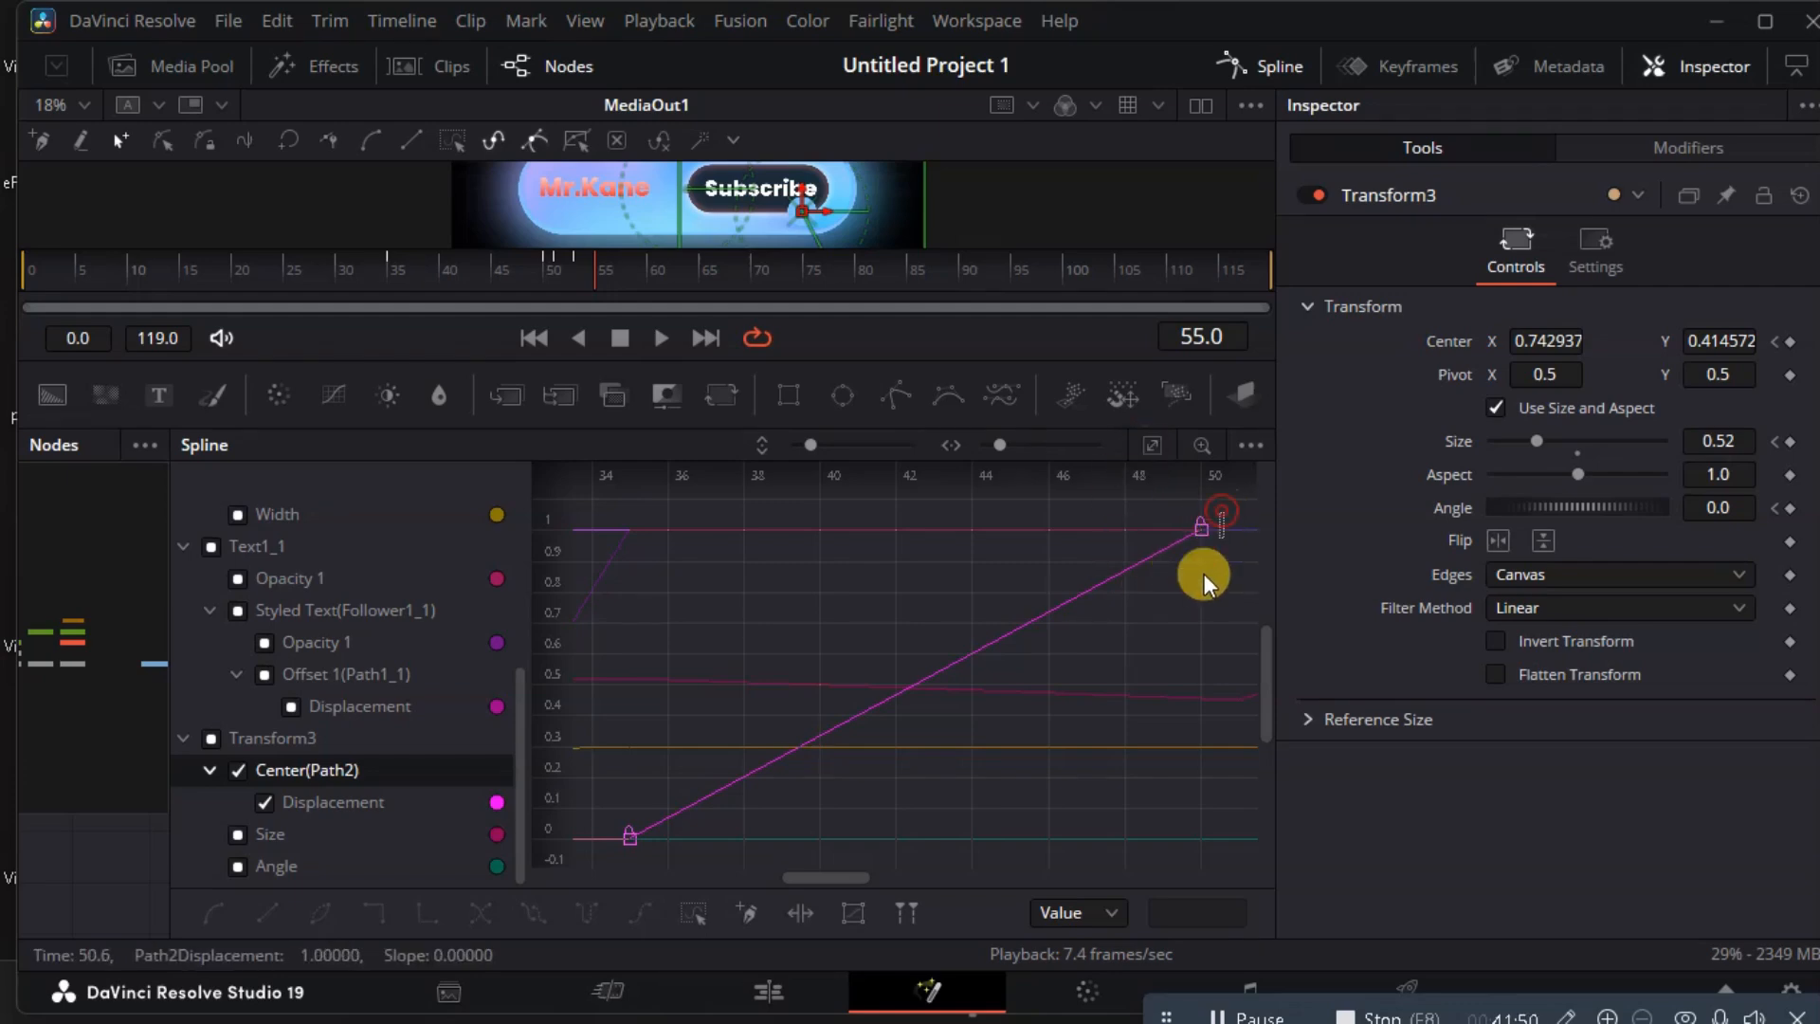
{"action": "left_click_drag", "start_coordinate": [1204, 573], "coordinate": [594, 902]}
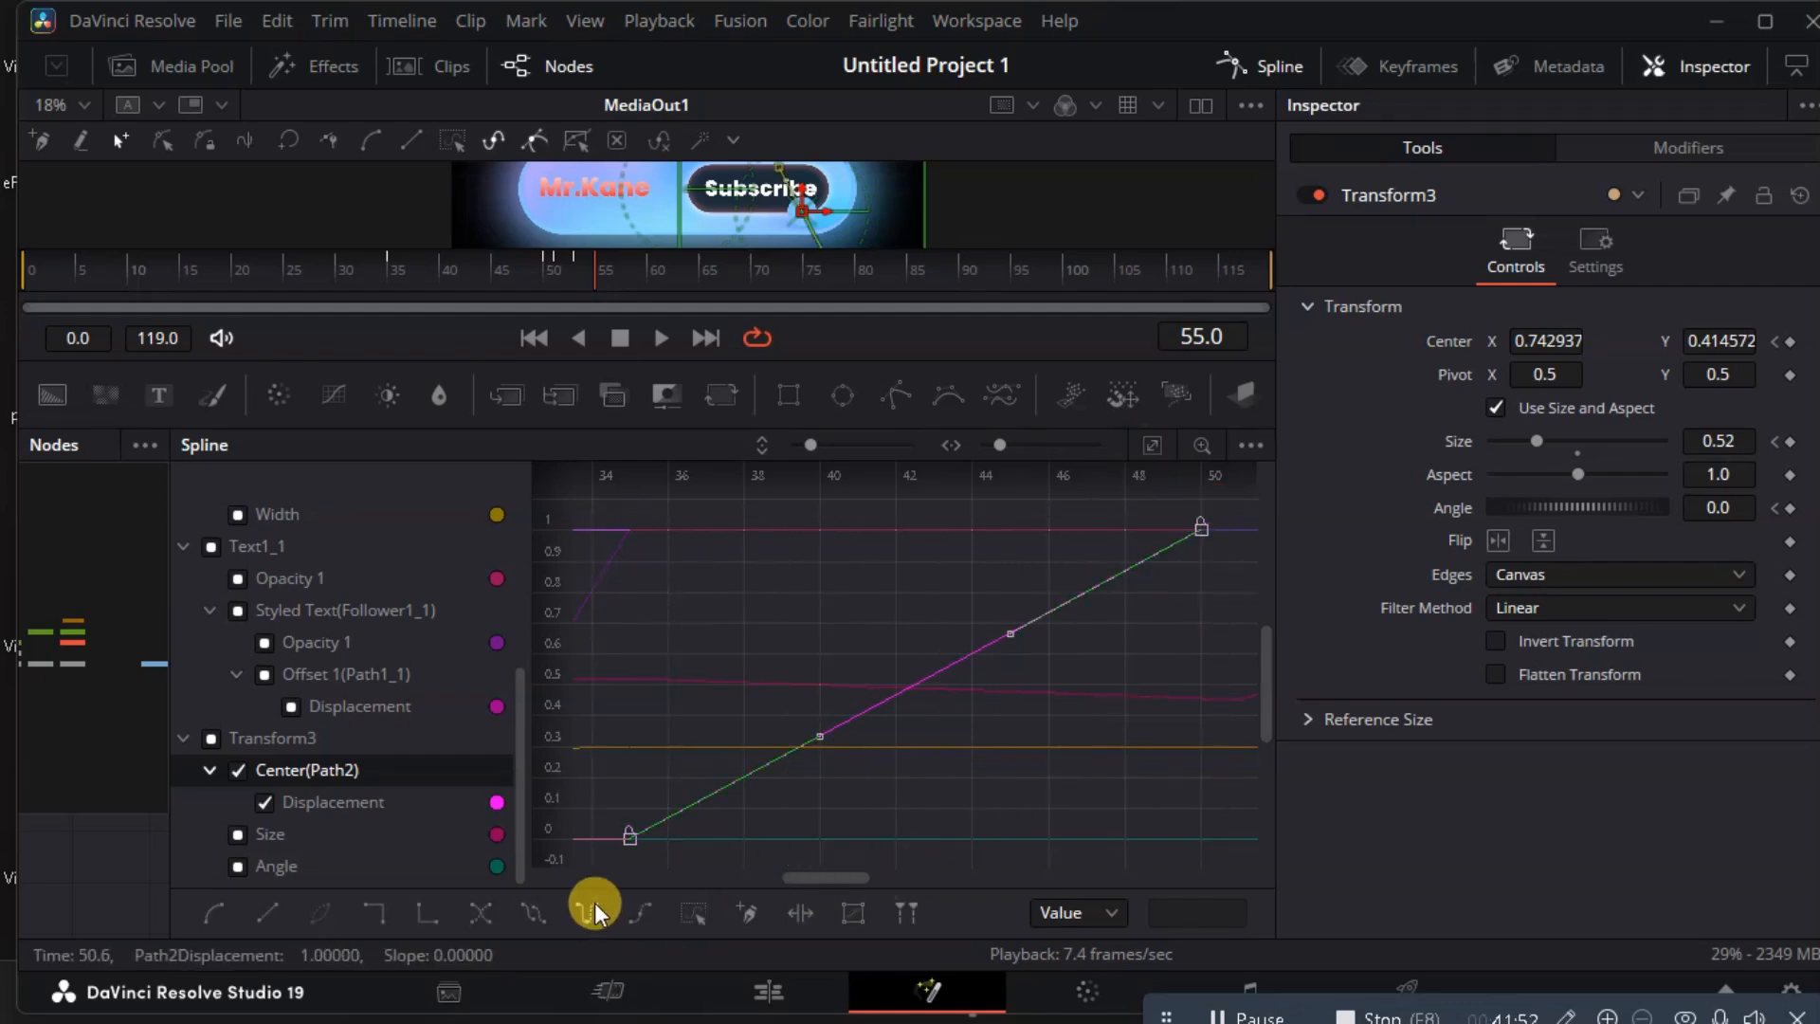
{"action": "left_click", "coordinate": [594, 902]}
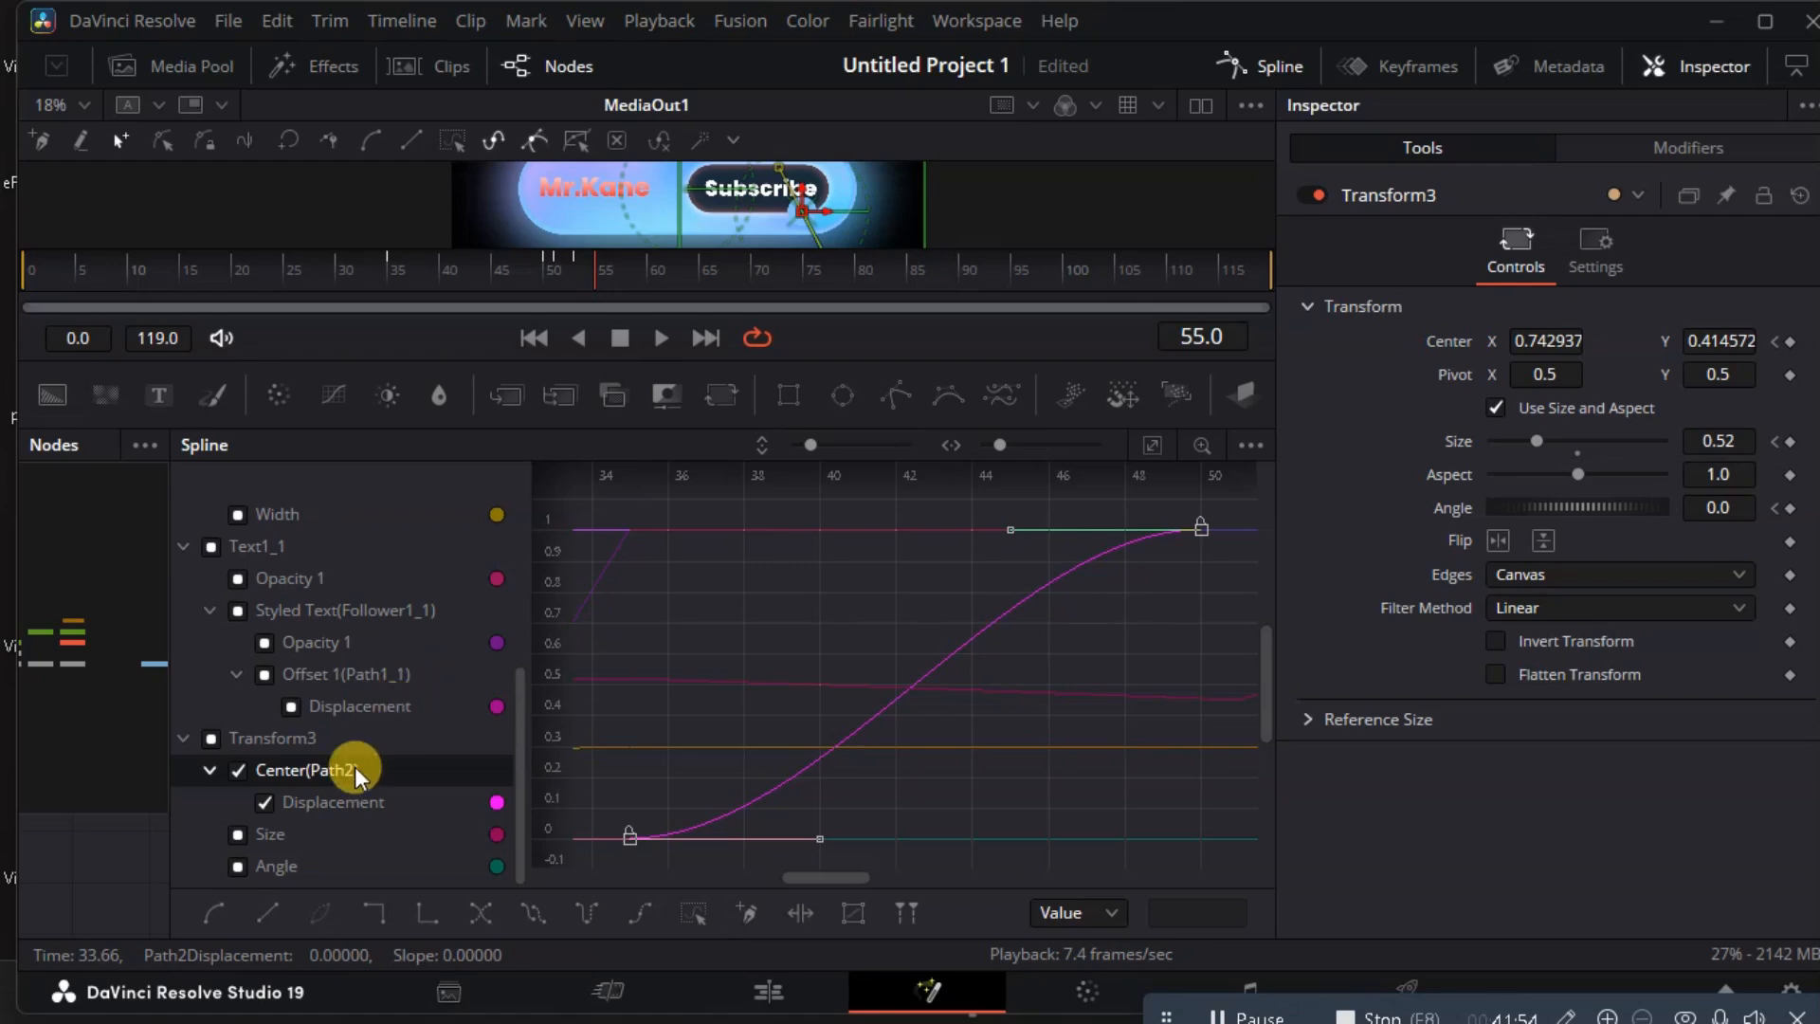
Smooth Transform3's Size curve by easing all its keyframes at frames 35, 51 and 53.
{"action": "left_click", "coordinate": [307, 832]}
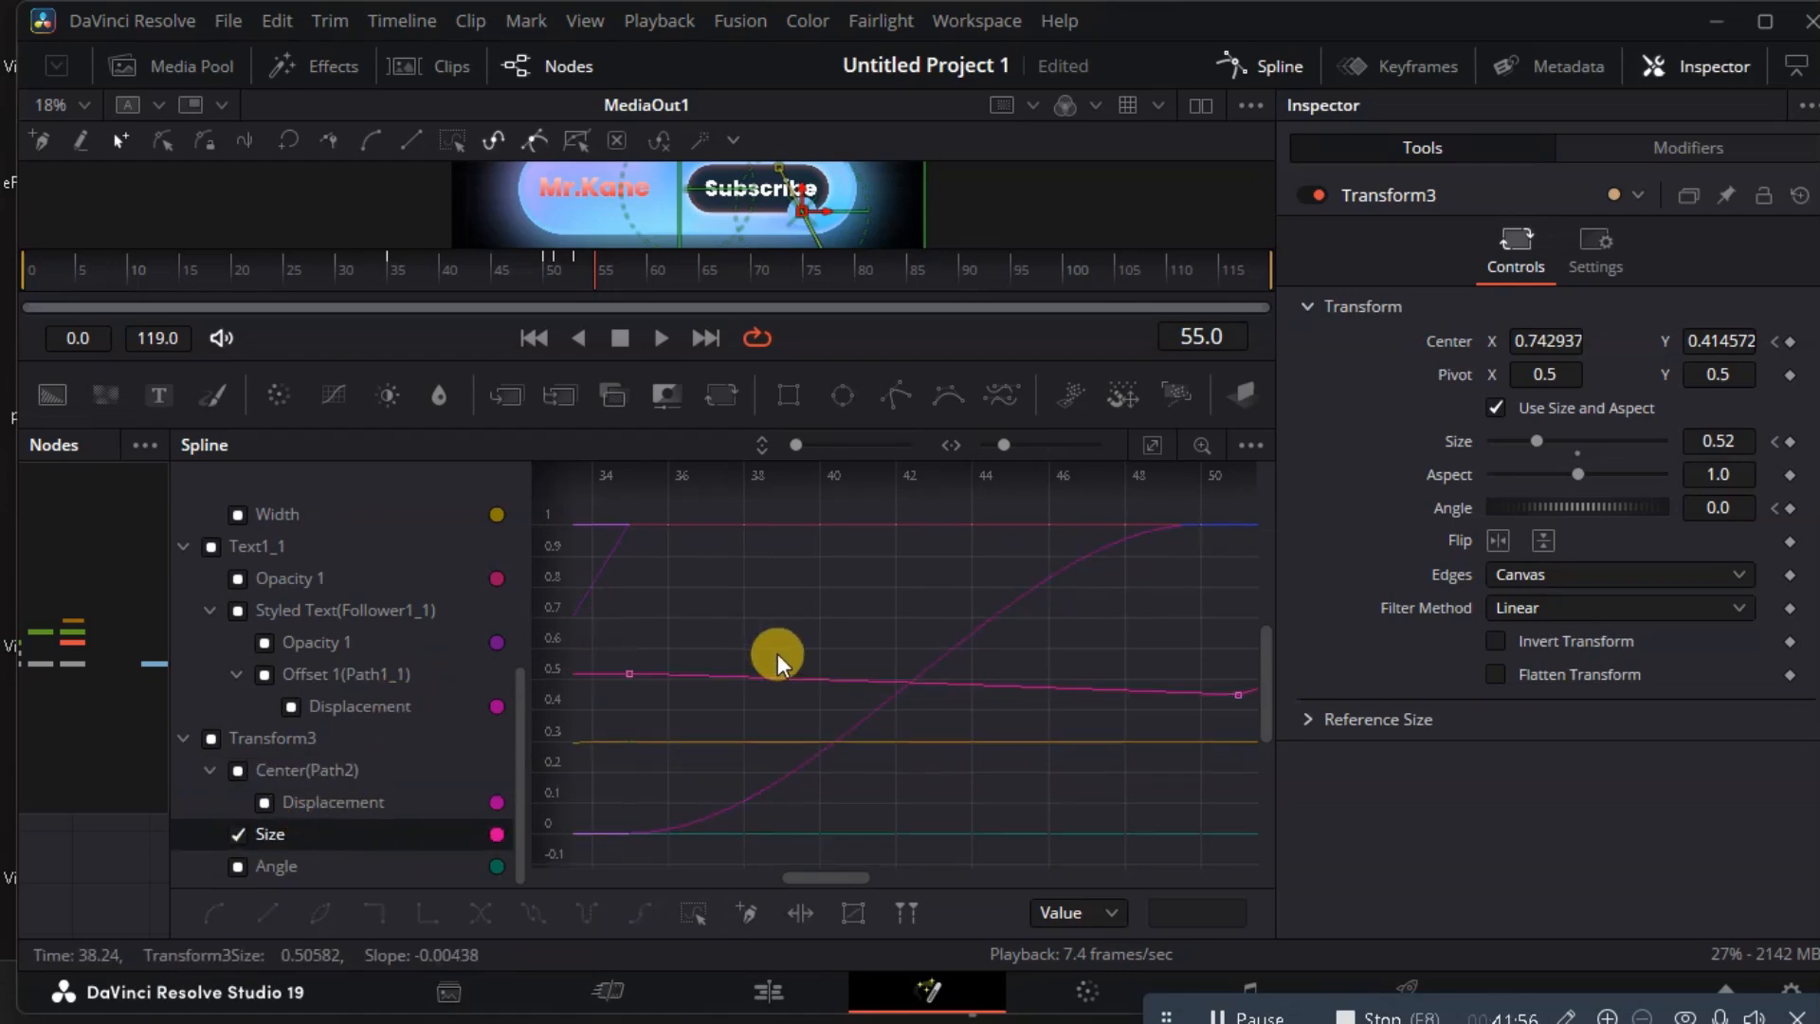
{"action": "left_click", "coordinate": [1148, 442]}
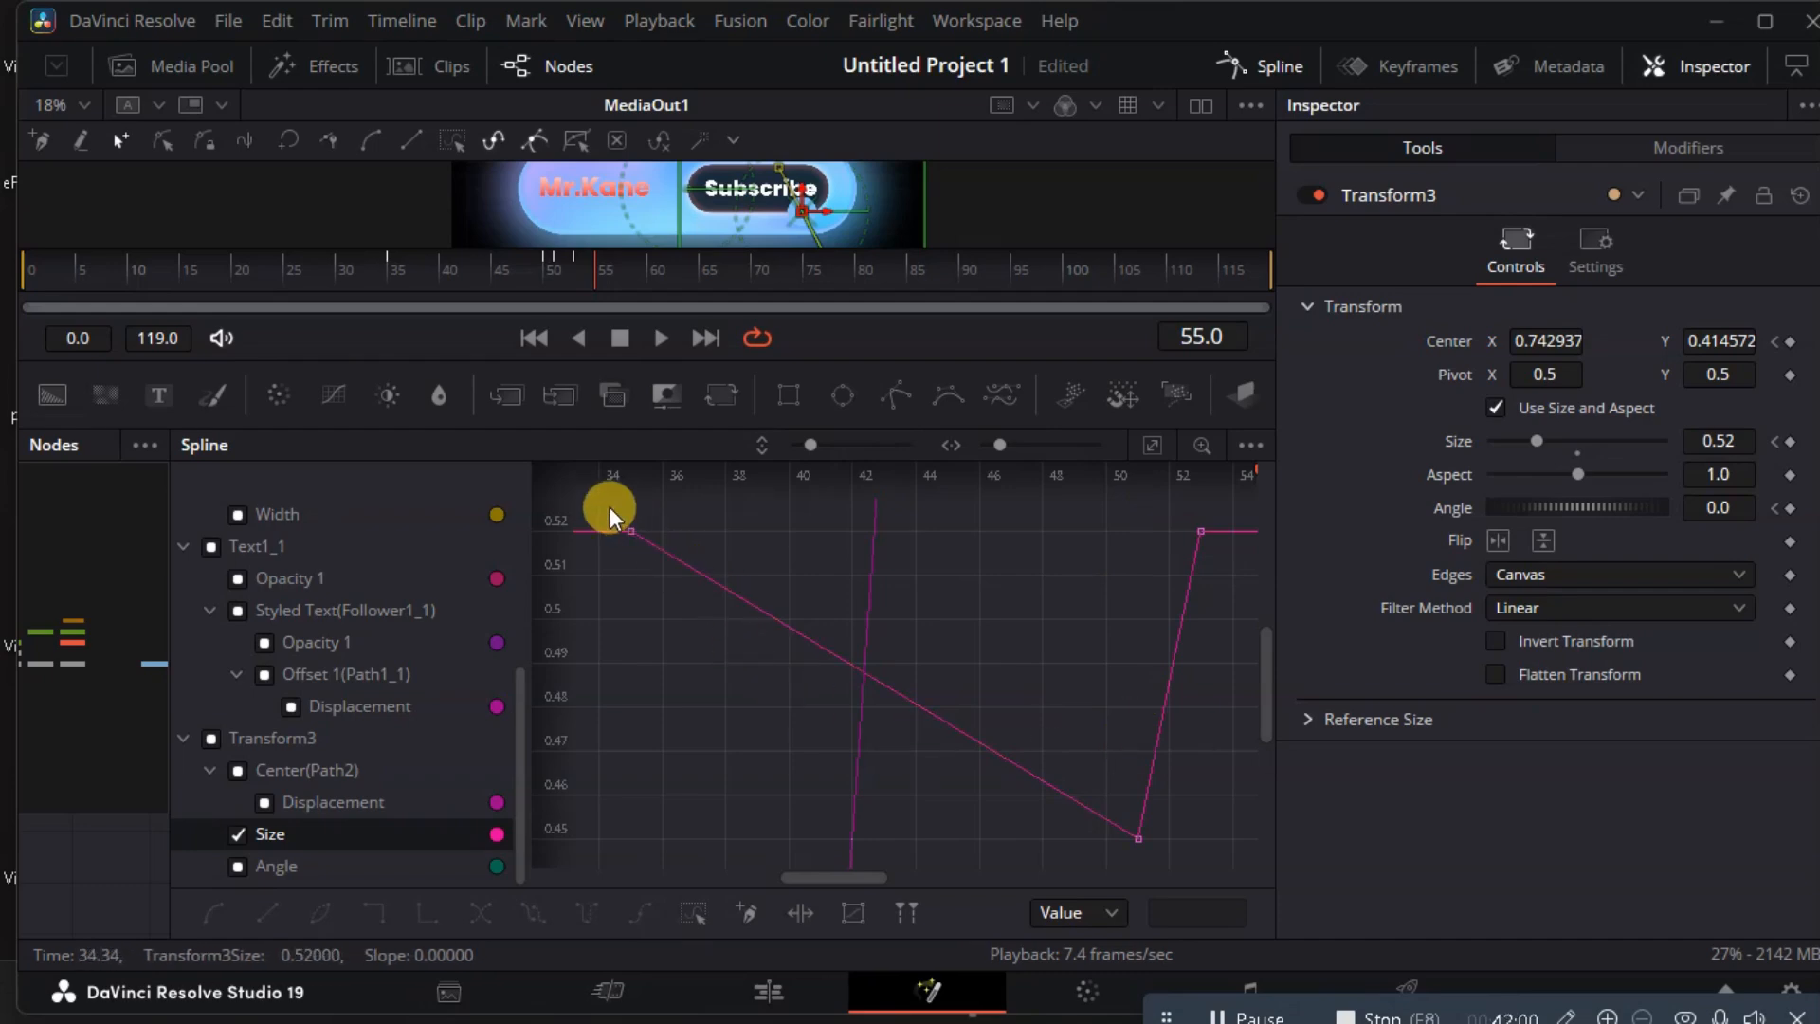
{"action": "left_click_drag", "start_coordinate": [610, 508], "coordinate": [1320, 863]}
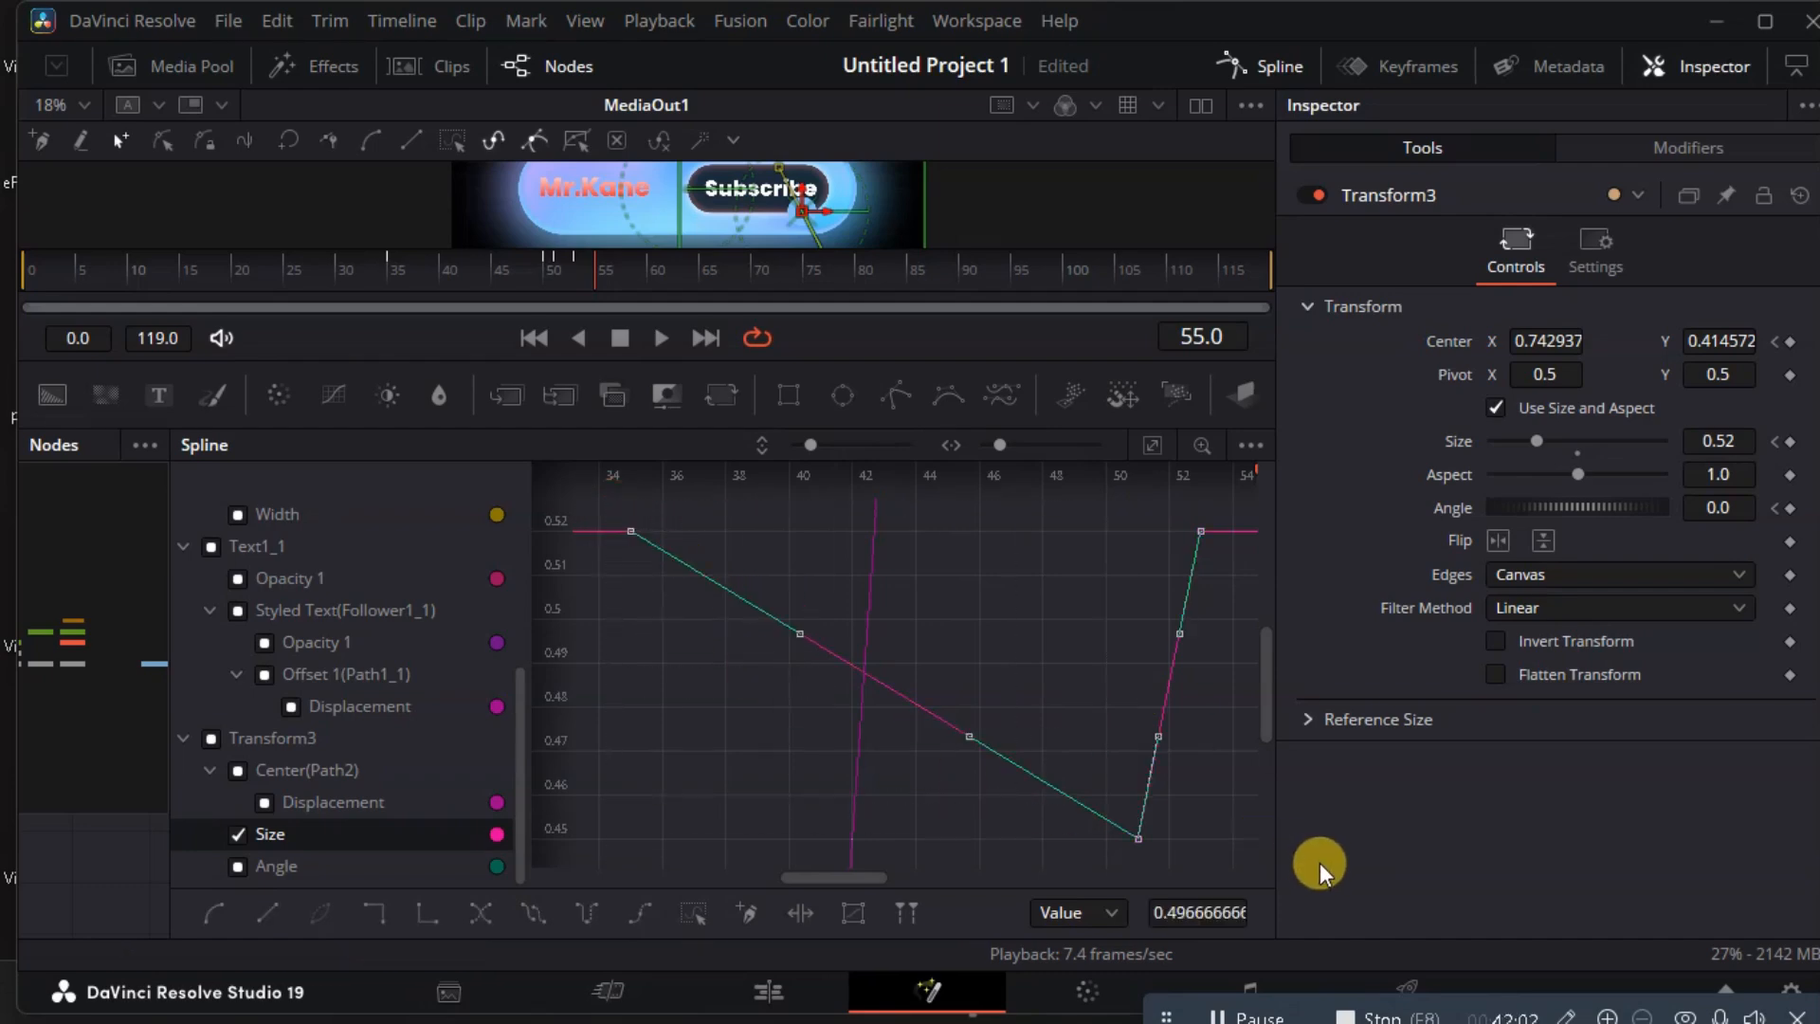
{"action": "key", "text": "shift+s"}
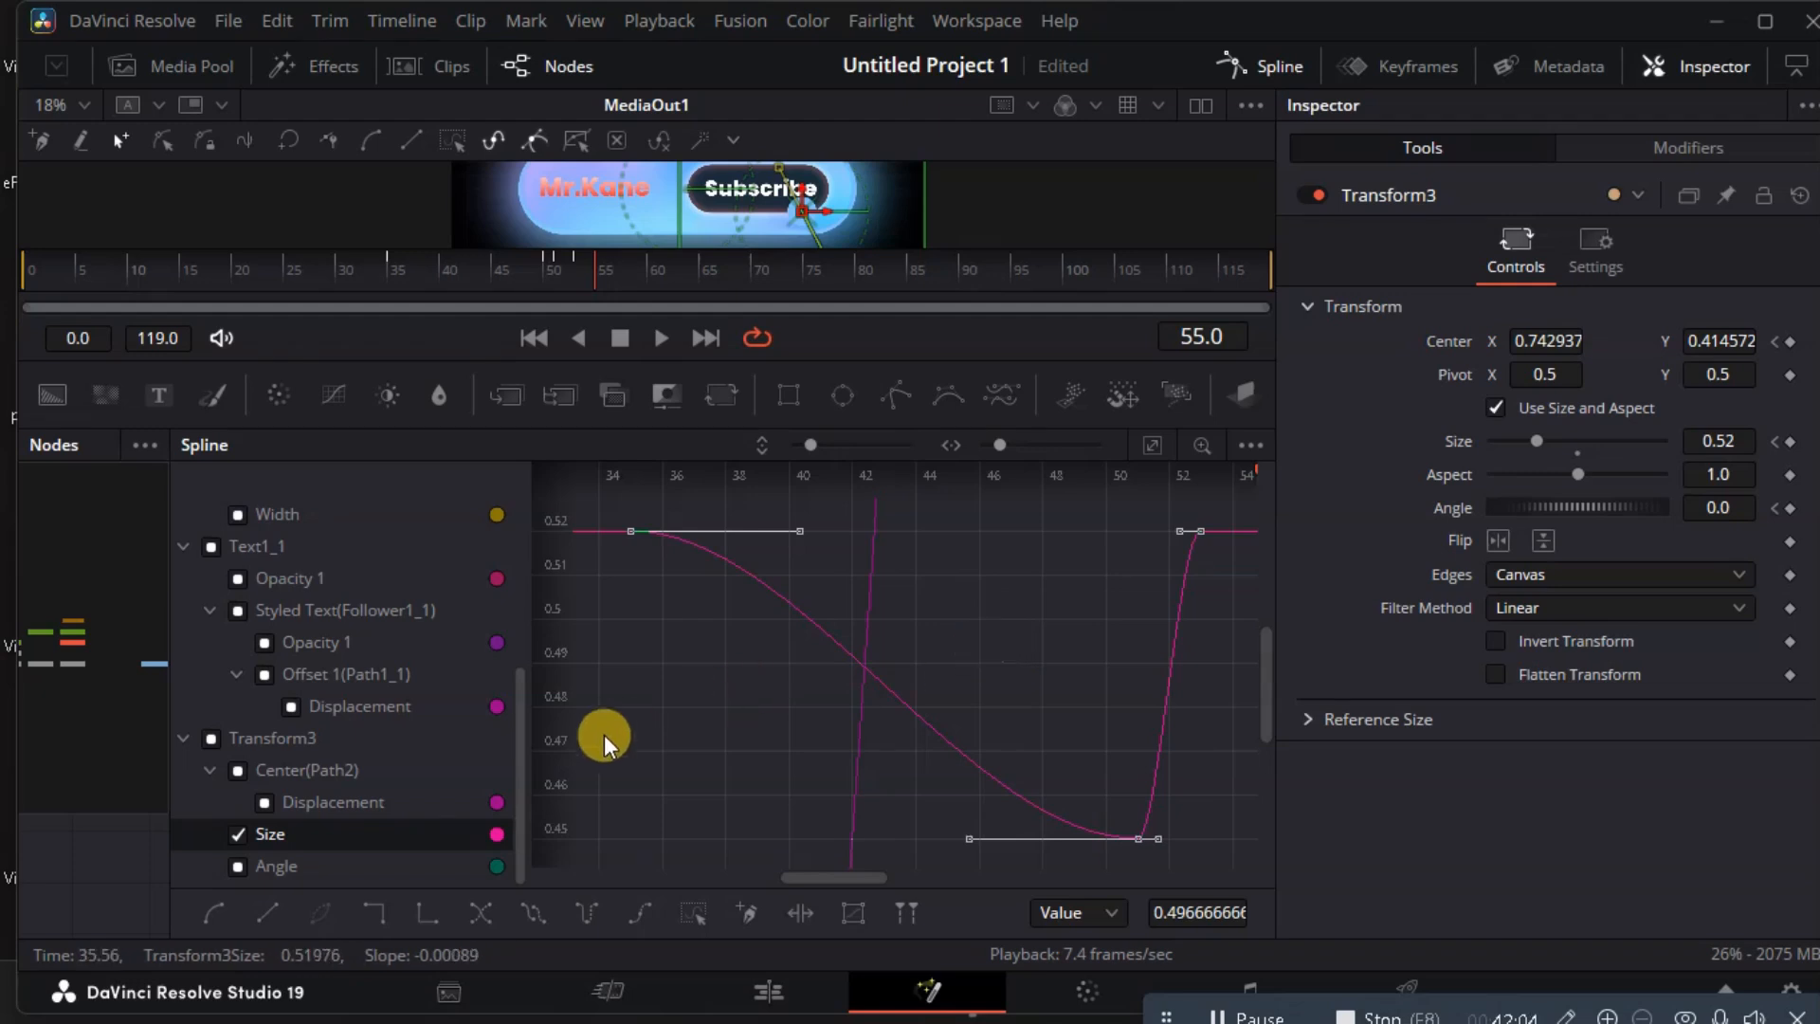
Examine Transform3's Angle curve on its own, fitted to the graph, and close the Spline editor.
{"action": "left_click", "coordinate": [239, 867]}
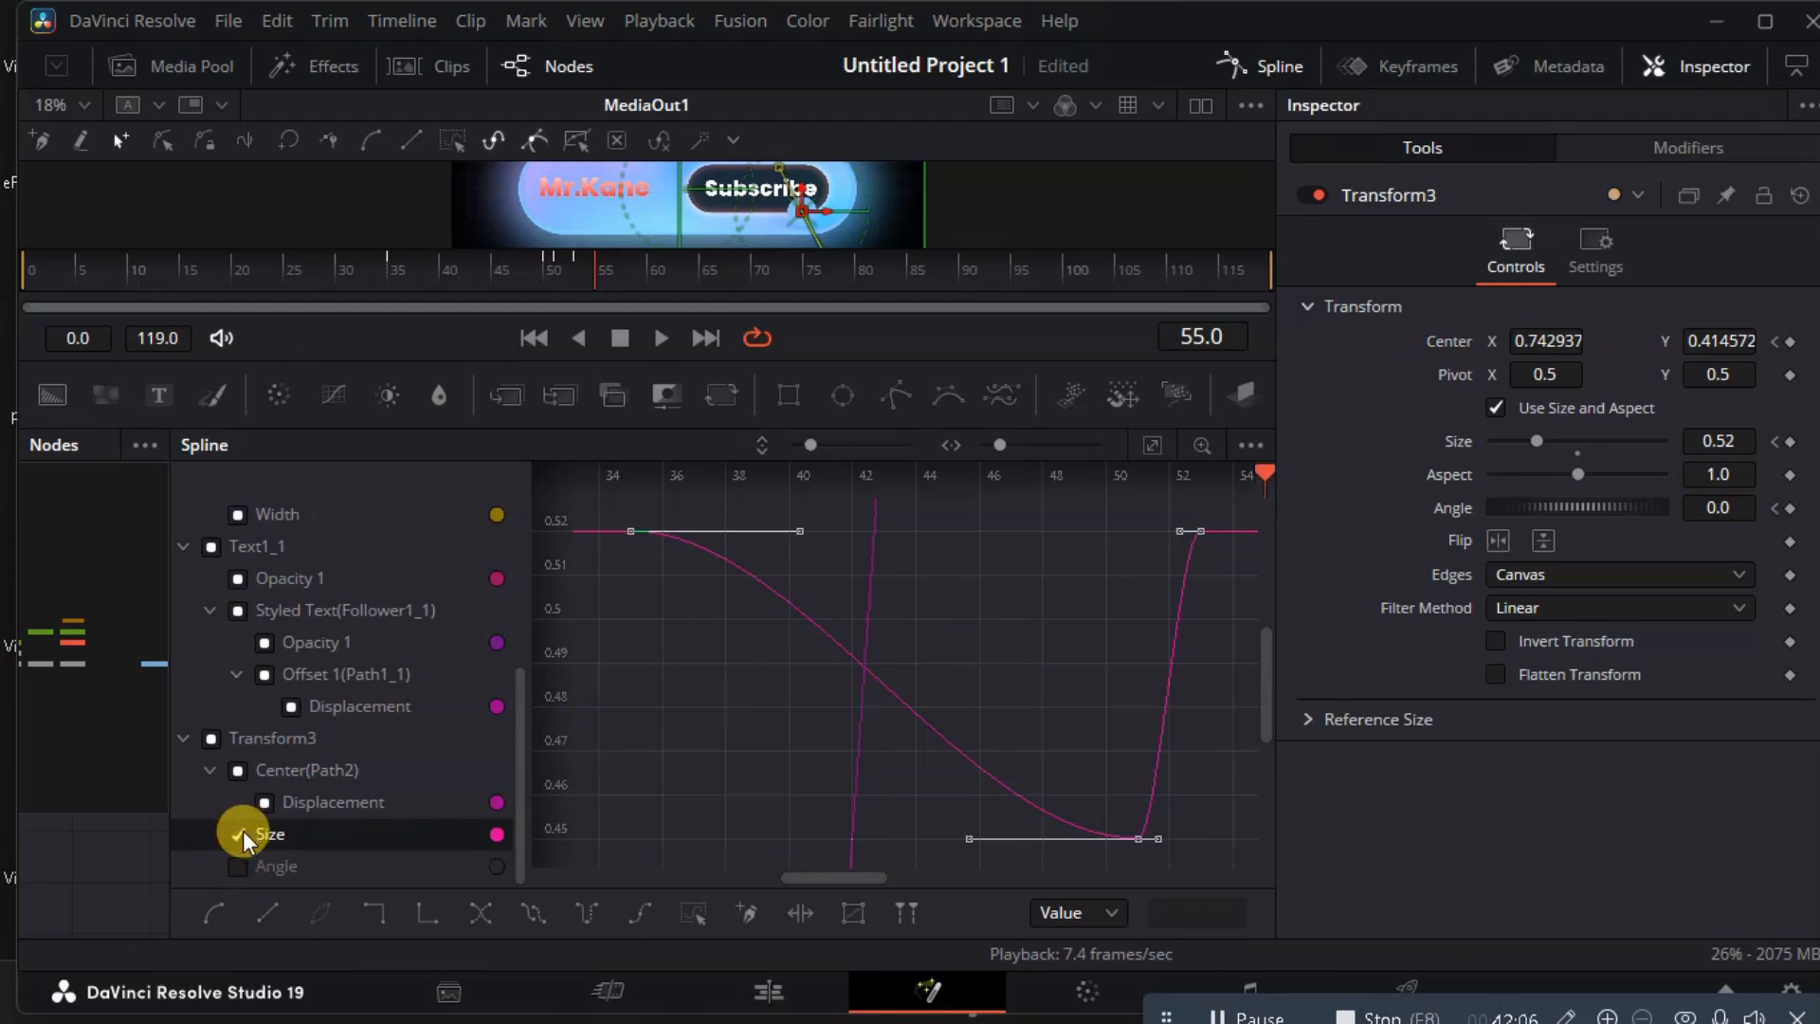
{"action": "left_click", "coordinate": [240, 835]}
{"action": "left_click", "coordinate": [241, 865]}
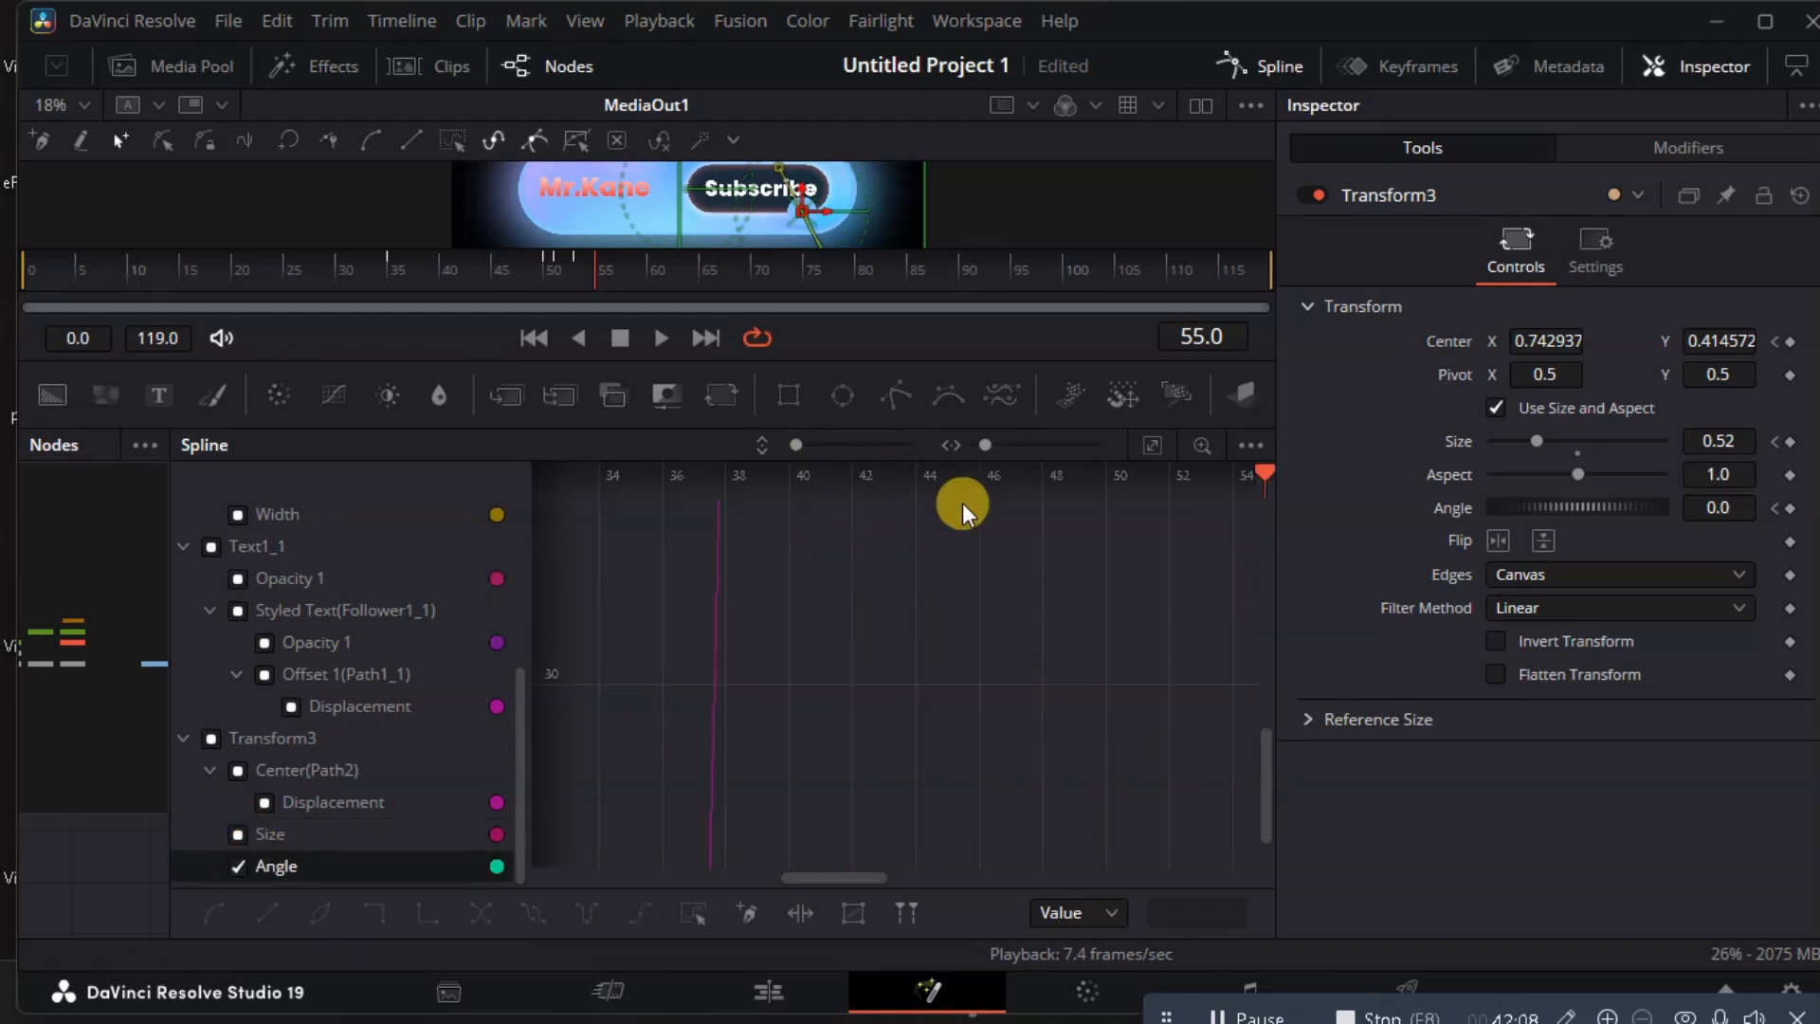
{"action": "left_click", "coordinate": [1152, 445]}
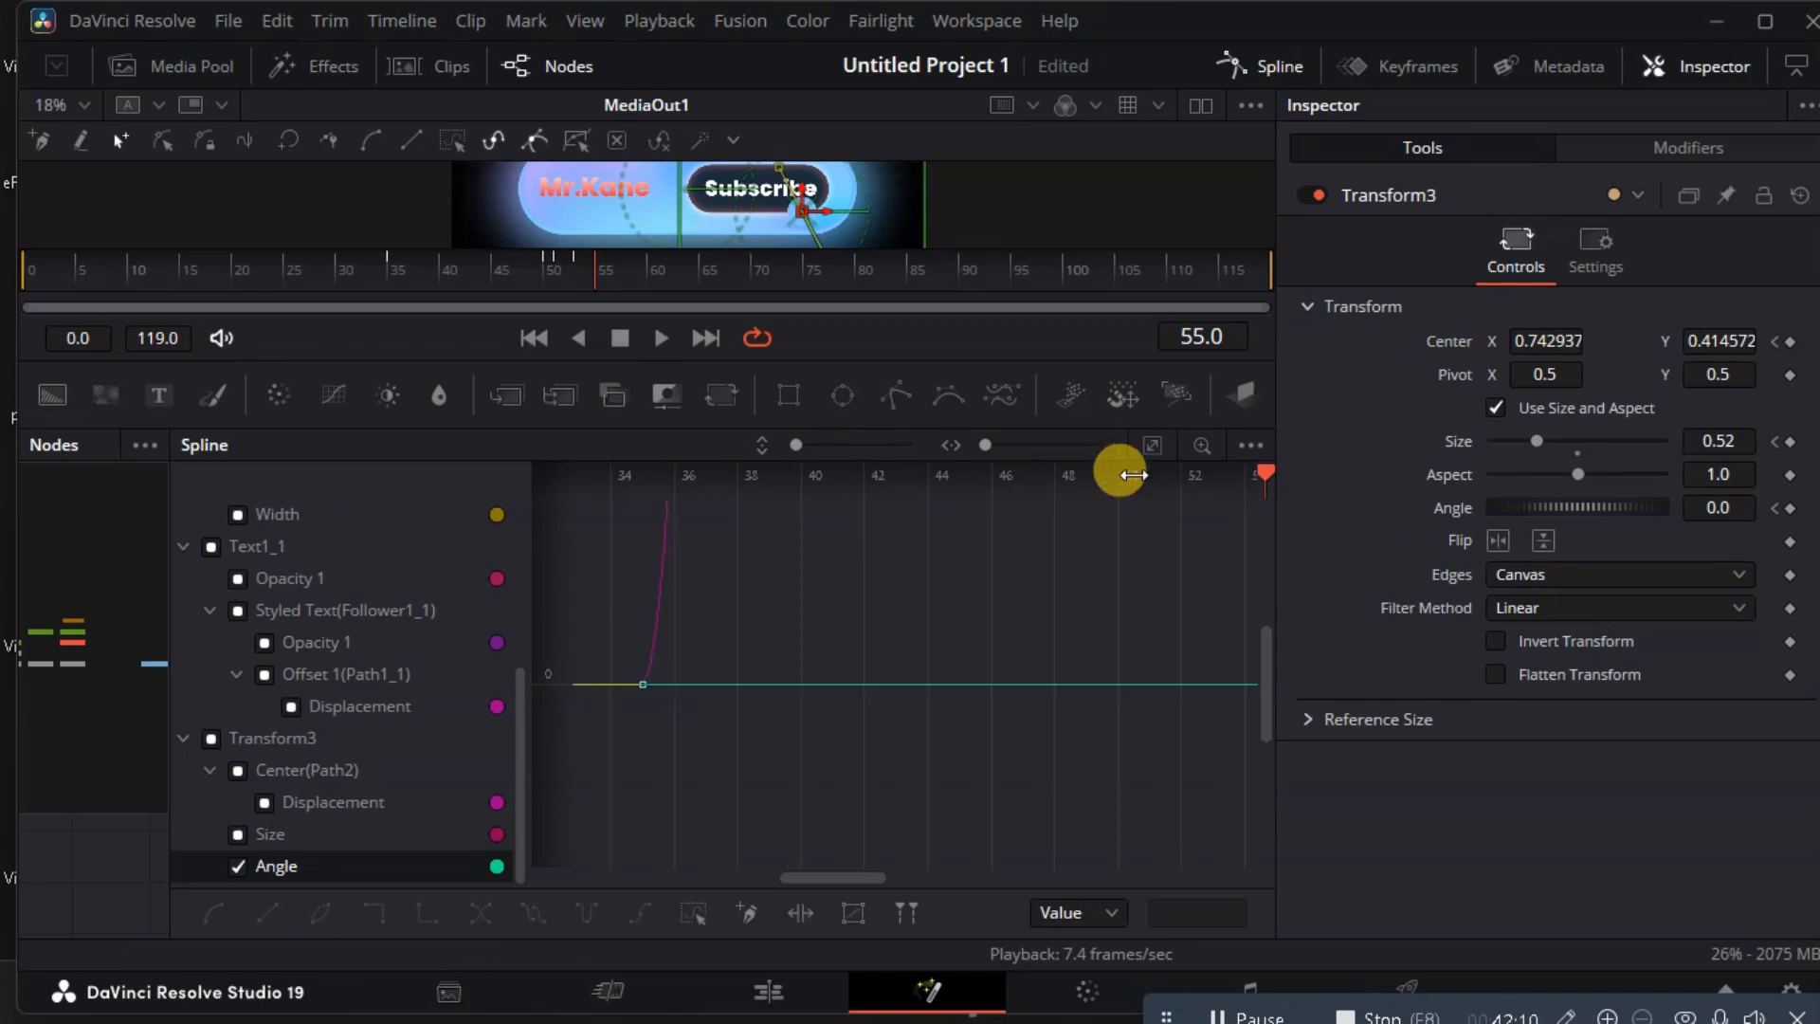
{"action": "scroll", "coordinate": [864, 680], "scroll_direction": "up", "scroll_amount": 3}
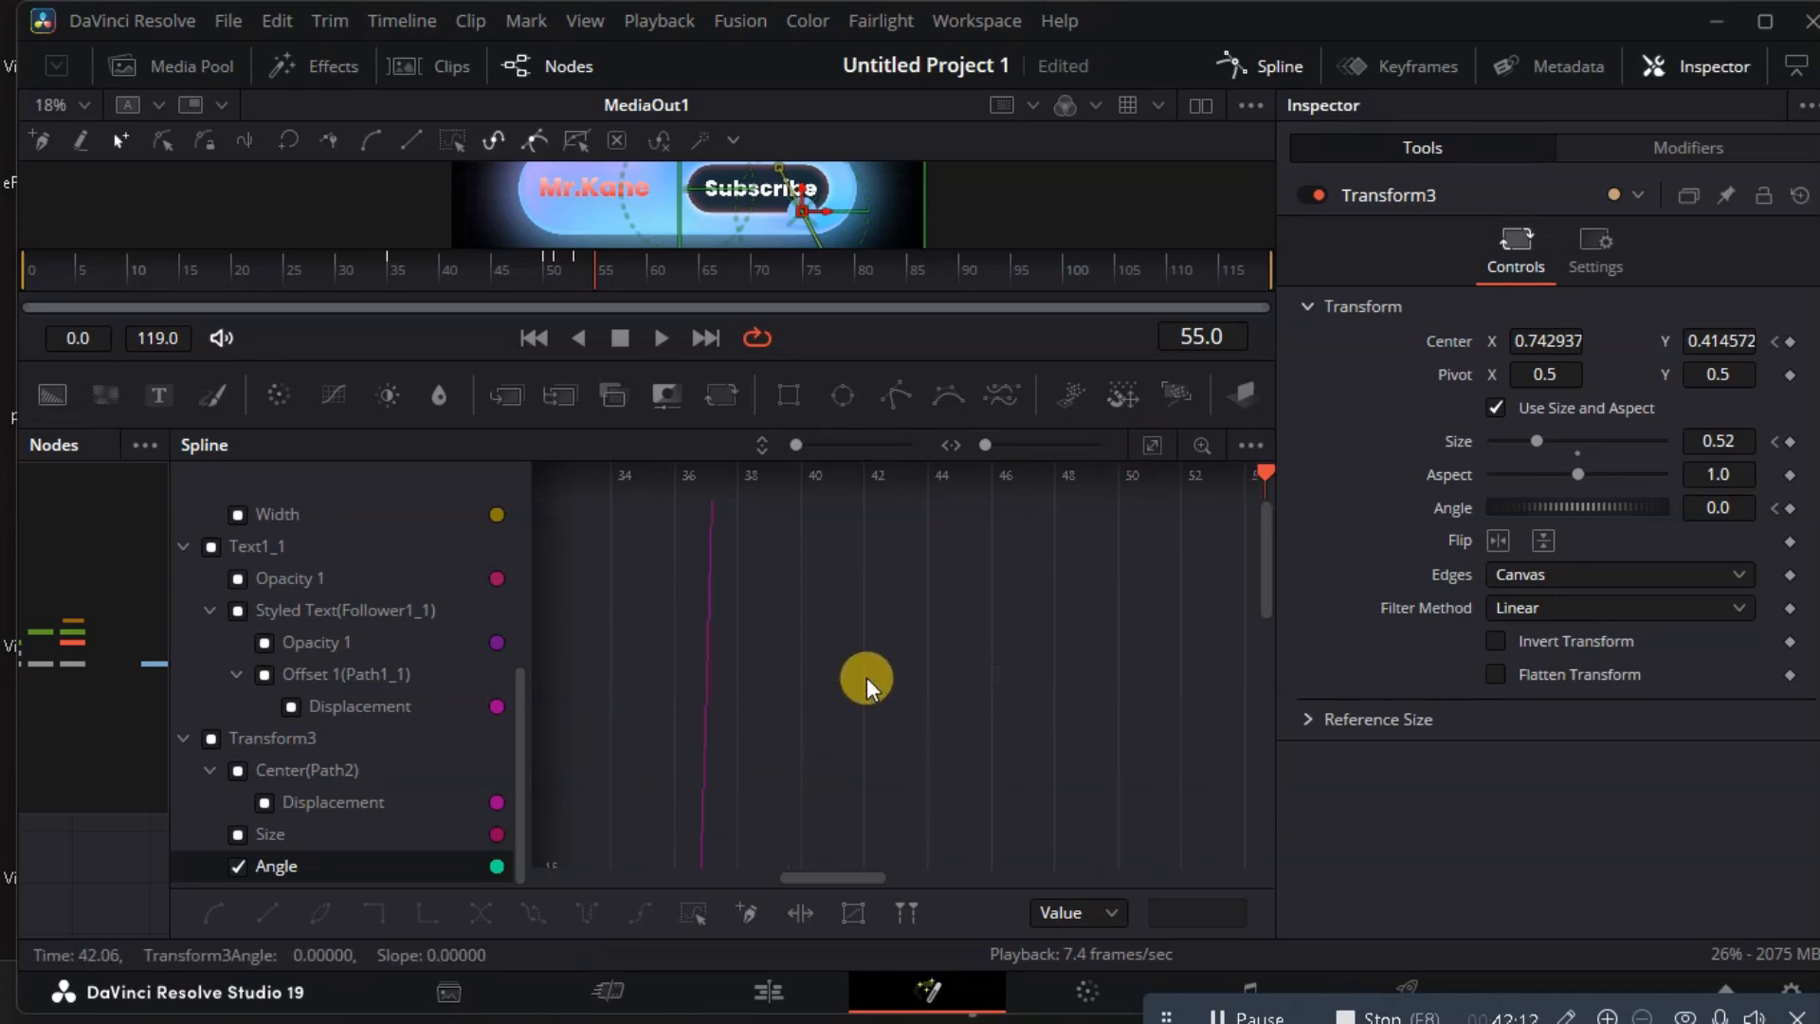
{"action": "scroll", "coordinate": [853, 673], "scroll_direction": "down", "scroll_amount": 5}
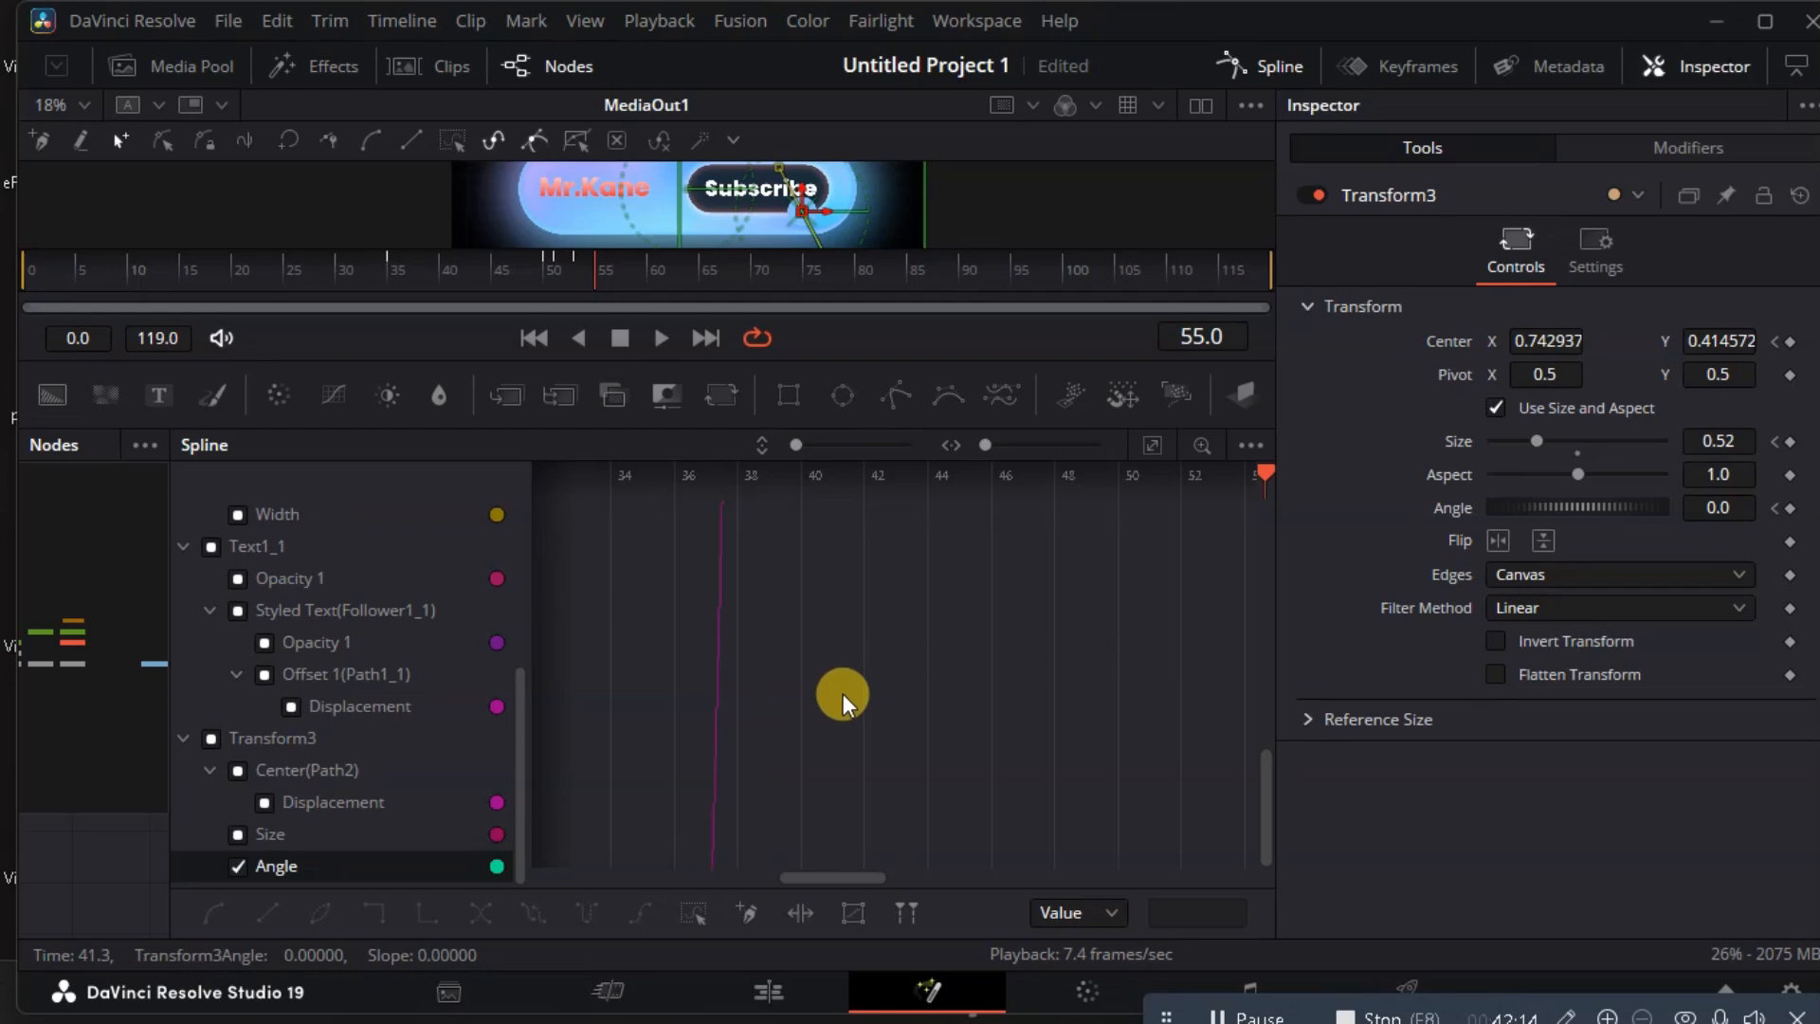
{"action": "scroll", "coordinate": [828, 736], "scroll_direction": "up", "scroll_amount": 5}
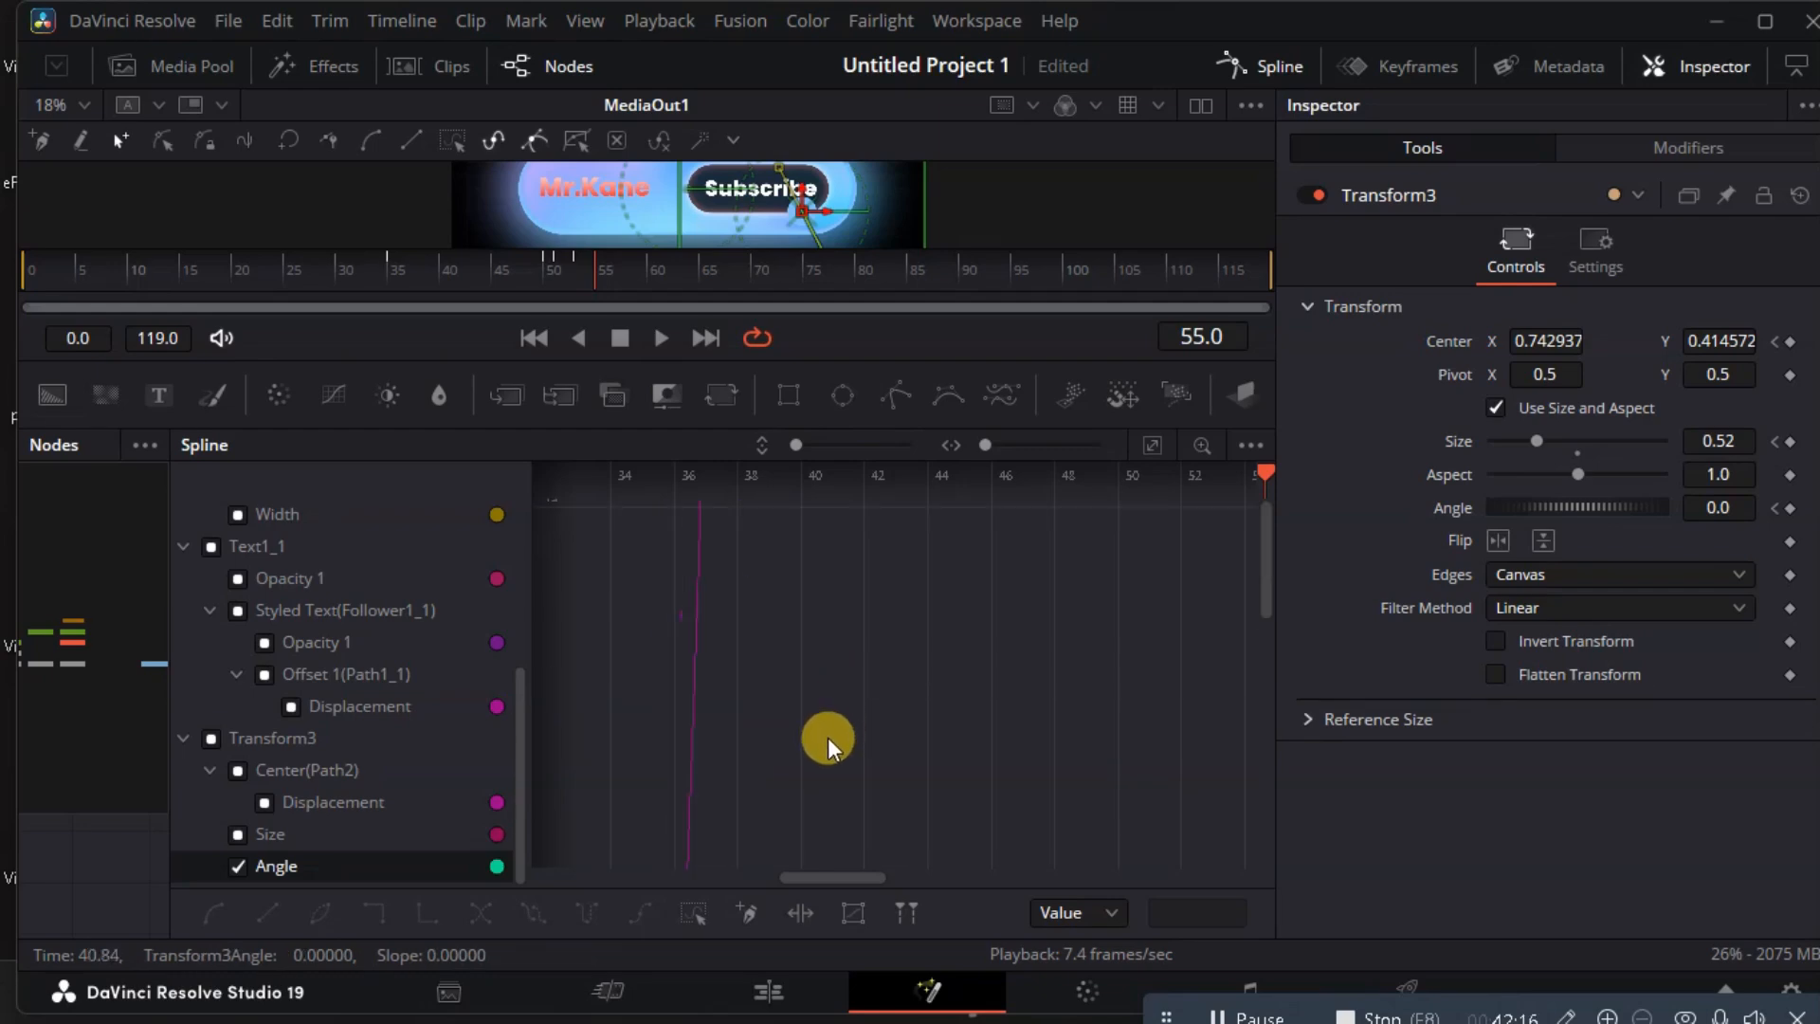
{"action": "left_click", "coordinate": [1154, 442]}
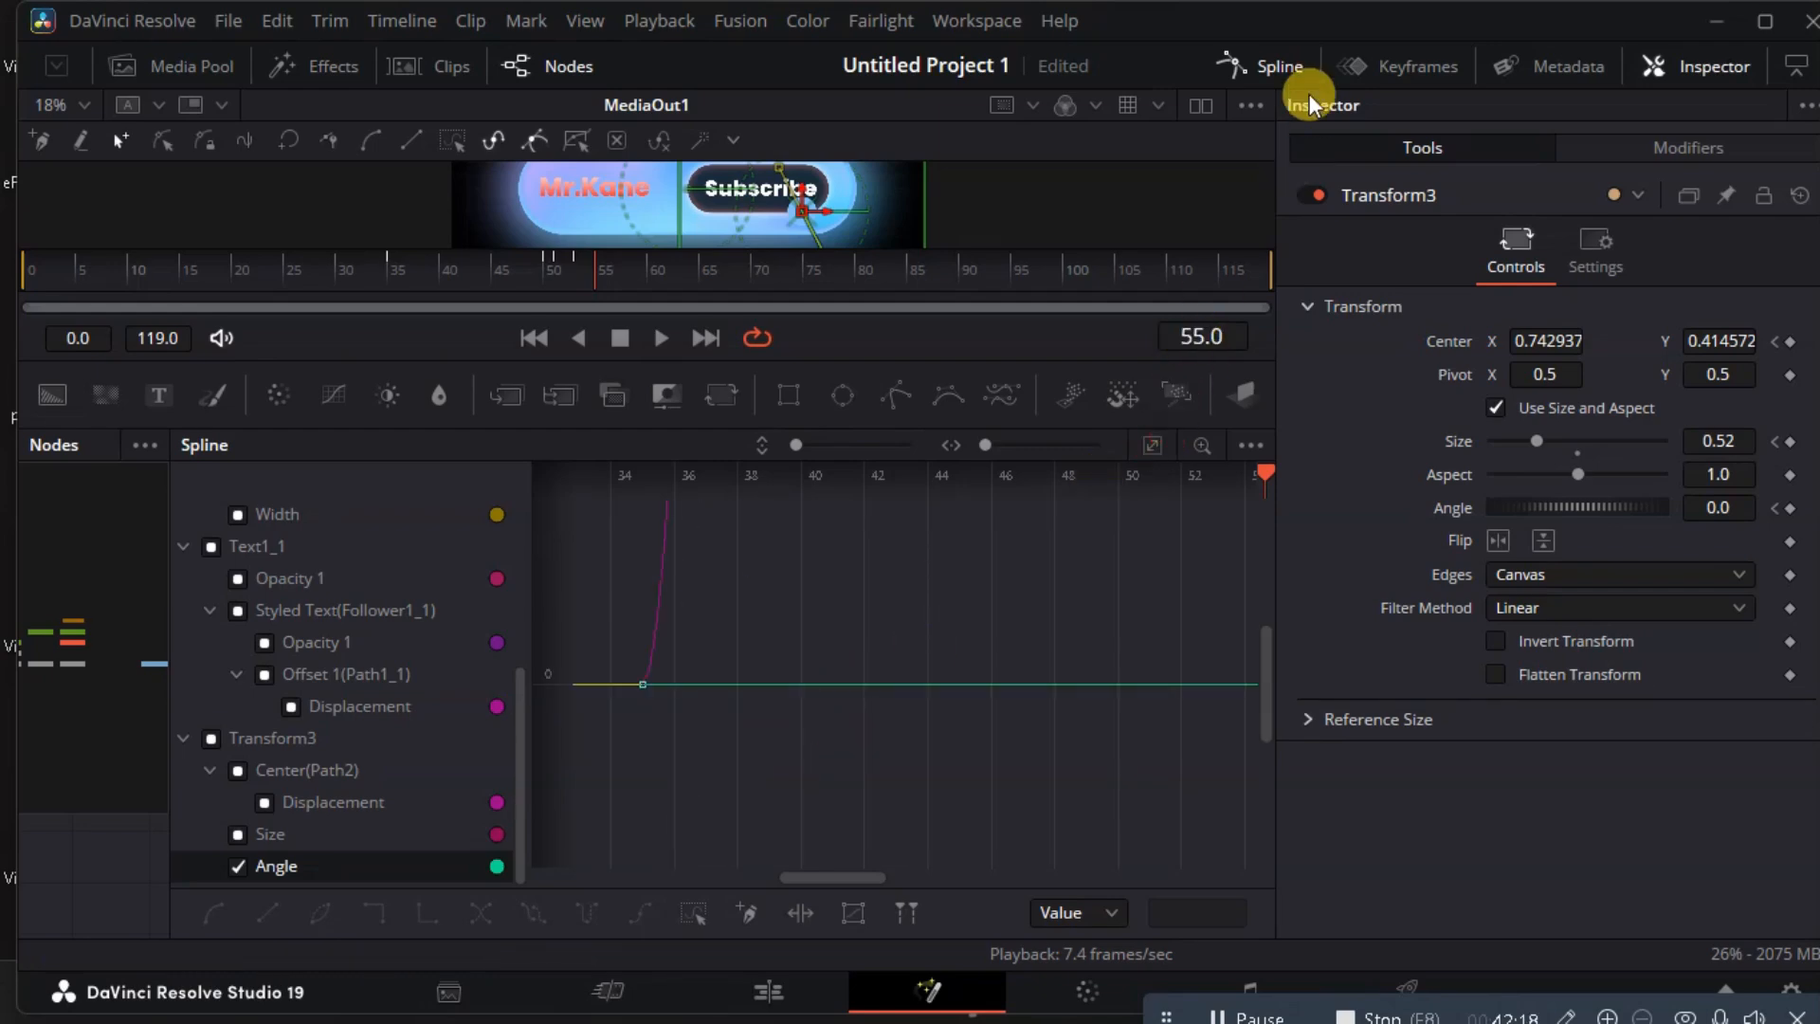
{"action": "left_click", "coordinate": [1285, 68]}
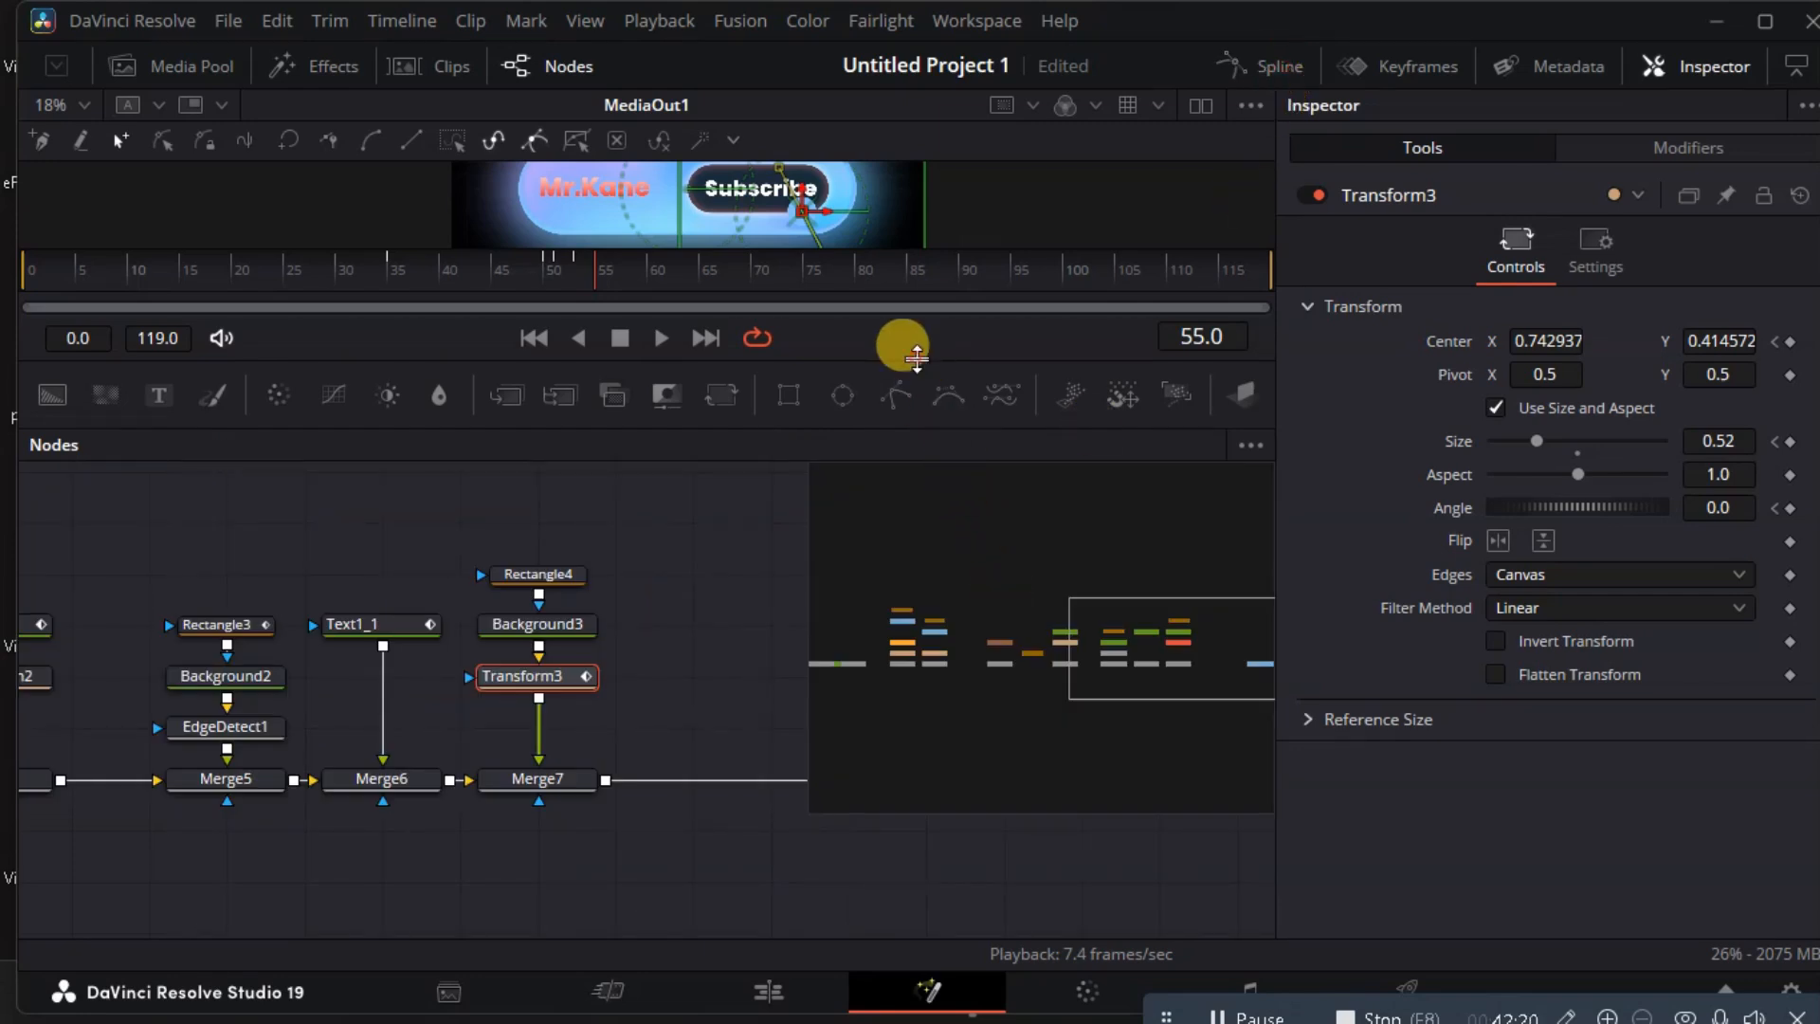
Enlarge the viewer, play the eased circle movement from about frame 34 and scrub back to frame 50.
{"action": "left_click_drag", "start_coordinate": [906, 425], "coordinate": [866, 800]}
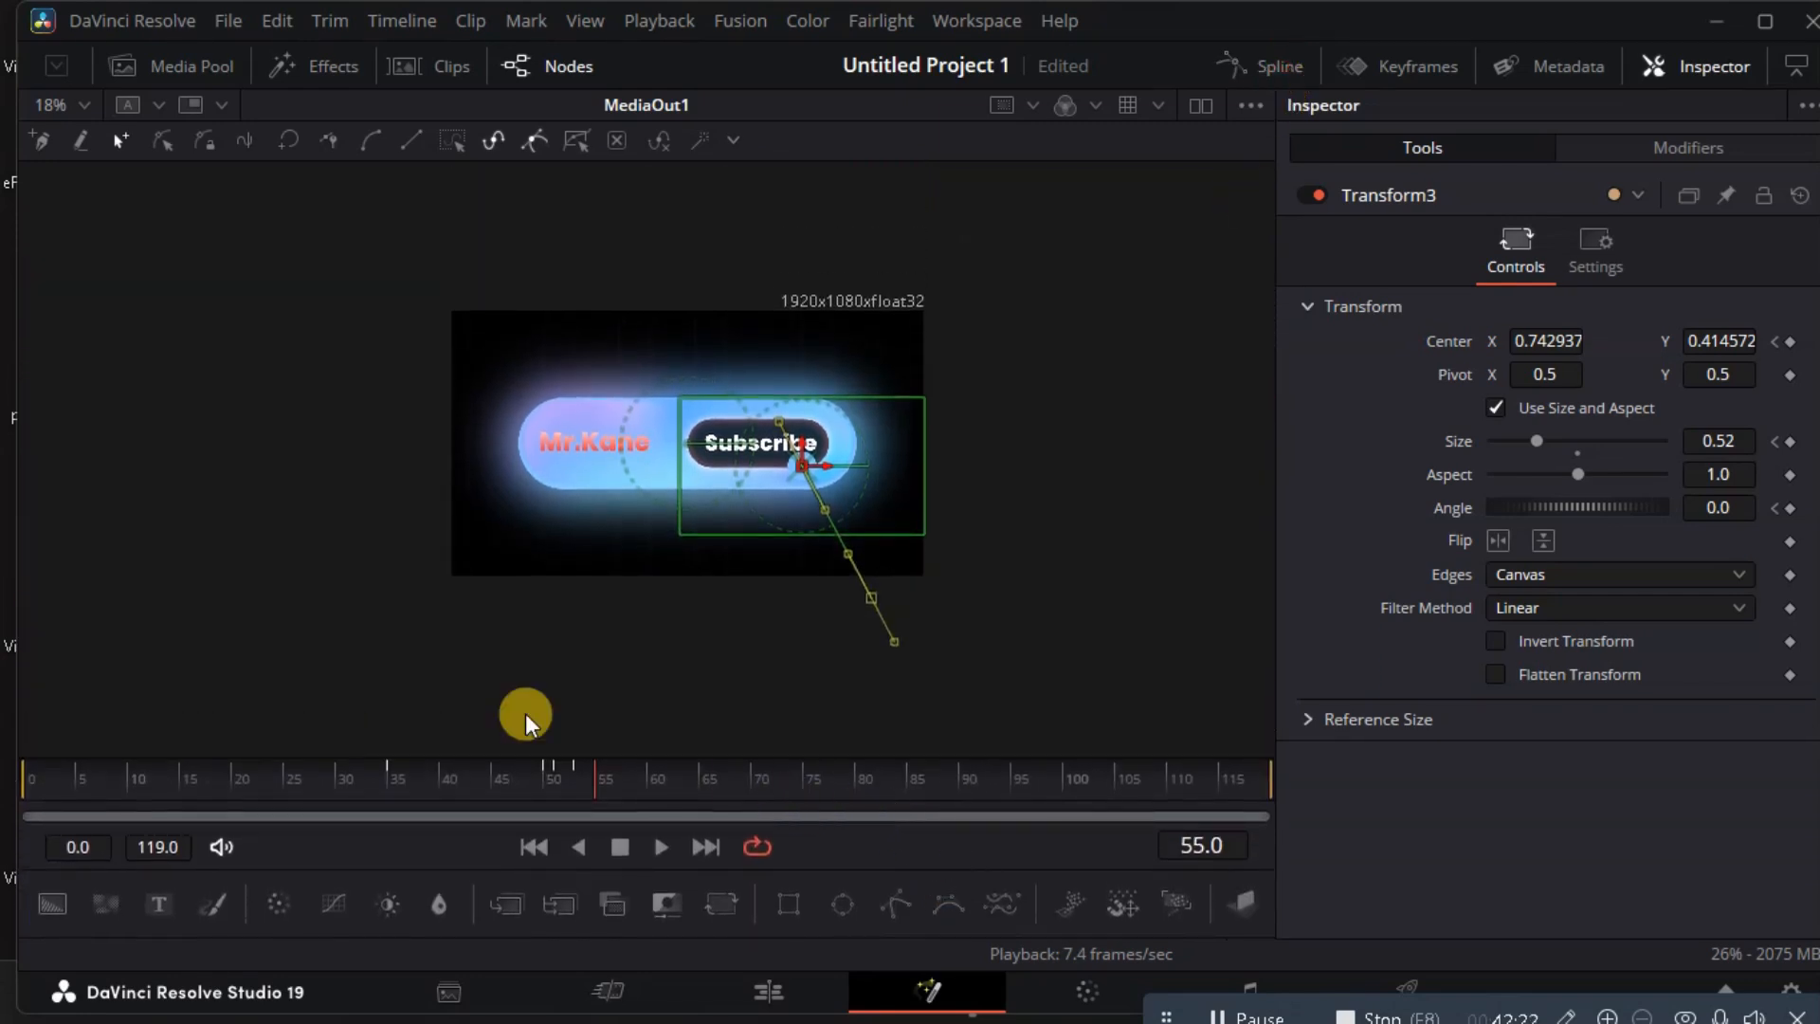
{"action": "left_click_drag", "start_coordinate": [458, 775], "coordinate": [468, 783]}
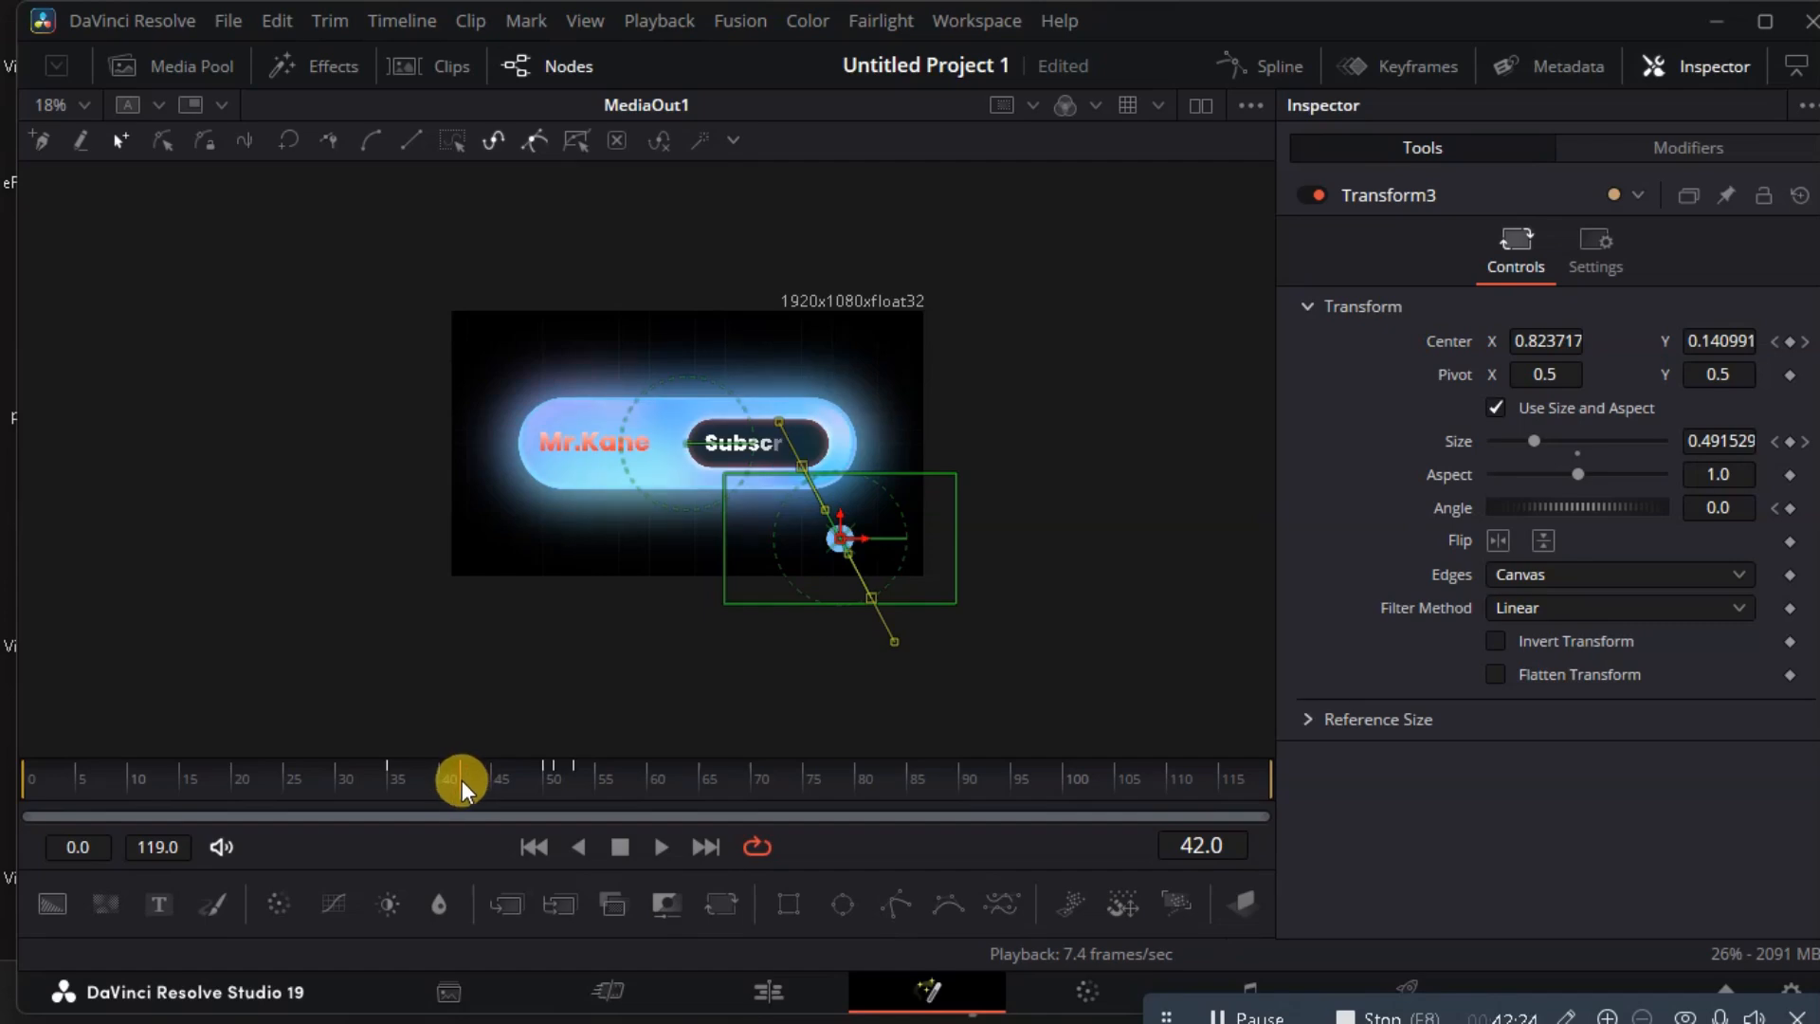
{"action": "left_click_drag", "start_coordinate": [459, 780], "coordinate": [379, 777]}
{"action": "key", "text": "space"}
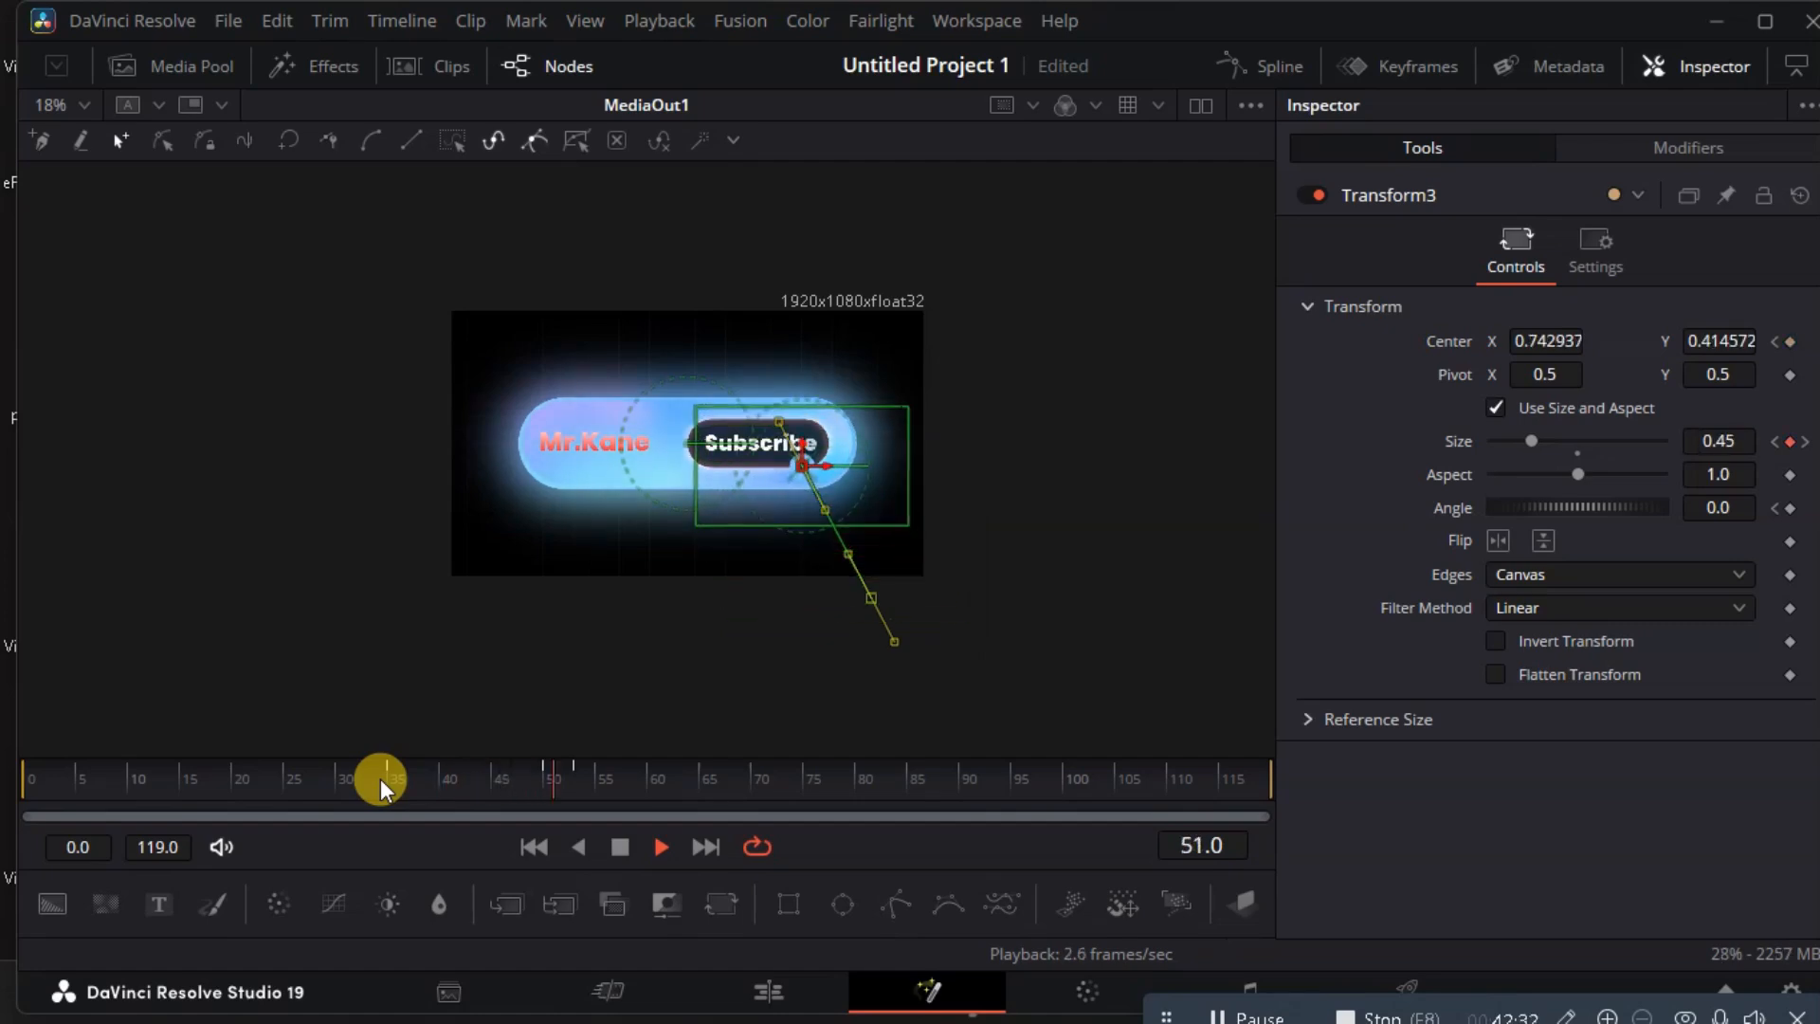
{"action": "key", "text": "space"}
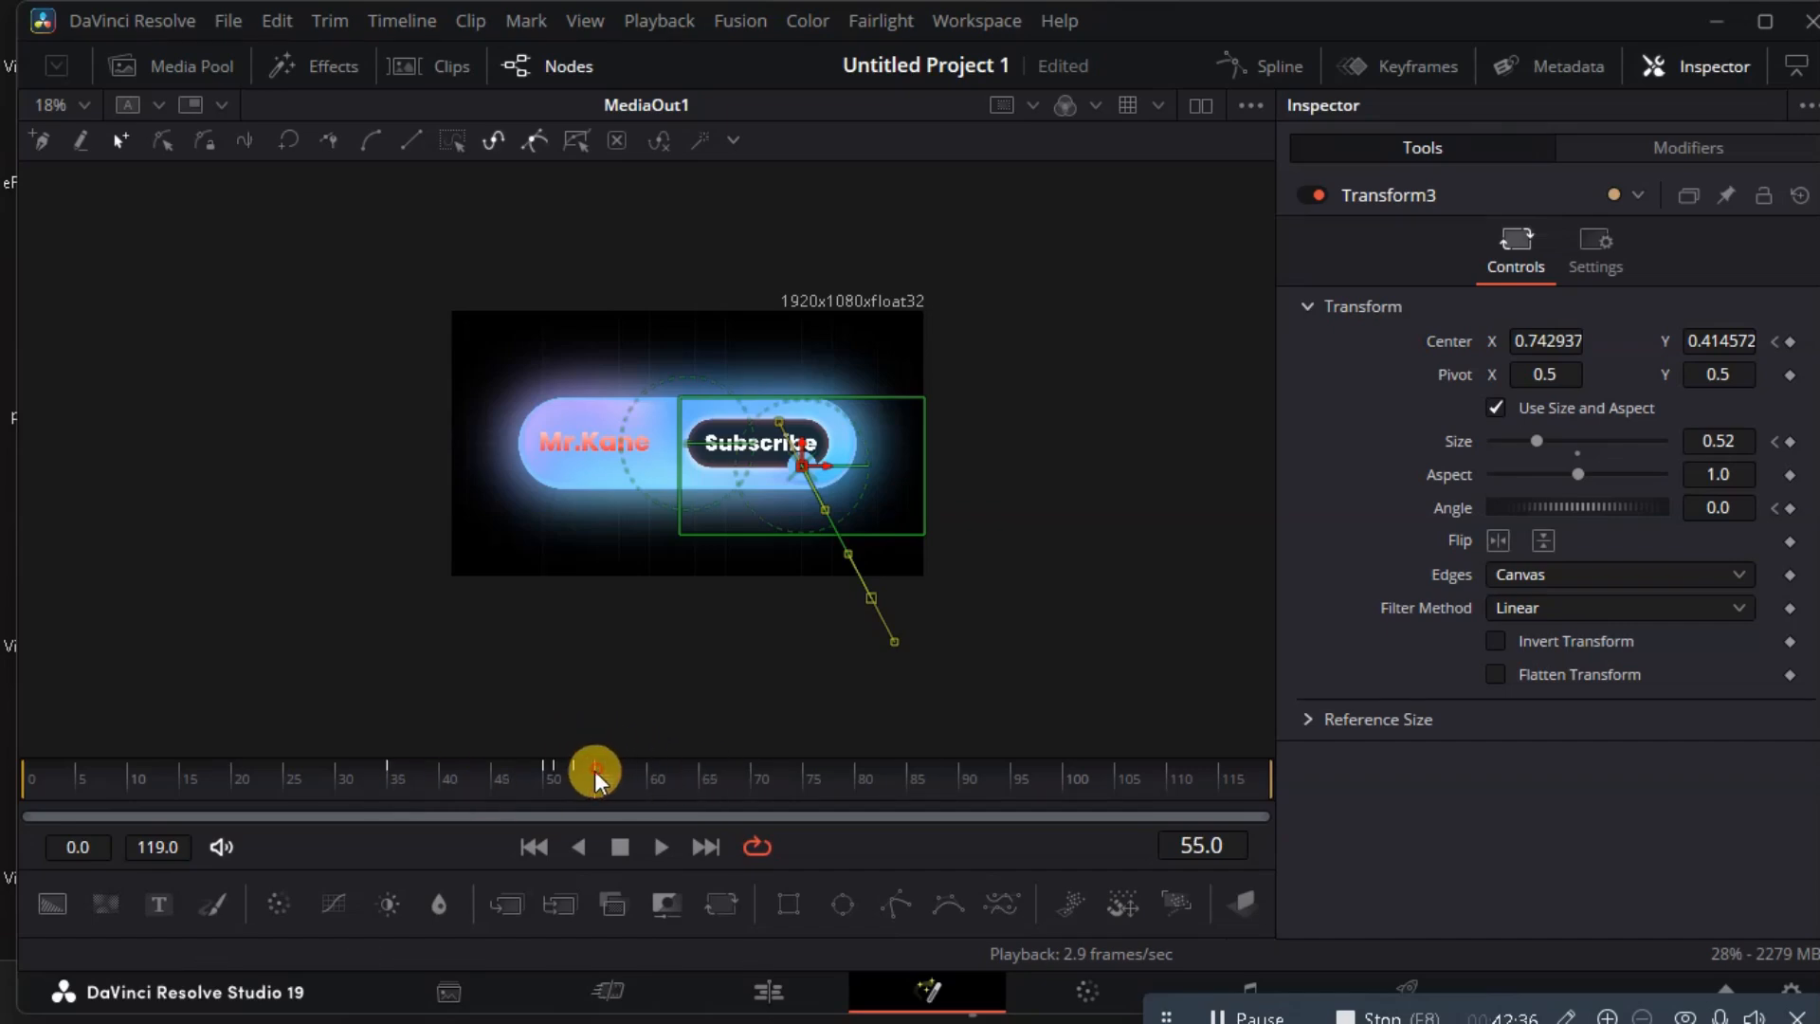
{"action": "left_click_drag", "start_coordinate": [594, 771], "coordinate": [552, 771]}
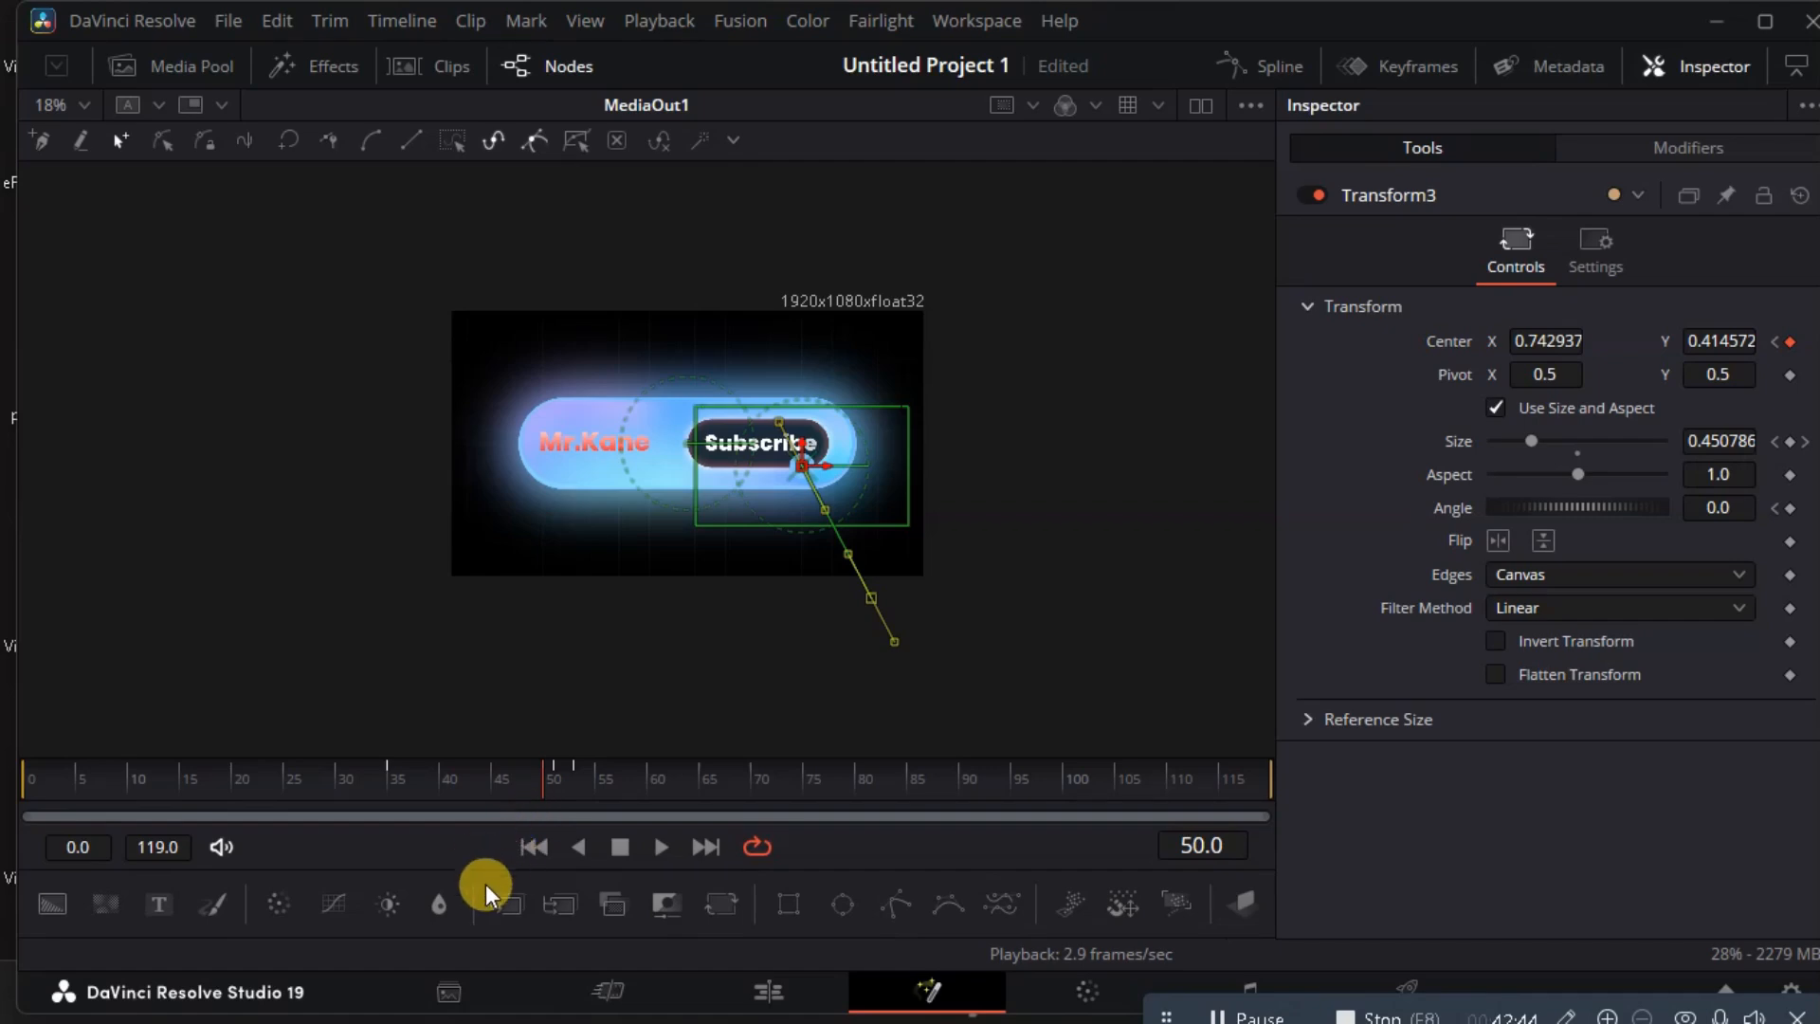
Restore the node area, save the project and enable motion blur on Transform3 with quality 6.
{"action": "left_click_drag", "start_coordinate": [484, 878], "coordinate": [450, 548]}
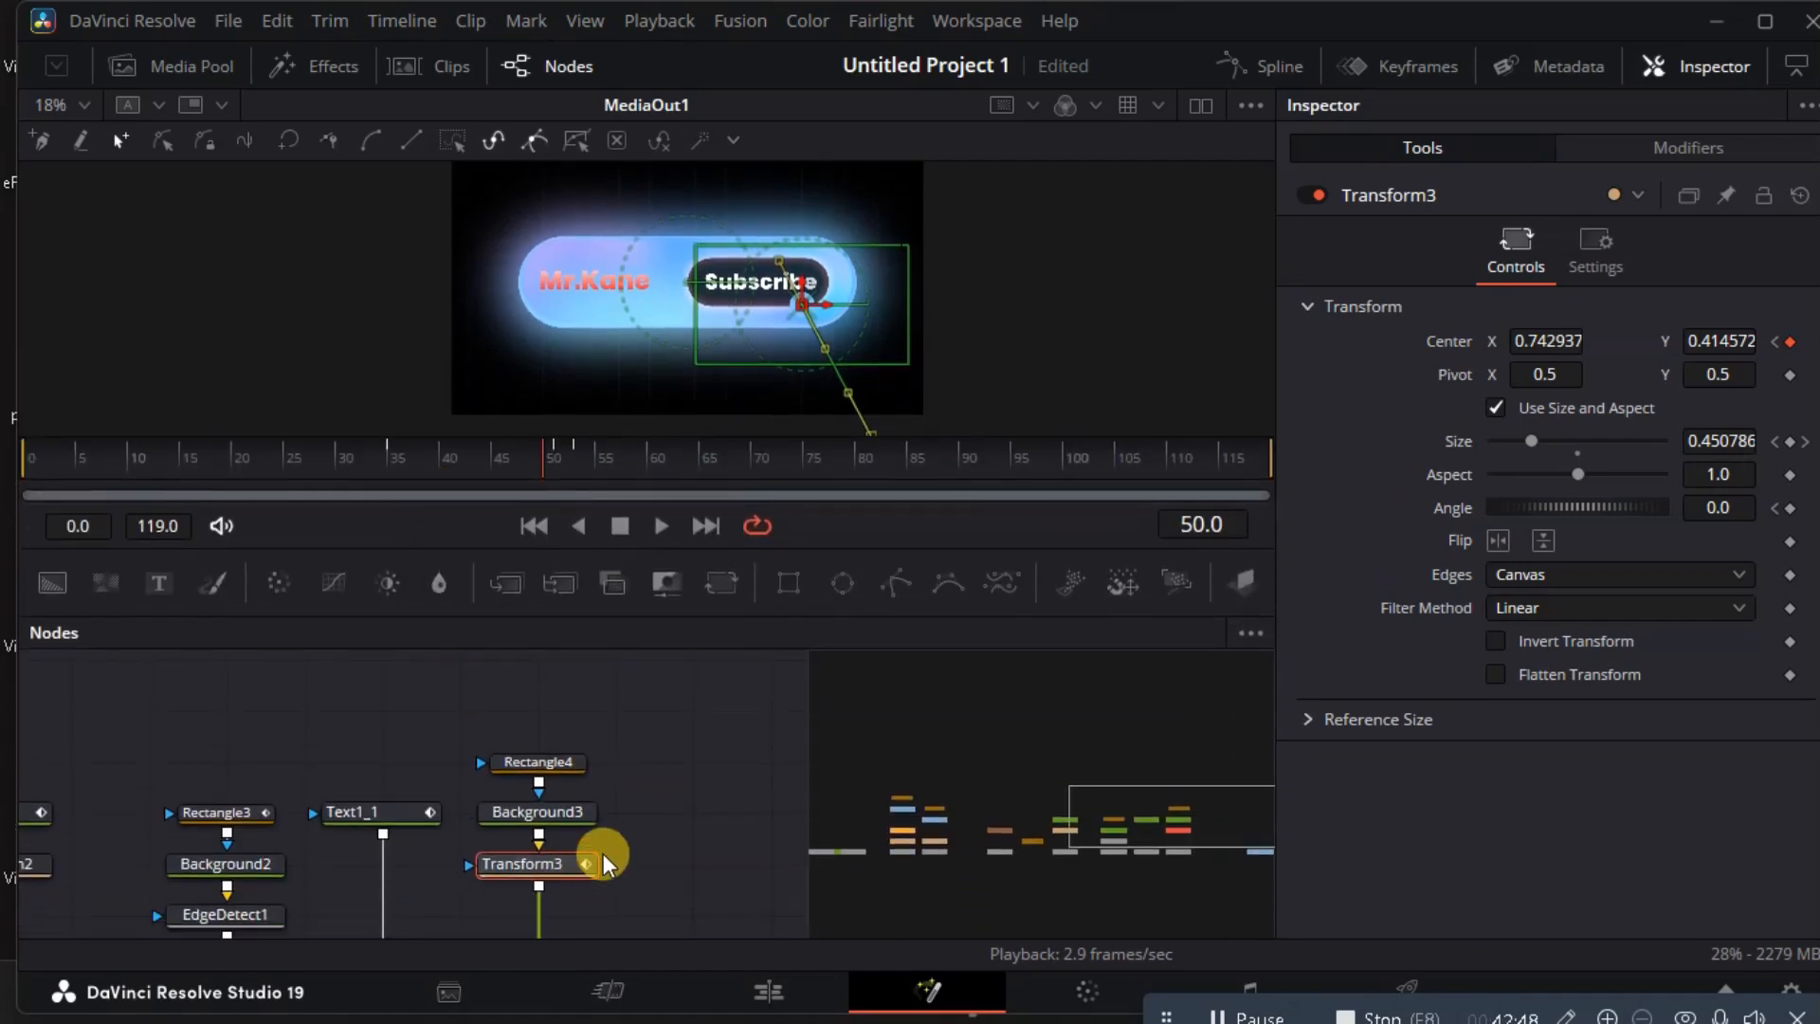
{"action": "key", "text": "ctrl+s"}
{"action": "left_click", "coordinate": [1585, 259]}
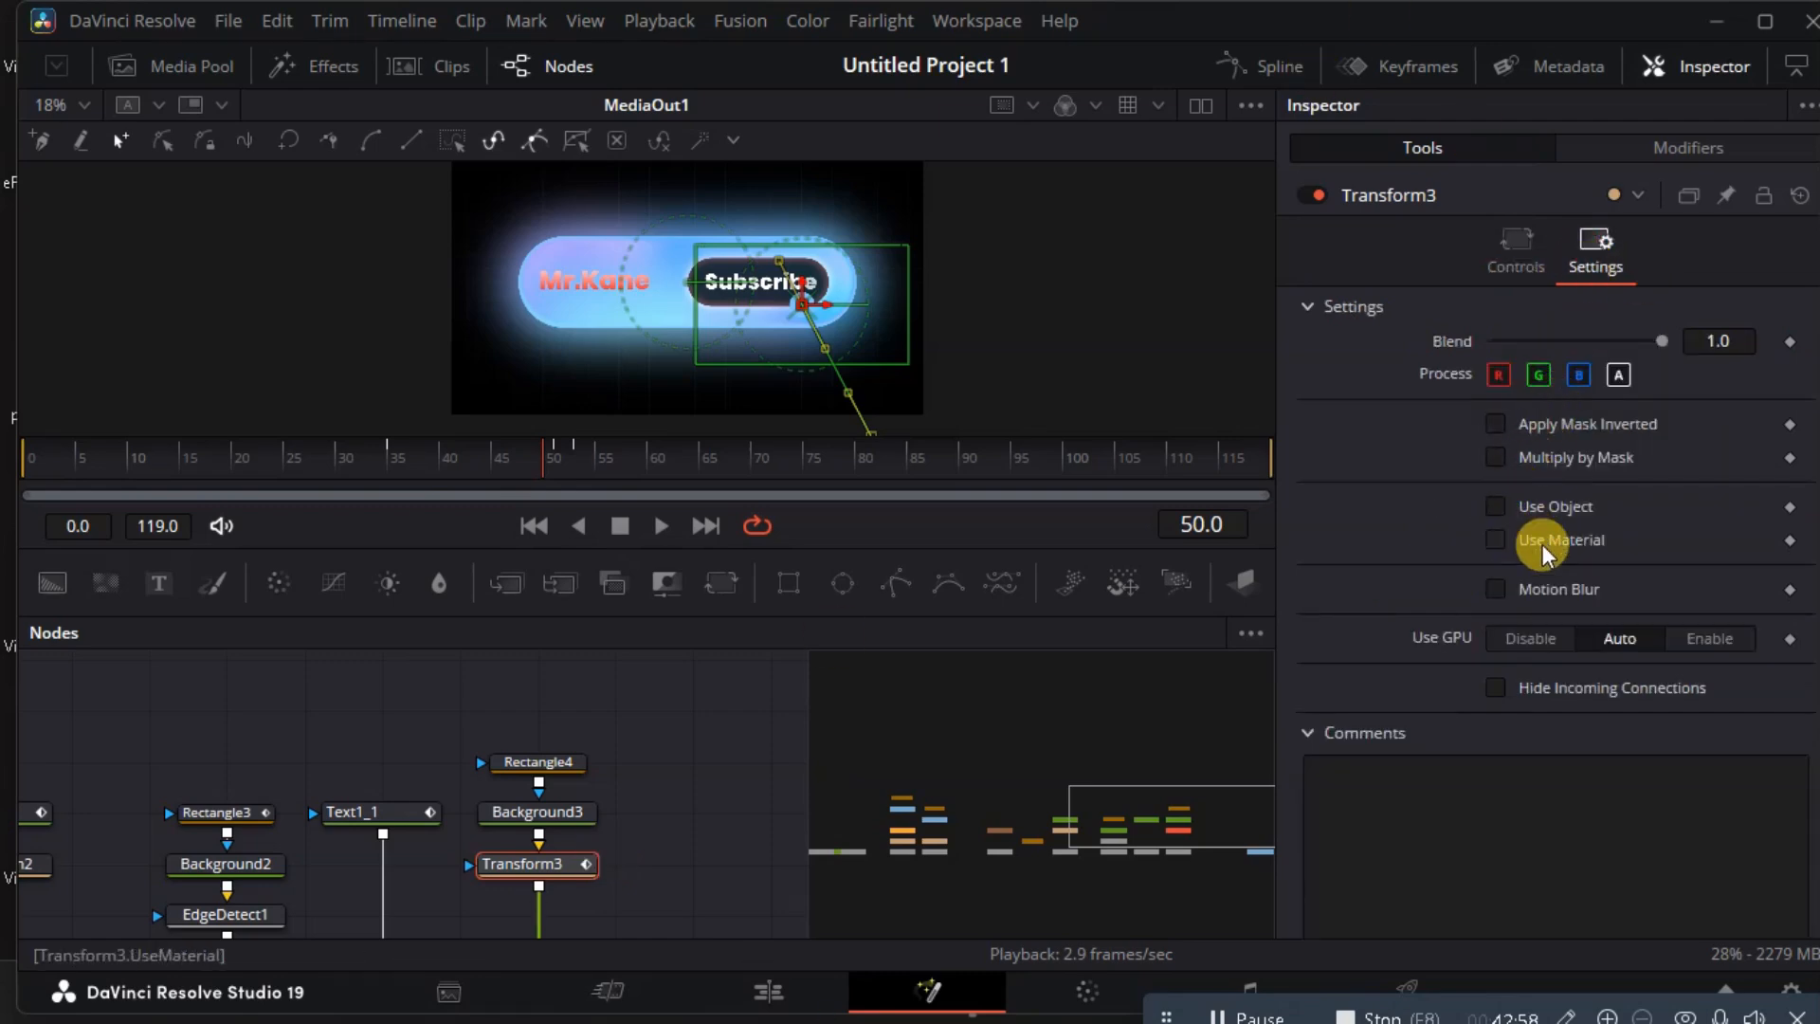
{"action": "left_click", "coordinate": [1536, 589]}
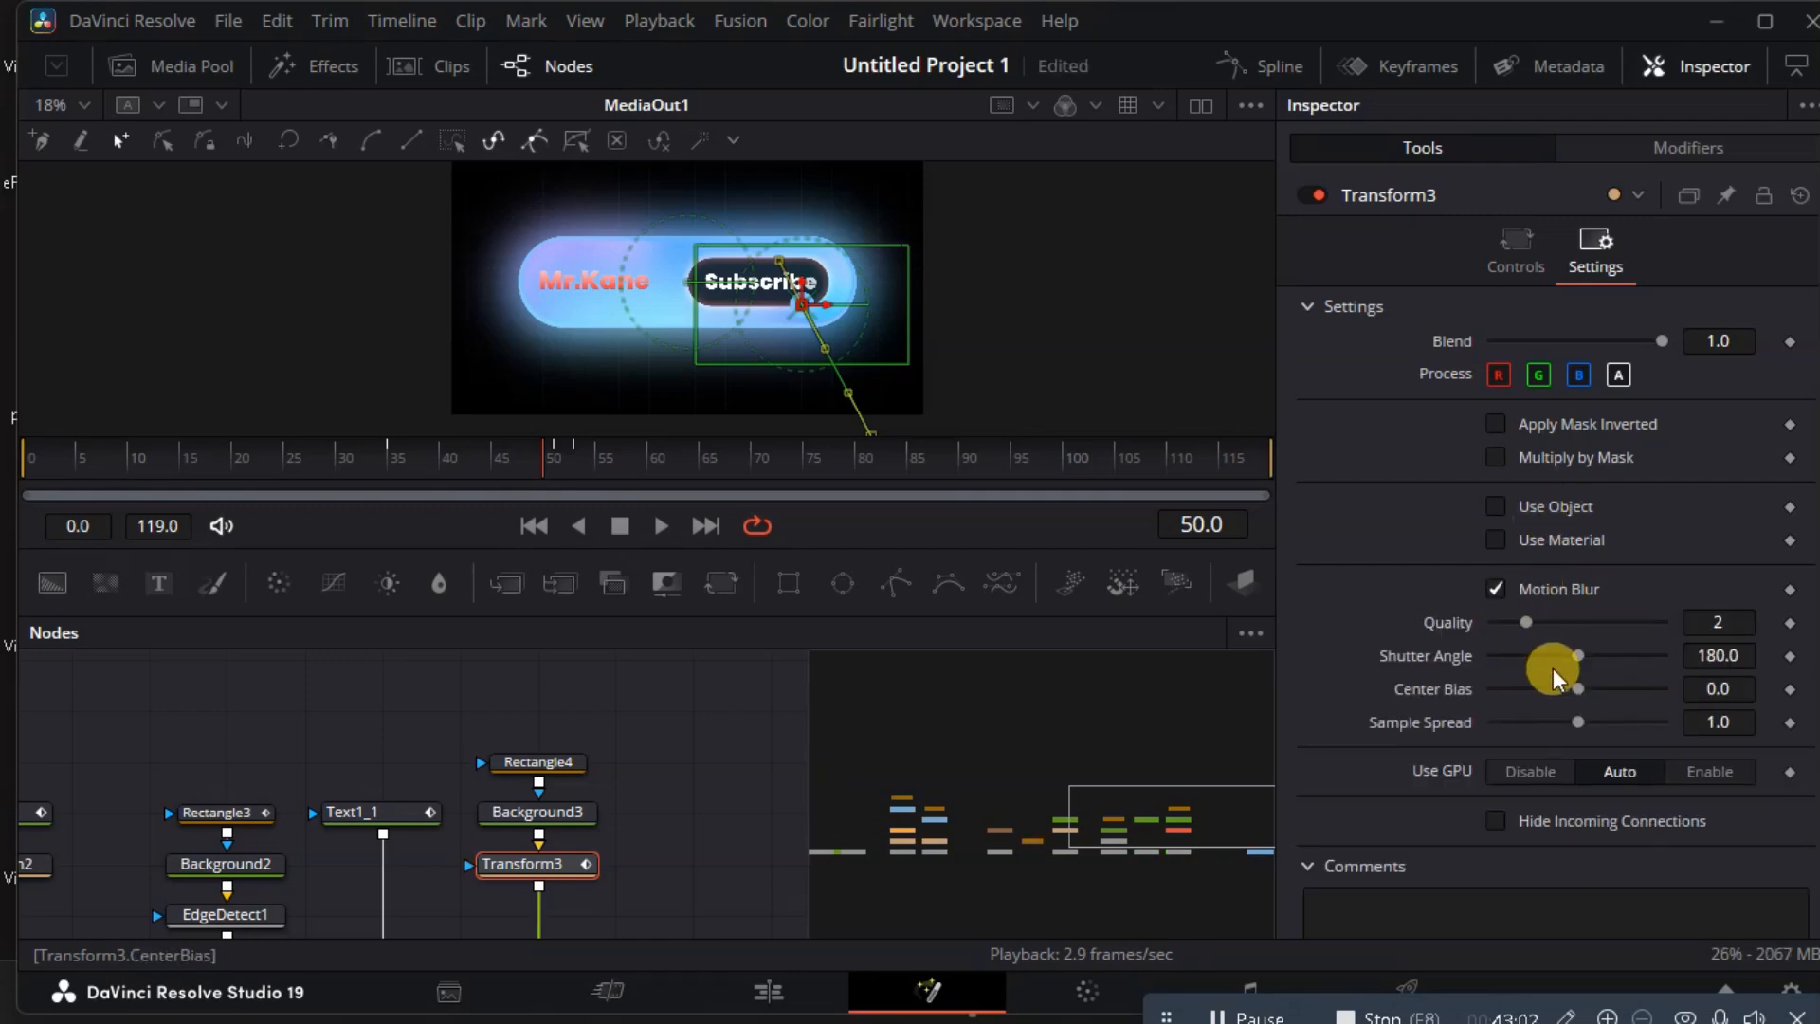
{"action": "left_click_drag", "start_coordinate": [1571, 618], "coordinate": [1579, 623]}
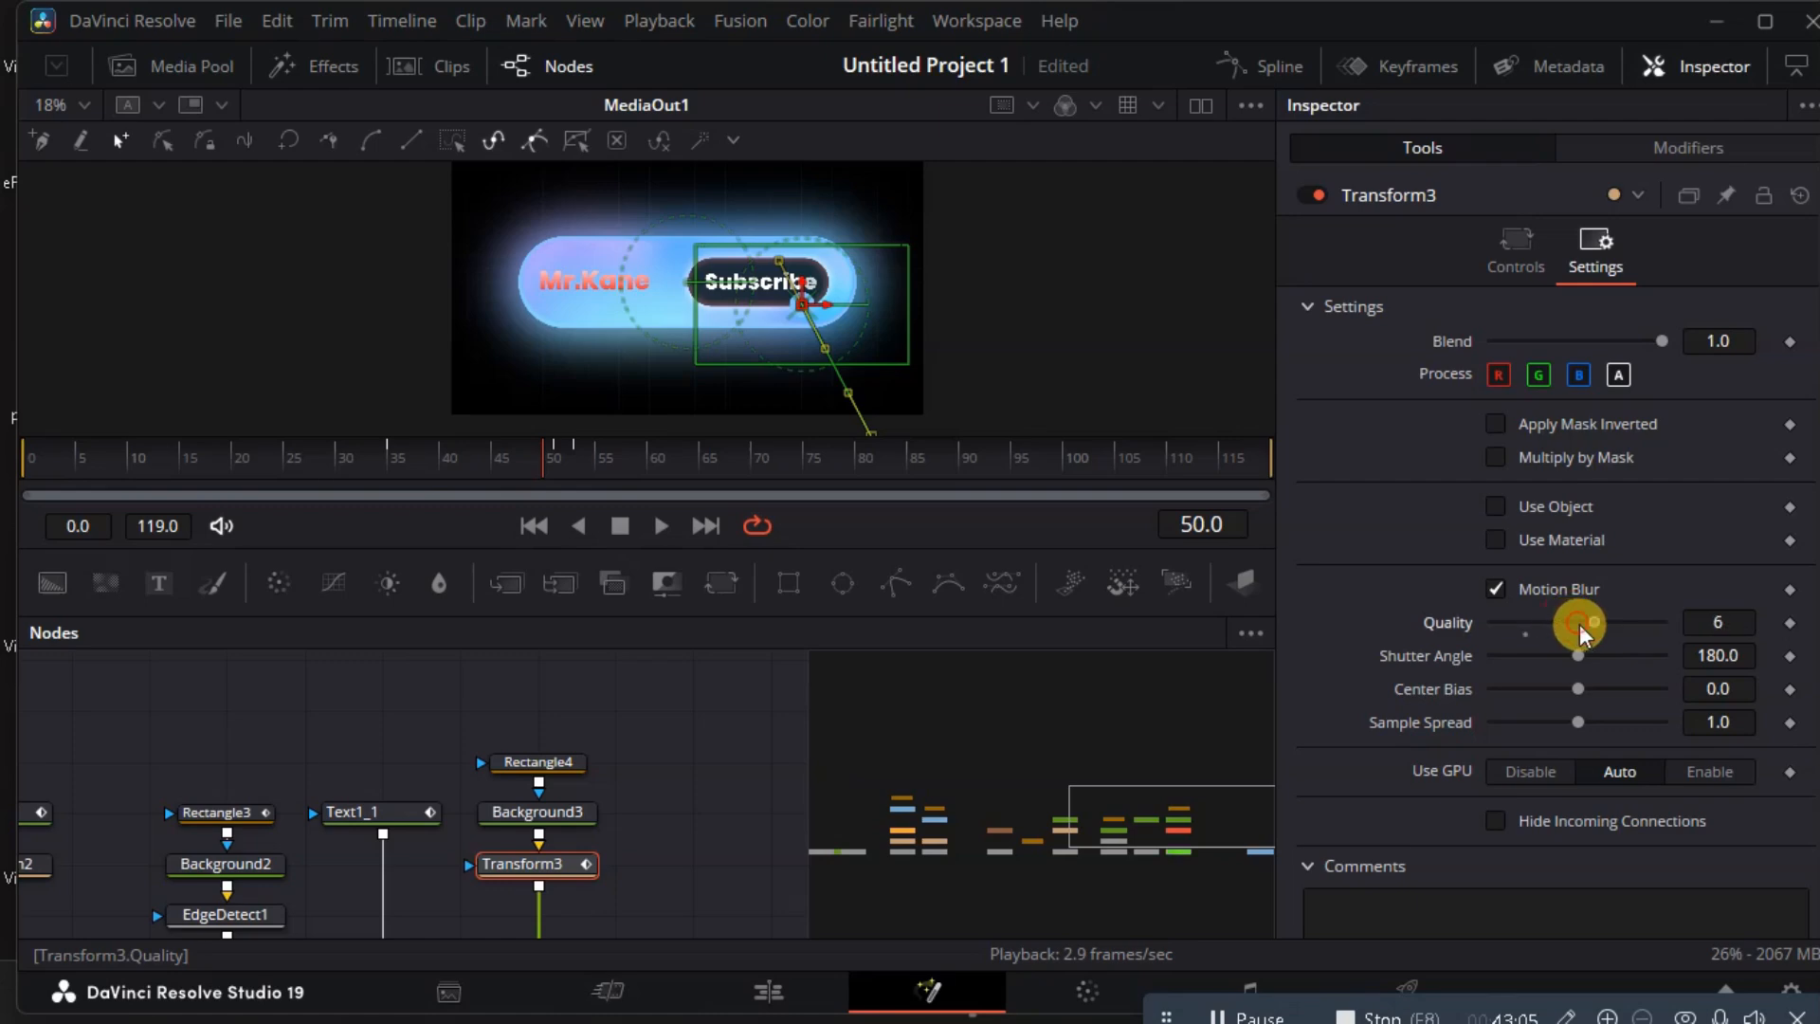
{"action": "left_click", "coordinate": [738, 807]}
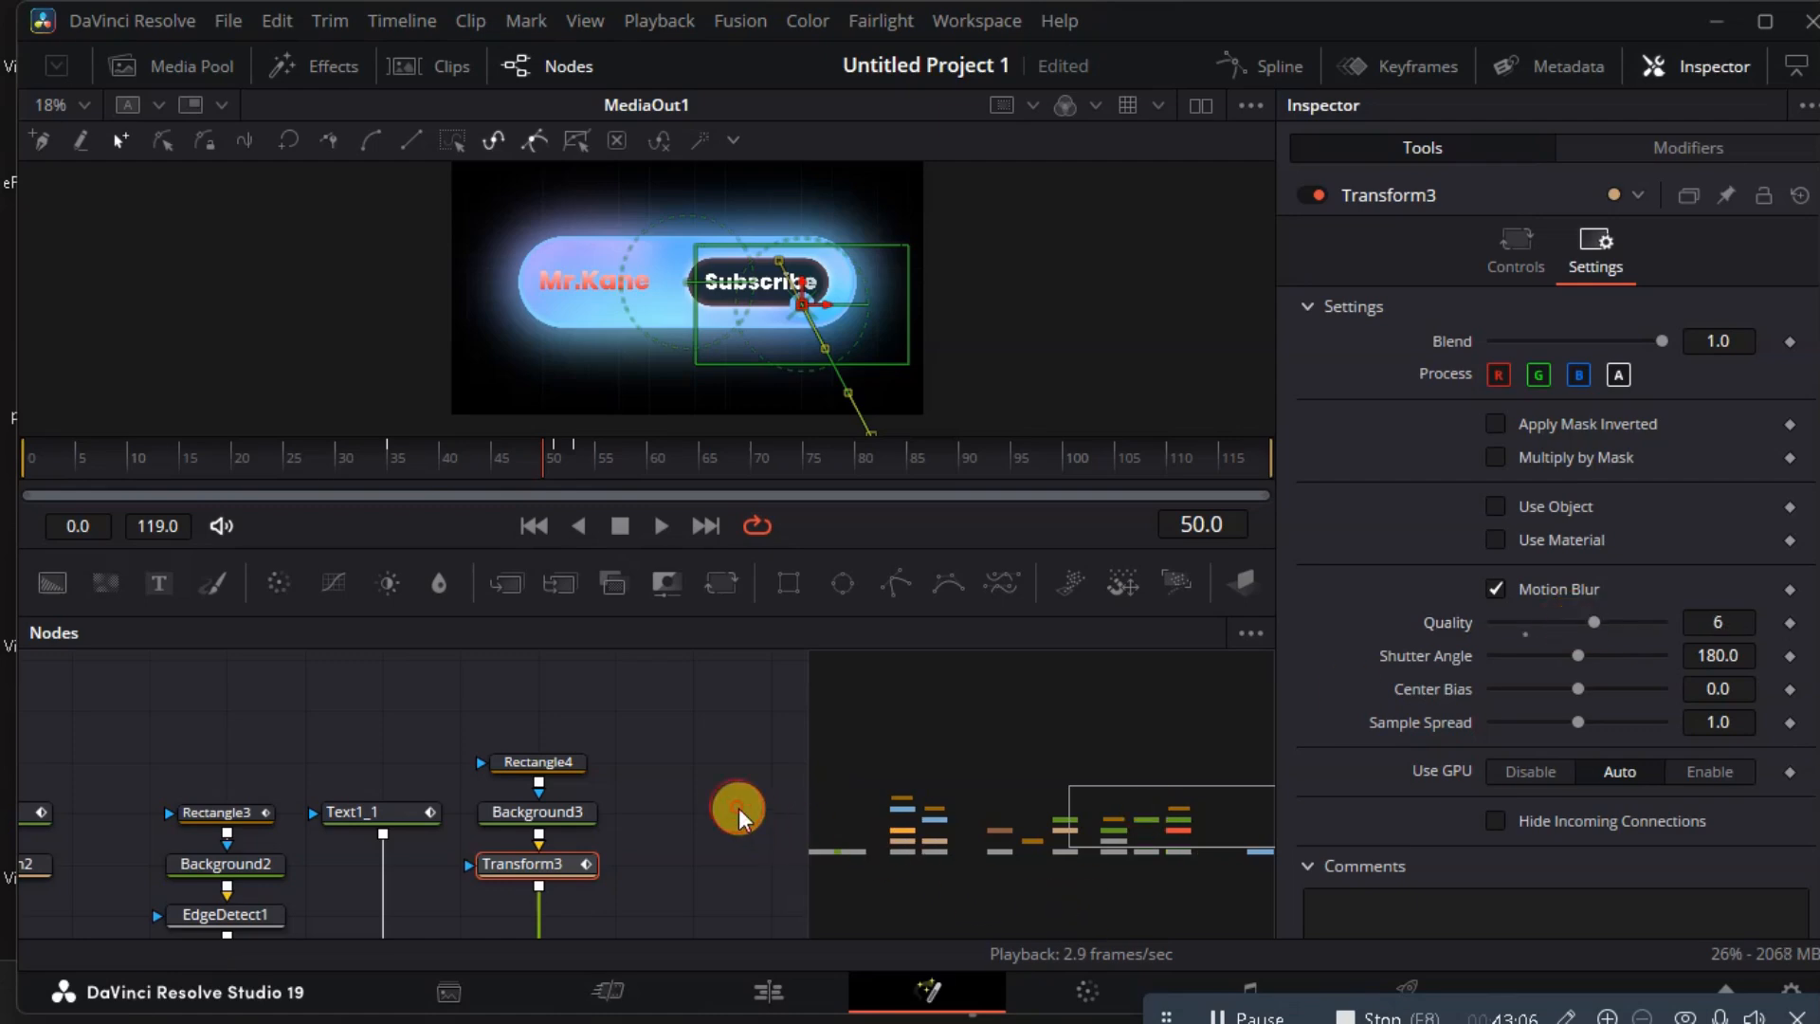
{"action": "left_click", "coordinate": [673, 684]}
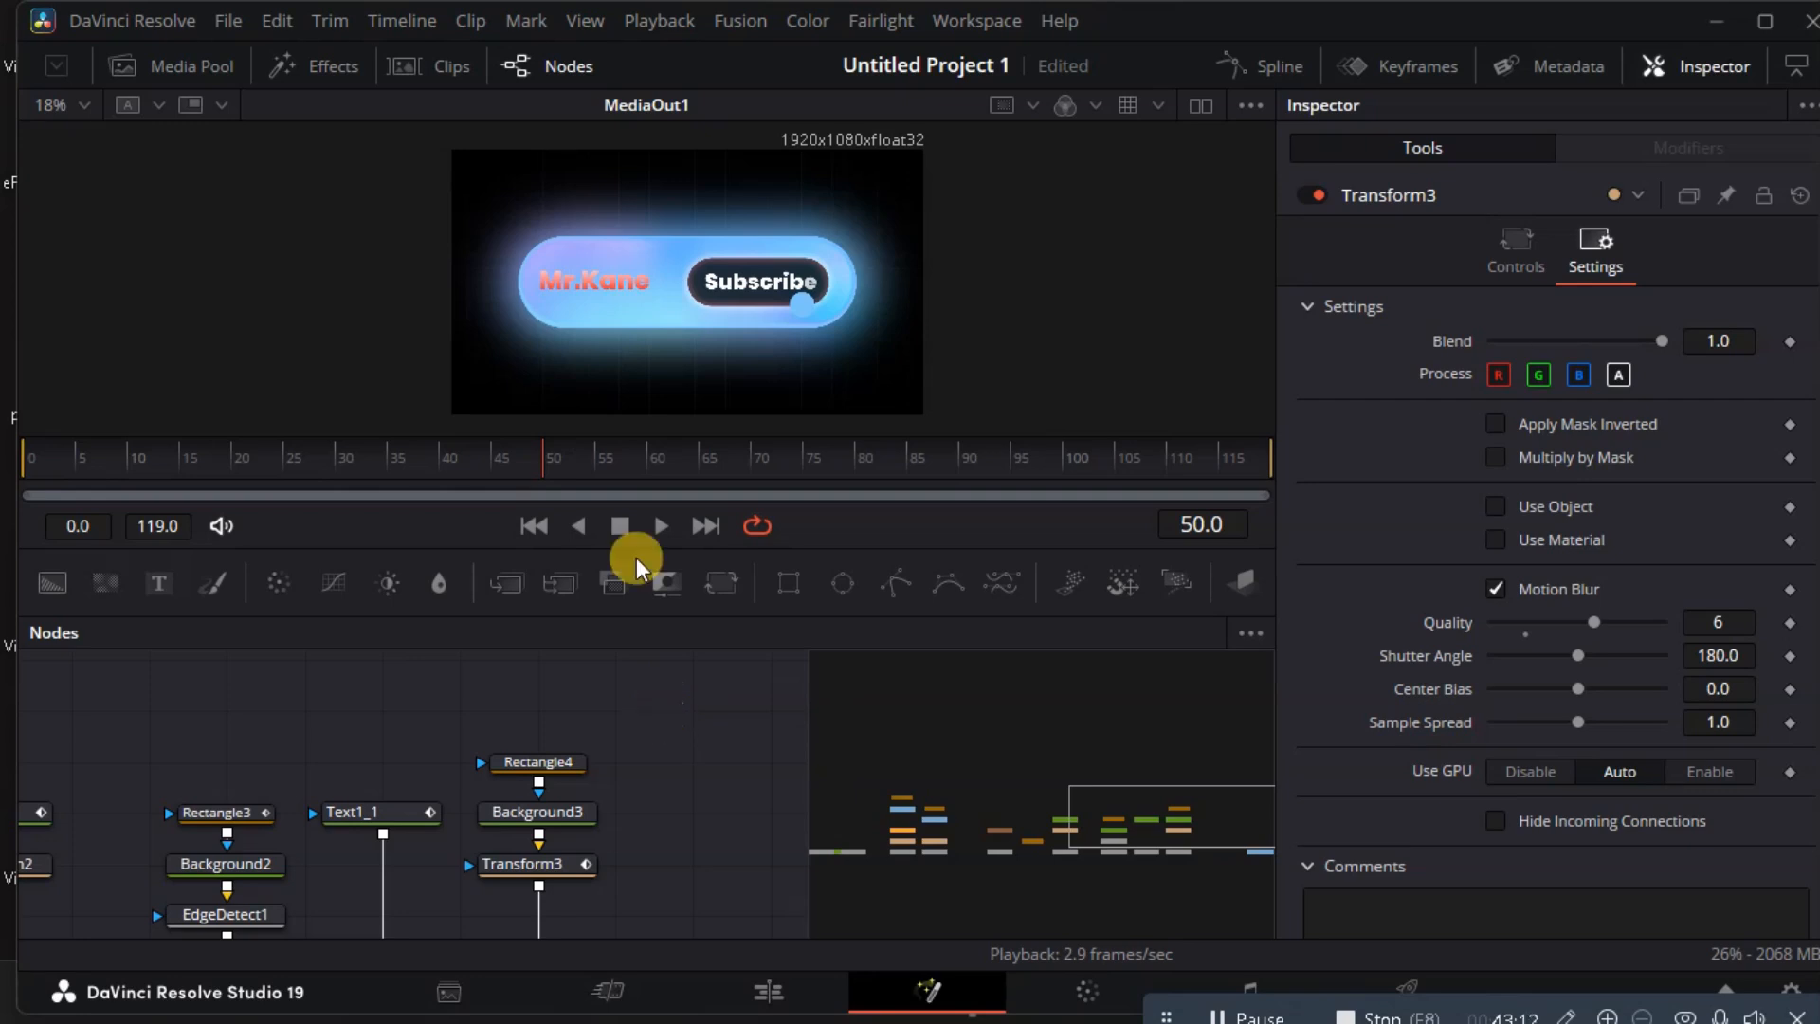
Add a Camera Shake node after Background3 with overall strength 0.764 and speed 0.654.
{"action": "left_click", "coordinate": [561, 821]}
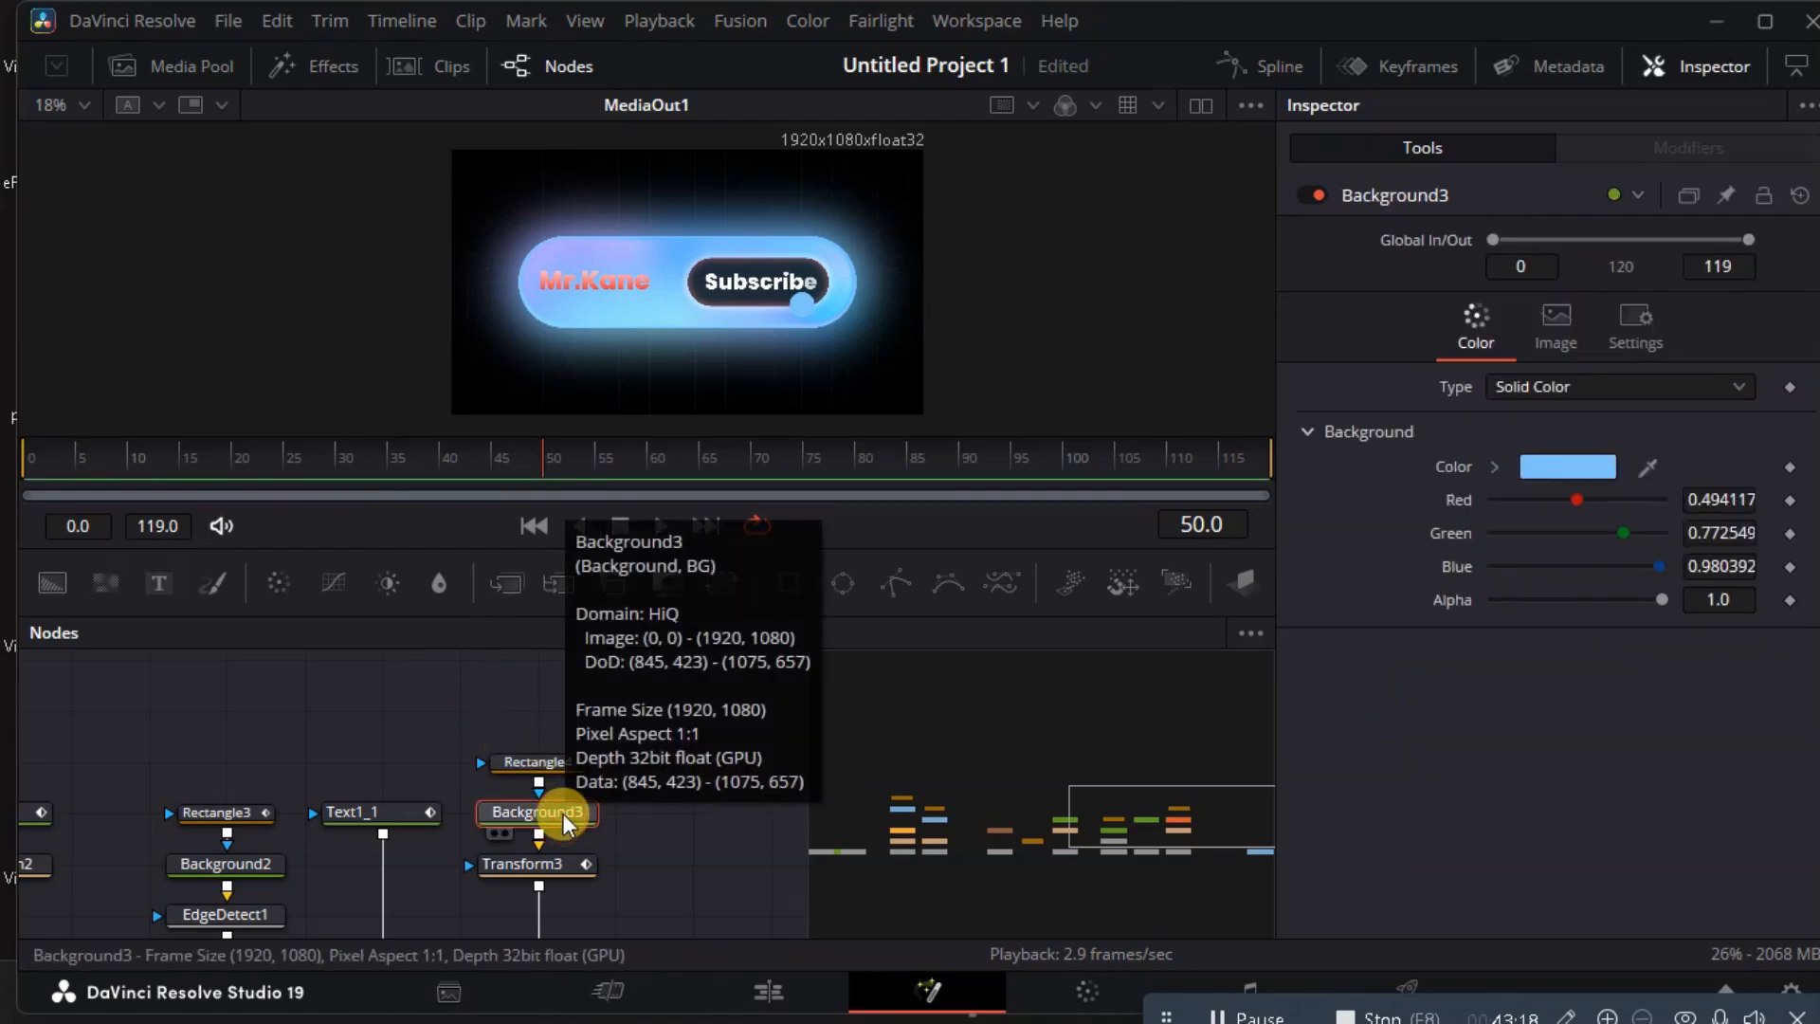
{"action": "key", "text": "shift+space"}
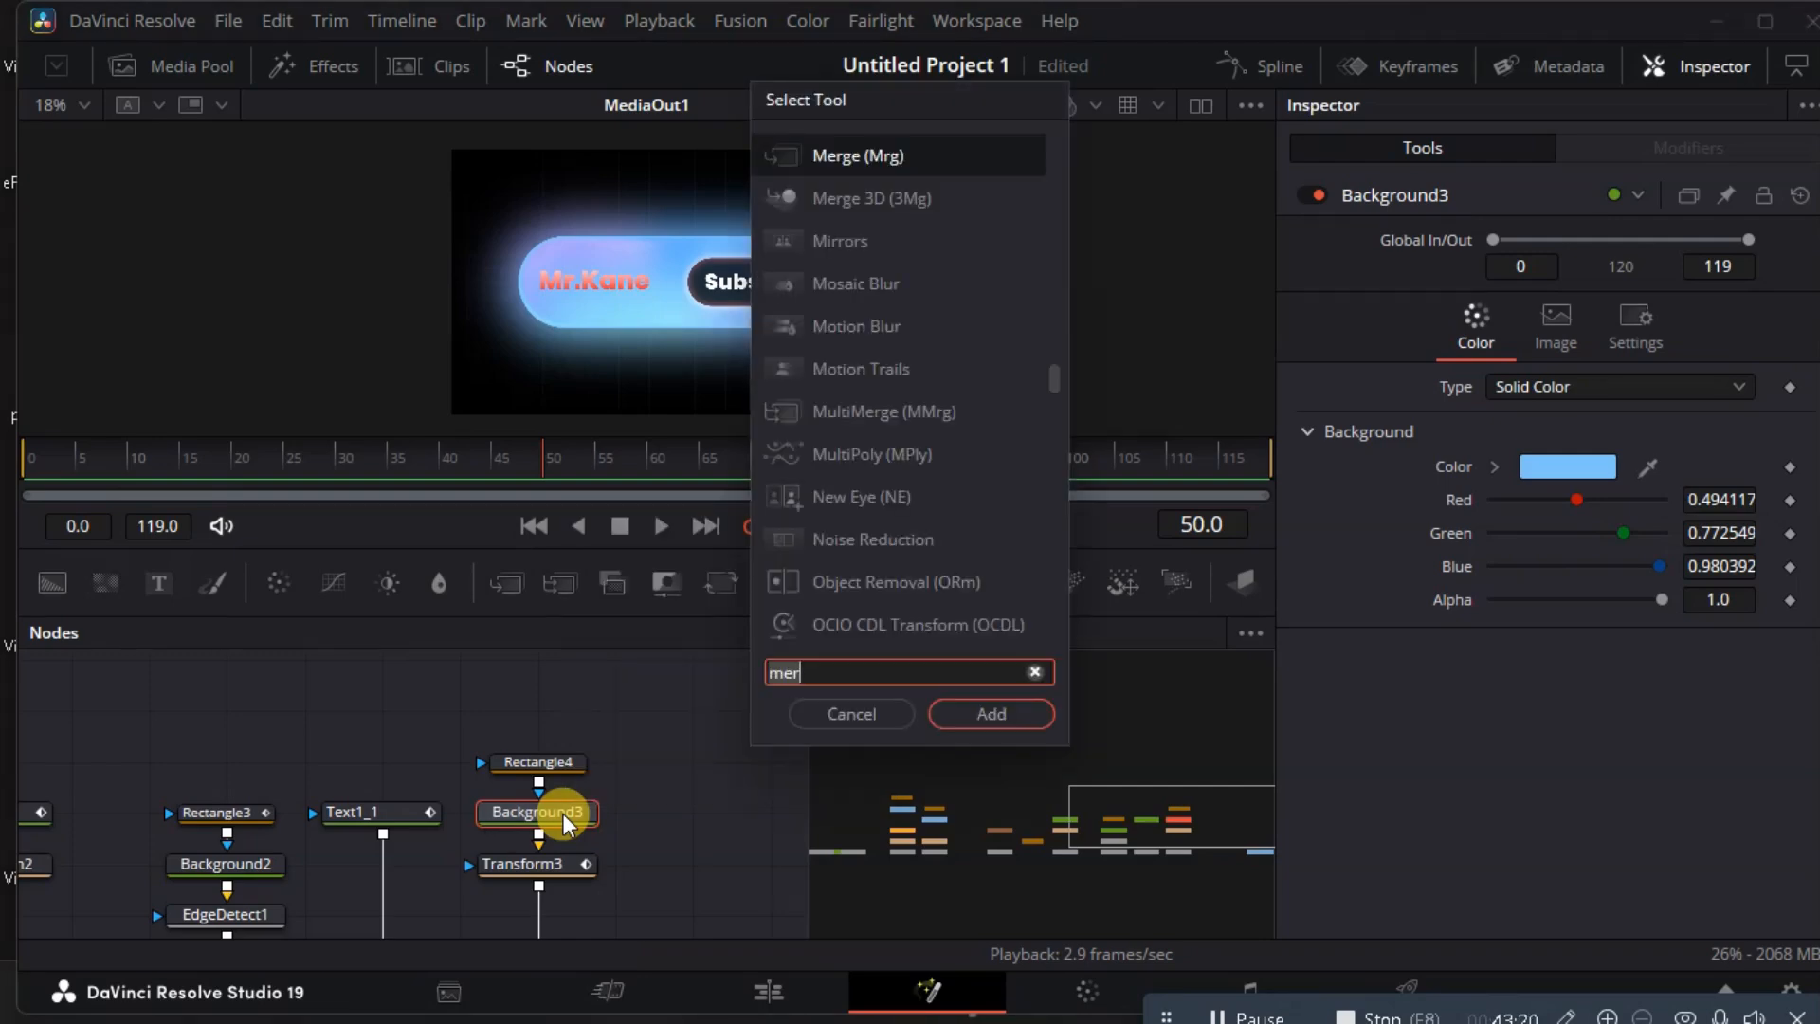
{"action": "type", "text": "came"}
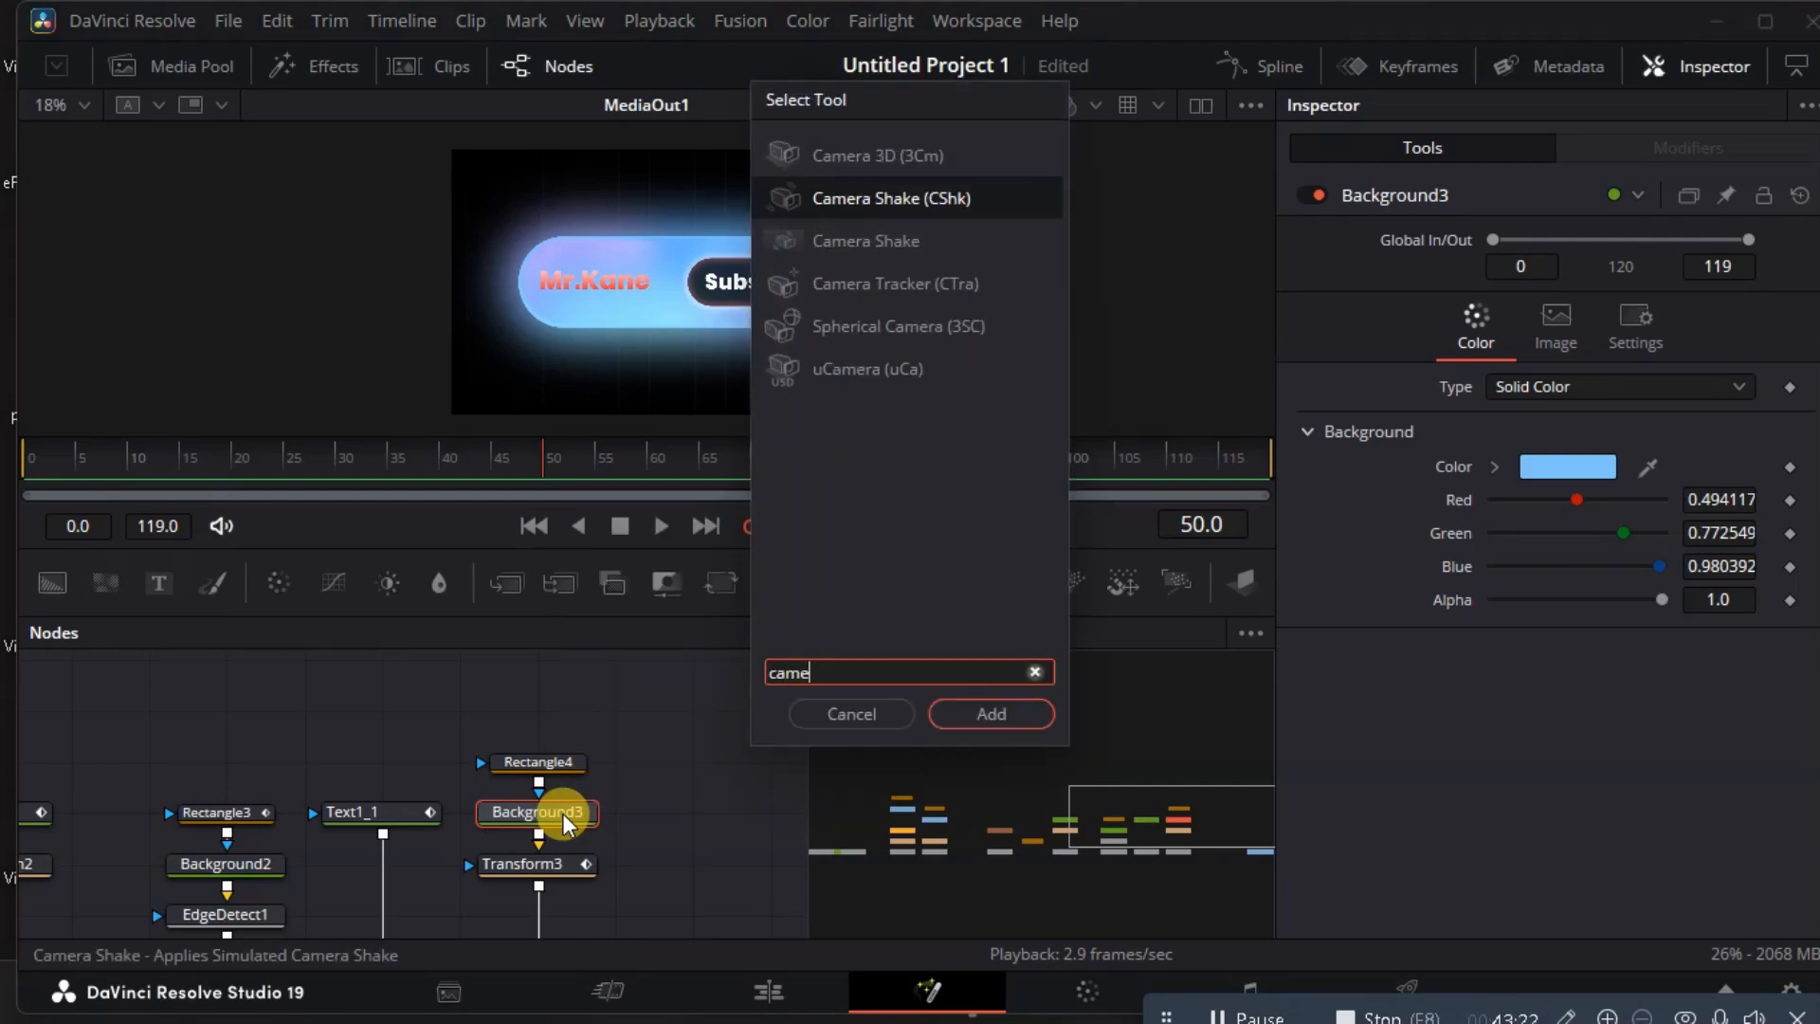
{"action": "key", "text": "Return"}
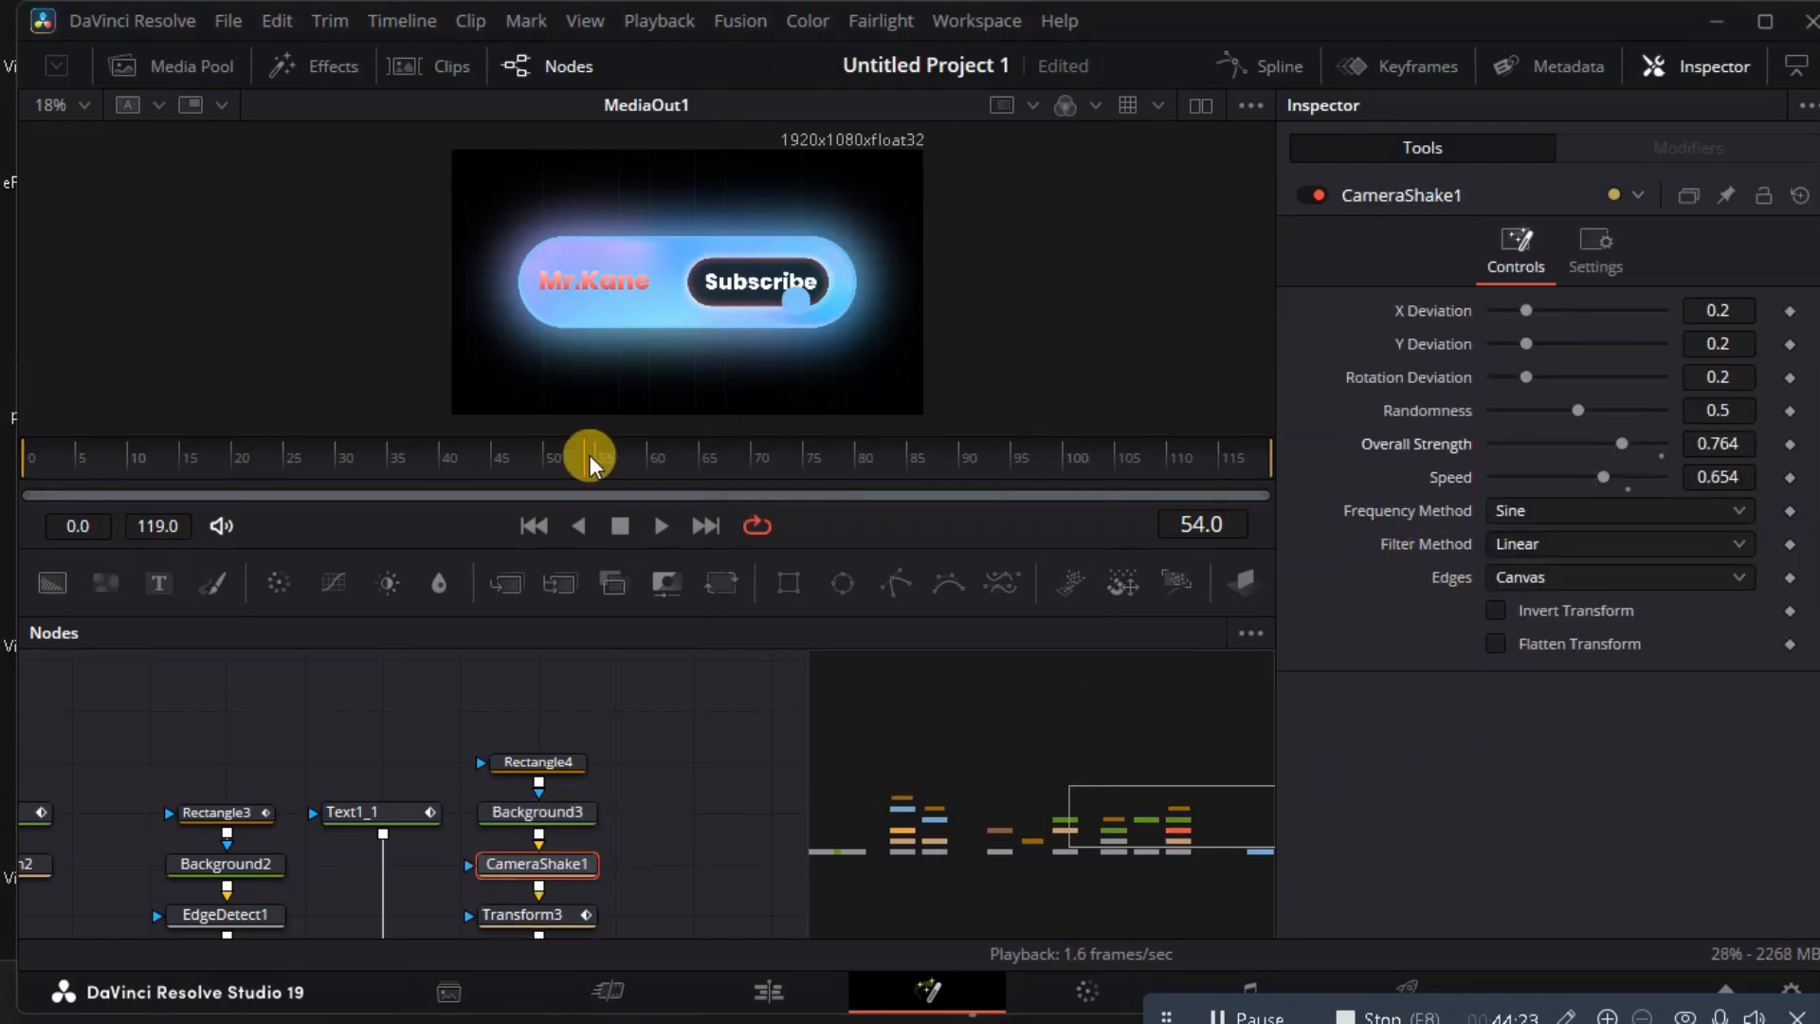
Keyframe the red colour and alpha of Background2 at frame 53.
{"action": "left_click_drag", "start_coordinate": [590, 455], "coordinate": [583, 458]}
{"action": "mouse_move", "coordinate": [1183, 814]}
{"action": "left_mouse_down"}
{"action": "mouse_move", "coordinate": [1213, 857]}
{"action": "mouse_move", "coordinate": [1178, 859]}
{"action": "mouse_move", "coordinate": [1198, 838]}
{"action": "mouse_move", "coordinate": [1163, 822]}
{"action": "mouse_move", "coordinate": [1173, 842]}
{"action": "left_mouse_up"}
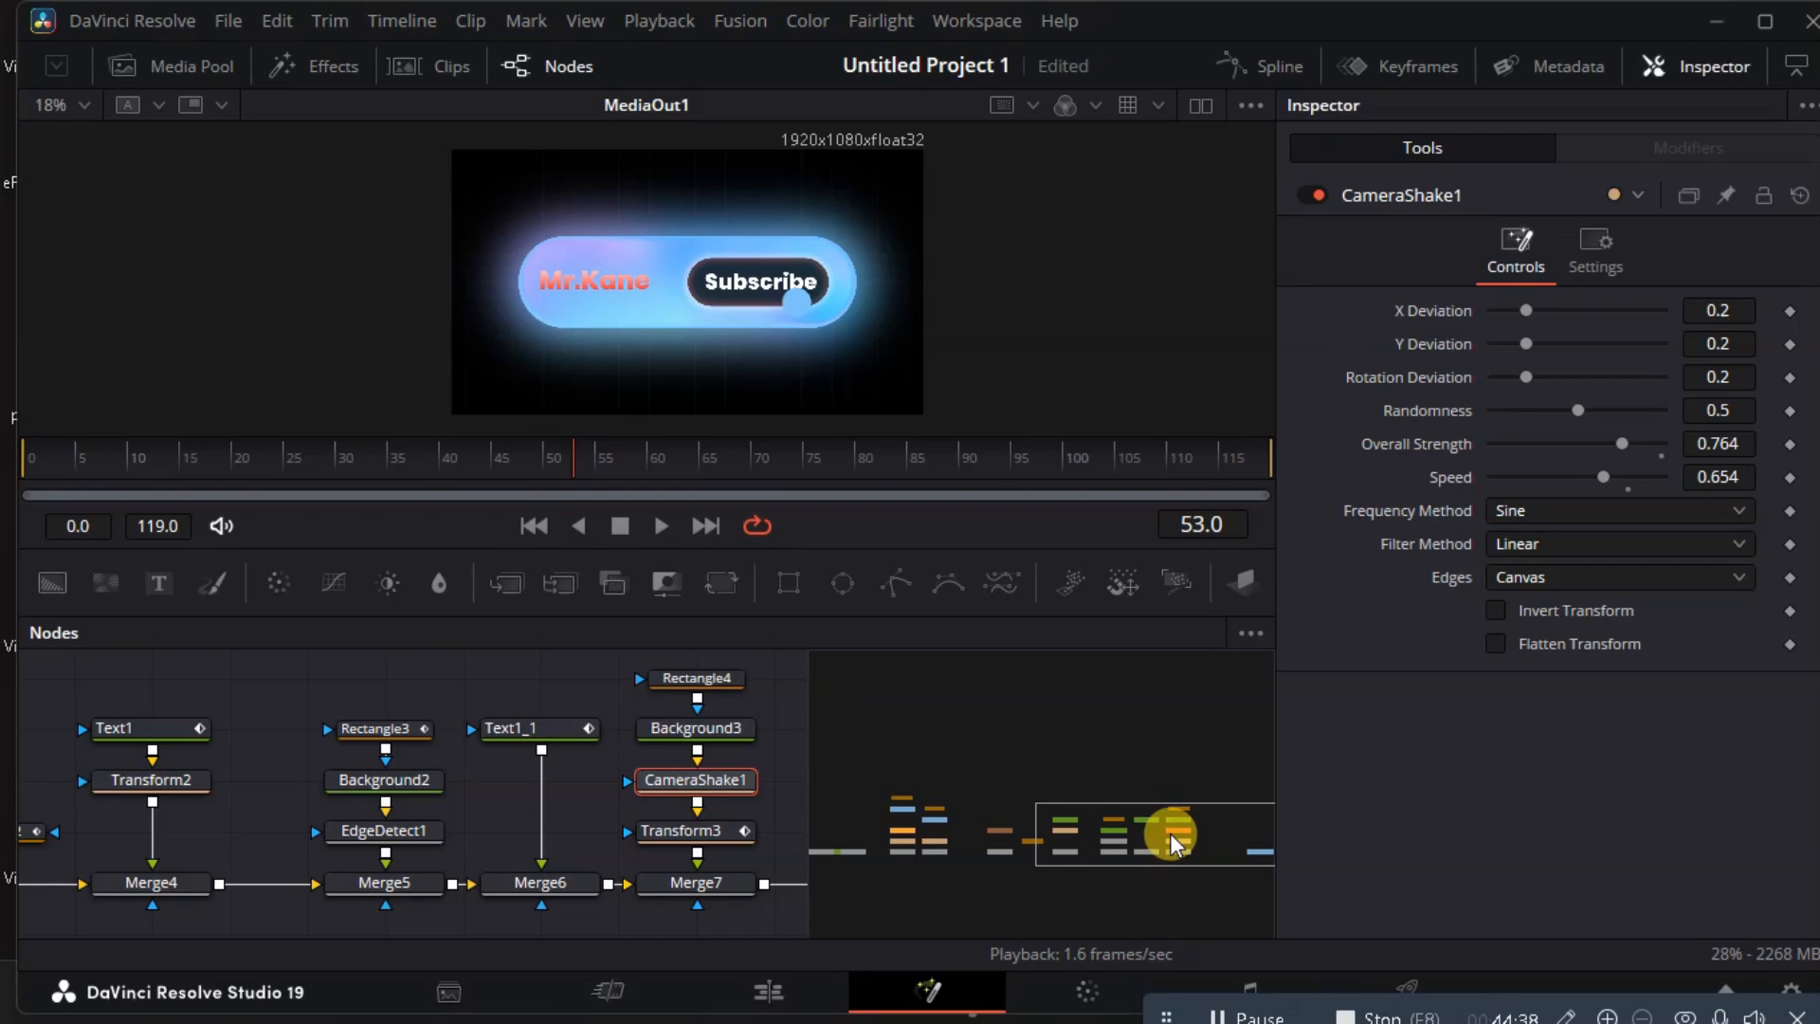
{"action": "left_click", "coordinate": [427, 776]}
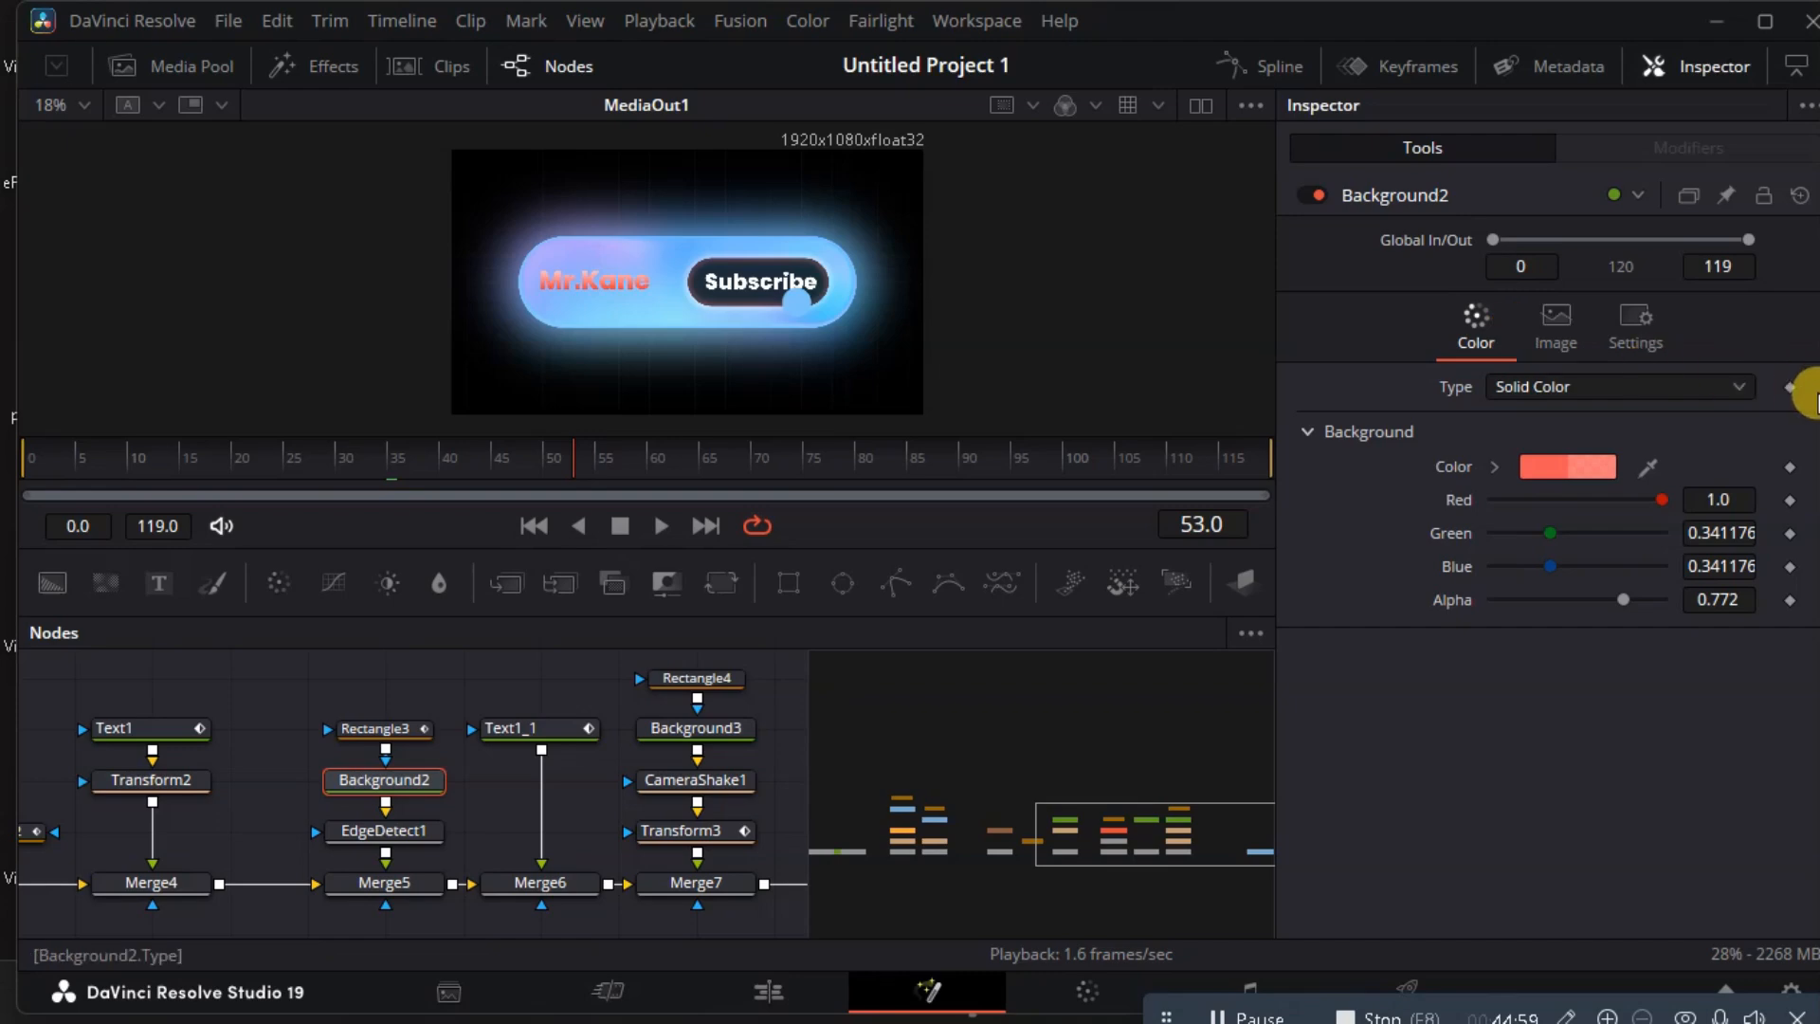
{"action": "left_click", "coordinate": [1789, 389]}
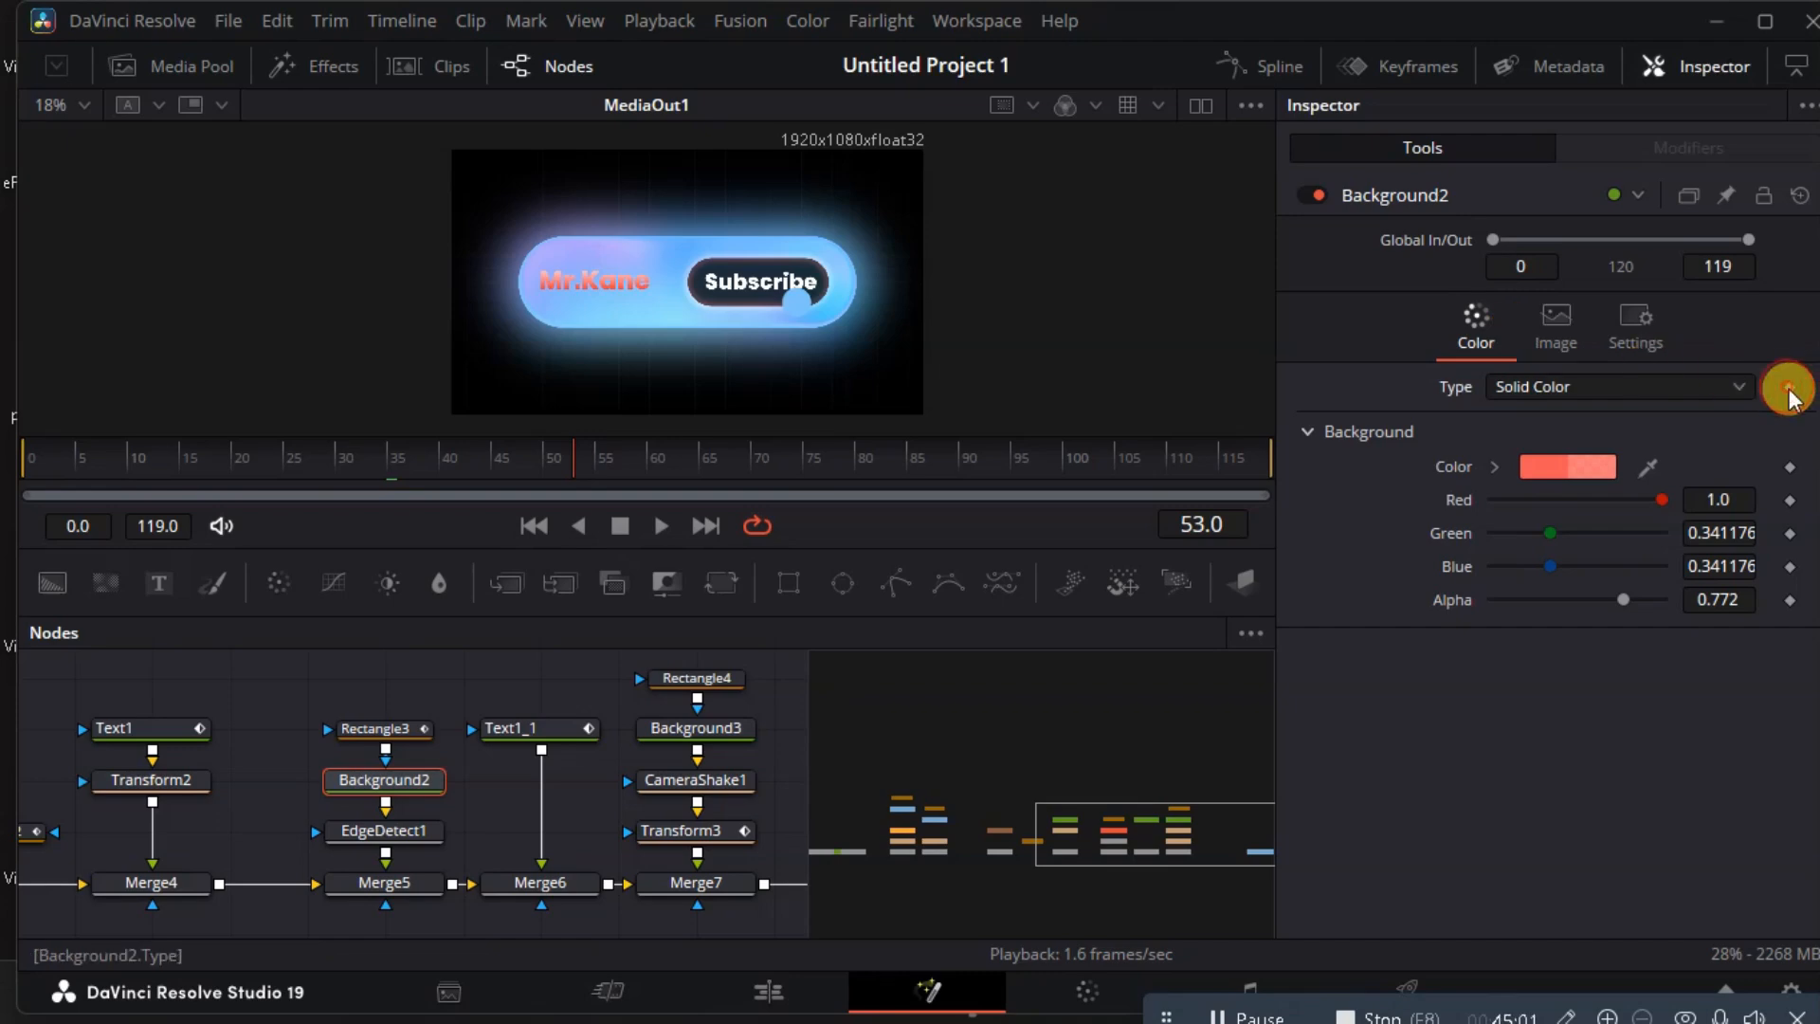
{"action": "left_click", "coordinate": [1789, 388]}
{"action": "left_click", "coordinate": [1787, 468]}
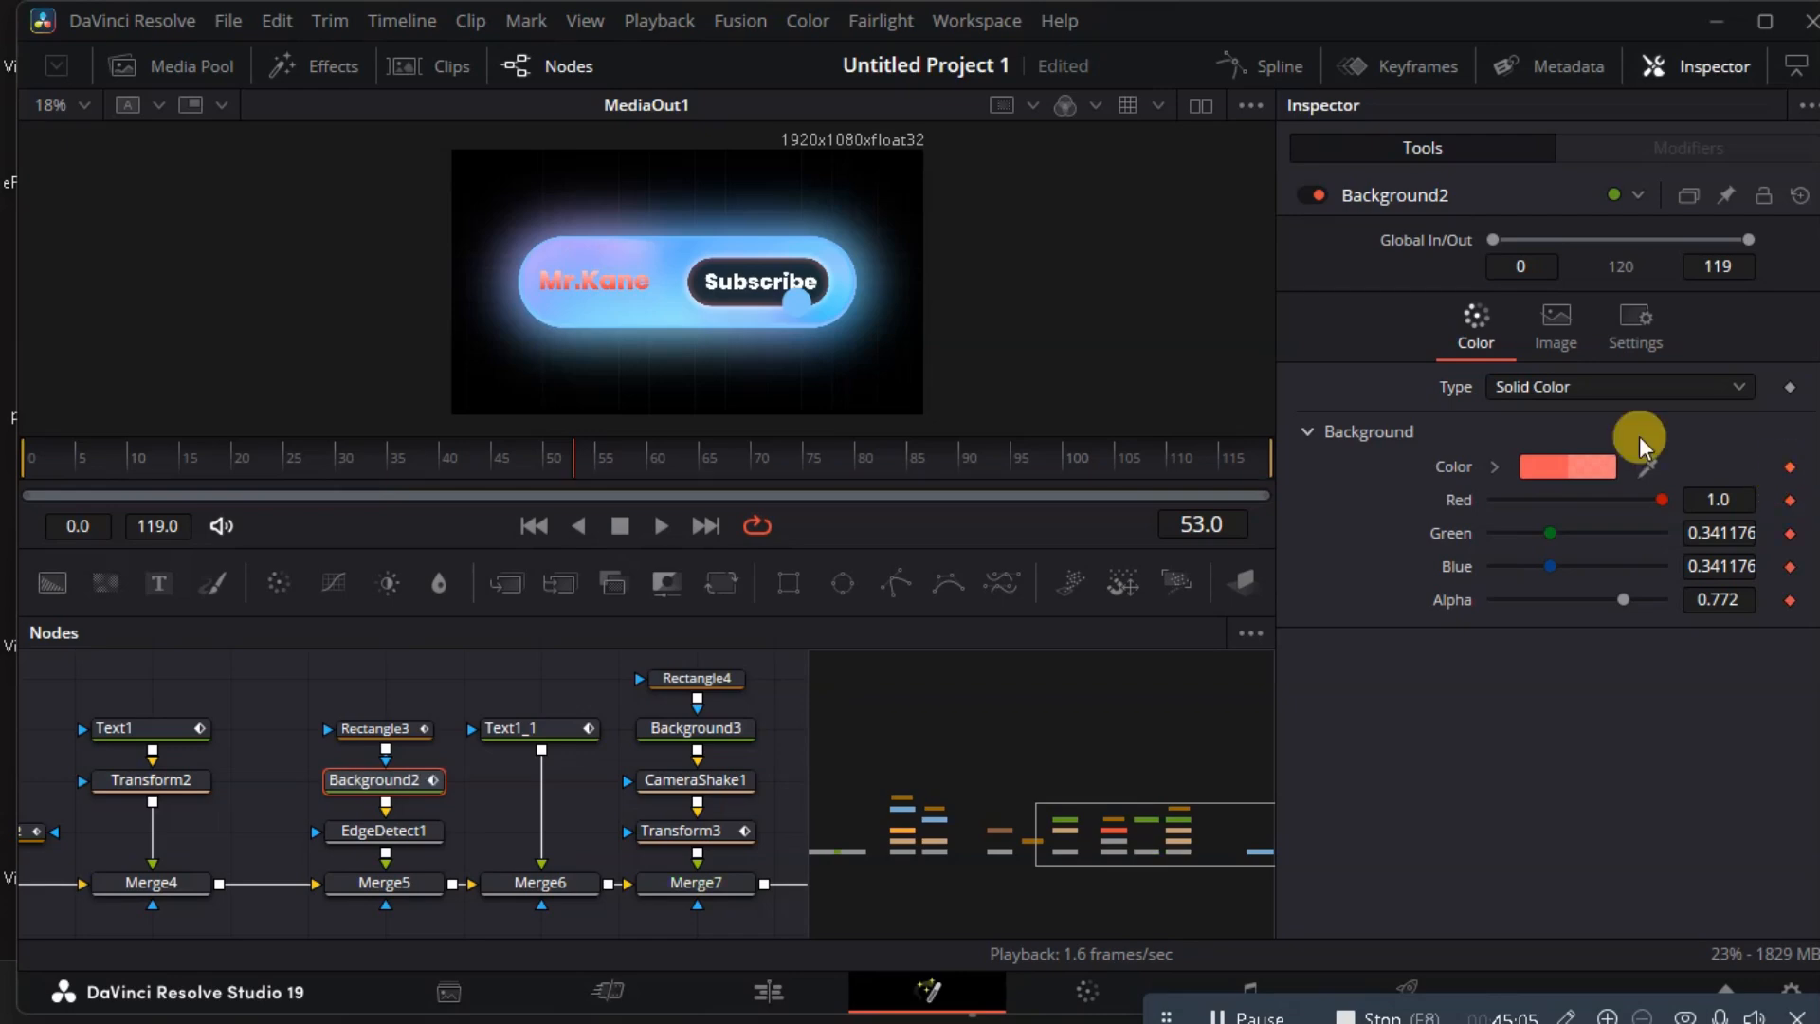
At frame 55, keyframe Background2's colour to white with red, green and blue at 1.0 and alpha at 0.323.
{"action": "key", "text": "Right"}
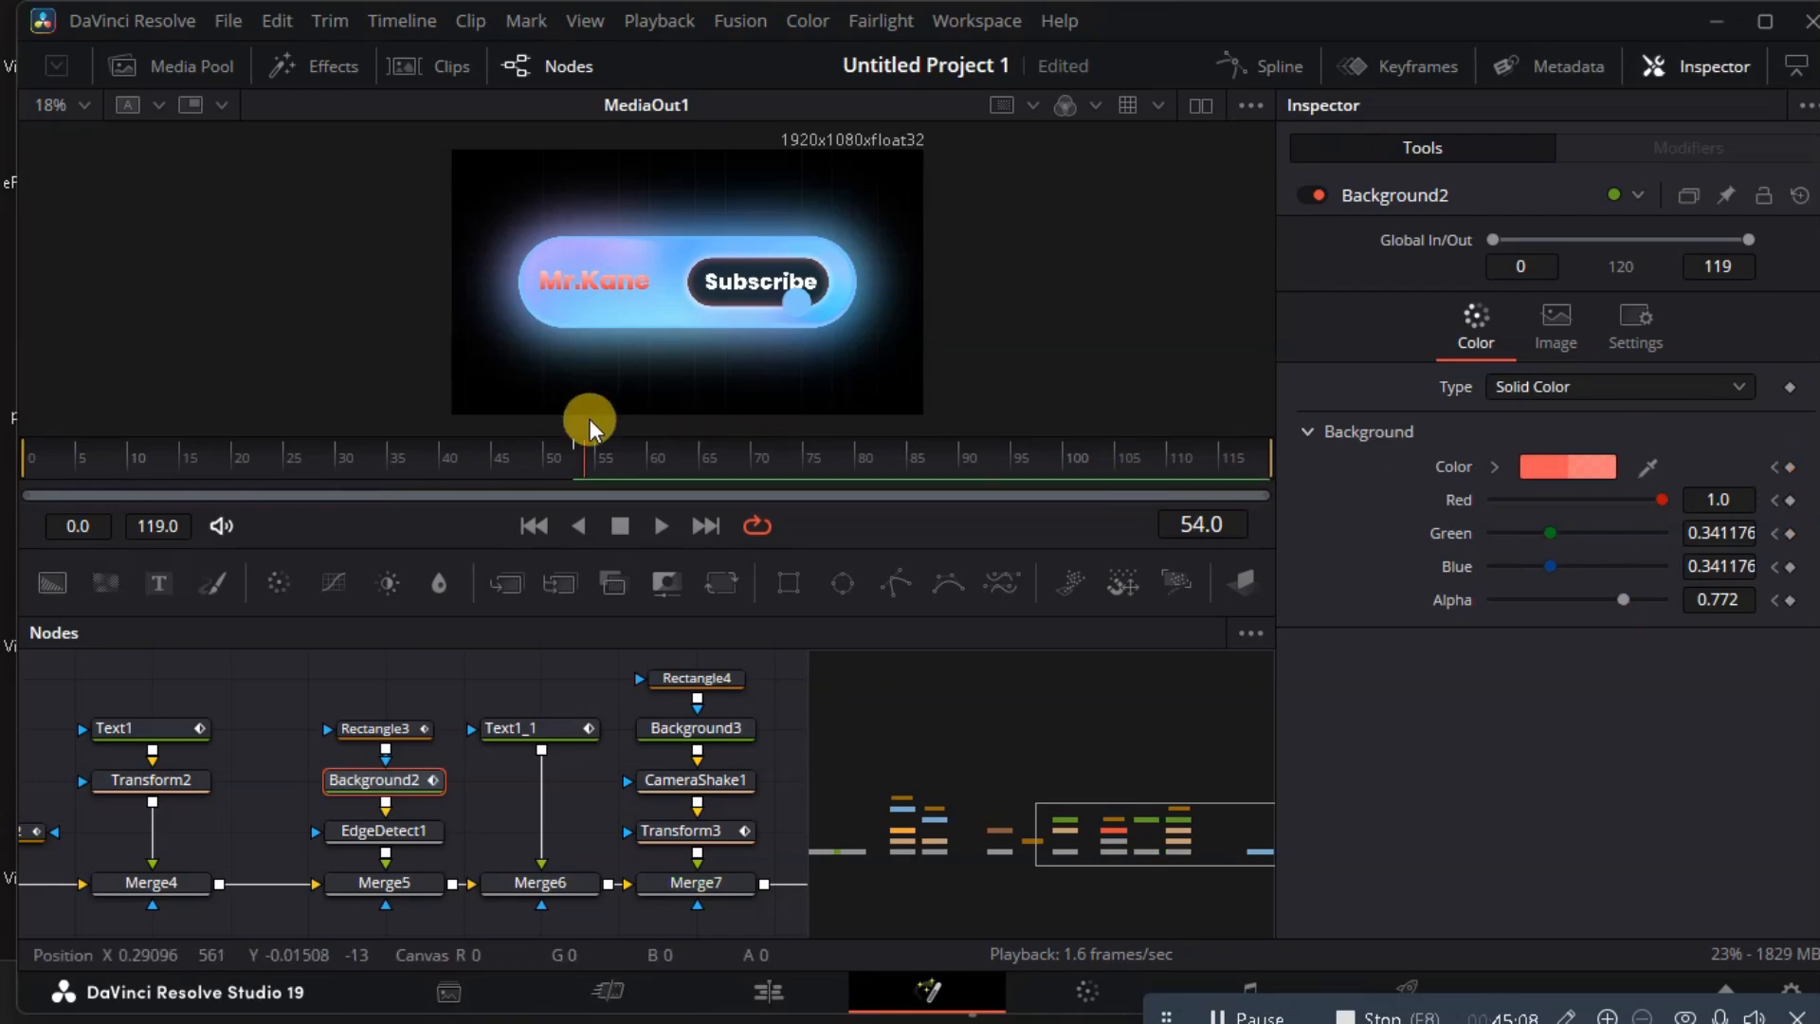
{"action": "key", "text": "Right"}
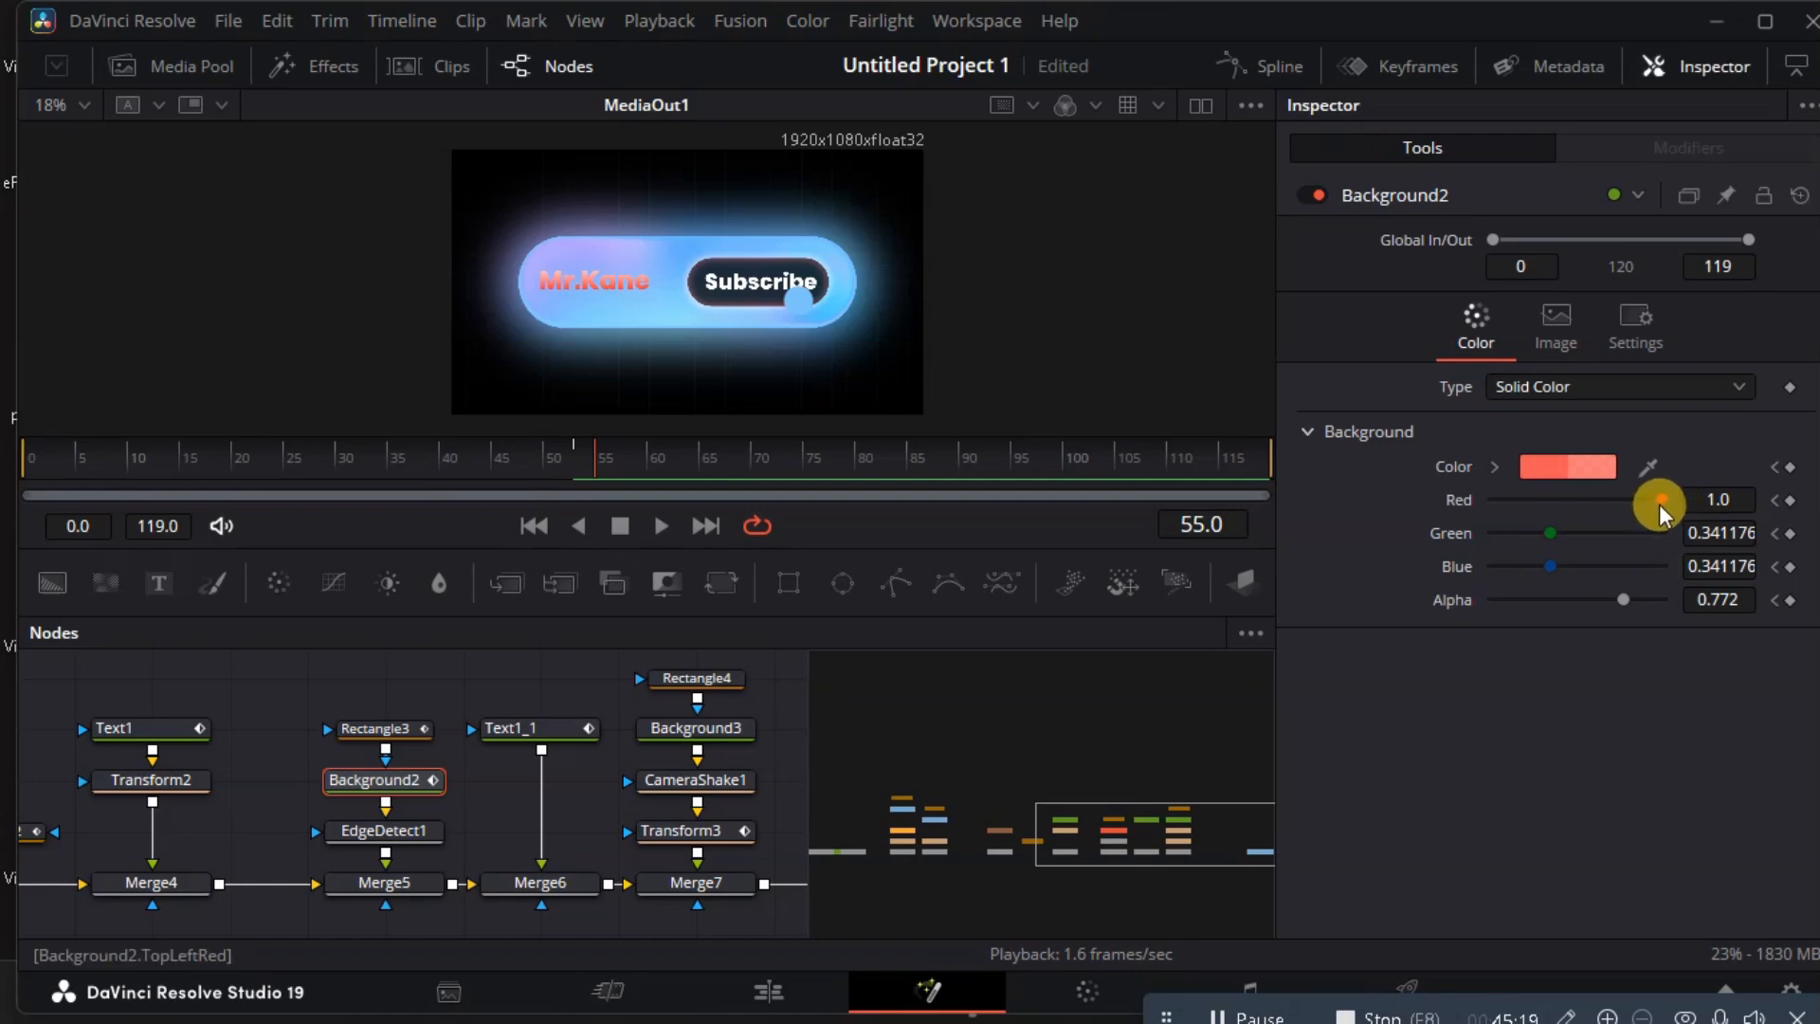
{"action": "mouse_move", "coordinate": [1659, 504]}
{"action": "left_mouse_down"}
{"action": "mouse_move", "coordinate": [1485, 498]}
{"action": "mouse_move", "coordinate": [1669, 501]}
{"action": "left_mouse_up"}
{"action": "left_click", "coordinate": [1790, 499]}
{"action": "left_click_drag", "start_coordinate": [1553, 532], "coordinate": [1669, 548]}
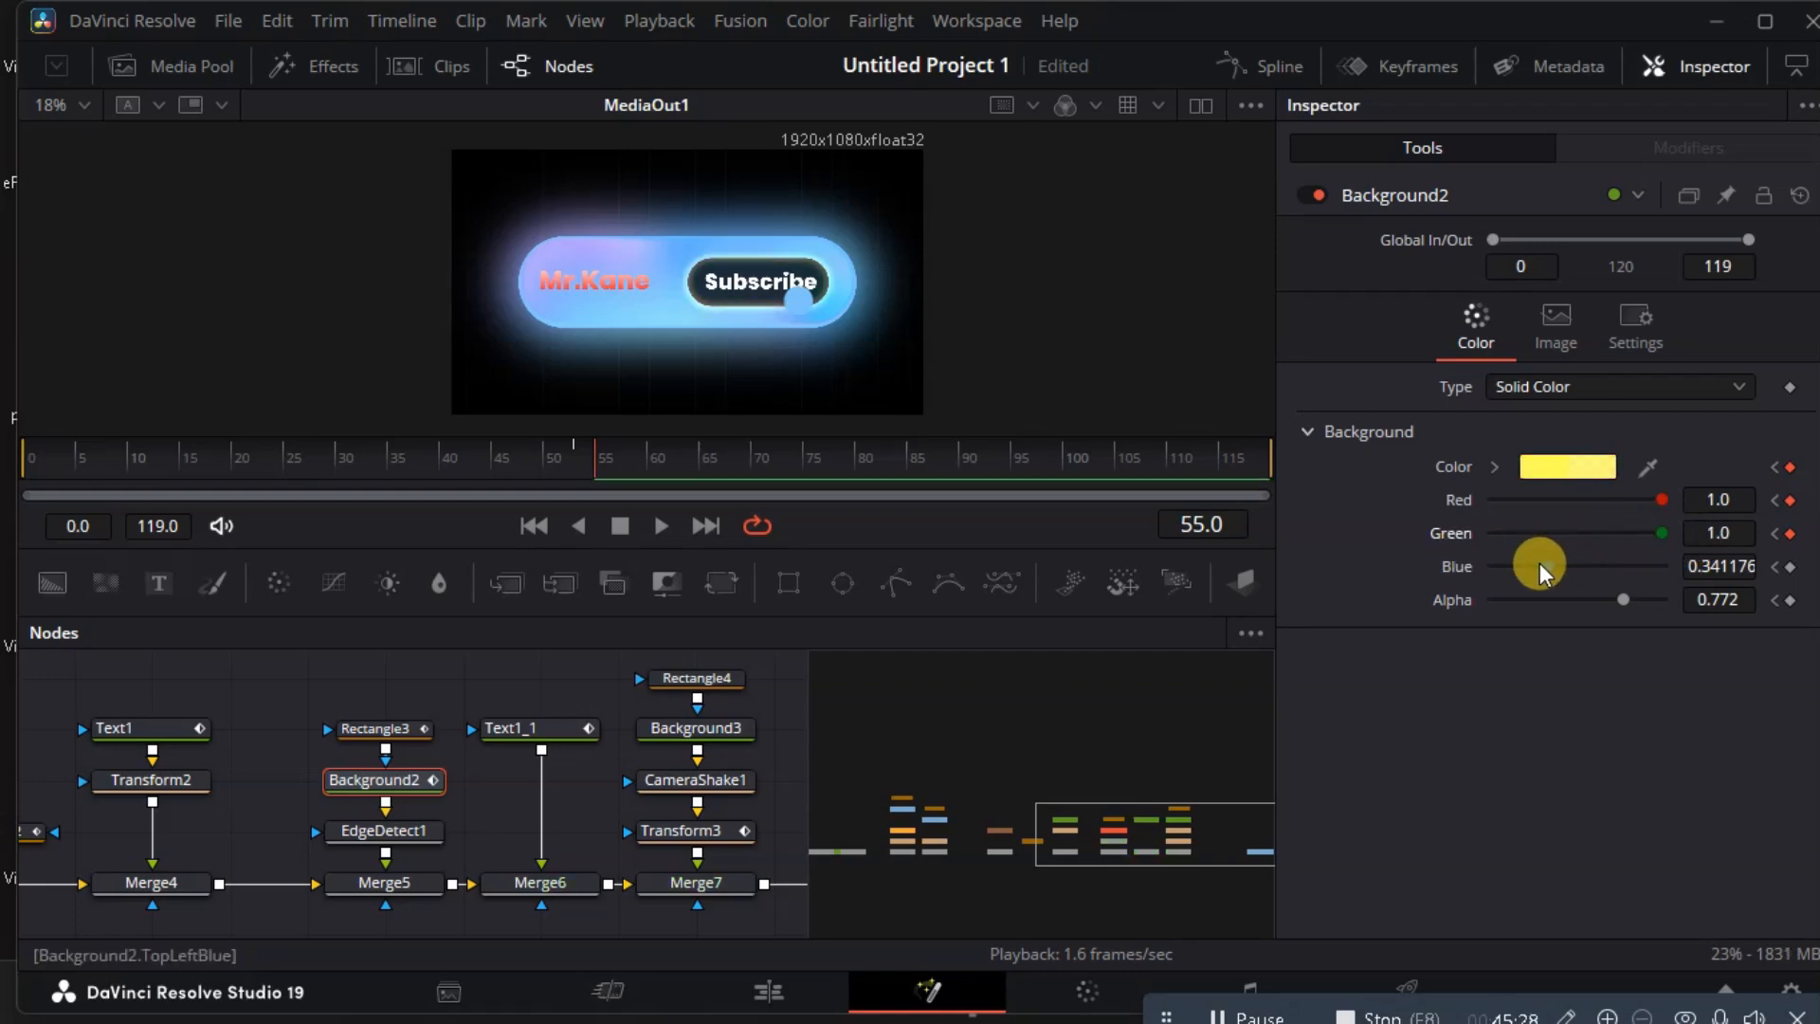
{"action": "left_click_drag", "start_coordinate": [1540, 564], "coordinate": [1698, 552]}
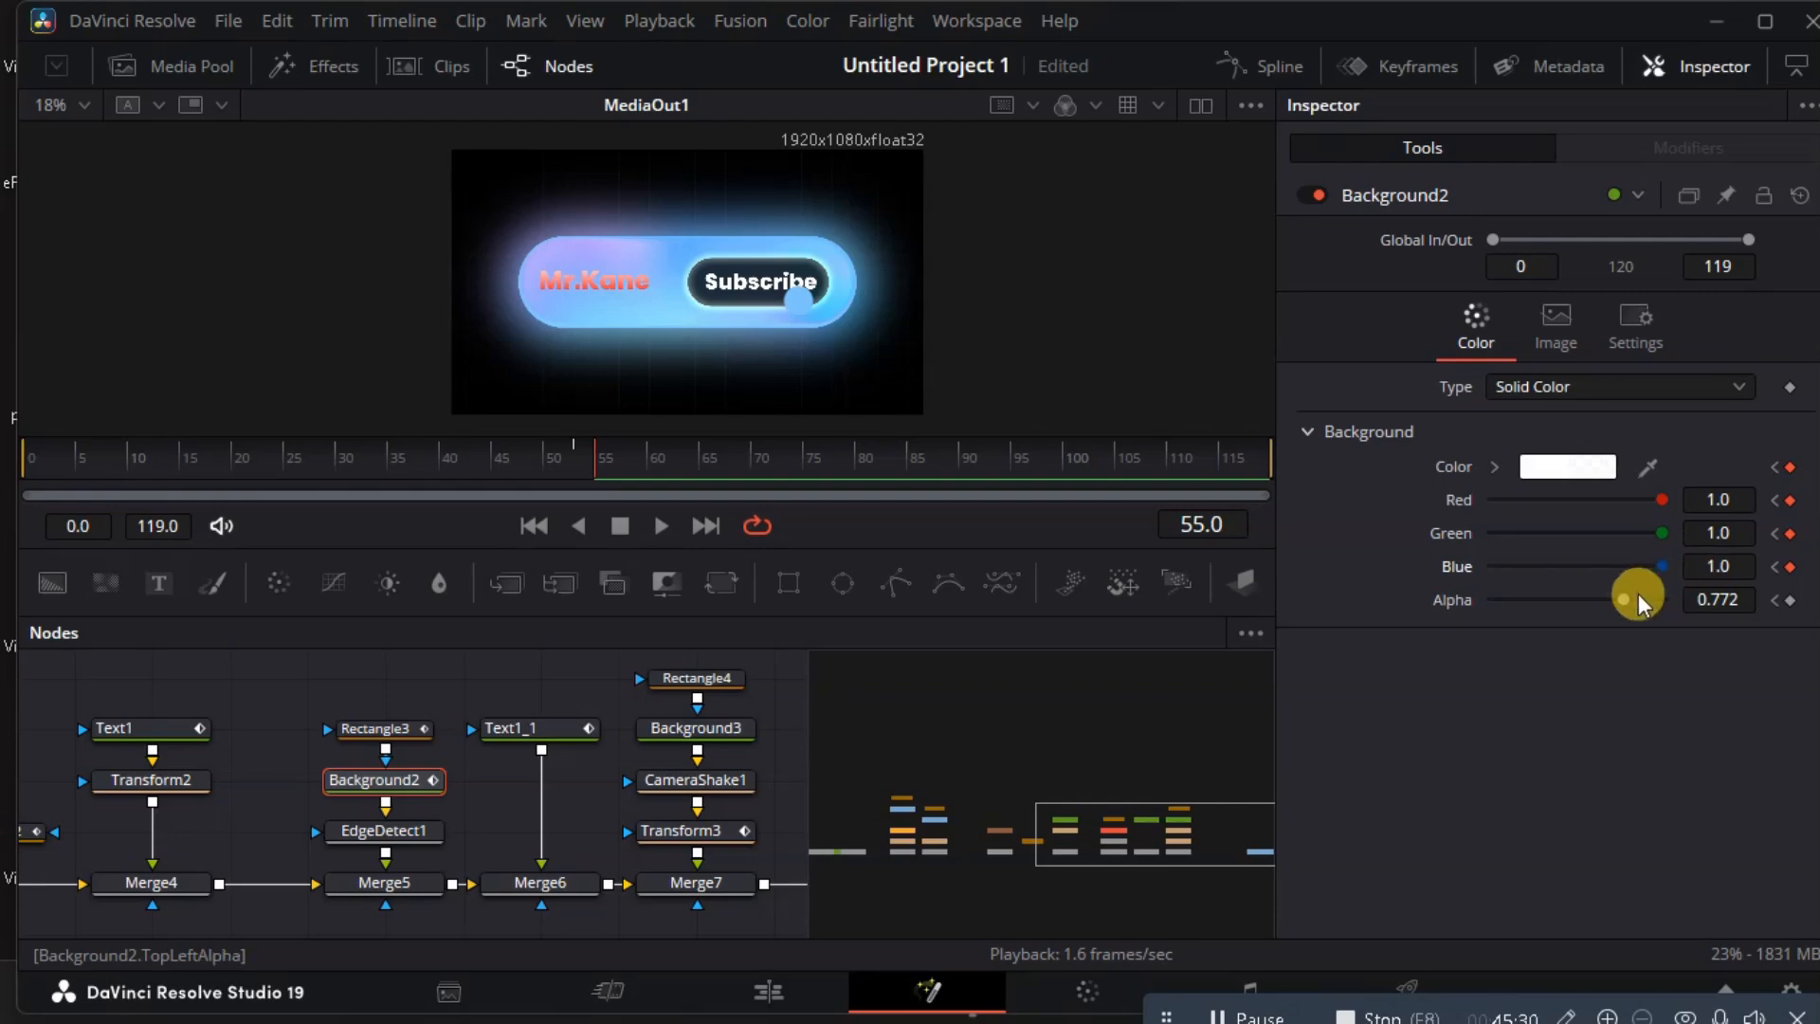
{"action": "left_click_drag", "start_coordinate": [1623, 598], "coordinate": [1703, 592]}
{"action": "mouse_move", "coordinate": [1583, 594]}
{"action": "left_mouse_down"}
{"action": "mouse_move", "coordinate": [1523, 594]}
{"action": "mouse_move", "coordinate": [1637, 601]}
{"action": "mouse_move", "coordinate": [1550, 601]}
{"action": "left_mouse_up"}
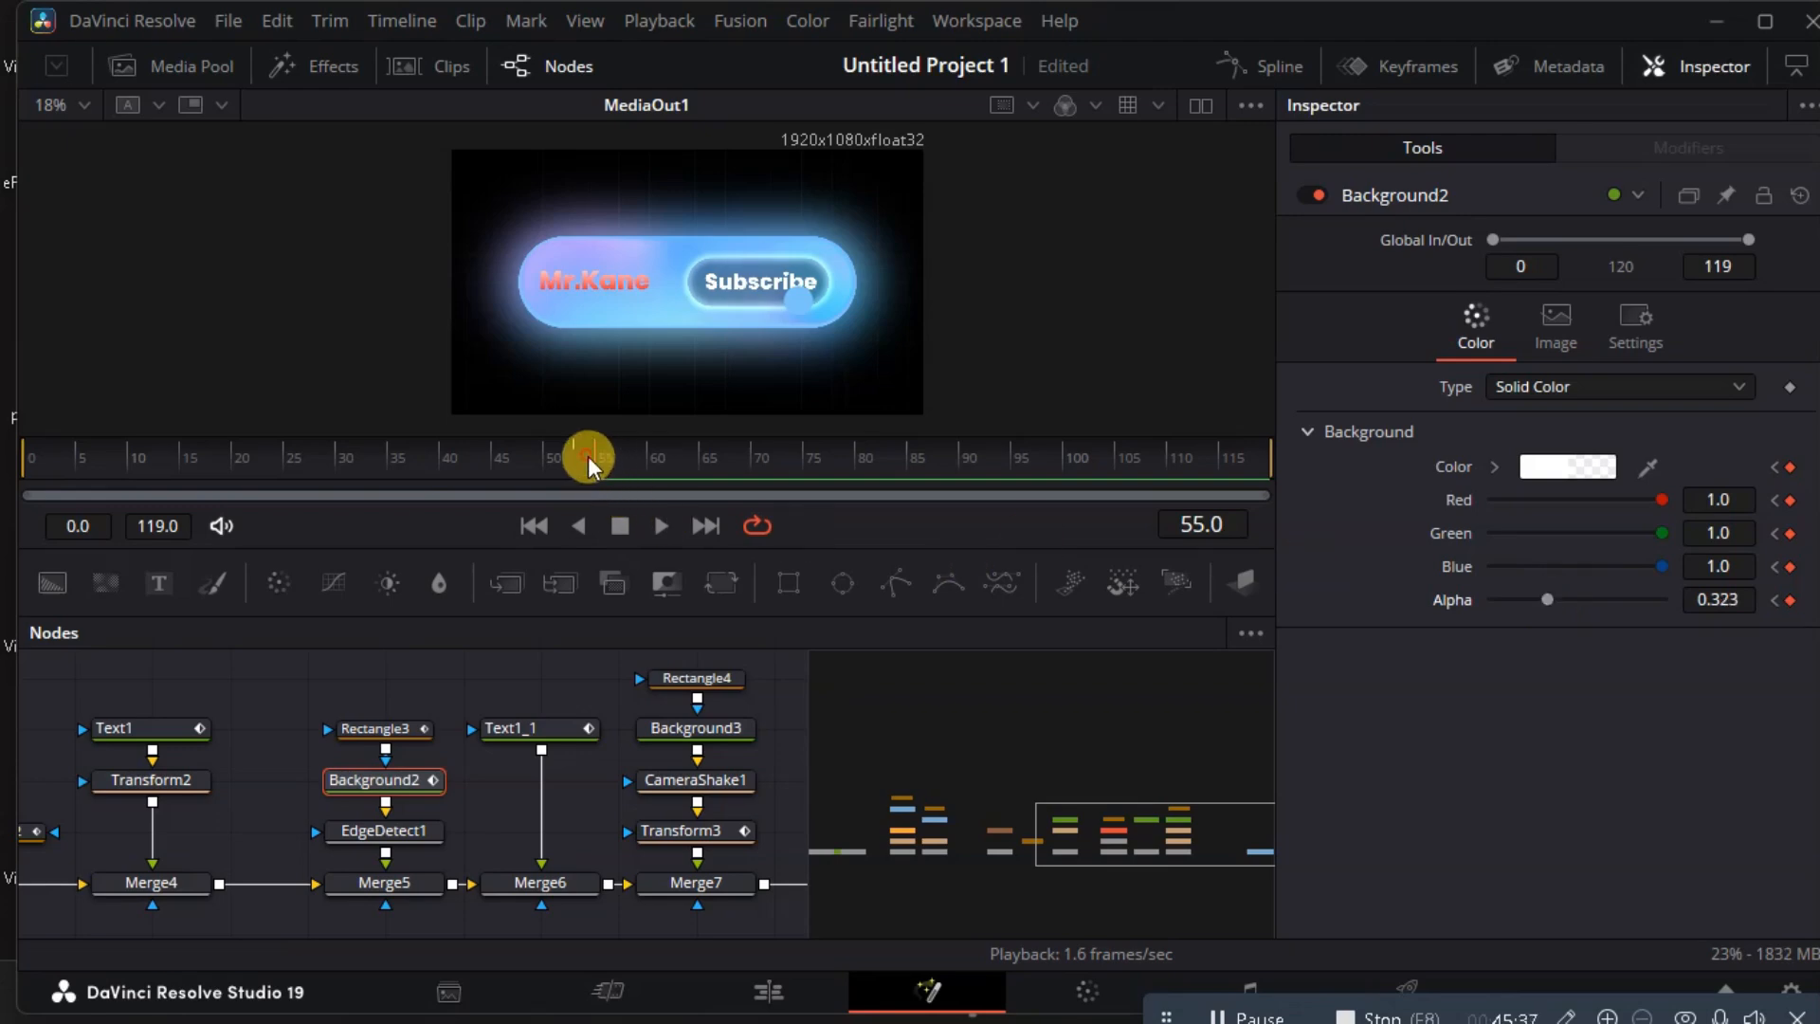
Play the Subscribe pill's colour change from about frame 50 and scrub back to frame 55.
{"action": "left_click_drag", "start_coordinate": [587, 457], "coordinate": [538, 455]}
{"action": "key", "text": "space"}
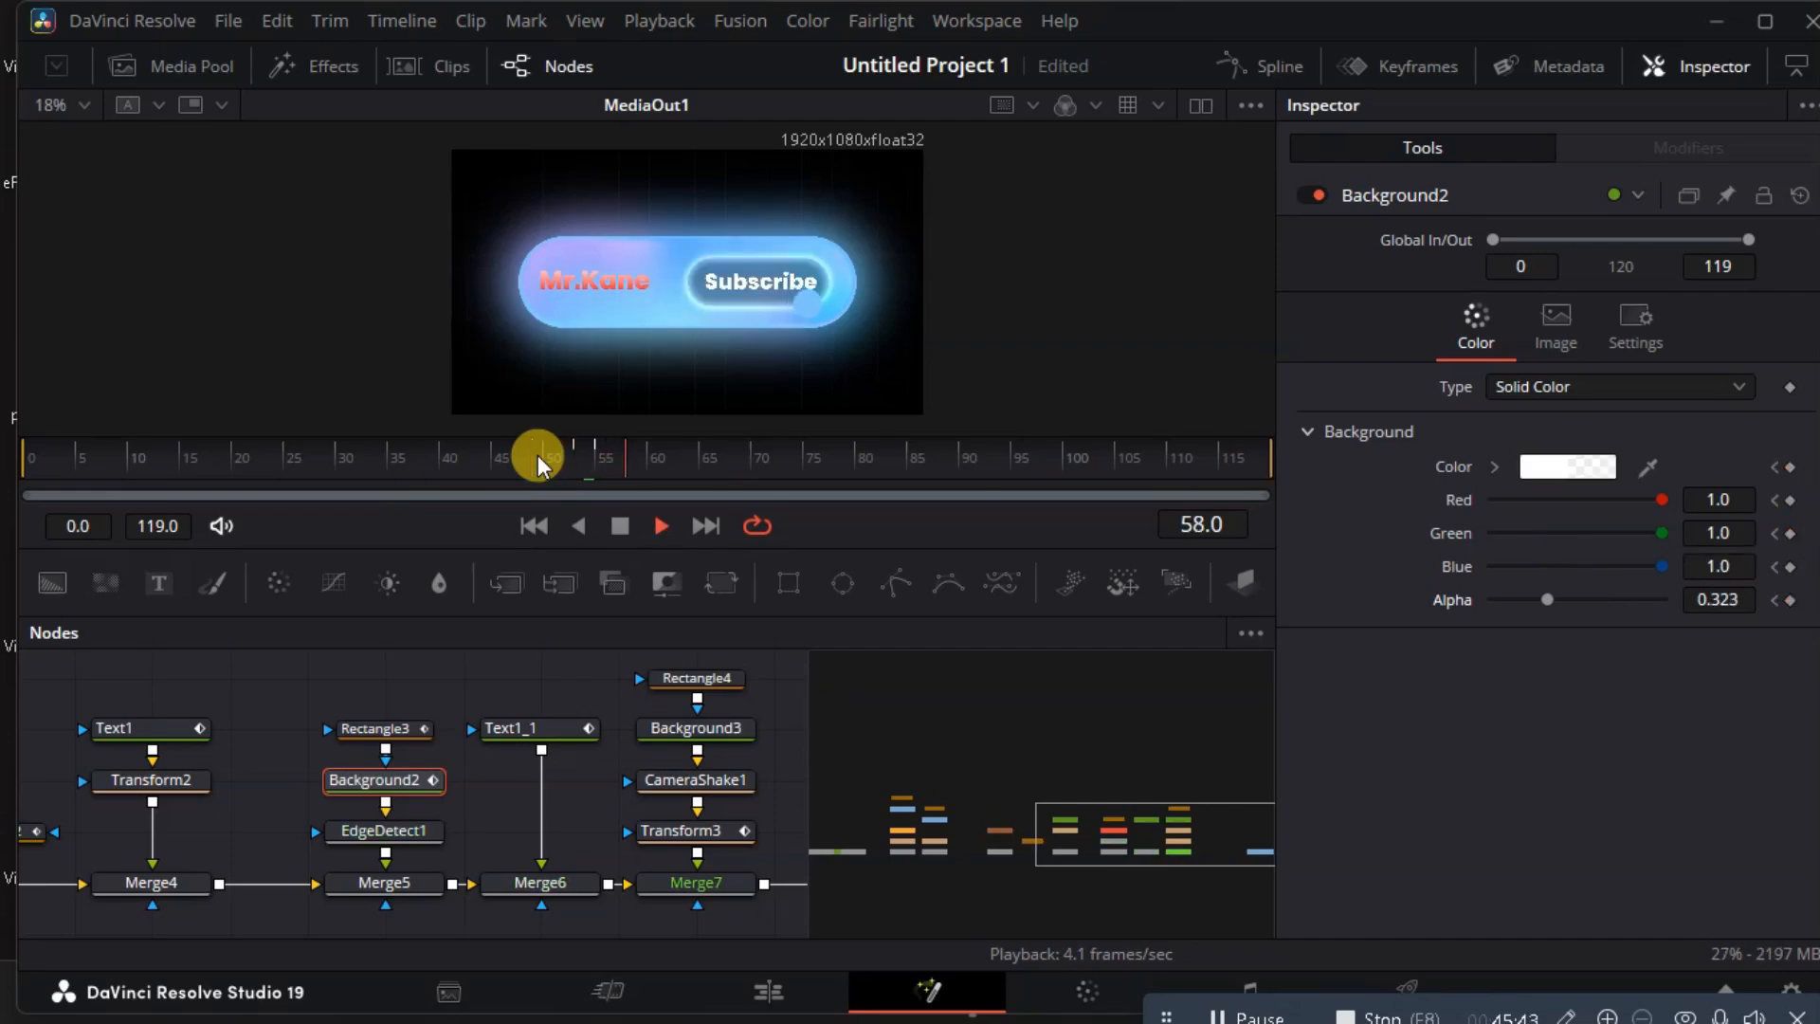
{"action": "key", "text": "space"}
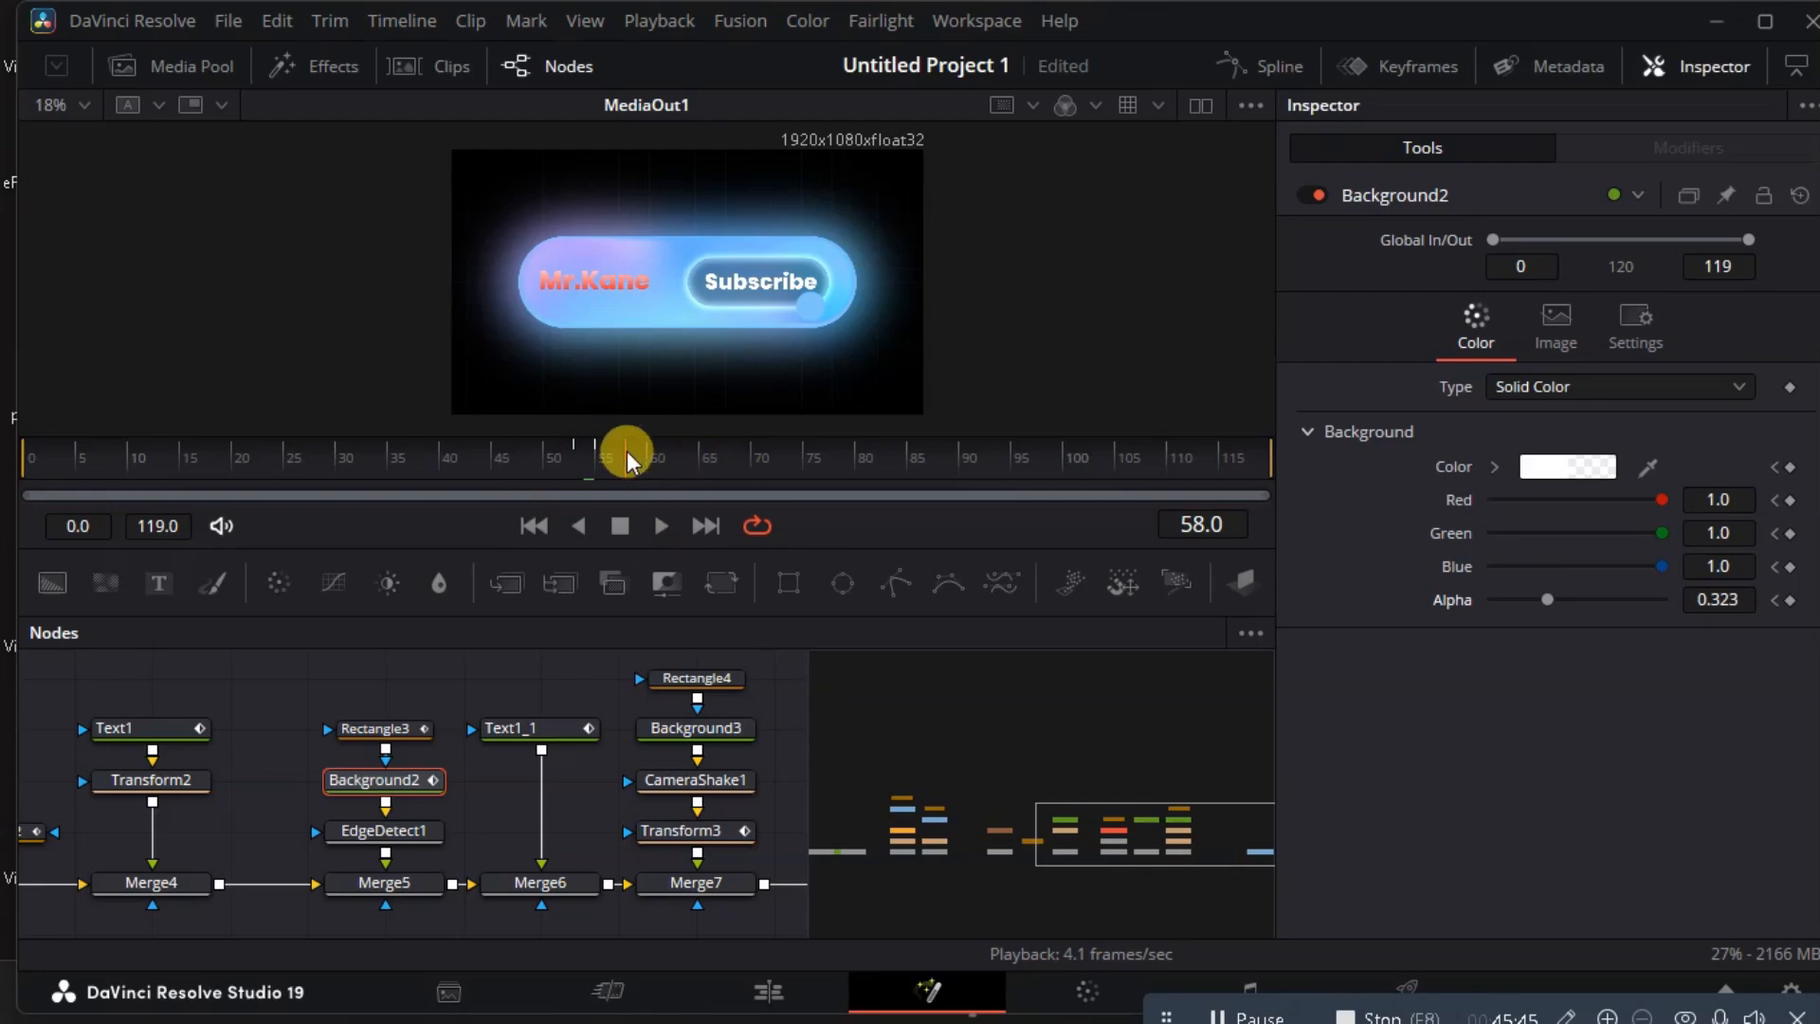
{"action": "left_click_drag", "start_coordinate": [629, 446], "coordinate": [600, 453]}
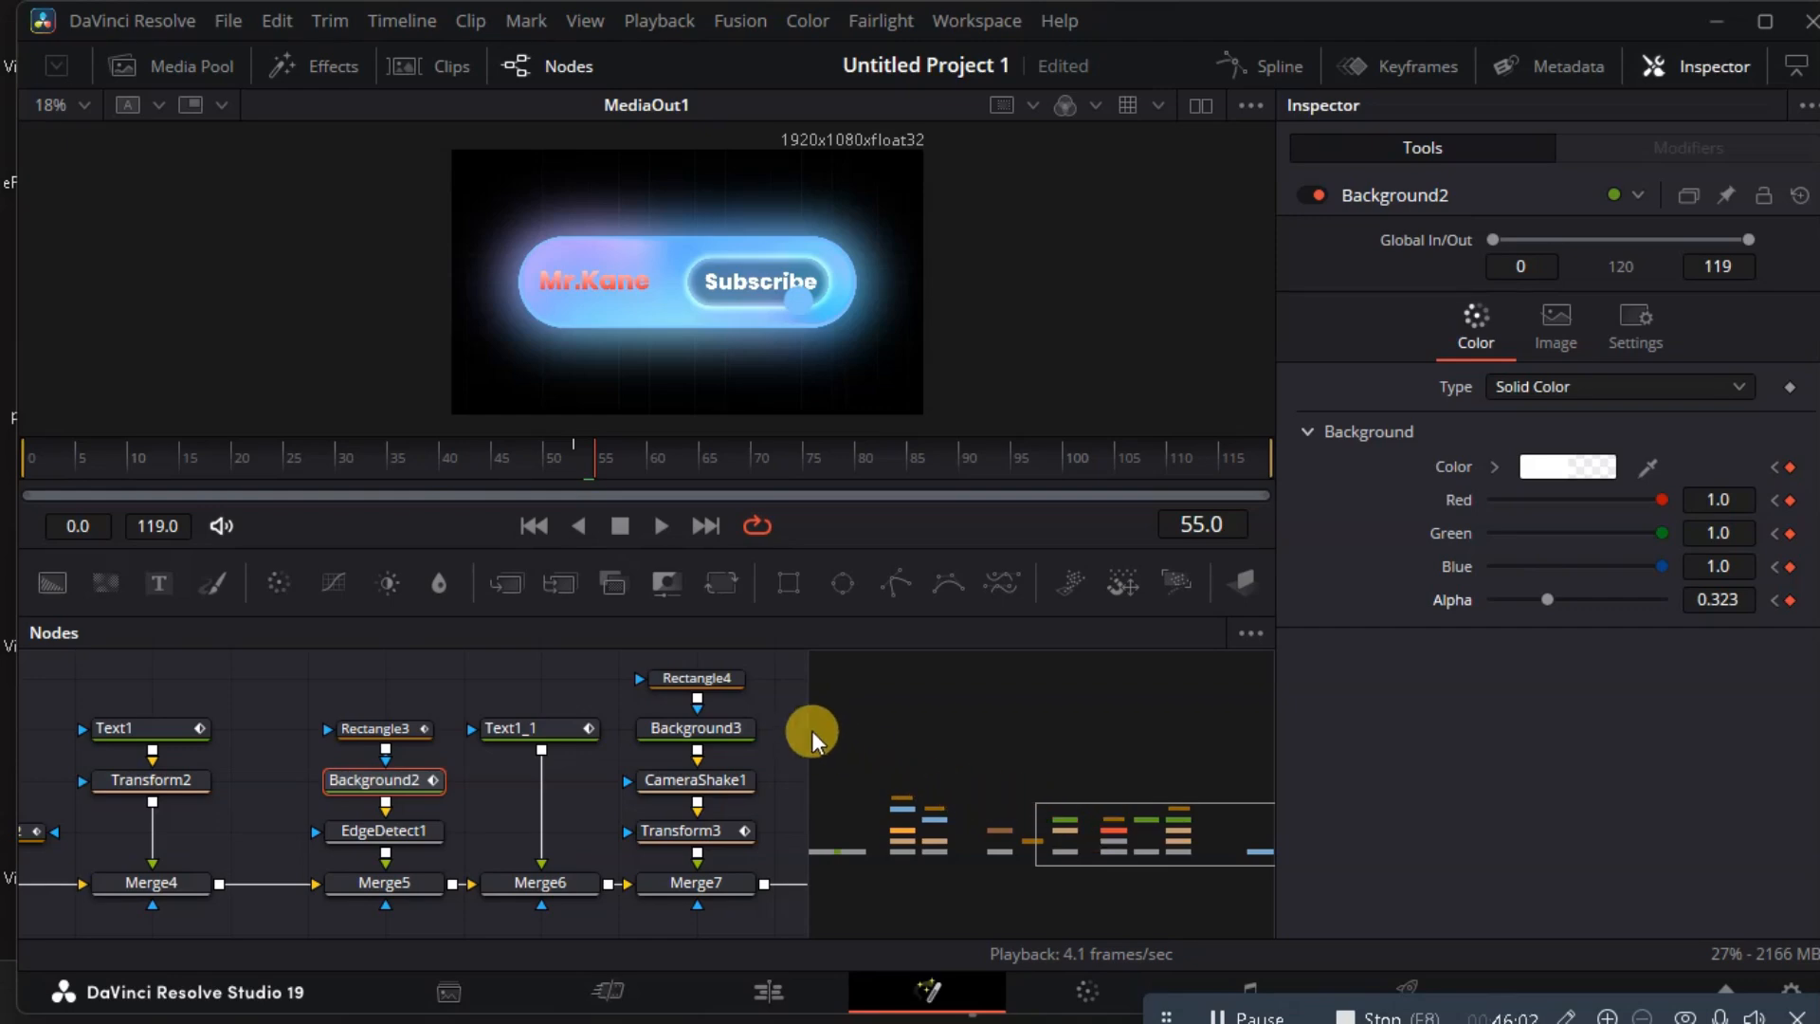
Keyframe Rectangle3's current width and height at frame 53.
{"action": "left_click", "coordinate": [577, 459]}
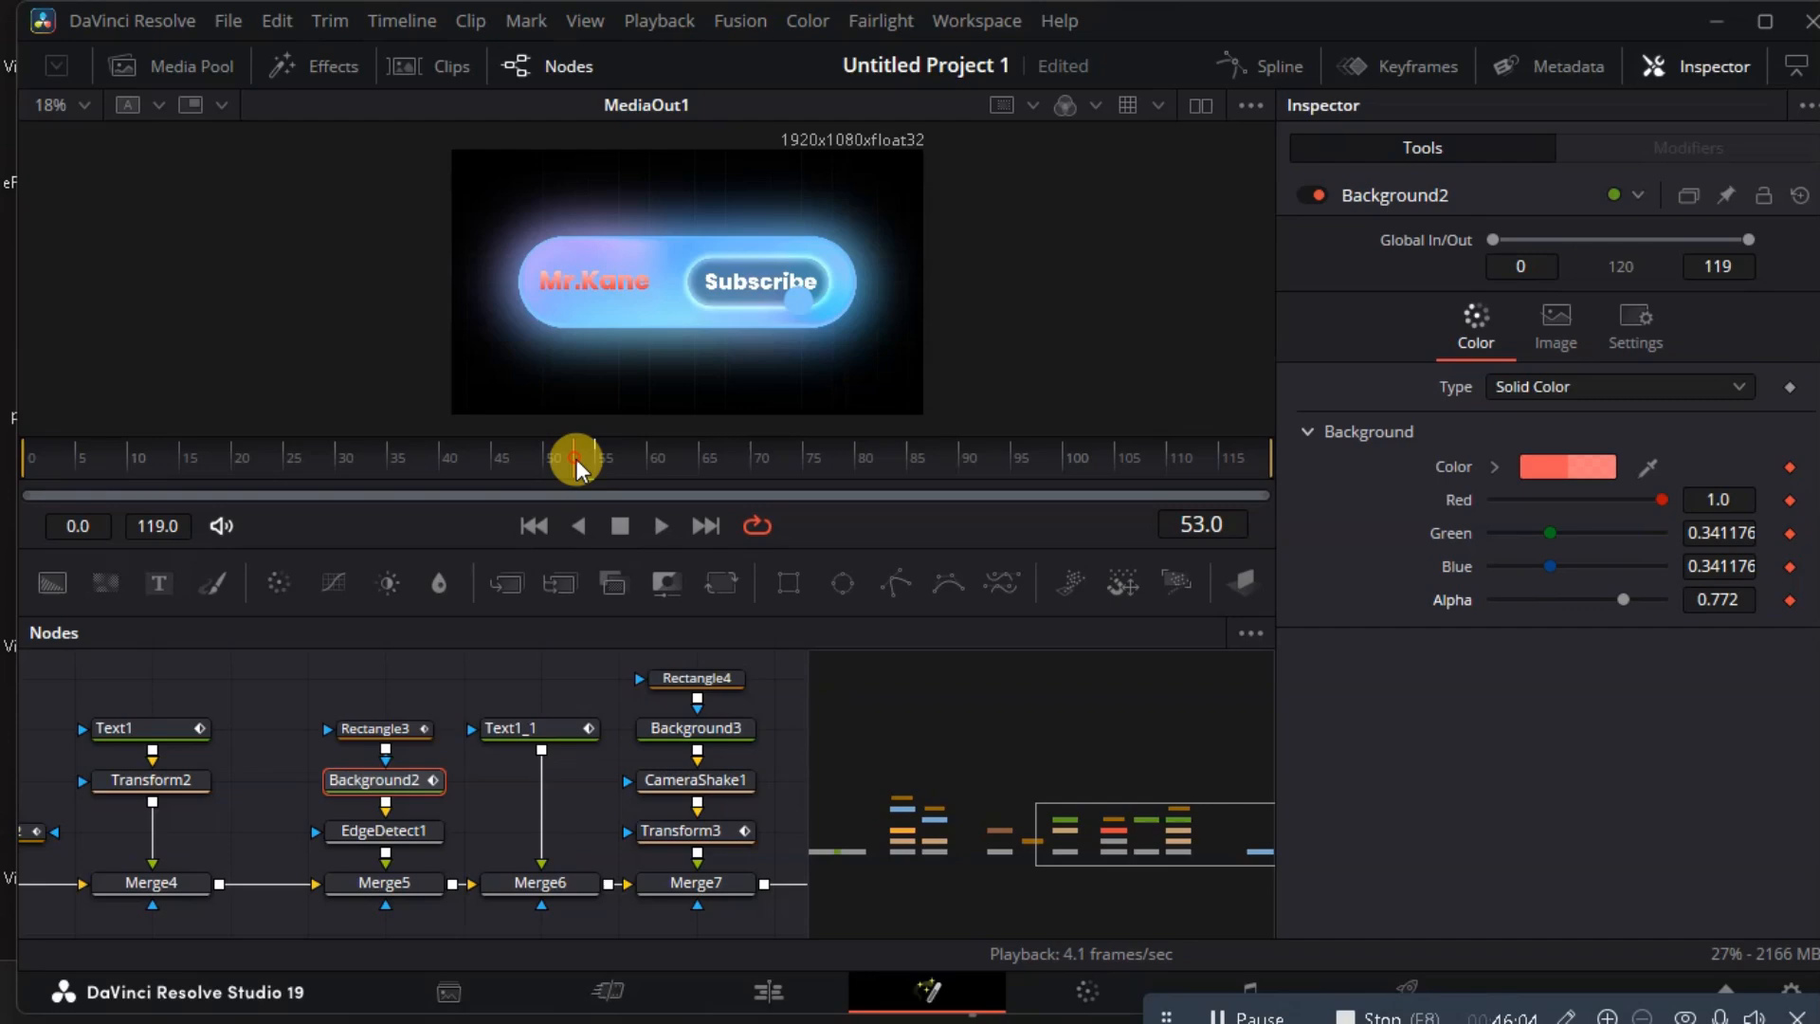
{"action": "left_click", "coordinate": [387, 730]}
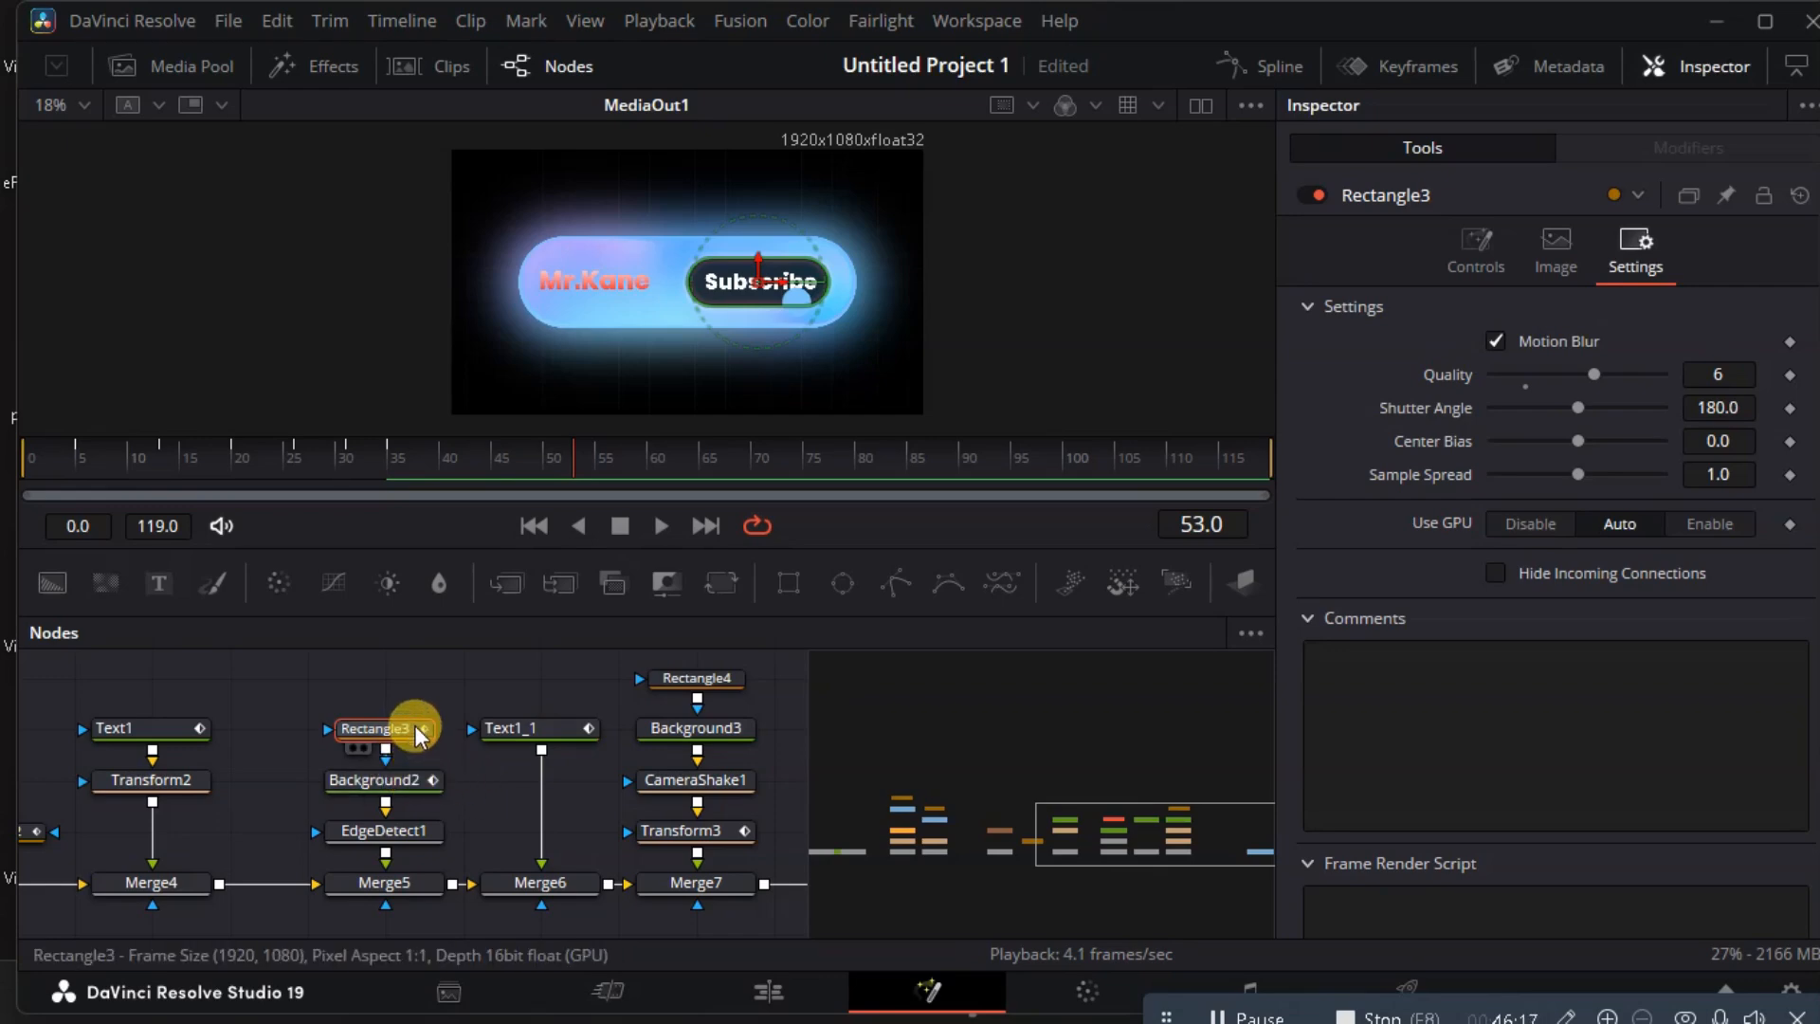
{"action": "left_click", "coordinate": [1462, 250]}
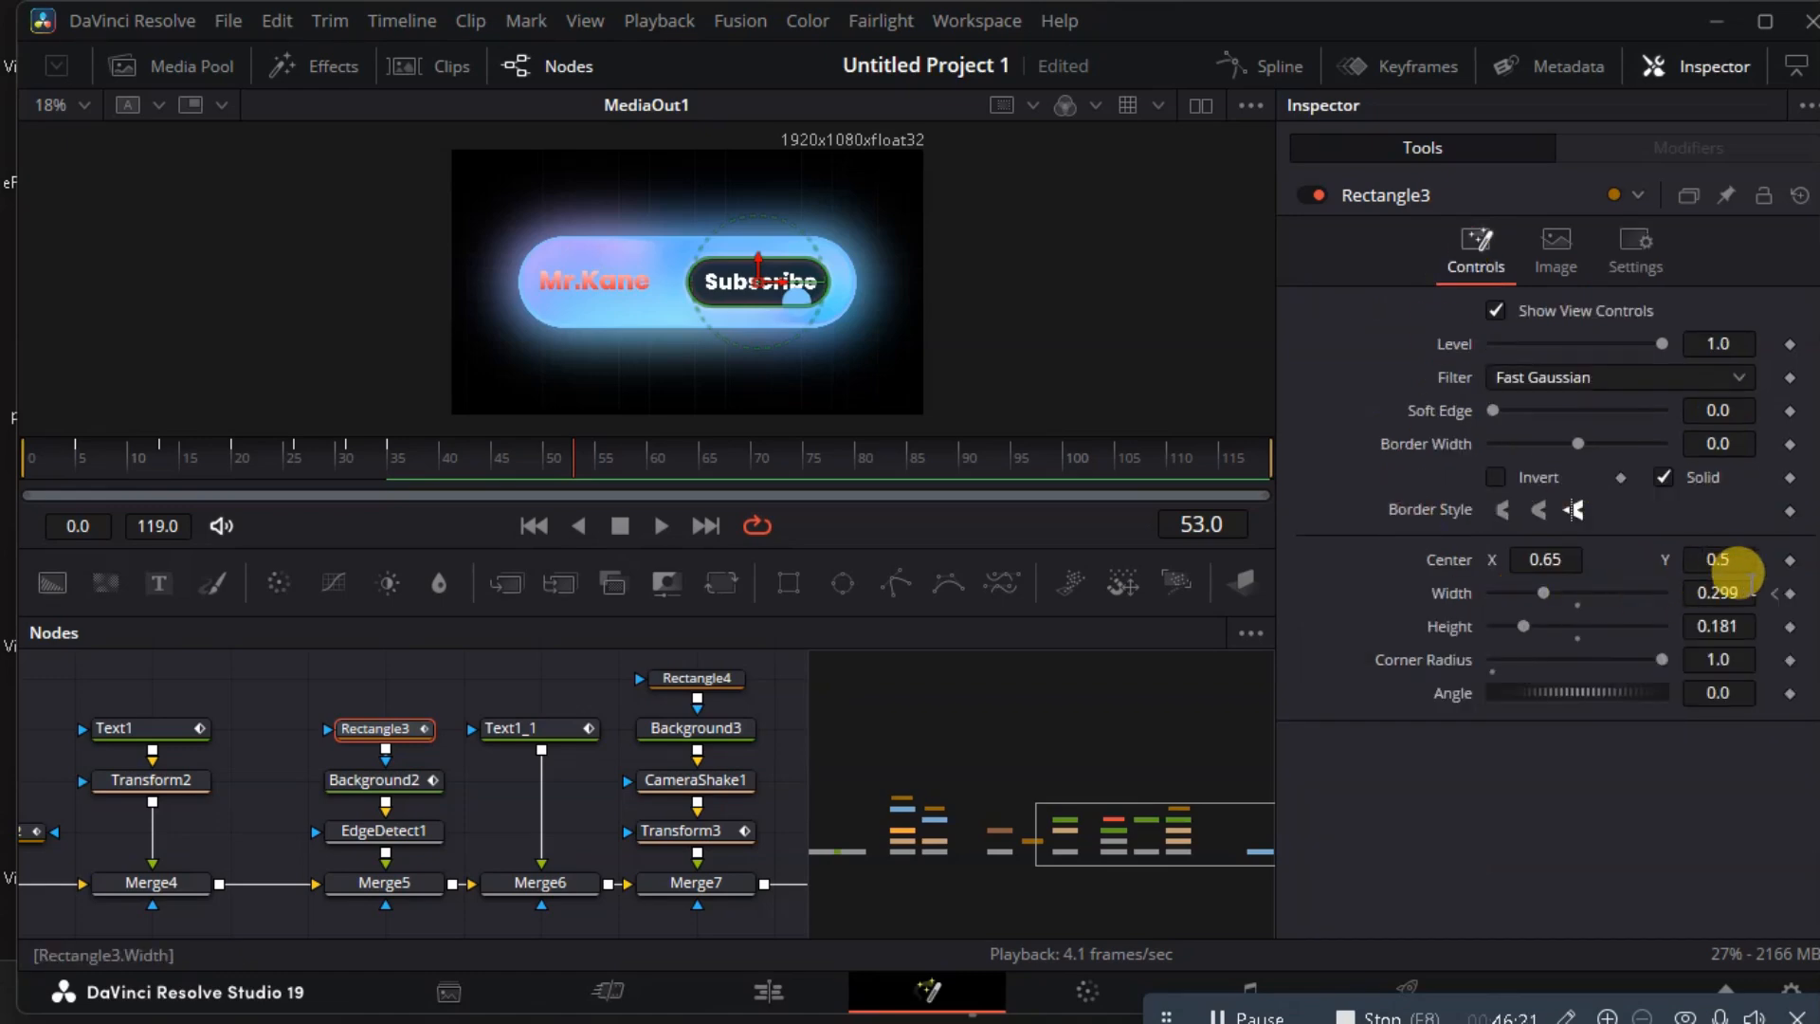
{"action": "left_click", "coordinate": [1790, 595]}
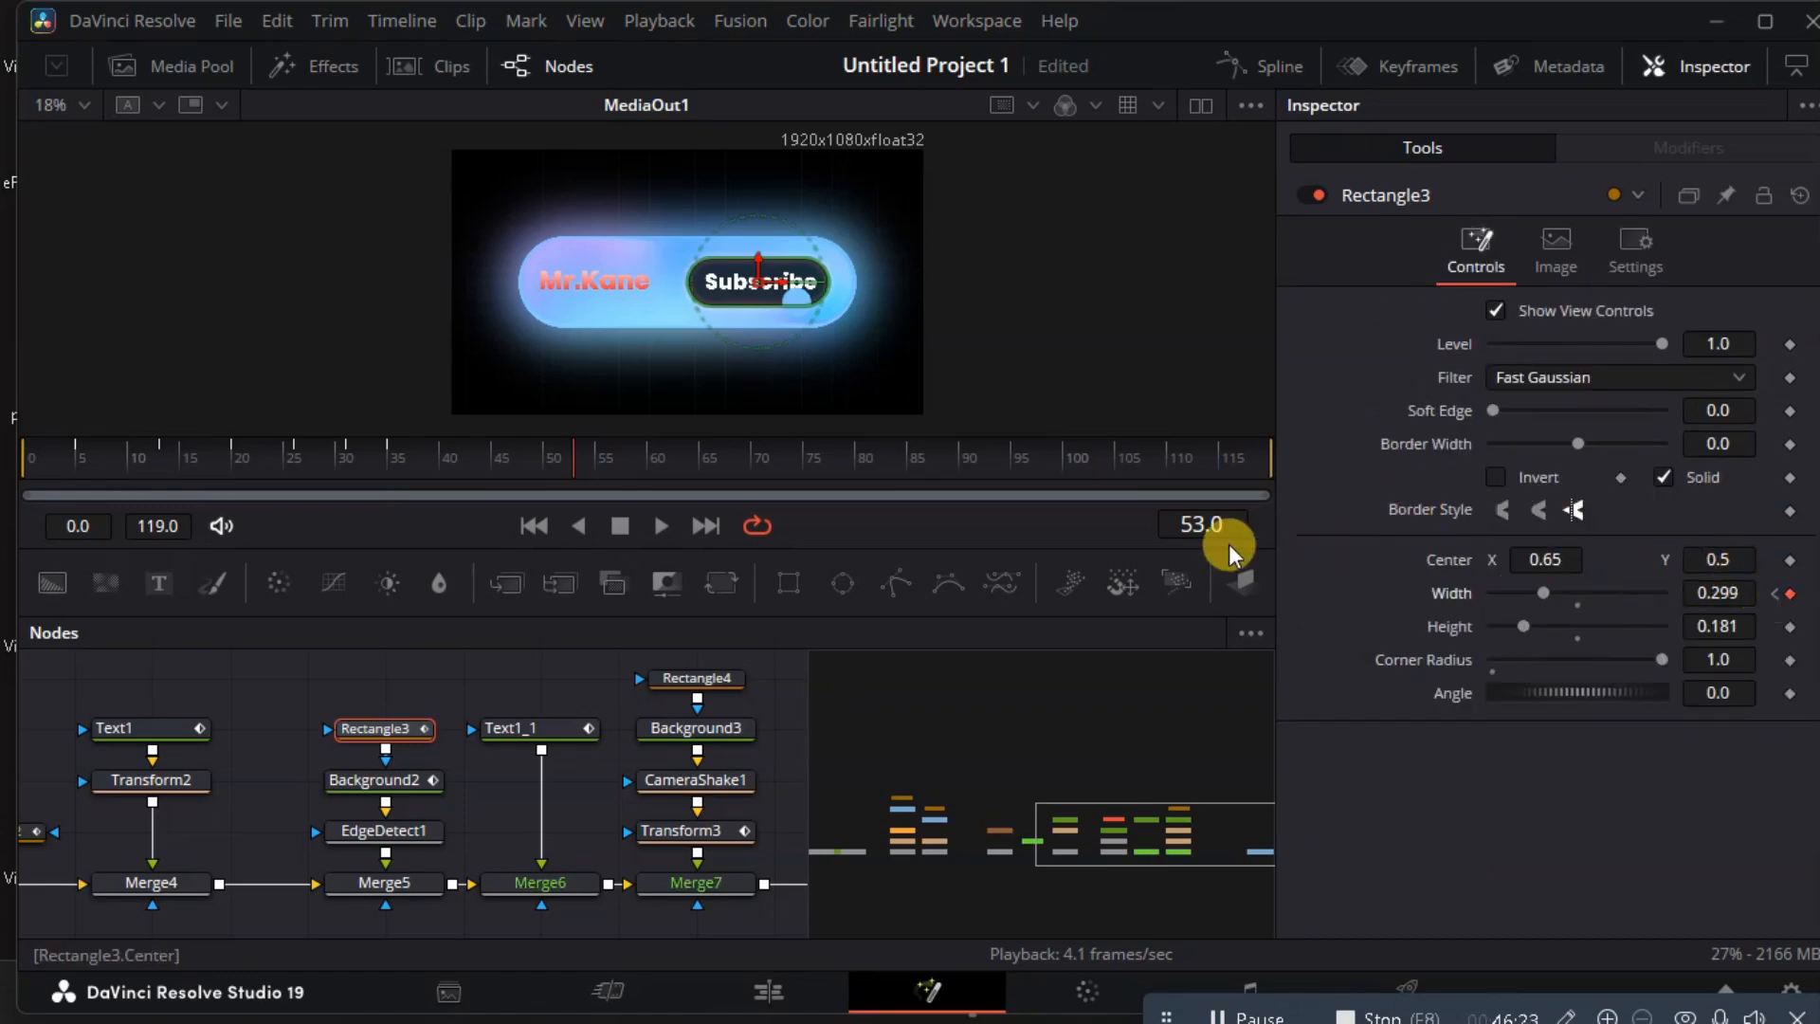
{"action": "left_click", "coordinate": [1790, 626]}
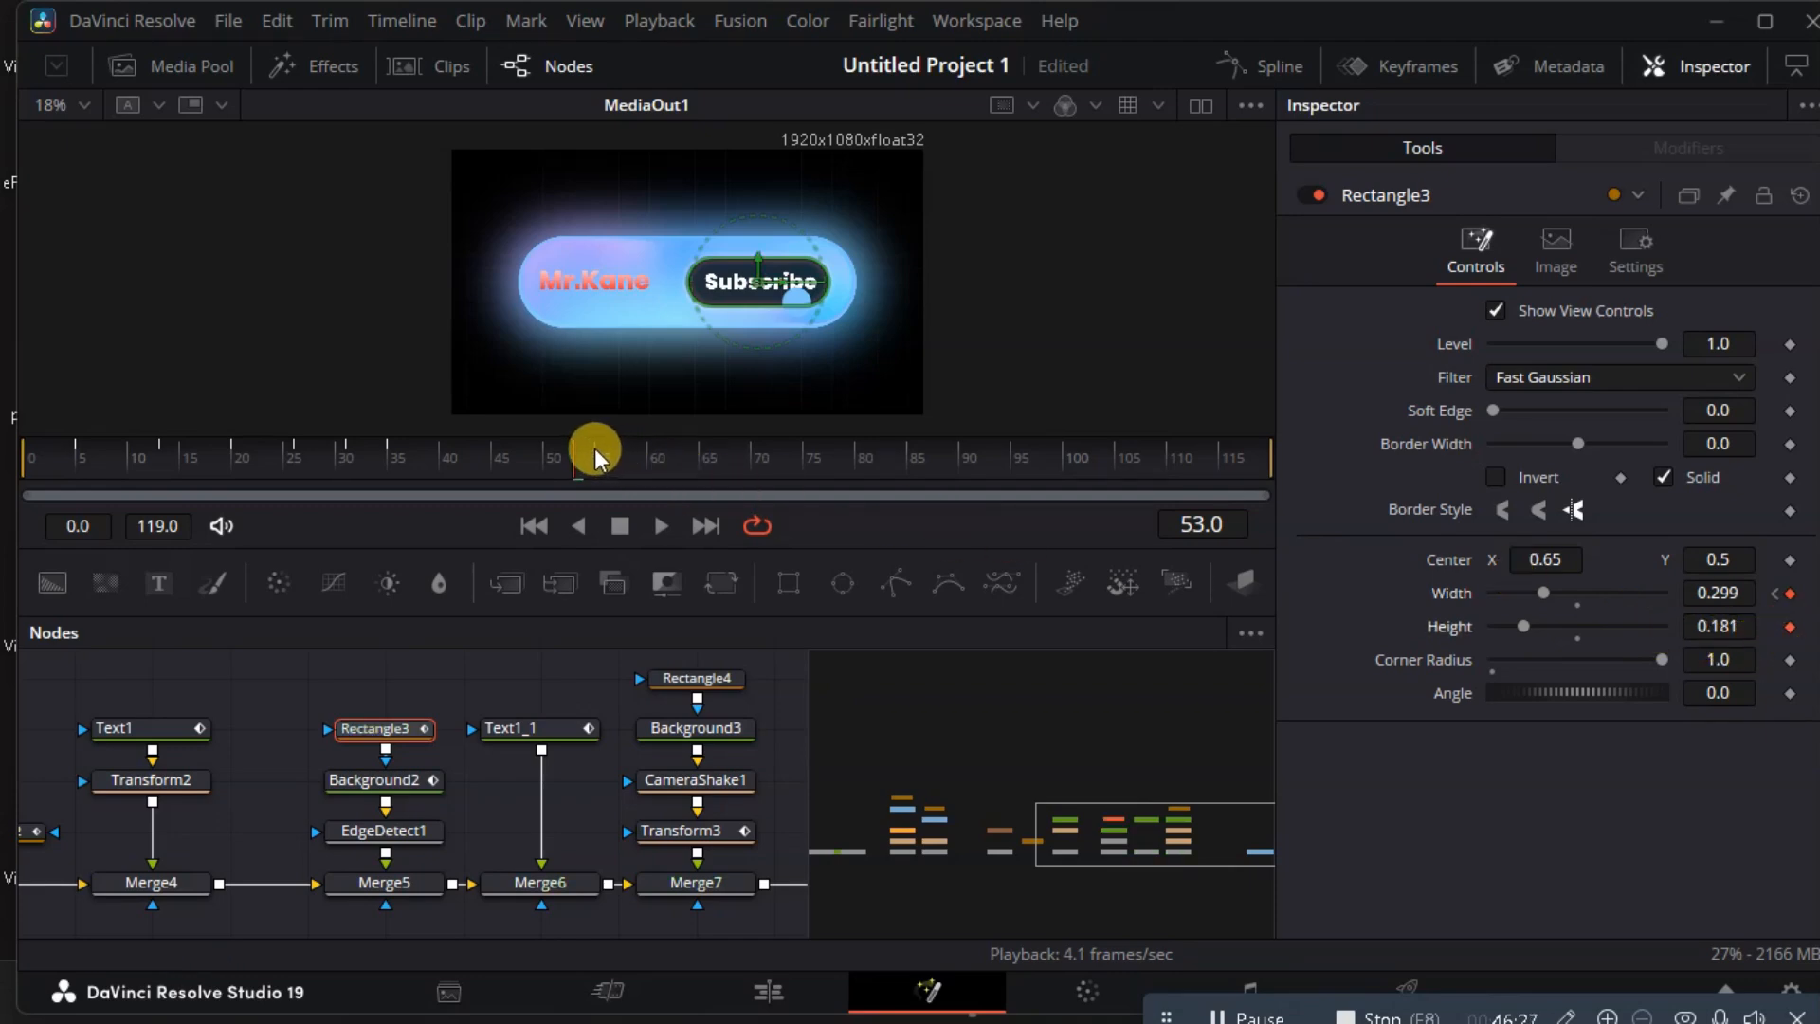
Keyframe Rectangle3's width and height to 0.323 and 0.189 at frame 55, and to 0.299 and 0.165 at frame 57.
{"action": "key", "text": "Right"}
{"action": "key", "text": "Right"}
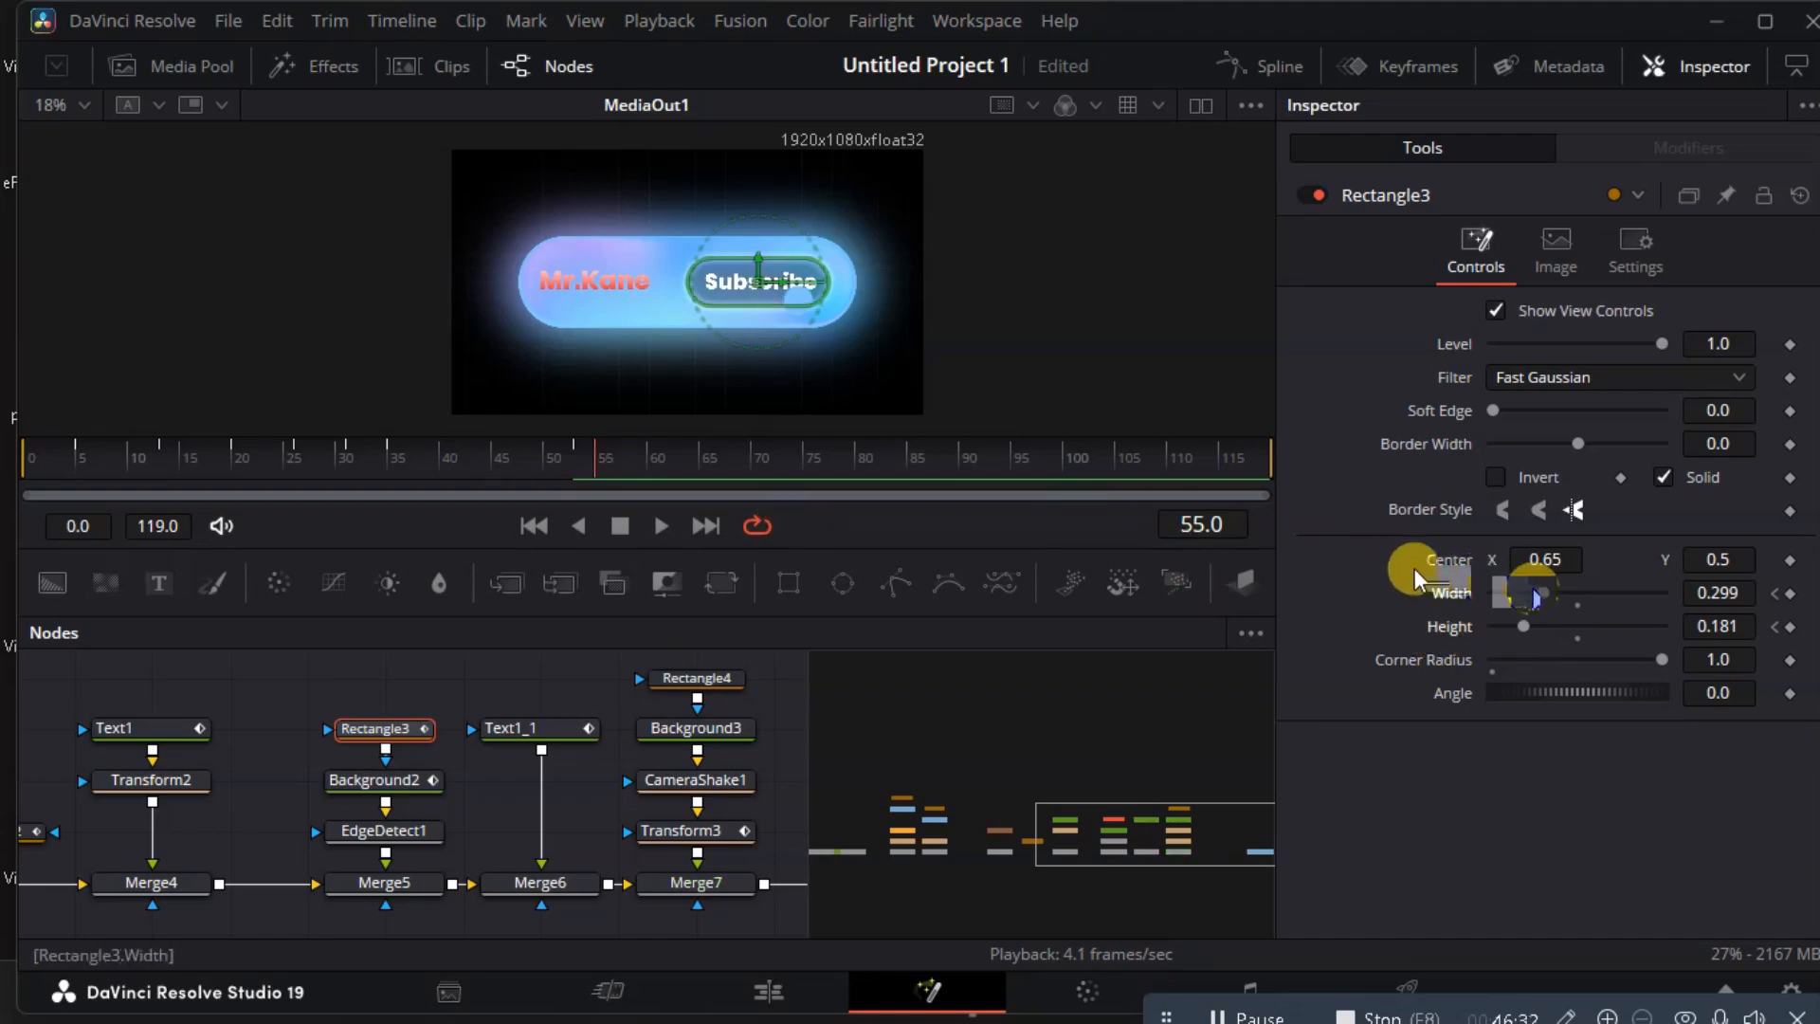
{"action": "left_click_drag", "start_coordinate": [1544, 593], "coordinate": [1528, 617]}
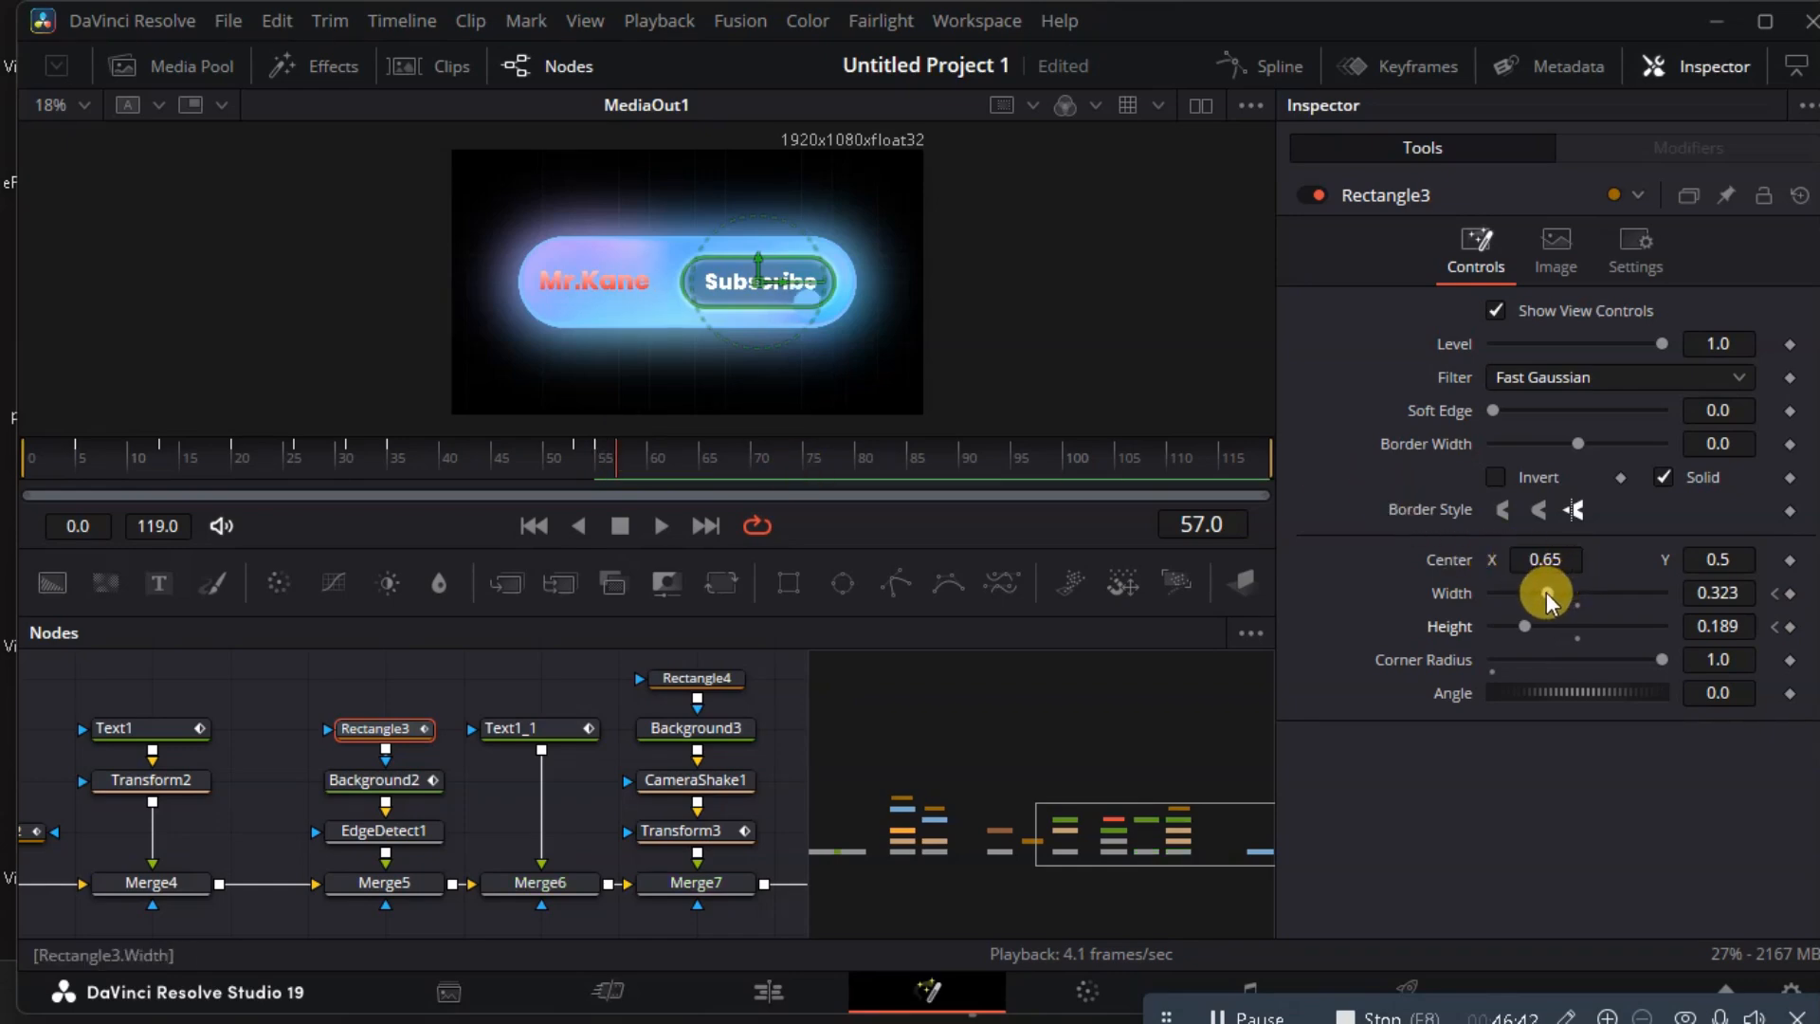
{"action": "left_click_drag", "start_coordinate": [1545, 591], "coordinate": [1523, 626]}
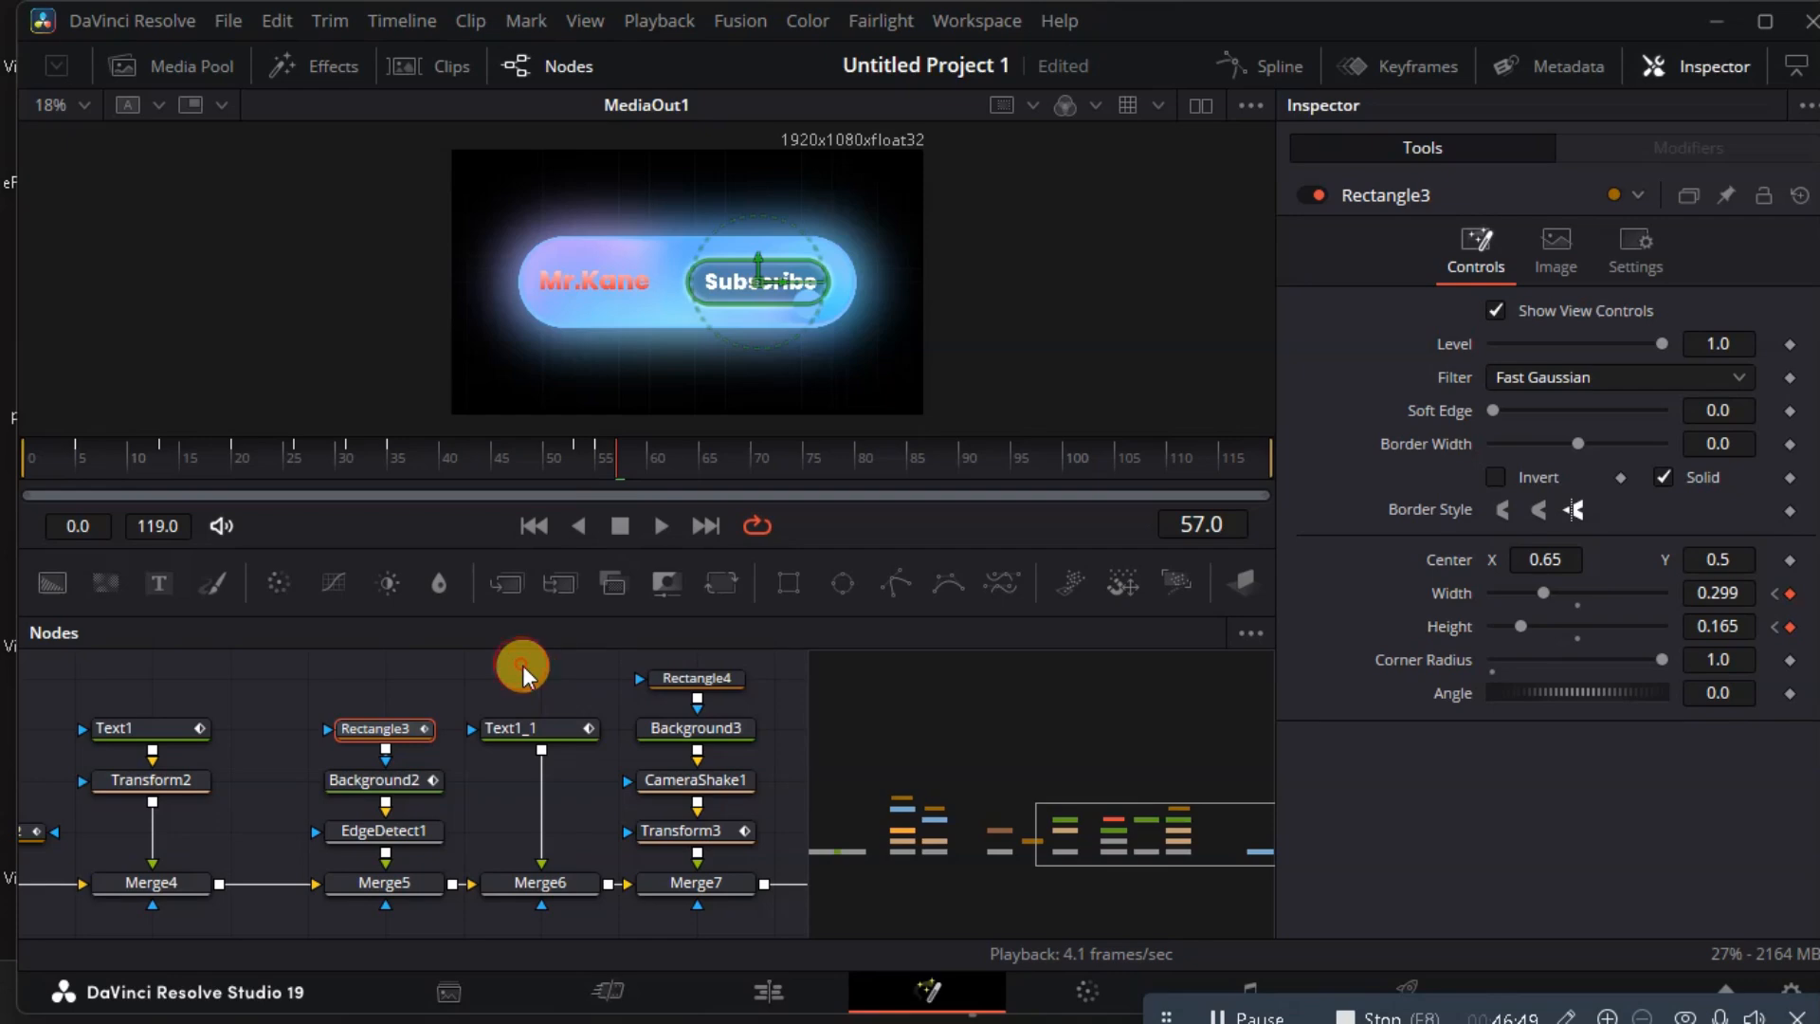
{"action": "mouse_move", "coordinate": [611, 452]}
{"action": "left_mouse_down"}
{"action": "mouse_move", "coordinate": [565, 449]}
{"action": "mouse_move", "coordinate": [645, 459]}
{"action": "left_mouse_up"}
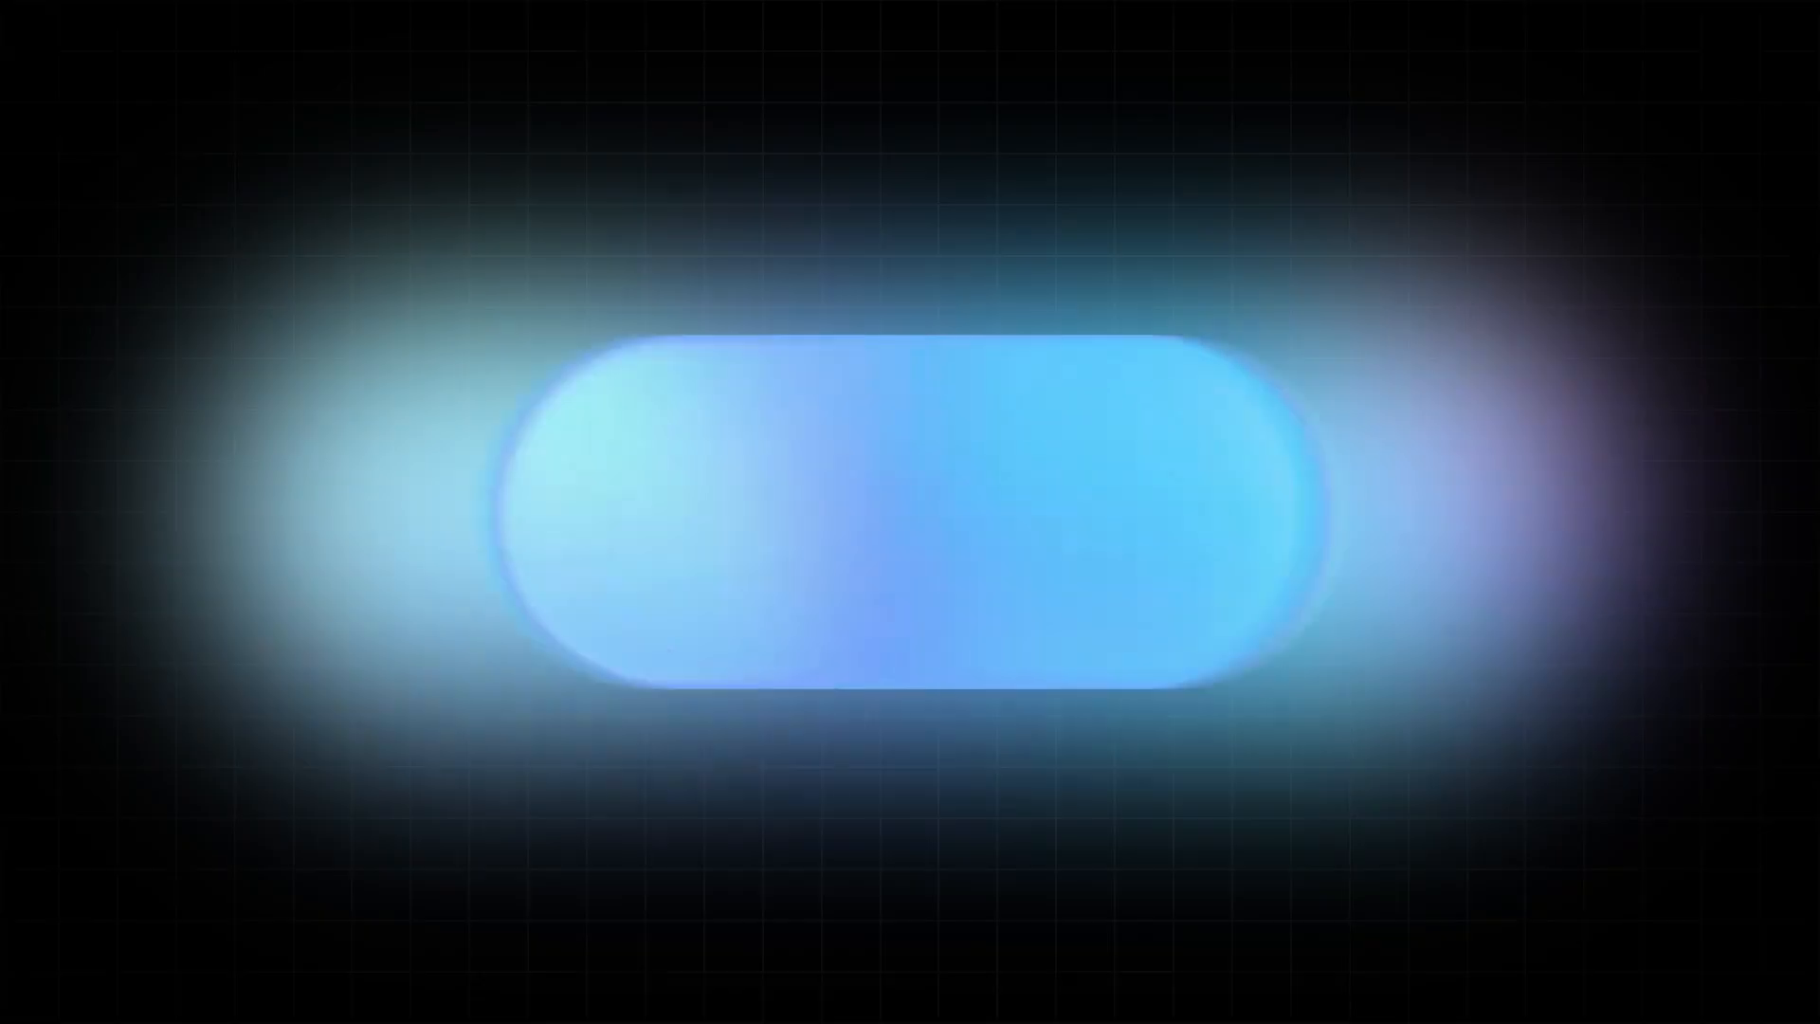